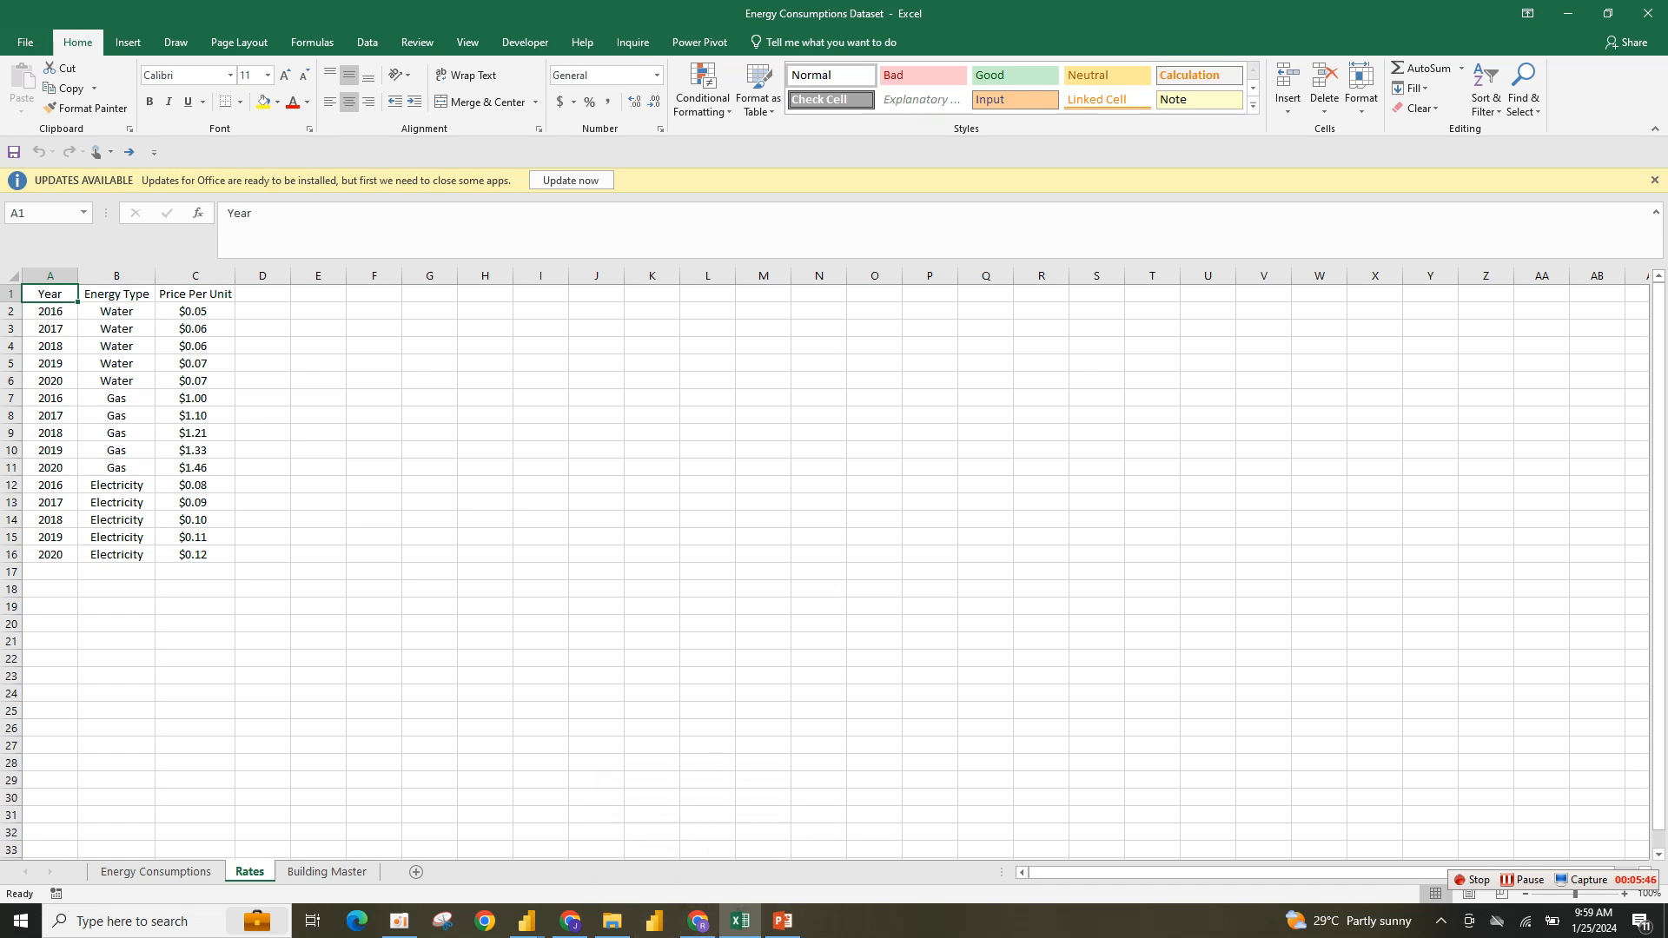
Switch to the untitled Power BI Desktop report and import the Energy Consumptions Dataset Excel workbook from the Energy Consumptions Dashboard folder.
mouse_move(527, 921)
mouse_move(433, 849)
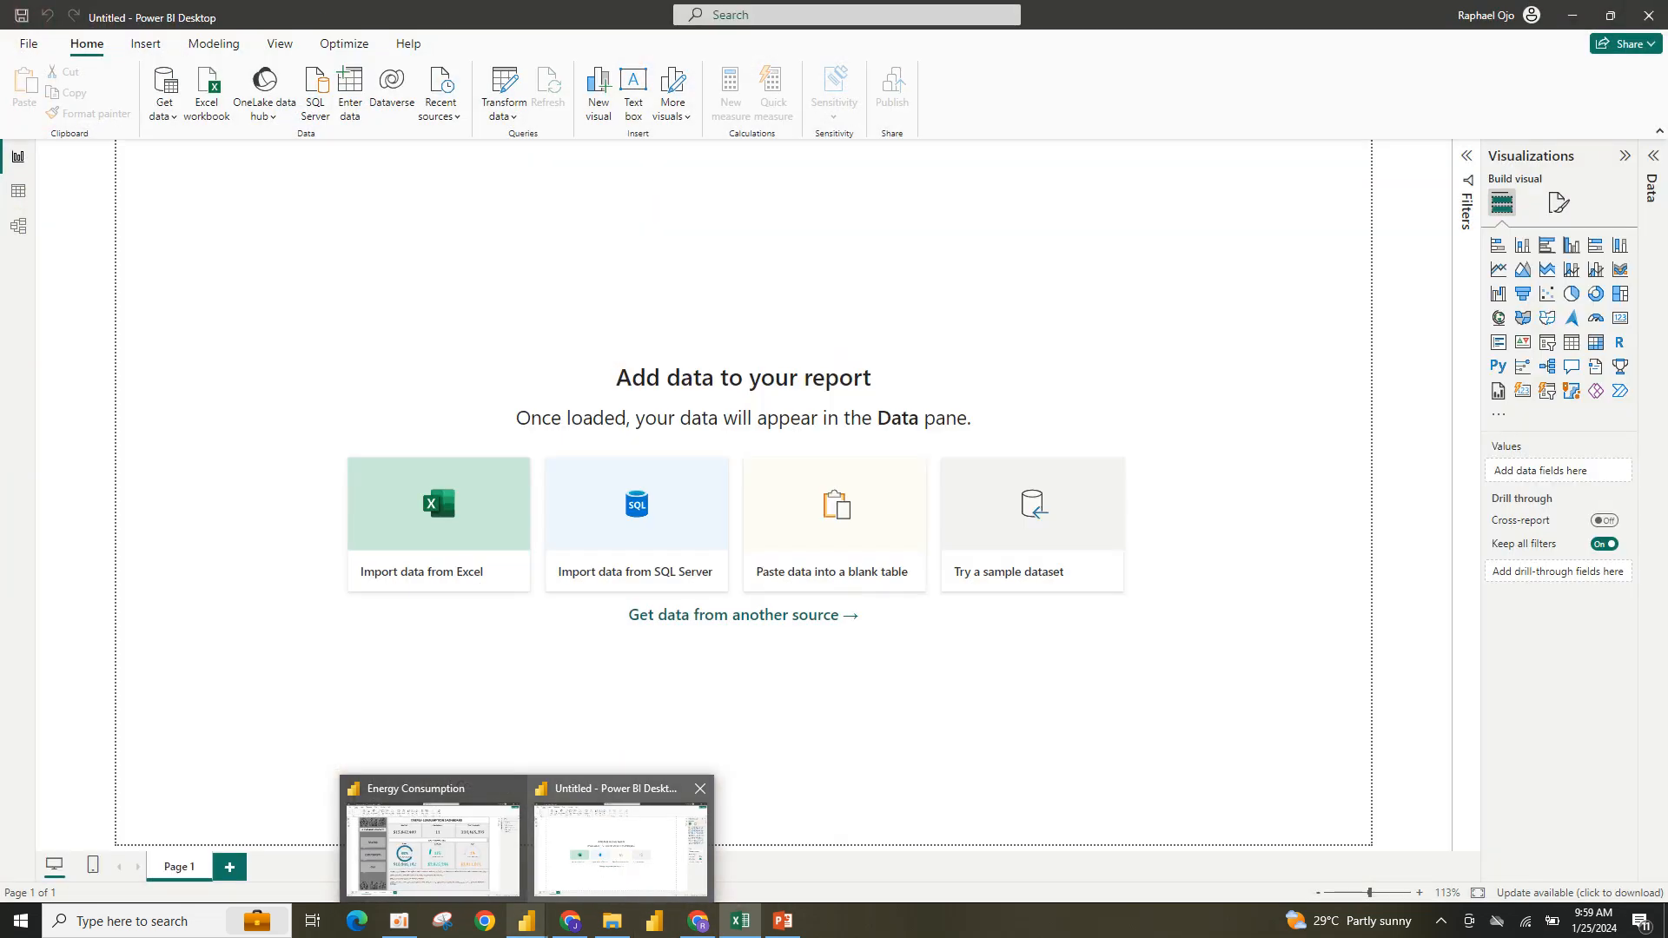
click(620, 847)
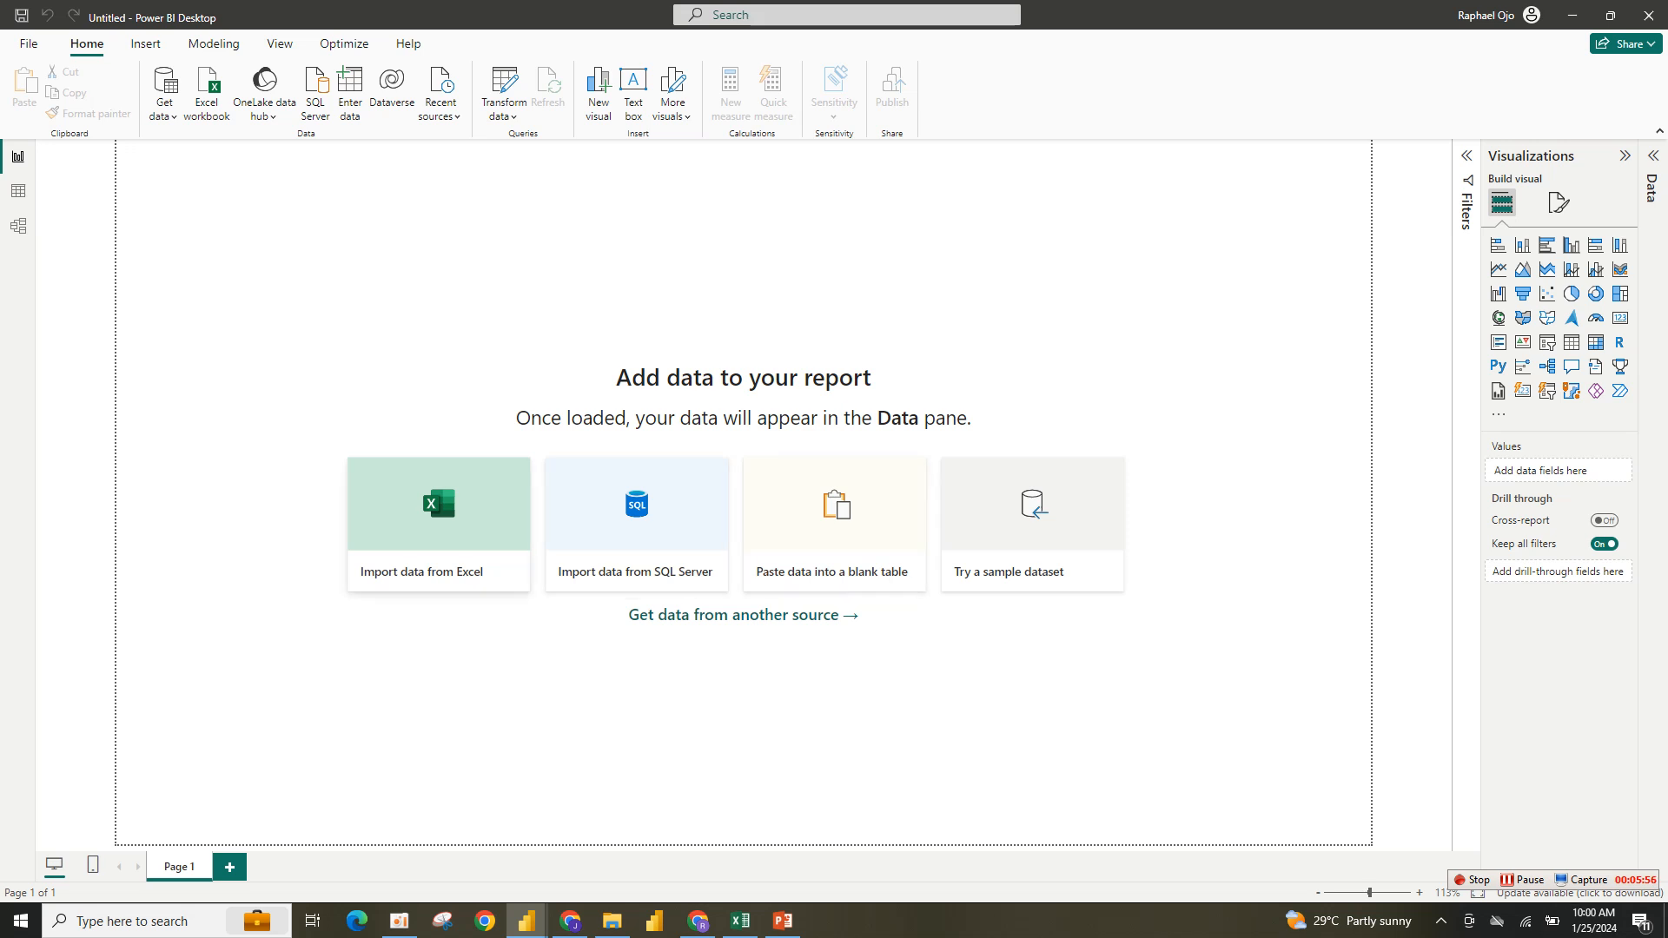
click(439, 524)
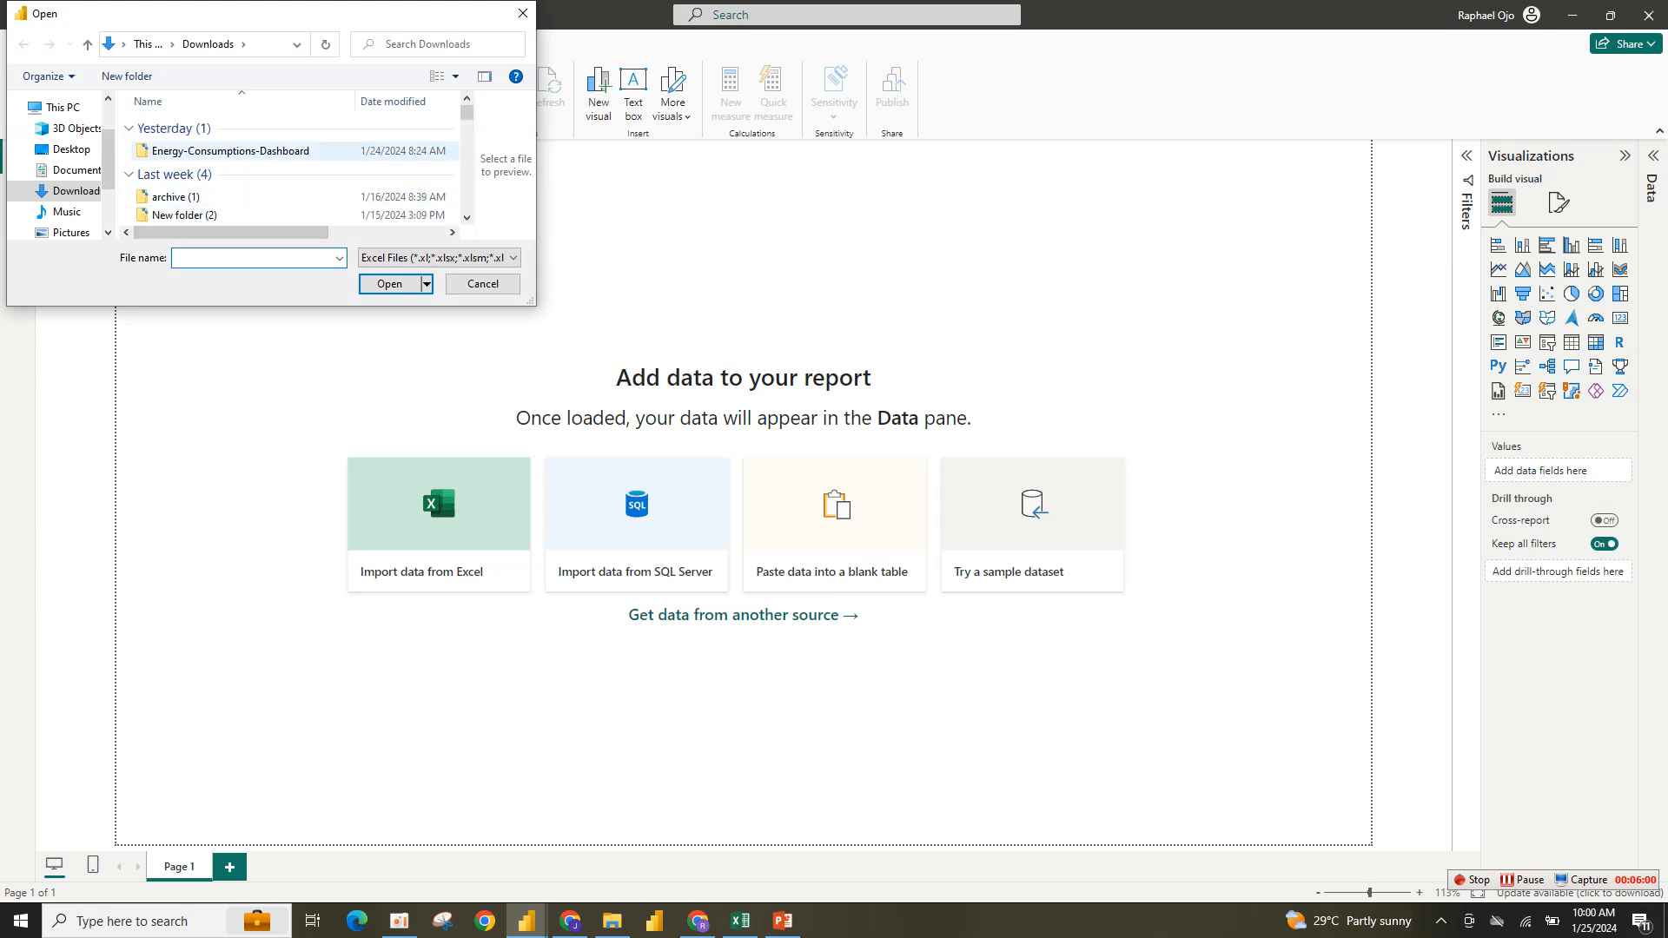
click(230, 151)
double_click(230, 151)
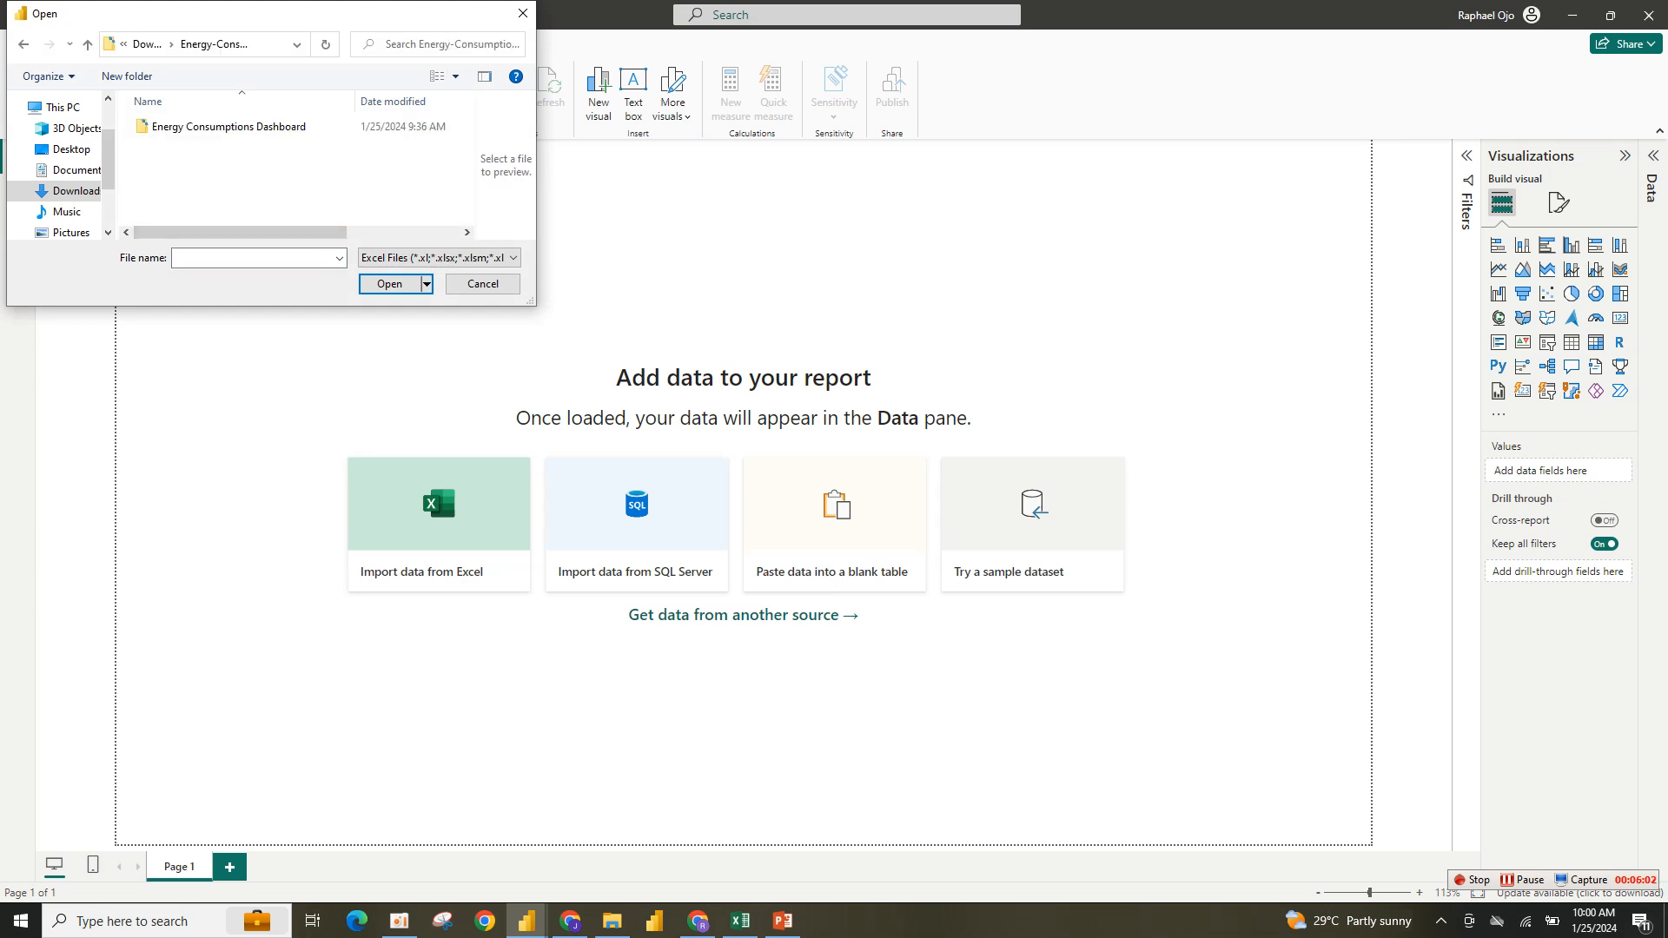
double_click(230, 126)
double_click(221, 144)
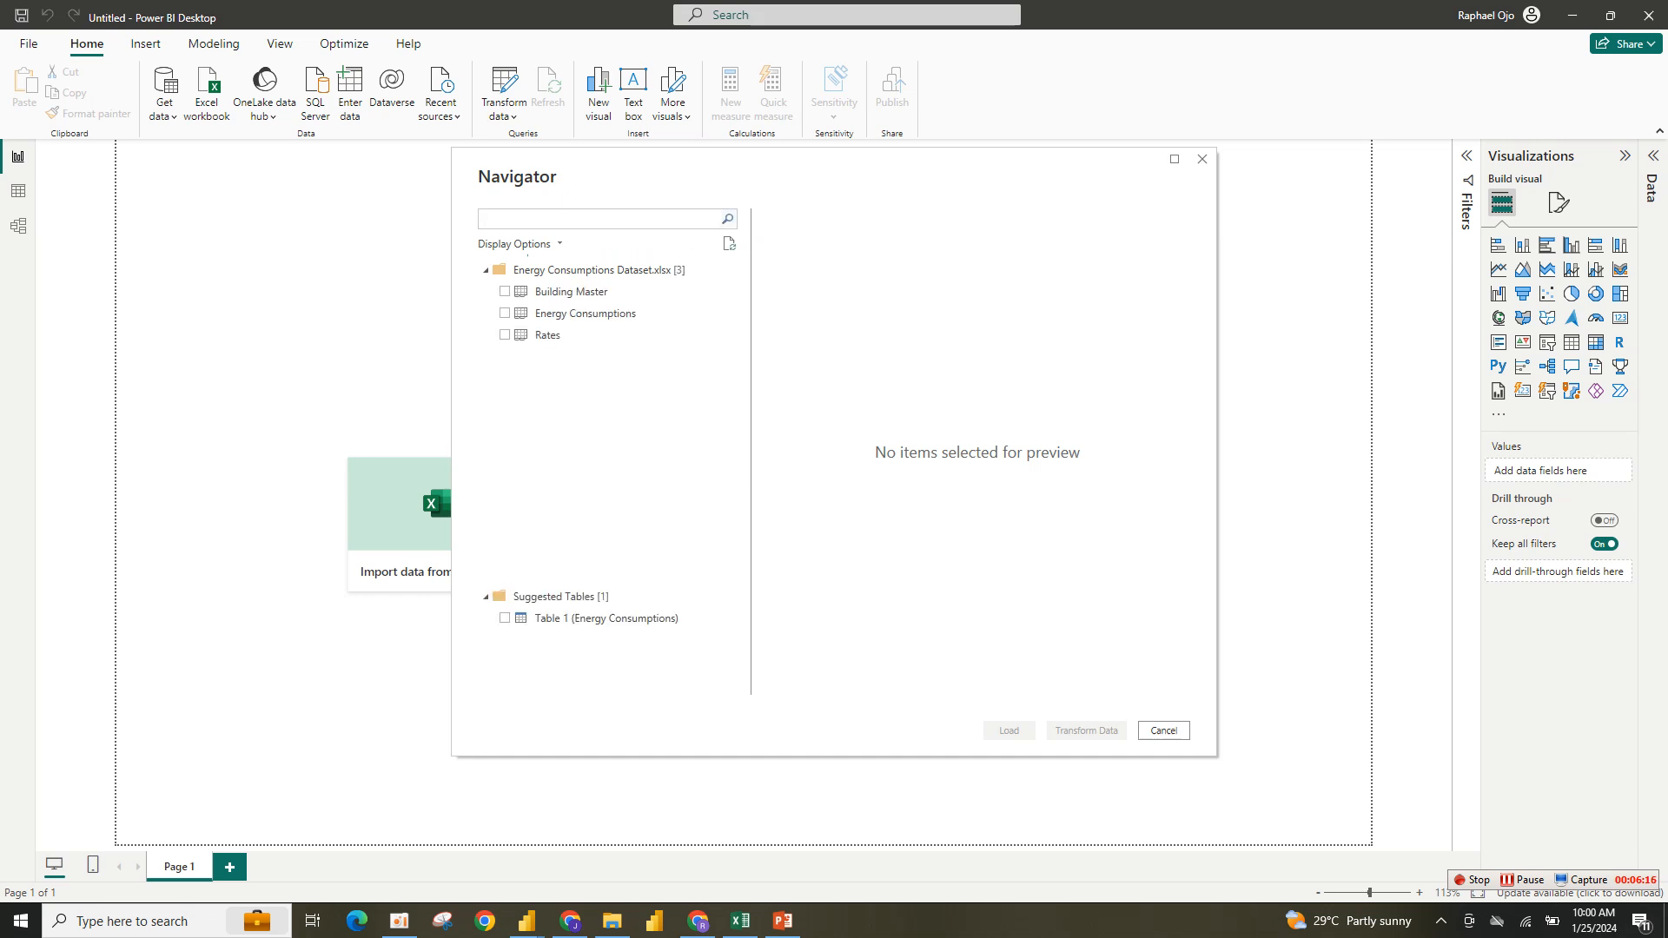
Select the Building Master, Energy Consumptions and Rates sheets and open them for transformation in Power Query Editor.
click(507, 292)
click(505, 292)
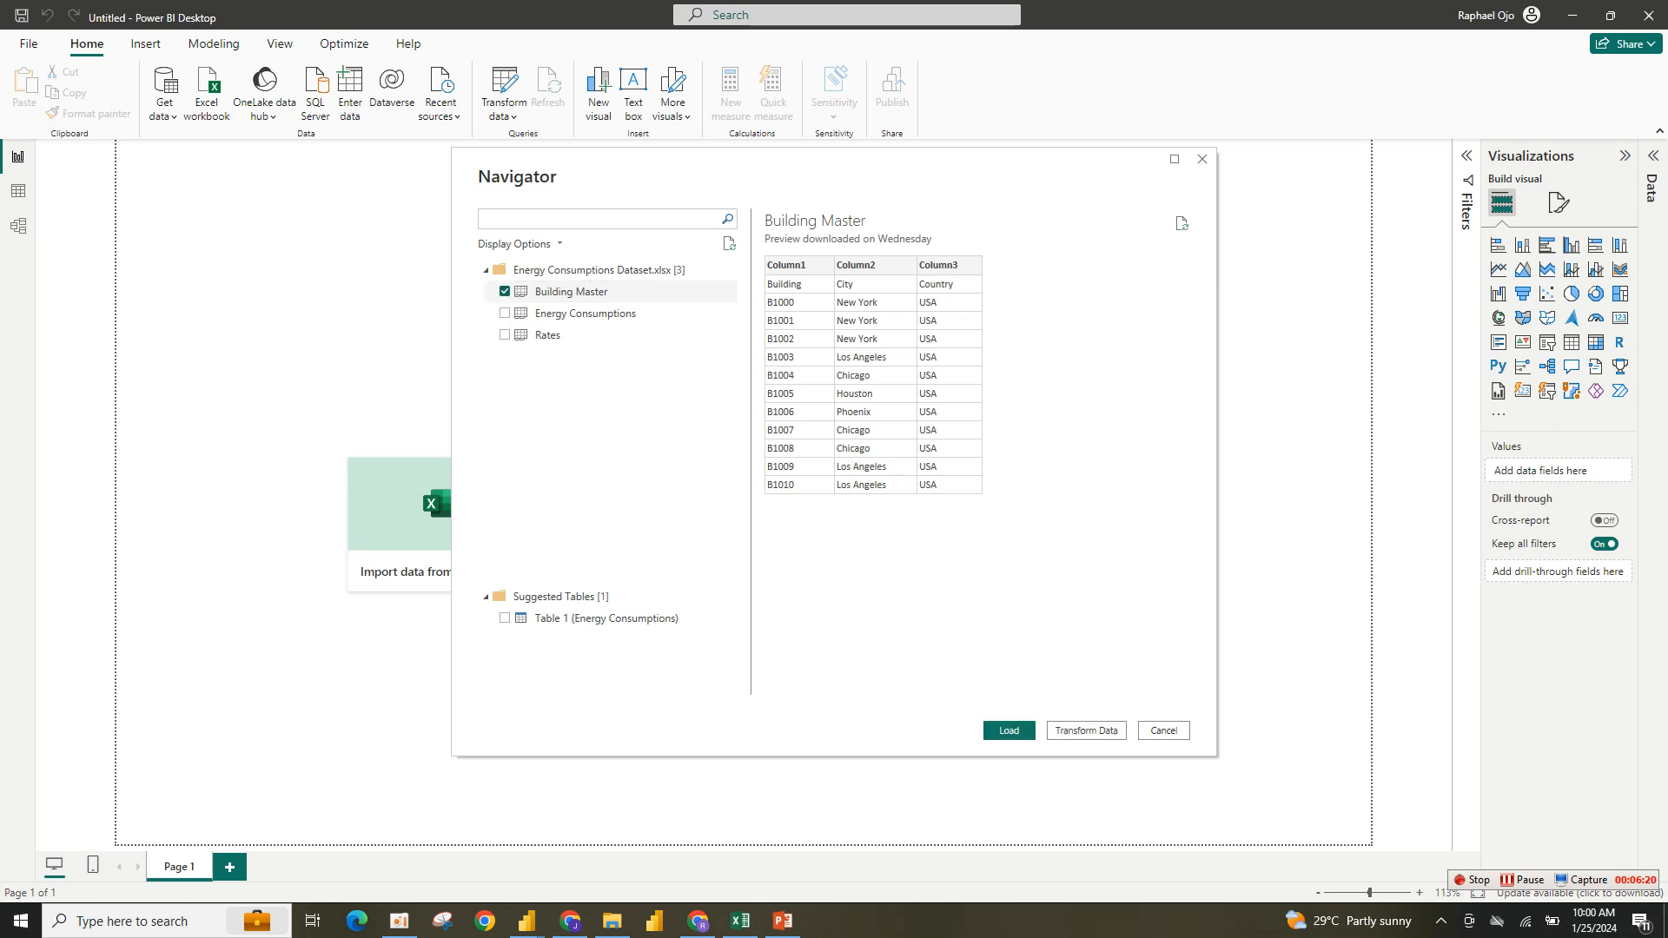
click(507, 314)
click(505, 314)
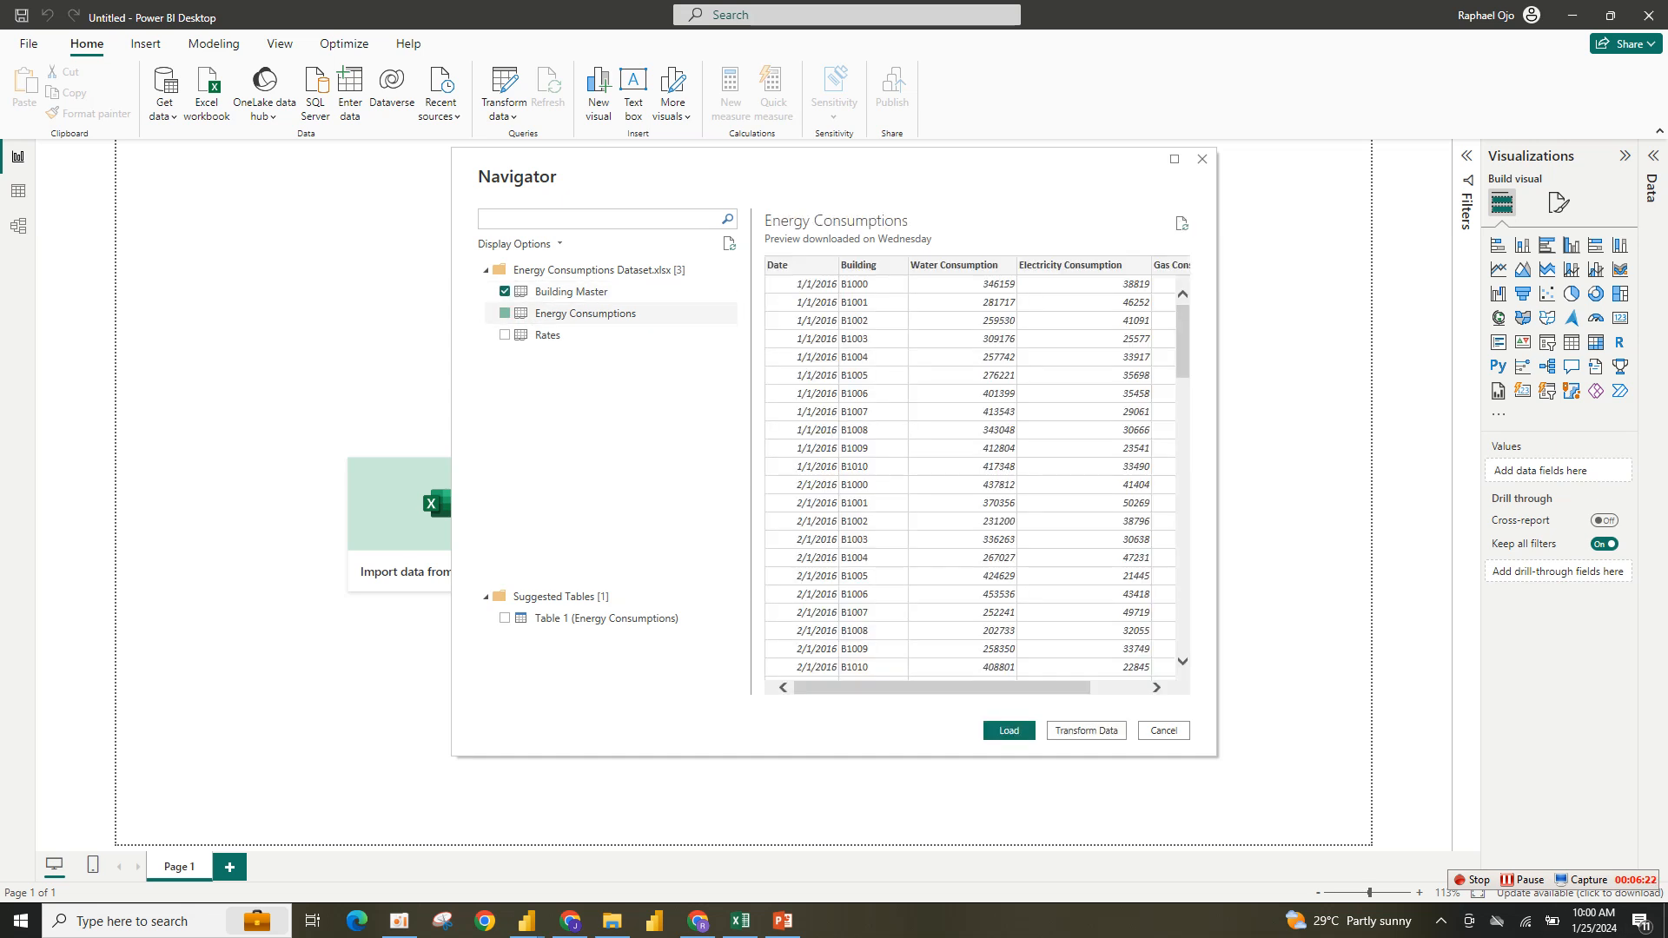
click(507, 336)
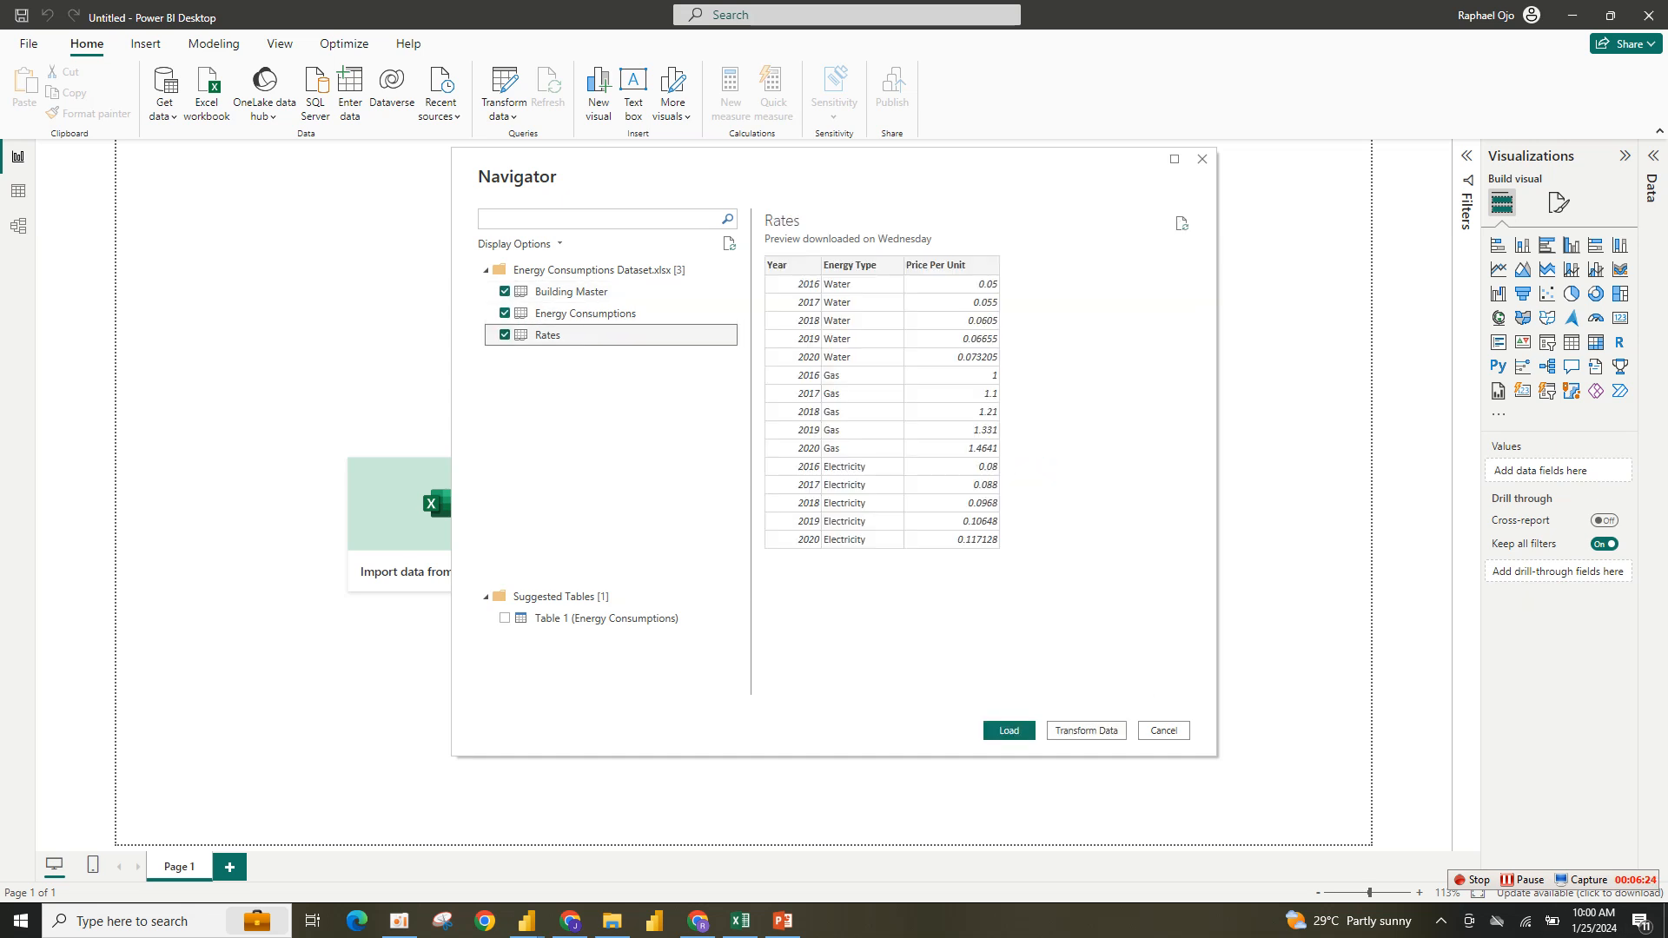
click(1085, 731)
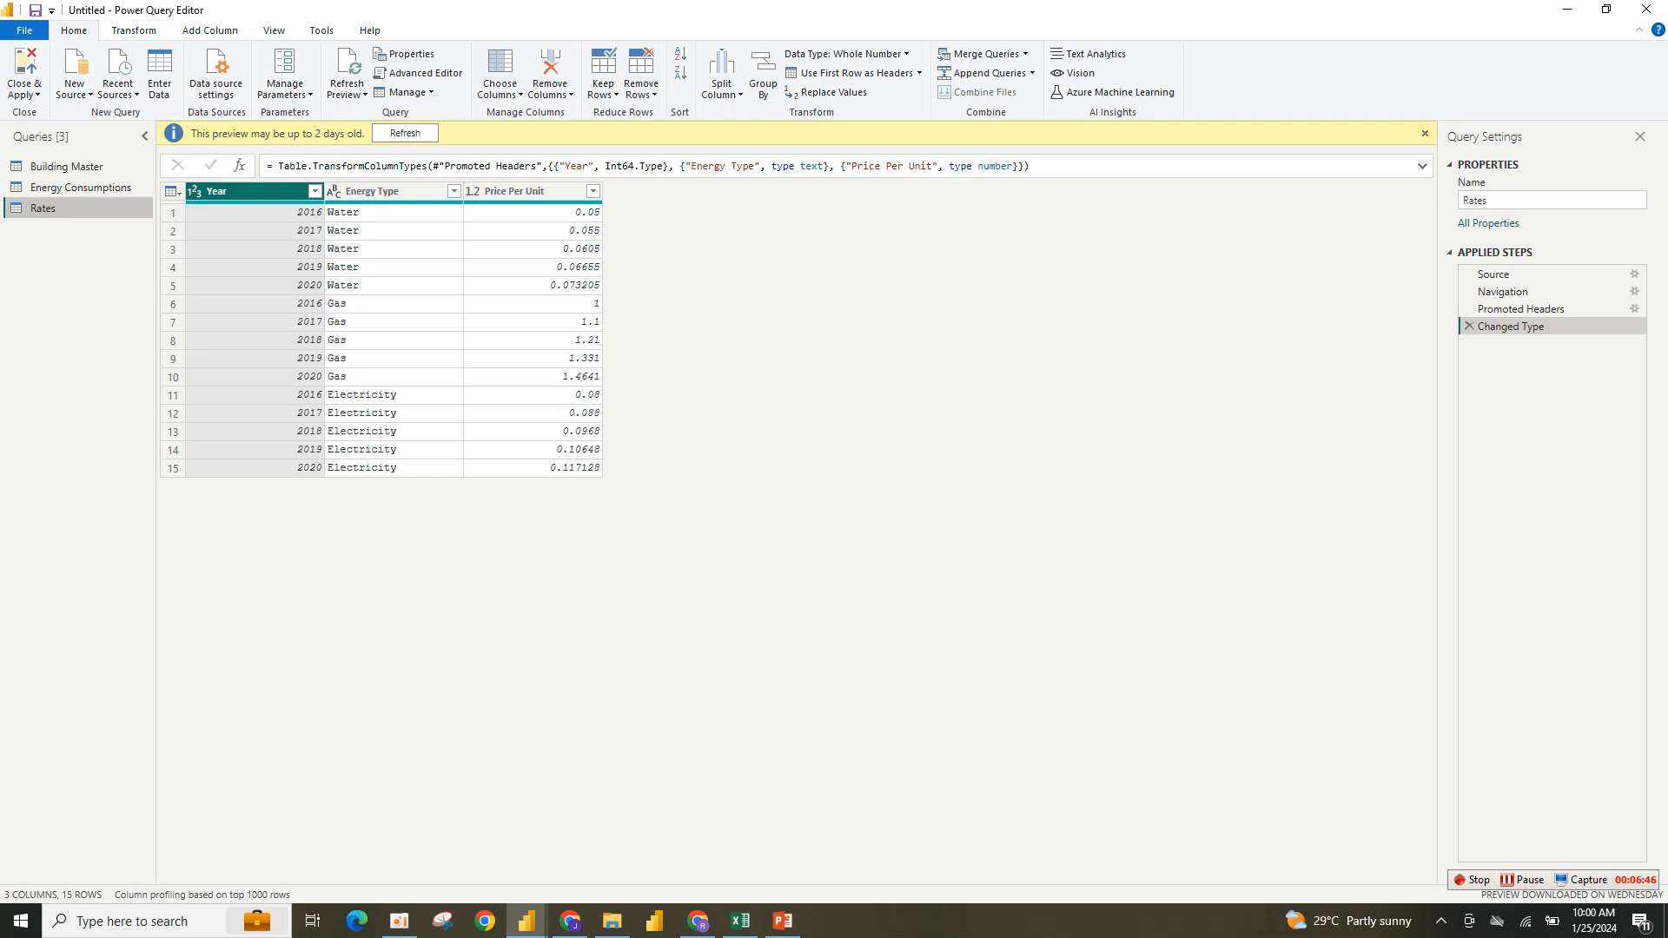
Unpivot only the selected Water, Electricity and Gas Consumption columns in the Energy Consumptions query.
click(81, 188)
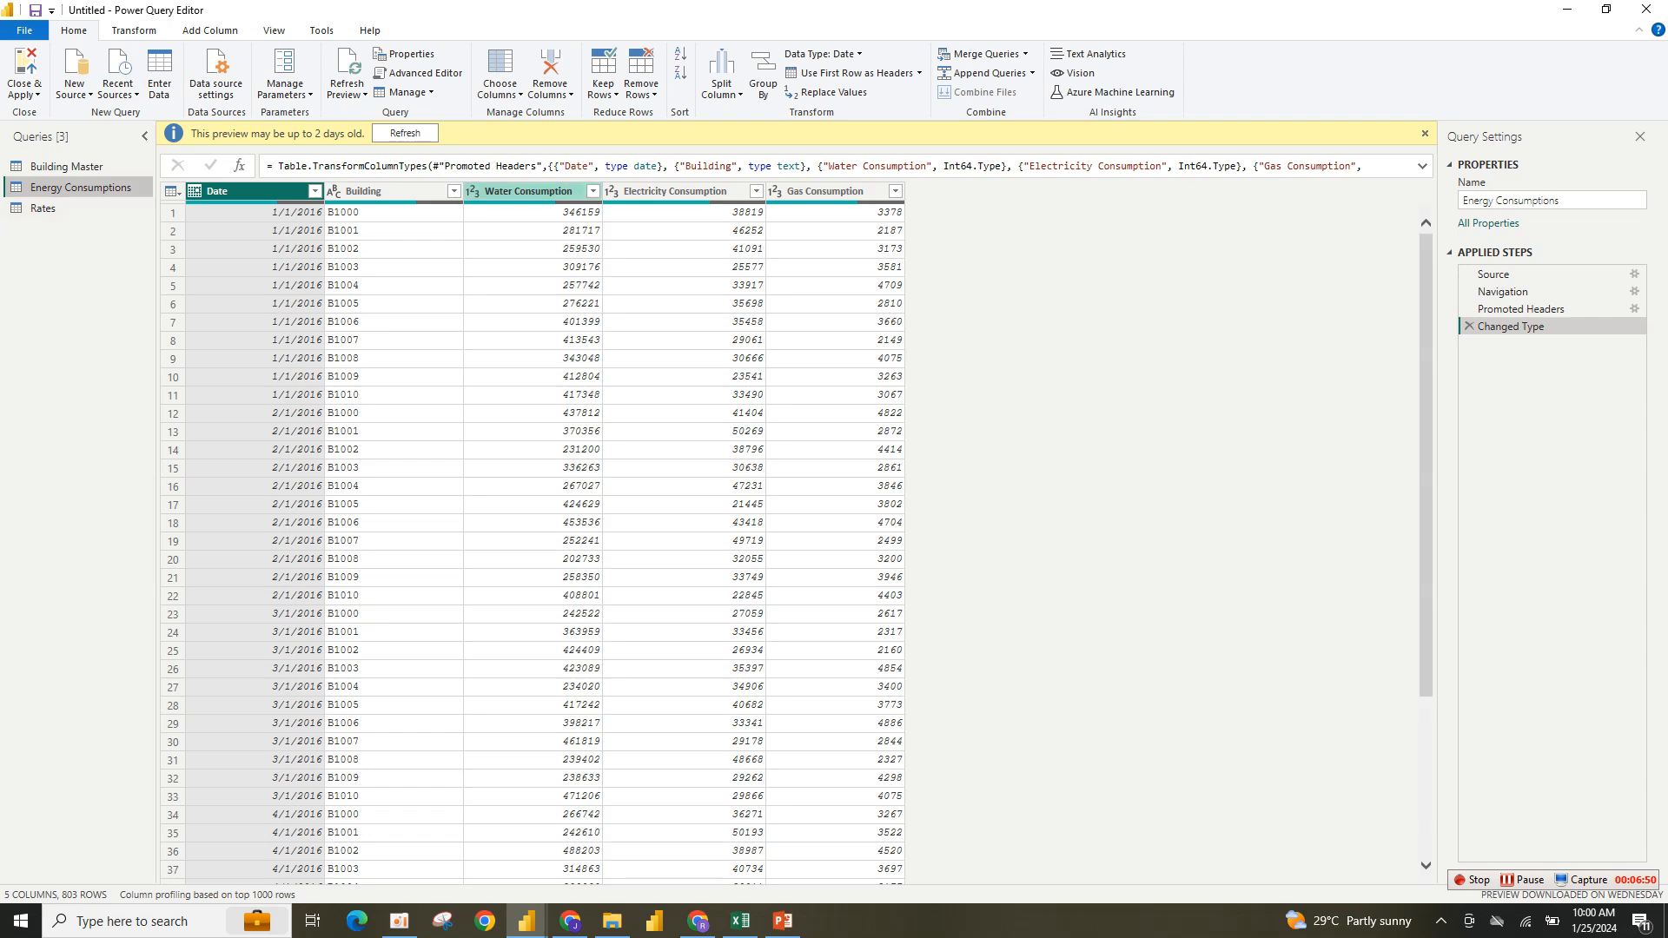
click(528, 191)
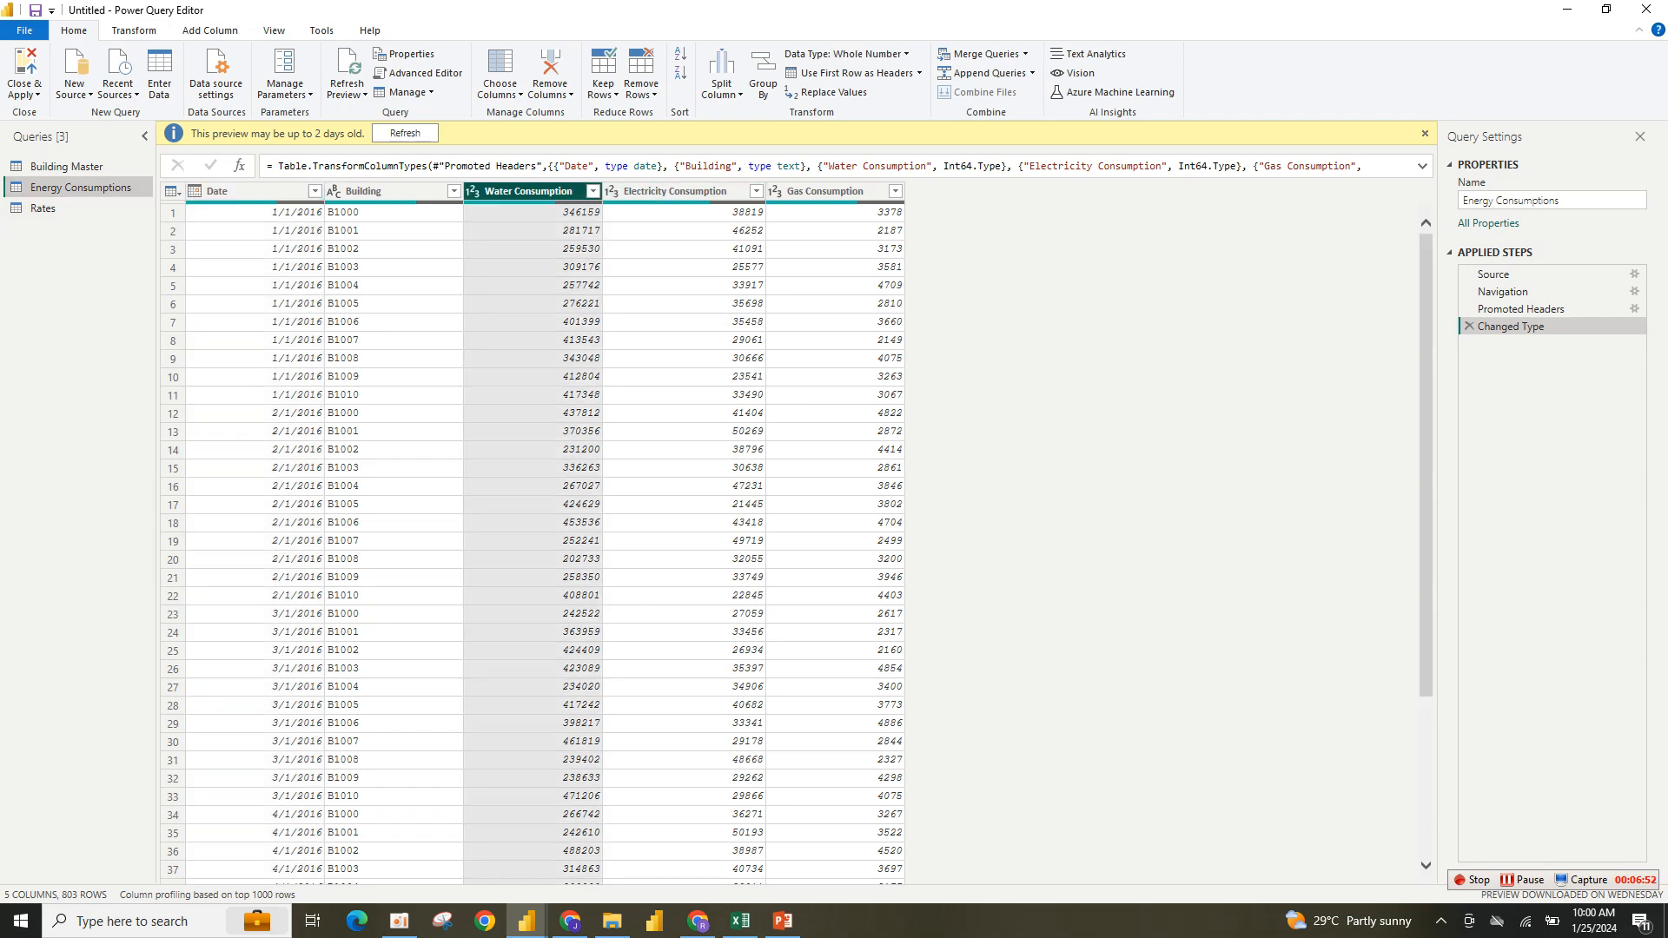
click(675, 191)
click(826, 191)
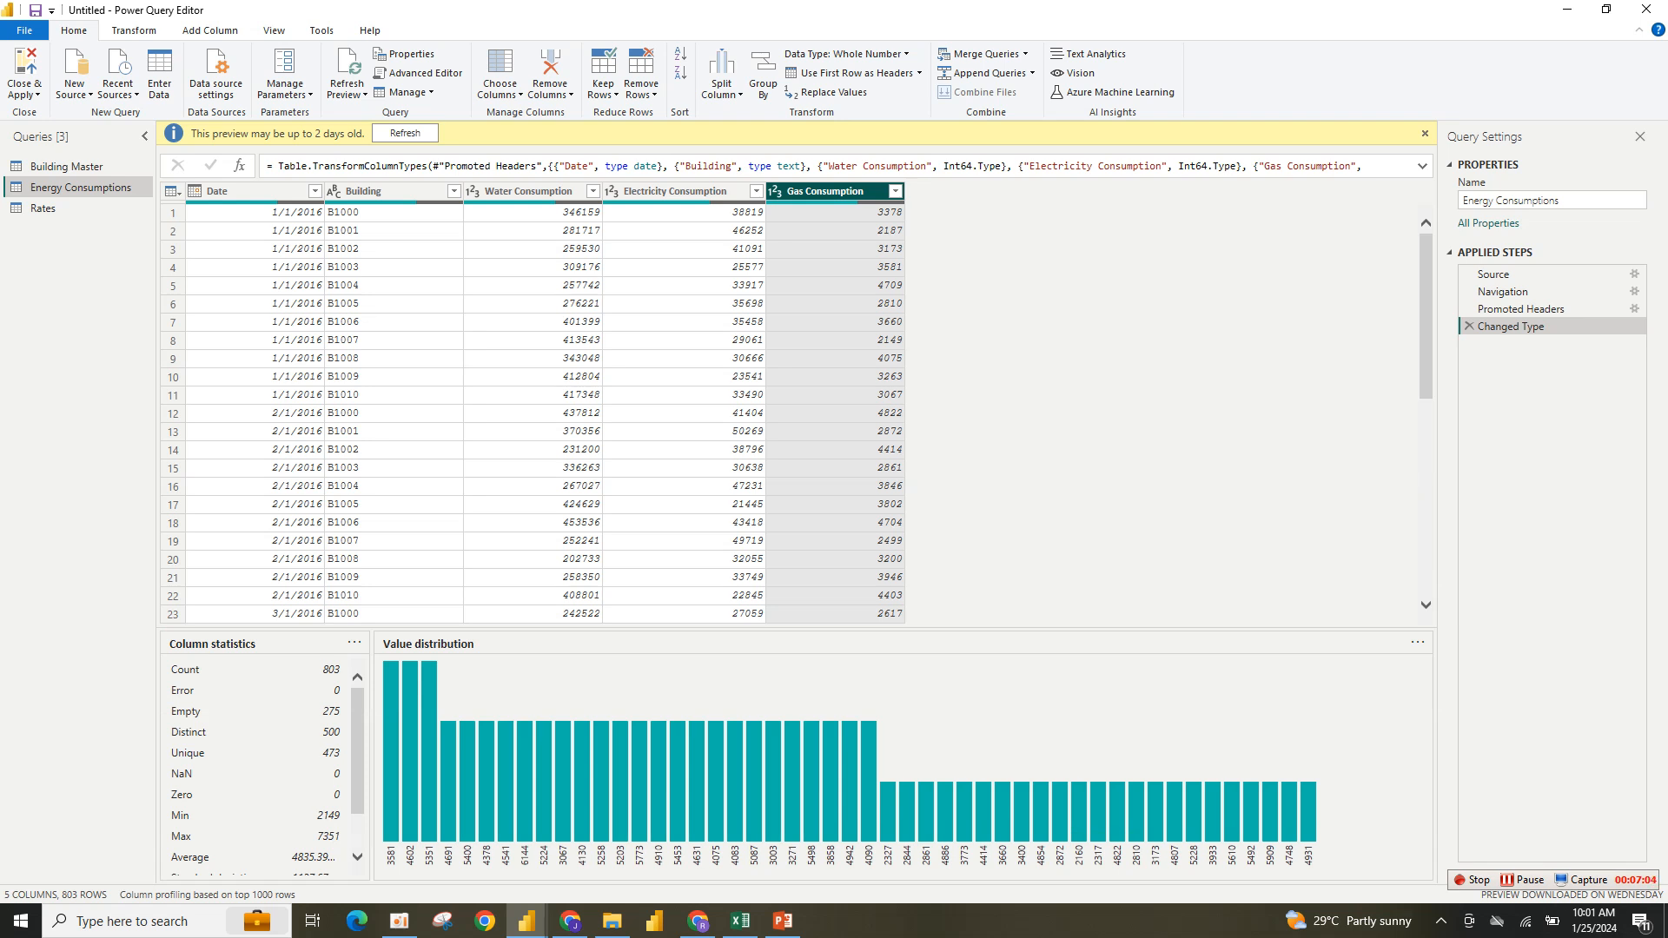
click(529, 191)
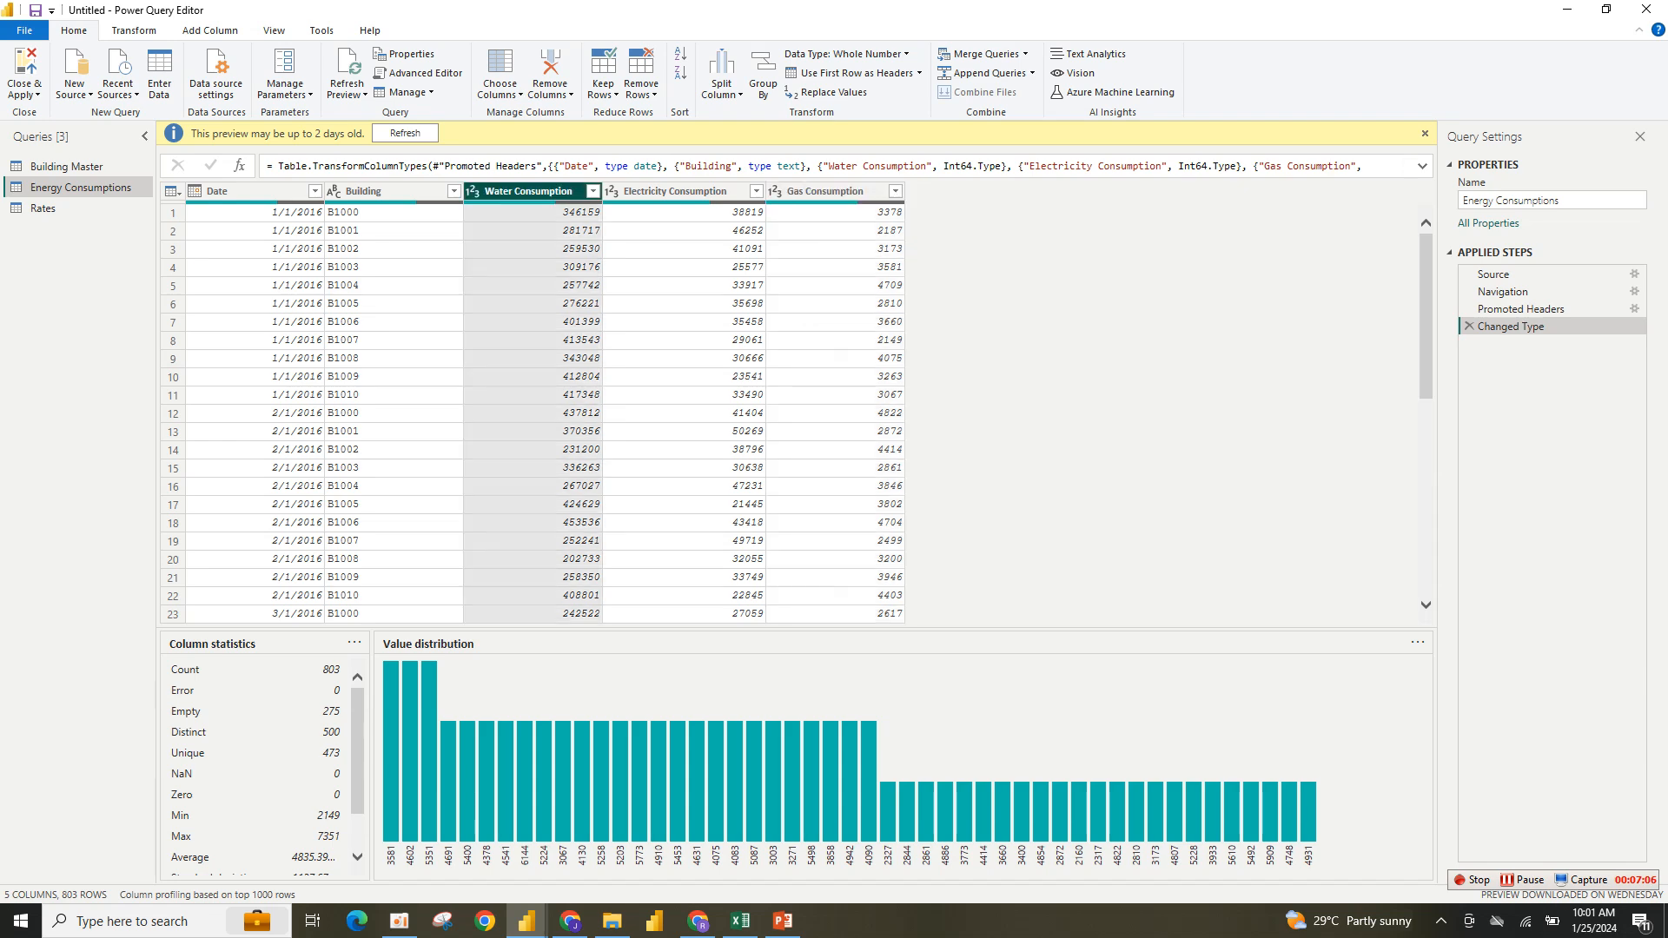
ctrl+click(675, 192)
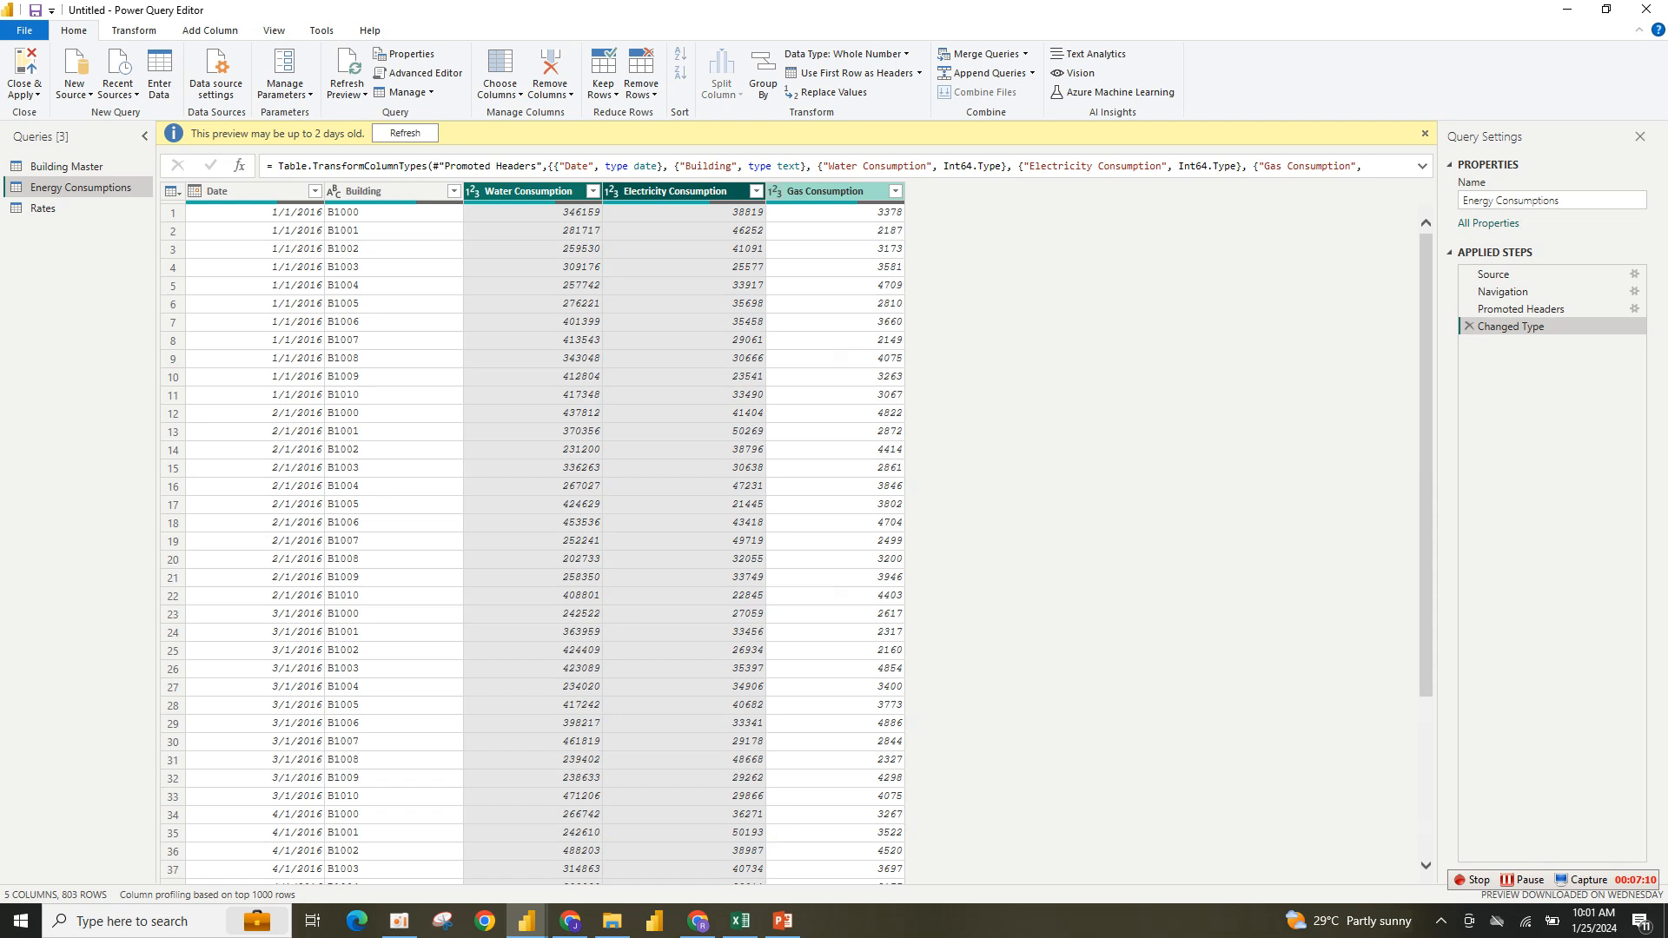
ctrl+click(775, 191)
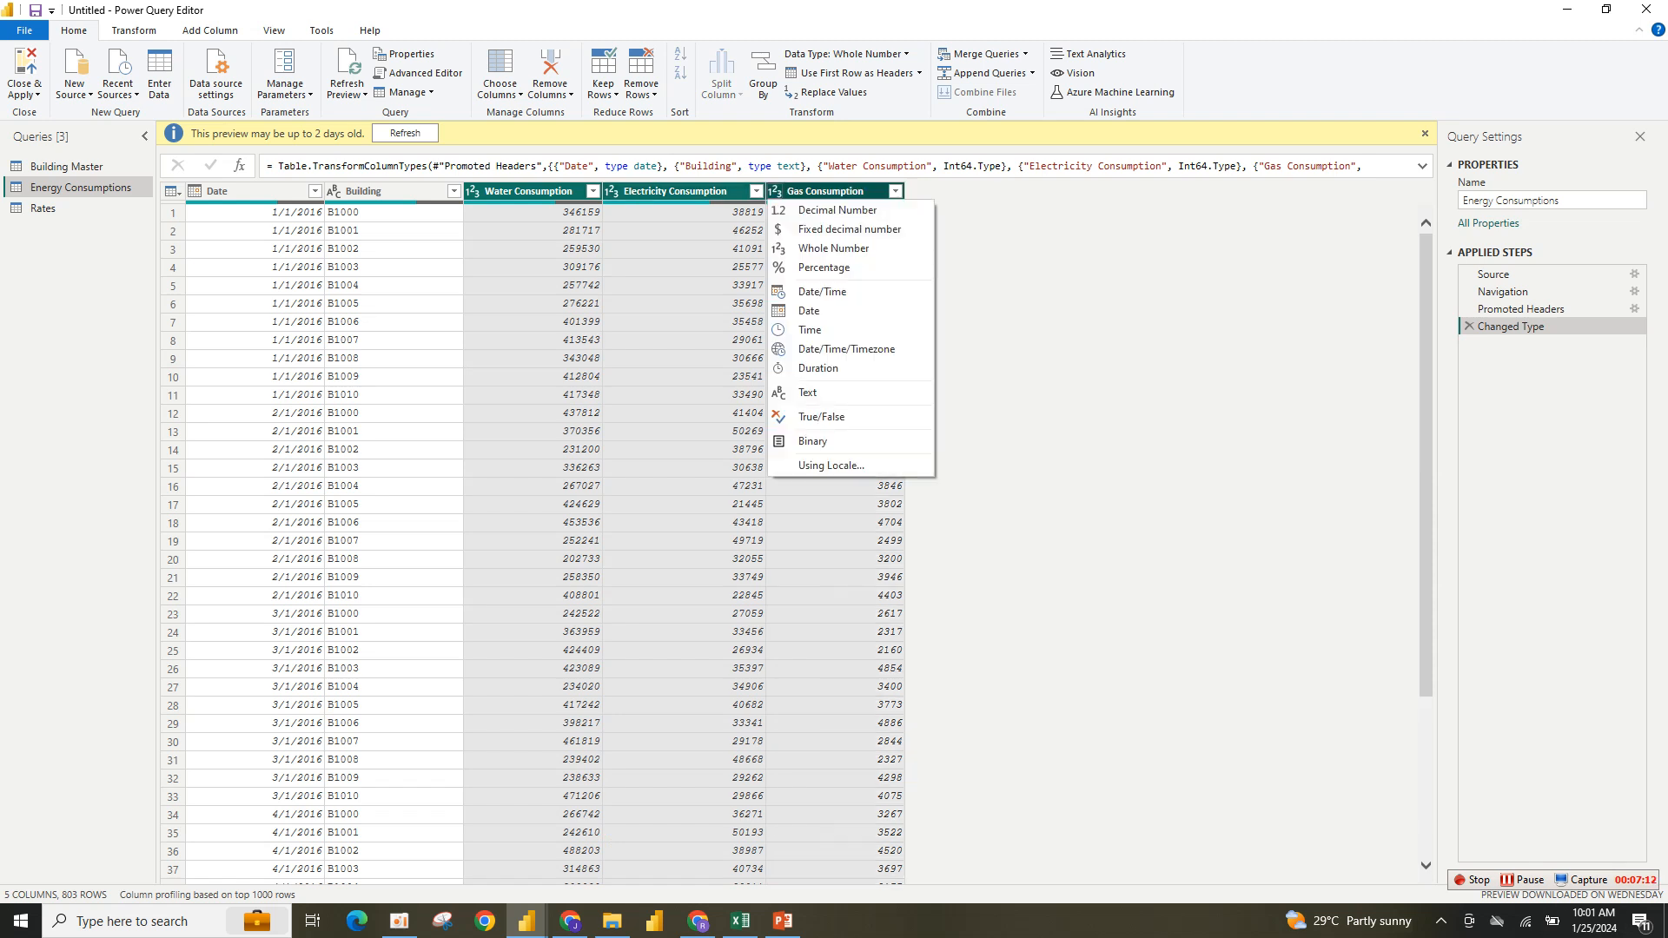
right_click(721, 197)
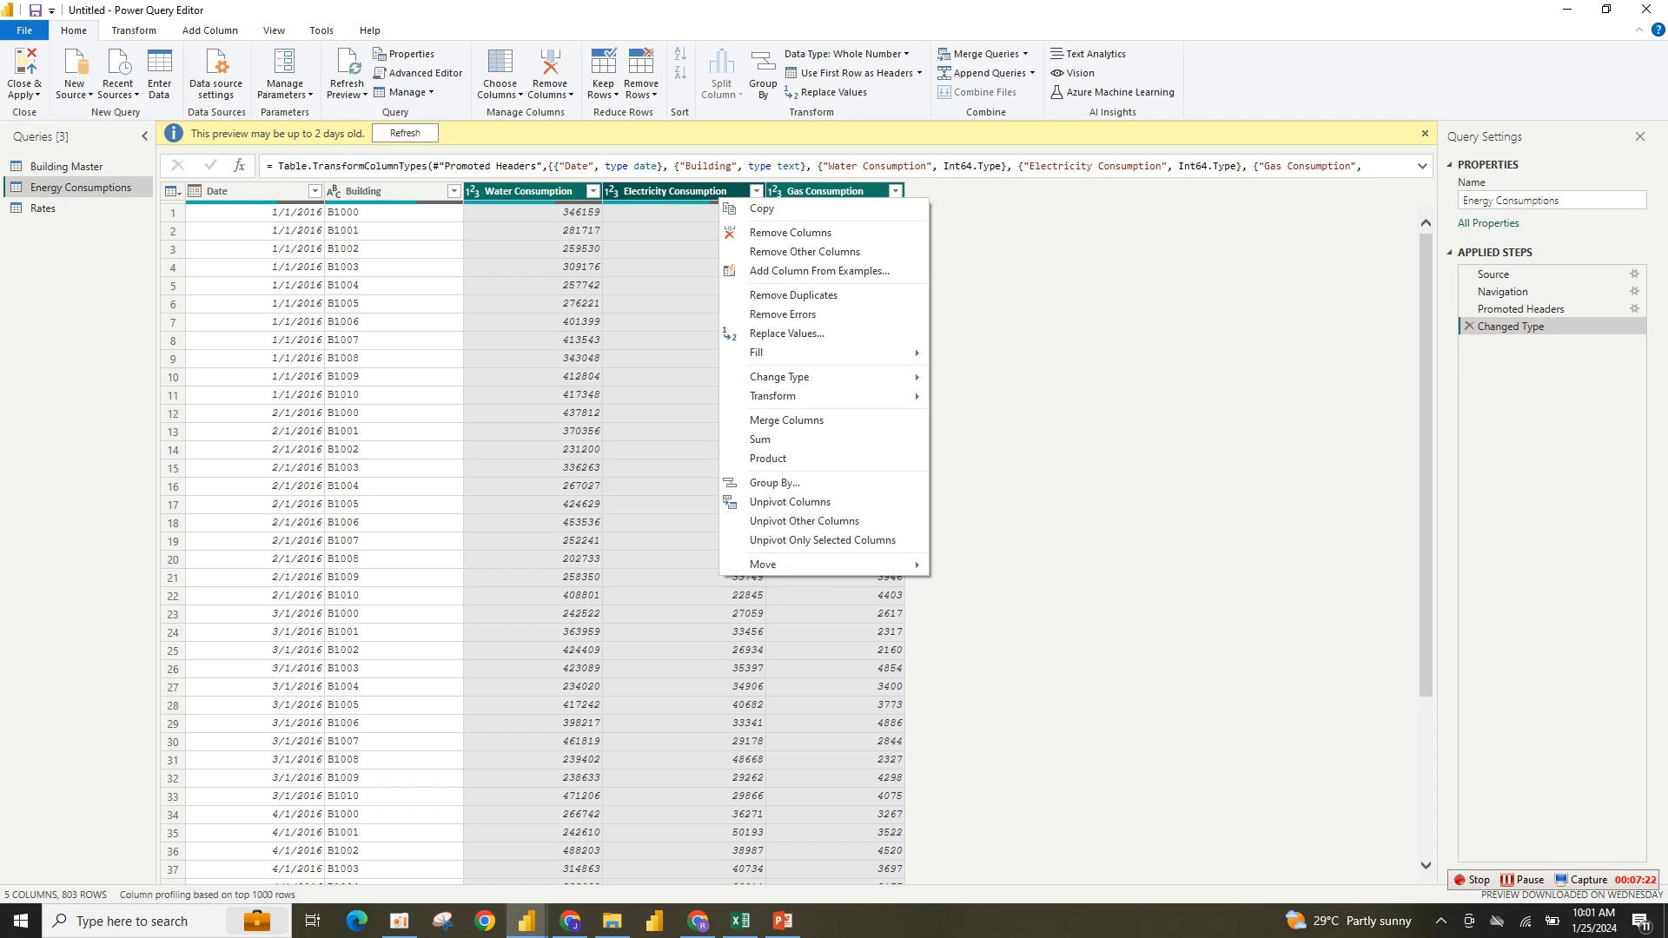
click(134, 30)
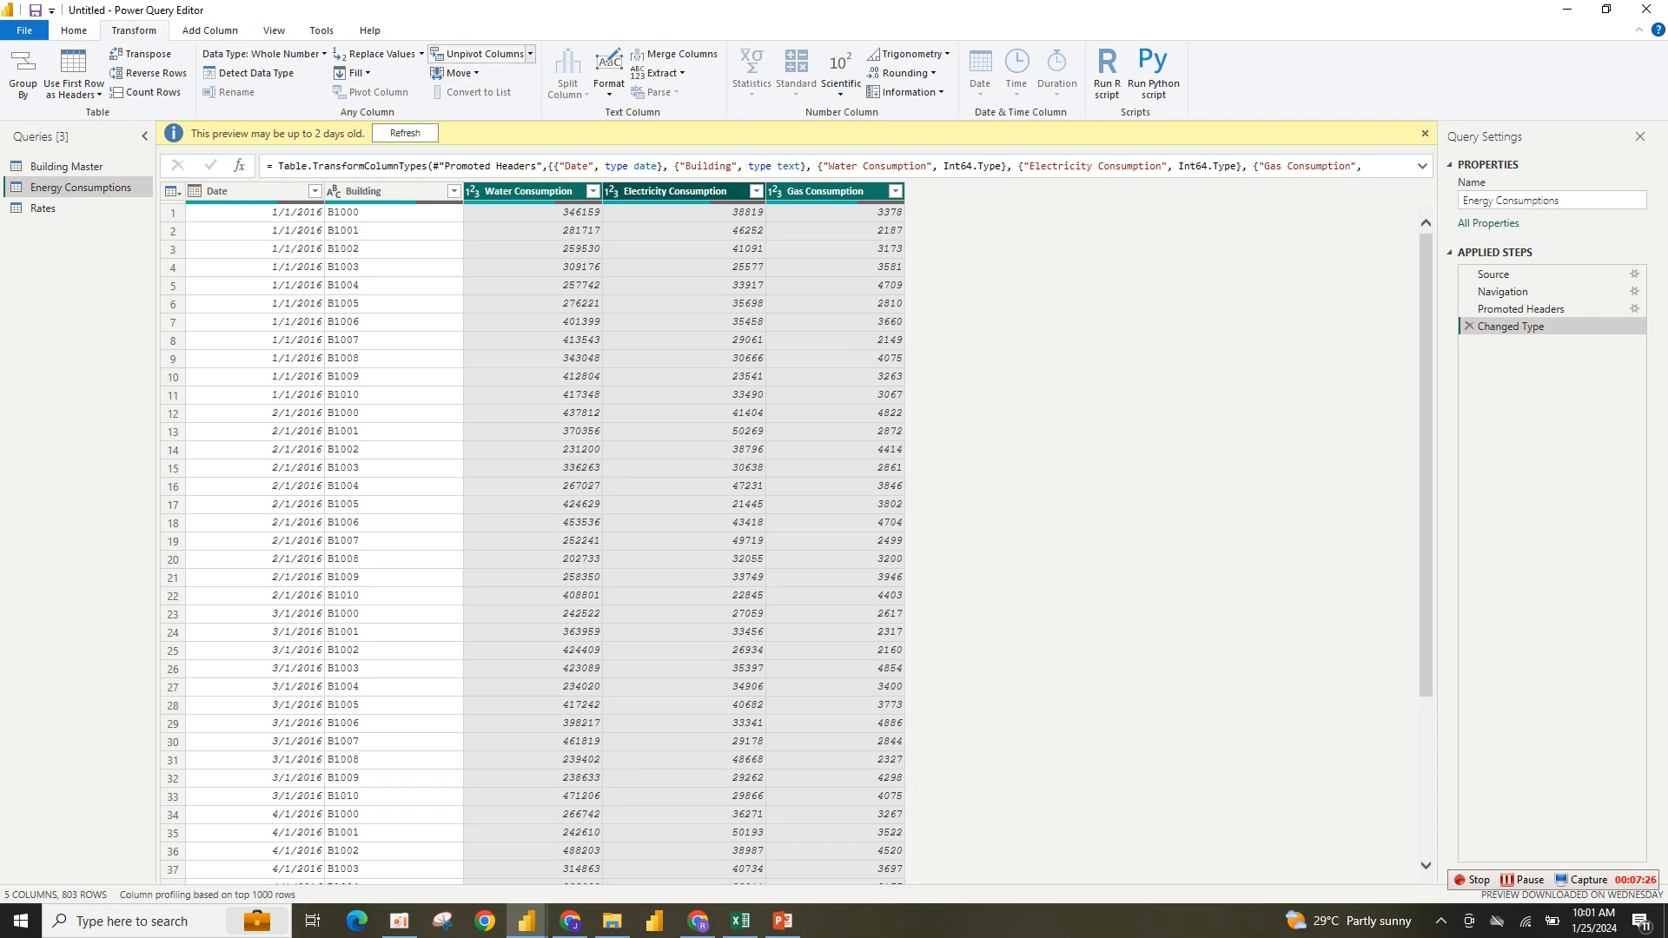
click(529, 53)
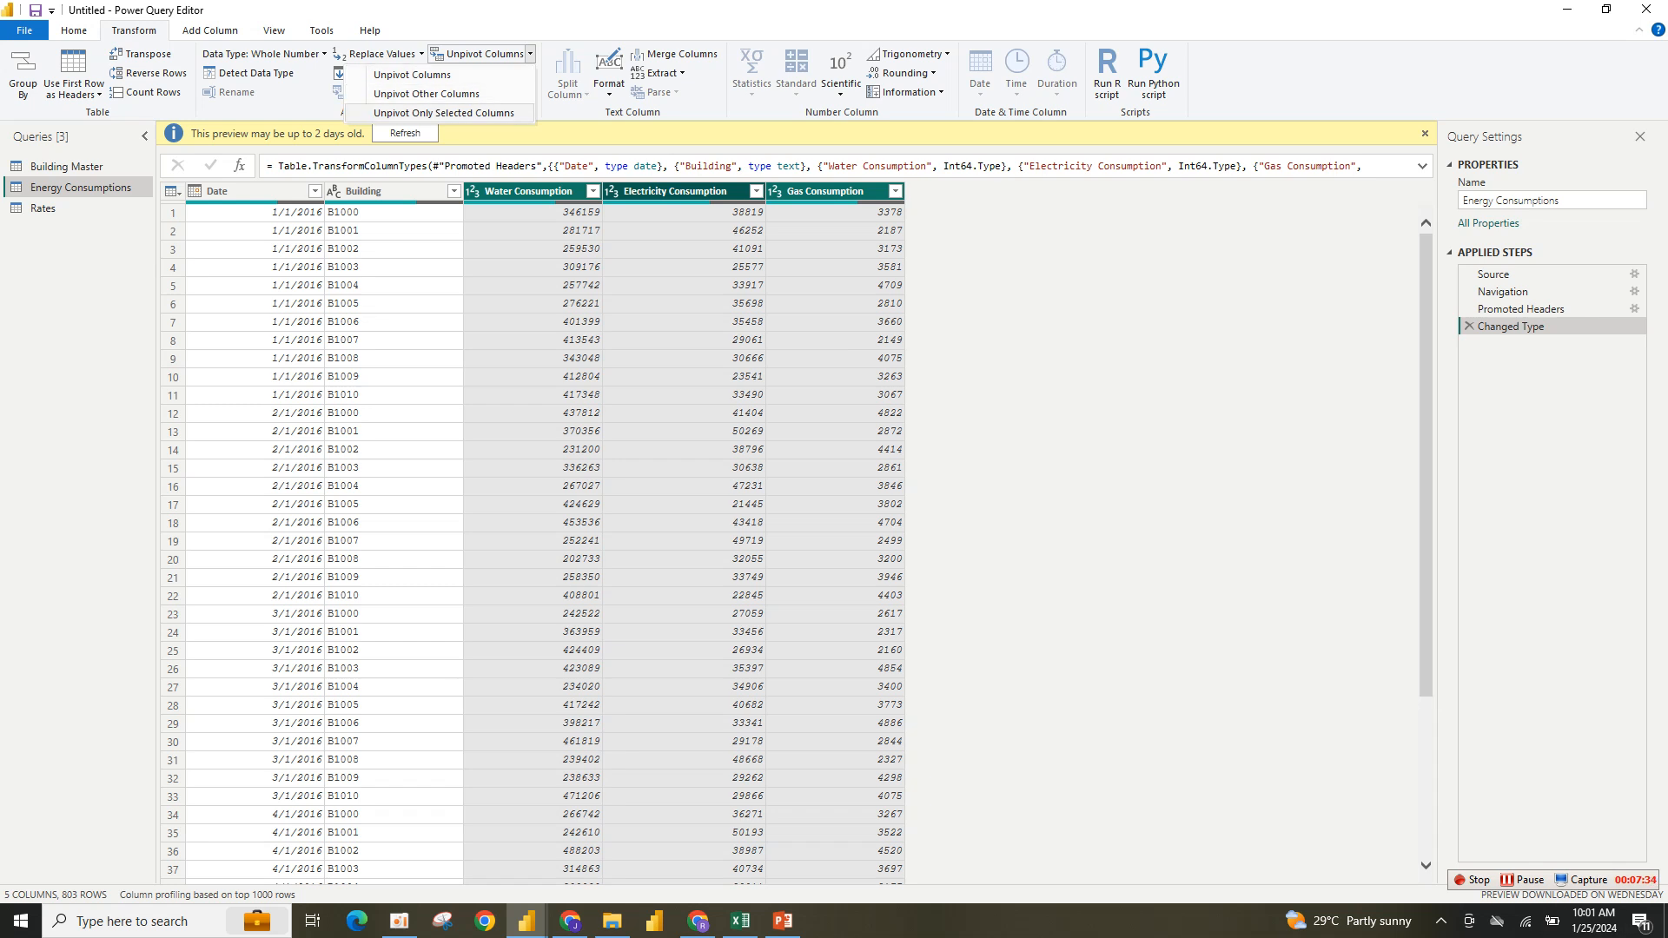
click(443, 113)
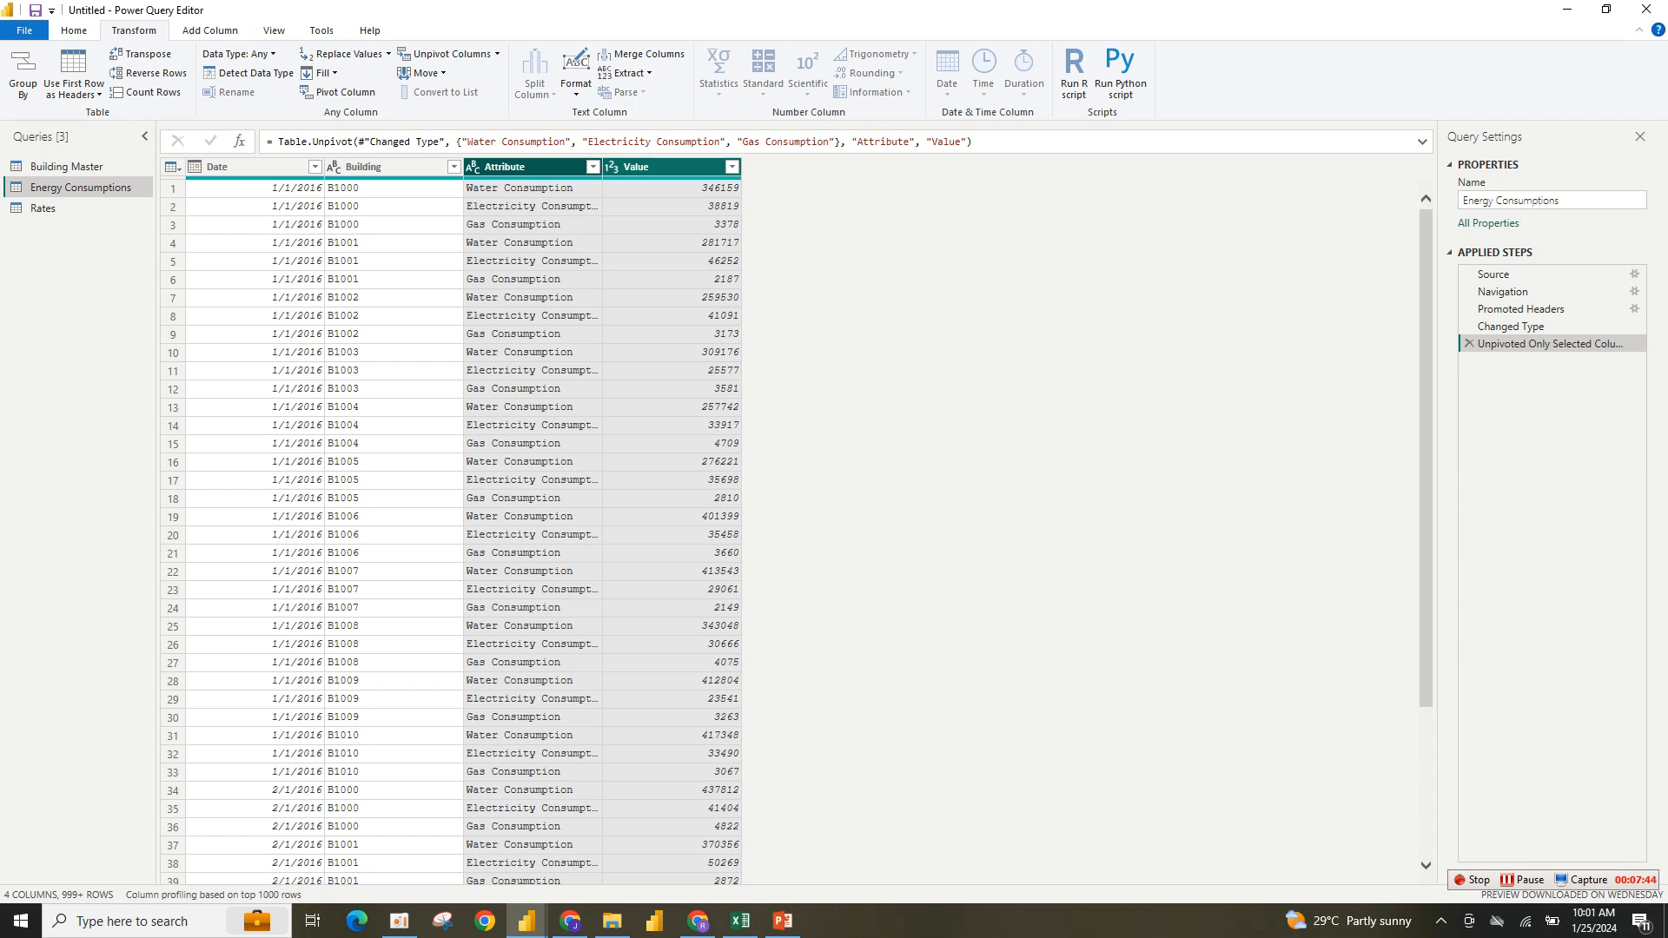
Rename the Attribute column to Energy Type and the Value column to Unit.
click(647, 167)
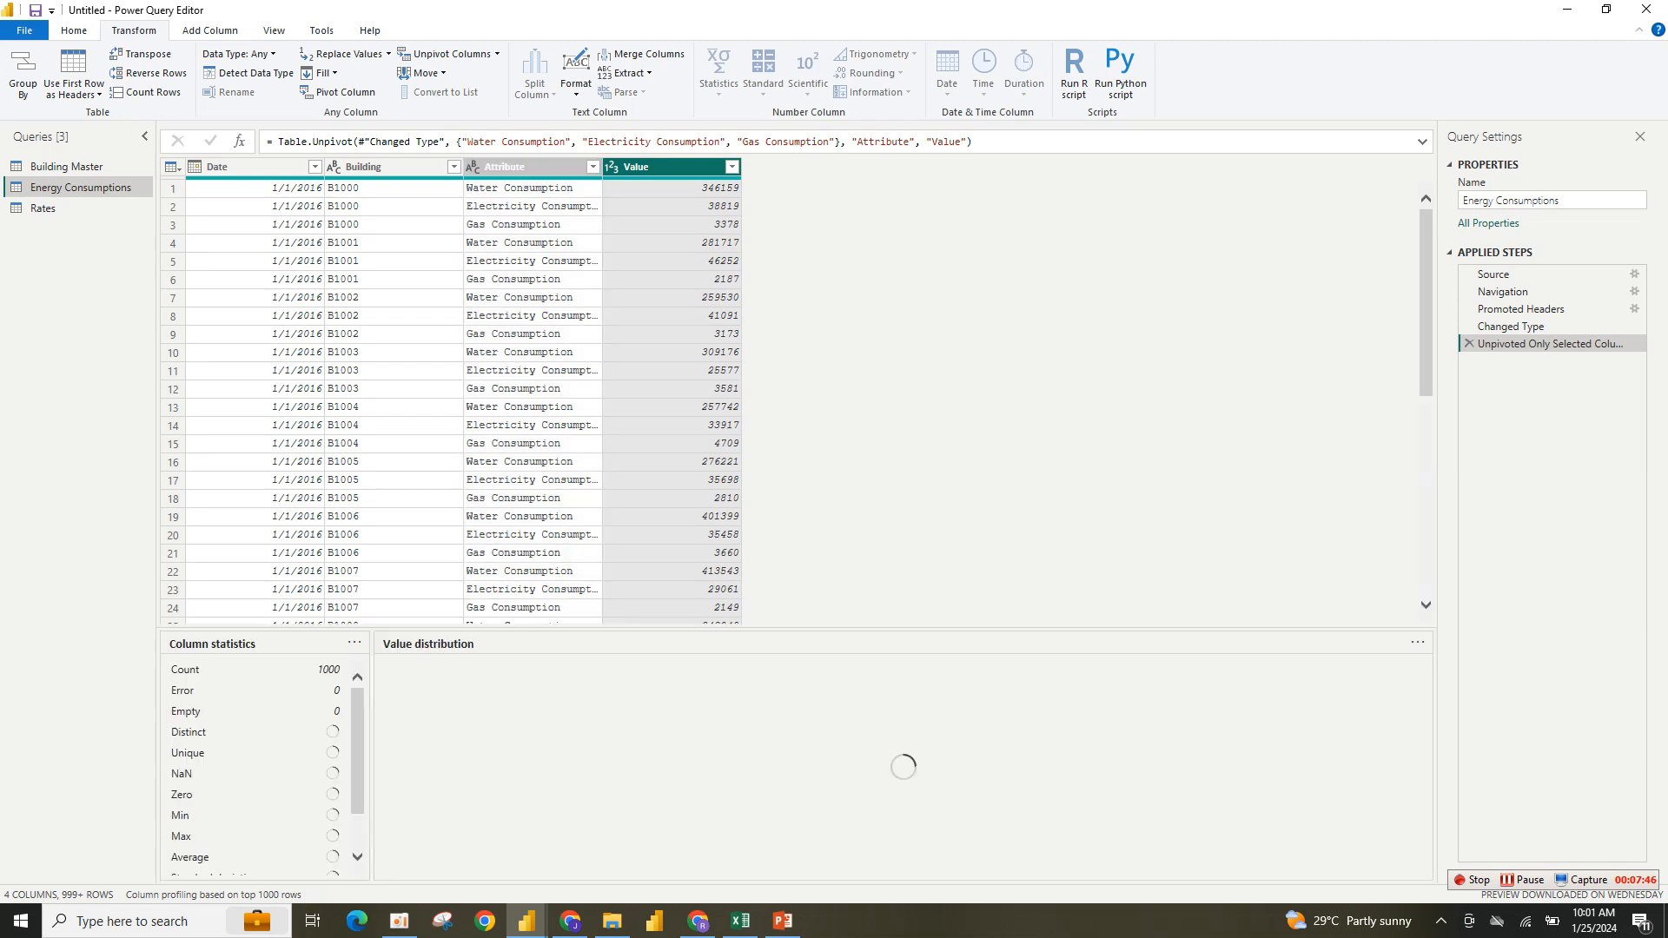
double_click(523, 167)
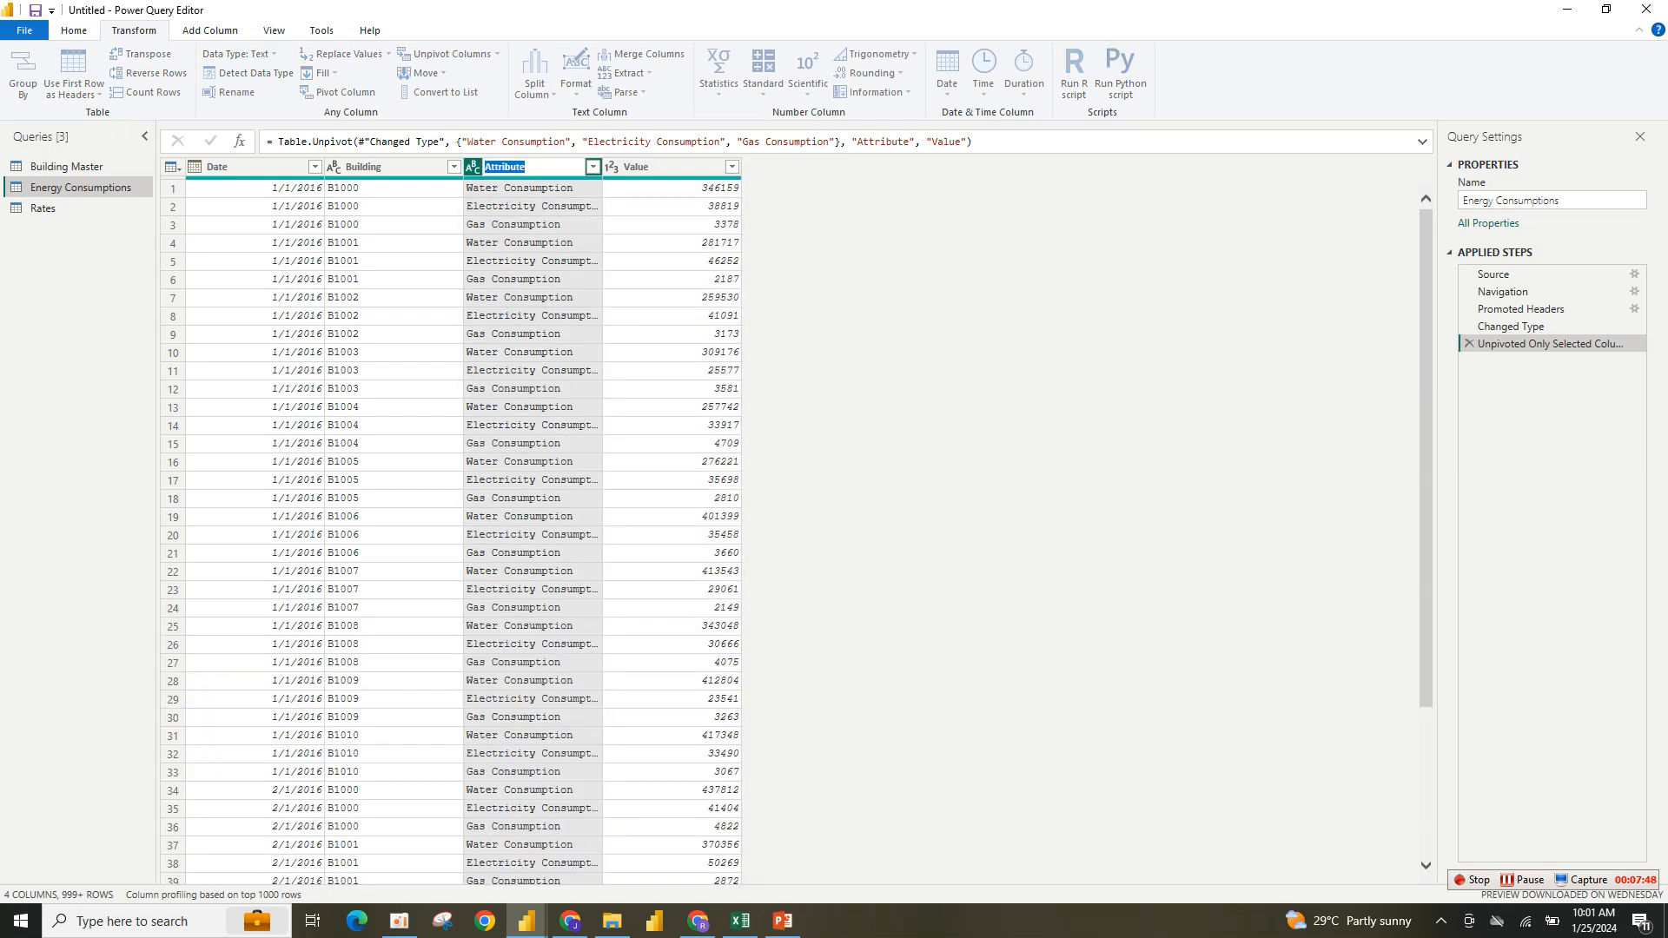
text(E)
text(nergy Type)
key(Tab)
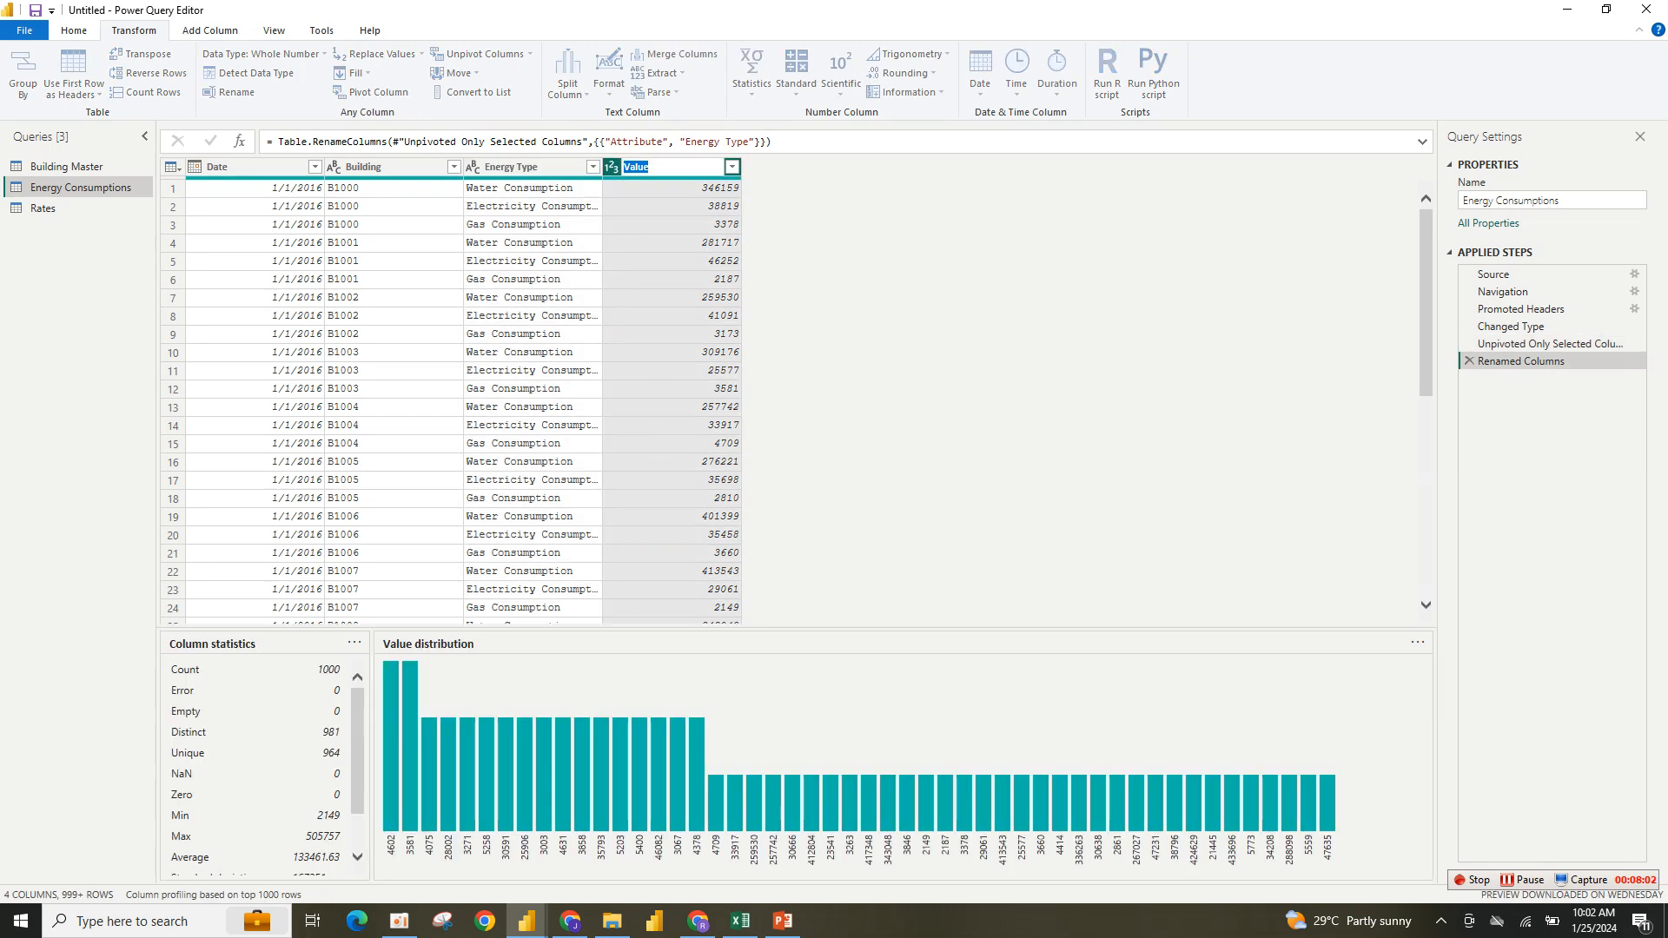
text(Uni)
key(Return)
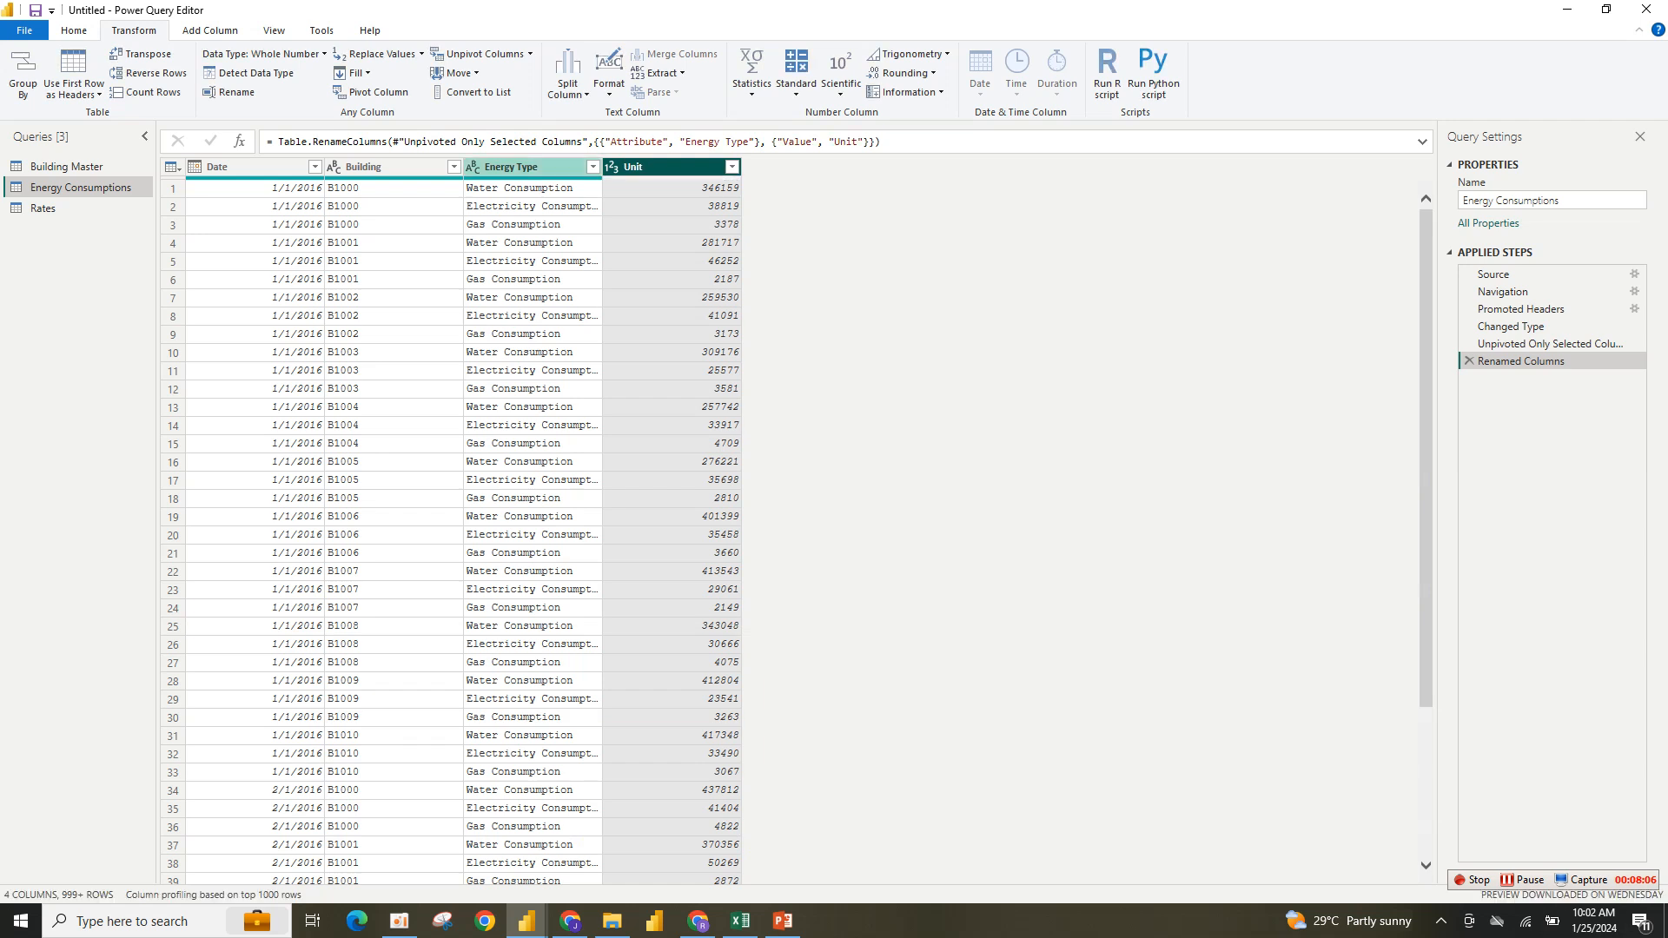
Replace "Consumption" with nothing in the Energy Type column, and apply the column's filter with all energy types selected.
click(526, 167)
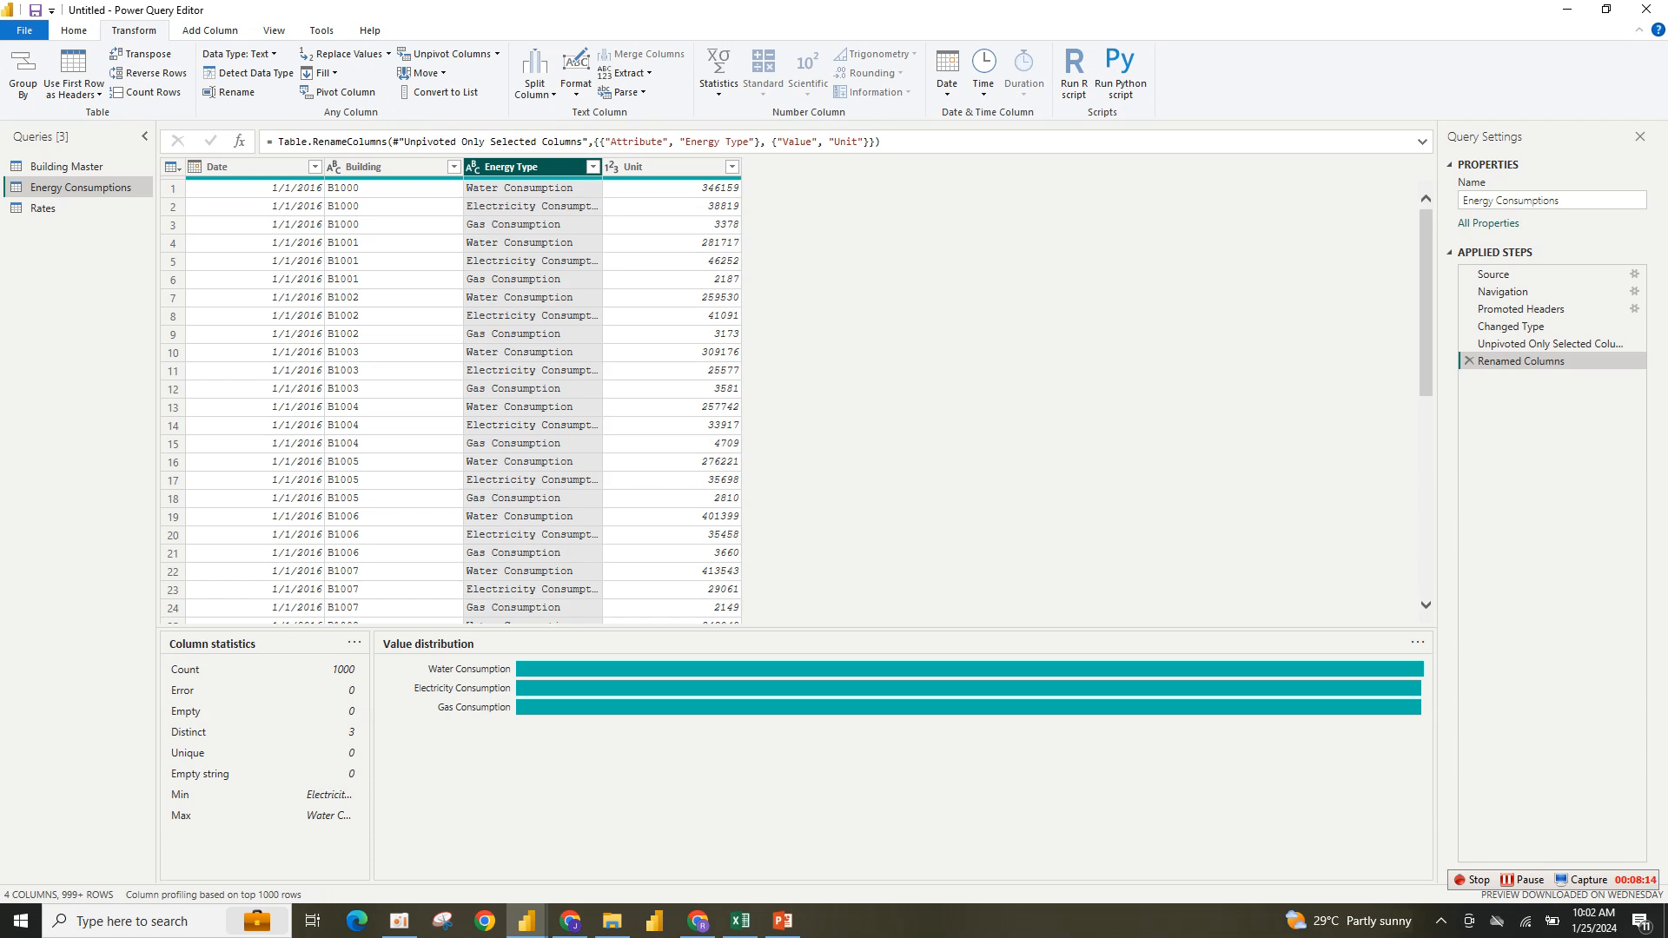
right_click(520, 168)
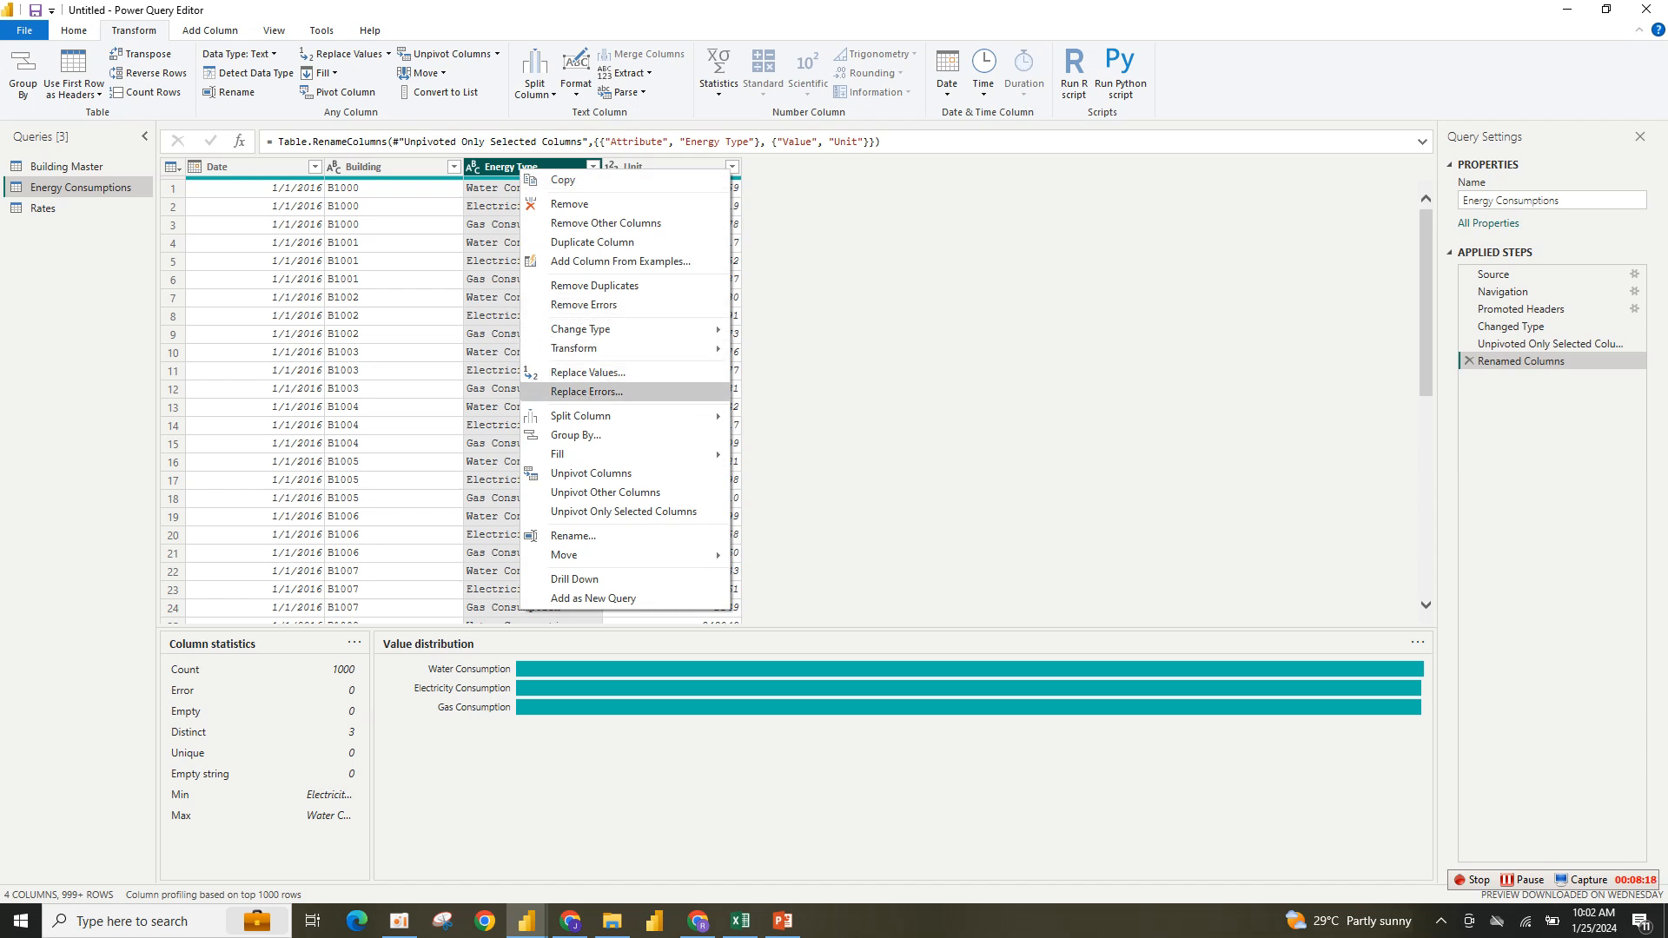
click(588, 372)
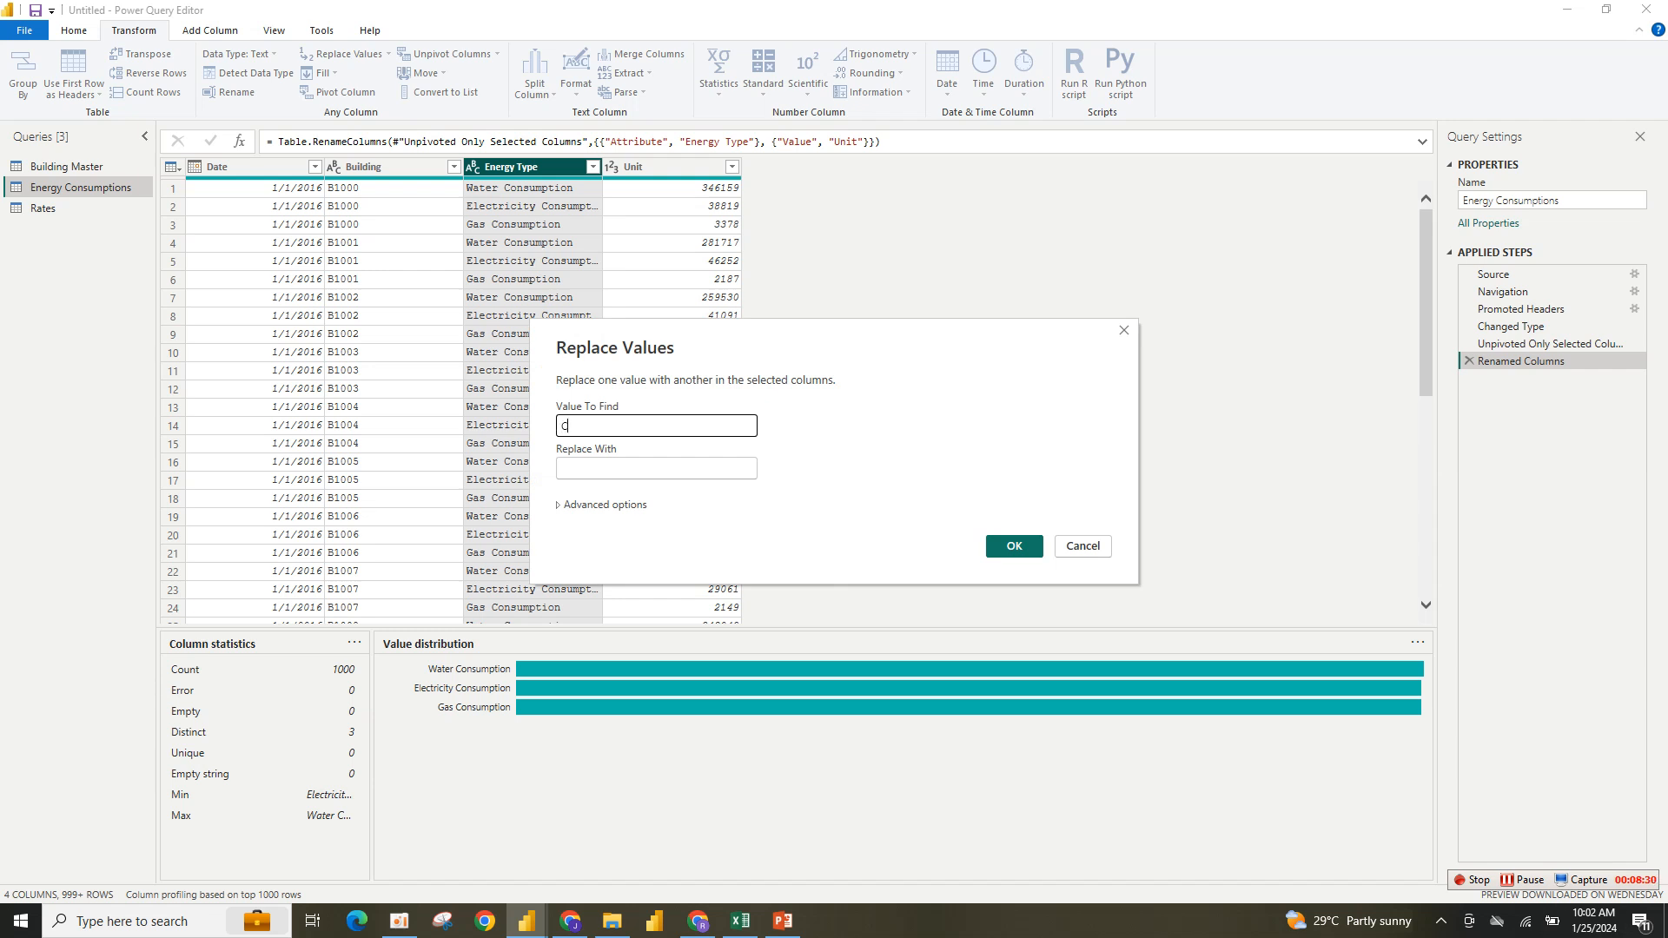
text(sumption)
click(562, 468)
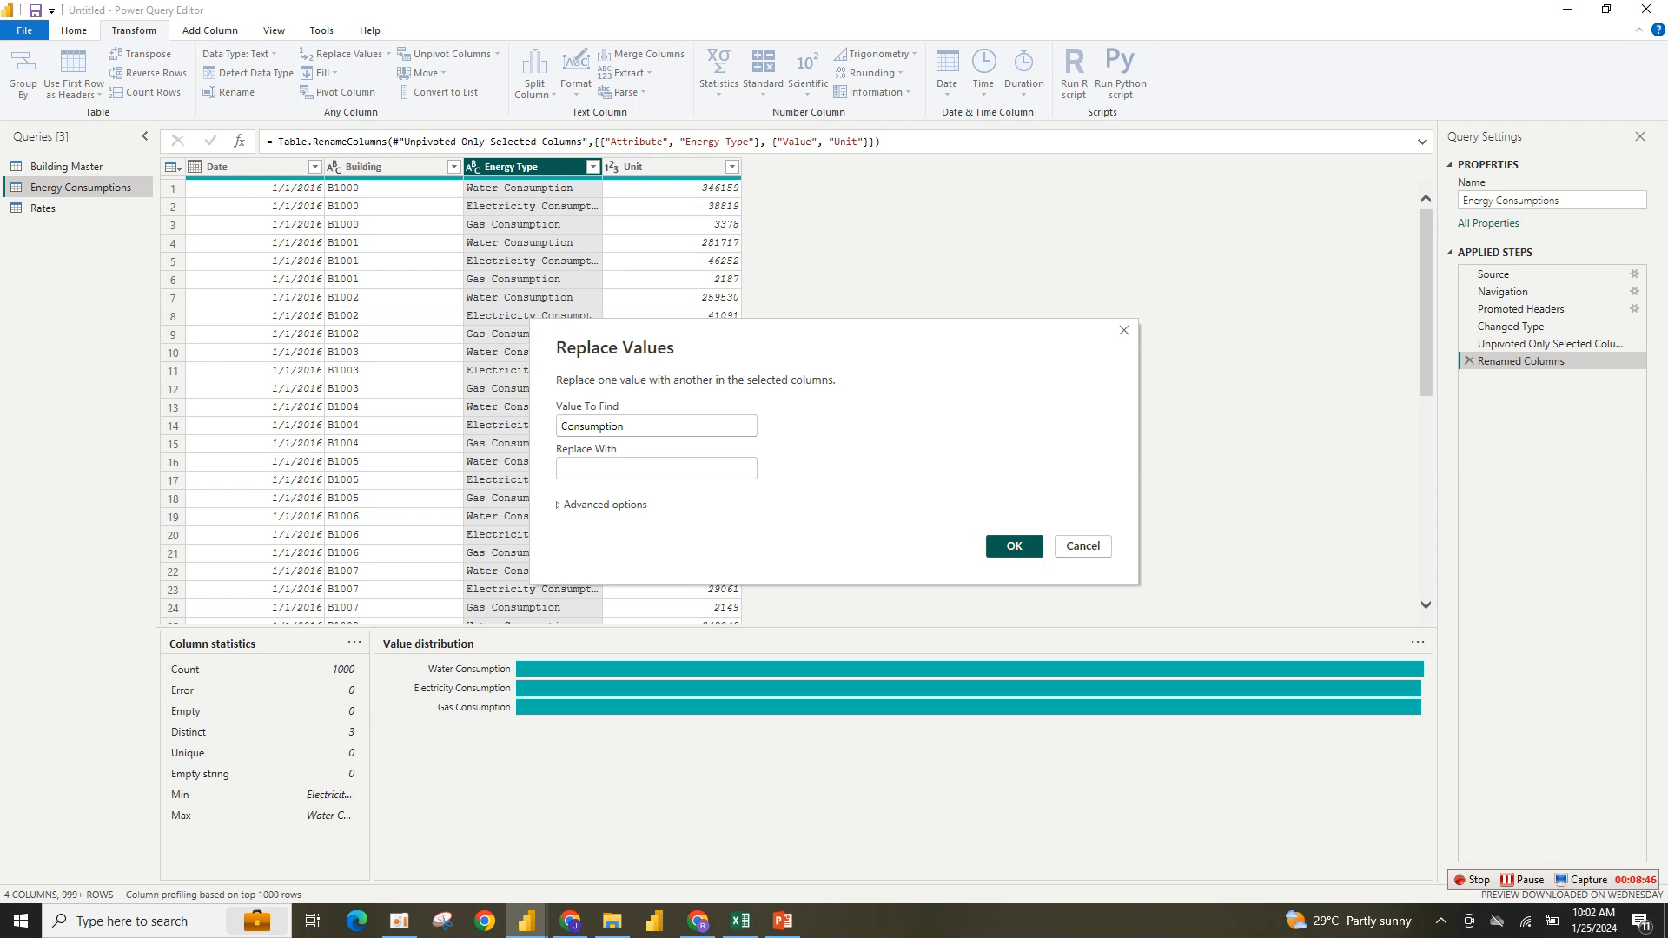
click(1013, 546)
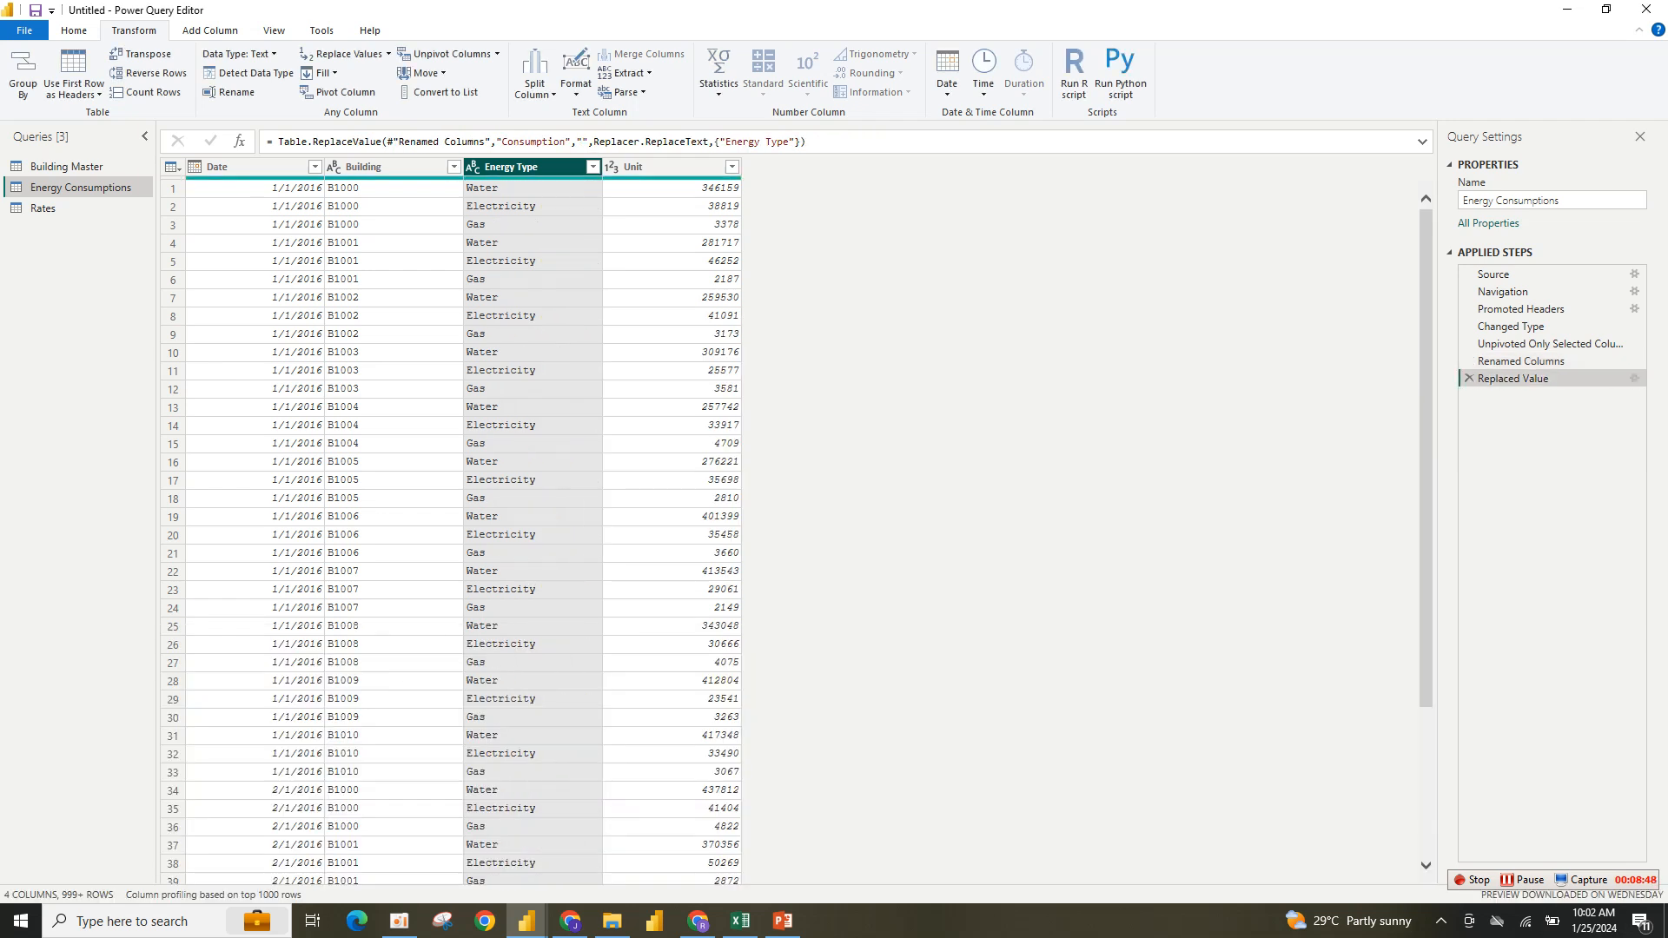
click(593, 166)
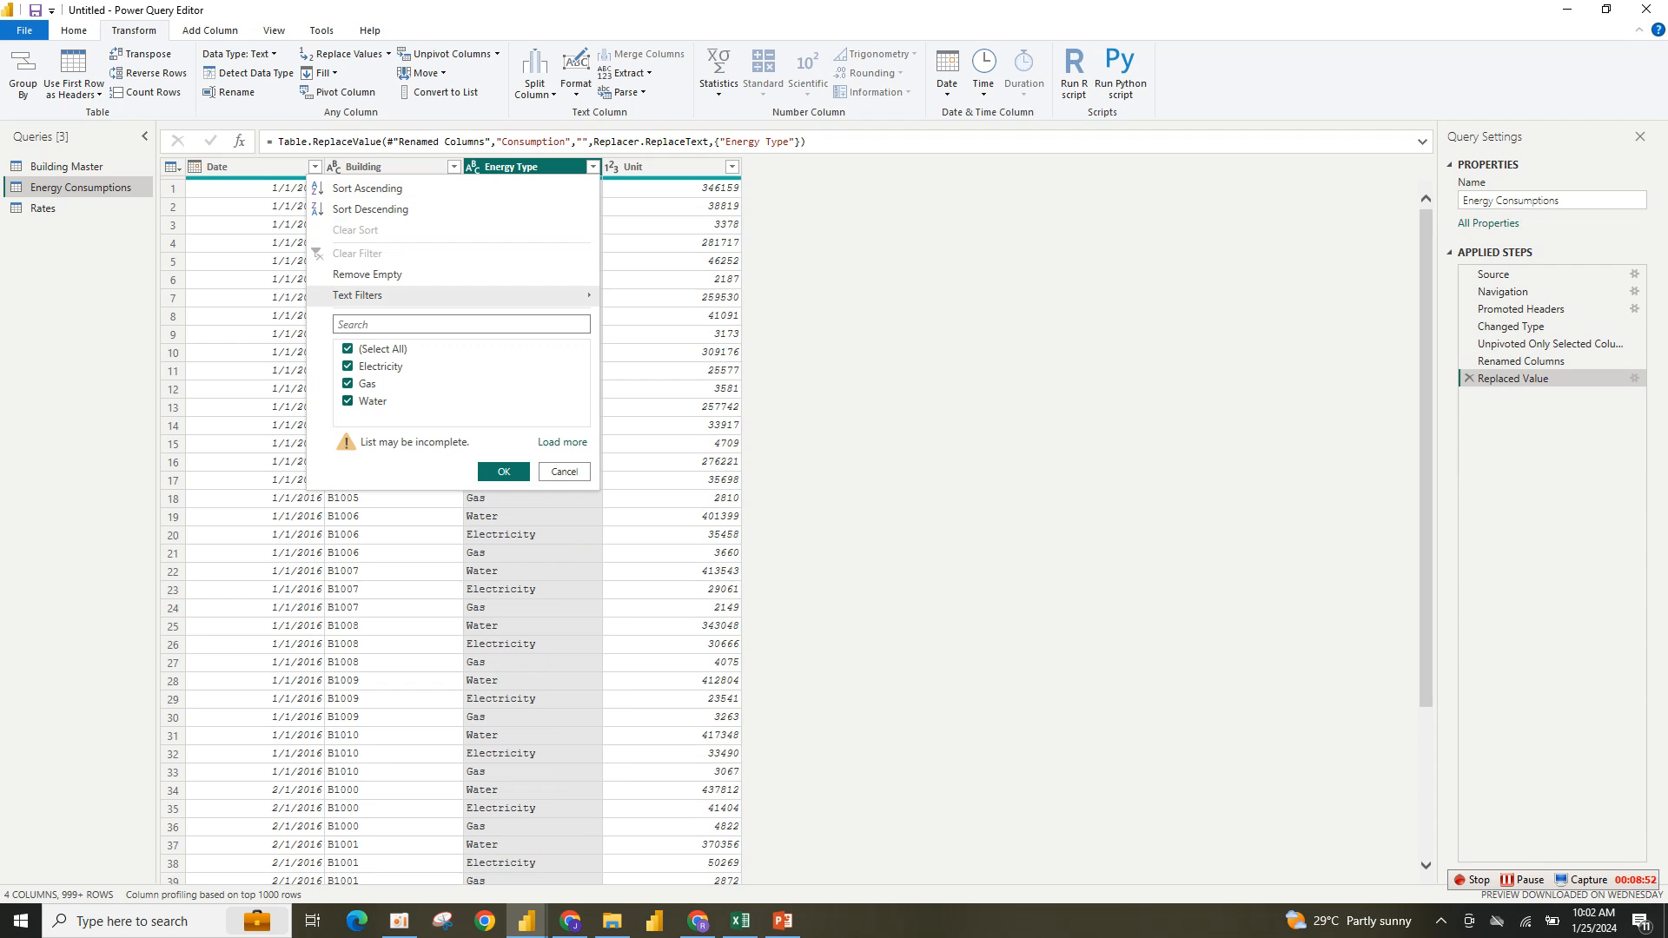
click(503, 471)
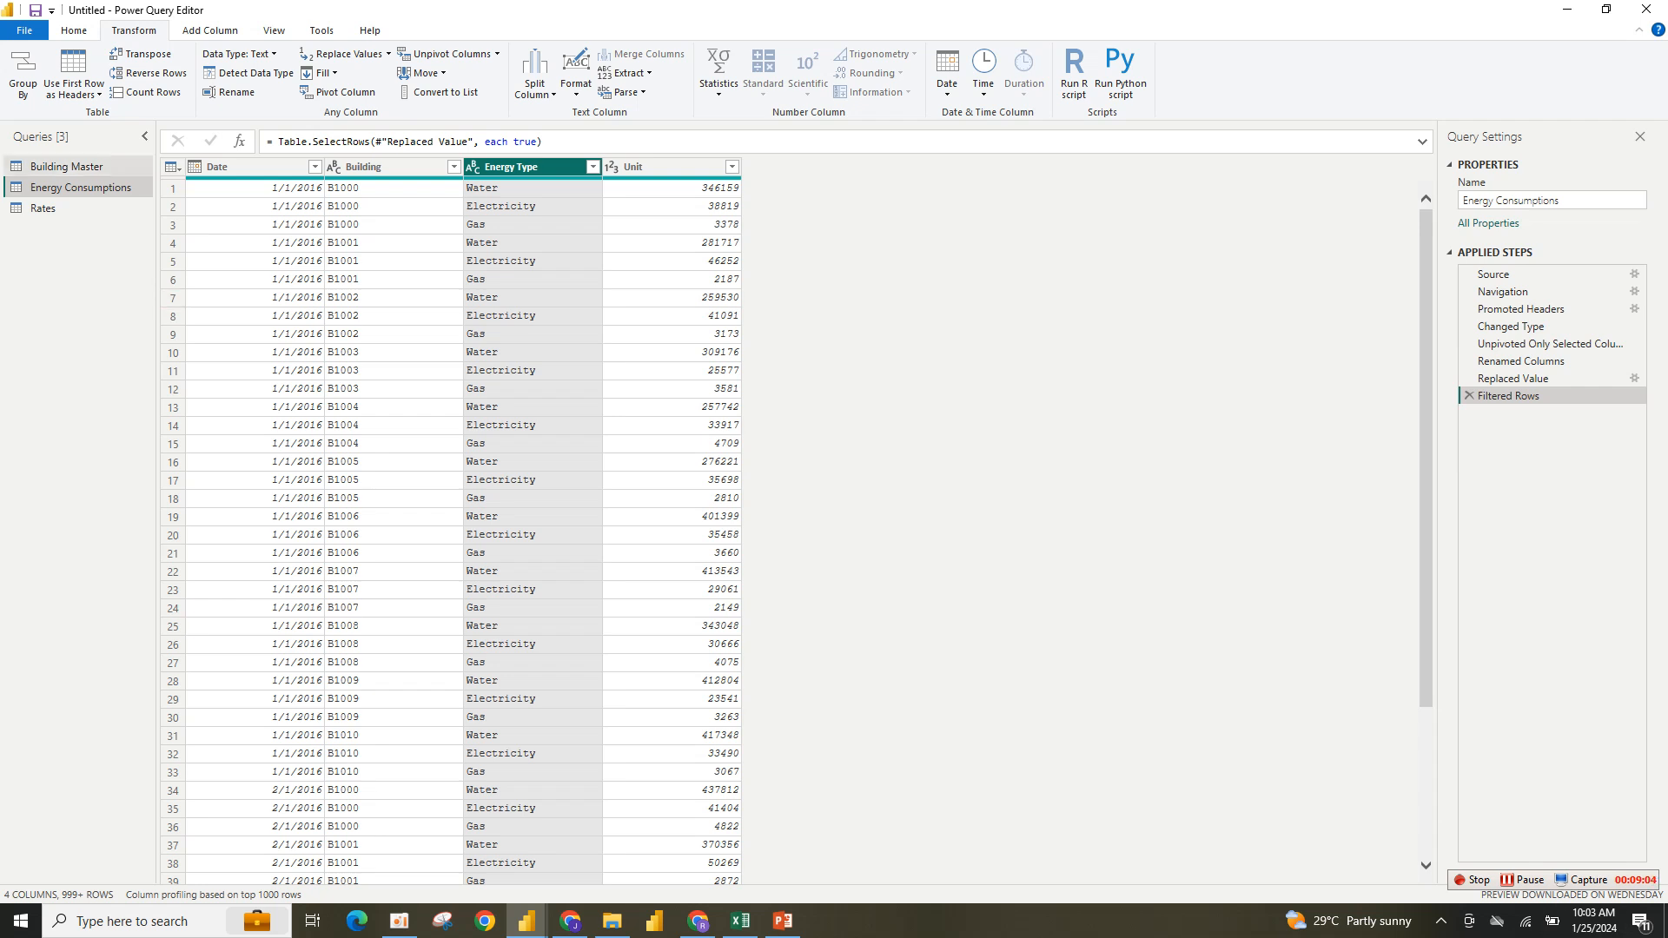
Promote the first row of the Building Master query to column headers.
click(67, 167)
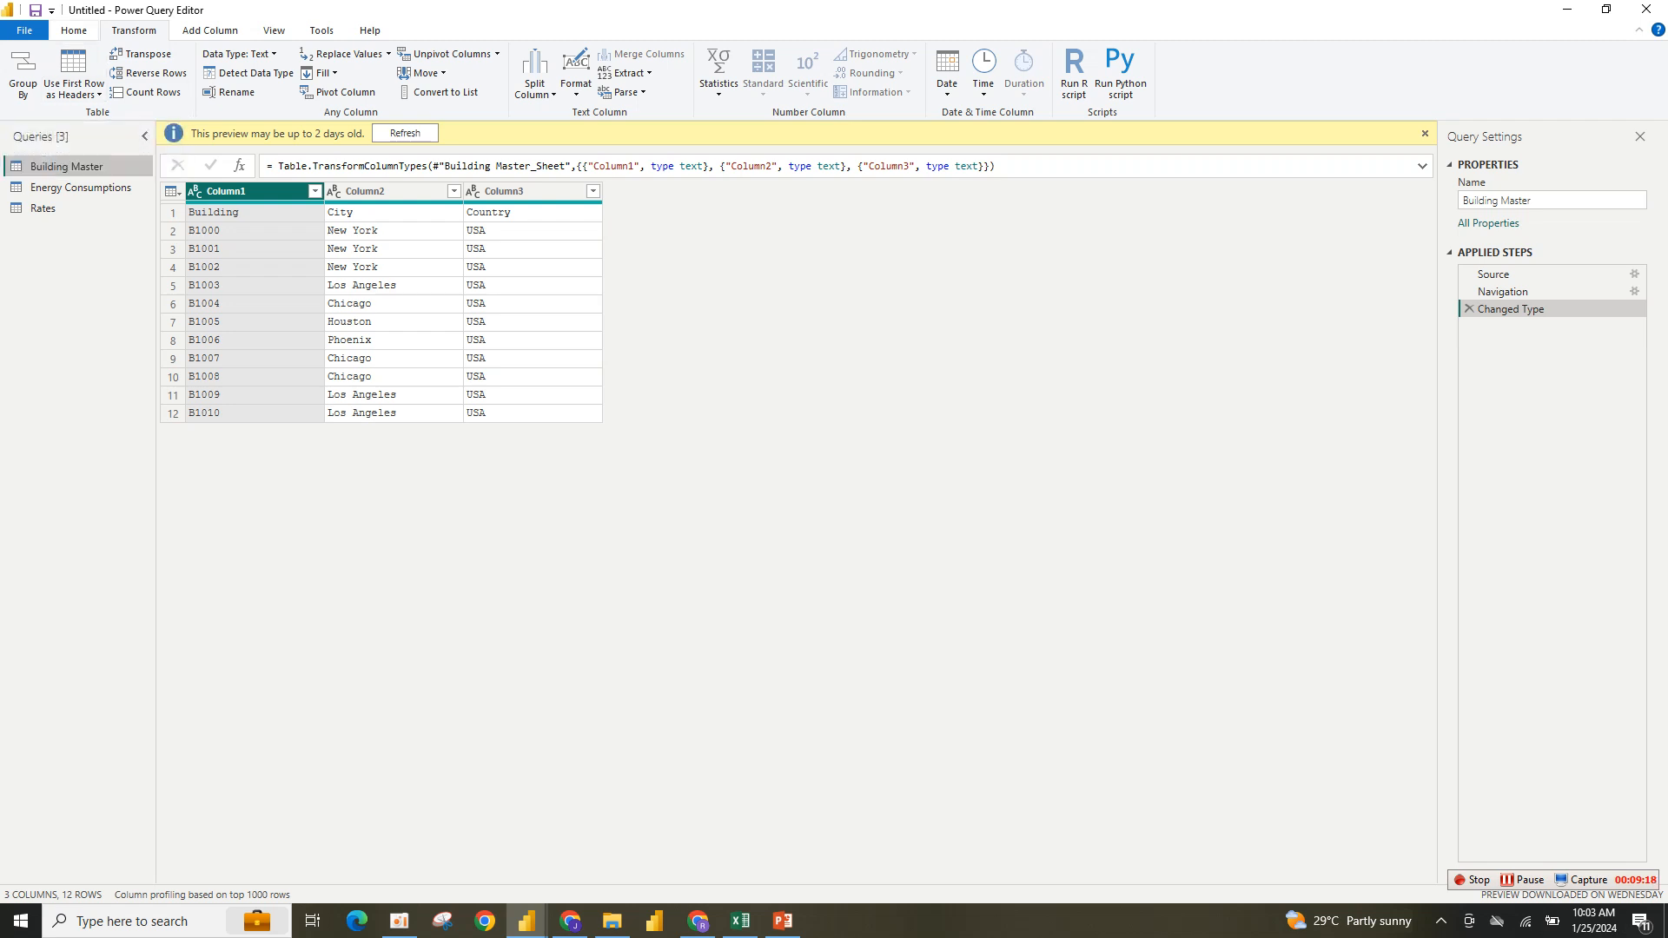
click(73, 90)
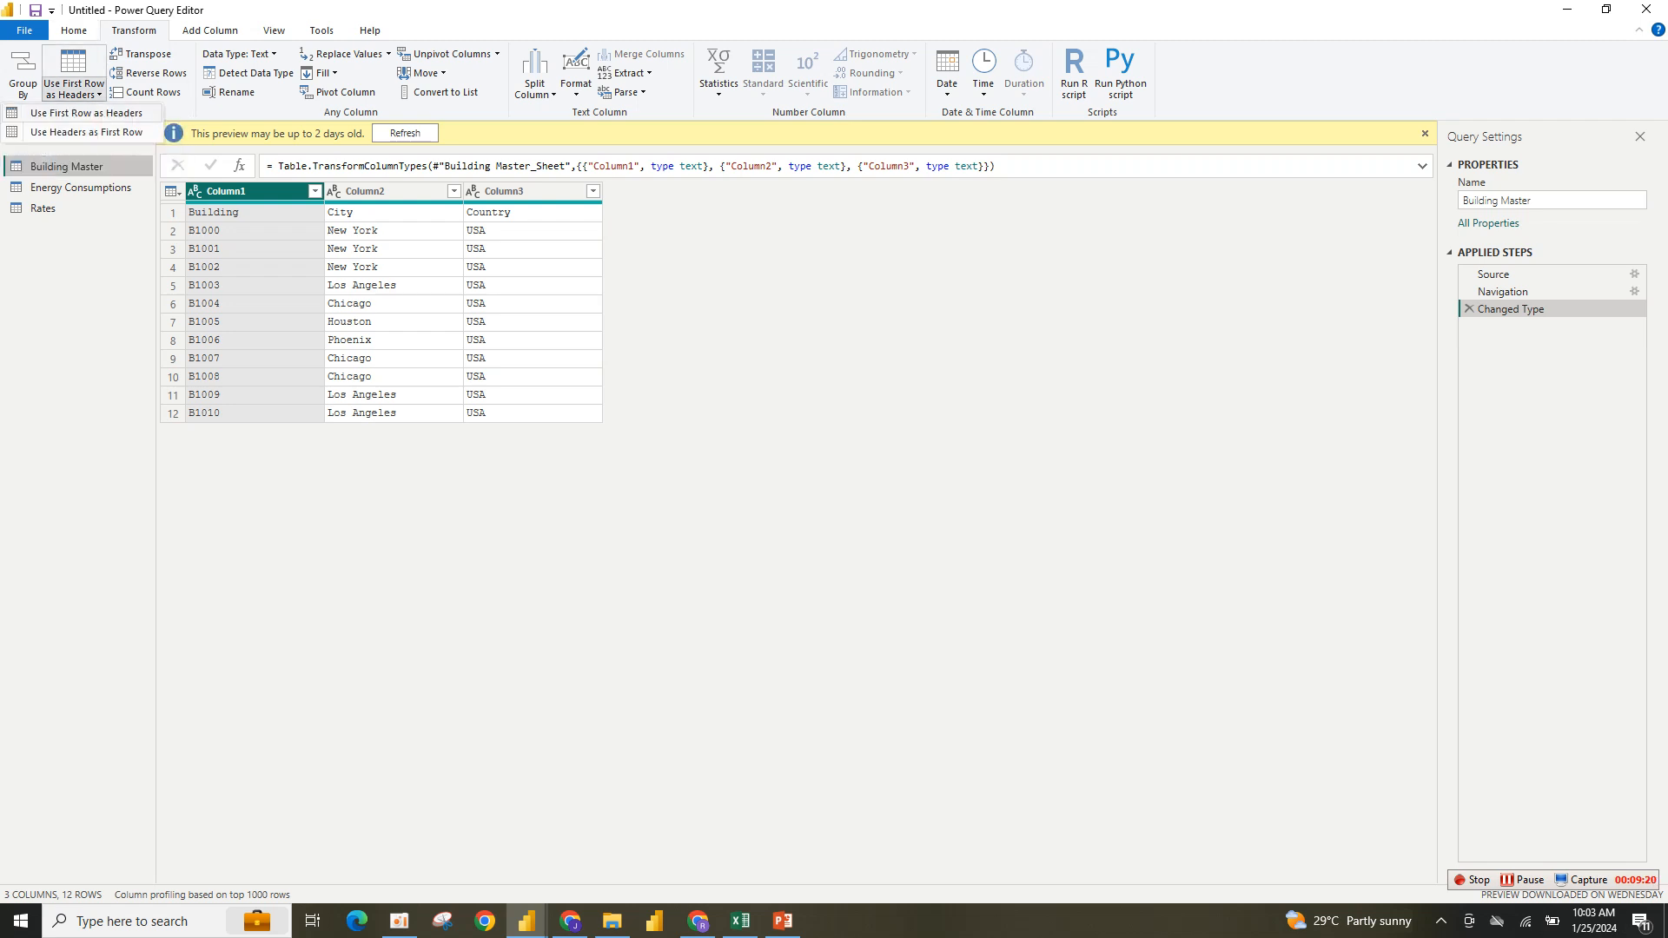
click(86, 112)
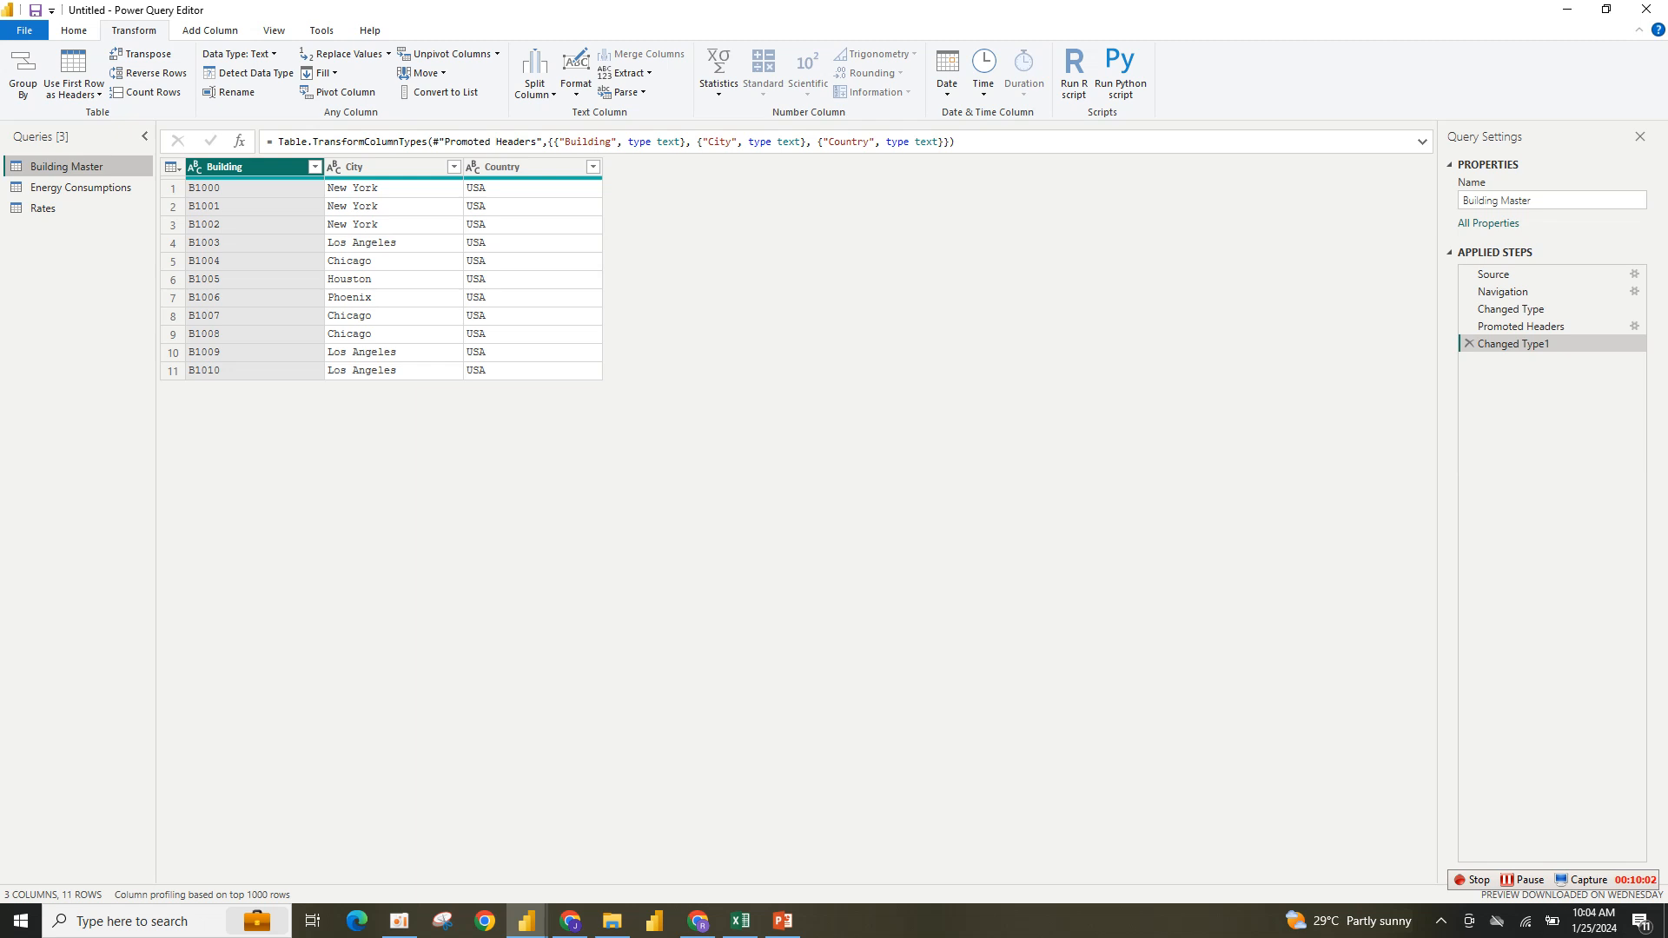
Review the columns of the Energy Consumptions and Rates queries.
click(81, 187)
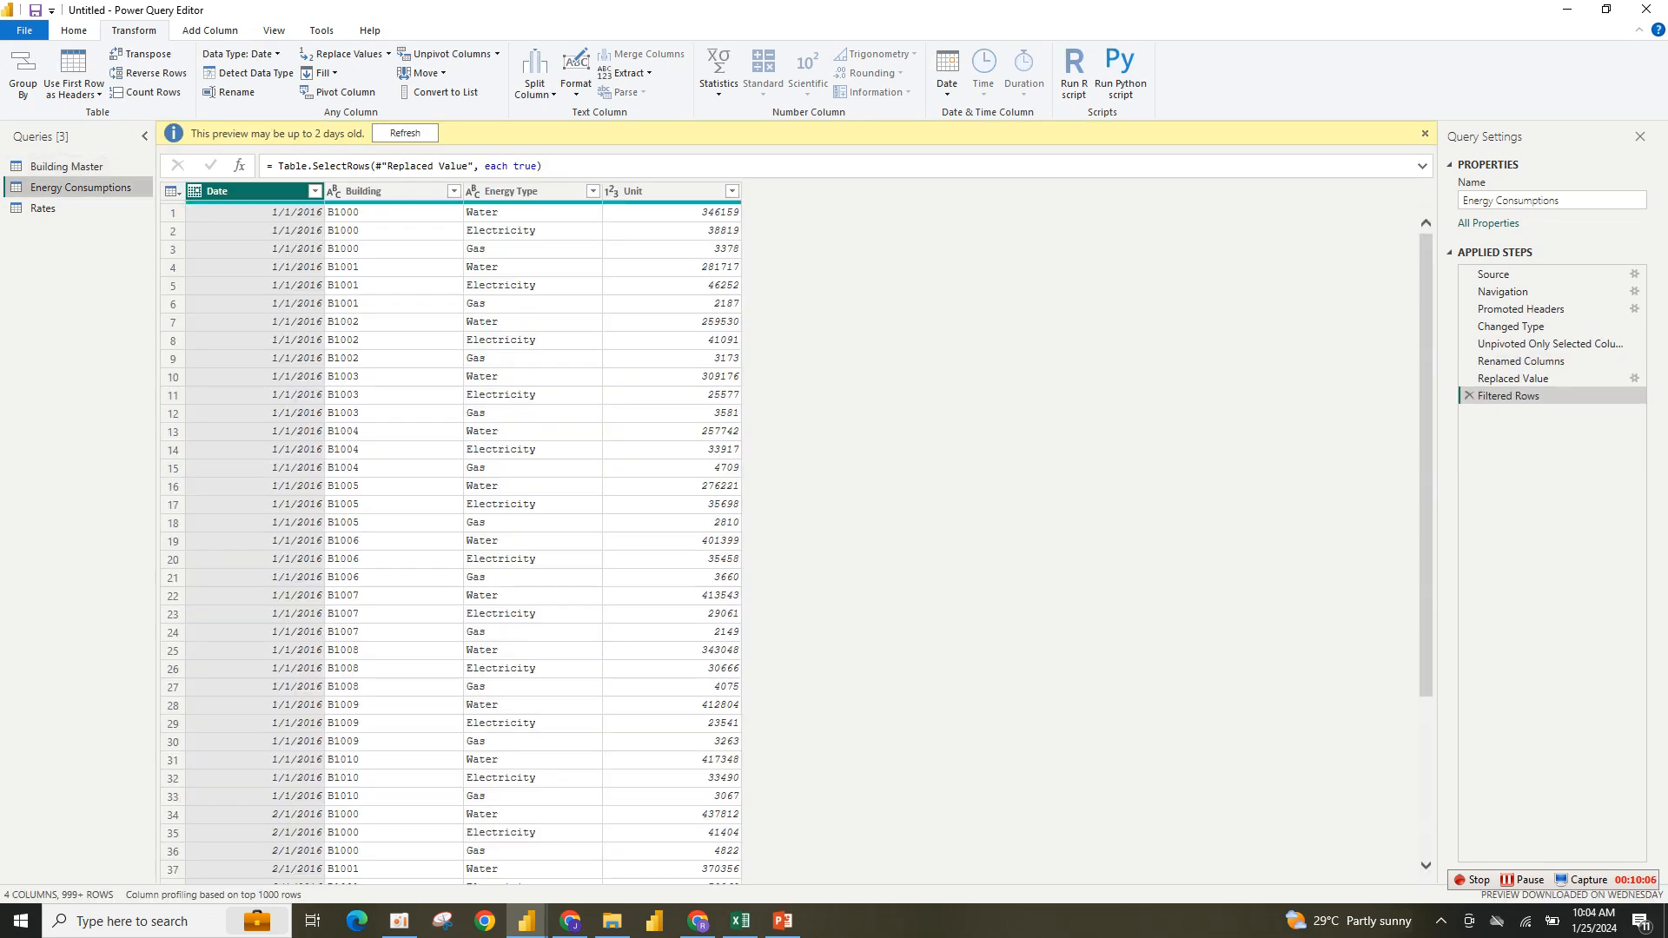
click(85, 209)
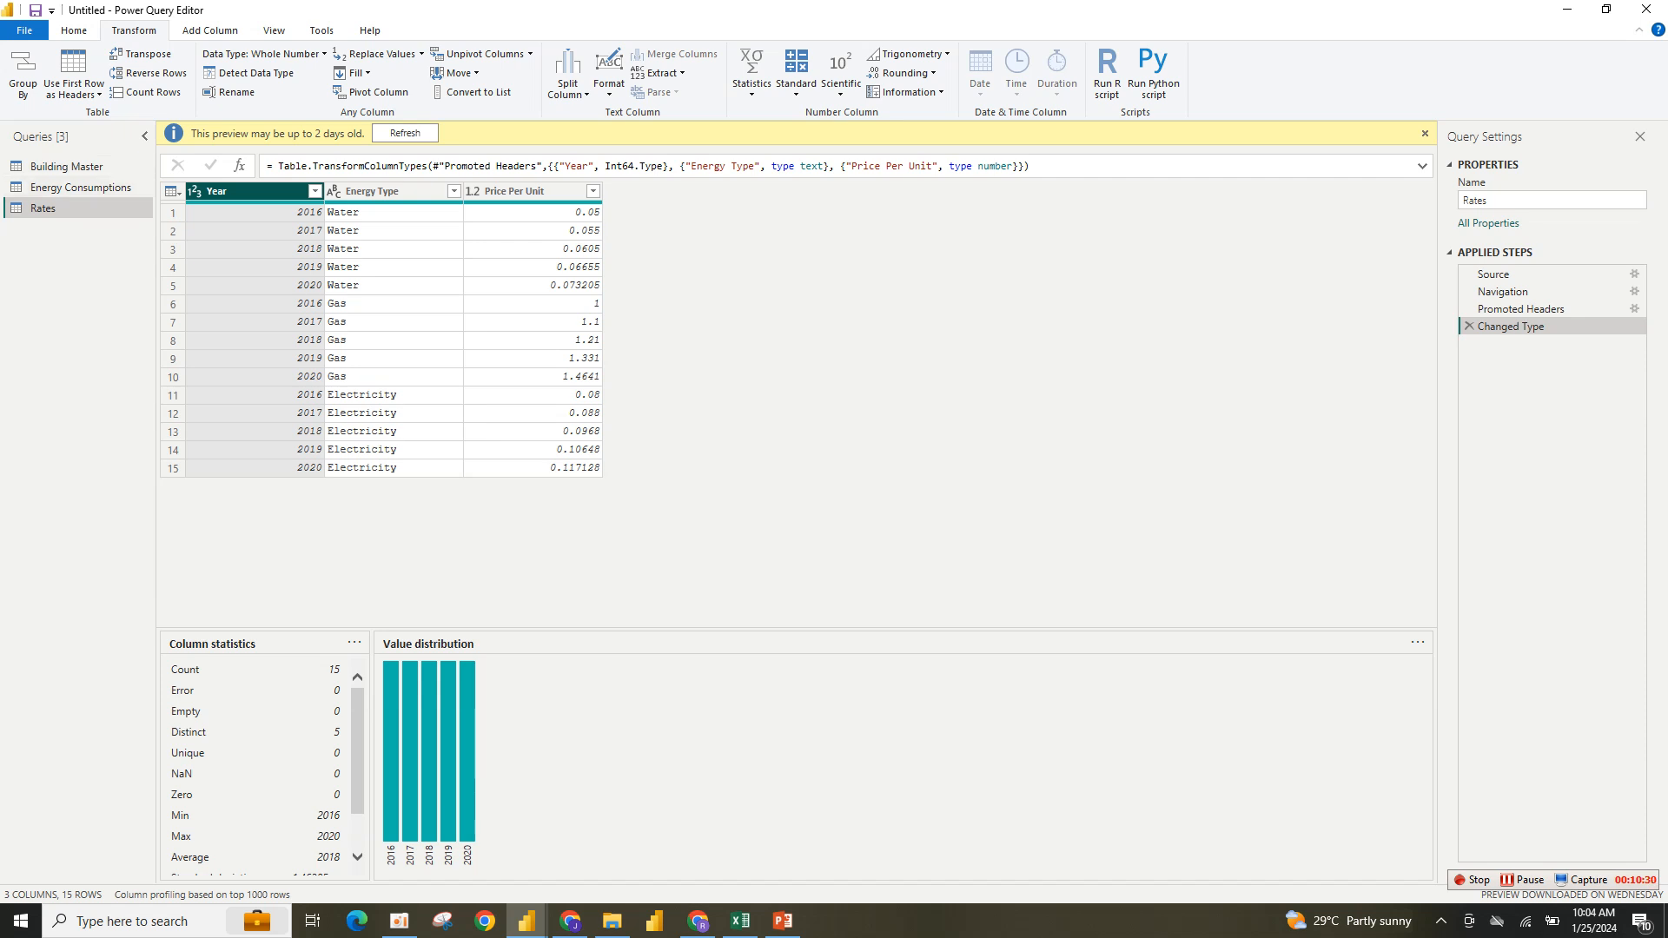
In the Rates query, add a column named ID that merges Year and Energy Type with no separator.
click(252, 191)
click(252, 191)
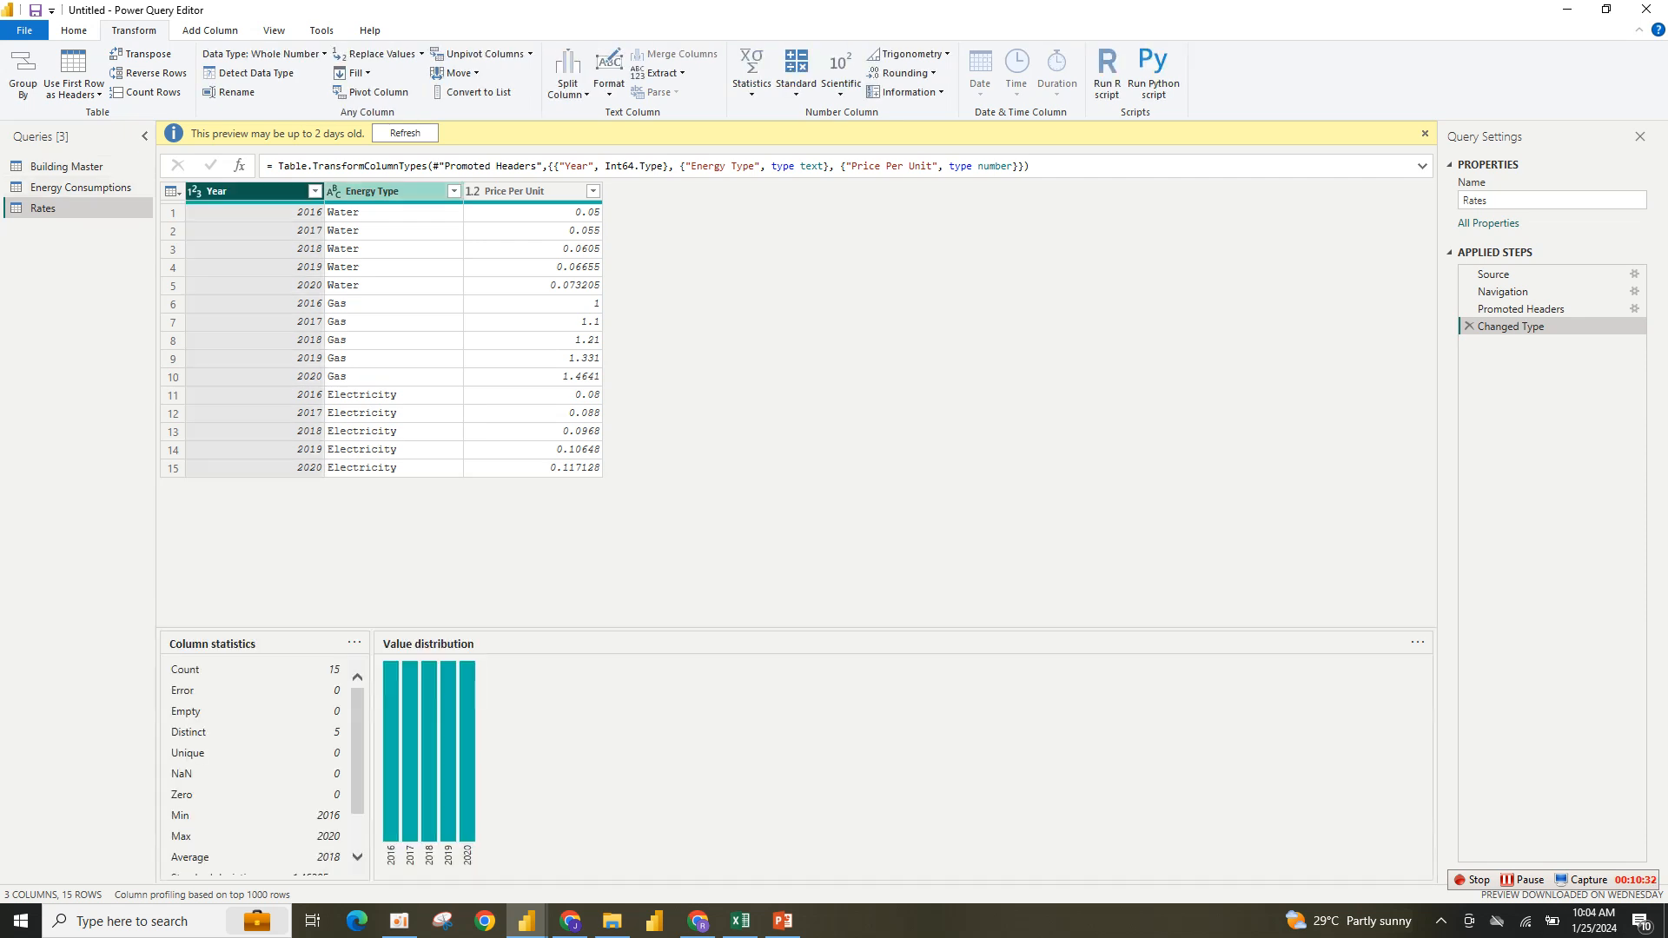
ctrl+click(383, 191)
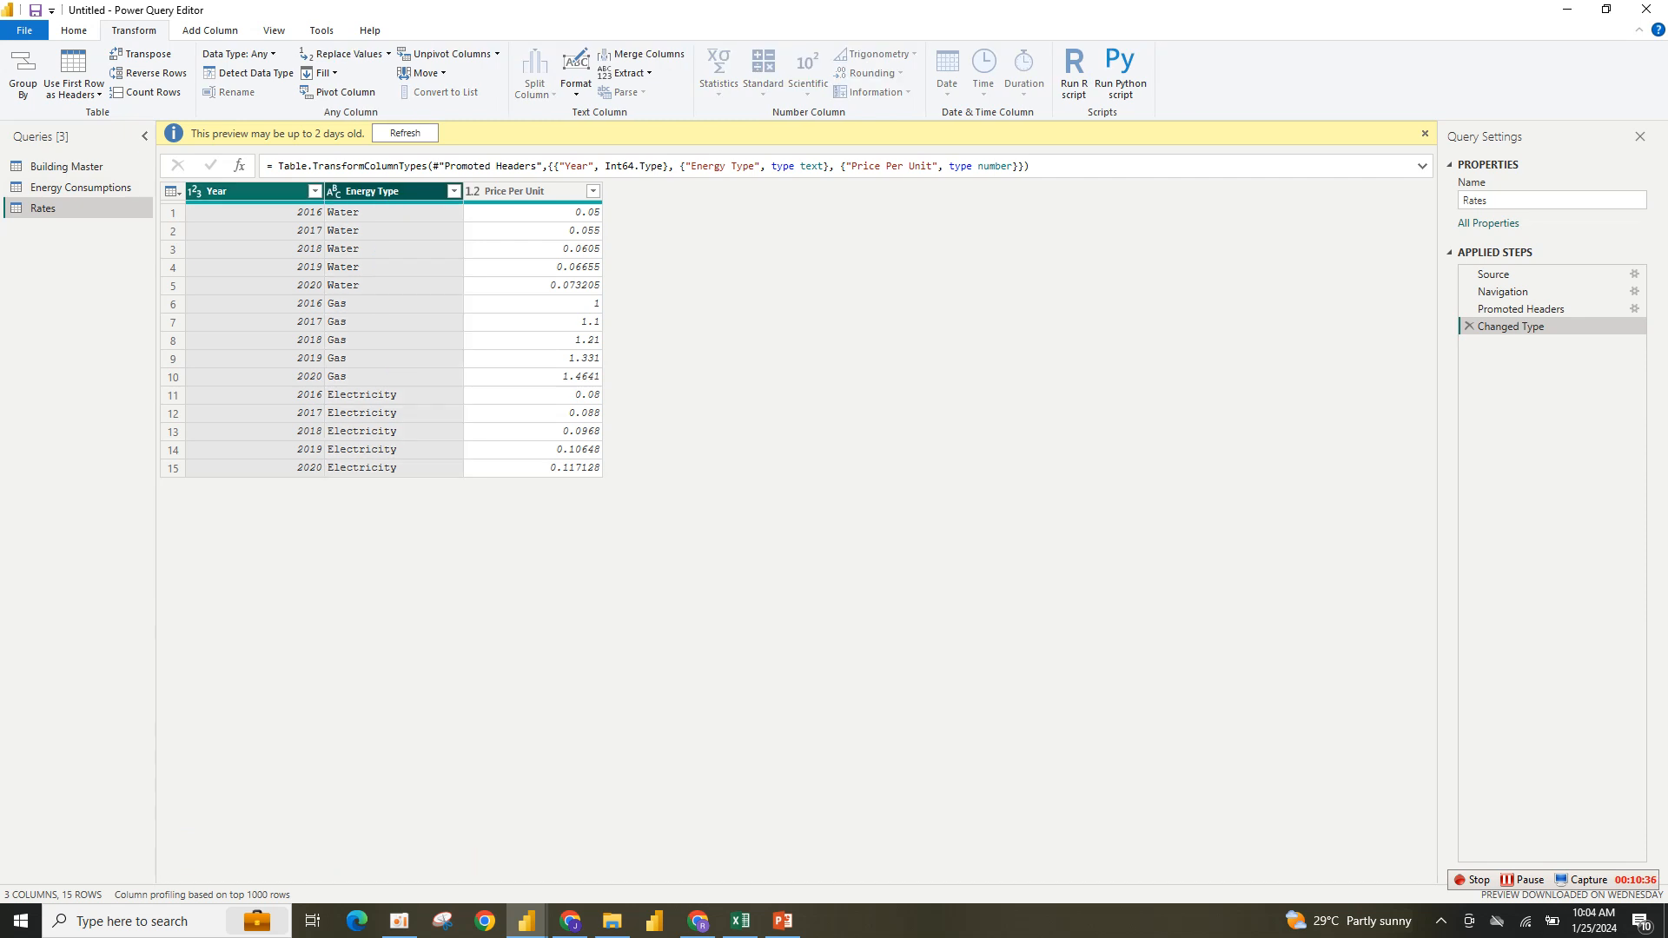
click(210, 30)
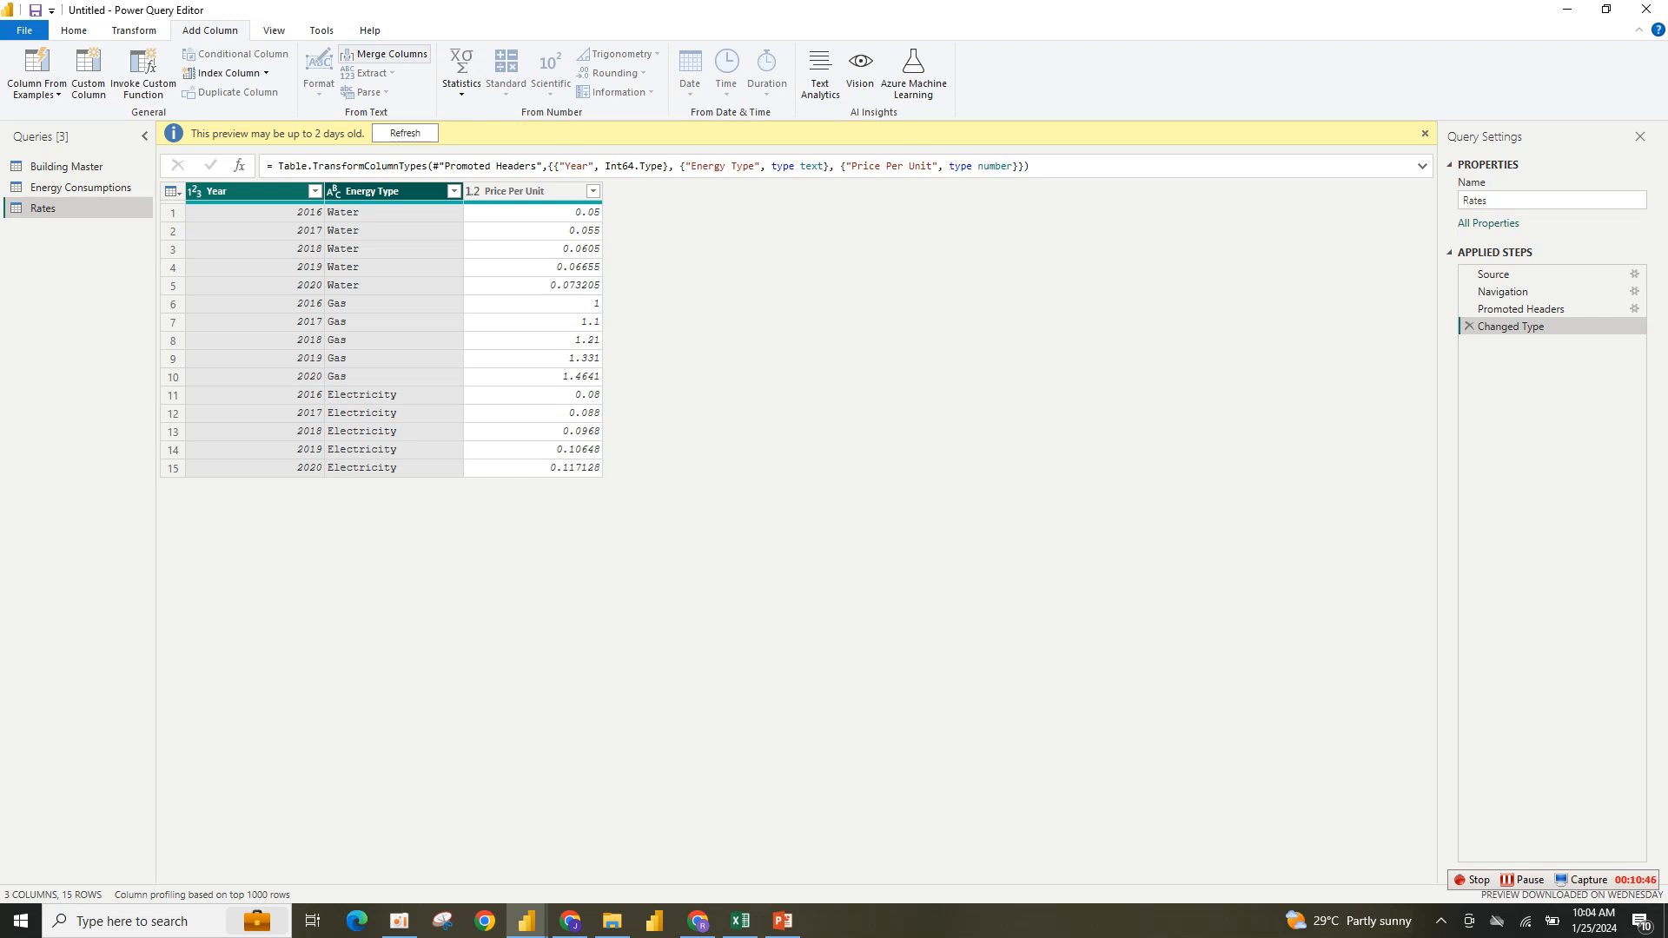
click(385, 54)
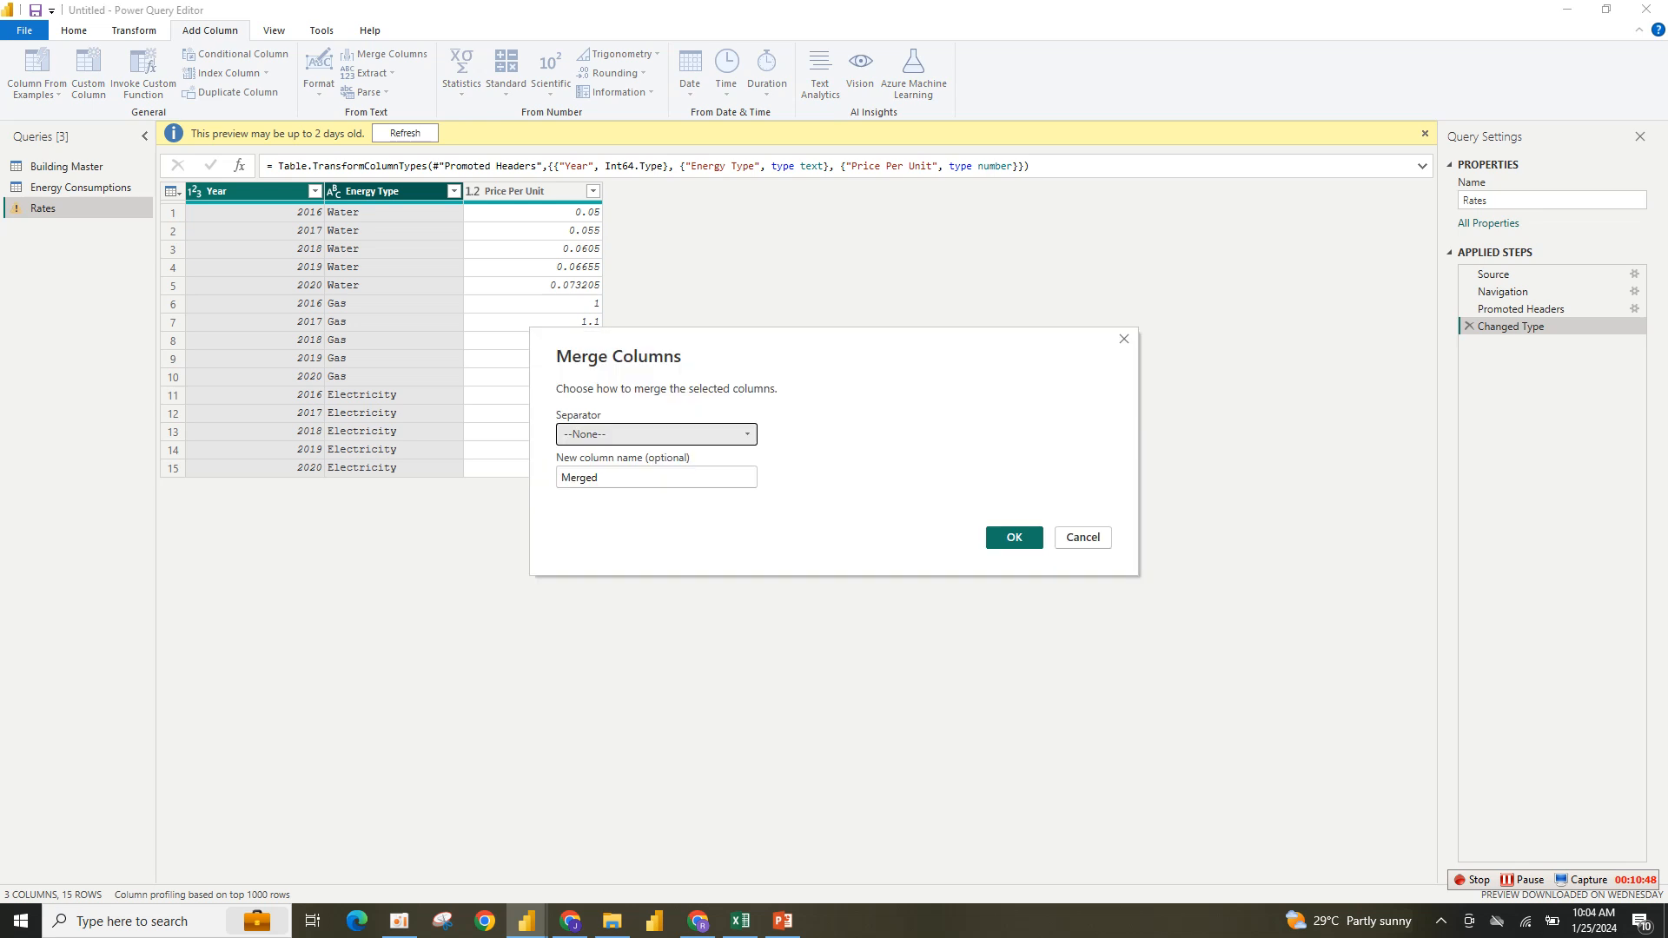
key(Tab)
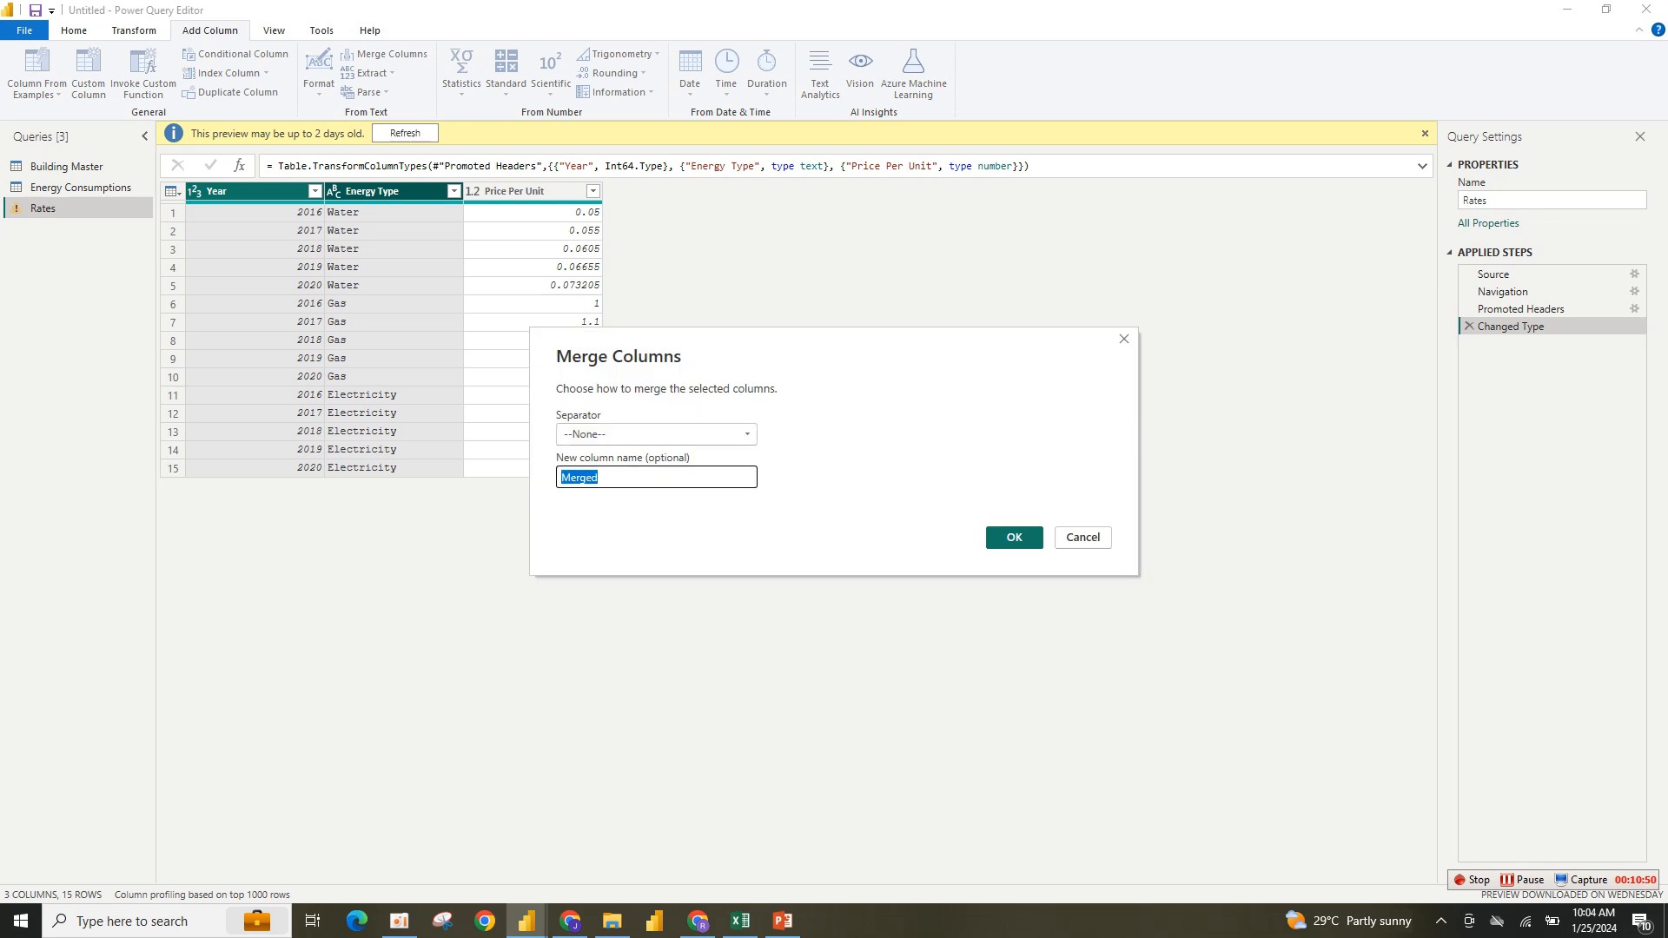
text(ID)
key(Return)
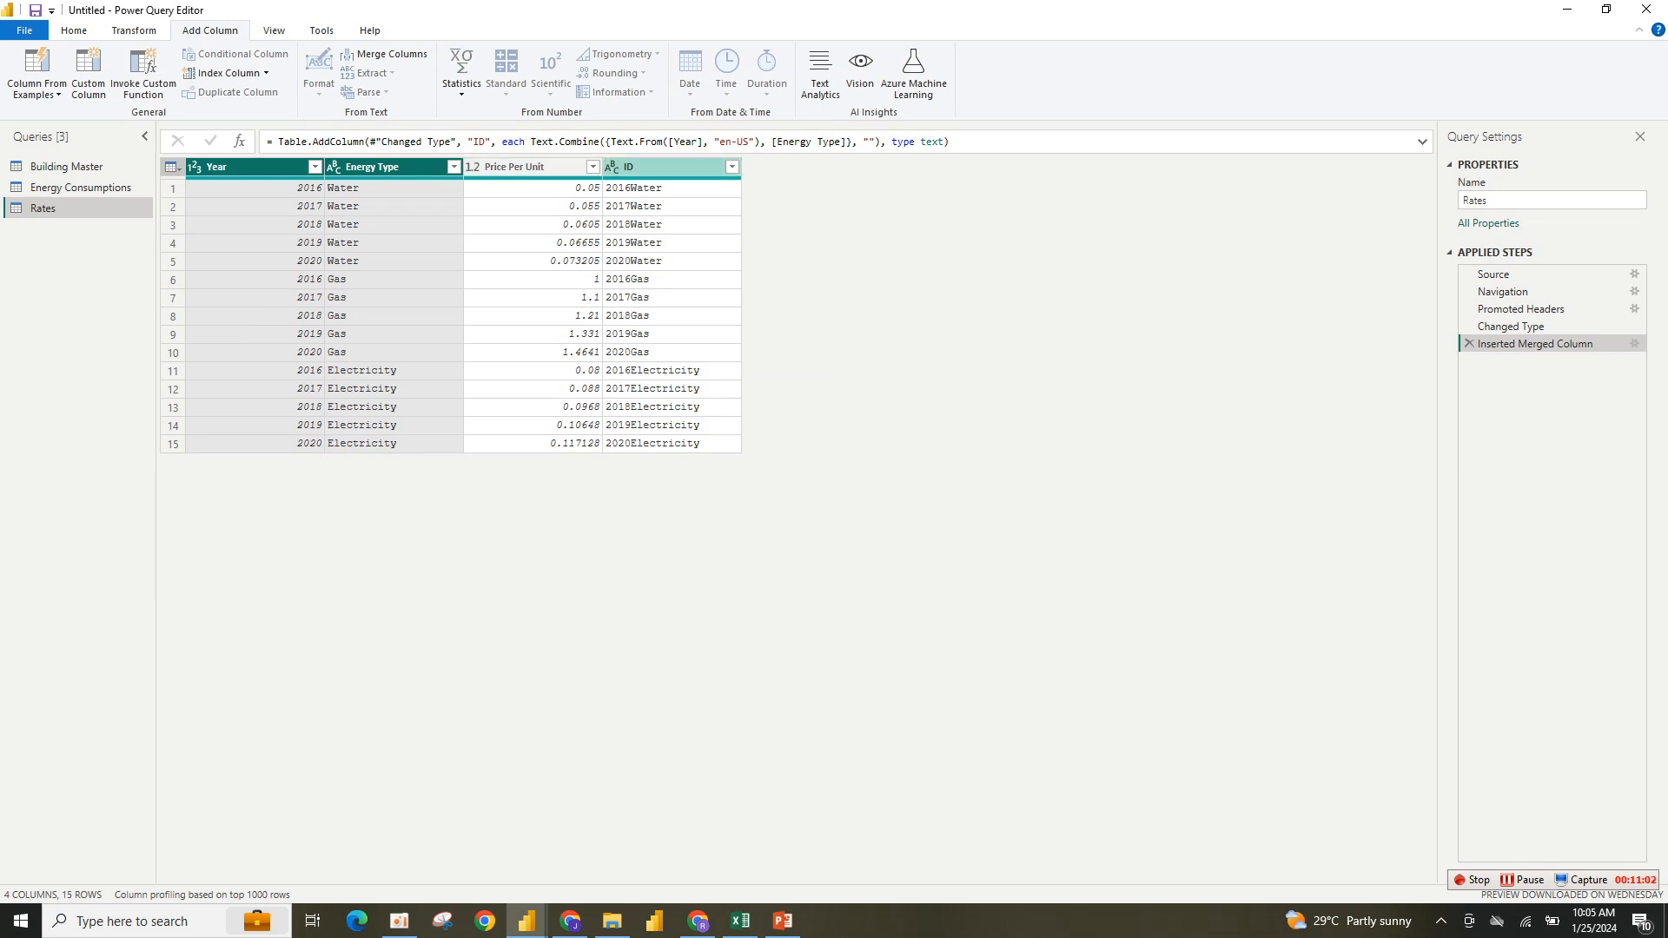
Add a Year column extracted from the Date column in the Energy Consumptions query.
click(80, 187)
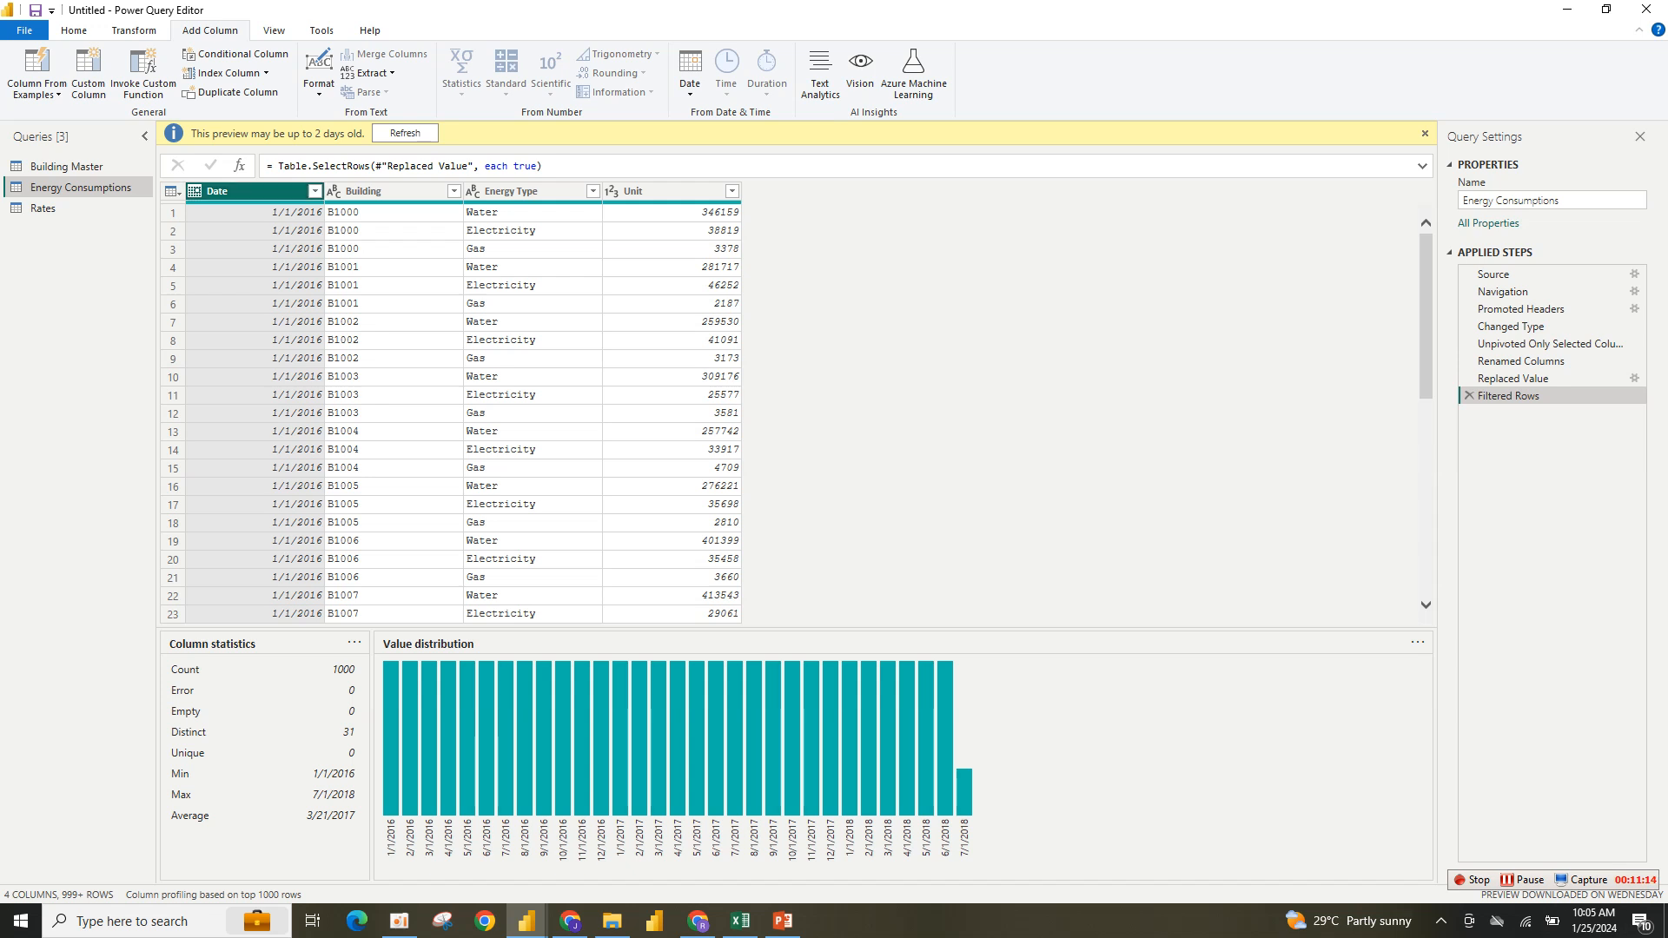
click(690, 73)
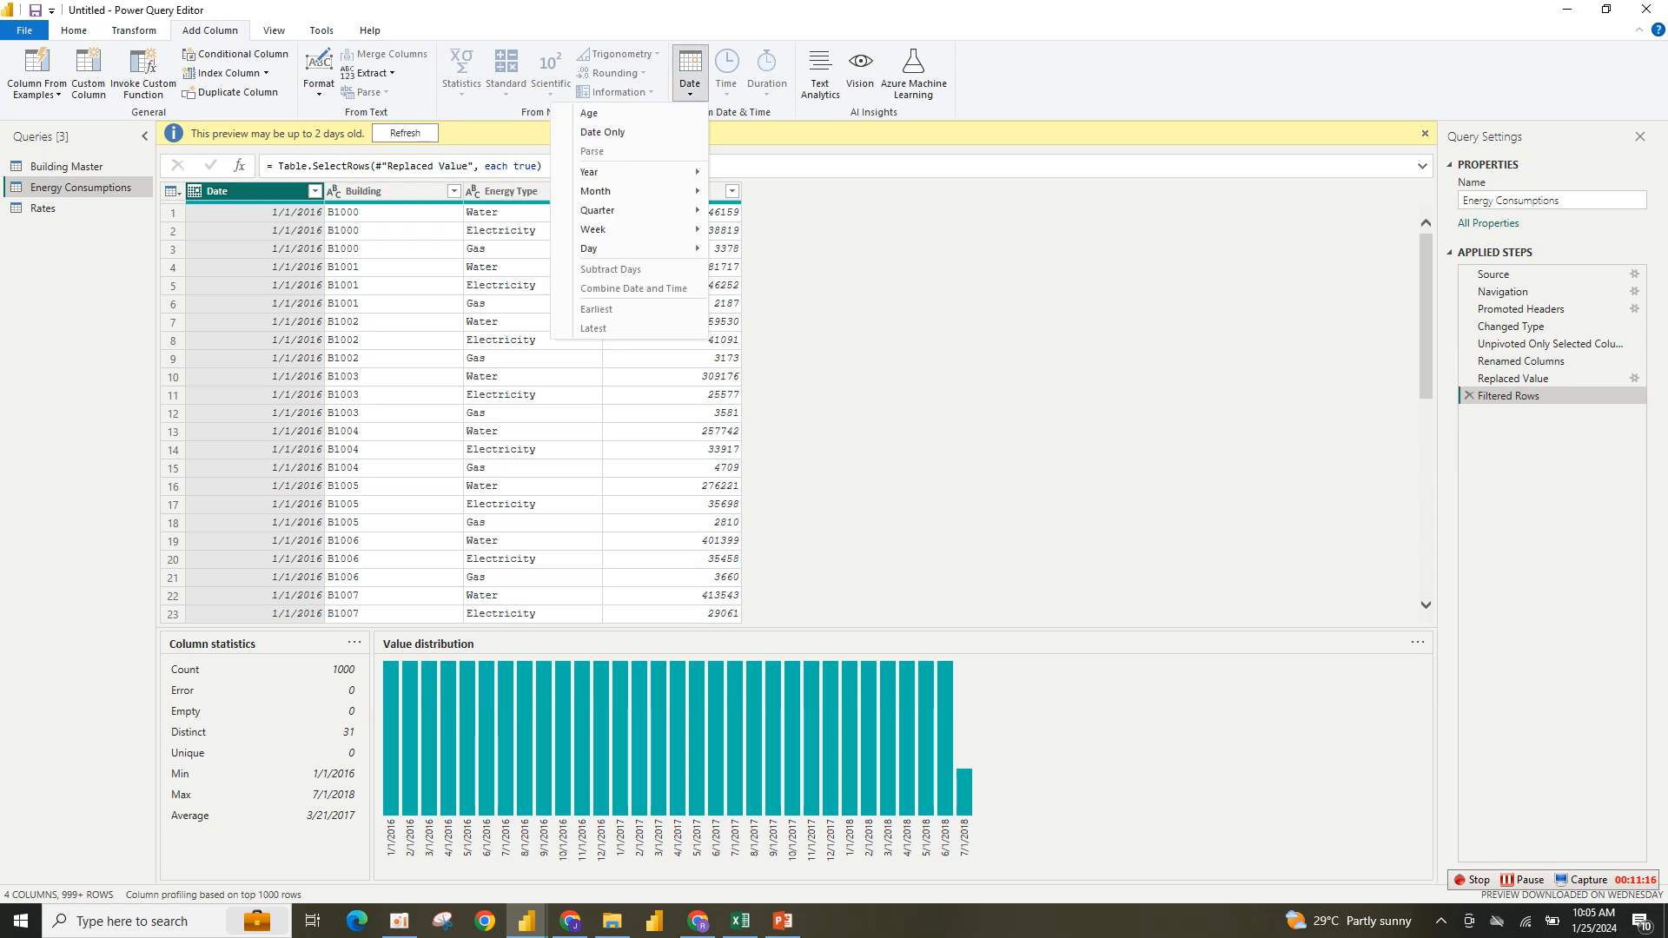
mouse_move(608, 172)
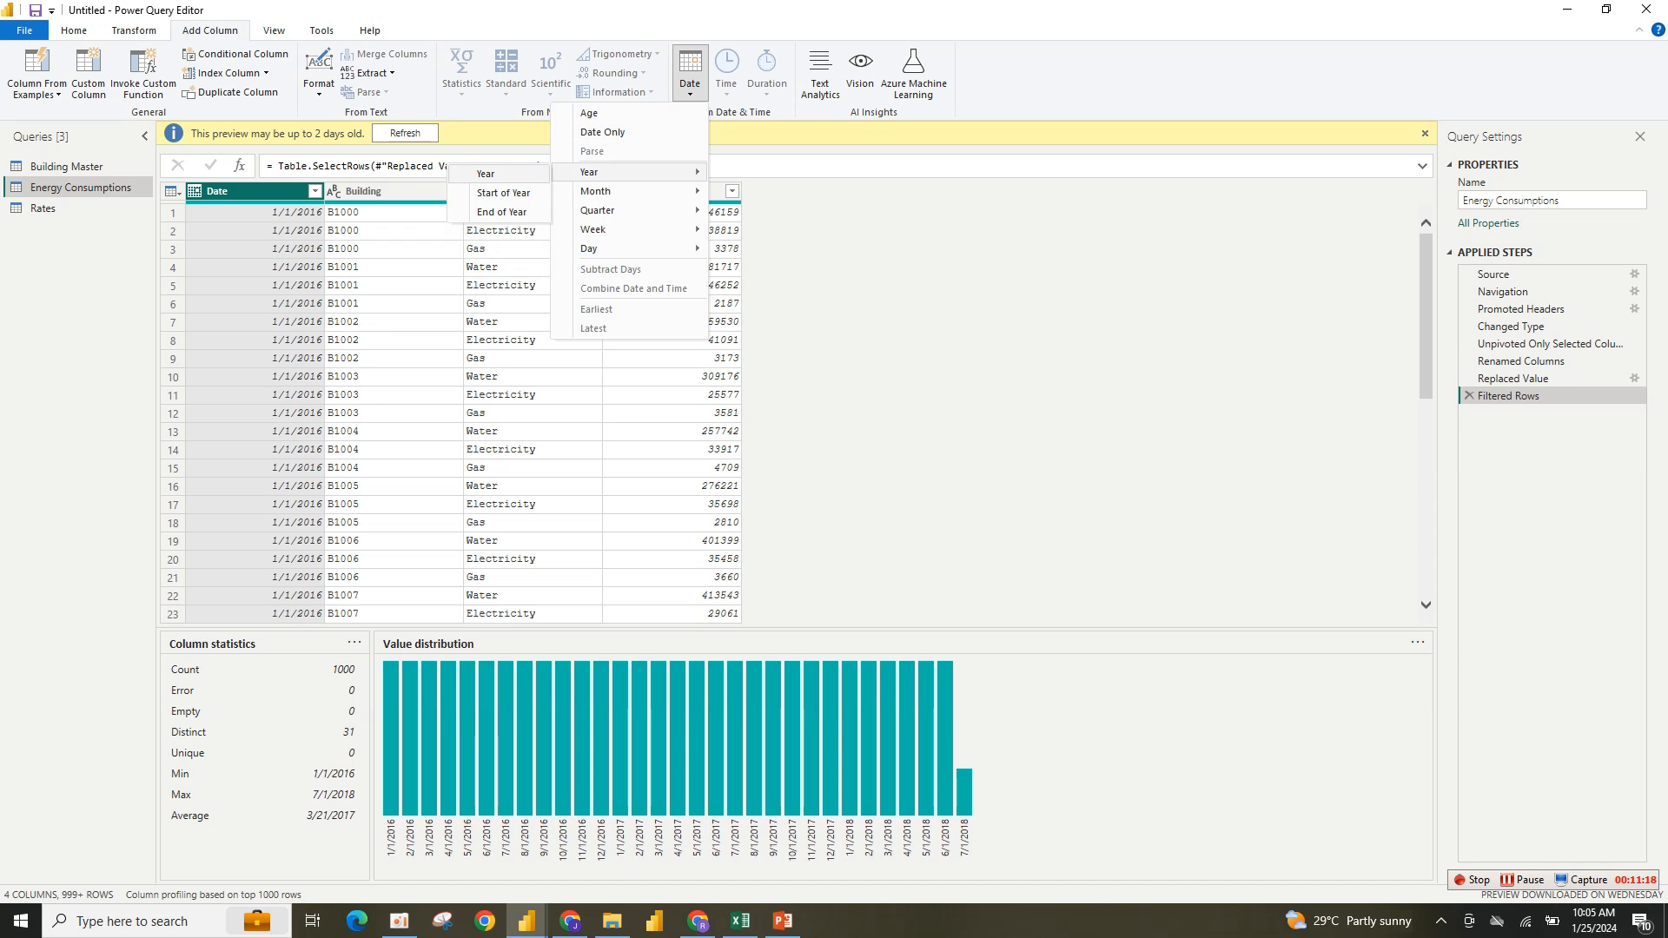
click(485, 173)
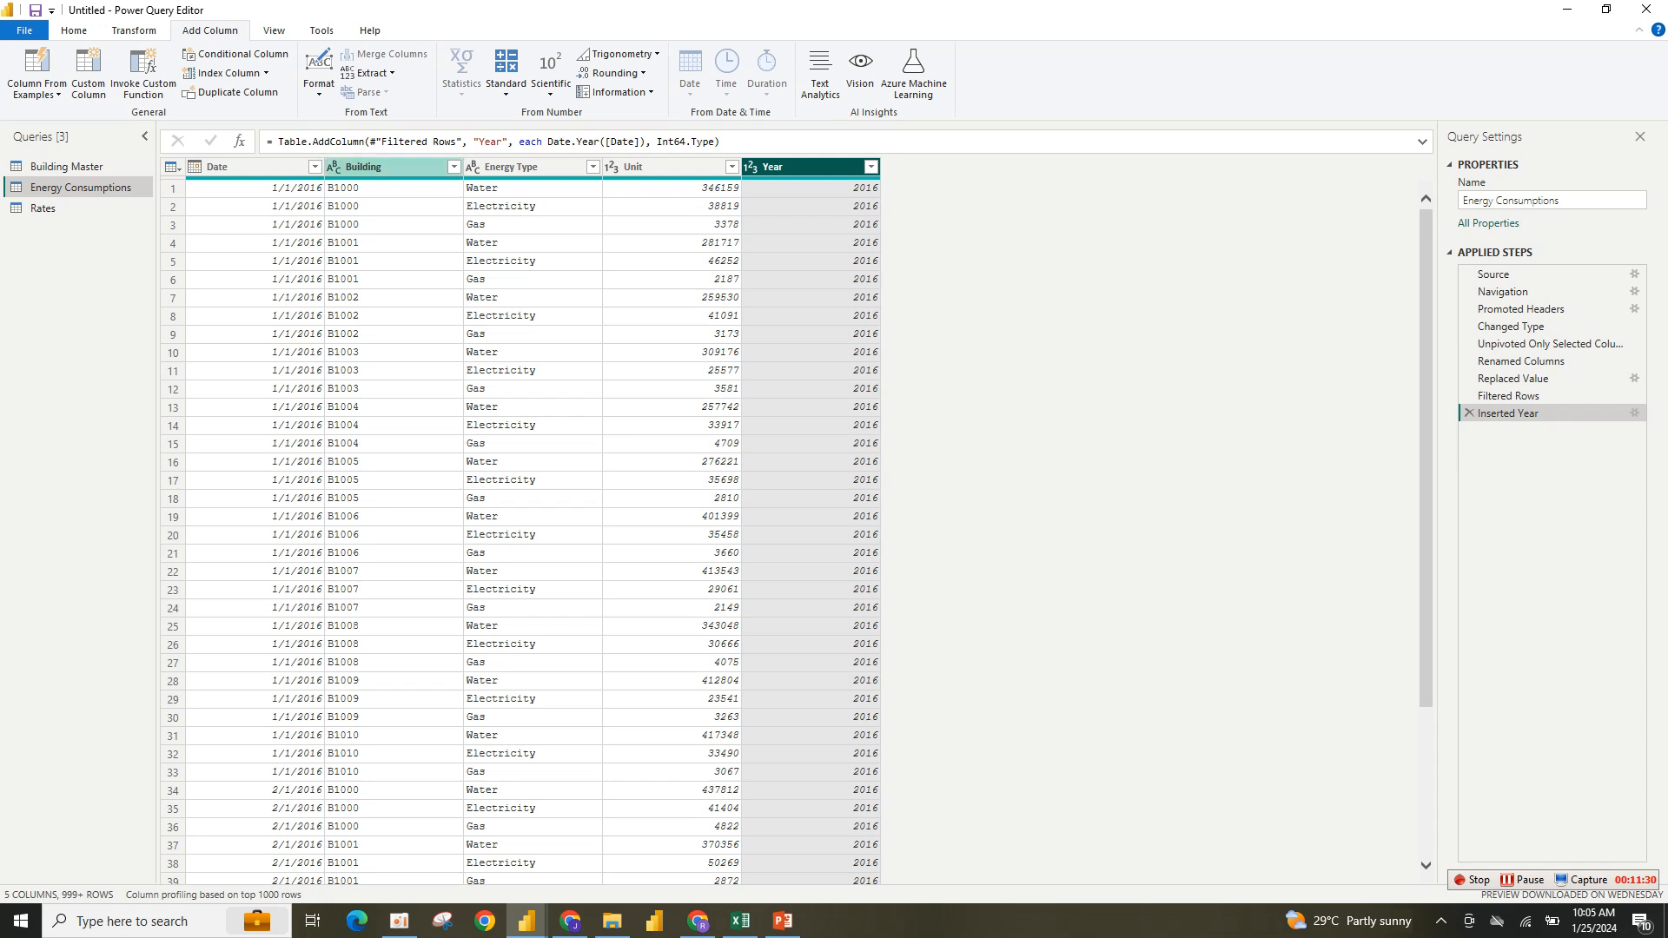
In the Energy Consumptions query, add a column named ID that merges Year and Building with no separator.
ctrl+click(382, 167)
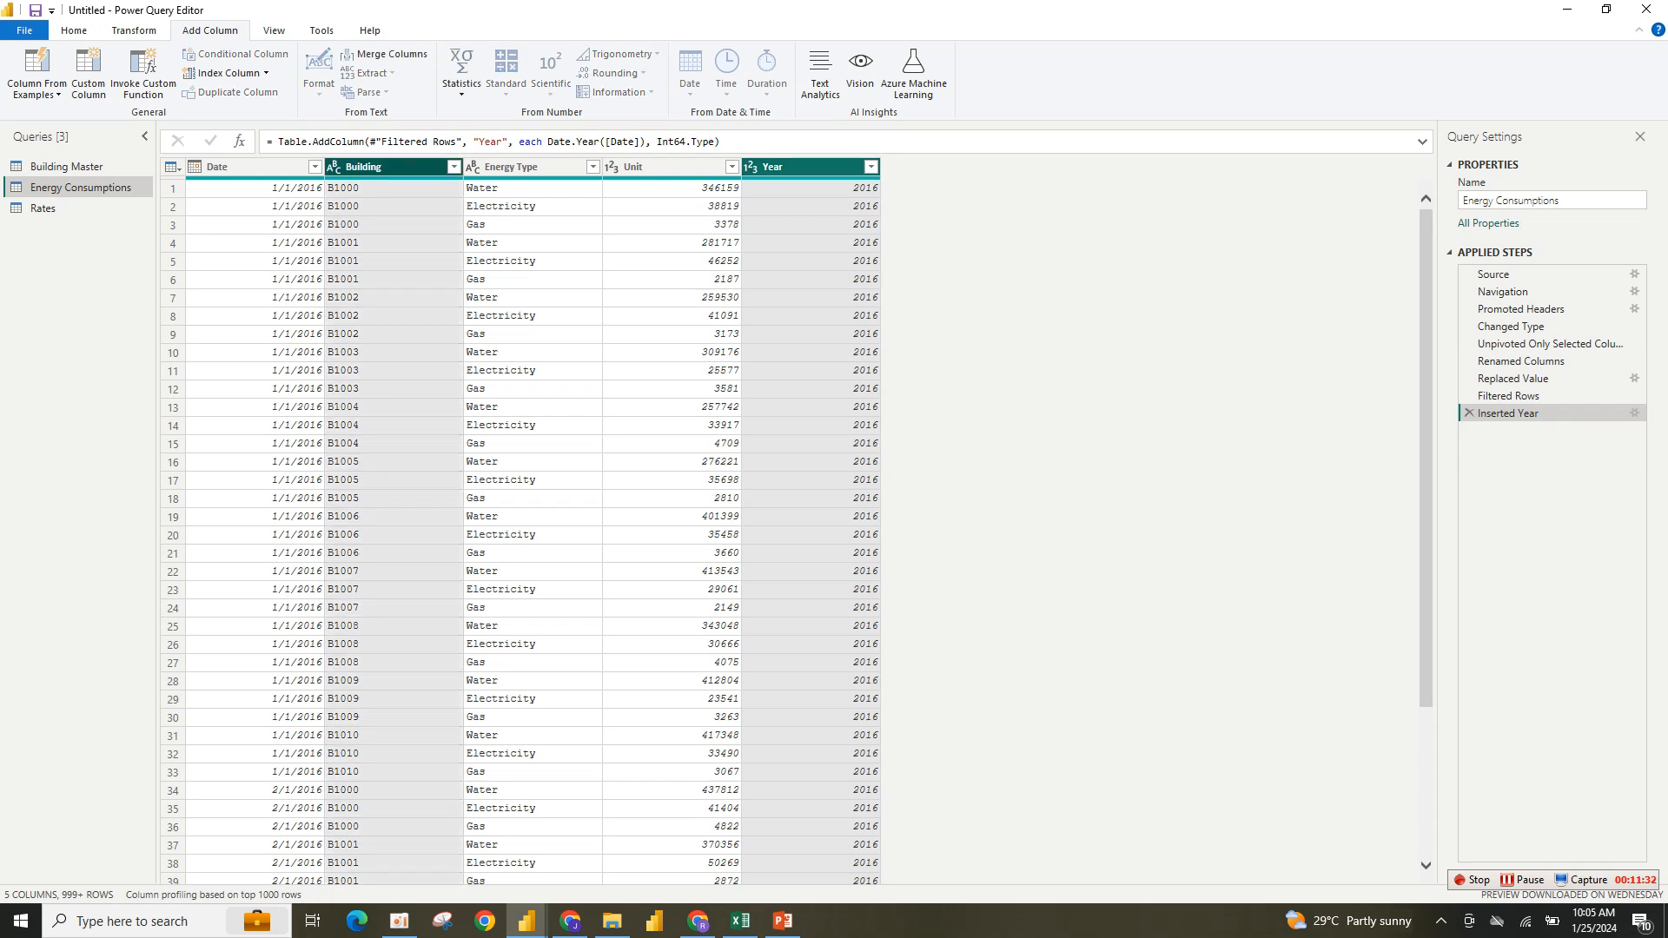
click(134, 30)
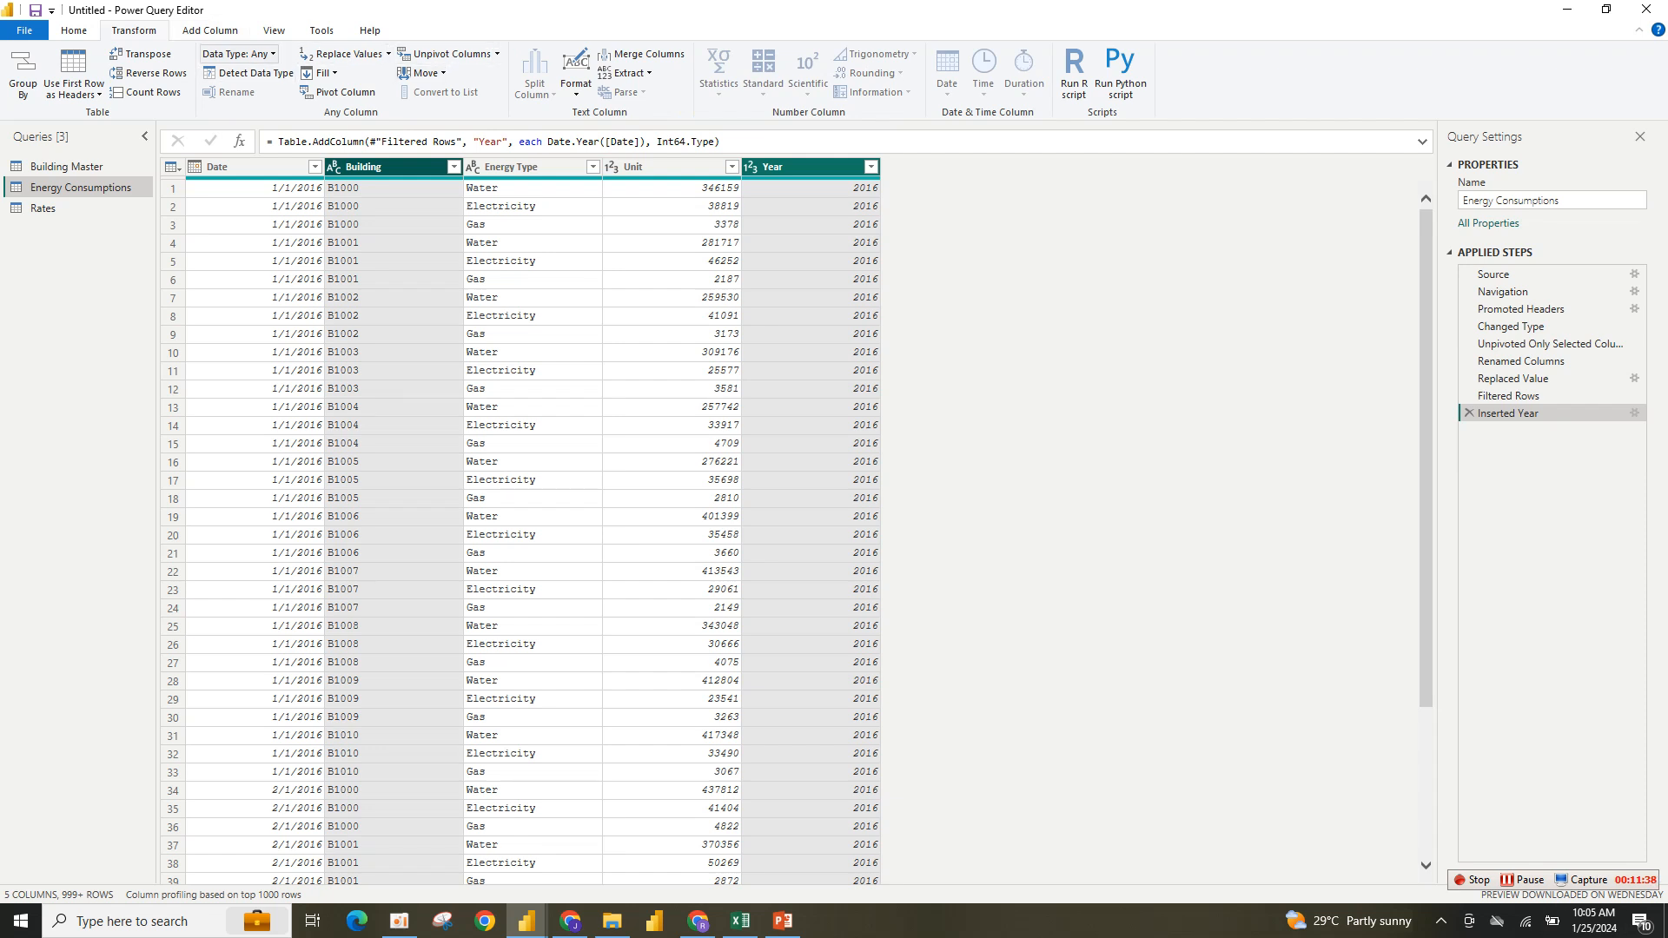
click(209, 30)
click(387, 54)
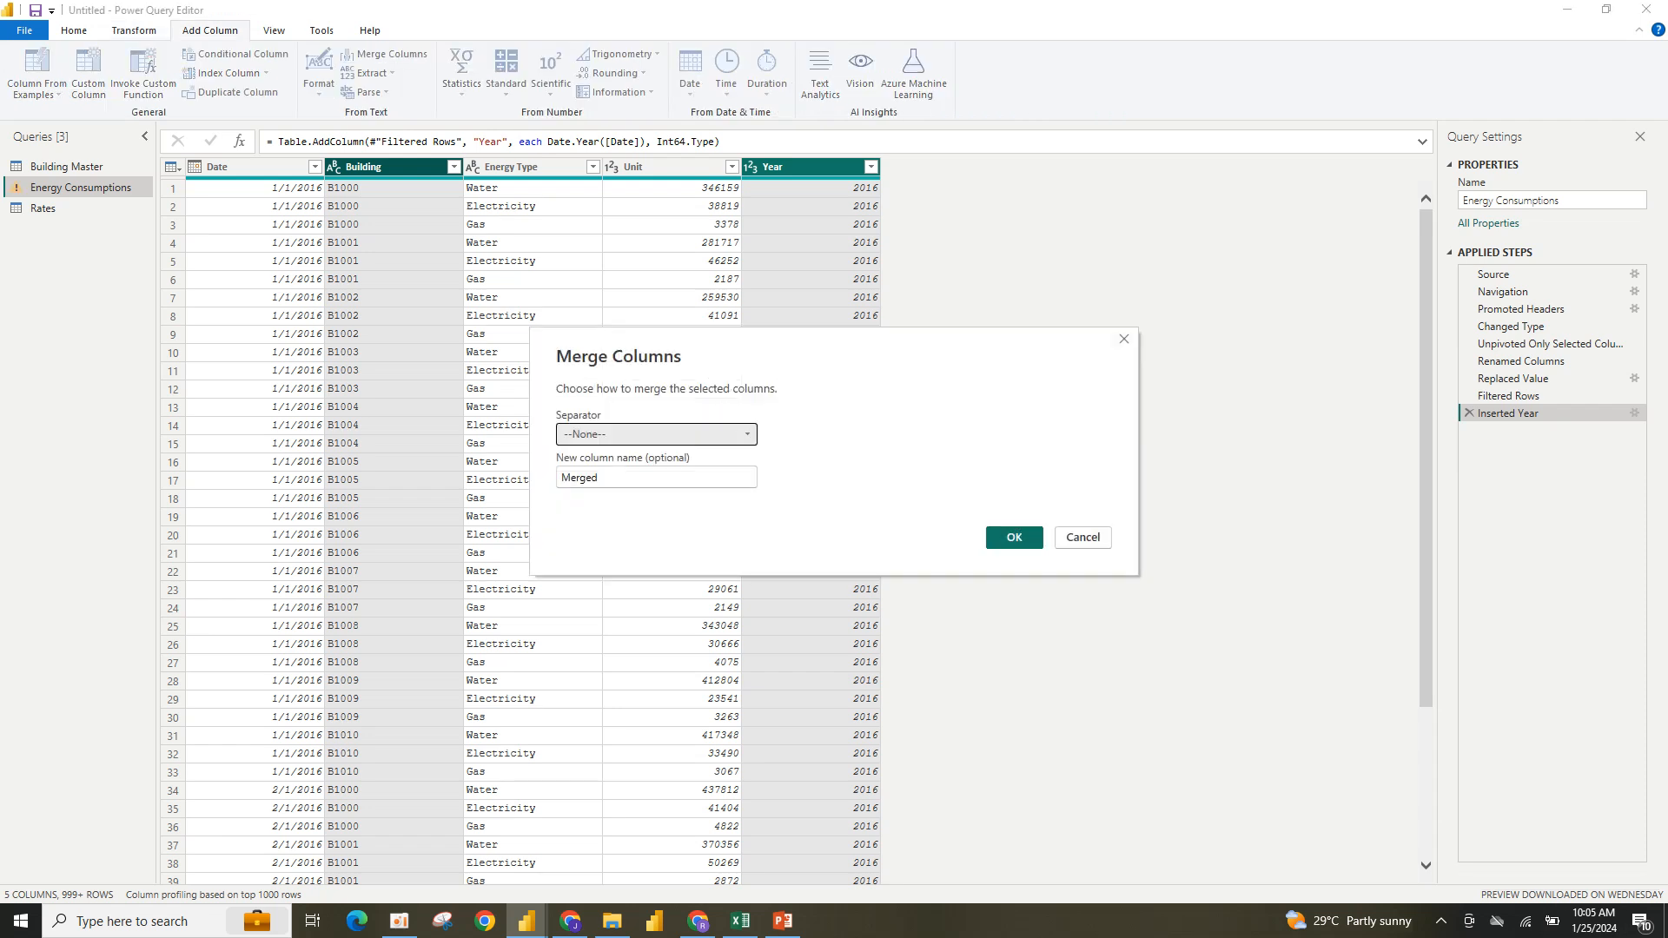
click(608, 476)
key(BackSpace)
key(BackSpace)
key(BackSpace)
key(BackSpace)
key(BackSpace)
key(BackSpace)
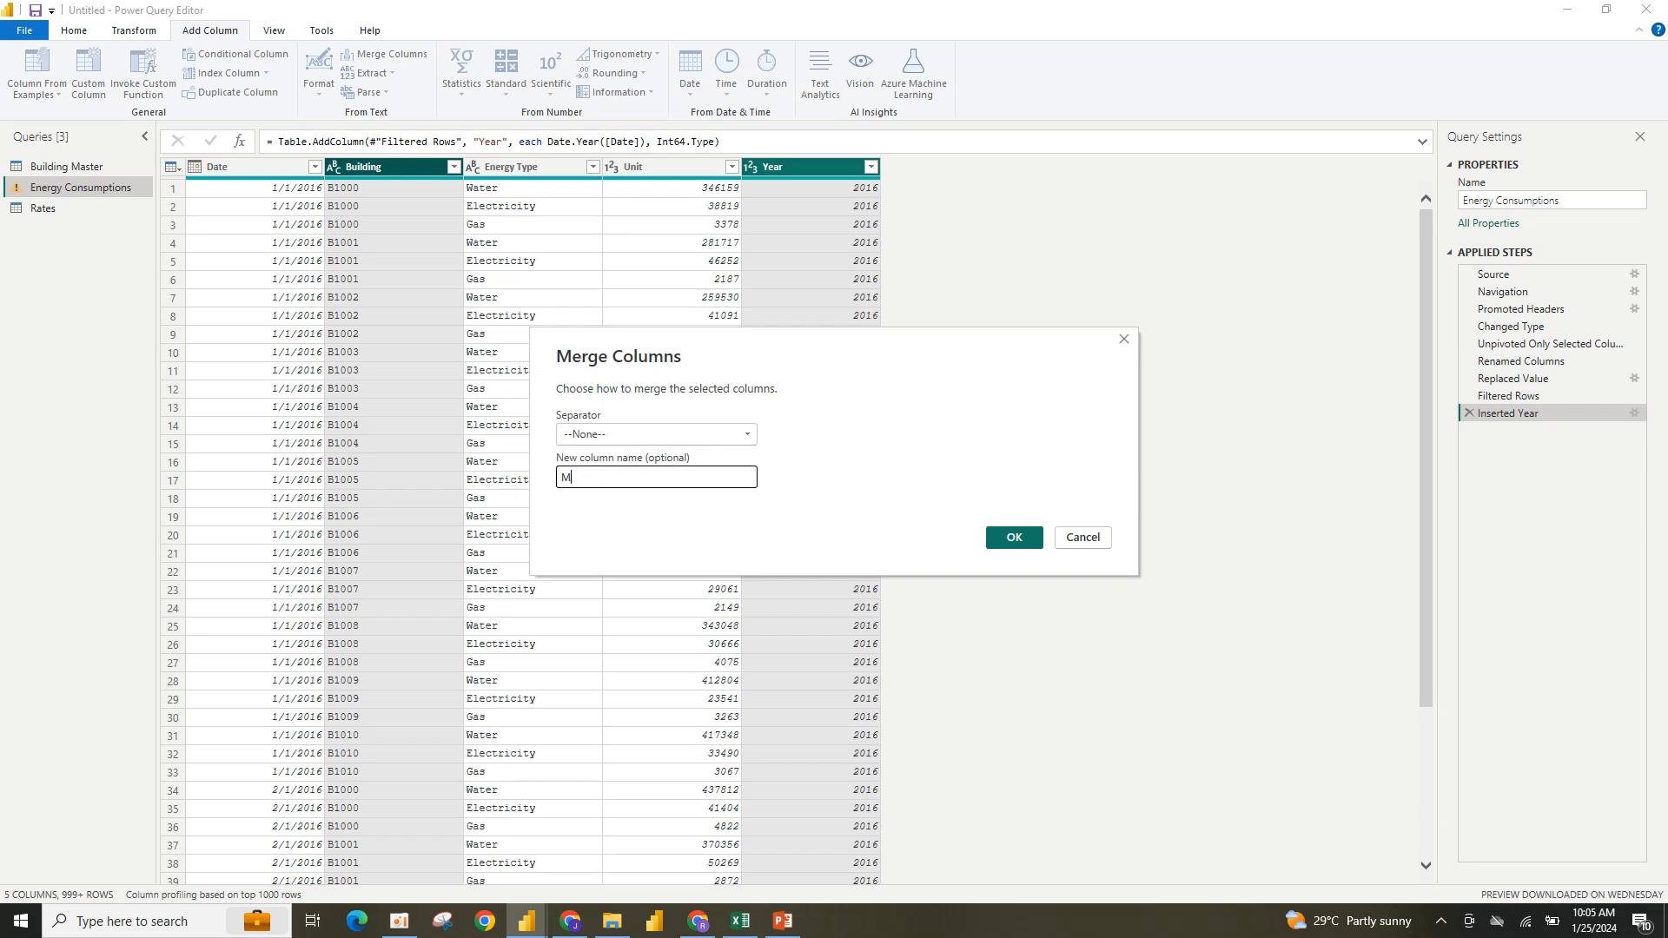
text(ID)
click(1013, 537)
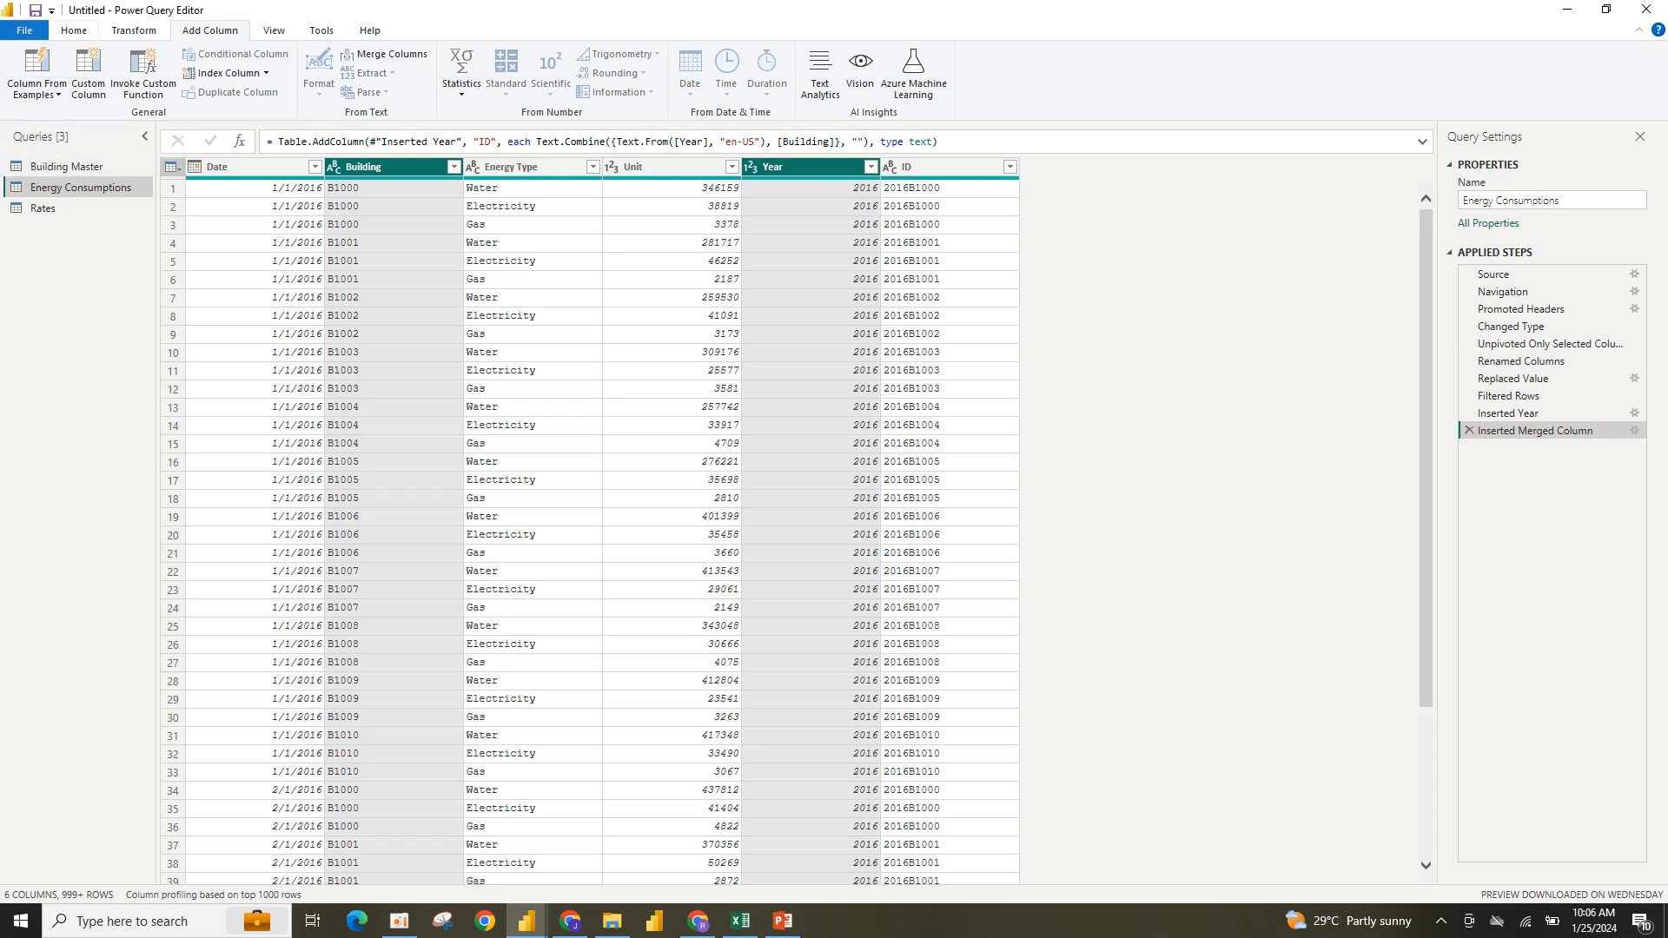
Close the query editor and apply the query changes to the report.
click(74, 31)
click(25, 92)
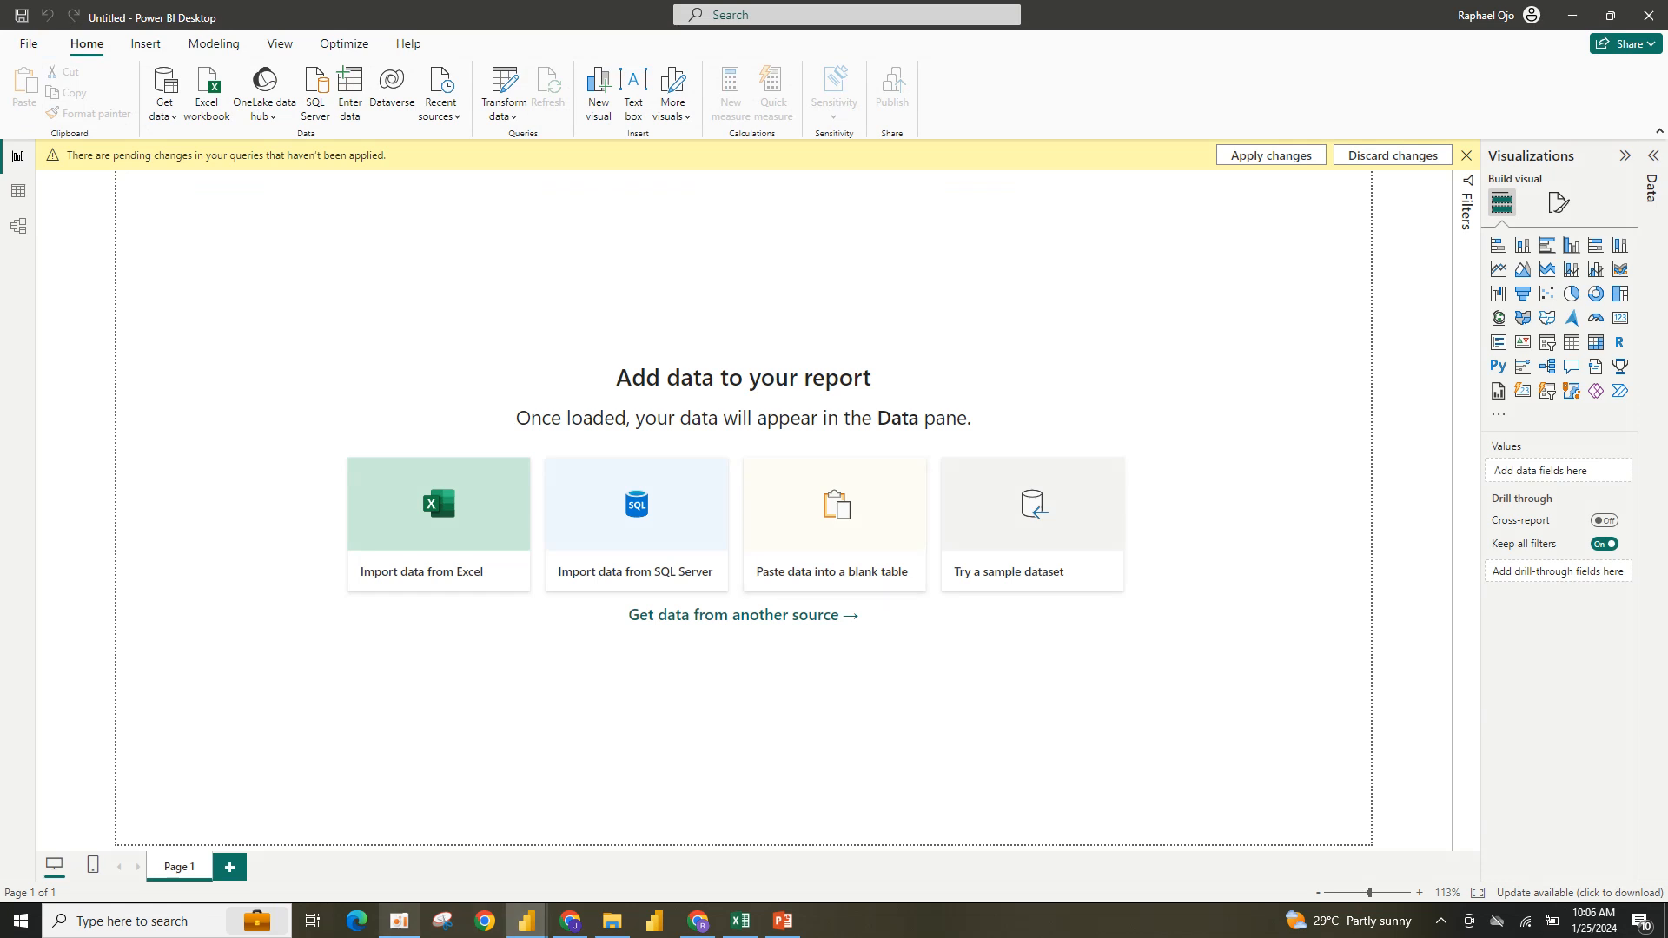
mouse_move(399, 921)
mouse_move(399, 846)
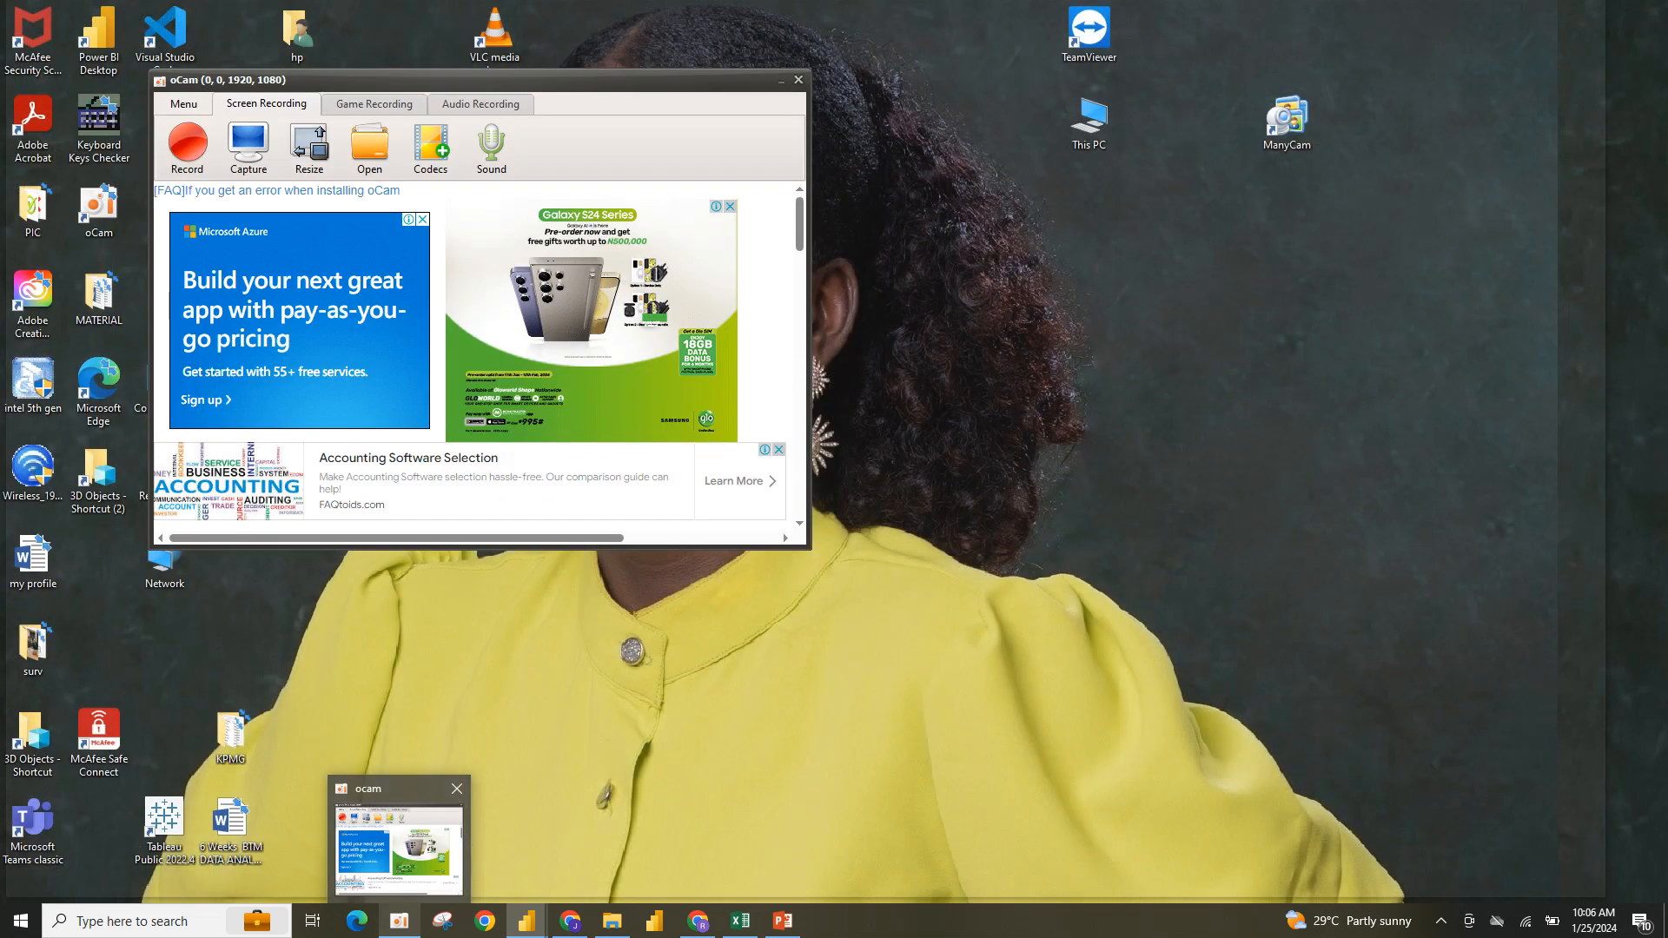
click(399, 847)
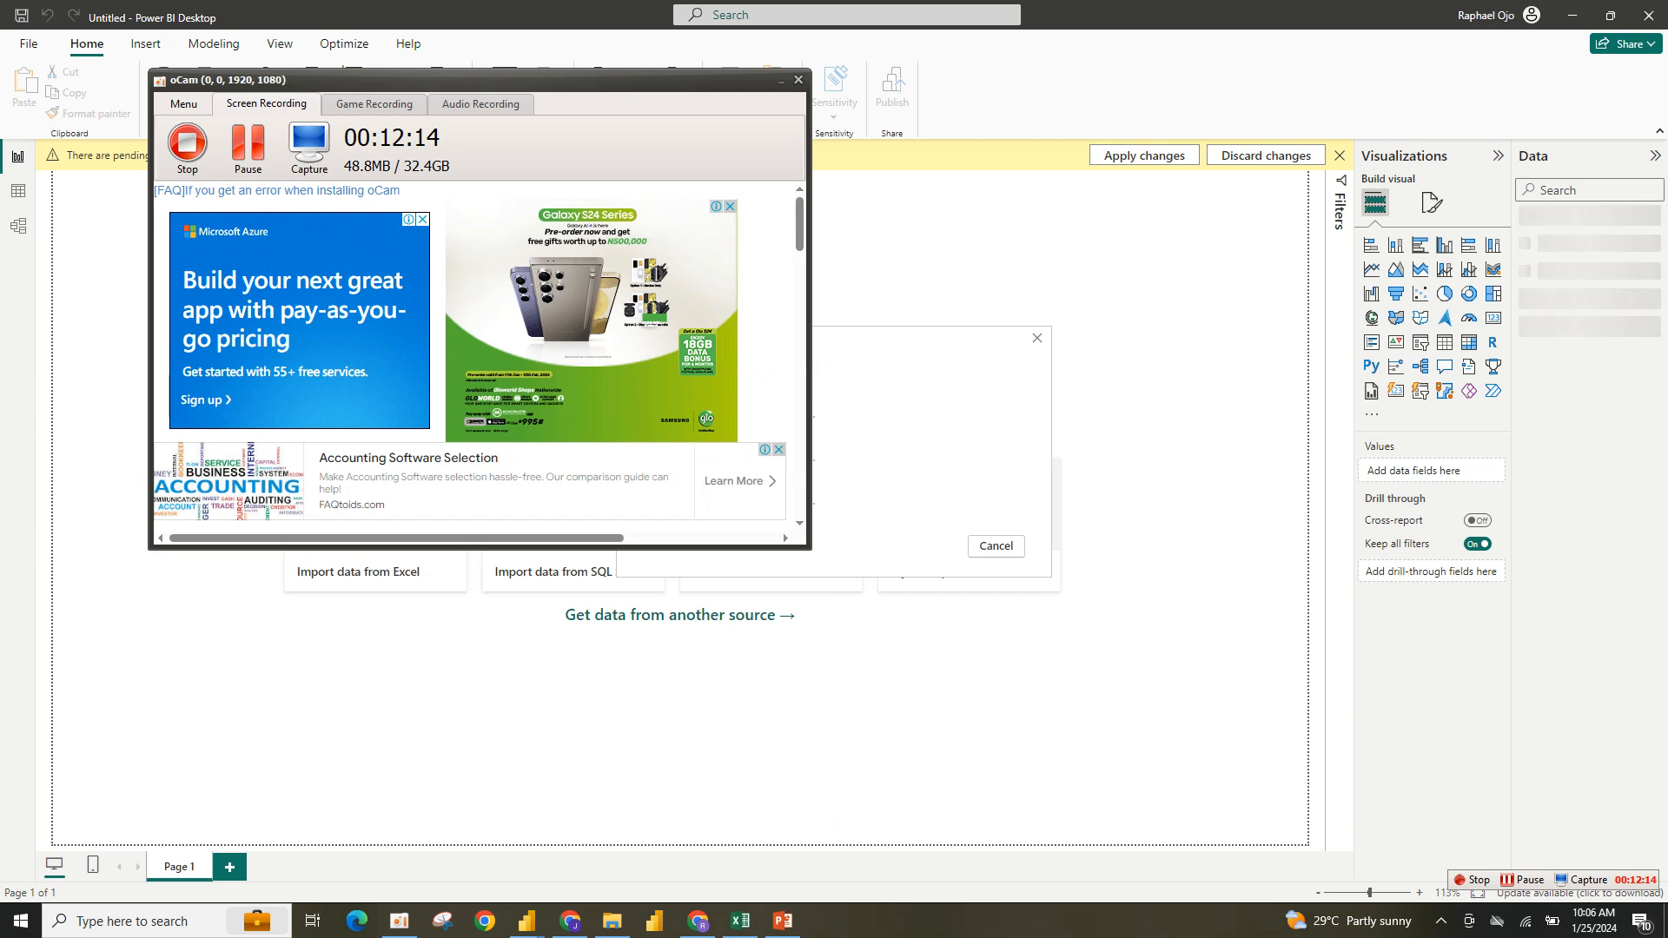
click(781, 81)
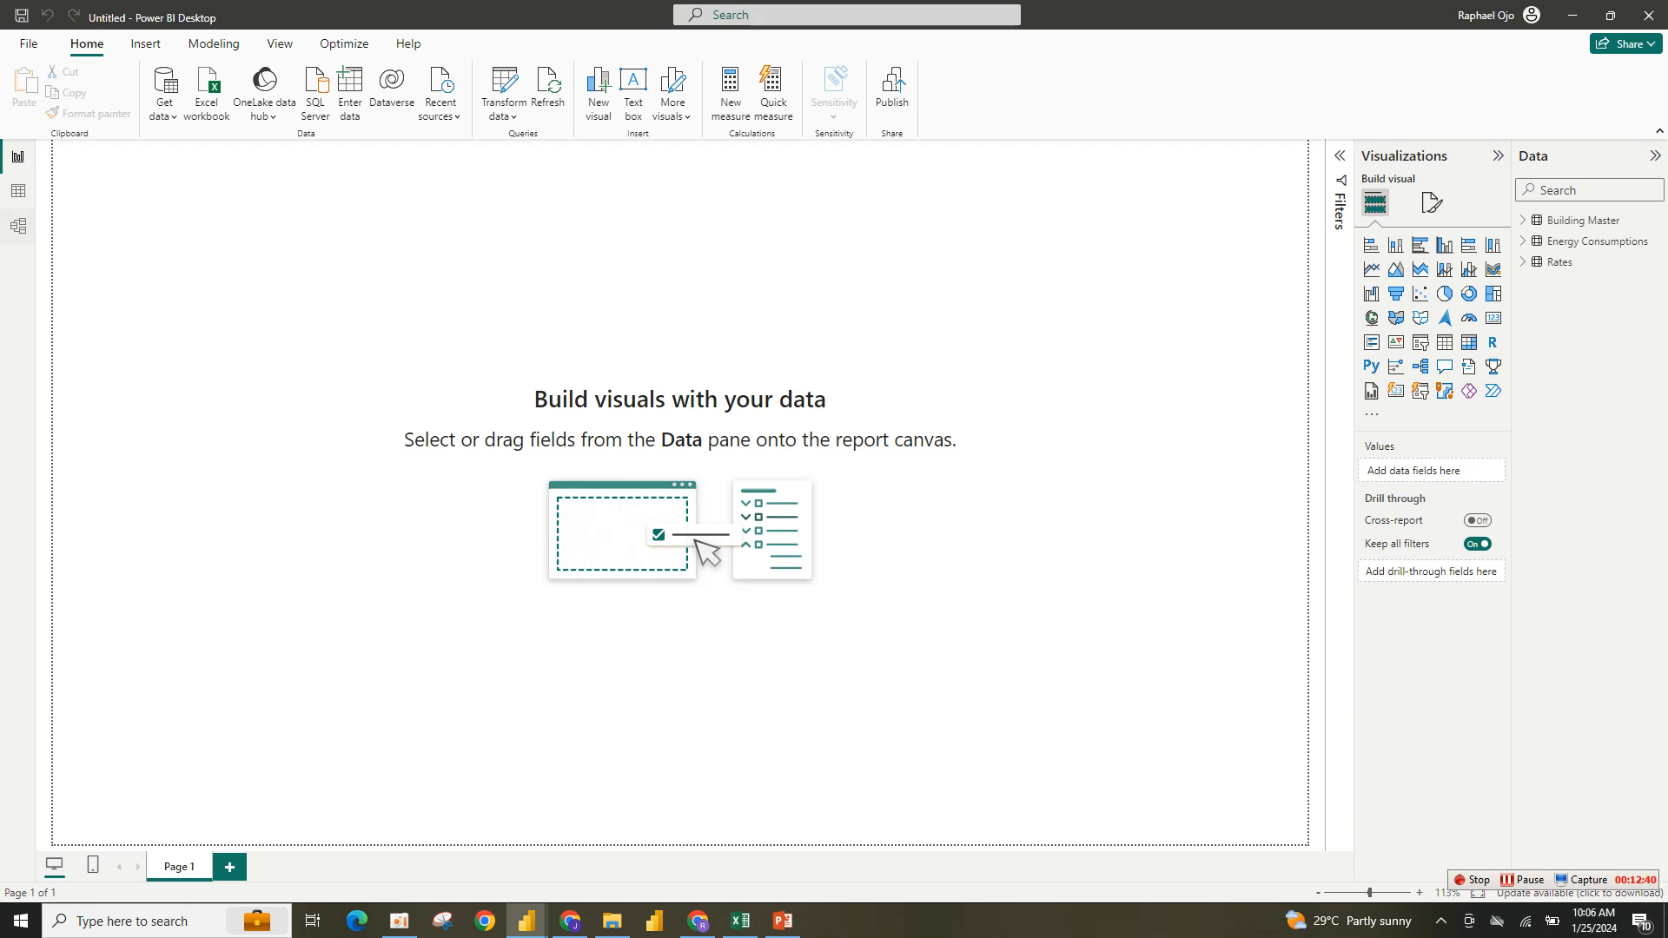
Arrange the model diagram with Energy Consumptions below Building Master and Rates, and relate the Rates ID column to the Energy Consumptions ID column.
click(18, 226)
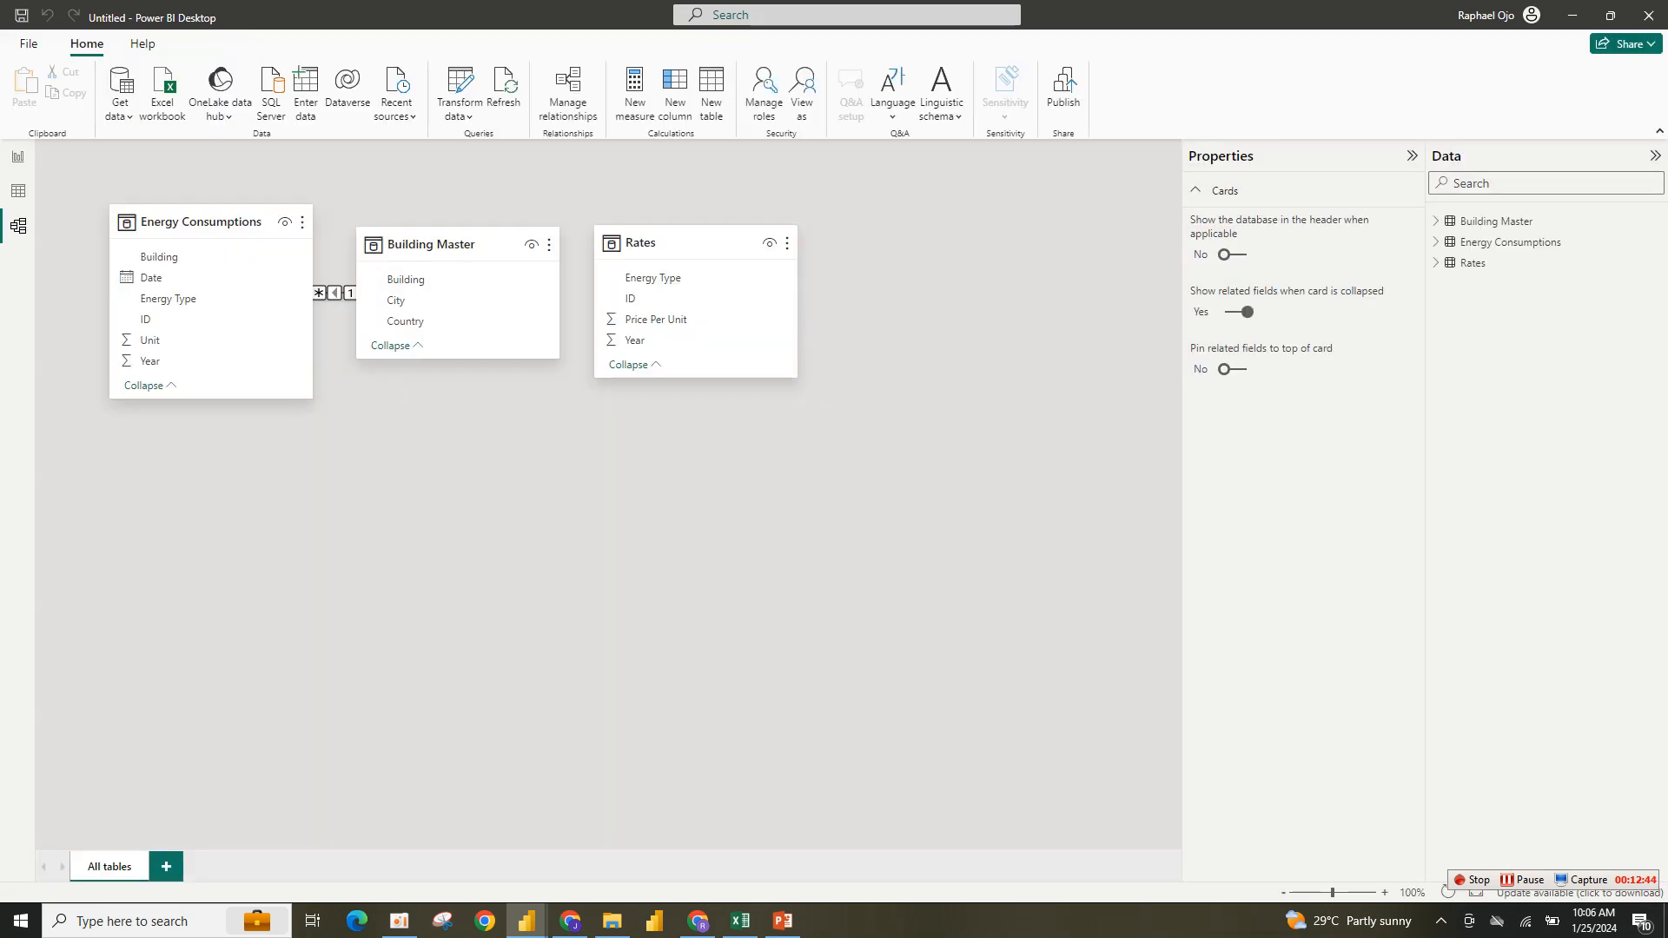
drag(434, 251, 461, 573)
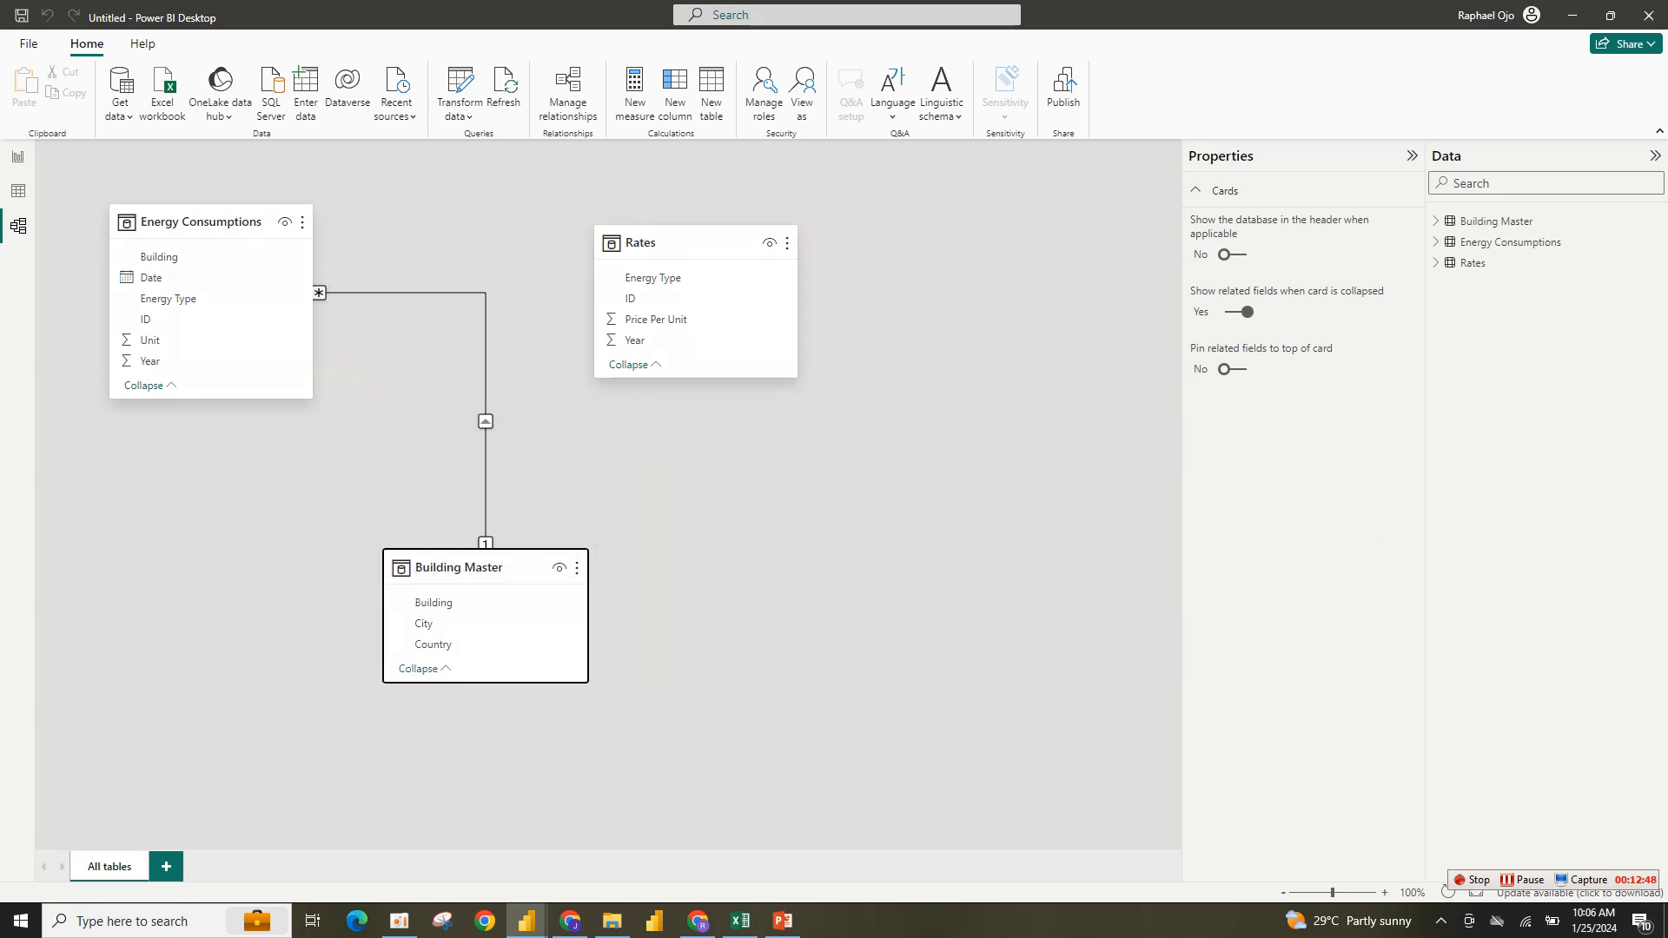
click(485, 525)
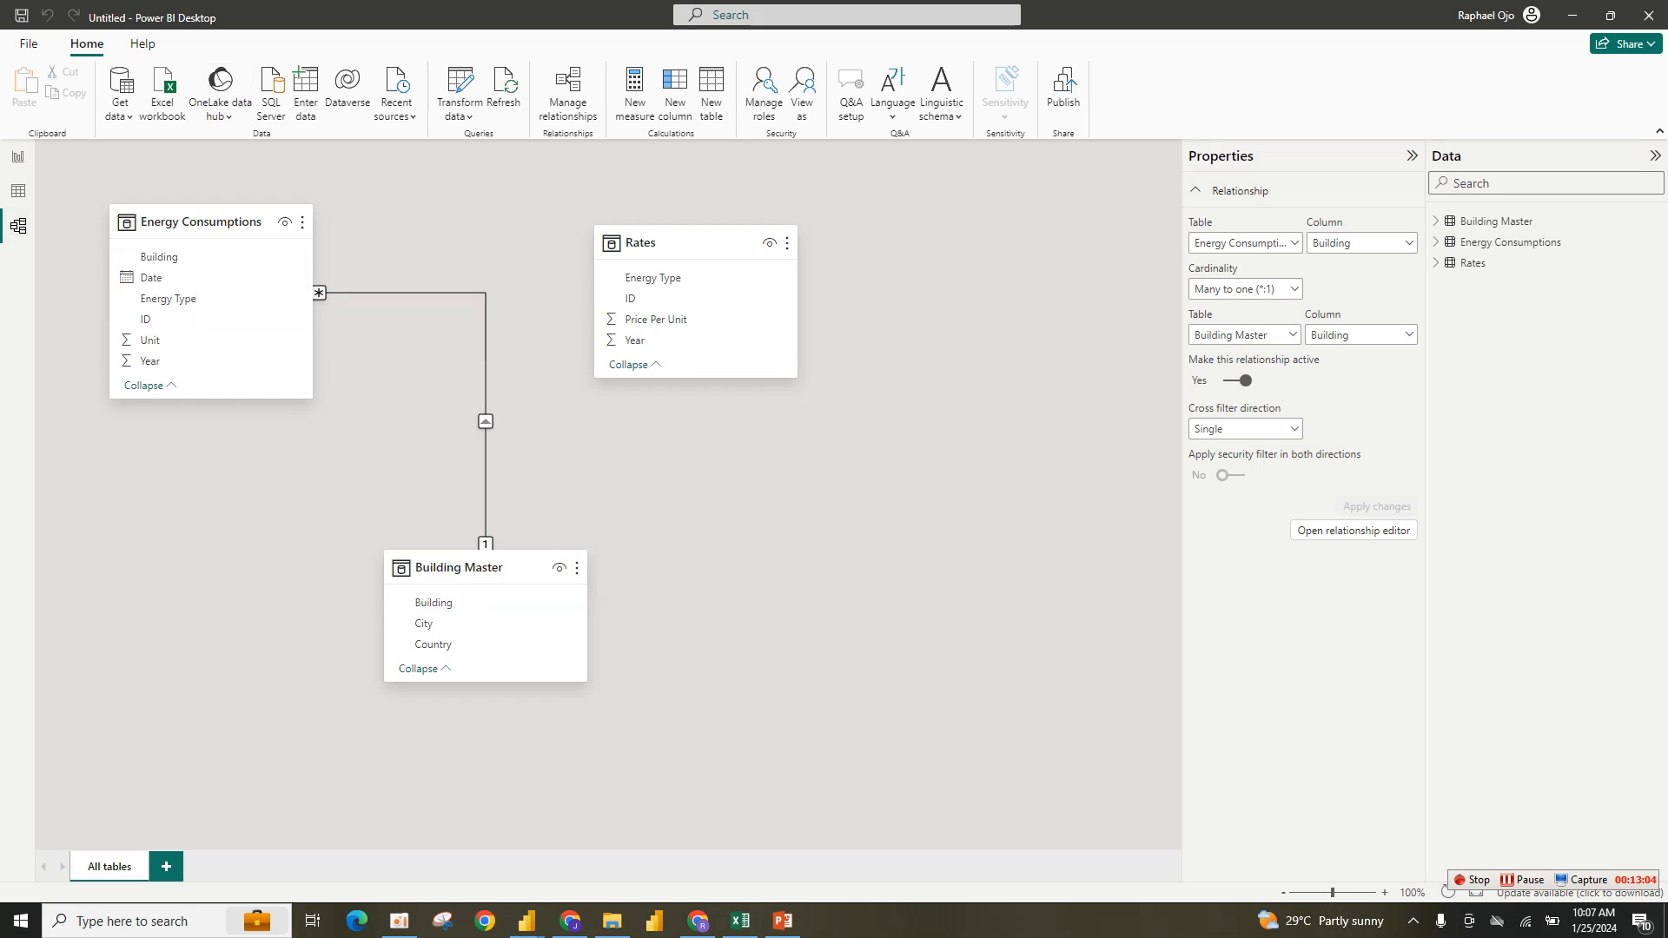
drag(469, 567, 460, 221)
drag(191, 222, 456, 558)
drag(439, 222, 198, 222)
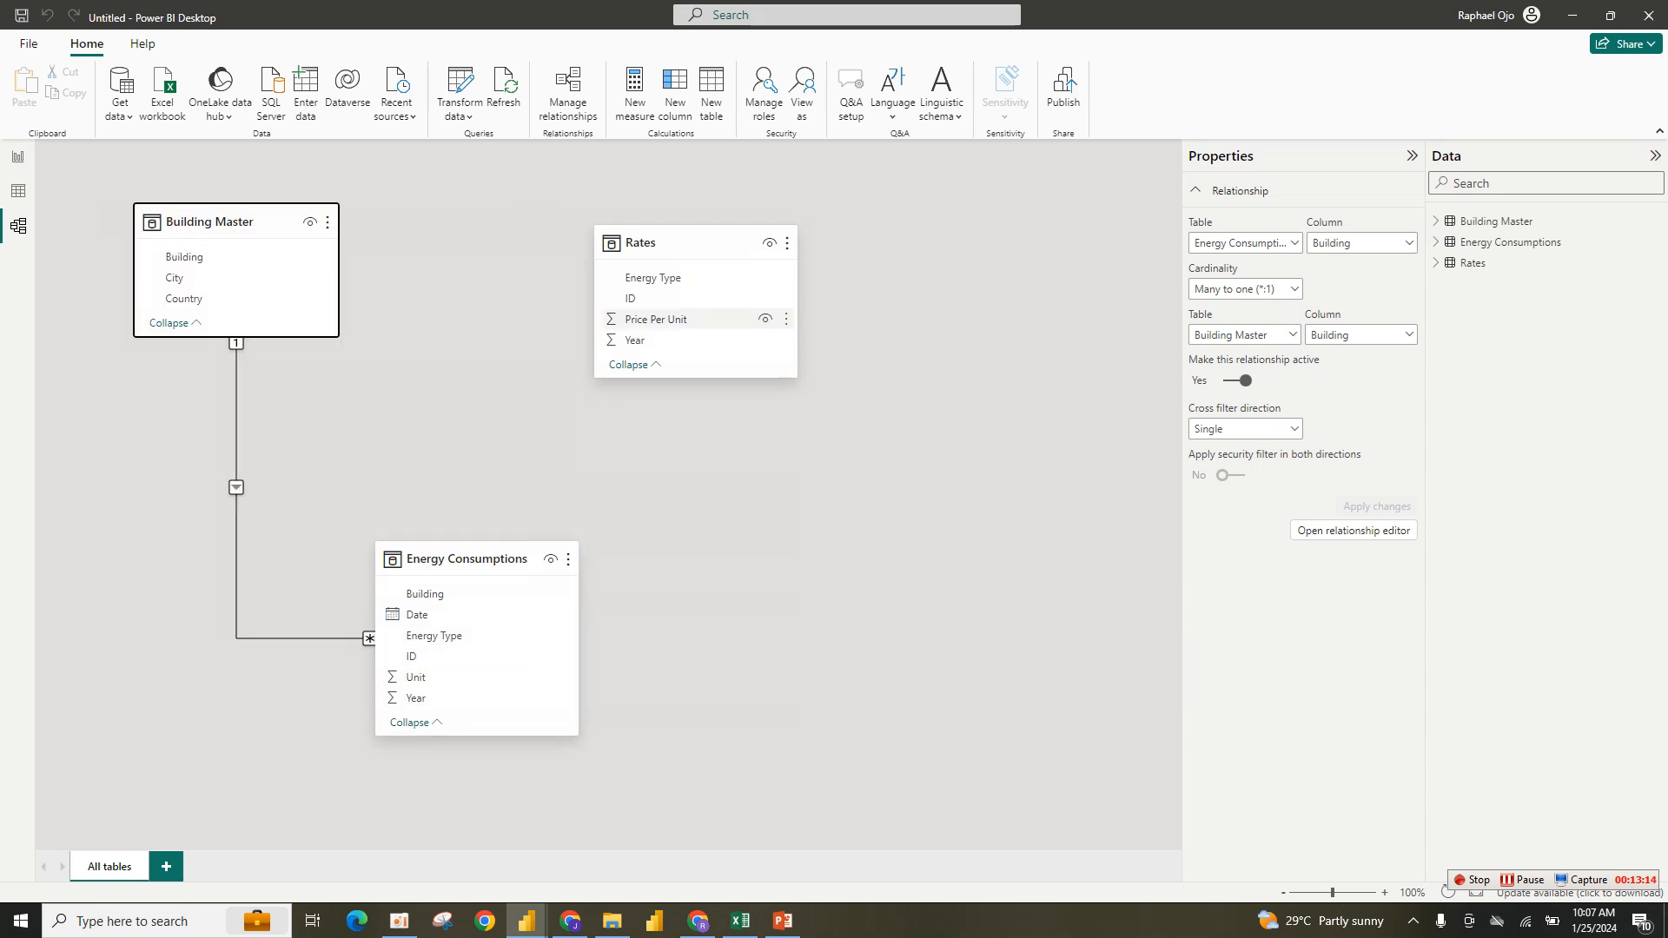
drag(643, 298, 470, 657)
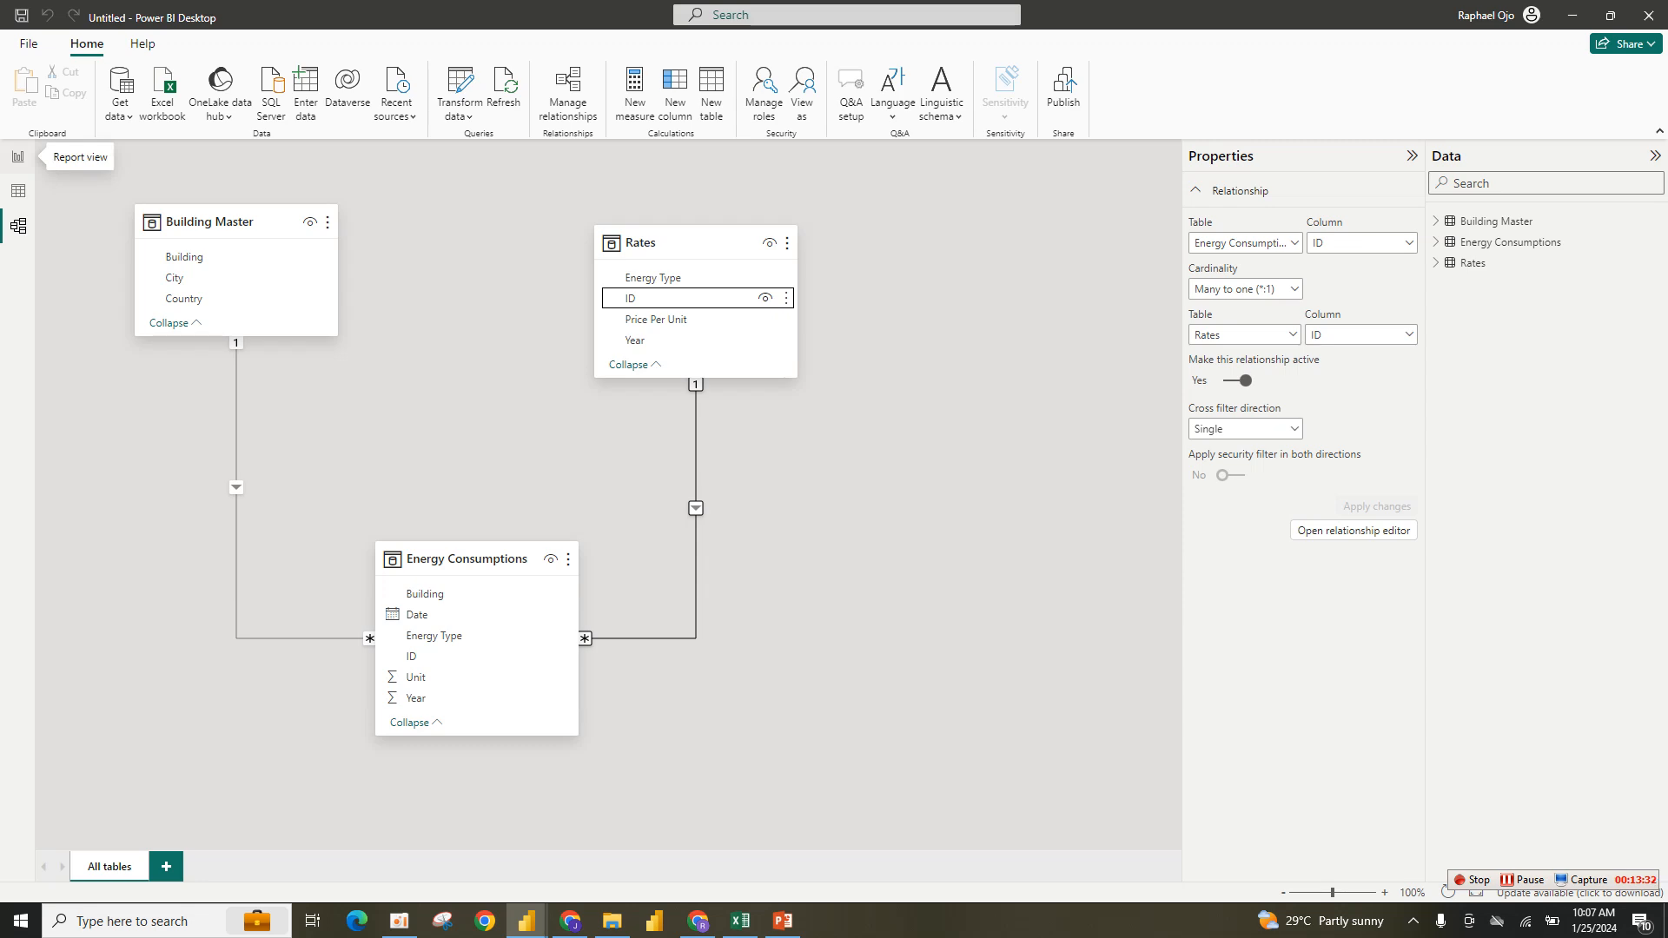
Create and load an empty table named All Measures from the report view.
click(18, 156)
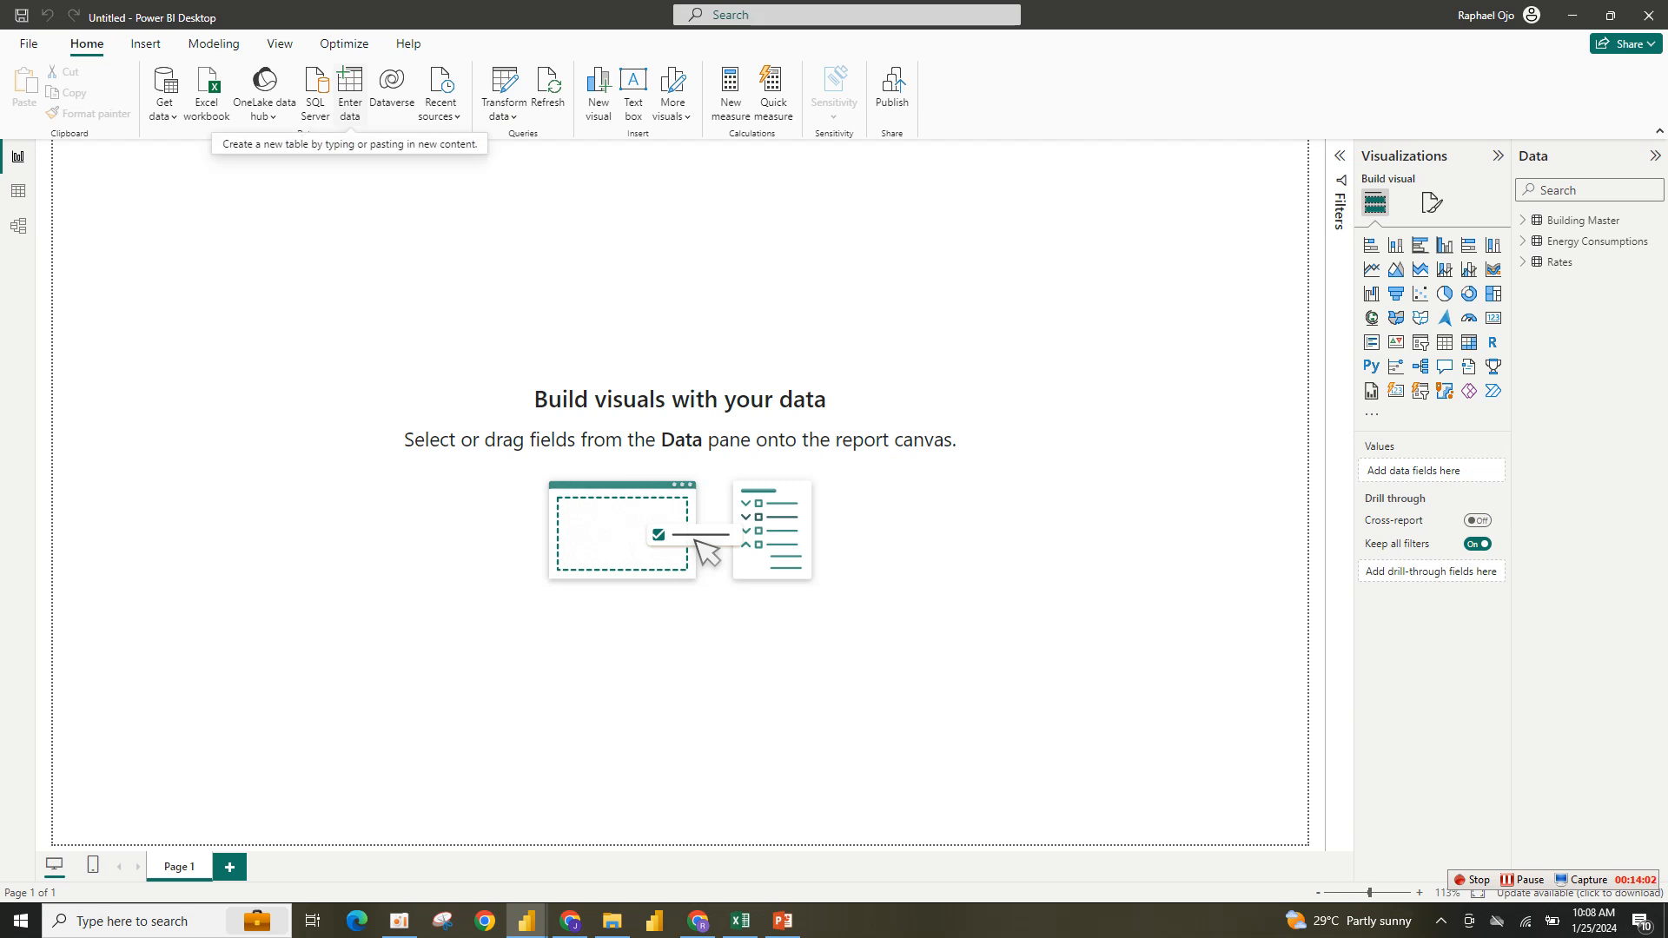
click(350, 94)
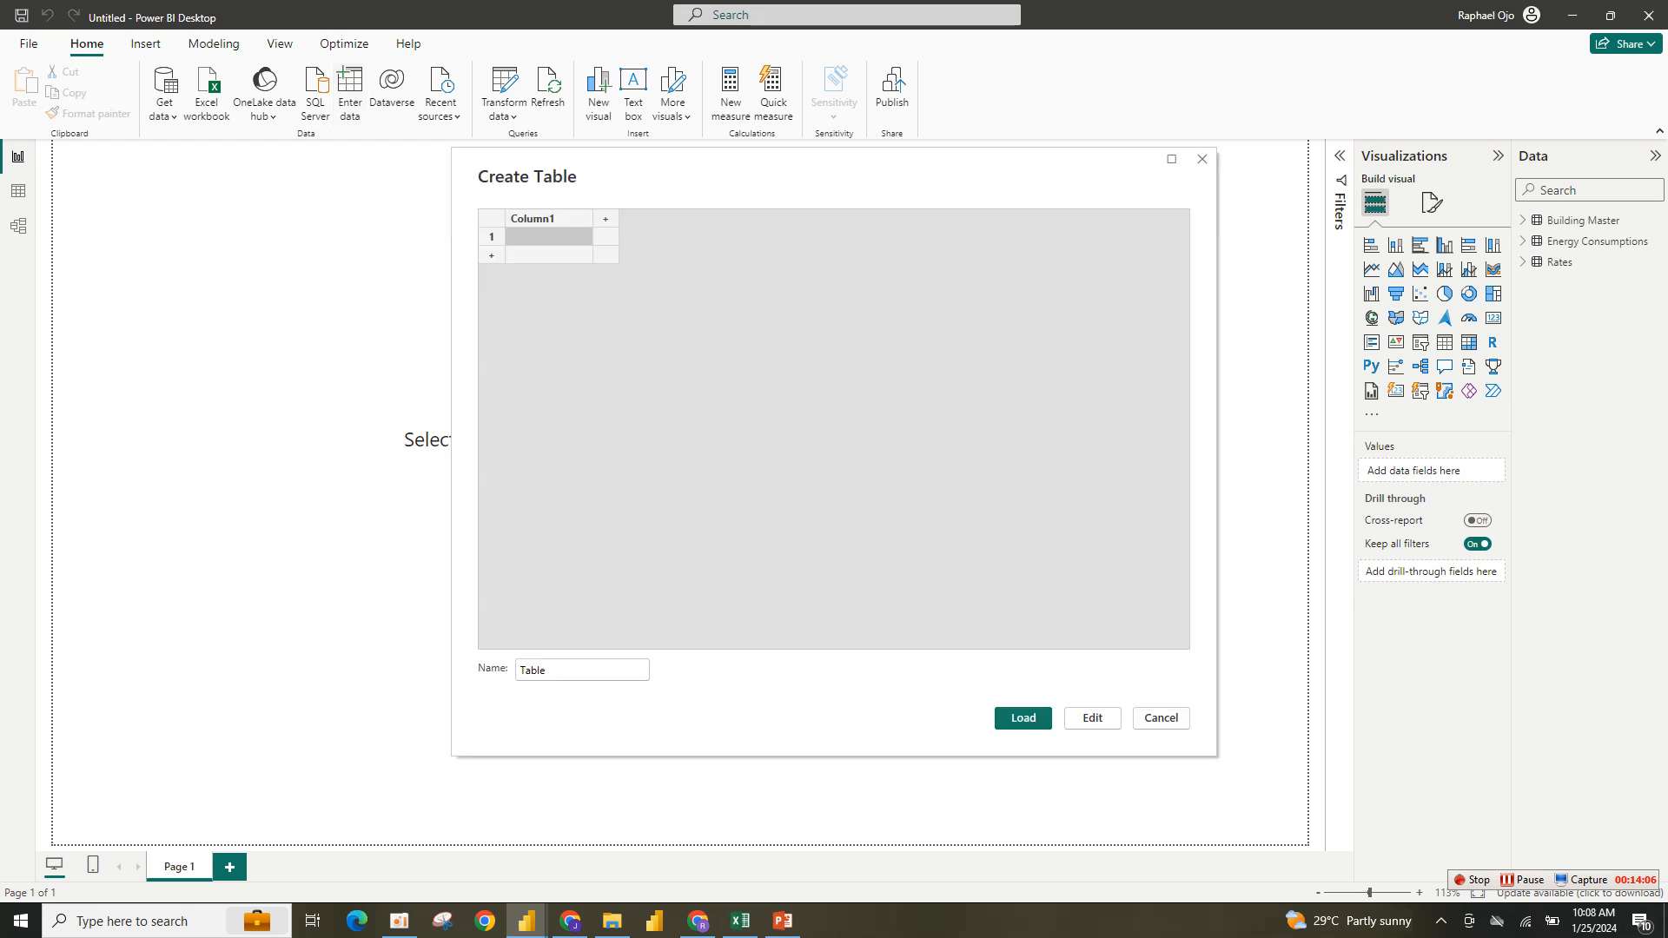
click(544, 670)
key(BackSpace)
key(BackSpace)
key(BackSpace)
key(BackSpace)
key(BackSpace)
text(A)
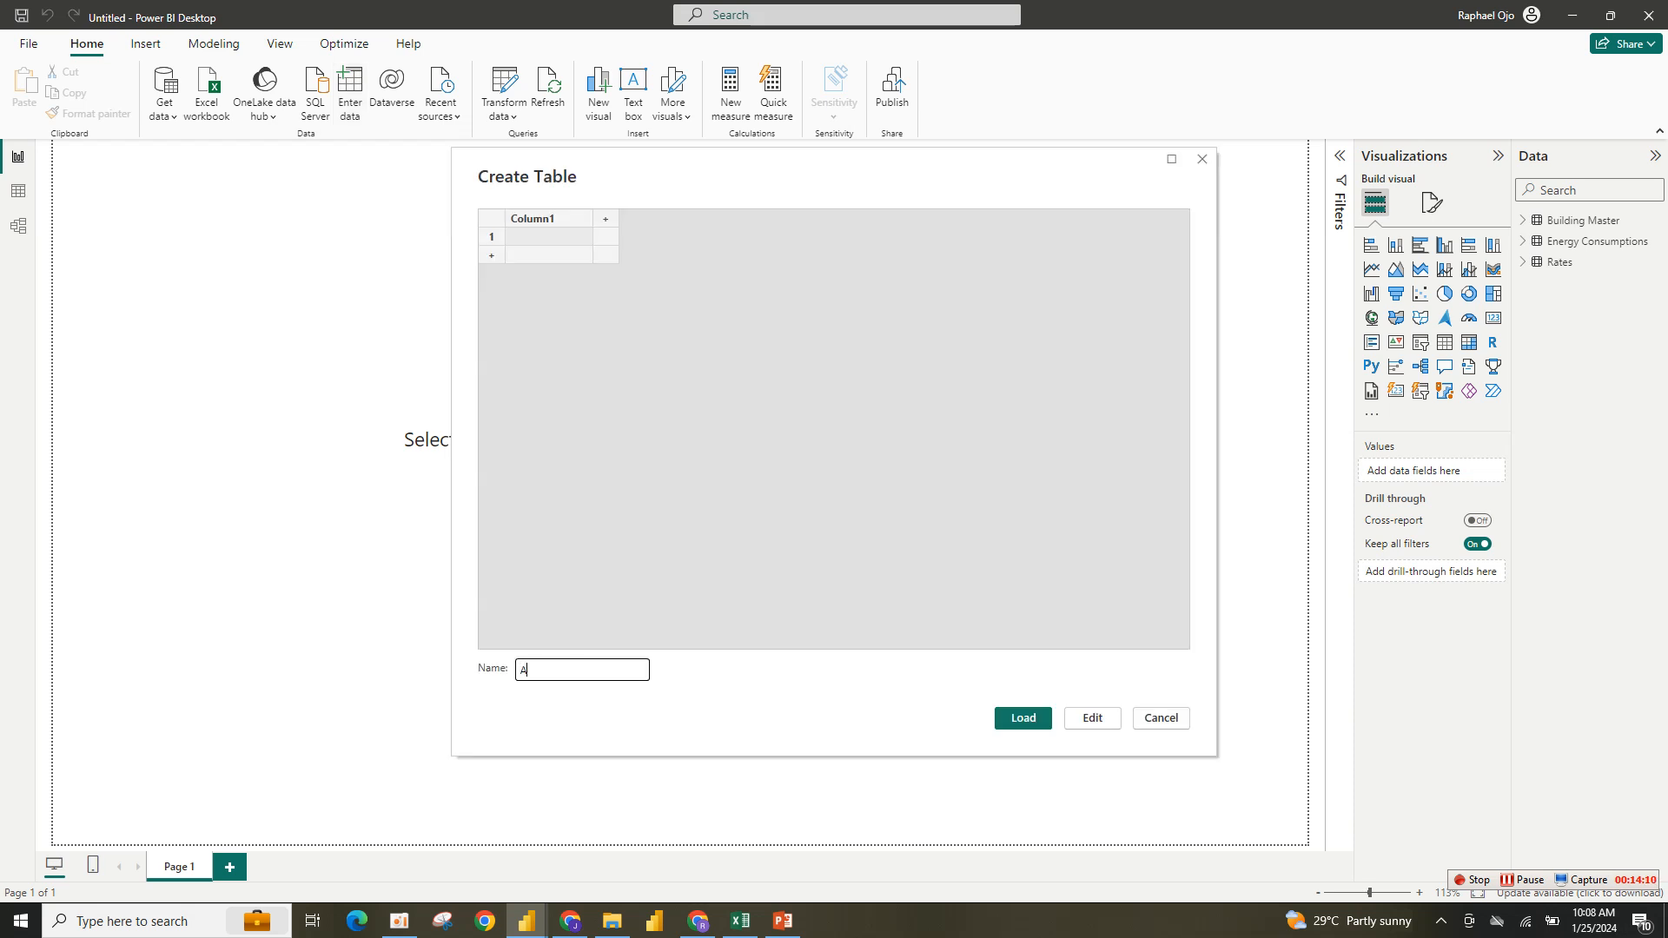
text(ll Measure)
key(Return)
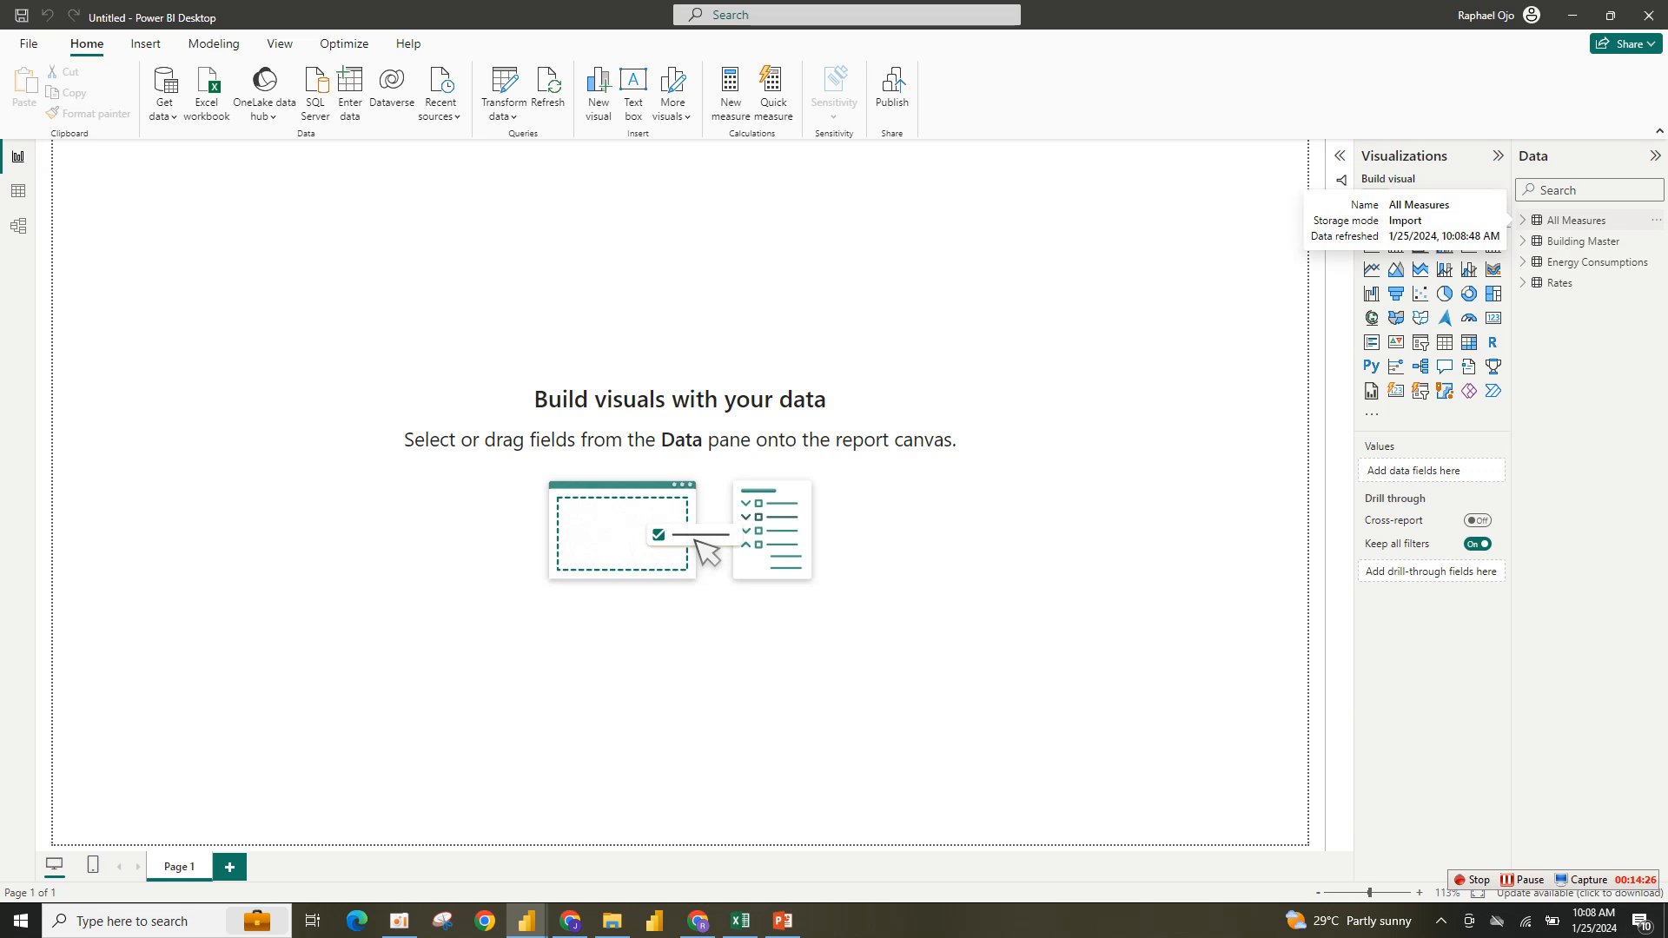
Add a new measure named Total Cost to the All Measures table.
click(1576, 221)
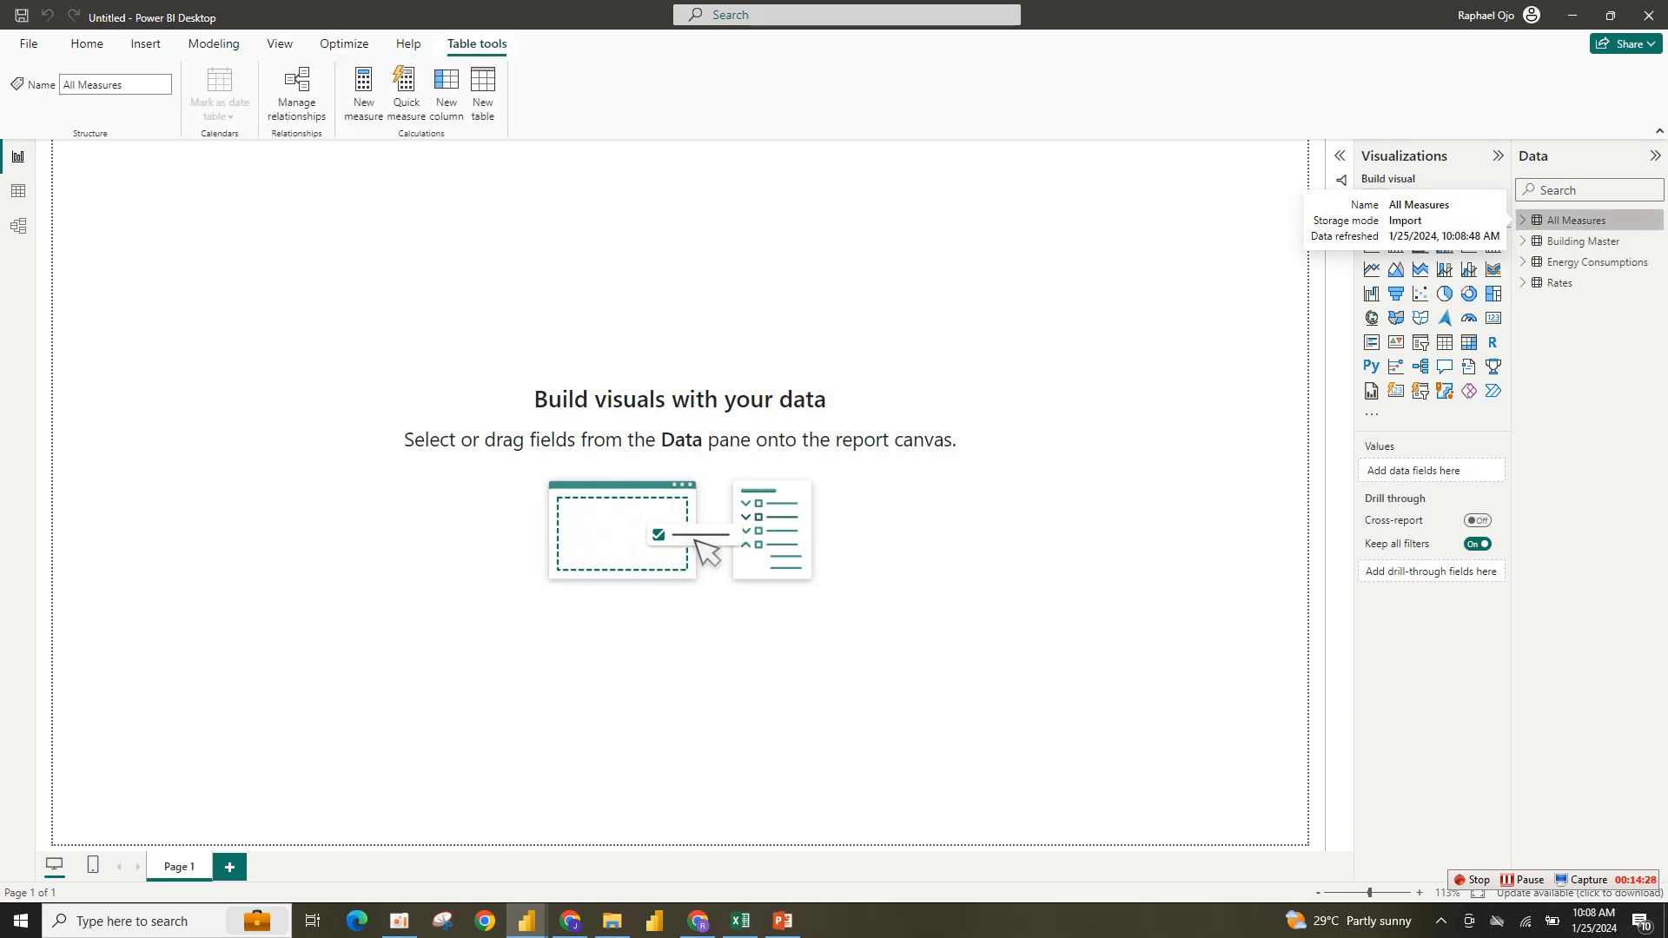
right_click(1568, 221)
click(1448, 253)
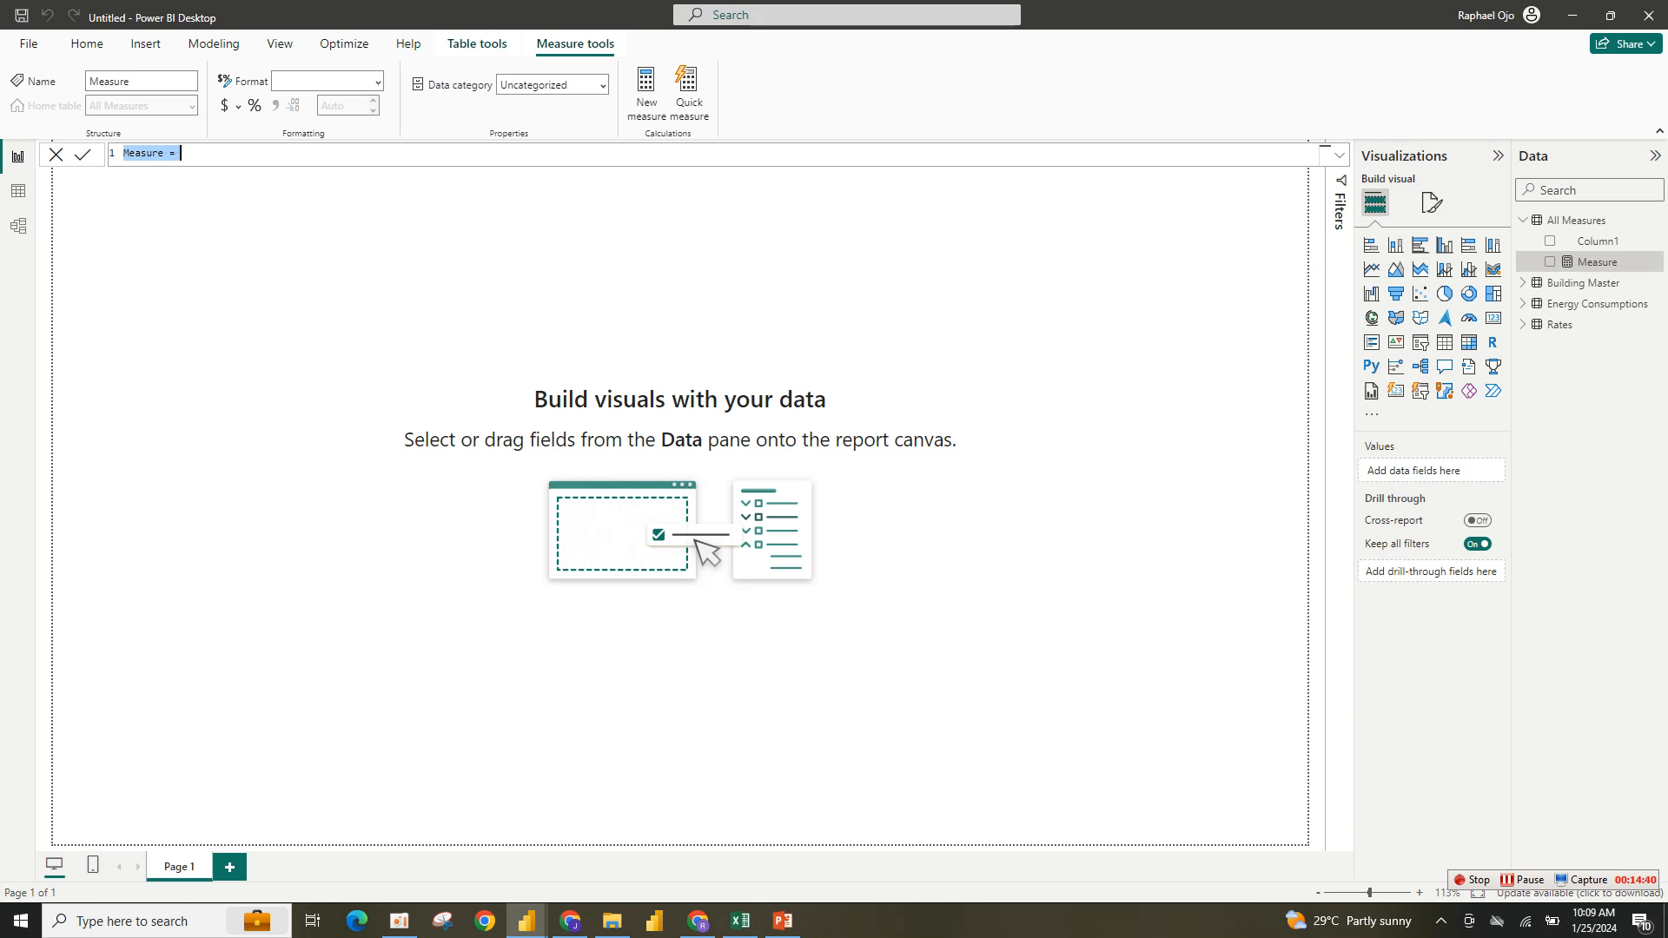
text(Total Cost =)
Begin the Total Cost formula with SUMX over the 'Energy Consumptions' table.
text(sum)
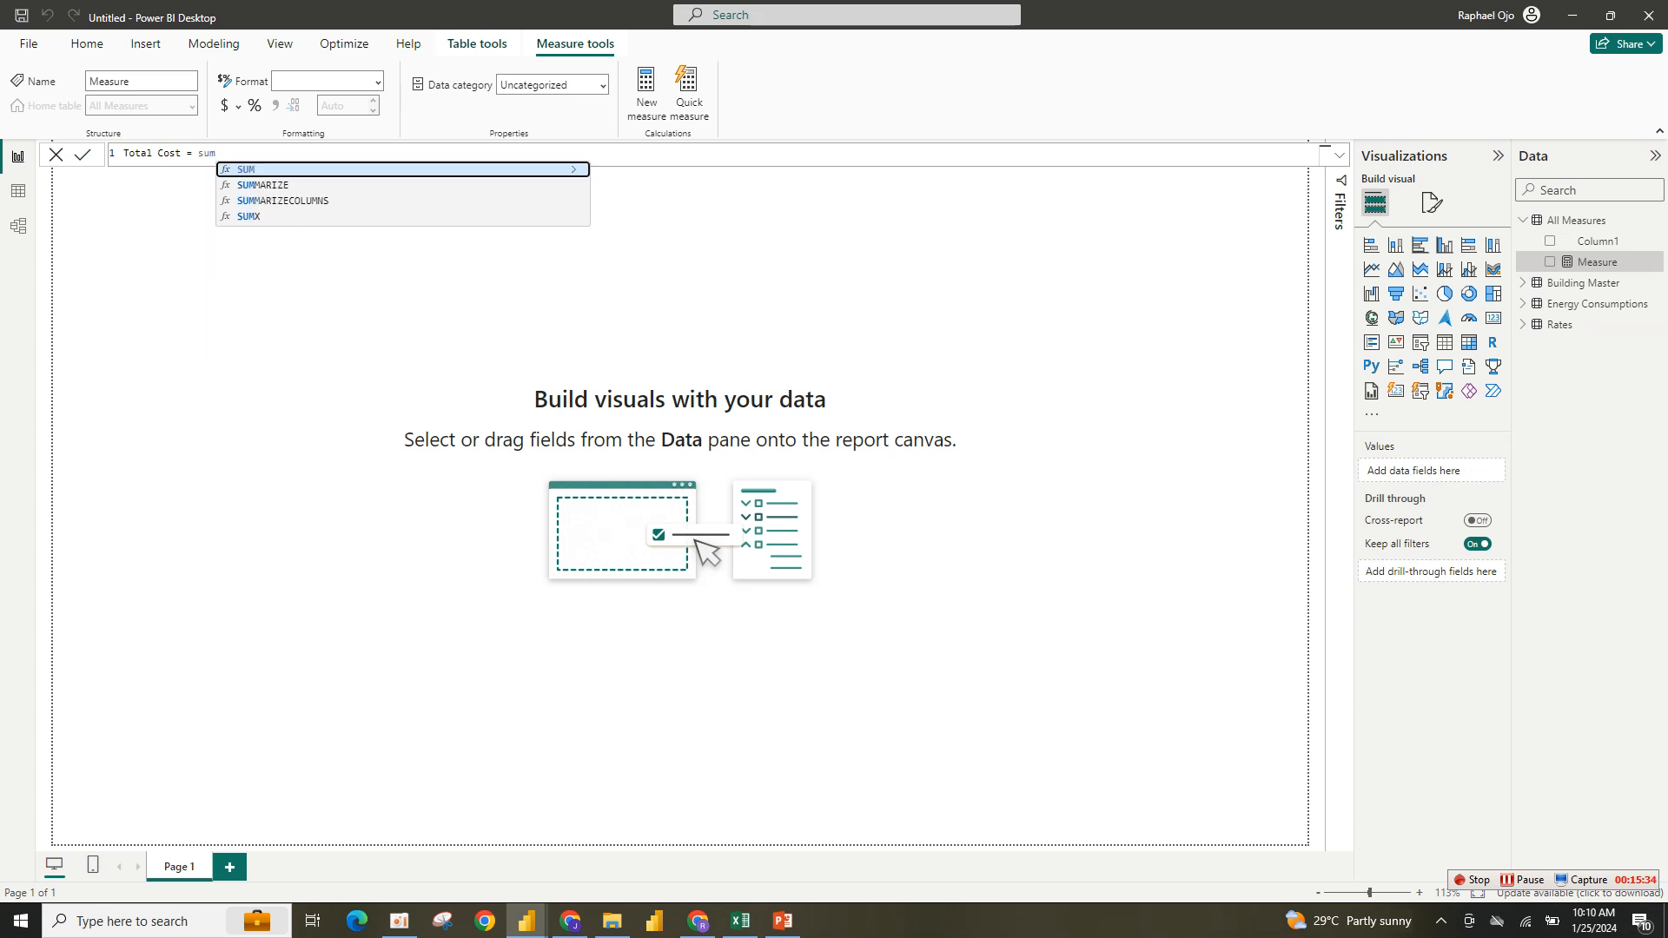
text(x(allexcept)
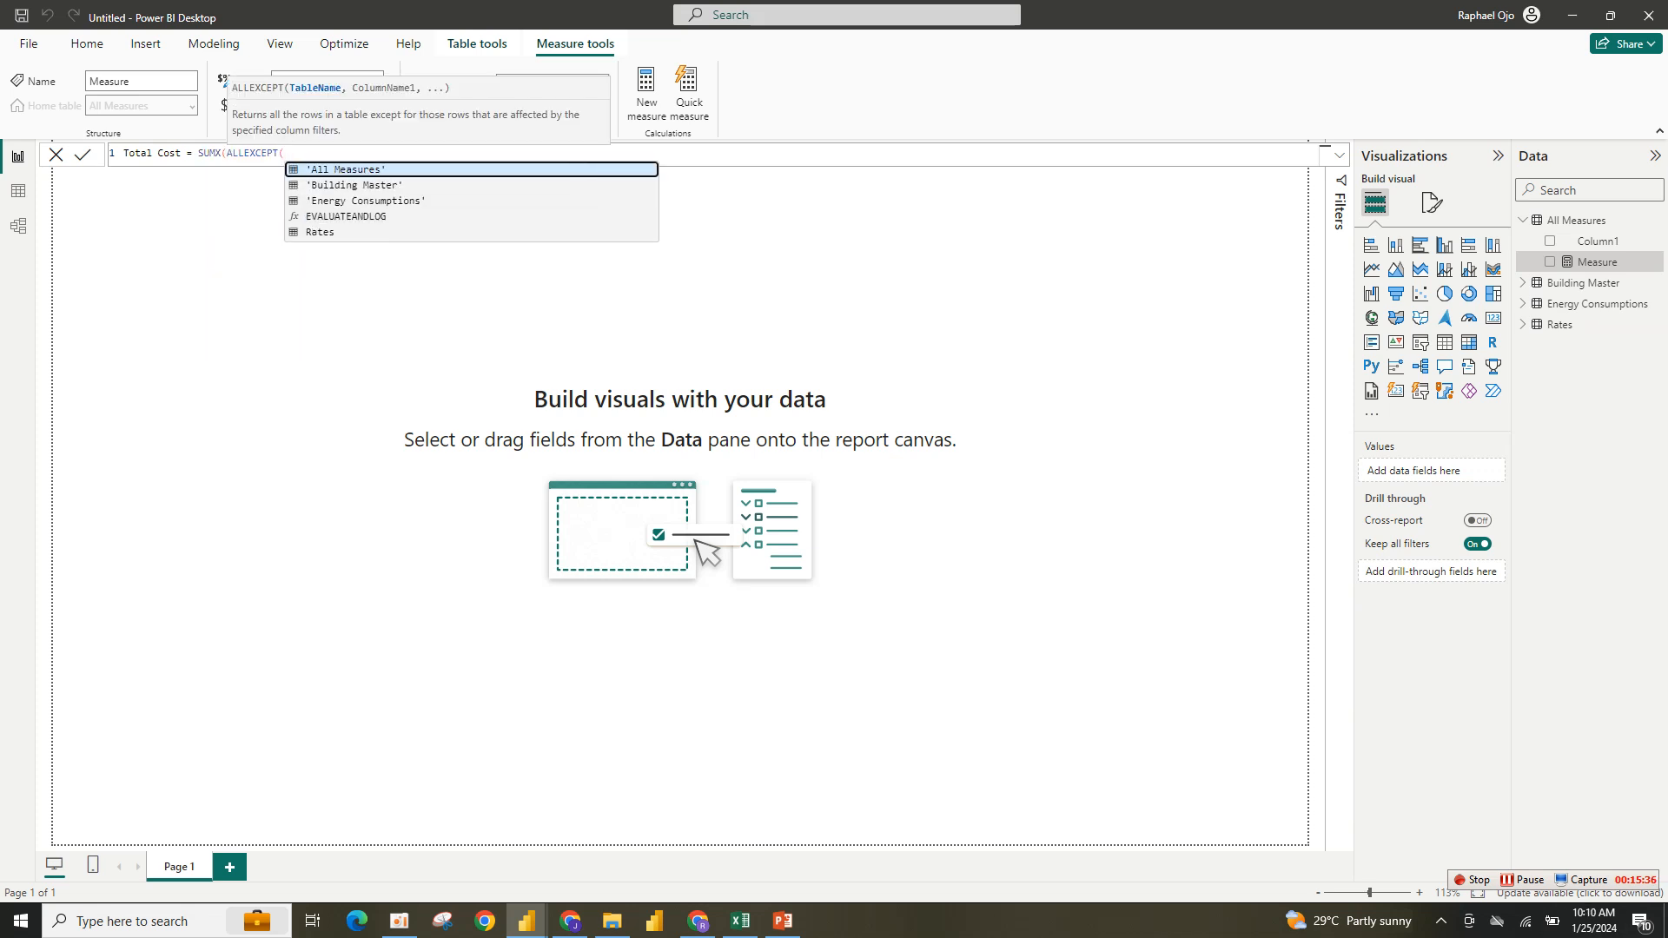
key(BackSpace)
key(BackSpace)
key(BackSpace)
key(BackSpace)
key(BackSpace)
key(BackSpace)
key(BackSpace)
key(BackSpace)
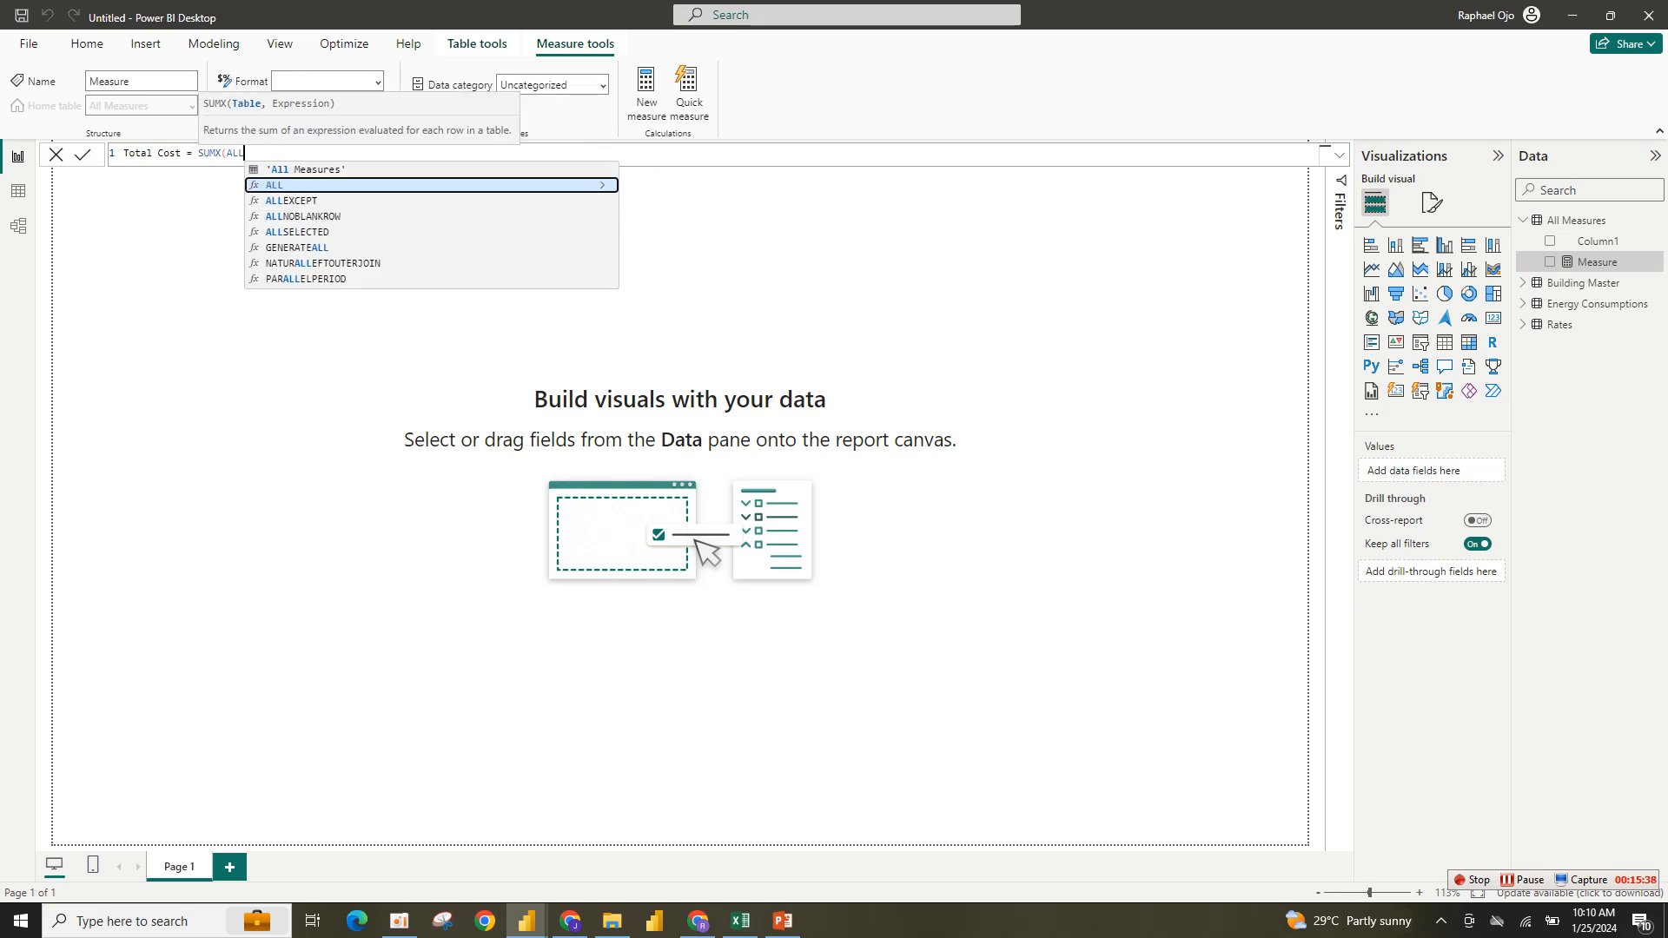
key(BackSpace)
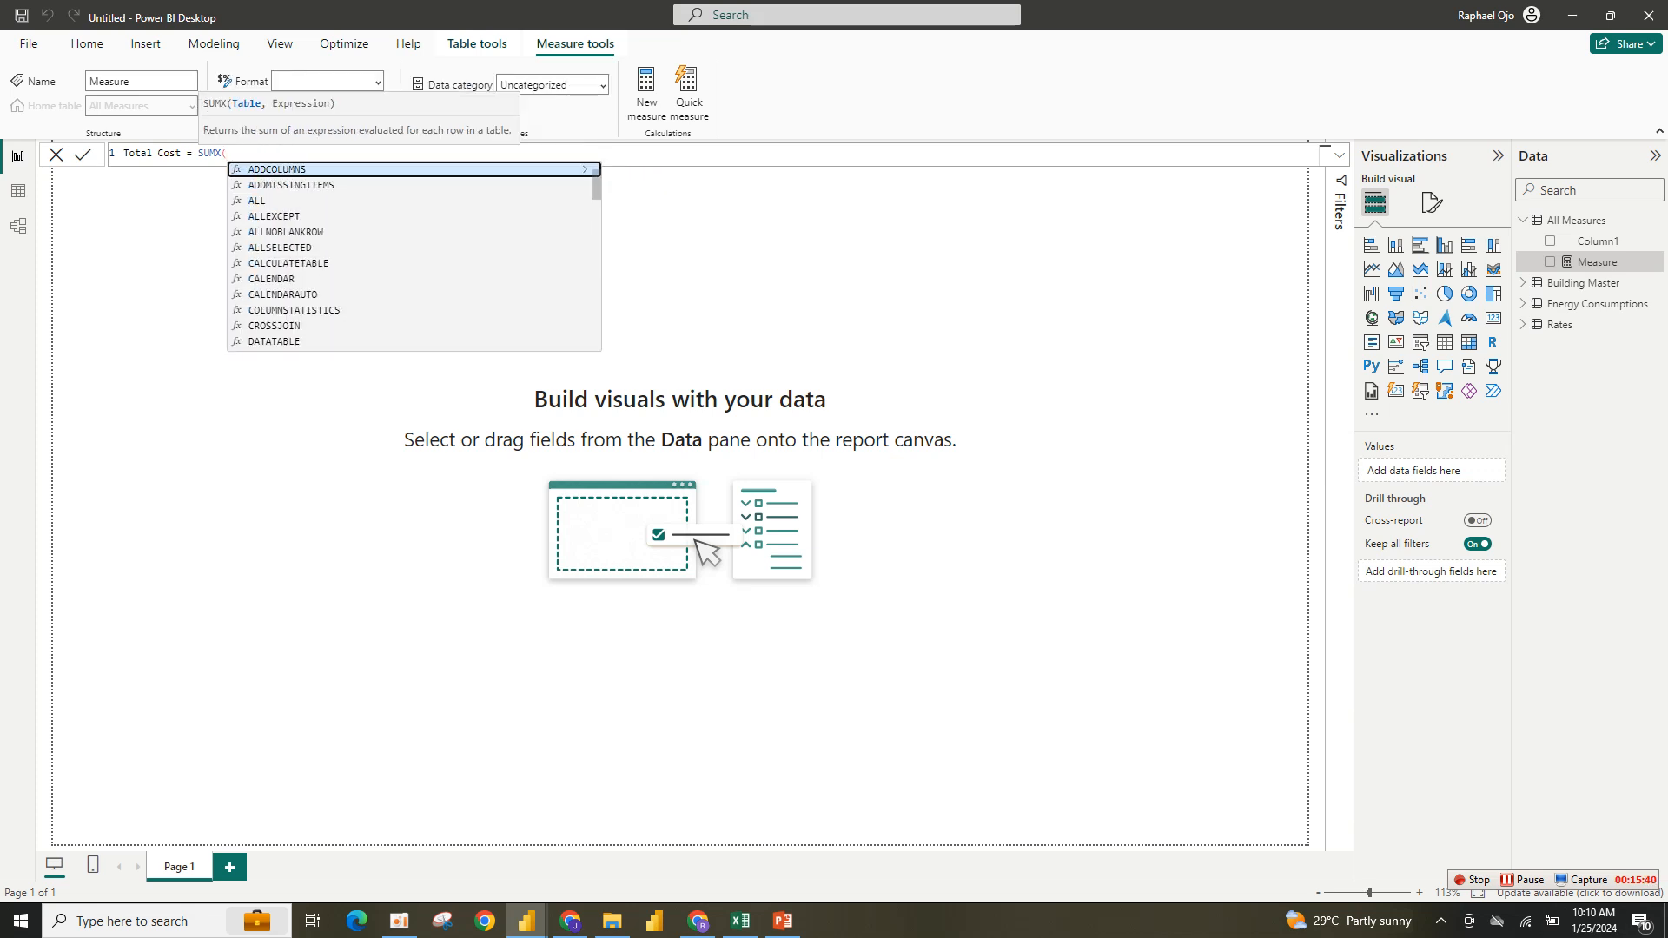
text(ene)
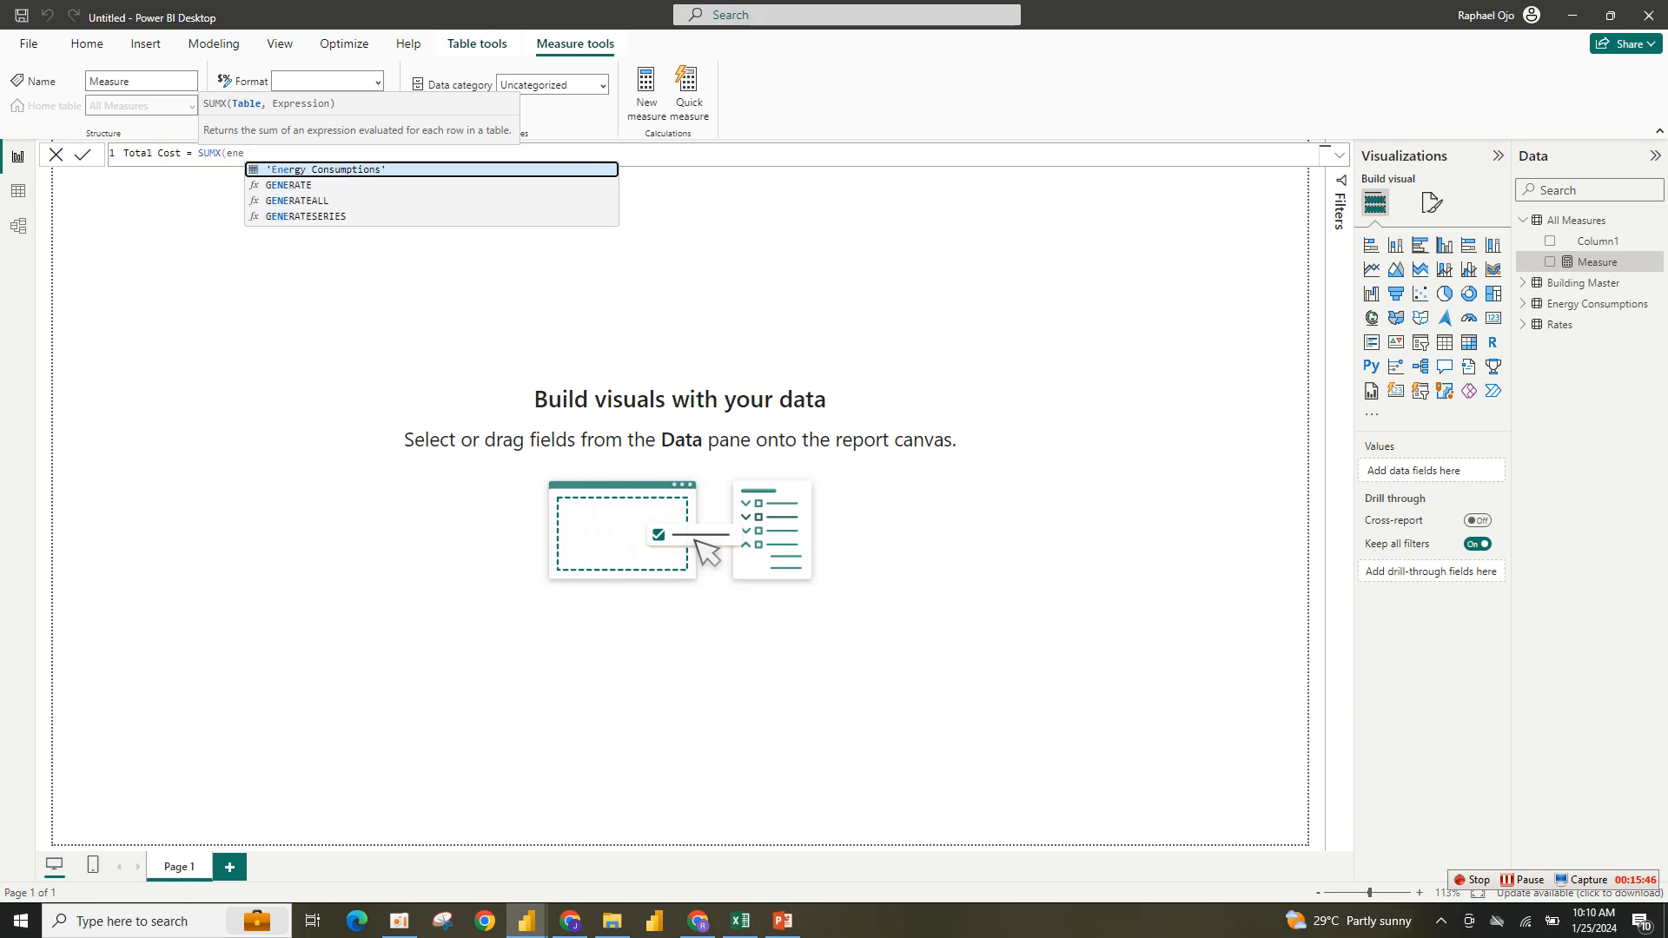
key(Tab)
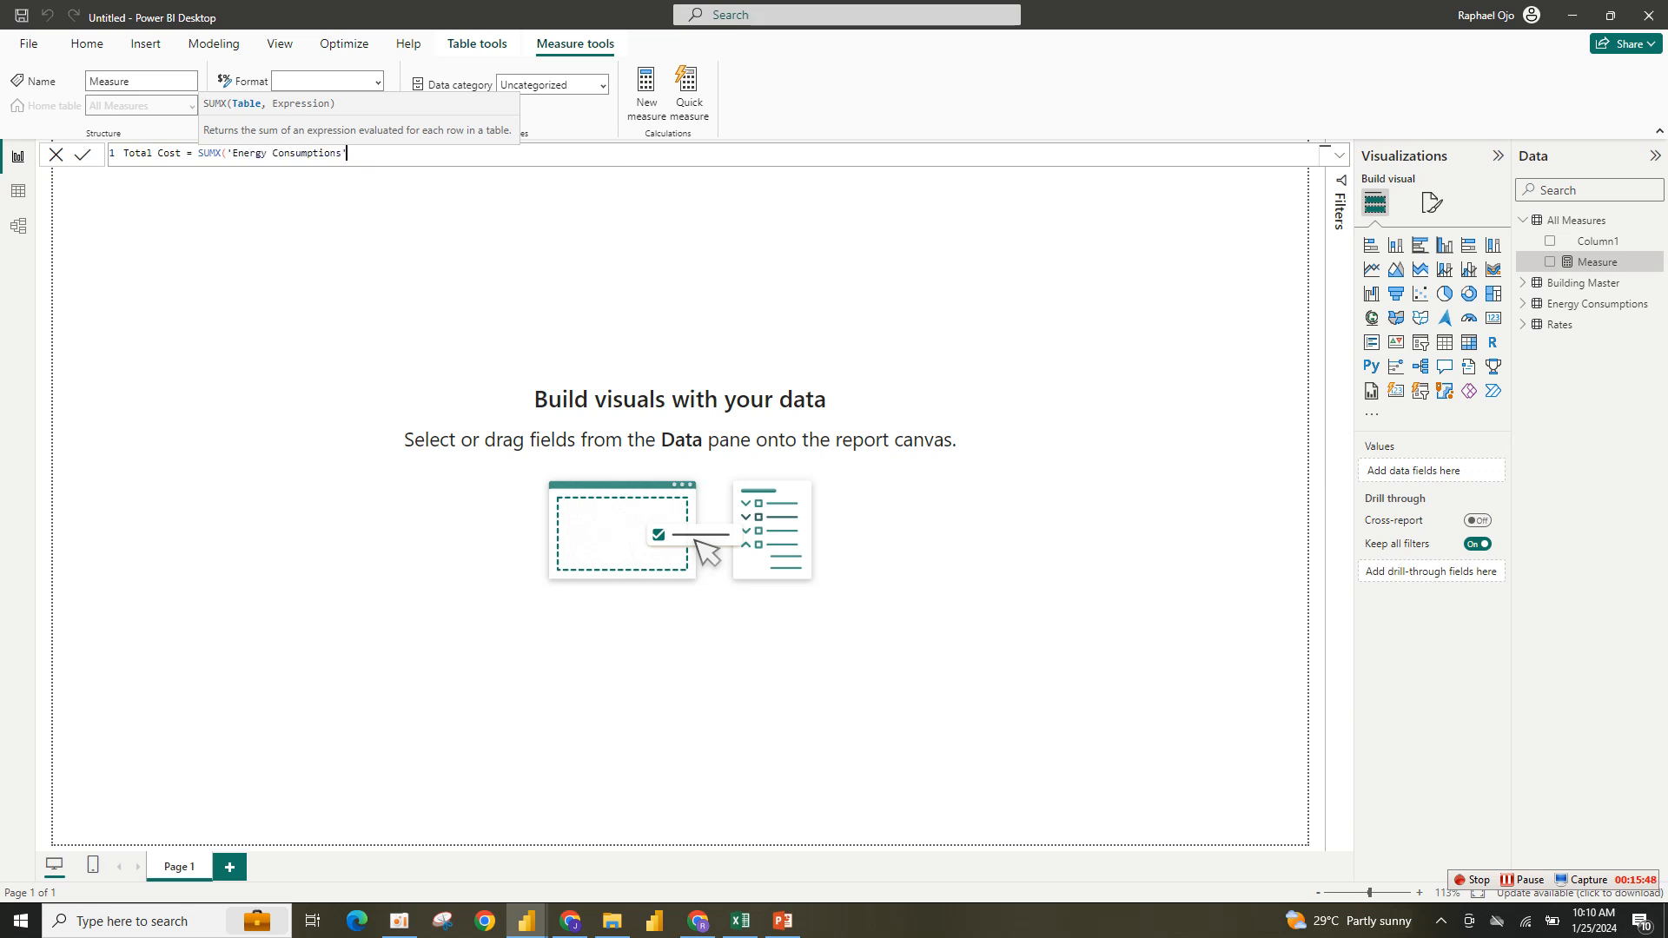
Complete Total Cost by multiplying 'Energy Consumptions'[Unit] by RELATED(Rates[Price Per Unit]), commit the formula, and apply currency format with thousands separators.
text(, uni)
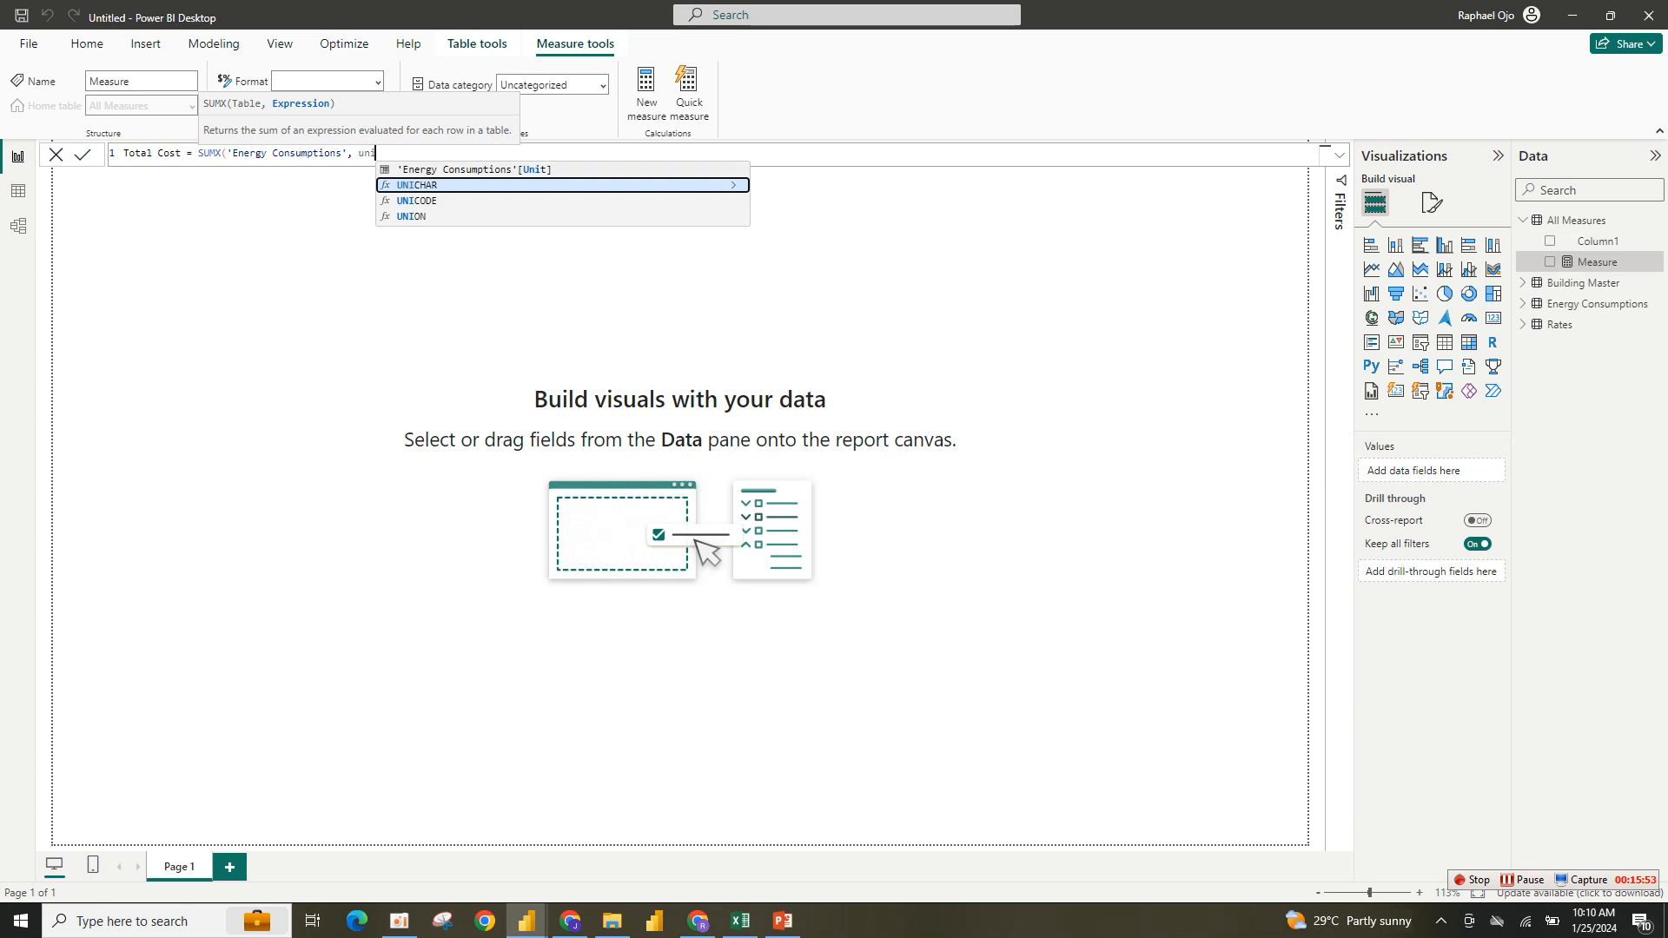
key(Up)
key(Tab)
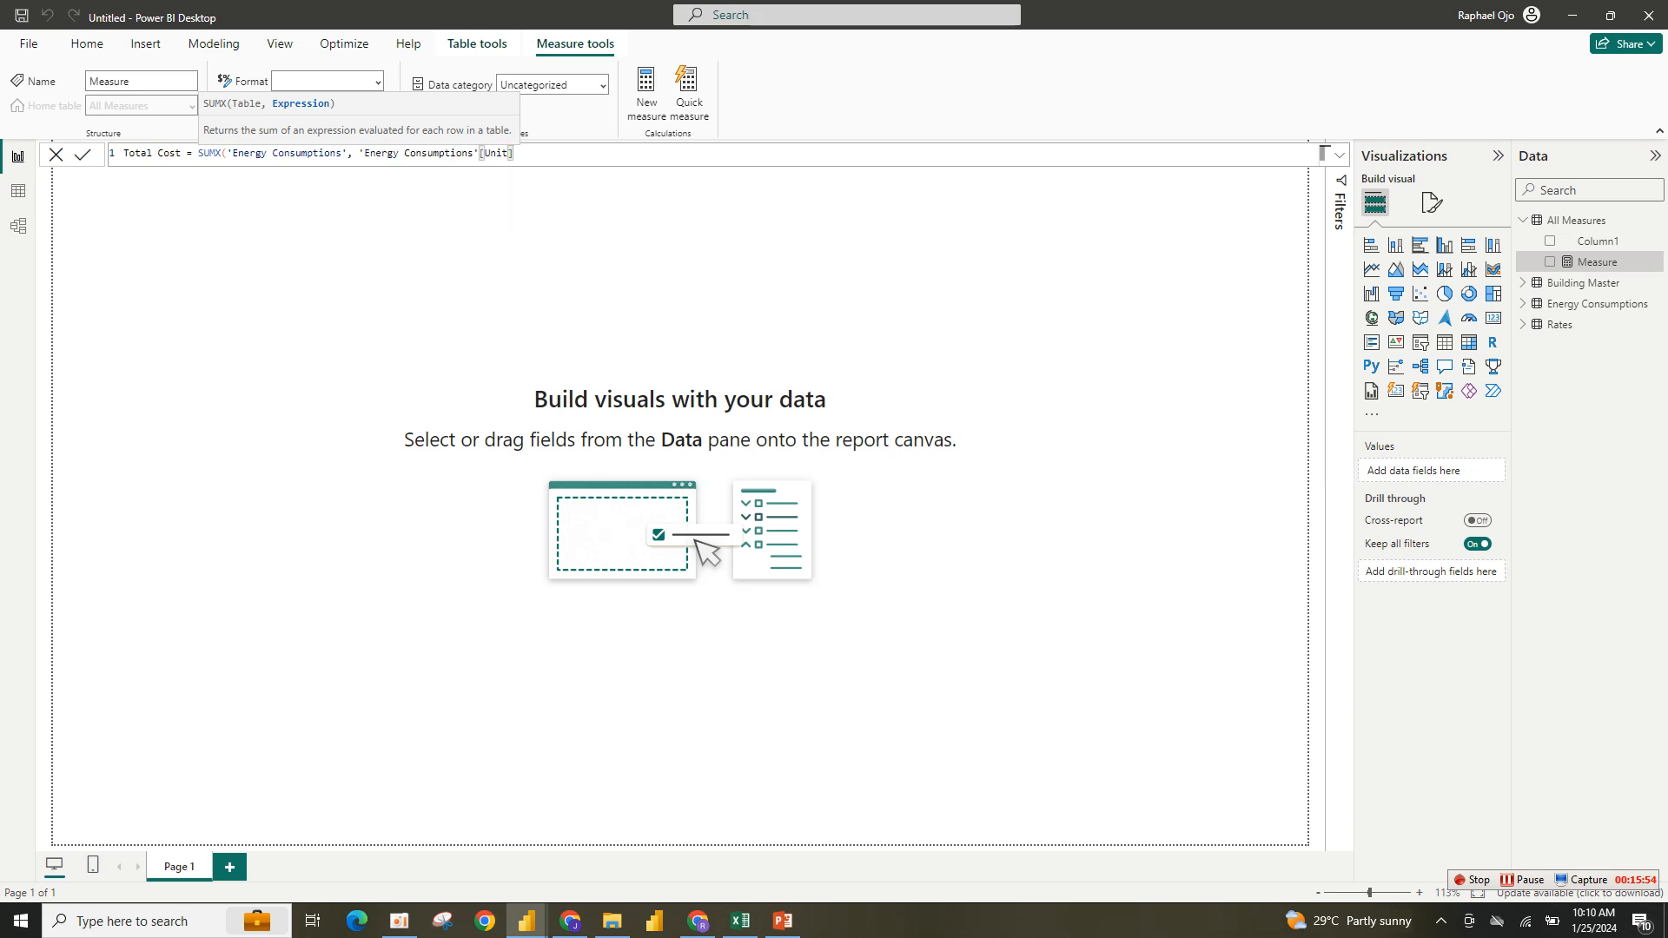
text(* rel)
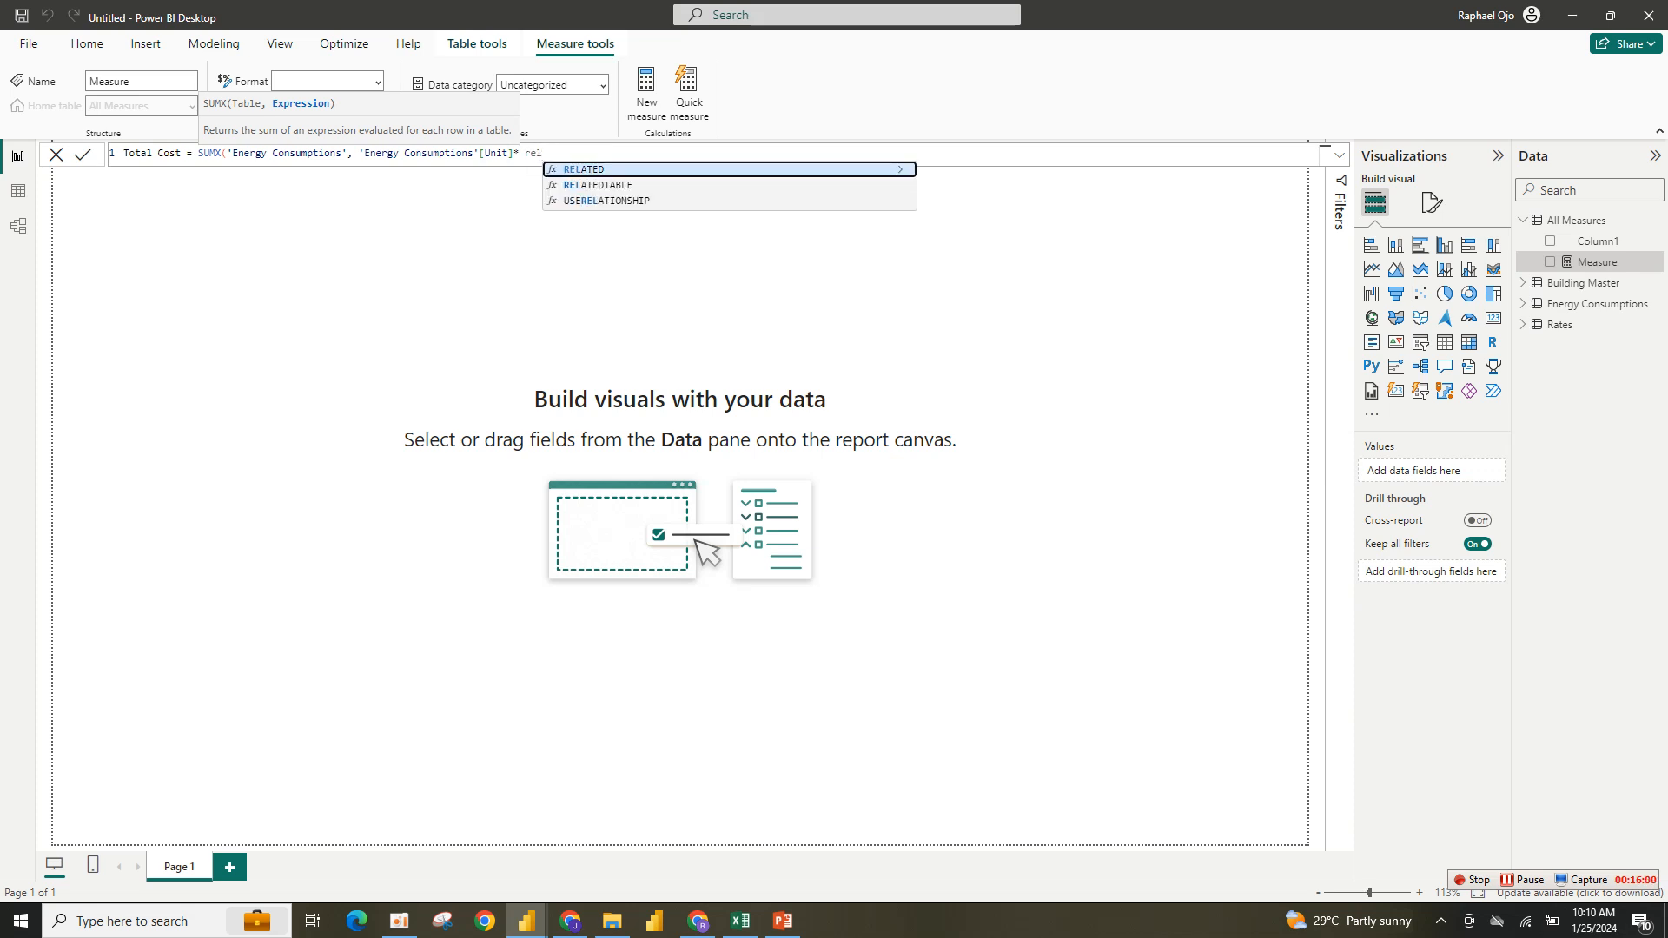
key(Tab)
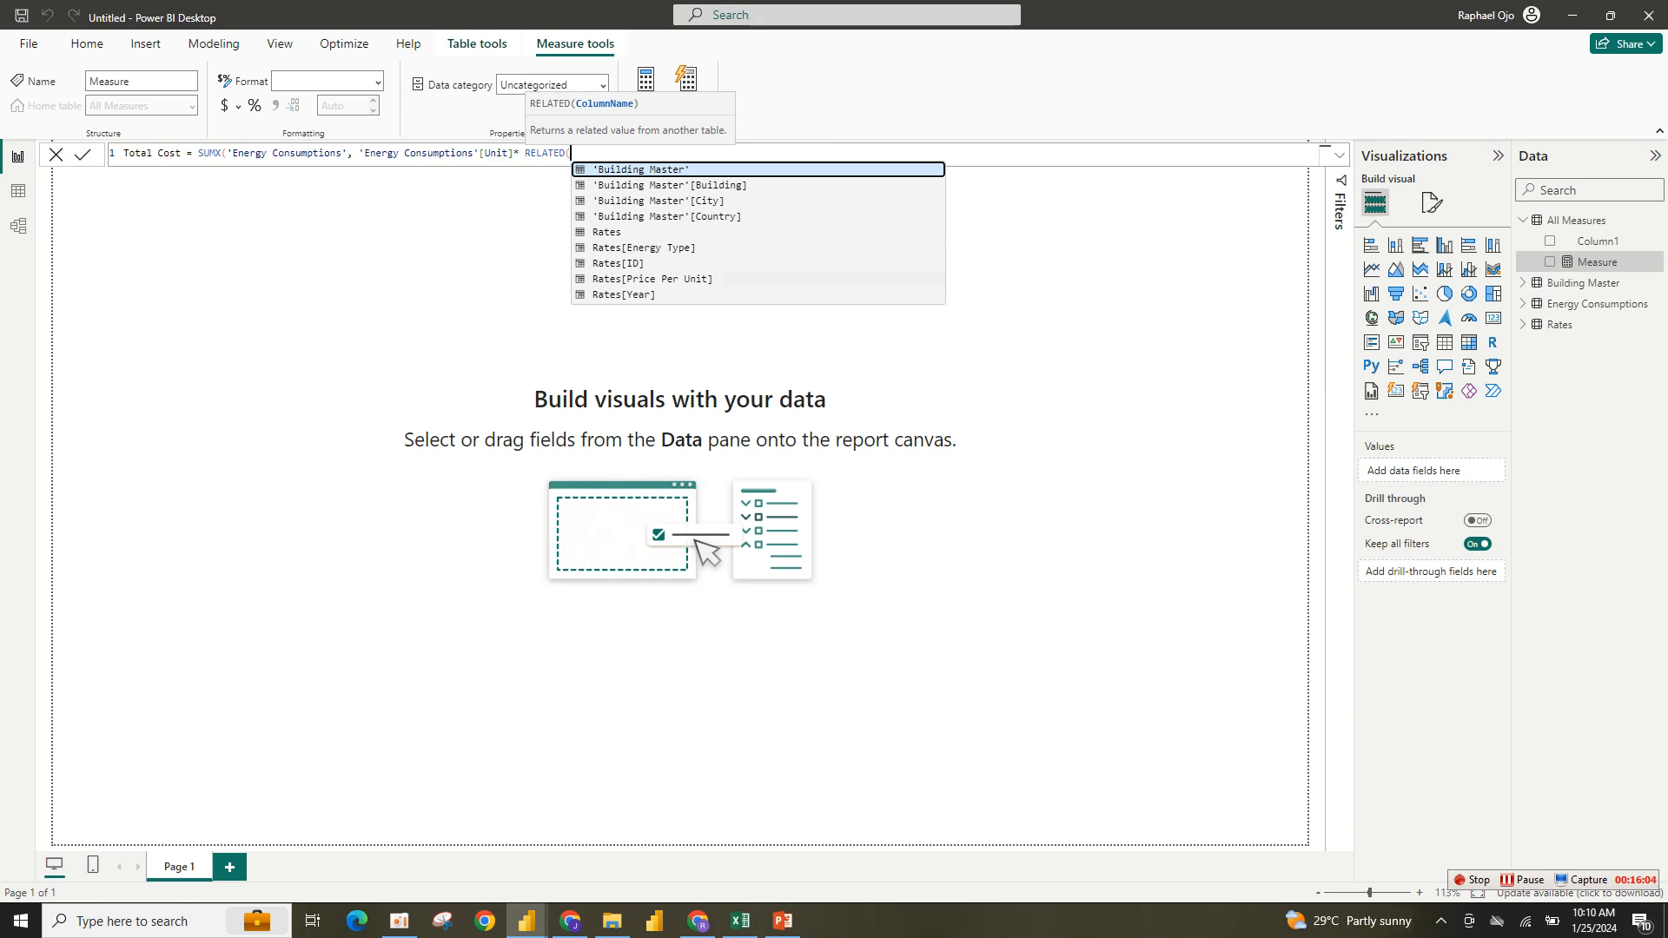
text(Rates[Price Per Unit])
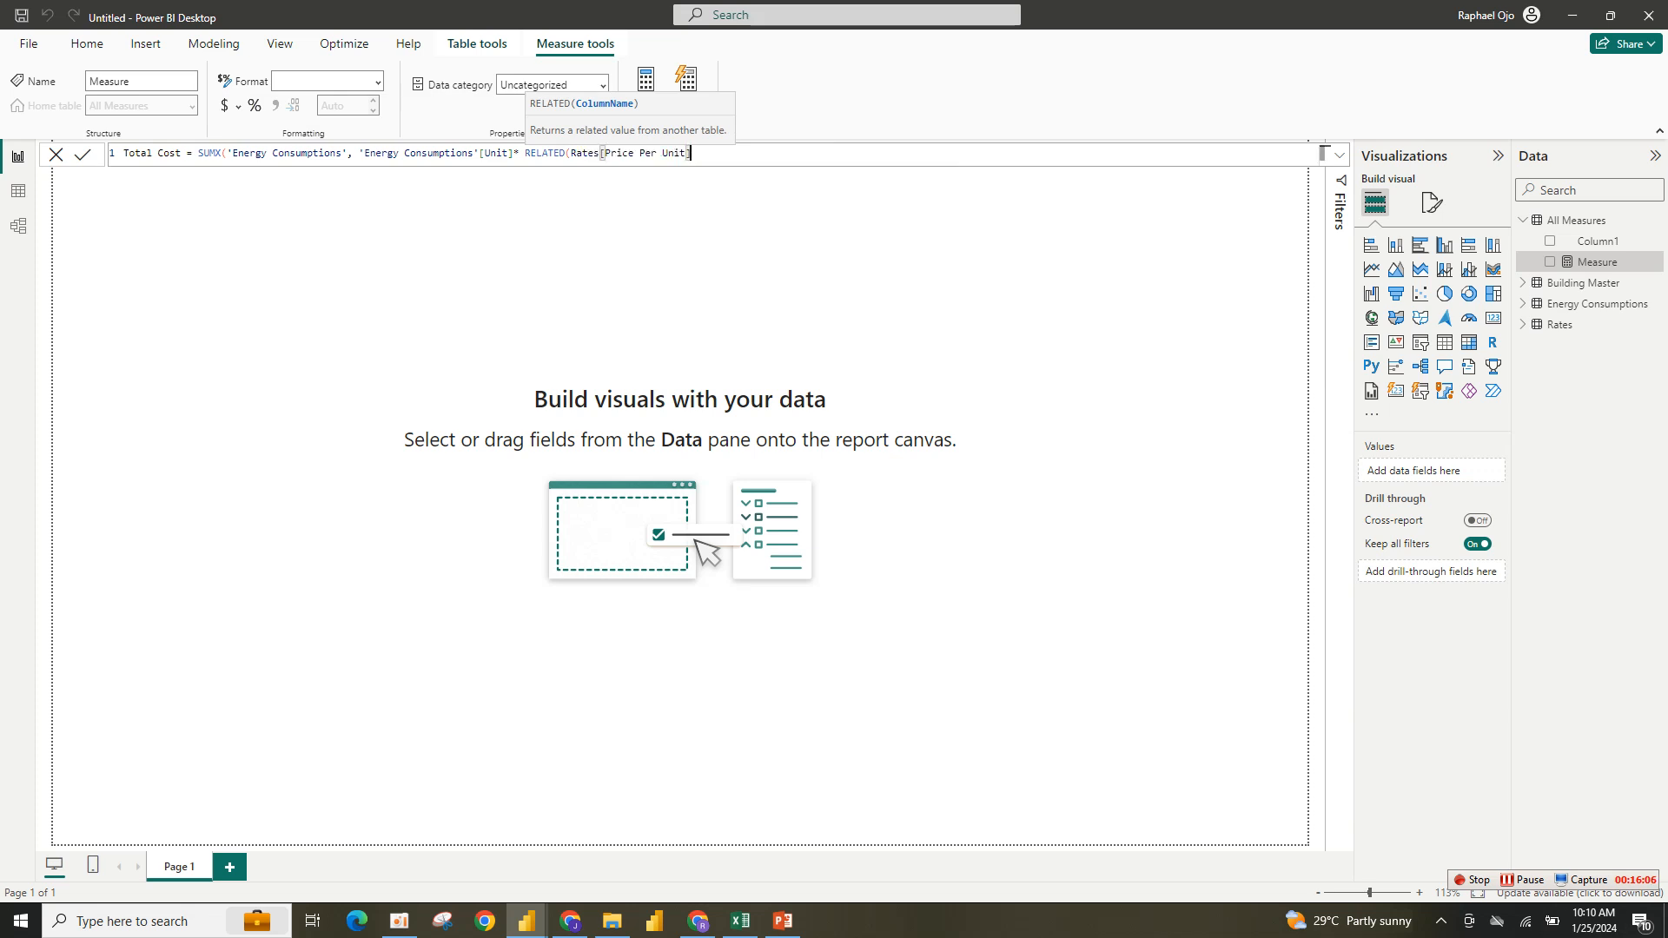
text())
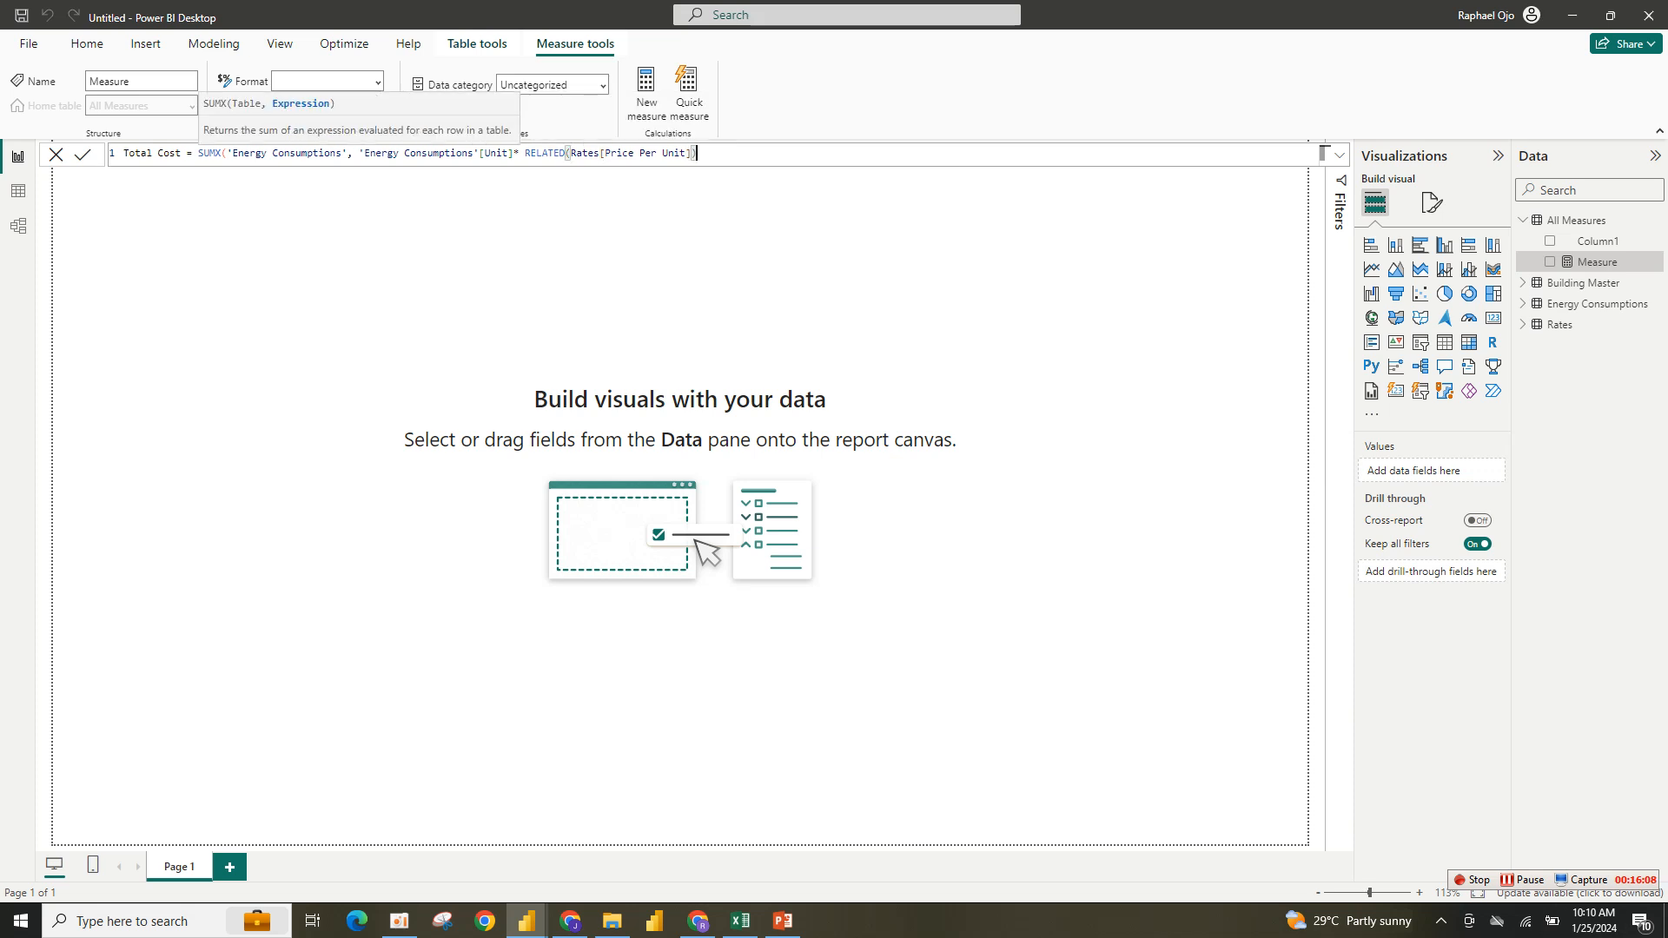
click(1323, 154)
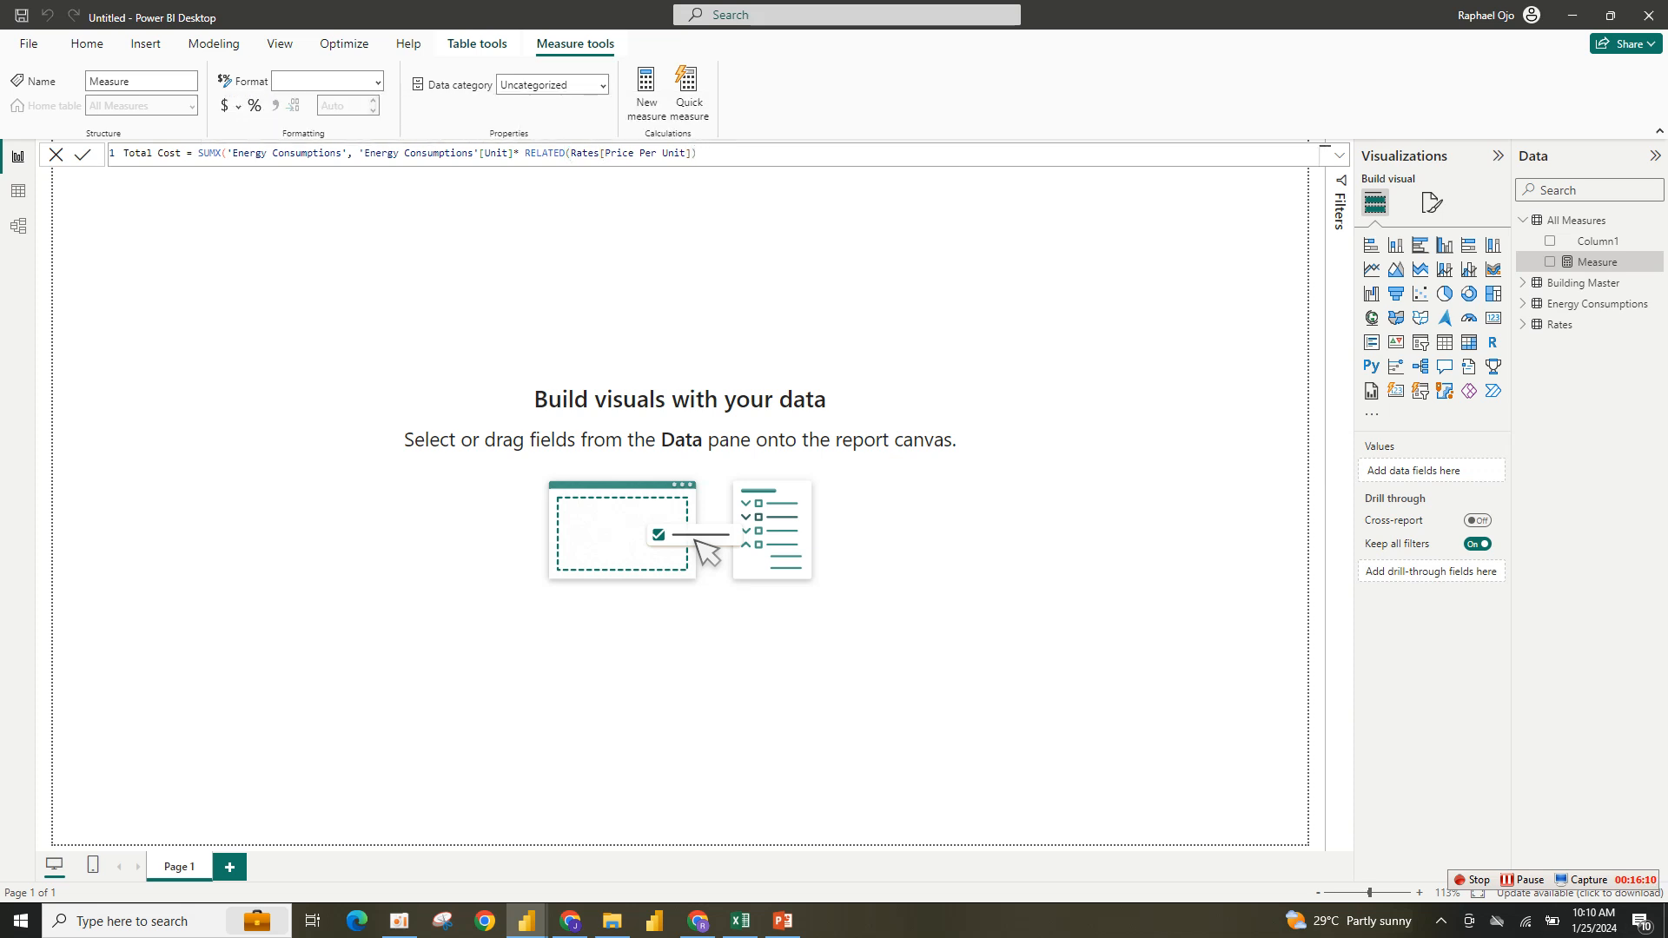
key(Return)
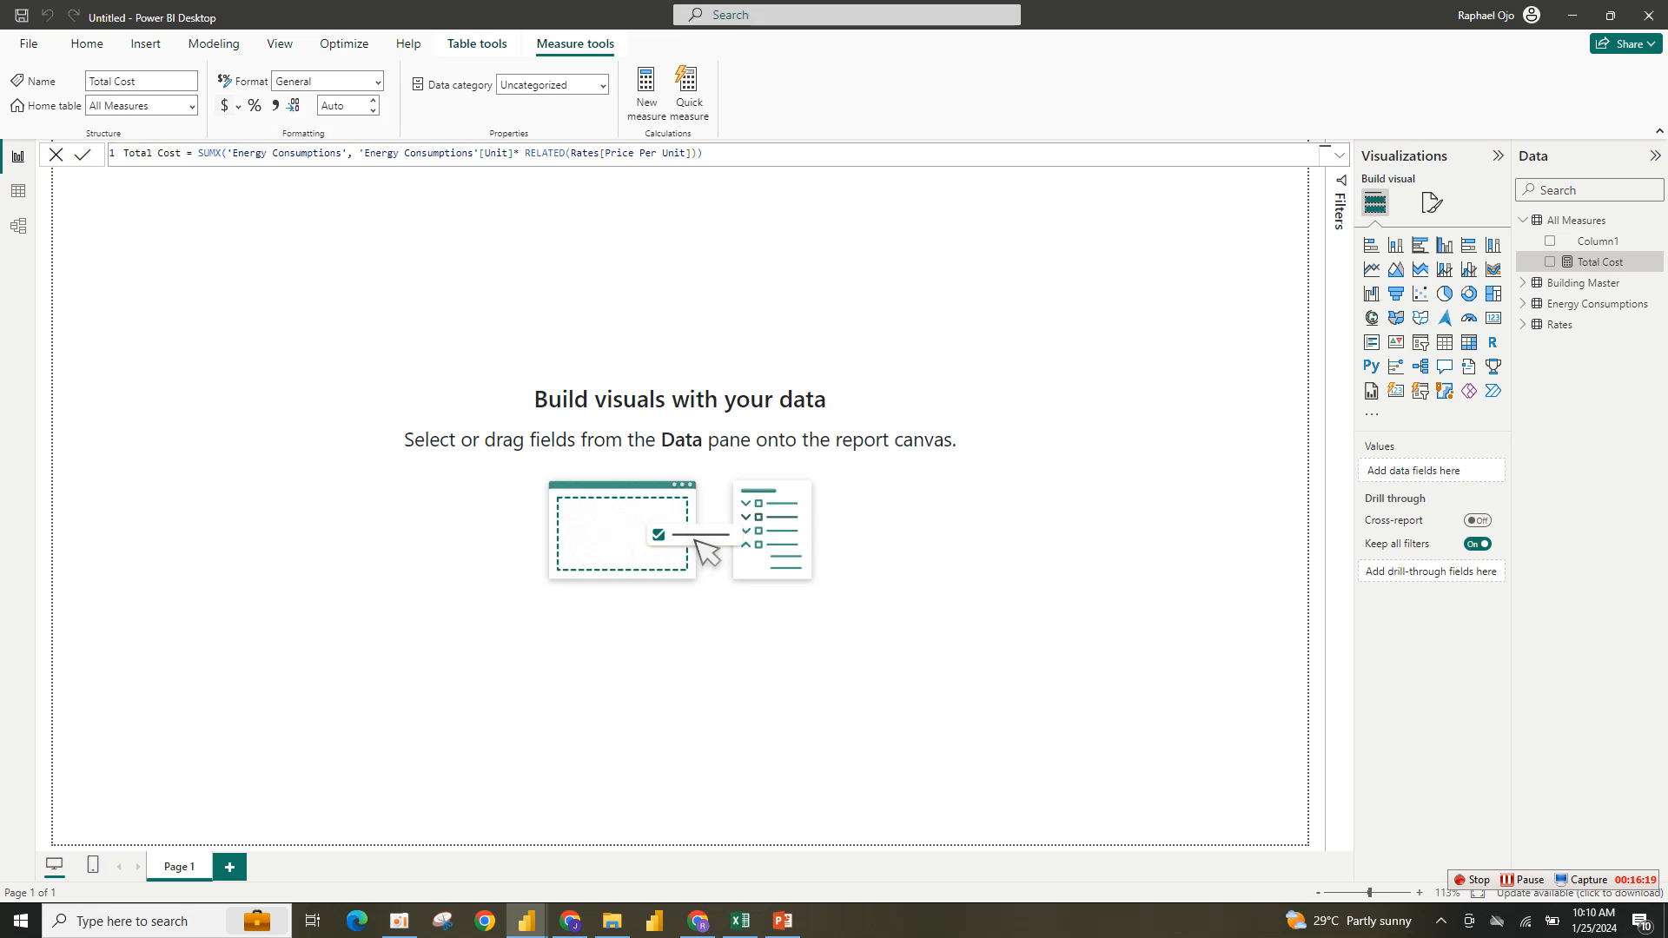
click(275, 105)
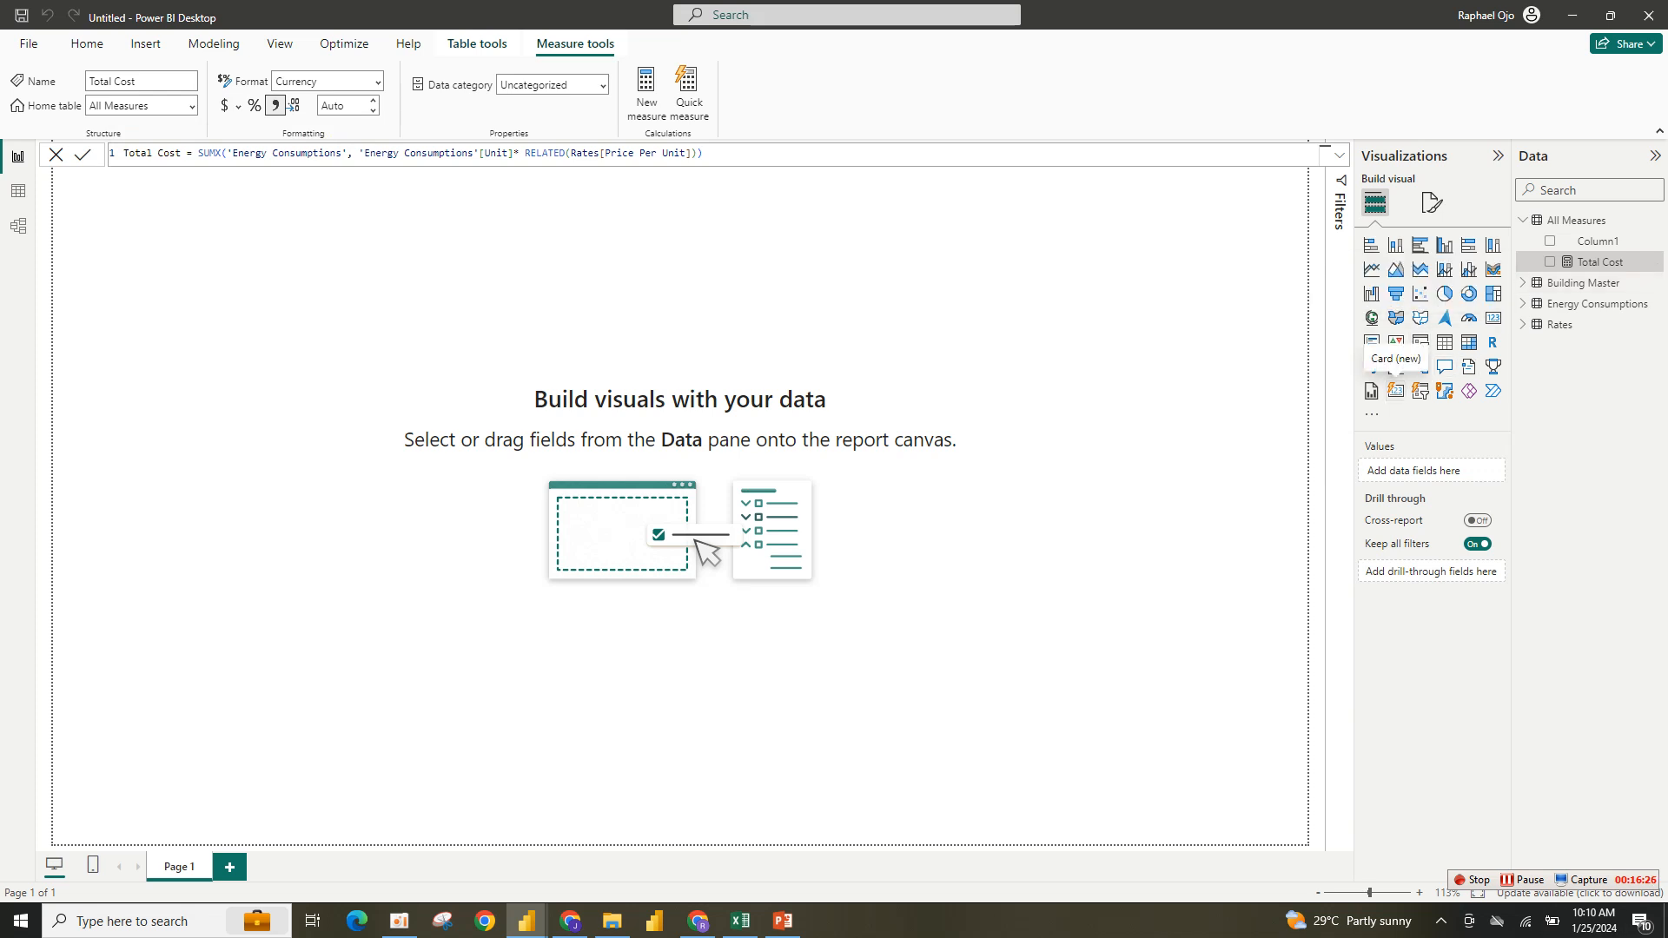
Add a new-style card visual showing Total Cost and place it near the upper middle of the report page.
click(1396, 390)
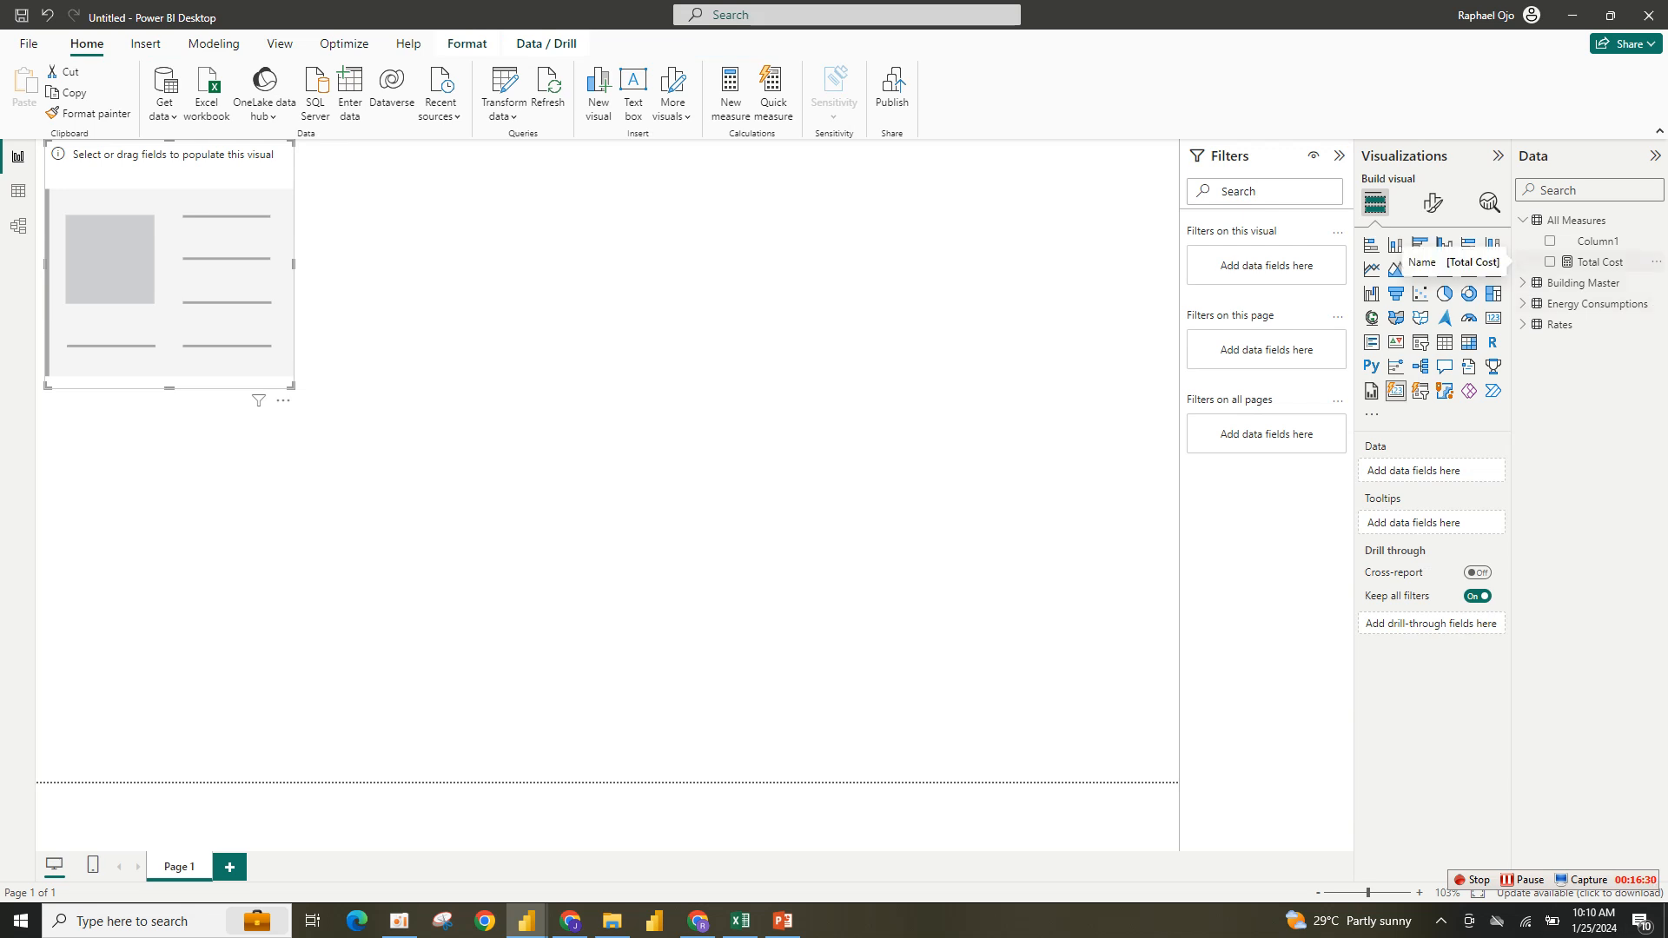
click(1549, 262)
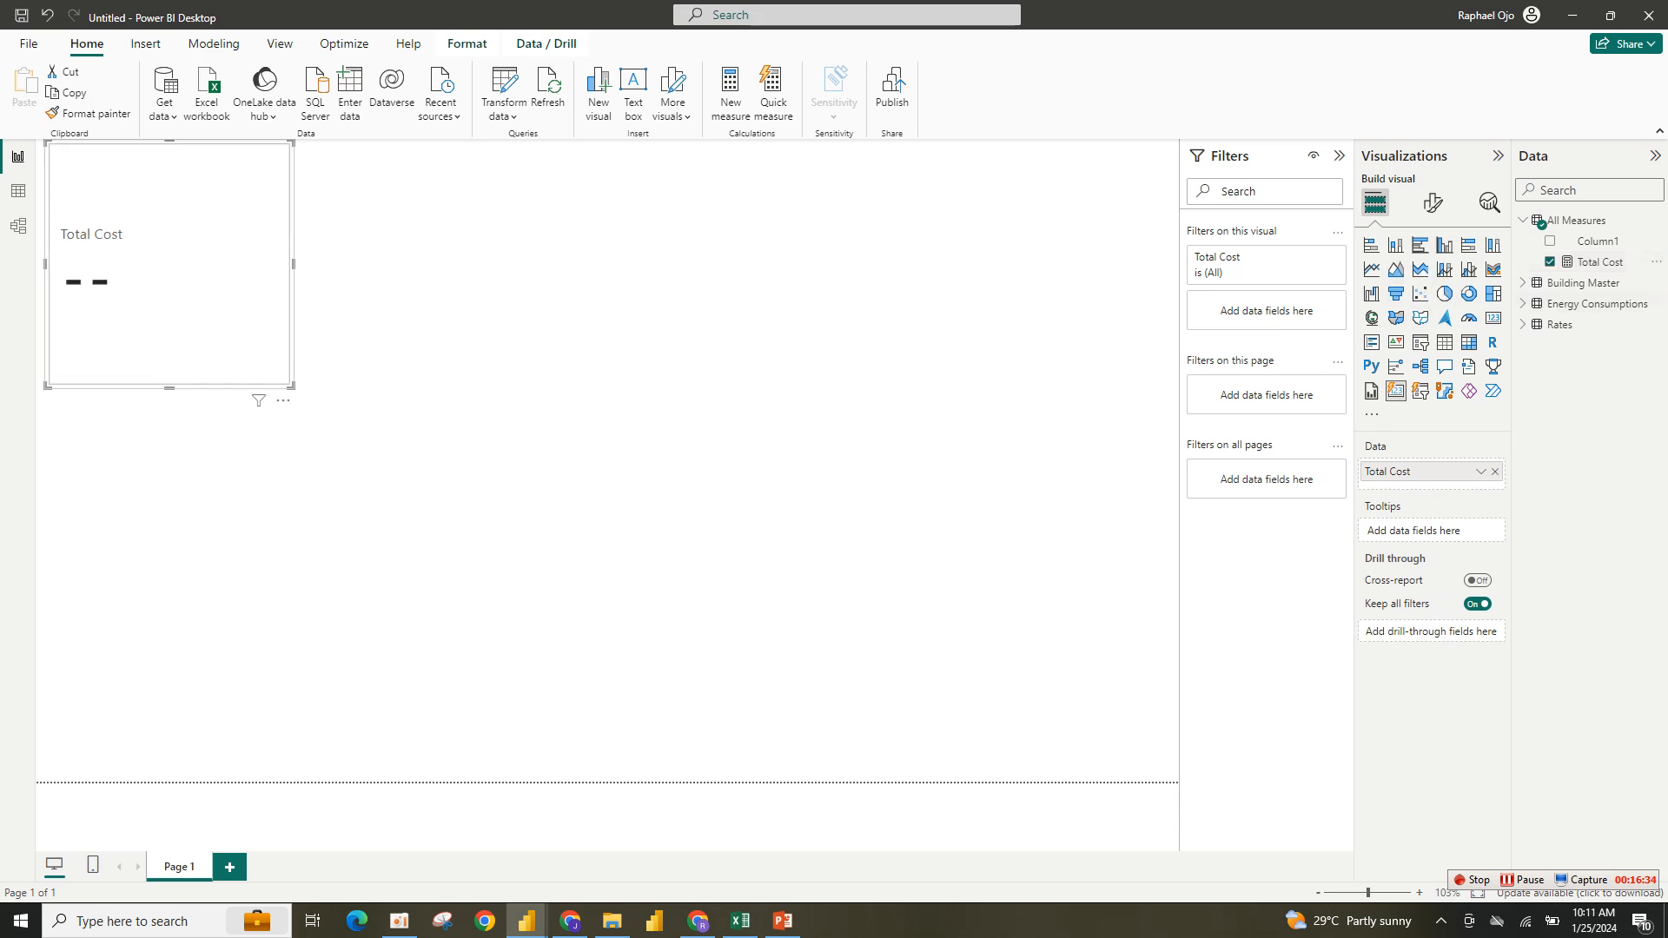
drag(292, 385, 437, 331)
drag(304, 247, 762, 493)
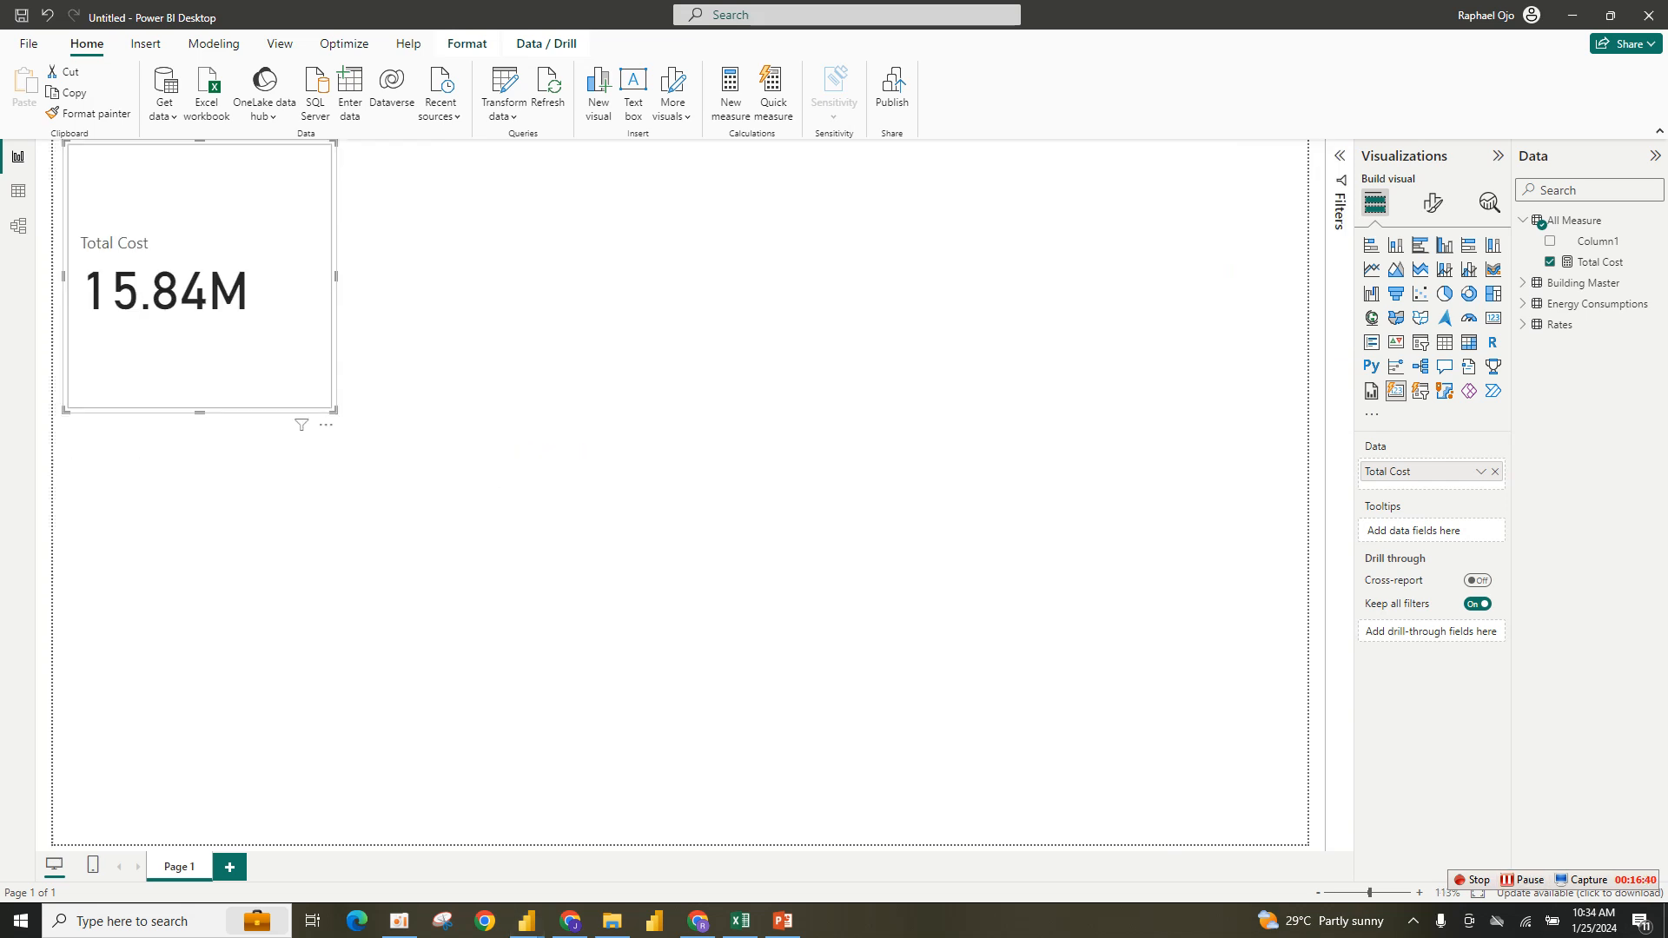
drag(200, 276, 721, 433)
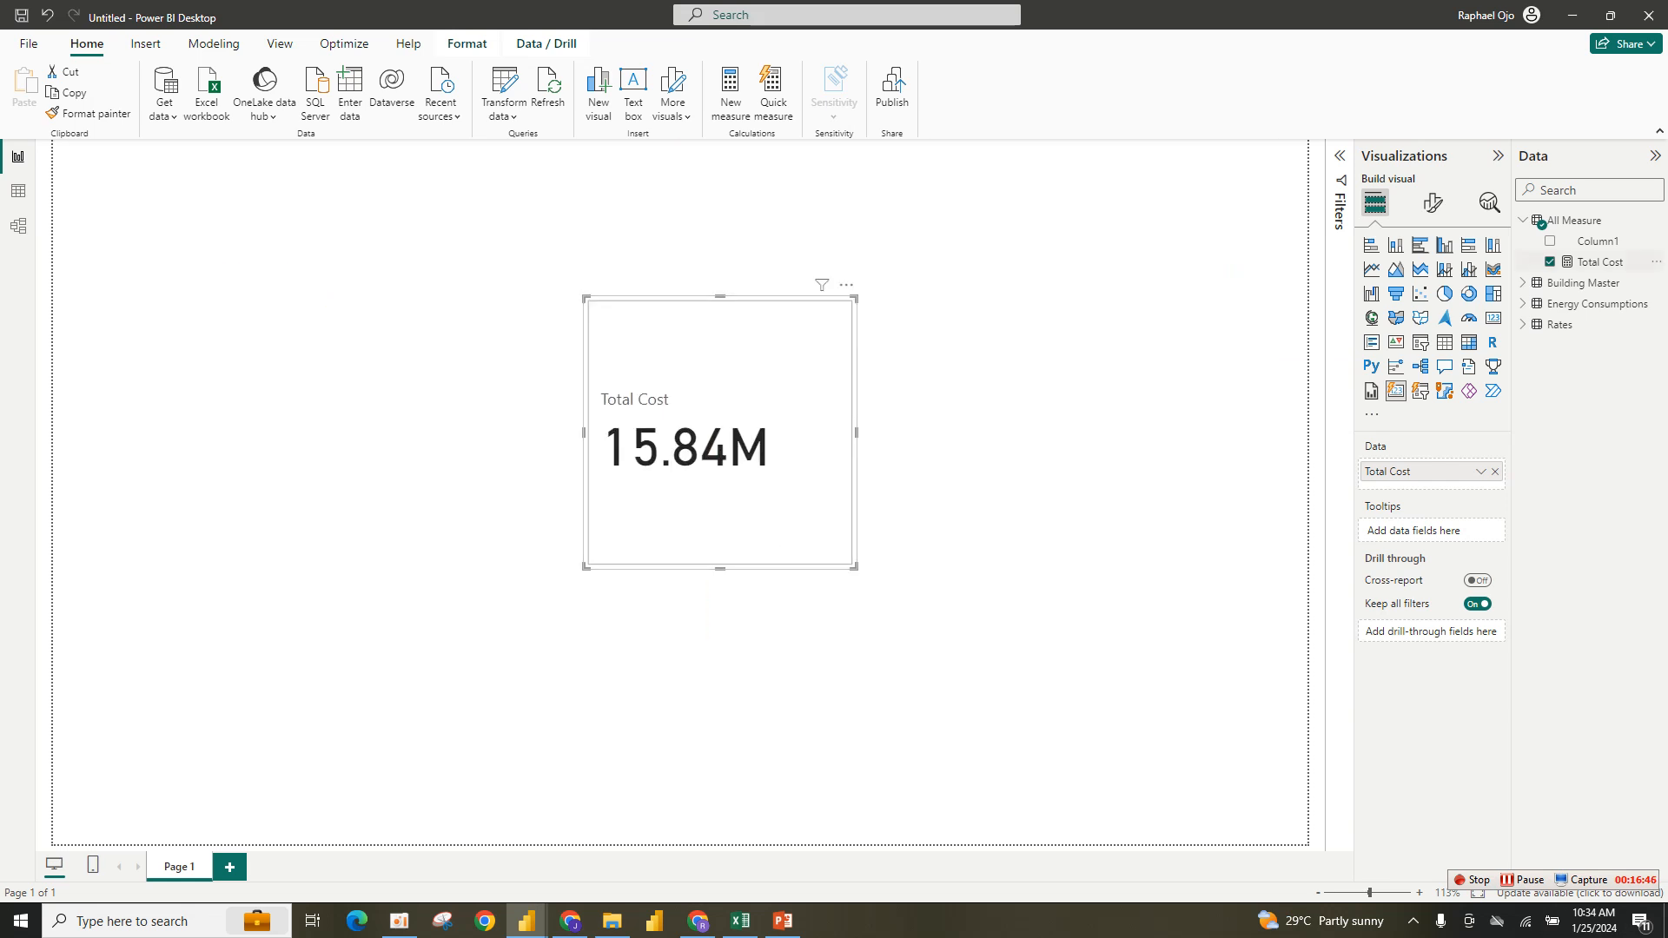
Format the Total Cost measure as dollar currency and remove it from the card.
double_click(1600, 262)
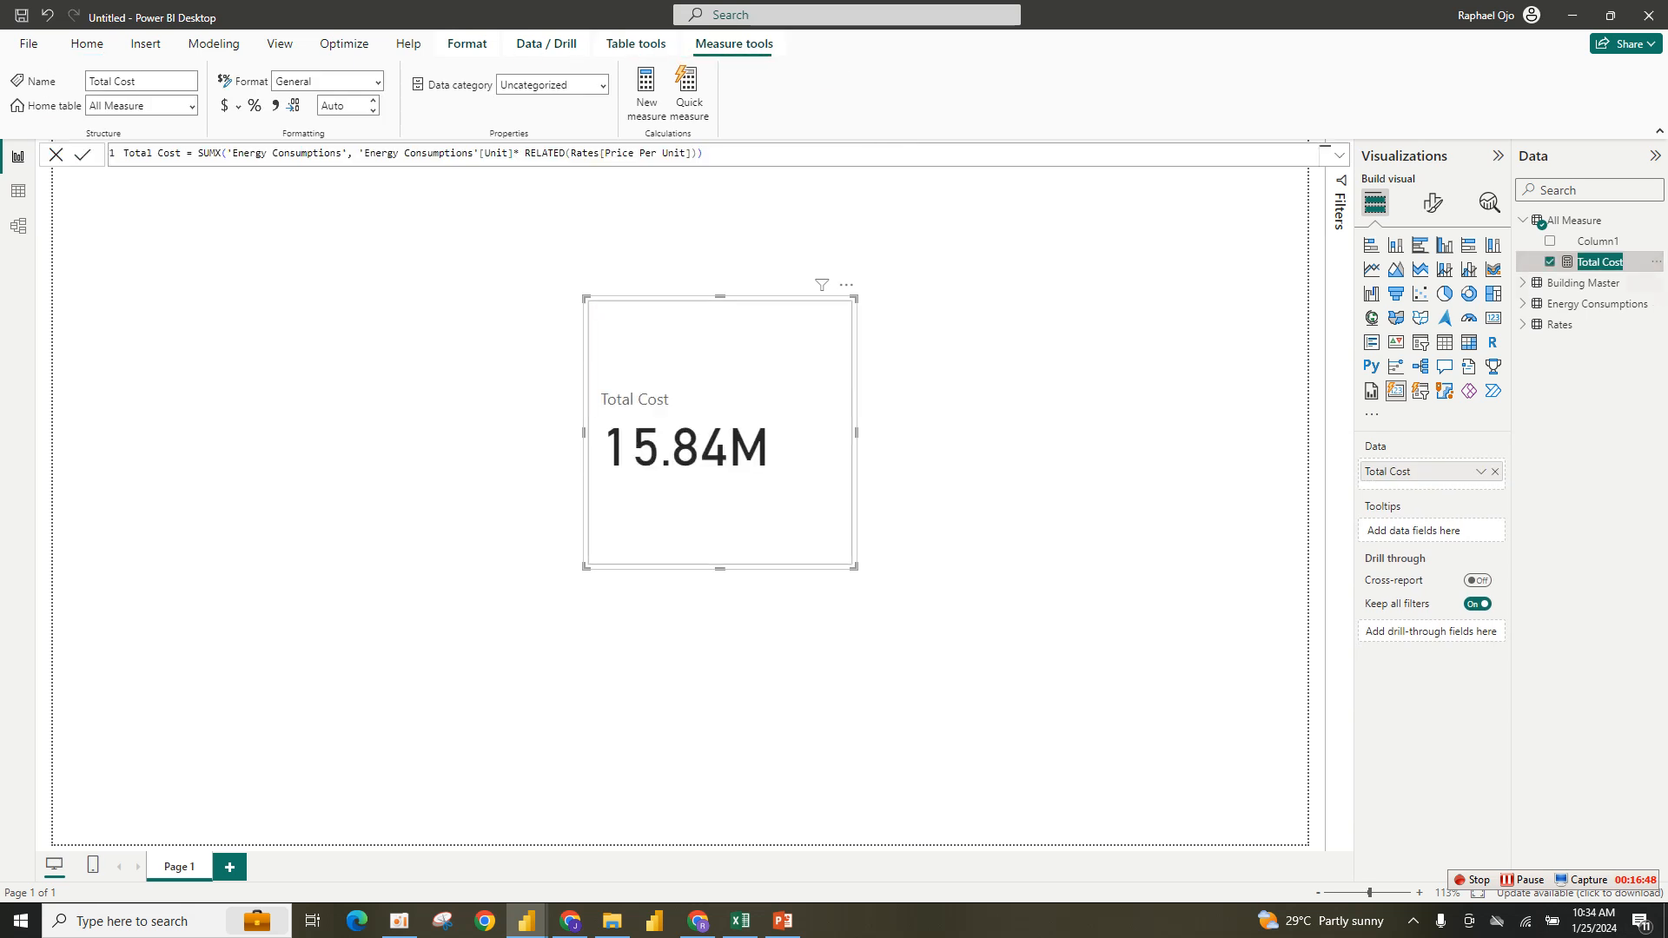
click(225, 106)
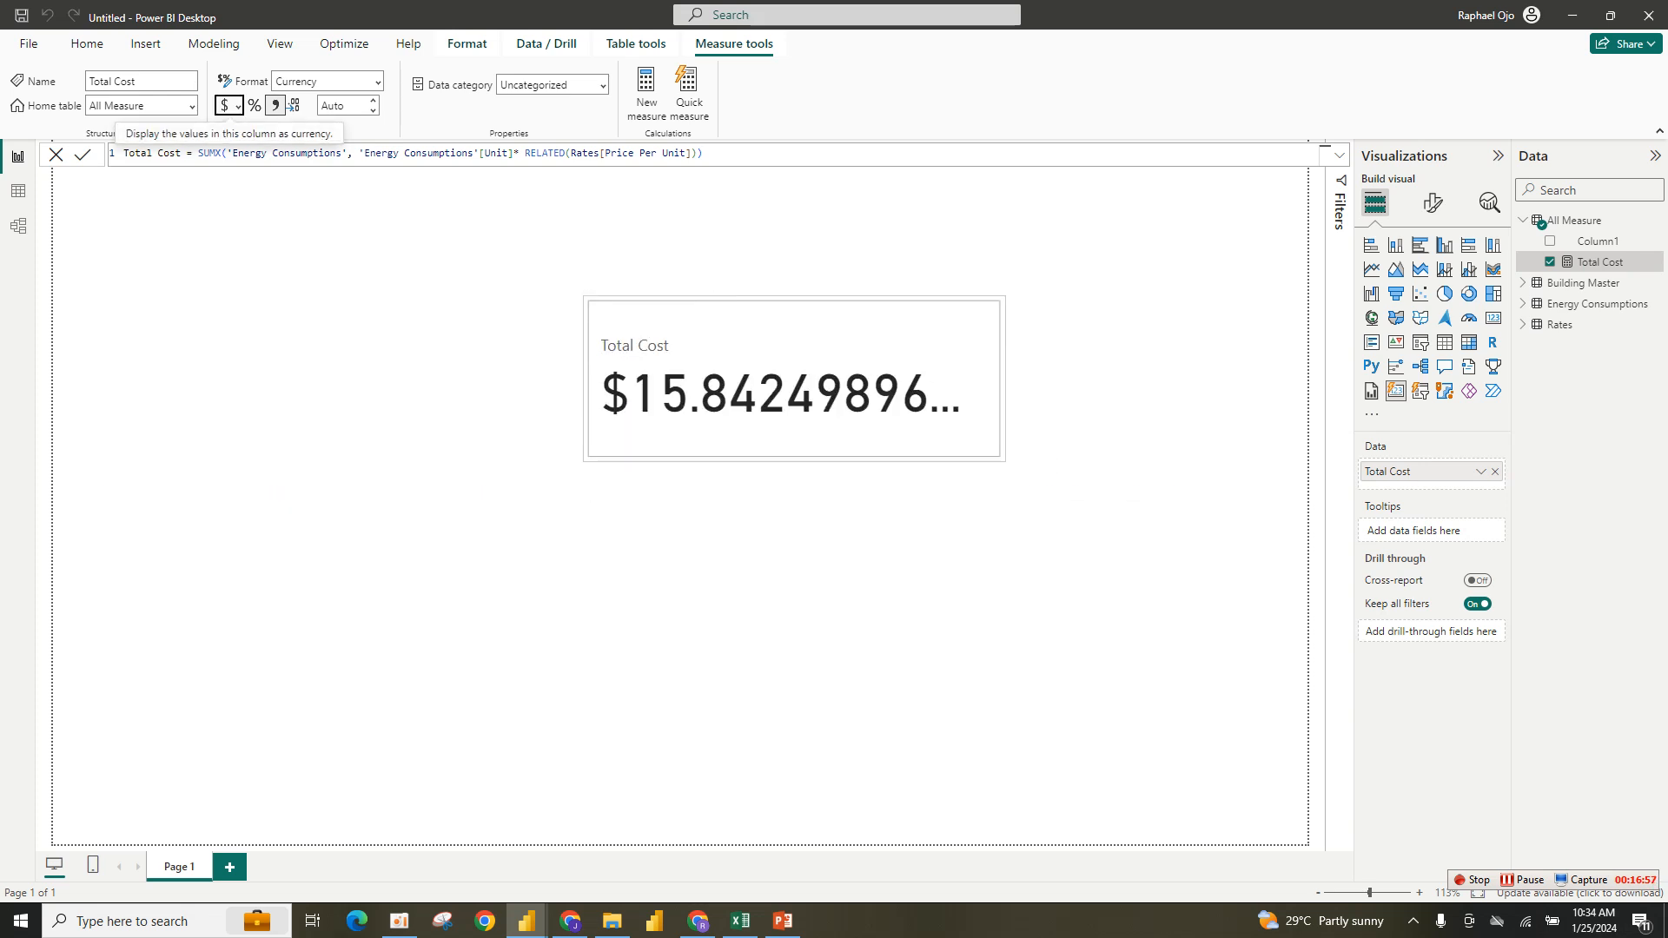
click(1549, 261)
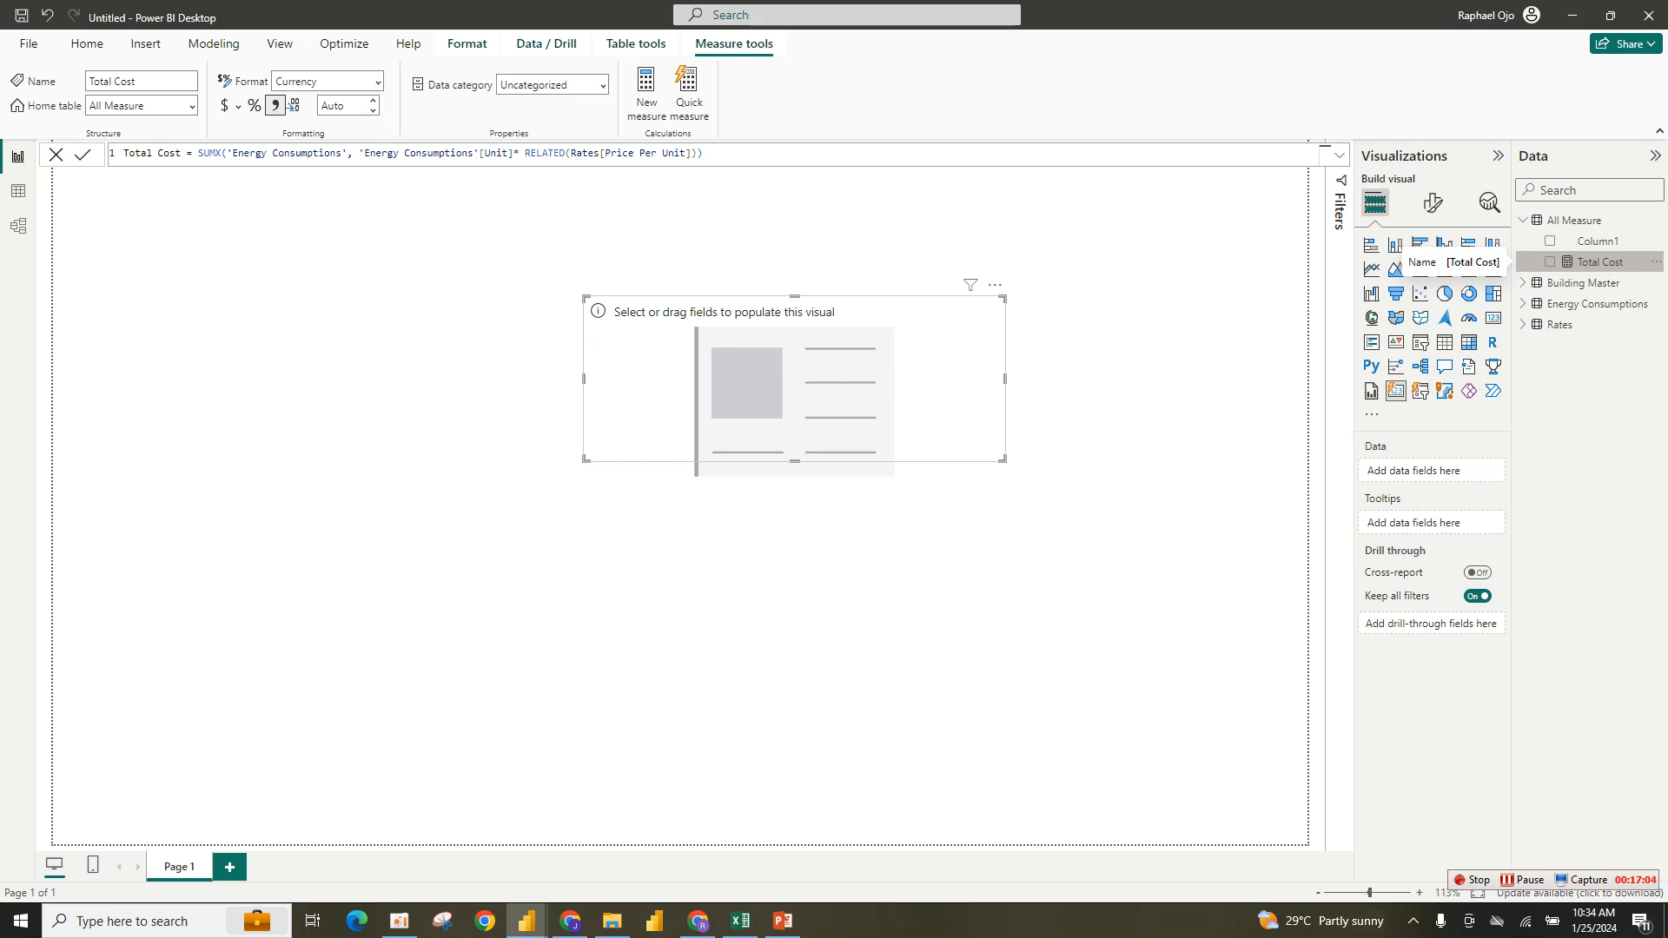
Add another new measure to the All Measure table.
right_click(1562, 261)
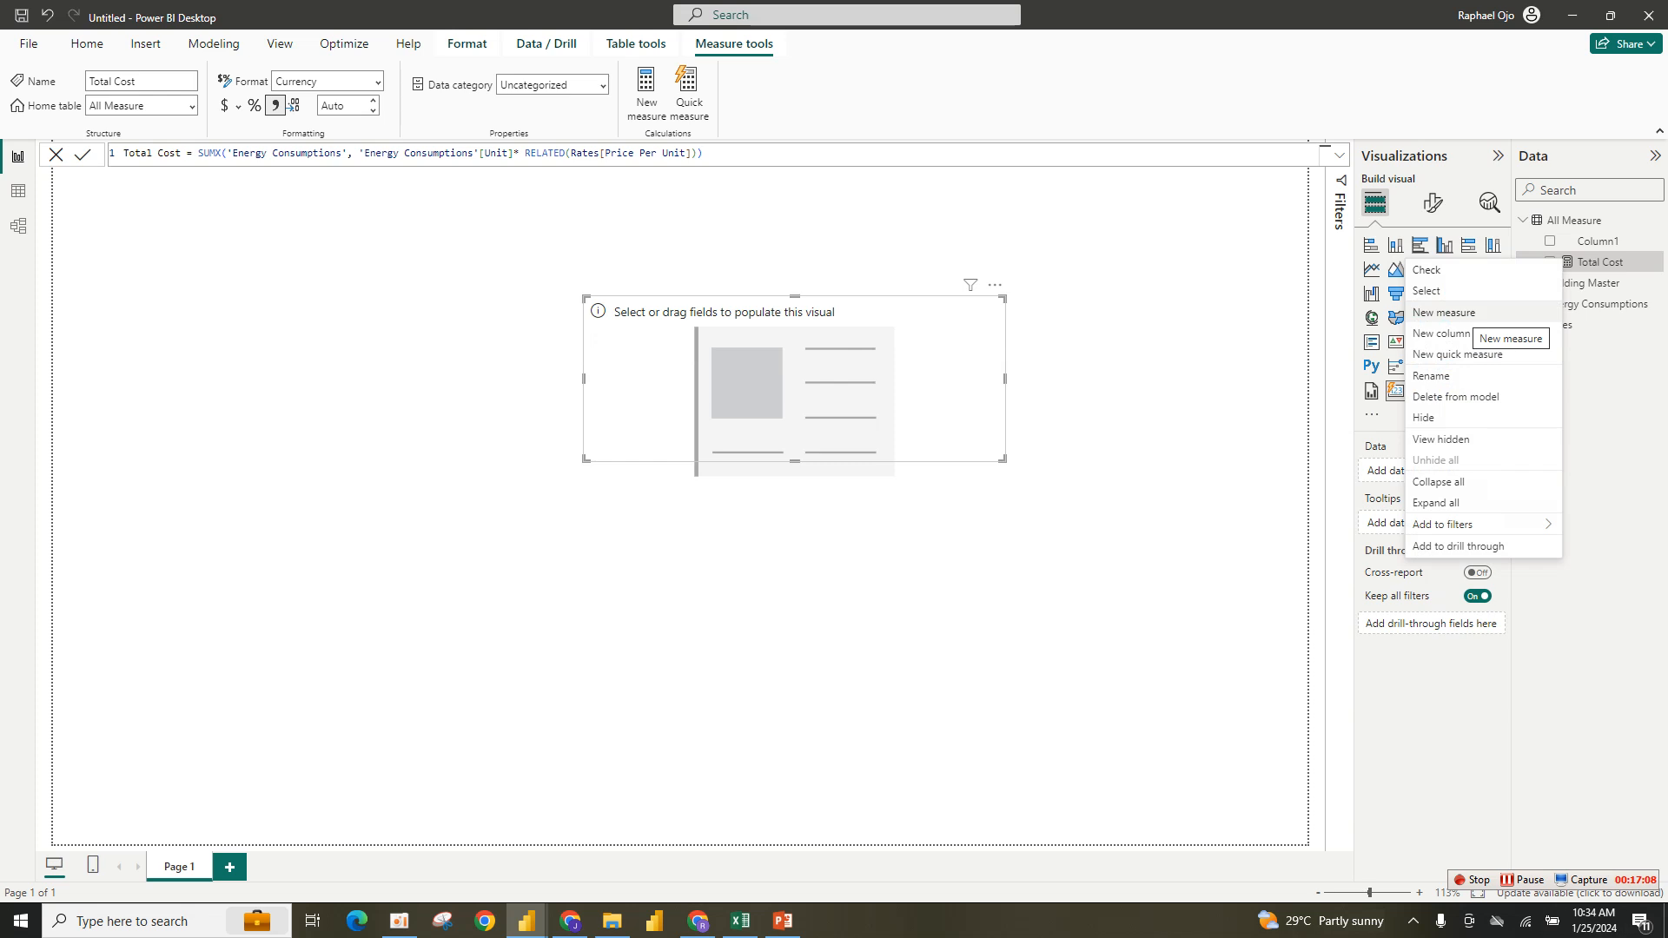
click(1468, 315)
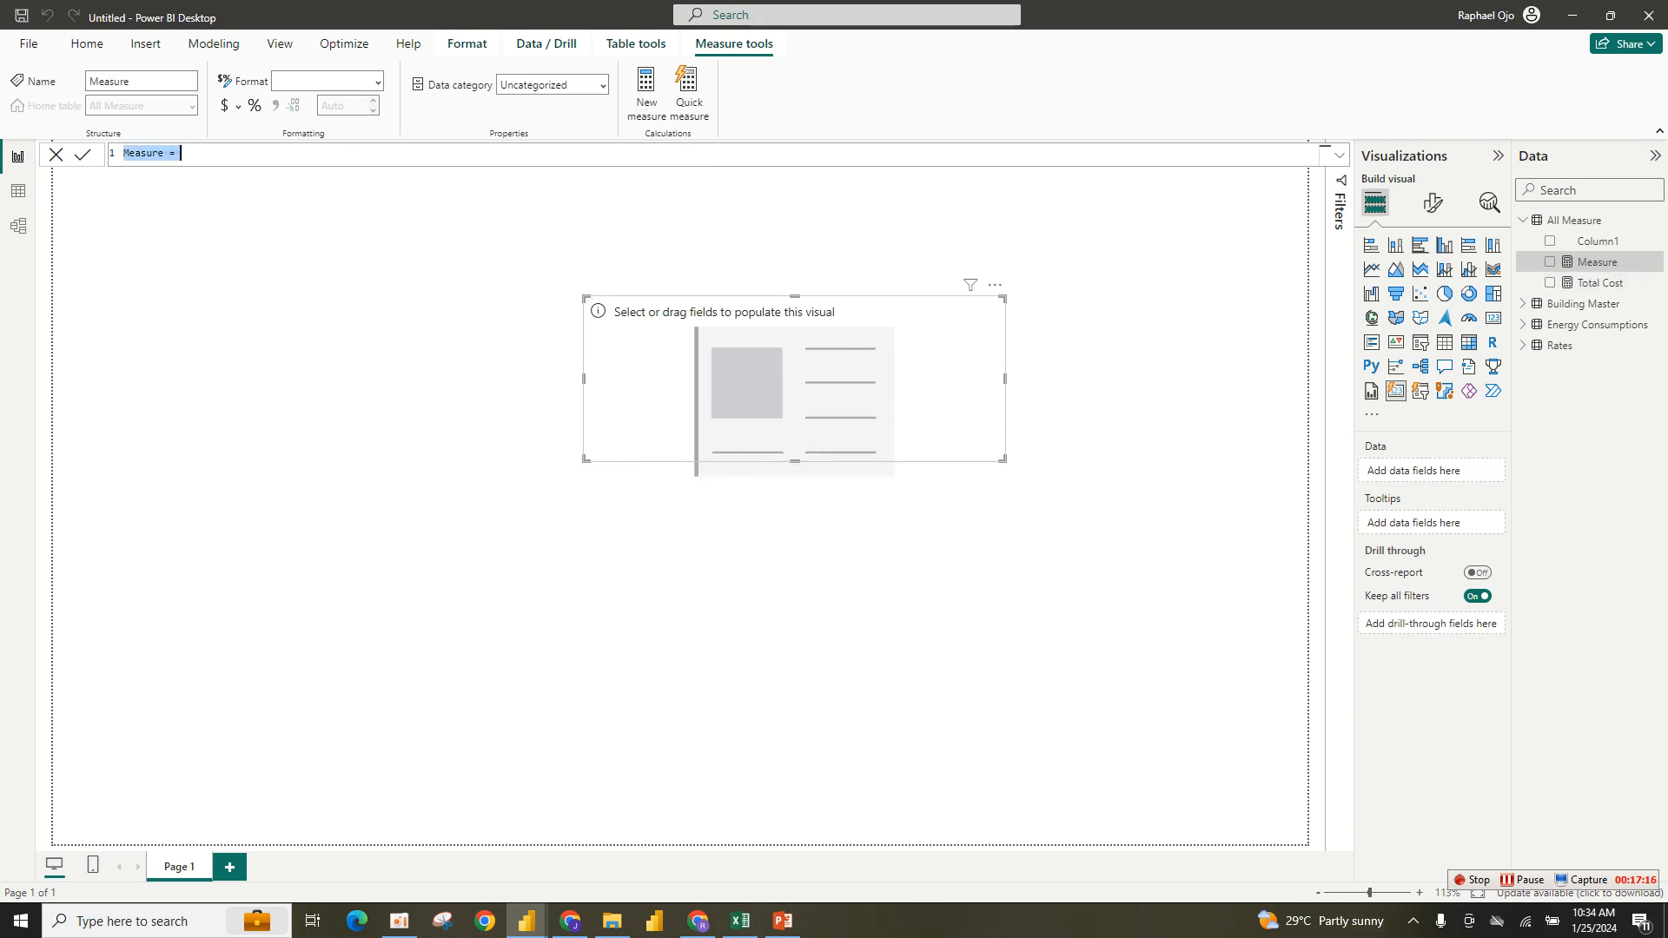
click(180, 154)
text(Tot)
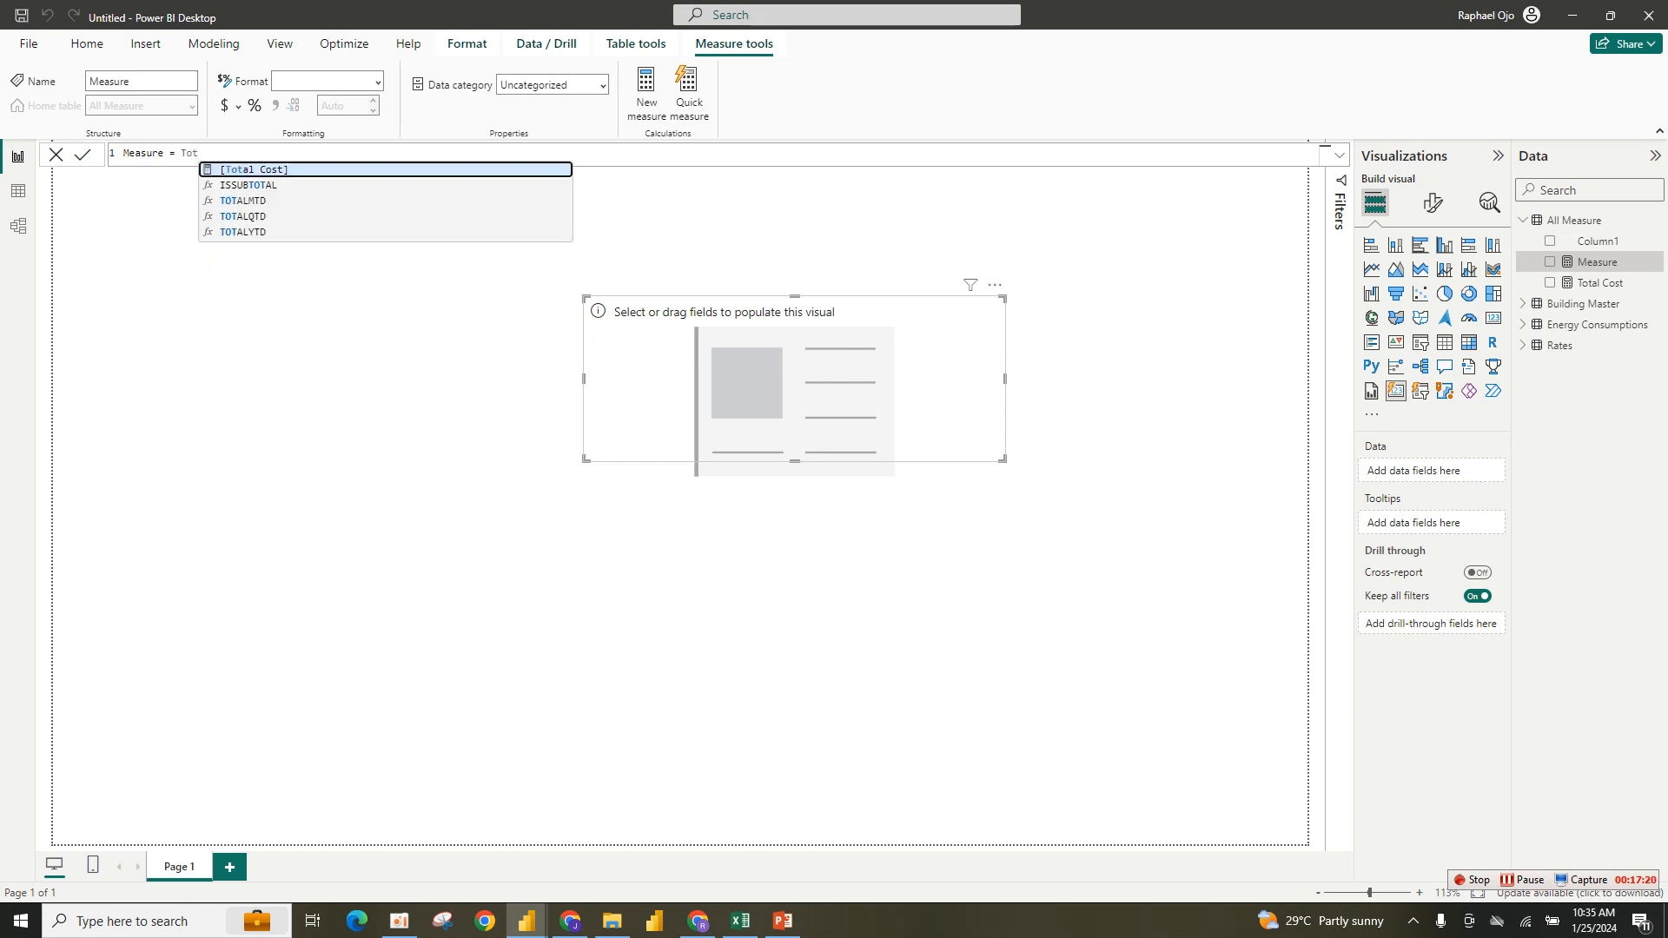
text(al Cons)
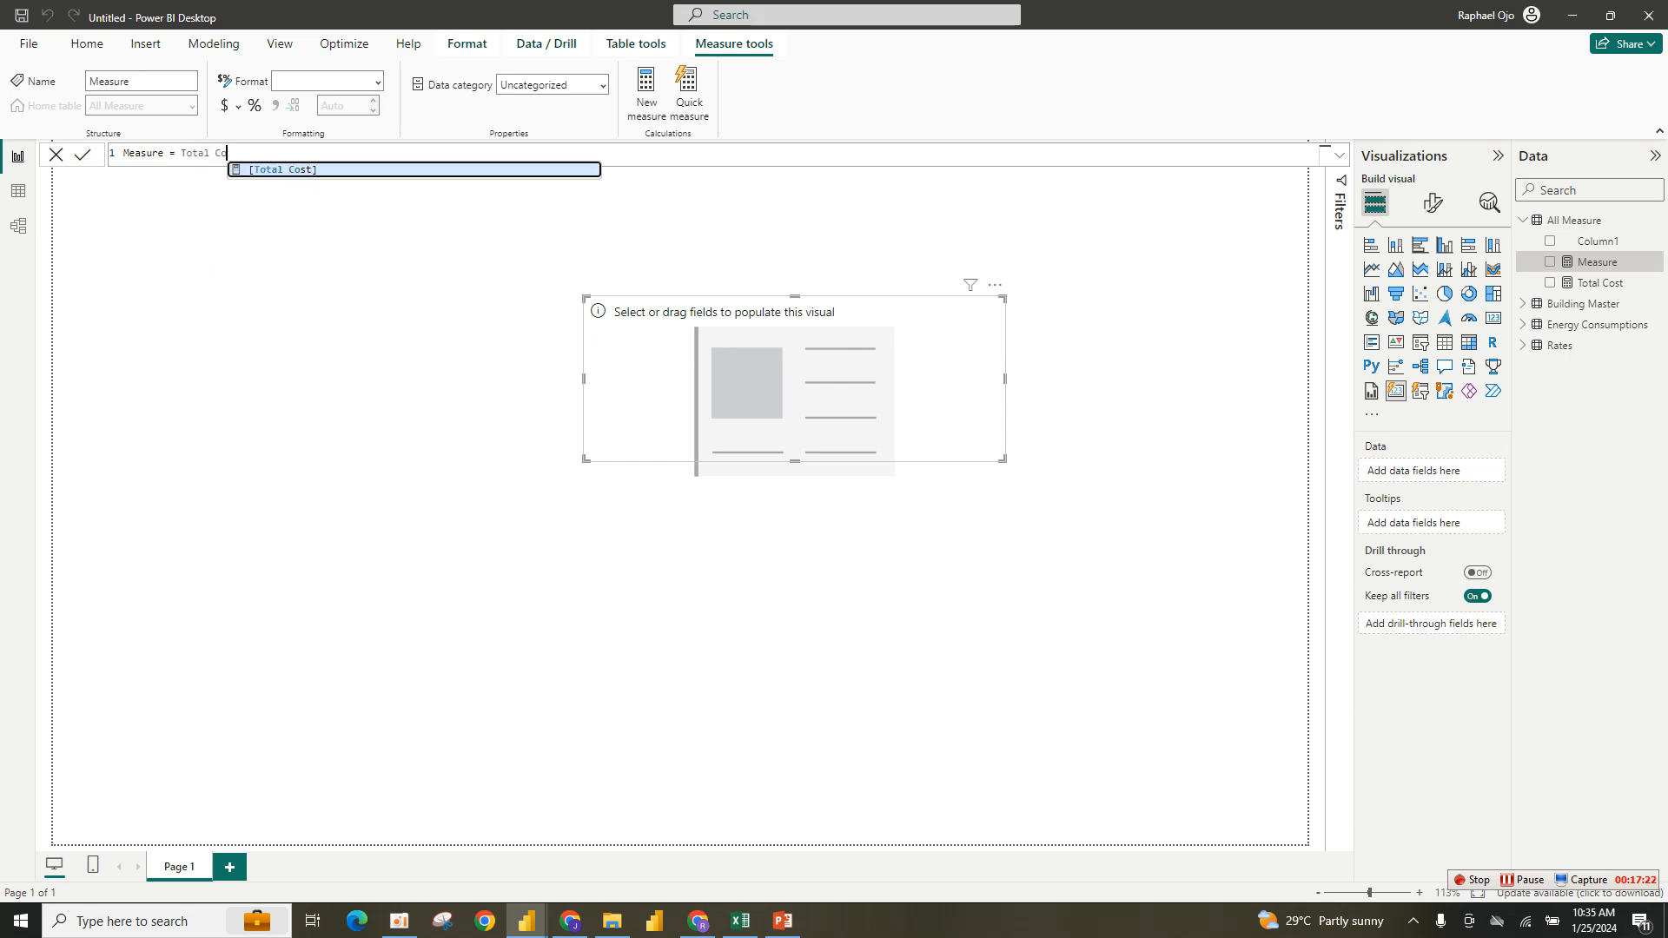
key(BackSpace)
text(c)
key(BackSpace)
key(BackSpace)
key(BackSpace)
key(BackSpace)
key(BackSpace)
key(BackSpace)
key(BackSpace)
key(BackSpace)
key(BackSpace)
key(BackSpace)
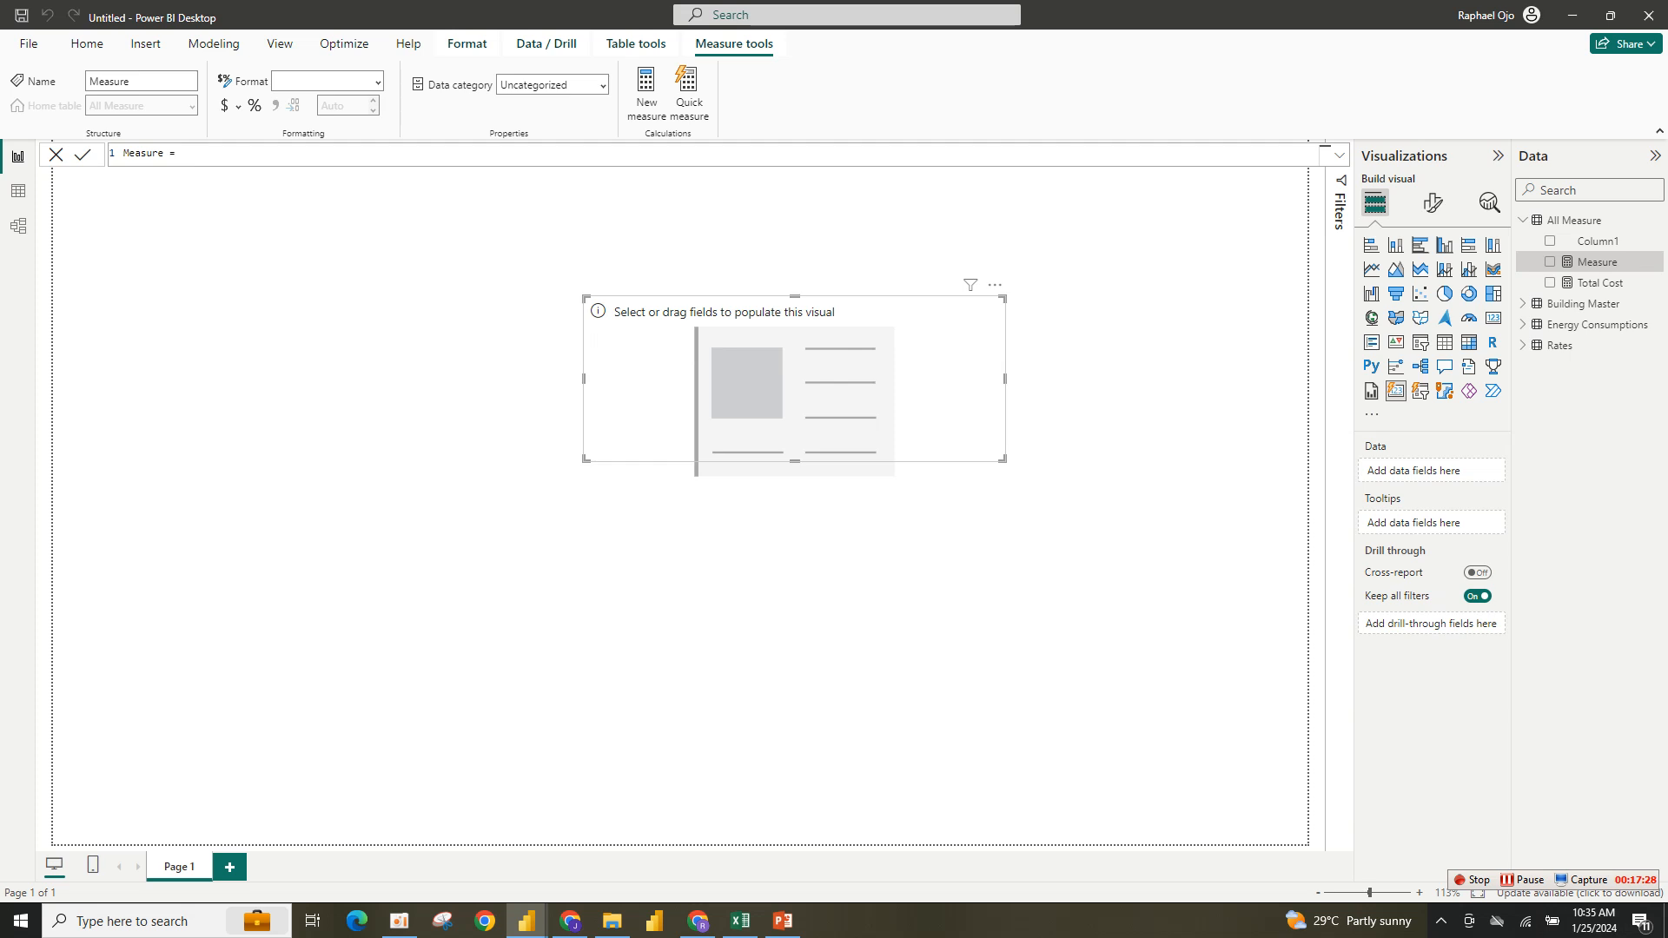
Enter Unit Consumed = SUM('Energy Consumptions'[Unit]) as the new measure's formula.
text(Unit Consumed)
text(= sum)
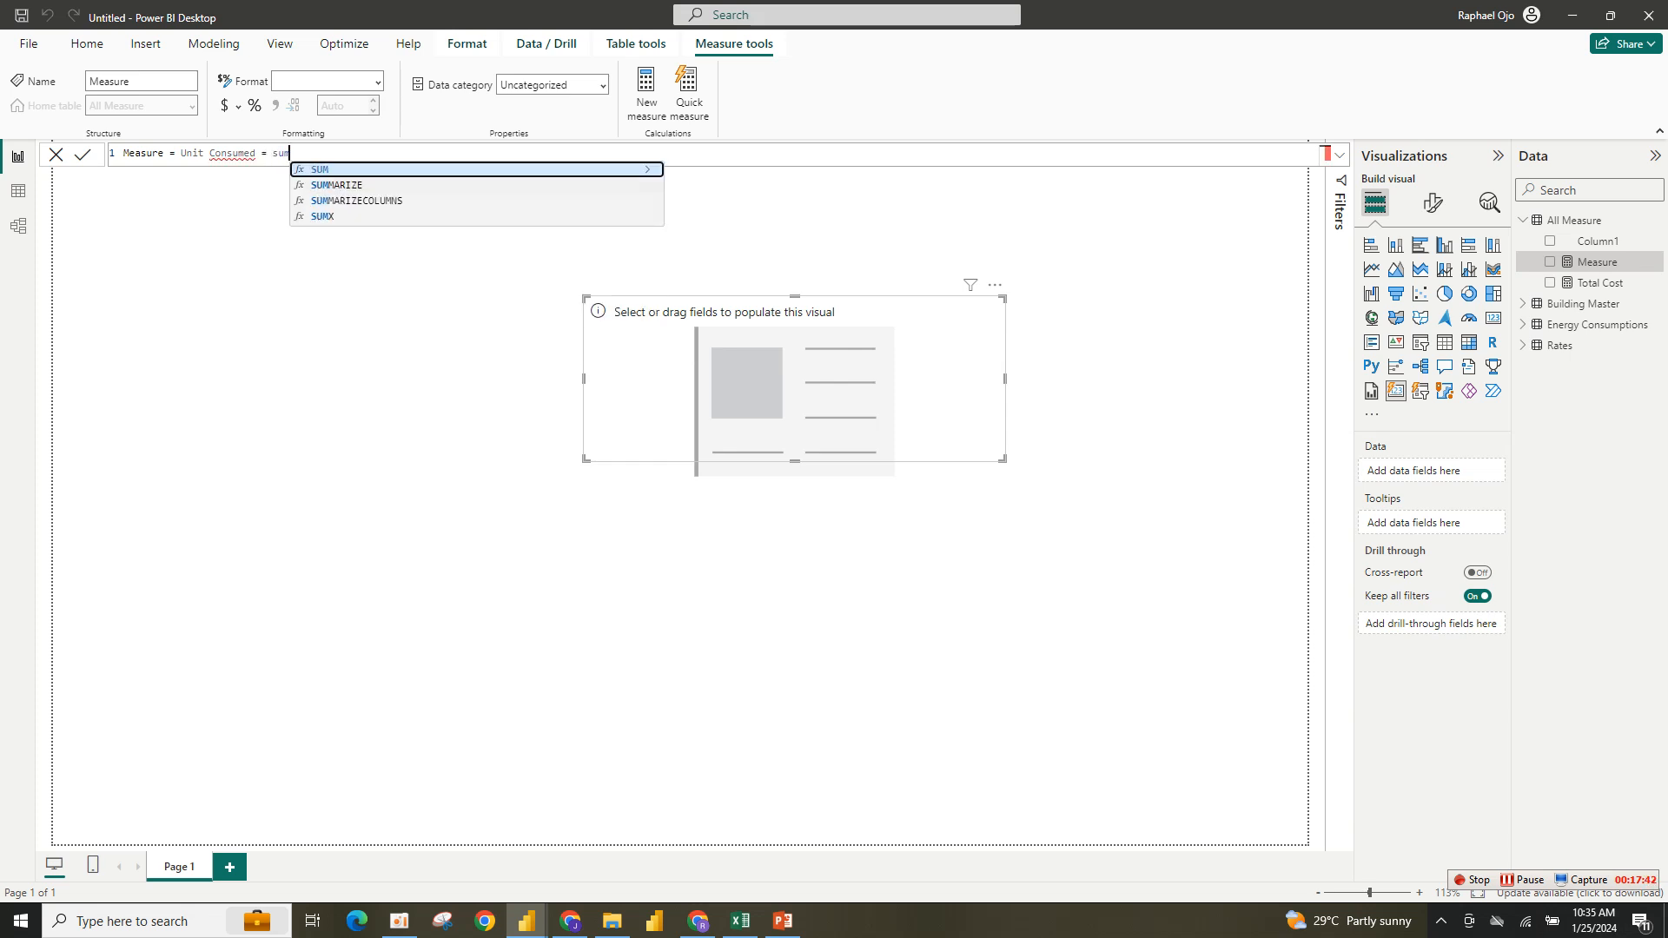
text(()
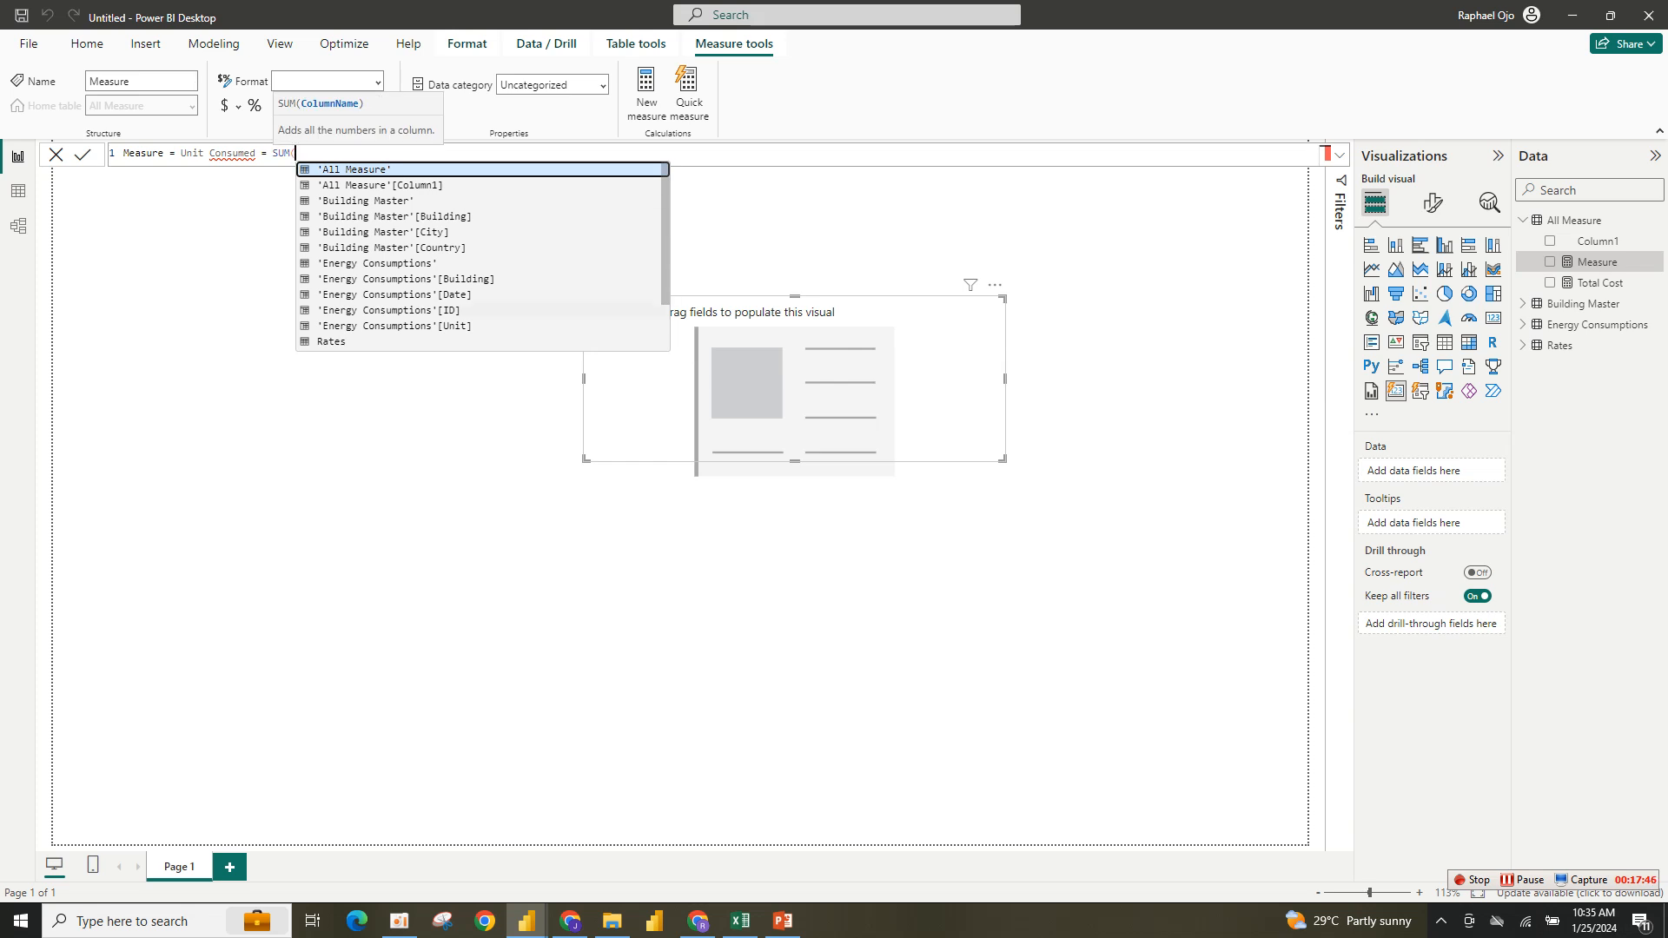
click(394, 326)
text())
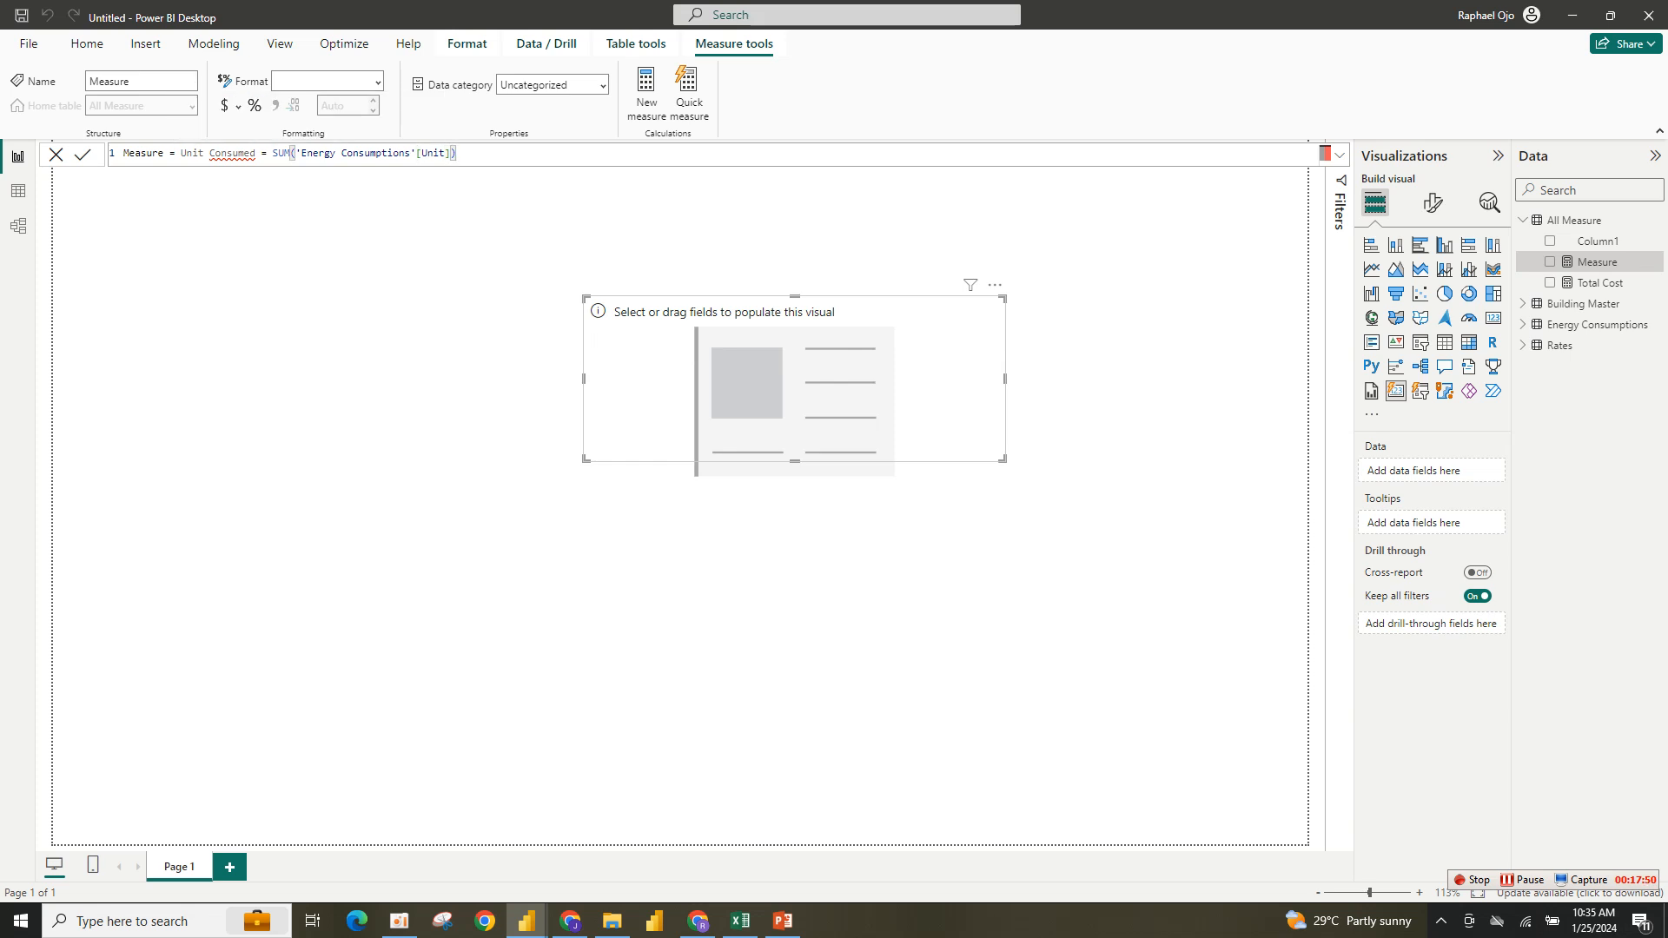
click(242, 154)
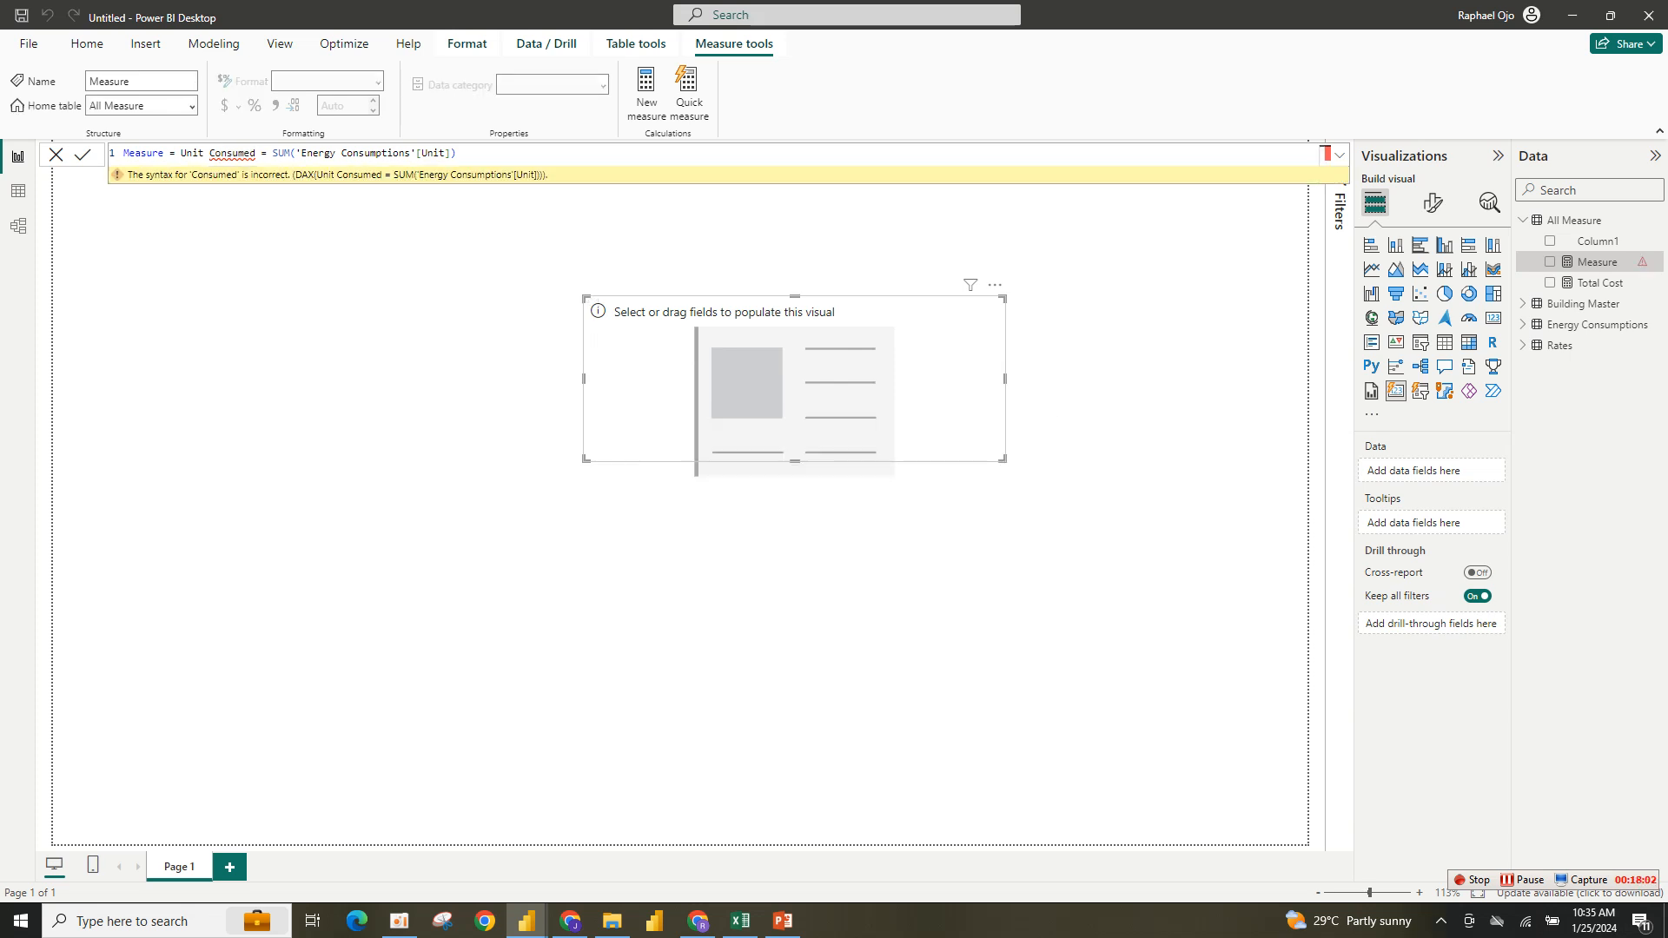
Remove the leading default "Measure =" from the Unit Consumed formula and commit the measure.
click(227, 154)
click(174, 153)
key(BackSpace)
key(BackSpace)
key(BackSpace)
key(BackSpace)
key(BackSpace)
key(BackSpace)
key(BackSpace)
key(BackSpace)
key(BackSpace)
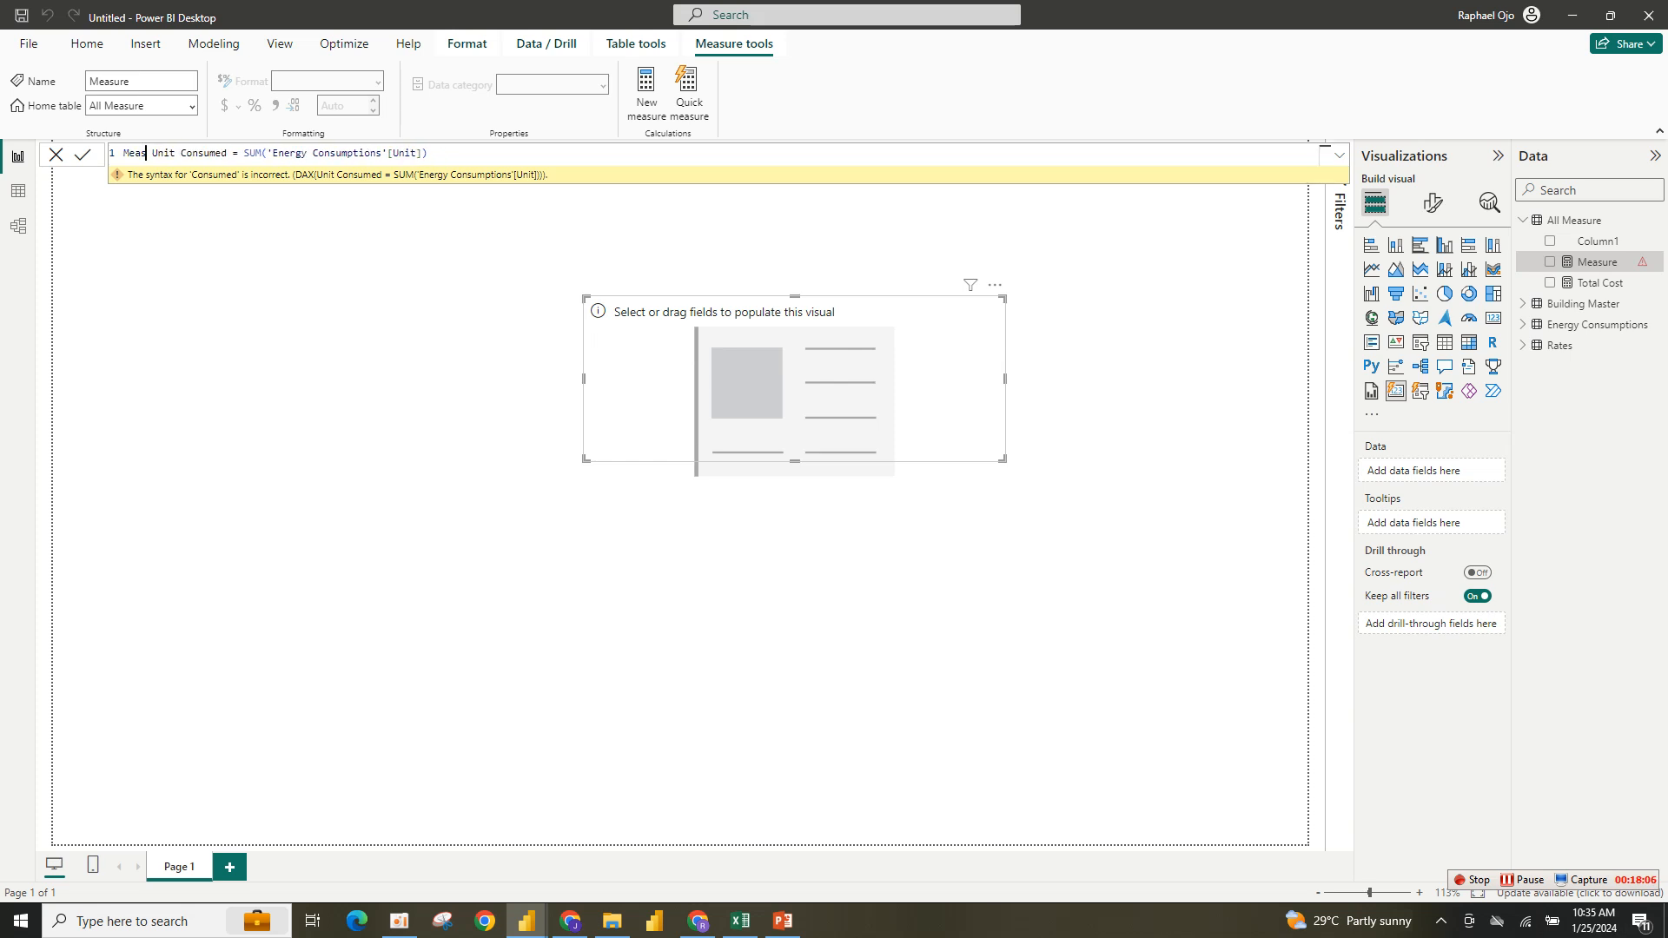
click(407, 153)
key(Return)
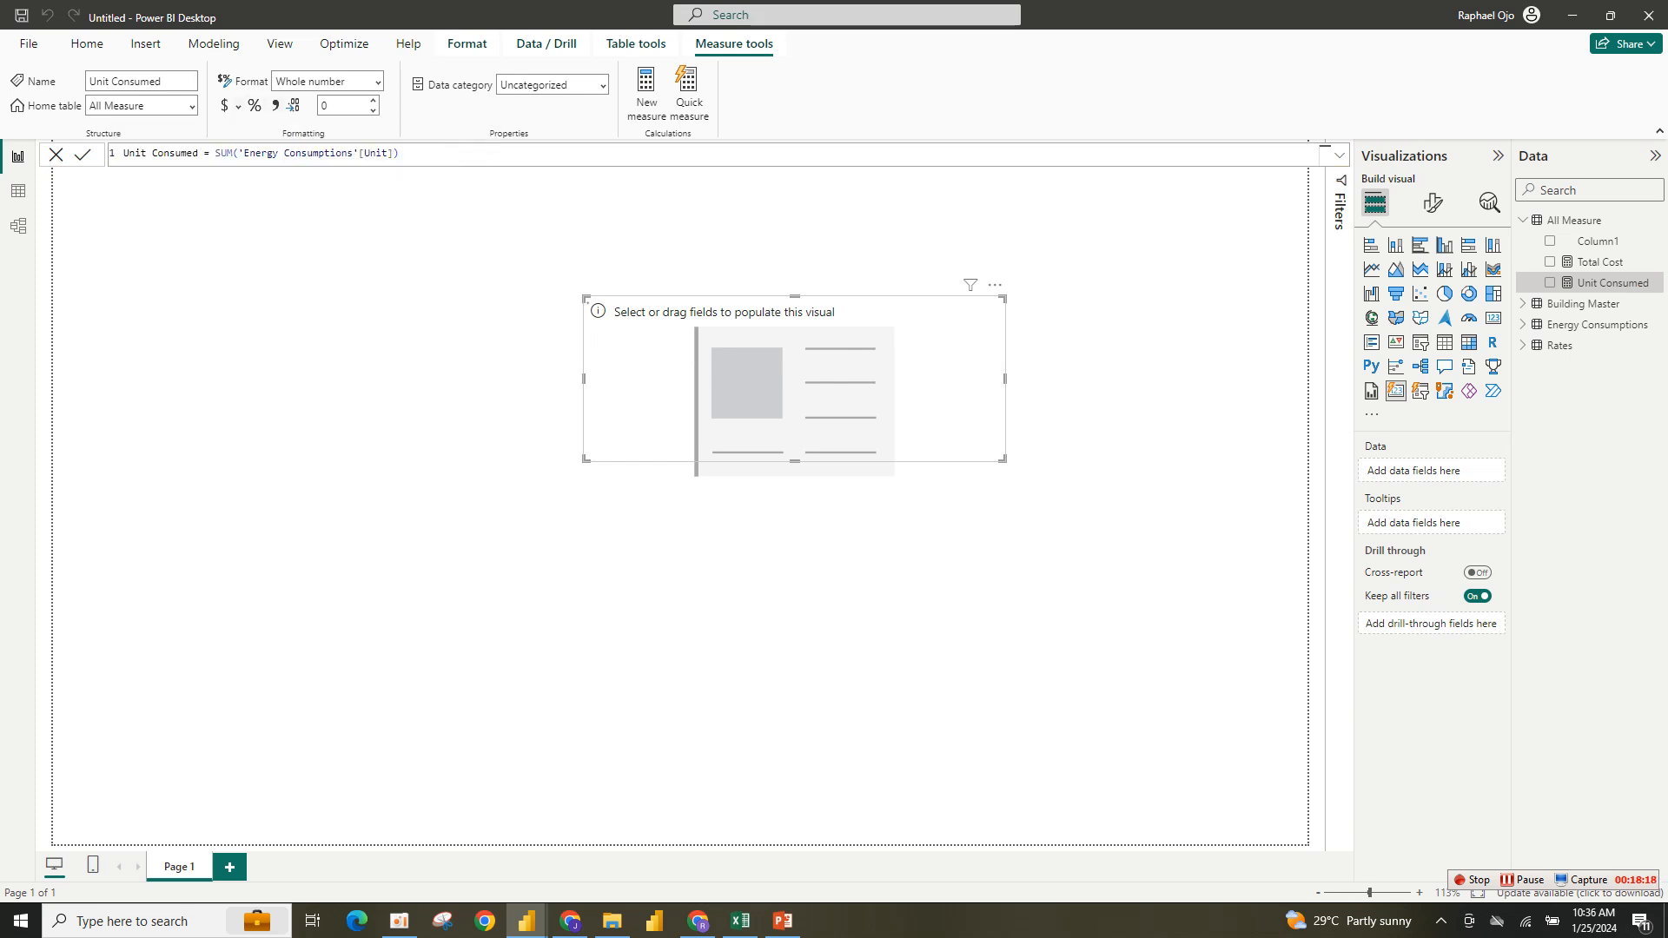
Apply a thousands separator to Unit Consumed, preview the measure in the card, and clear it from the card.
click(275, 105)
click(1550, 282)
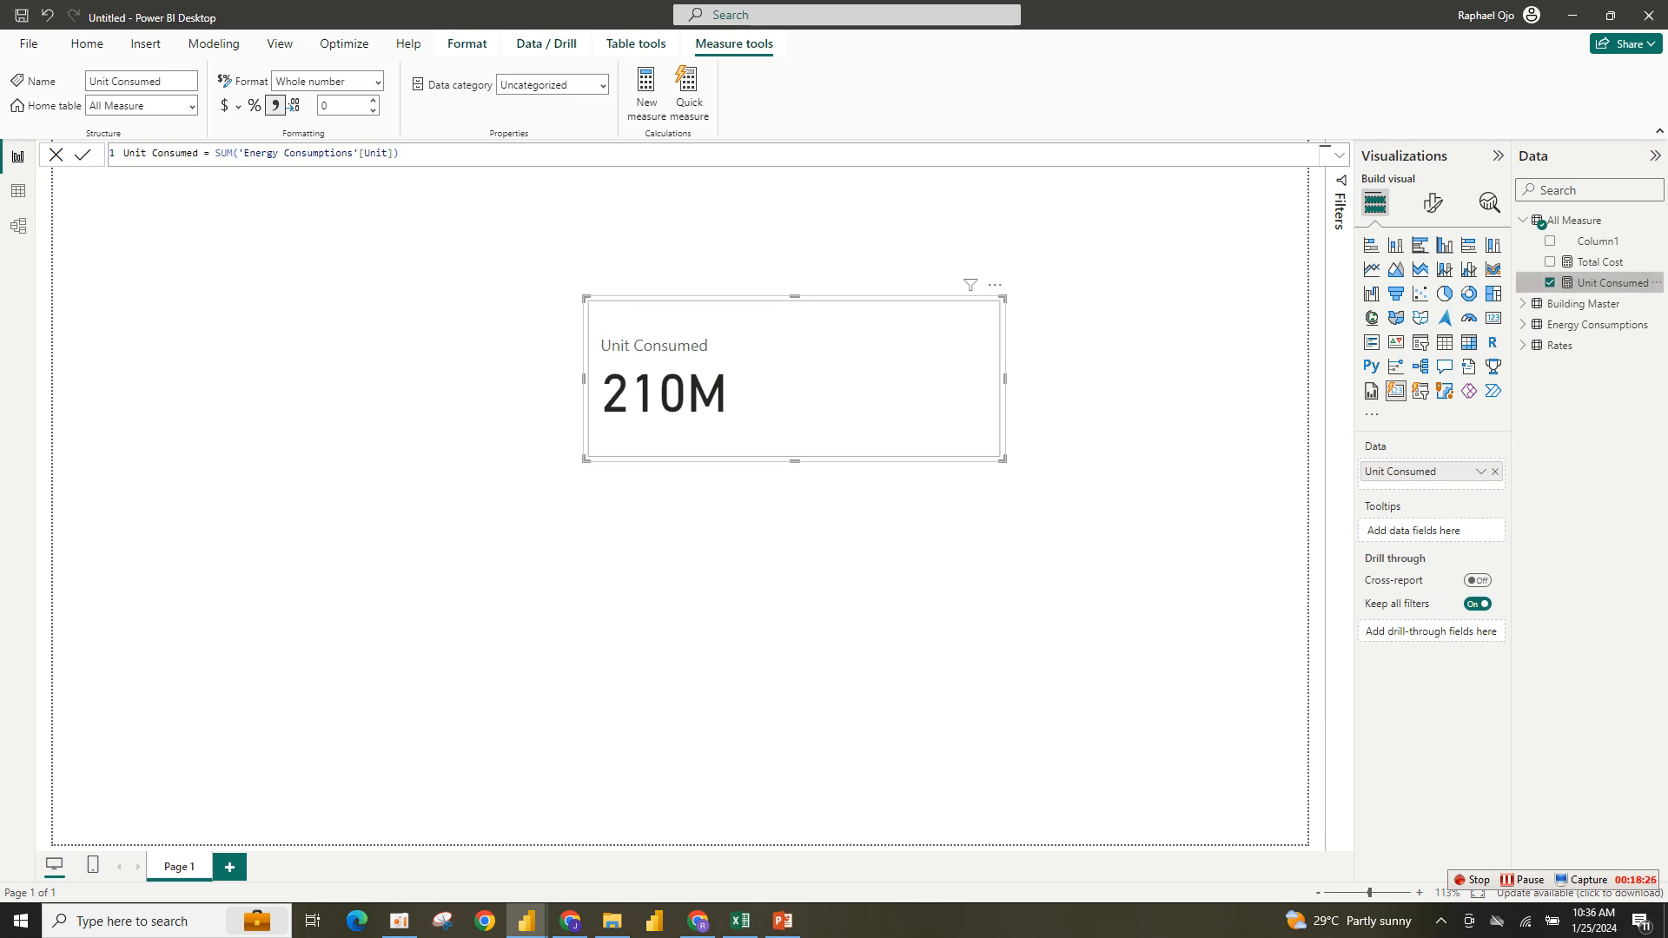
click(1549, 282)
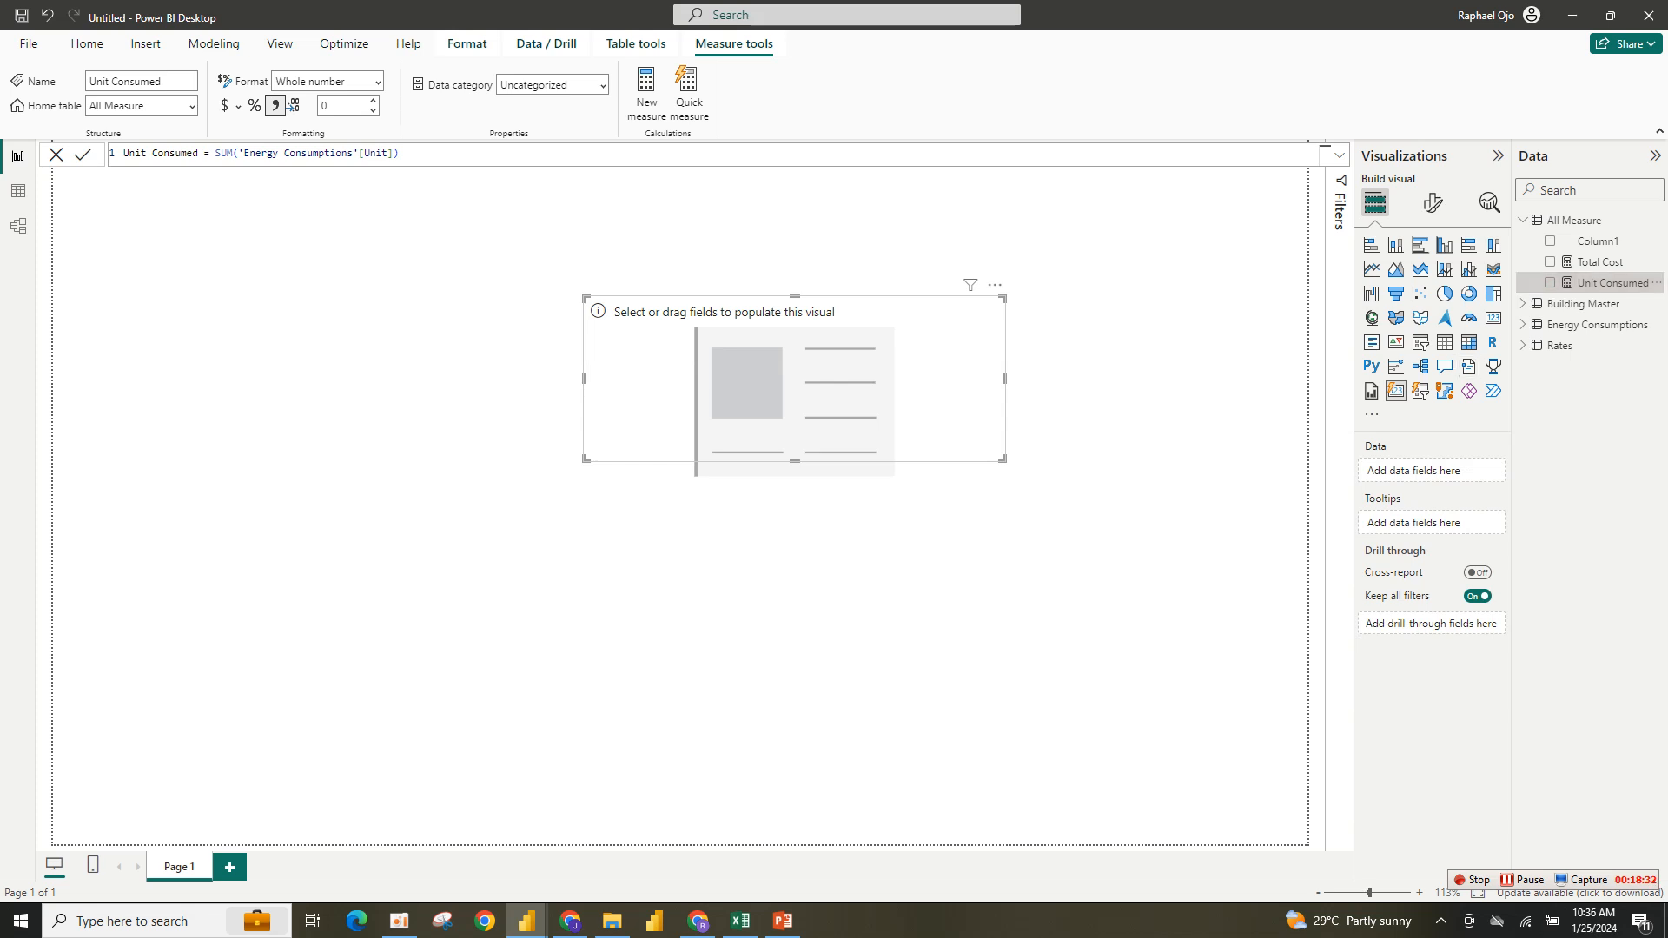
Review the overview page of the finished Energy Consumption report and return to the untitled report.
mouse_move(527, 921)
click(426, 829)
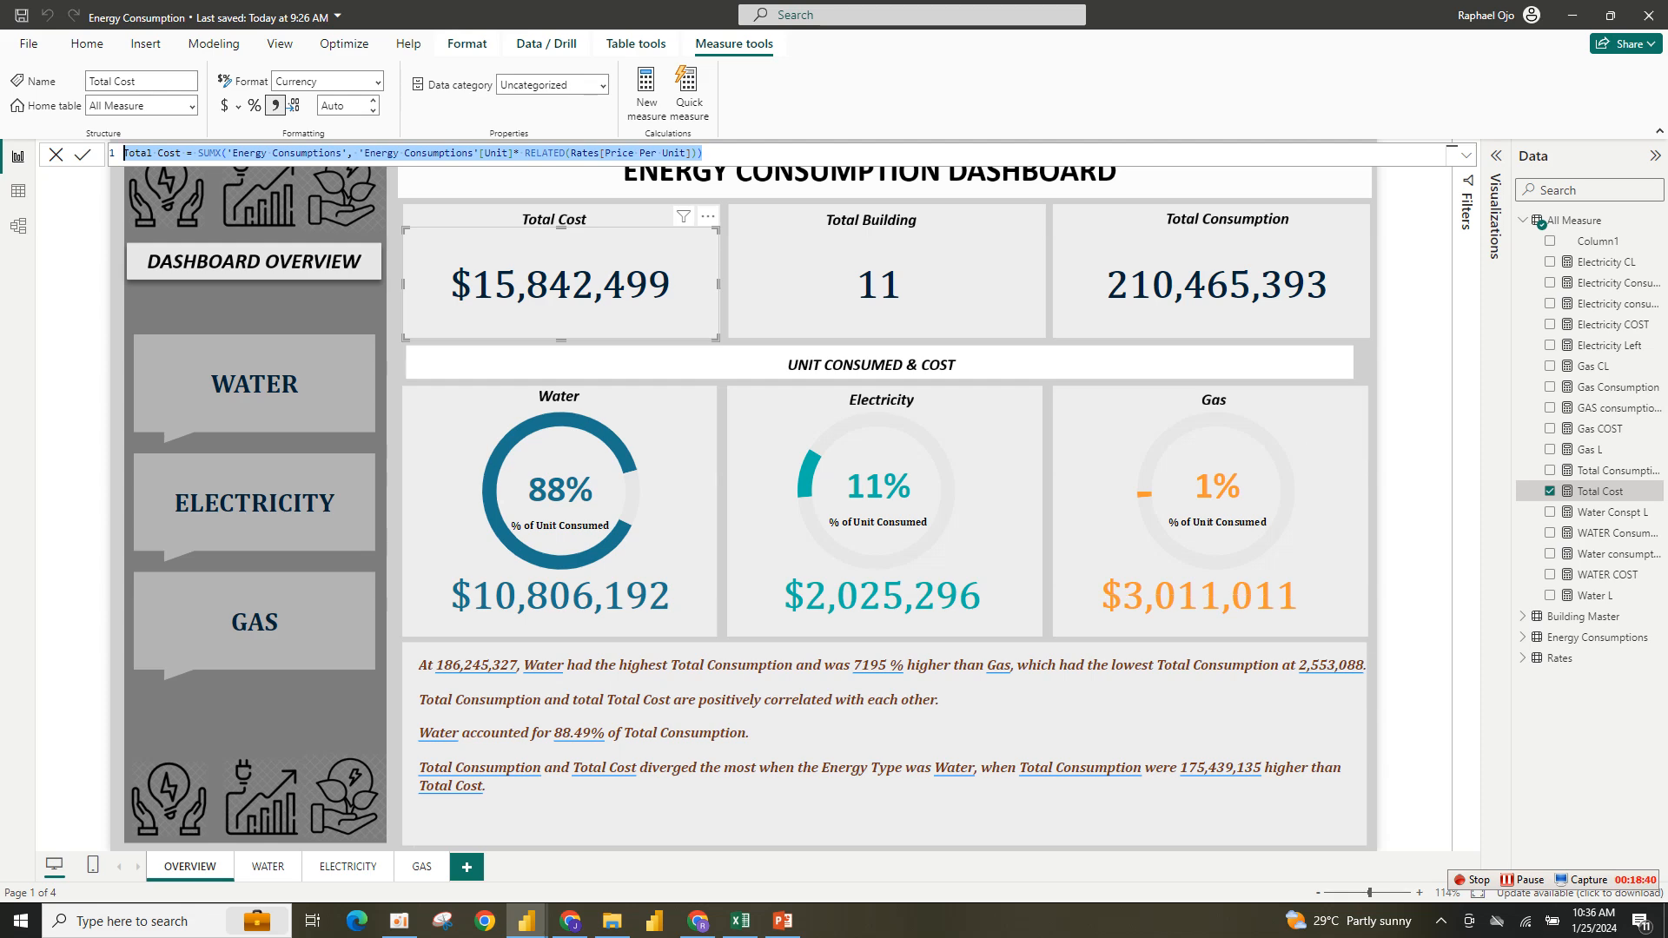
mouse_move(526, 919)
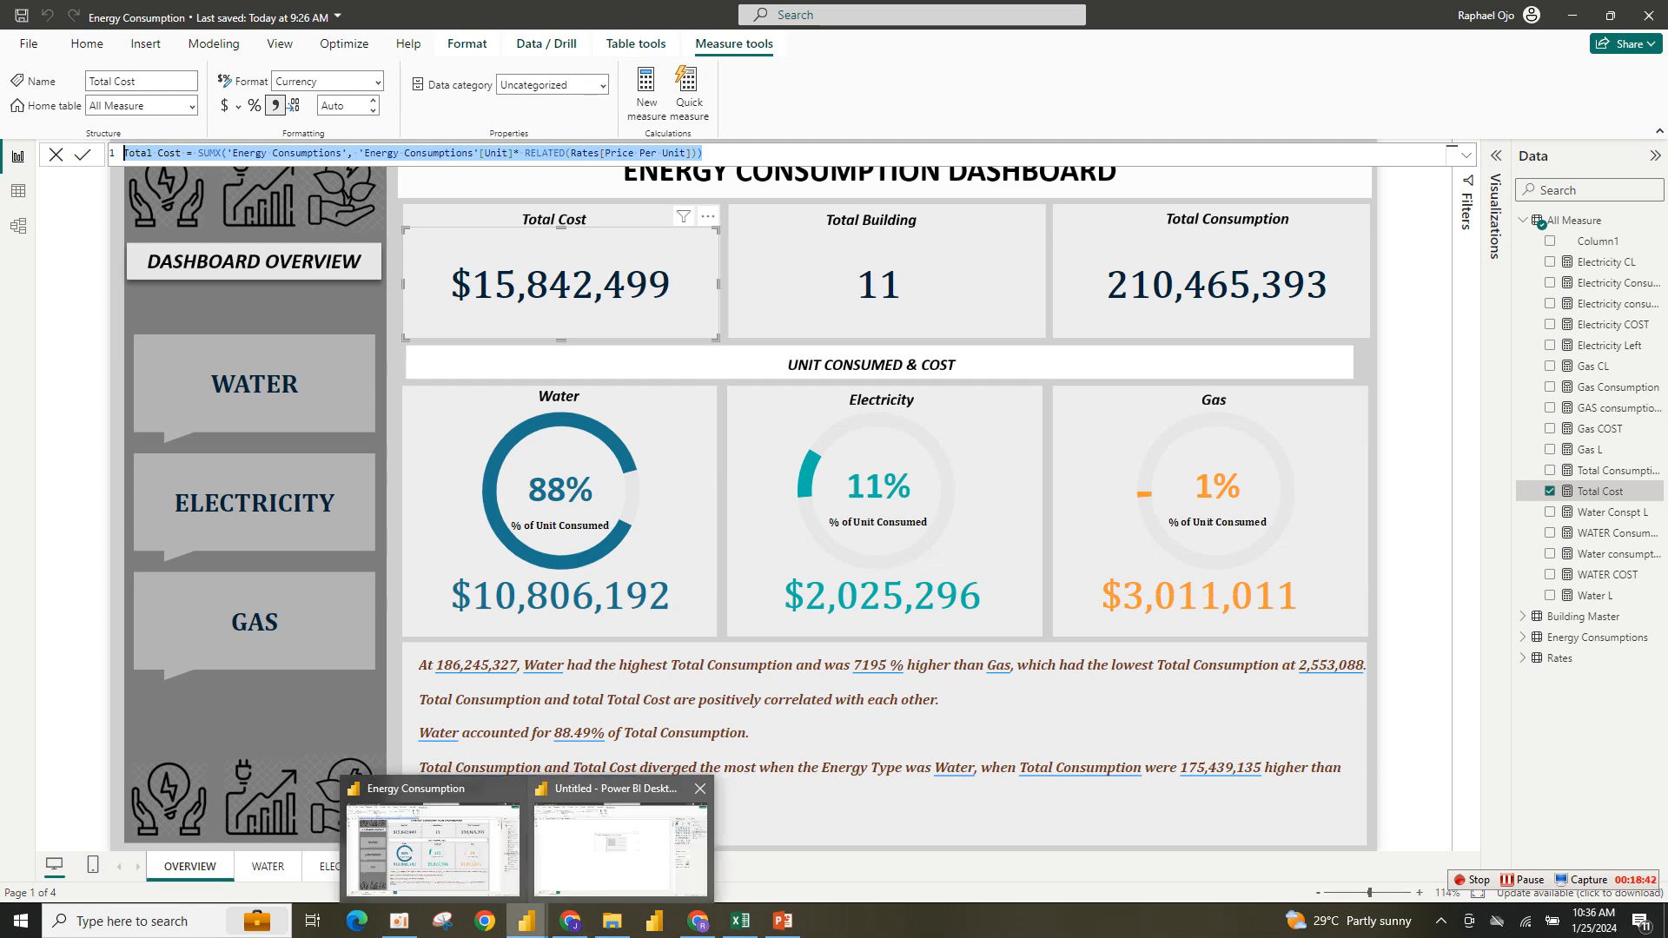
click(617, 869)
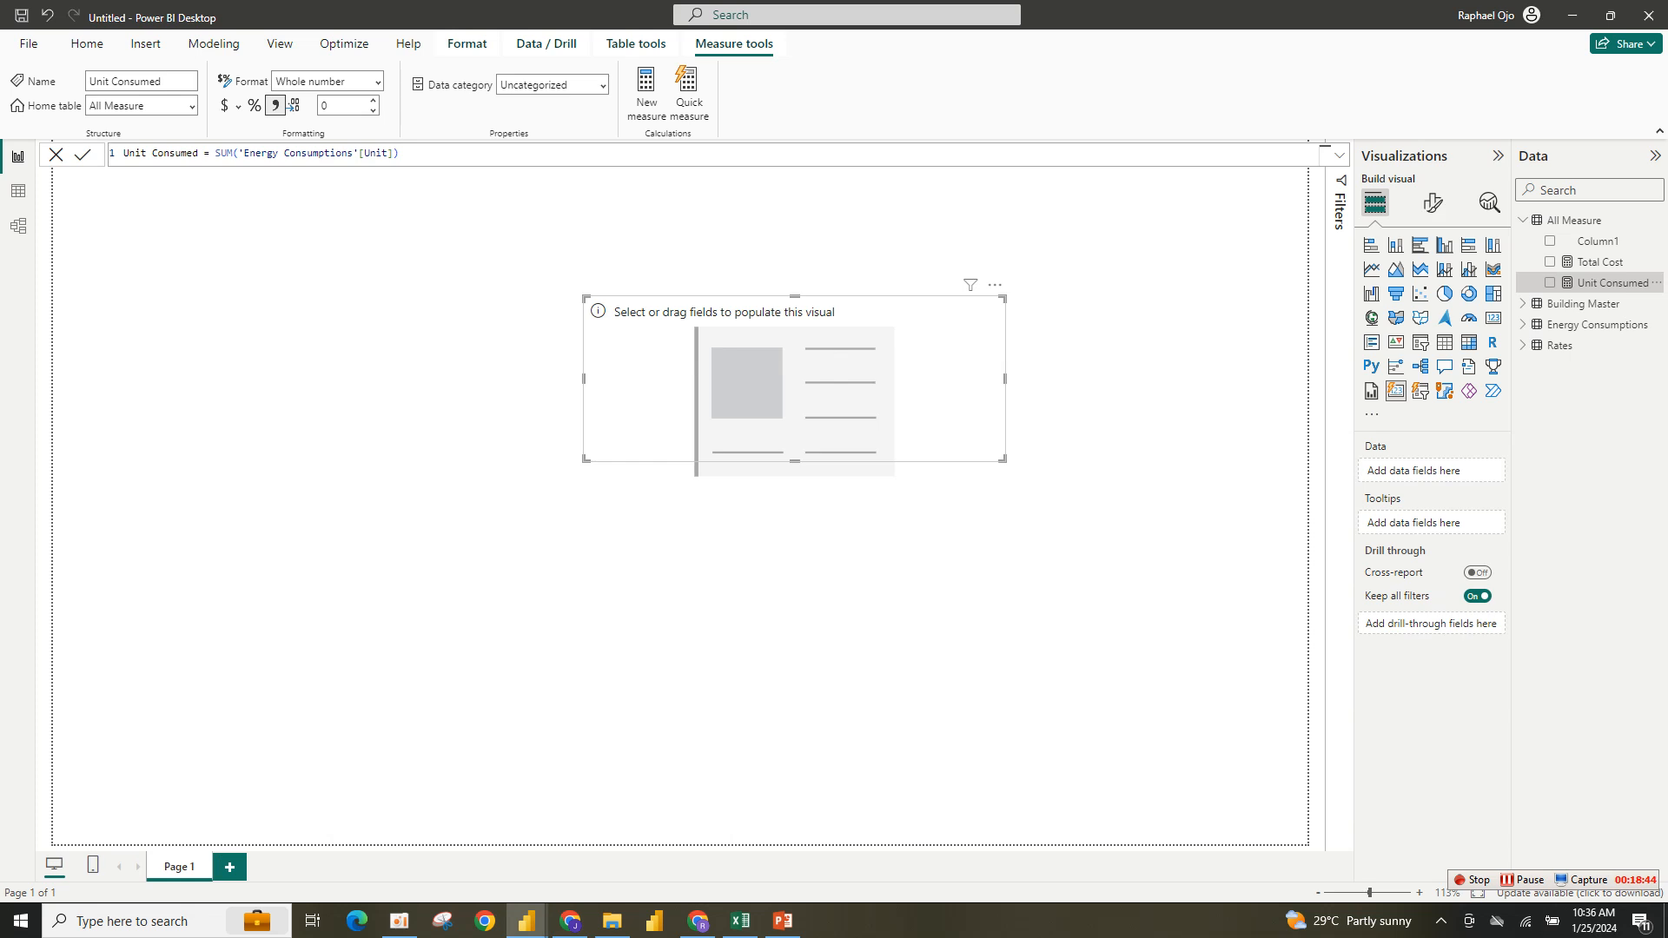
Deselect the card and add a new measure to the All Measure table.
click(678, 608)
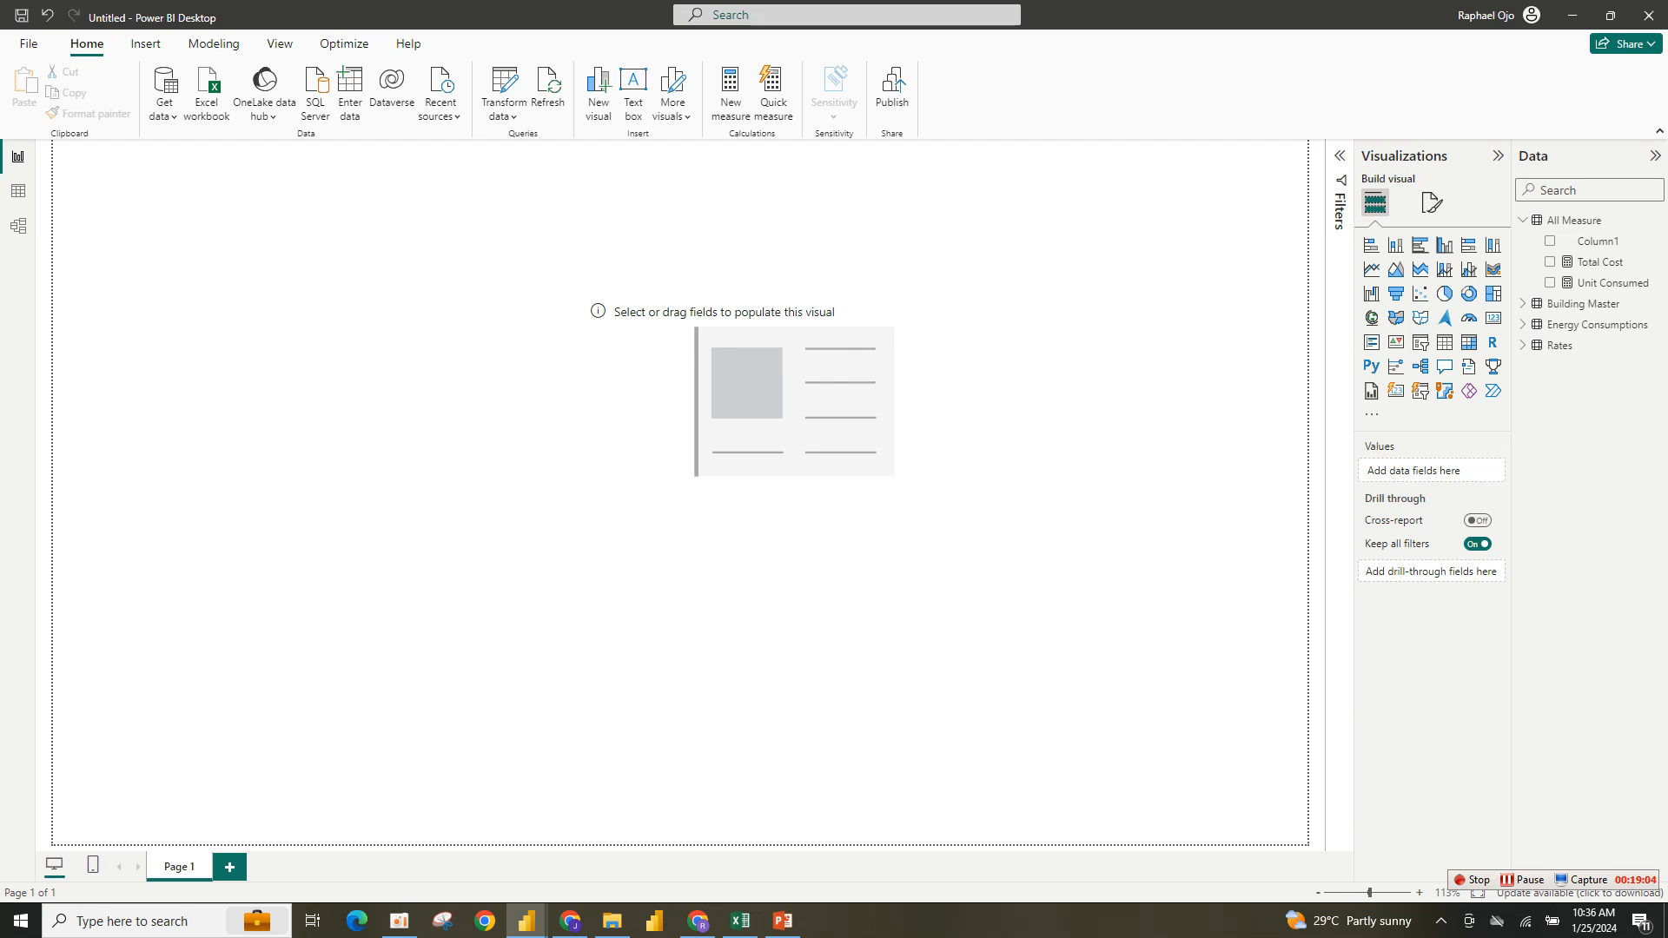
click(1600, 261)
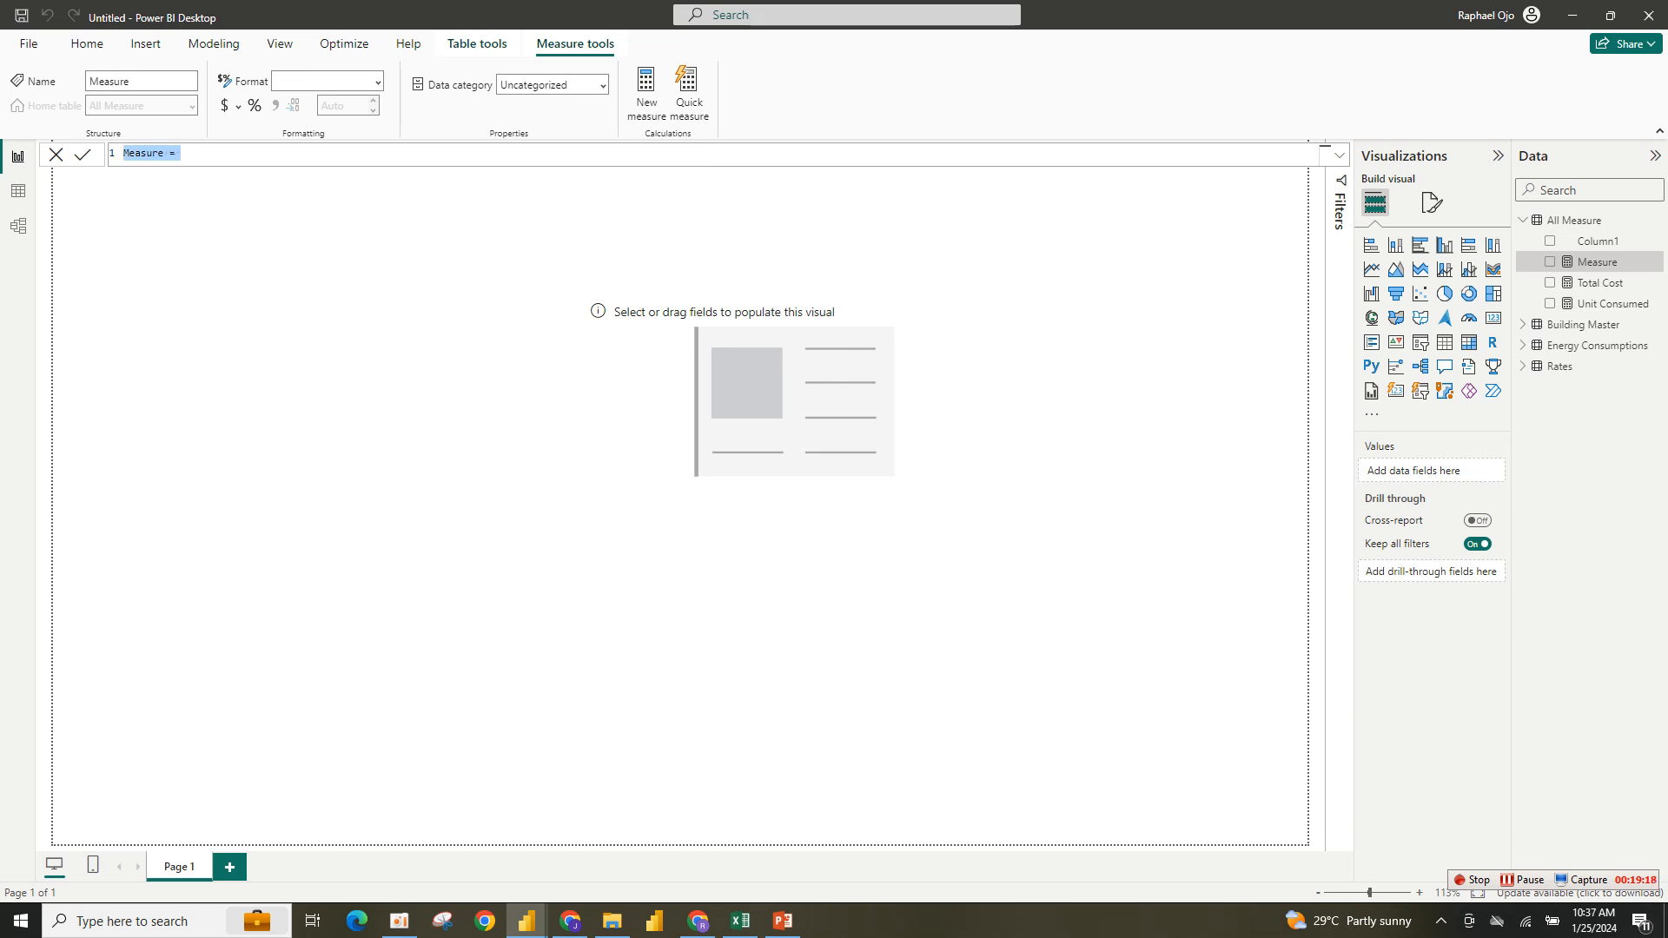
text(T)
text(C W)
text(a)
text(ter)
key(BackSpace)
key(BackSpace)
key(BackSpace)
key(BackSpace)
key(BackSpace)
key(BackSpace)
key(BackSpace)
key(BackSpace)
key(BackSpace)
key(BackSpace)
key(BackSpace)
Begin the formula Water Cost = CALCULATE with [Total Cost] as its expression, and start its filter argument.
text(Water Cost = ca)
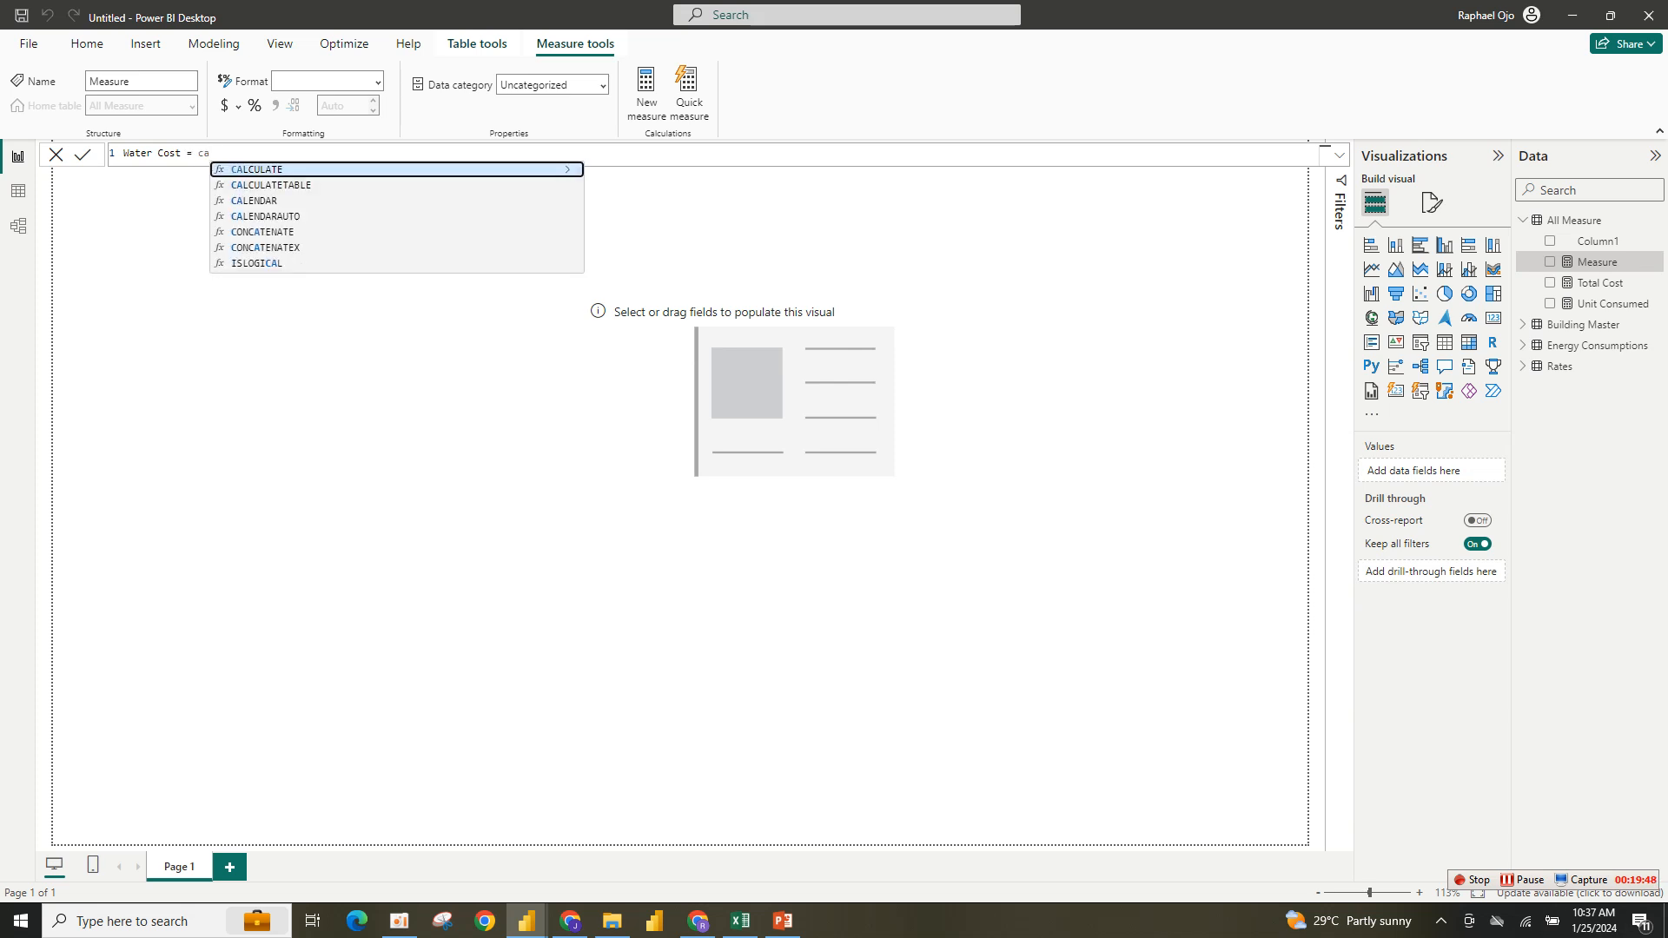
key(Tab)
text(to)
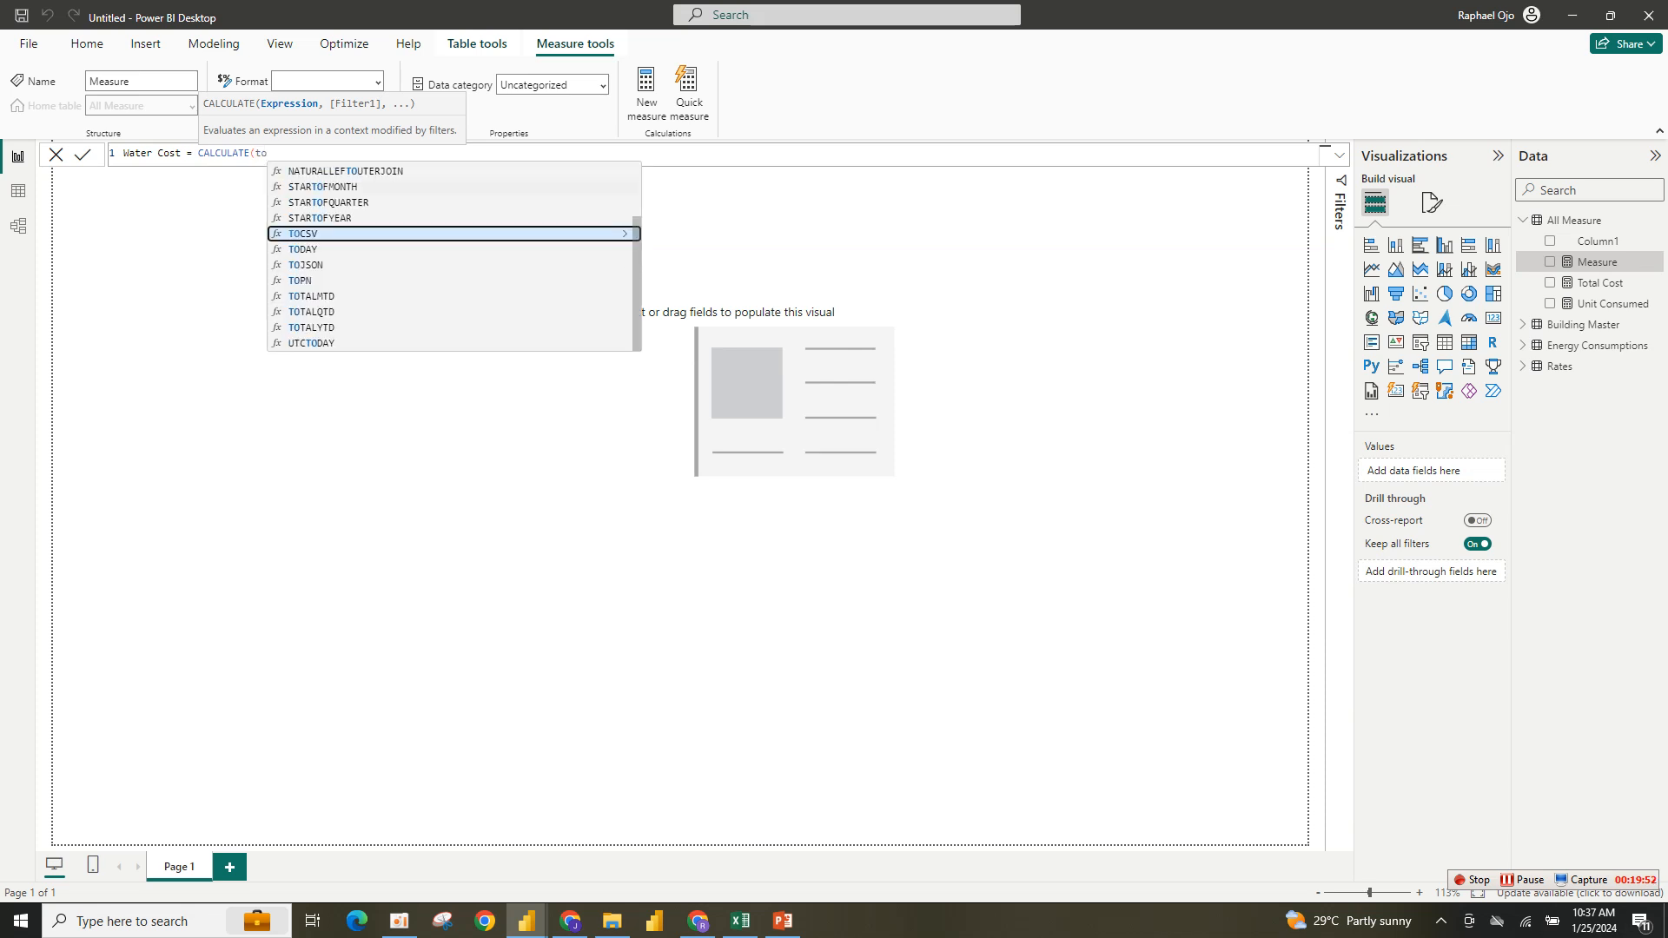
text(tal)
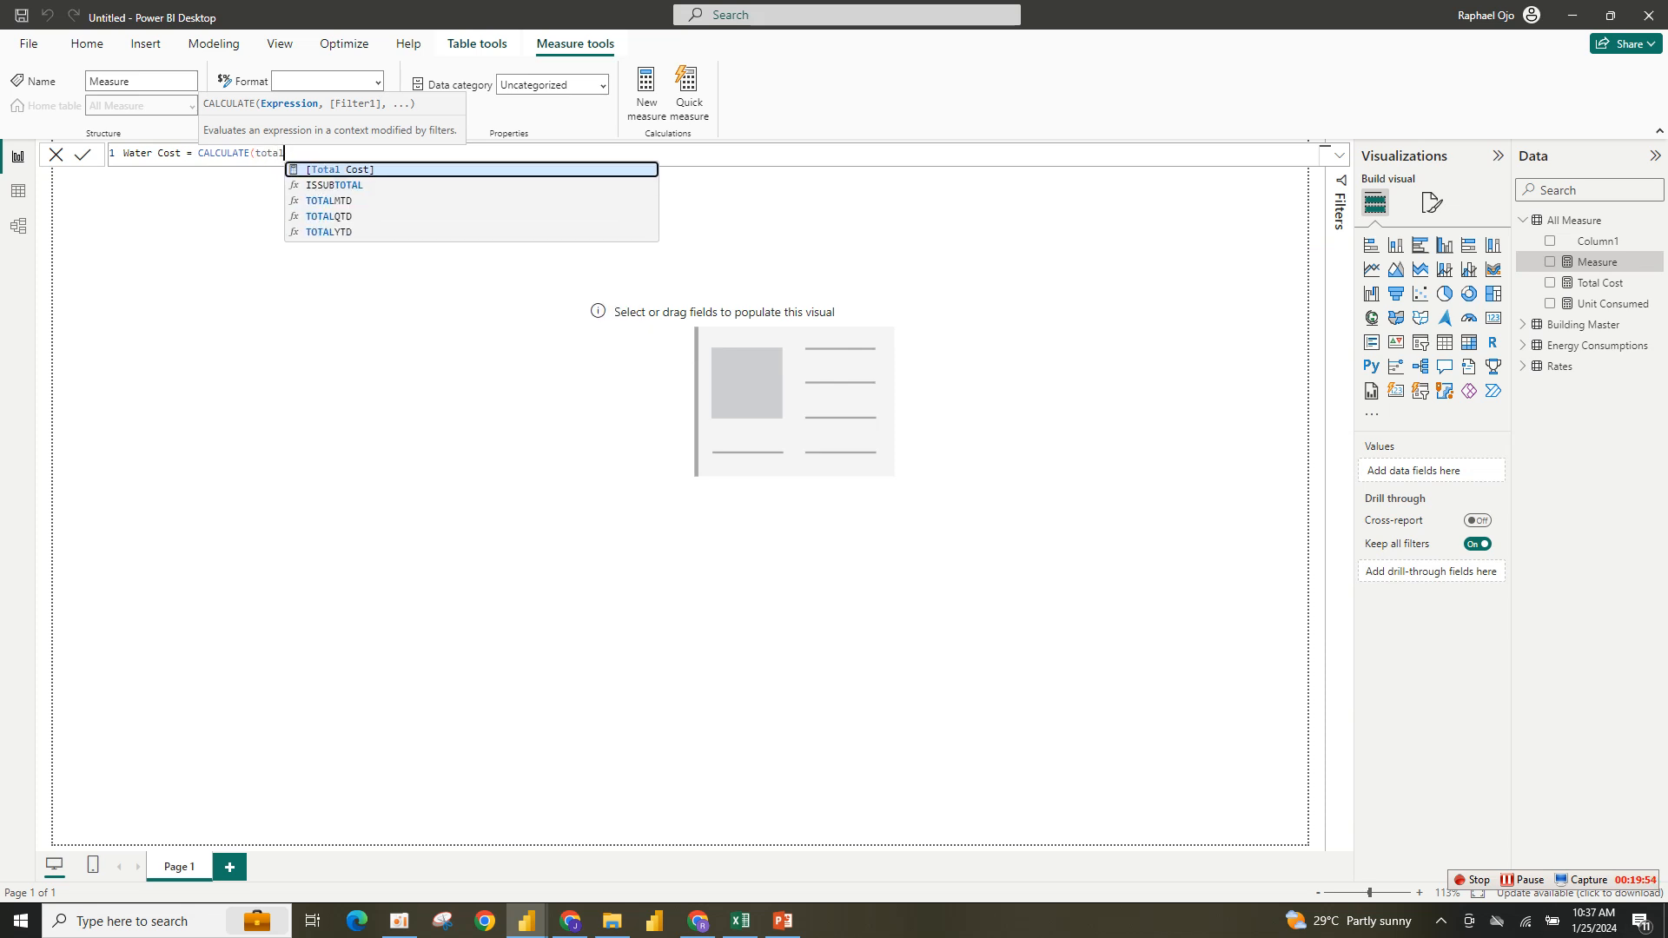
key(Tab)
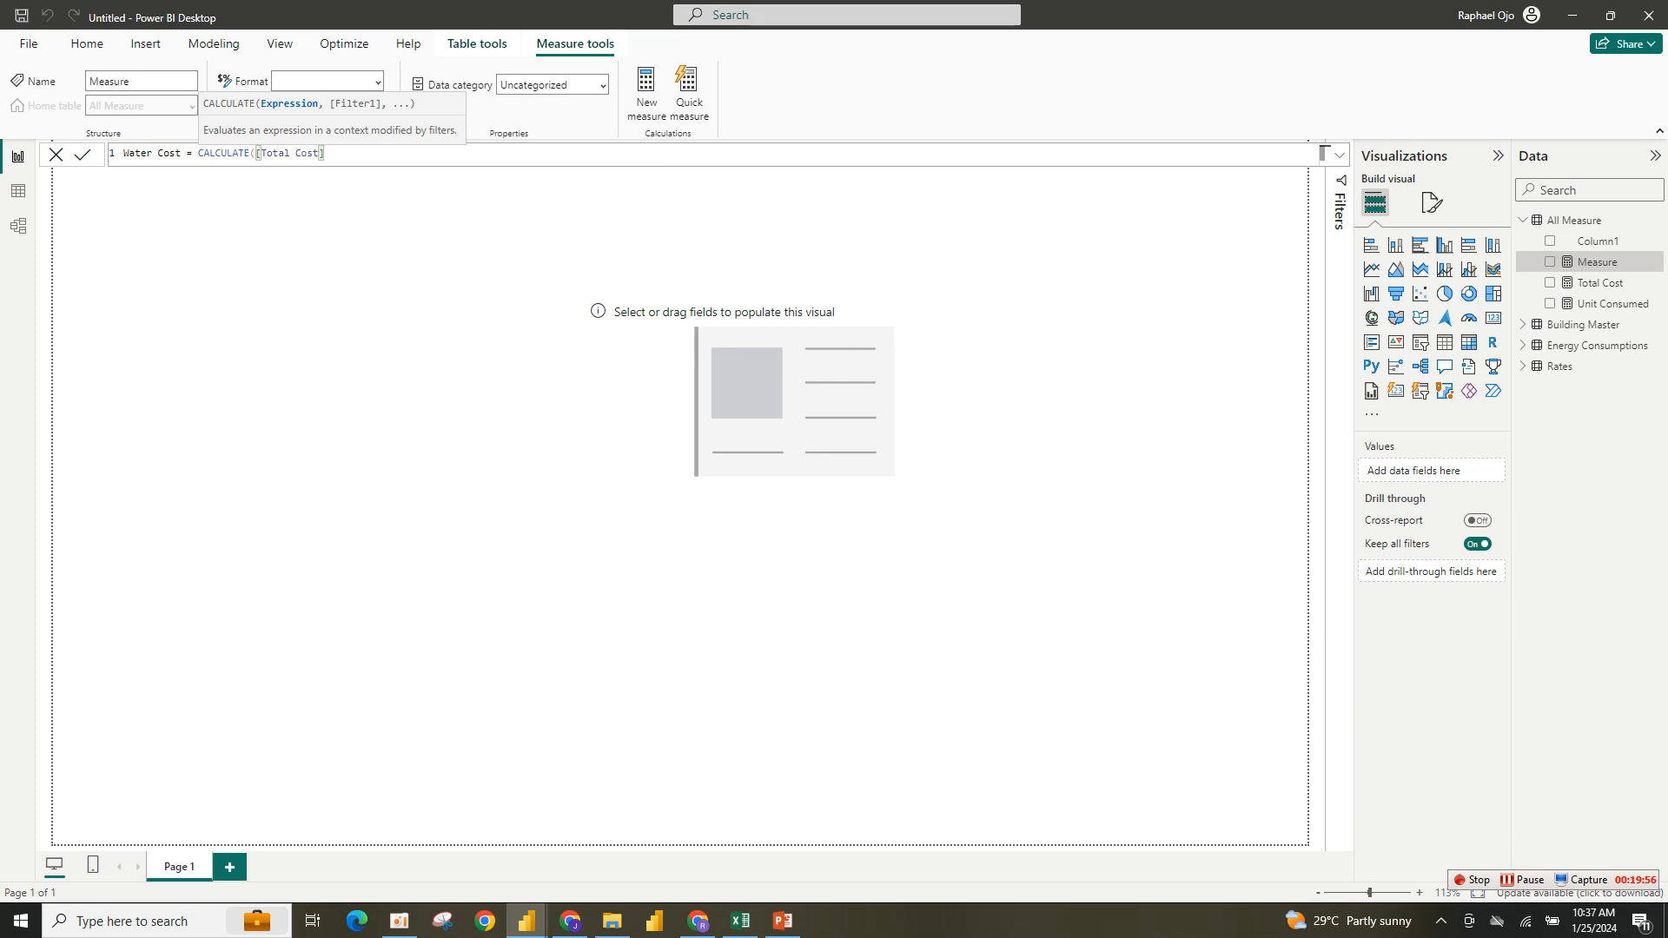
text(, ene)
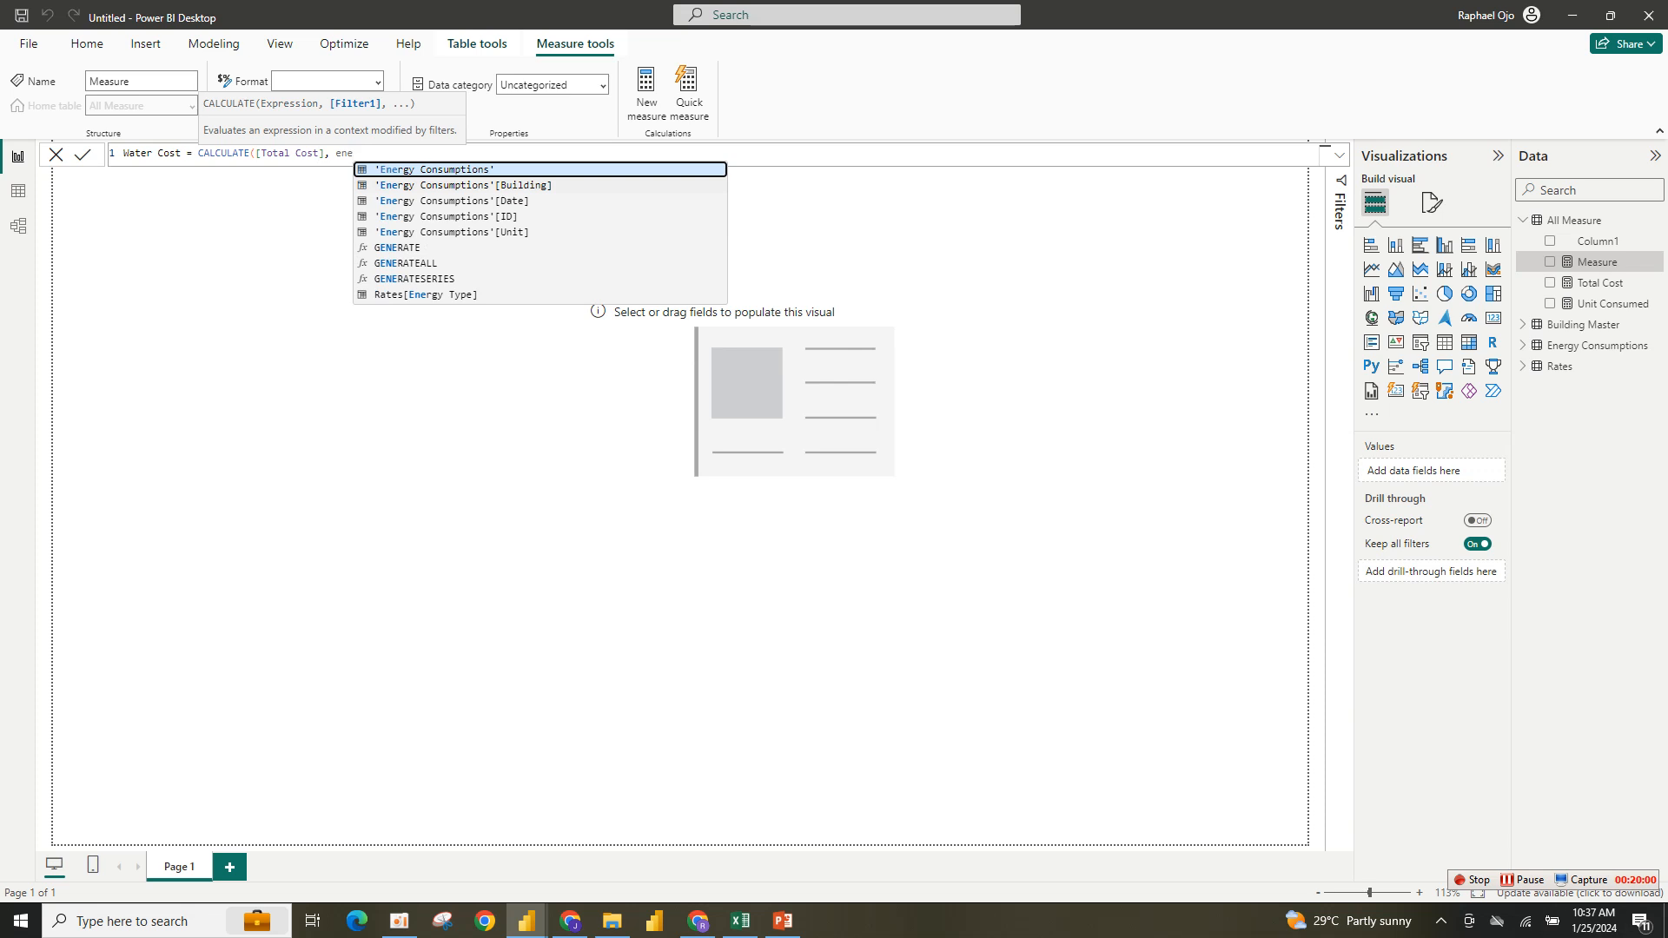
key(Tab)
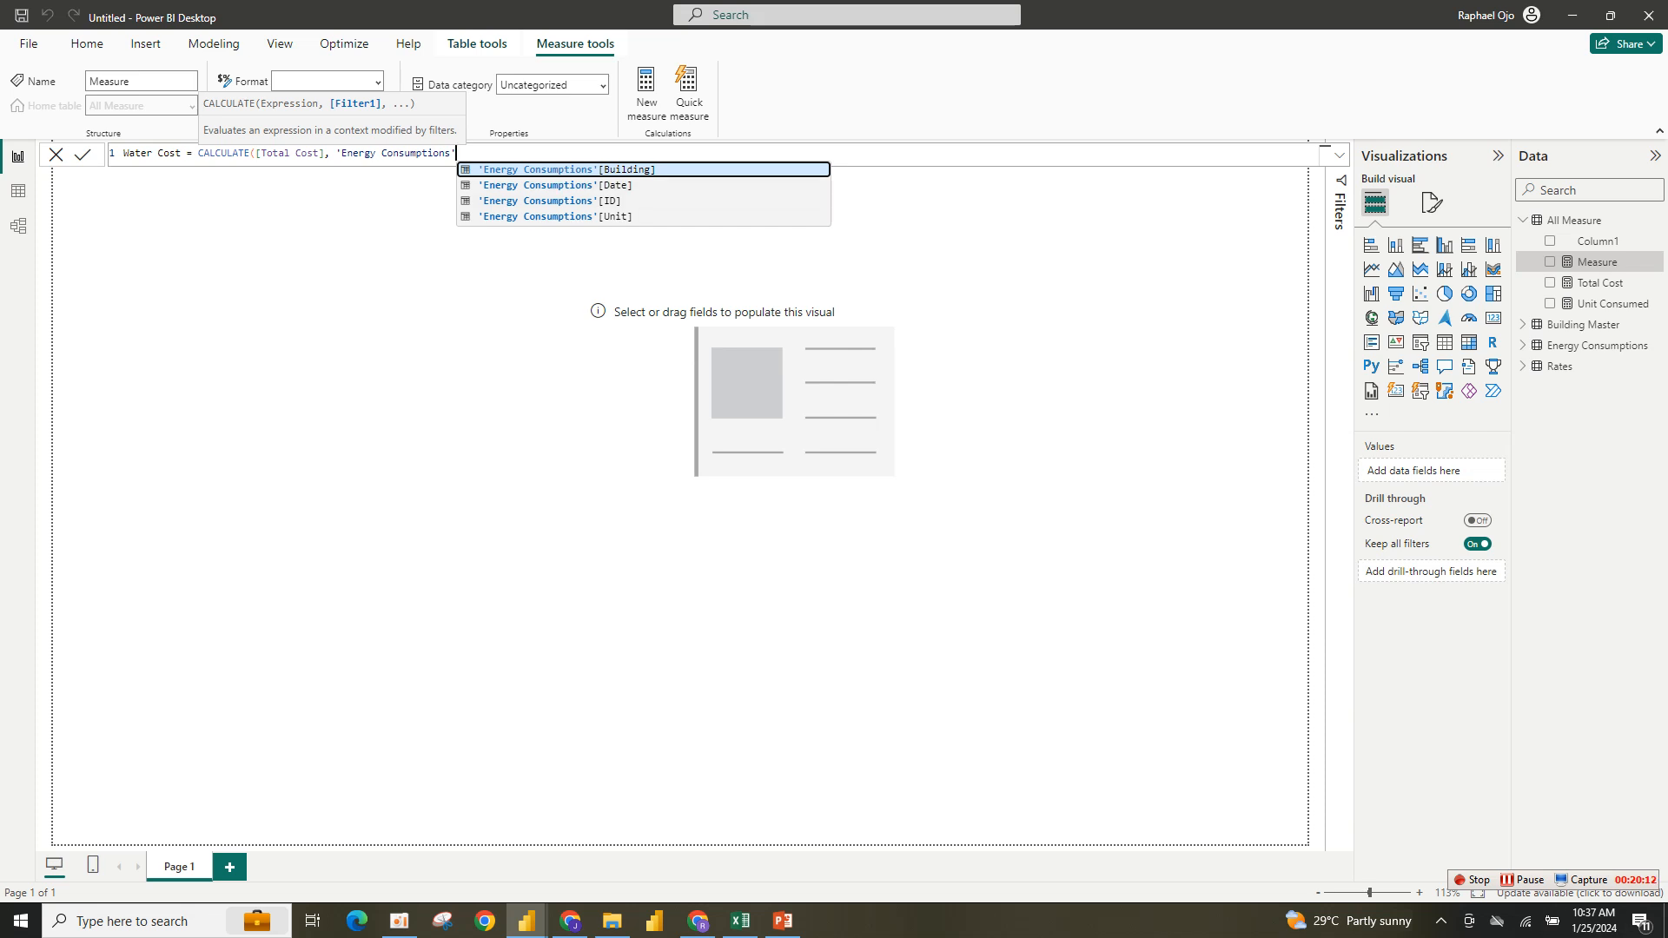
key(BackSpace)
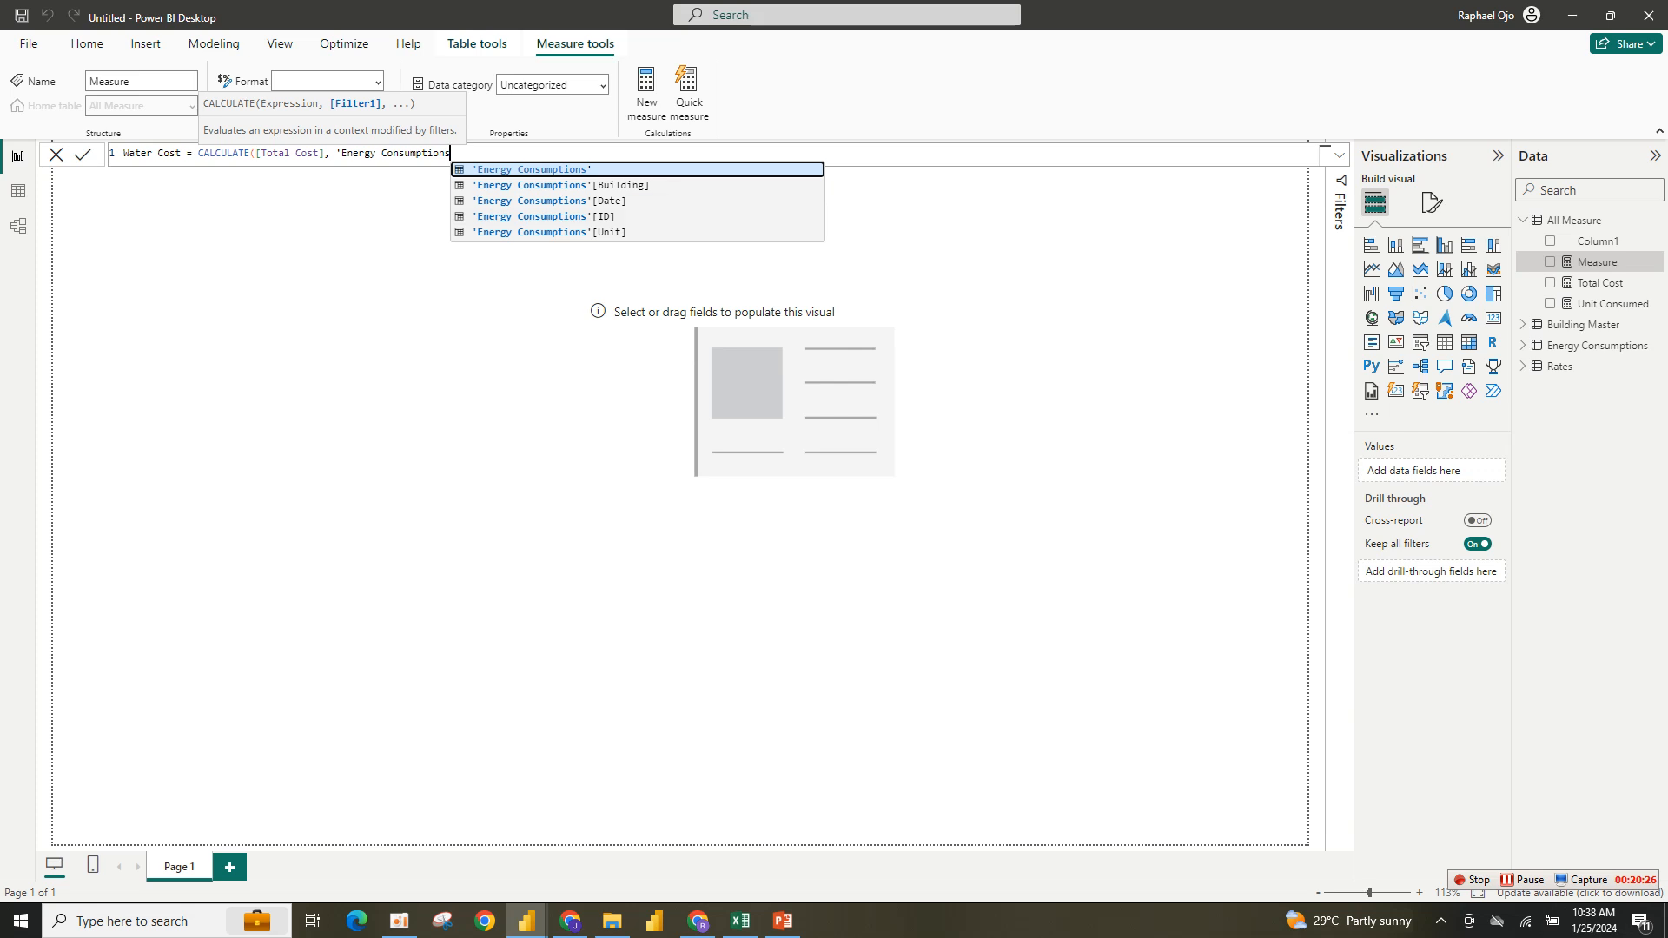
key(BackSpace)
key(BackSpace)
key(BackSpace)
key(BackSpace)
key(BackSpace)
key(BackSpace)
key(BackSpace)
key(BackSpace)
key(BackSpace)
key(BackSpace)
key(BackSpace)
key(BackSpace)
key(BackSpace)
key(BackSpace)
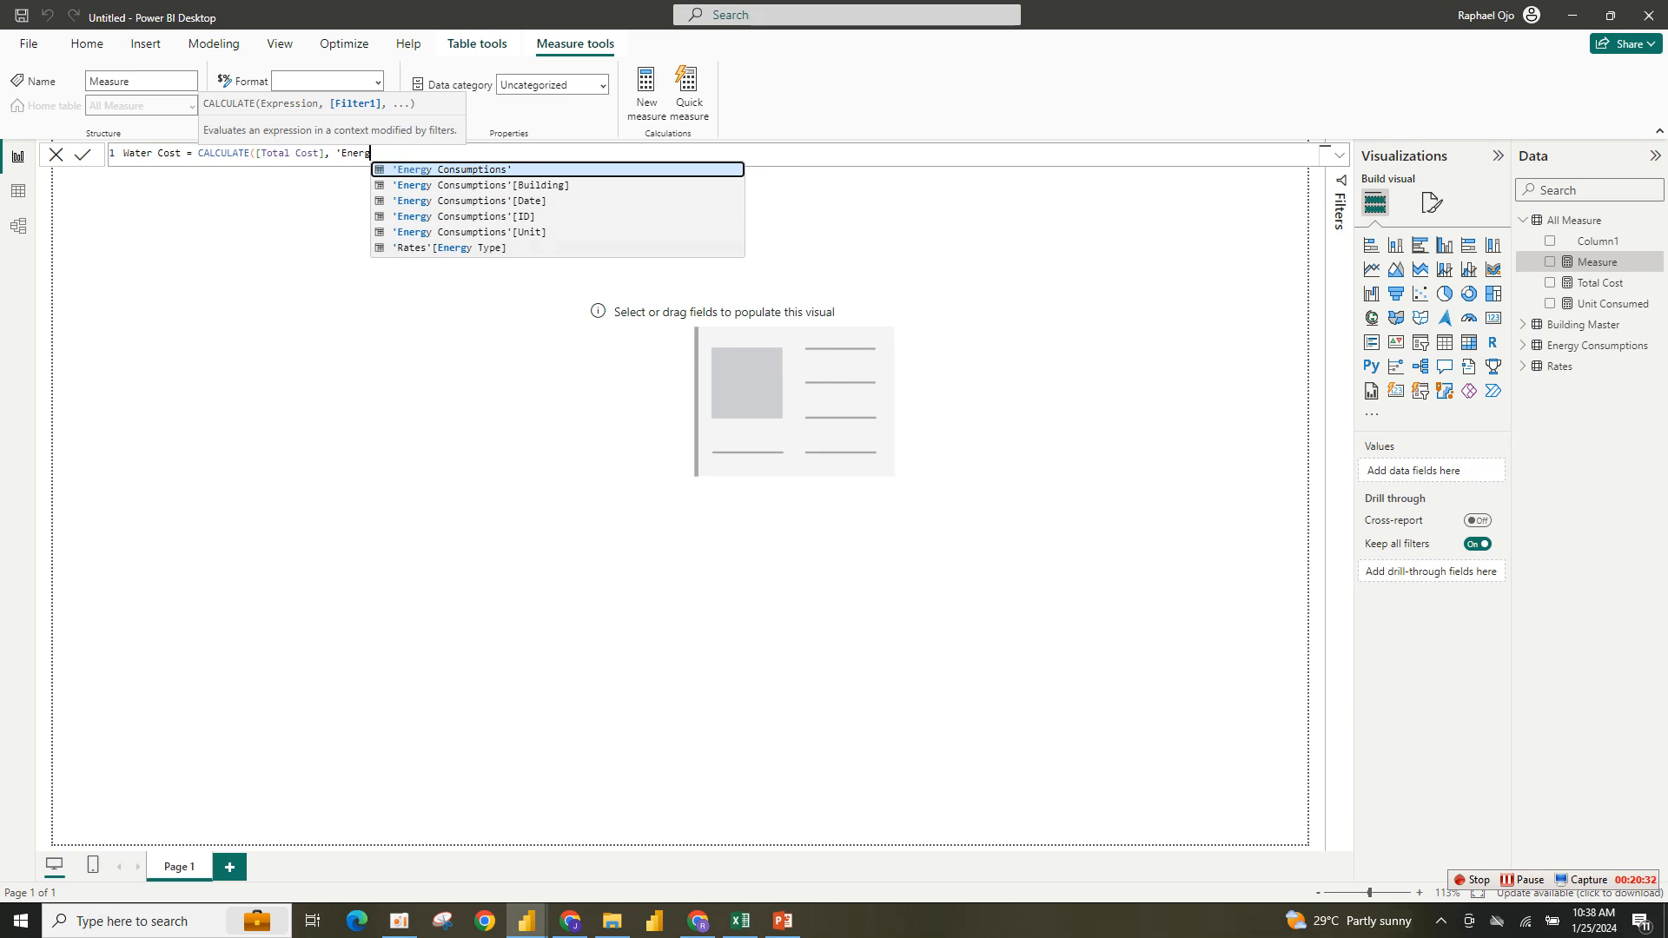
Complete the Water Cost formula with the filter 'Rates'[Energy Type]= "water" and commit the measure.
click(549, 247)
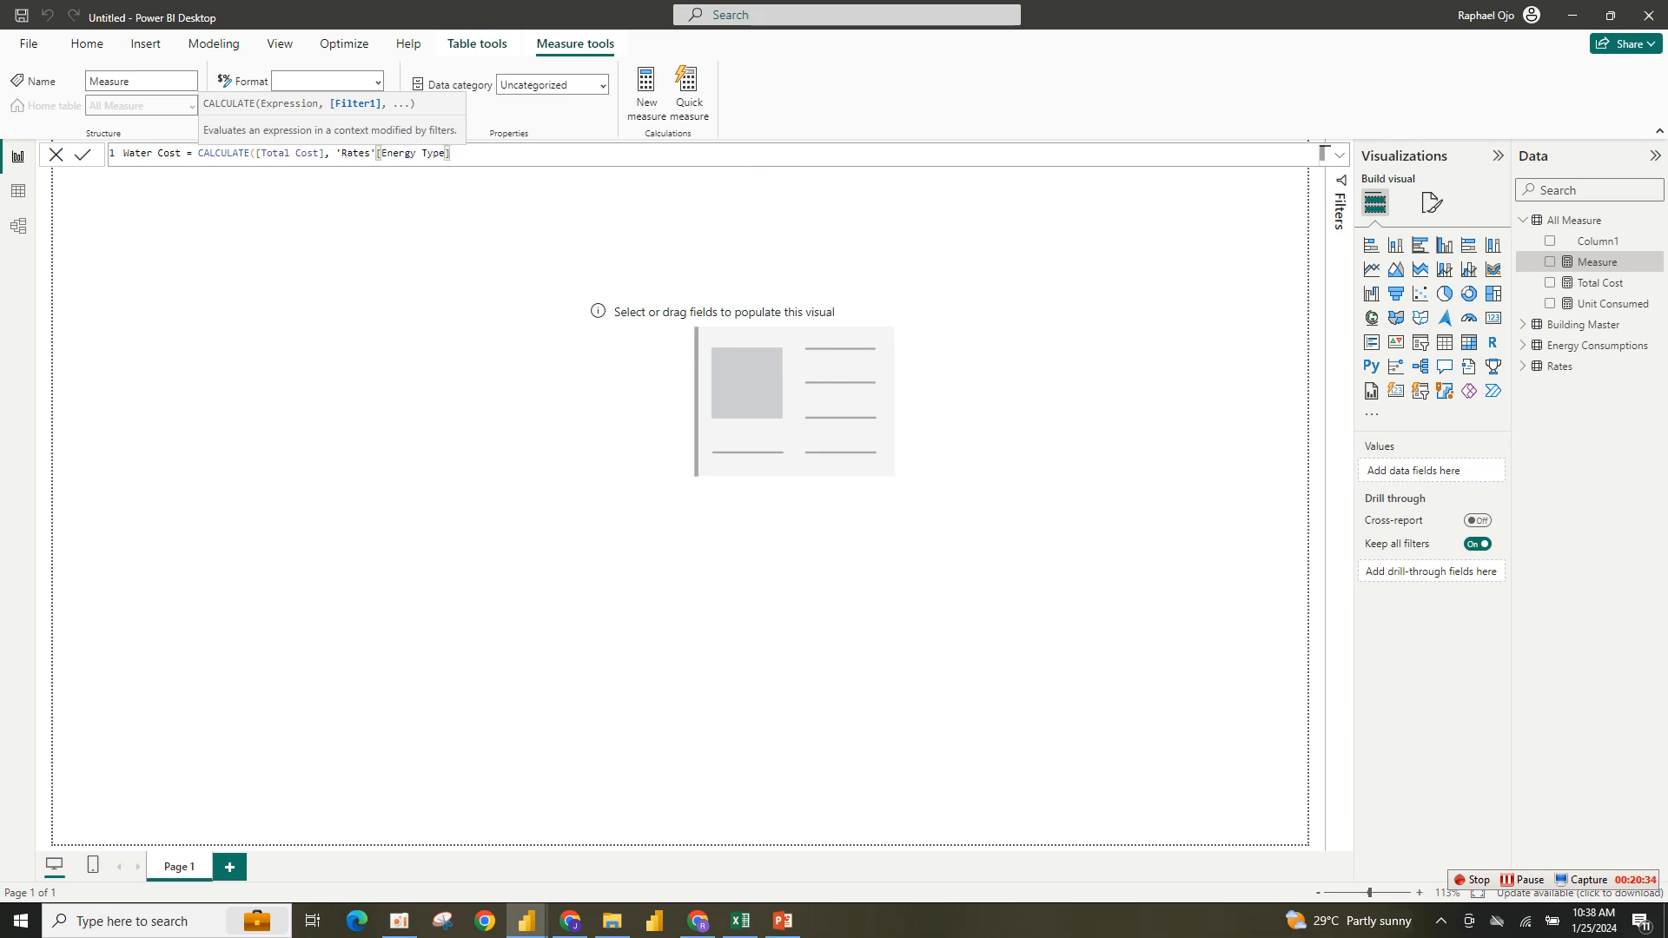
text(= "water"))
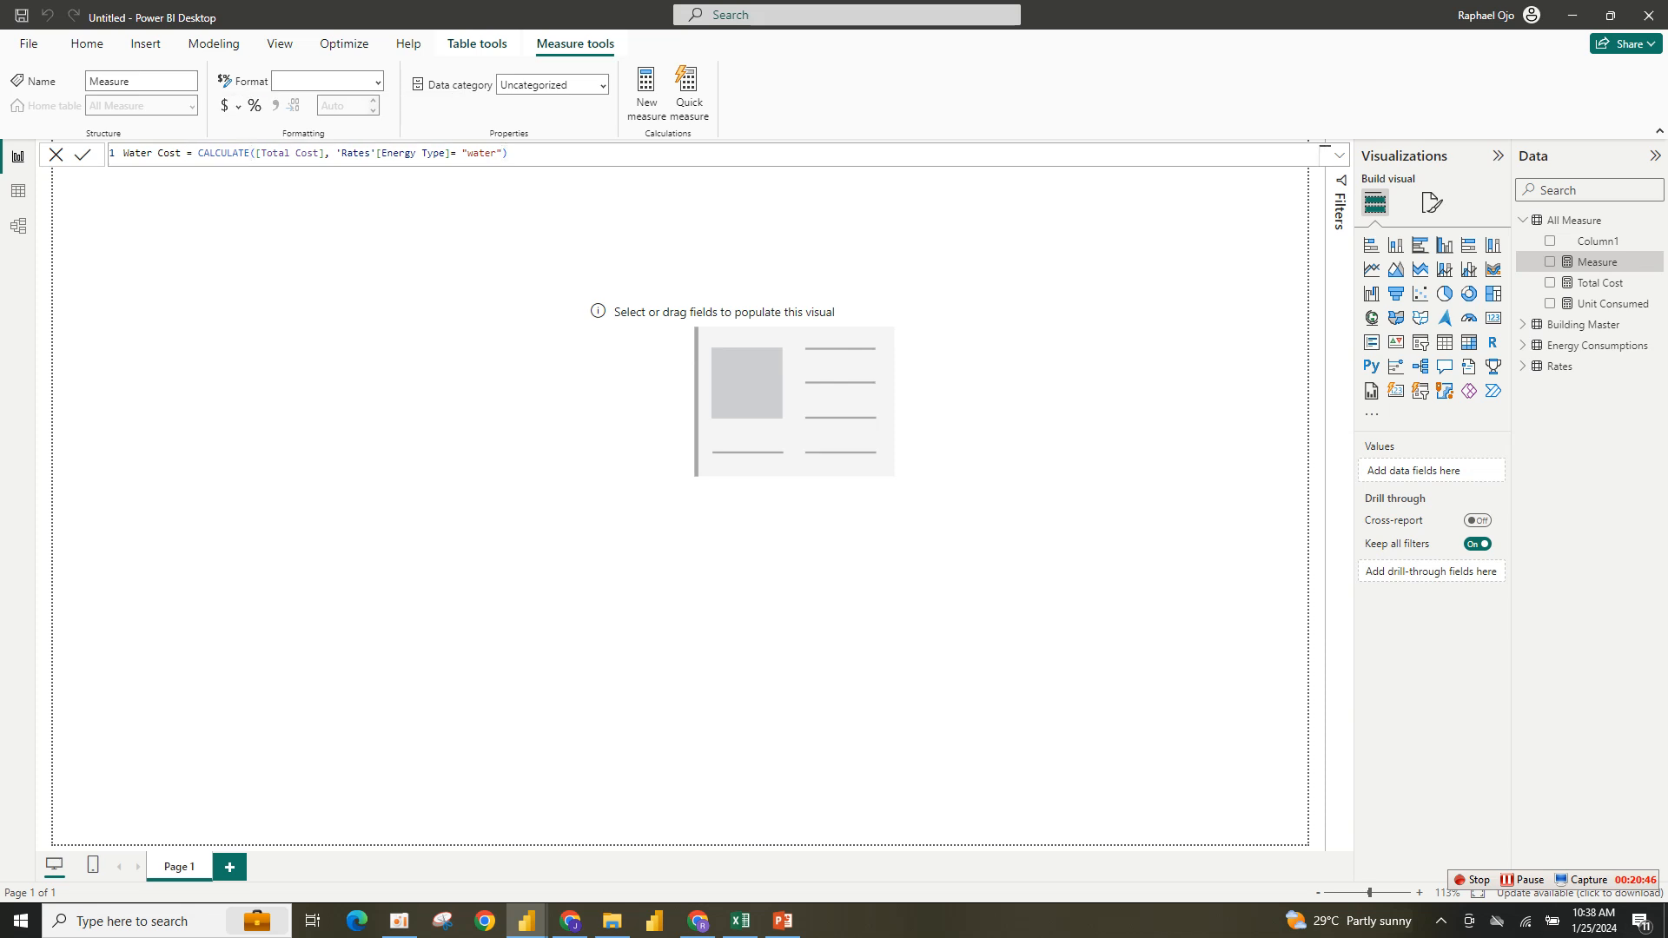
key(Return)
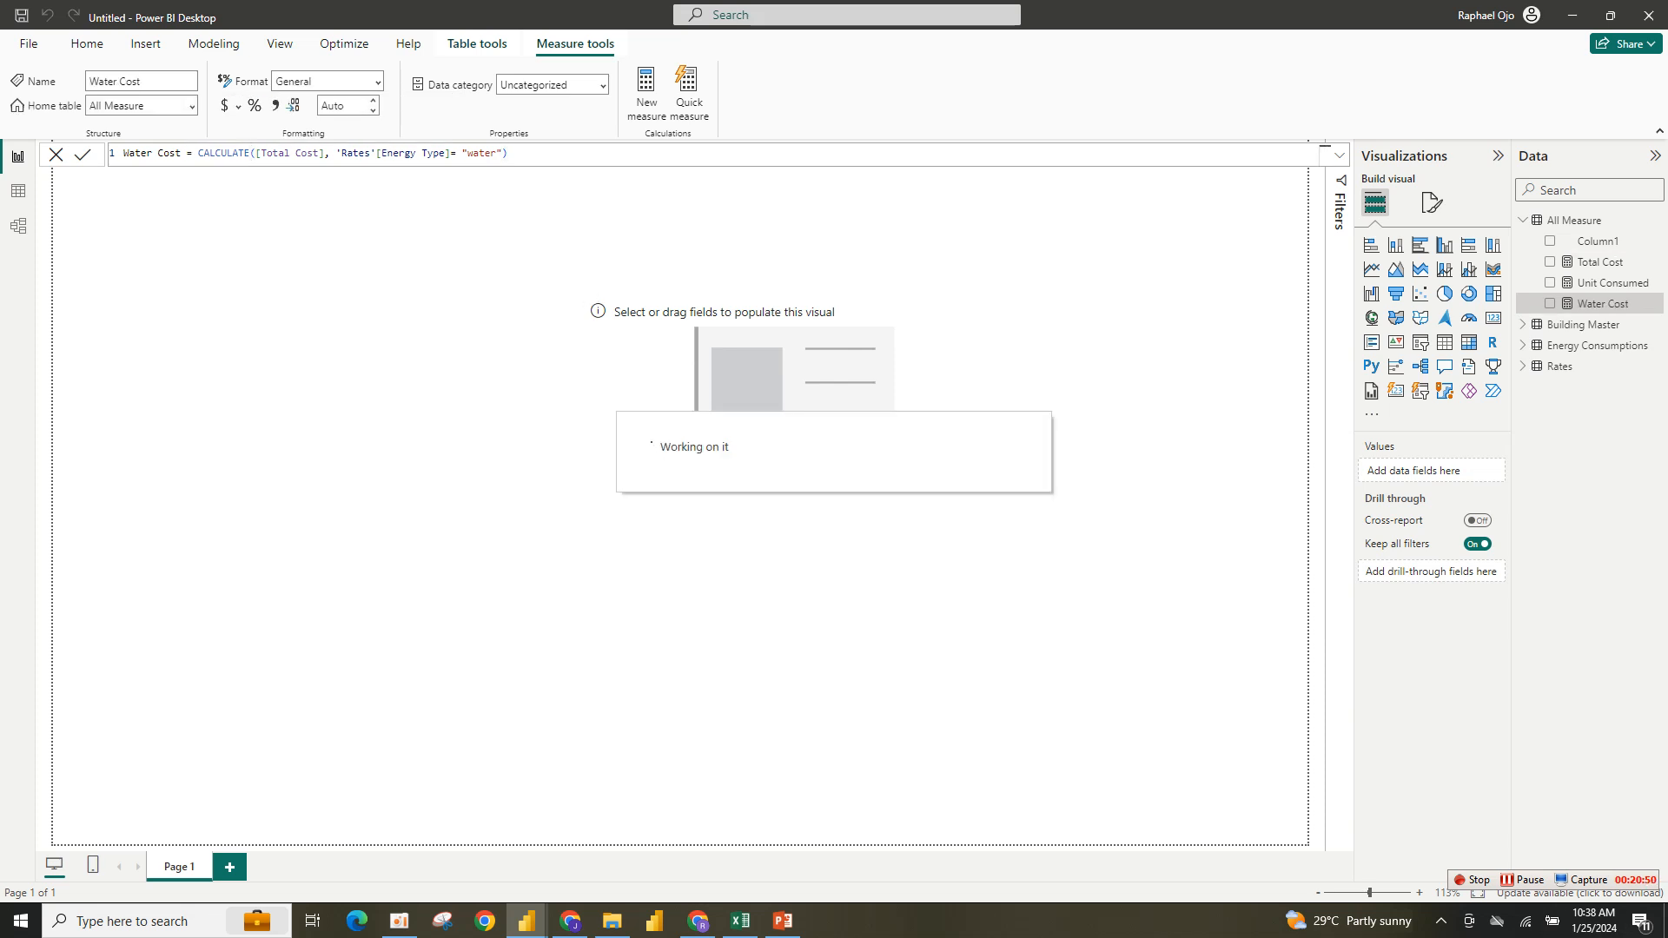
Preview the Water Cost measure in the empty card and clear it from the card.
click(904, 382)
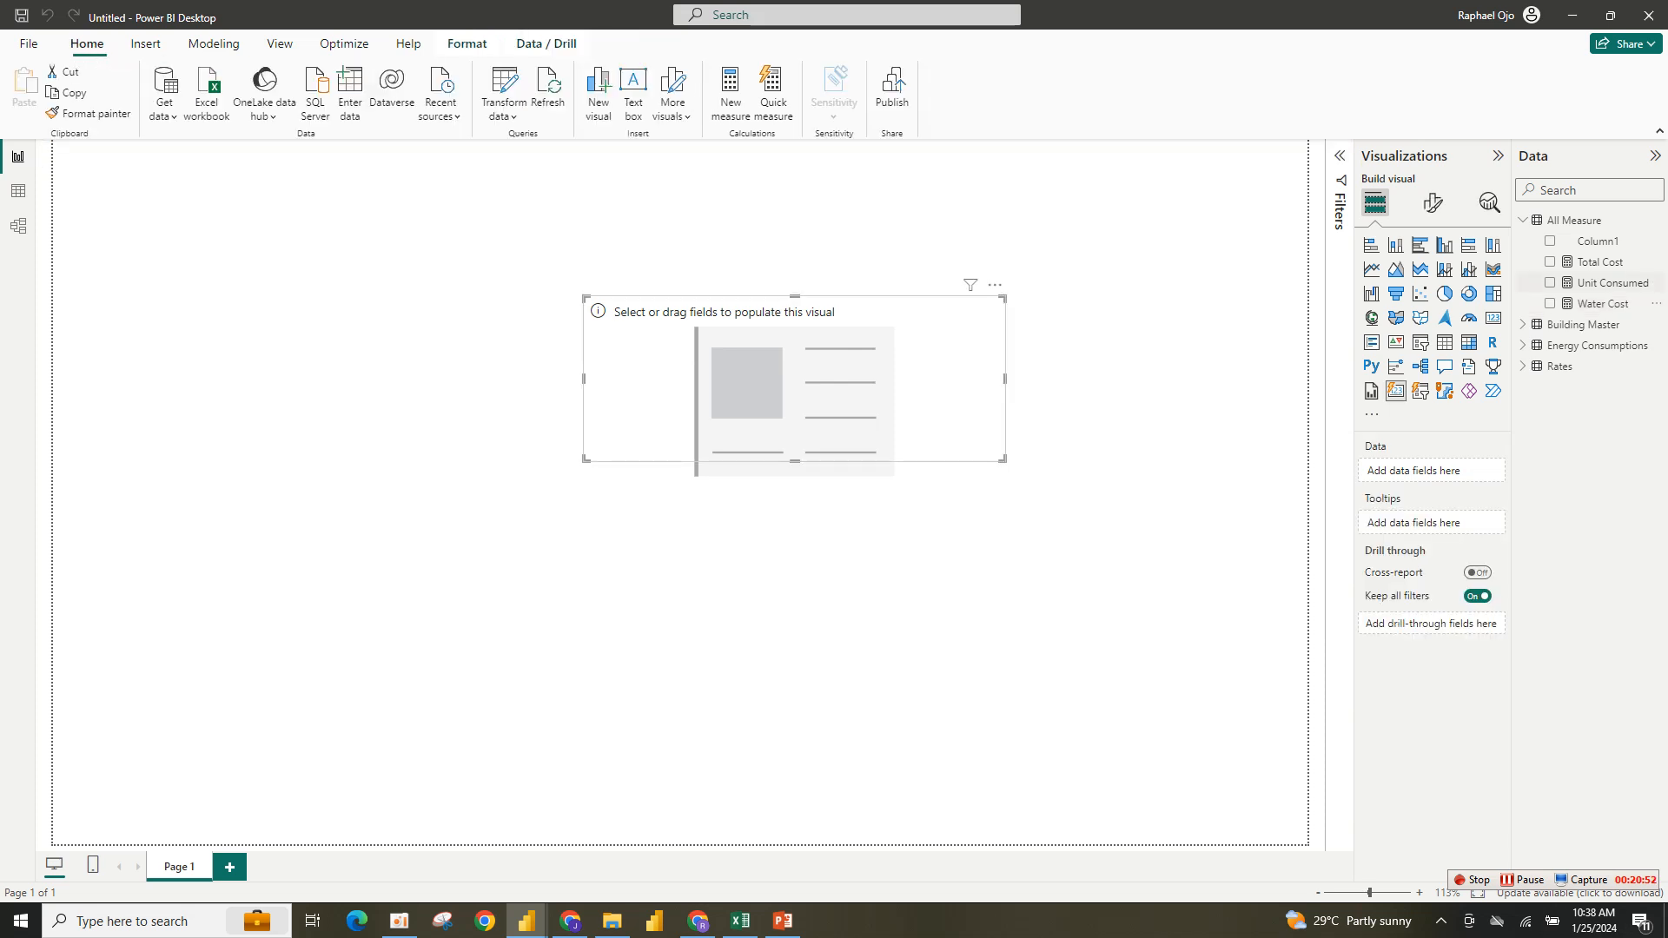
click(1549, 303)
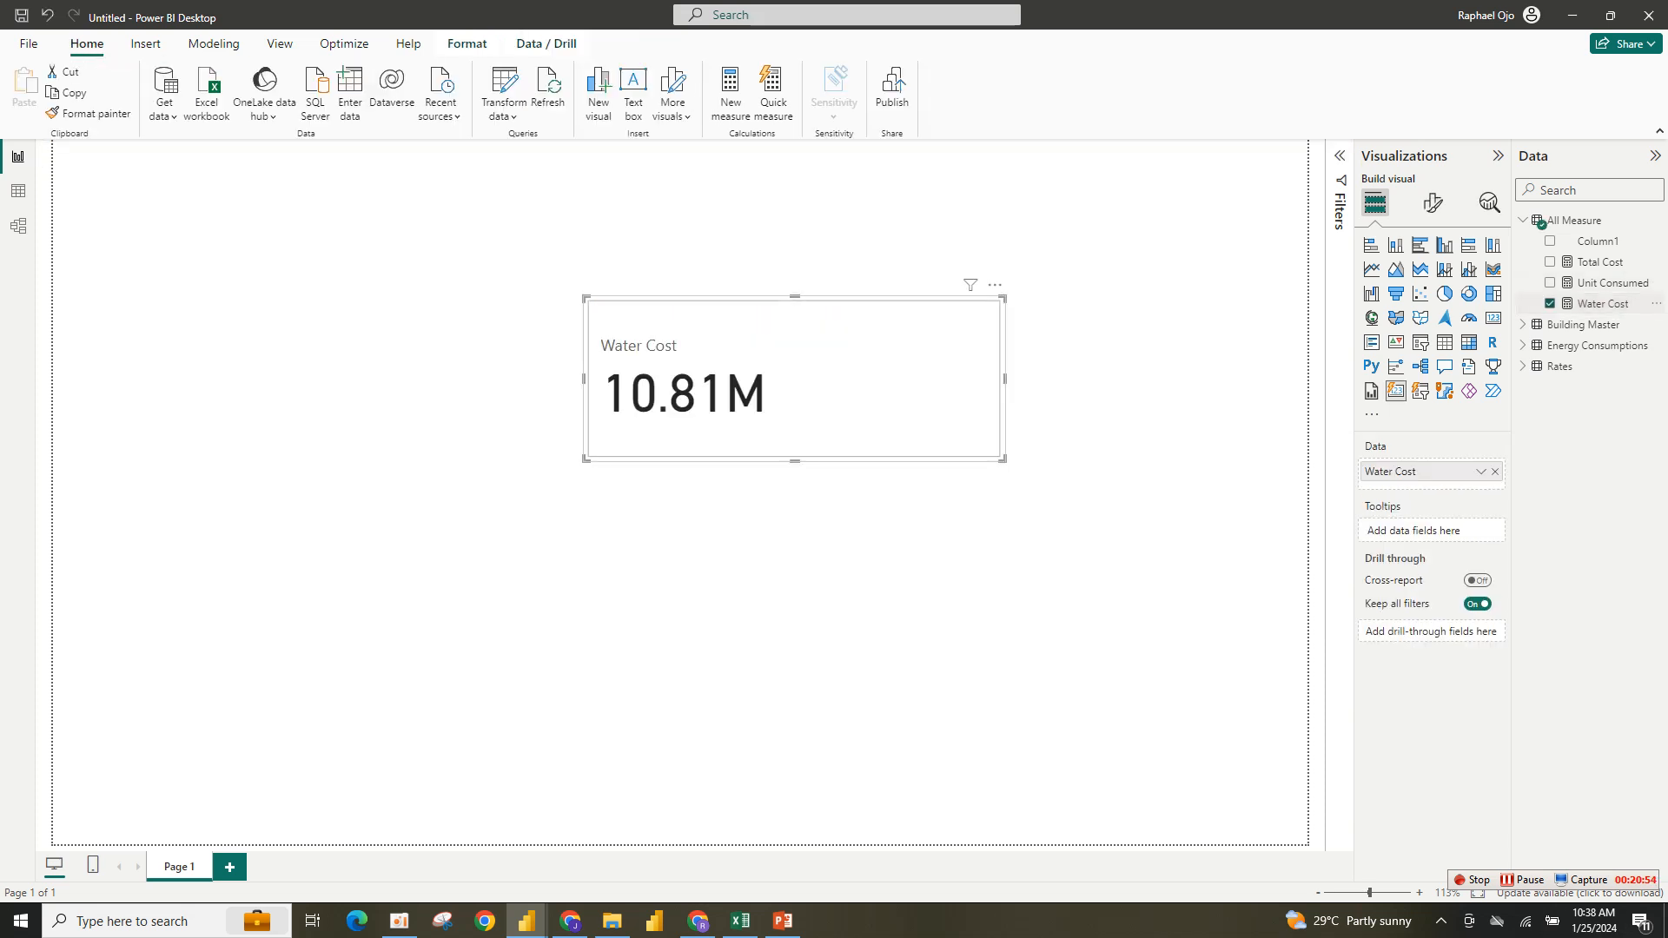
click(1549, 303)
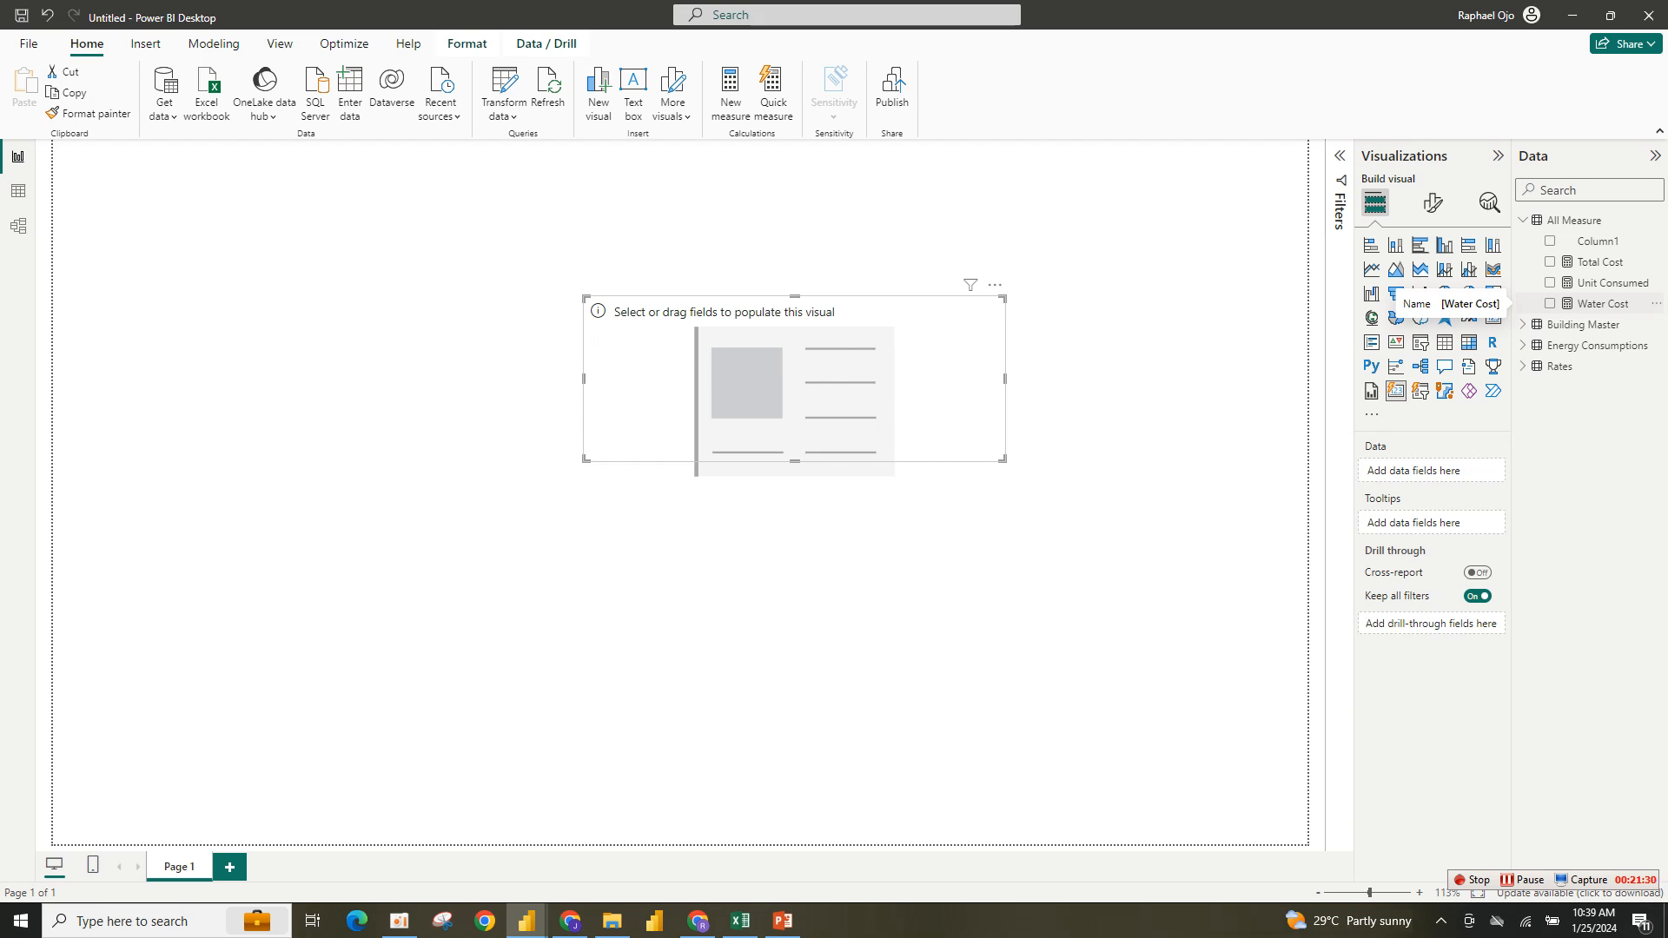
Create a new measure in All Measure with the formula Water Cost left = [Total Cost]-[Water Cost].
double_click(1602, 304)
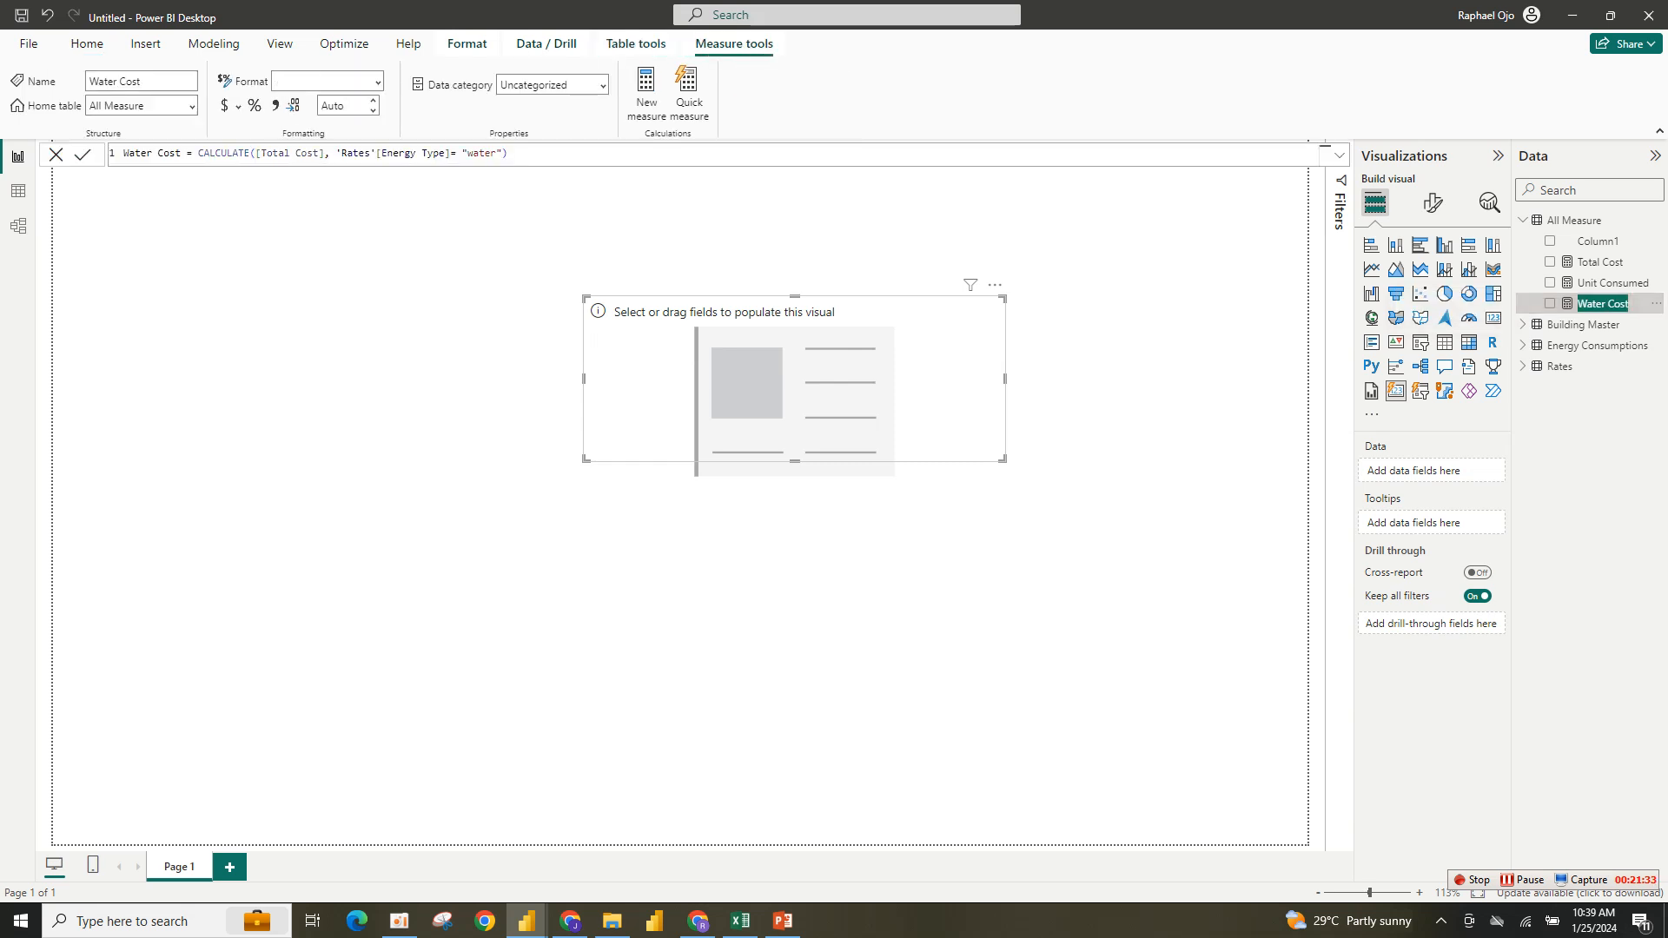
click(646, 92)
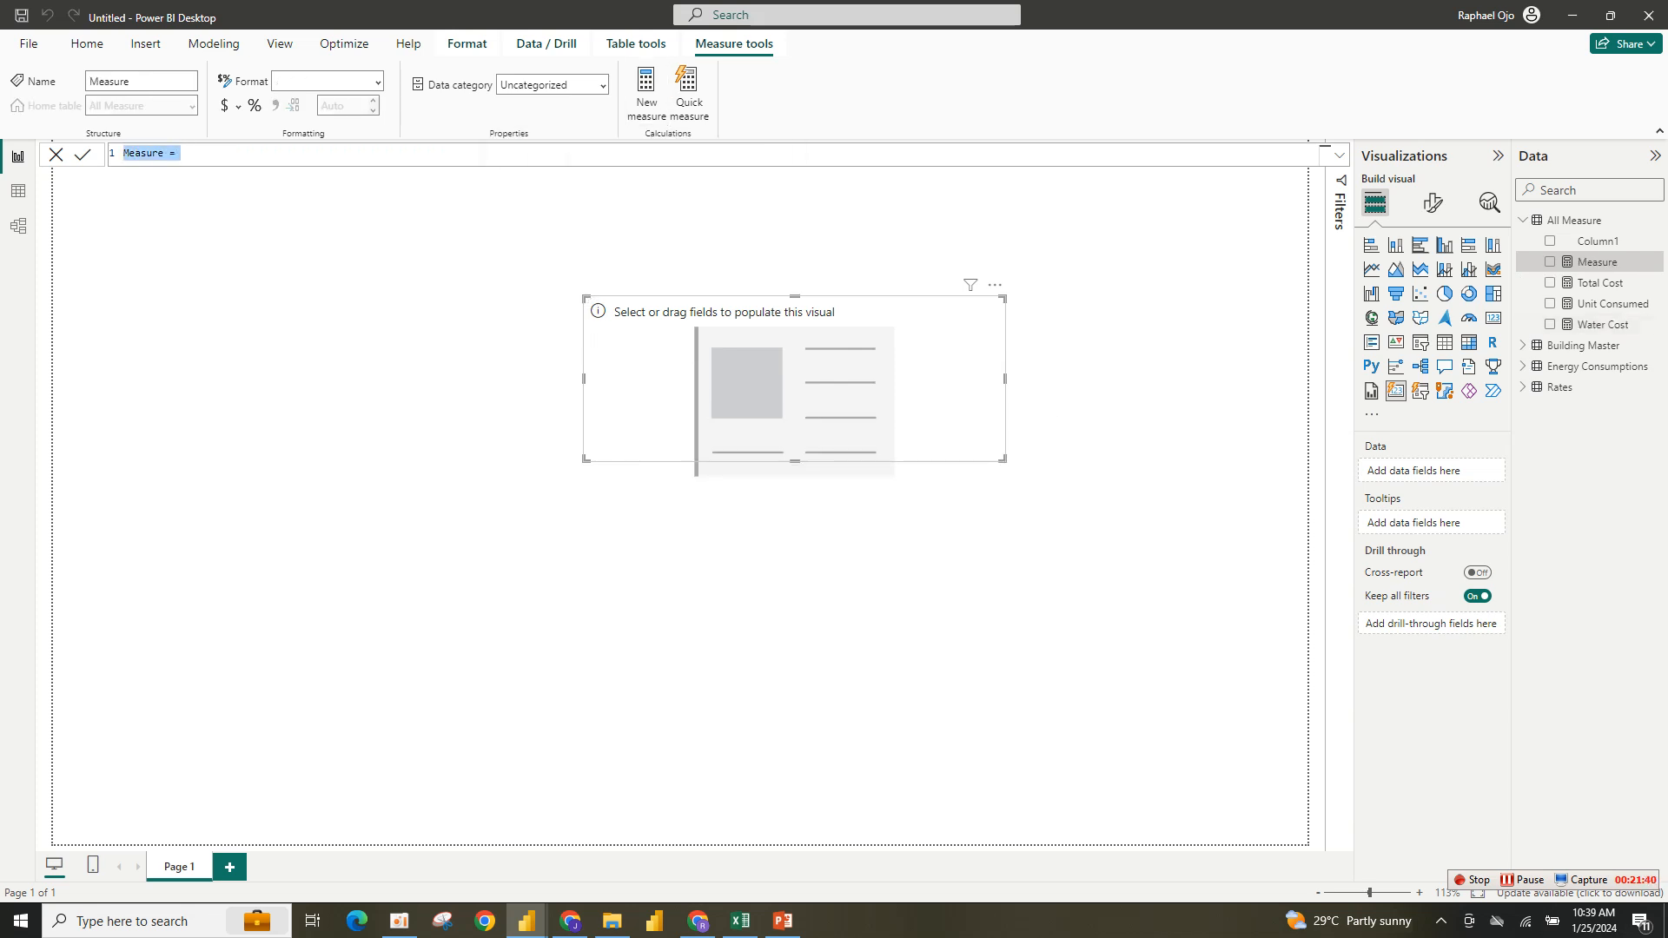
text(Water Cost left = total Cost])
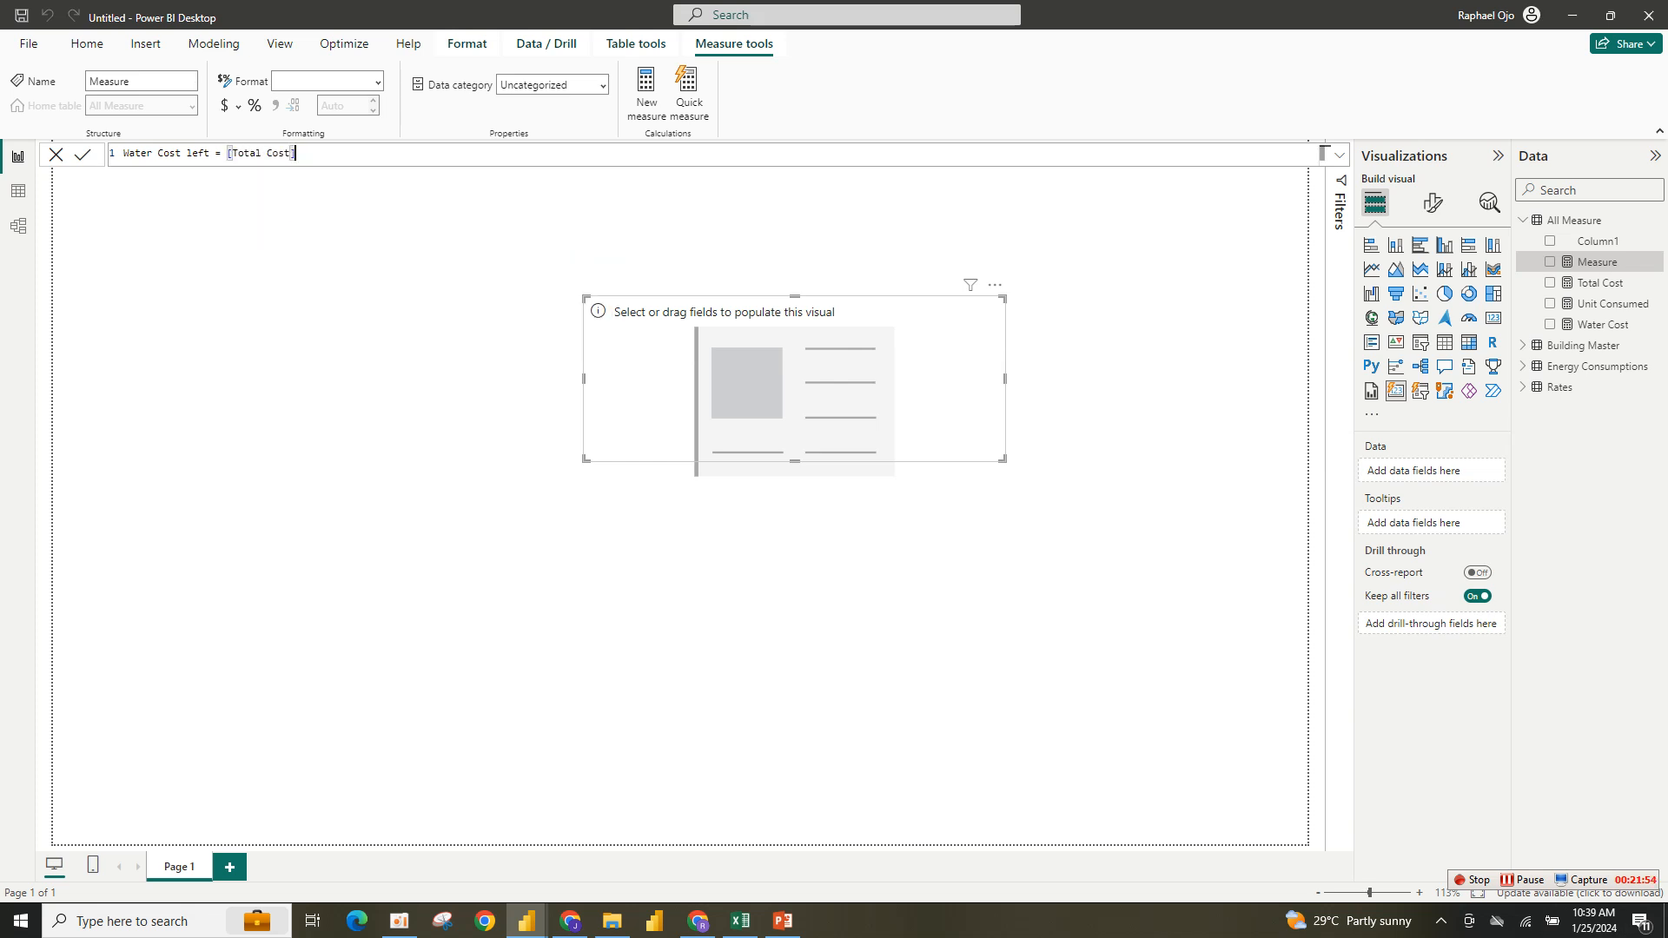
key(Tab)
text(-wat)
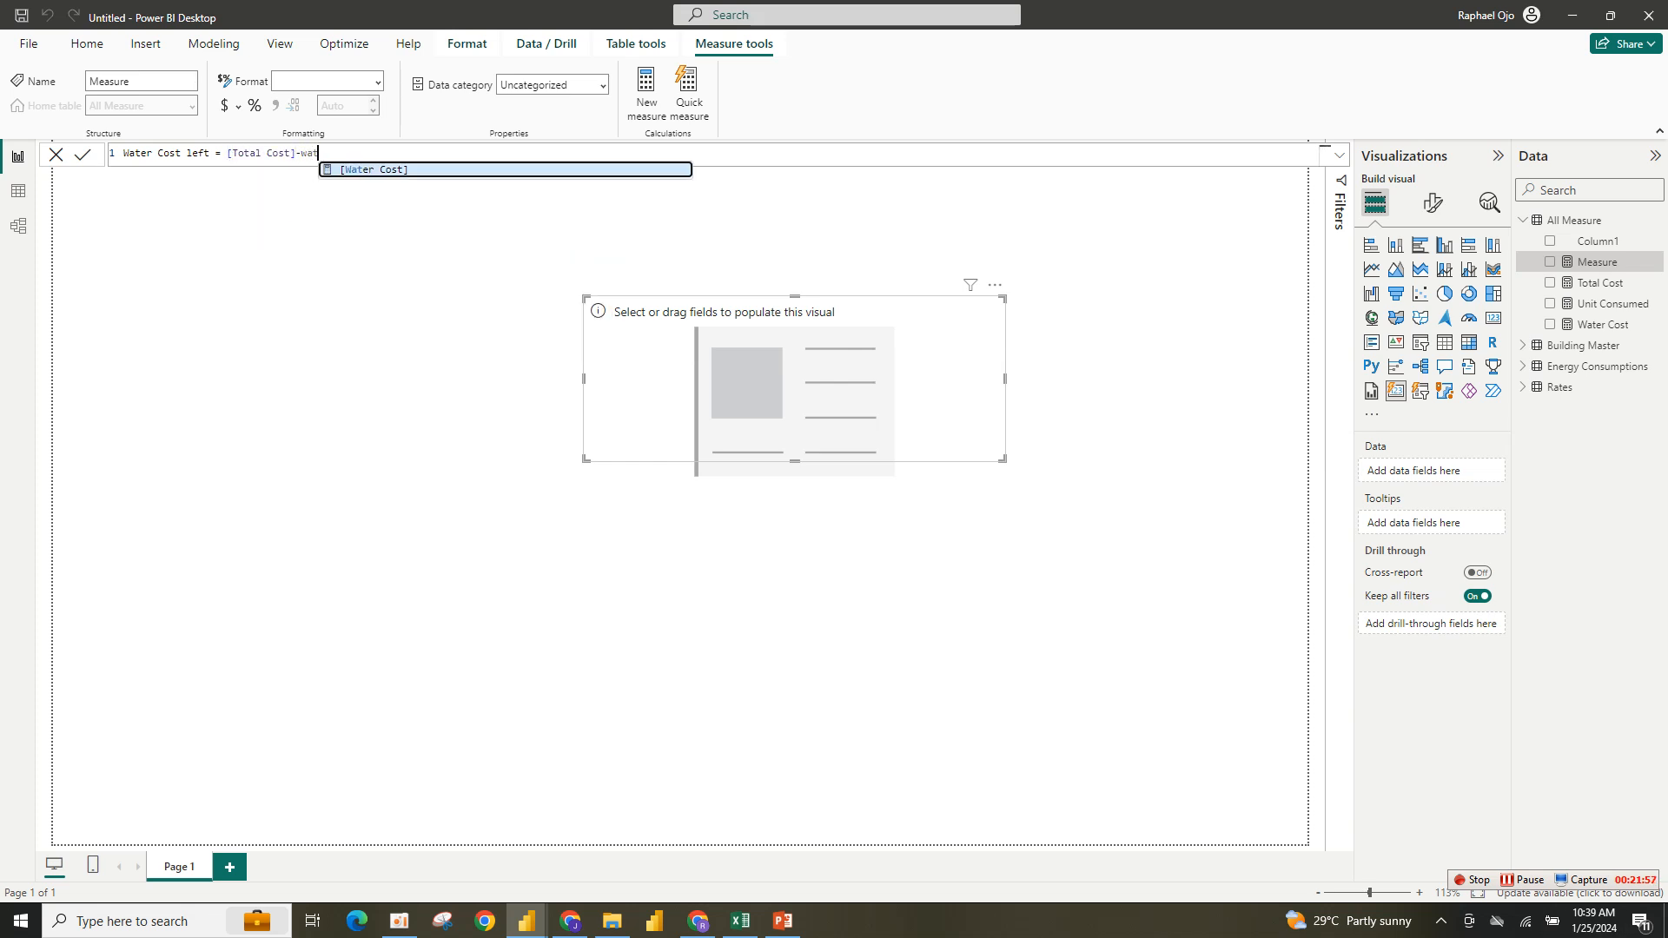
key(Tab)
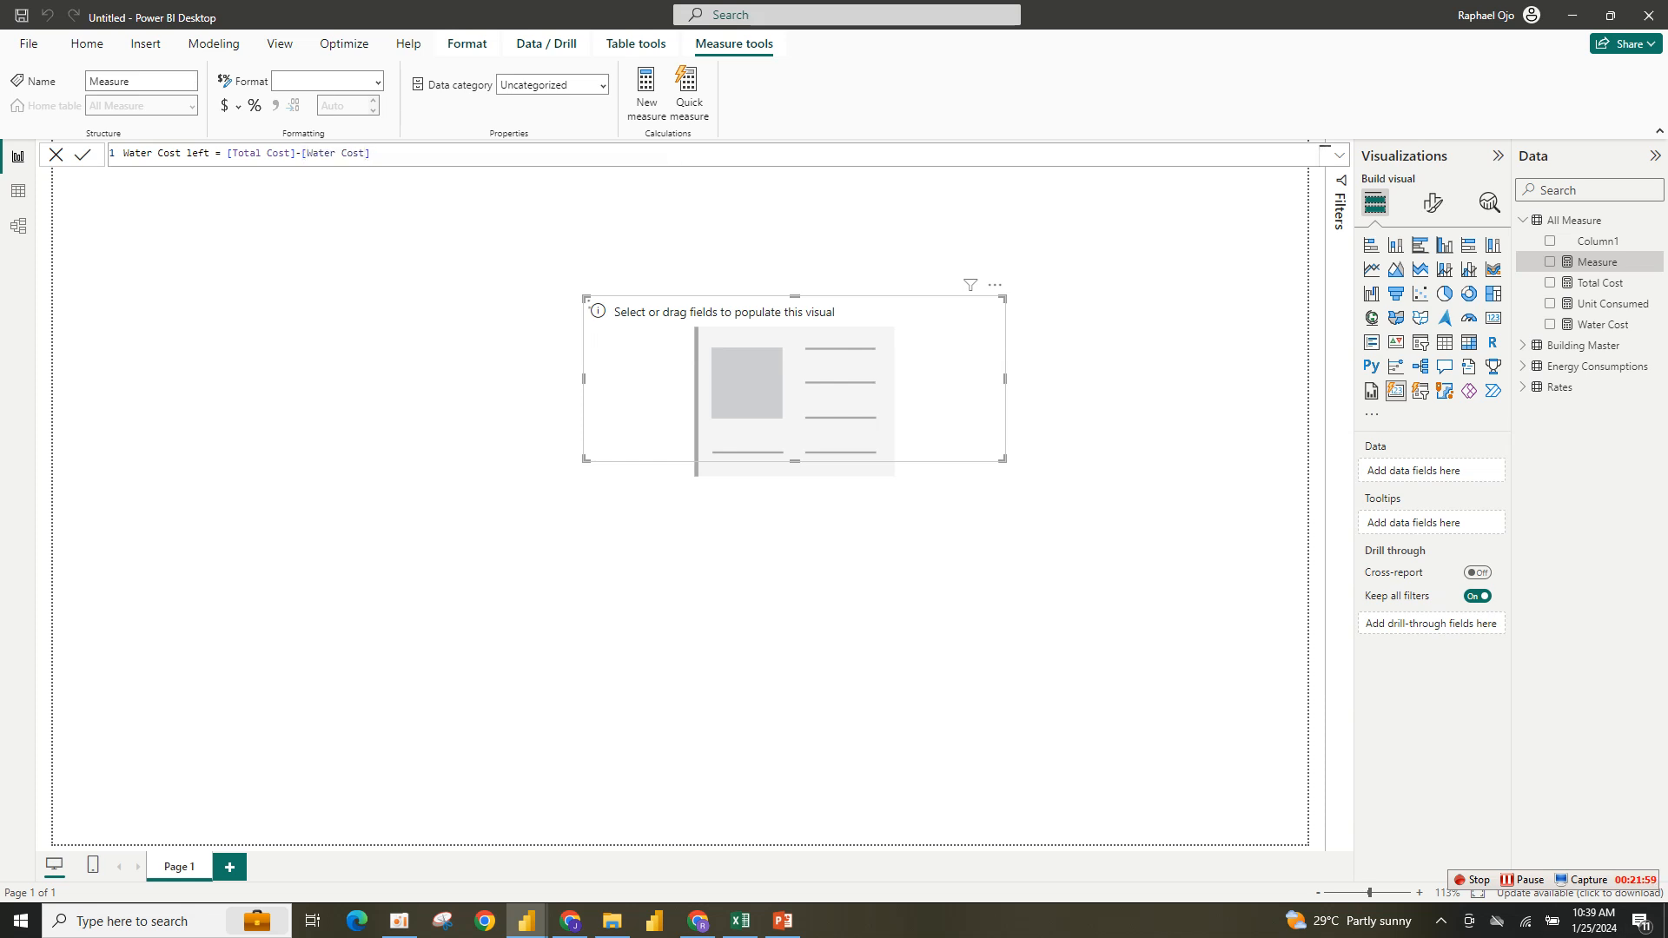
key(Return)
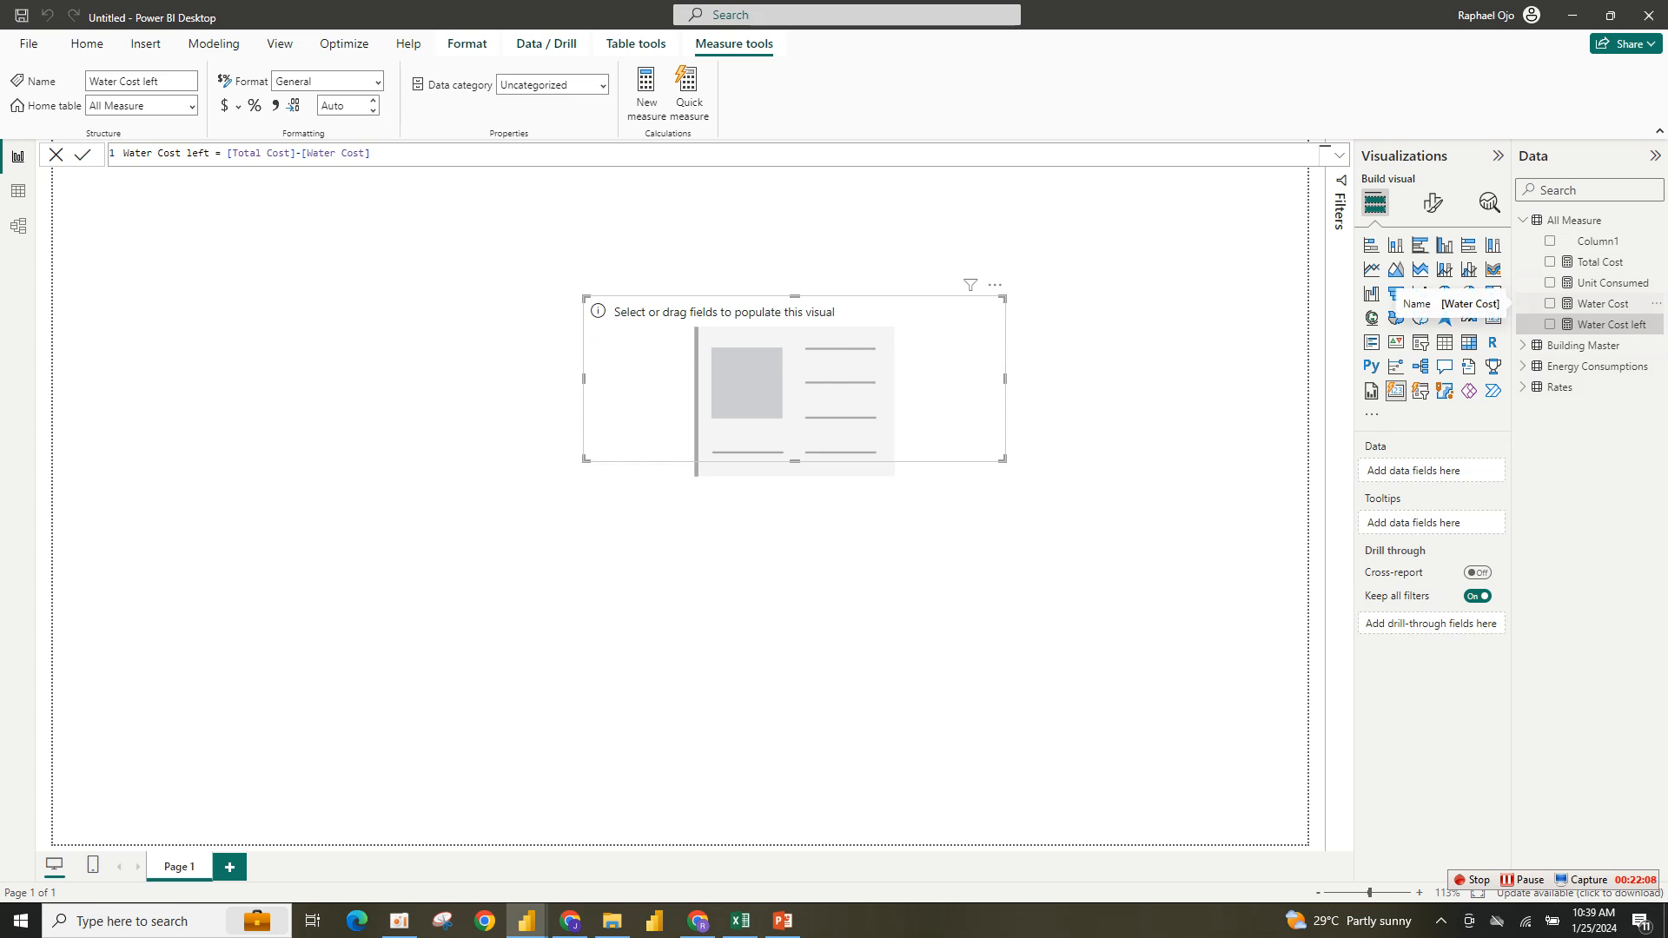
Copy the full Water Cost formula into a new measure in the All Measure table.
double_click(1602, 303)
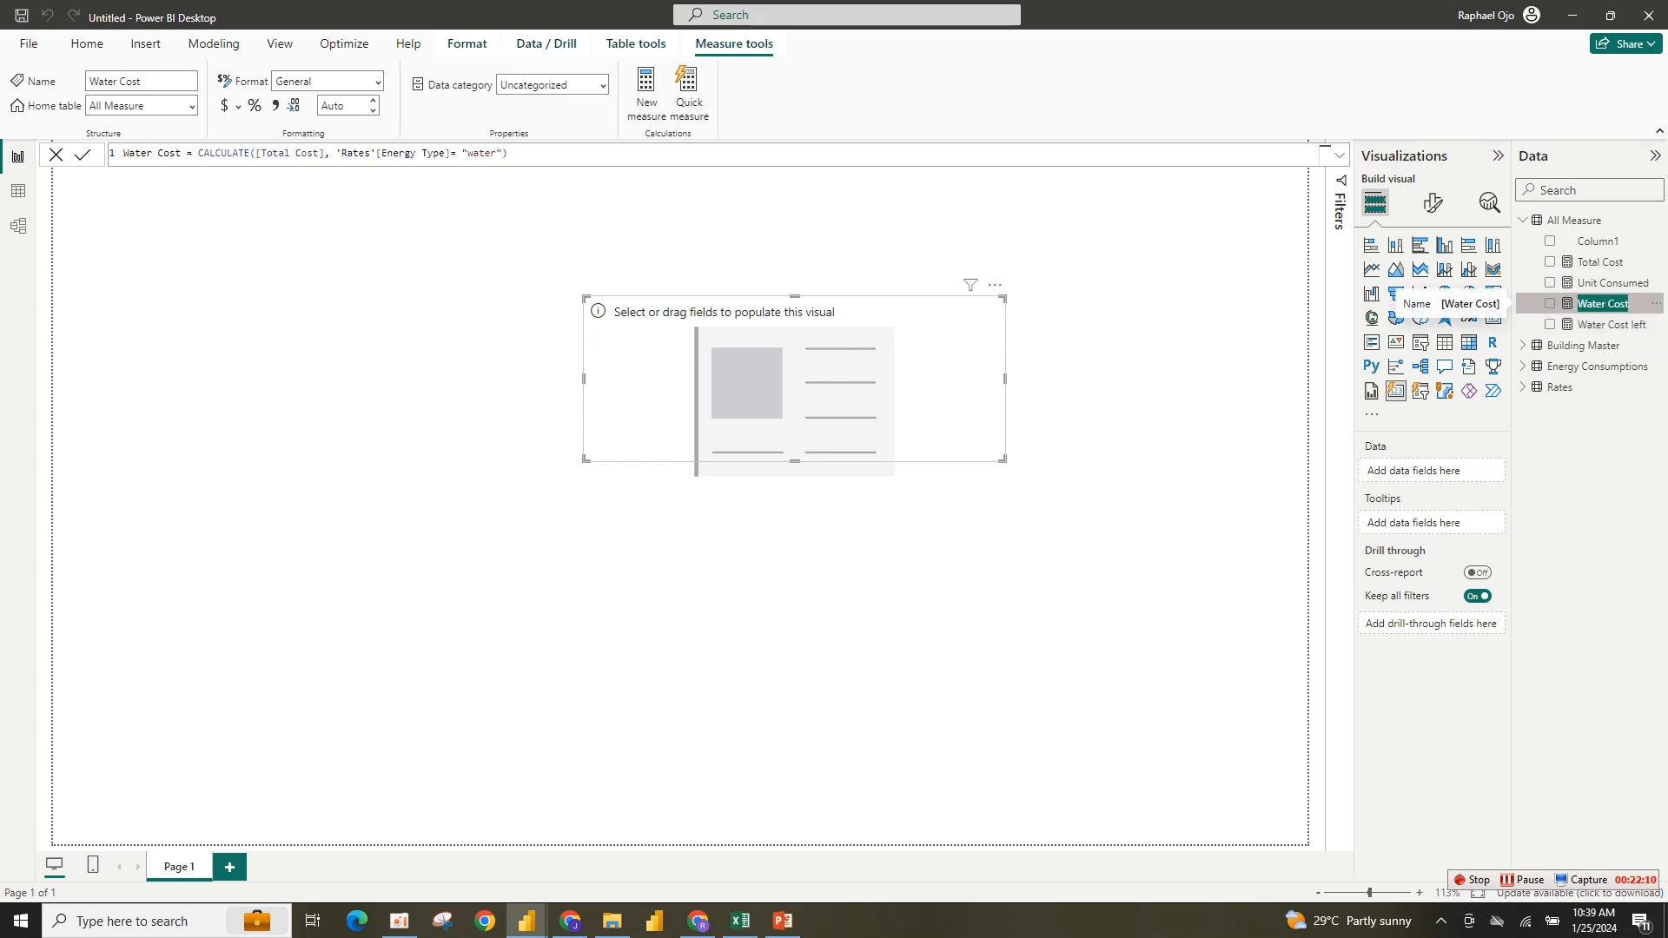
click(1603, 304)
double_click(1603, 304)
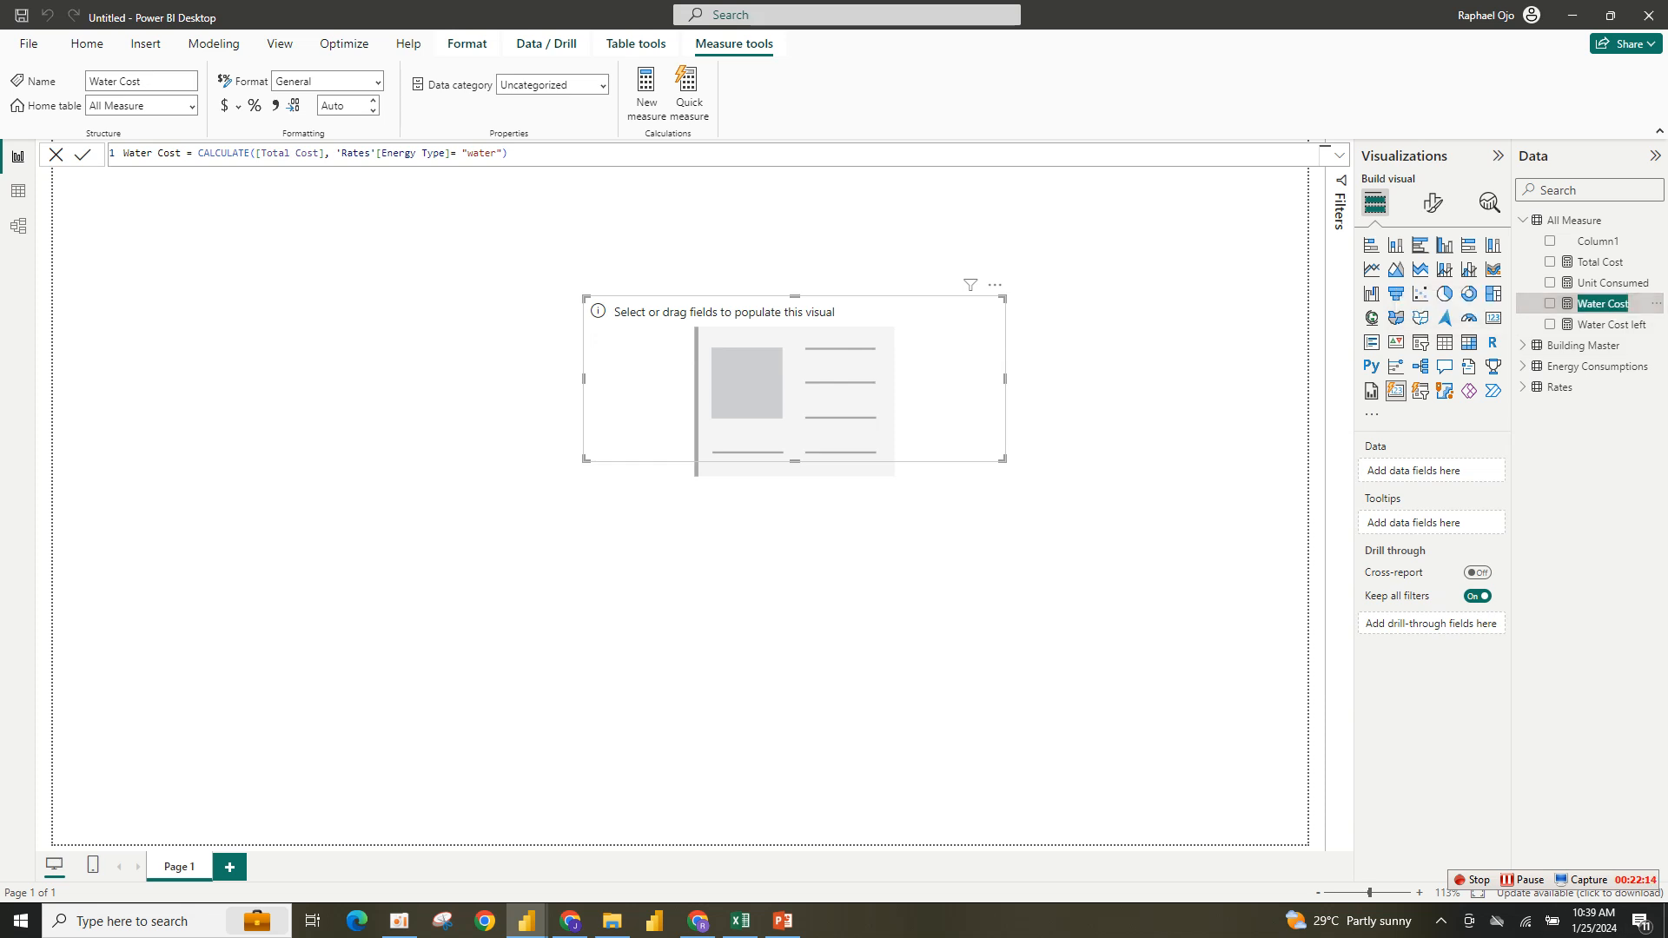
key(Escape)
click(508, 153)
key(shift+Home)
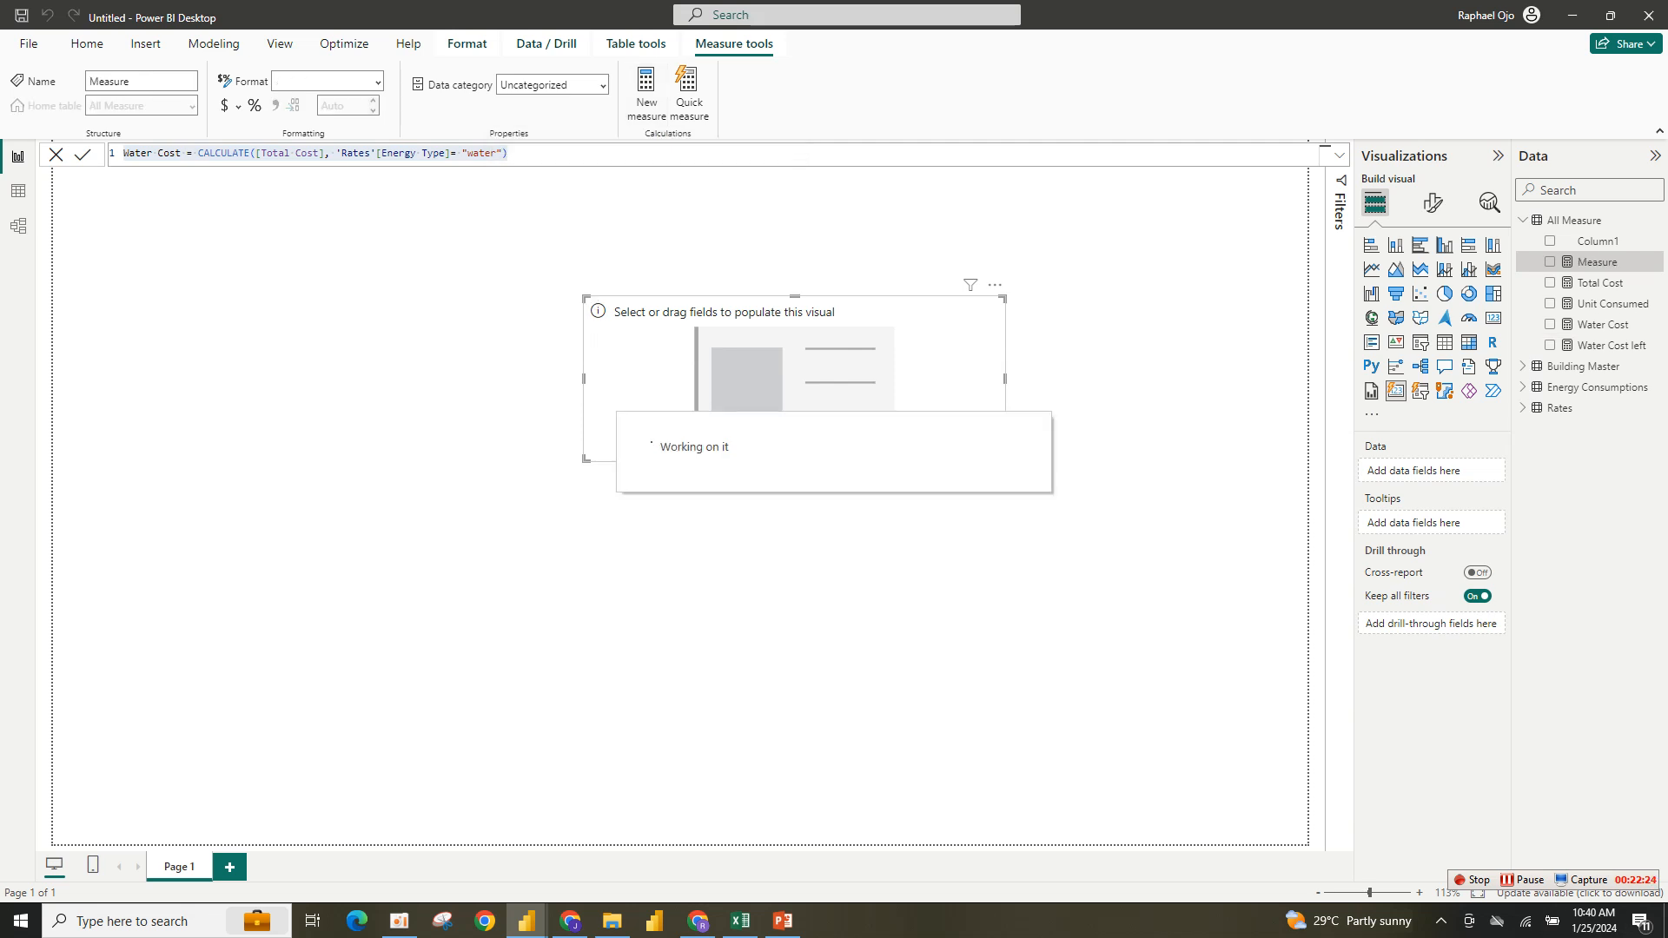
text(Water Cost = CALCULATE([Total Cost], 'Rates'[Energy Type]= "water"))
Rename the copied measure Electricity Cost in its formula, set the energy type filter to "Electricity", and commit it.
drag(153, 153, 123, 153)
text(Electr)
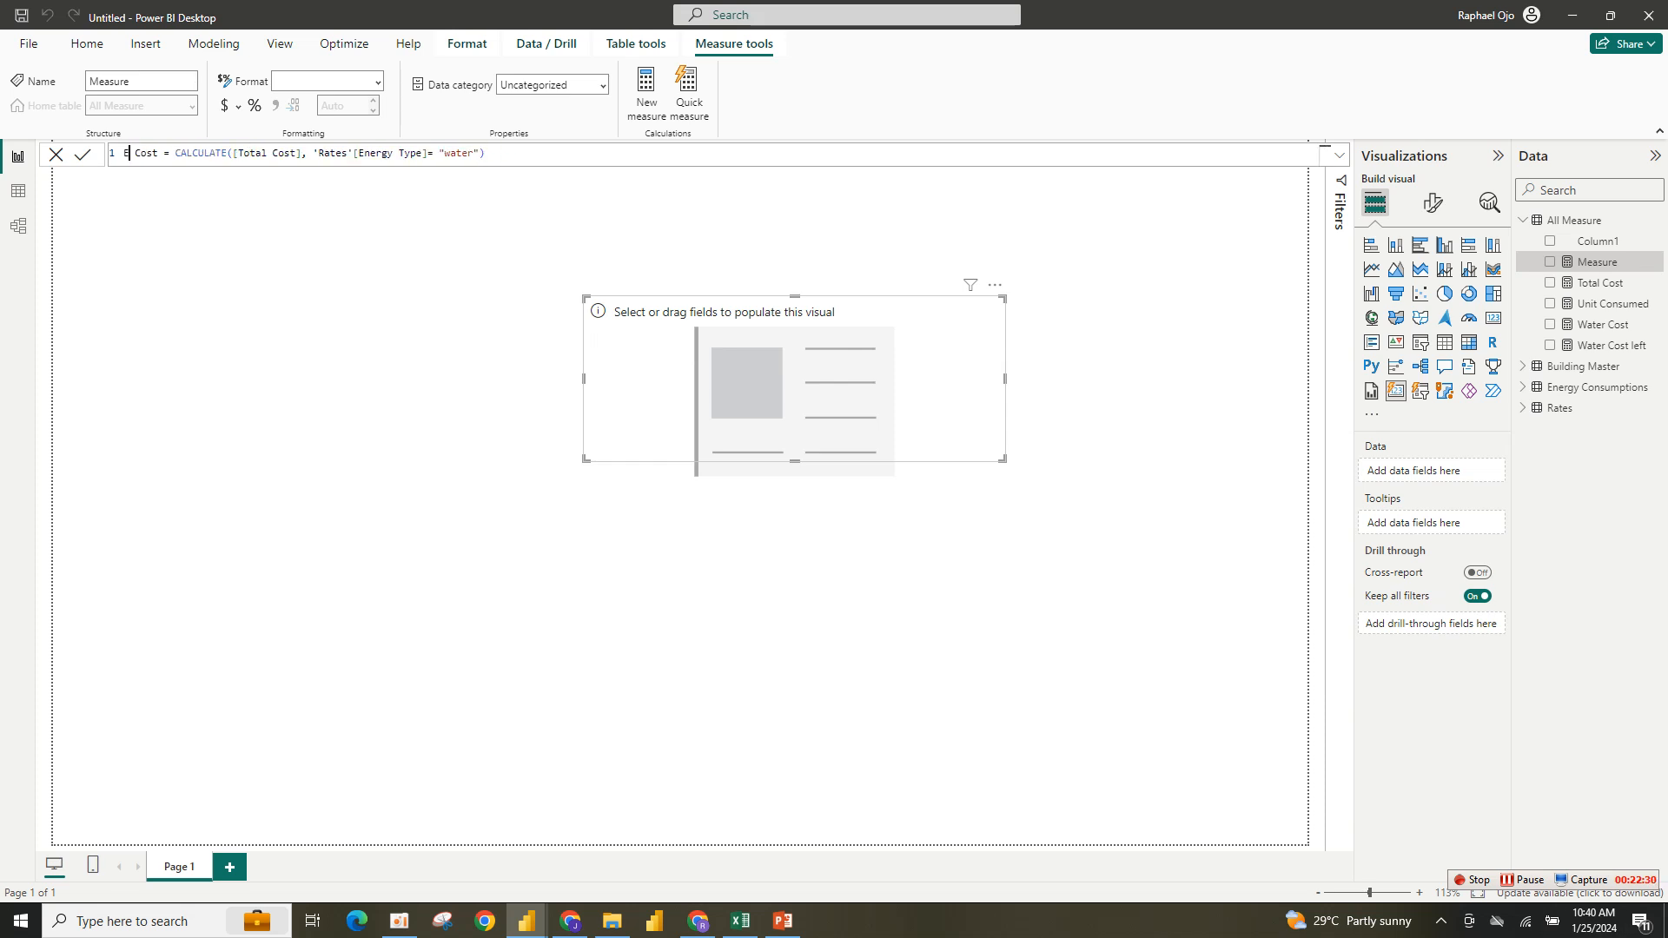
text(icity)
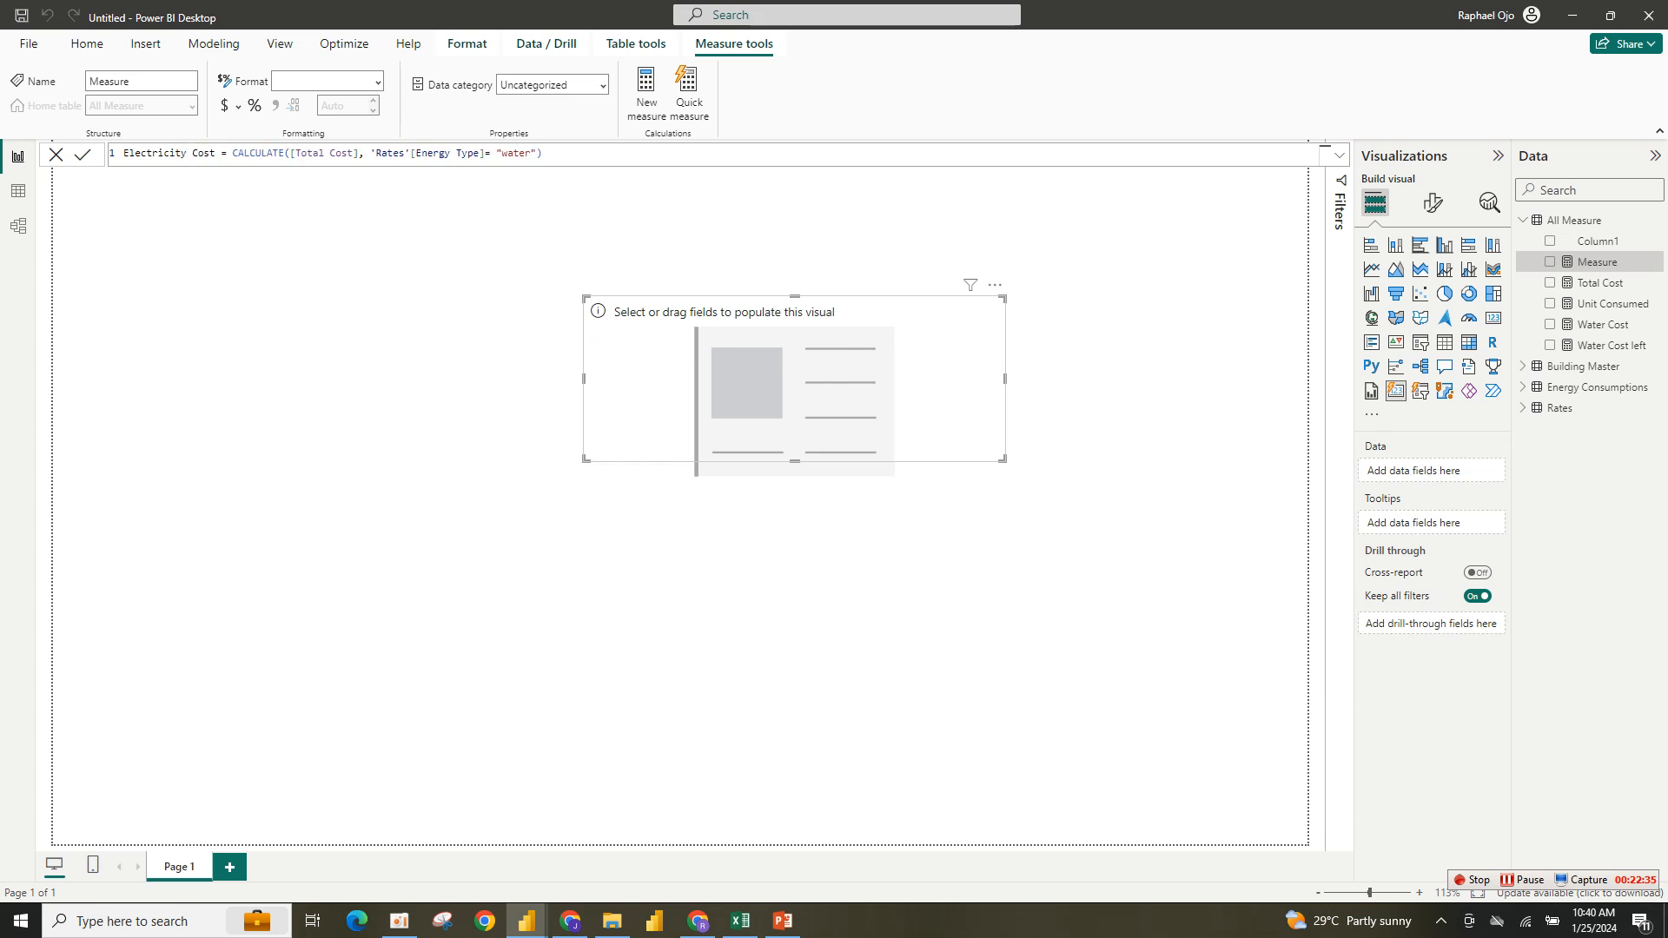
drag(502, 153, 530, 153)
text(Electricity)
key(Return)
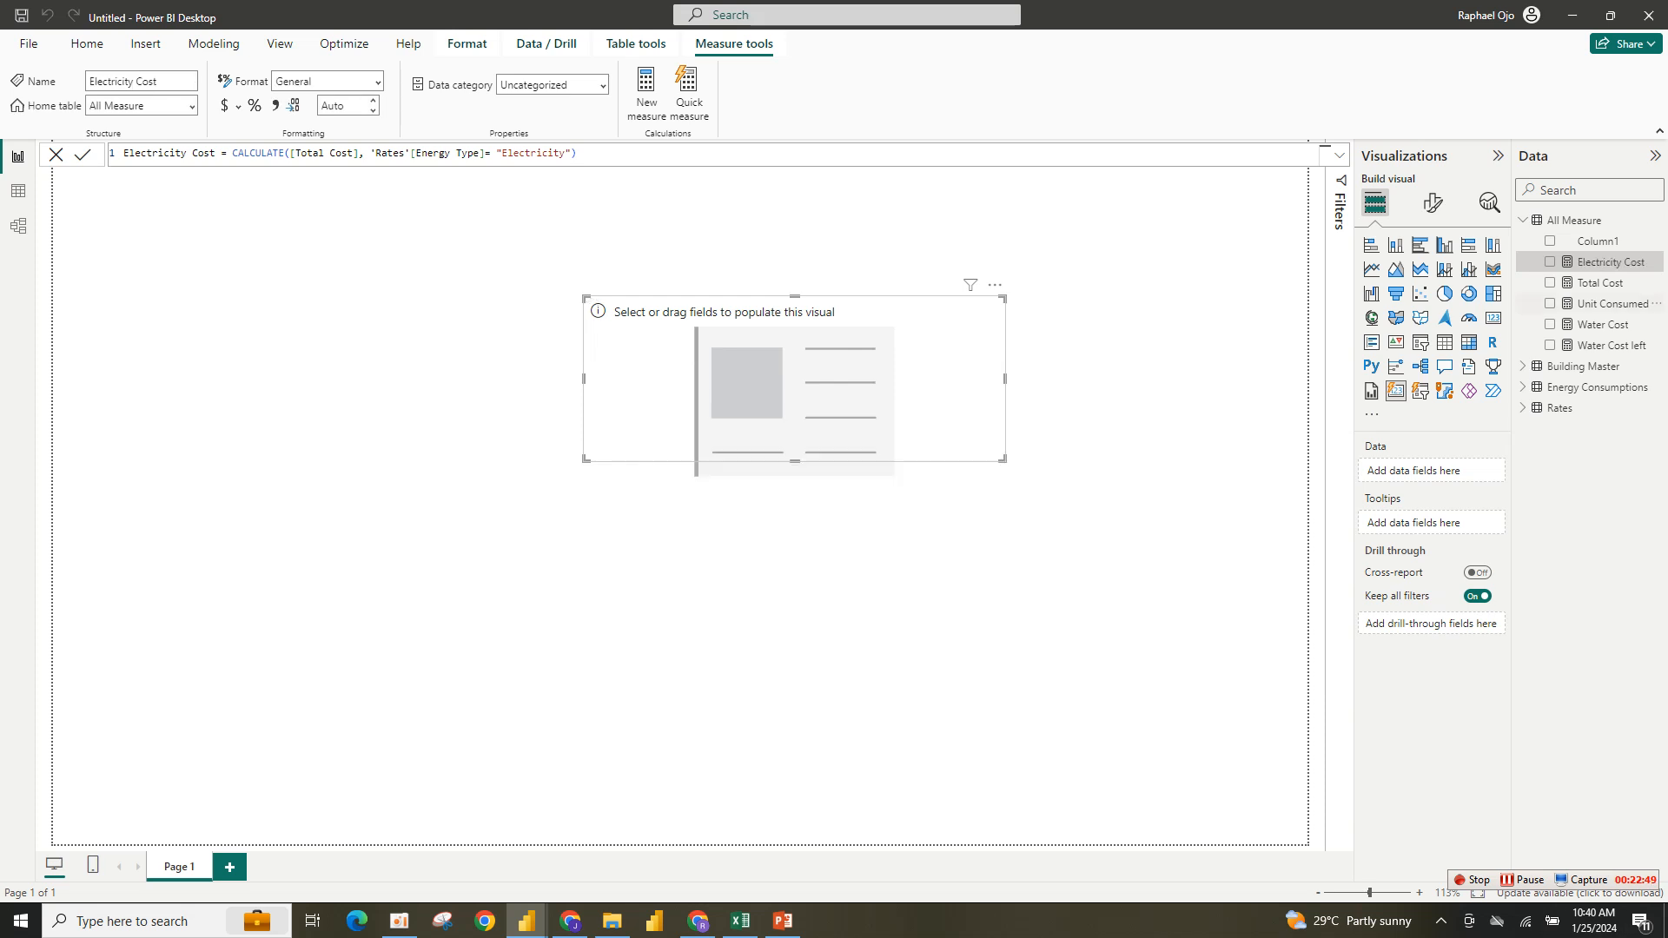
Preview the Electricity Cost measure in the card and clear it from the card.
click(1549, 261)
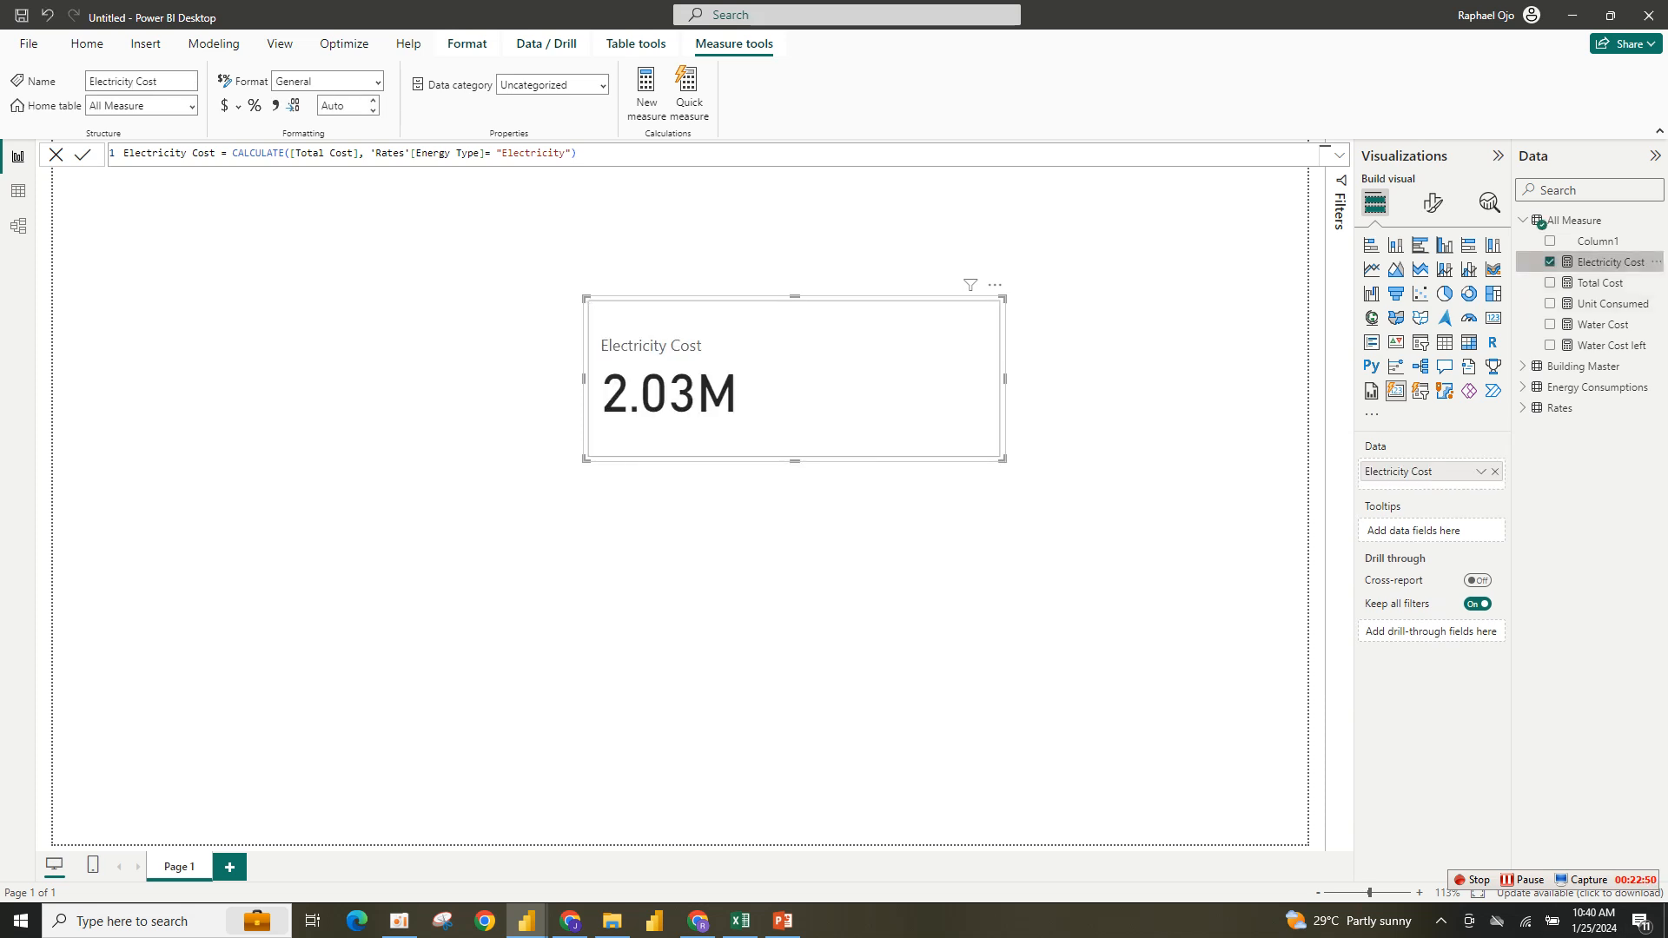
click(1549, 261)
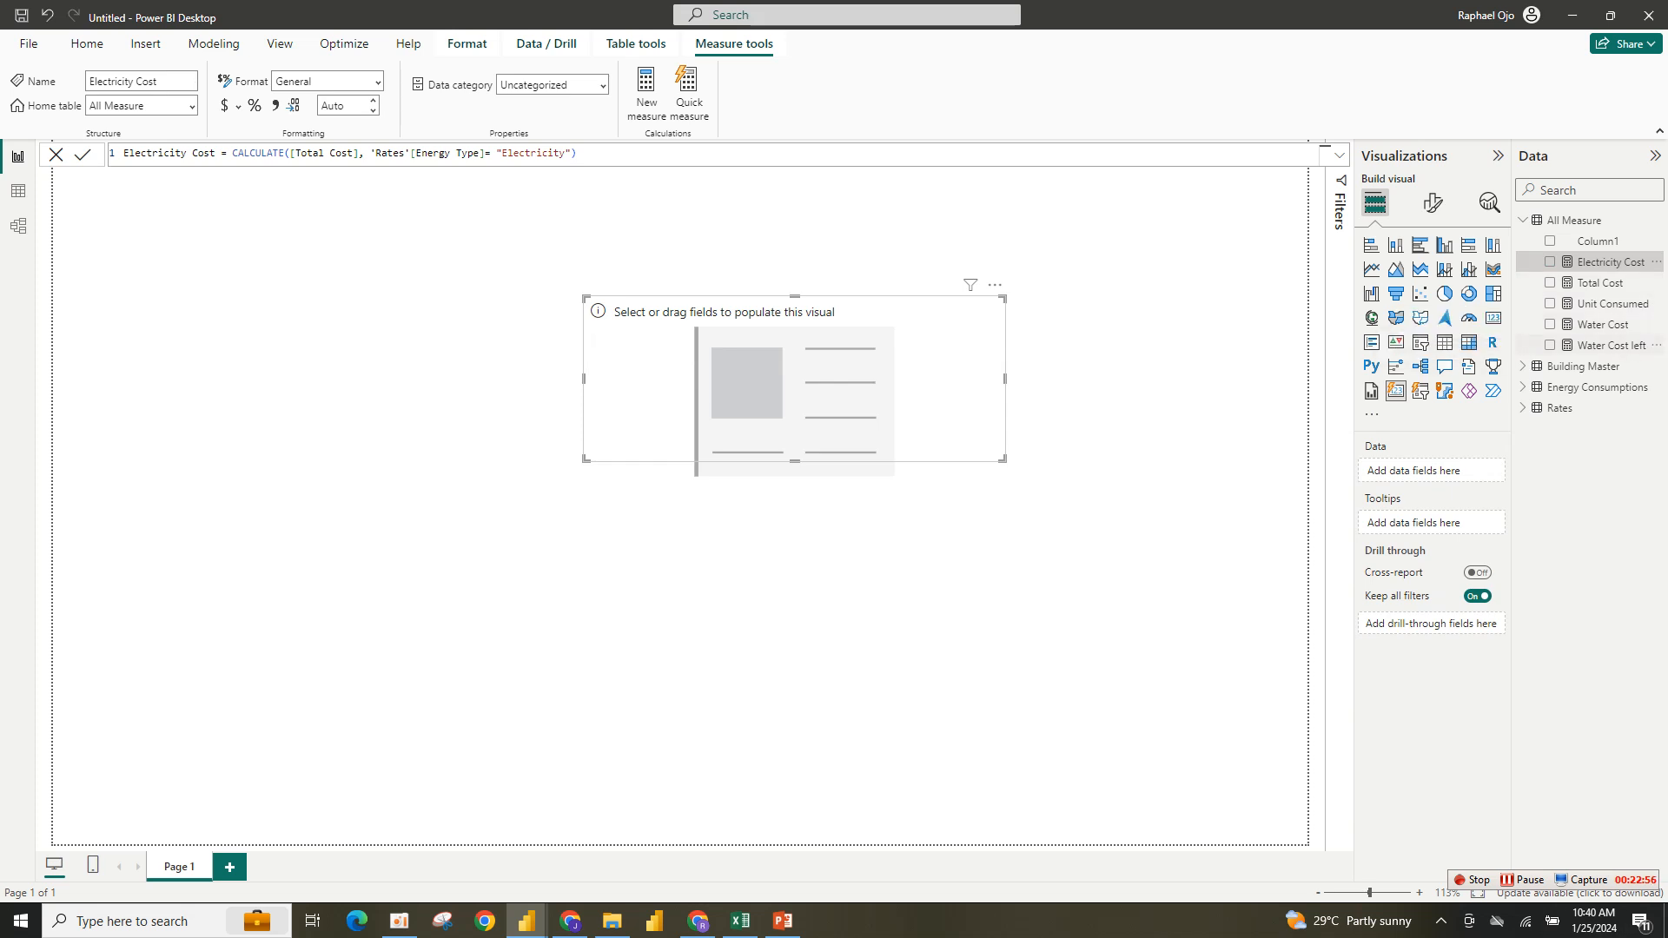
double_click(1611, 346)
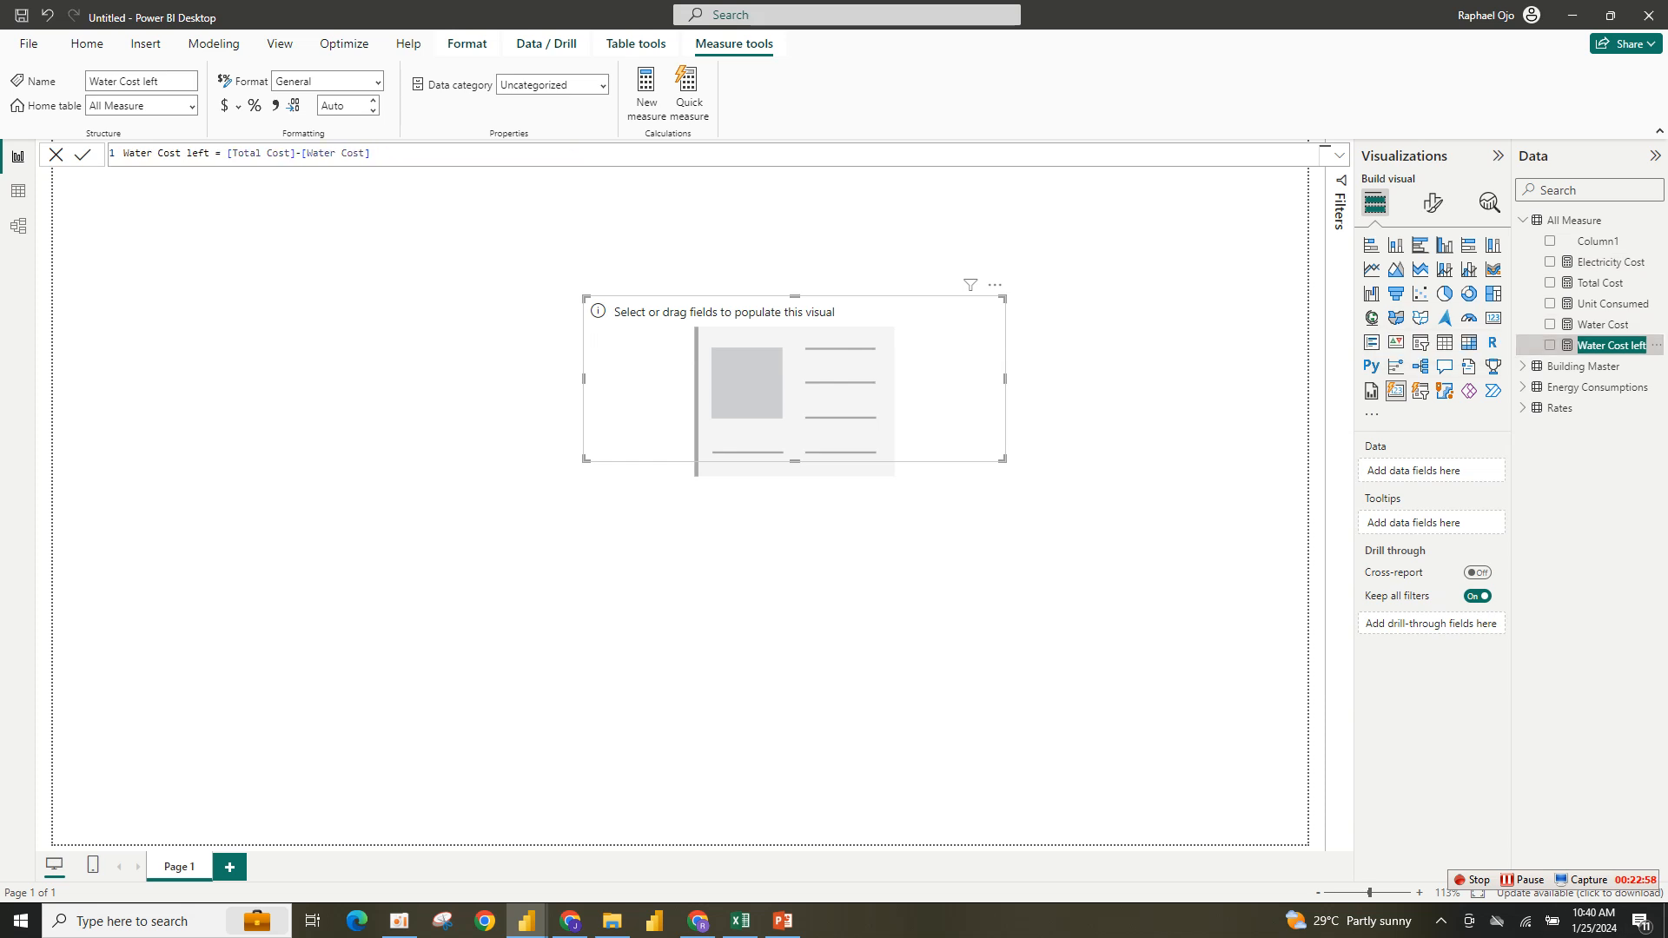
key(Escape)
double_click(1612, 262)
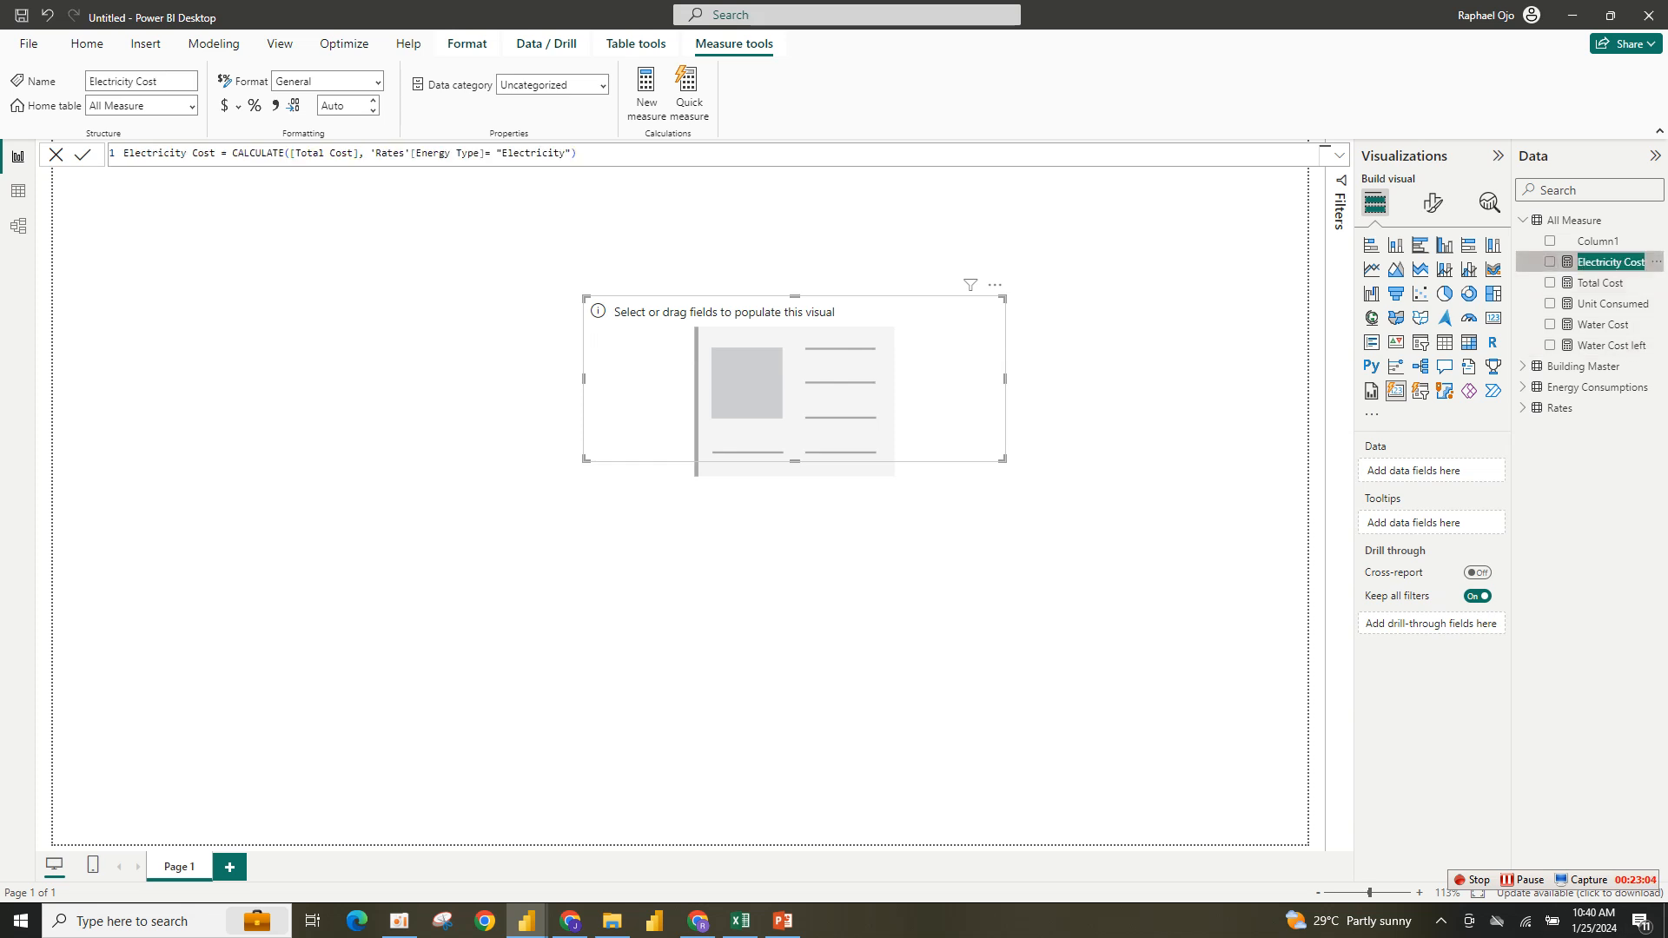
Create a new measure in All Measure with the formula Gas Cost = CALCULATE([Total Cost], 'Rates'[Energy Type]= "Gas").
click(646, 95)
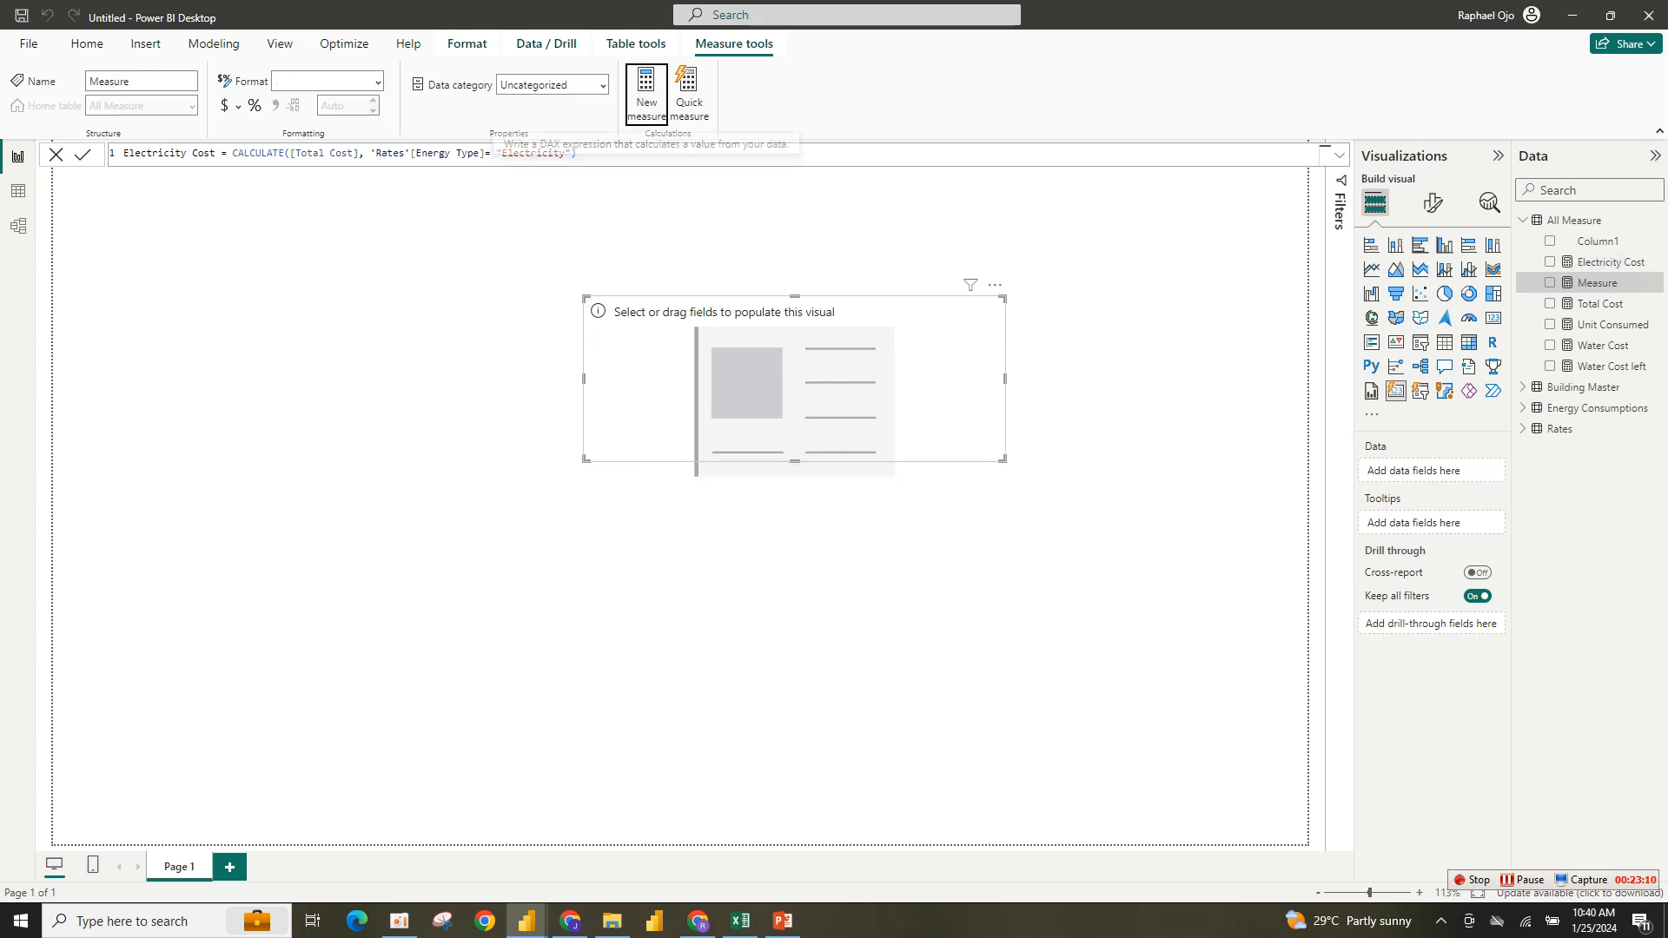
text(Water Cost = CALCULATE([Total Cost], 'Rates'[Energy Type]= "water"))
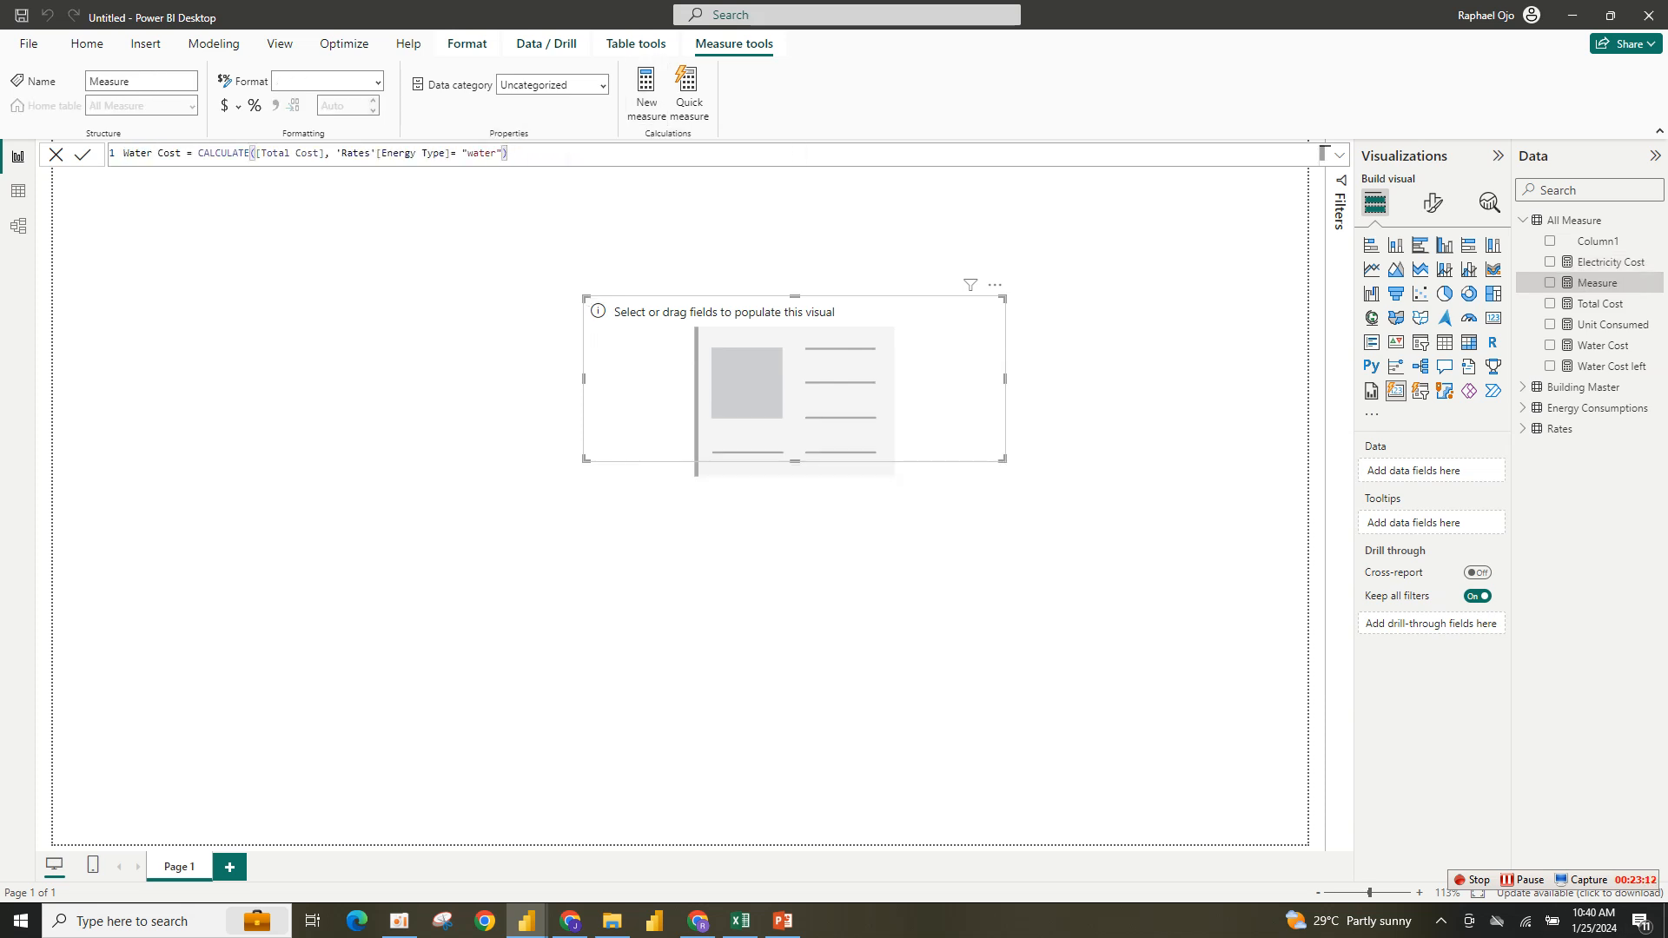
drag(153, 153, 124, 153)
text(Gas)
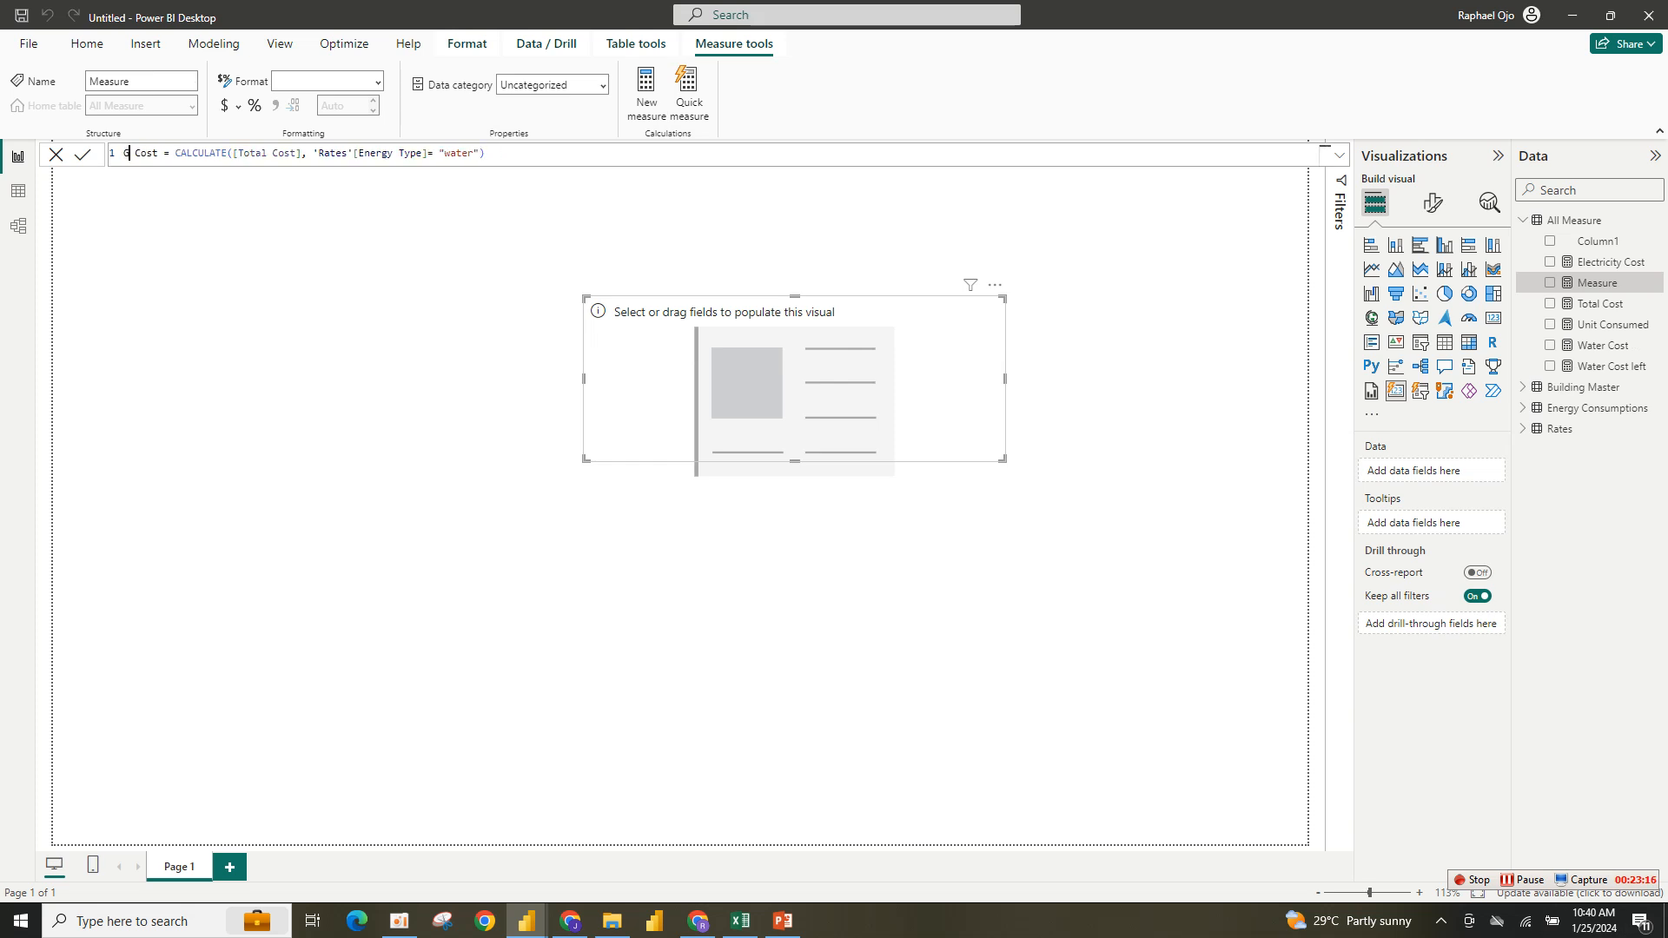
key(BackSpace)
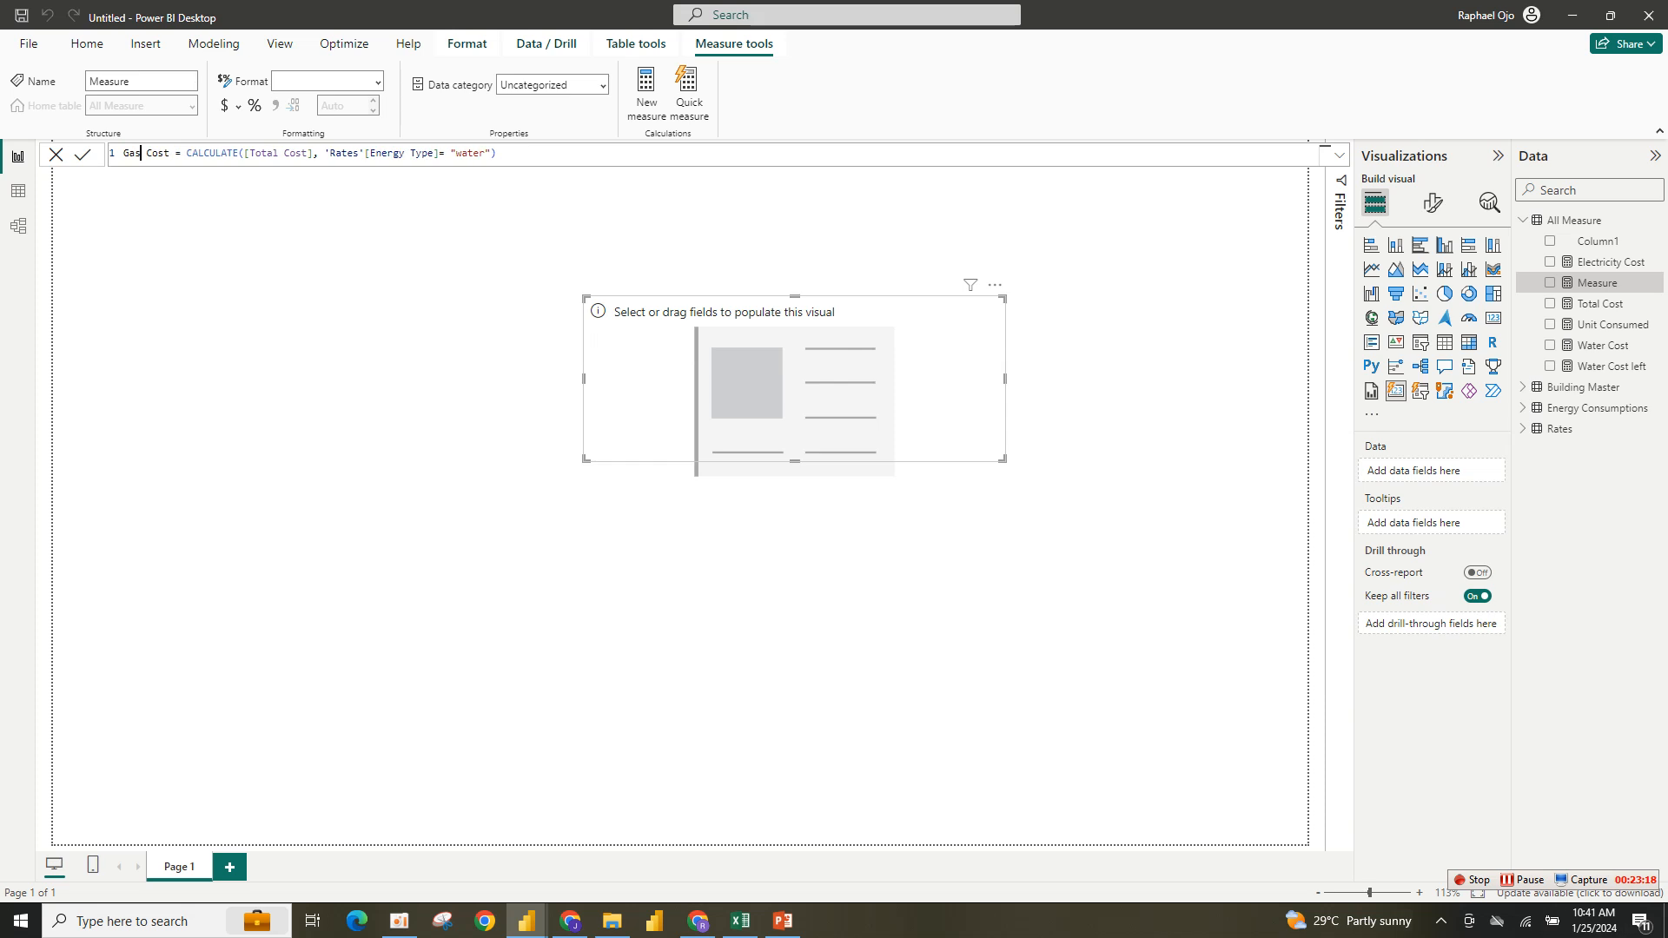
drag(455, 153, 484, 153)
text(Gas)
key(Return)
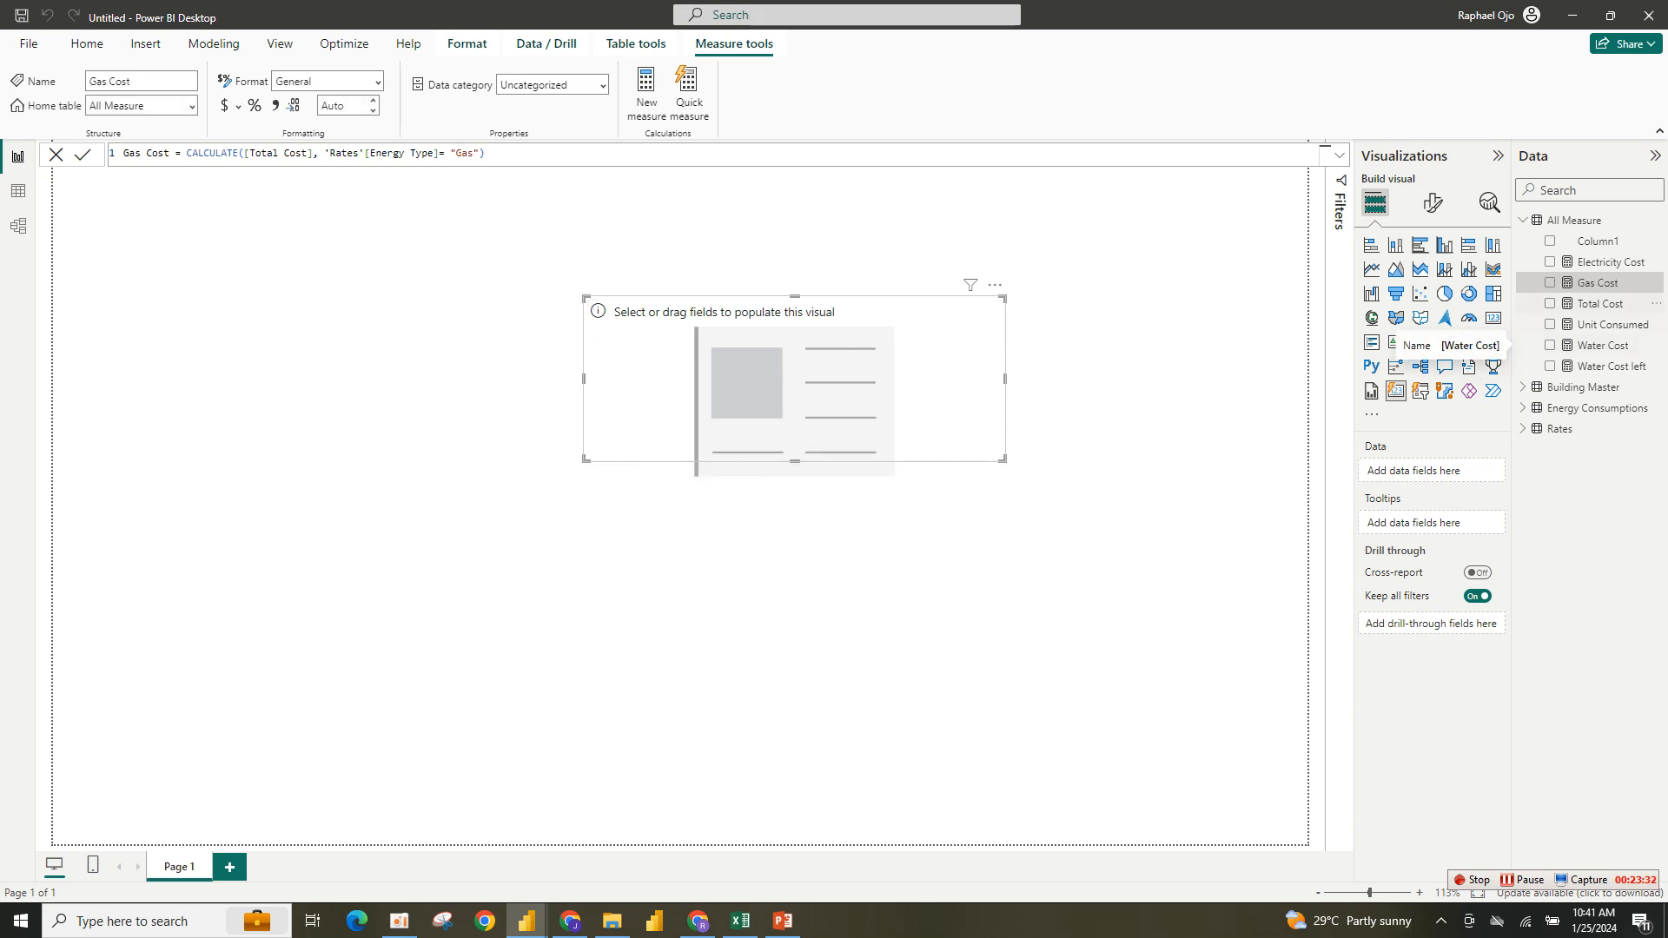
Copy the full Water Cost left formula into a new measure in the All Measure table.
double_click(1611, 367)
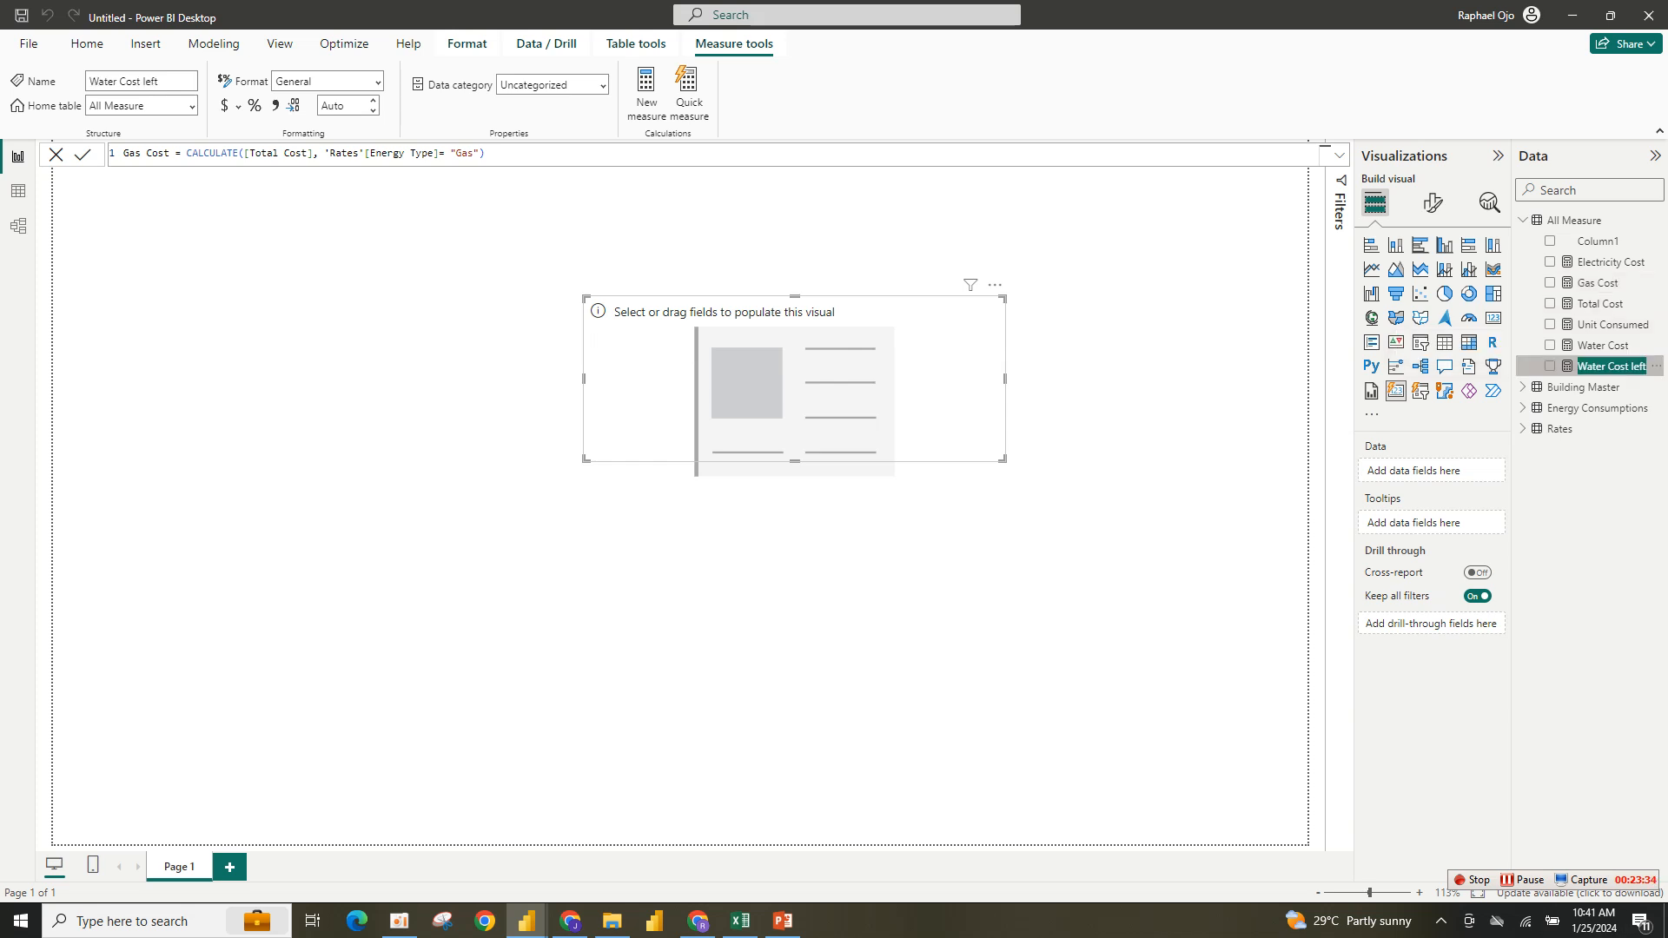
key(Escape)
drag(371, 153, 123, 153)
key(ctrl+c)
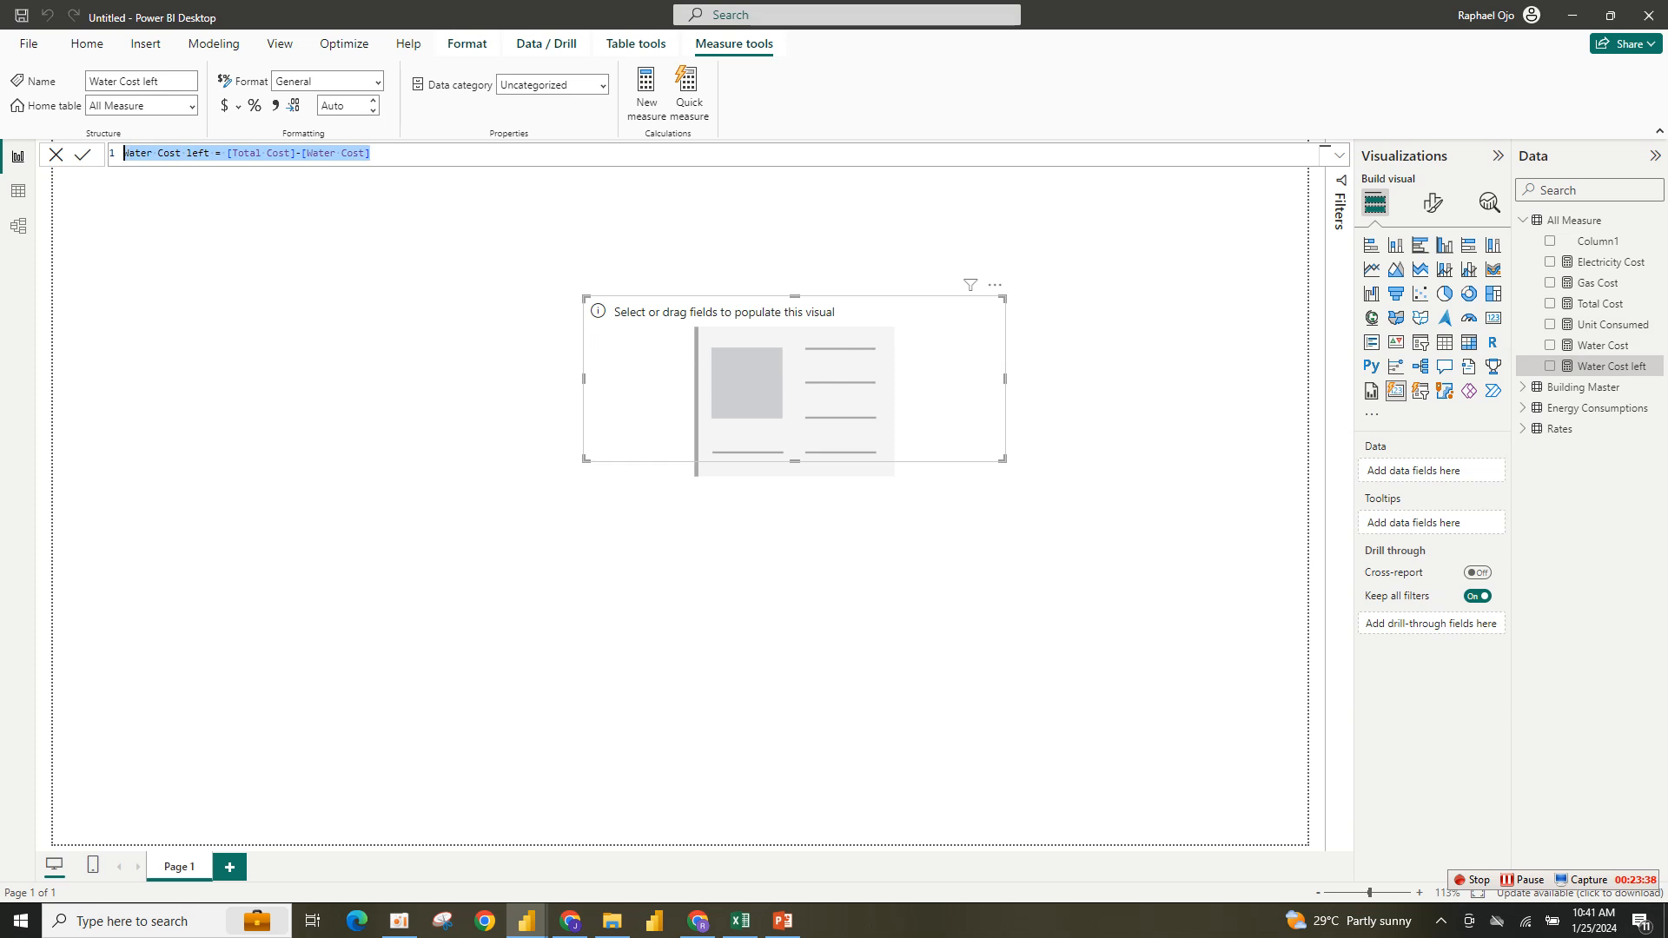
click(646, 94)
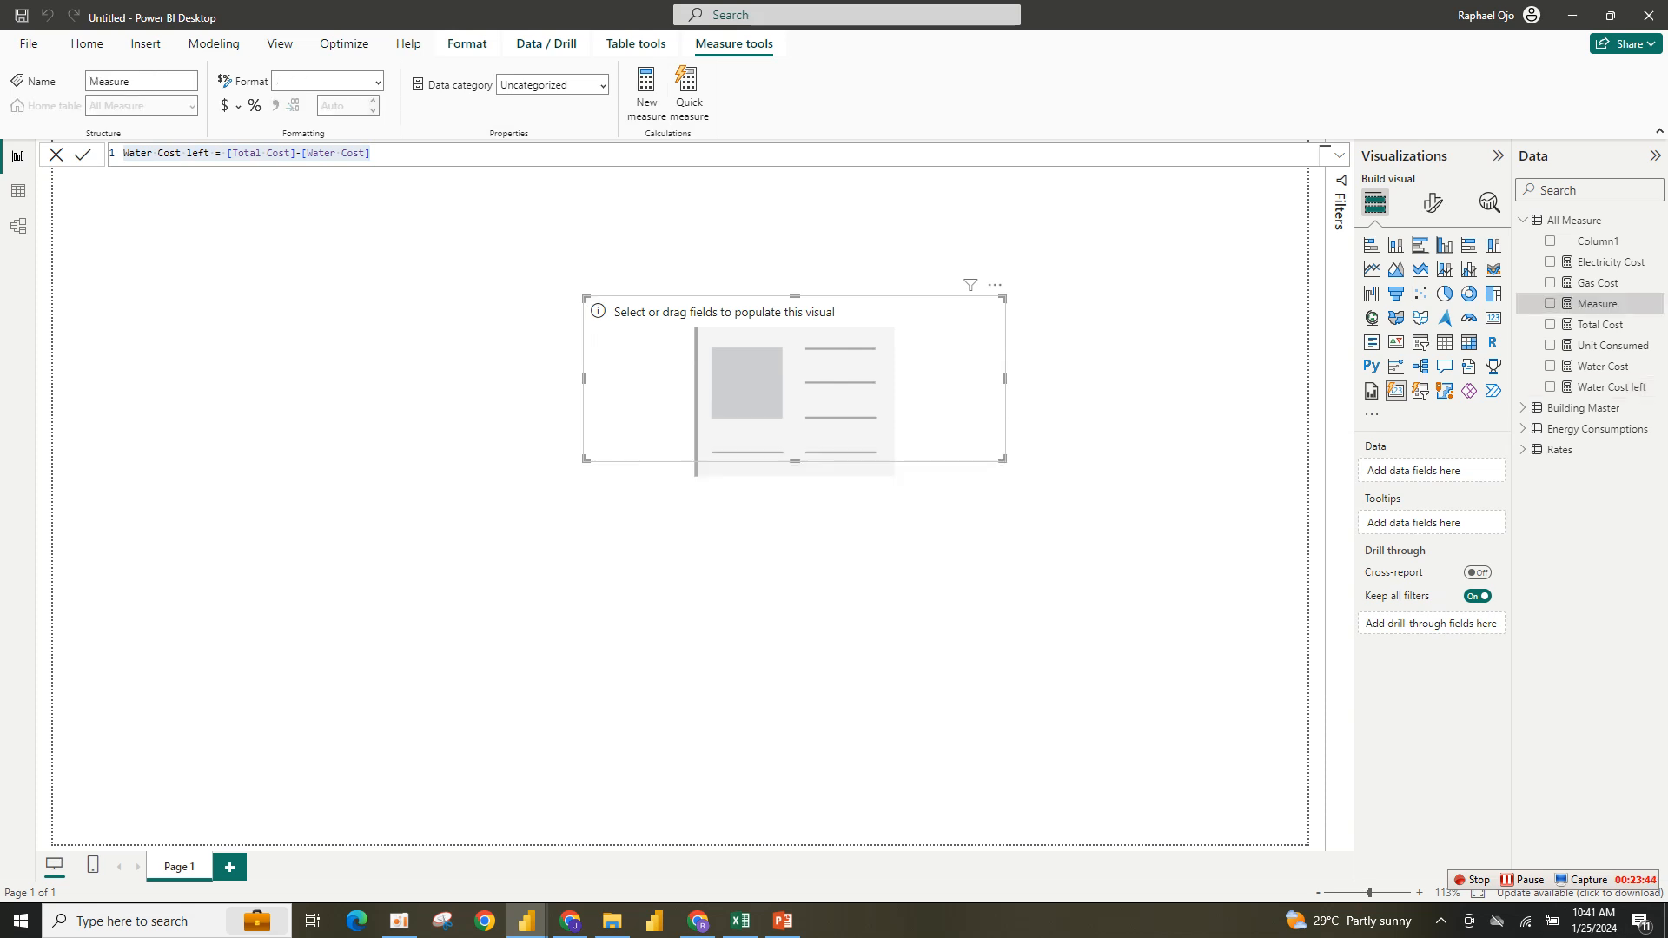
key(ctrl+v)
Change the copied formula to Electricity Cost left = [Total Cost]-[Electricity Cost] and commit it.
drag(152, 154, 123, 153)
text(Electrici)
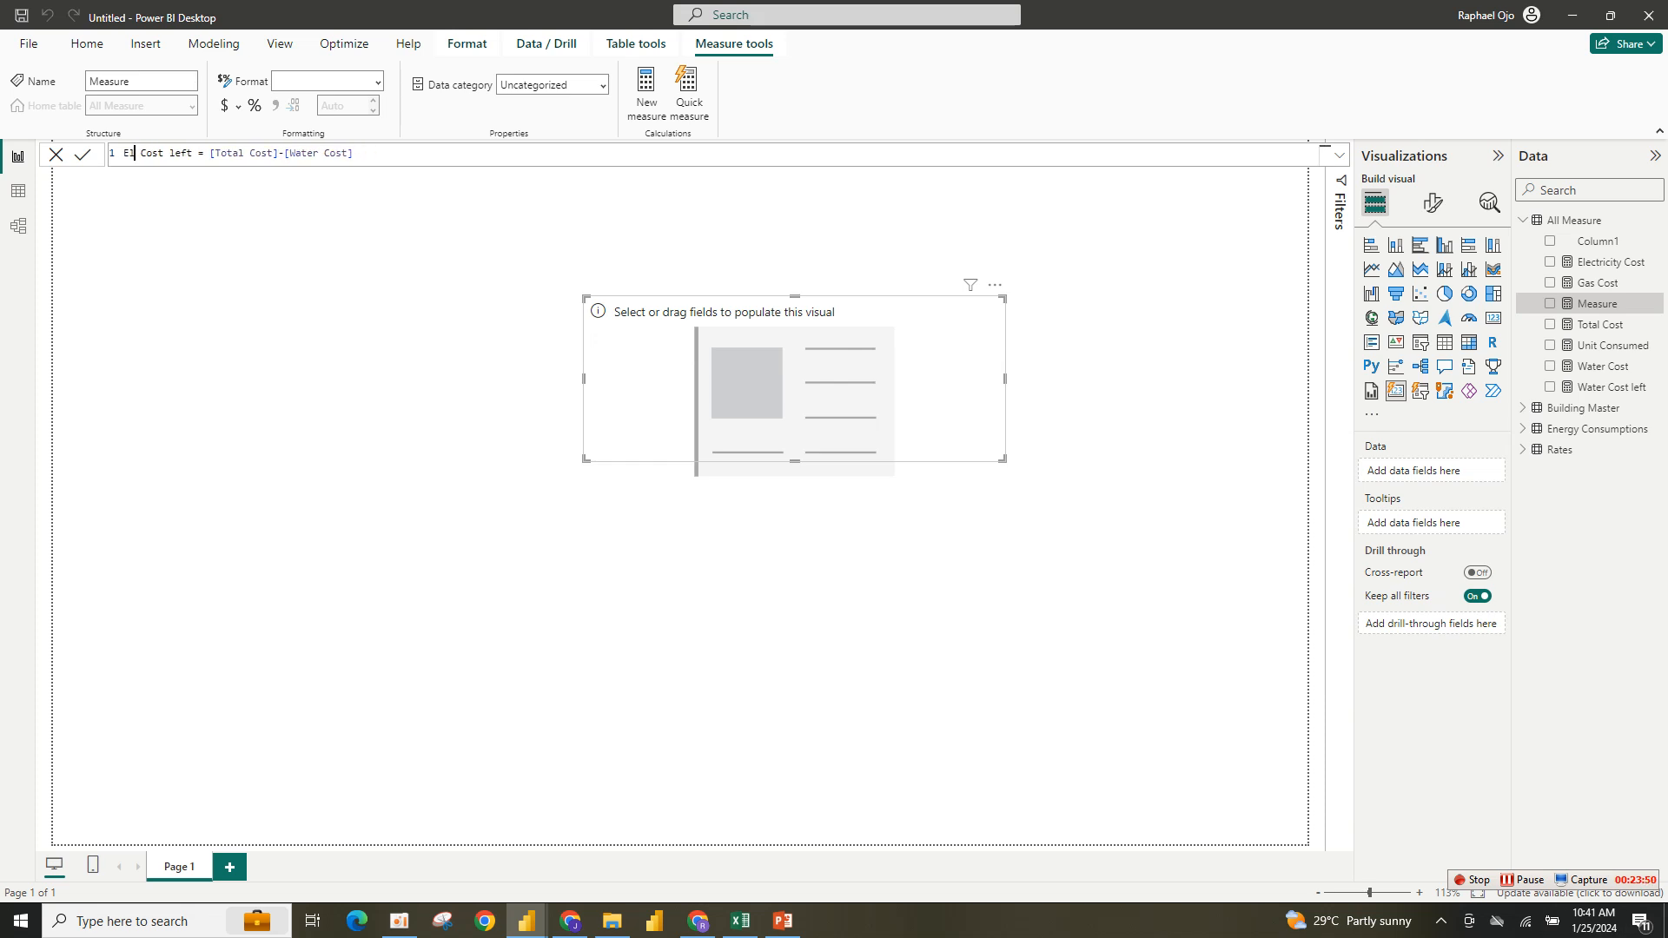
text(ty)
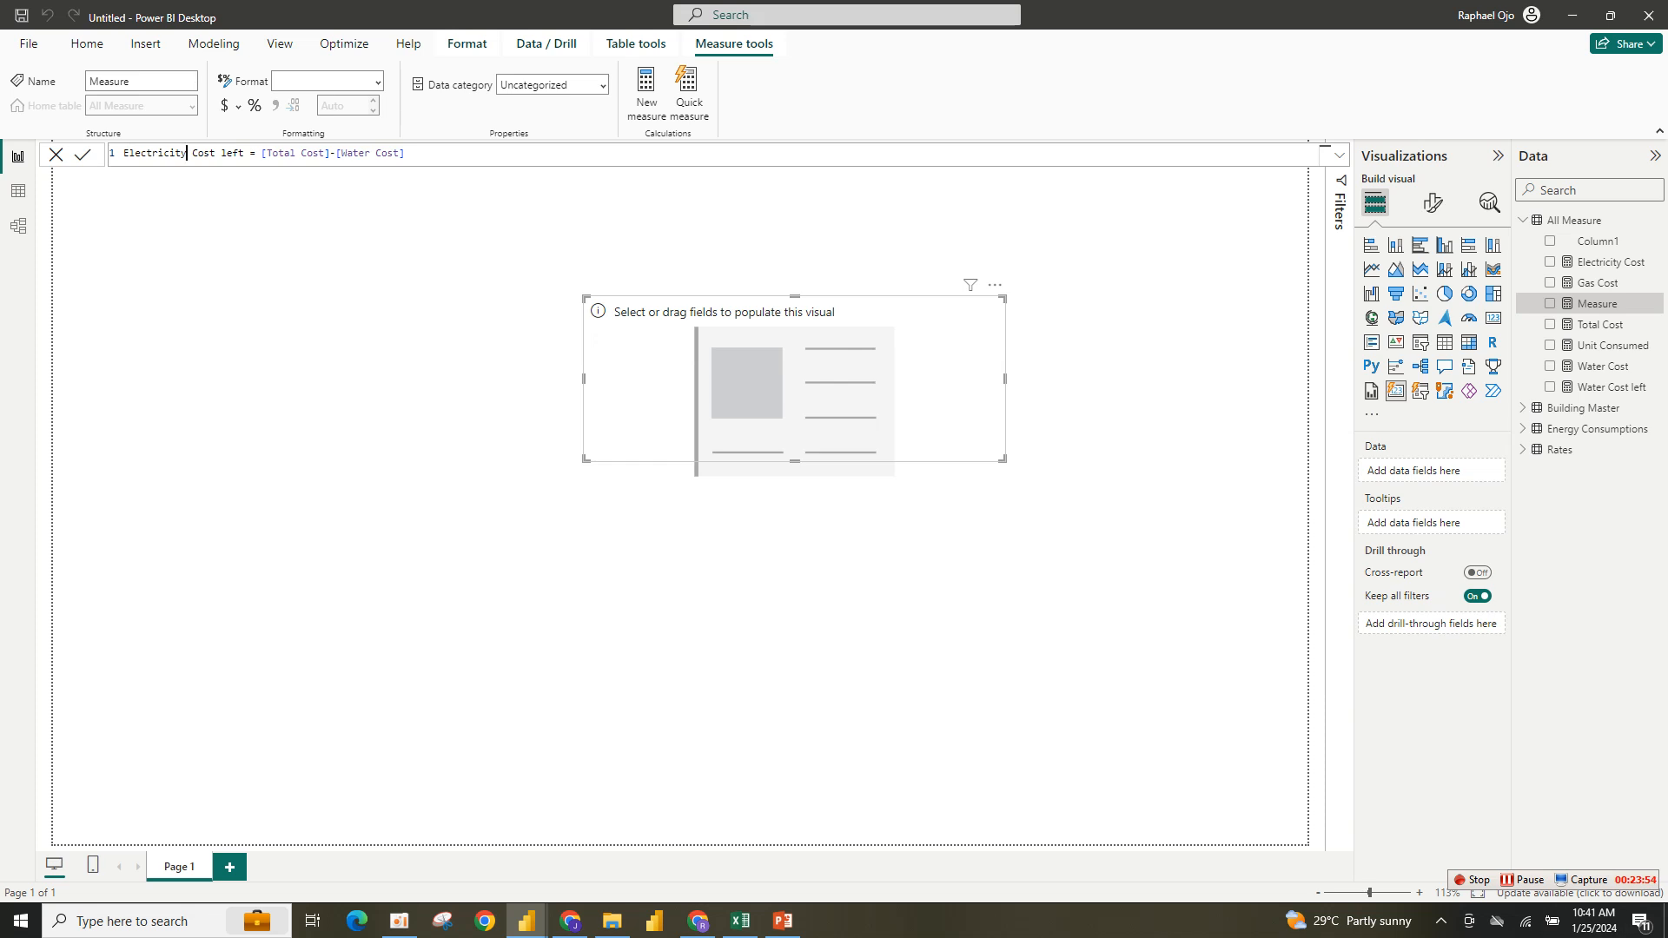
drag(334, 153, 404, 154)
key(BackSpace)
text(ele)
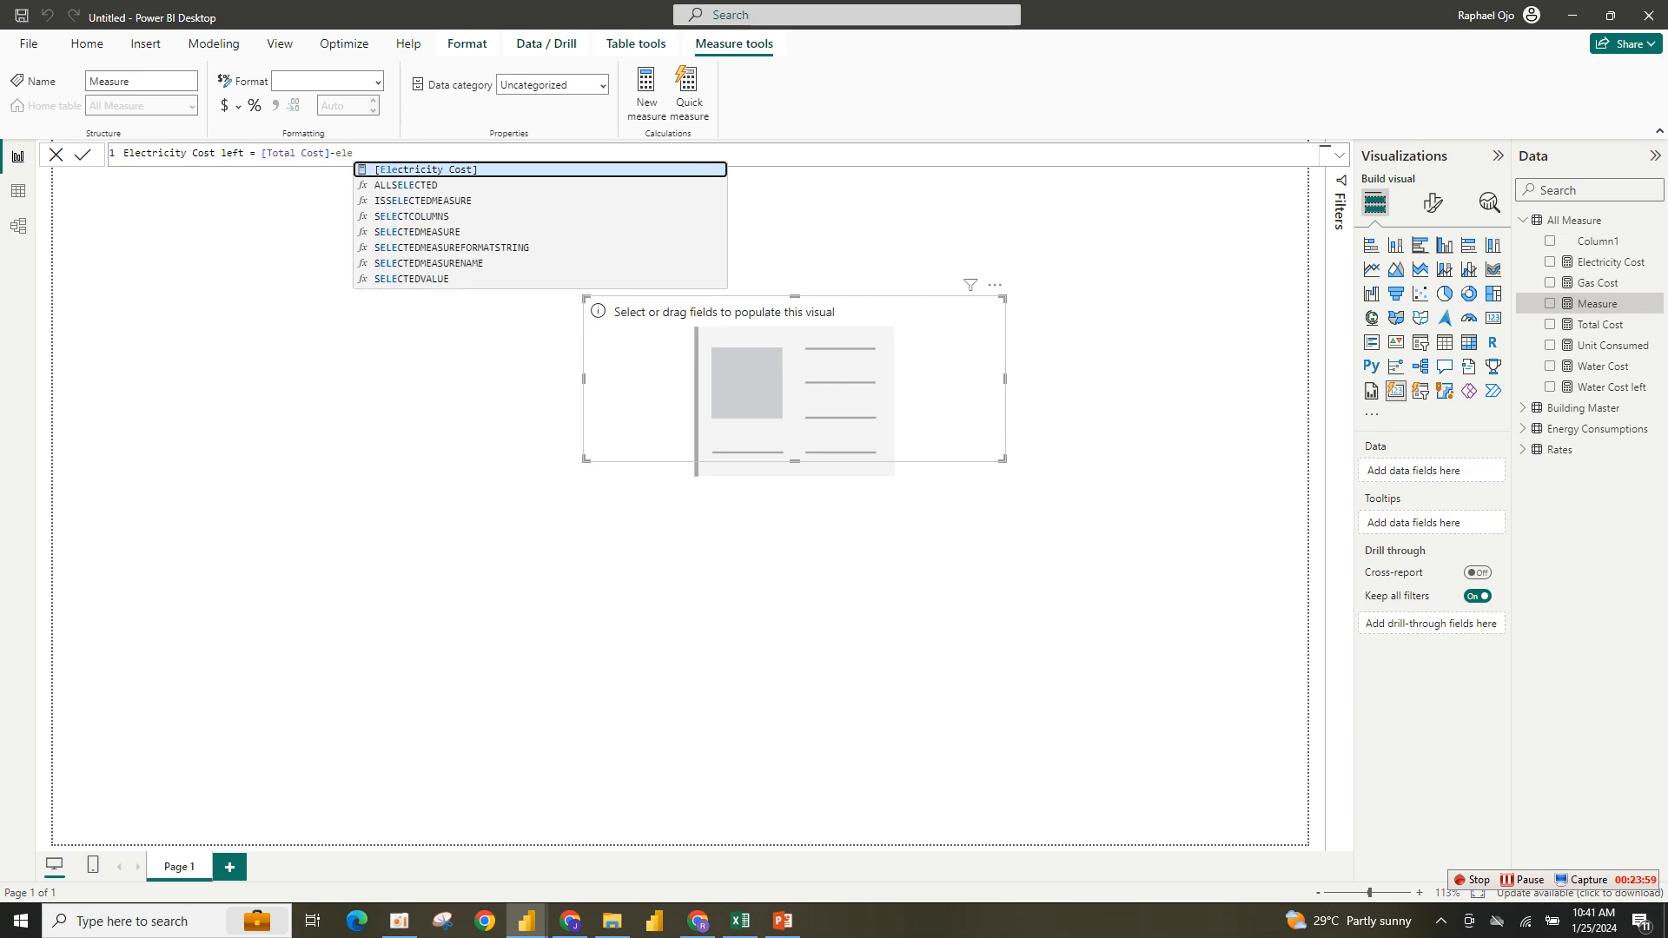
key(Tab)
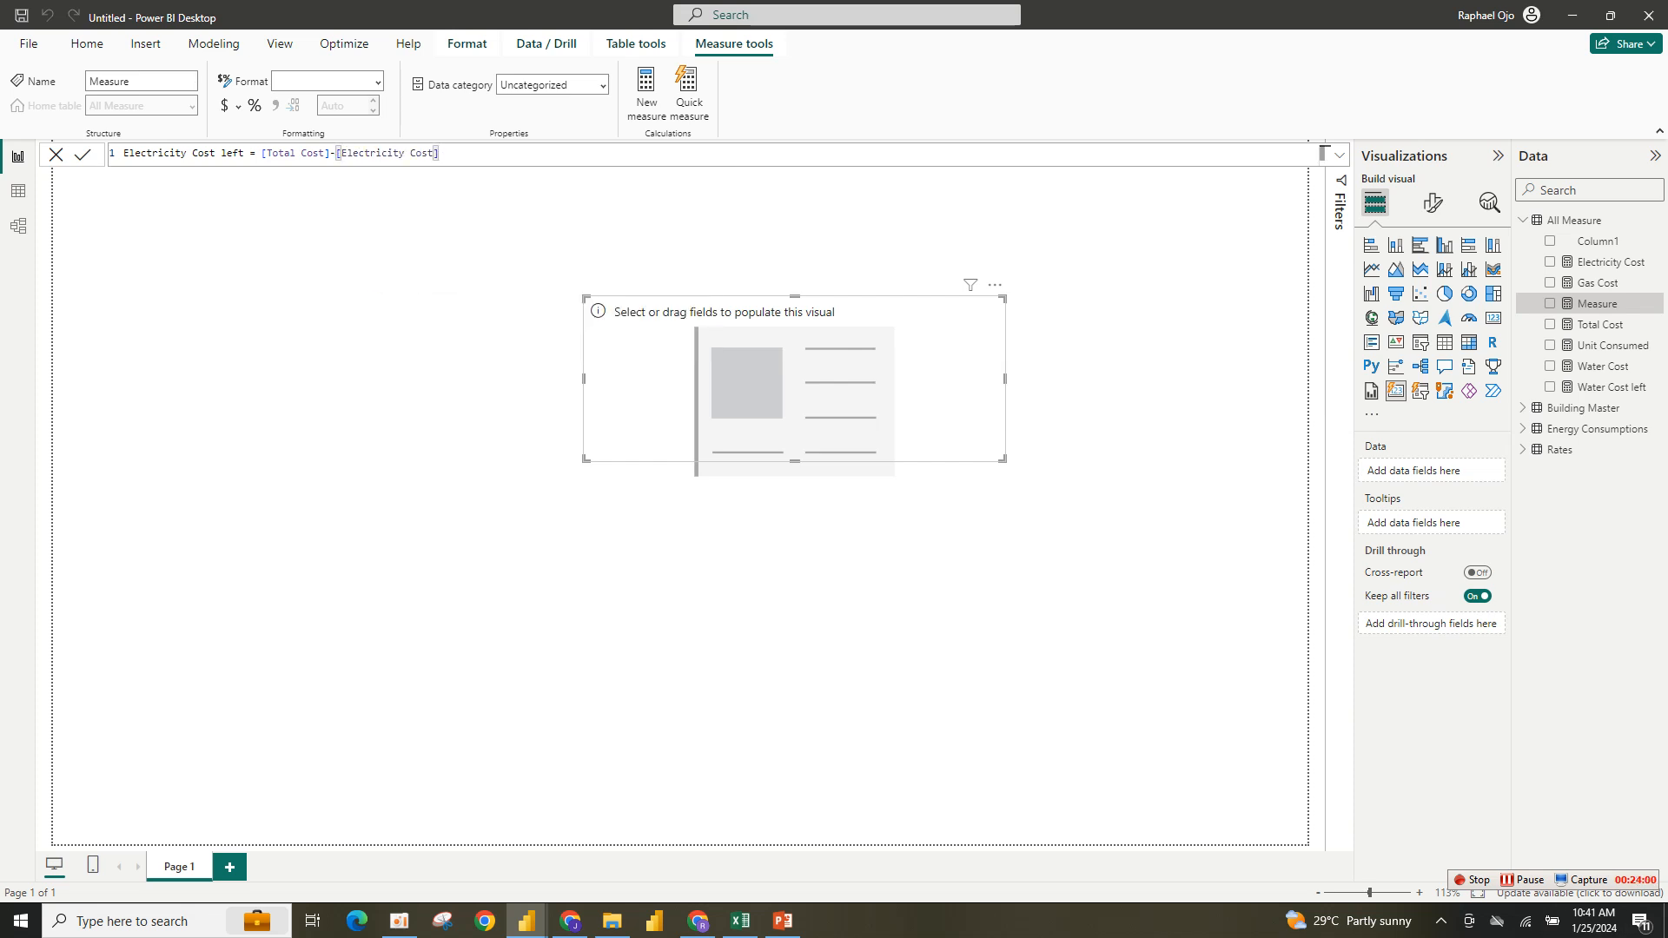
key(Return)
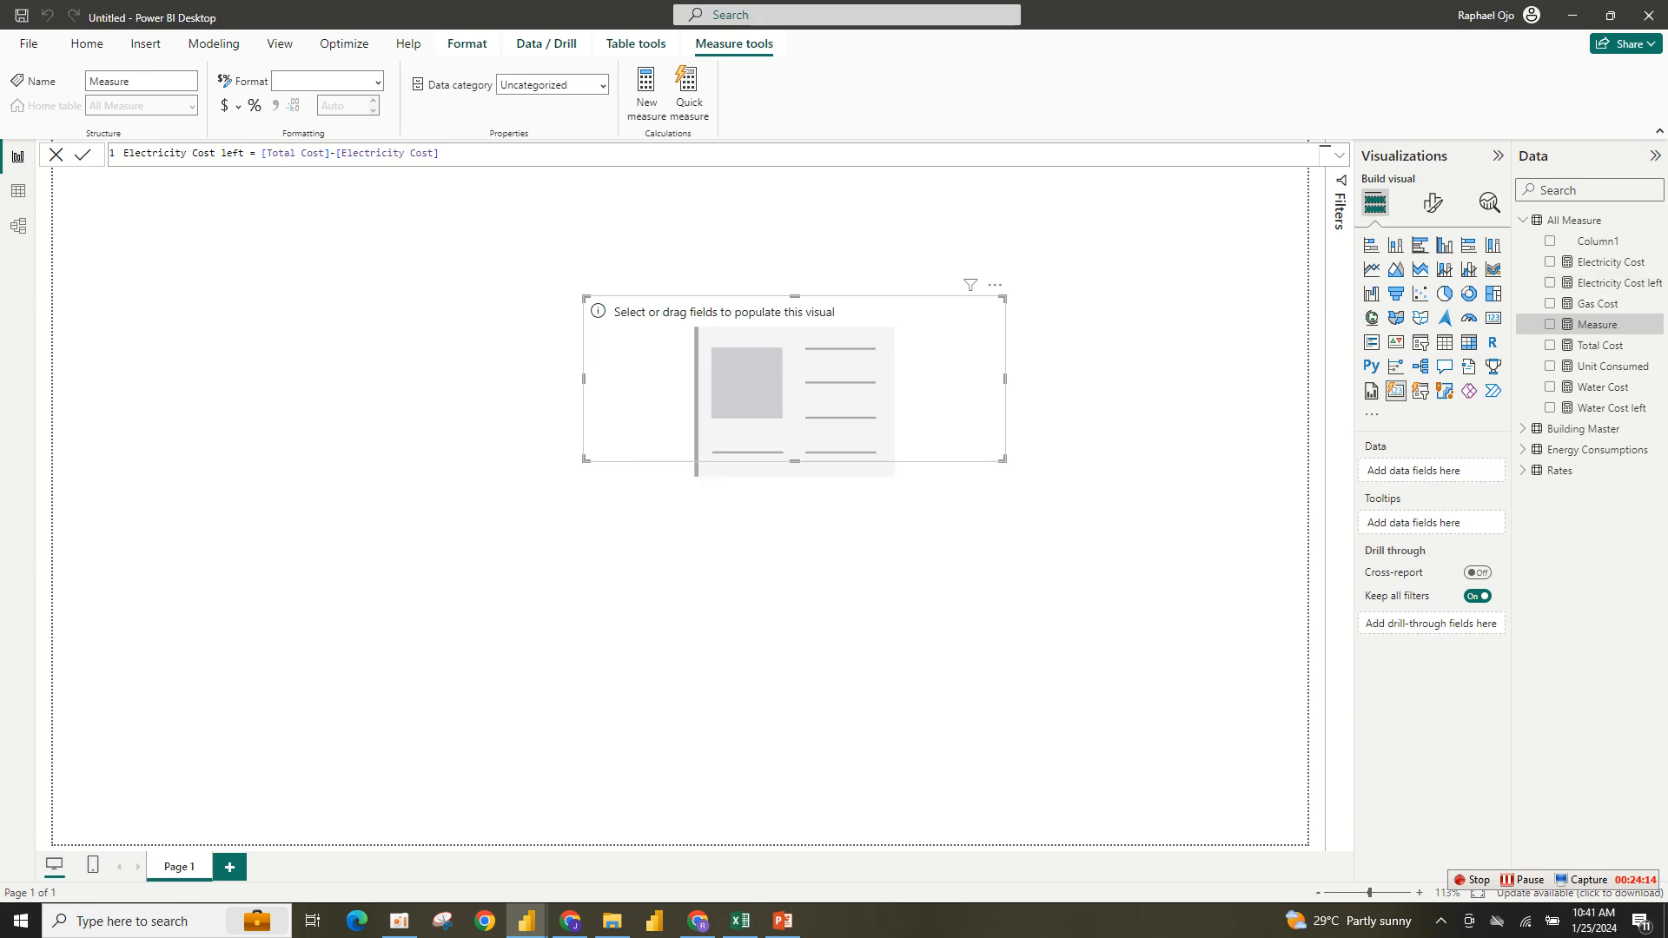
Create another measure from the copied Water Cost left formula, changing it to Gas Cost left = [Total Cost]-[Gas Cost].
key(ctrl+v)
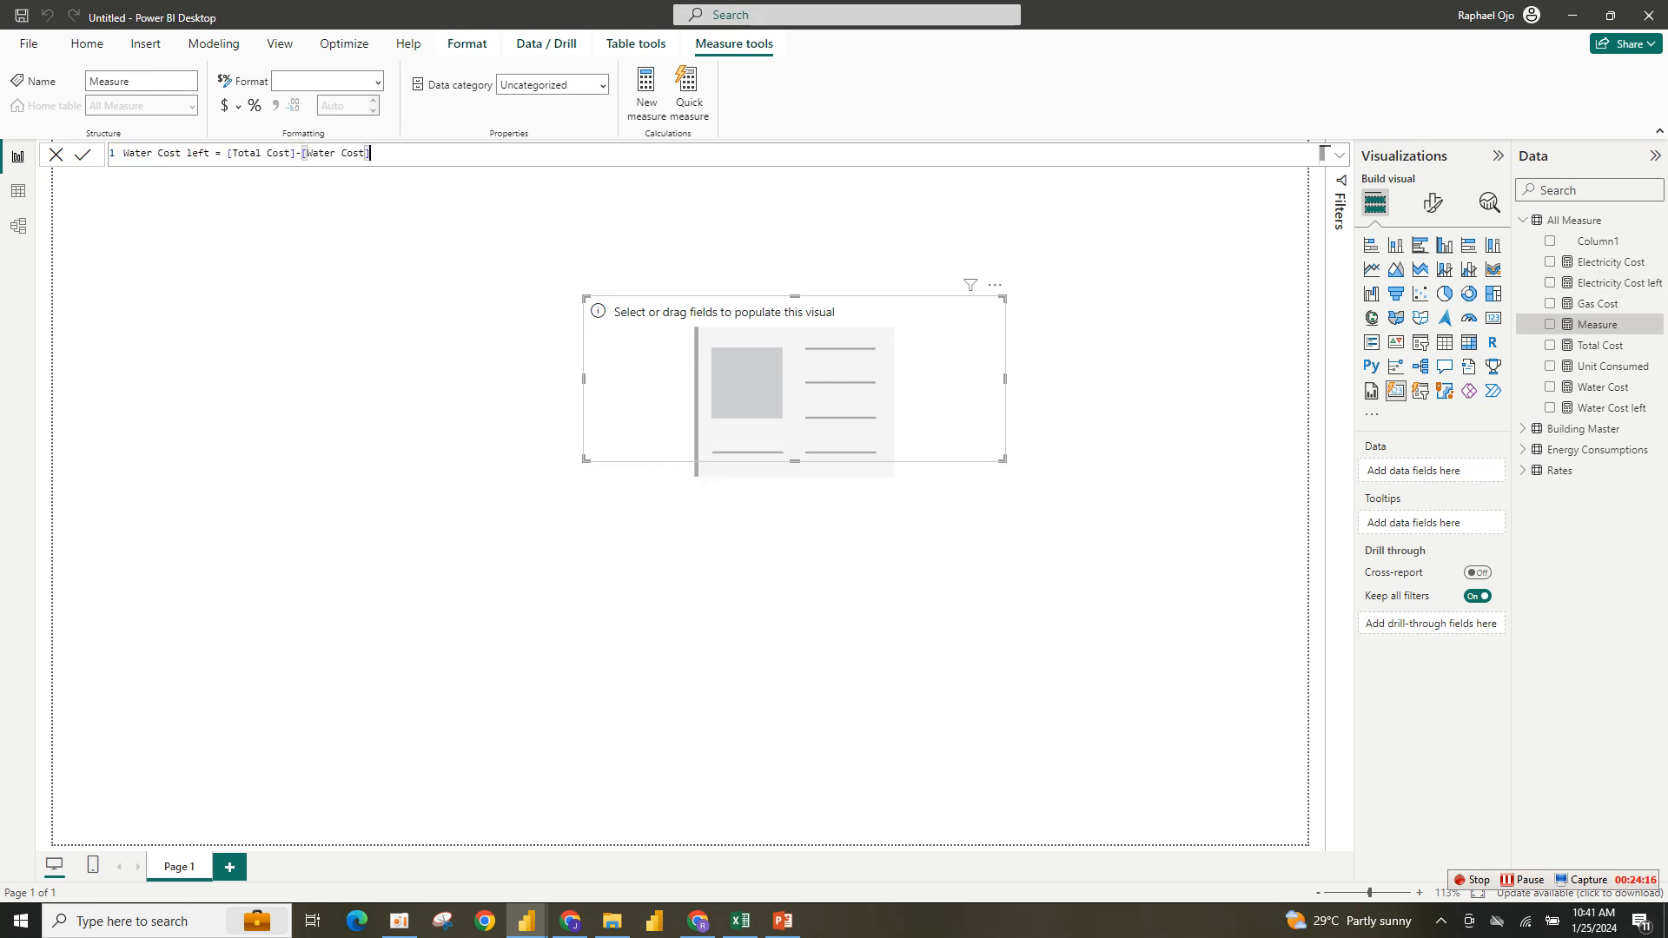
double_click(149, 154)
text(gas)
key(BackSpace)
key(BackSpace)
key(BackSpace)
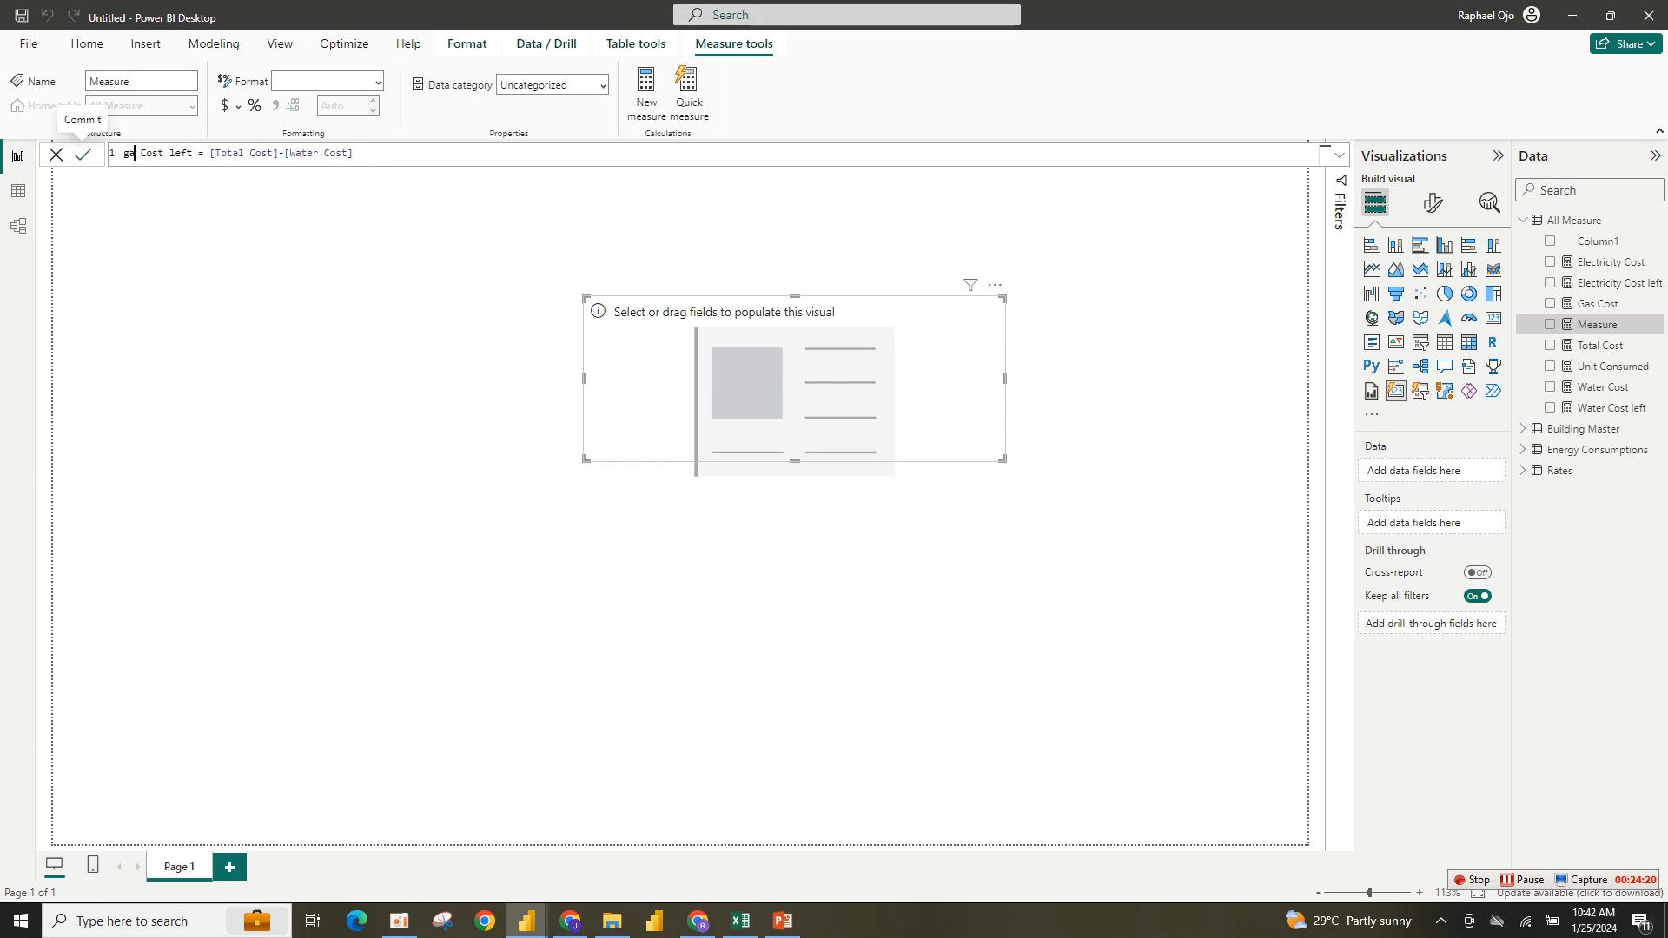
text(Gas)
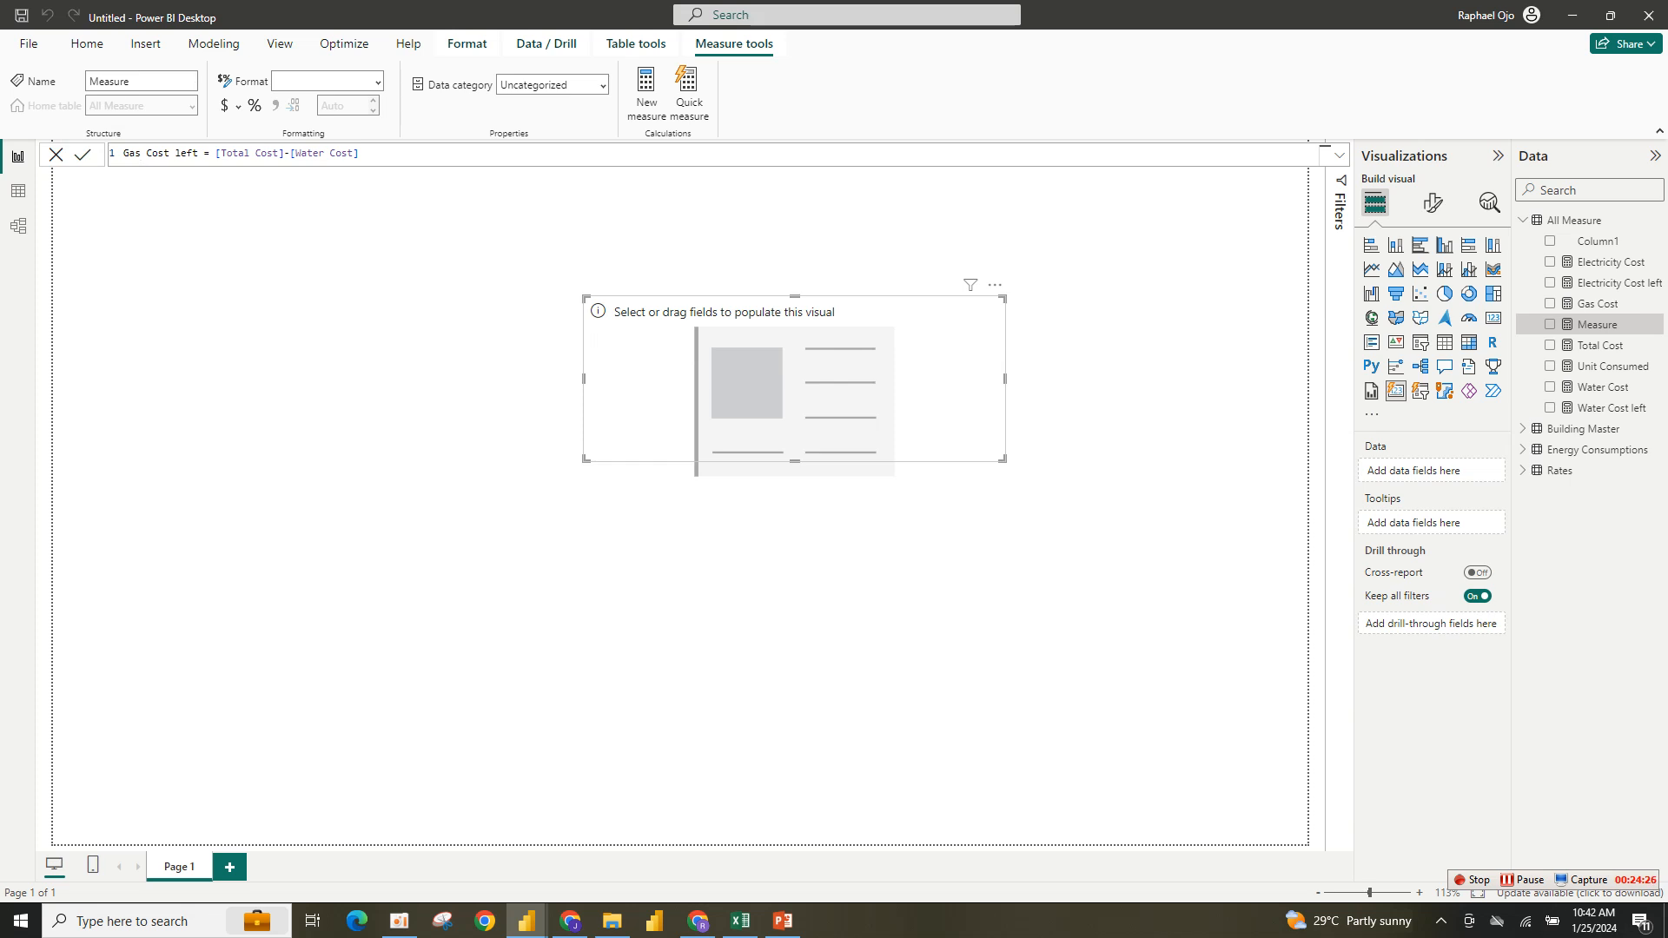
drag(354, 152, 294, 153)
text(ga)
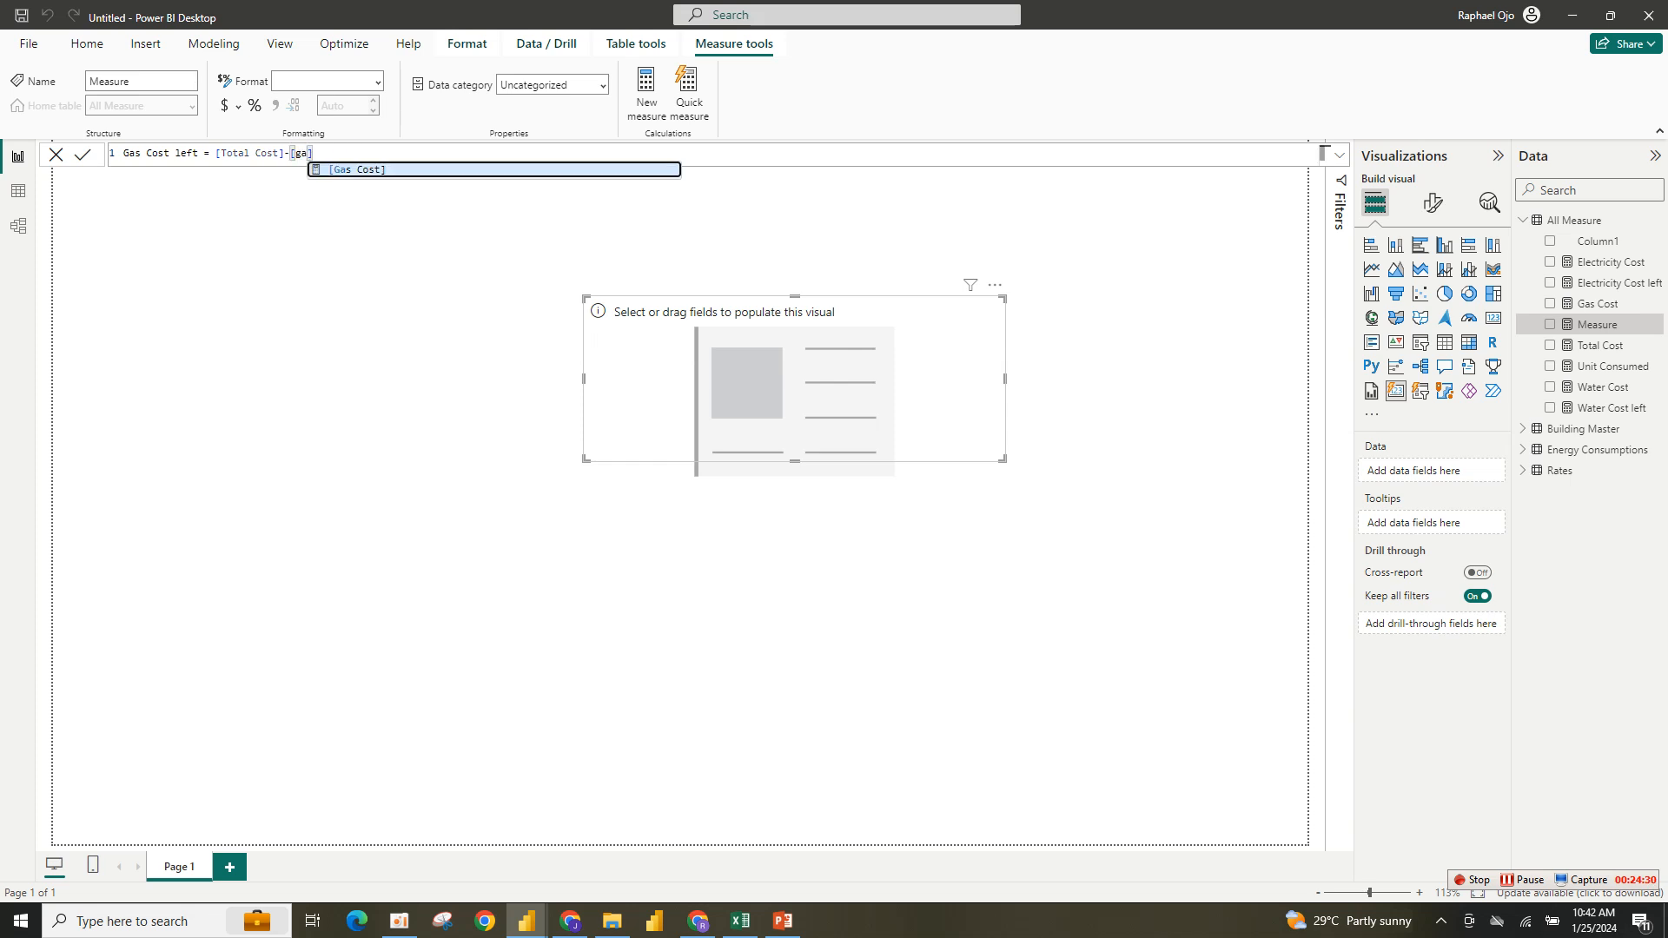
key(Tab)
key(Return)
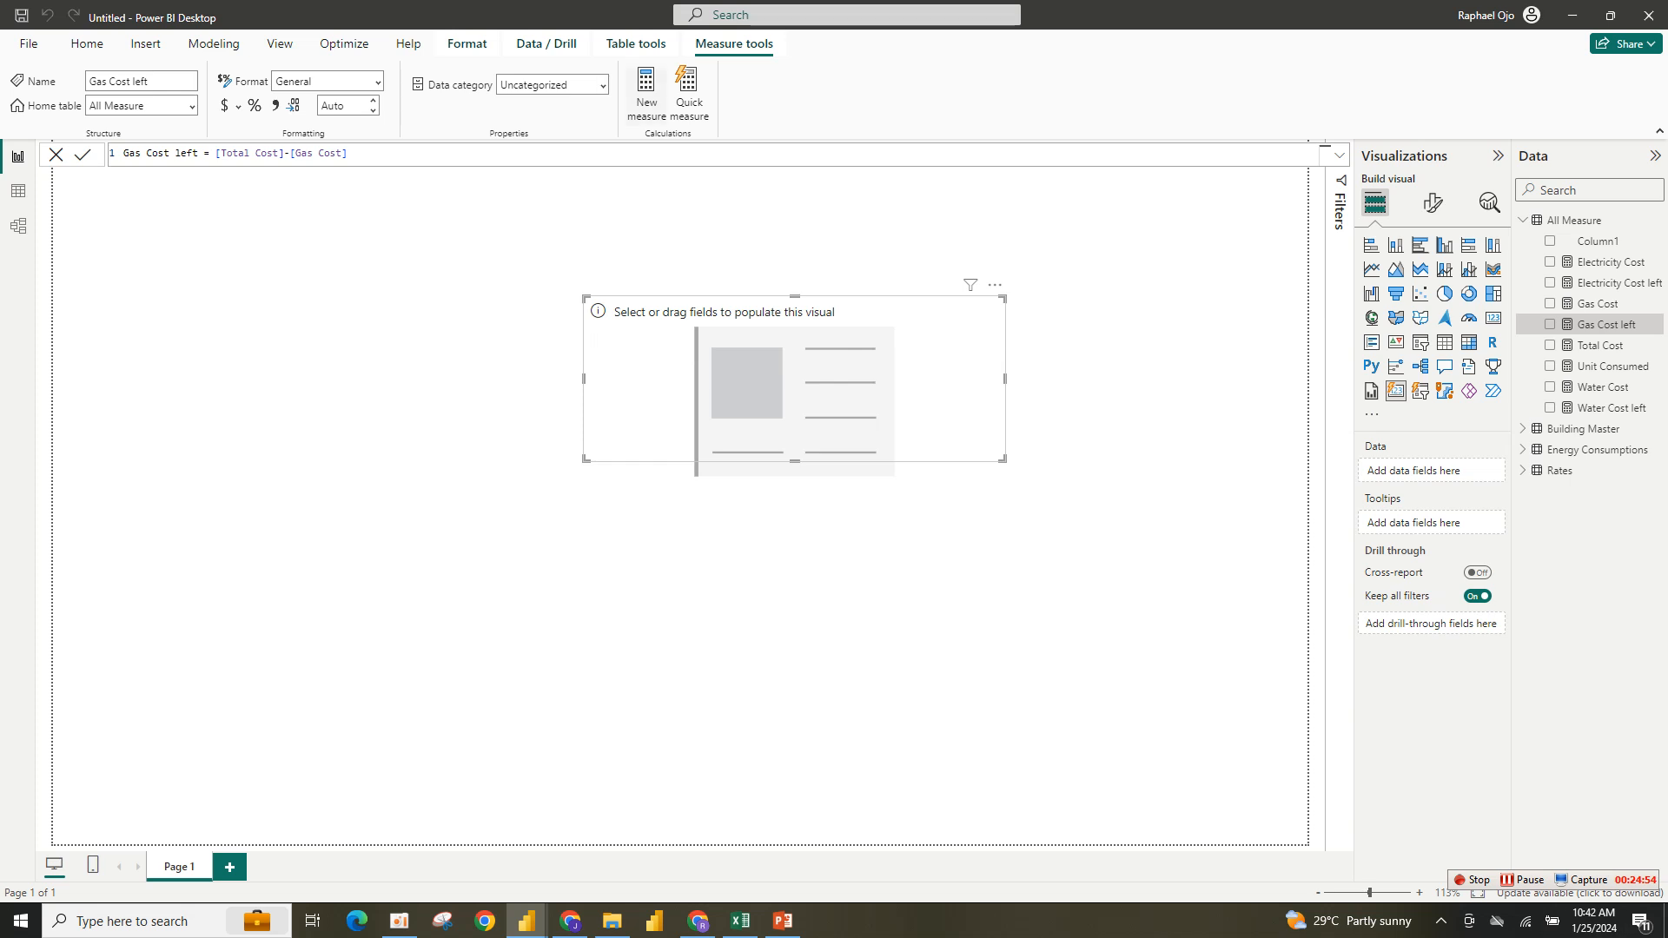
Copy the whole Water Cost formula into a new measure in the All Measure table.
click(646, 94)
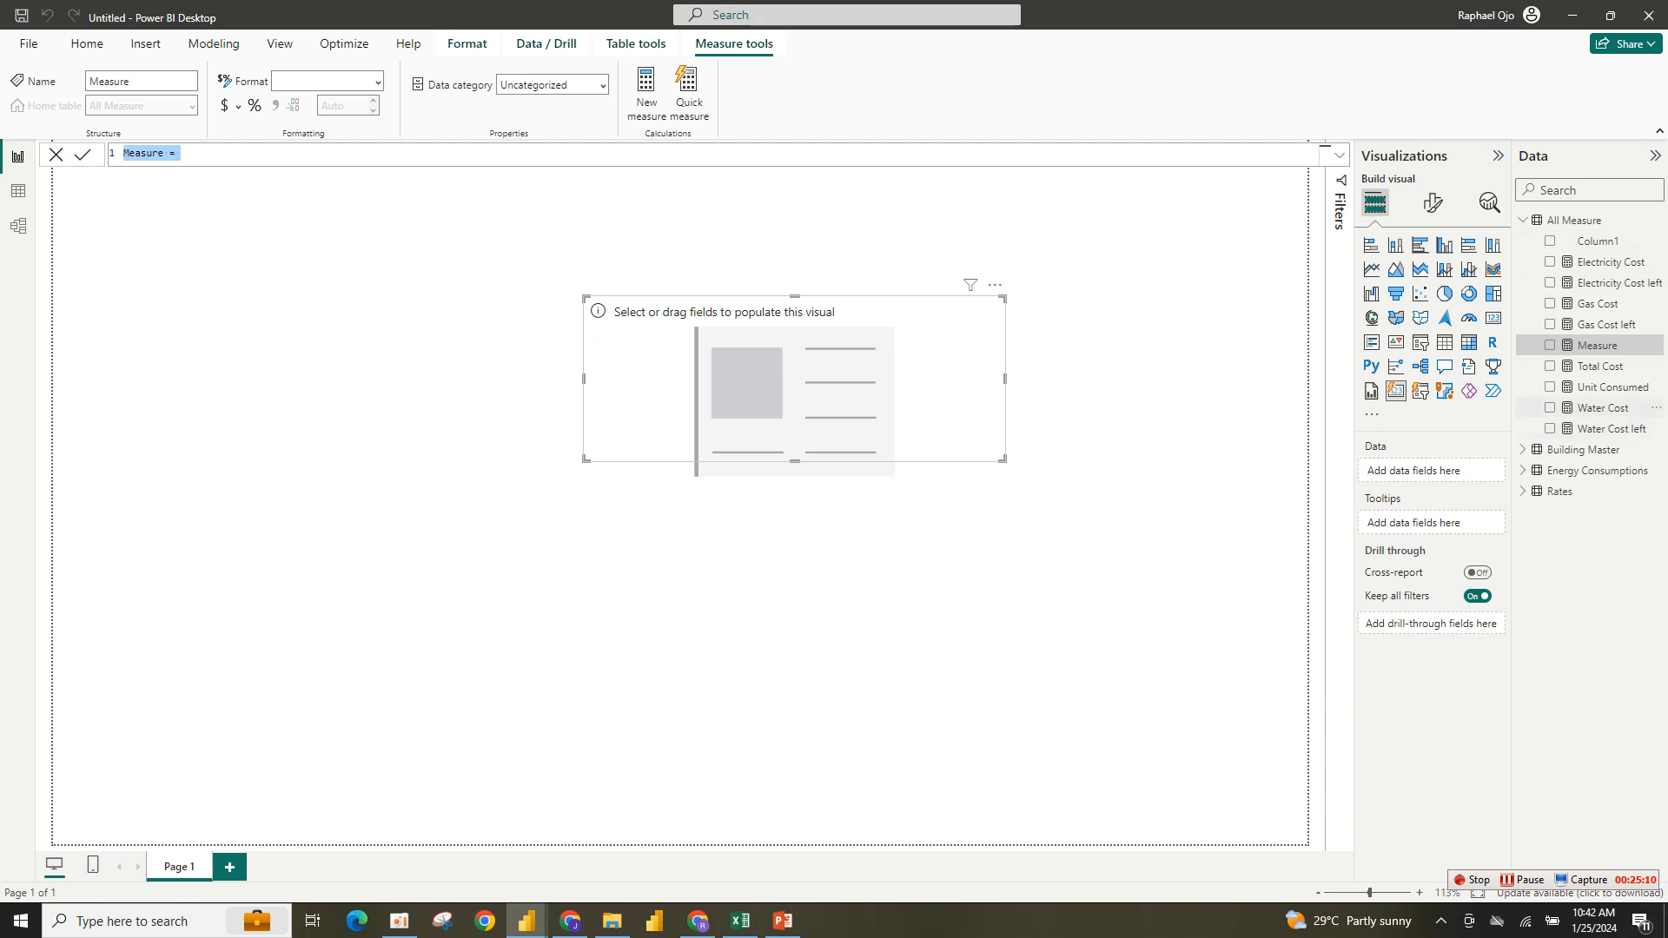
click(1603, 408)
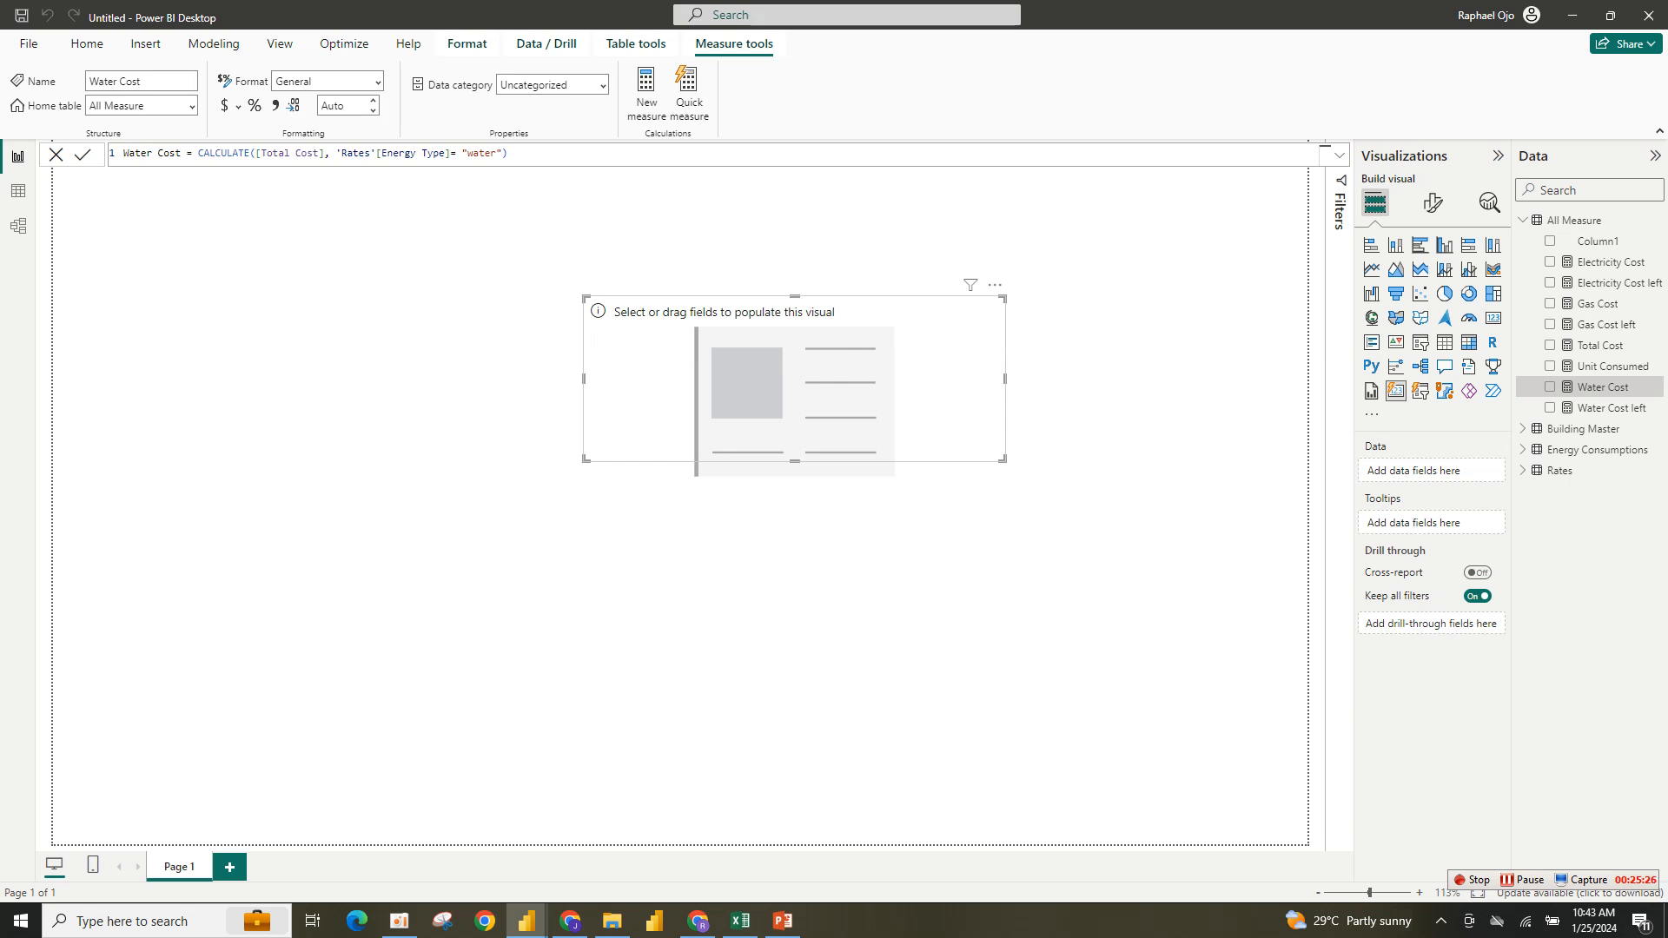
drag(507, 154, 125, 154)
key(ctrl+c)
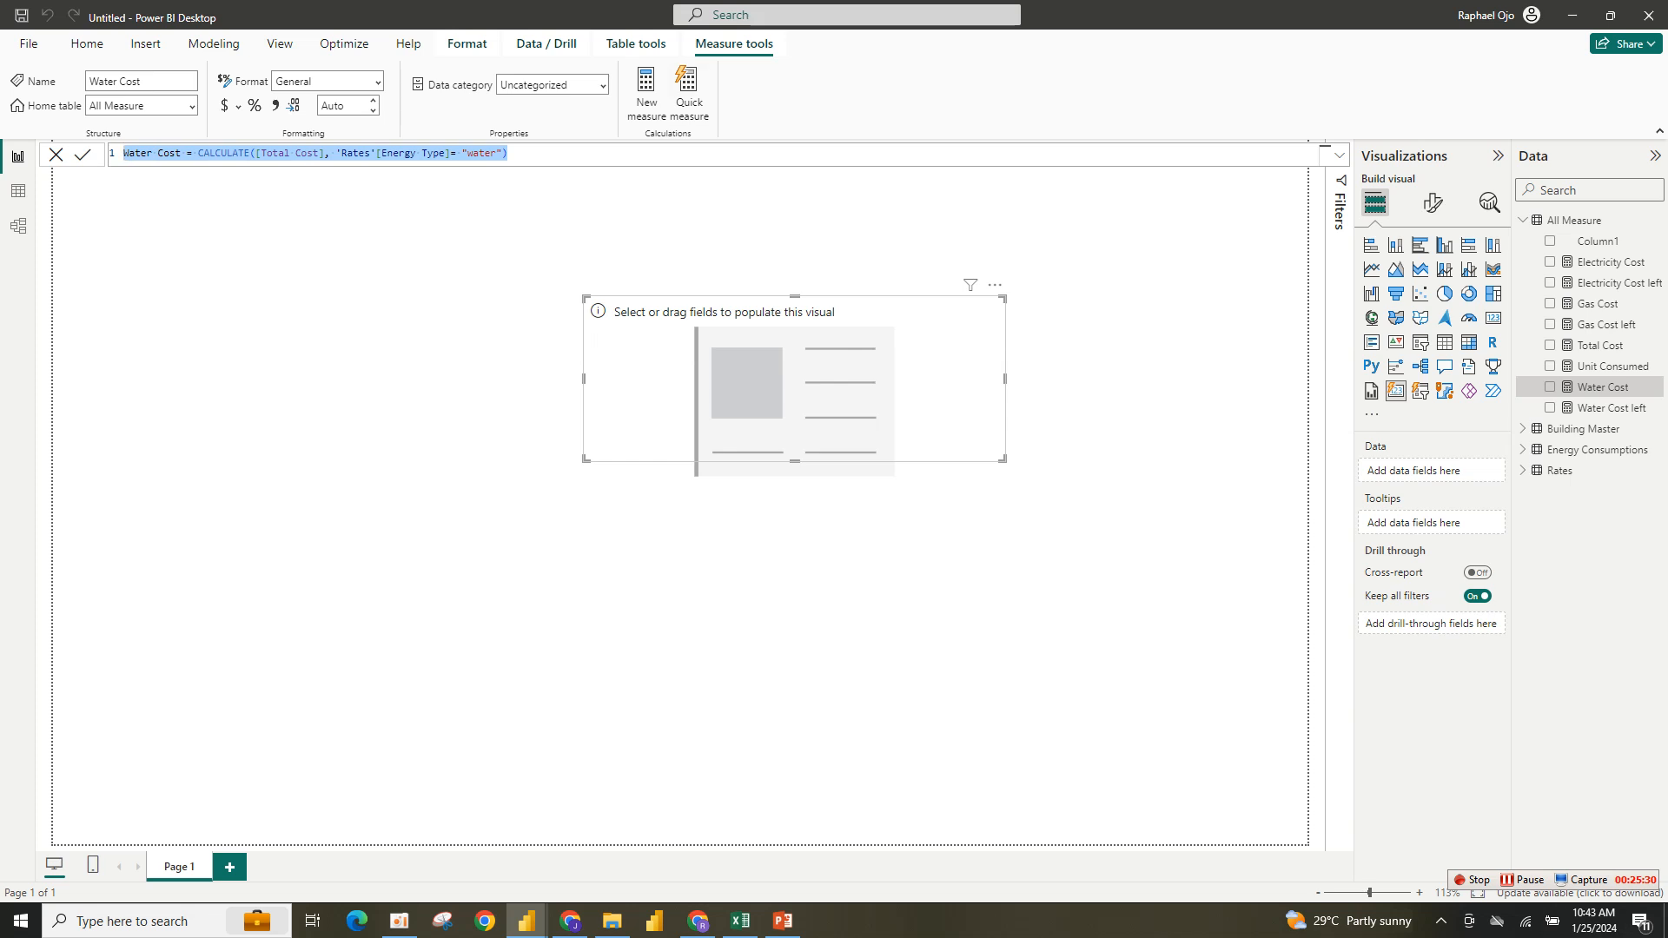
click(647, 94)
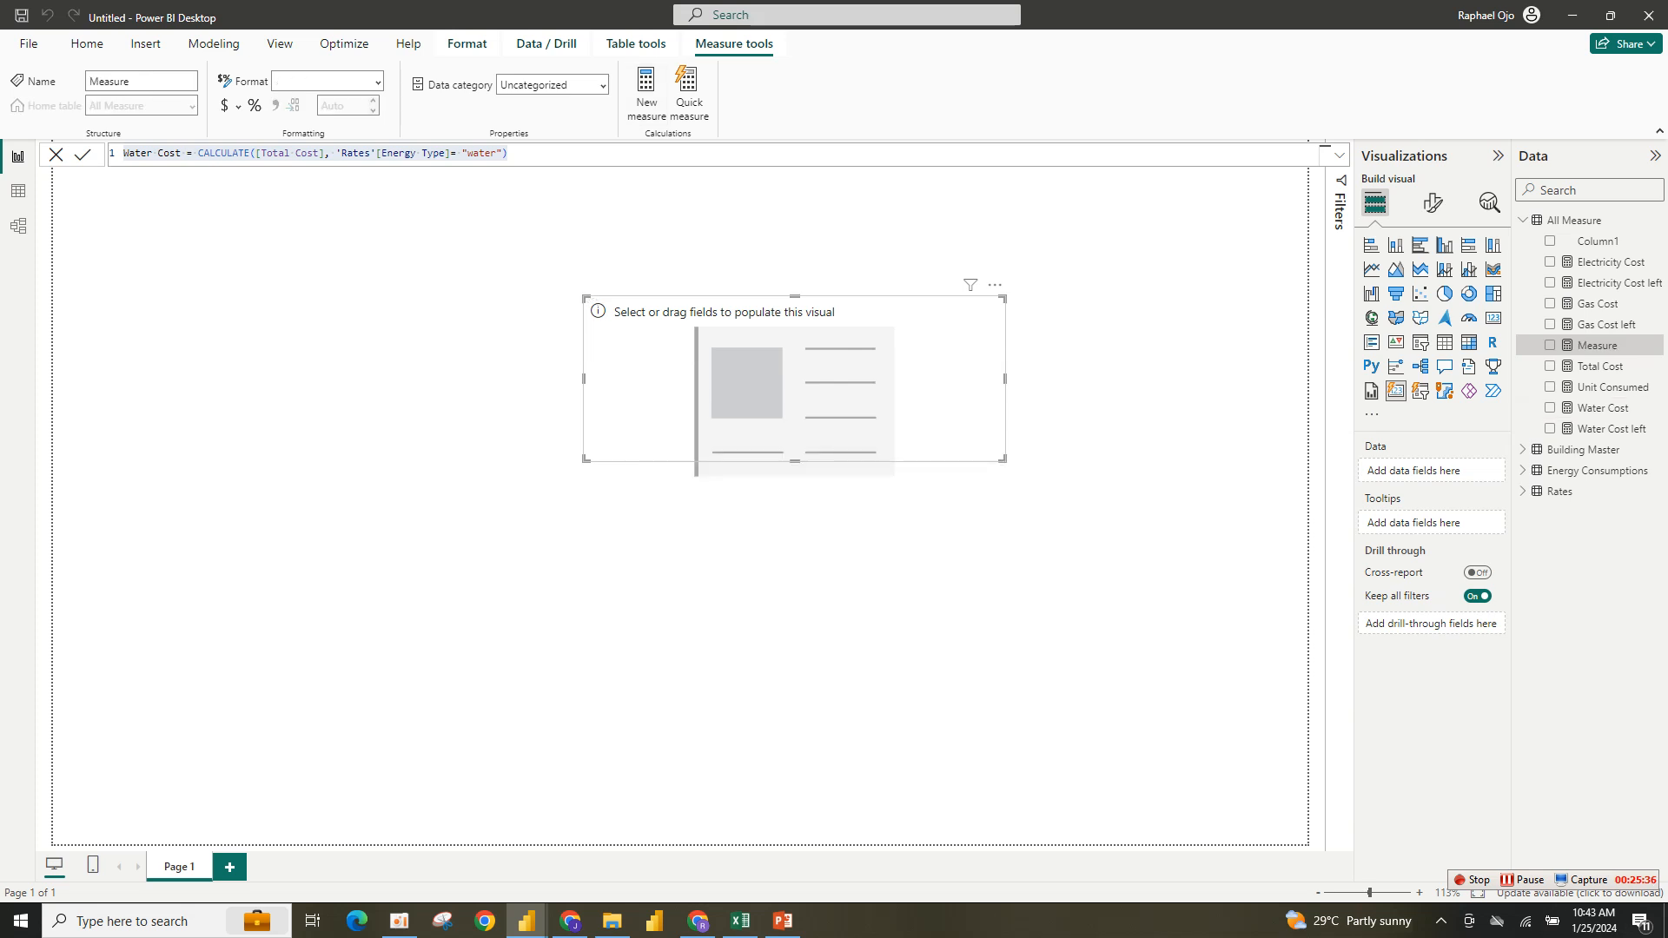
key(ctrl+v)
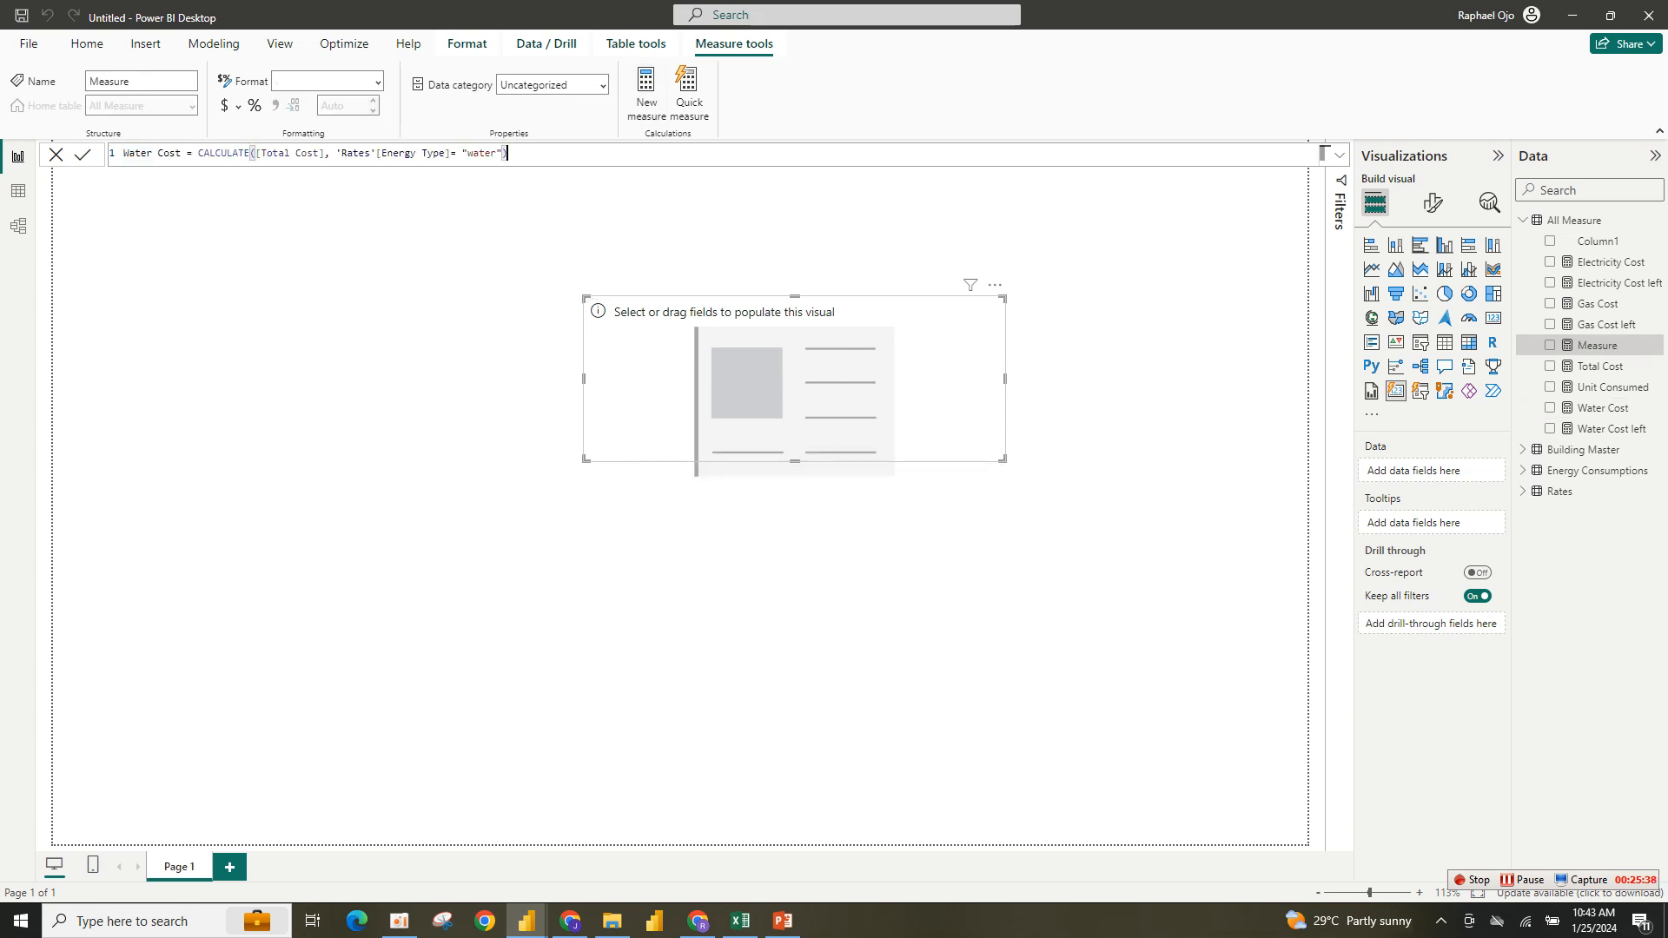
Rename the copied measure to Water unit Consumed in its formula.
drag(181, 153, 164, 154)
text(Consum)
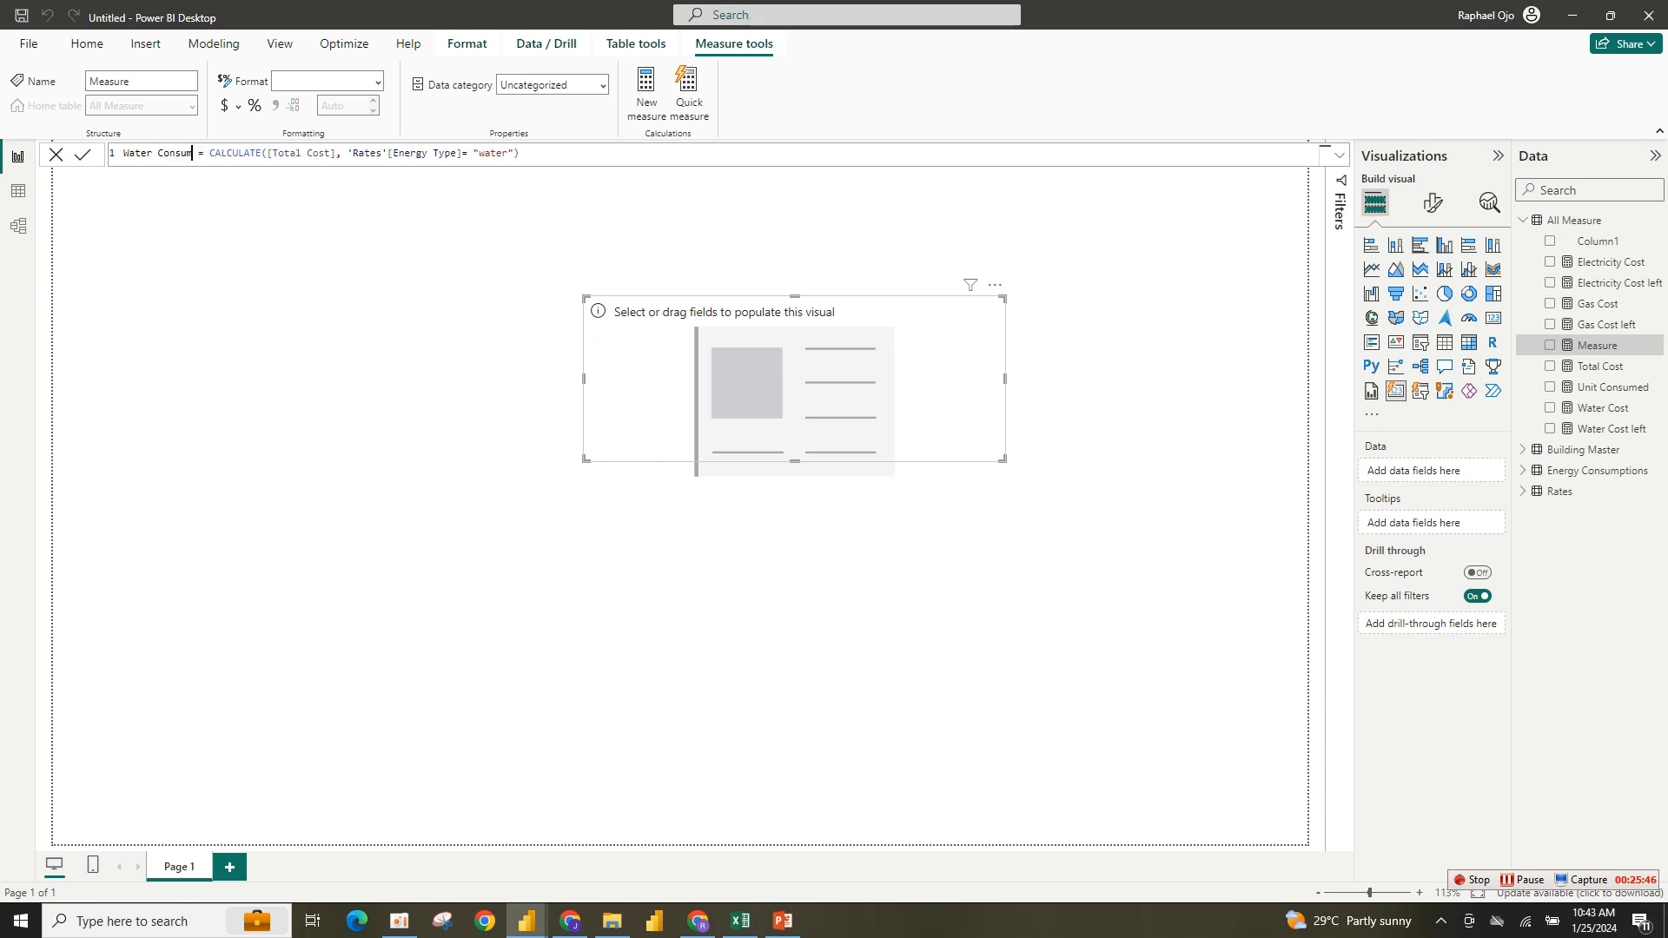
text(ed)
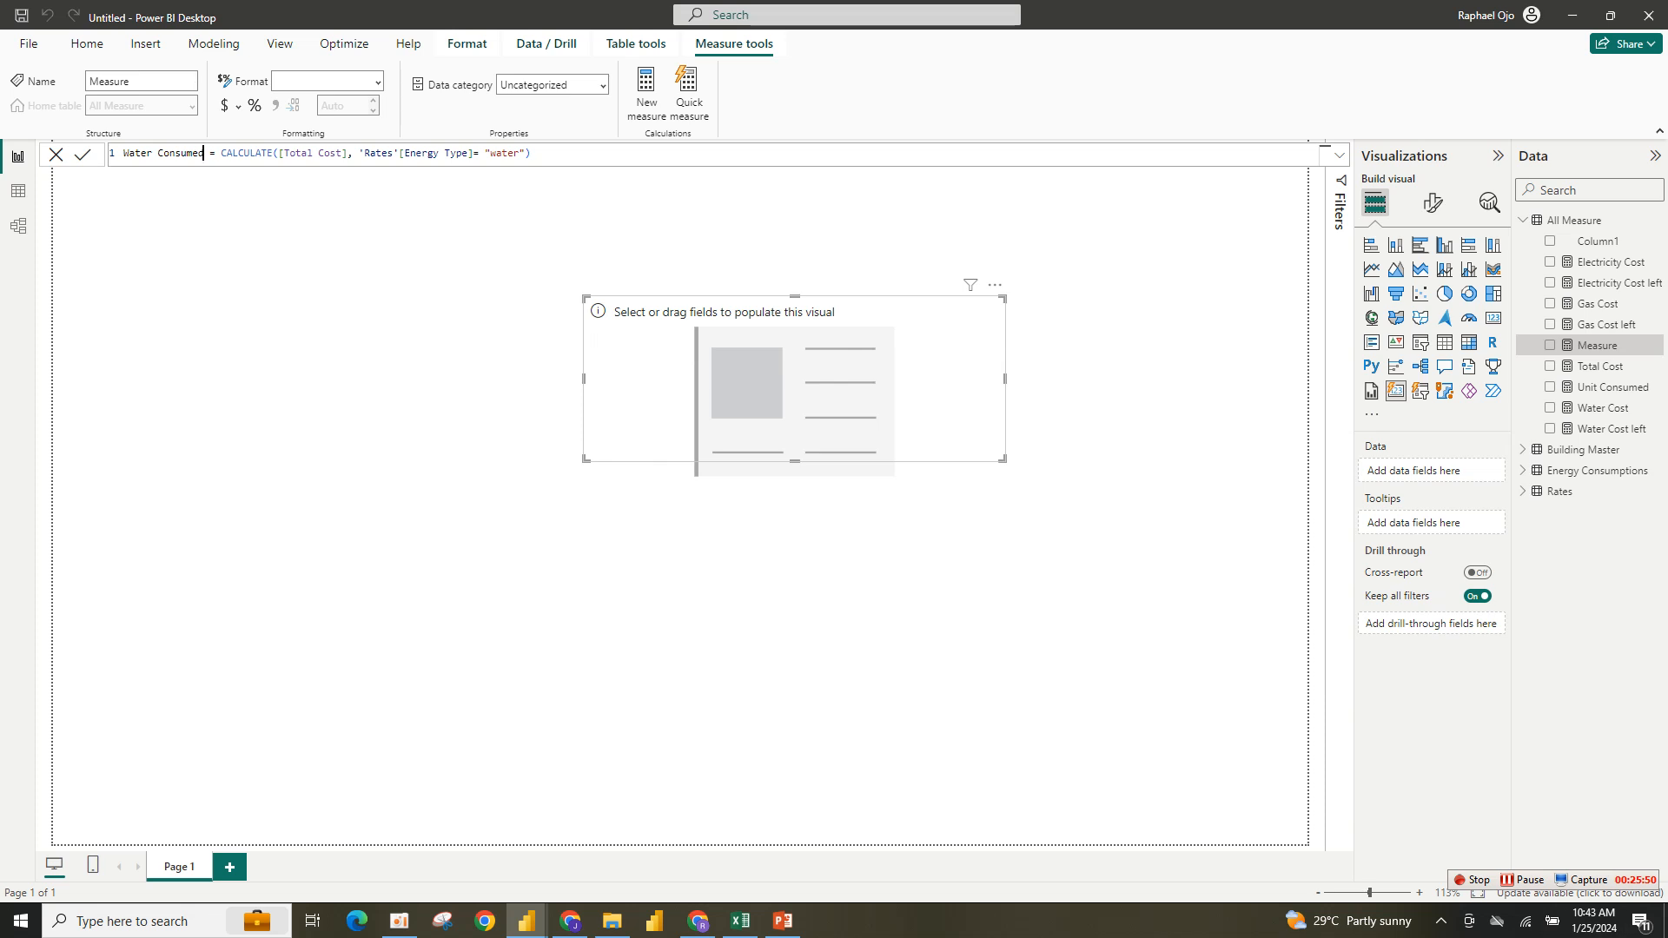
key(ctrl+shift+Left)
key(Left)
text(unit)
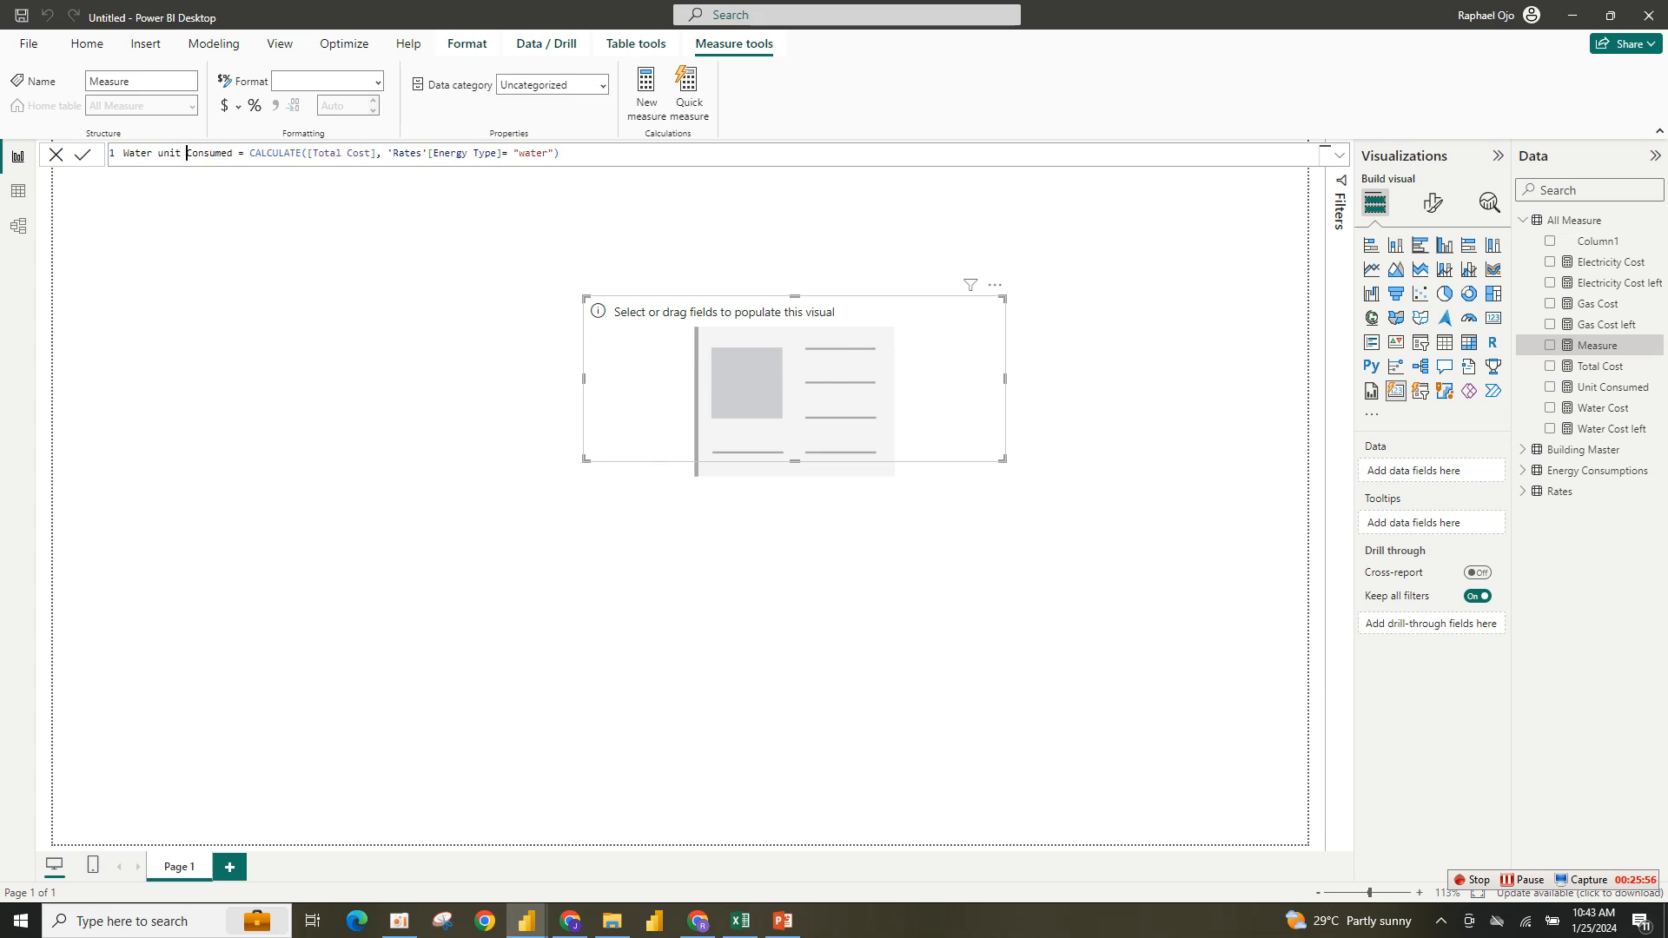
click(162, 153)
Replace [Total Cost] with [Unit Consumed] inside the CALCULATE expression of the Water unit Consumed formula.
mouse_move(374, 153)
mouse_down()
mouse_move(329, 153)
mouse_move(347, 153)
mouse_up()
key(BackSpace)
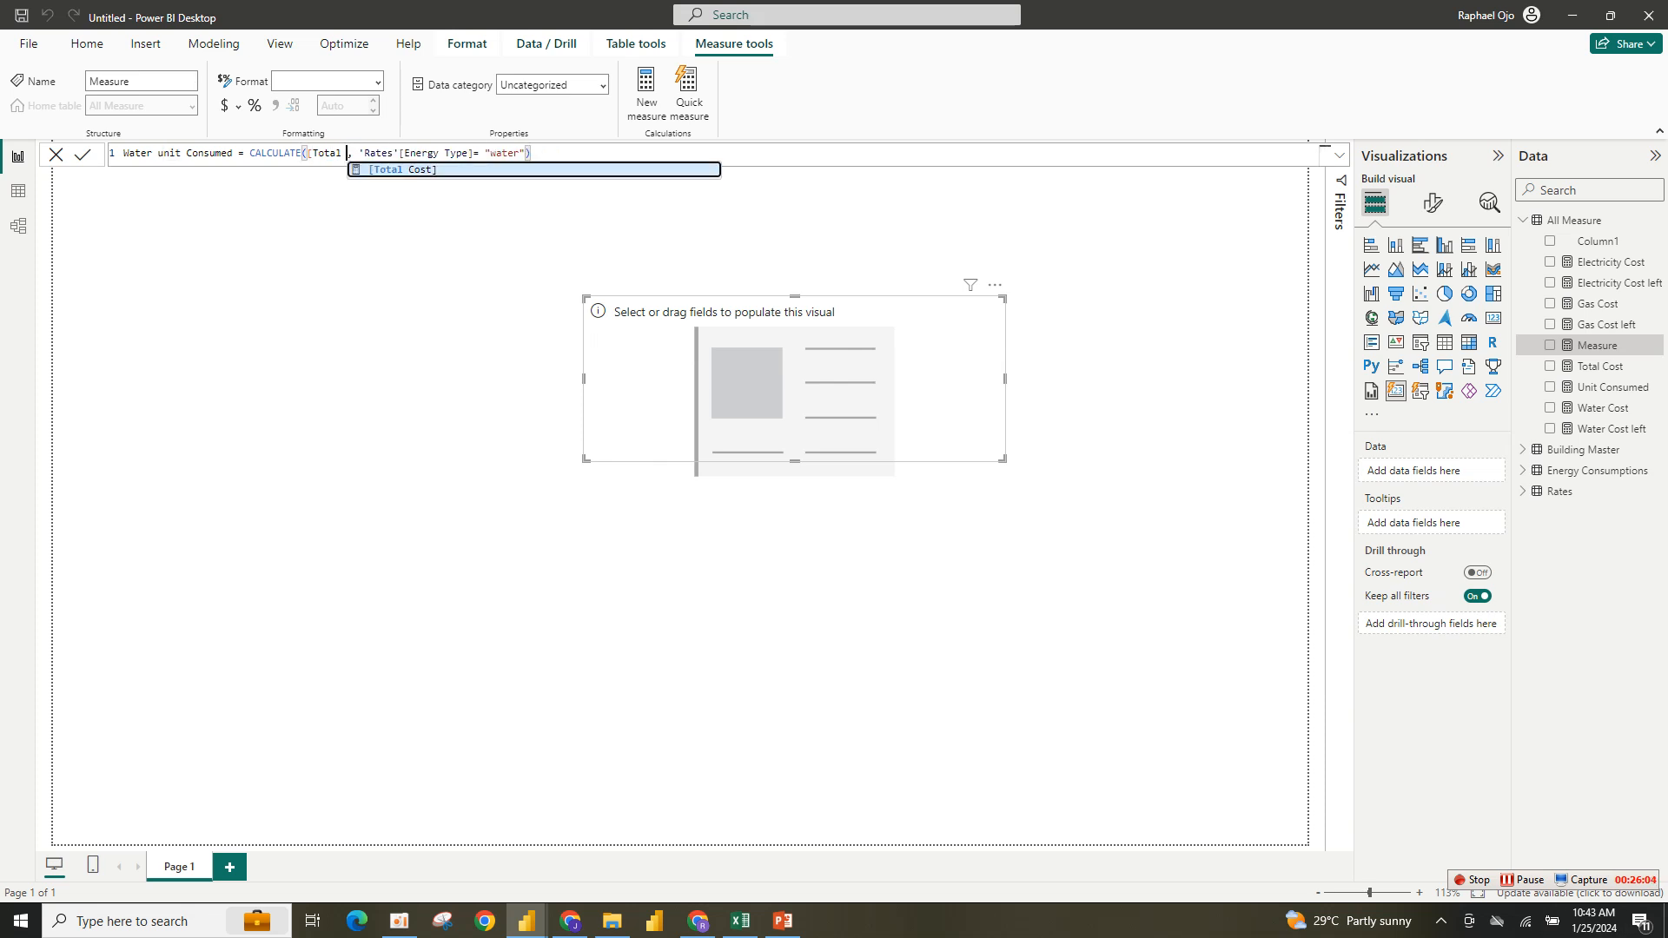
text(u)
key(BackSpace)
key(BackSpace)
key(BackSpace)
key(BackSpace)
key(BackSpace)
key(BackSpace)
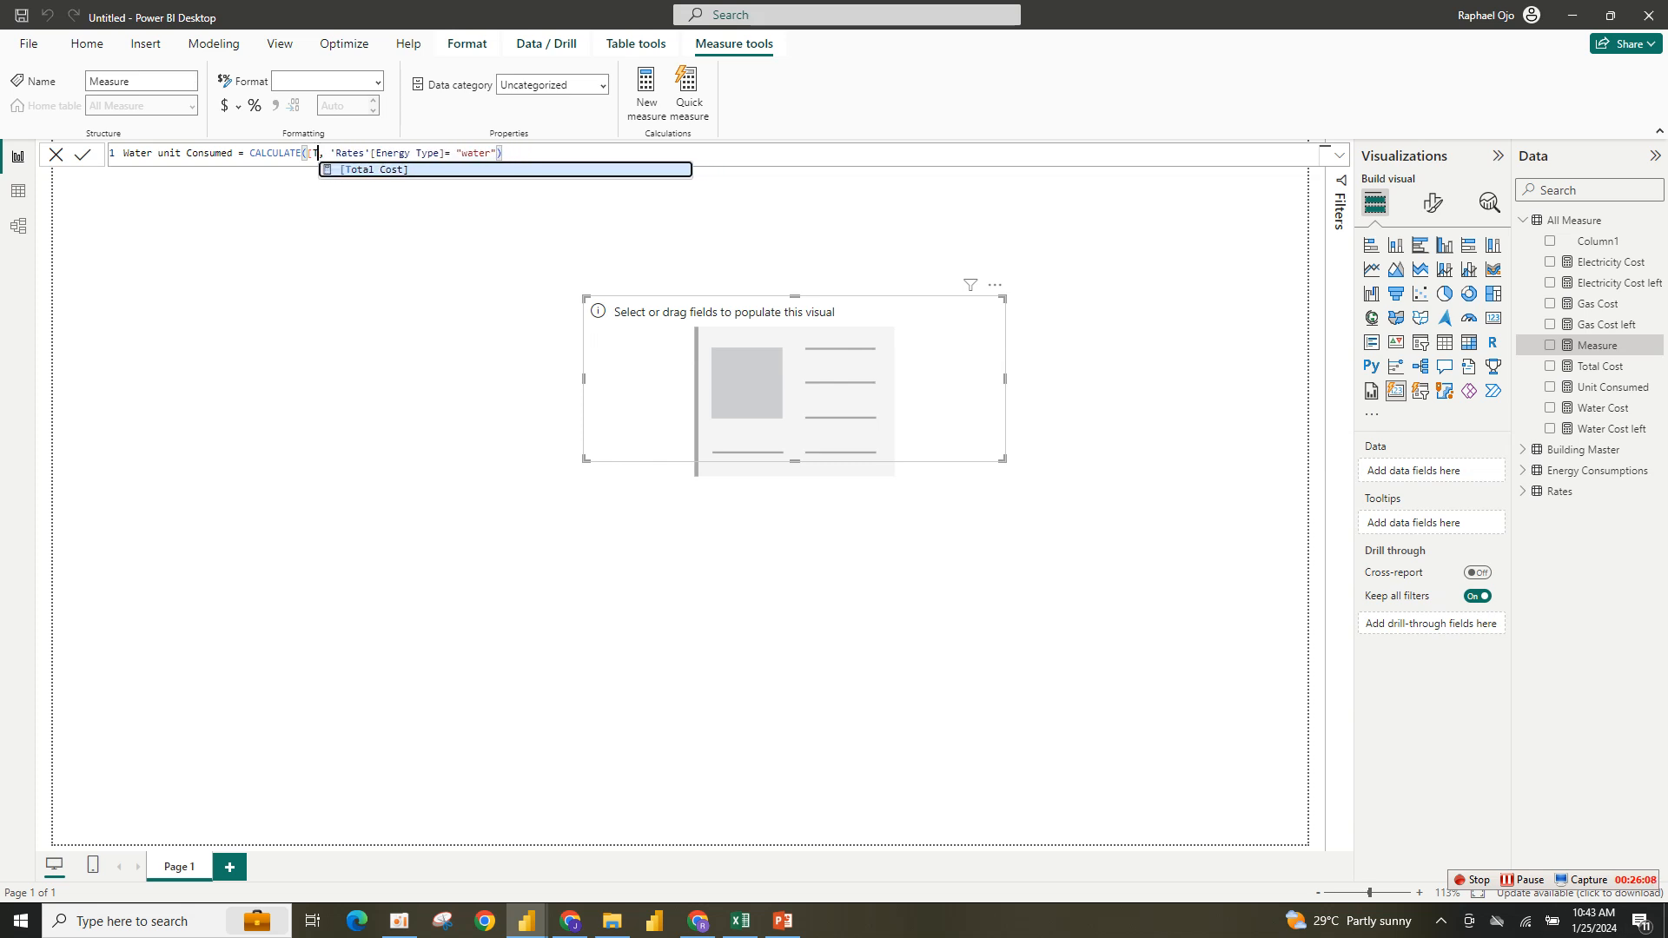
key(BackSpace)
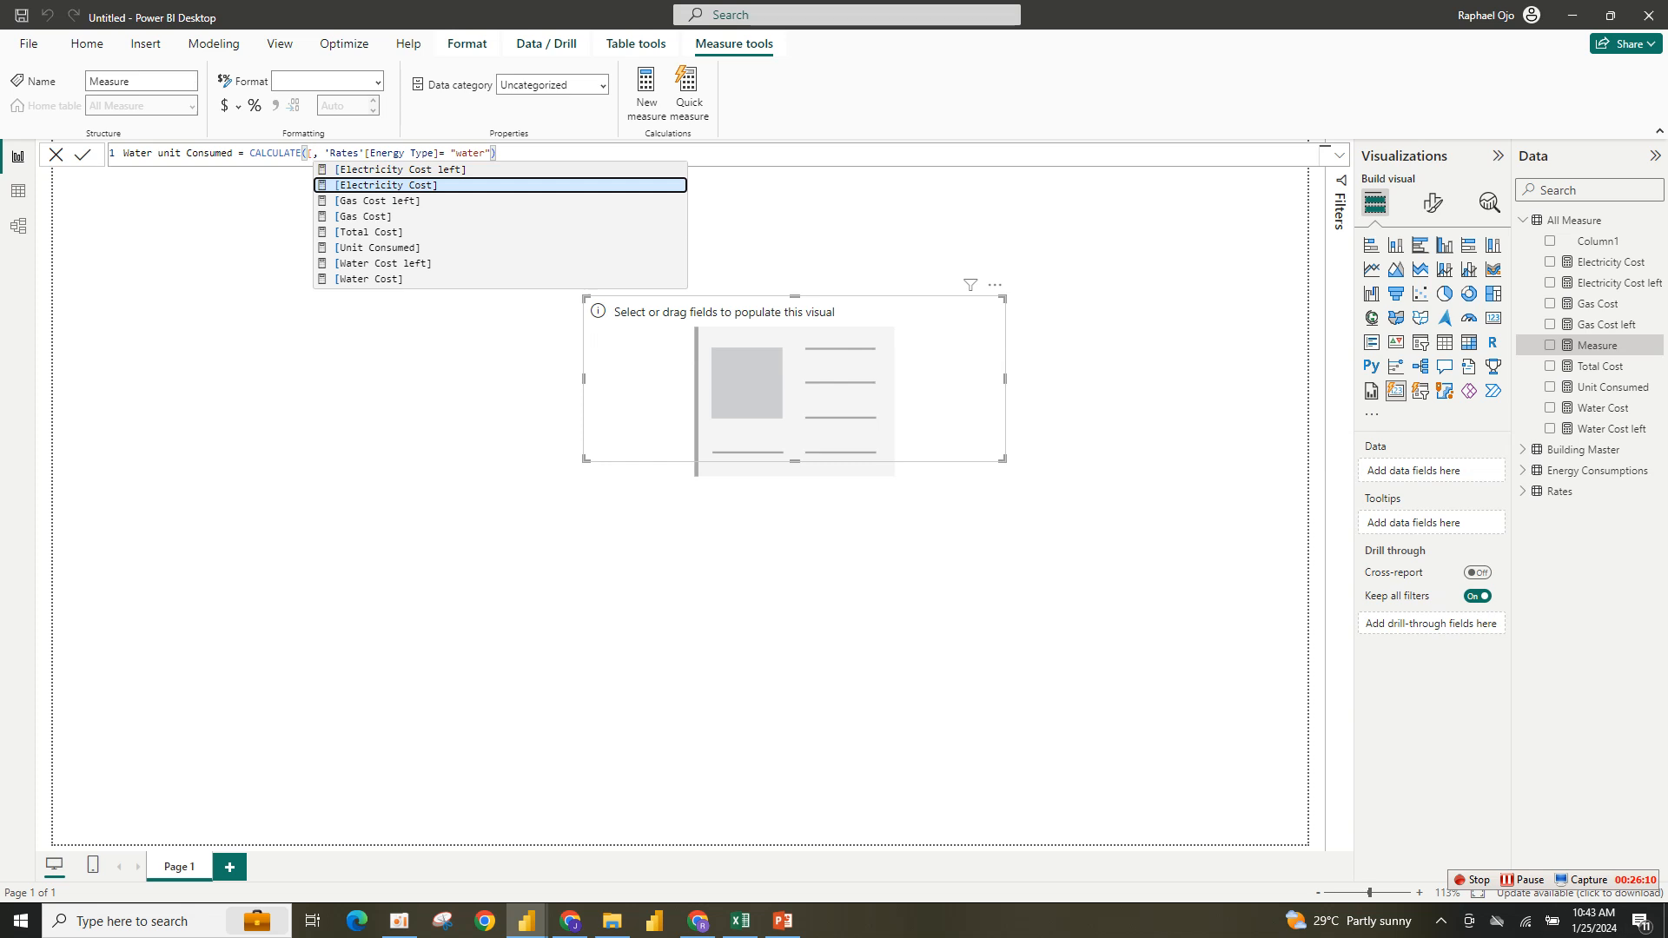
text(uni)
key(Tab)
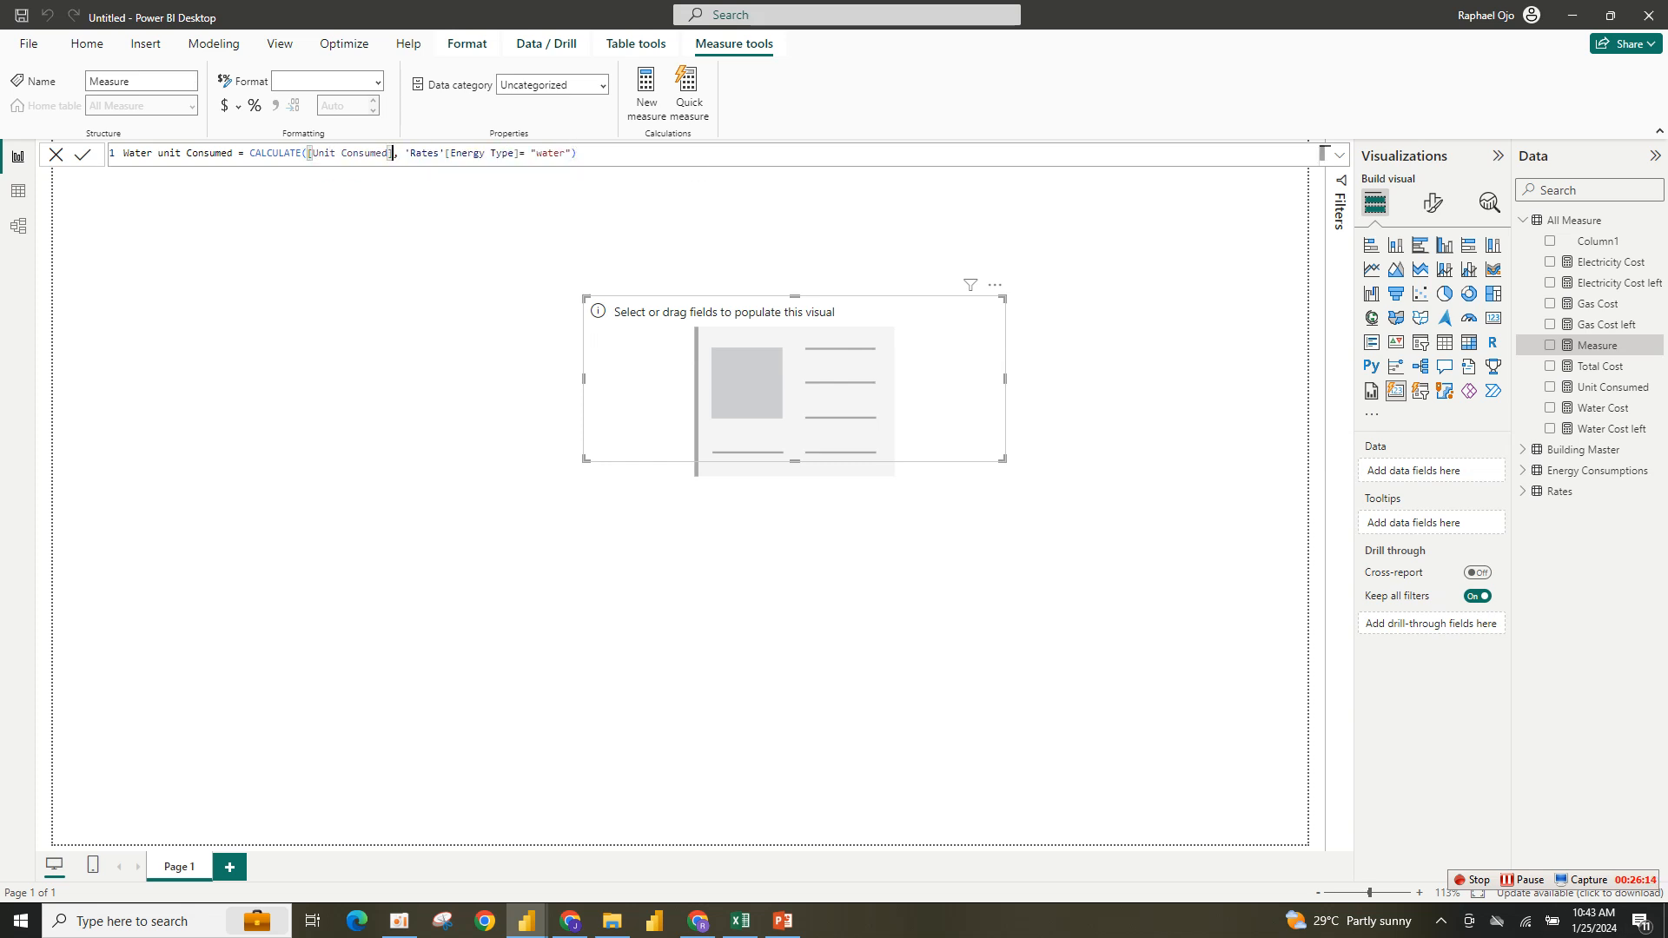
Copy the complete Water unit Consumed formula and commit the measure.
click(576, 153)
drag(576, 153, 125, 153)
key(ctrl+c)
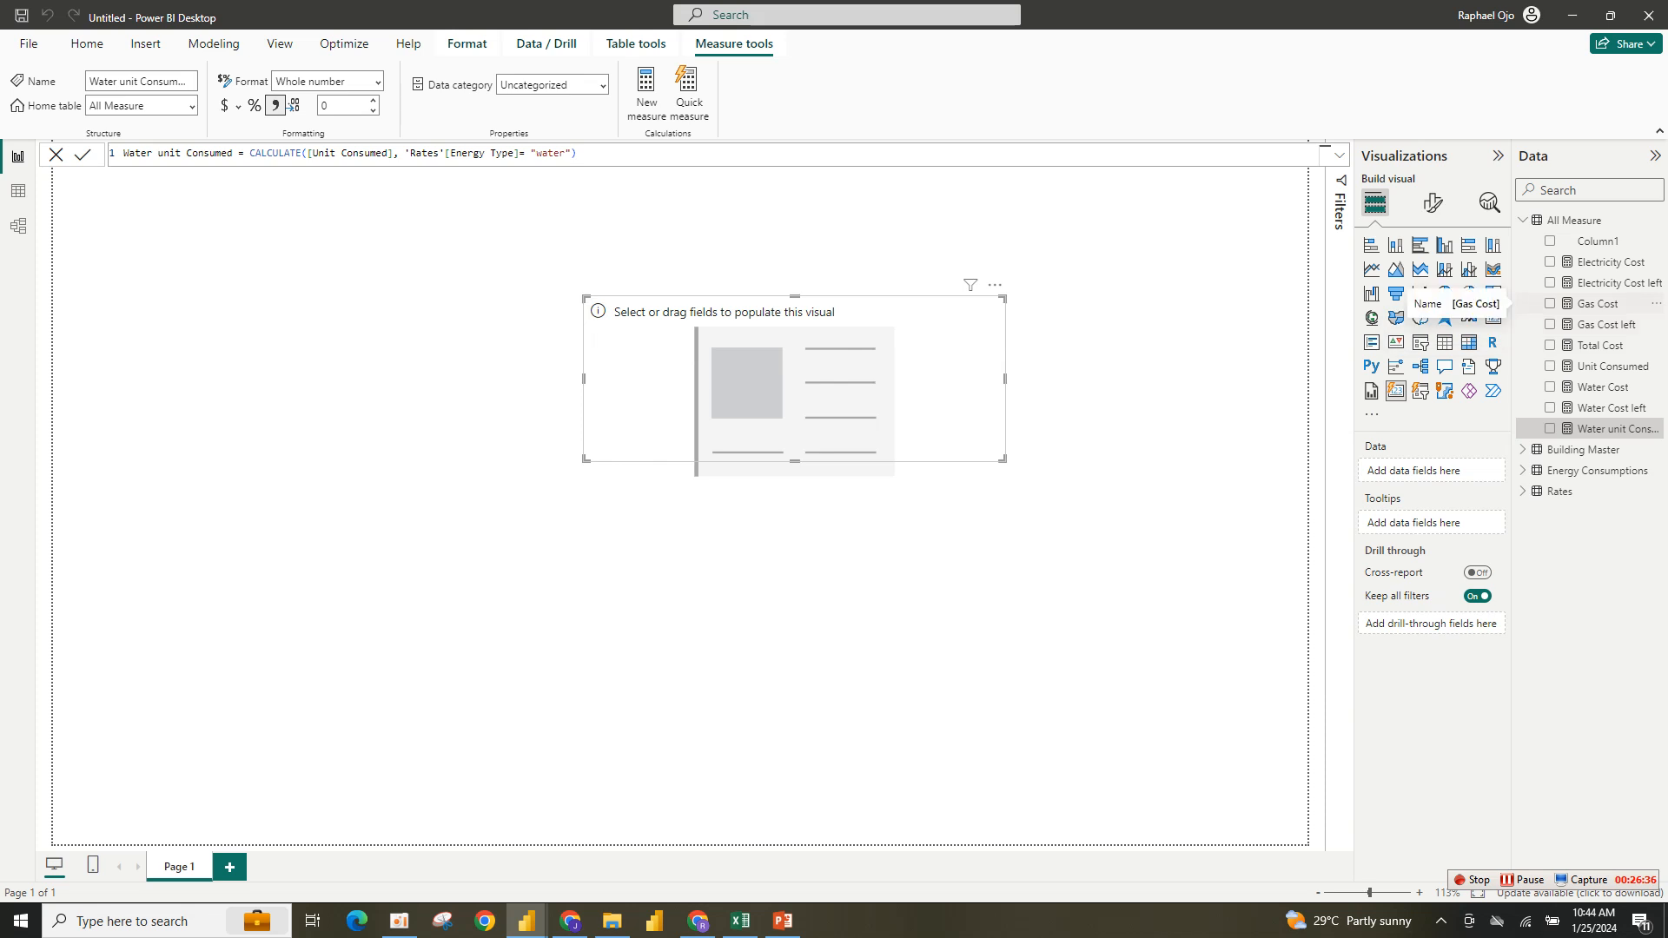
Show Gas Cost in the card and set the Water unit Consumed measure's format to Currency.
click(1550, 303)
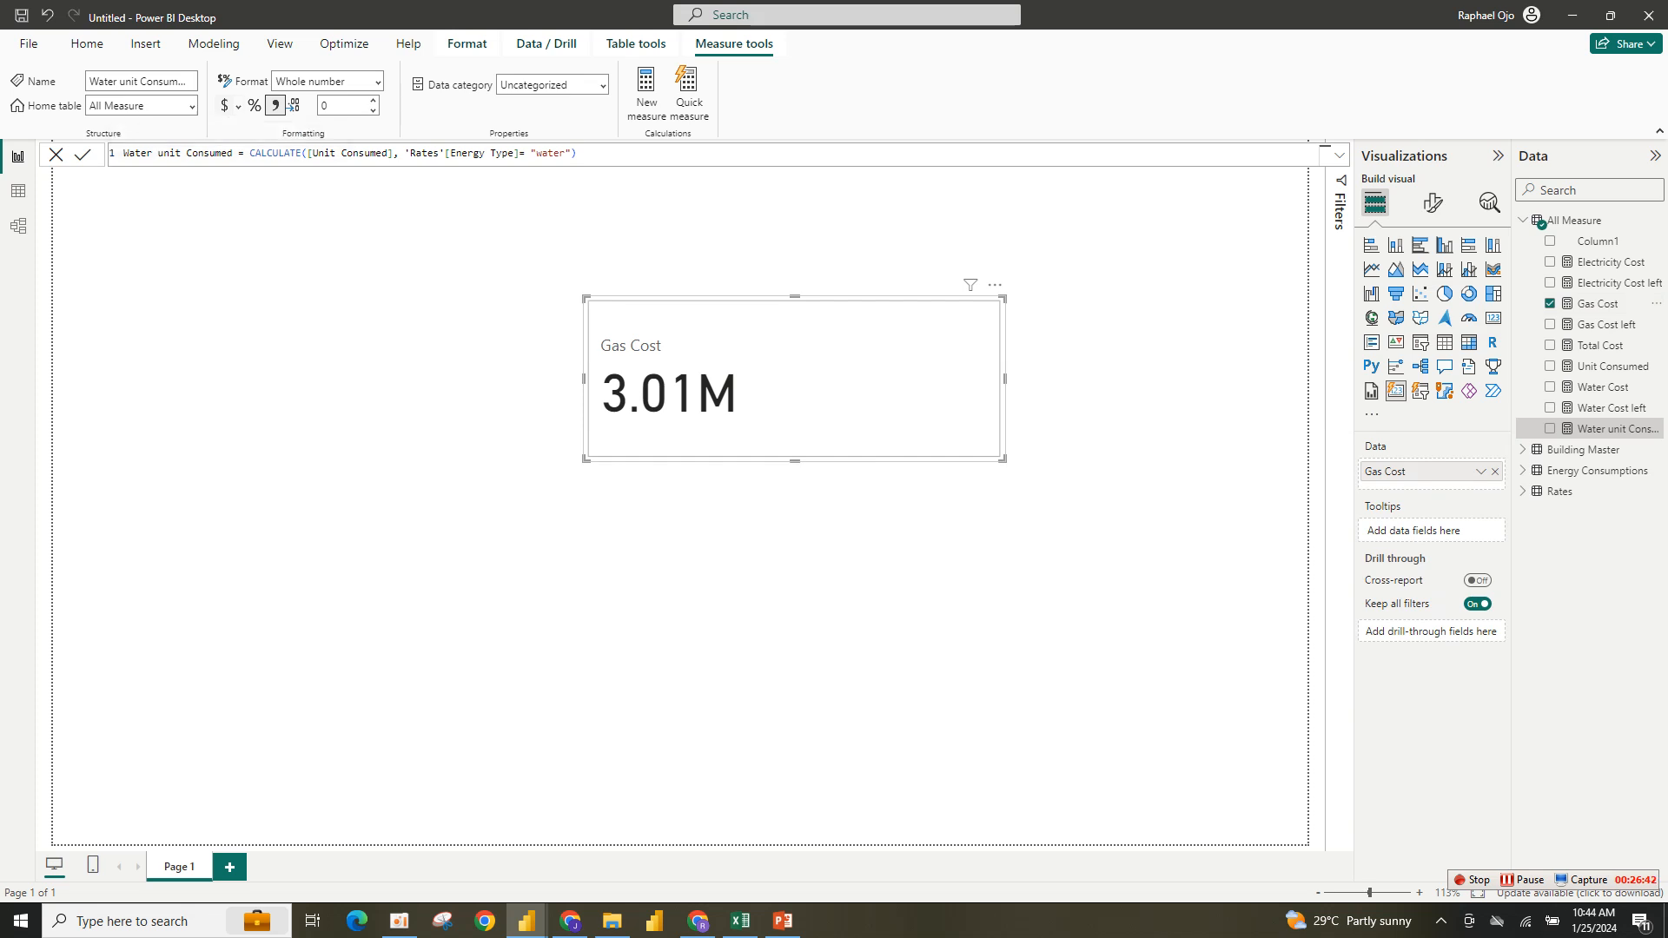
click(286, 104)
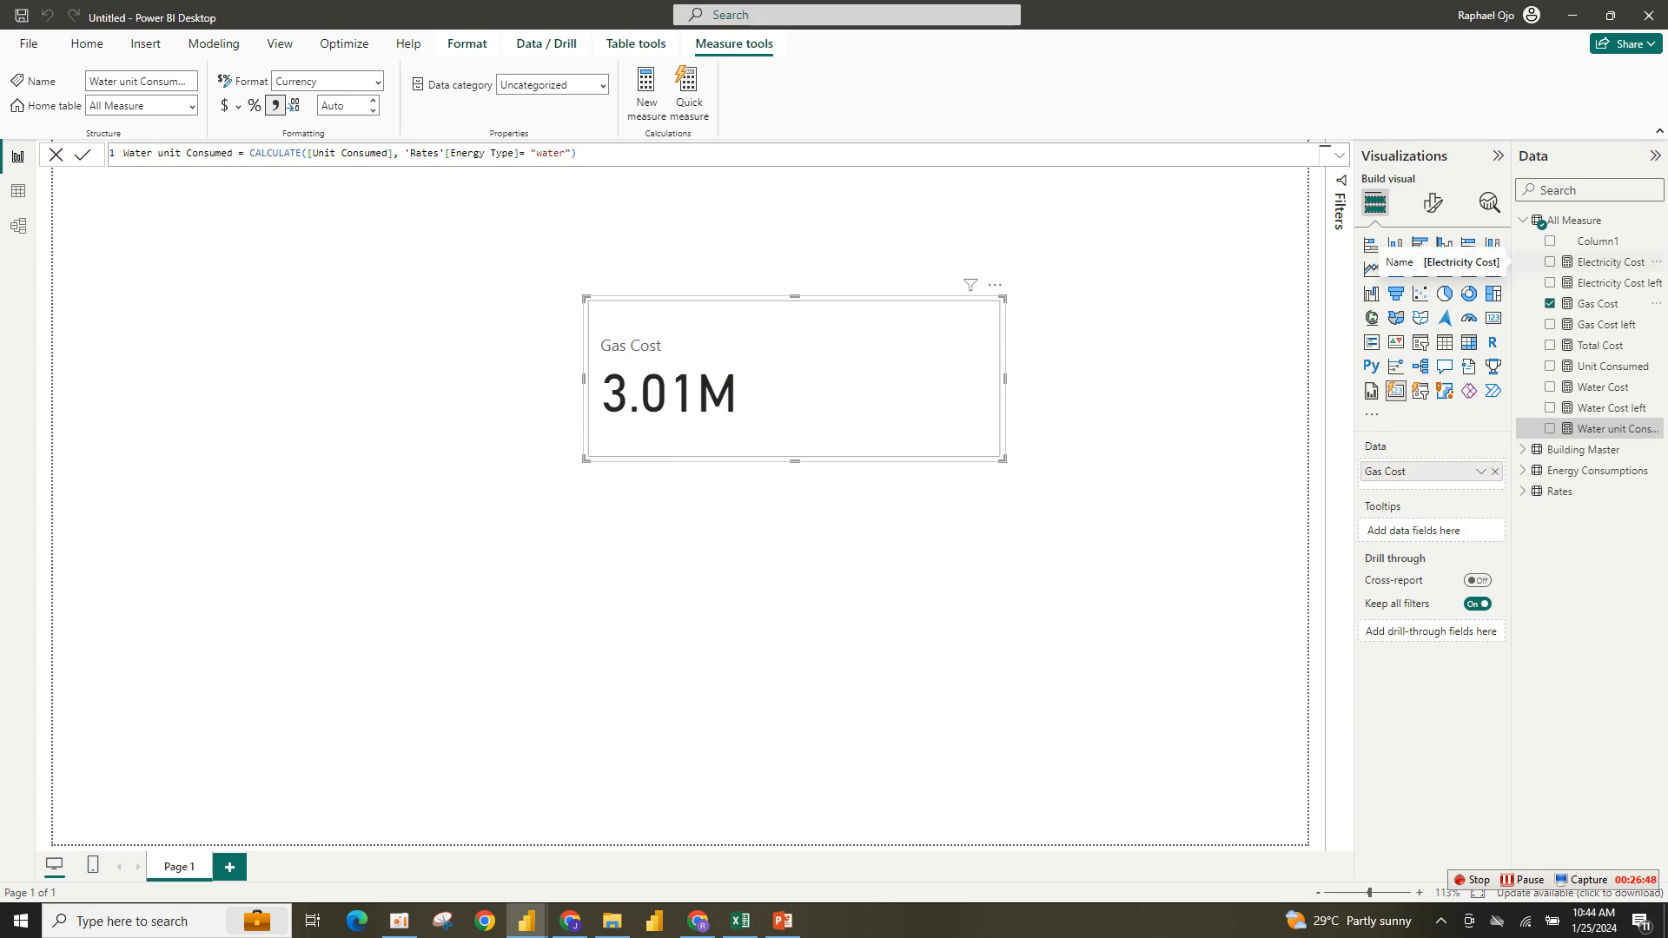
Replace Gas Cost with Electricity Cost in the card.
click(1549, 261)
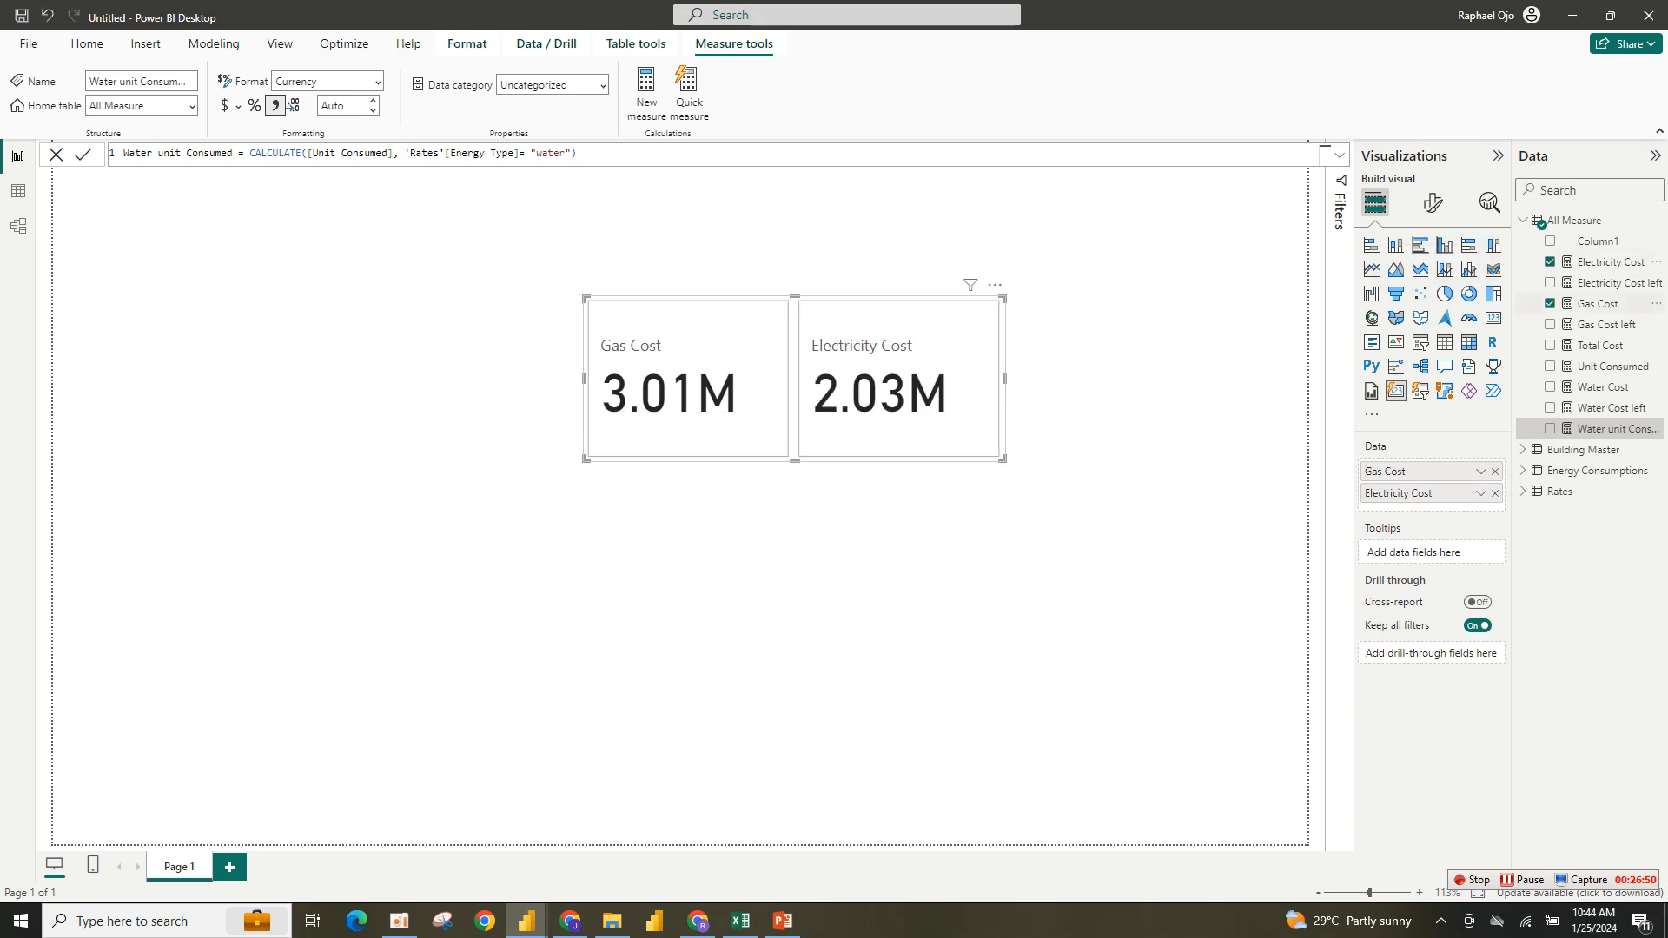
click(1549, 303)
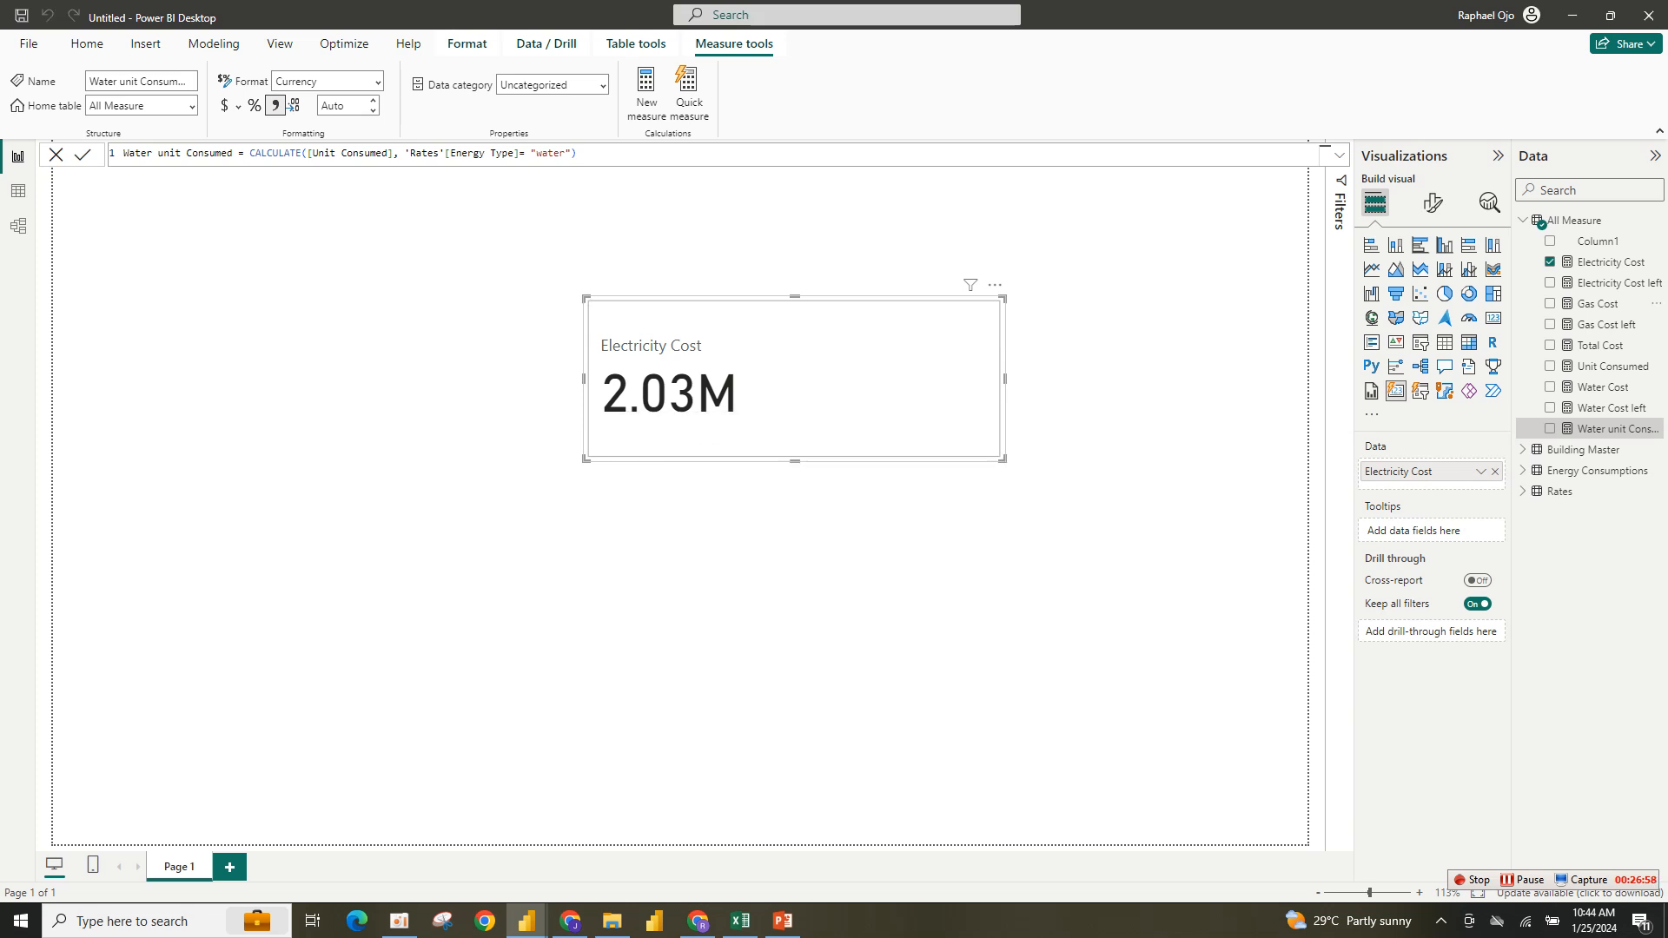
Try the Currency and General formats on the Water unit Consumed measure.
click(378, 81)
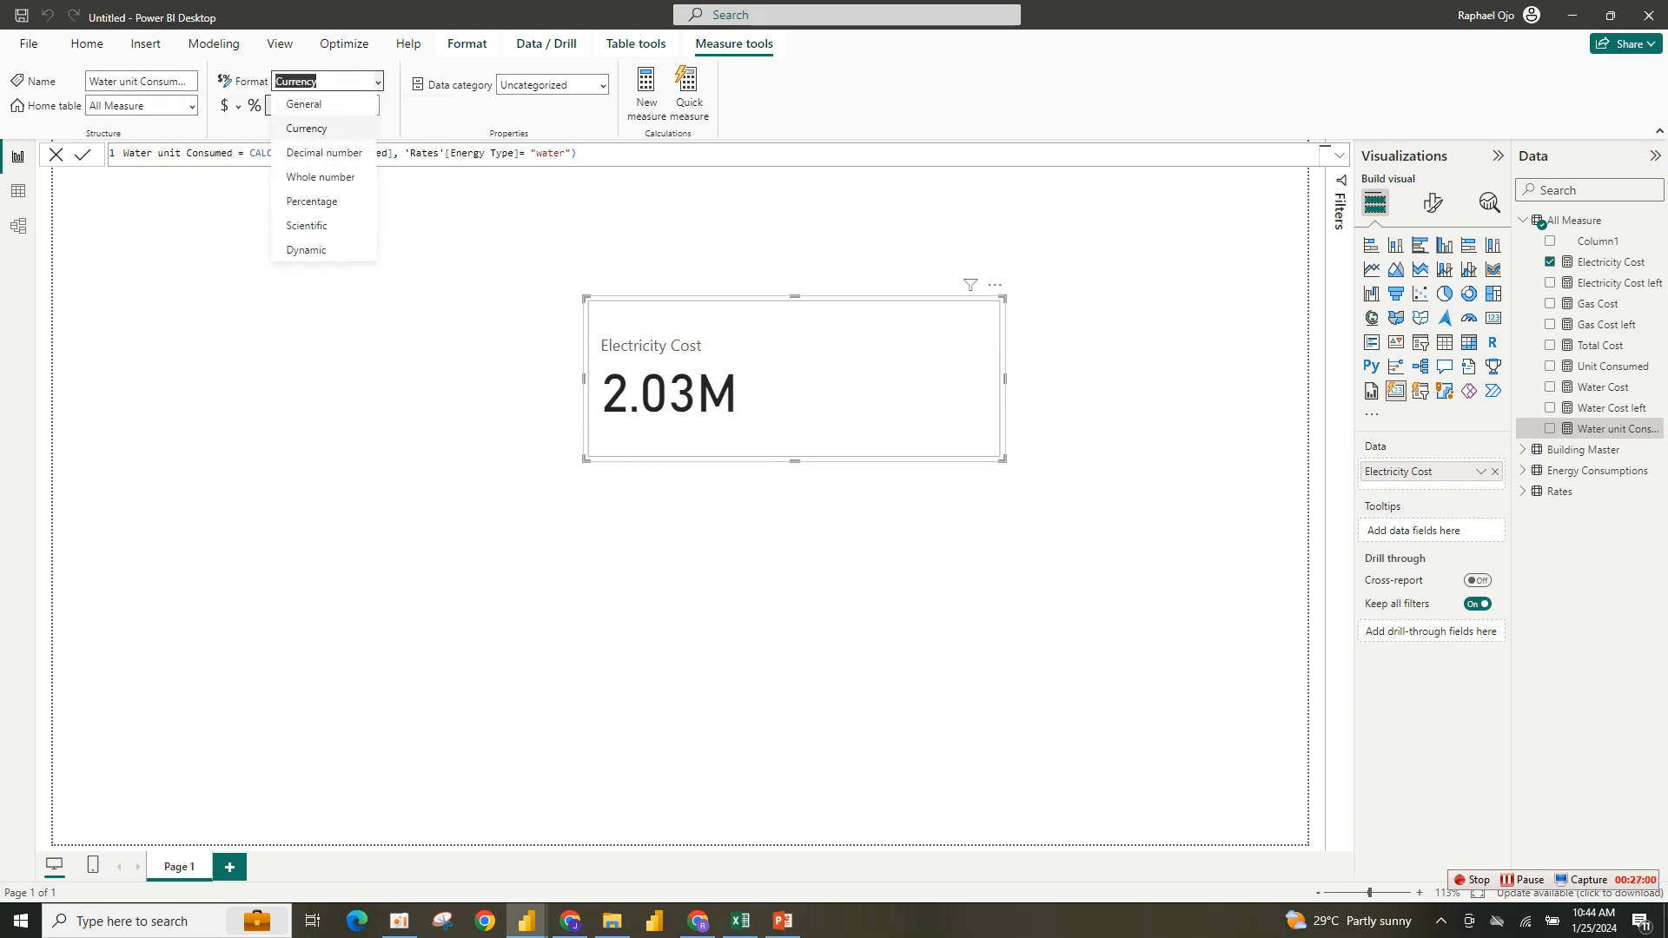
click(307, 128)
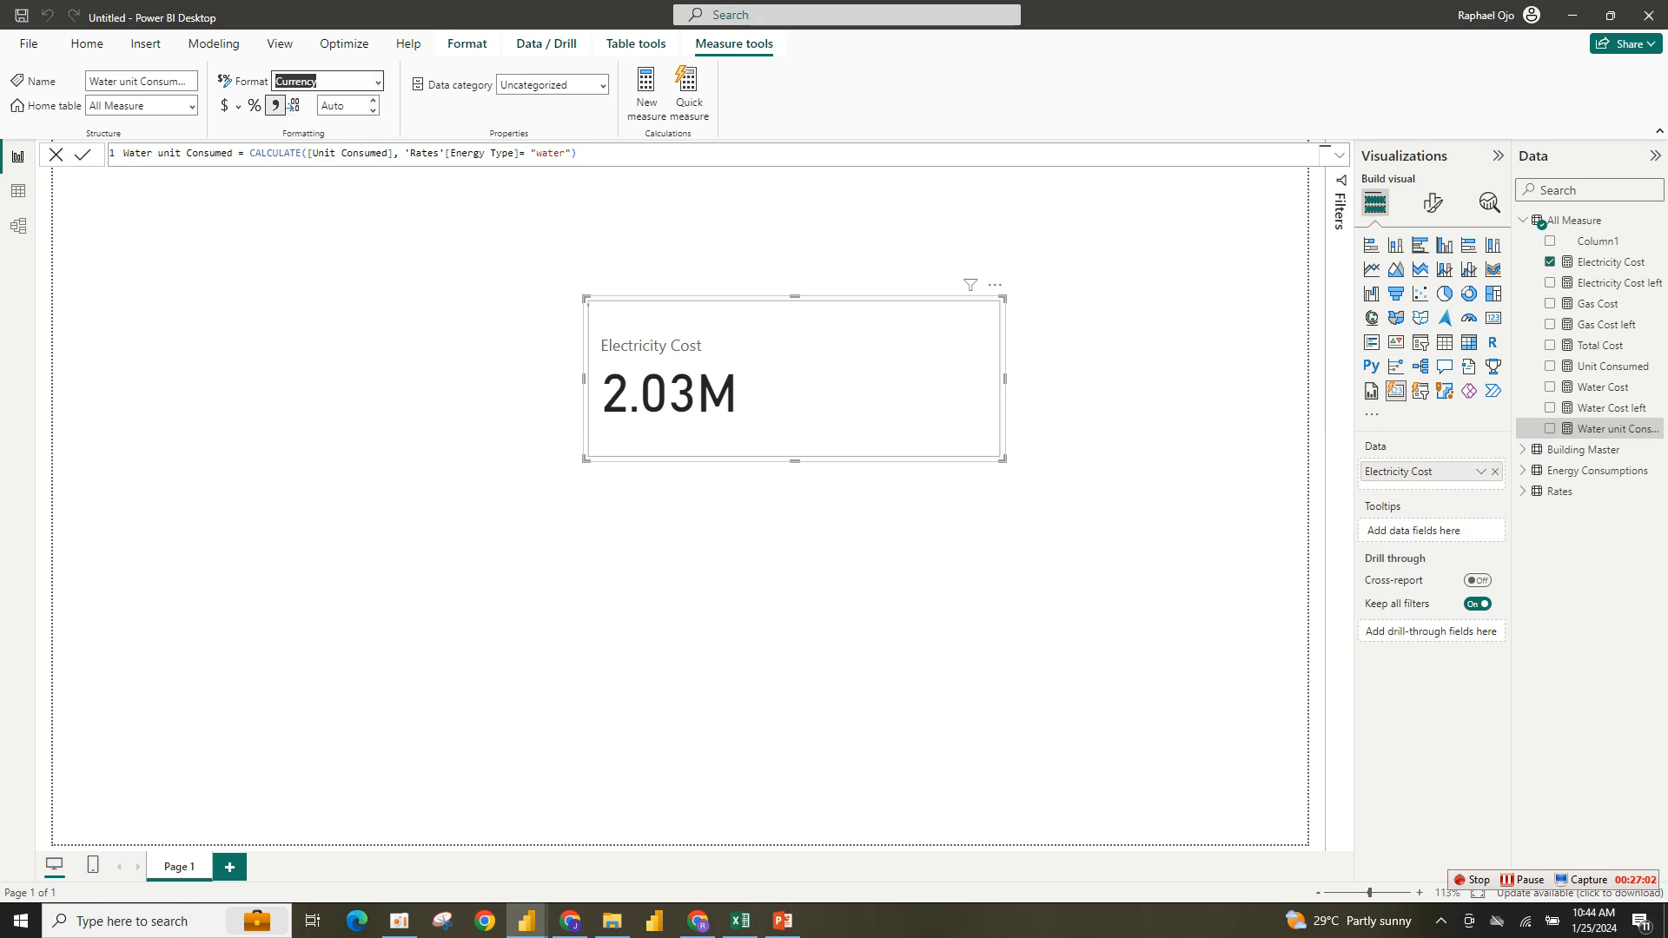
click(276, 105)
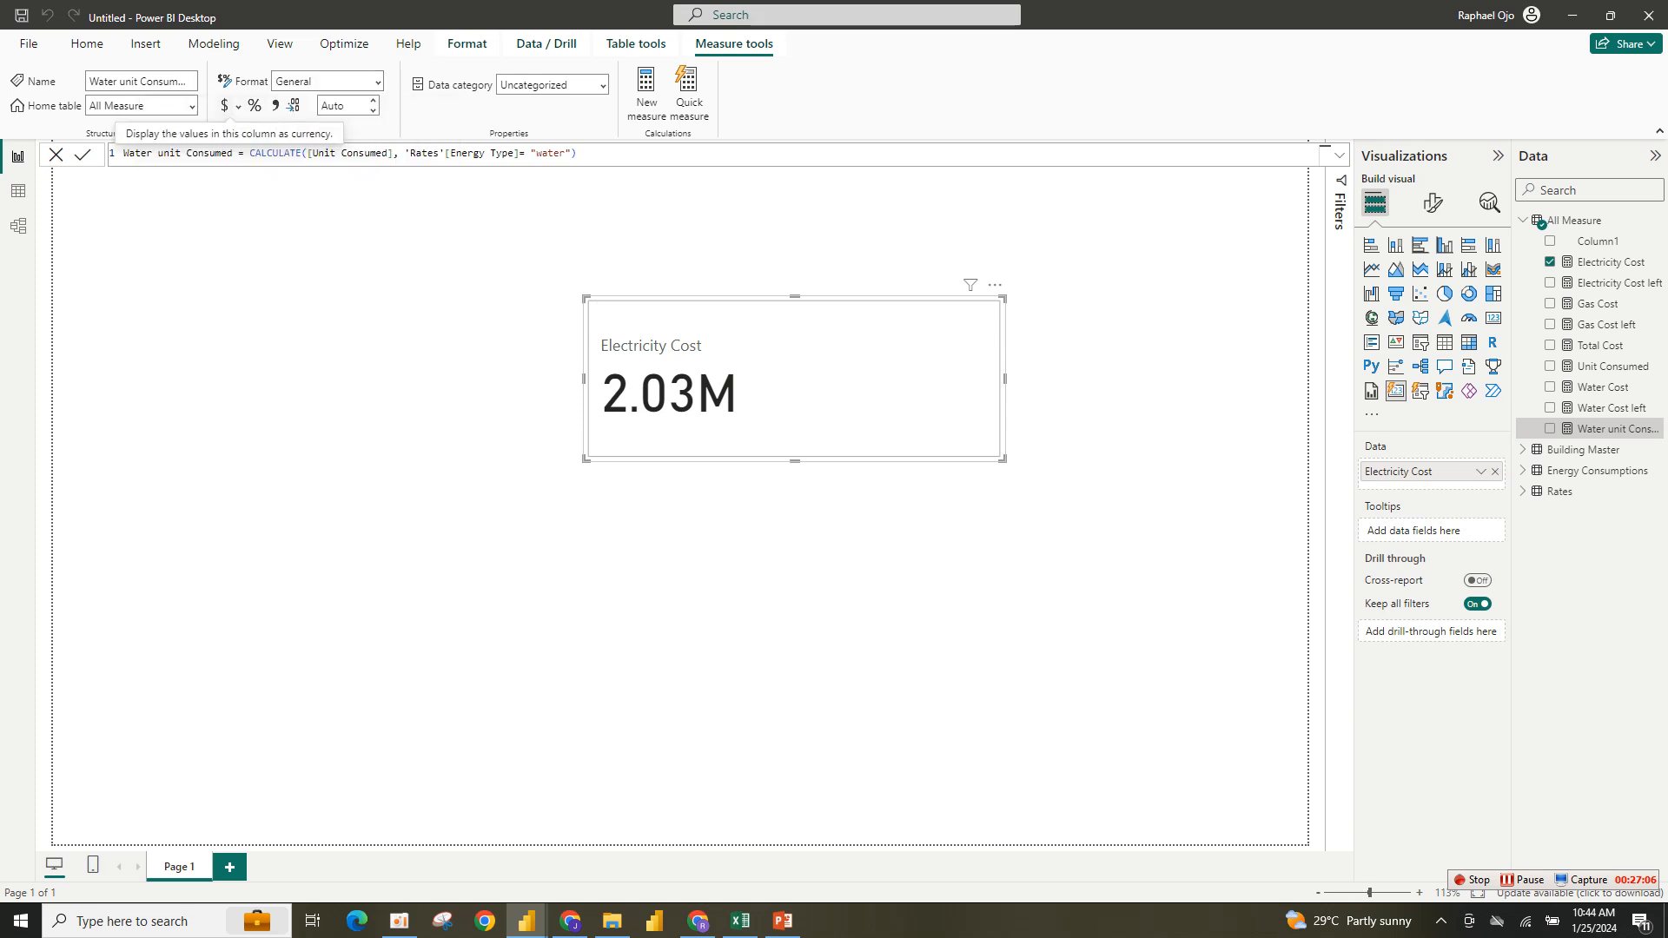
click(276, 105)
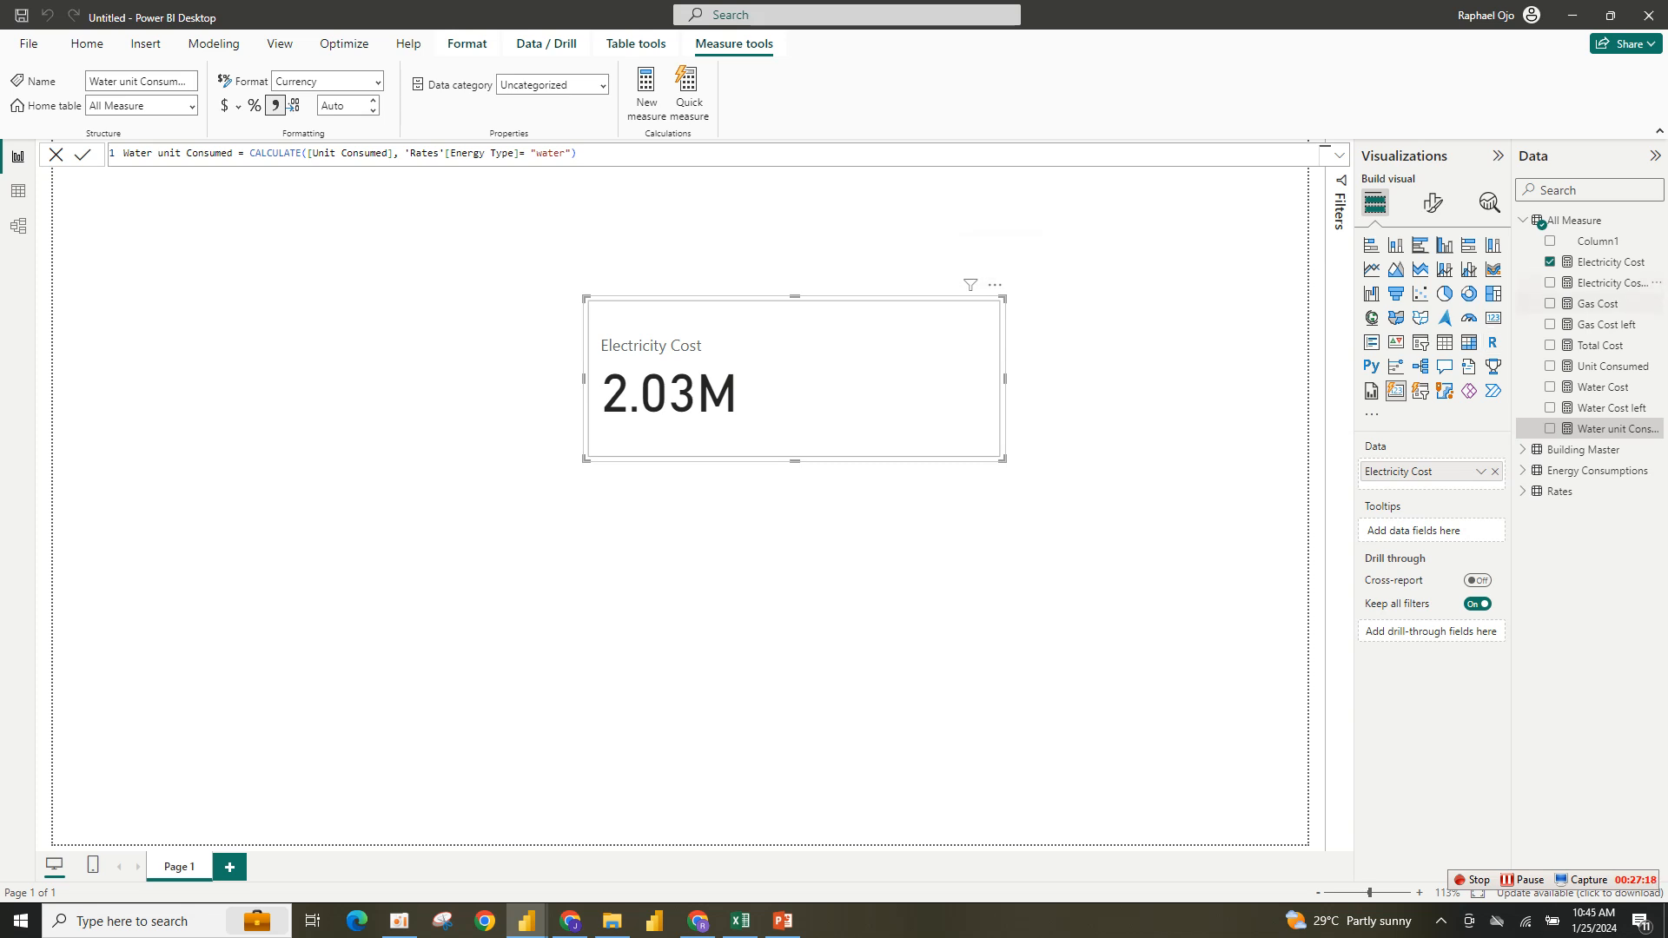
Show Water unit Consumed in the card instead of Electricity Cost and set the measure's format to General.
click(1550, 261)
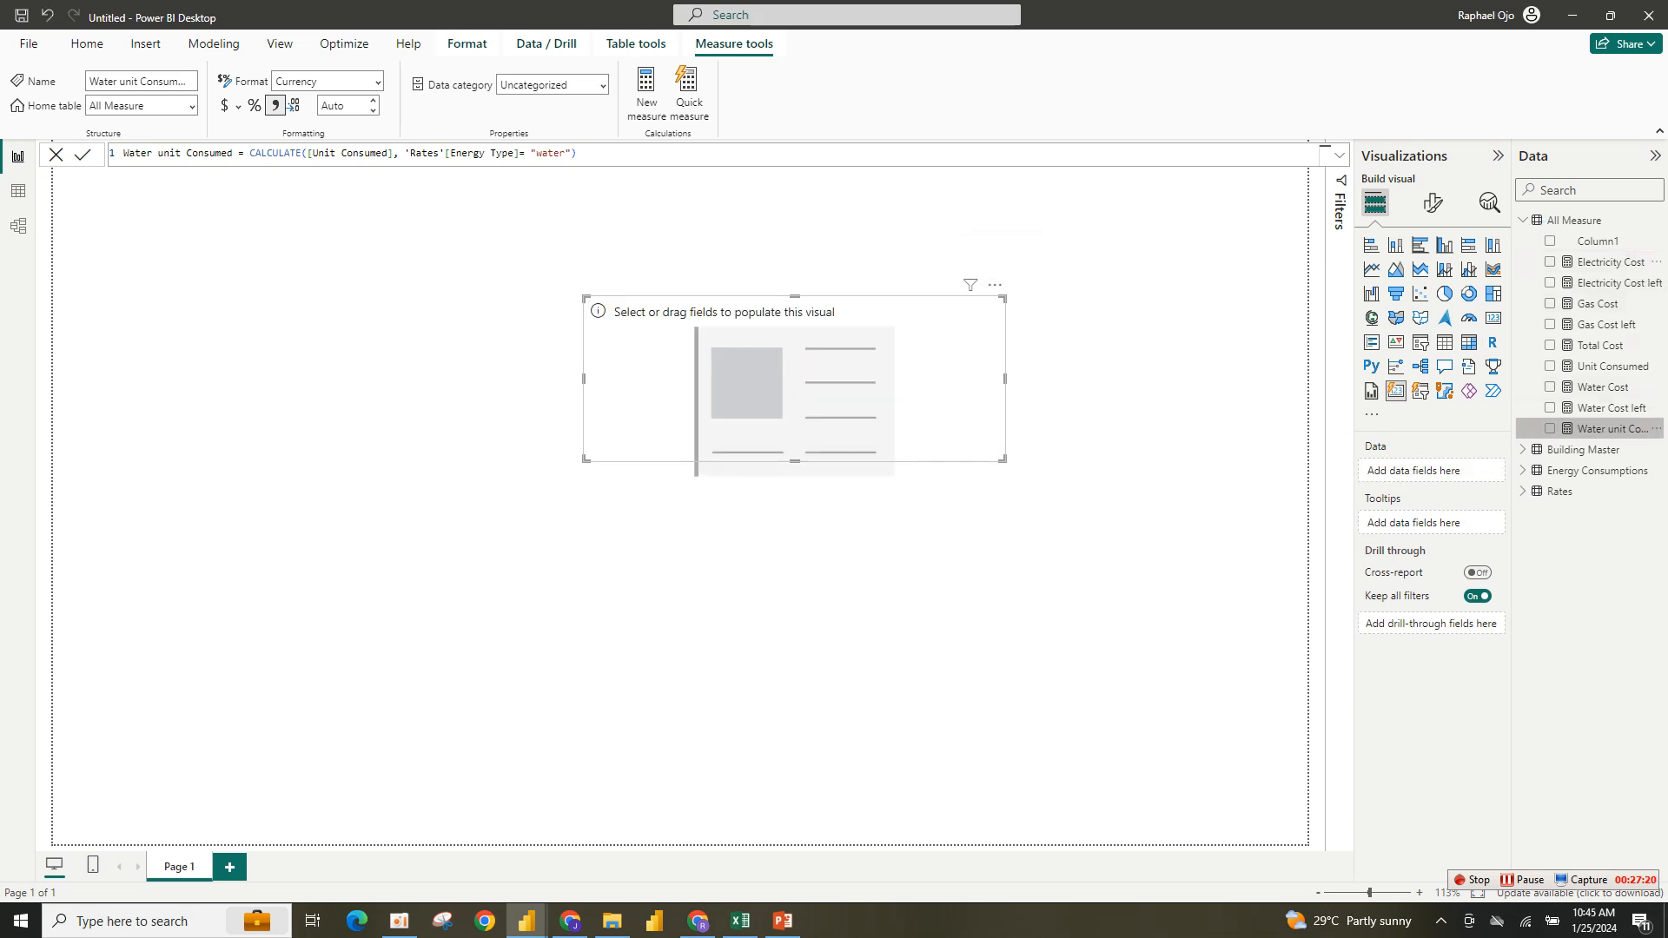
click(1550, 428)
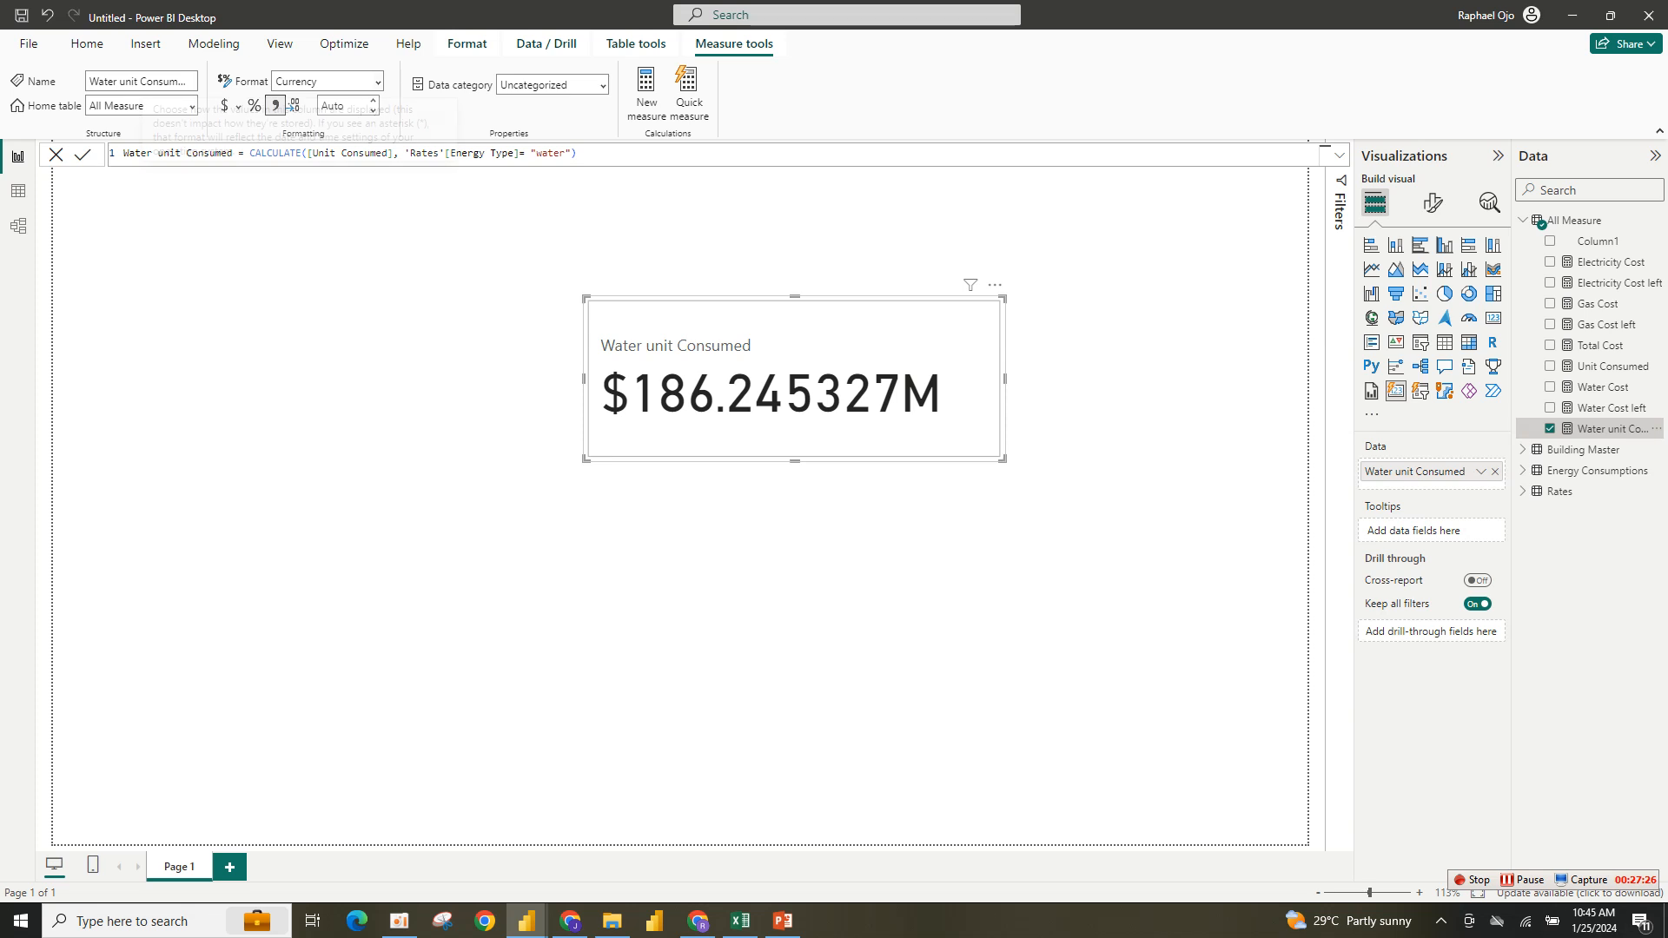
click(378, 80)
click(305, 104)
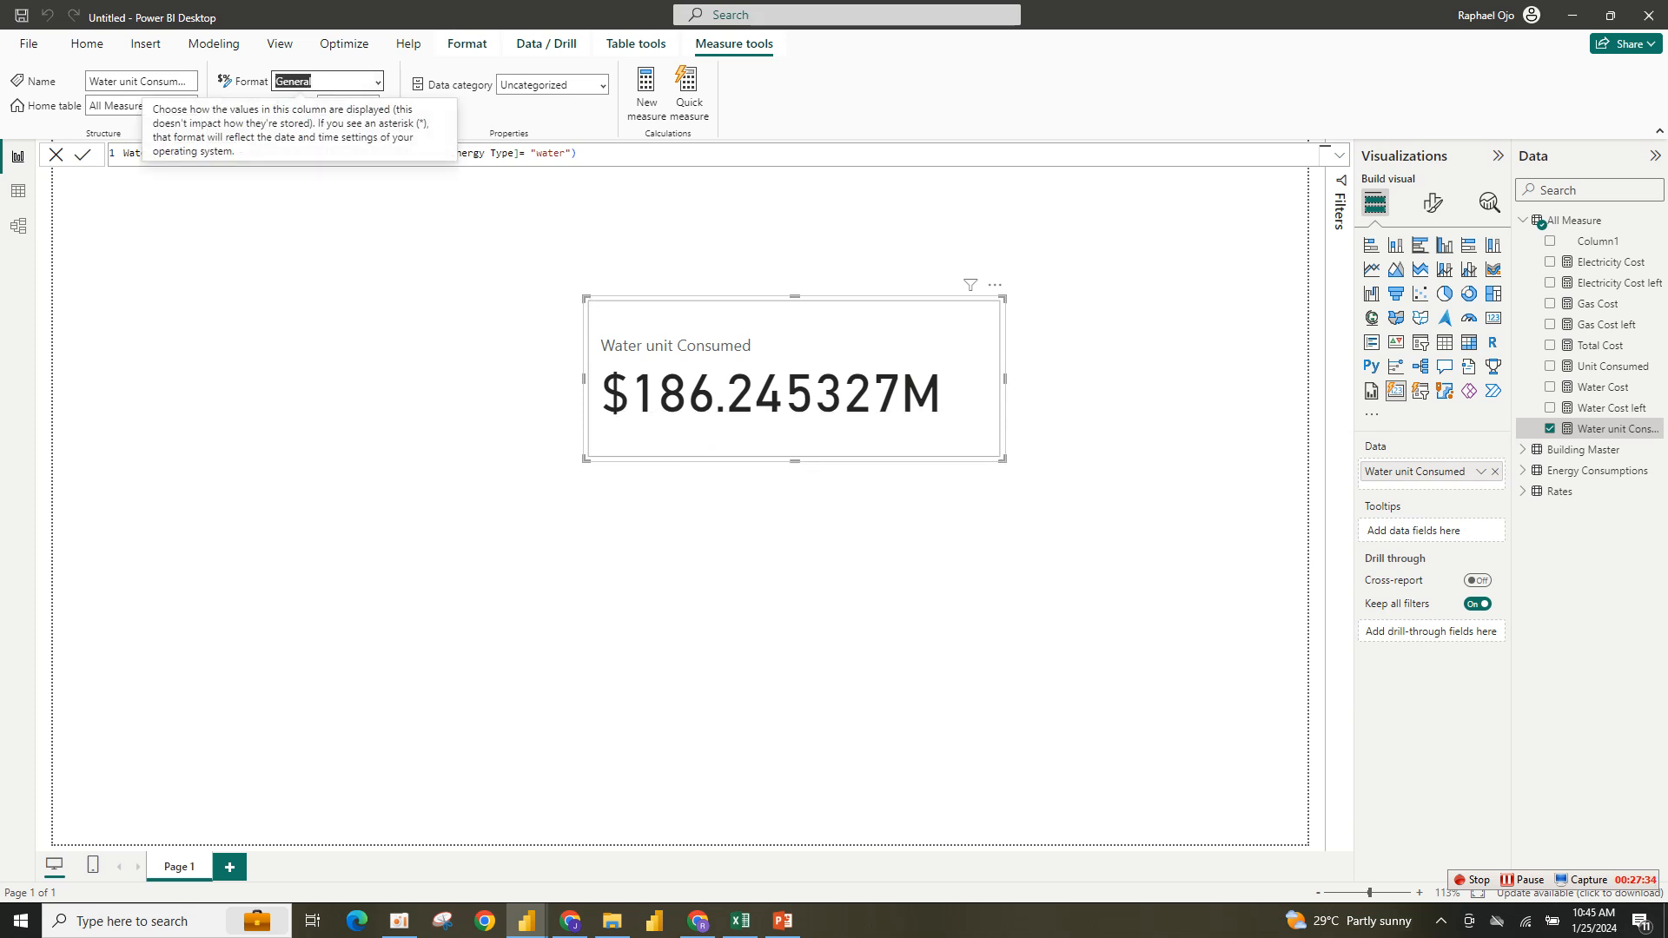
click(374, 295)
click(794, 382)
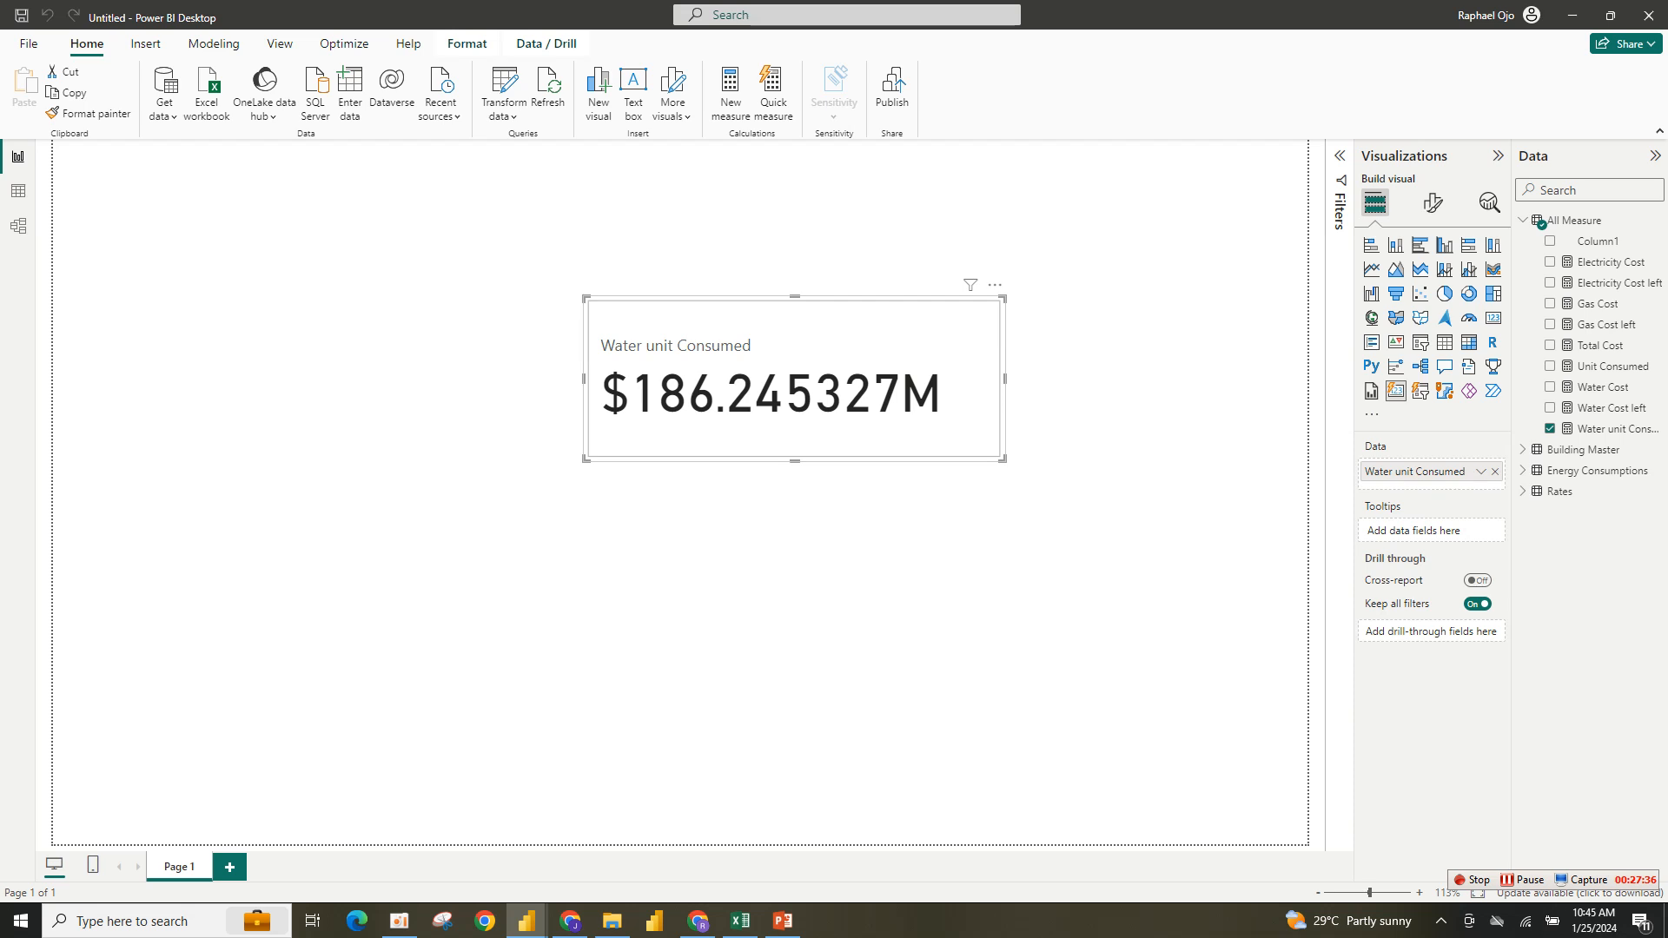
Format Water unit Consumed as a whole number with thousands separators, re-adding the measure to the card.
click(1550, 428)
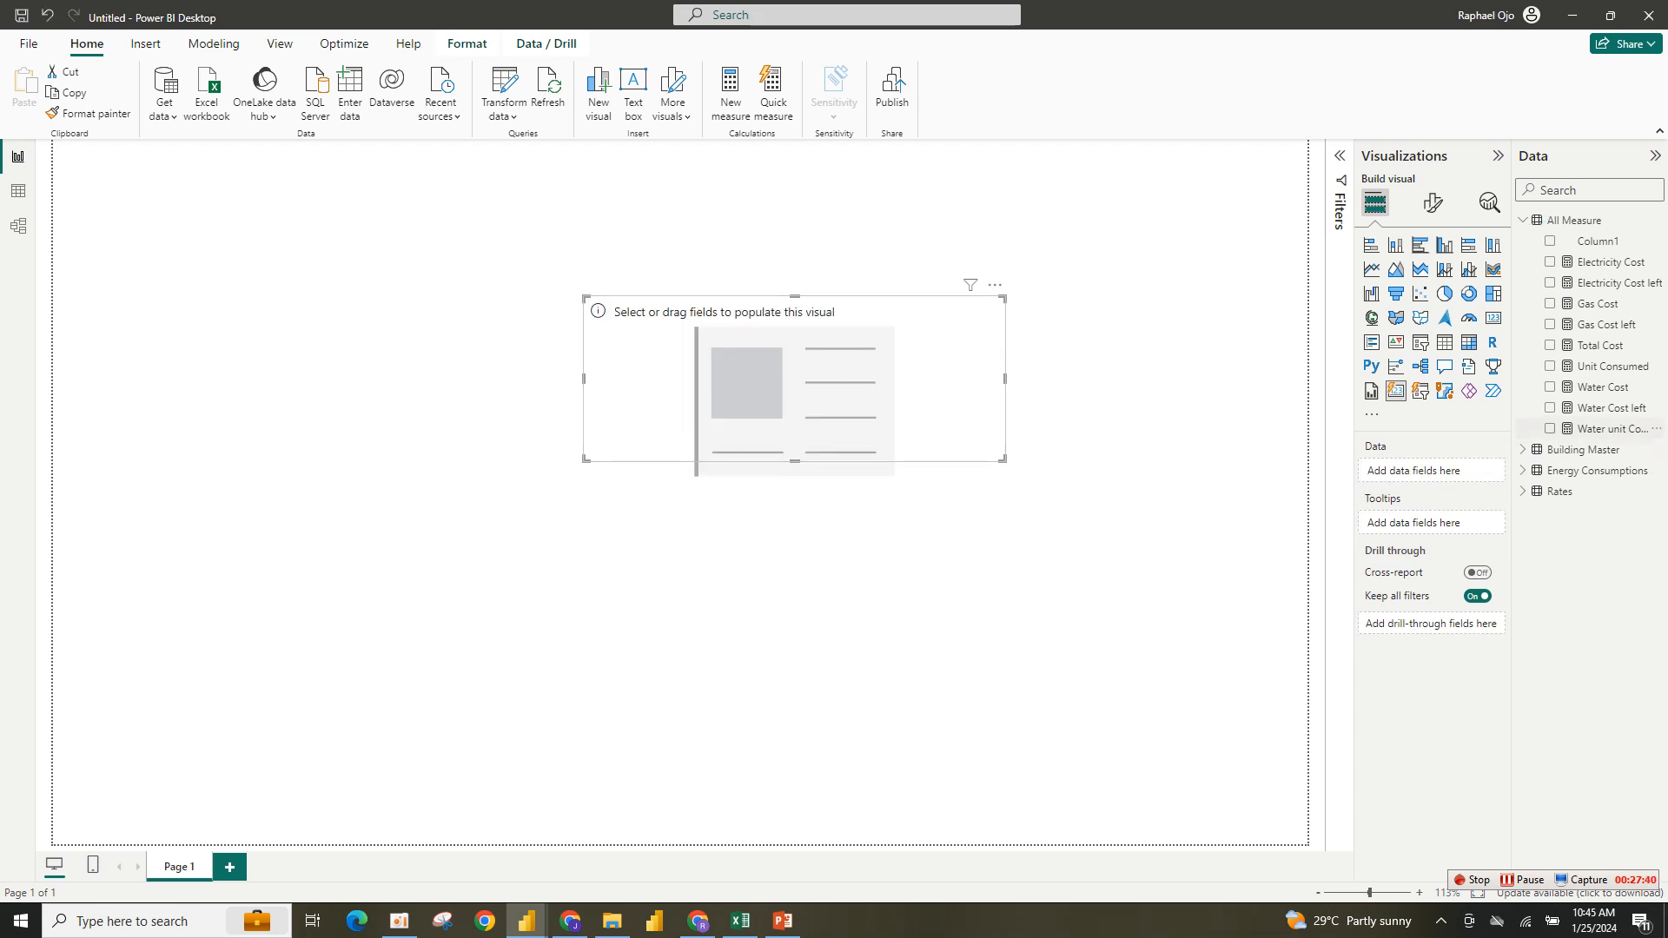
double_click(1611, 428)
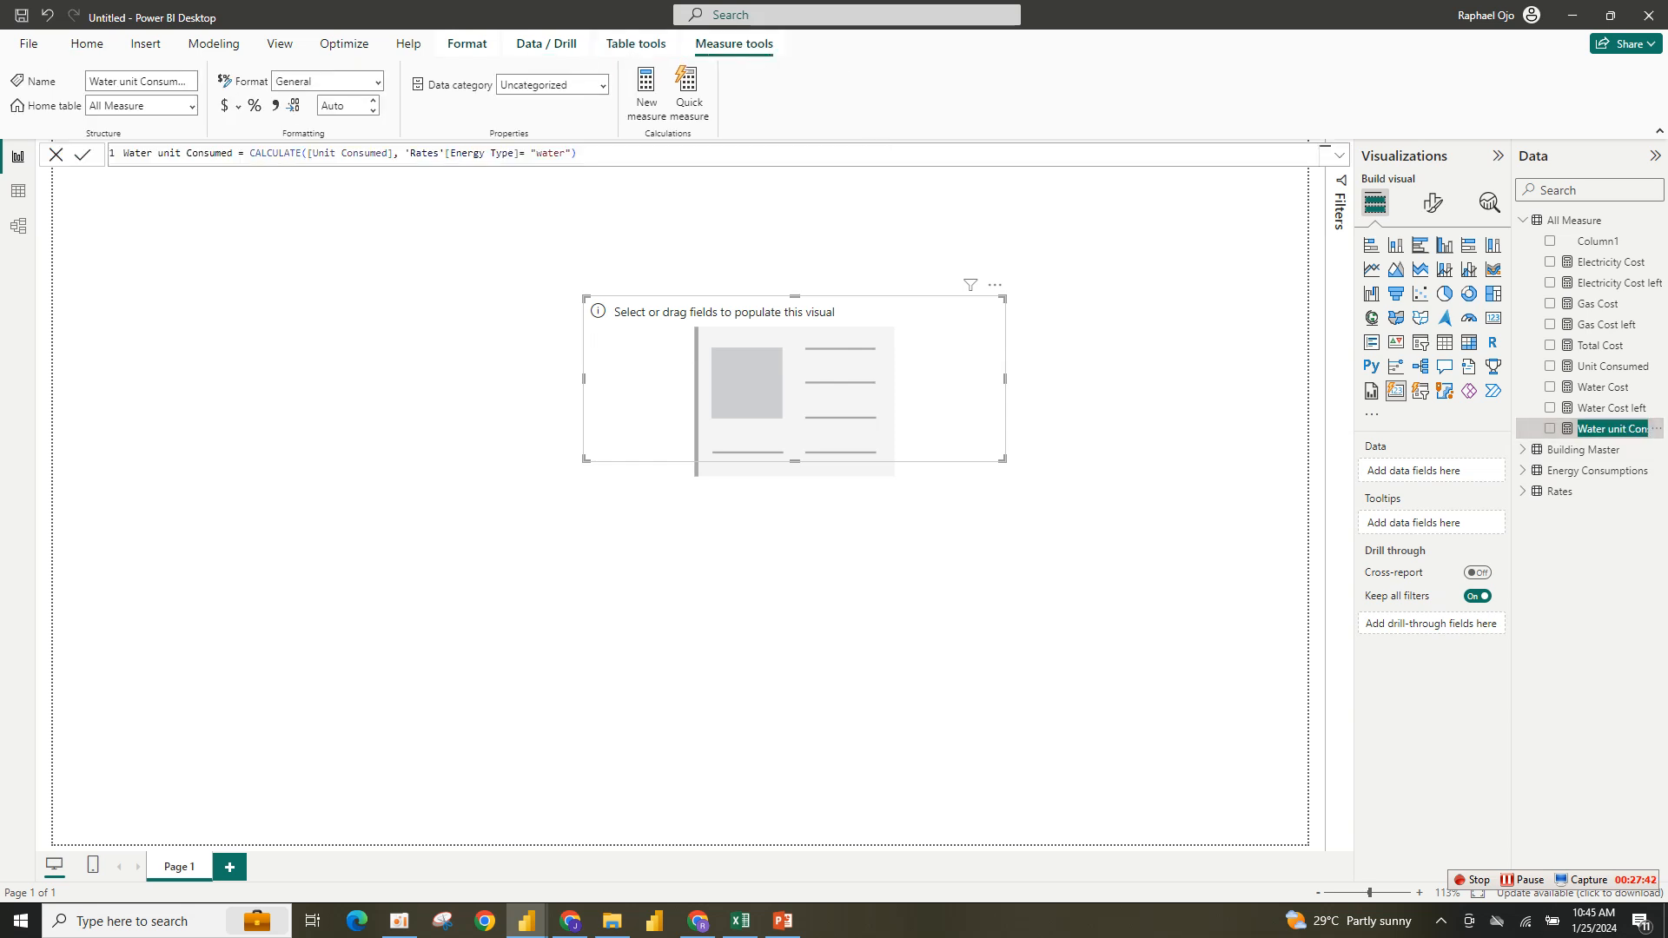
click(275, 106)
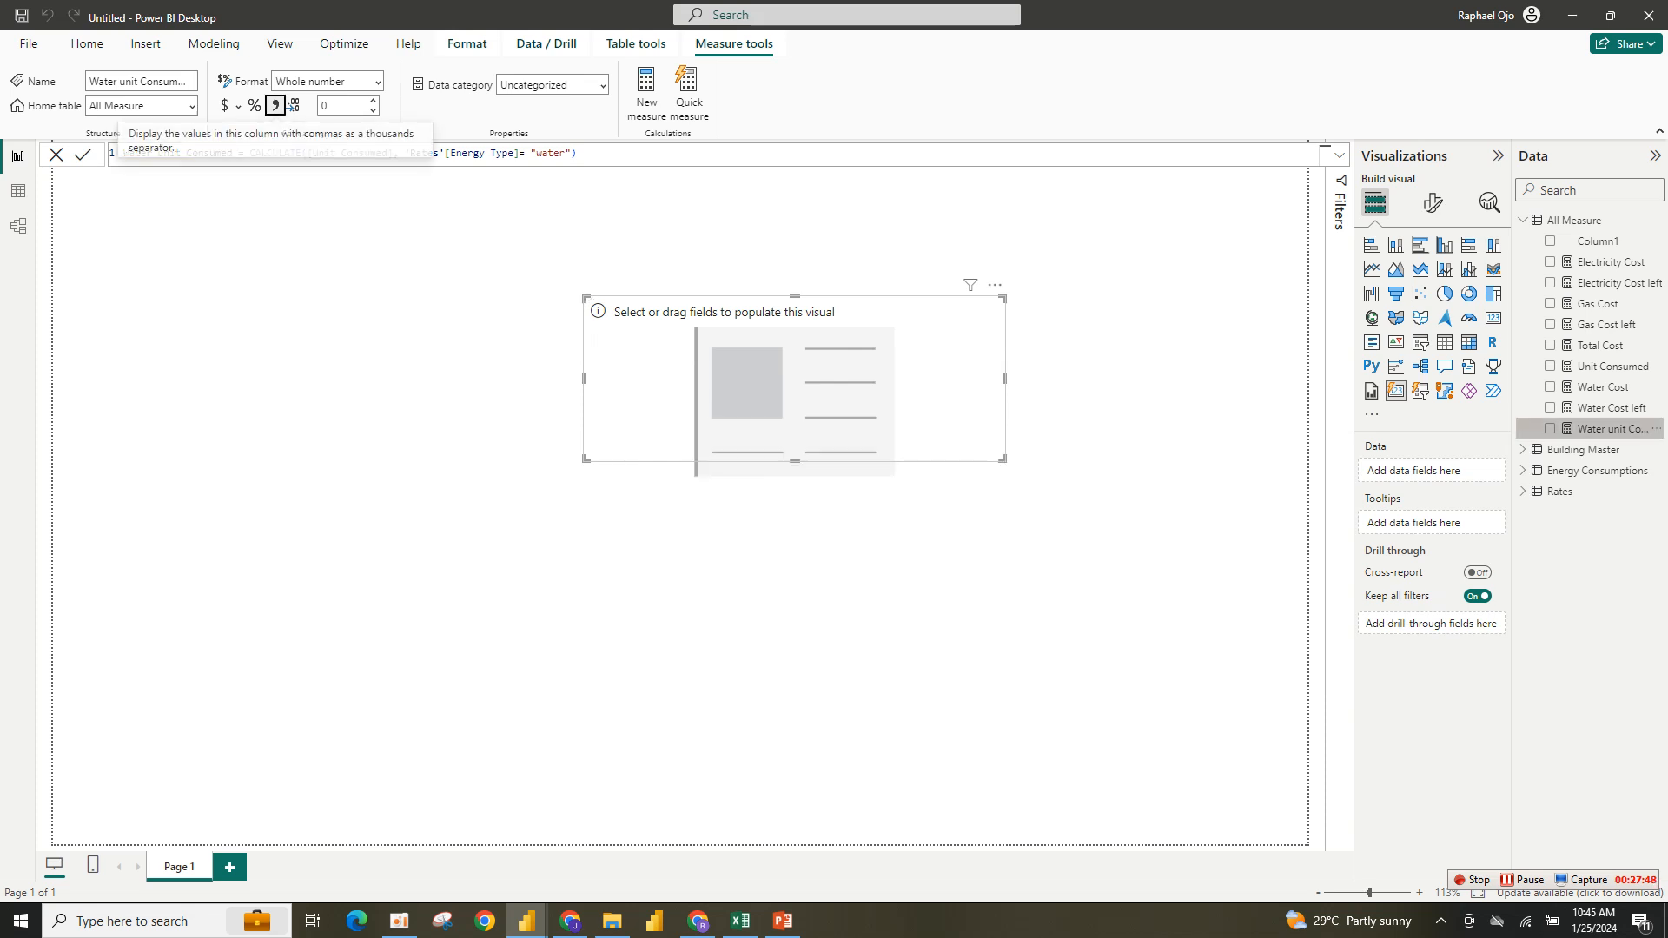
click(1550, 428)
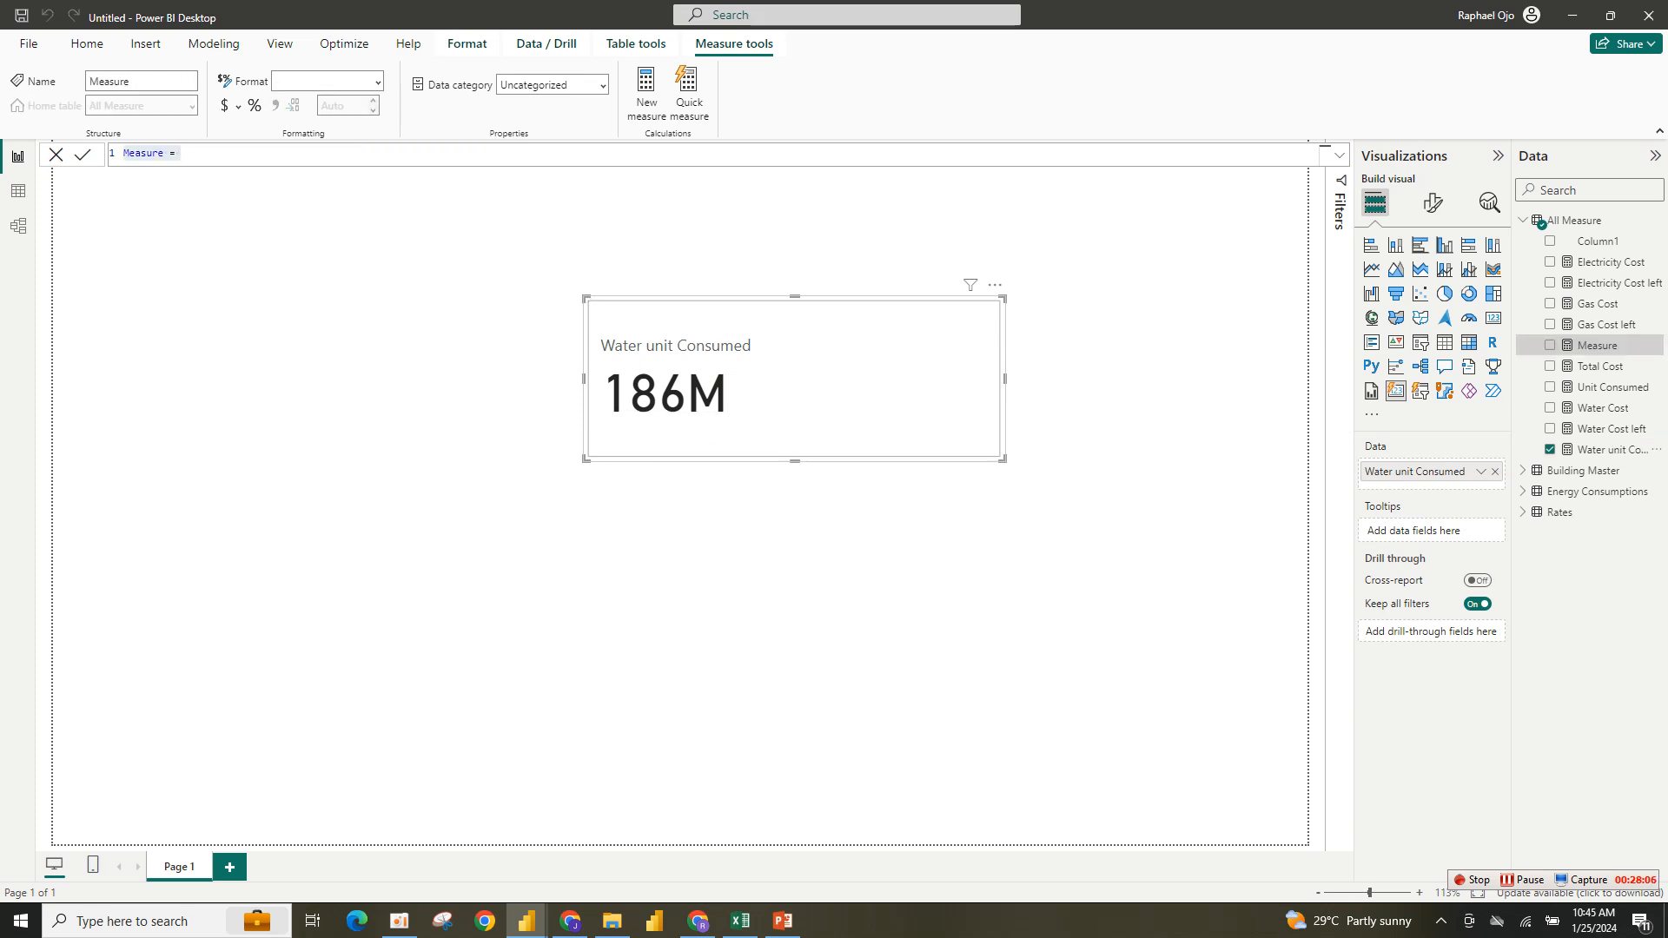
Create the measure Electricity unit Consumed = CALCULATE([Unit Consumed], 'Rates'[Energy Type]= "Electricity") from the copied water formula.
key(ctrl+v)
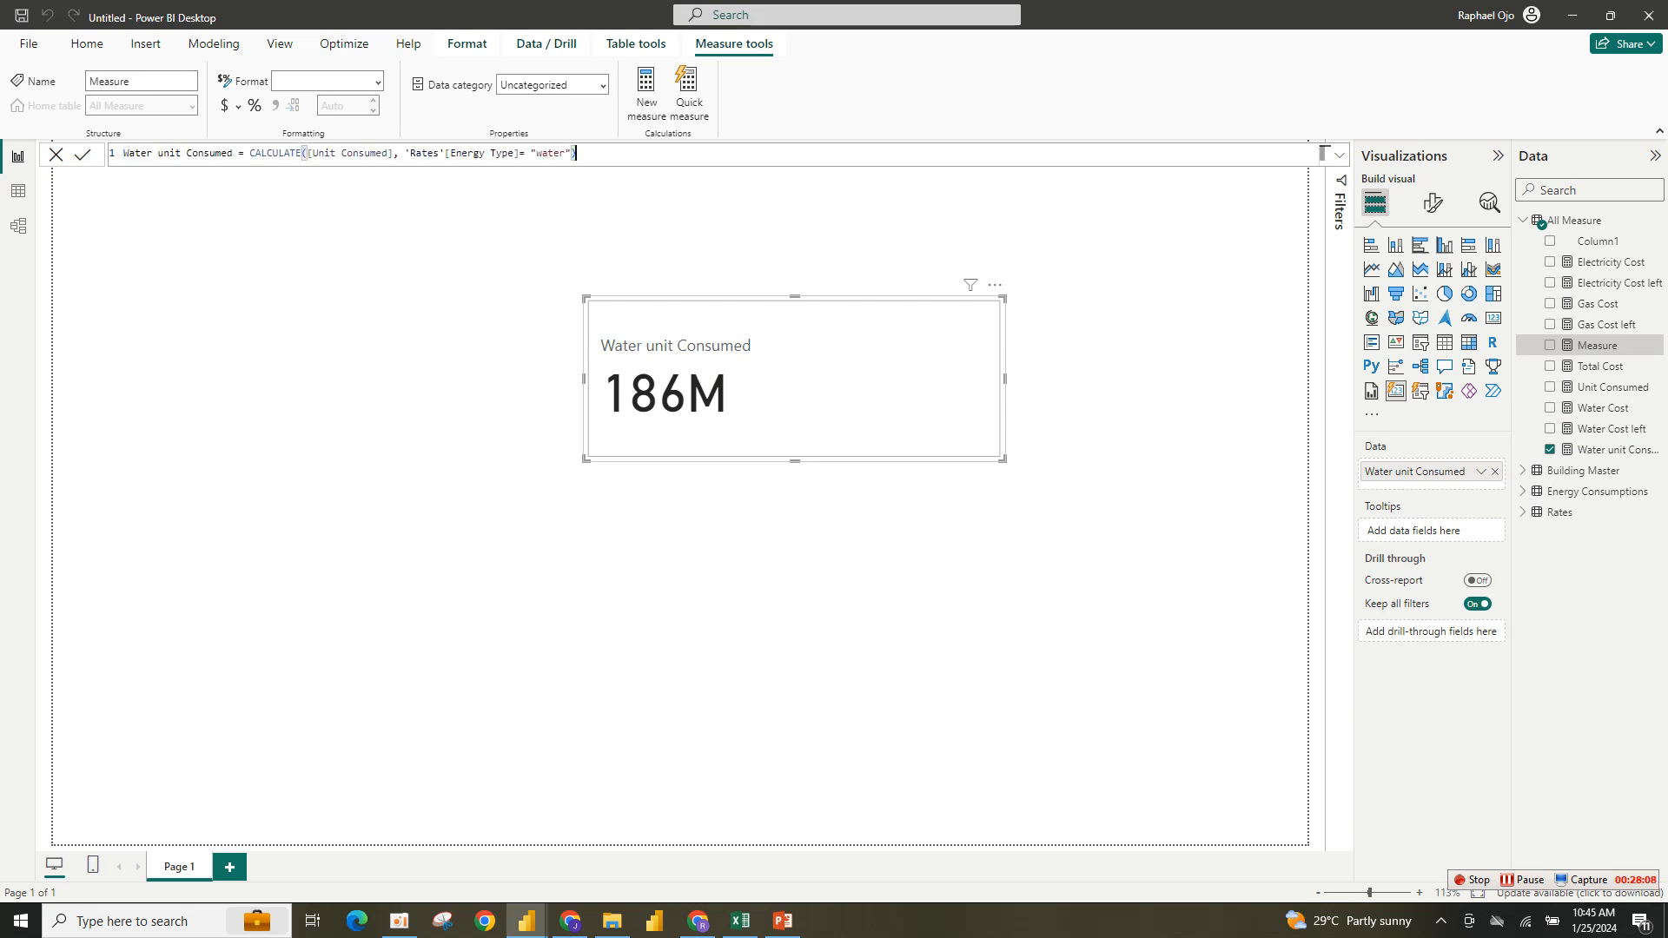
drag(152, 153, 124, 152)
text(Electr)
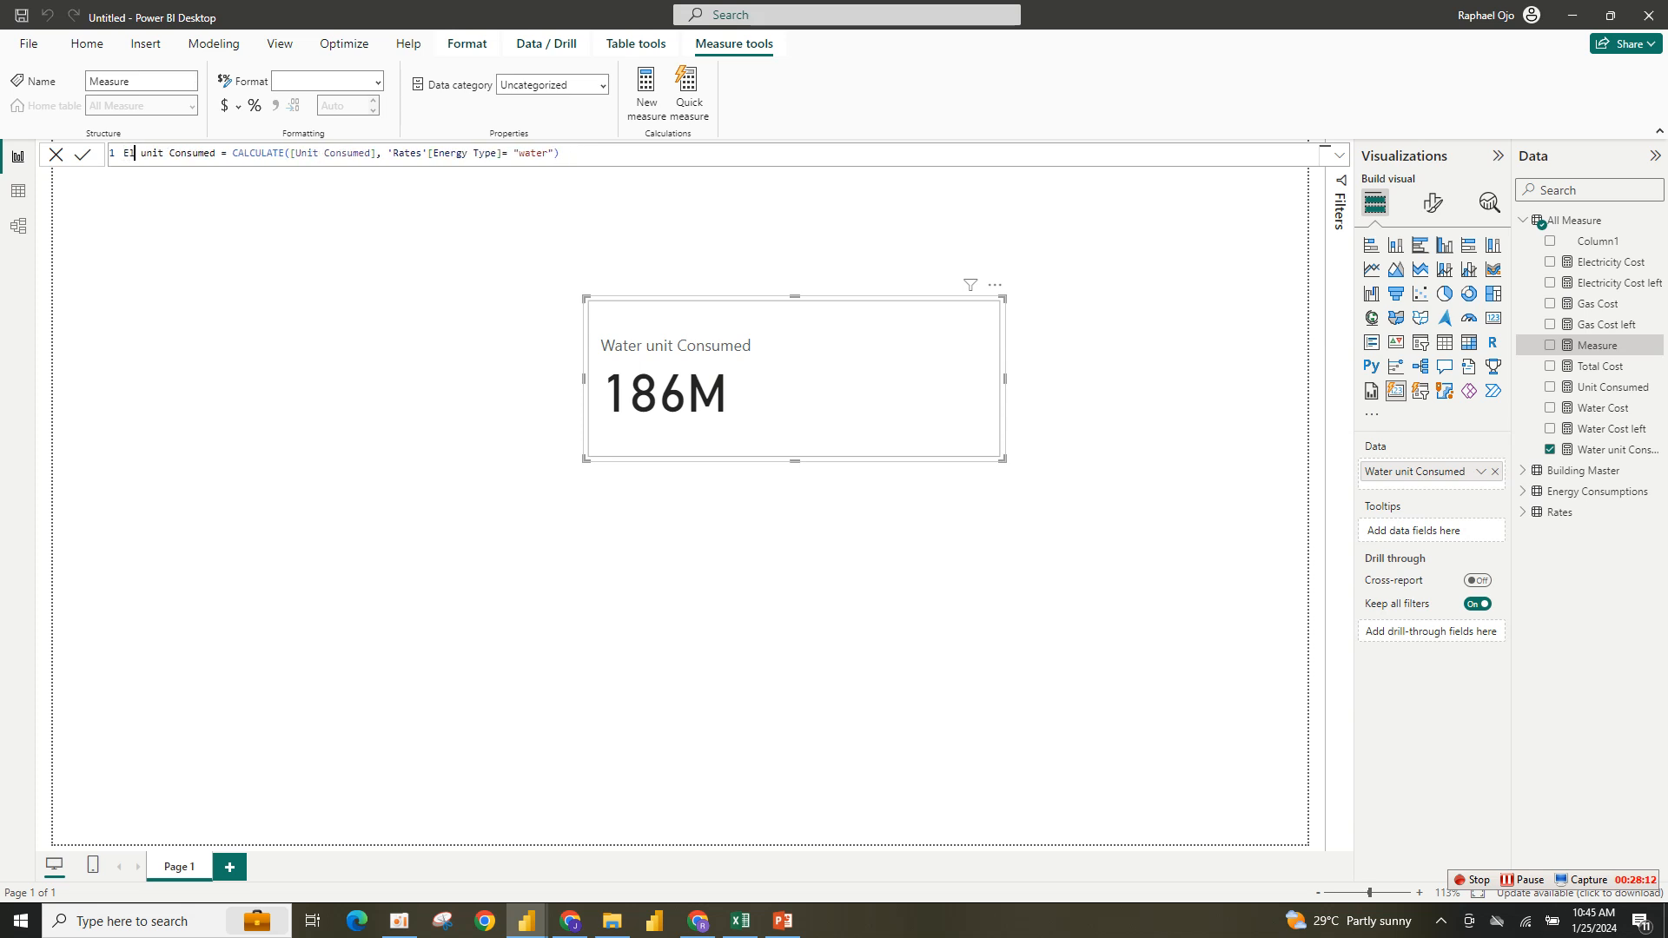
text(icity)
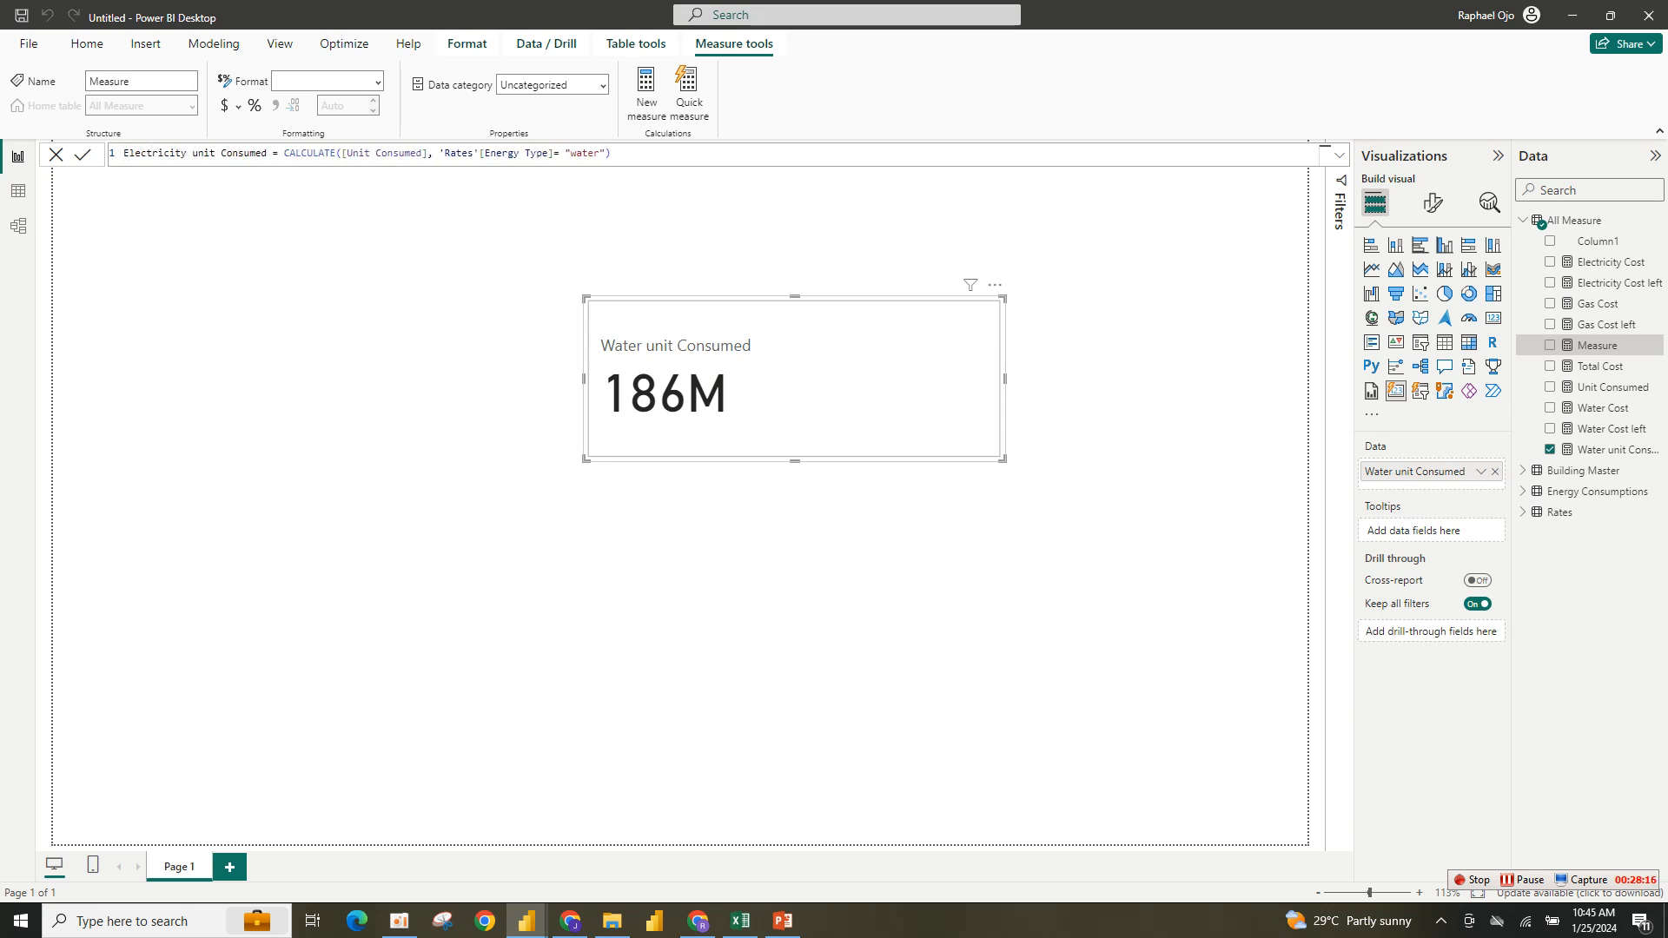
double_click(585, 153)
text(Electricity)
key(Return)
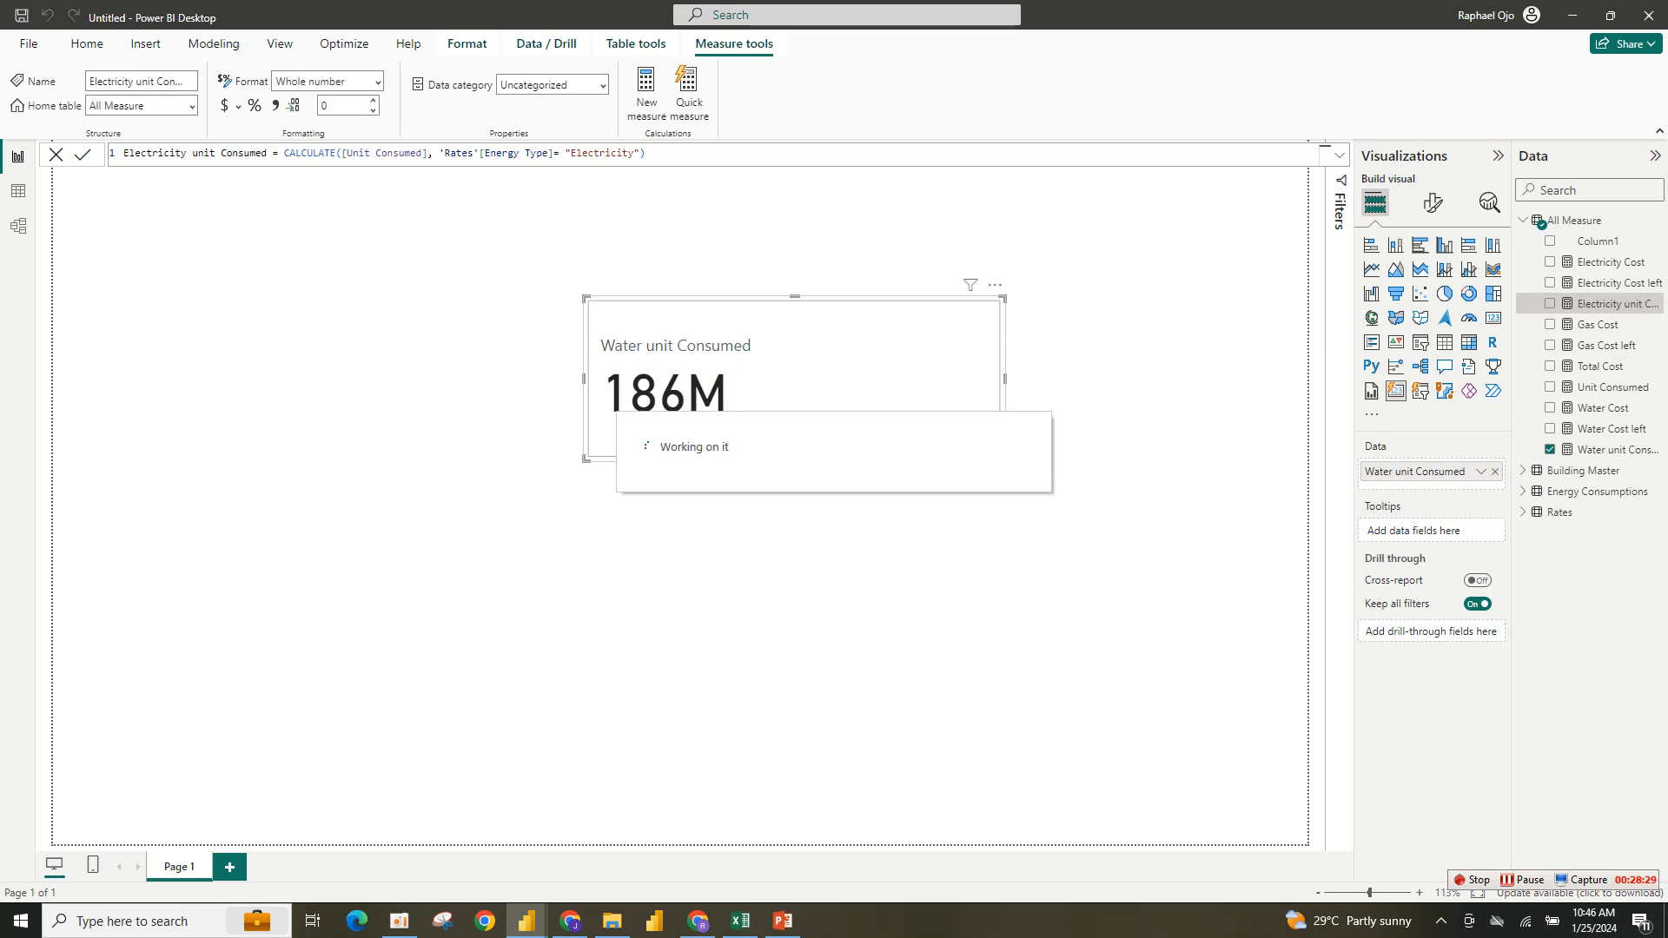
Swap Water unit Consumed for Electricity unit Consumed in the card to check its value, and empty the card.
click(1549, 449)
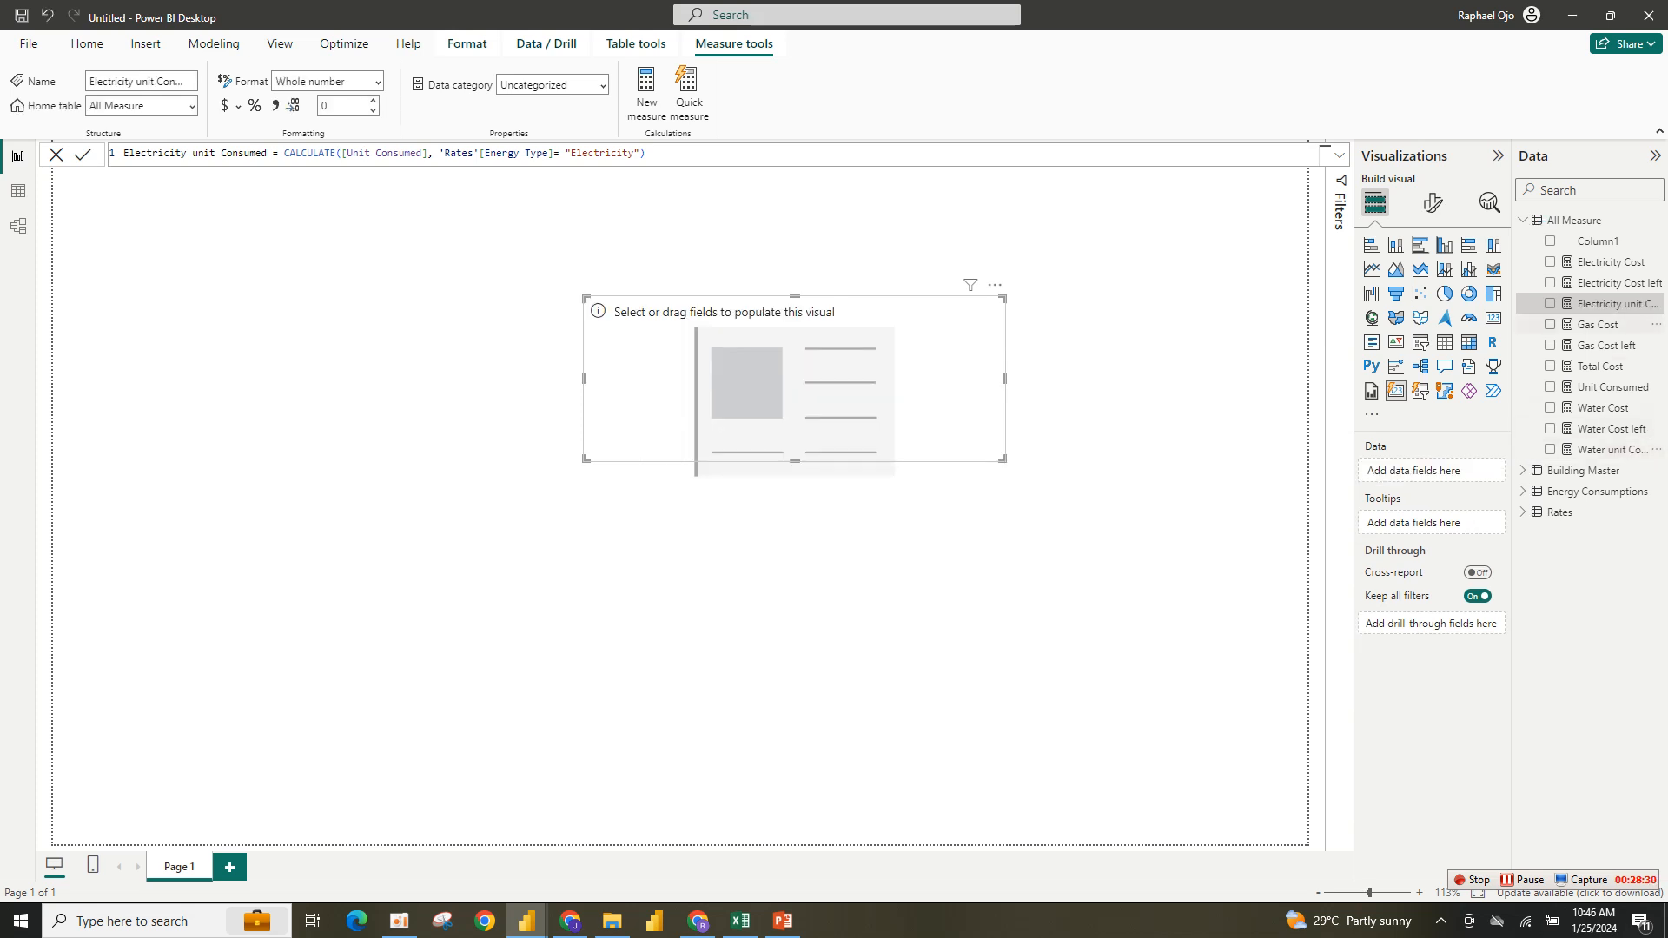
click(1549, 303)
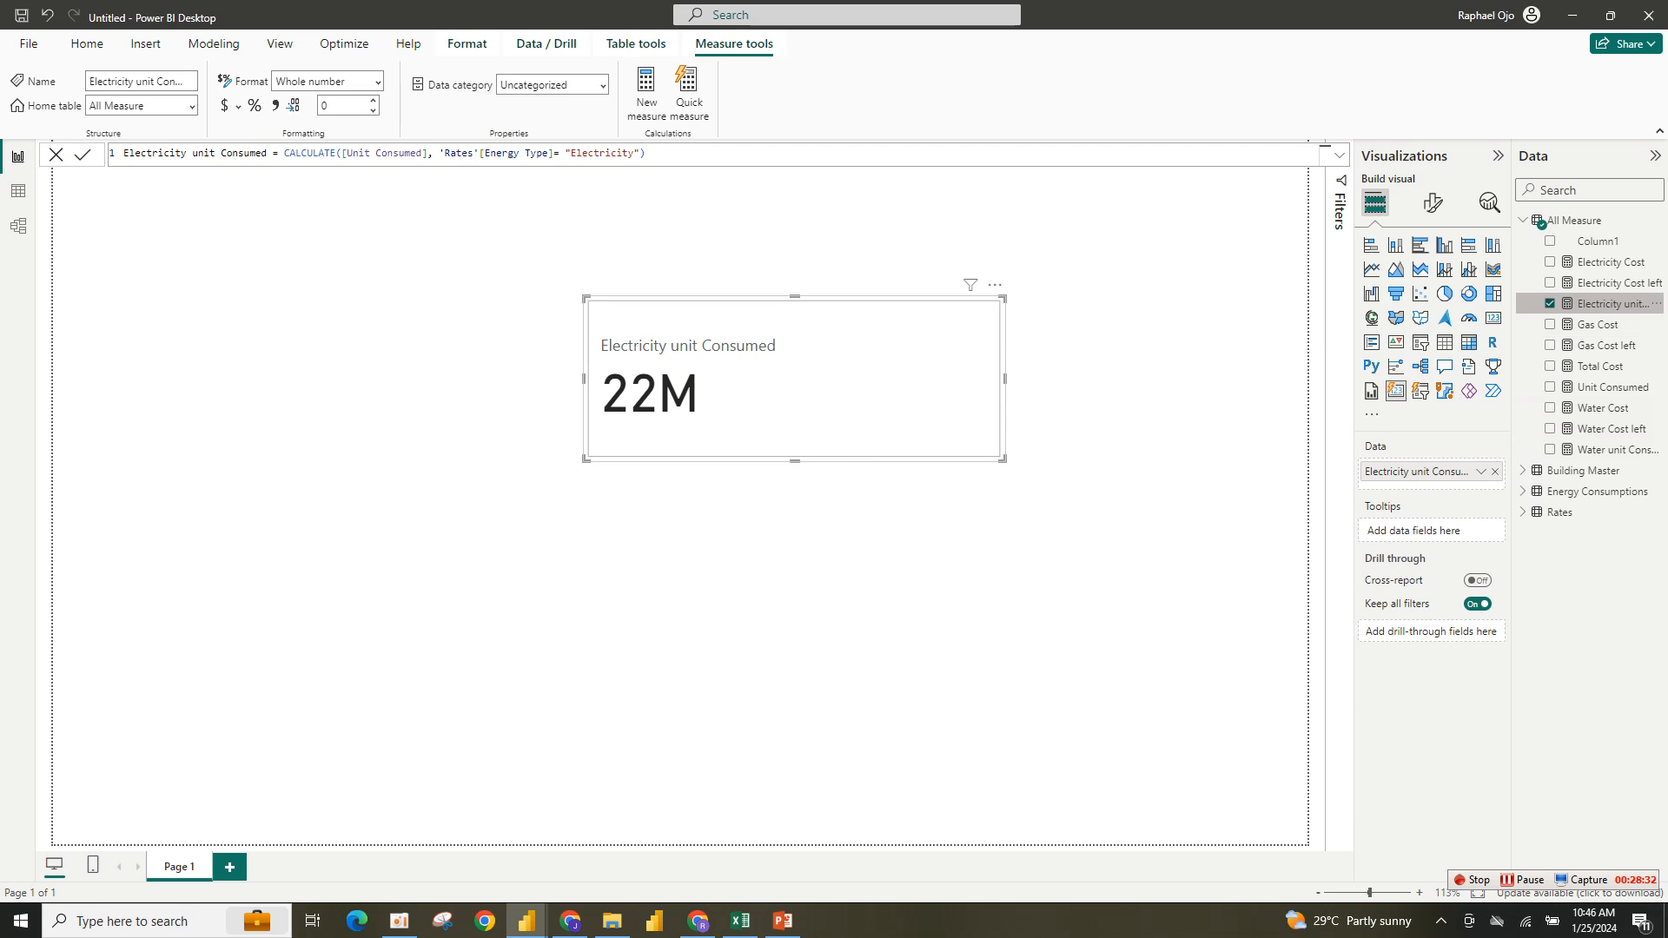
click(1550, 303)
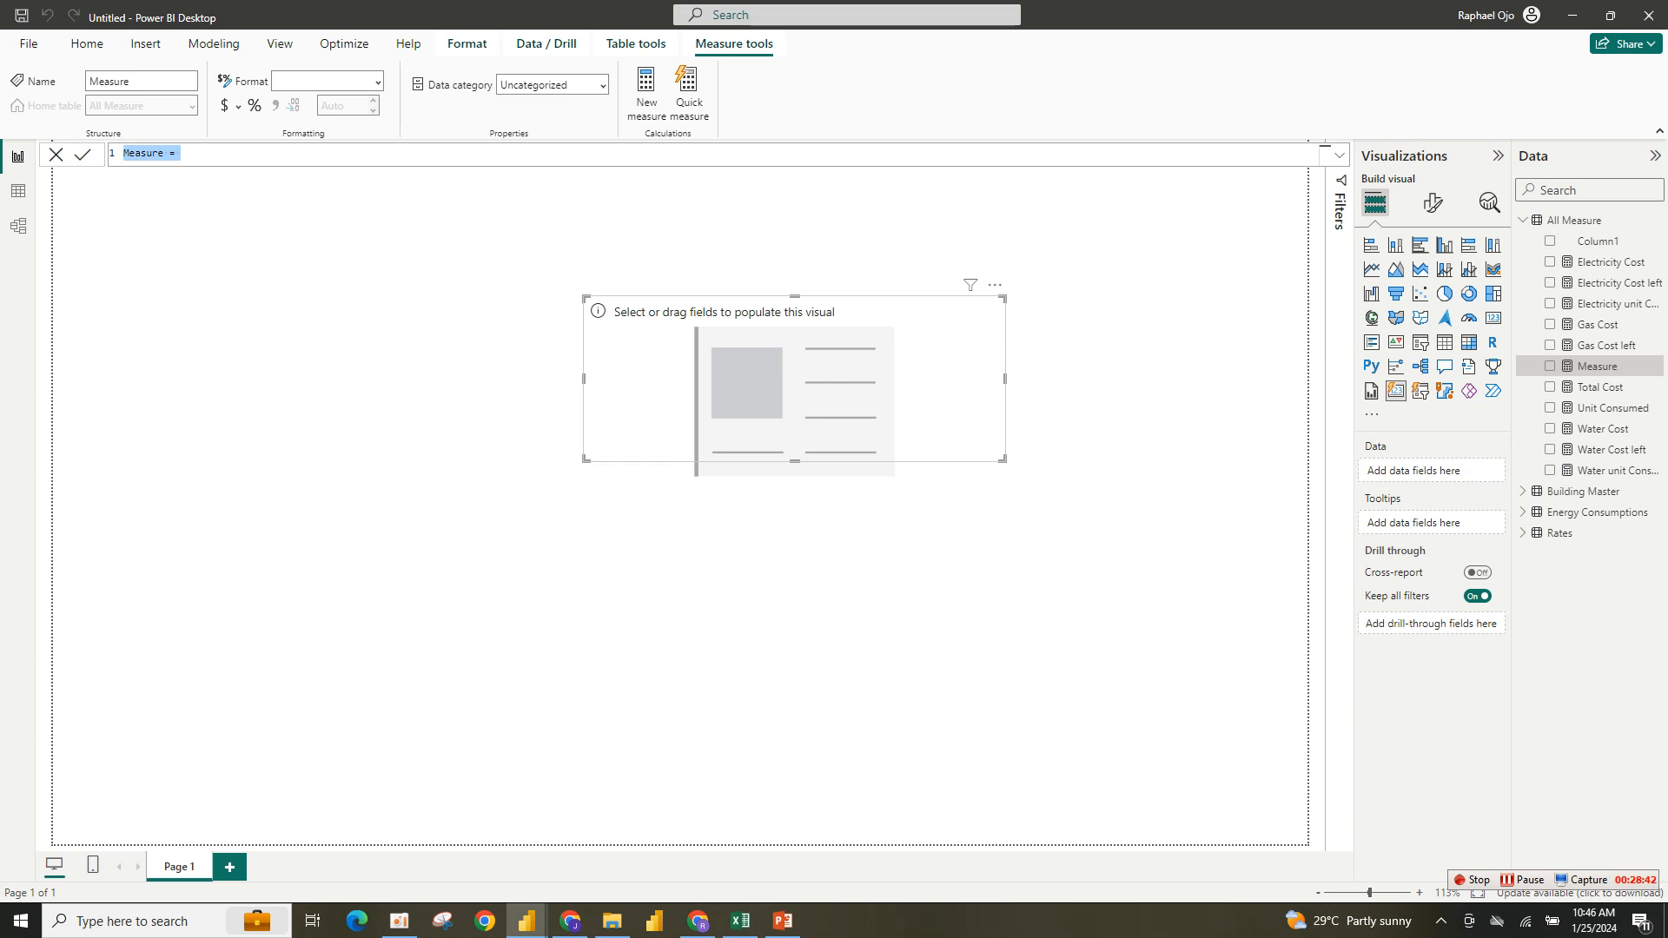
Create the measure Gas unit Consumed = CALCULATE([Unit Consumed], 'Rates'[Energy Type]= "Gas") from the copied water formula.
key(ctrl+v)
key(Home)
text(Gas)
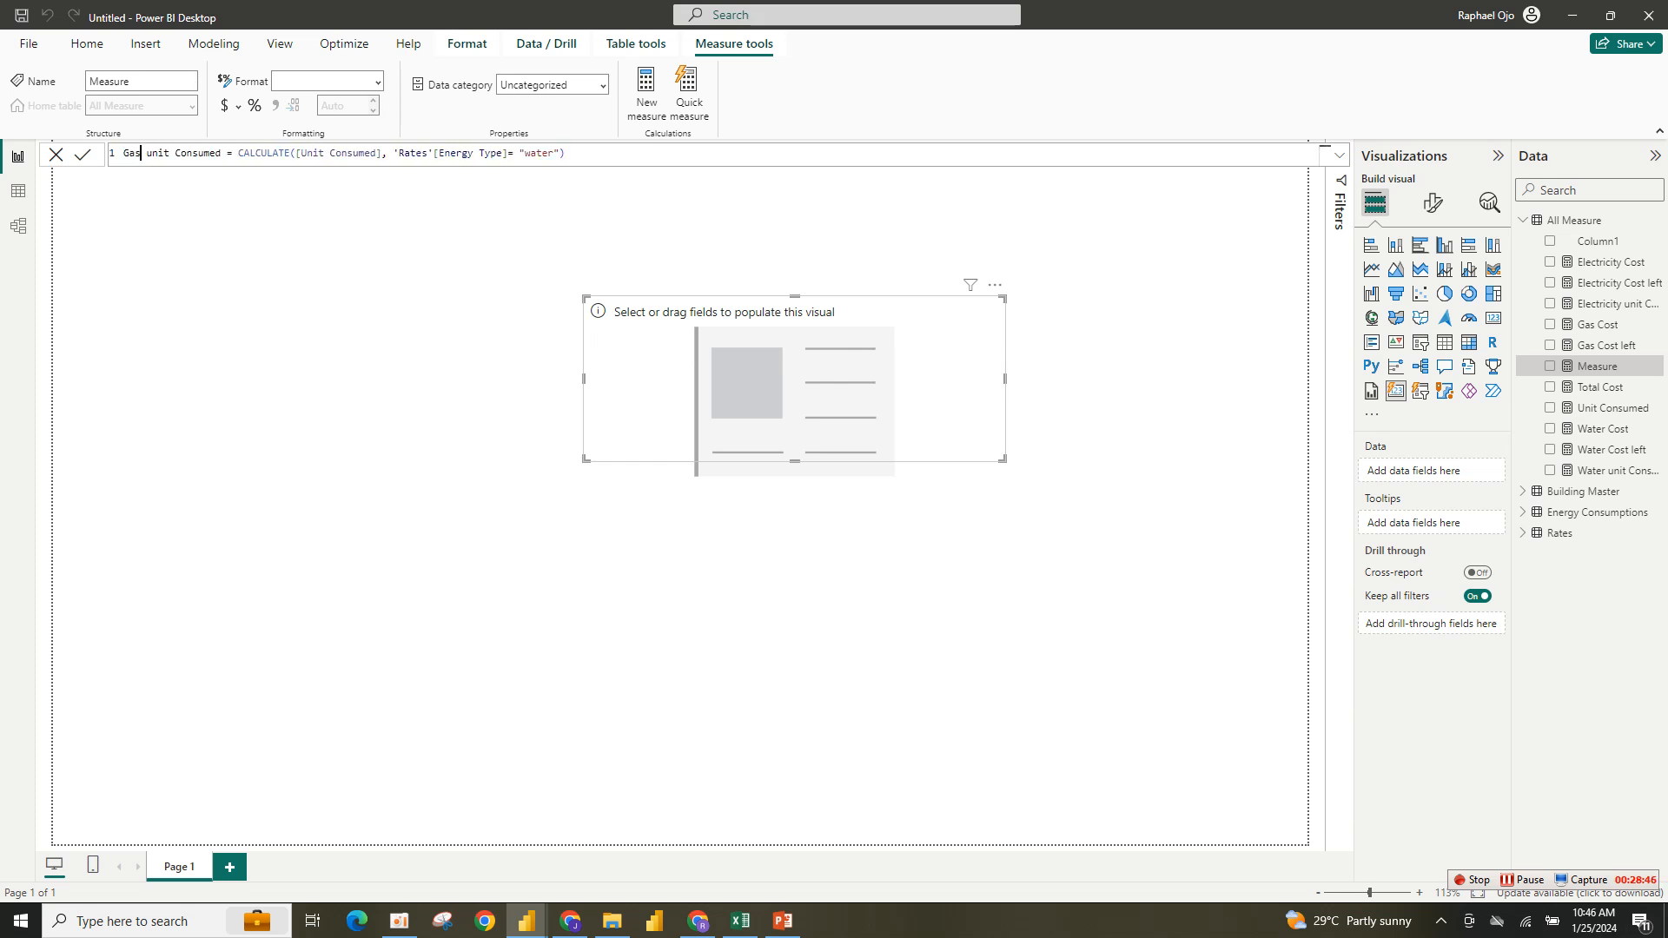
double_click(531, 153)
text(Gas)
key(Return)
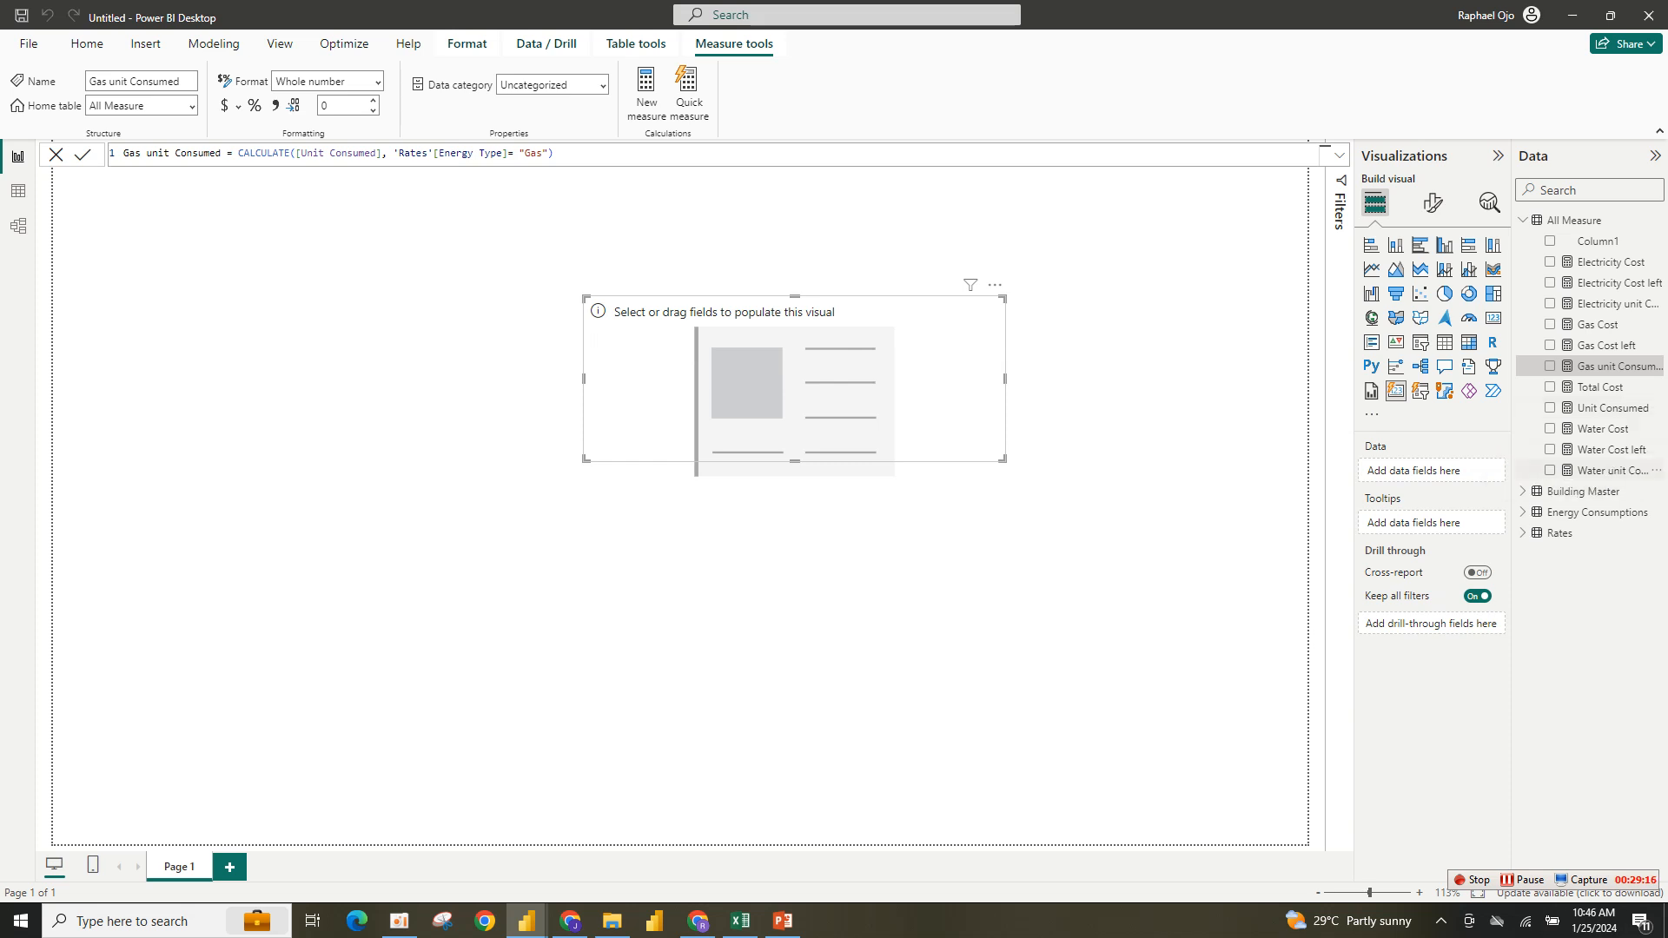
Copy the Water unit Consumed formula into a new measure and delete everything after the measure name.
double_click(1612, 470)
key(Escape)
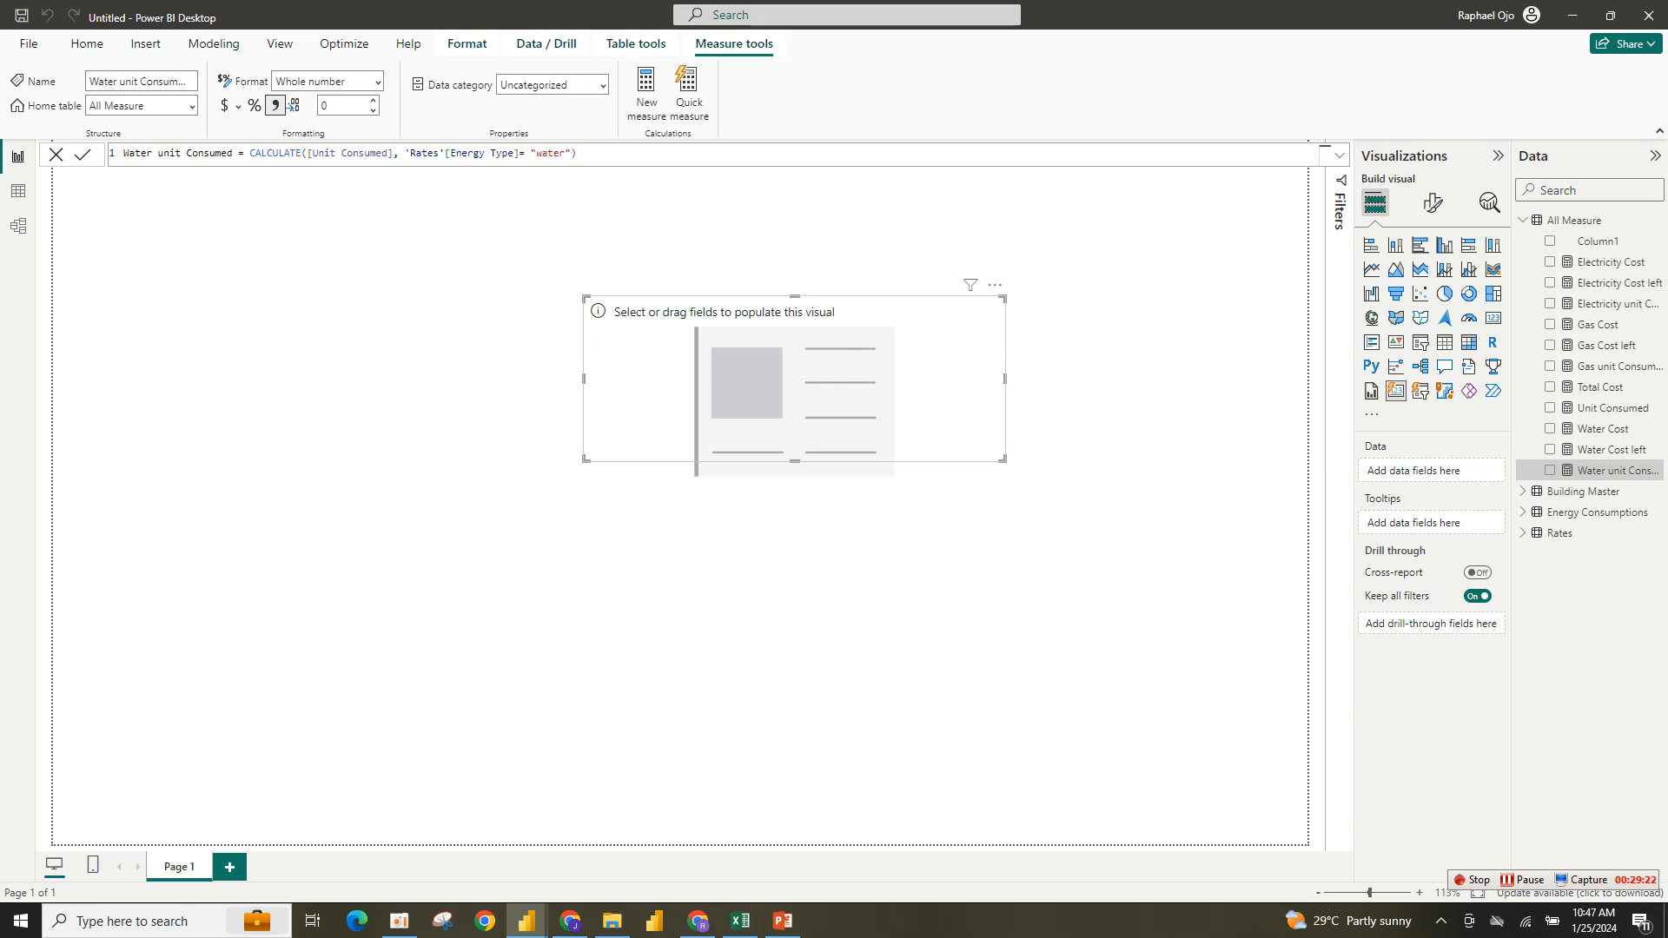
key(ctrl+a)
key(ctrl+c)
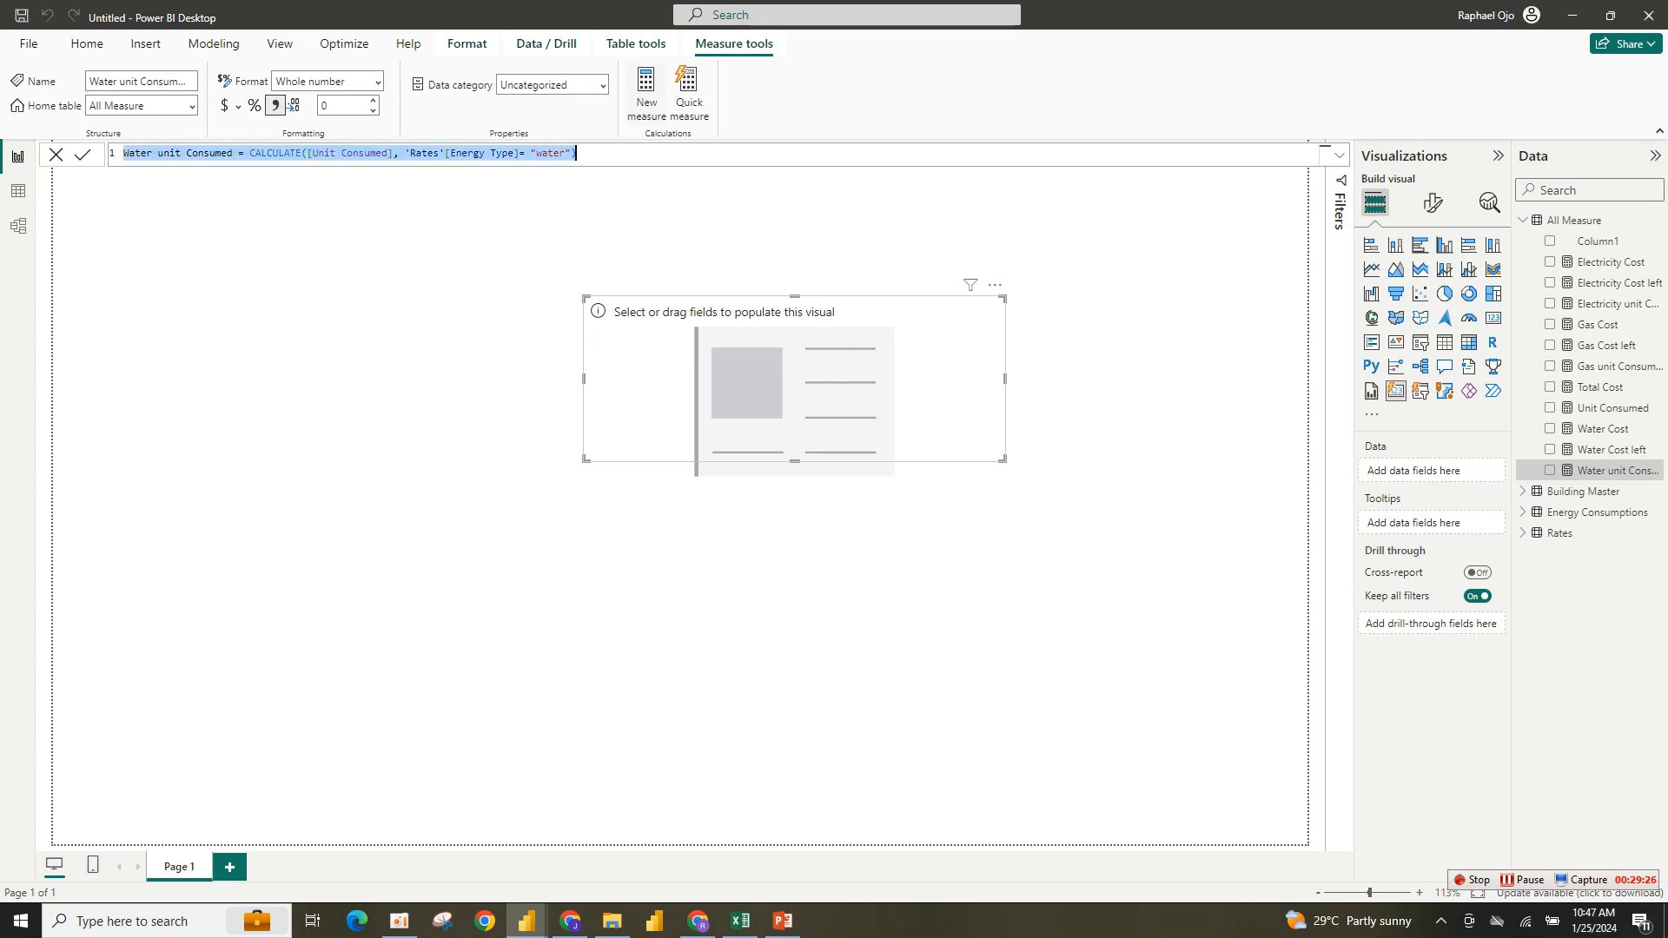
click(646, 93)
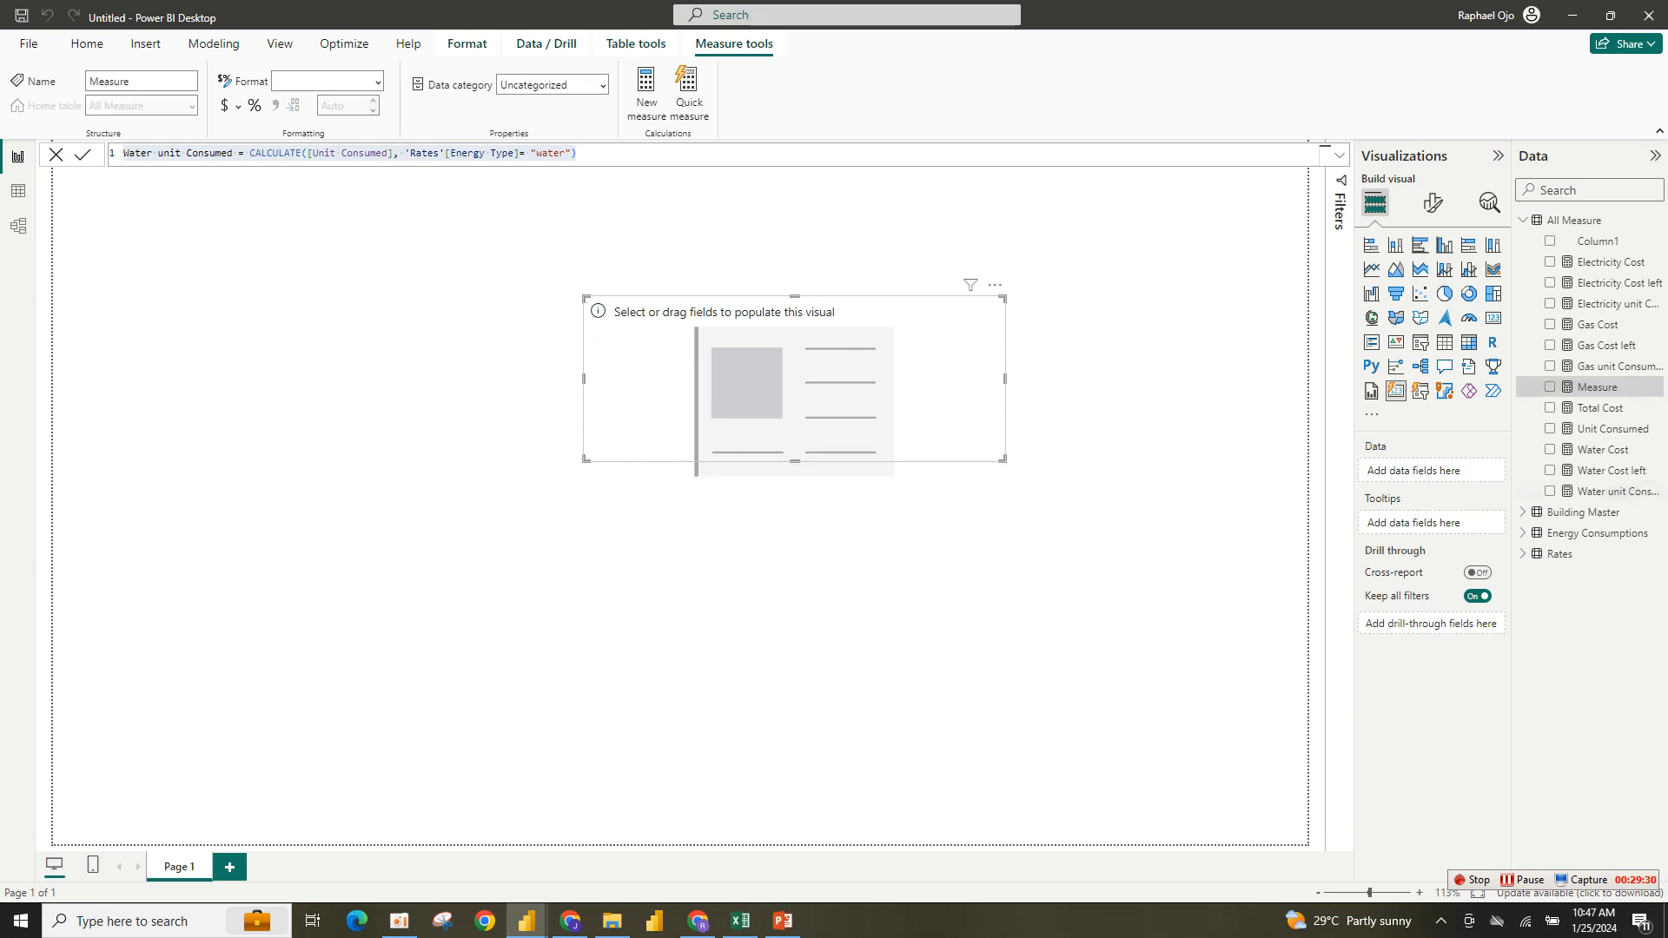
key(ctrl+a)
key(ctrl+v)
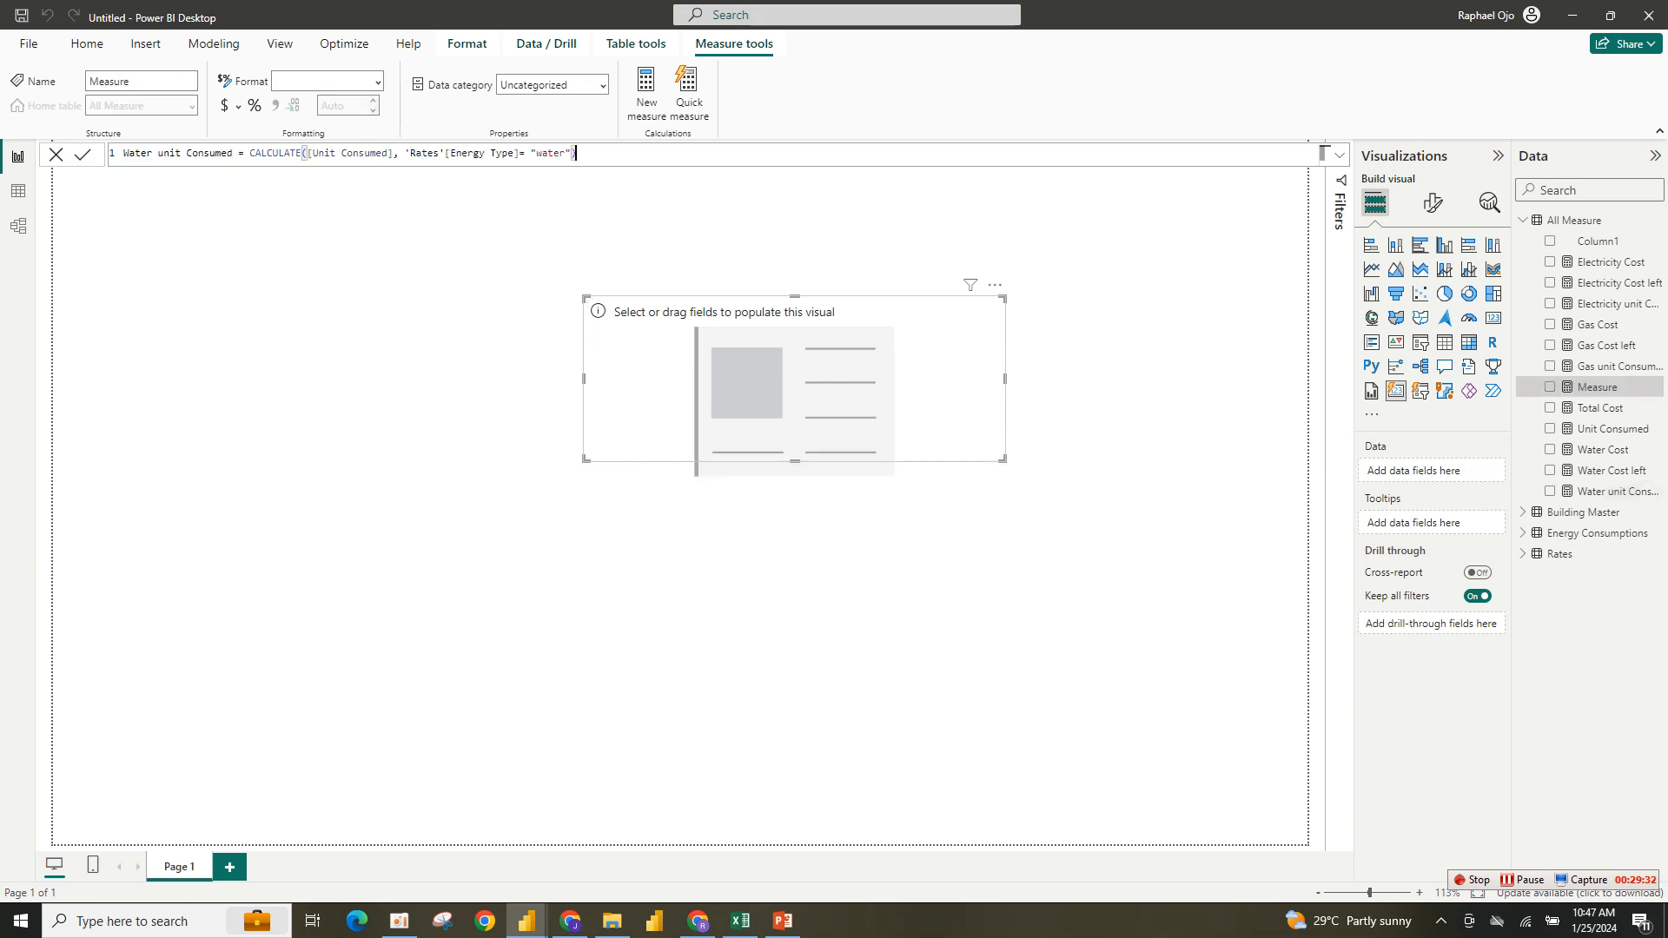
drag(233, 153, 578, 153)
key(BackSpace)
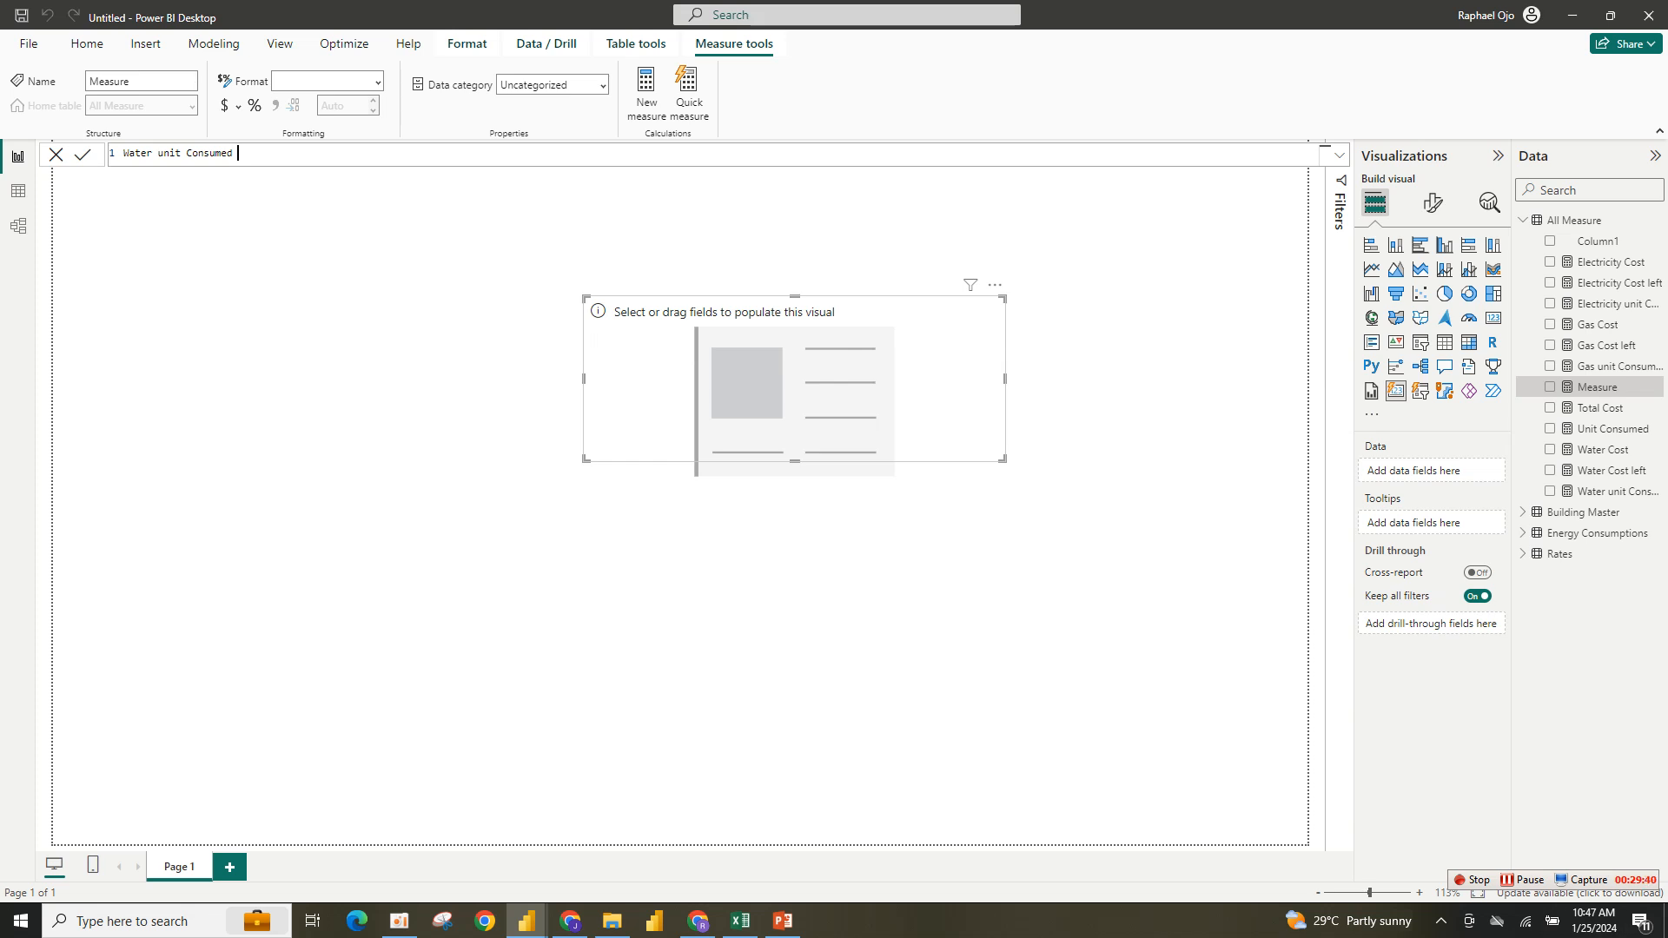
Name the new measure Water unit Consumed Left, define it as [Unit Consumed]-[Water unit Consumed], and commit it.
text(Left = uni)
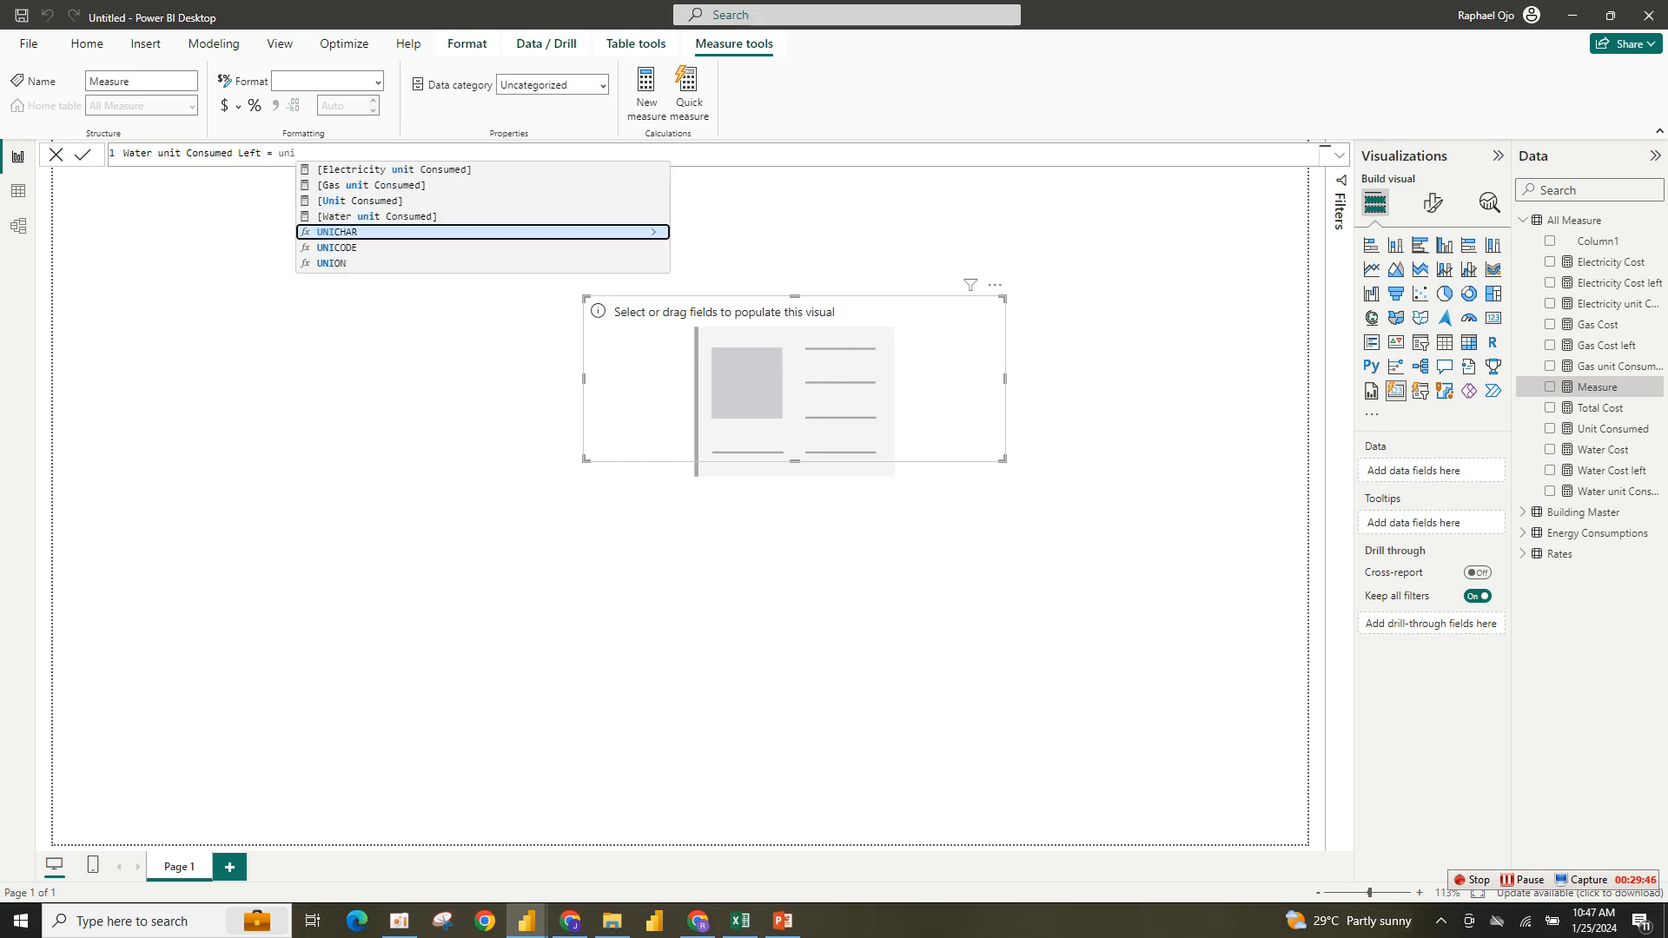
click(361, 201)
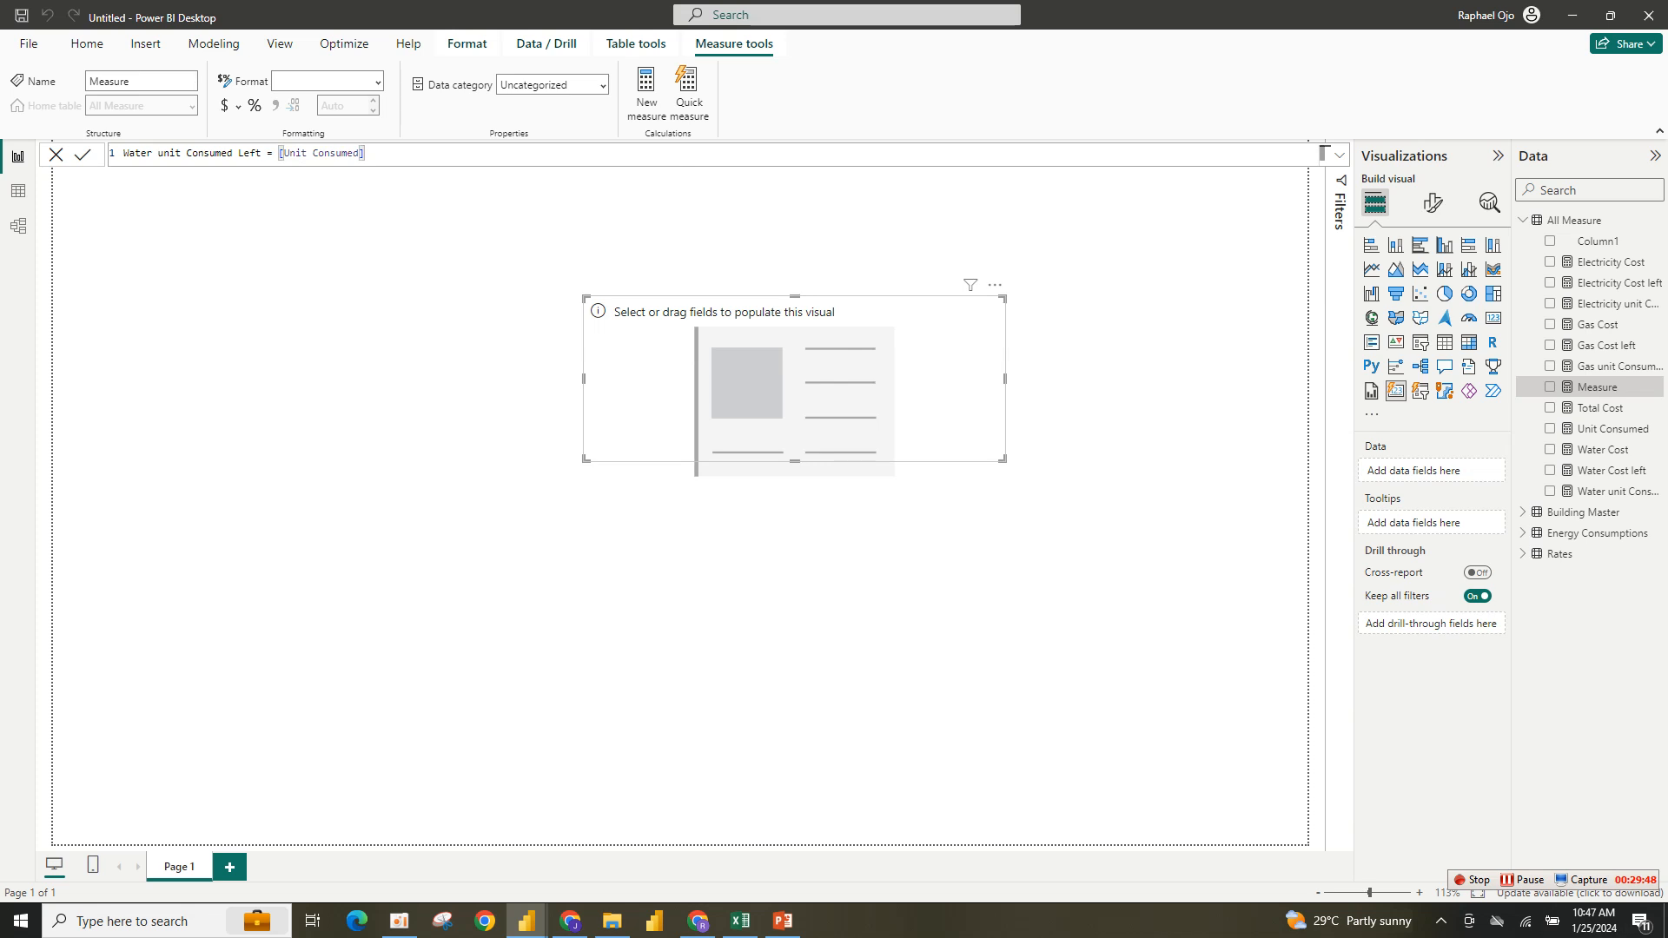
text(-wa)
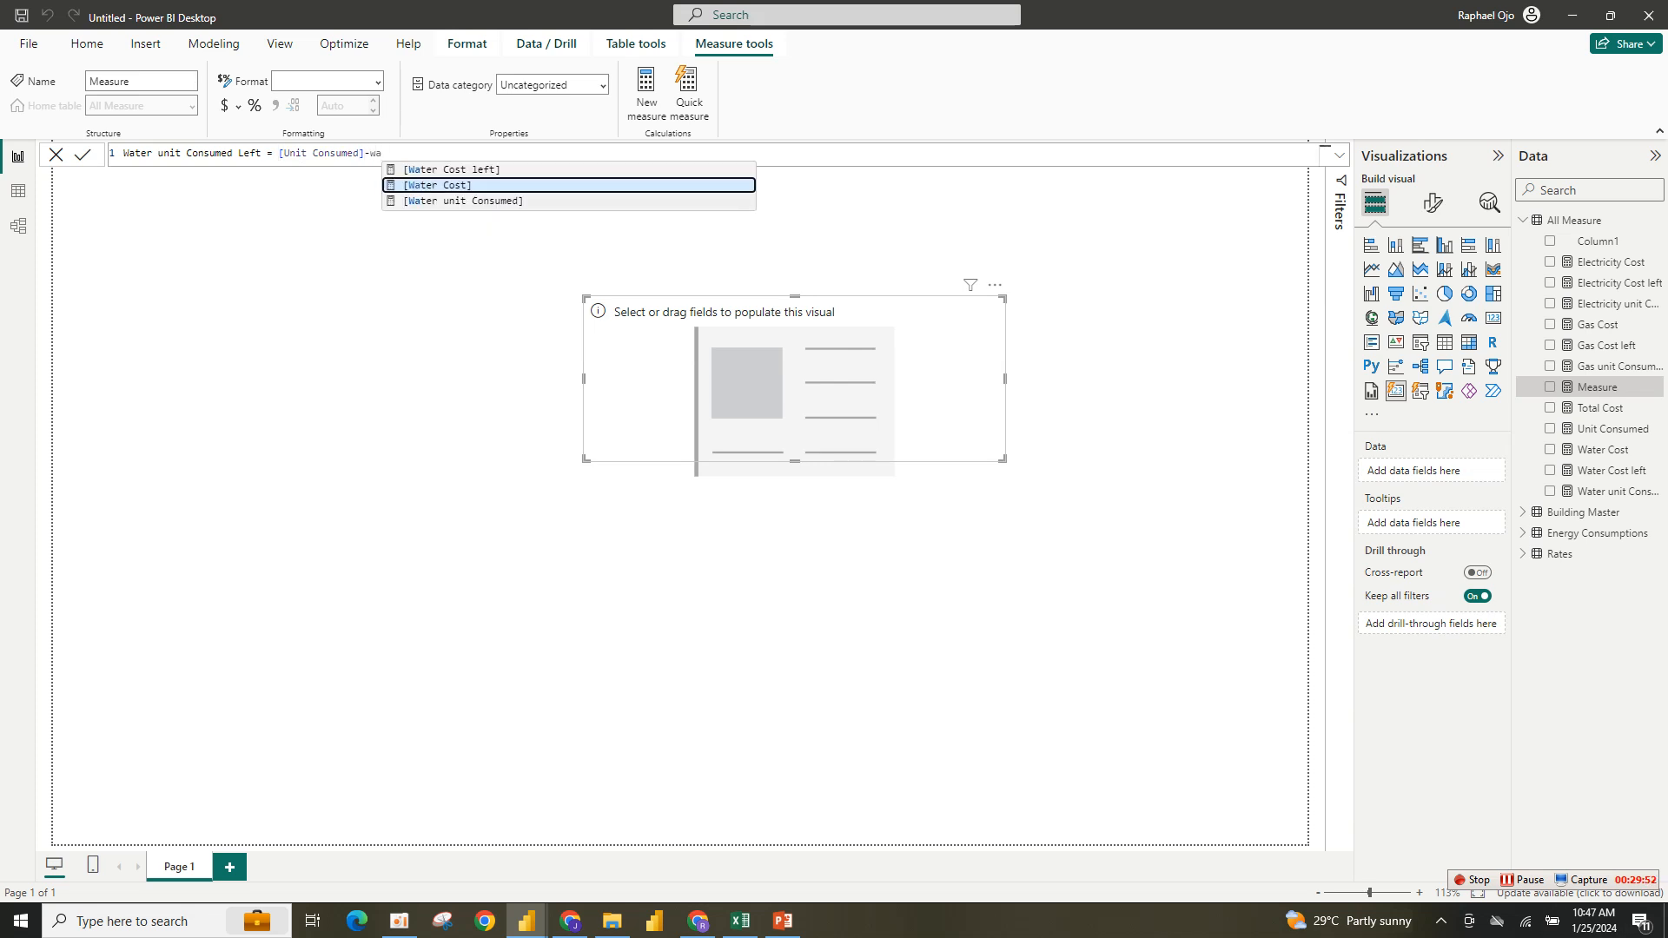
key(Down)
key(Tab)
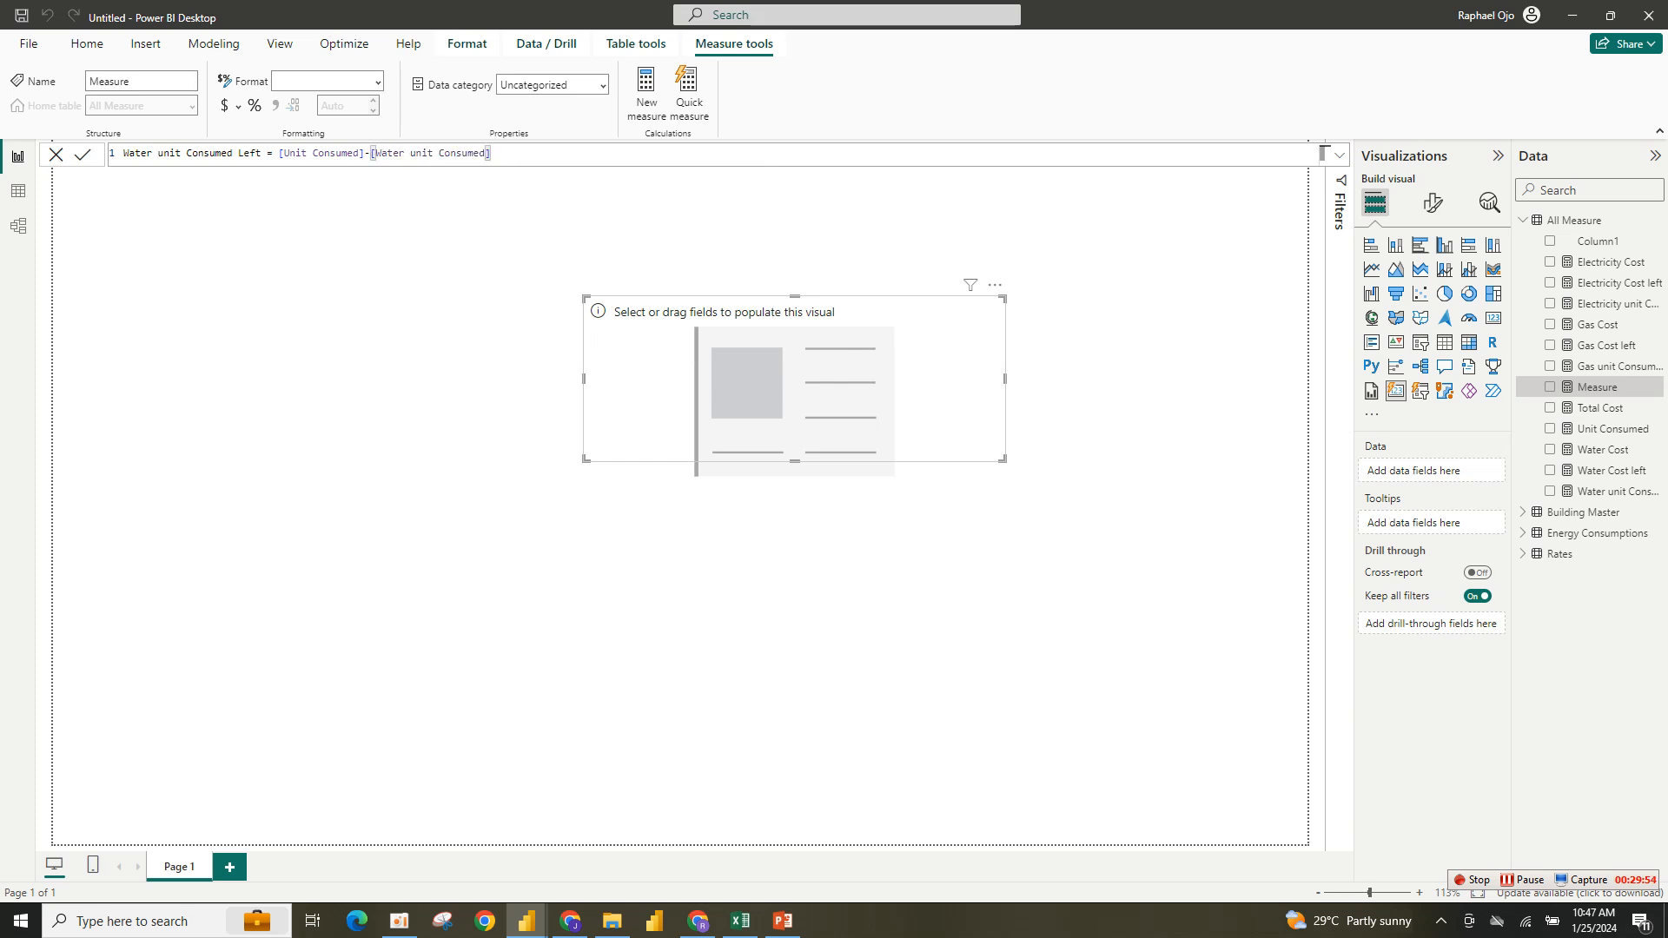
key(ctrl+a)
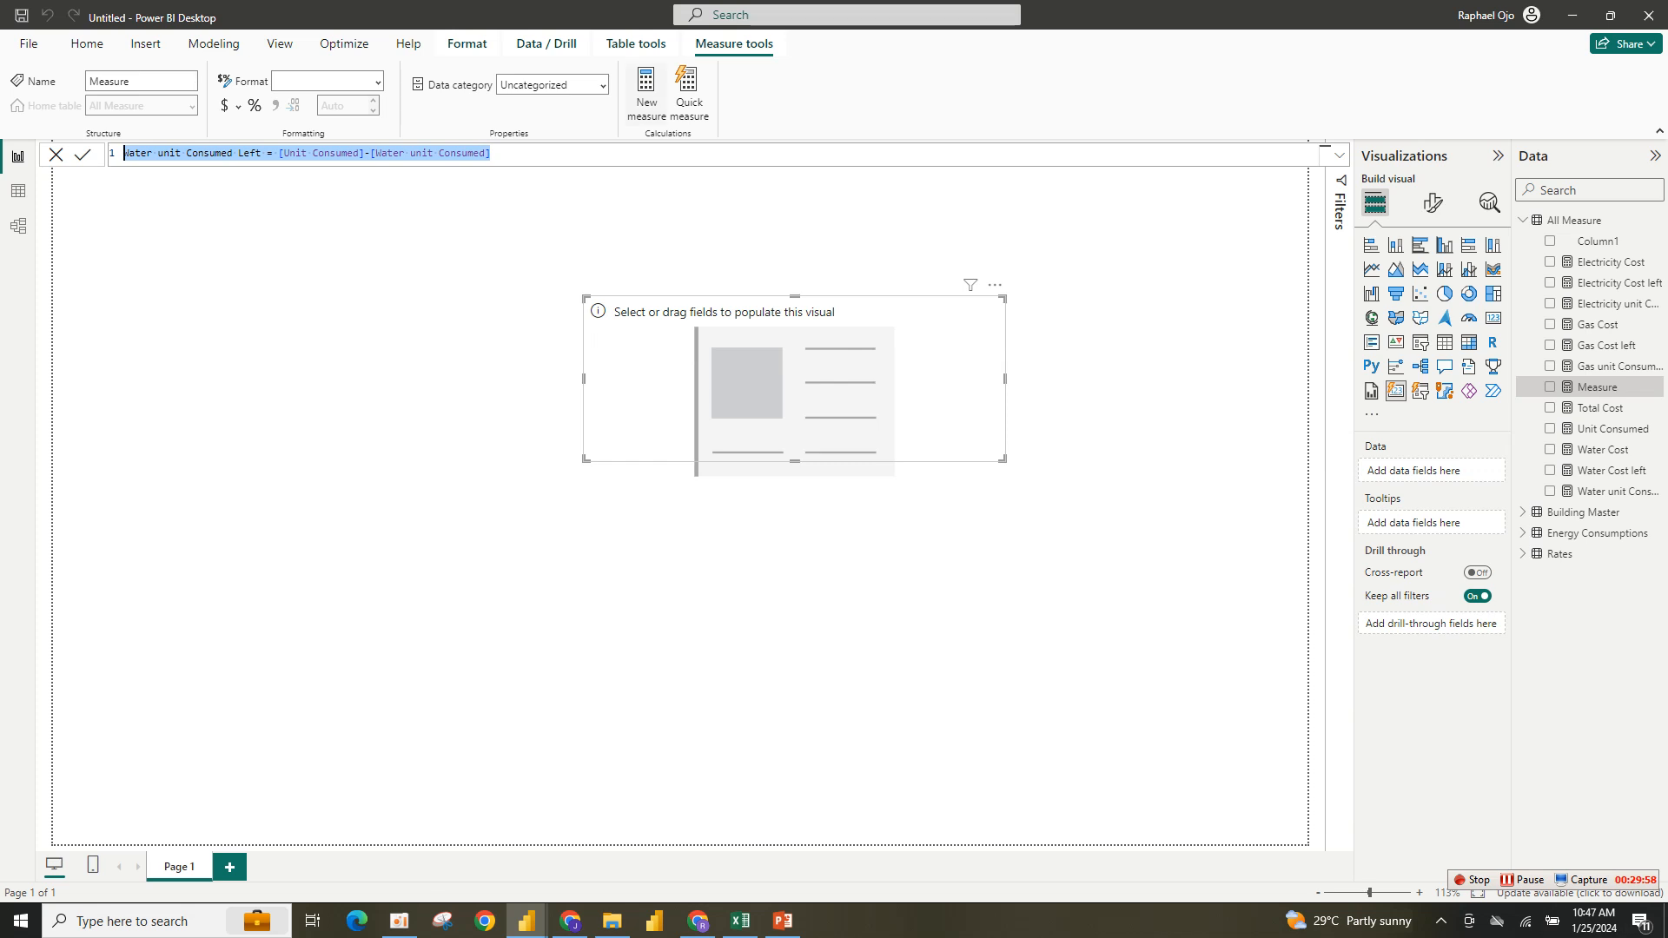
key(Return)
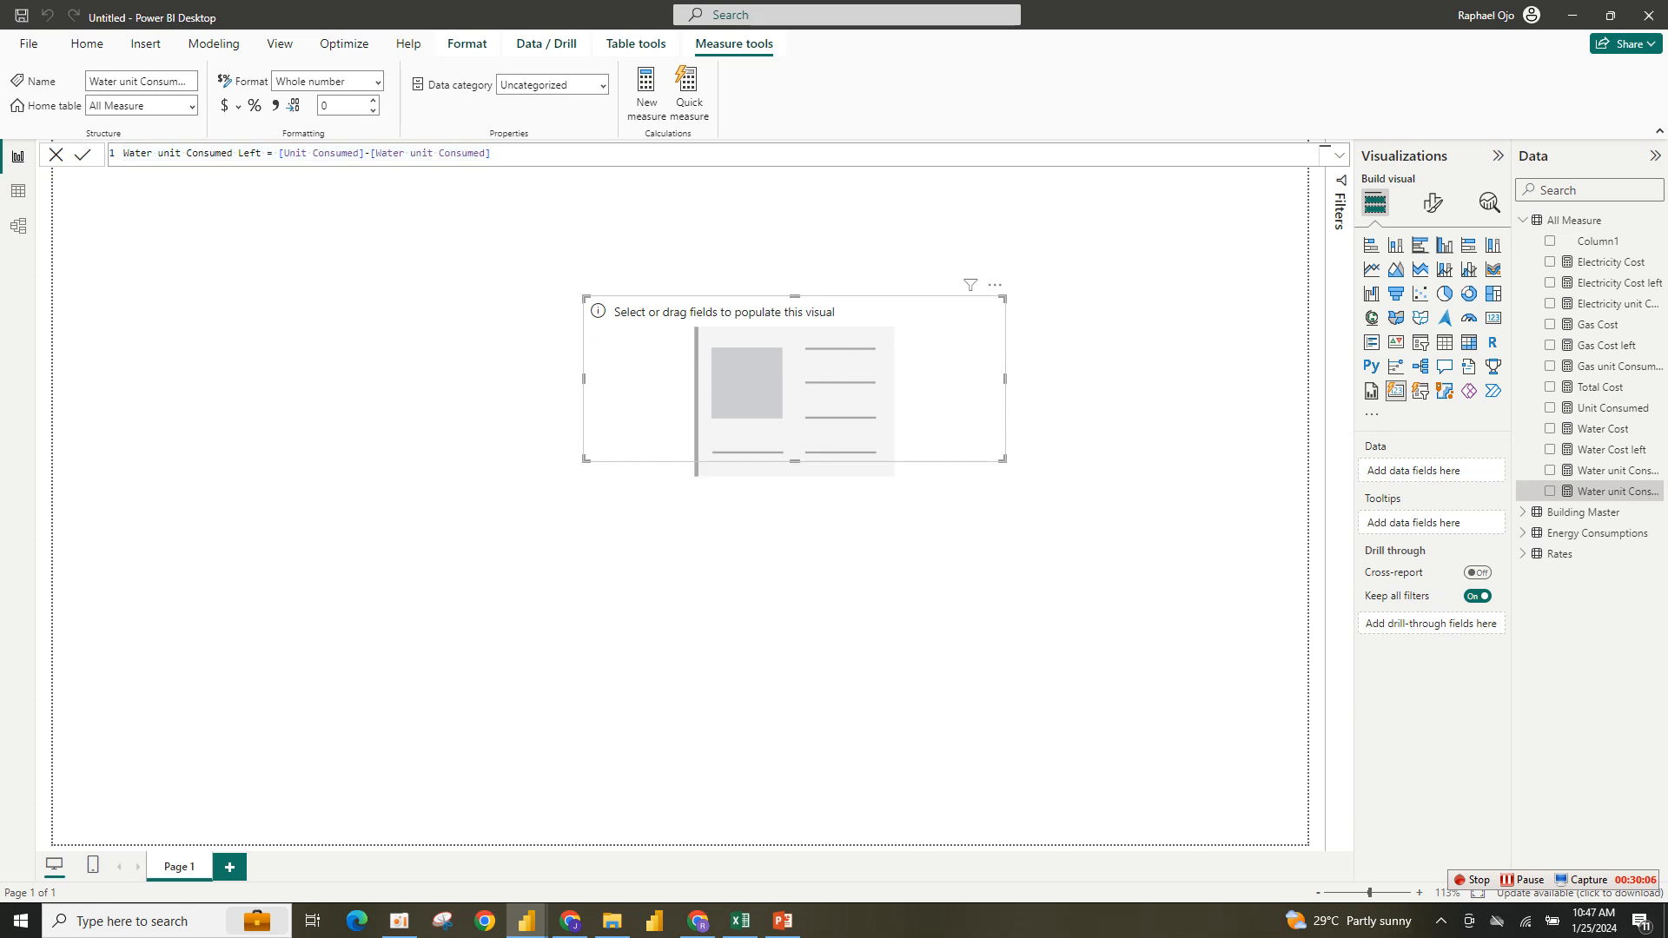
Copy the complete Water unit Consumed Left formula.
click(491, 154)
key(shift+Home)
key(ctrl+c)
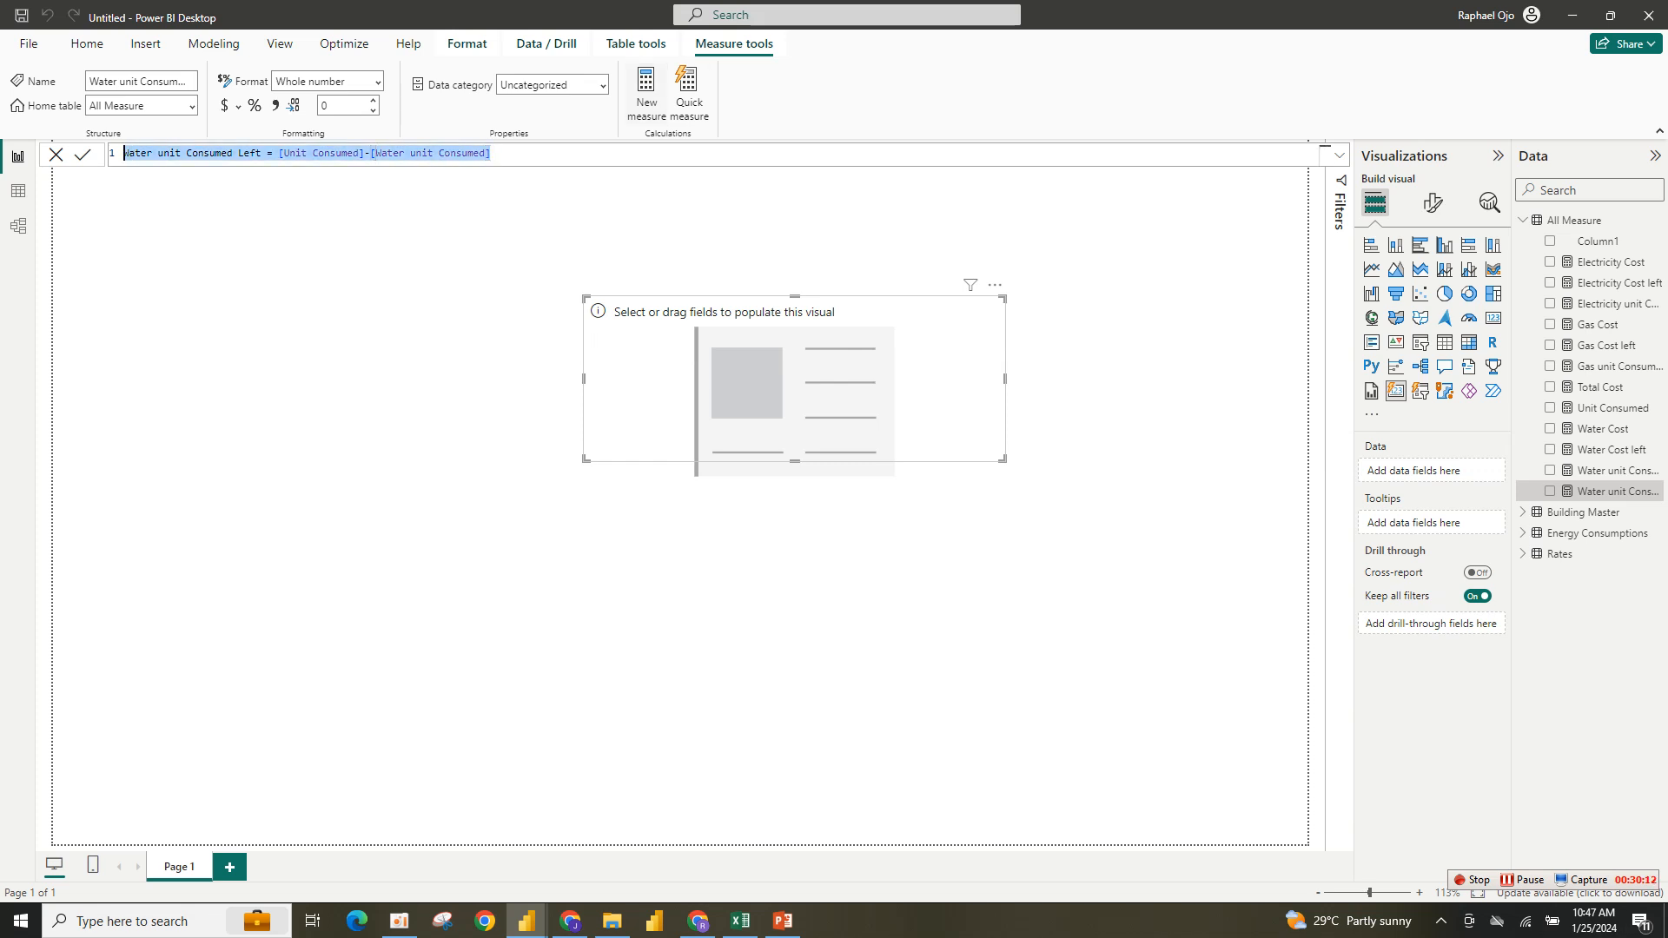
Paste the copied Water unit Consumed Left formula into a new measure in All Measure and rename it Electricity unit Consumed Left.
click(646, 94)
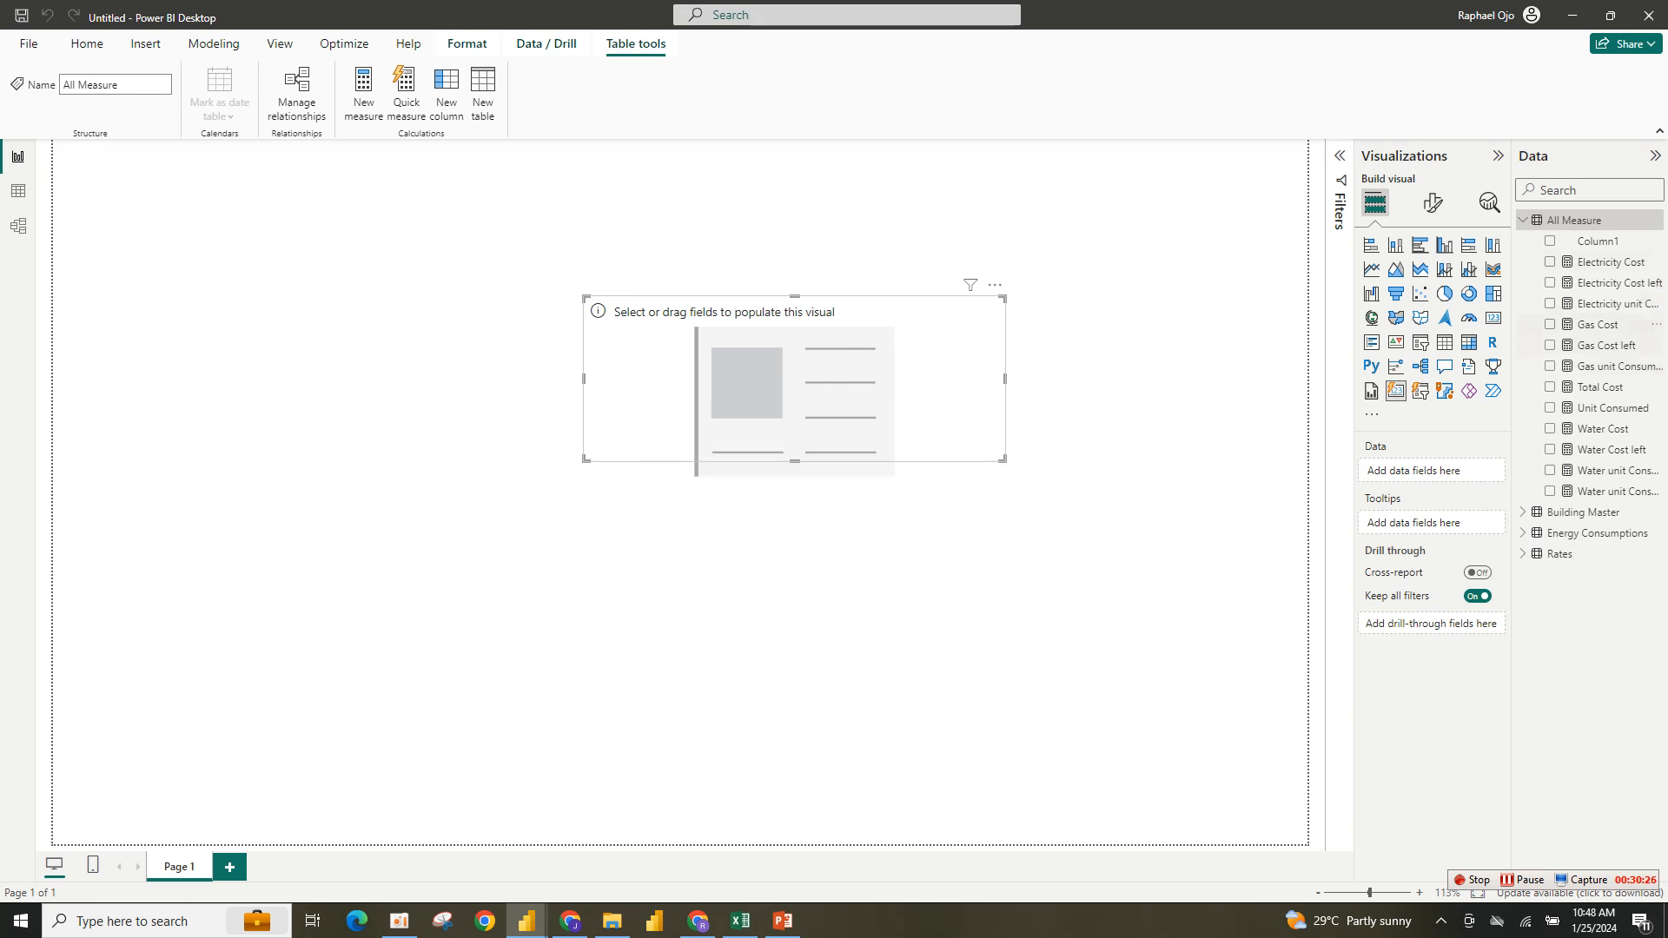
right_click(1594, 327)
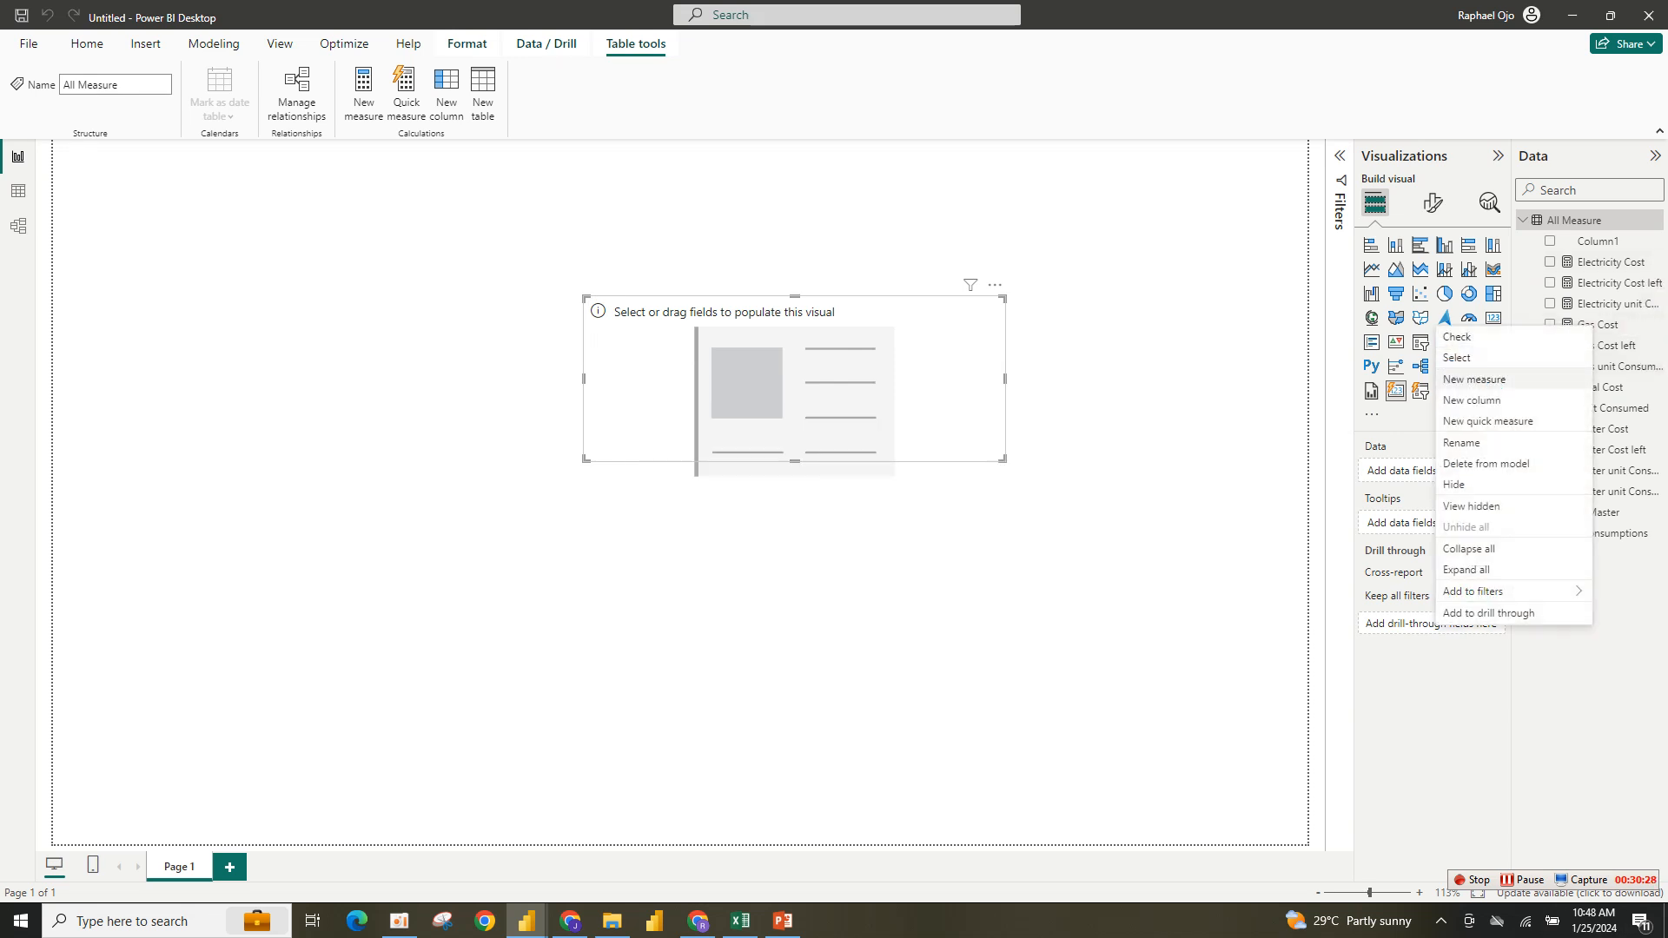
click(1475, 379)
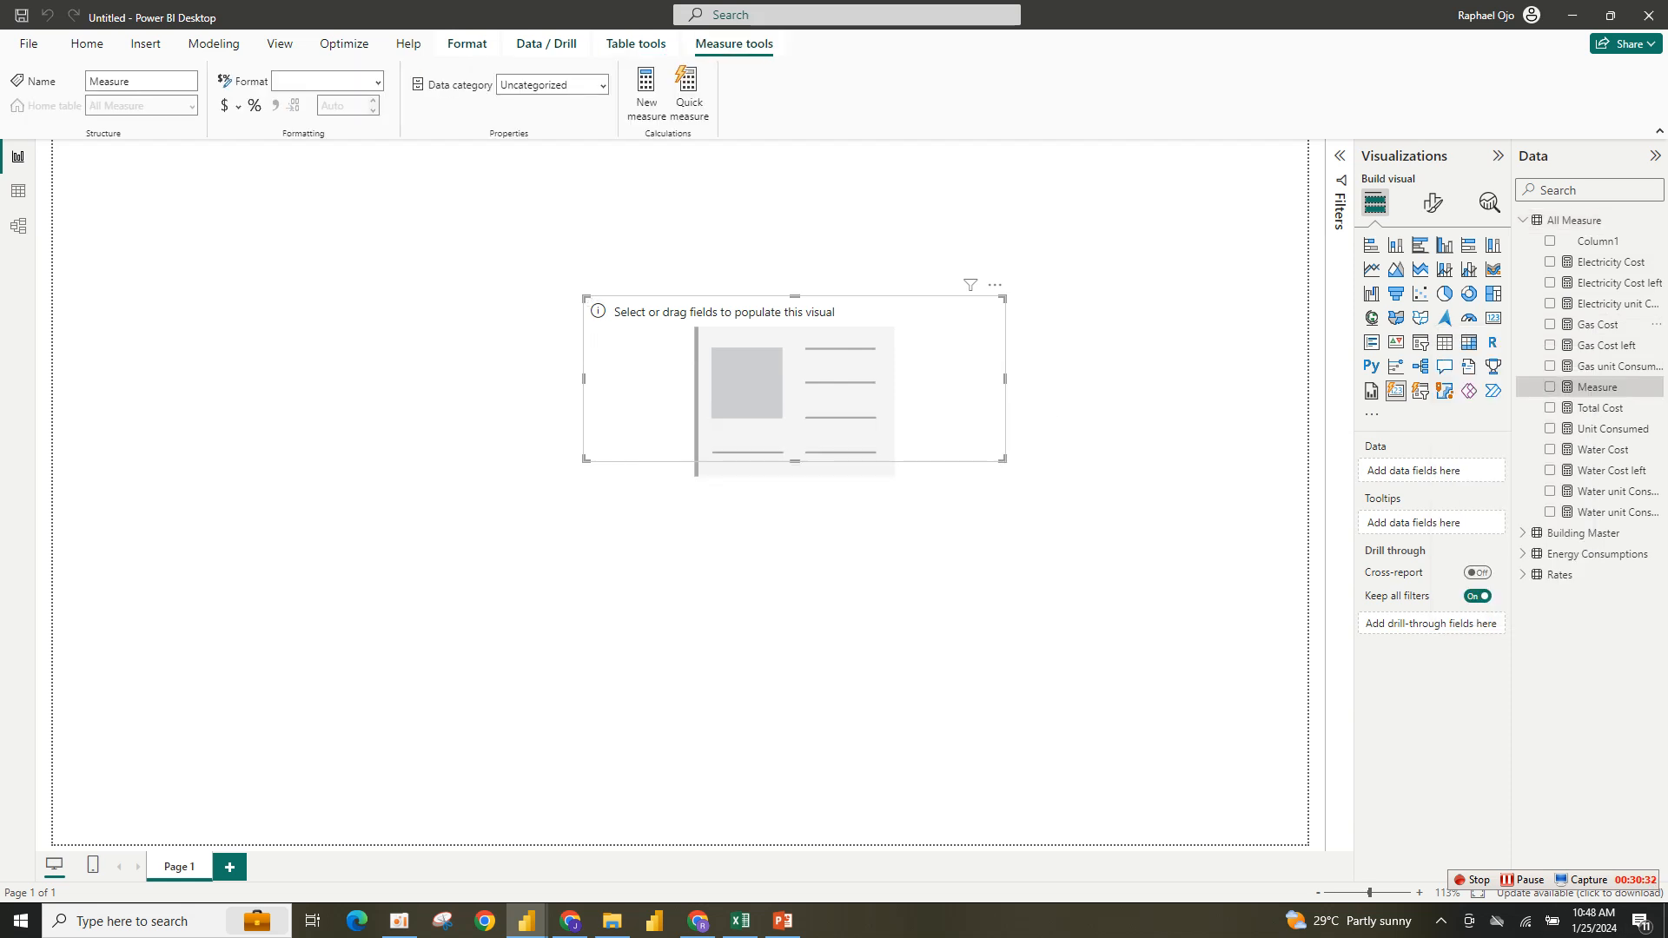
key(ctrl+v)
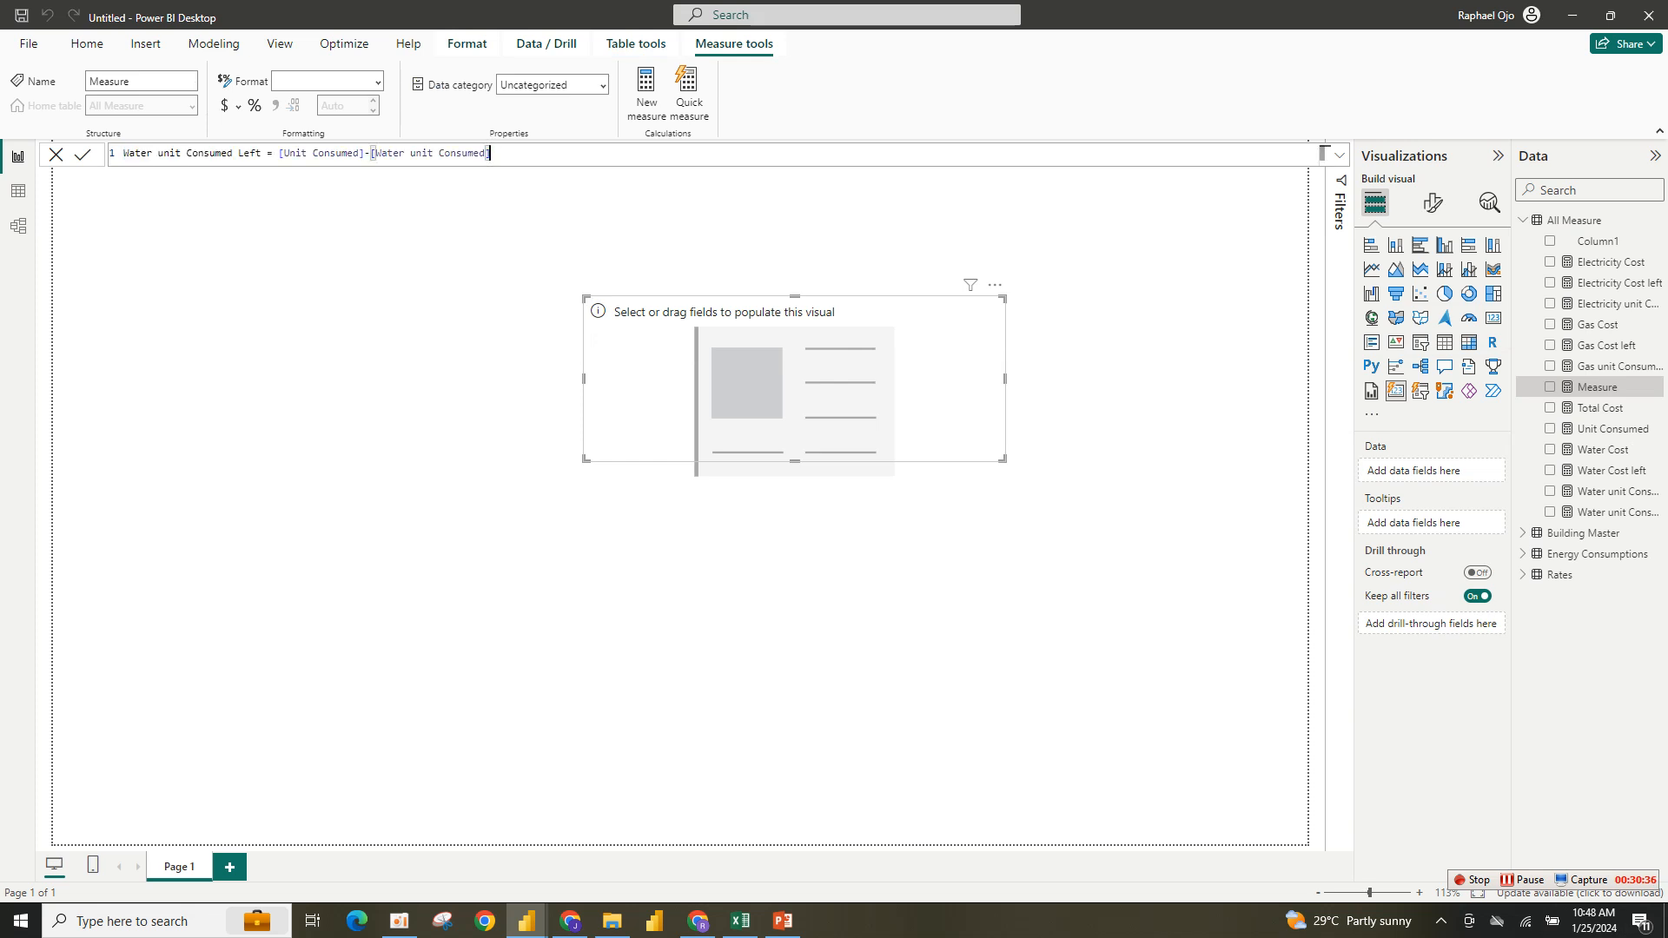
double_click(124, 153)
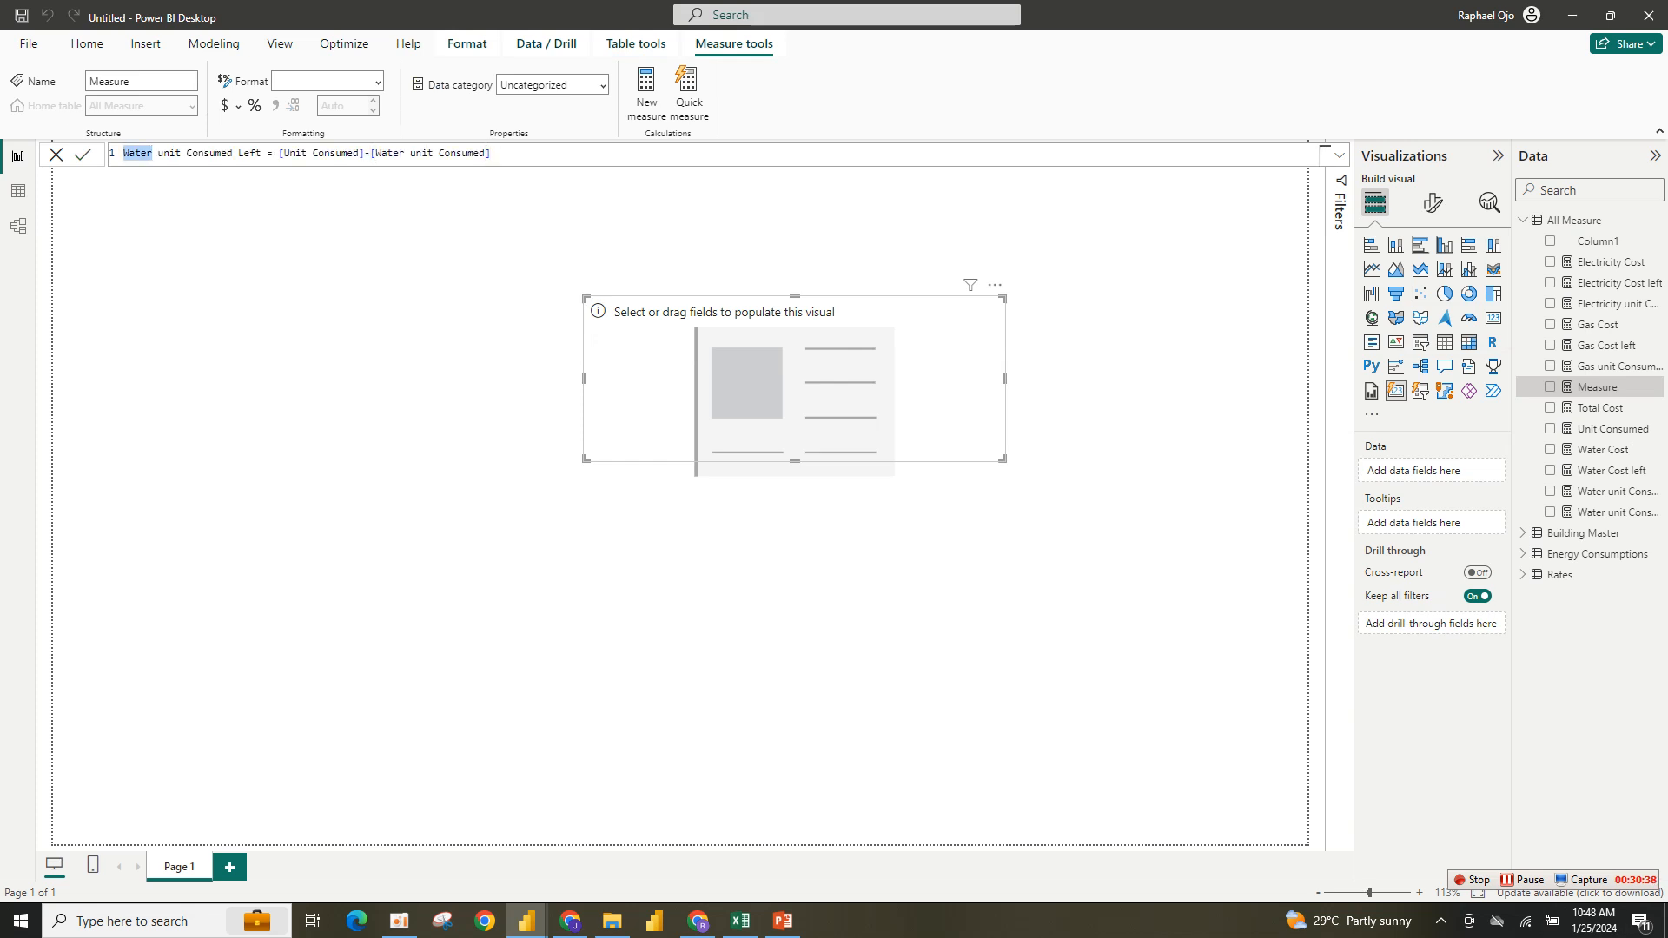
text(Electricity)
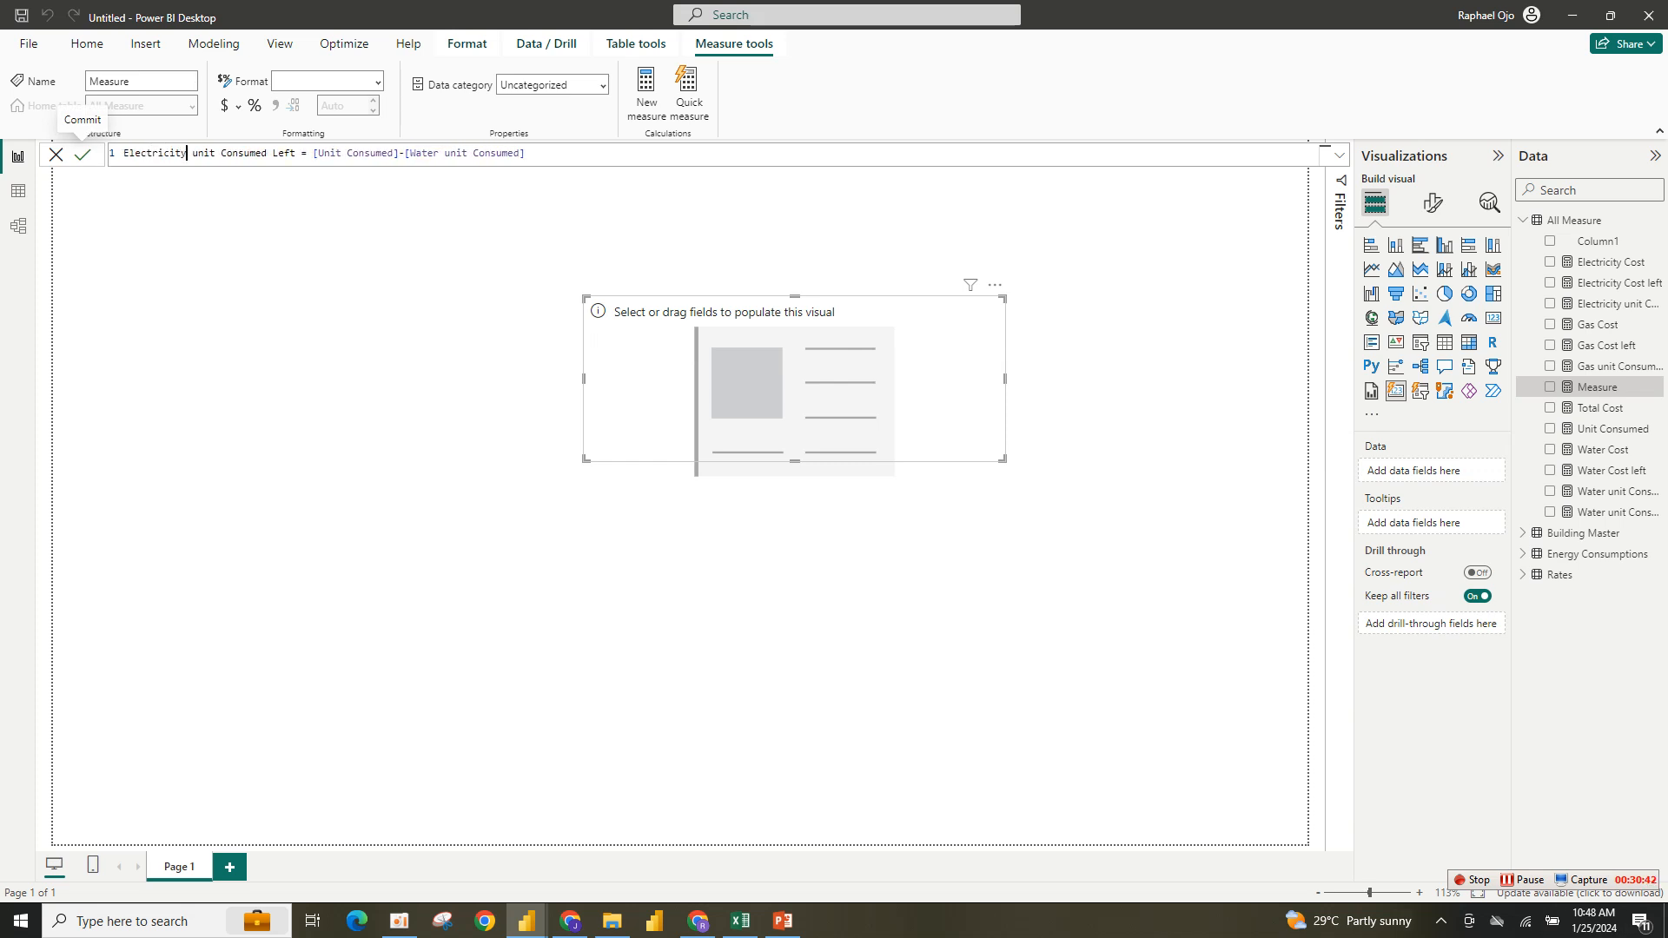
Replace the subtracted measure in Electricity unit Consumed Left with [Electricity unit Consumed] and commit the formula.
drag(415, 153, 526, 154)
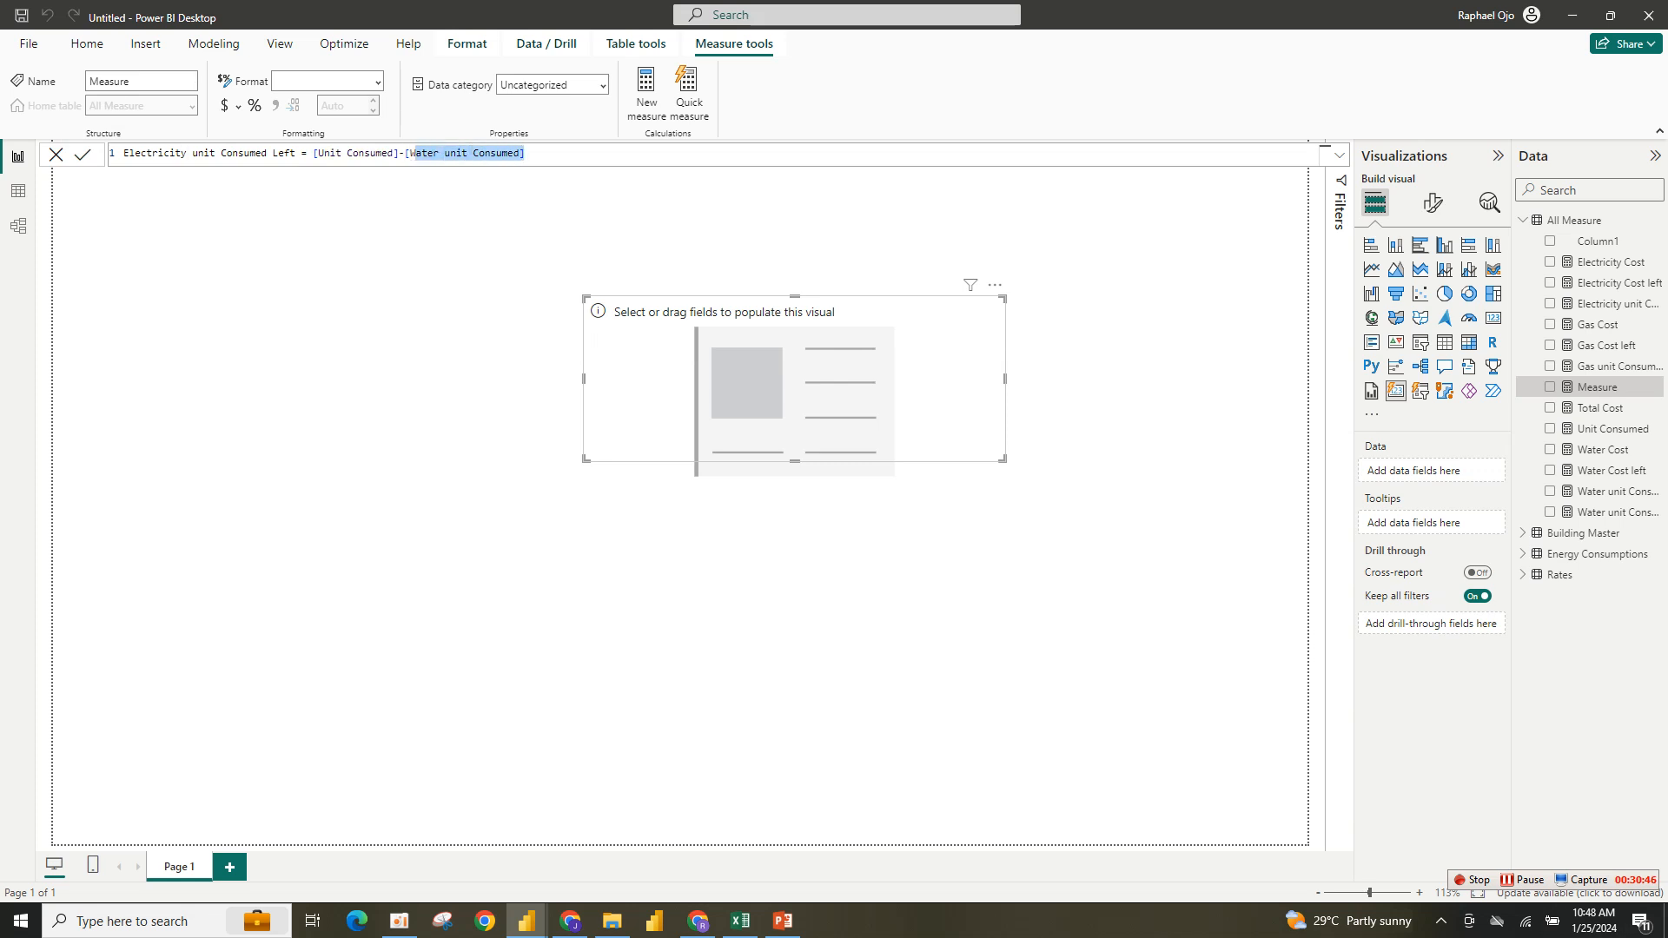
key(BackSpace)
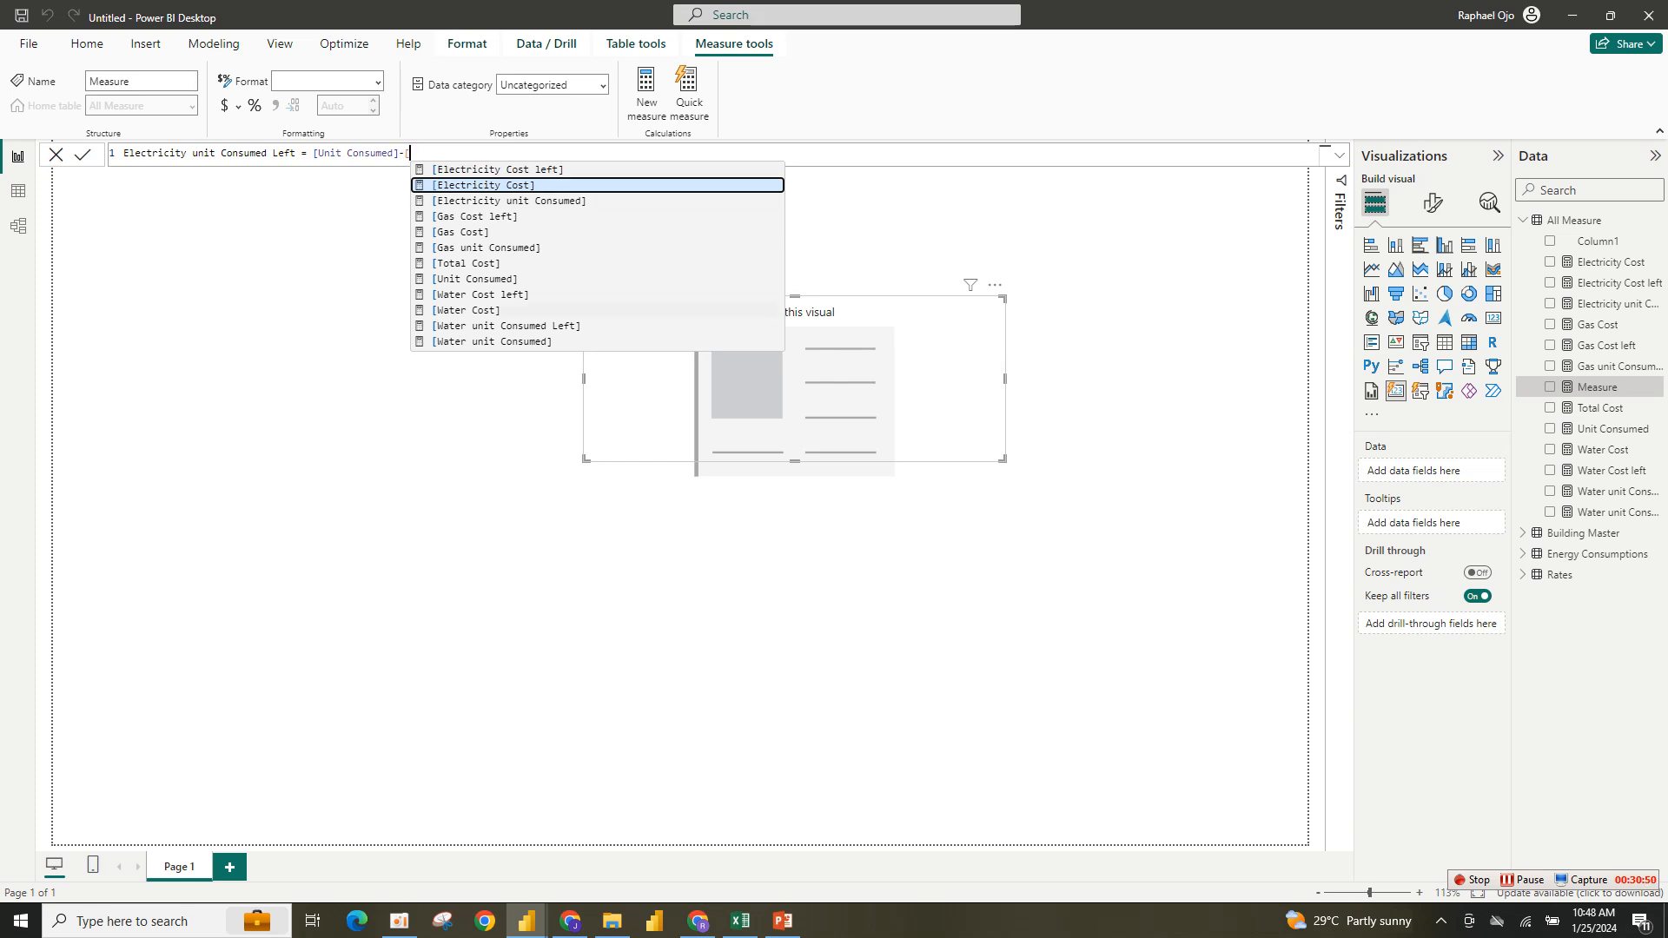
key(Down)
key(Tab)
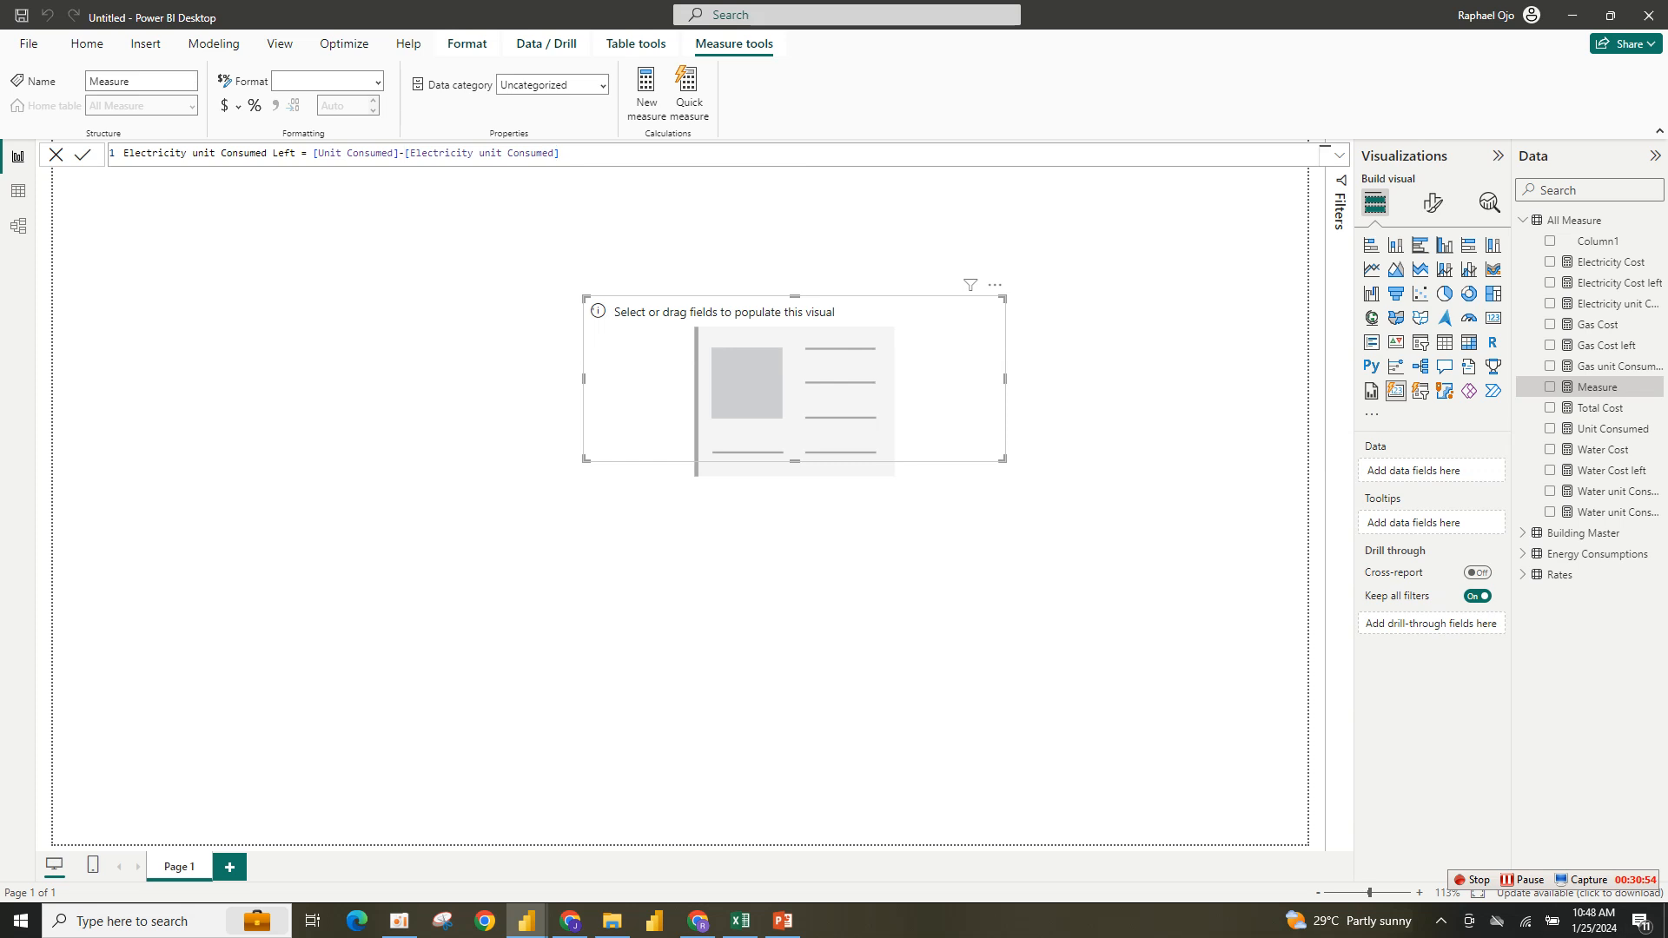
key(Return)
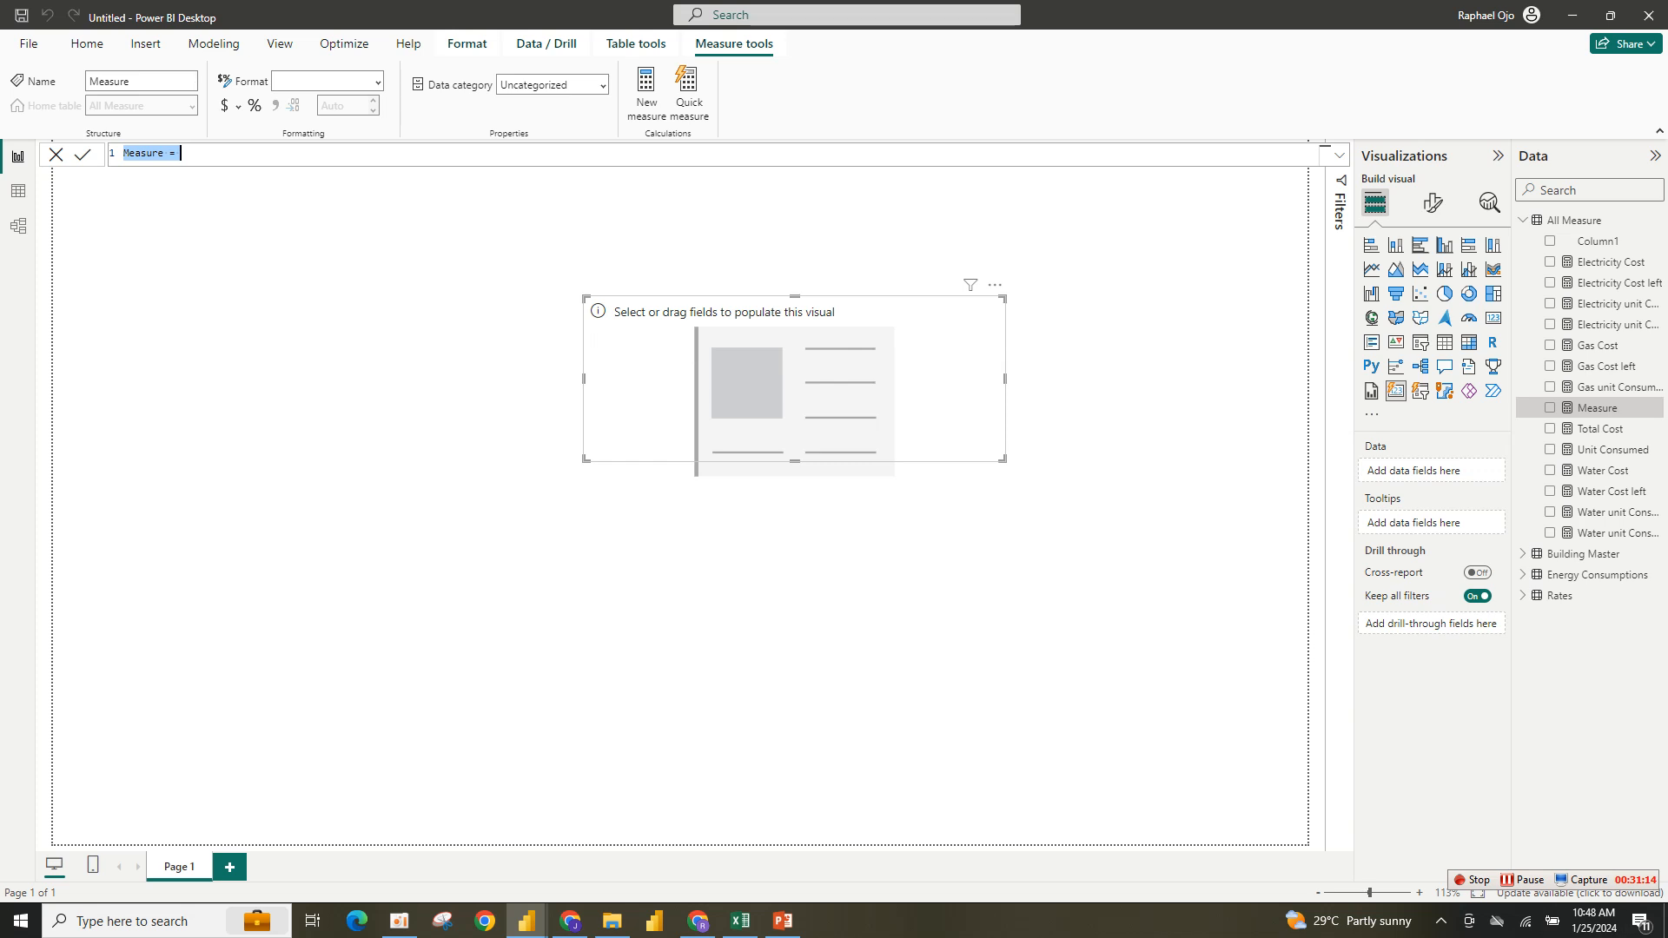
Paste the copied Water unit Consumed Left formula into the new measure and rename it Gas unit Consumed Left.
key(ctrl+v)
click(152, 153)
double_click(139, 153)
text(gas)
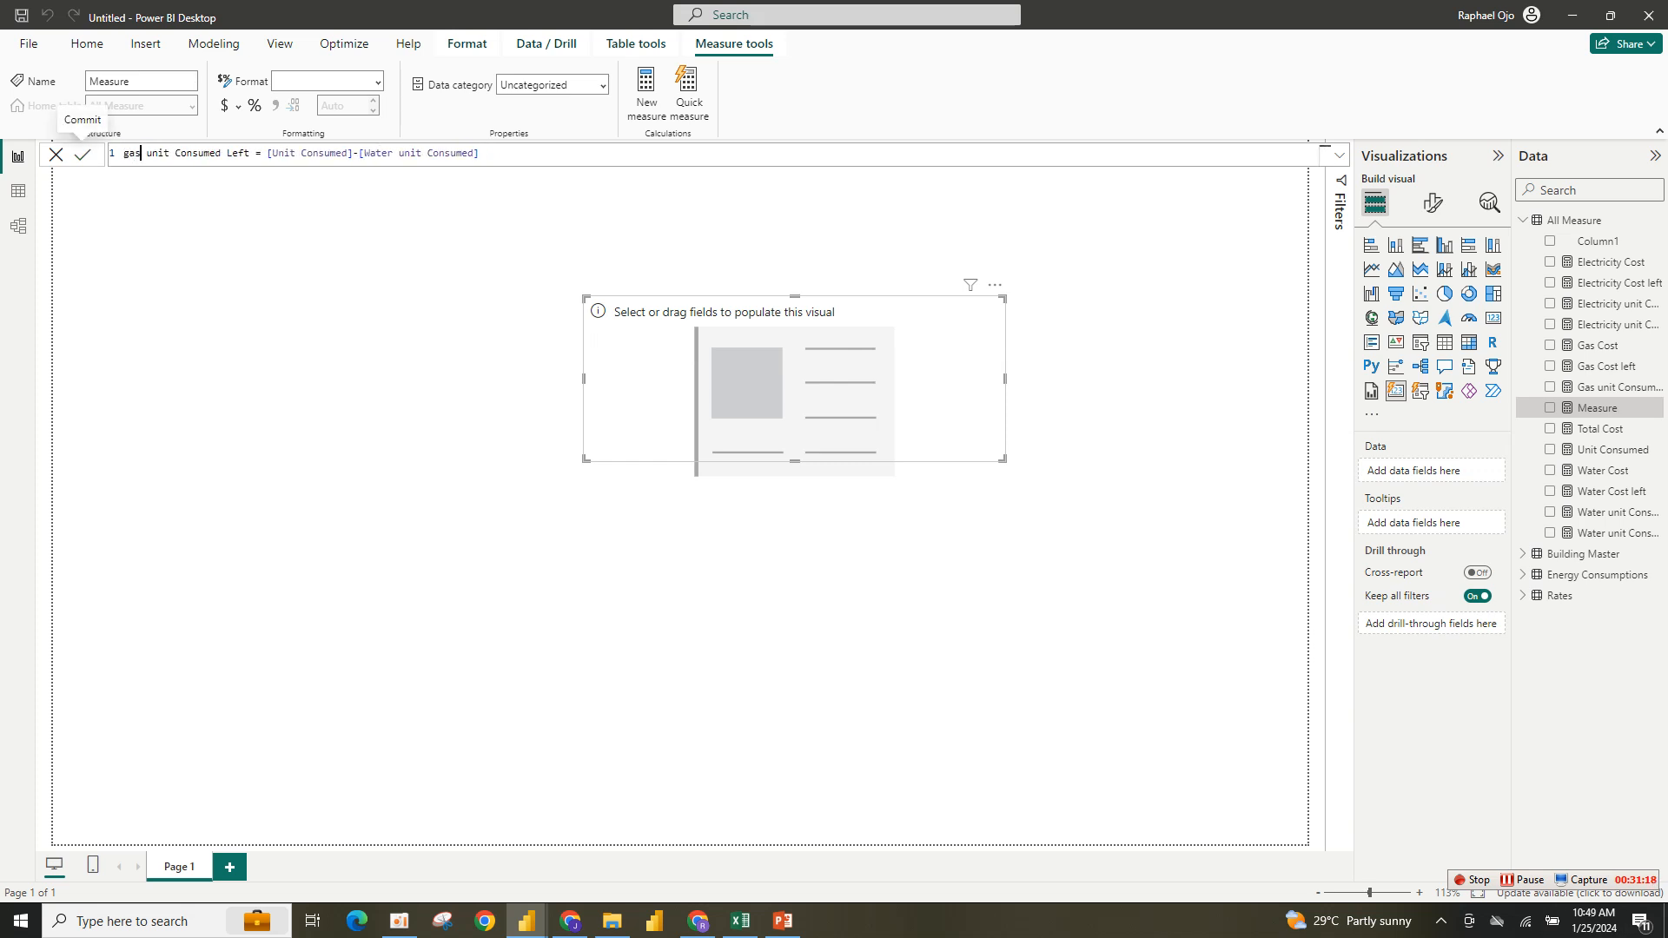
key(BackSpace)
key(BackSpace)
key(BackSpace)
text(Gas)
Replace the subtracted measure in Gas unit Consumed Left with [Gas unit Consumed] and commit the formula.
drag(363, 152, 479, 153)
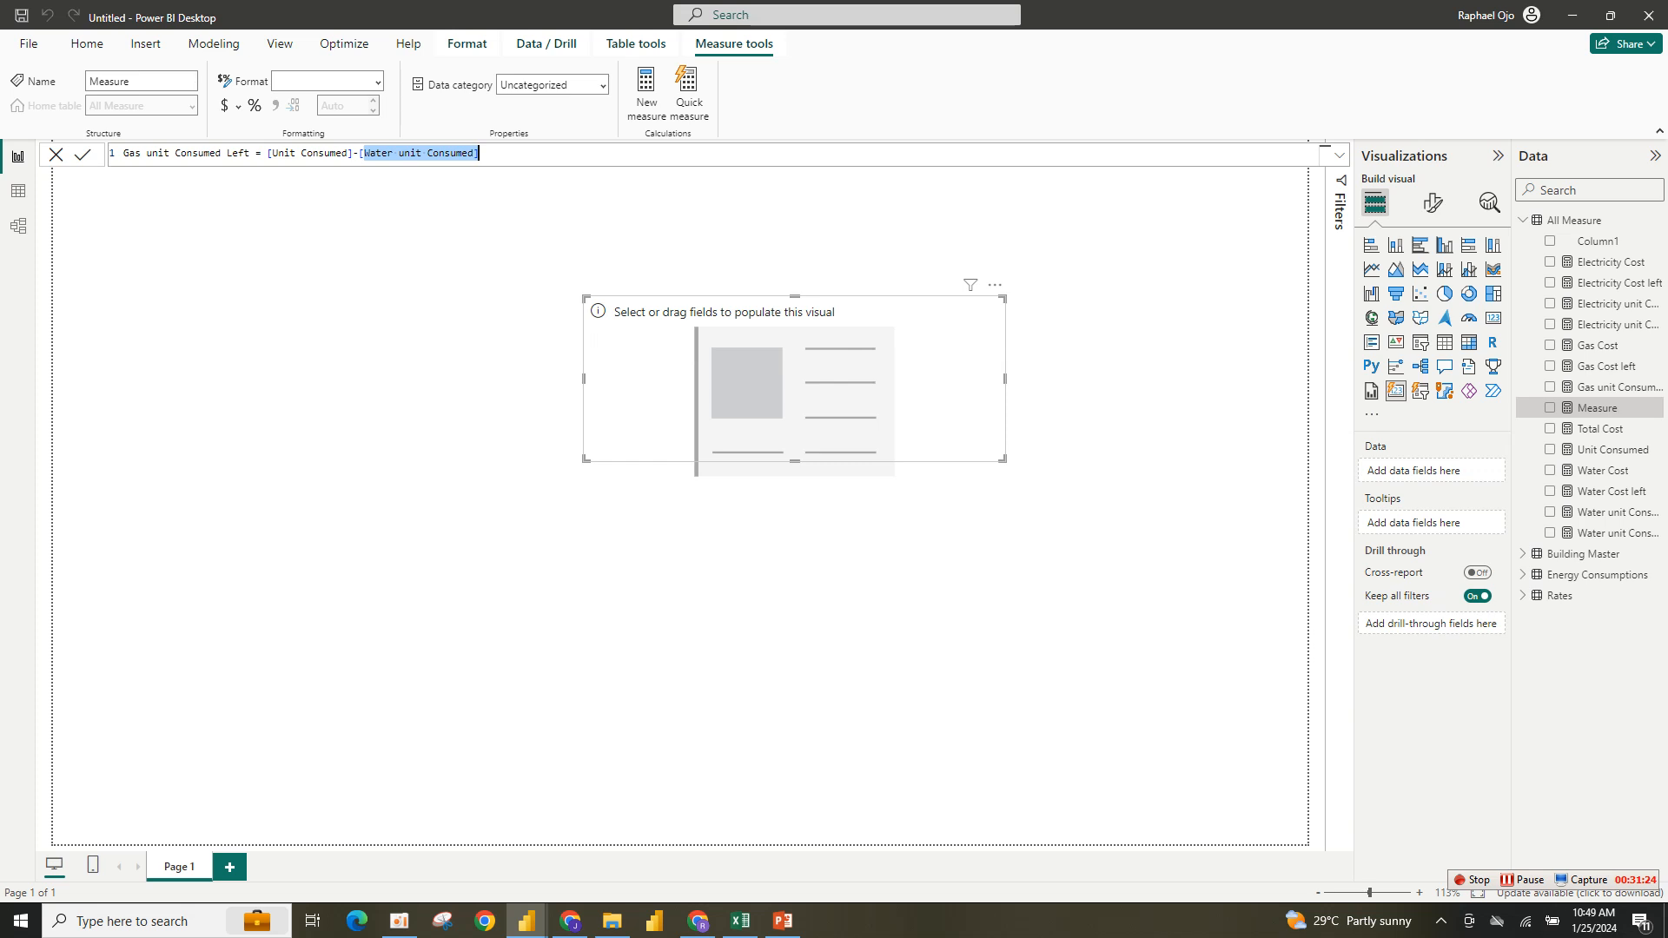
text(gas)
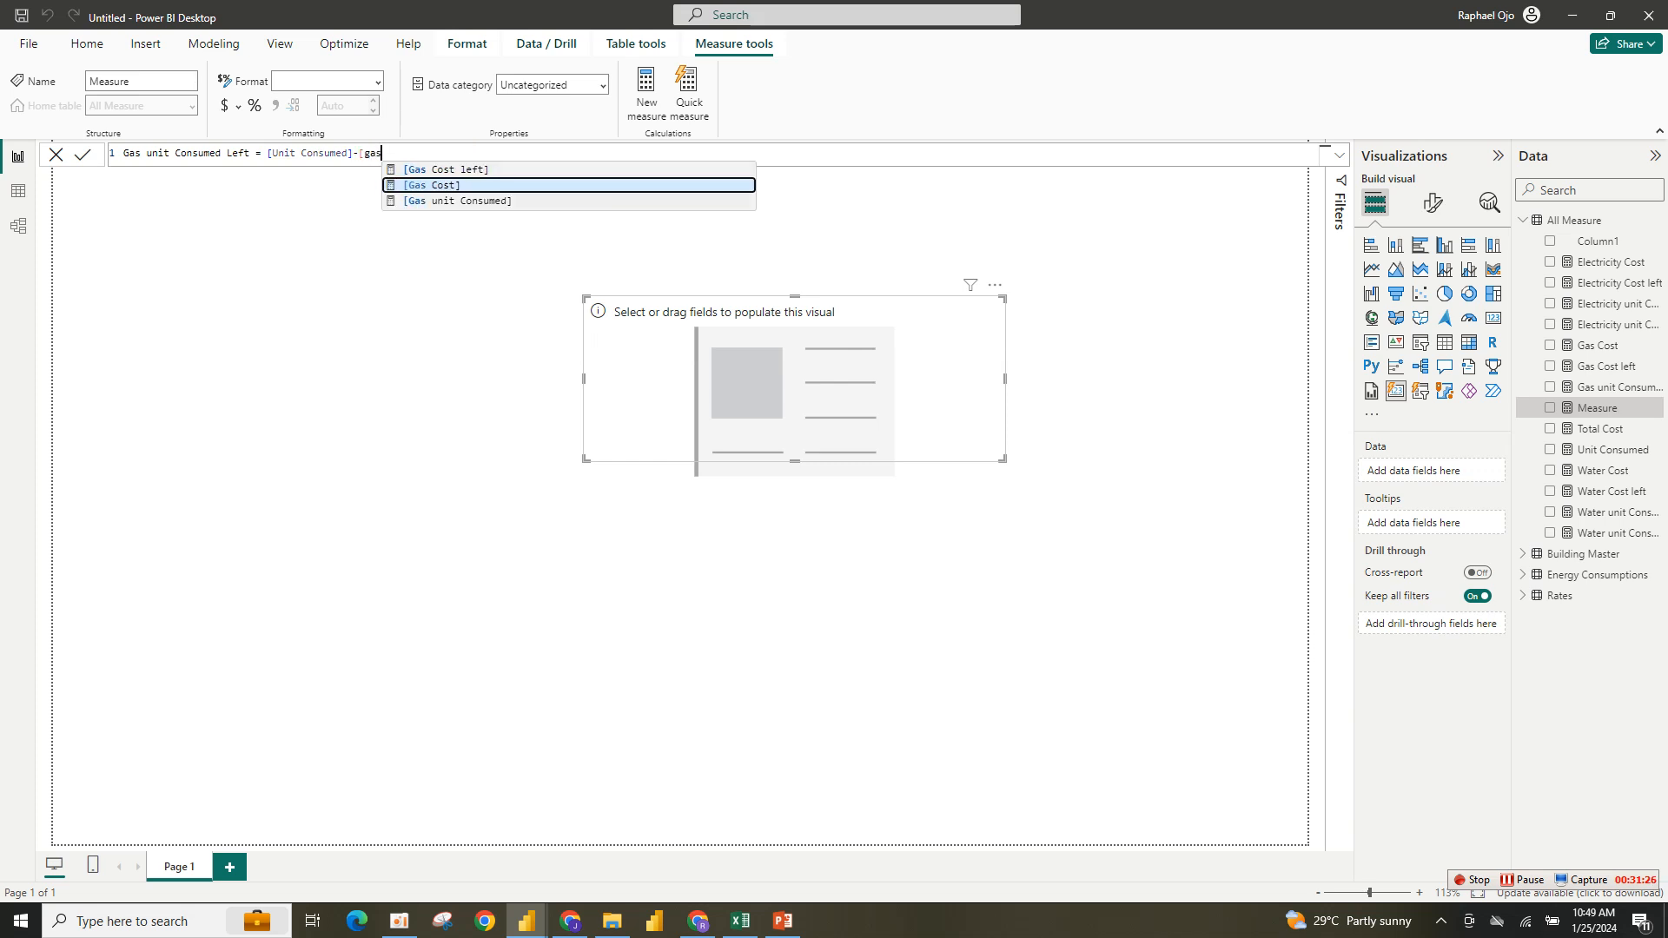
key(Down)
key(Tab)
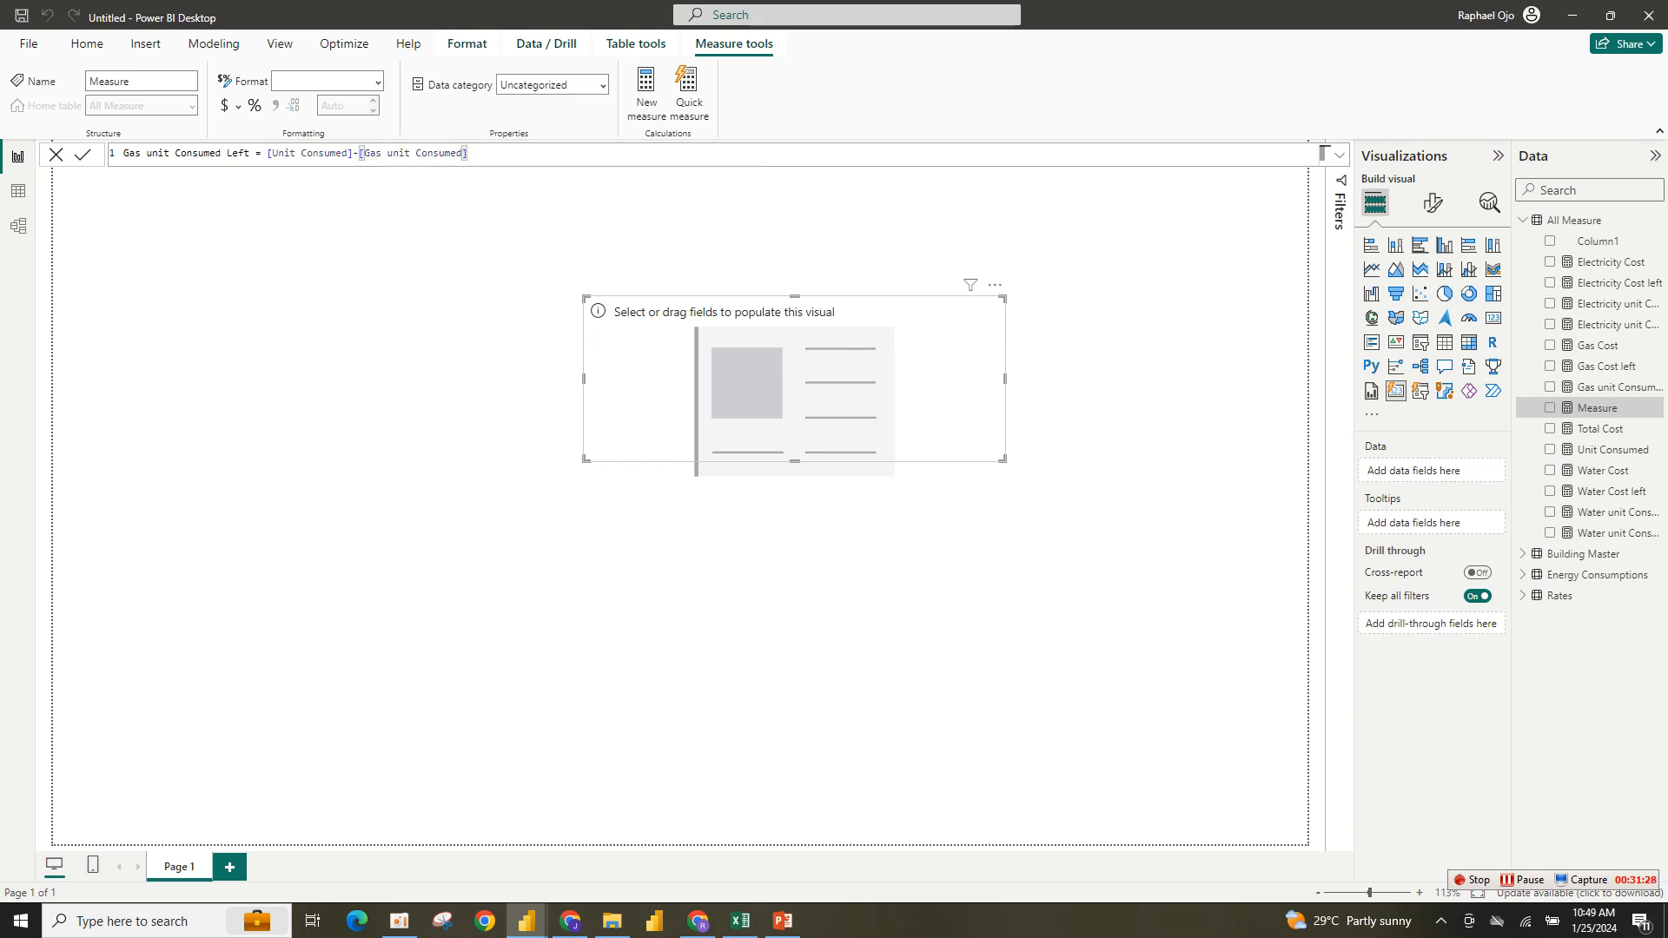
scroll(478, 154, up, 3)
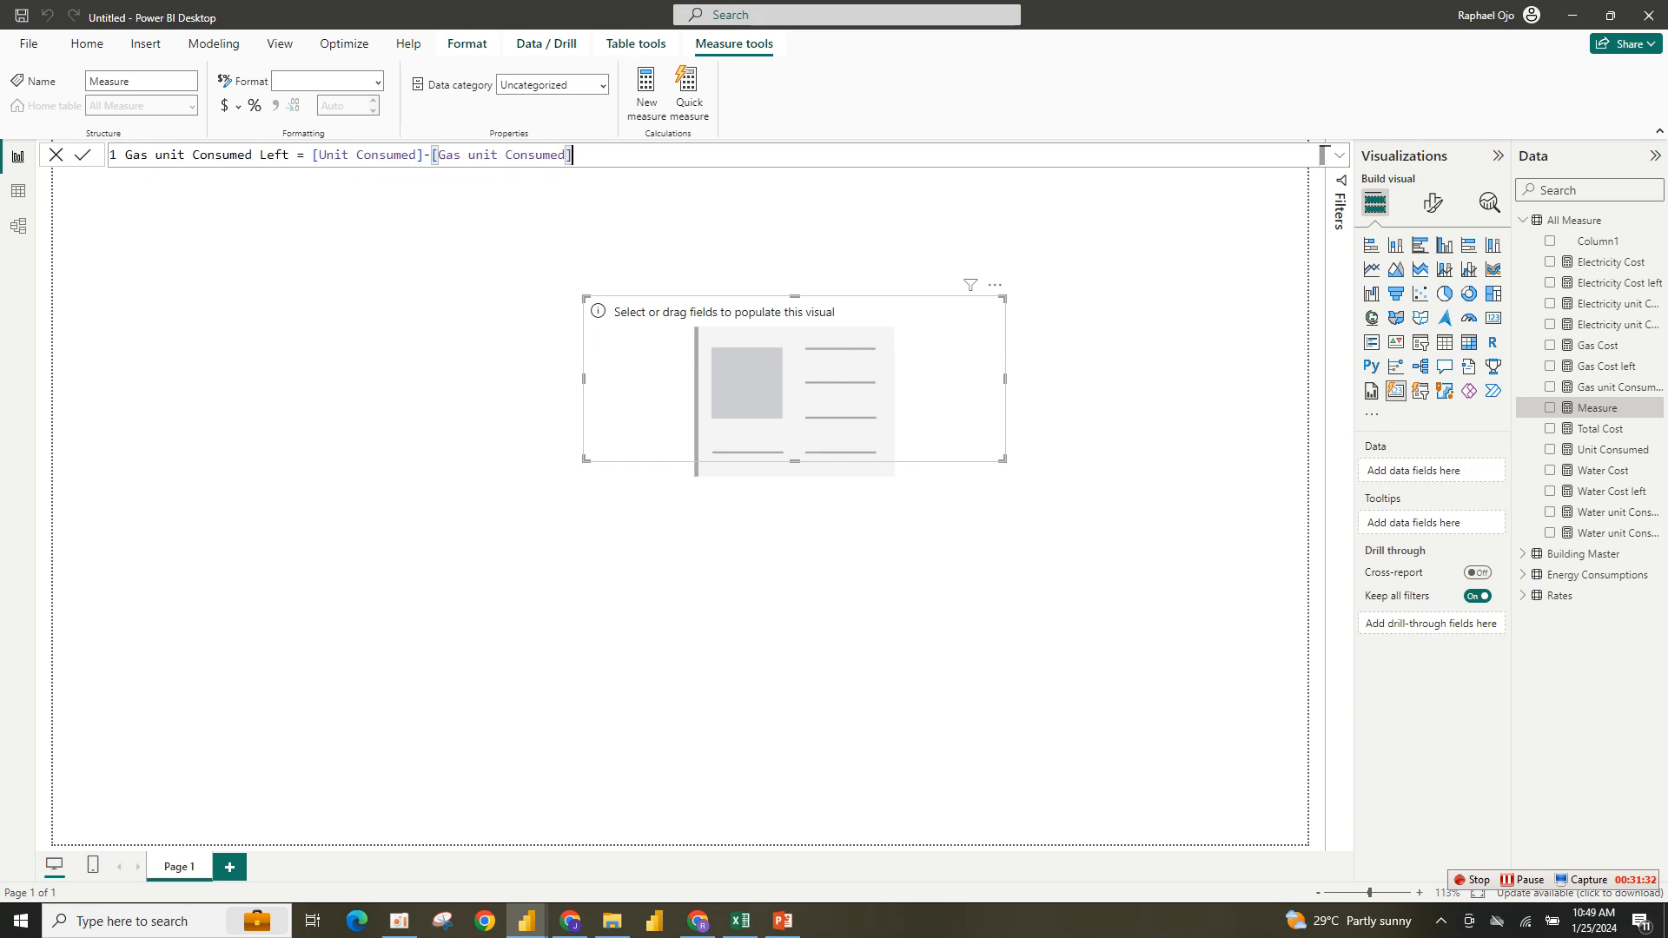
key(Return)
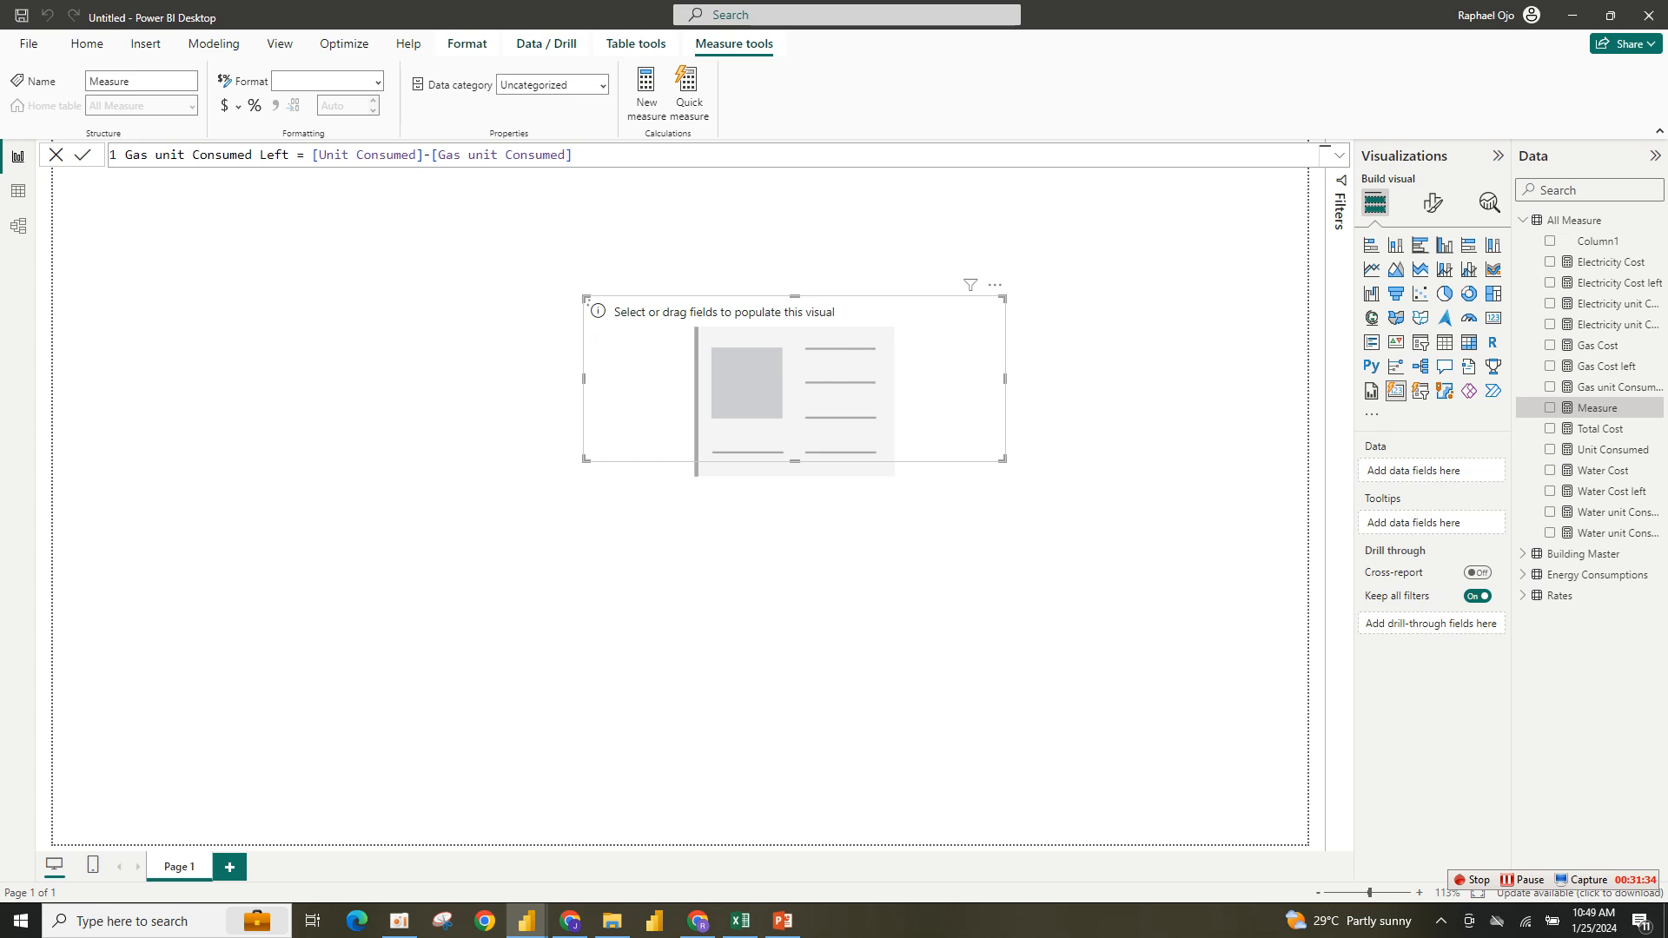
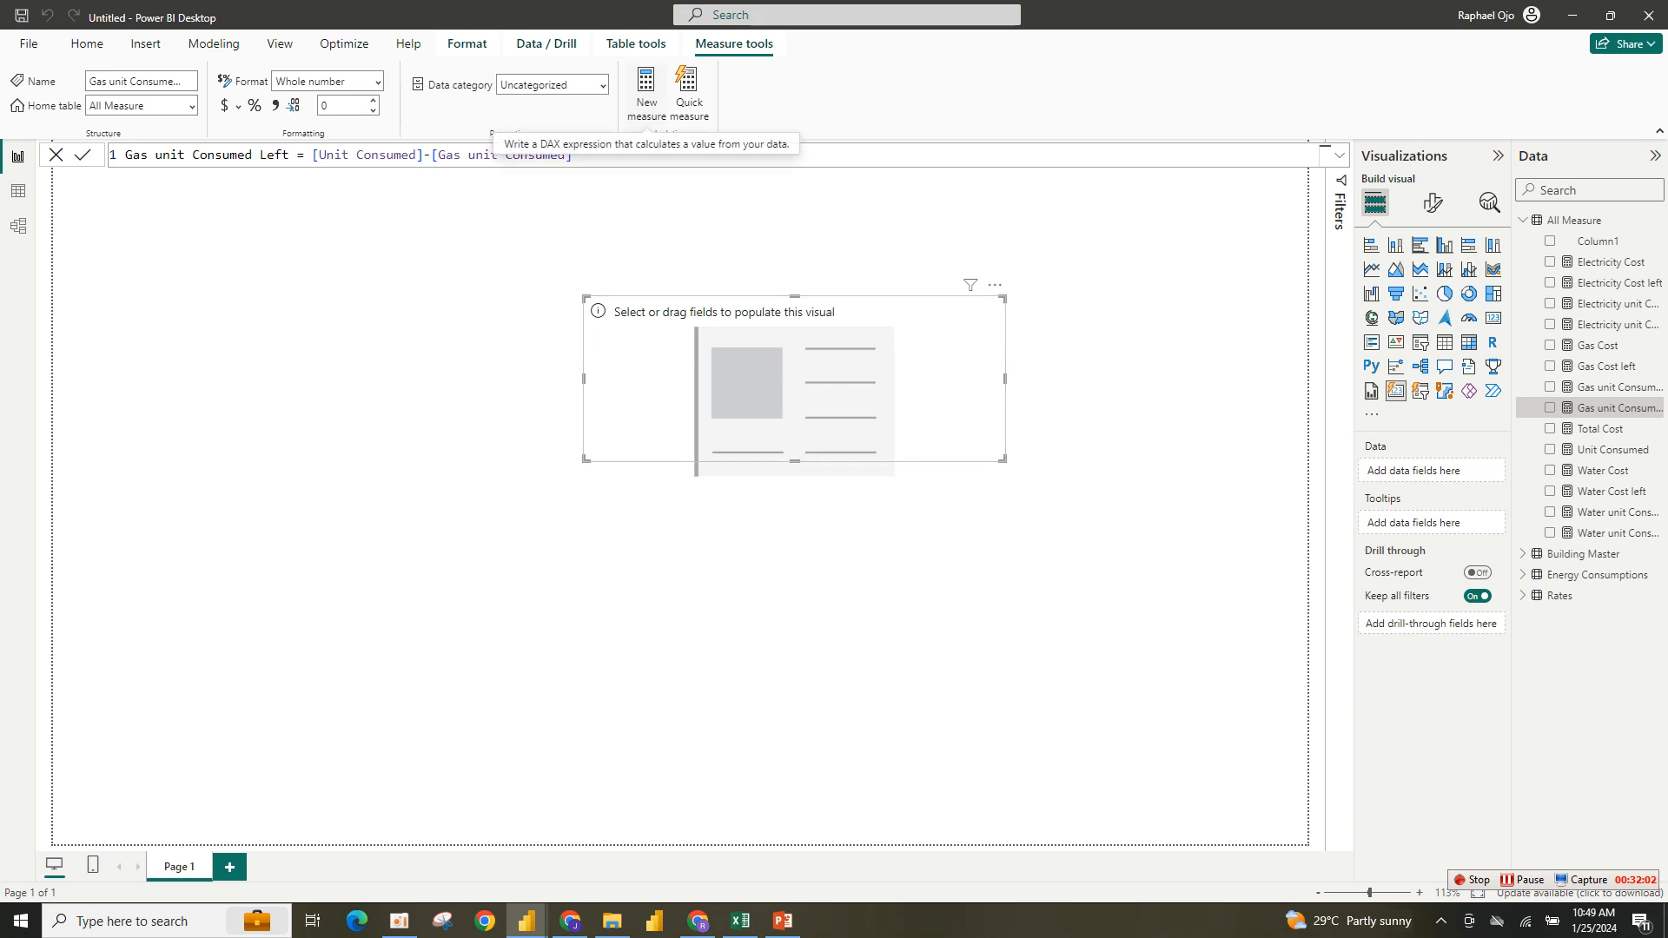
Start a new measure named % of Water Consumed with [Unit Consumed] as the numerator of a division.
click(646, 94)
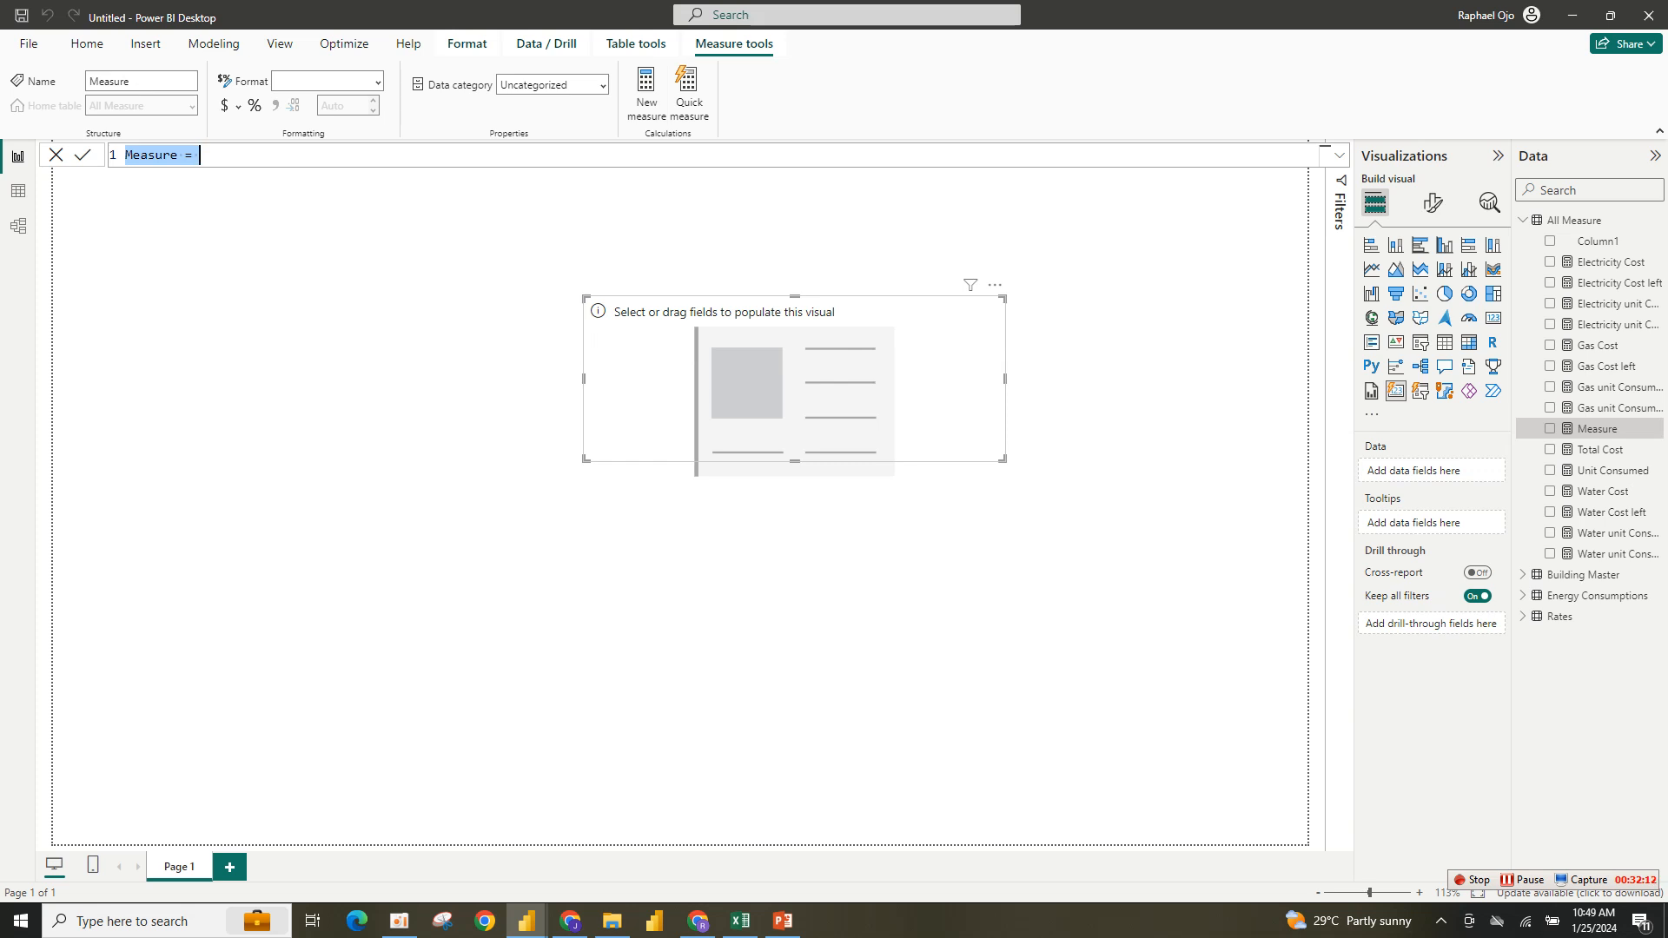
key(BackSpace)
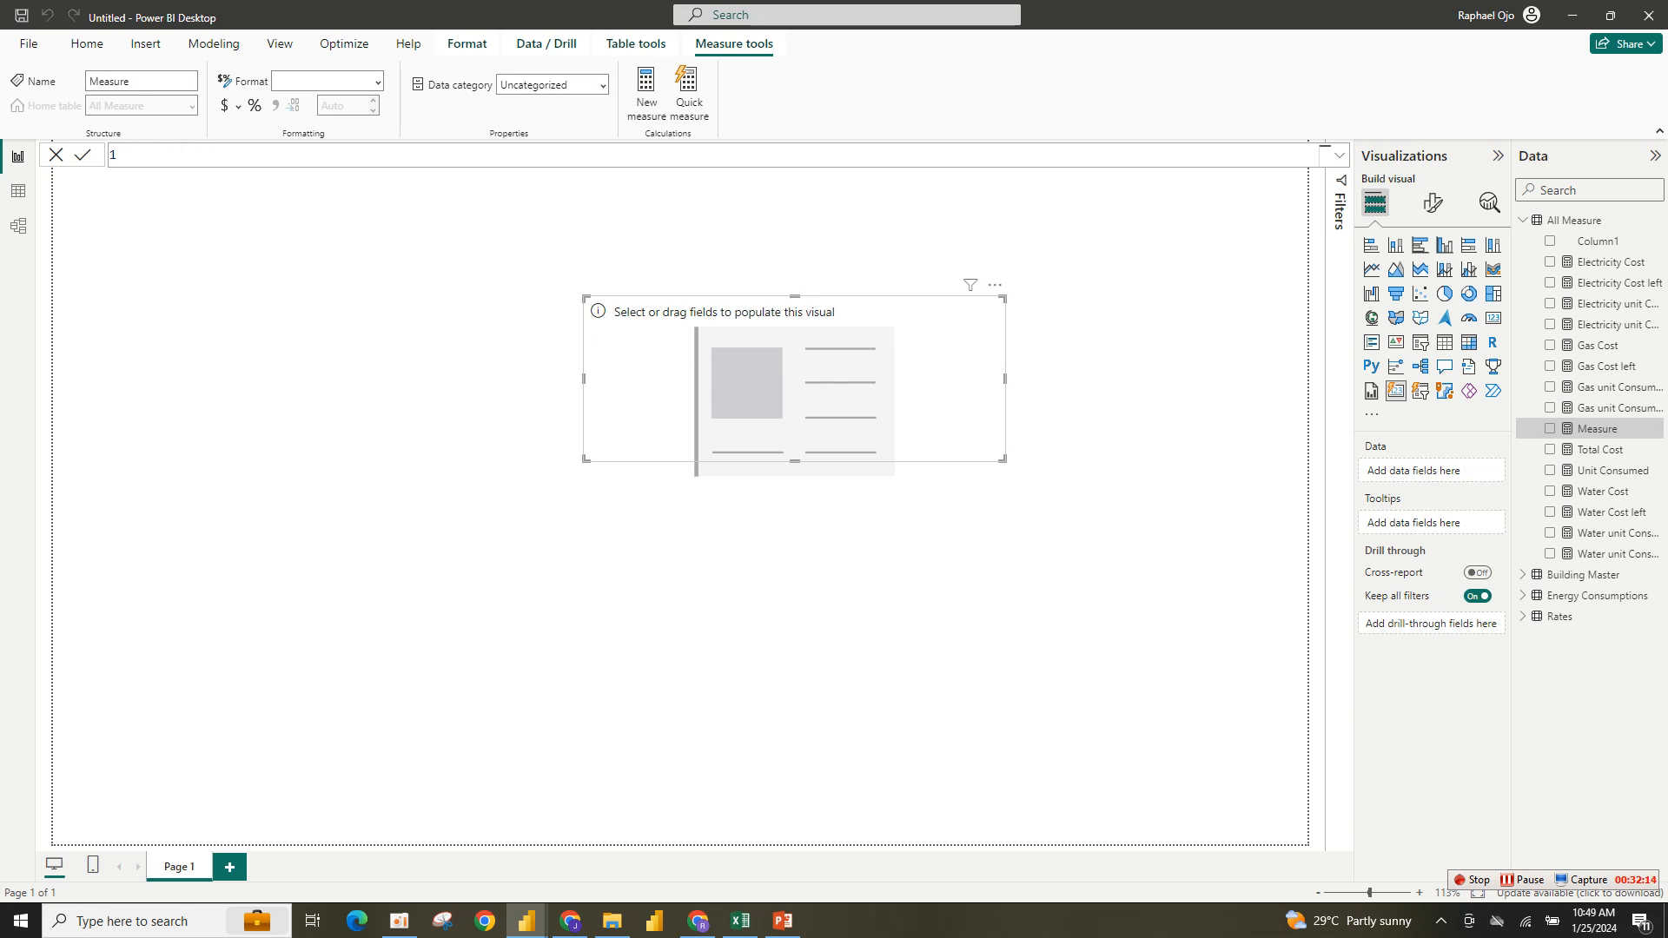
text(% Of Water C)
text(umed =uni)
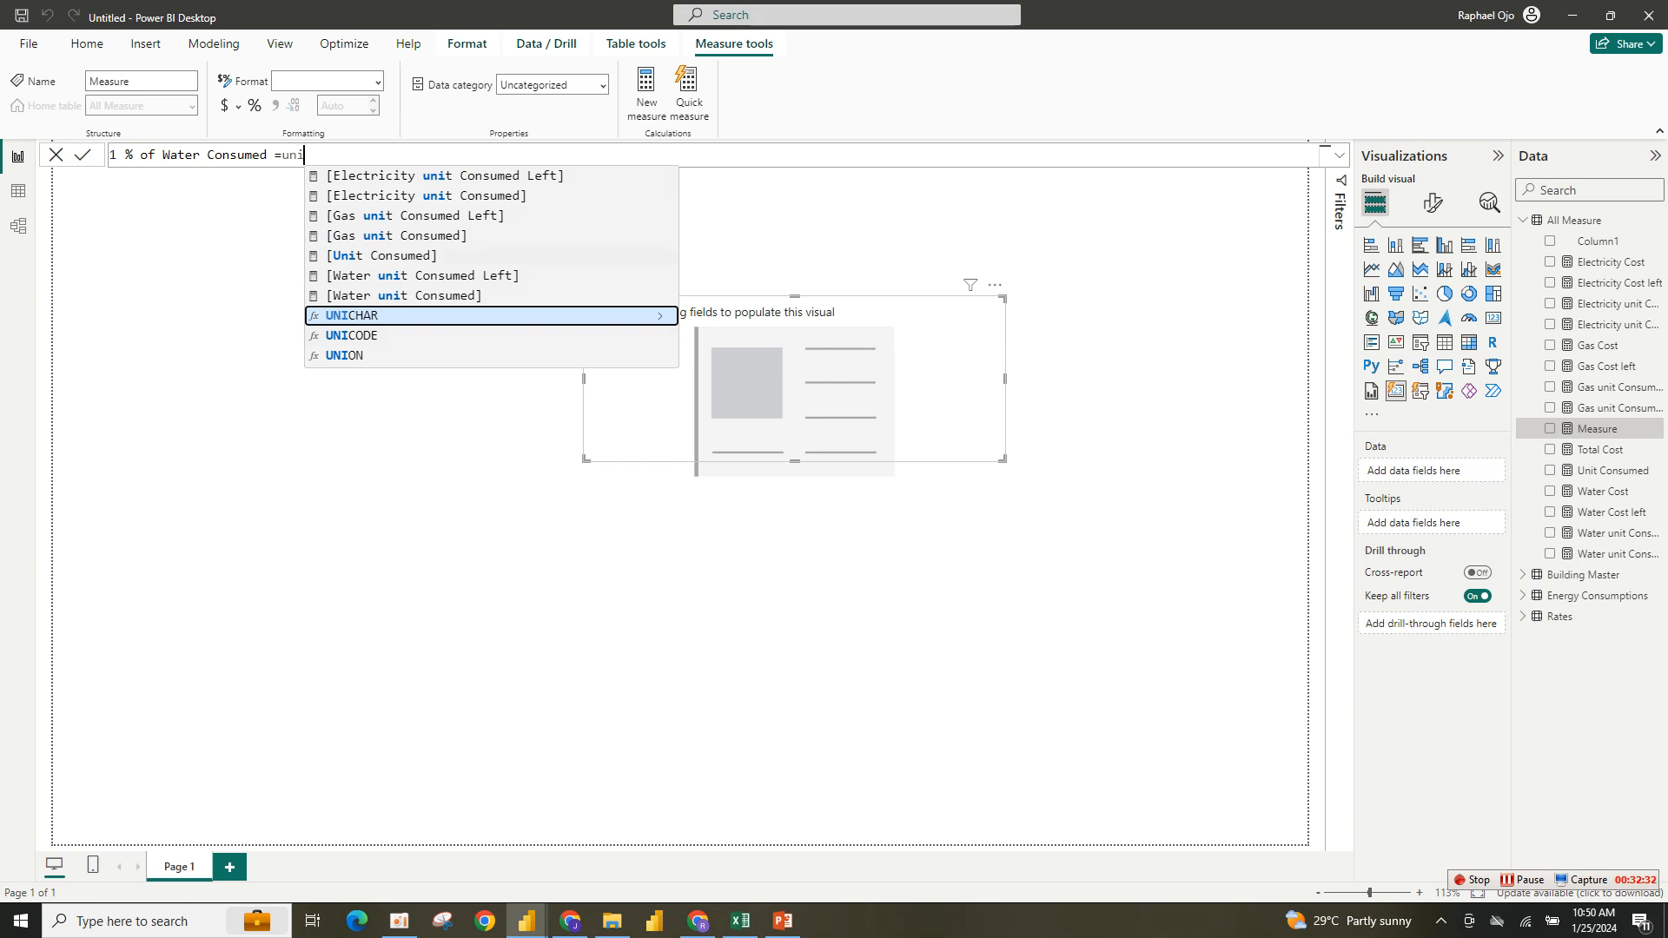
key(Up)
key(Up)
key(Up)
key(Tab)
text(/)
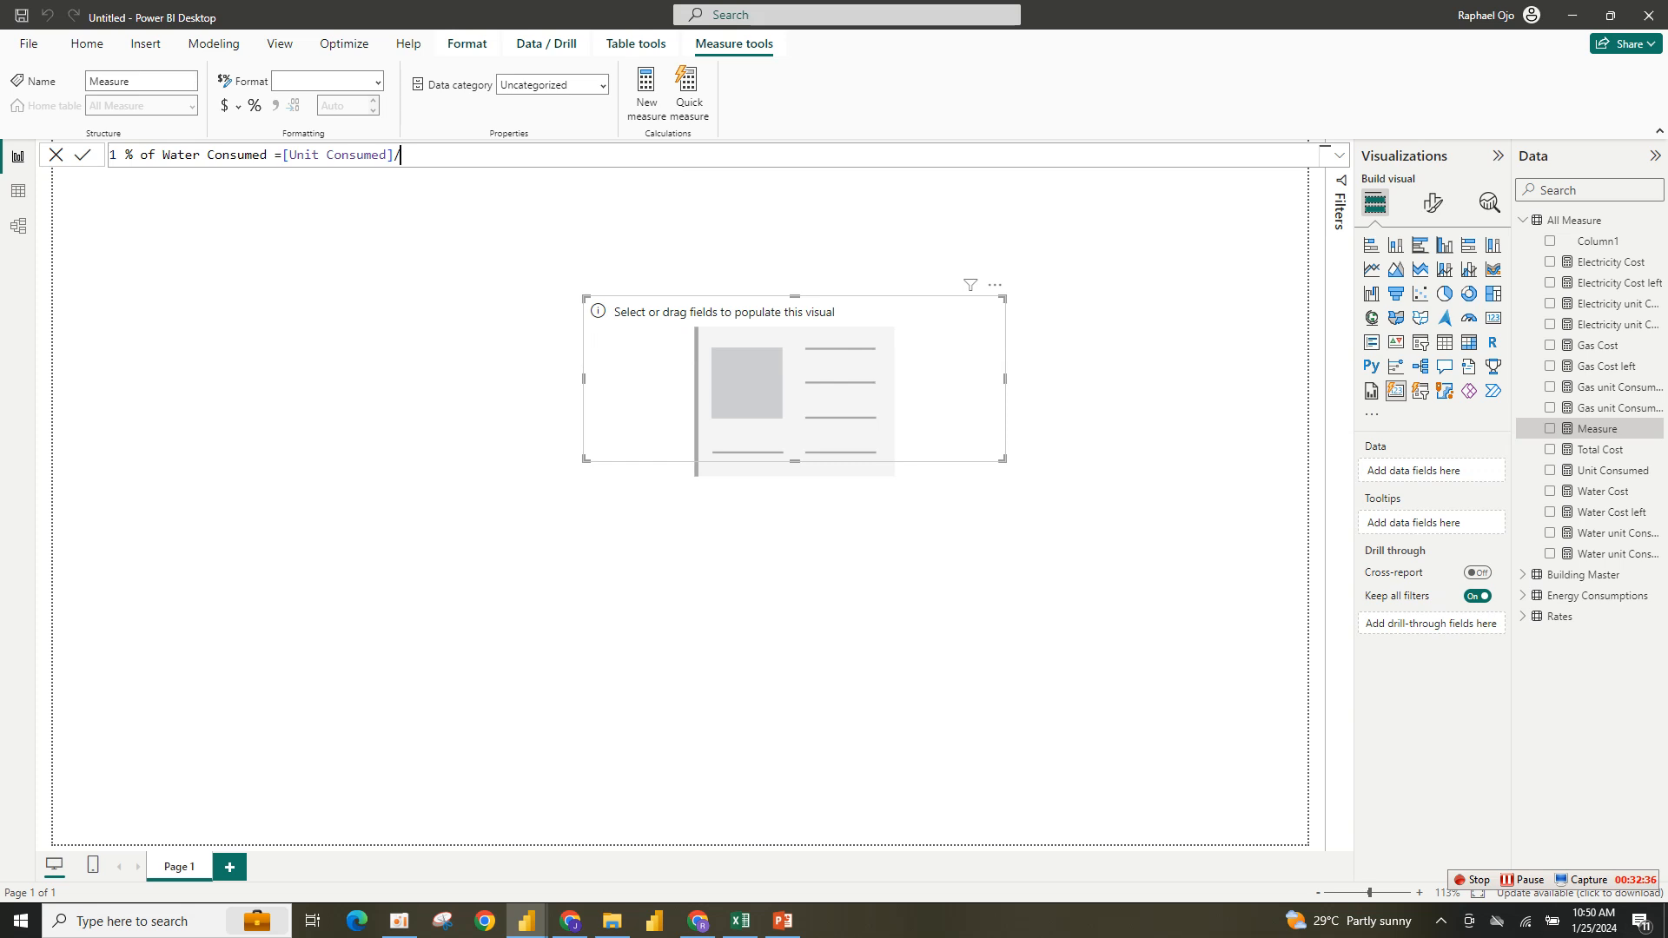
Complete the % of Water Consumed formula with [Water unit Consumed] as the divisor and commit it.
text(wat)
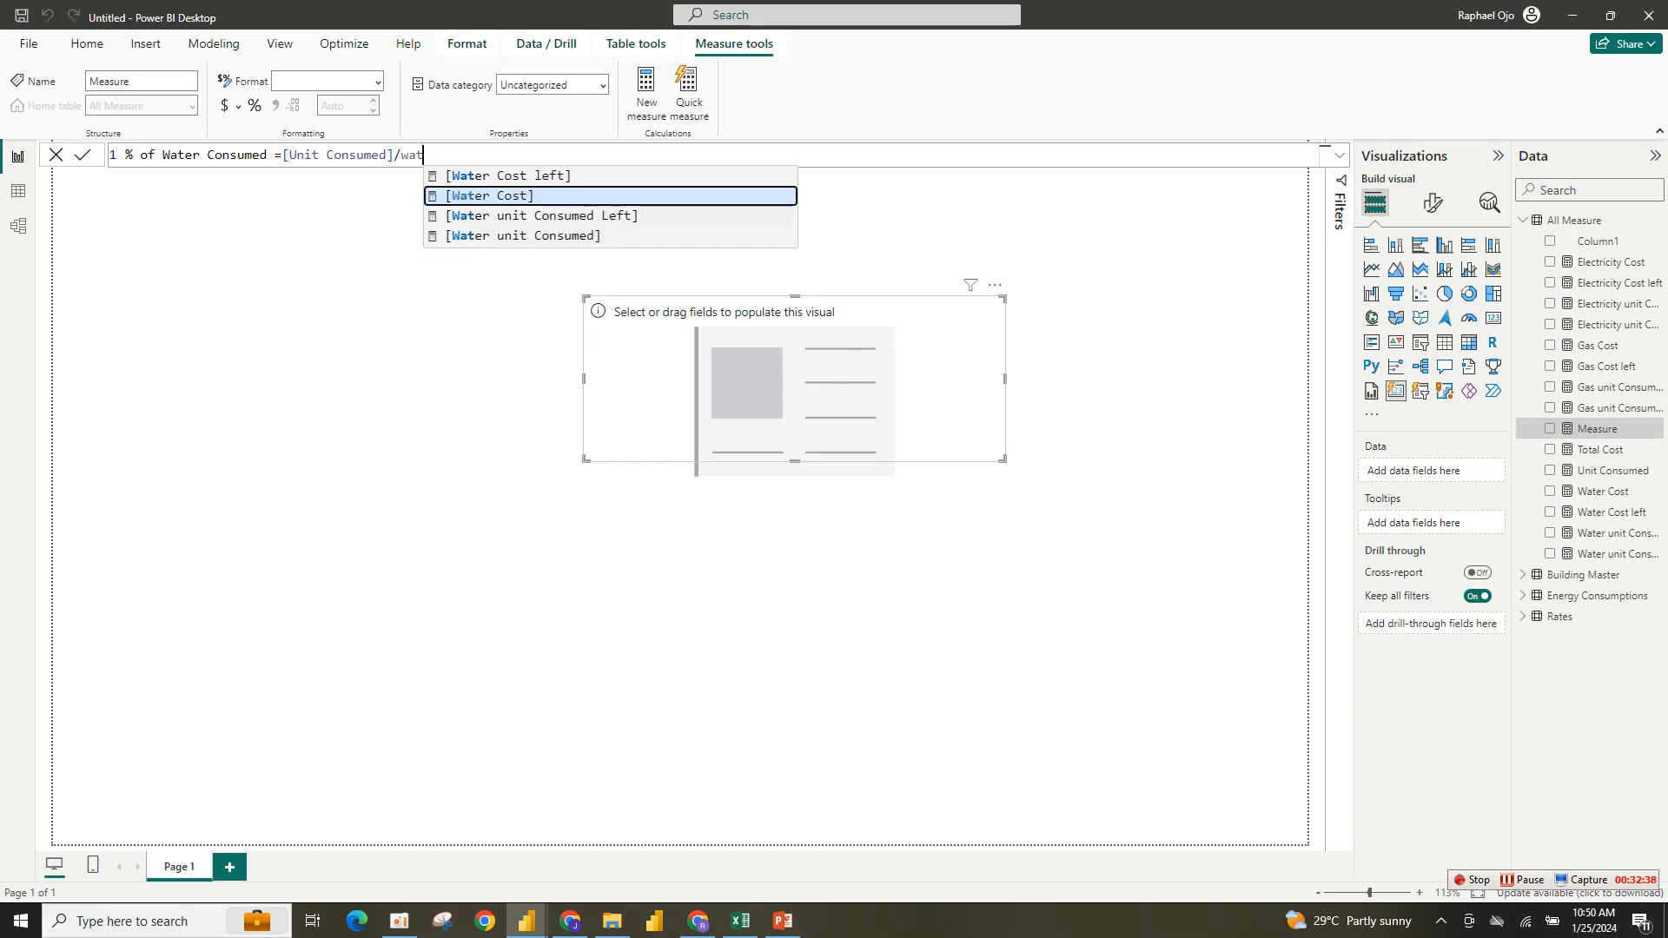
key(Down)
key(Down)
key(Tab)
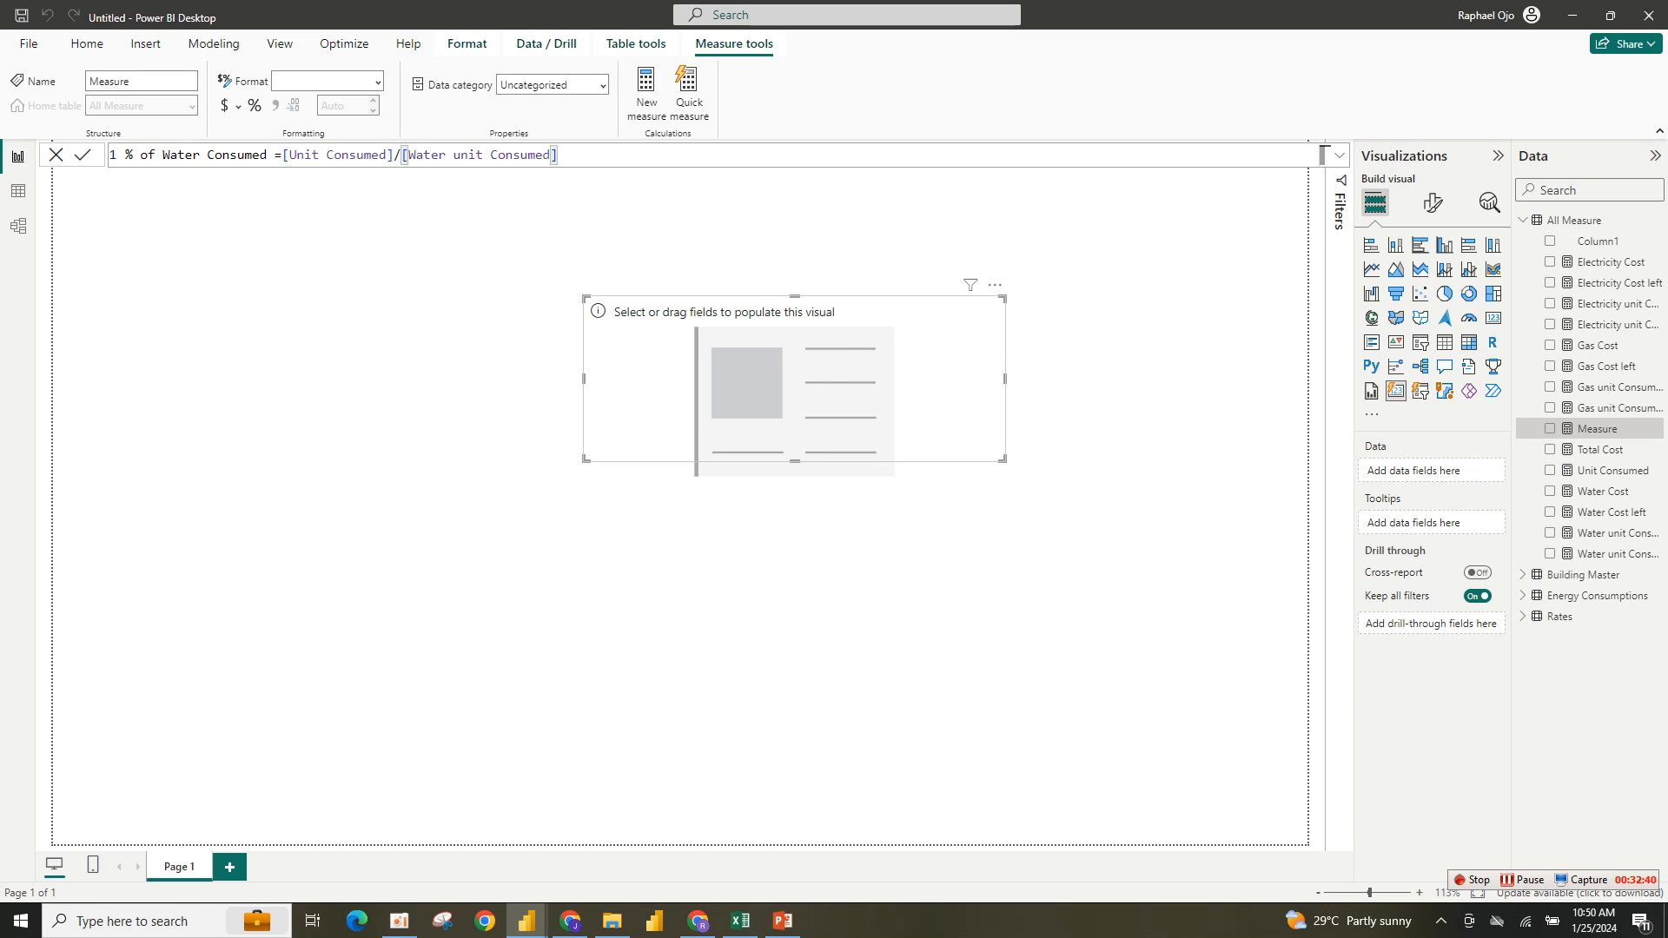
key(Return)
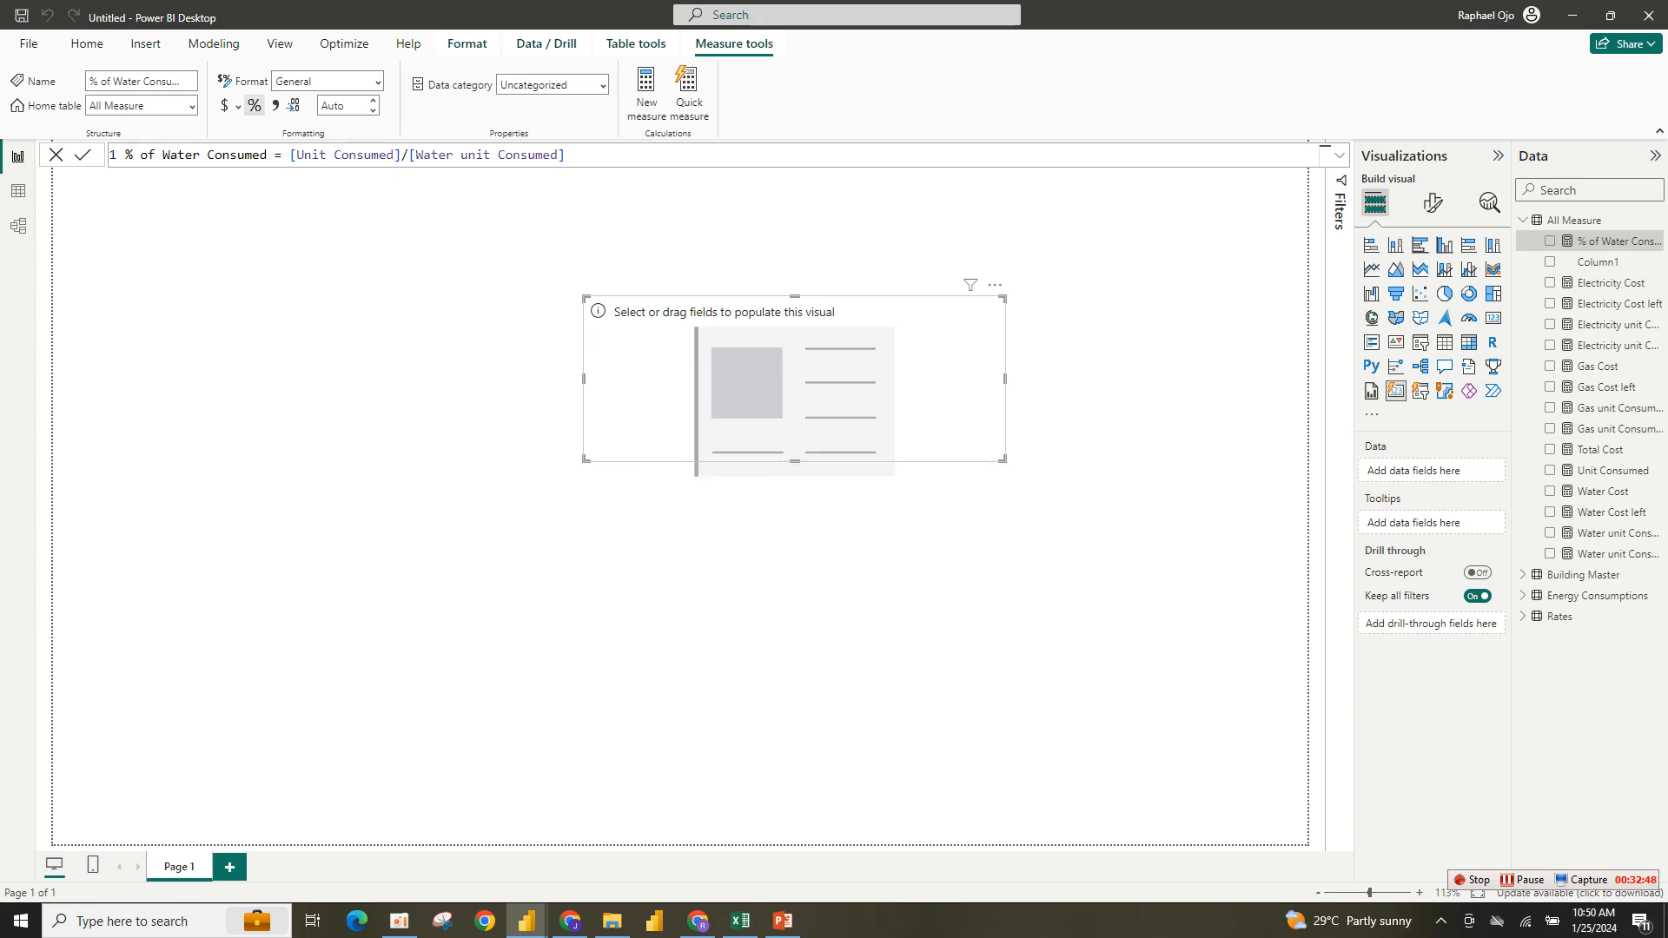
Format the % of Water Consumed measure as a percentage and add it to the empty card visual.
click(255, 105)
click(1549, 241)
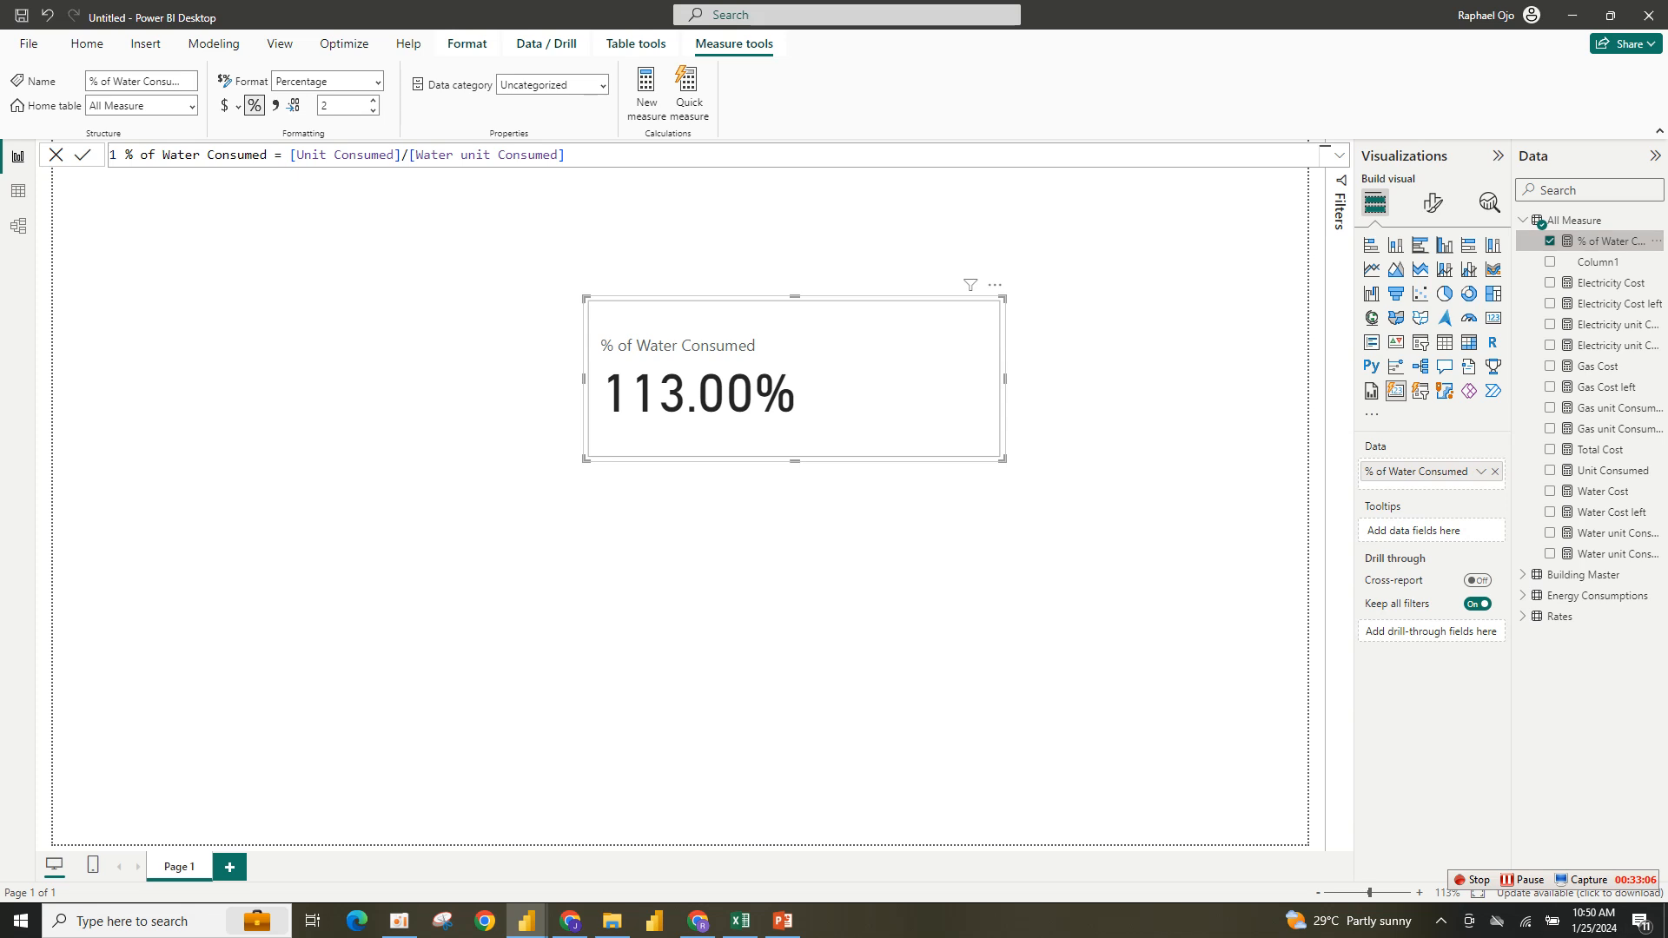
Copy the % of Water Consumed formula into a new measure and rename it % of ELE Consumed.
drag(564, 155, 126, 154)
key(ctrl+c)
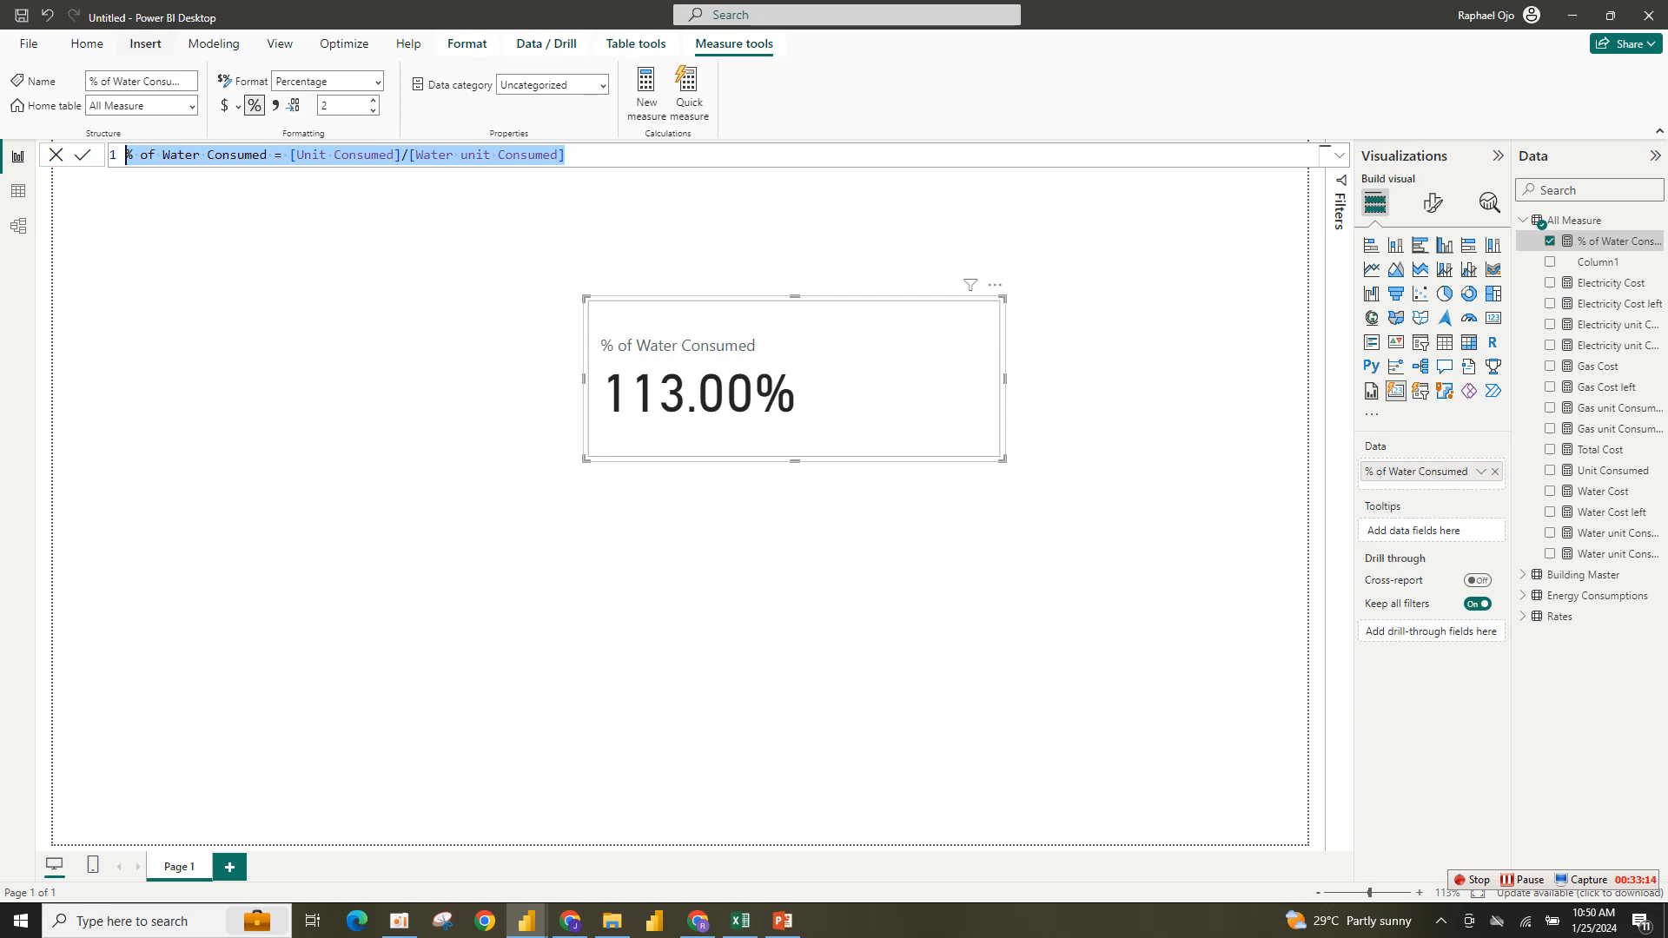
click(87, 43)
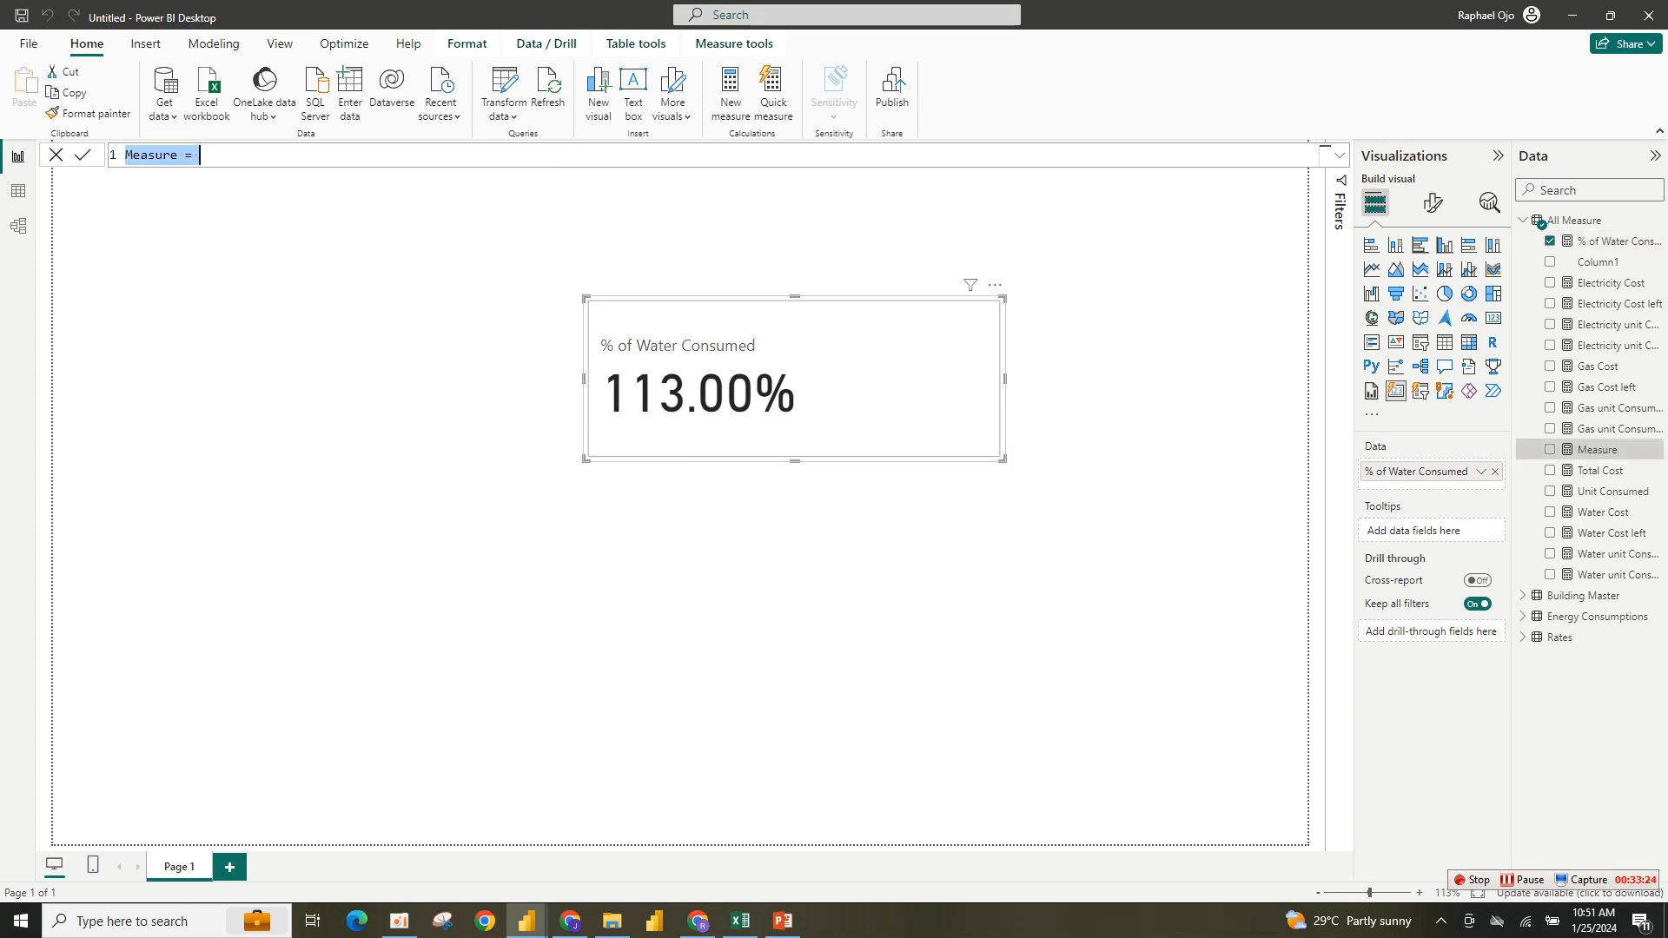
key(ctrl+v)
mouse_move(200, 154)
mouse_down()
mouse_move(148, 155)
mouse_move(199, 155)
mouse_up()
click(148, 155)
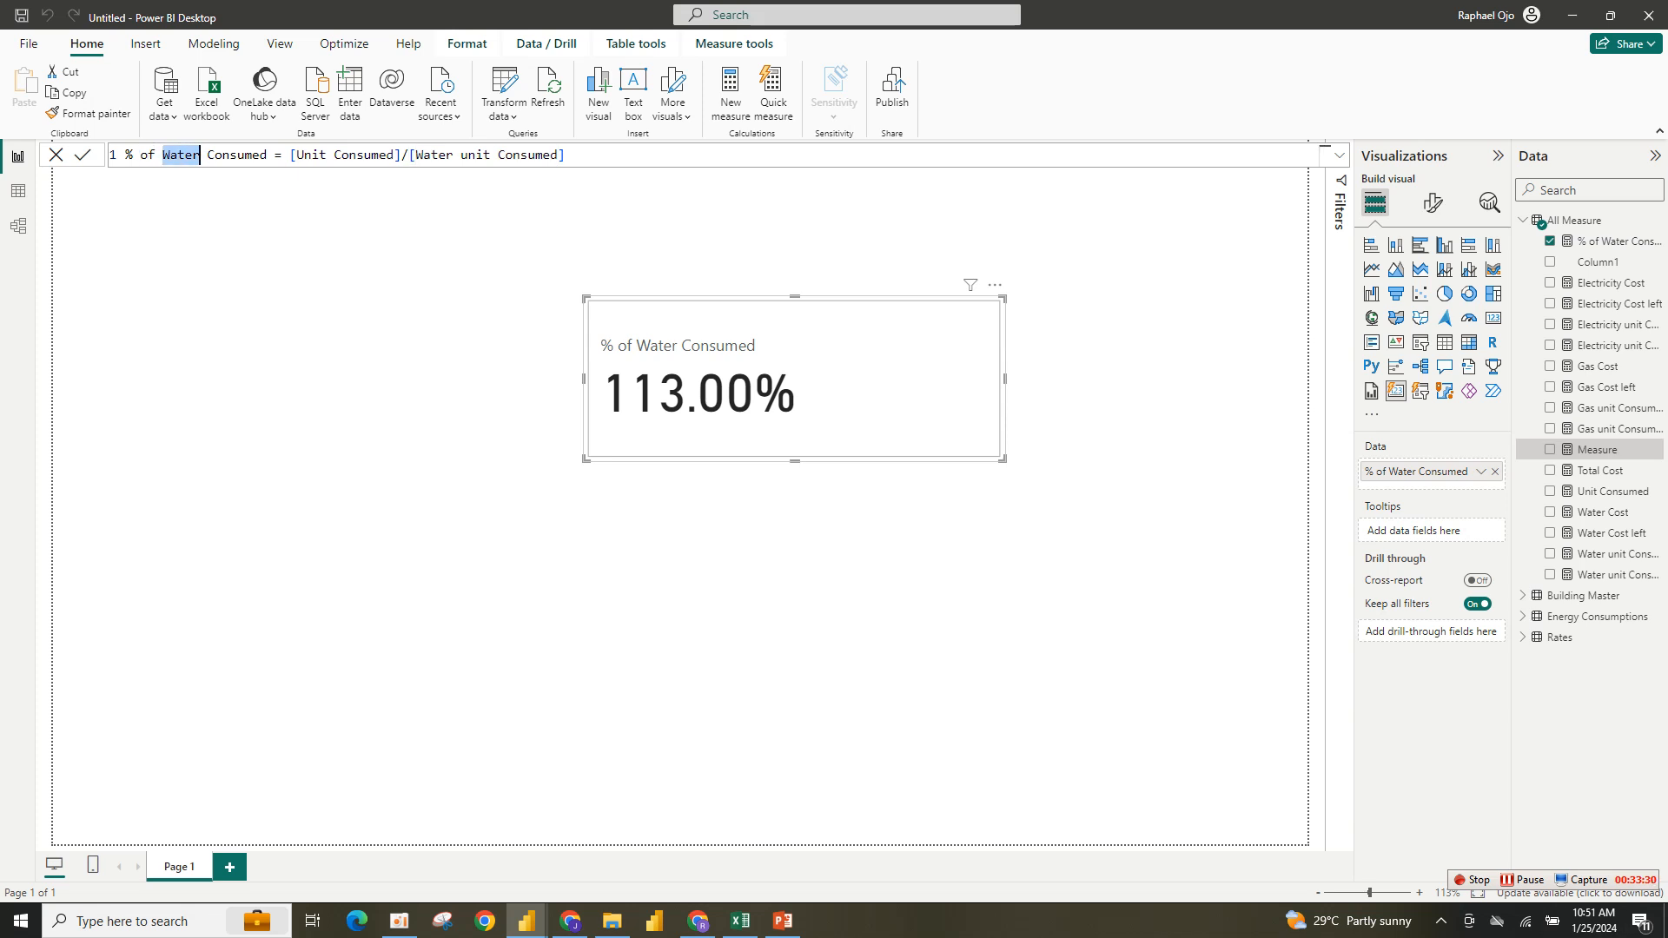
text(EL)
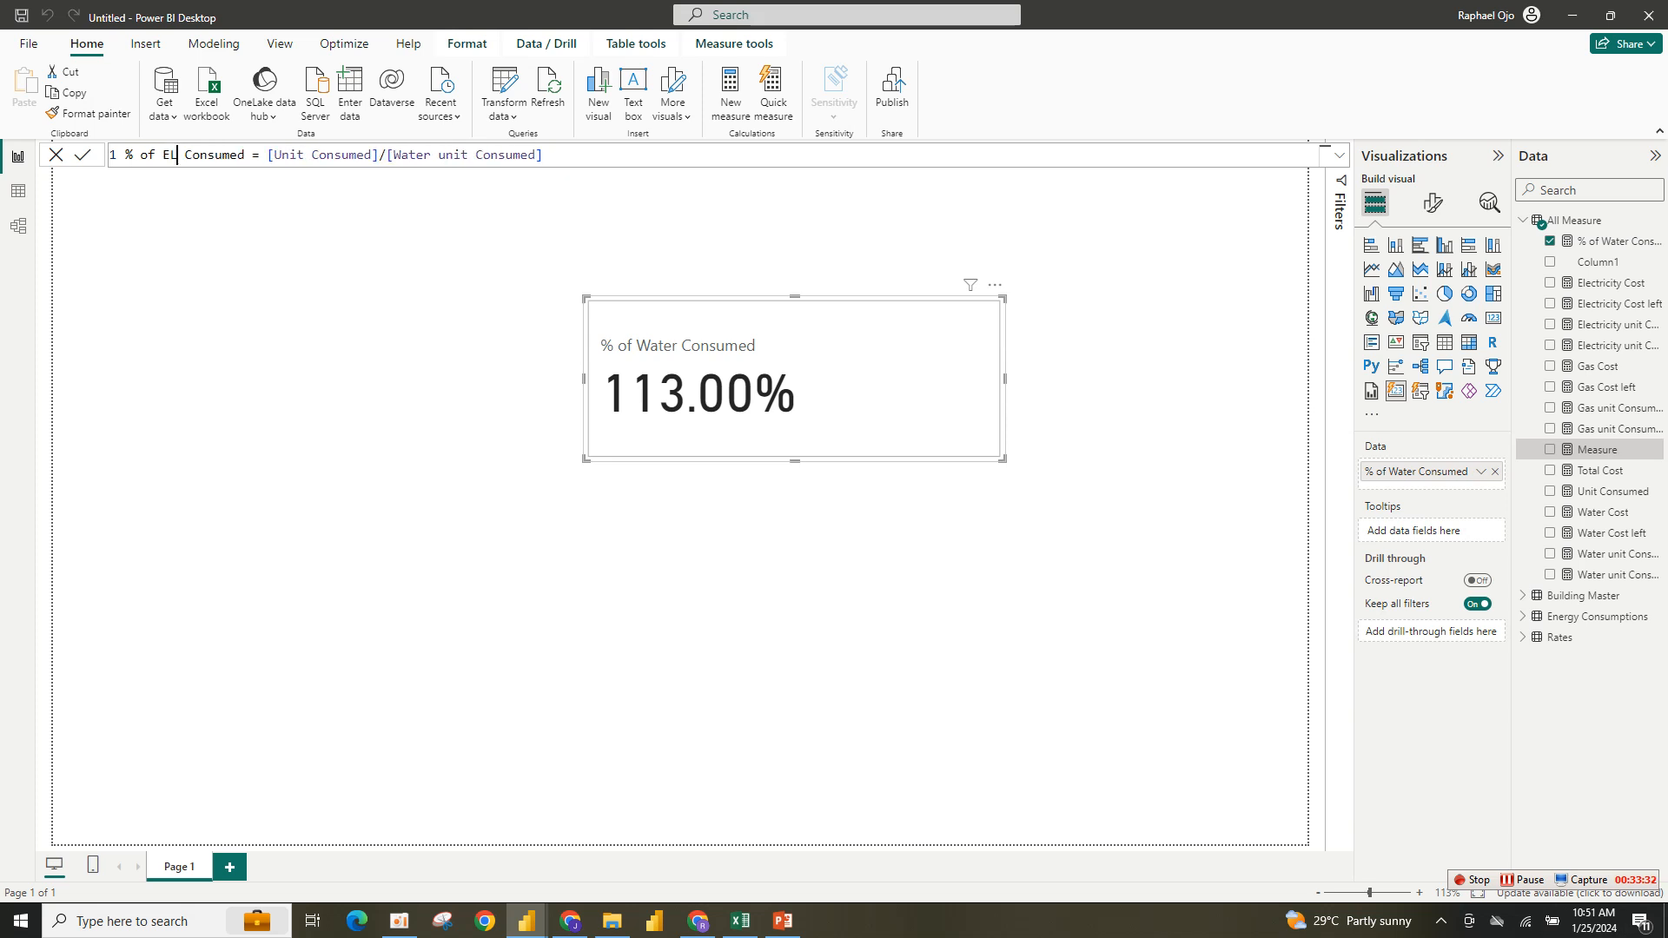
text(E)
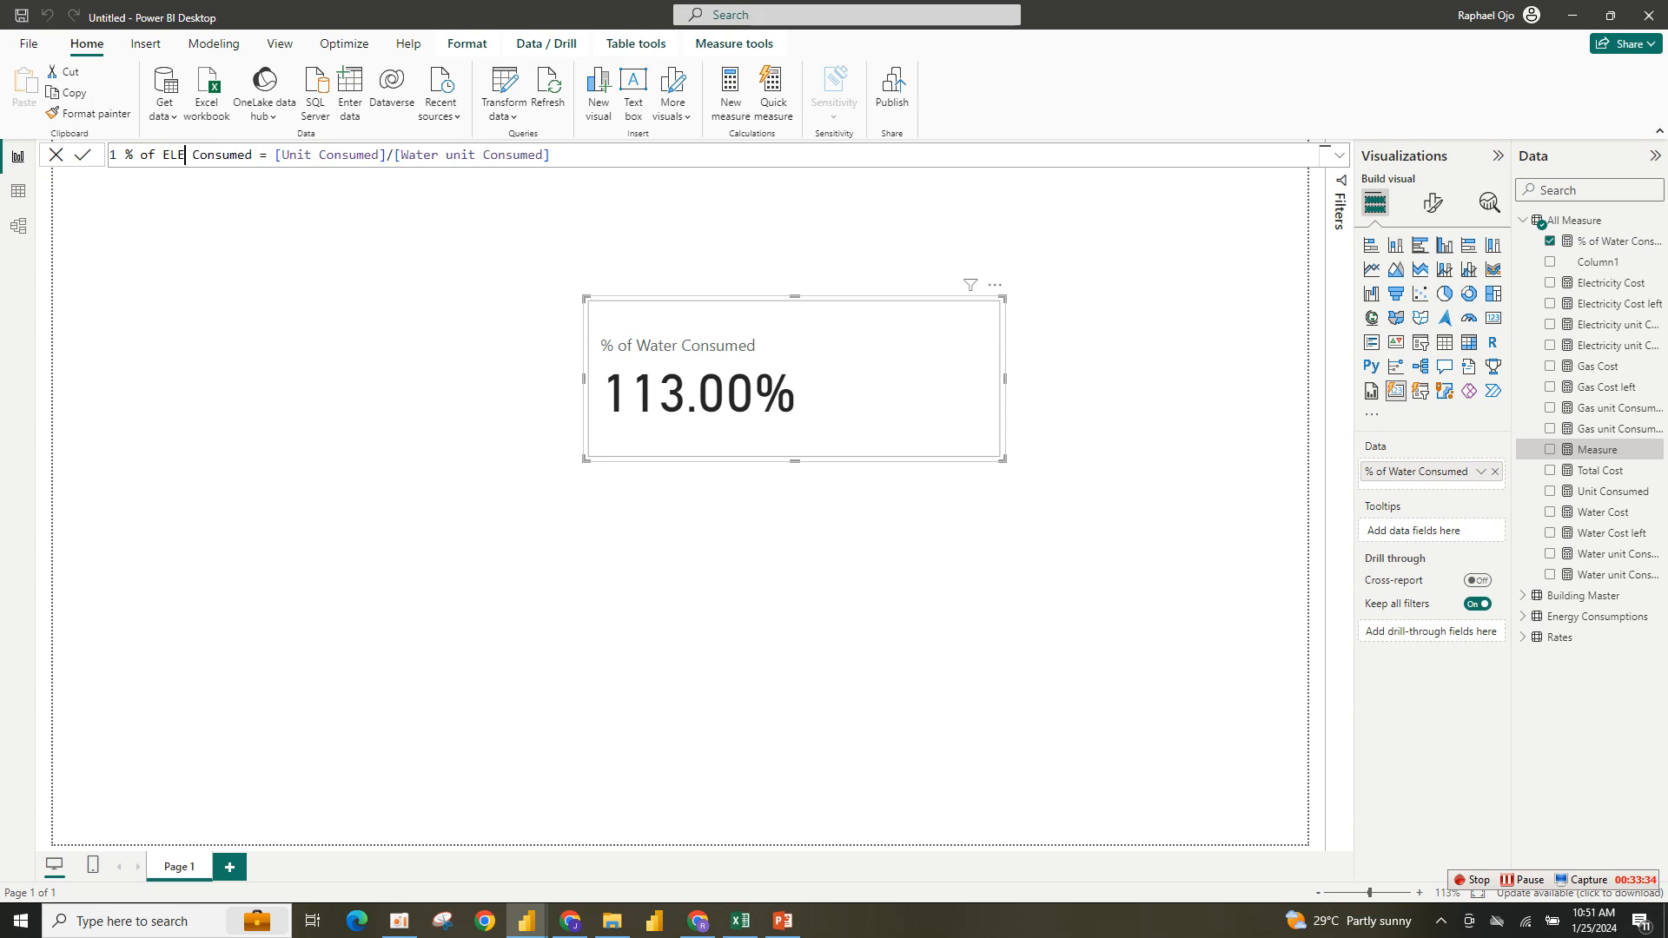
key(BackSpace)
key(BackSpace)
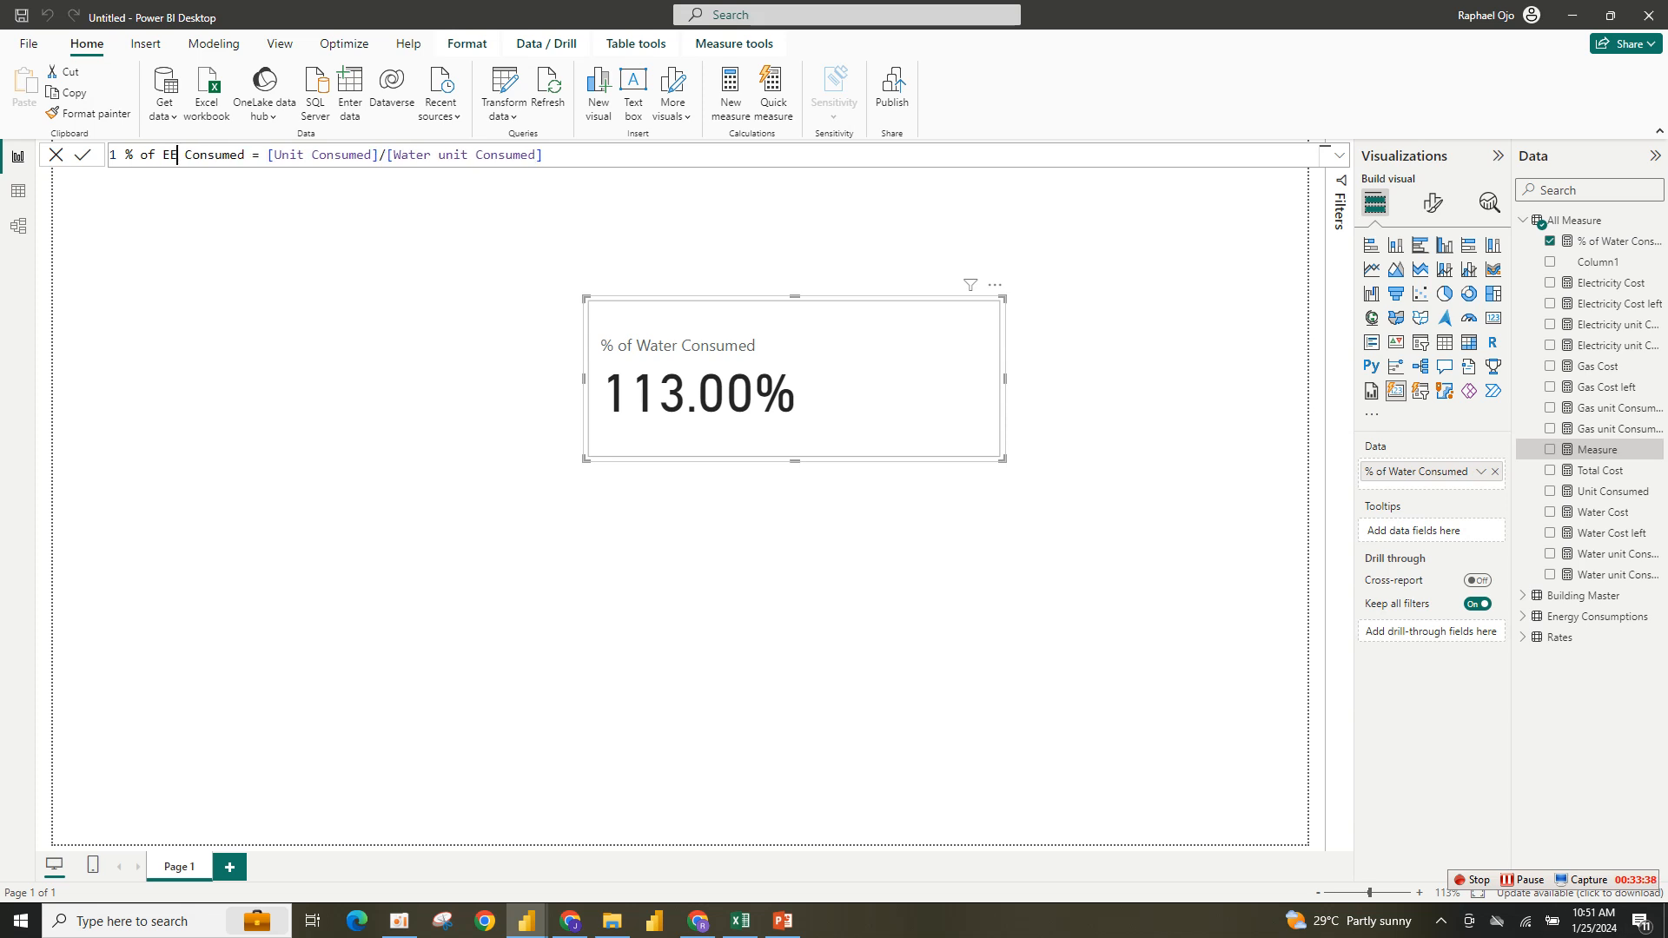
text(LE)
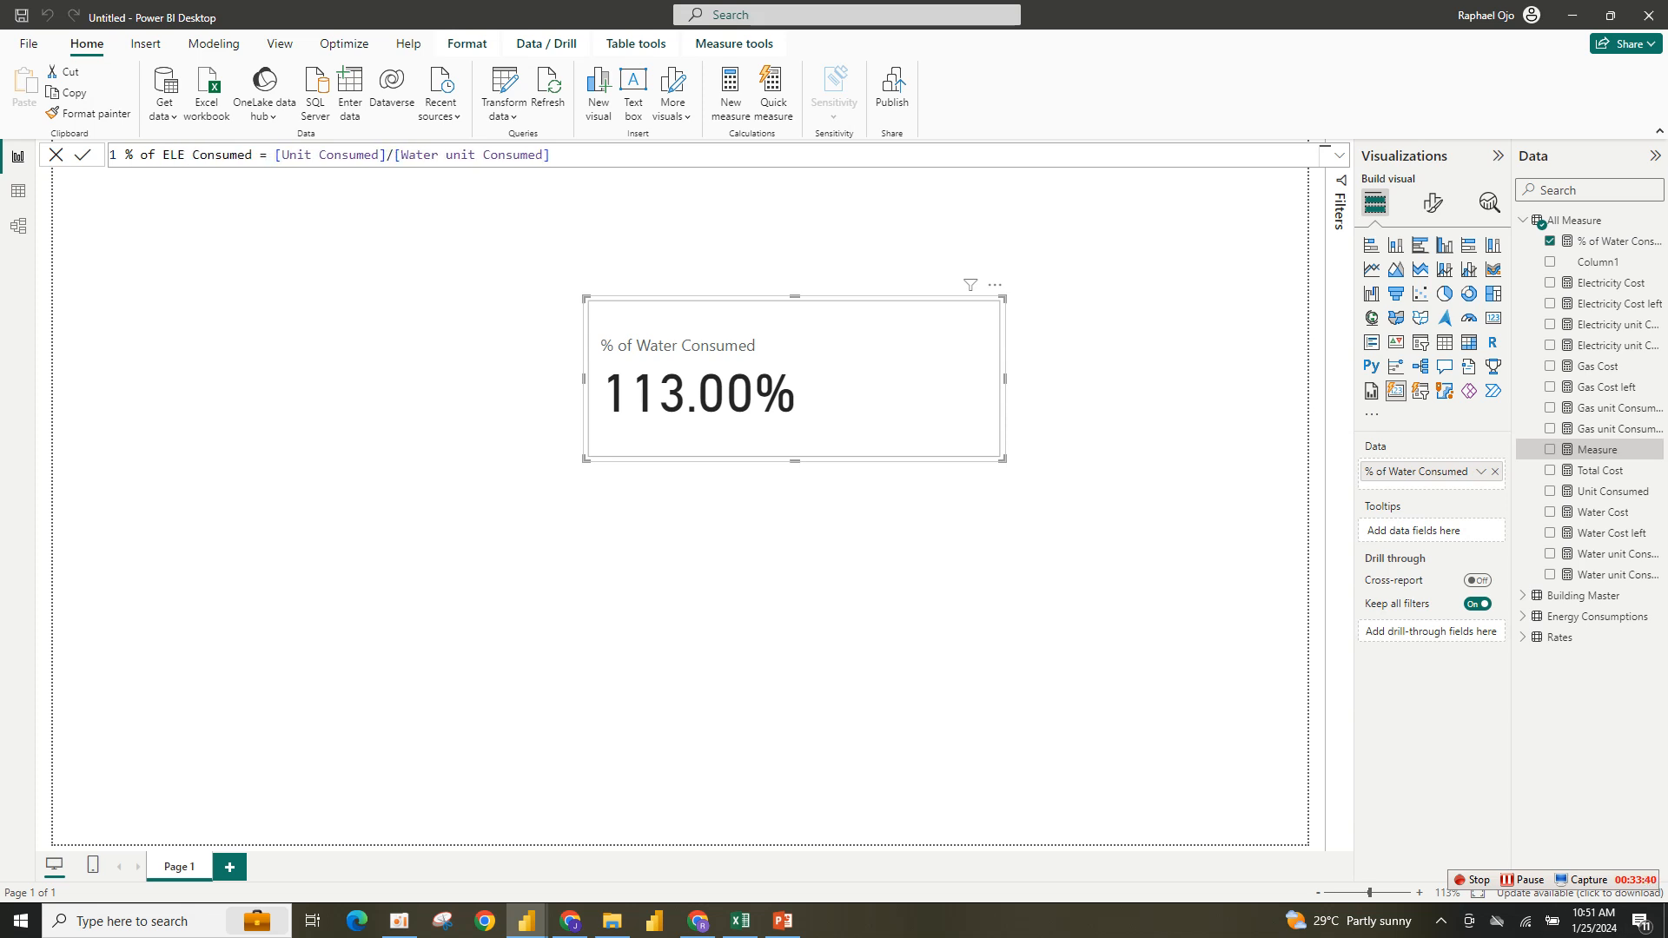
Replace the divisor in the % of ELE Consumed formula with [Electricity unit Consumed] and commit the measure.
drag(400, 156, 552, 155)
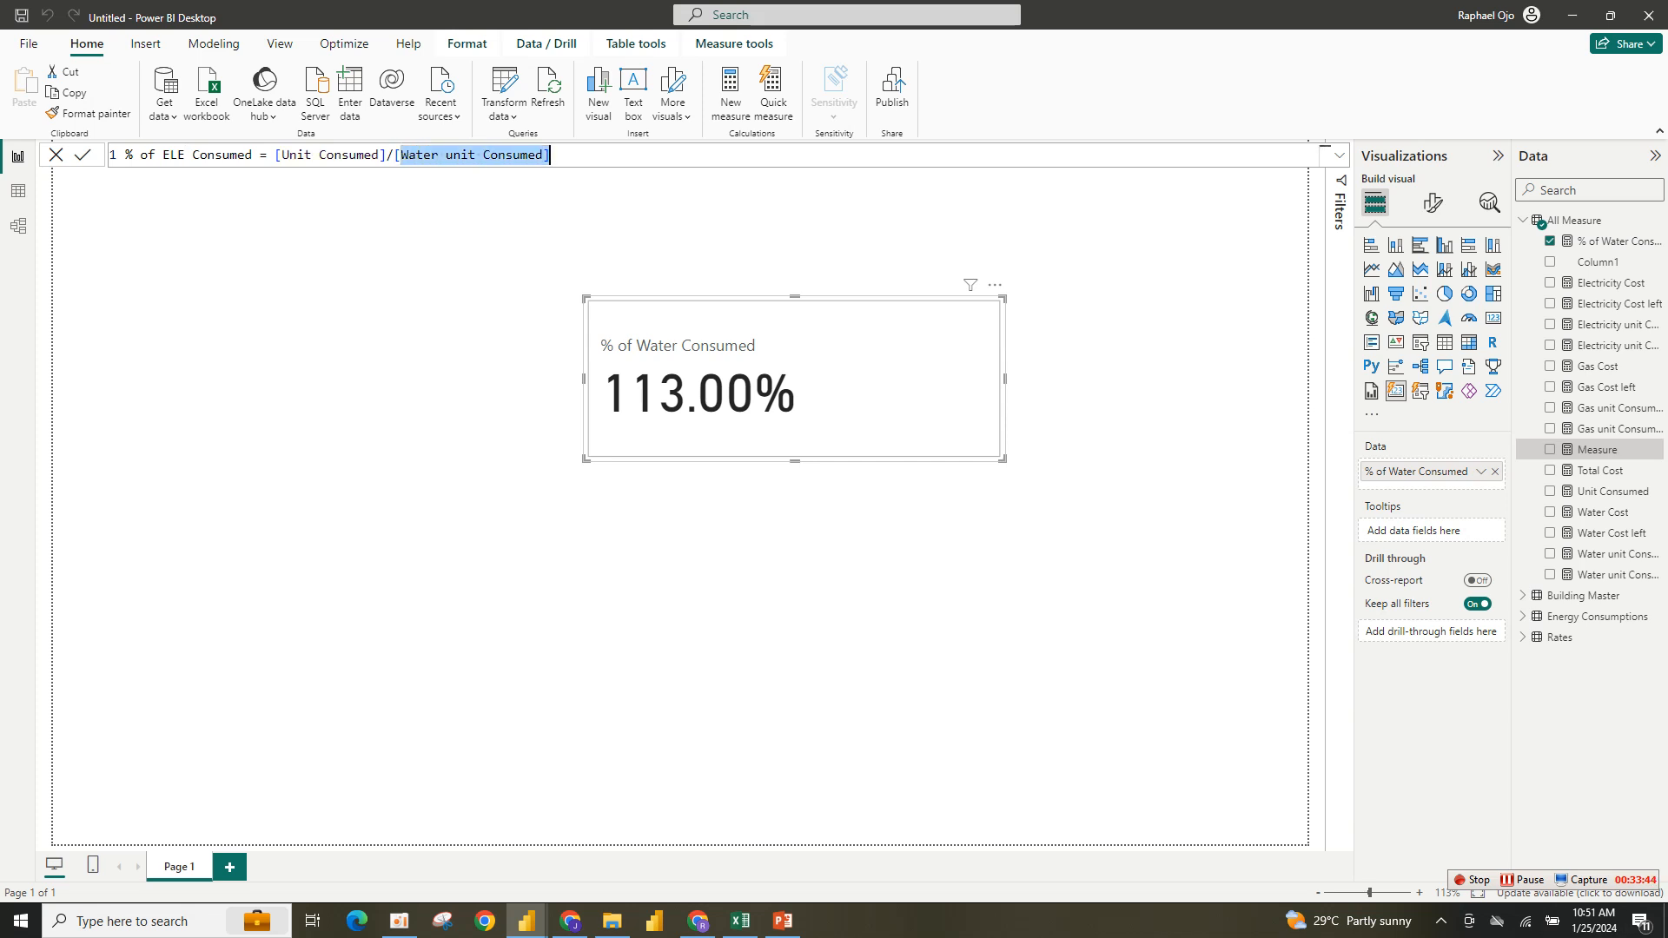
text(EL)
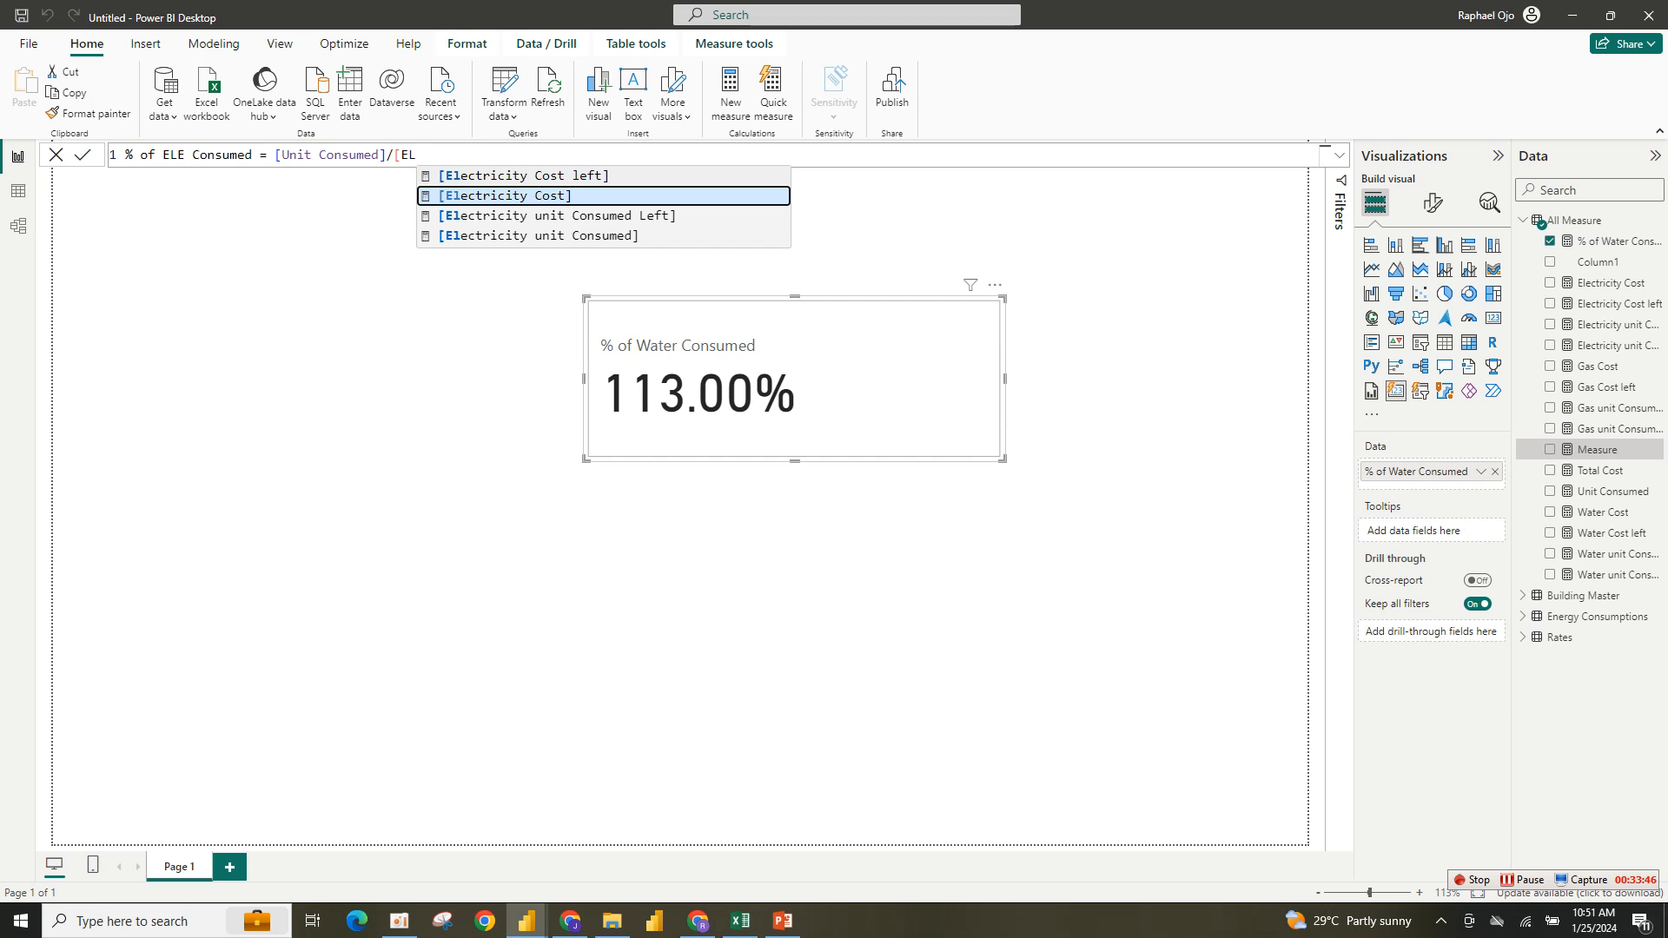
key(Down)
key(Down)
key(Tab)
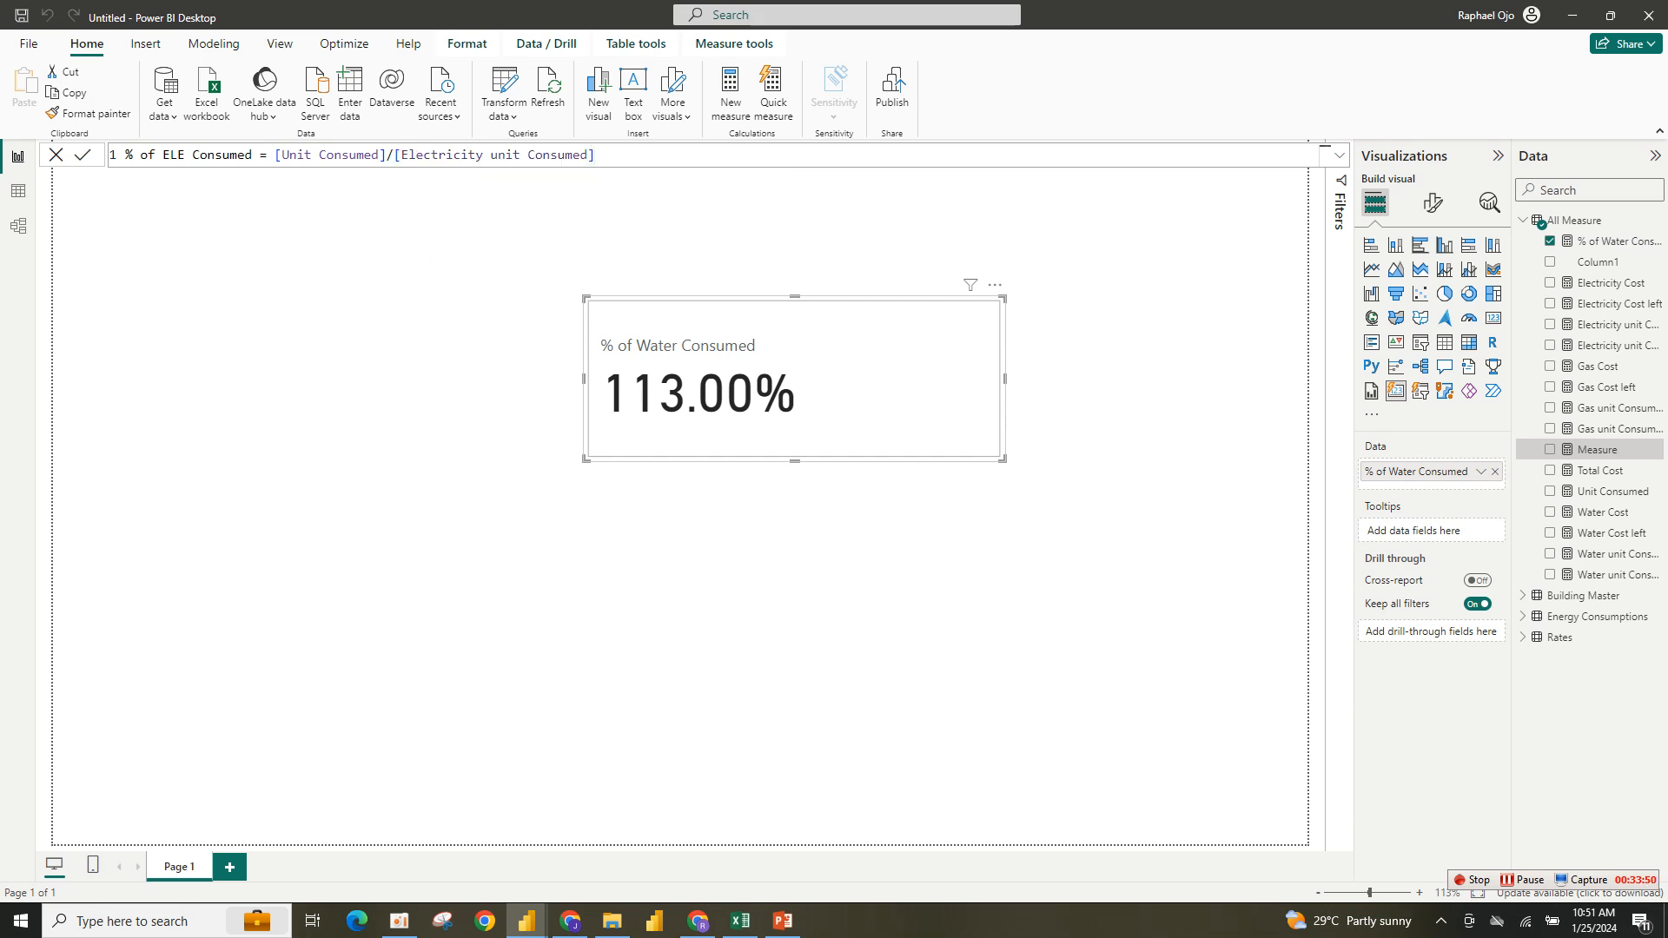
key(Return)
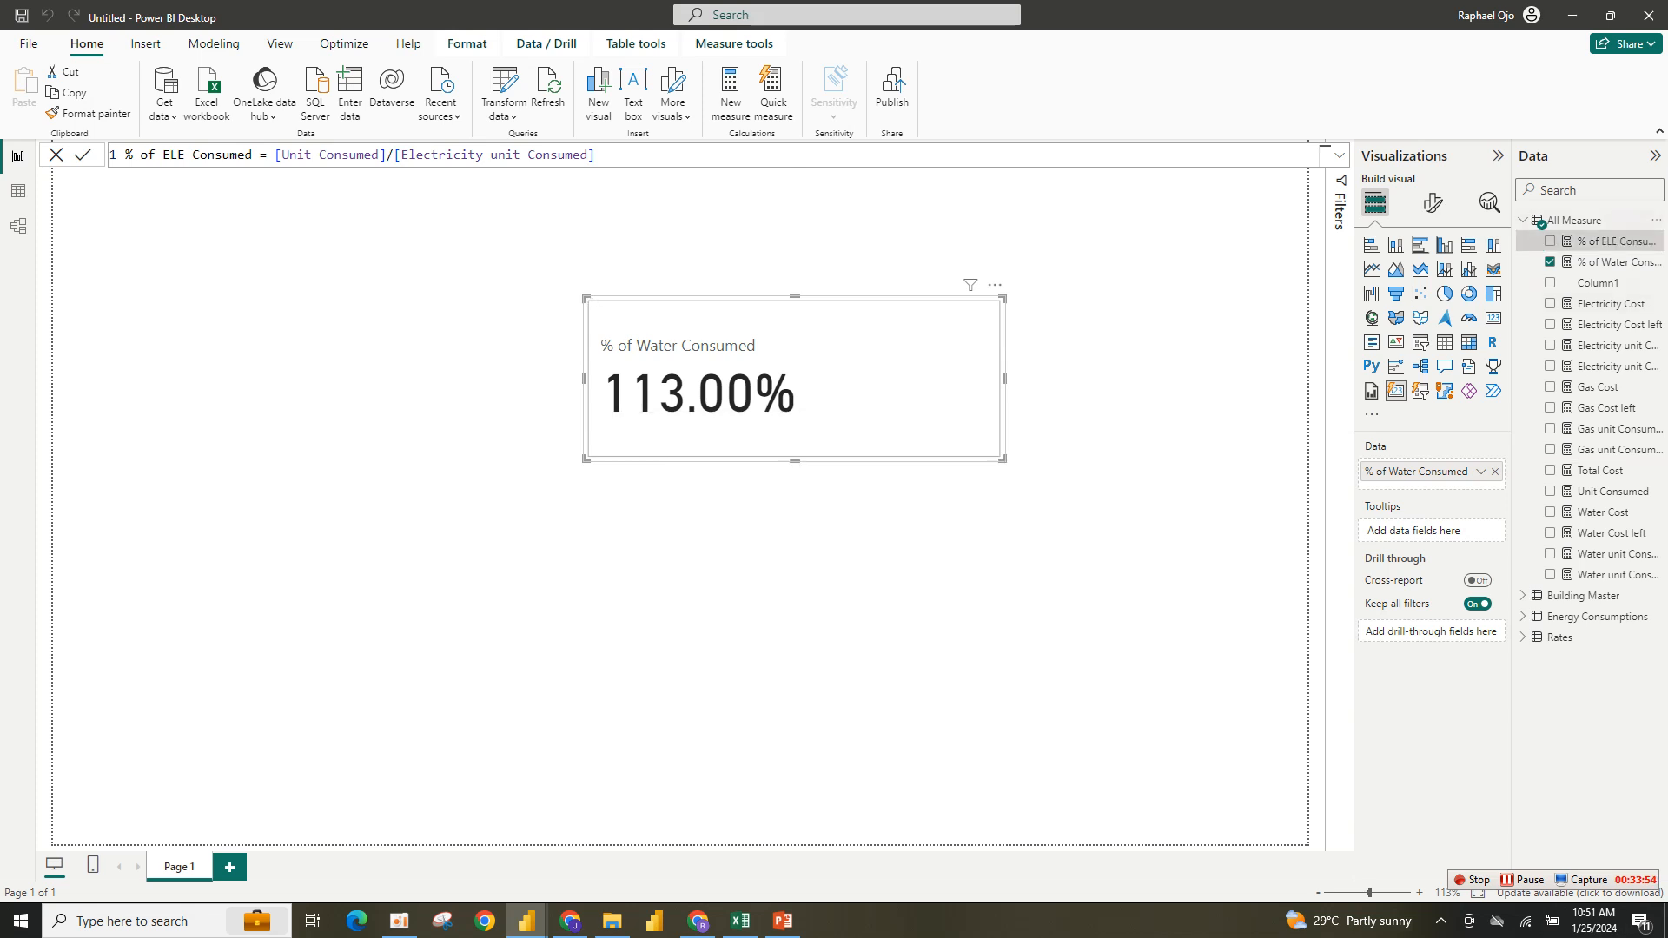
Replace % of Water Consumed with % of ELE Consumed in the card visual.
click(1550, 262)
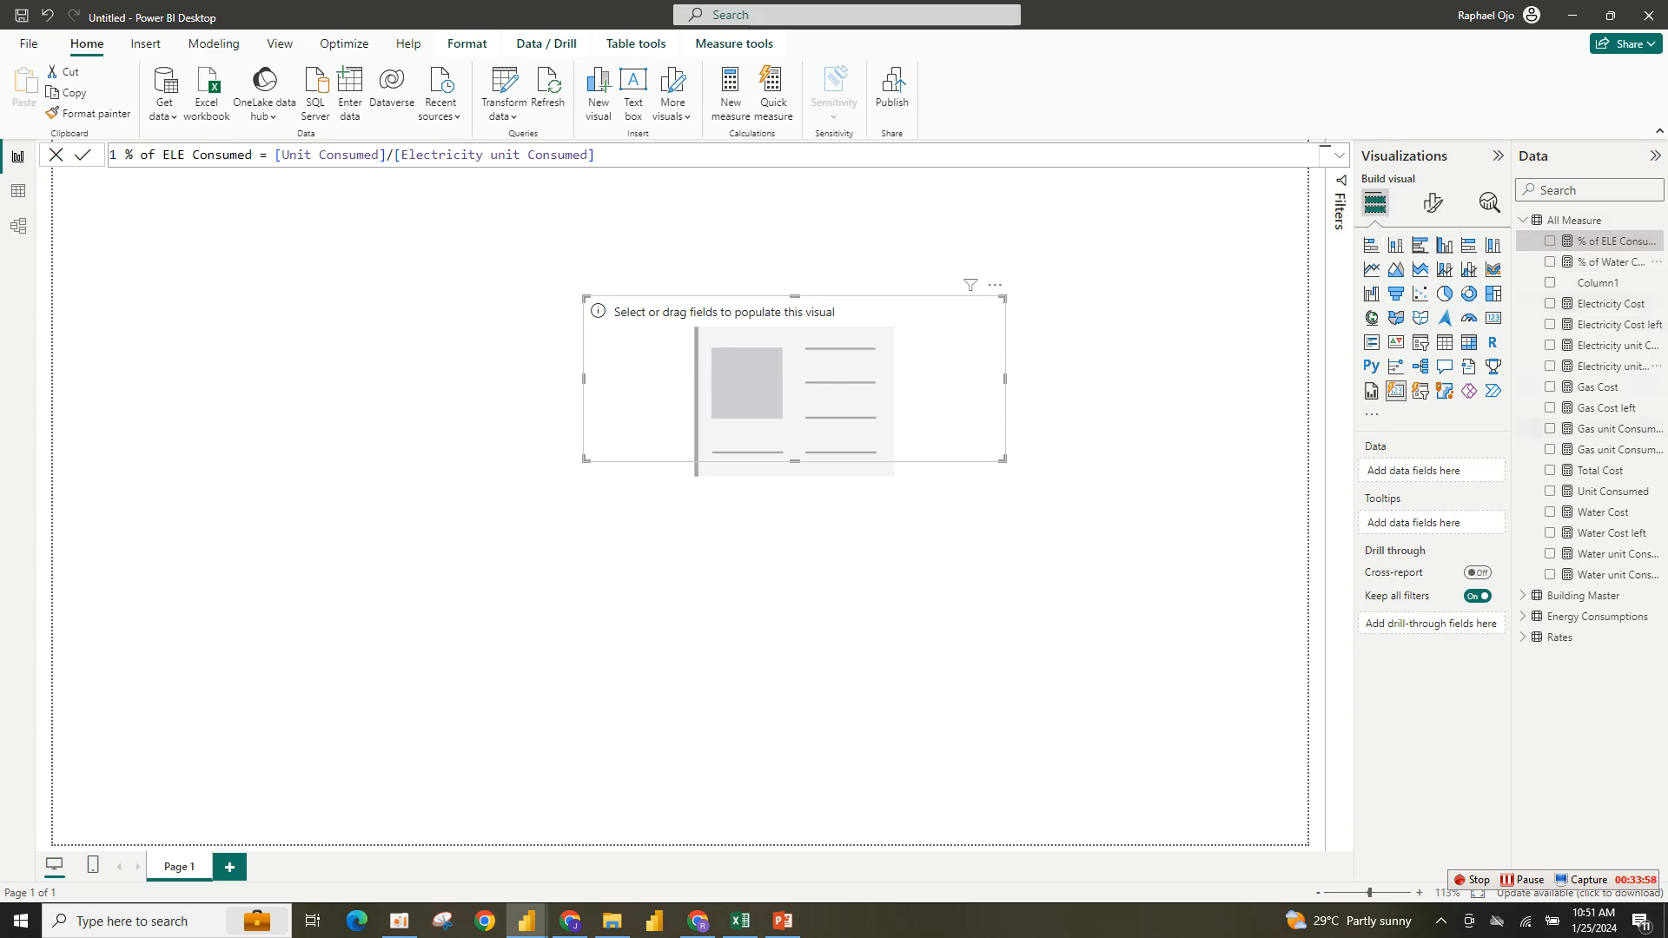
double_click(1613, 241)
click(1567, 242)
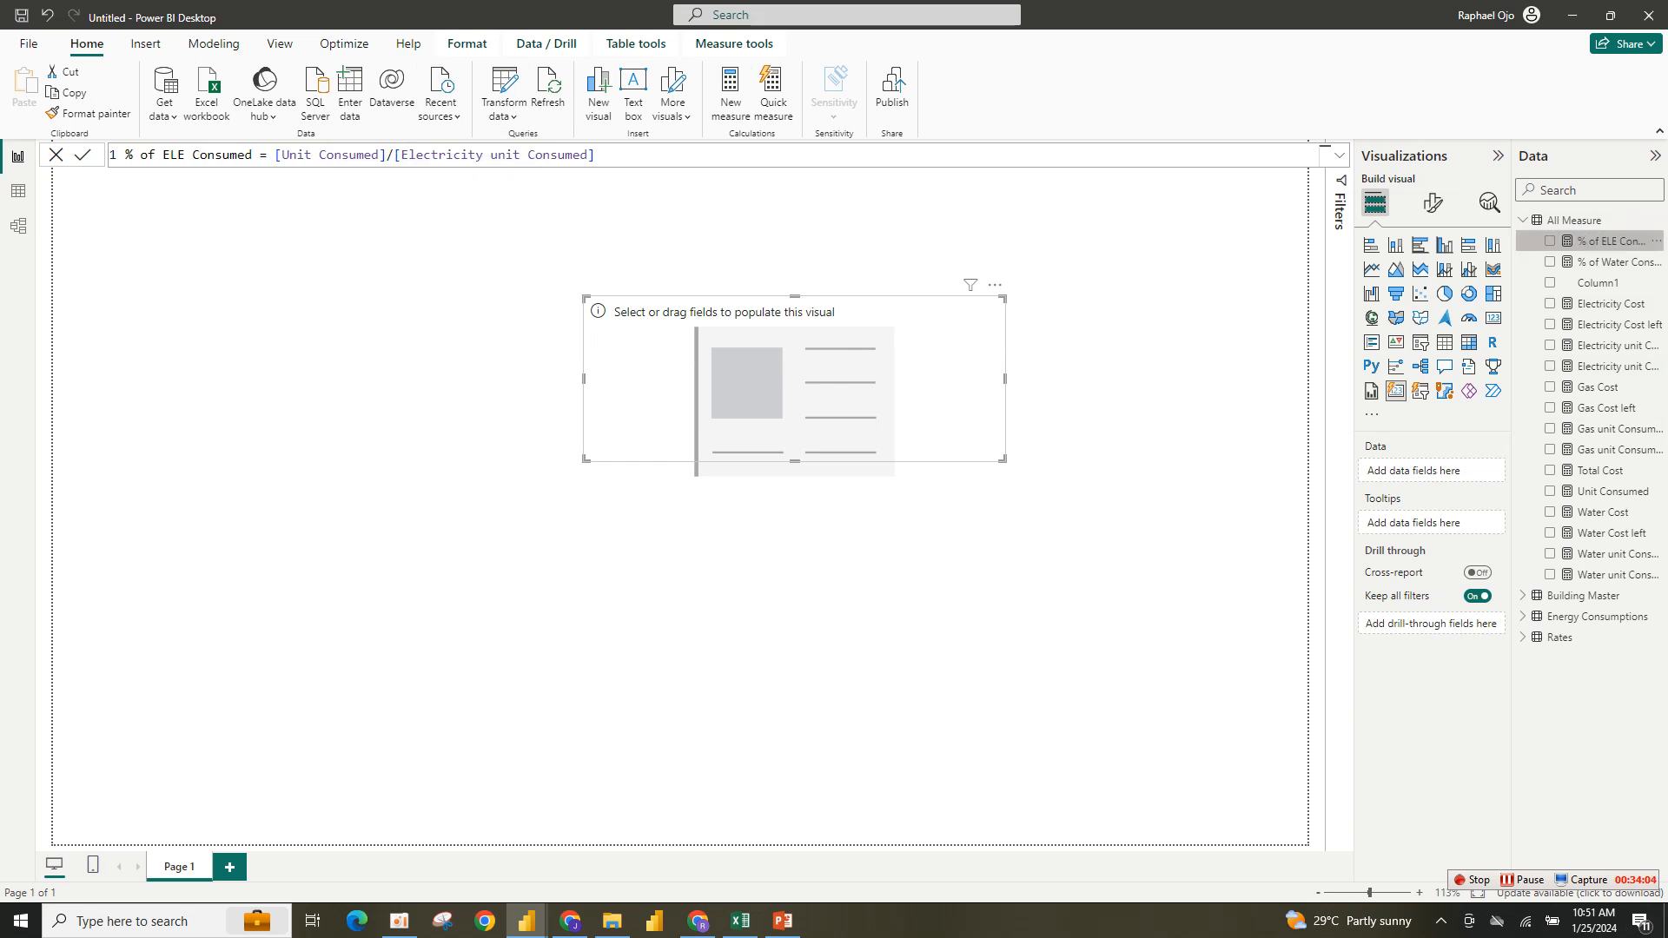
double_click(1606, 241)
click(1567, 241)
click(1550, 240)
Format the % of ELE Consumed measure as a percentage.
double_click(1610, 241)
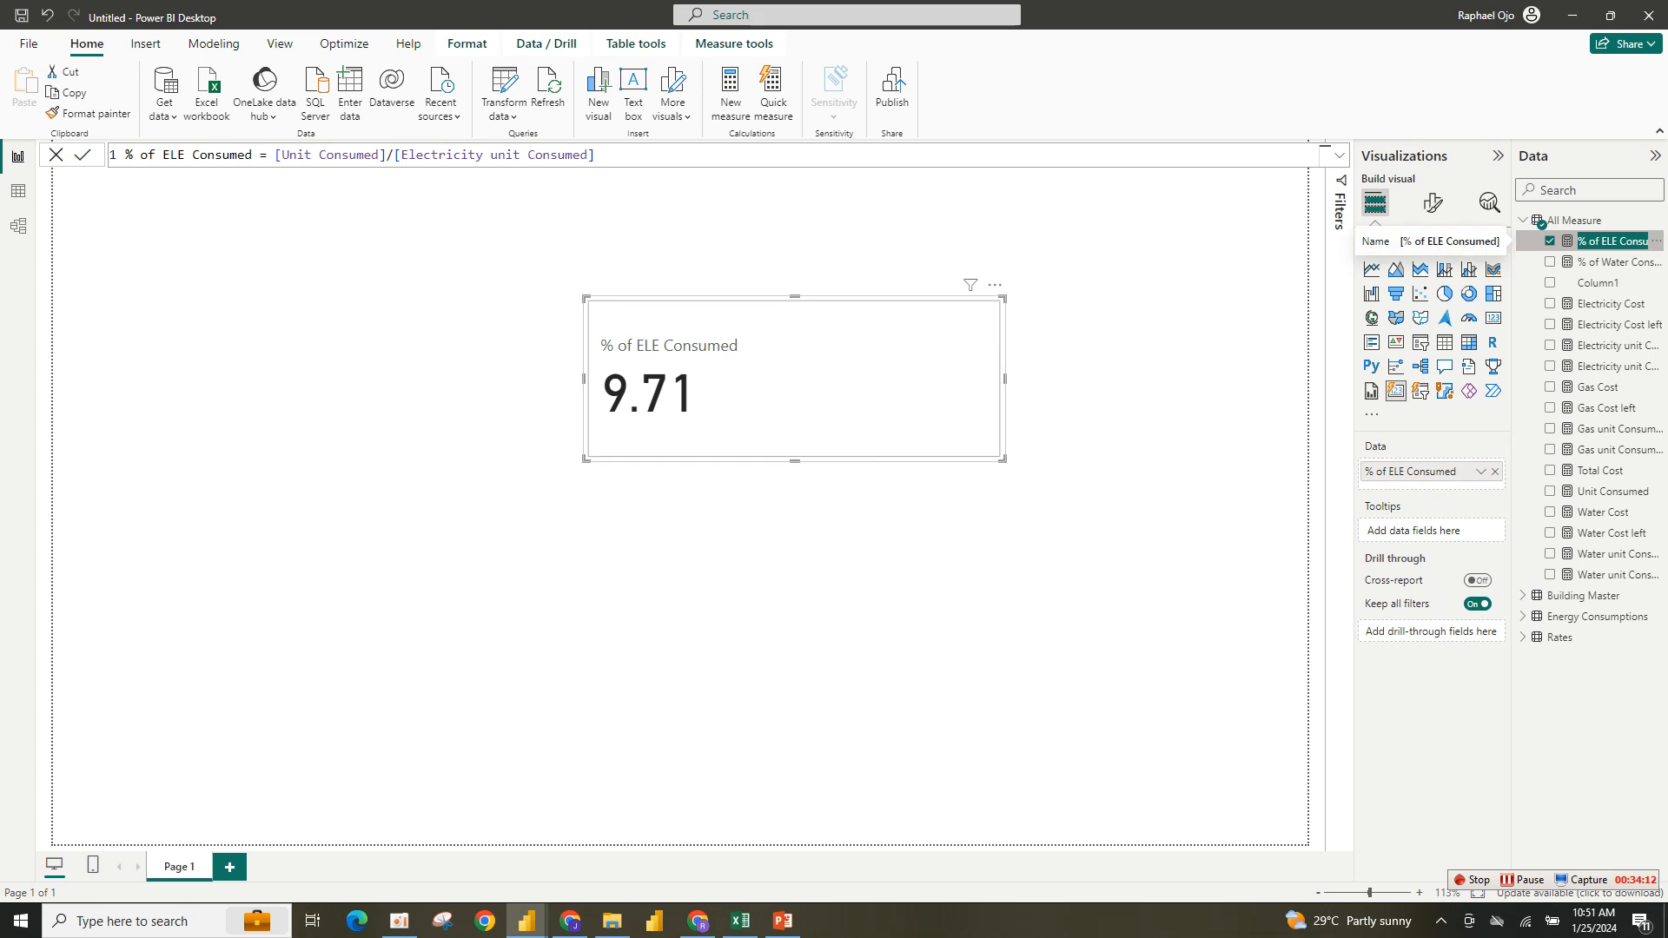
click(1655, 242)
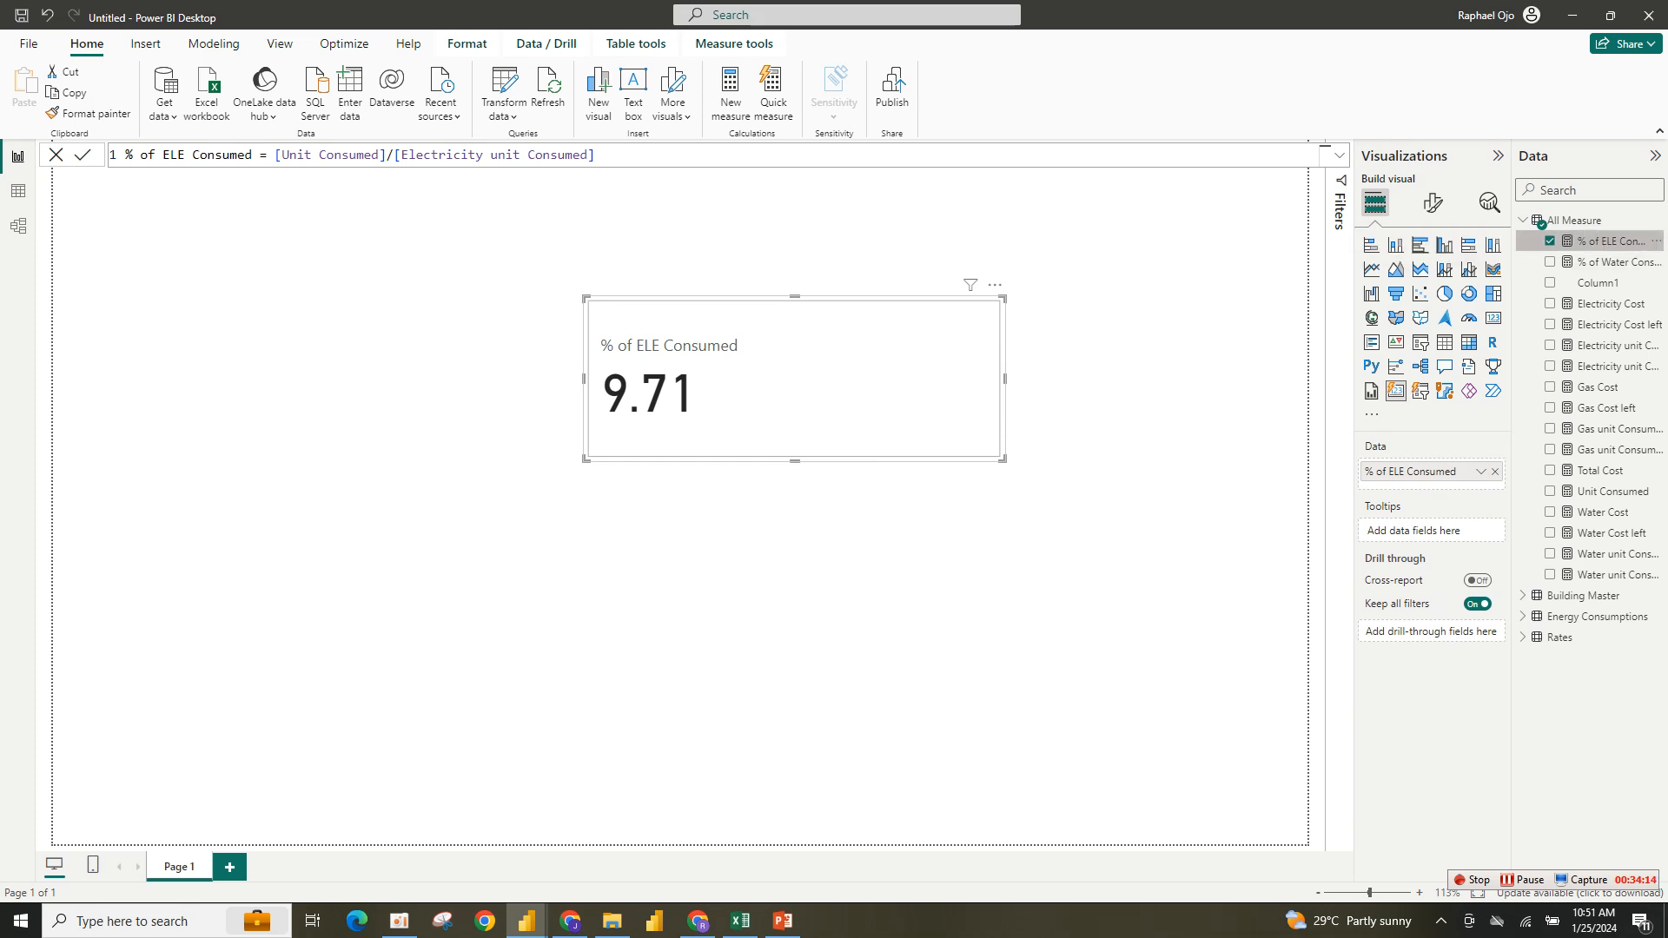
double_click(1608, 242)
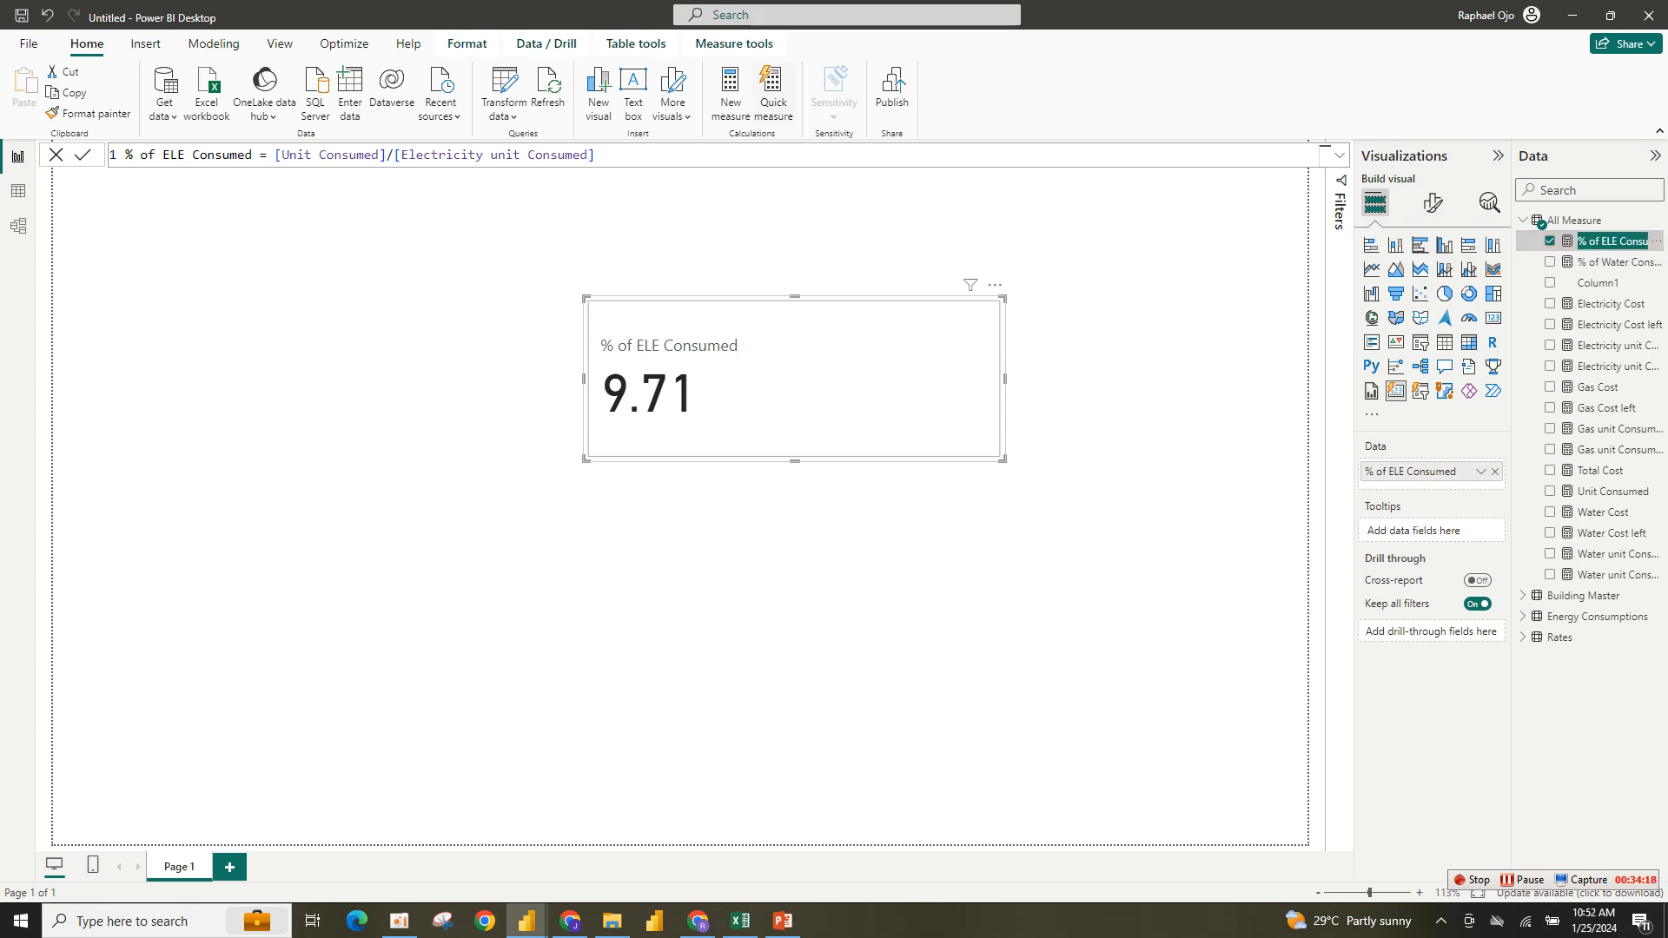
click(213, 44)
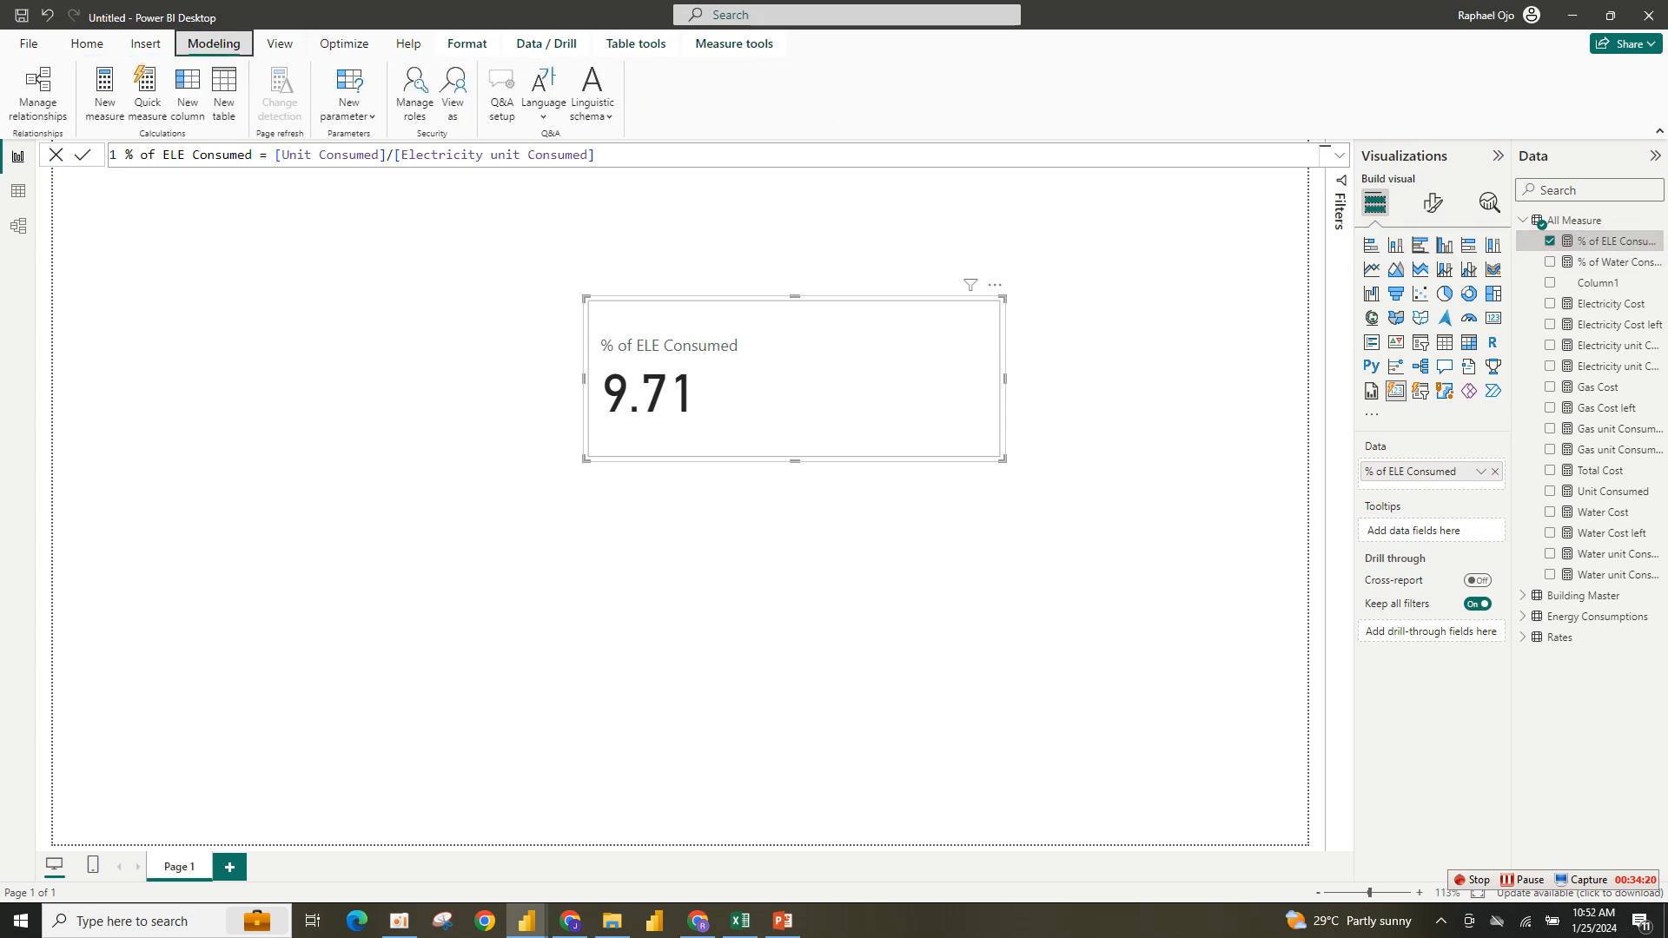
click(589, 155)
click(595, 155)
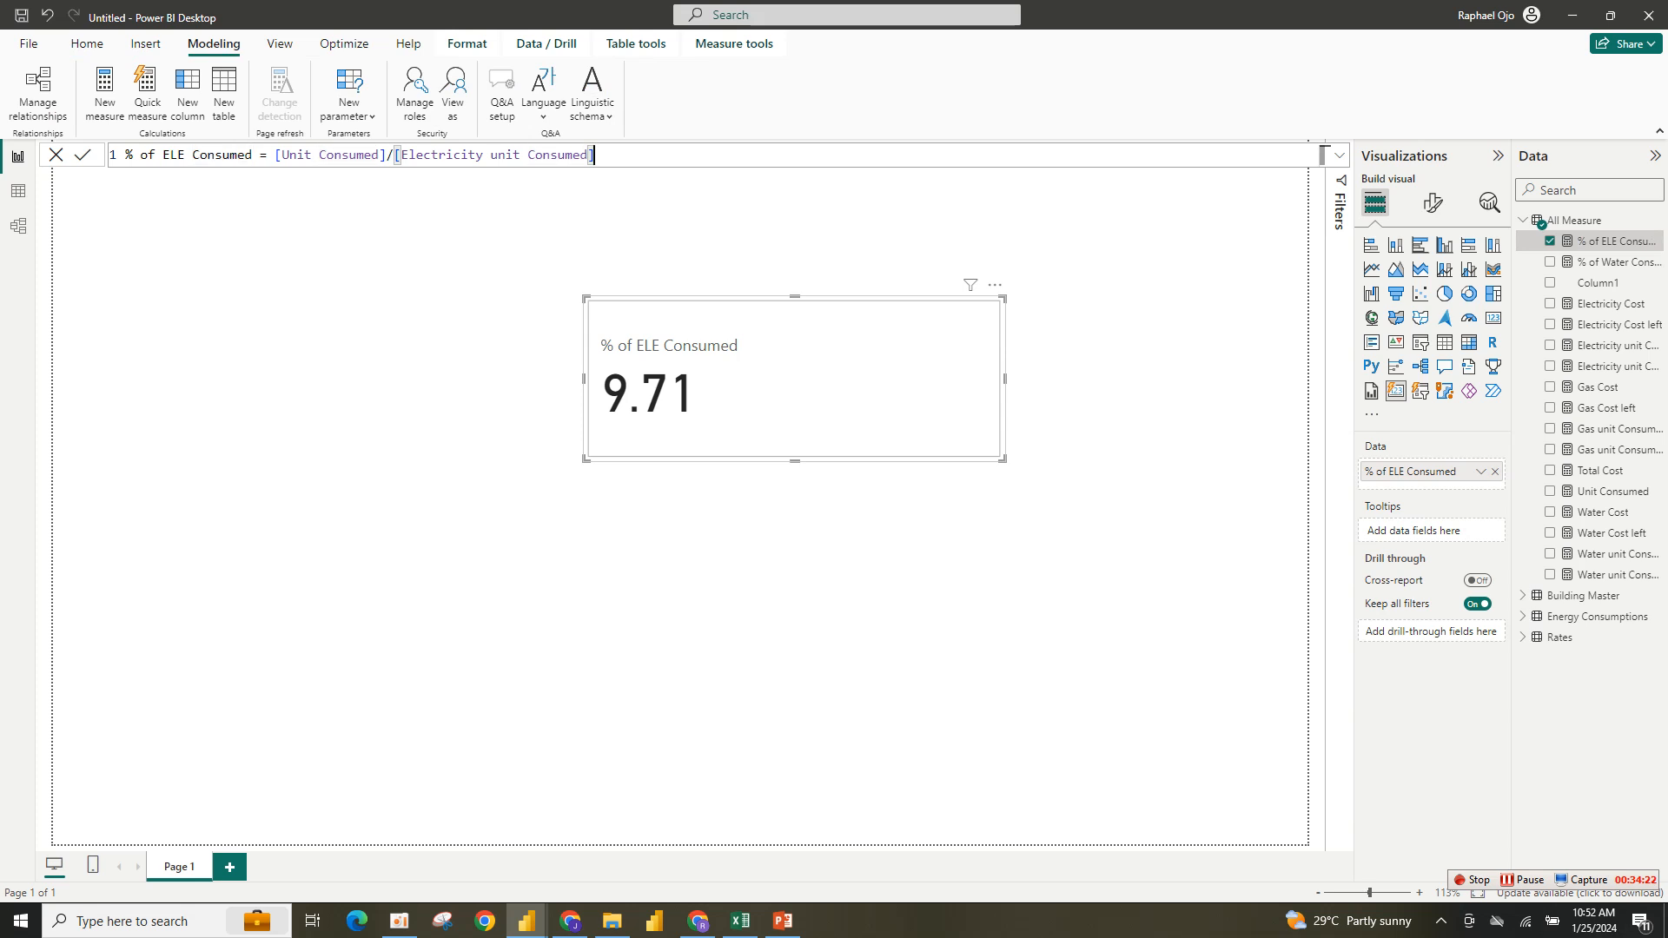
double_click(1603, 512)
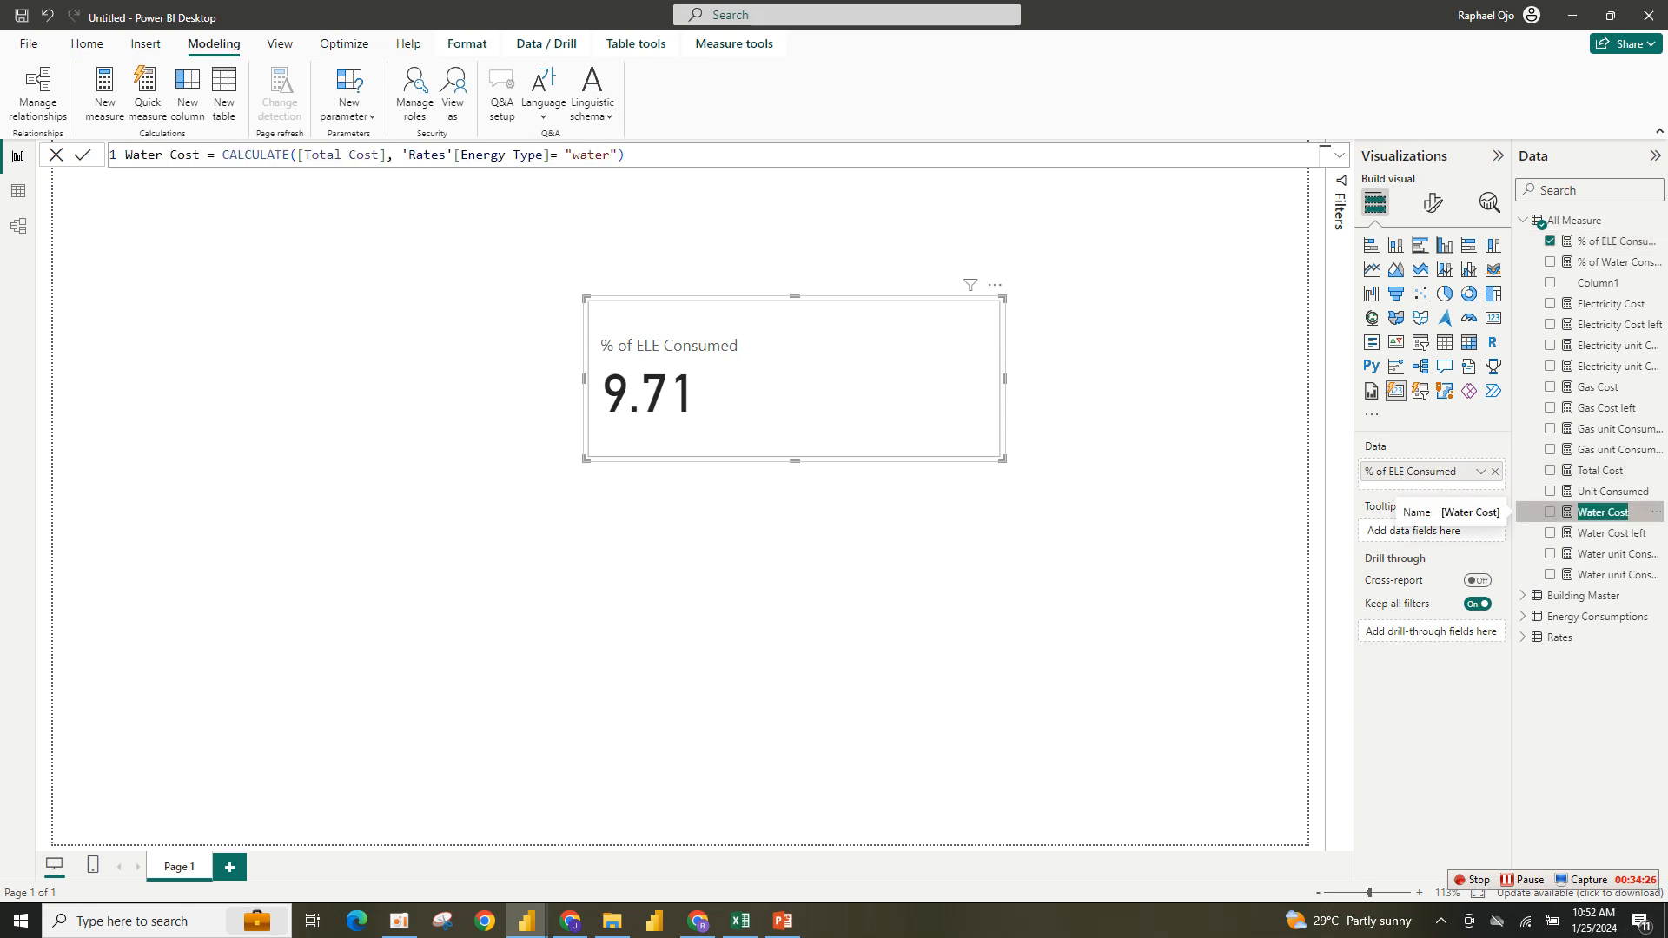
click(628, 155)
click(660, 231)
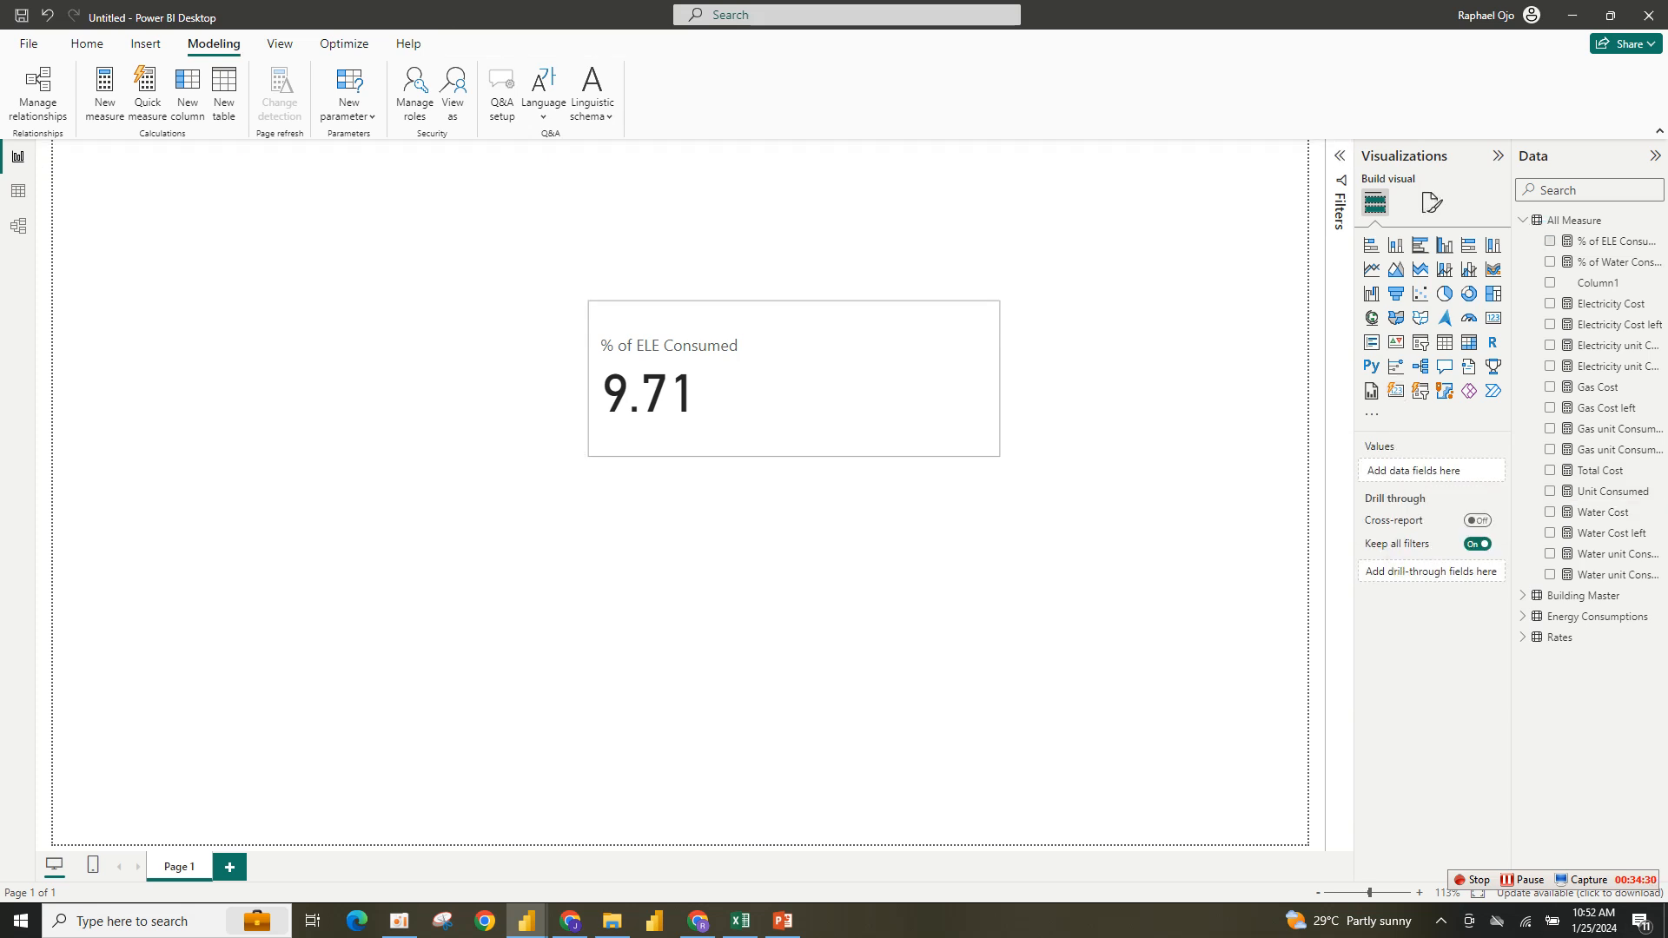
click(87, 43)
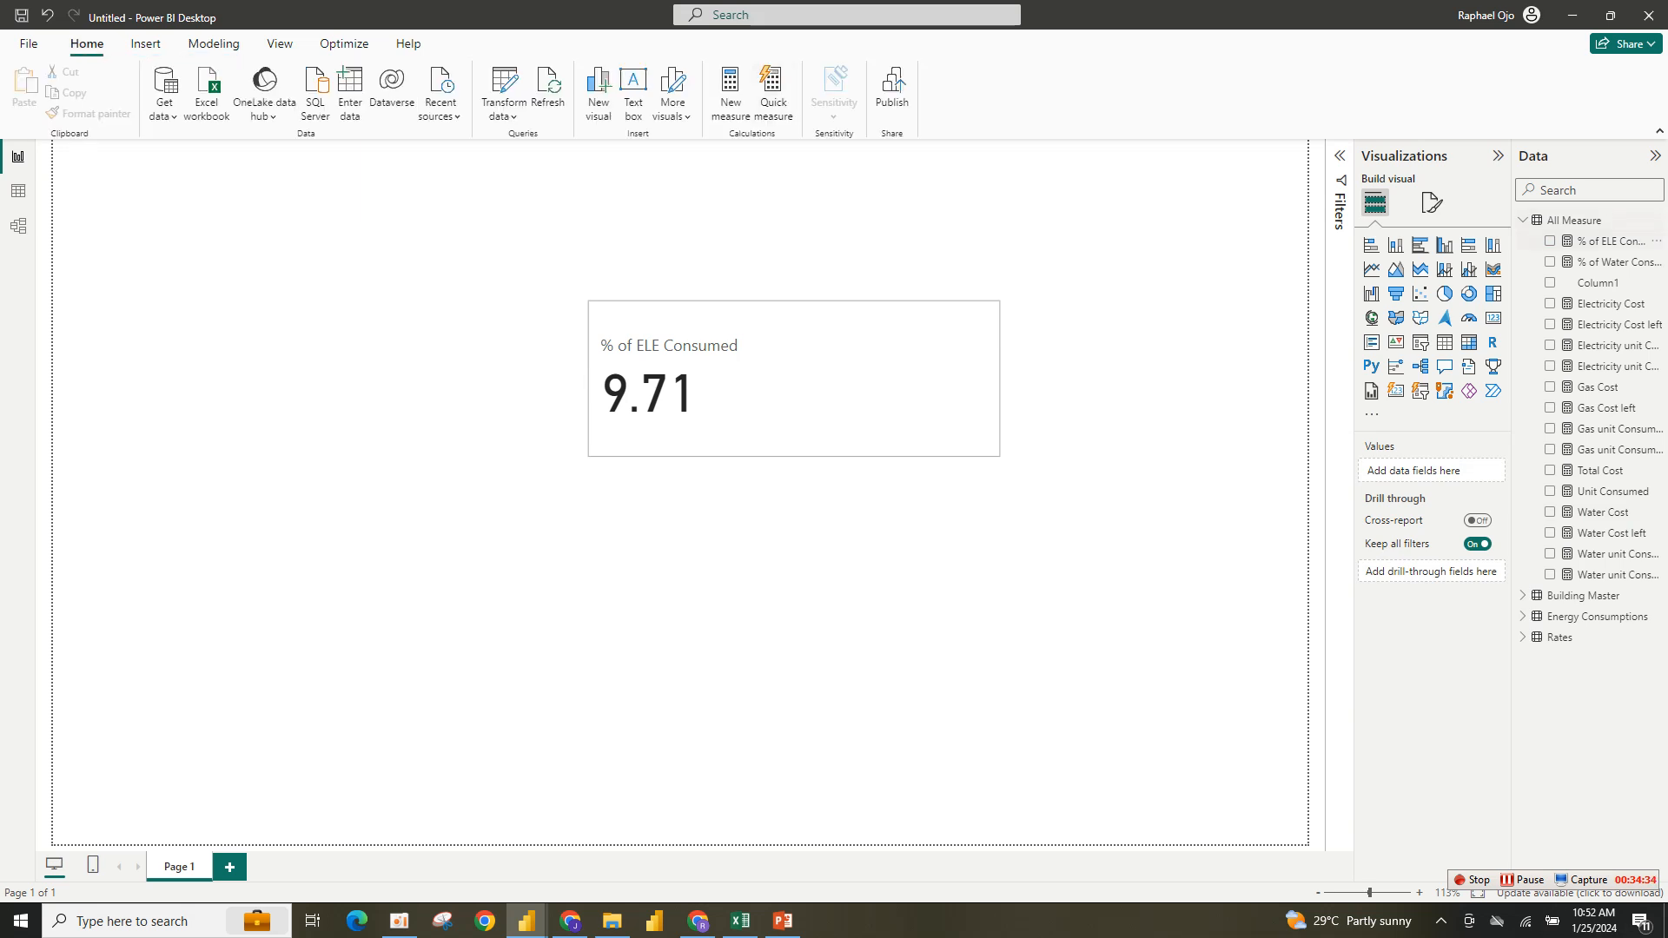
double_click(1614, 240)
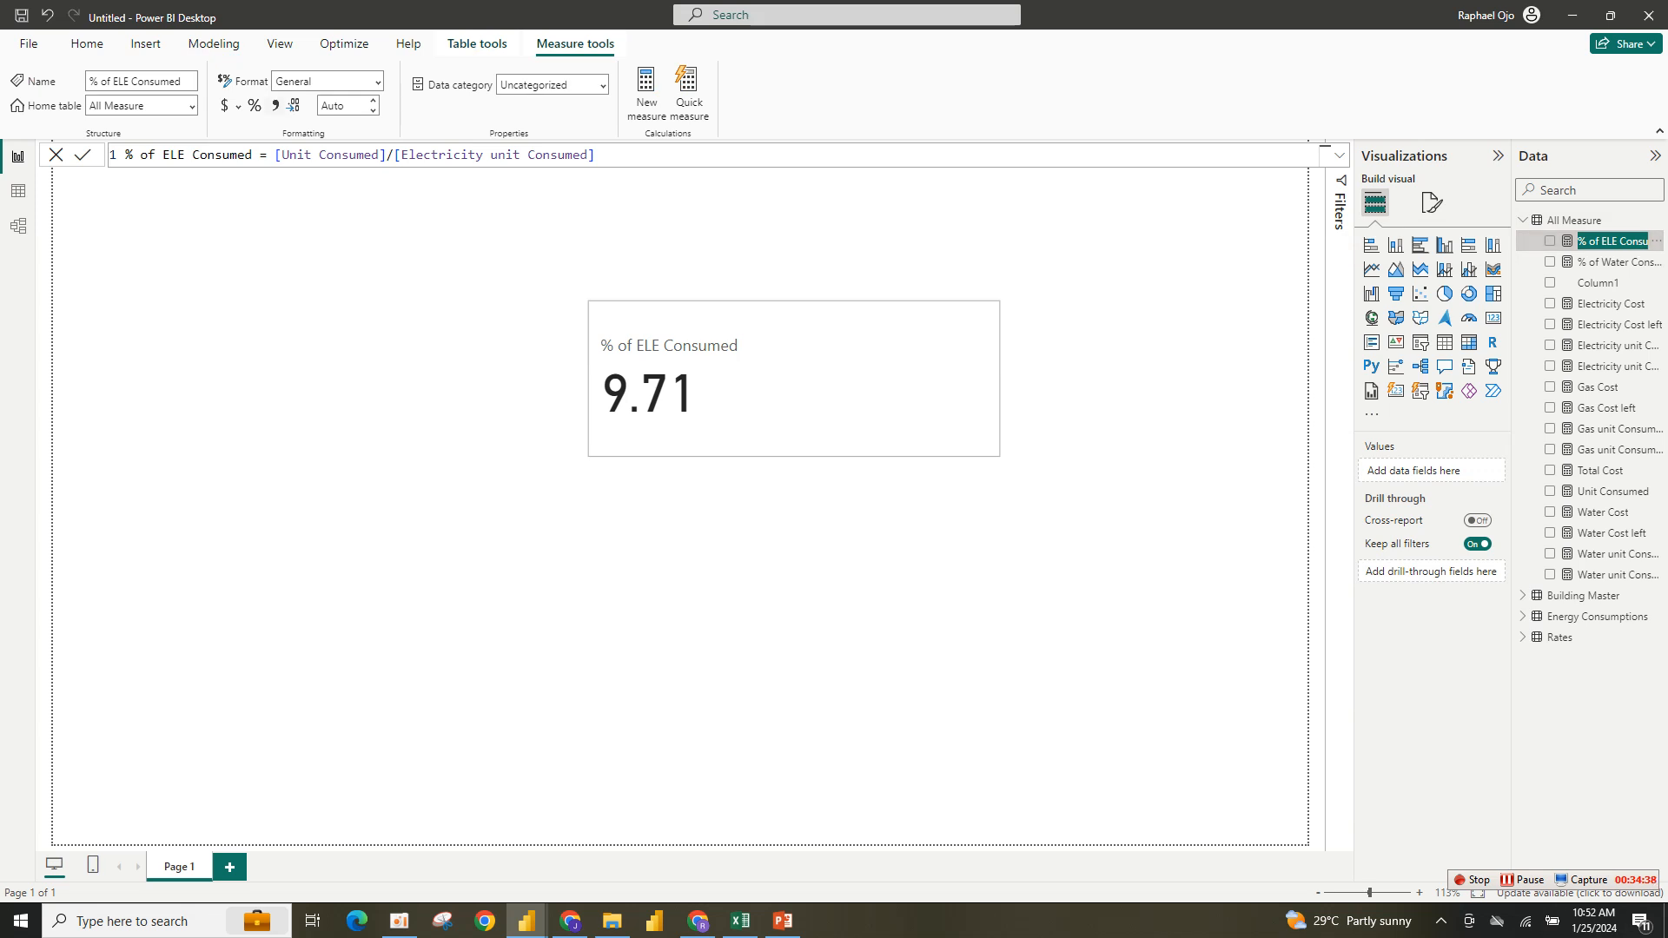
click(254, 105)
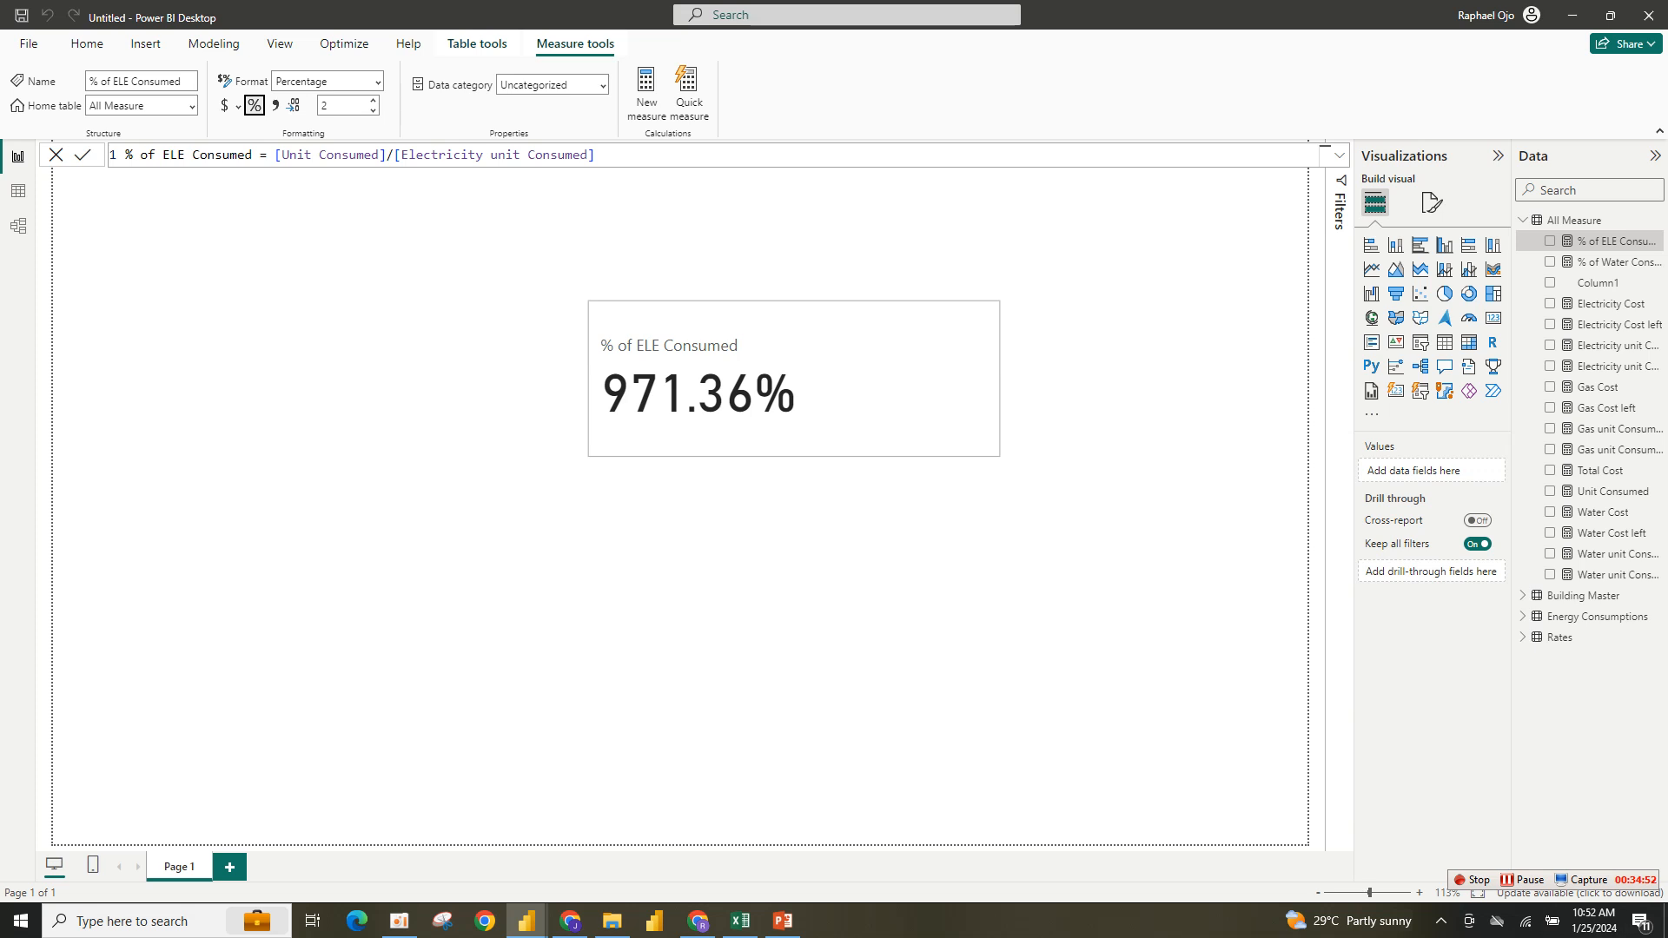
Reverse the % of ELE Consumed division to [Electricity unit Consumed]/[Unit Consumed] and commit it.
drag(387, 155, 275, 155)
key(ctrl+c)
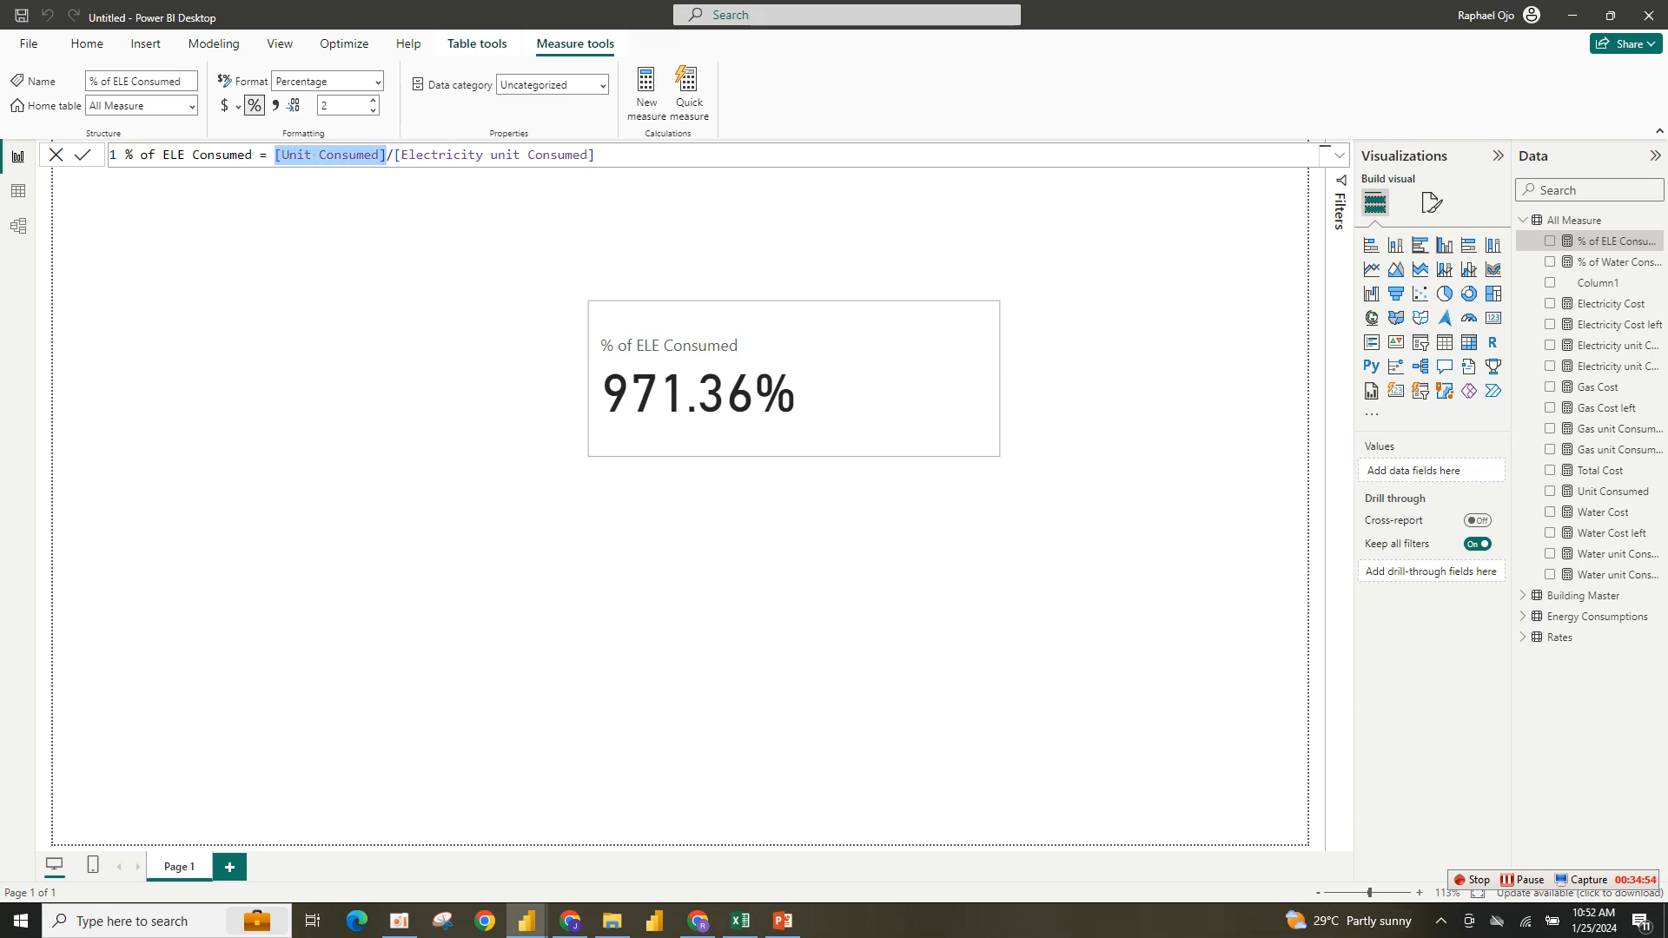
key(BackSpace)
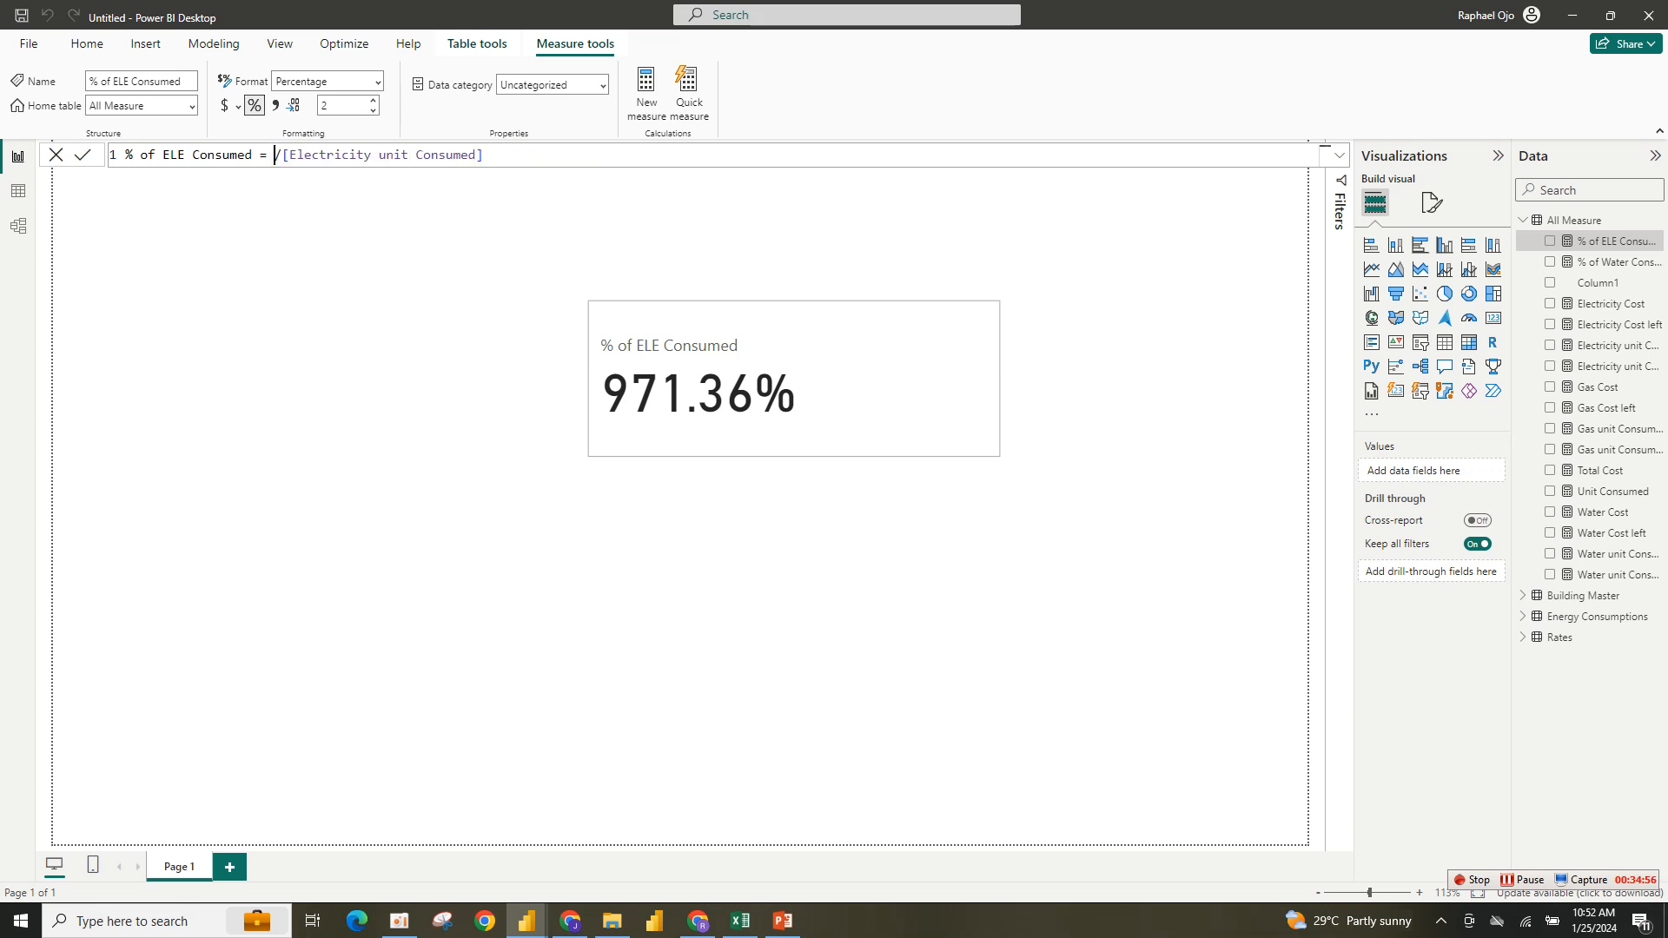
click(484, 155)
text(/)
key(ctrl+v)
click(281, 156)
key(BackSpace)
key(BackSpace)
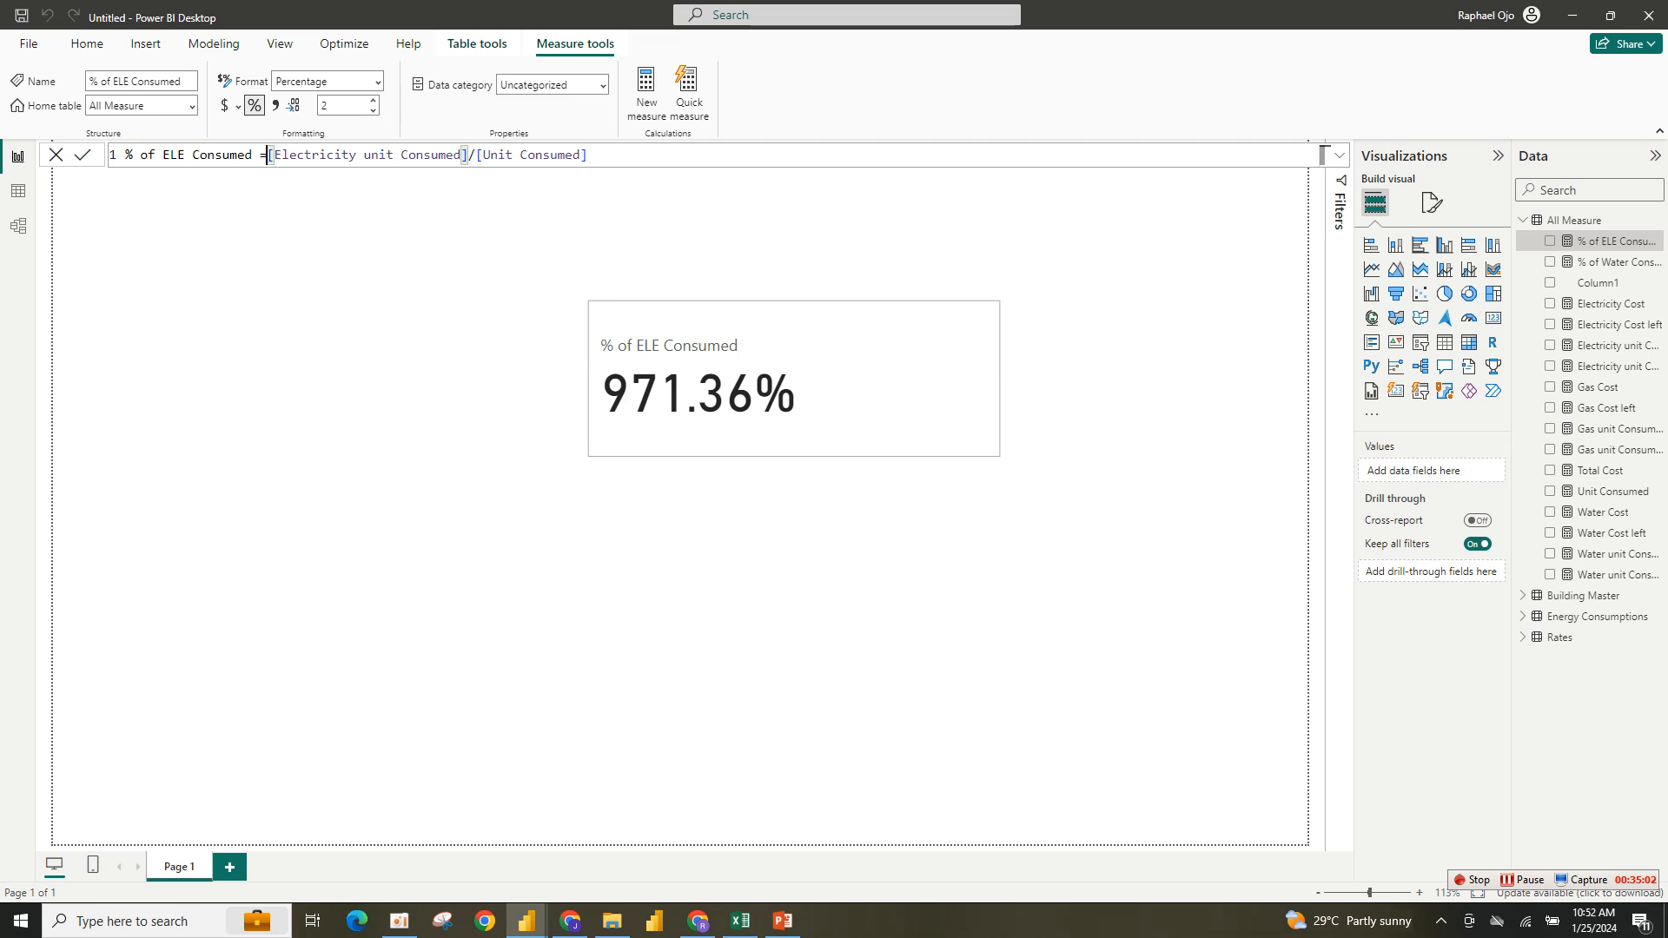
key(Return)
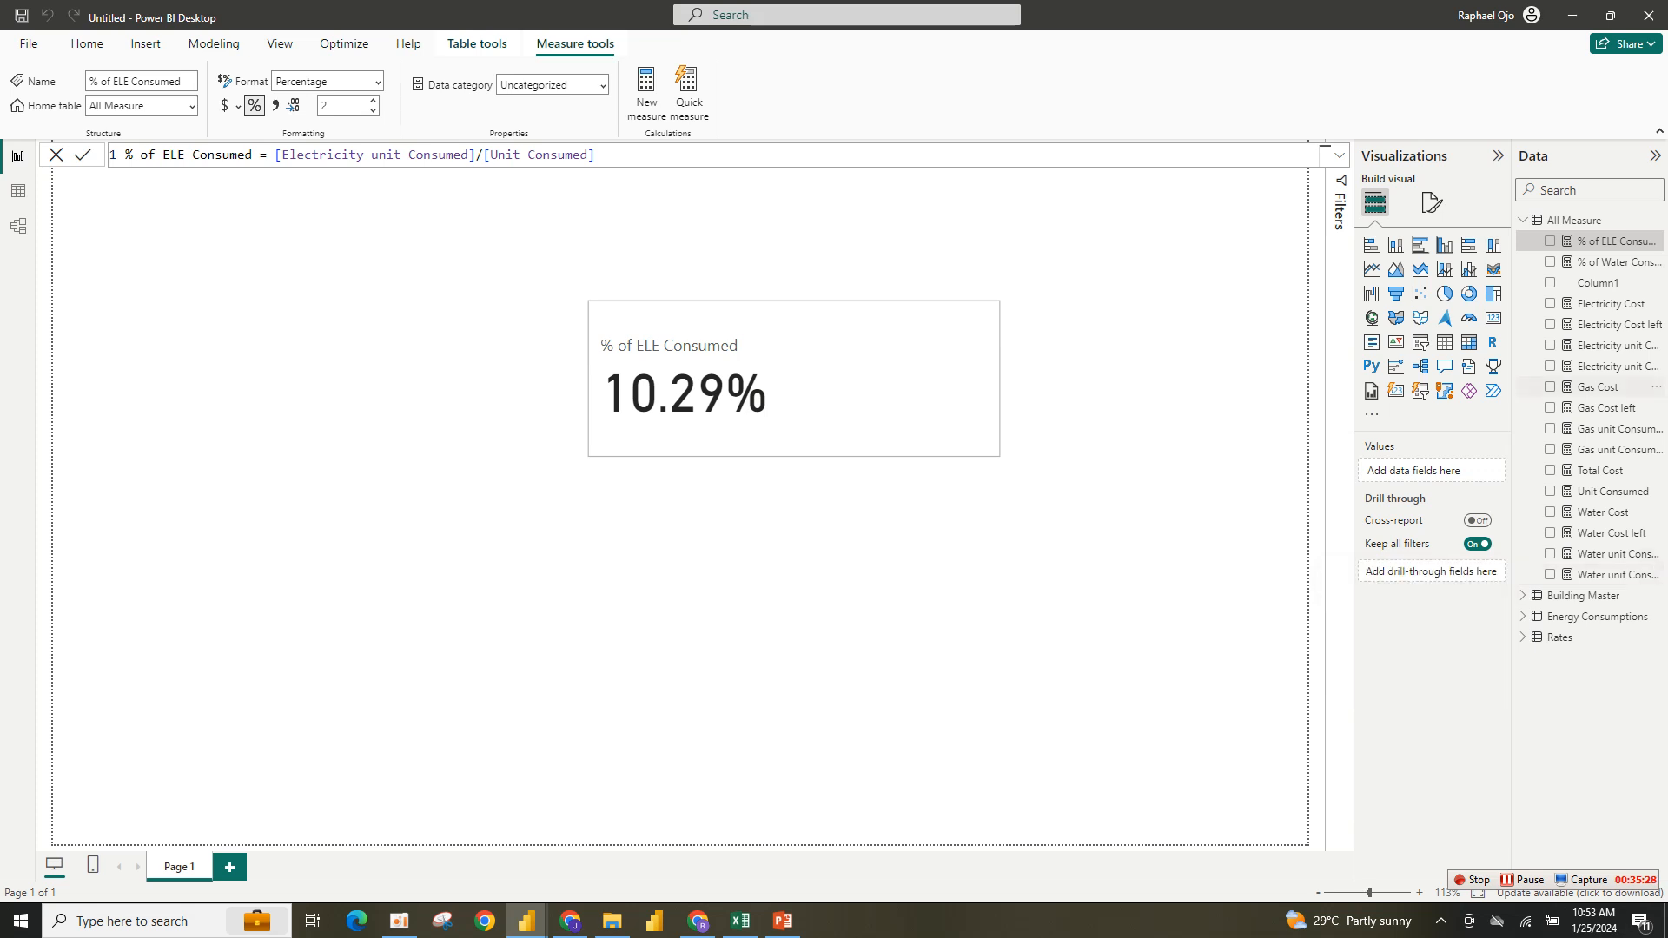
Rewrite the % of Water Consumed formula as [Water unit Consumed]/[Unit Consumed] and commit it.
double_click(1613, 263)
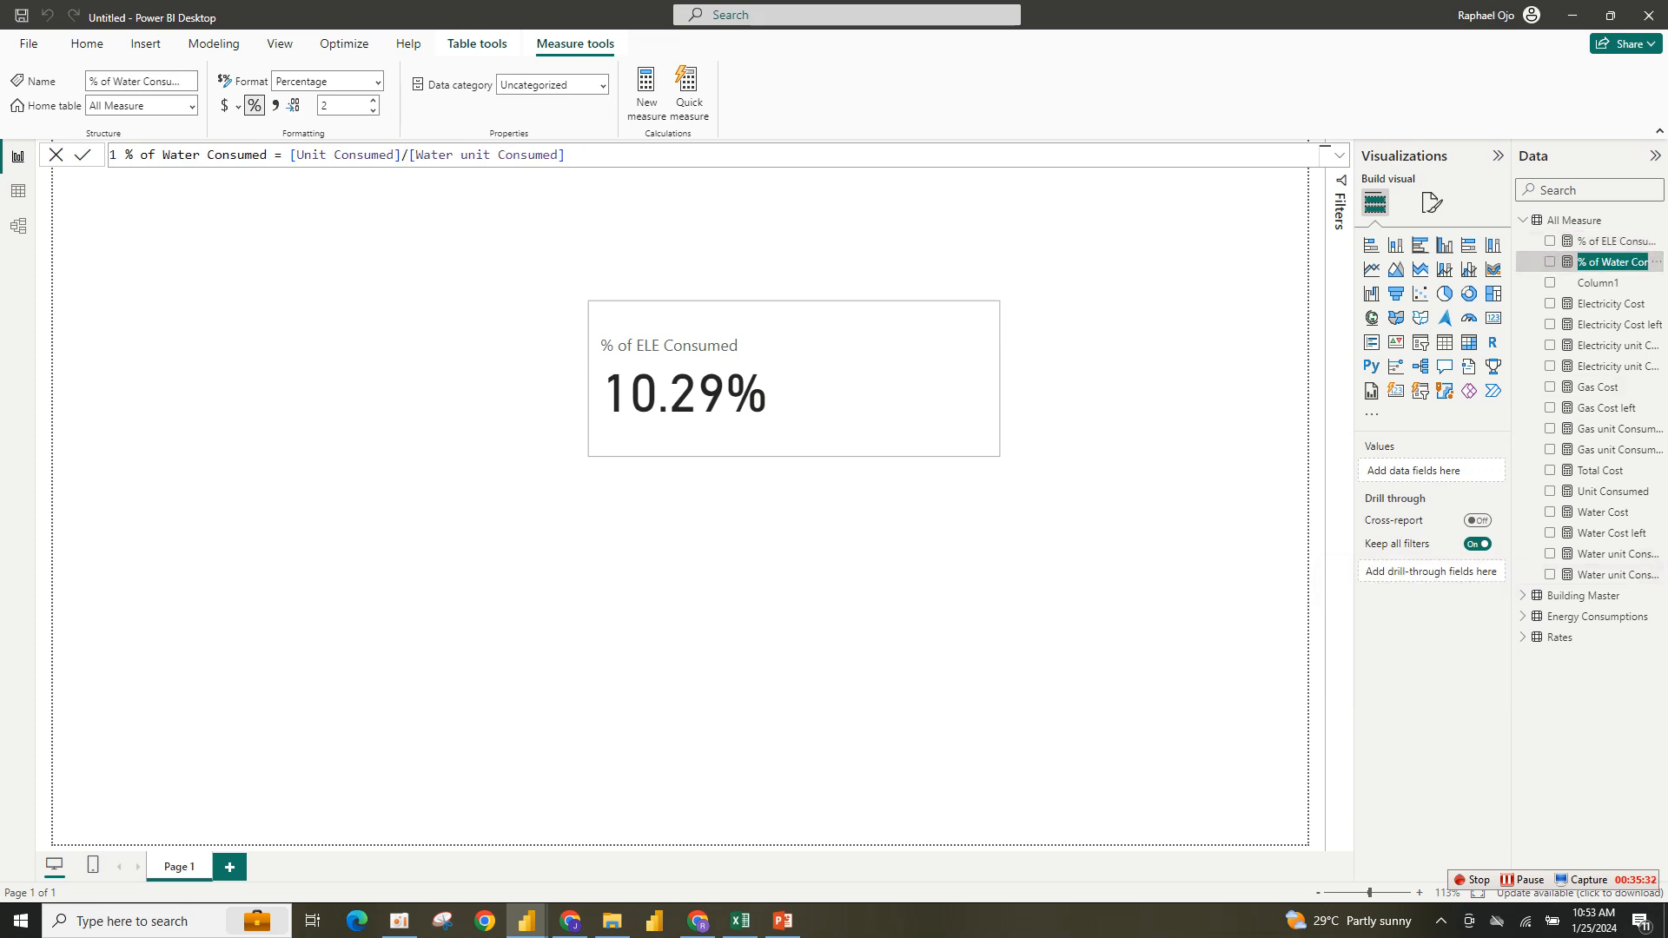
key(Escape)
drag(408, 154, 296, 155)
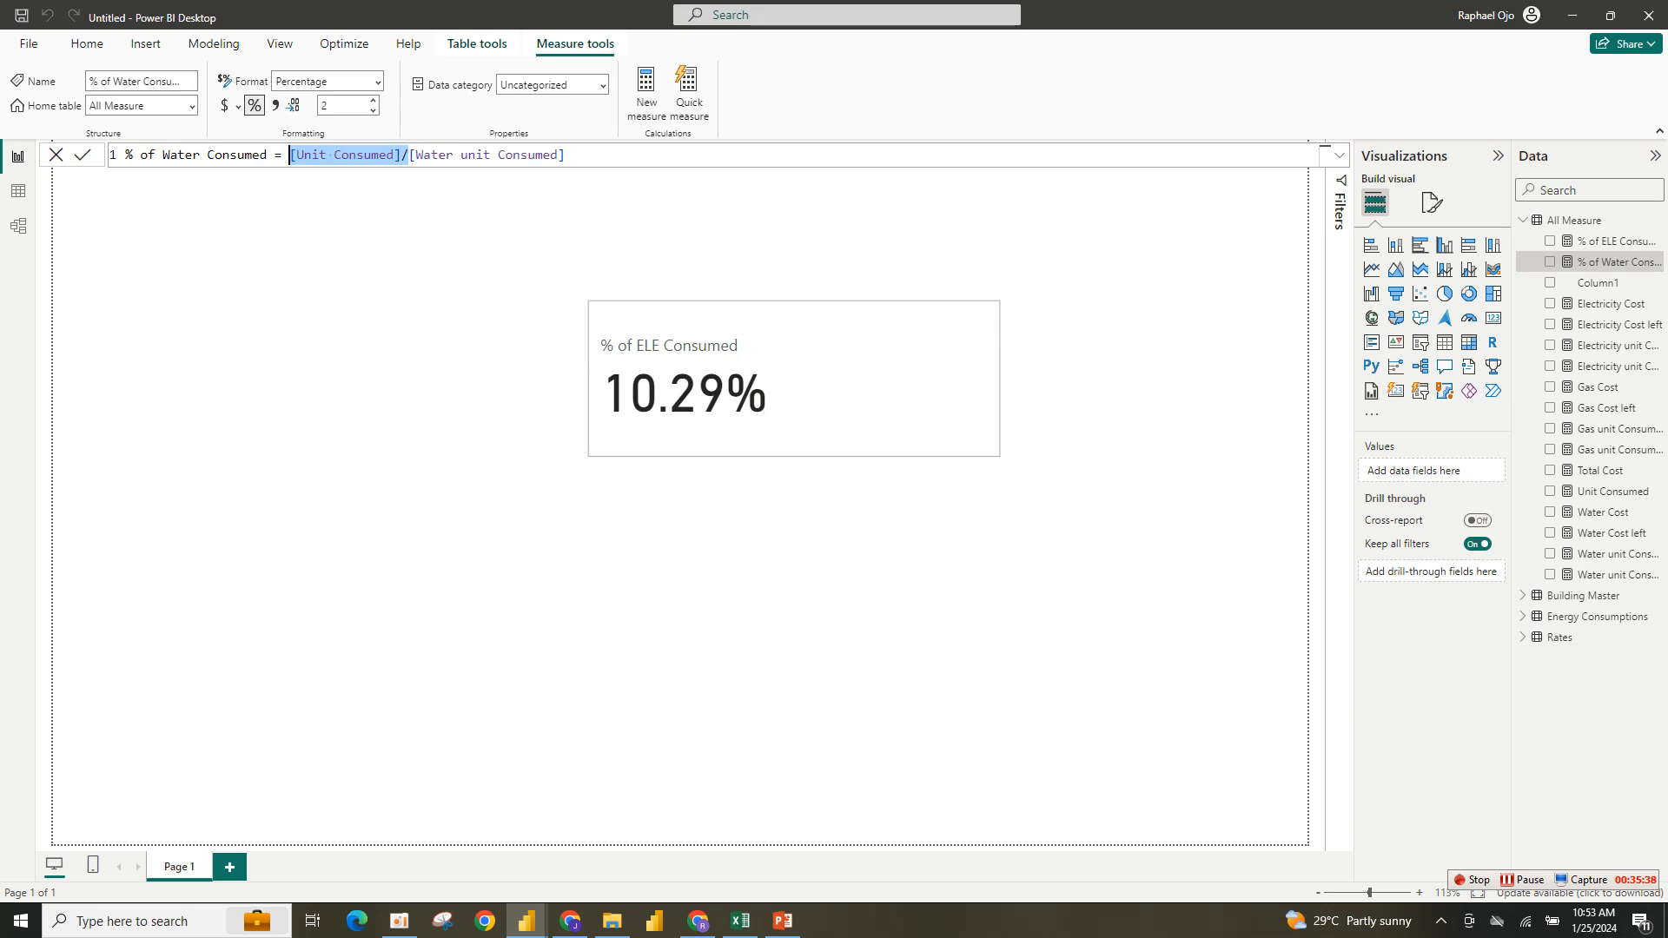
key(BackSpace)
key(BackSpace)
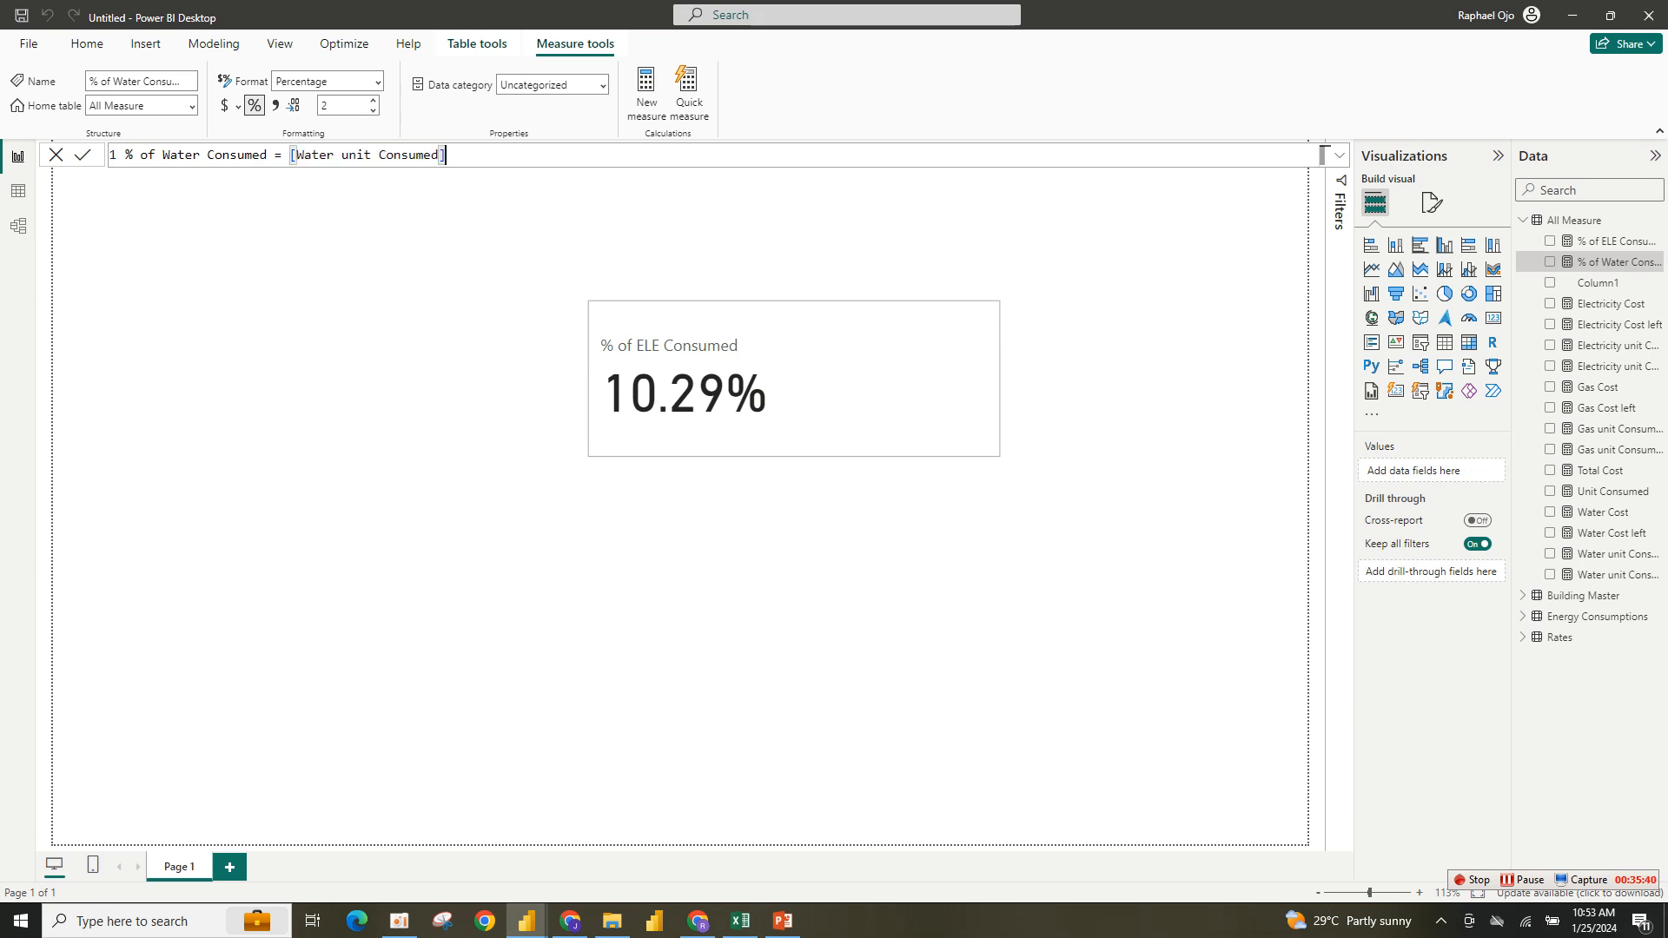
text(/)
text([Unit Consumed]/)
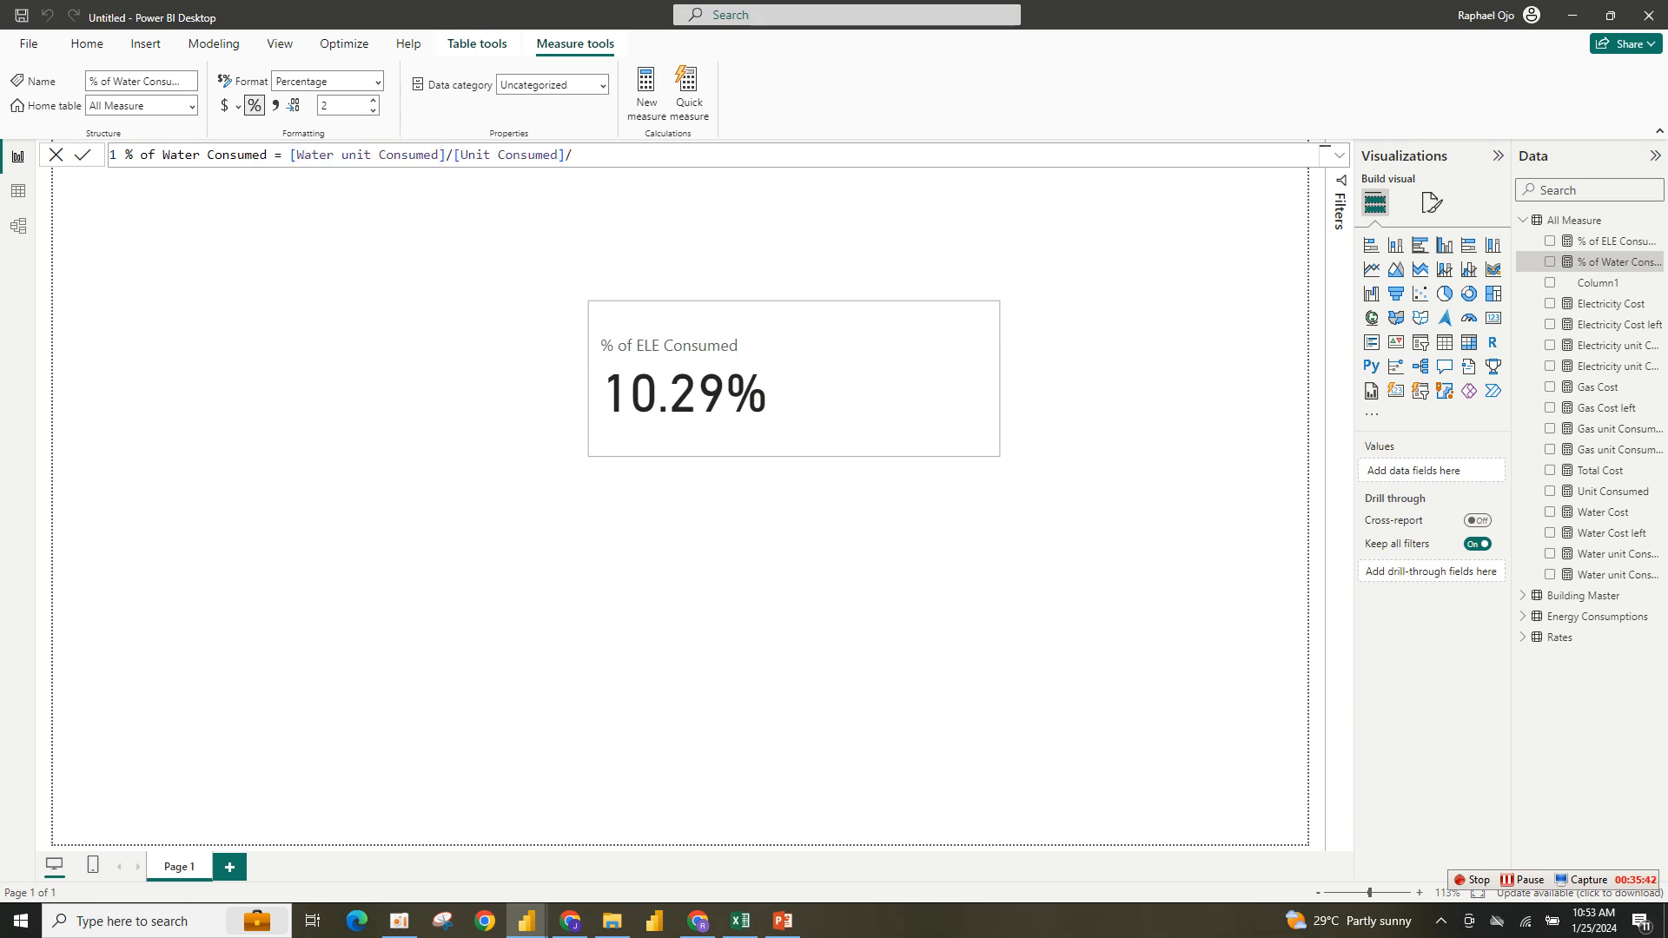
key(BackSpace)
key(Return)
click(1549, 262)
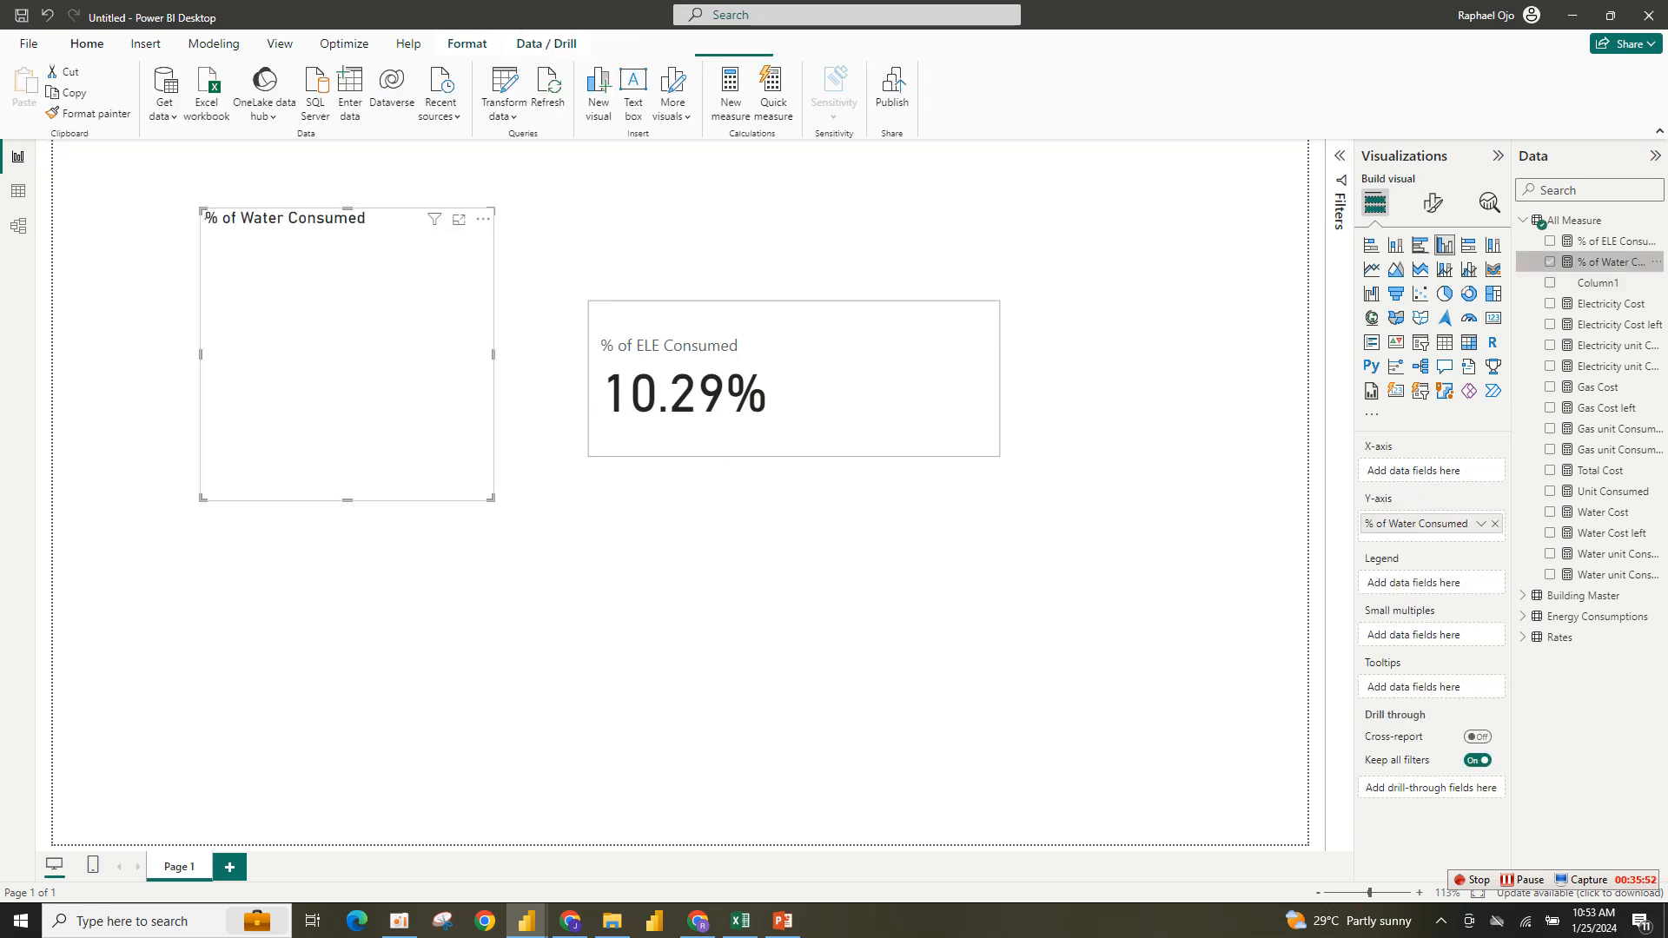
click(483, 219)
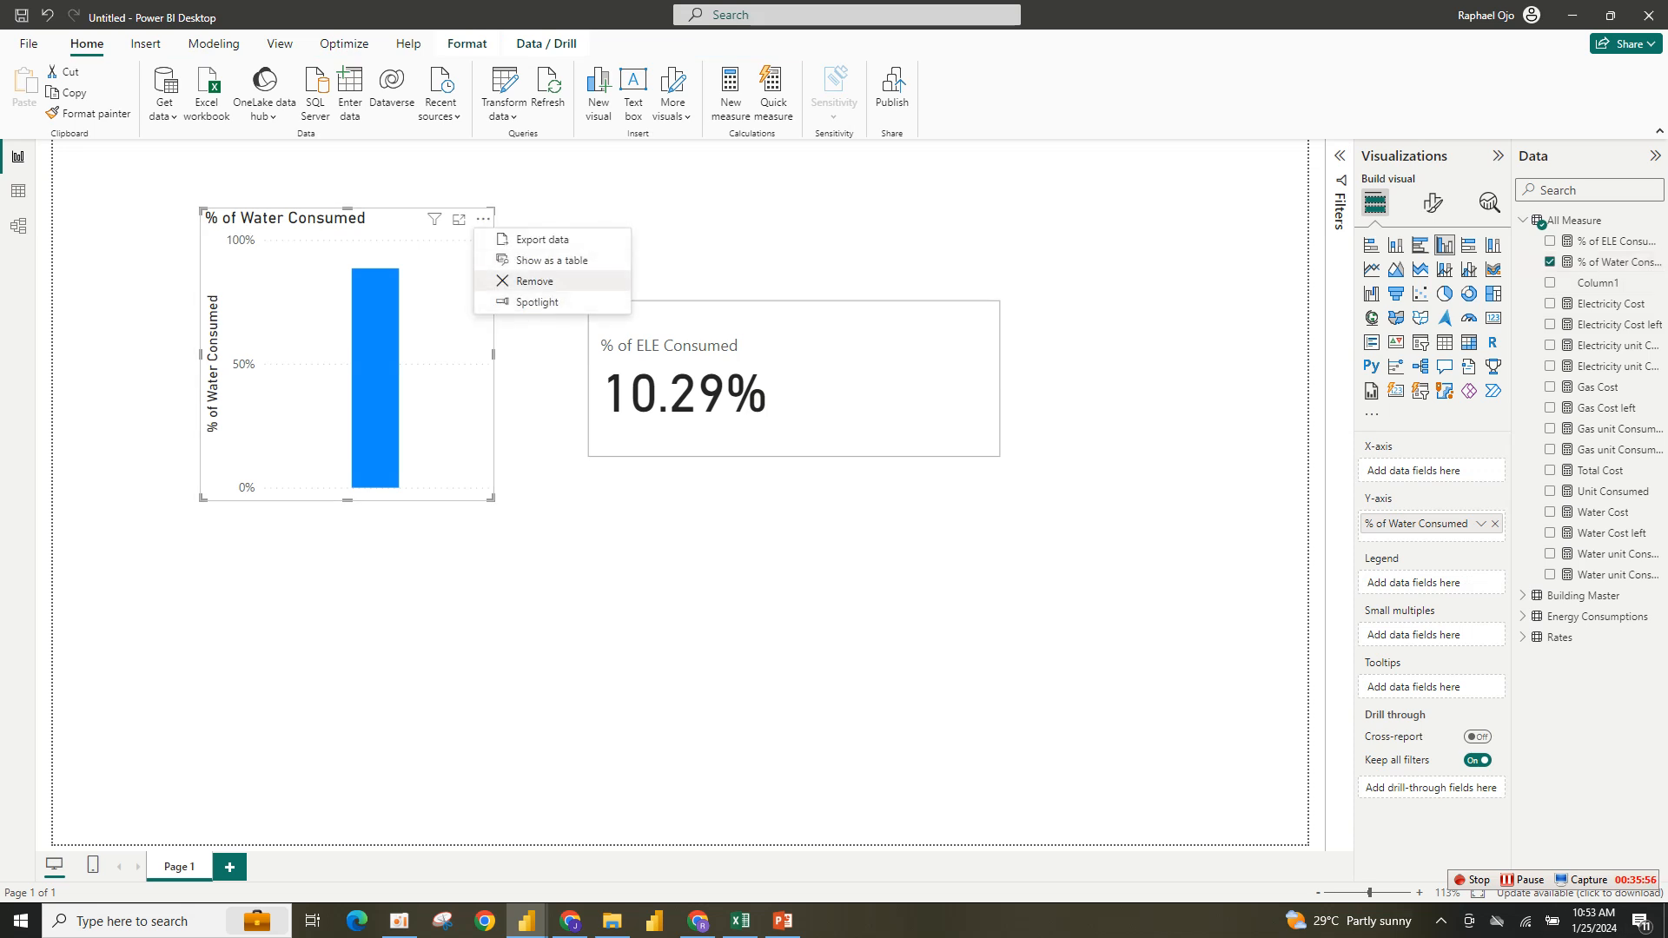
click(531, 280)
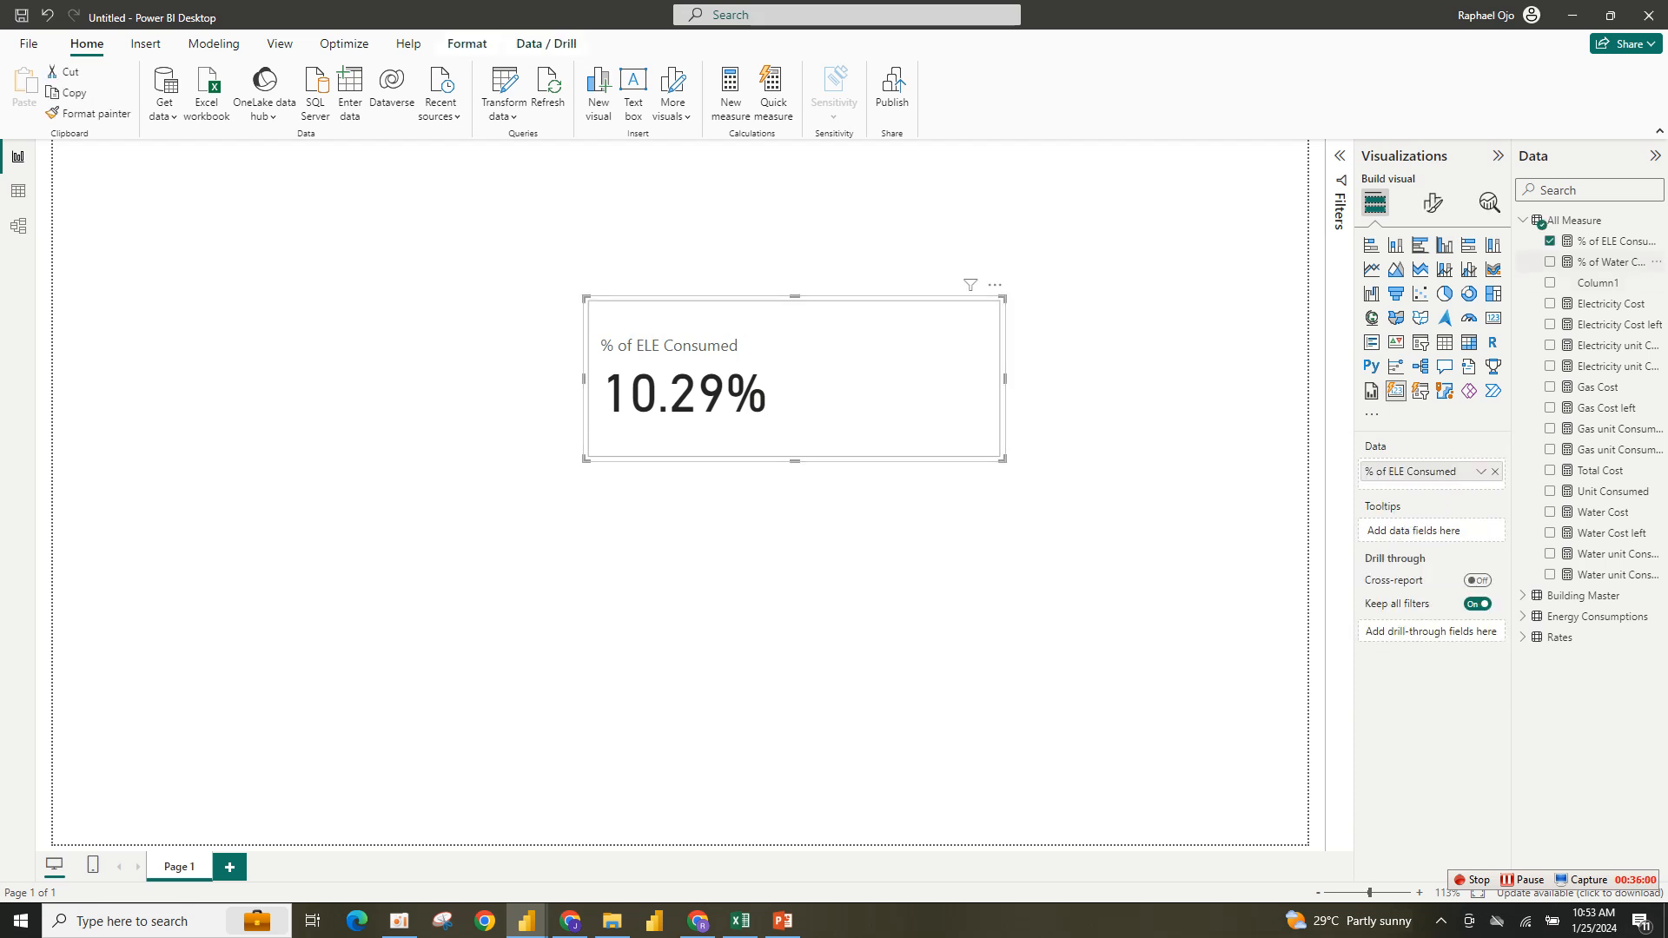
Add % of Water Consumed to the card visual beside % of ELE Consumed and move the card slightly up and right.
click(1550, 262)
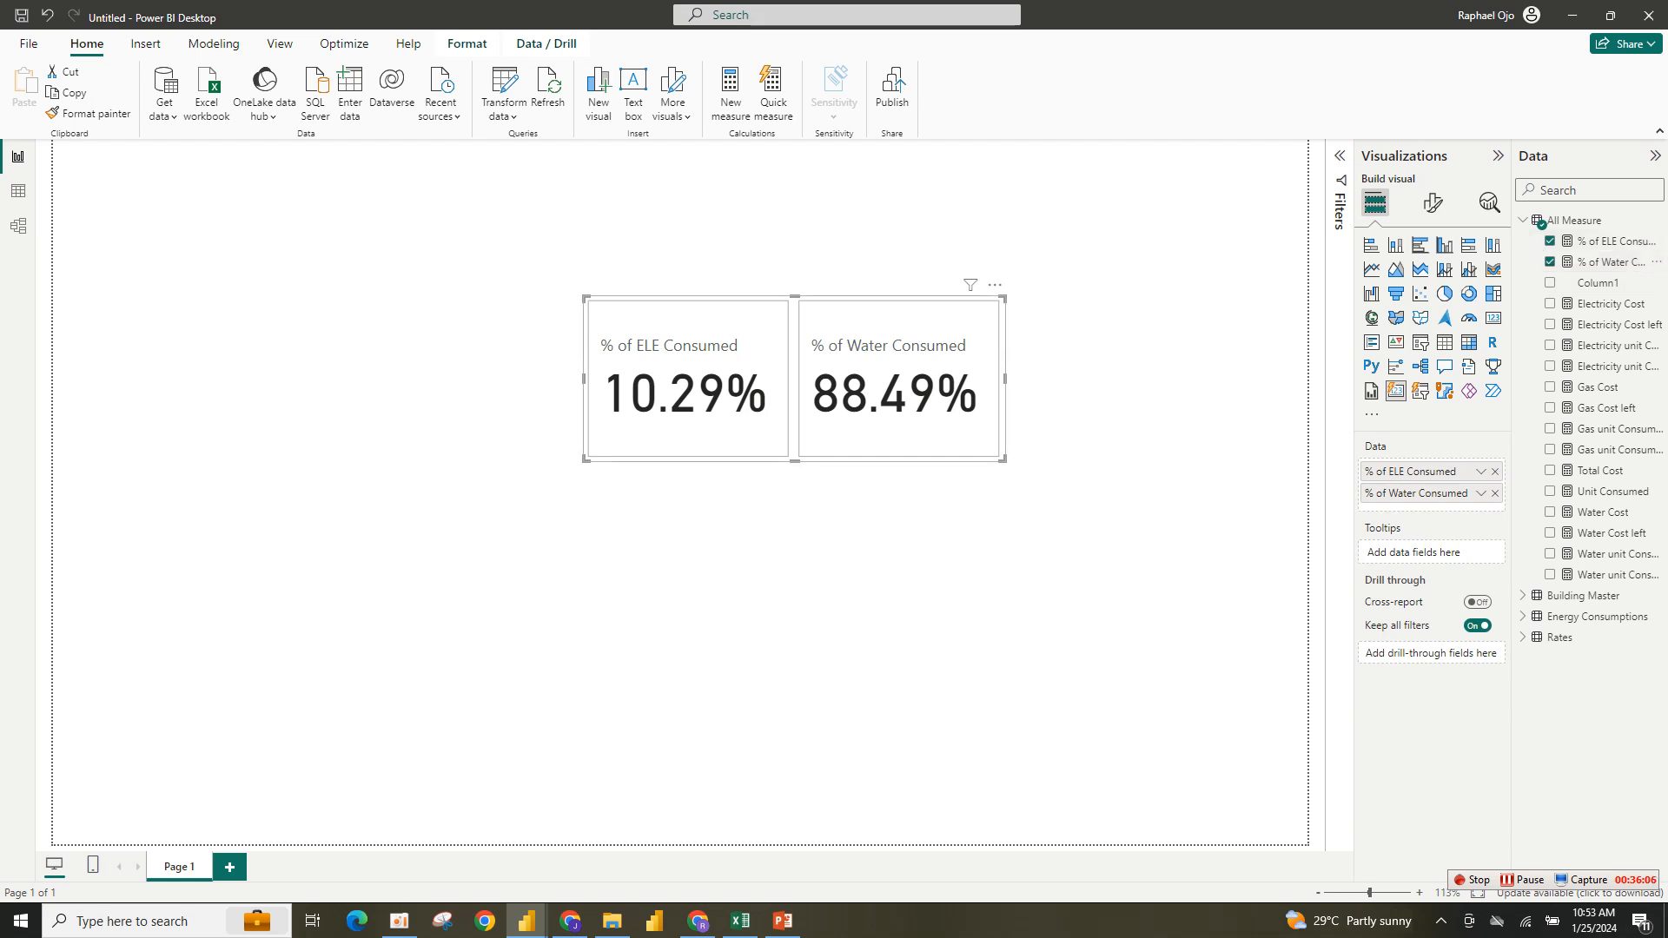
drag(794, 378, 847, 335)
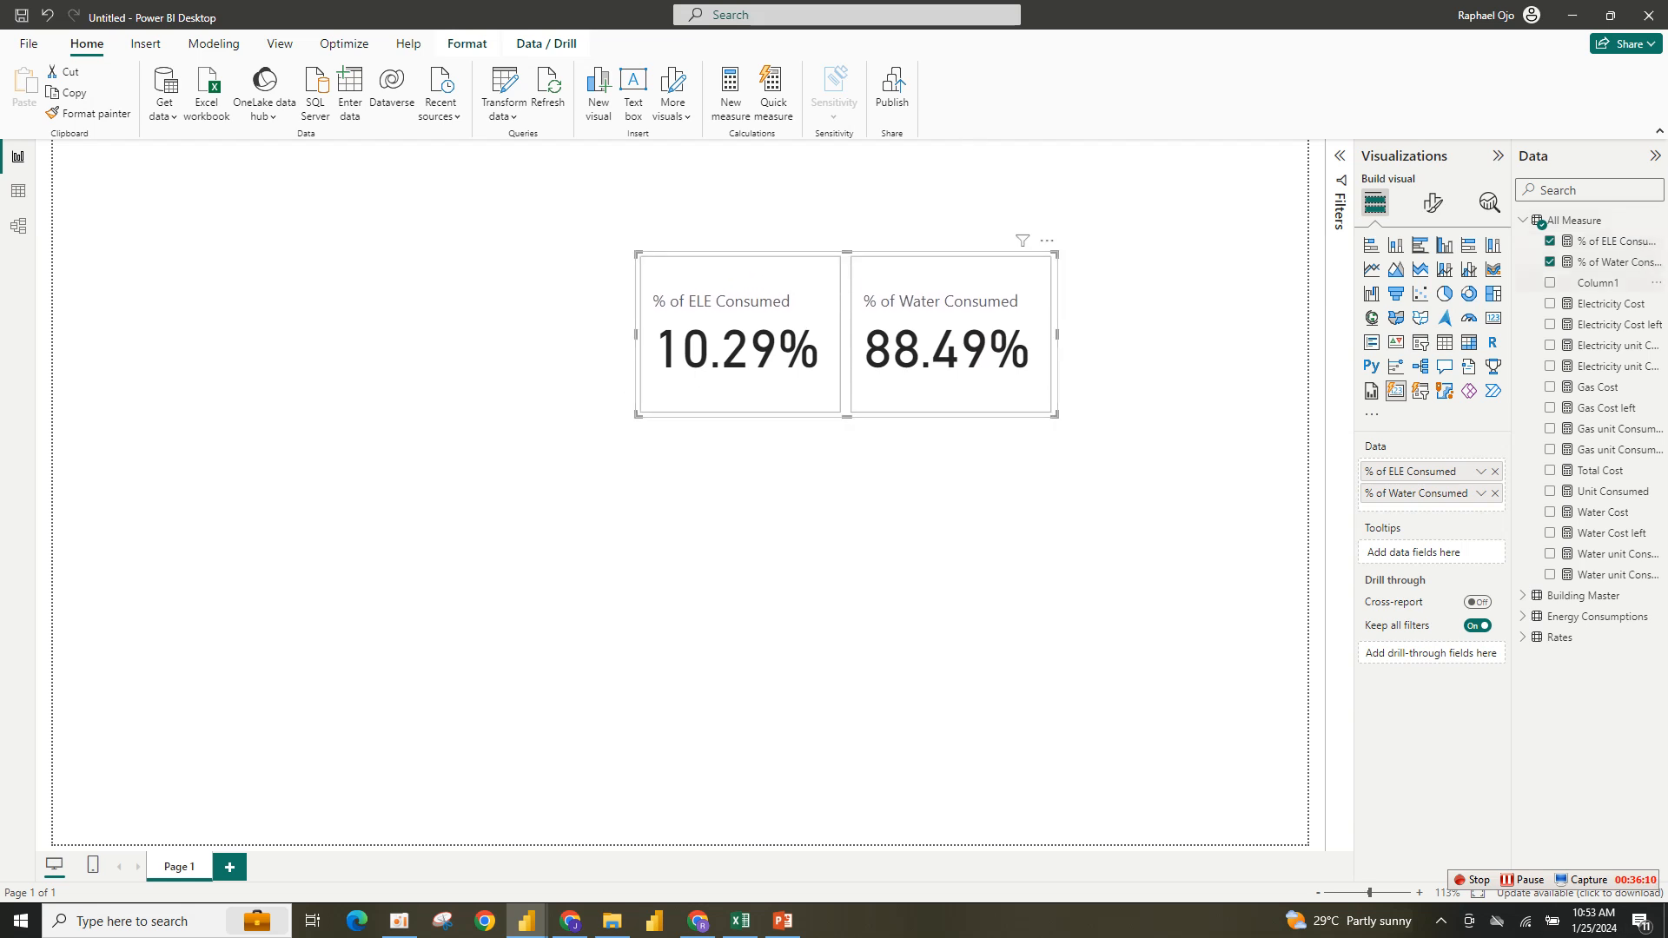
click(1612, 262)
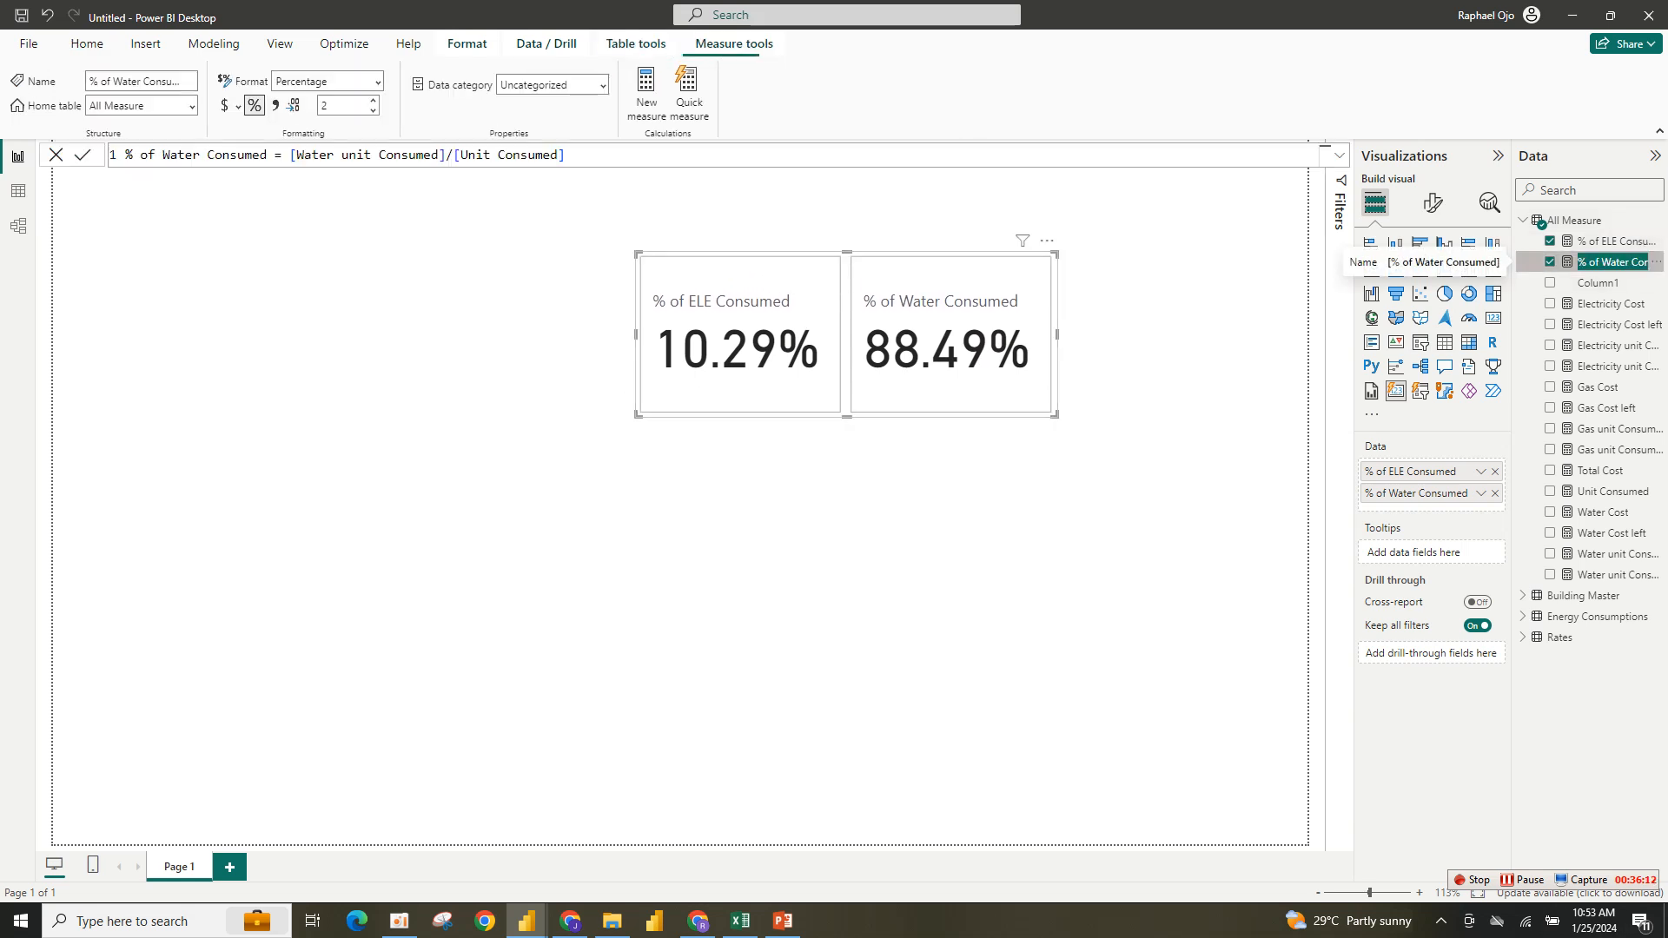
click(1612, 262)
click(646, 92)
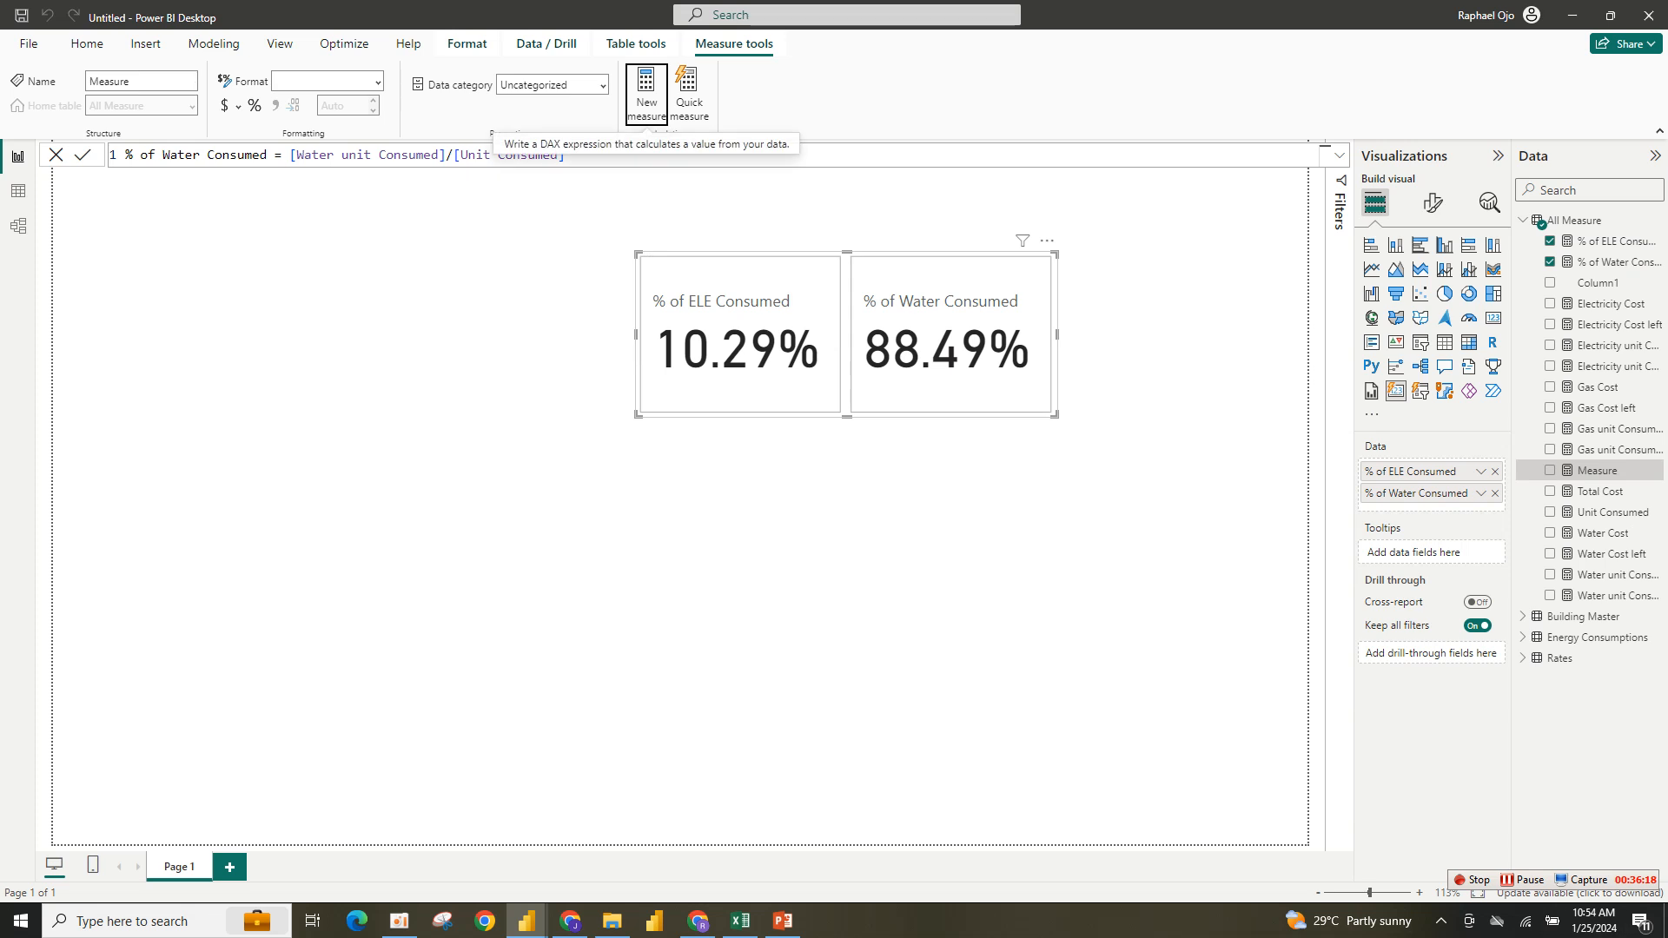
text([Unit Consumed]/)
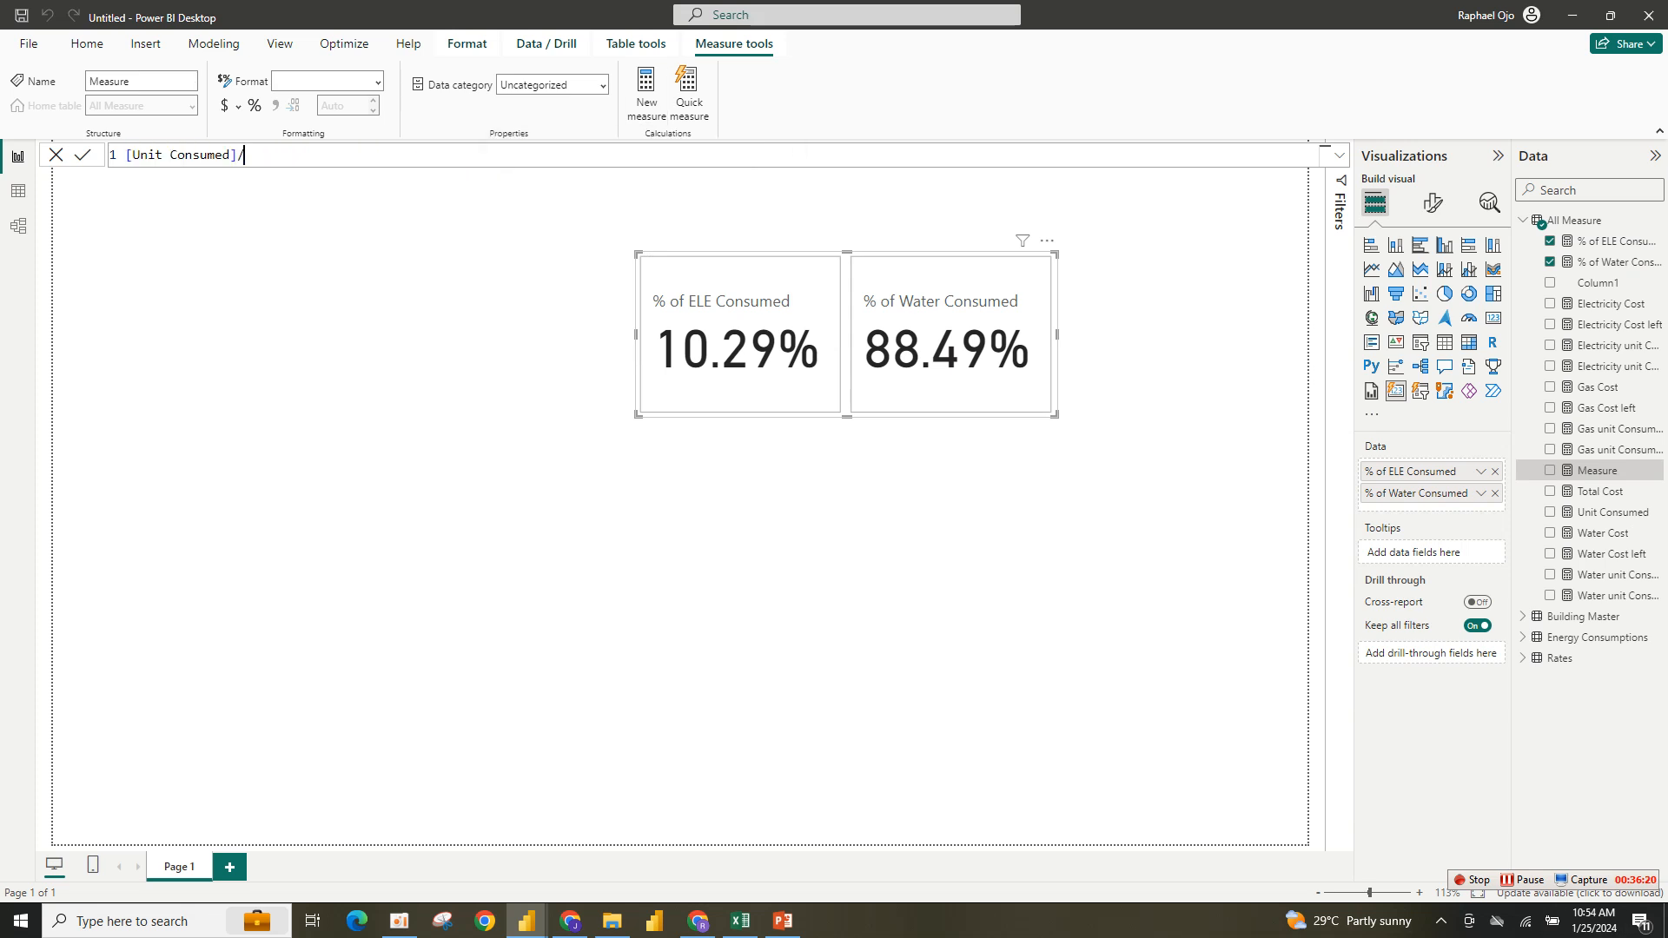
key(BackSpace)
key(BackSpace)
key(BackSpace)
key(BackSpace)
key(BackSpace)
key(BackSpace)
key(BackSpace)
key(BackSpace)
key(BackSpace)
key(BackSpace)
key(BackSpace)
key(BackSpace)
key(BackSpace)
key(BackSpace)
key(BackSpace)
key(BackSpace)
Discard the unfinished new measure and copy the entire formula of the % of Water Consumed measure.
double_click(1611, 263)
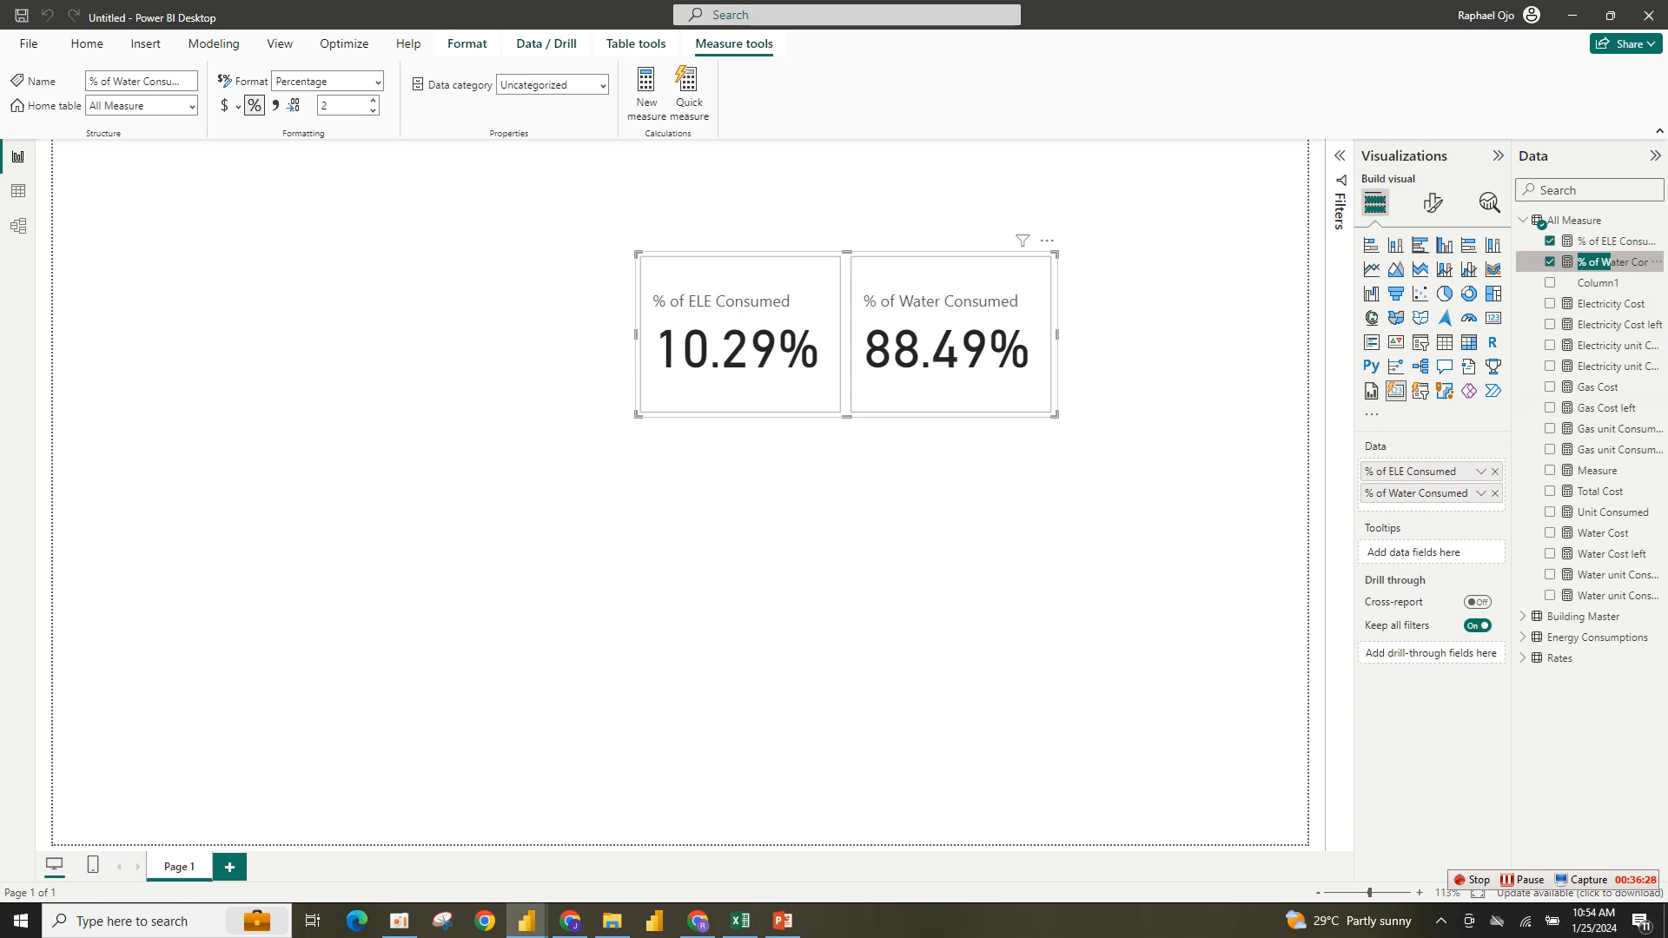
click(1610, 263)
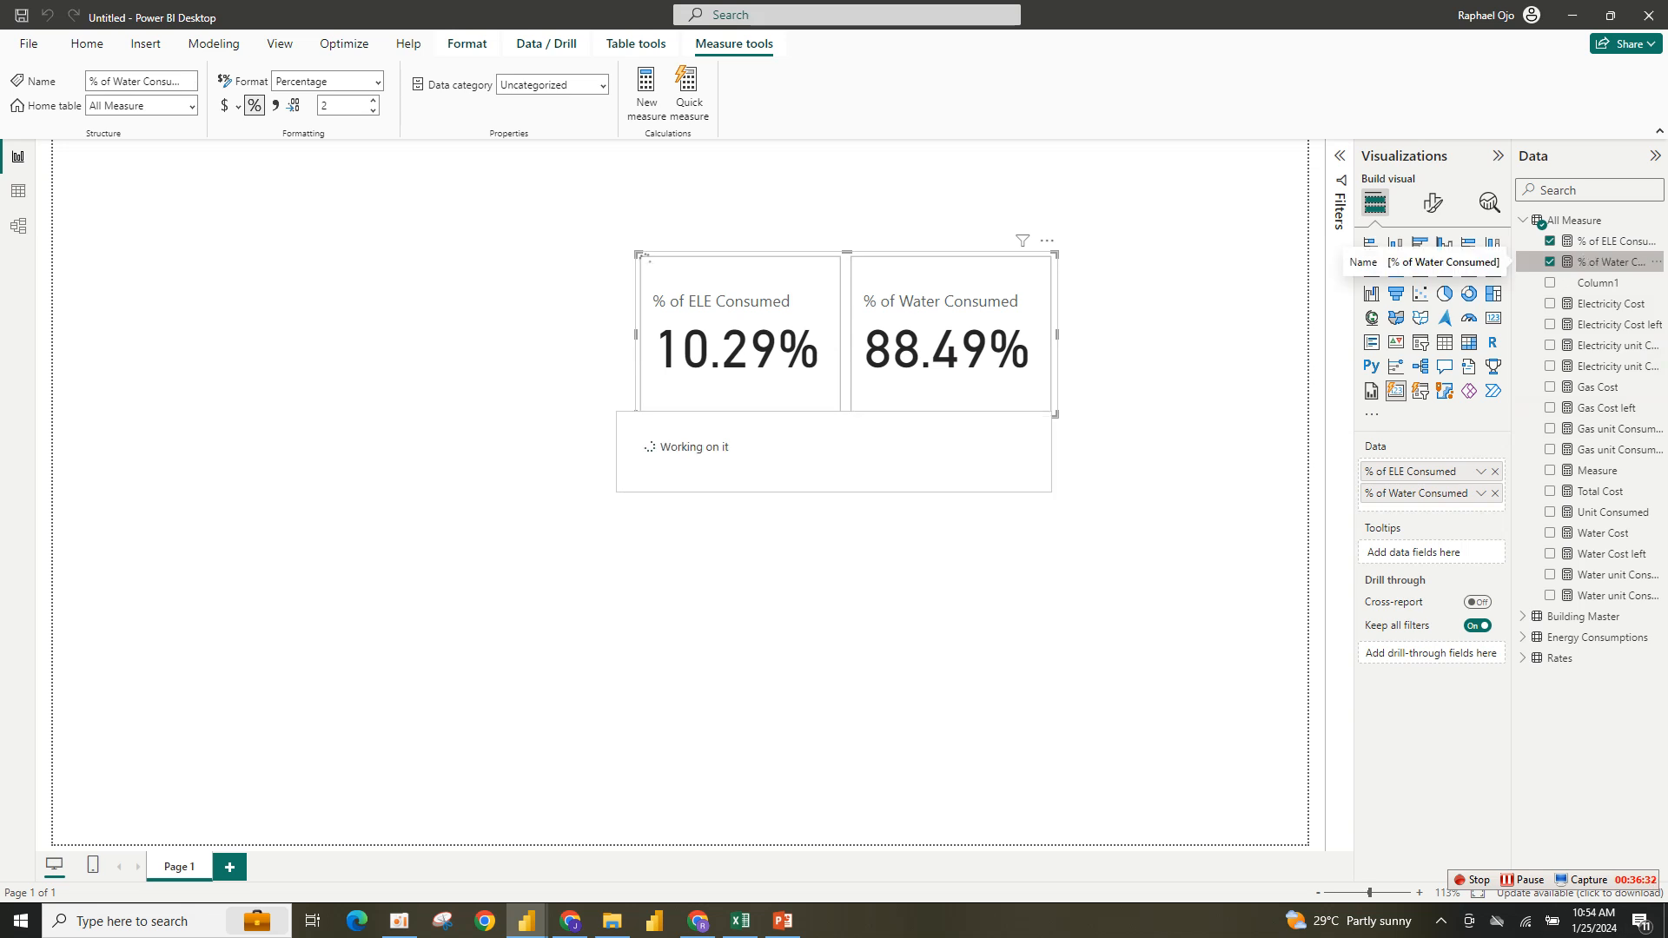
double_click(1611, 262)
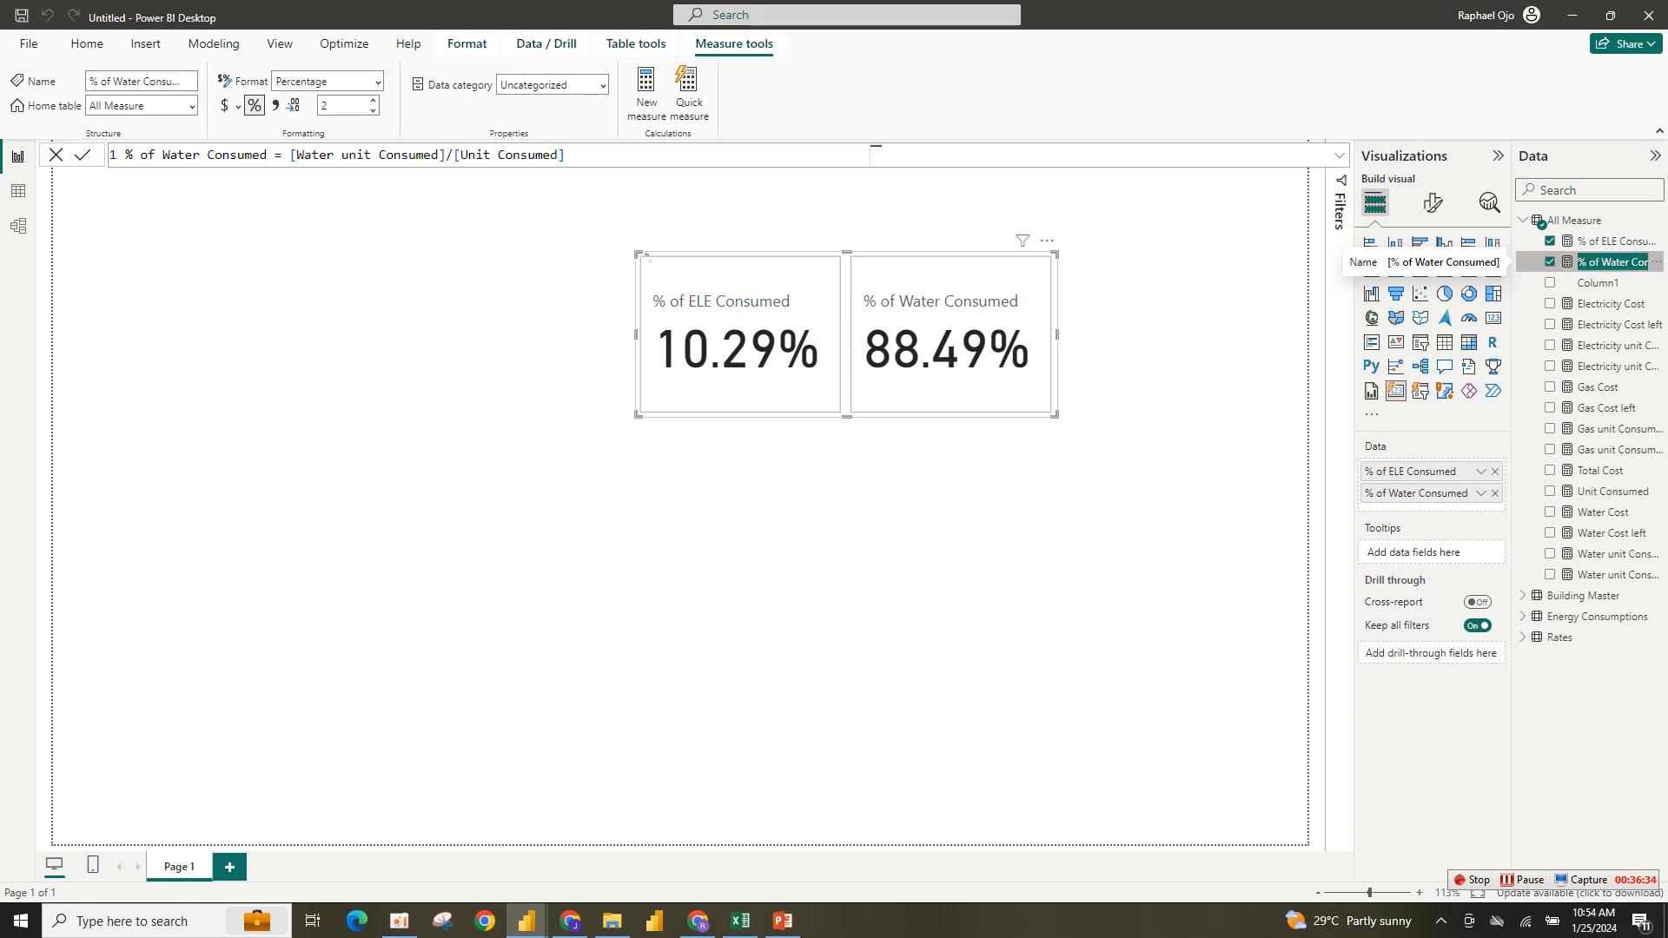
click(608, 154)
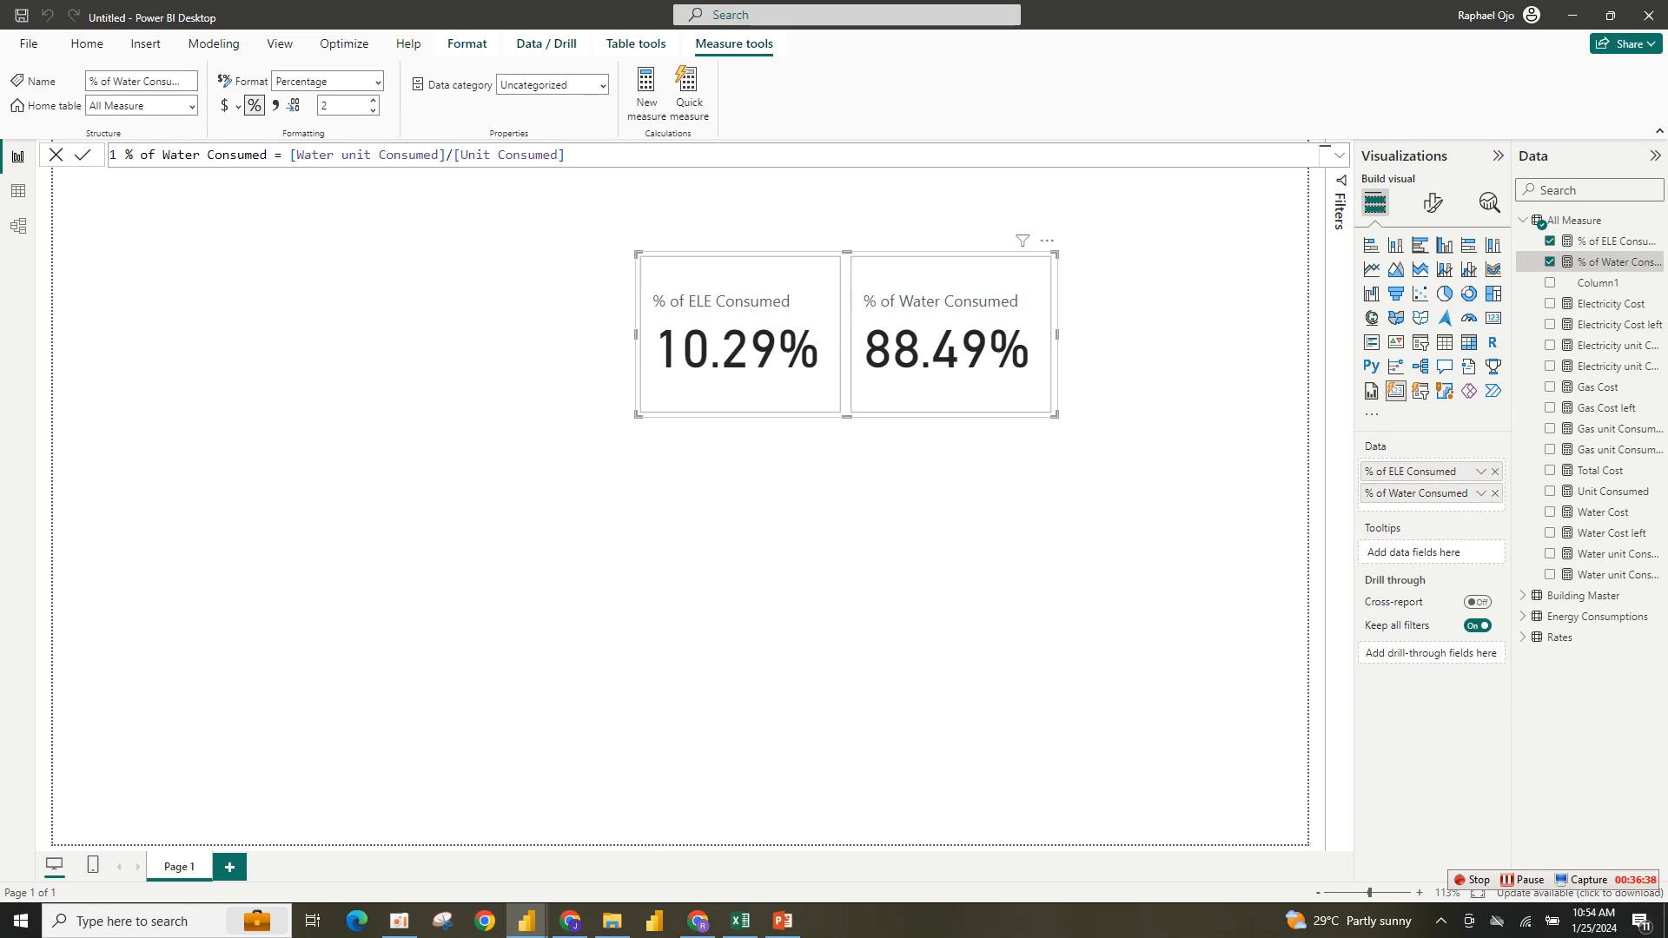
drag(125, 154, 566, 154)
key(ctrl+c)
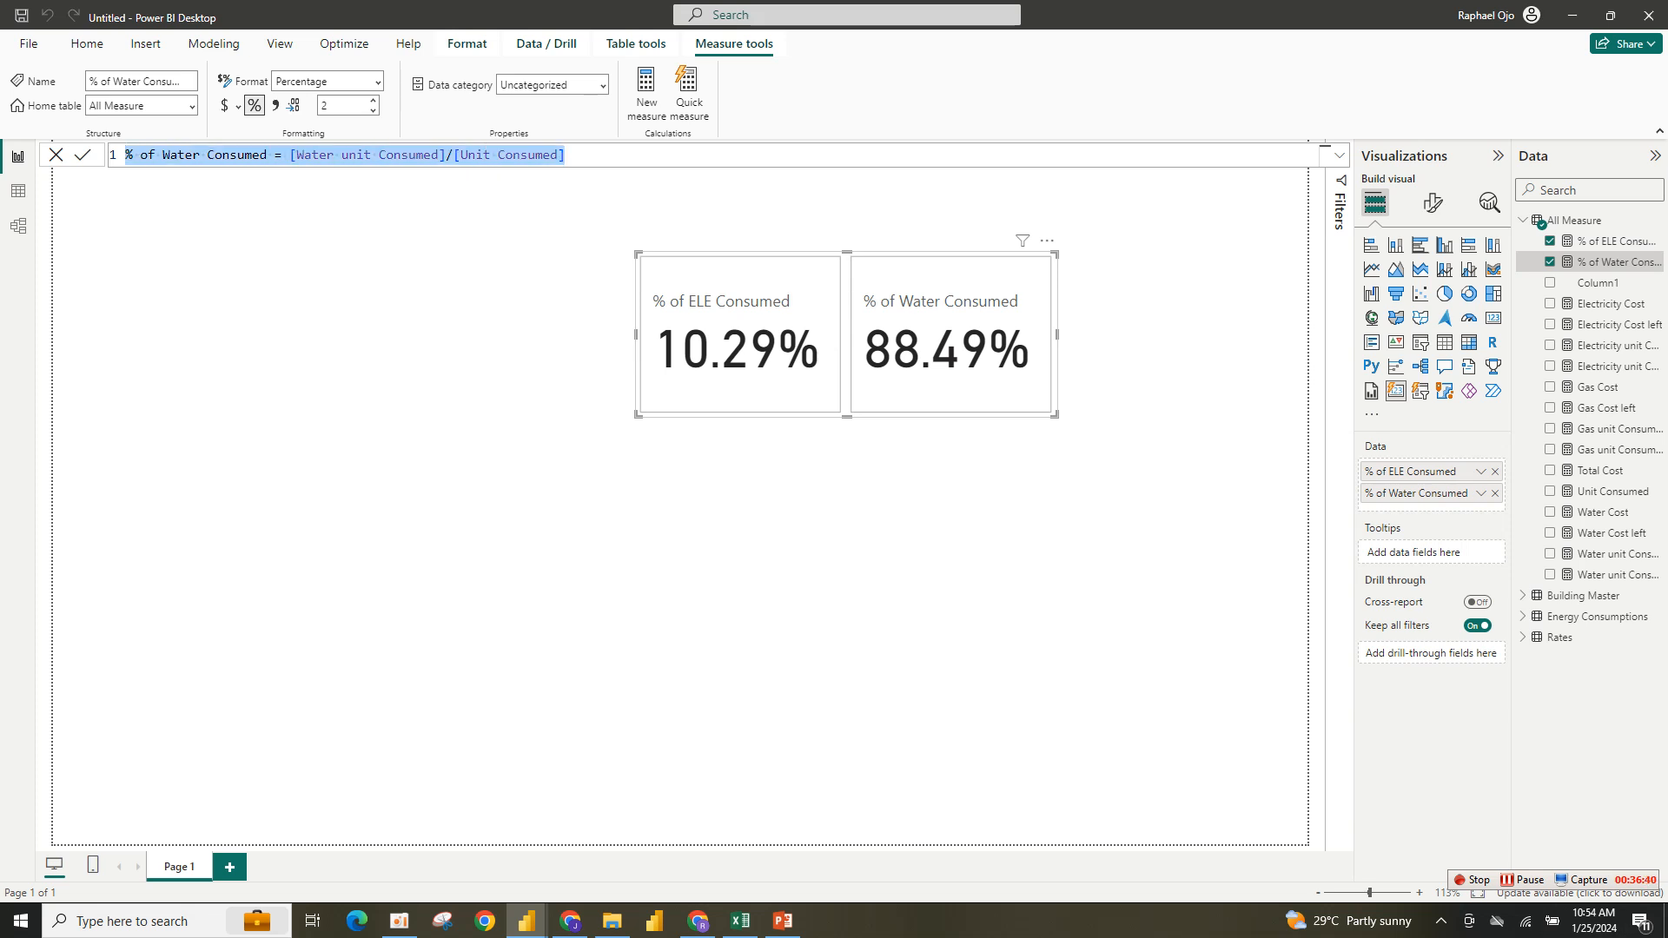
Create a measure from the copied formula, changed to % of Gas Consumed = [Gas unit Consumed]/[Unit Consumed], and commit it.
click(647, 93)
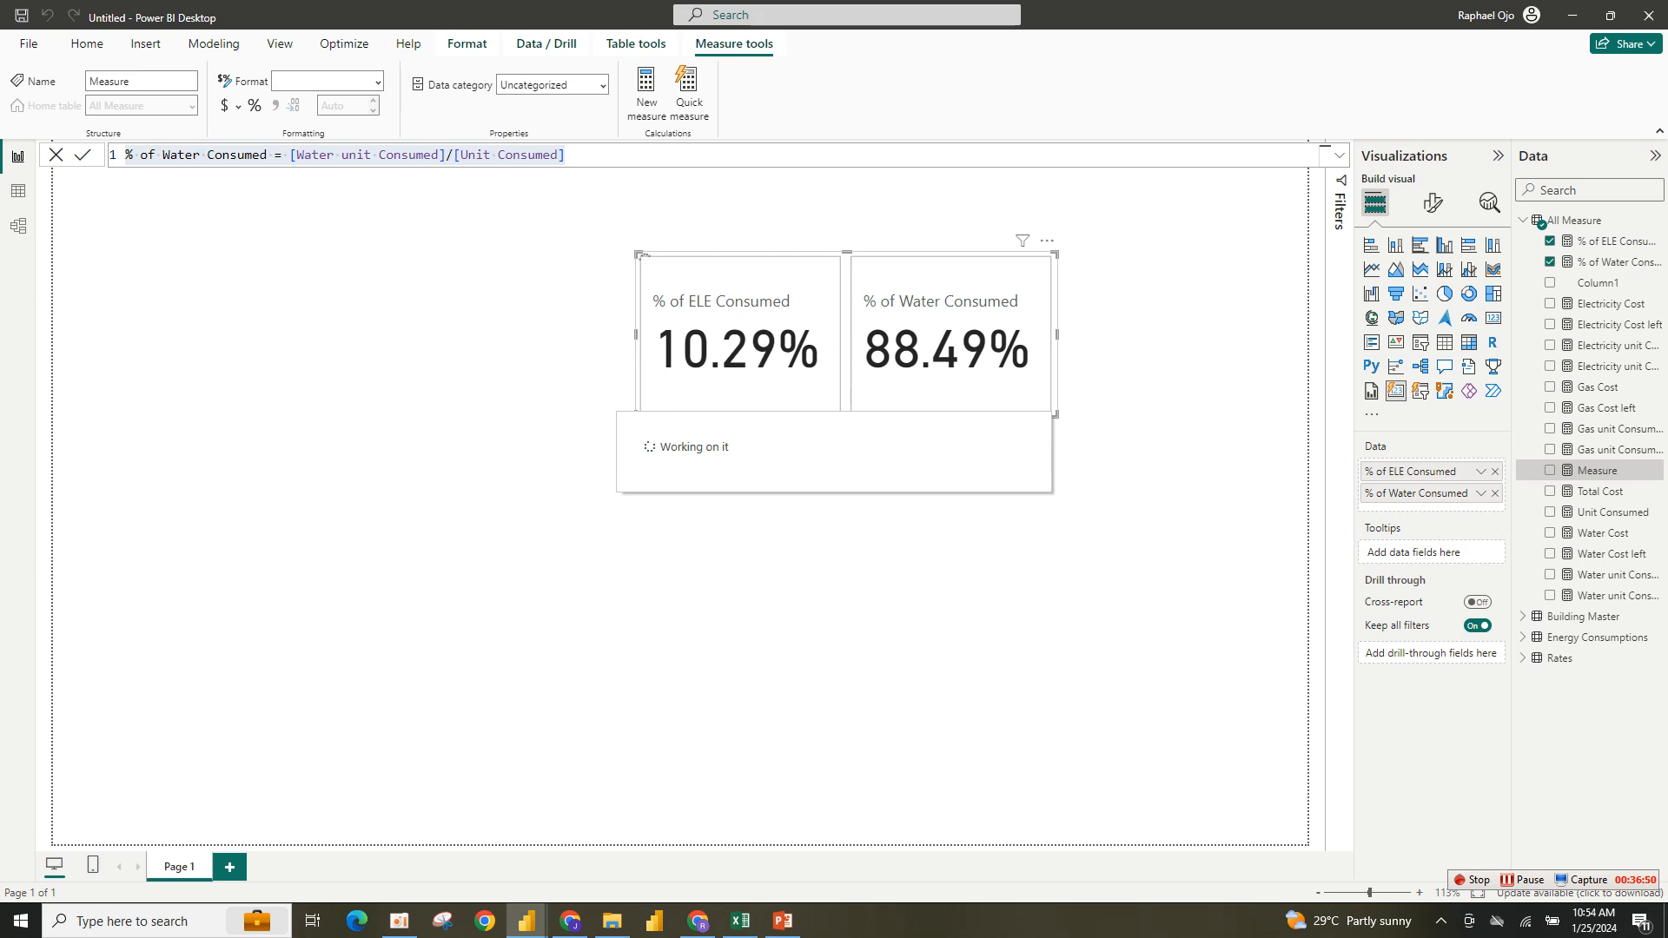
key(ctrl+v)
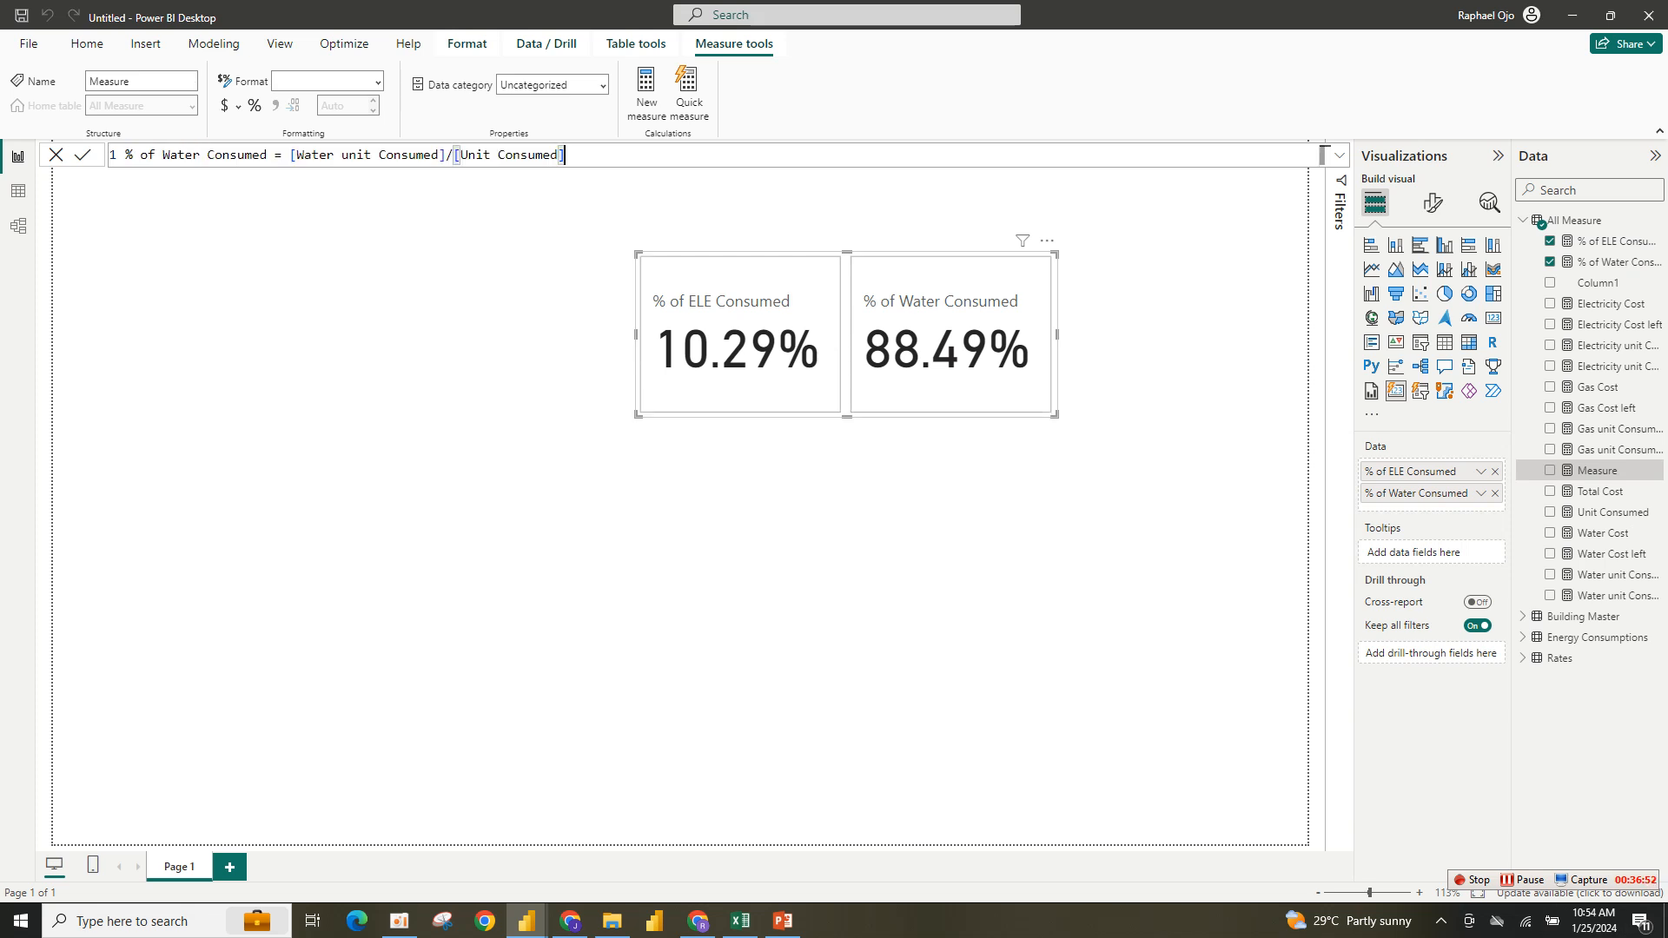
drag(200, 155, 163, 154)
text(Gas)
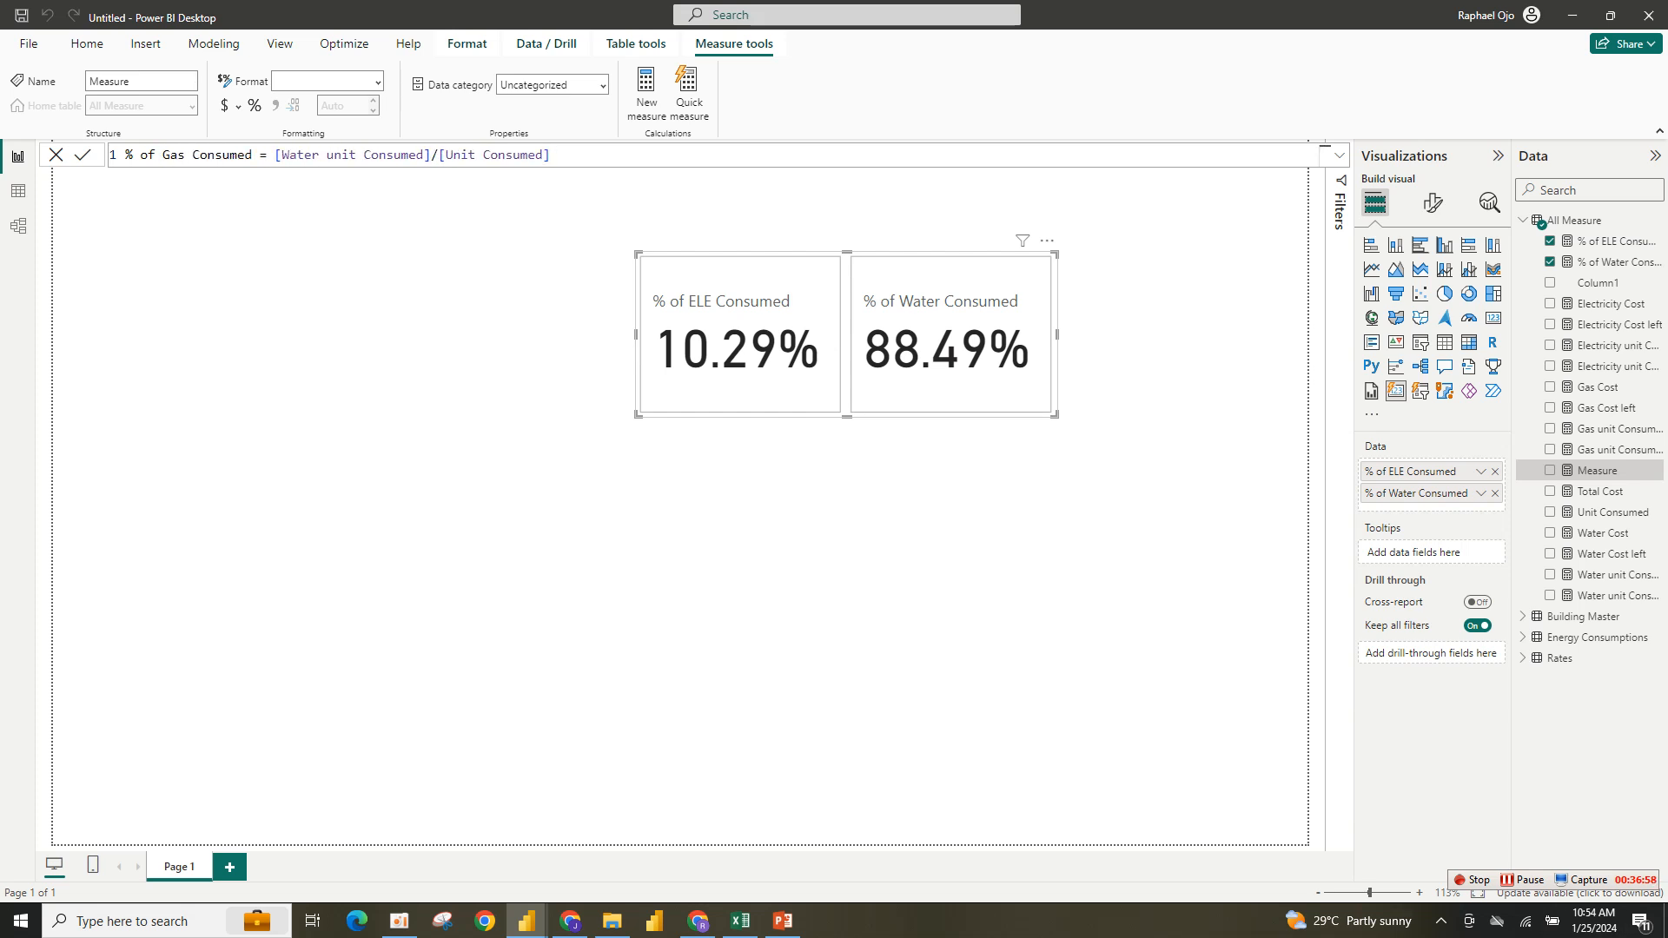
drag(423, 155, 280, 154)
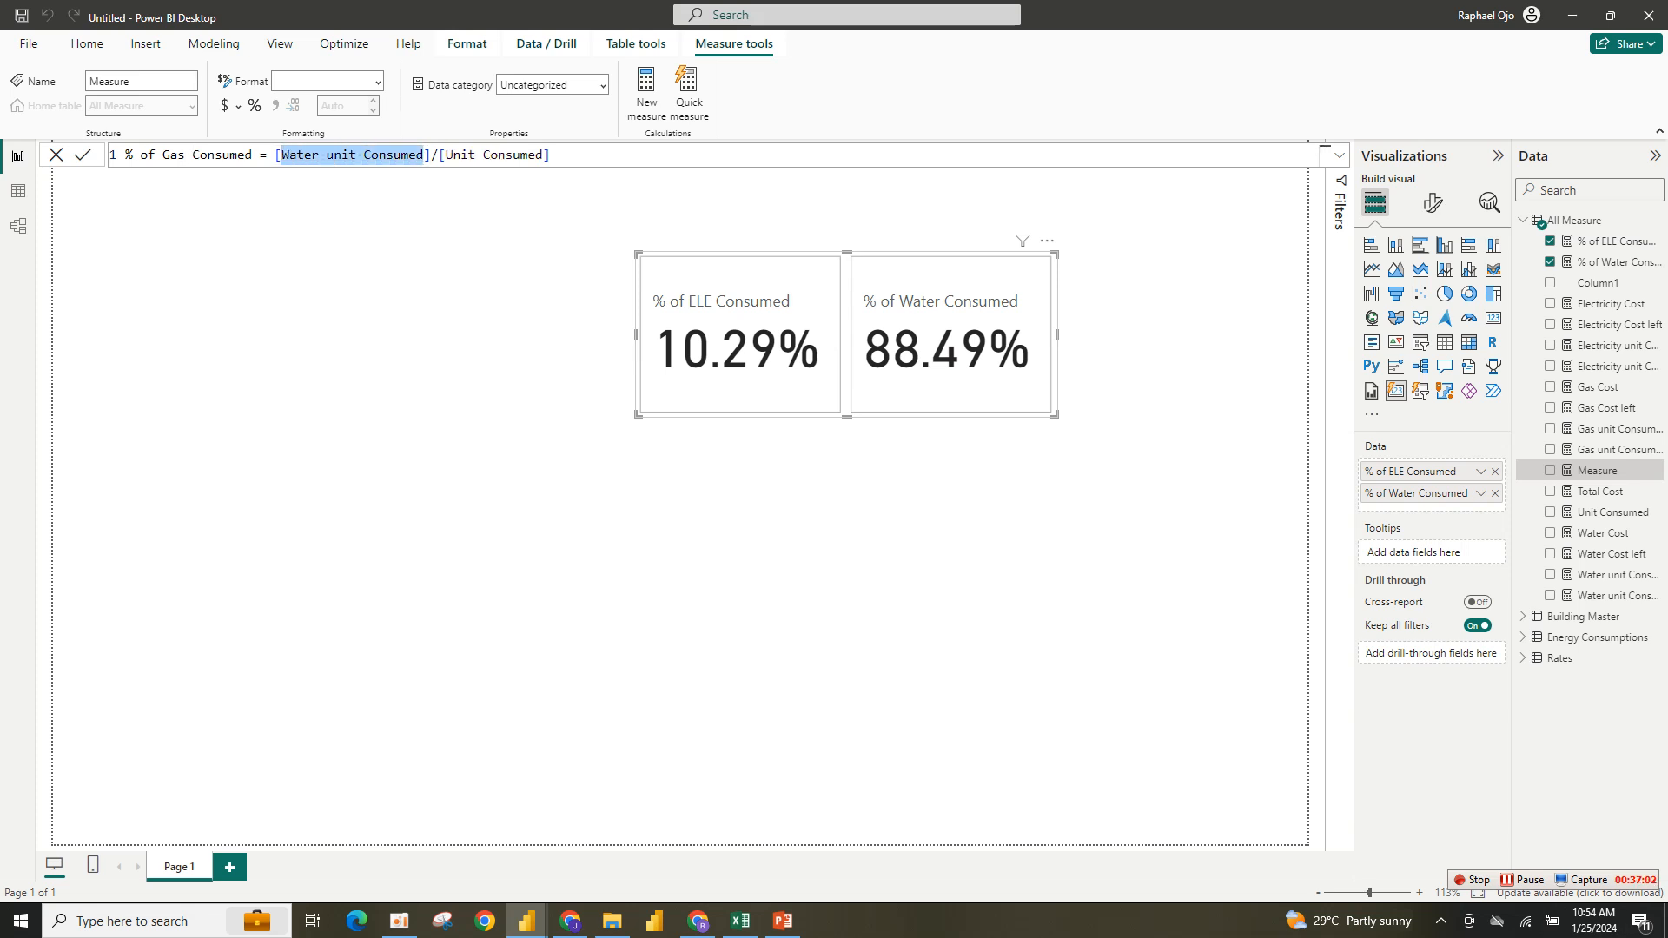
text(gas)
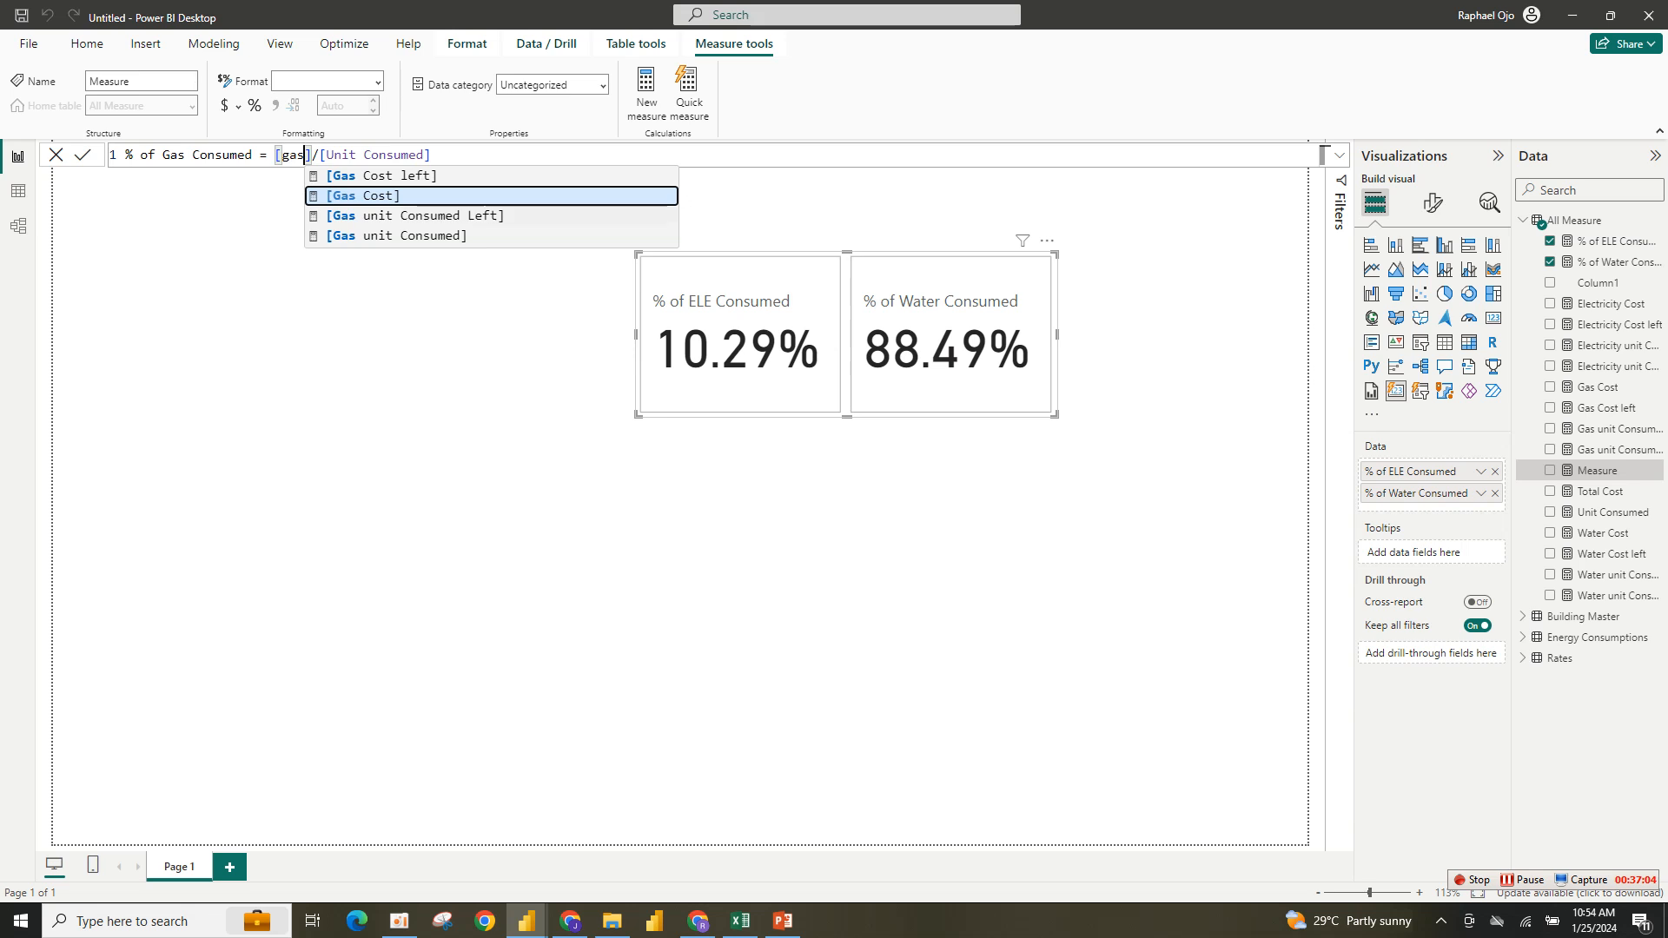
key(Down)
key(Down)
key(Tab)
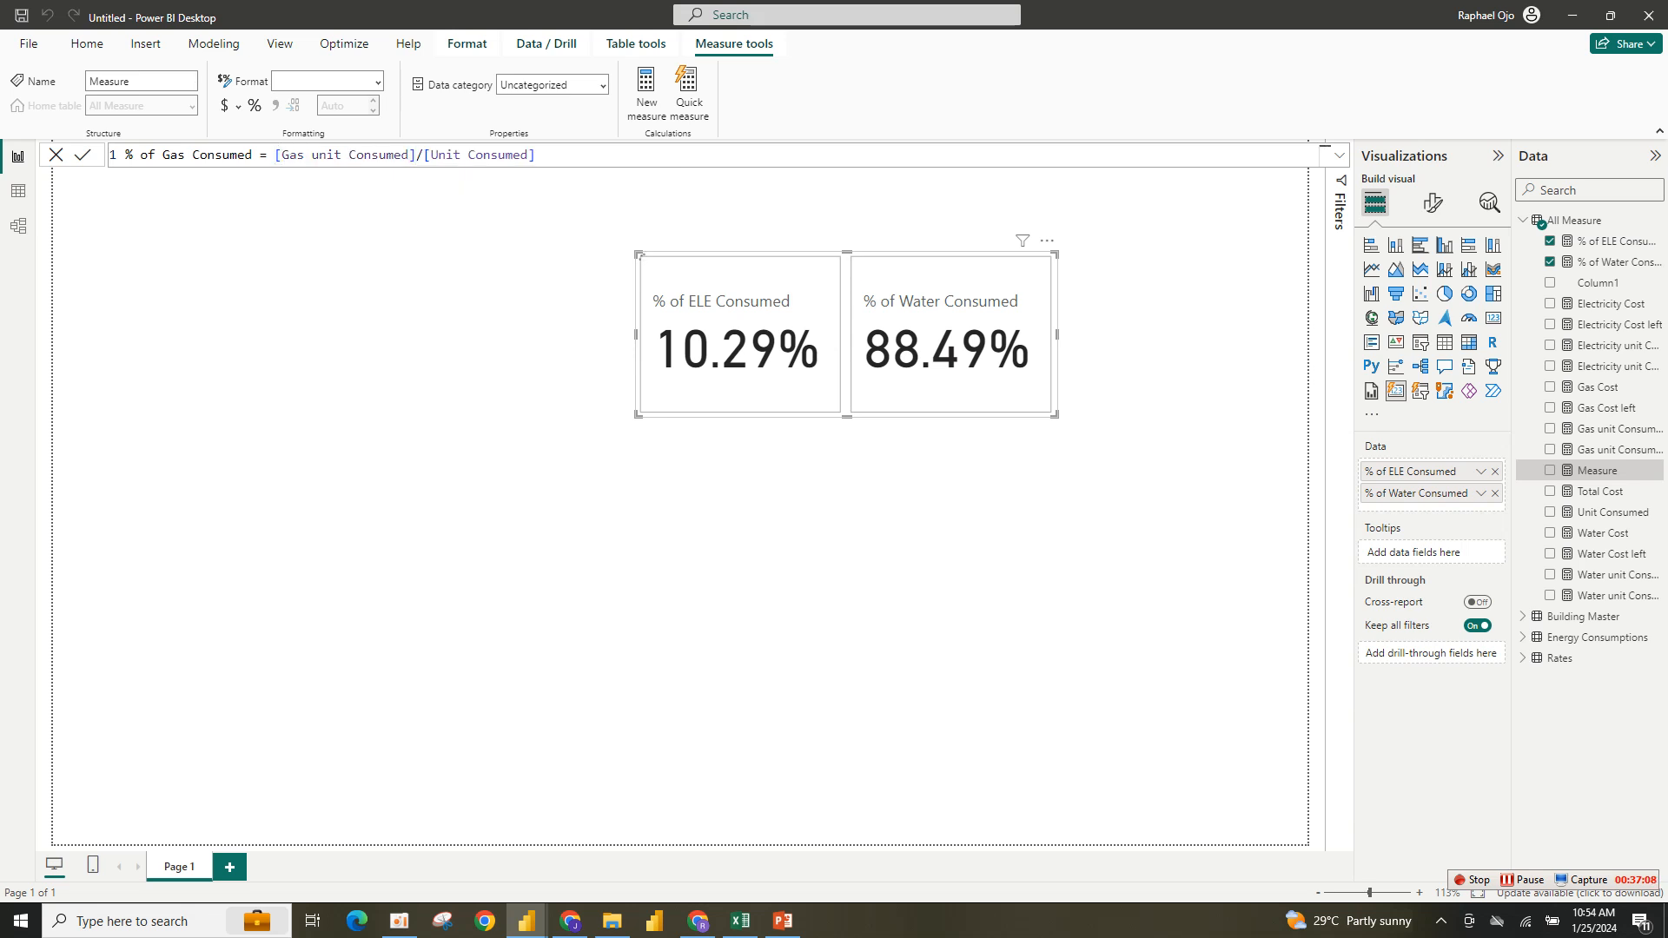
key(Return)
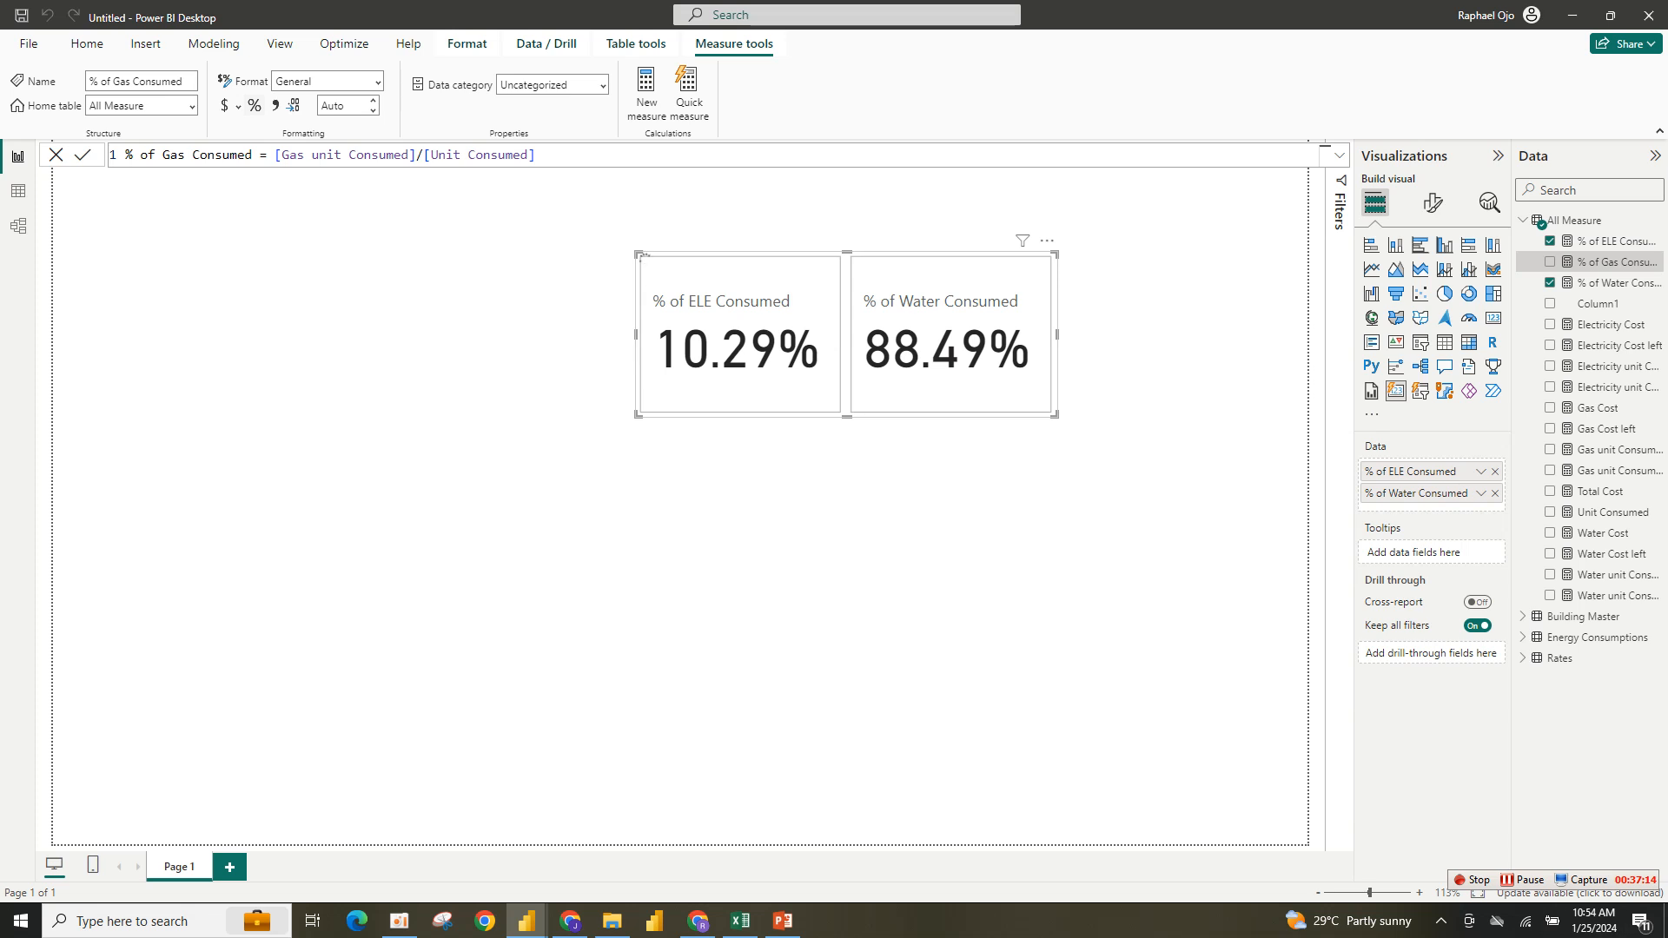
Format % of Gas Consumed as a percentage and add it to the card visual, widening the card and moving it left on the page.
click(254, 105)
click(1549, 262)
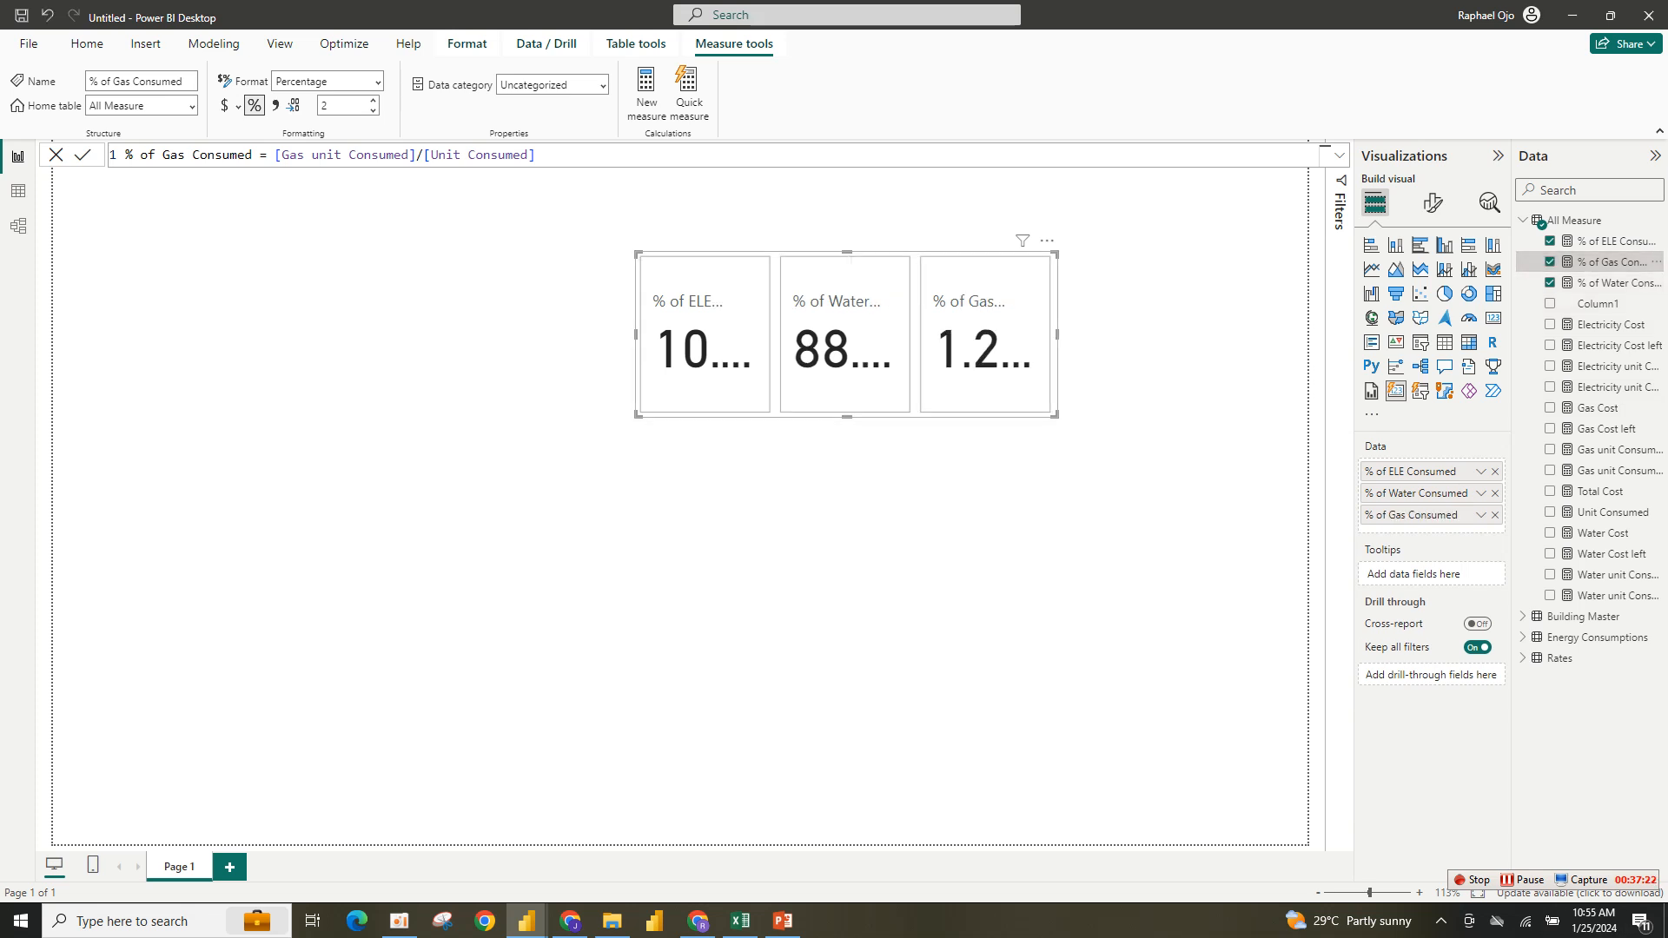
drag(1056, 415, 1233, 400)
drag(1077, 339, 775, 351)
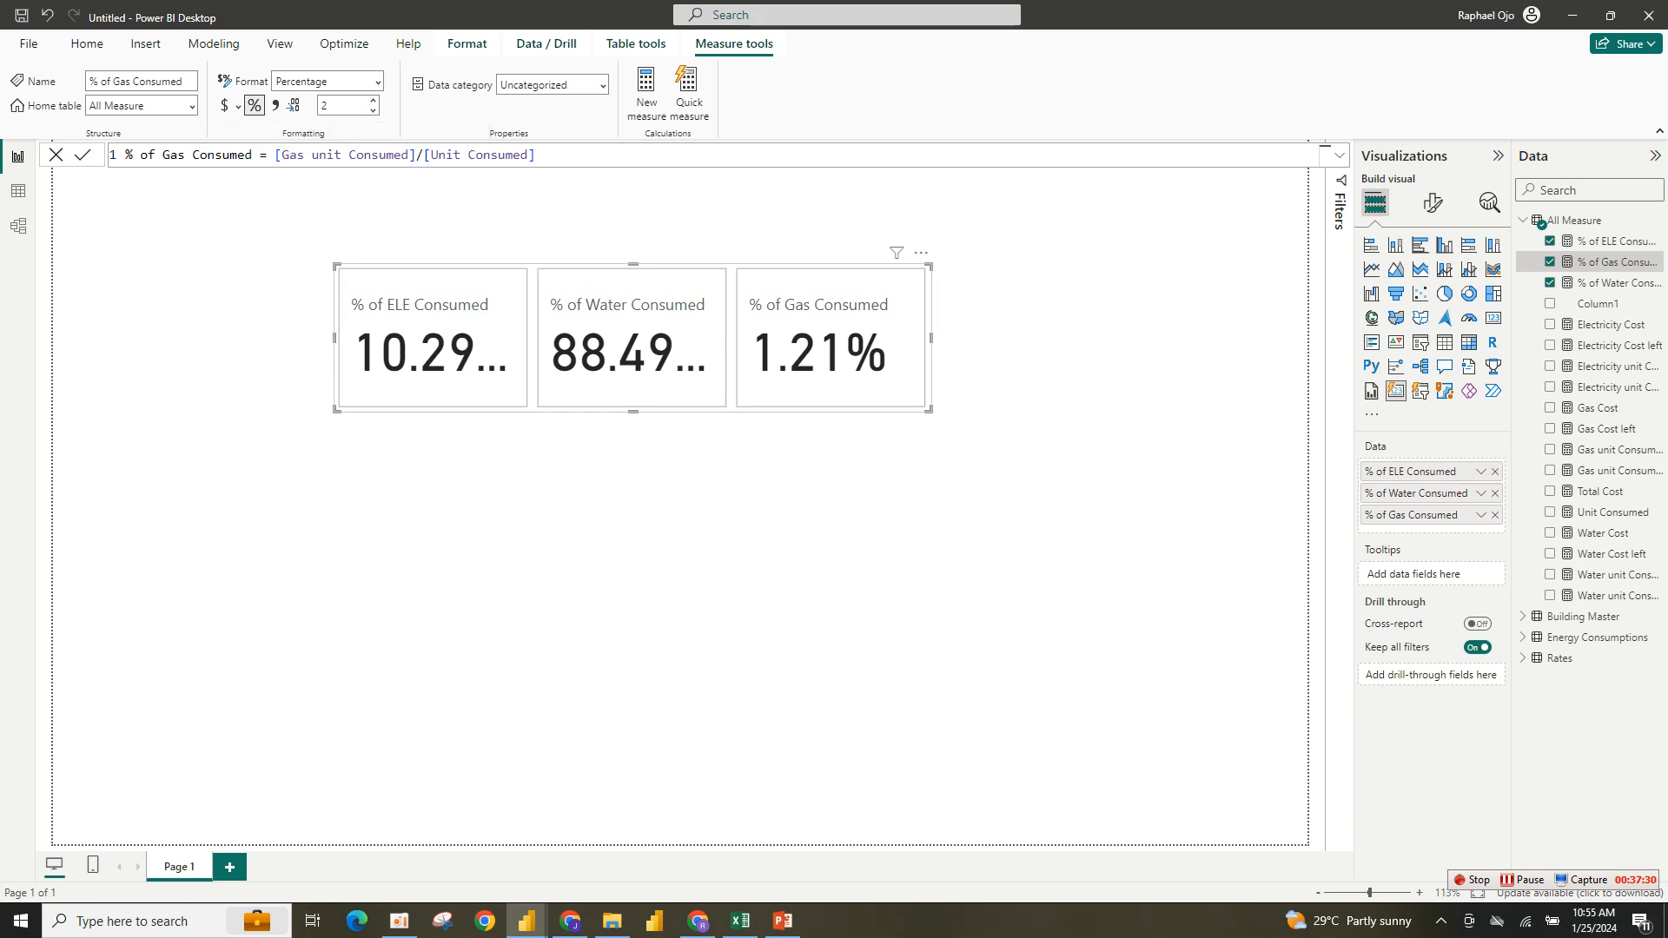
Set the decimal places of the % of Gas, % of ELE and % of Water Consumed measures to 0.
click(373, 110)
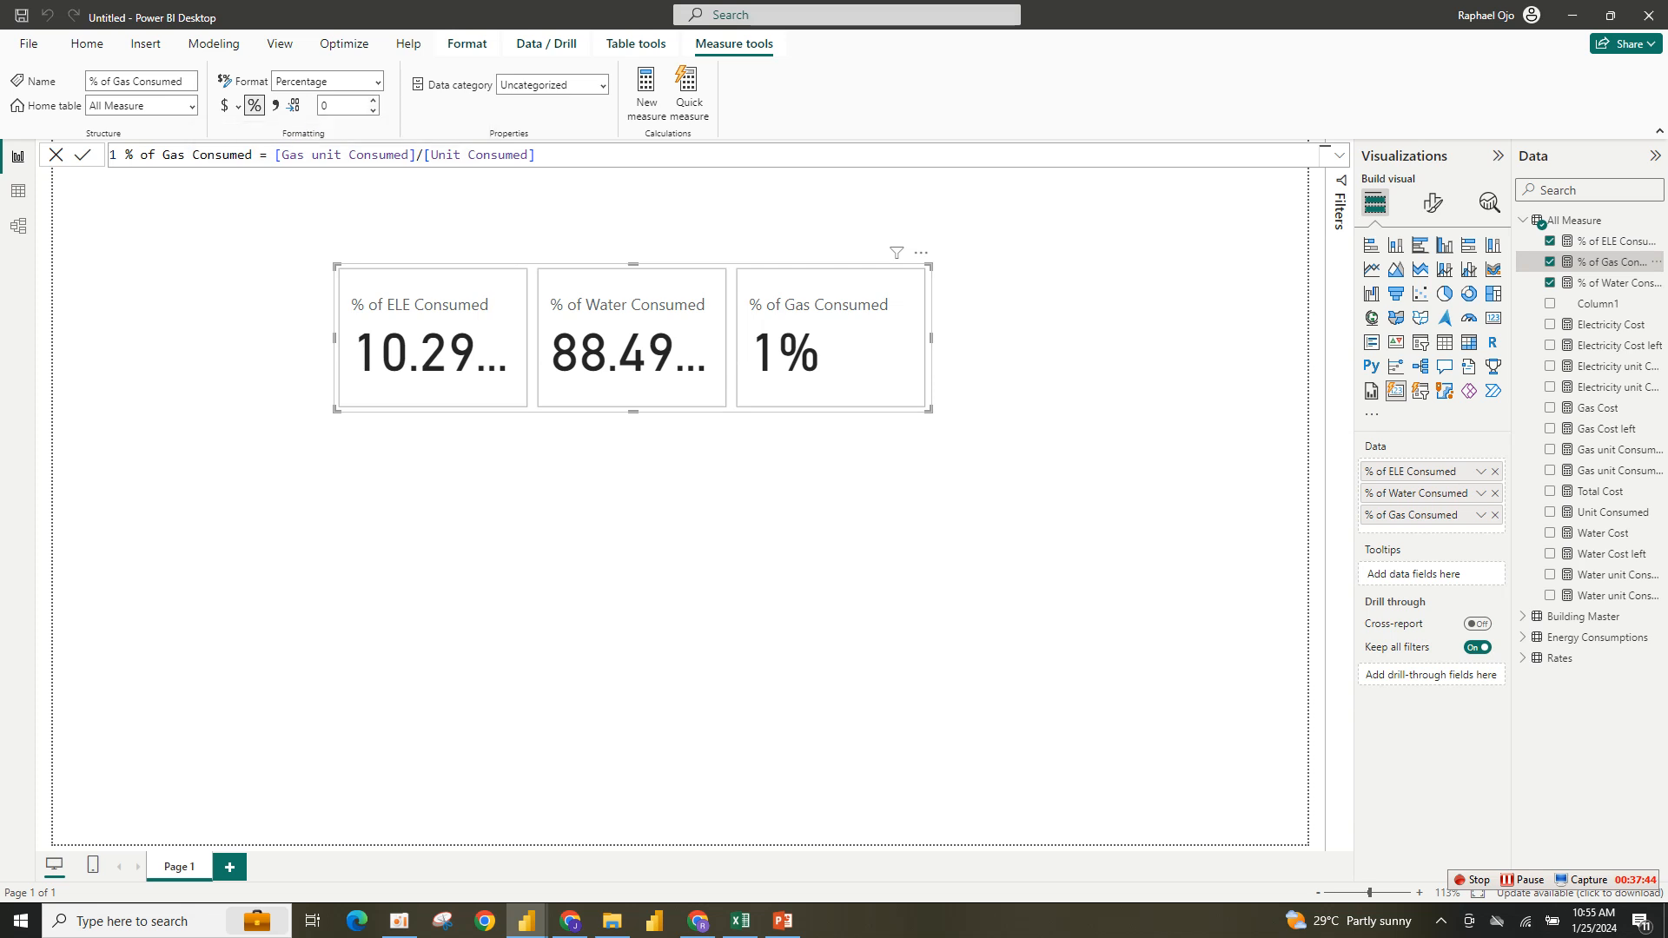
click(1611, 242)
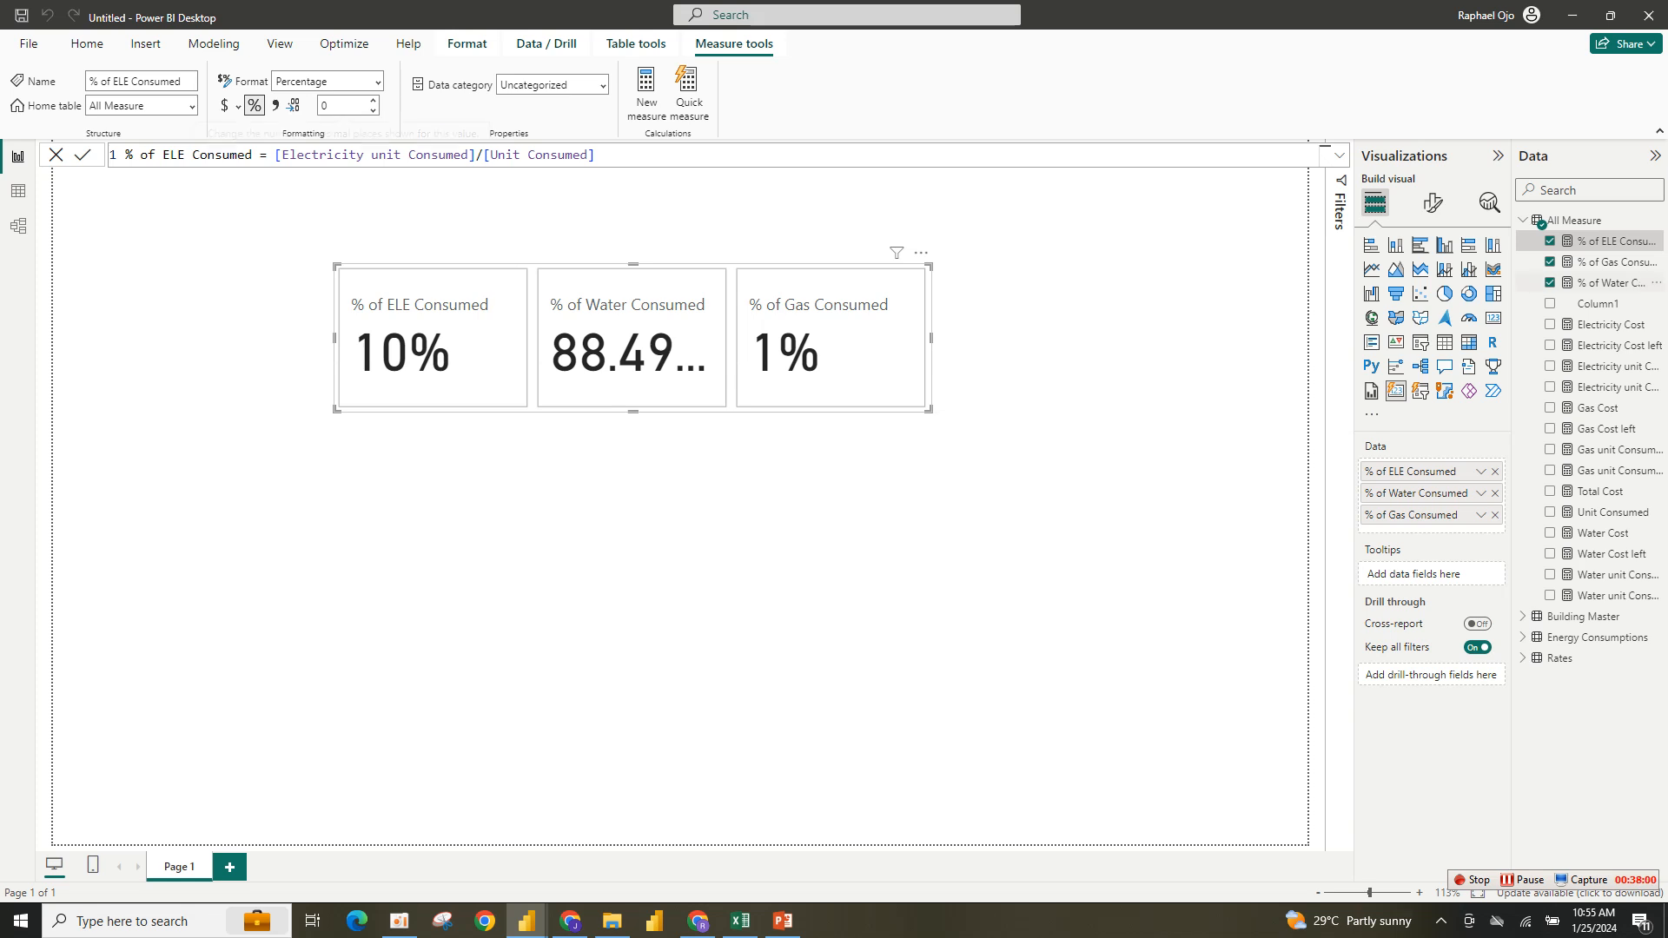
click(1610, 283)
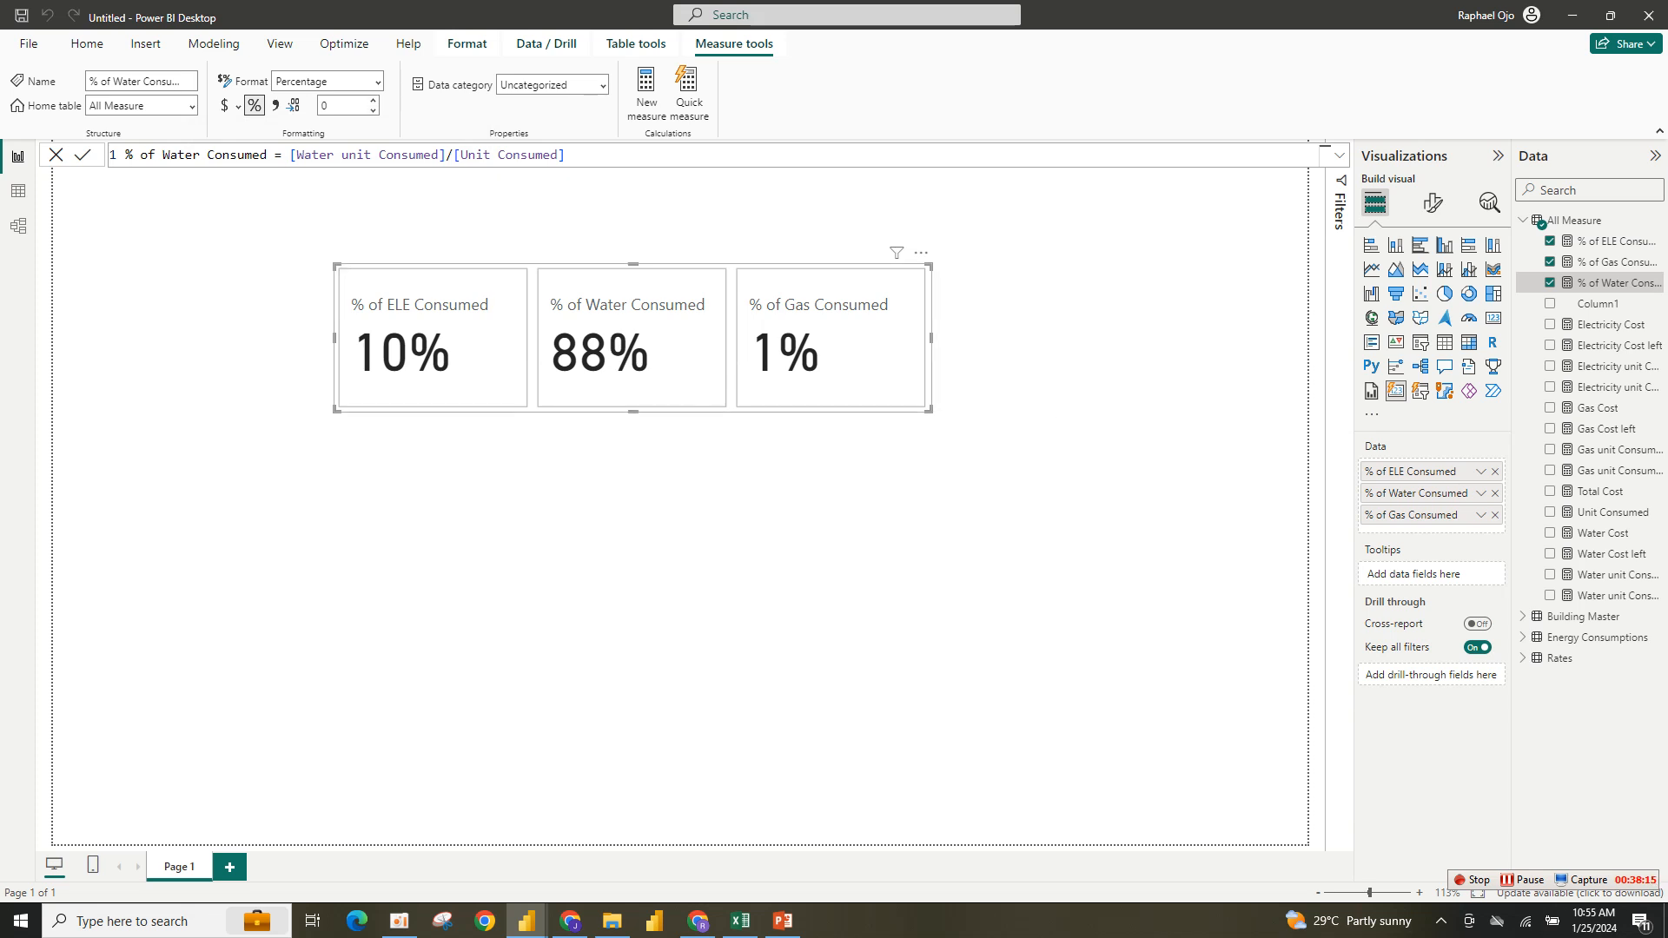
Remove the card visual with the three percentage measures from Page 1.
click(921, 252)
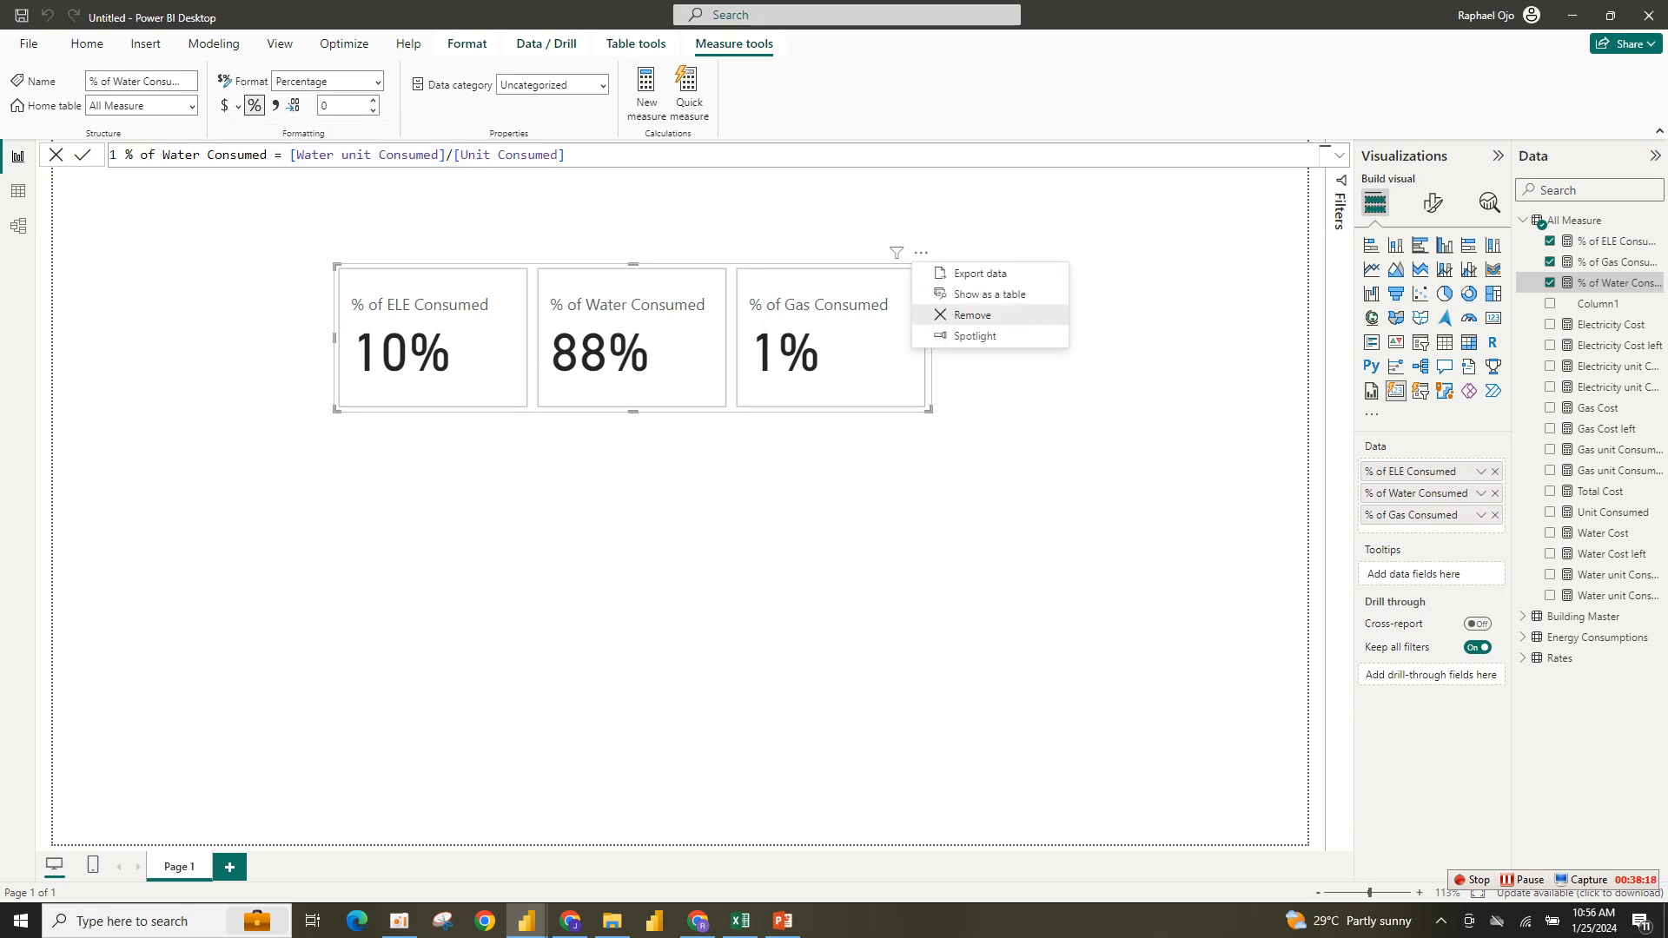
click(972, 314)
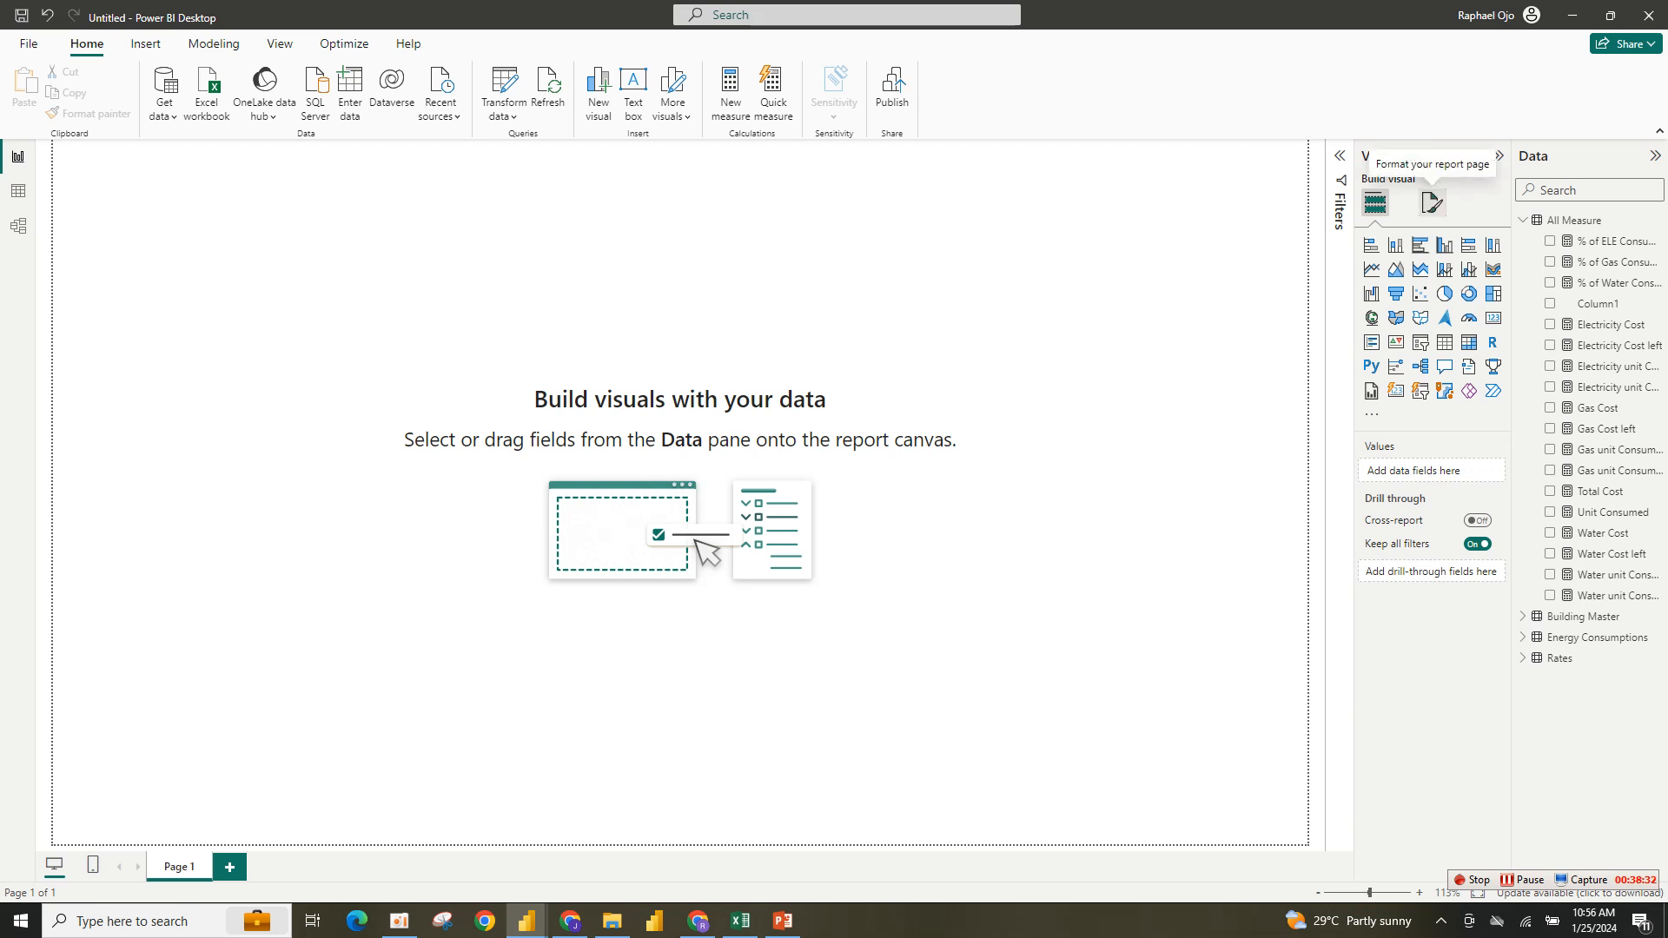
Open the Canvas background settings in the report page's formatting options.
click(1431, 203)
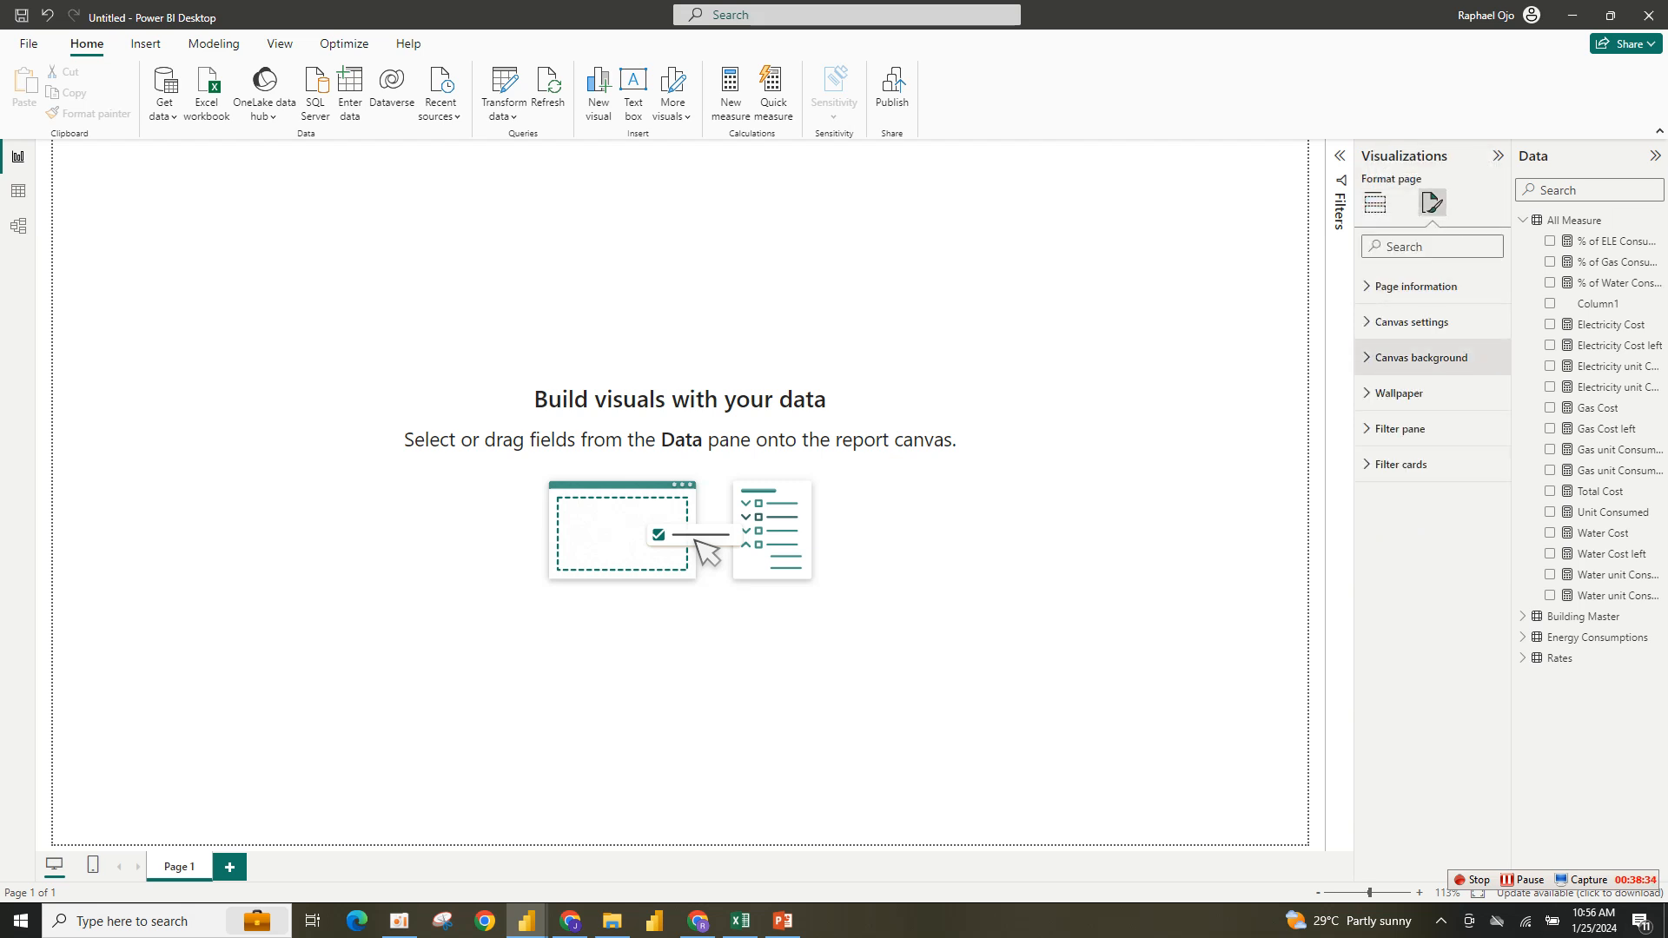
click(1429, 357)
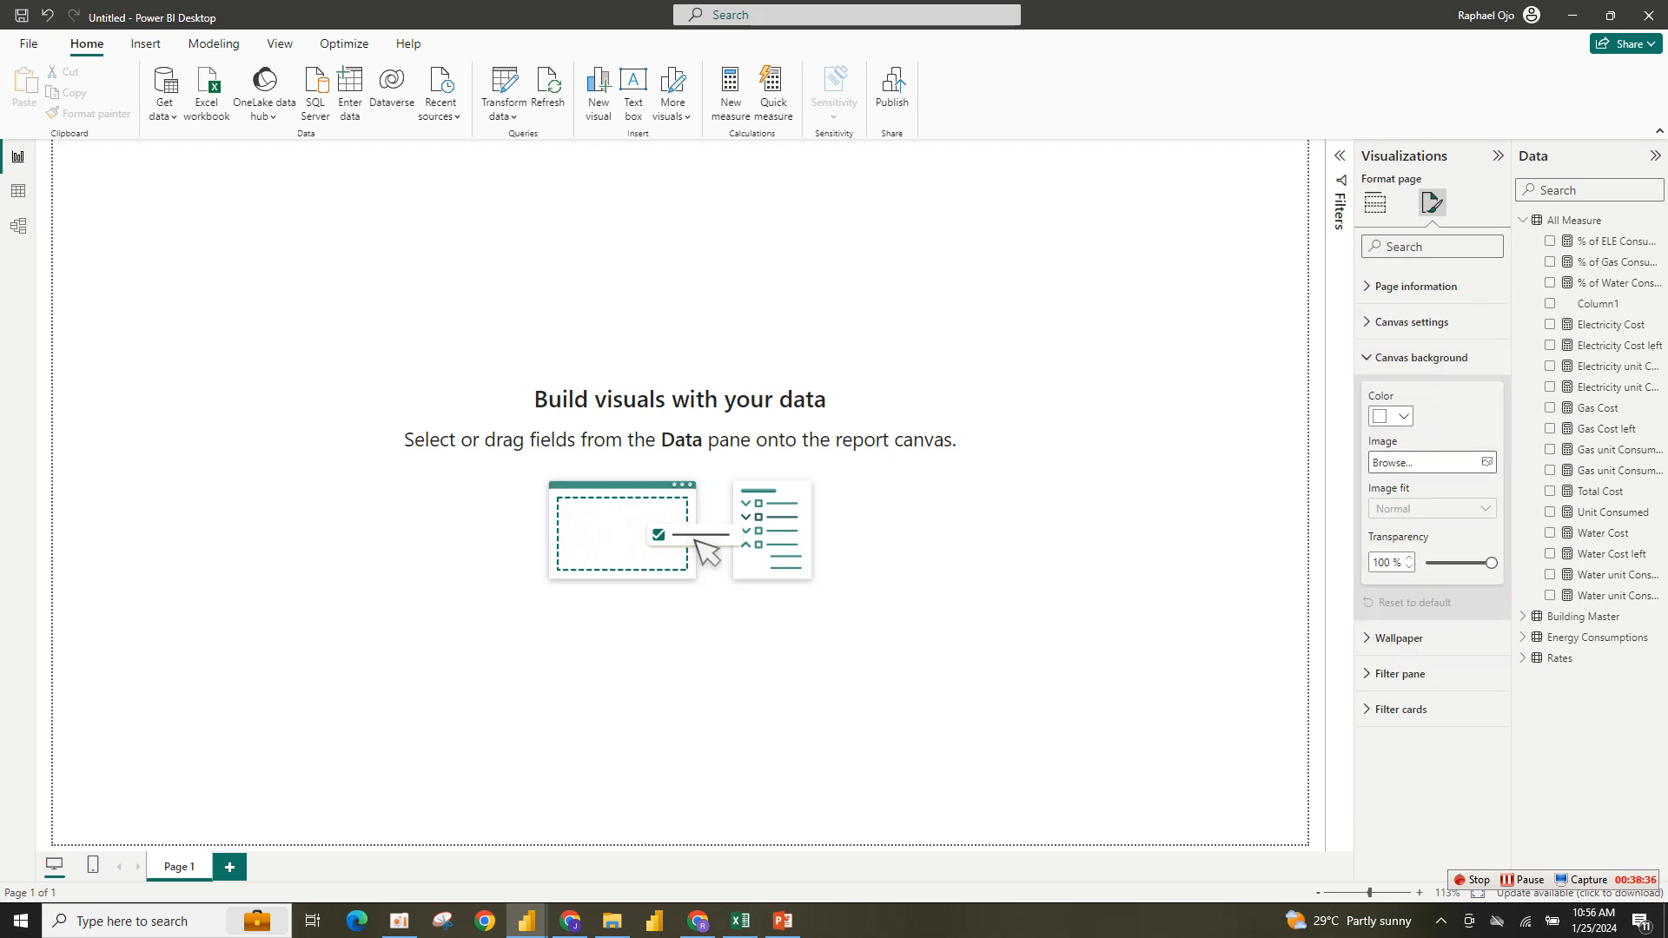
Set Picture1.png from the Downloads folder as the canvas background, with image fit Fit and 0% transparency.
click(1487, 462)
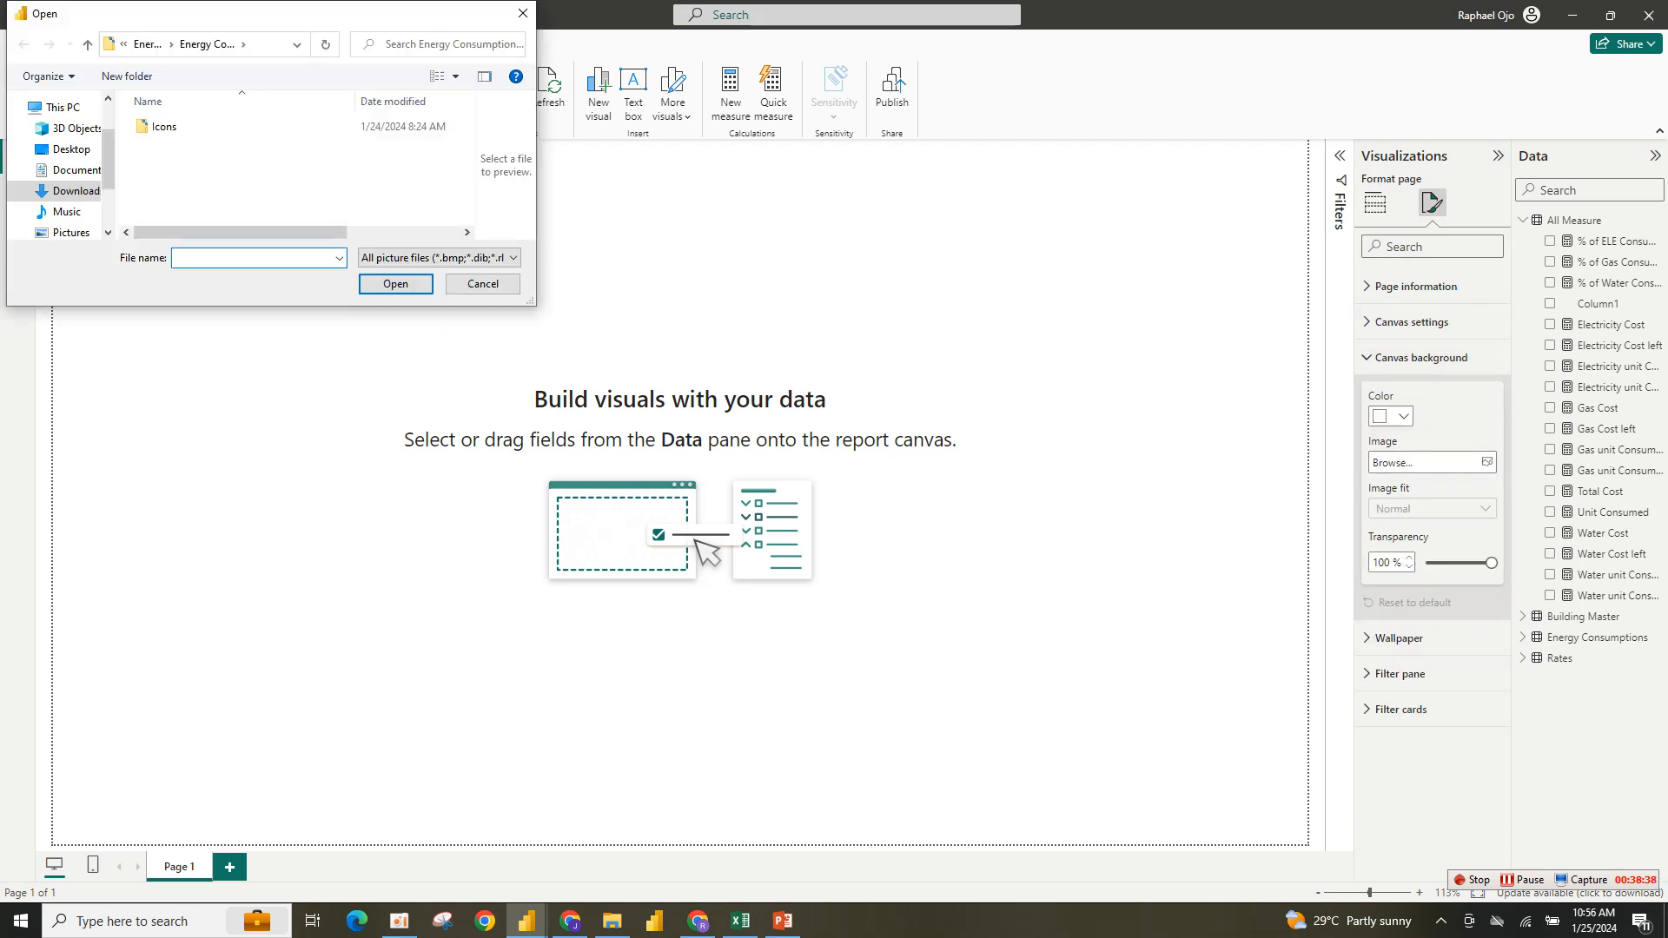
click(79, 192)
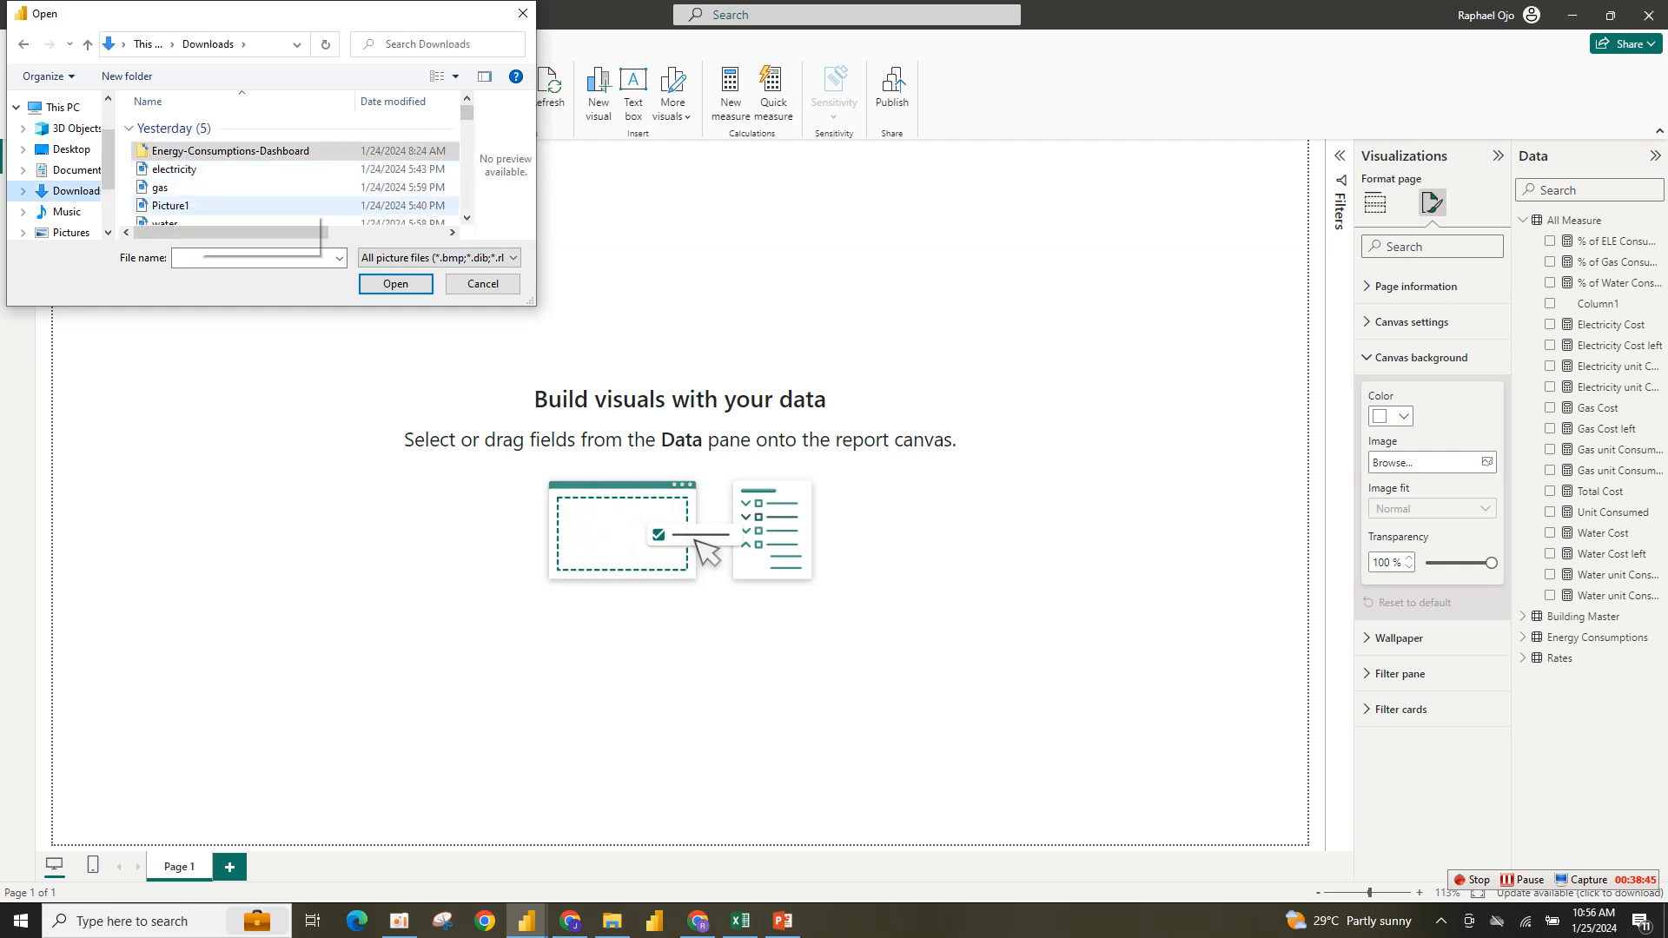
double_click(174, 206)
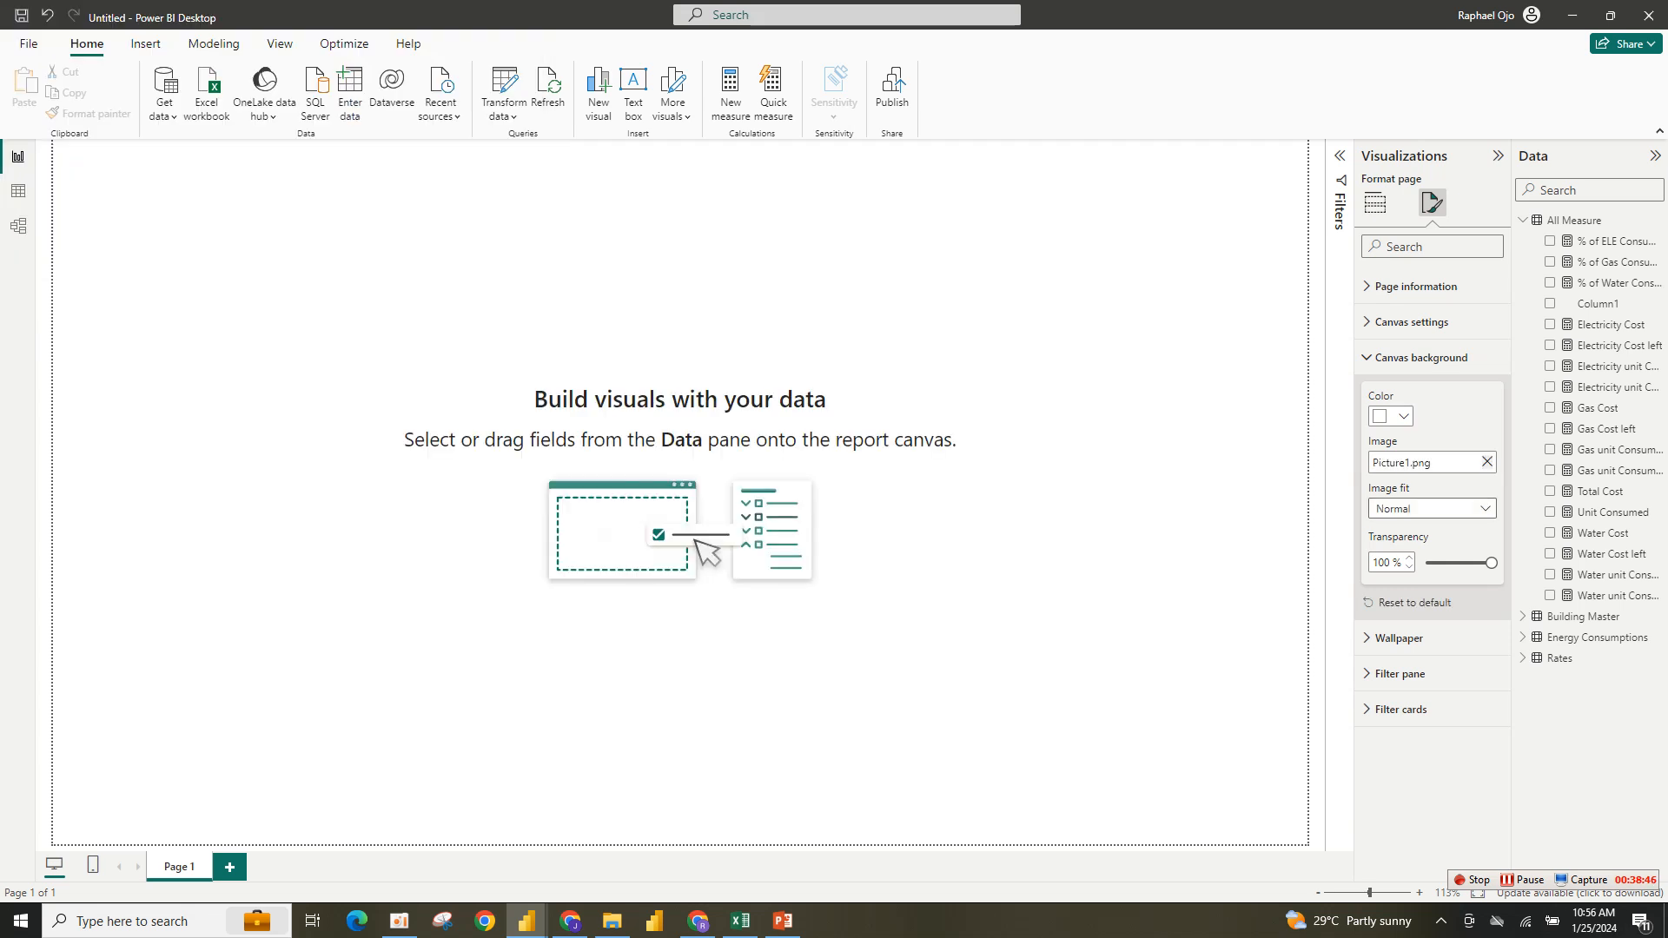
click(1431, 508)
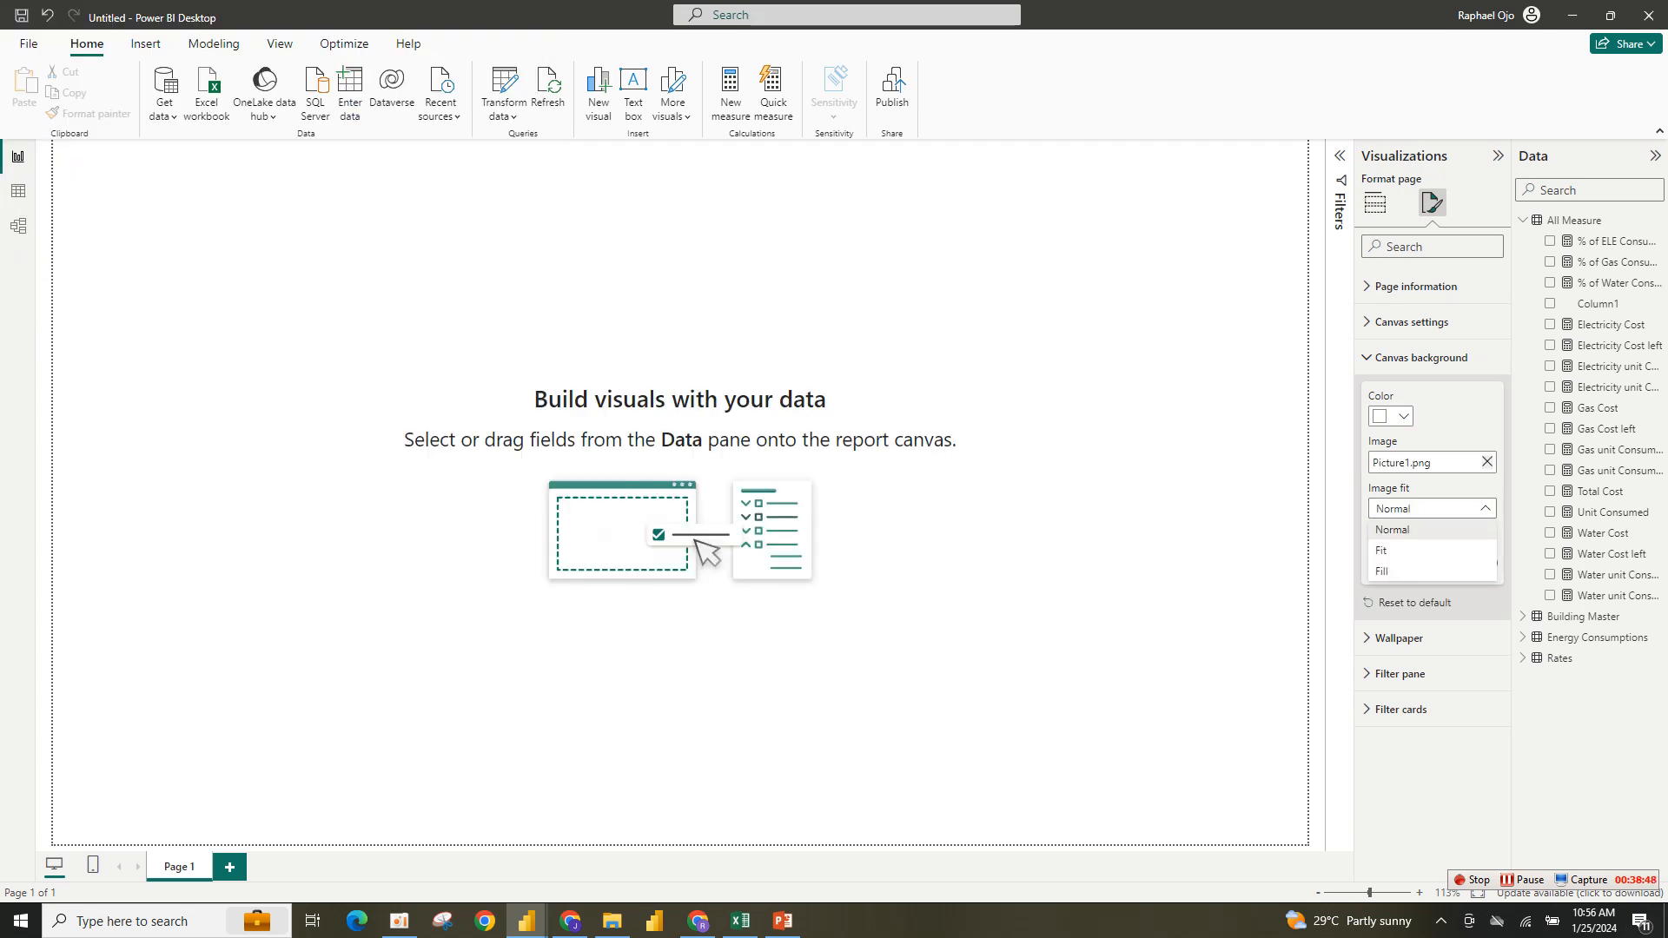
click(1407, 550)
drag(1490, 563, 1426, 564)
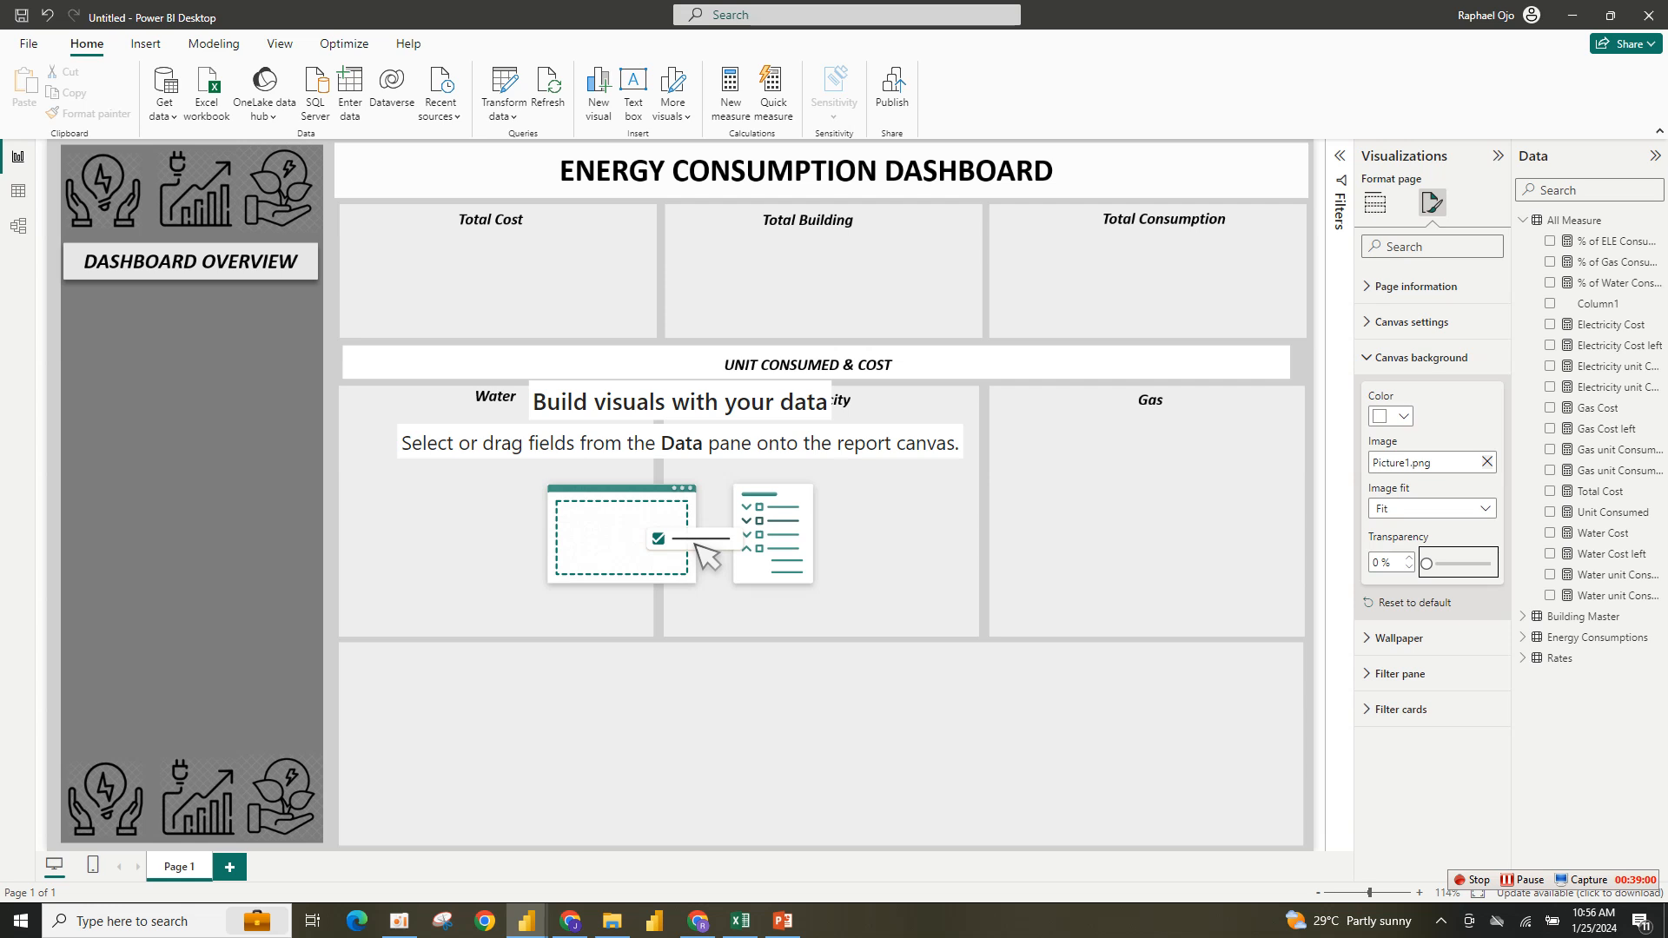
Add a Card (new) visual and shrink it to sit inside the Total Cost box of the dashboard background.
click(1375, 203)
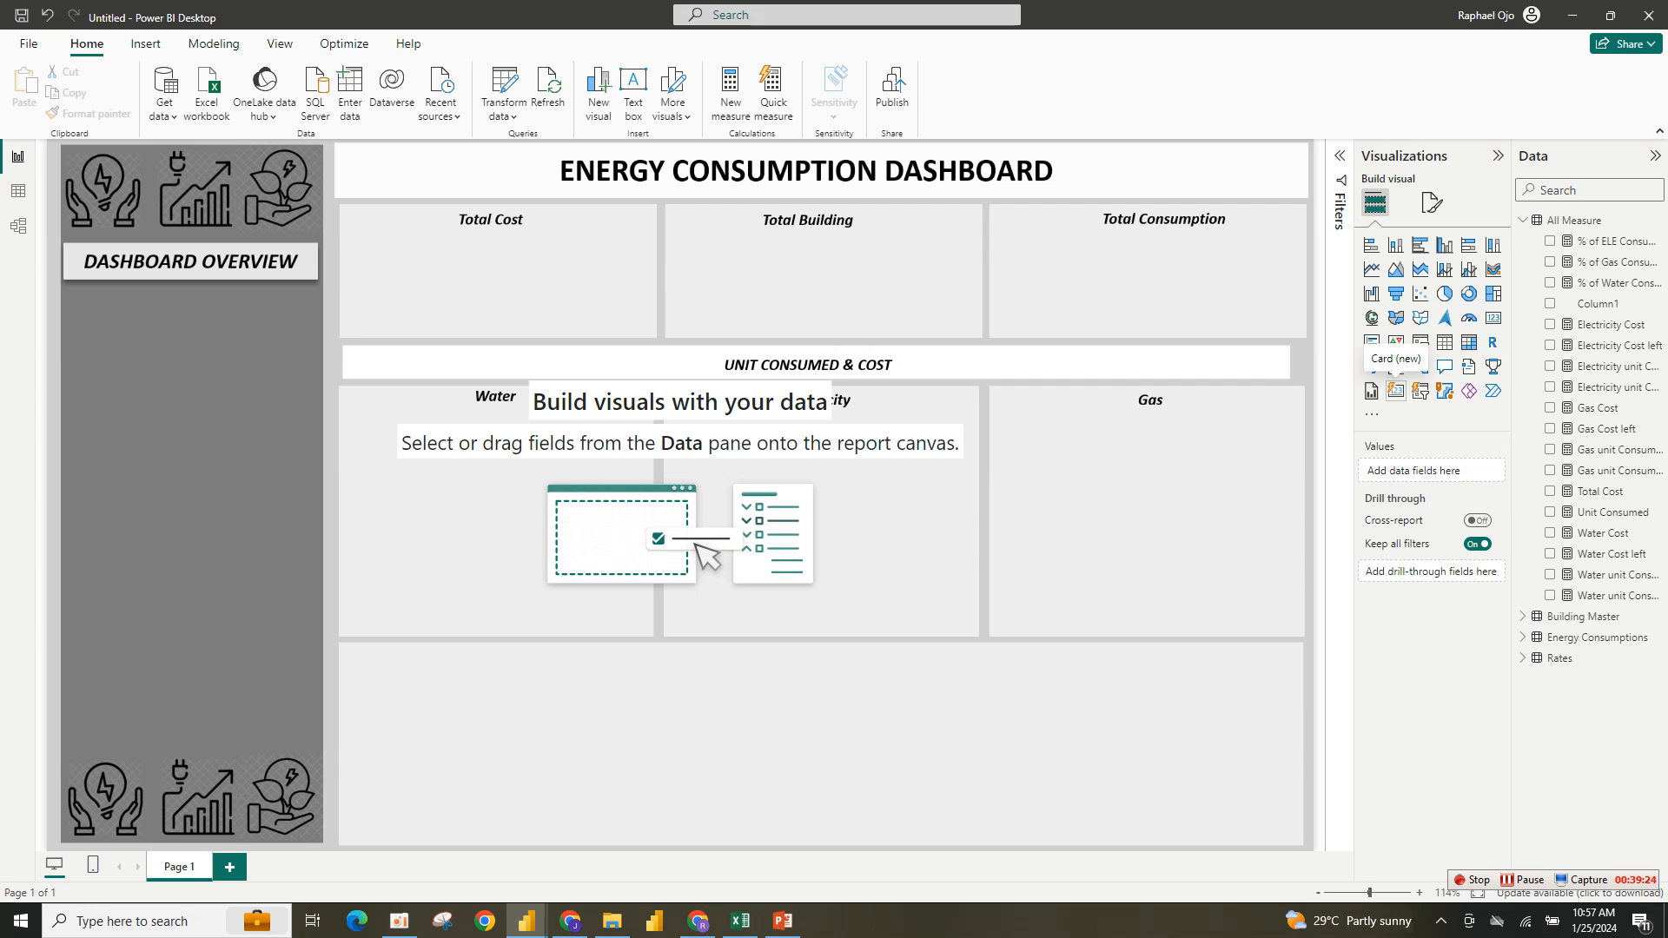
click(1395, 390)
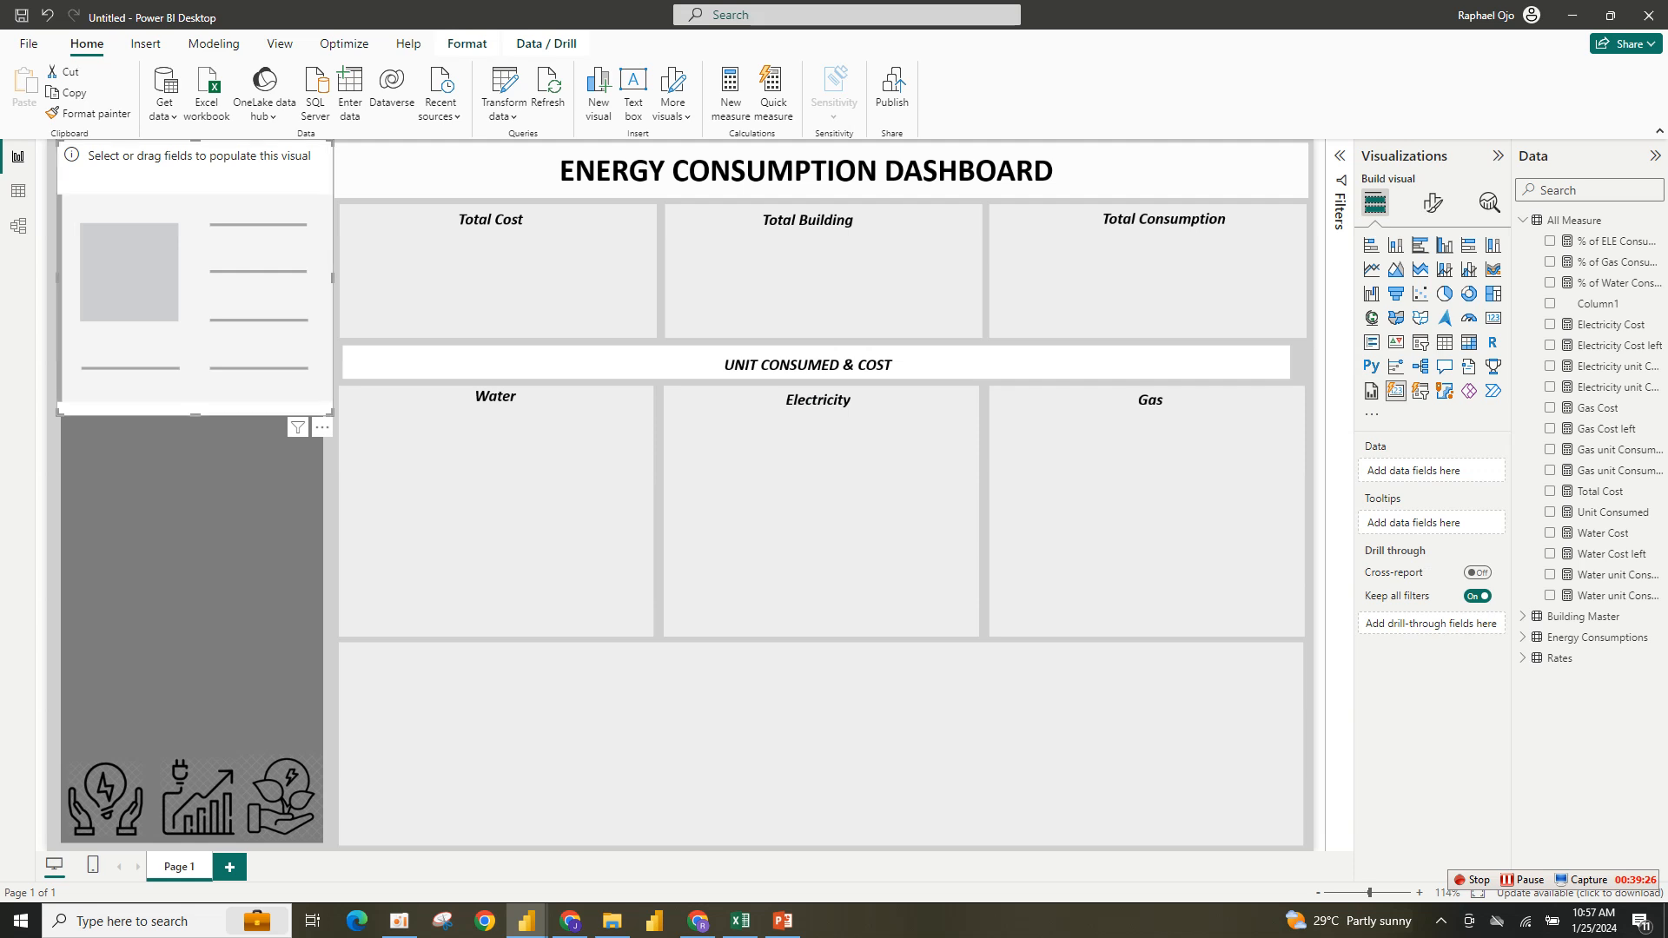
drag(195, 261, 580, 363)
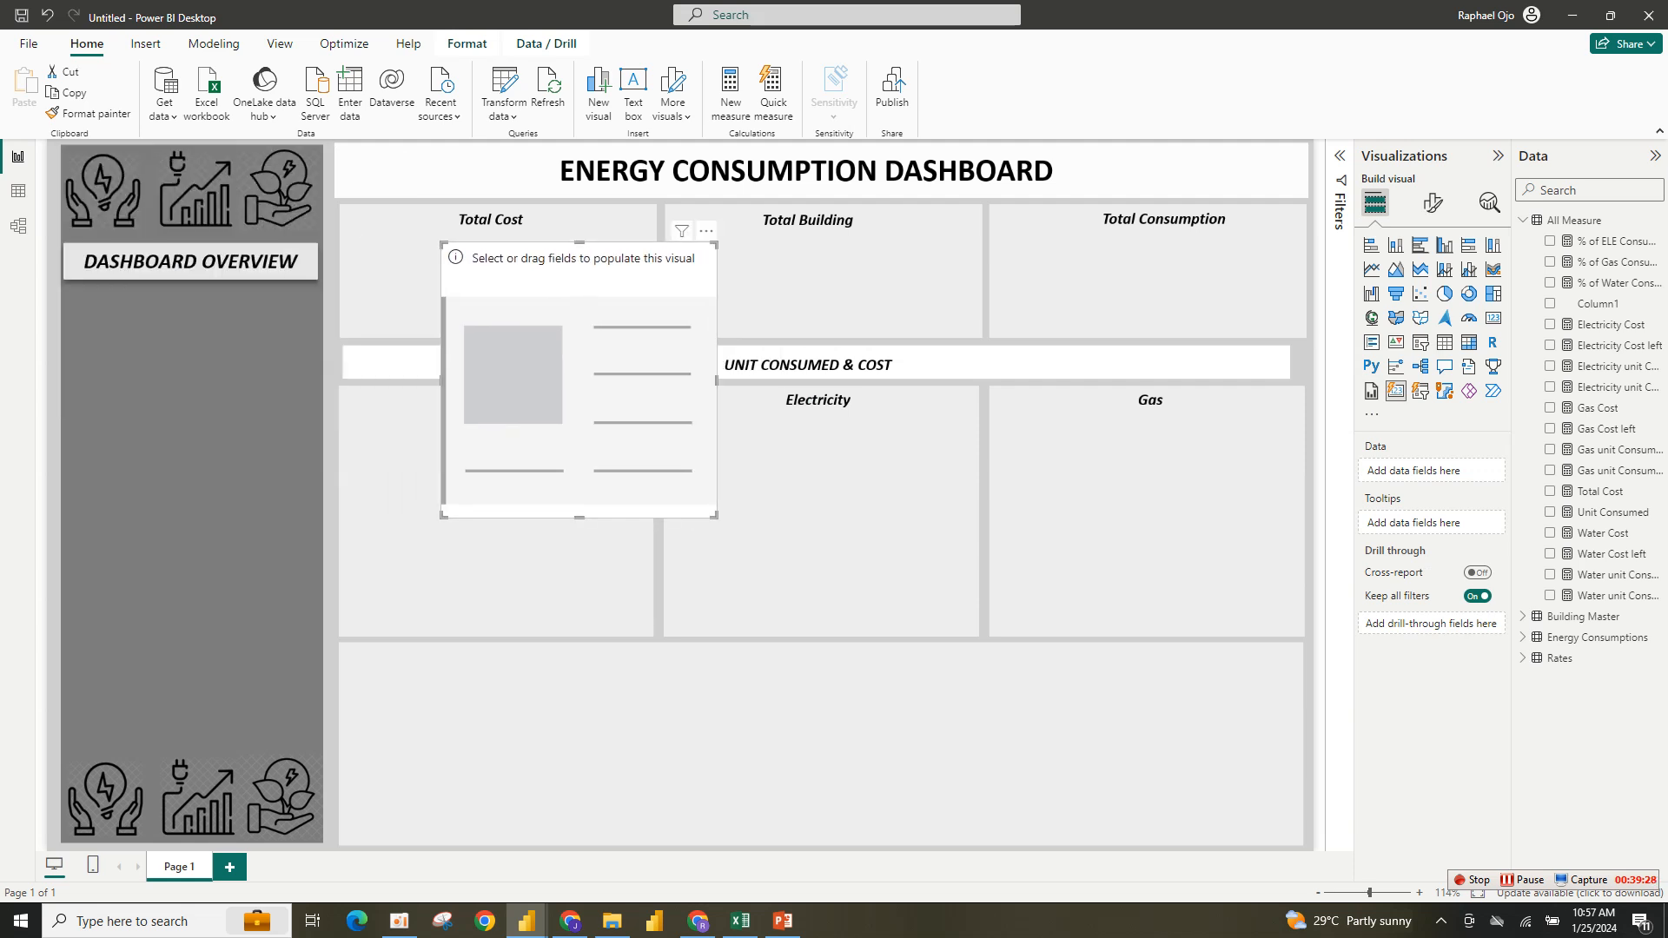
drag(714, 515, 689, 335)
drag(565, 278, 496, 273)
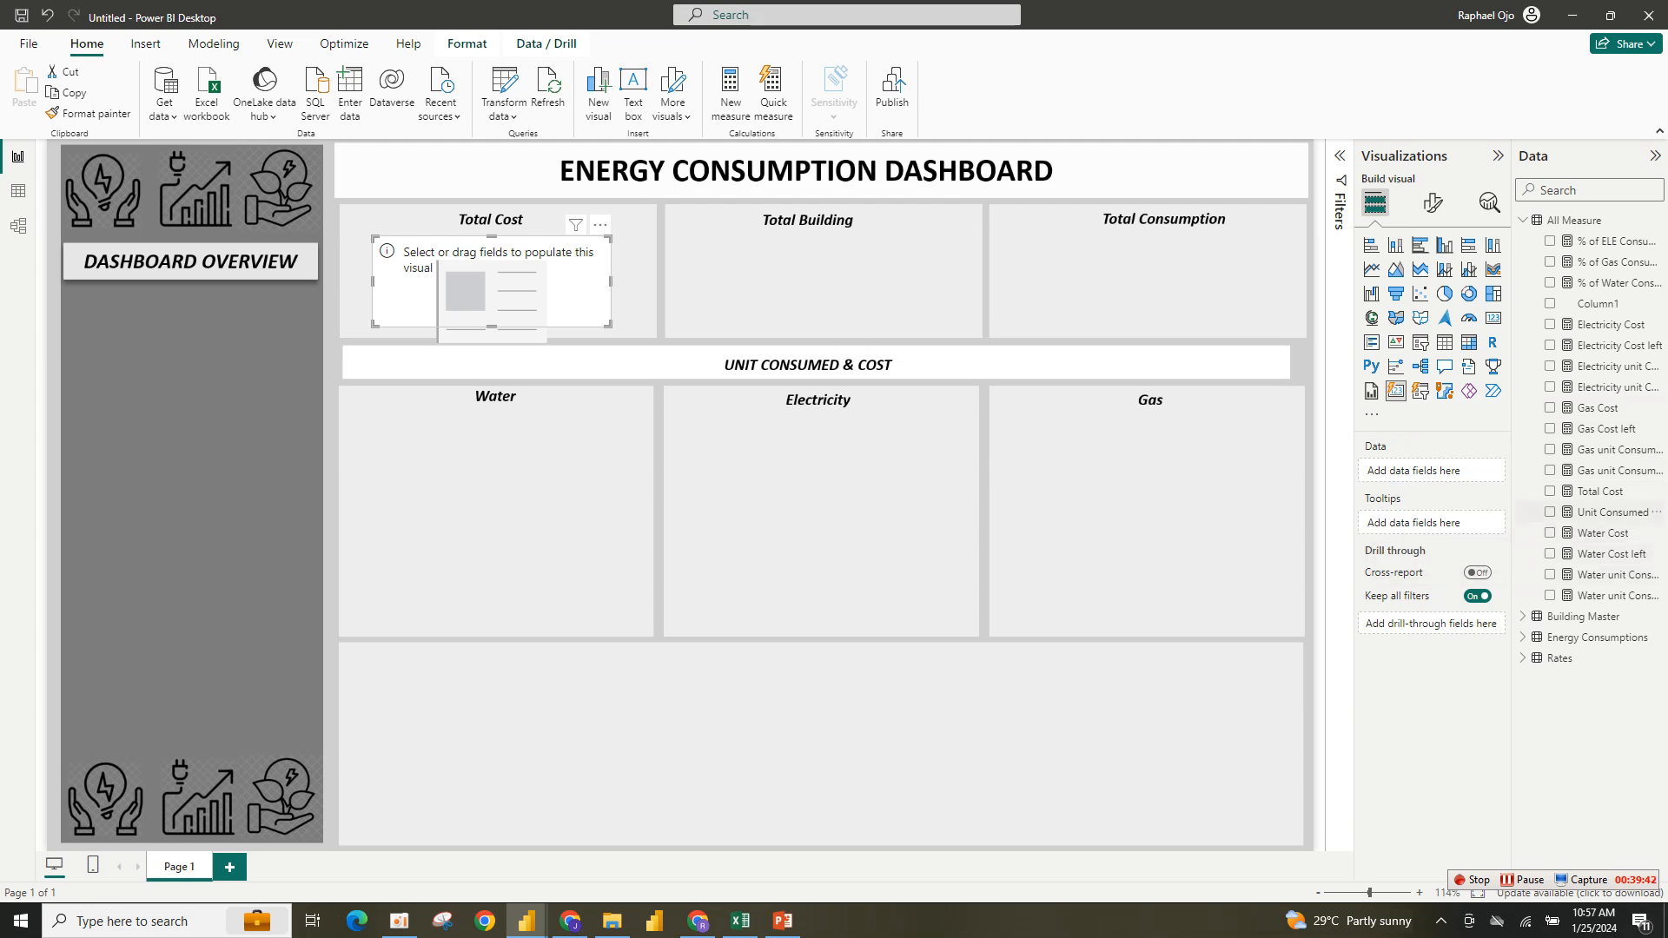
Fill the card with the Total Cost measure and enlarge it to cover the whole Total Cost box.
click(1549, 491)
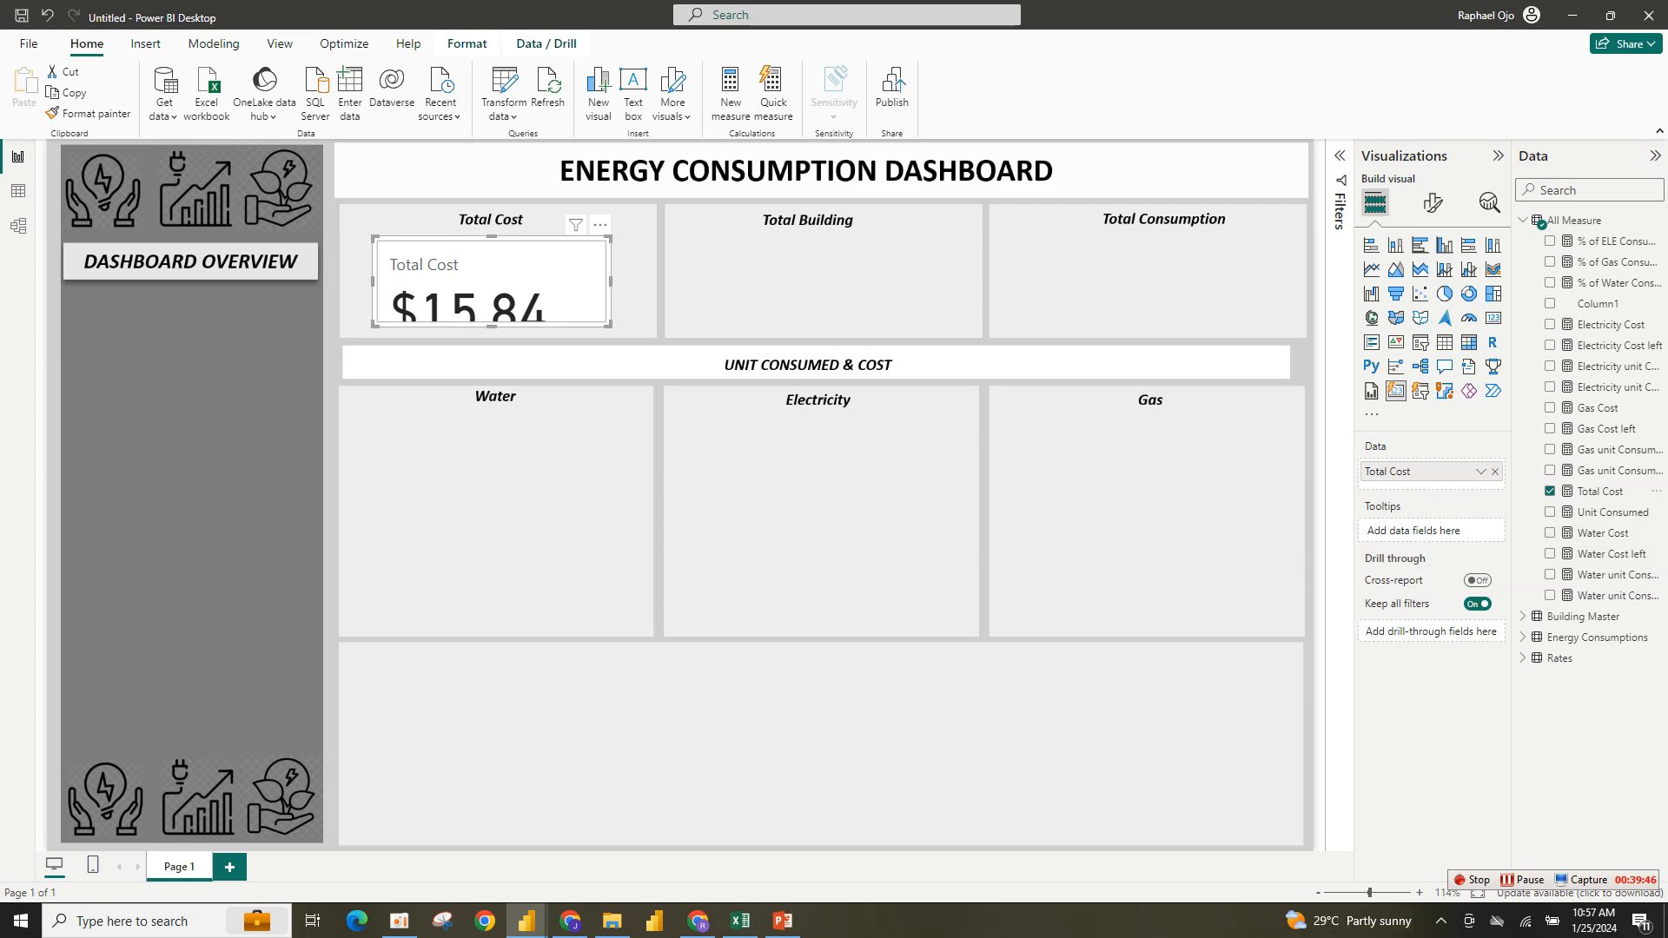
drag(609, 324, 679, 338)
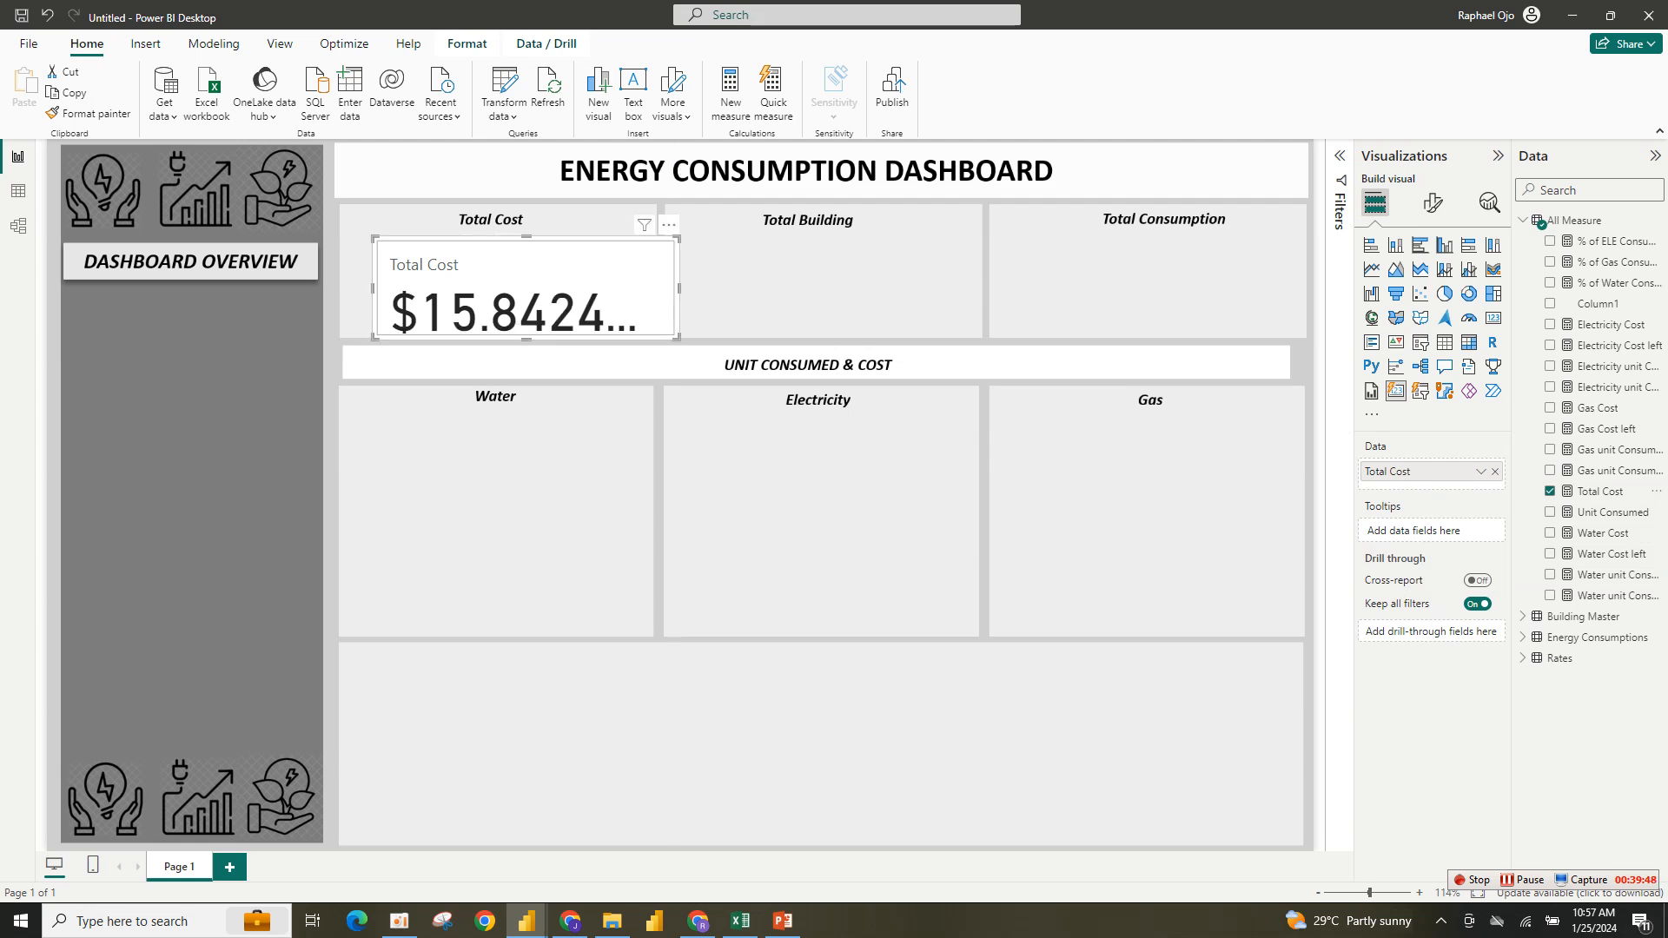
drag(375, 237, 320, 209)
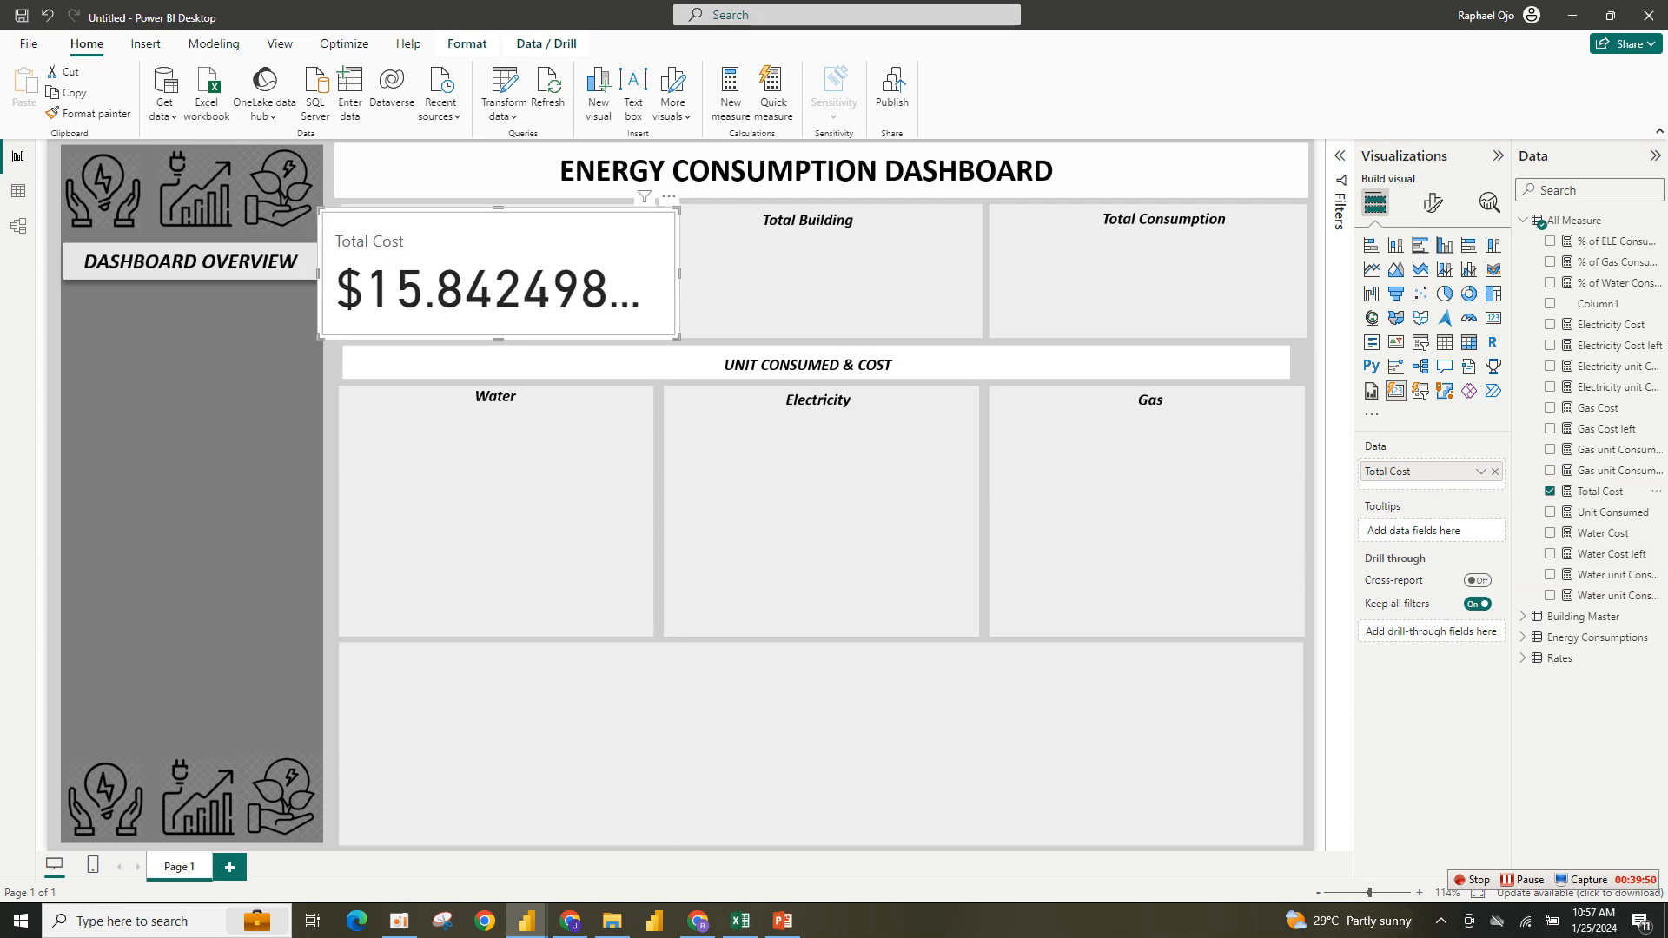
Turn off the card's callout label and centre its callout value horizontally.
click(1431, 203)
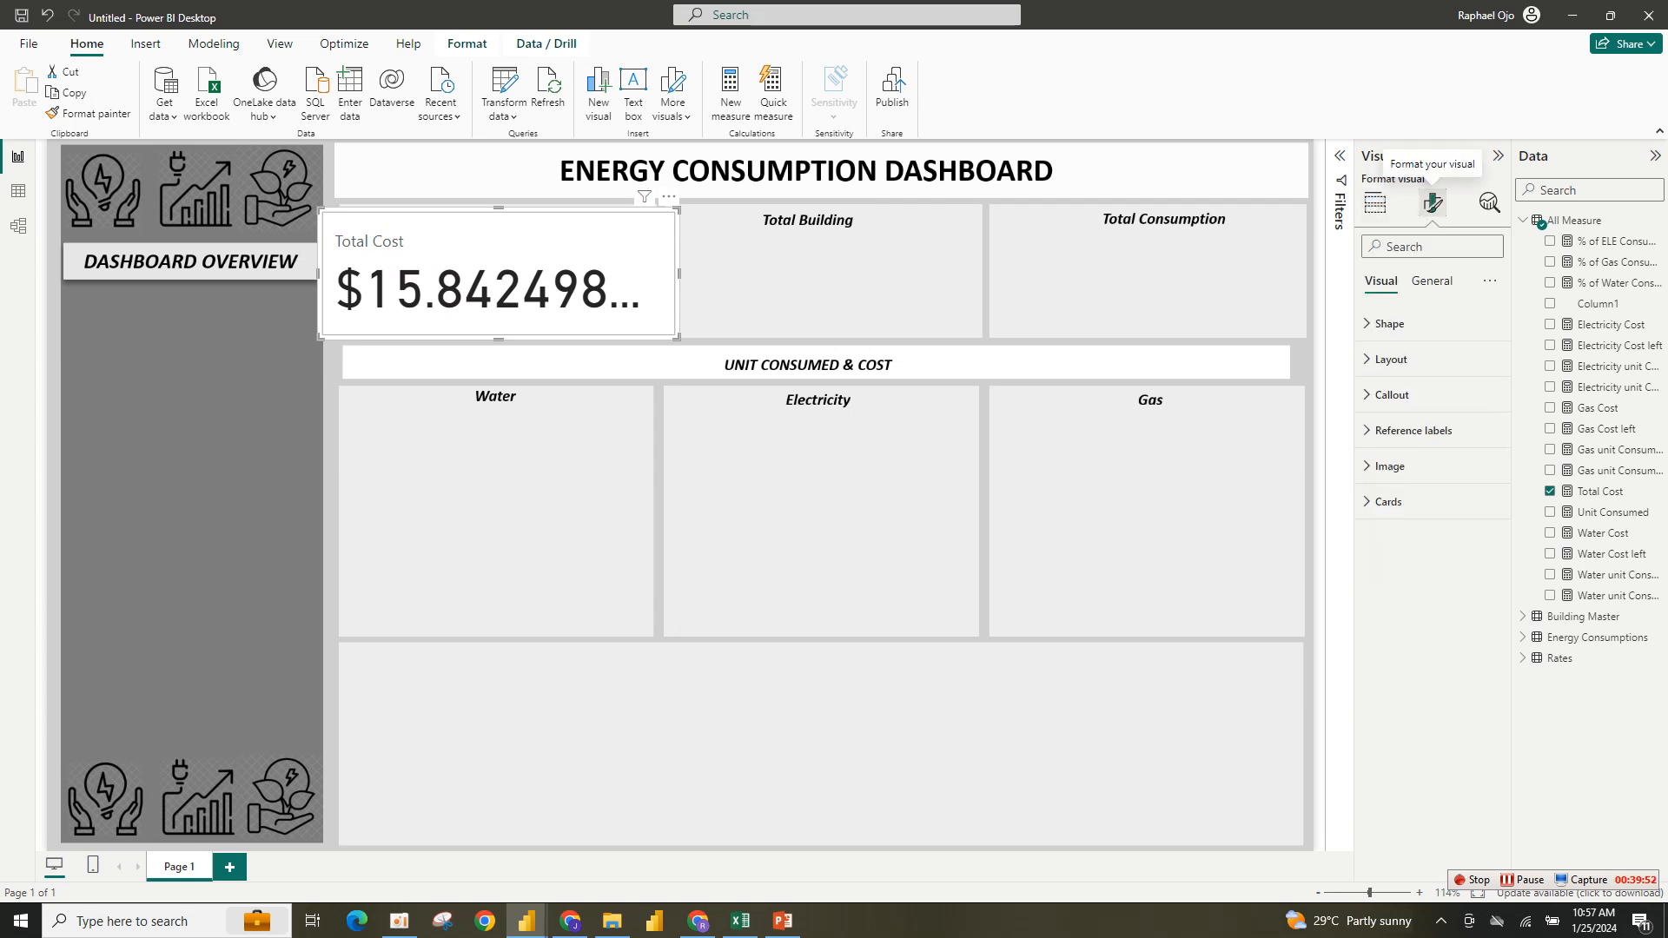
click(1392, 395)
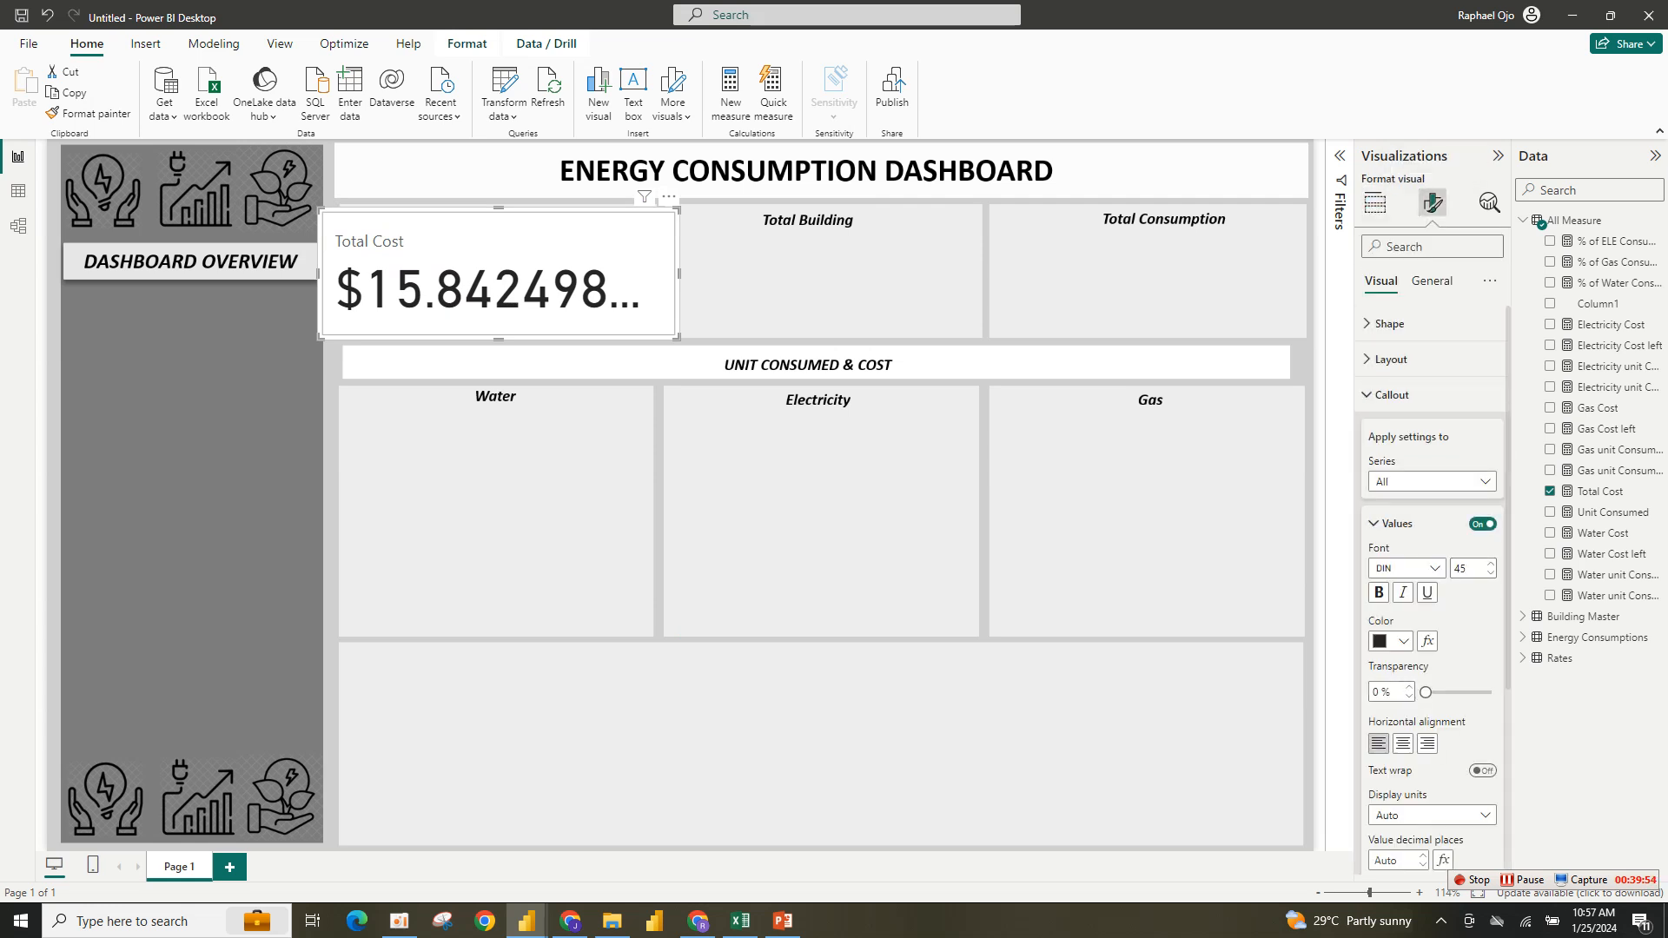
click(1390, 522)
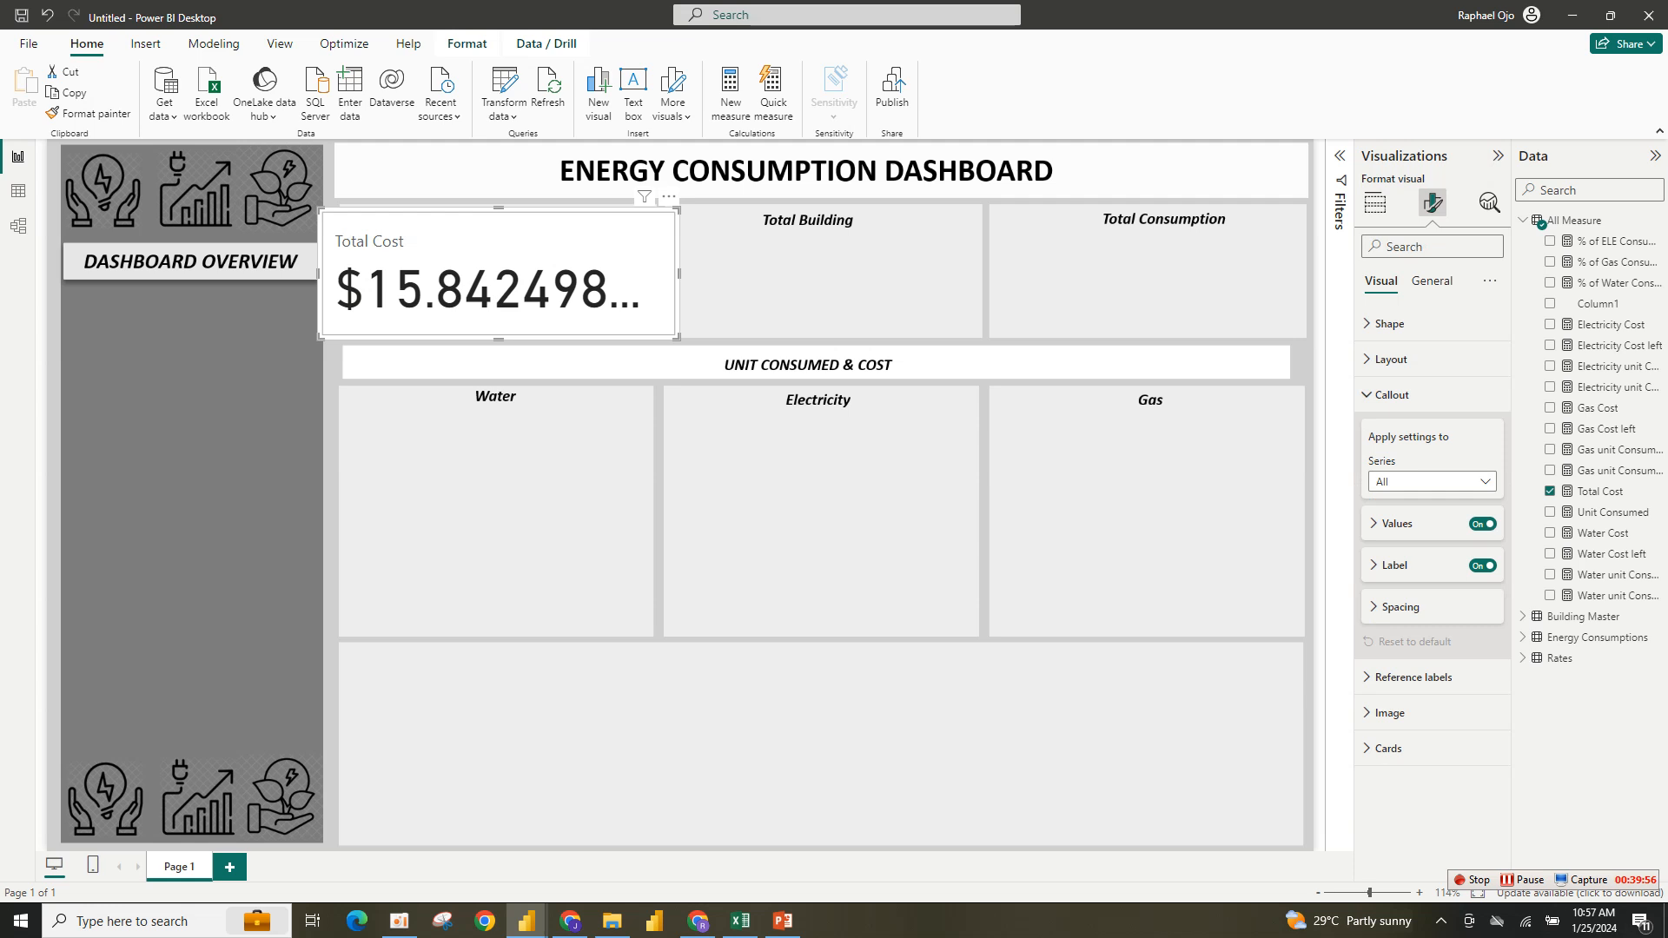
click(1482, 565)
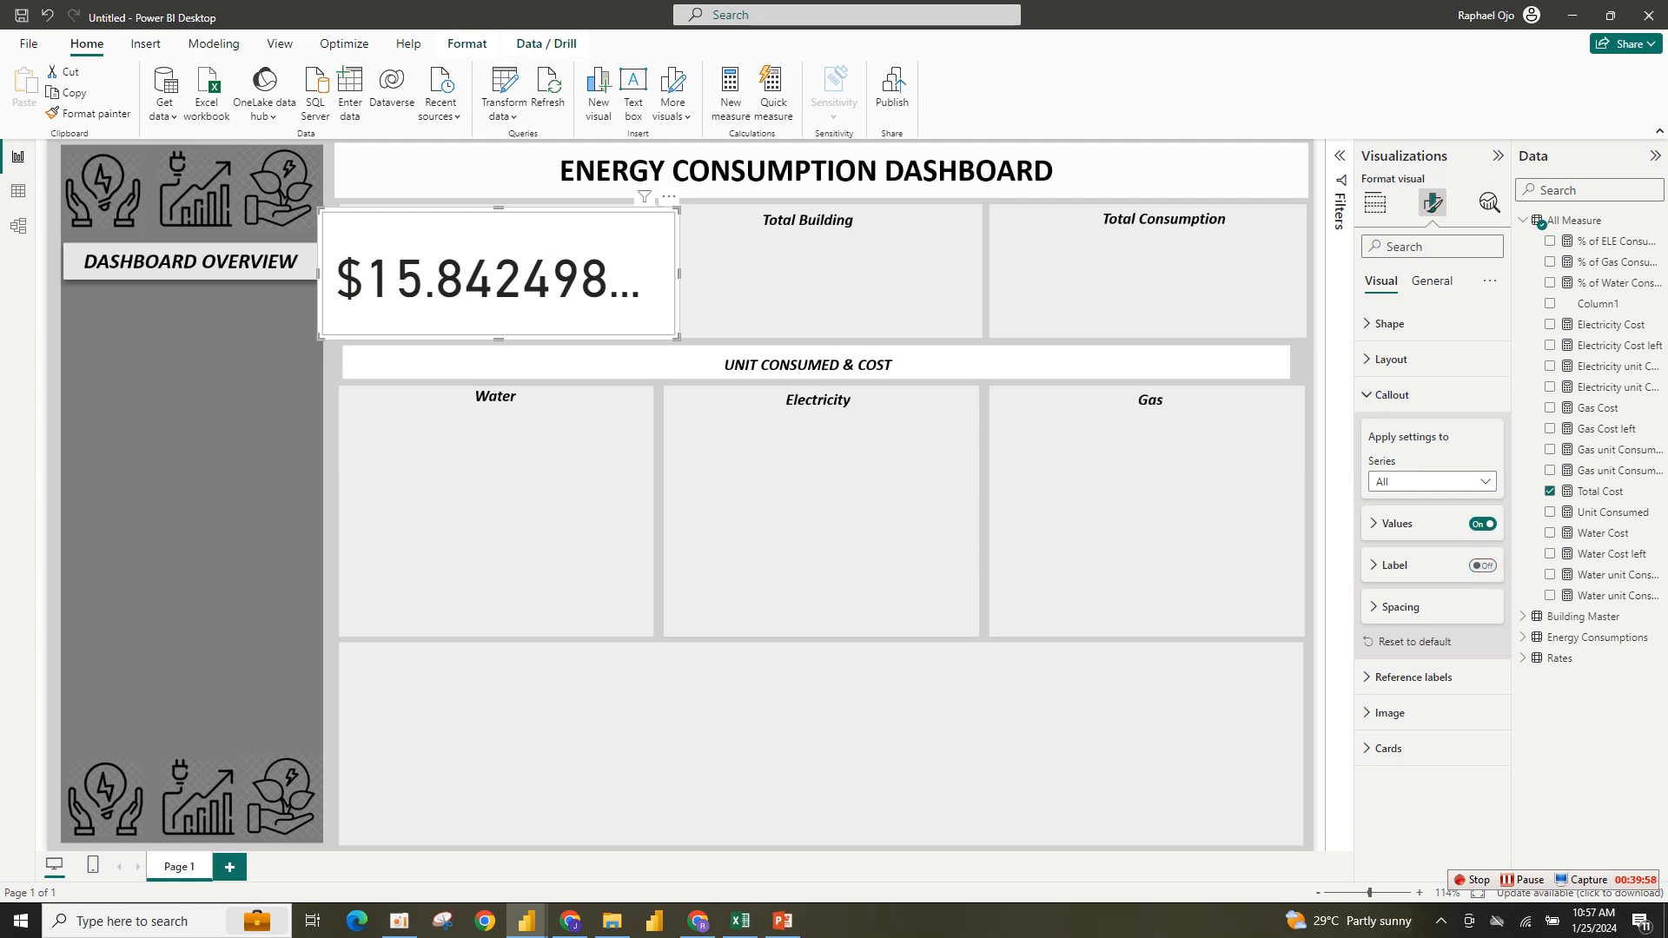
click(1396, 523)
click(1402, 743)
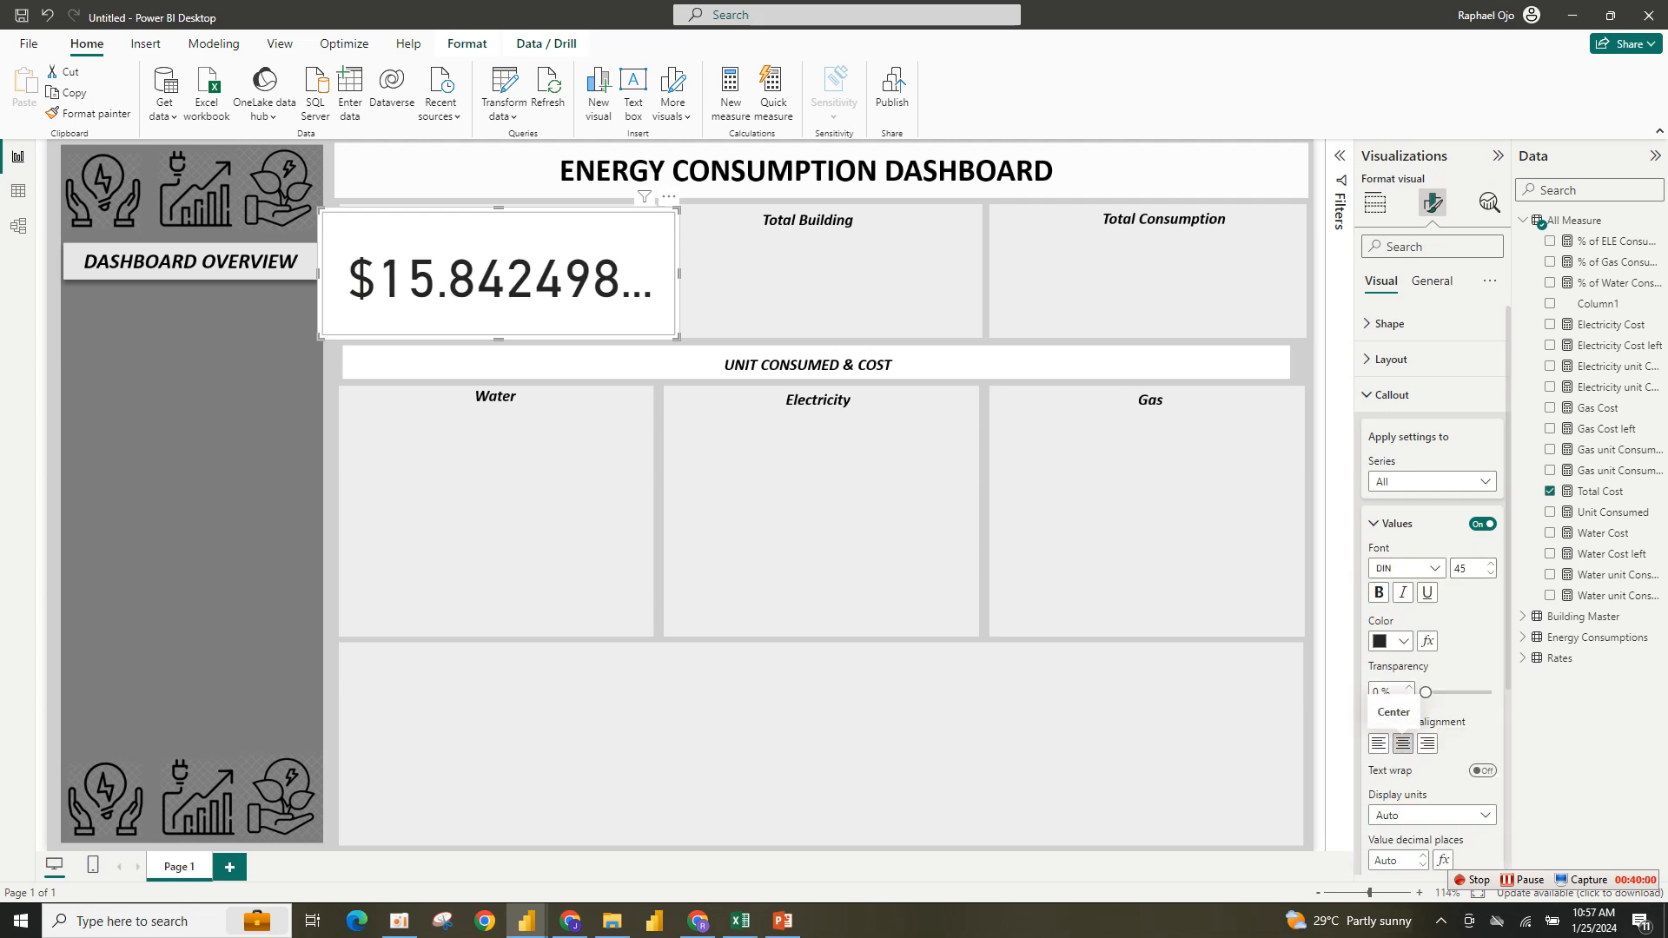
Set the Total Cost card's callout value font to Cambria at size 30.
click(1428, 568)
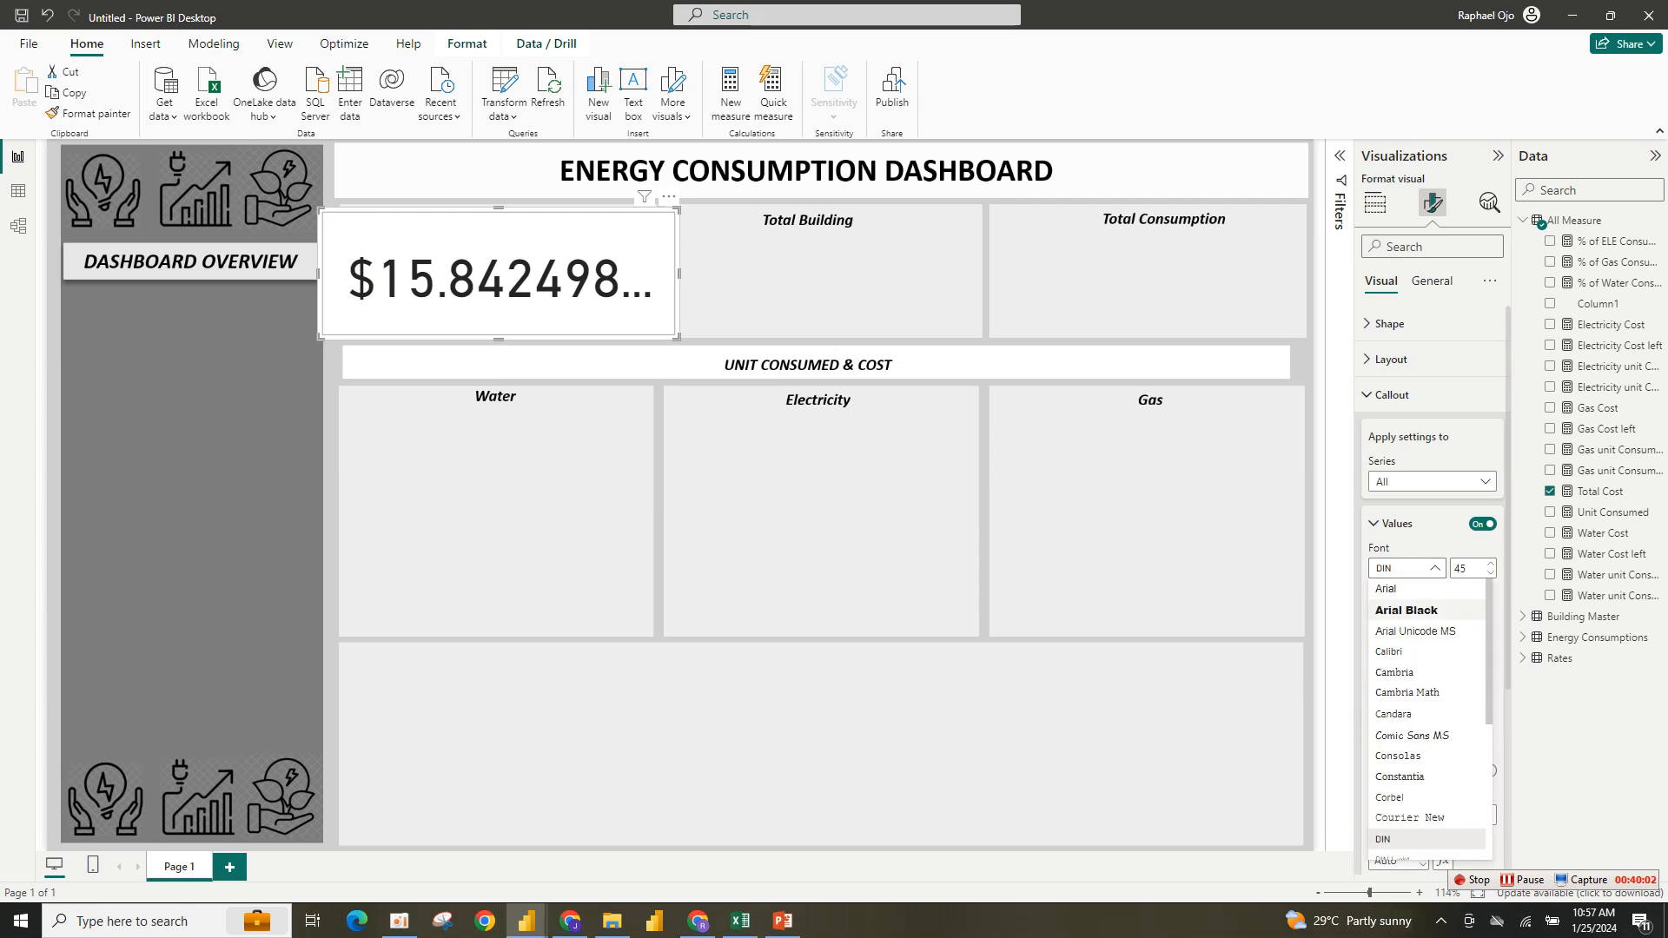
click(1400, 672)
double_click(1461, 568)
text(2)
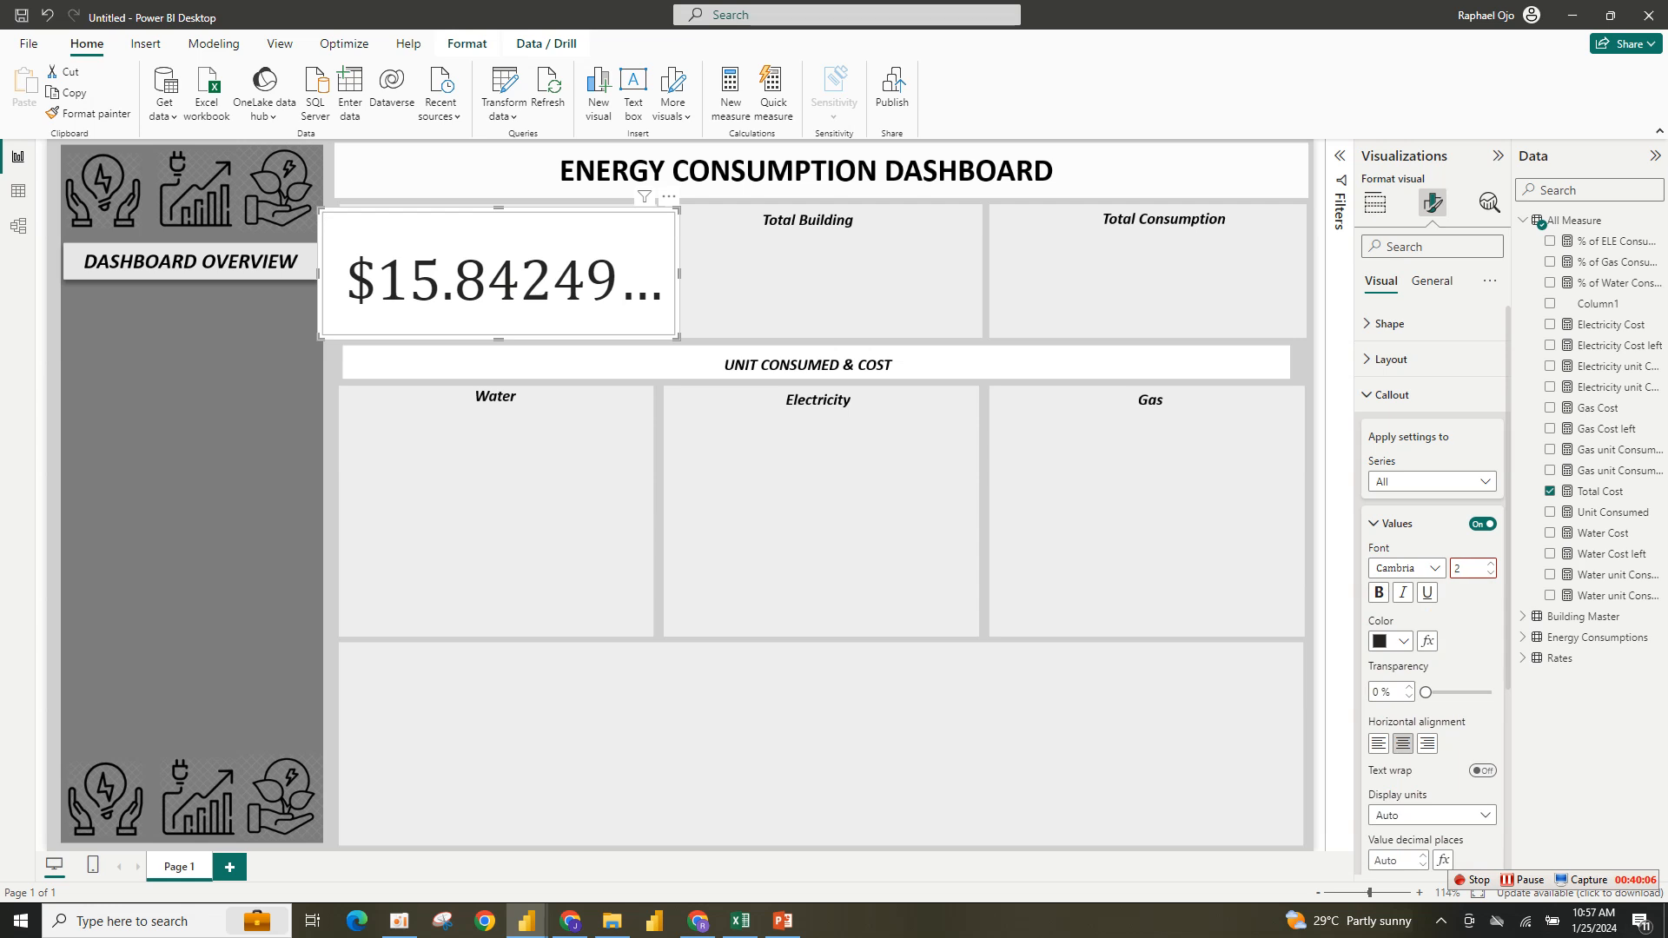
key(BackSpace)
text(30)
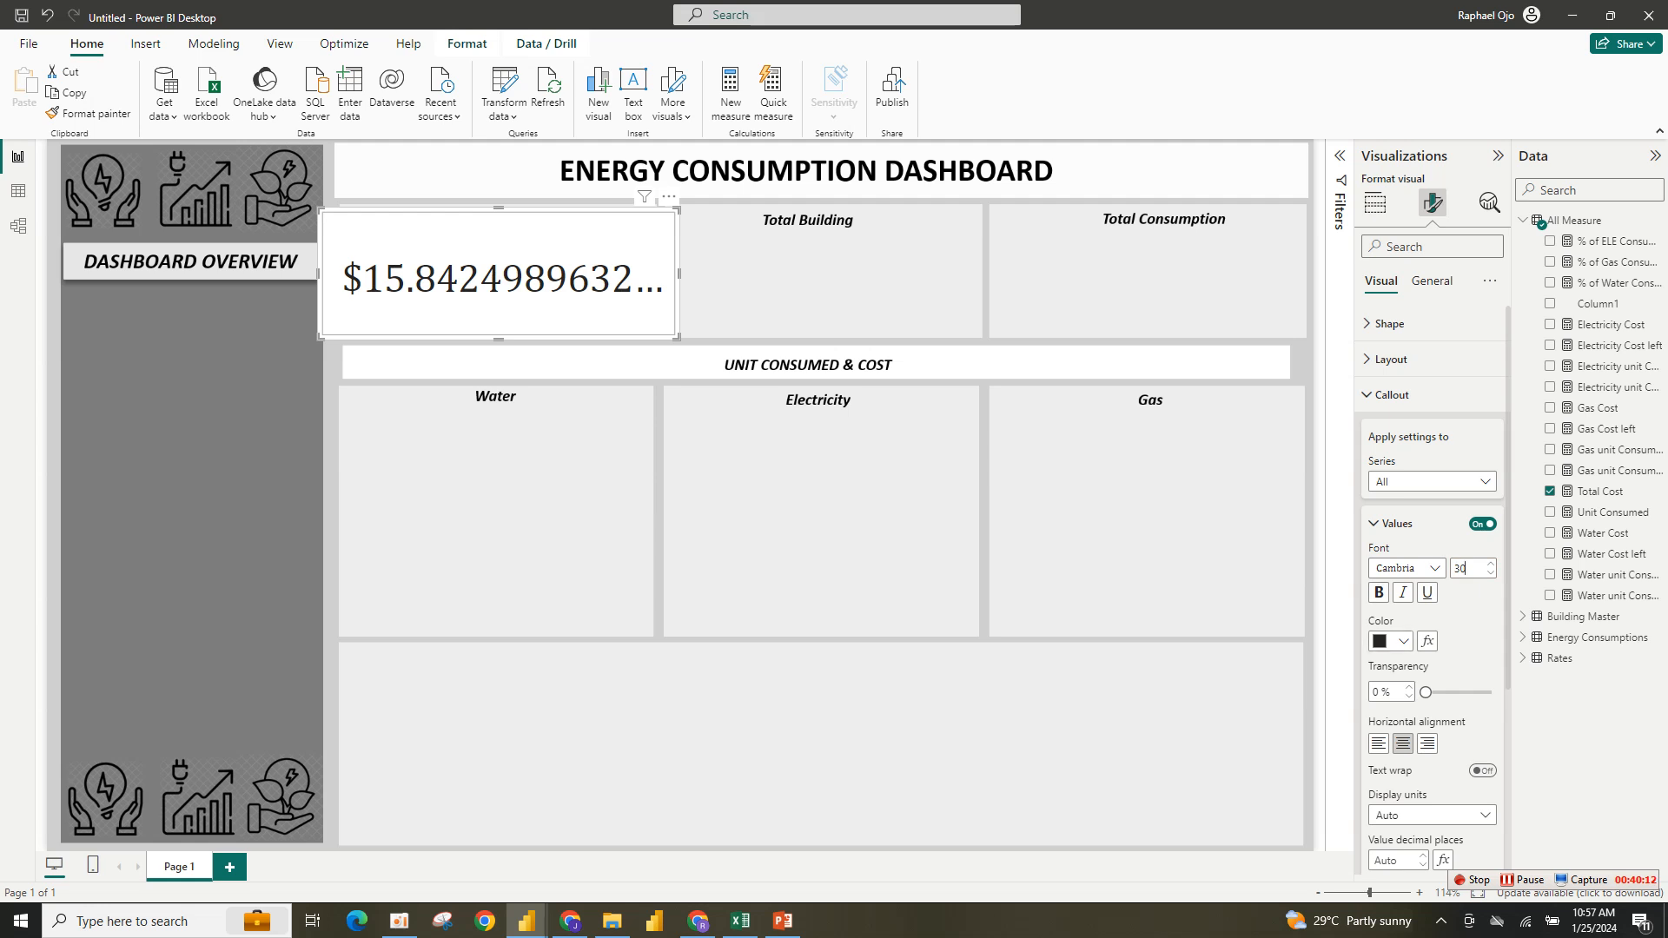
Switch to the finished Energy Consumption report and copy the custom hex colour of its Total Cost card's callout value.
click(1392, 641)
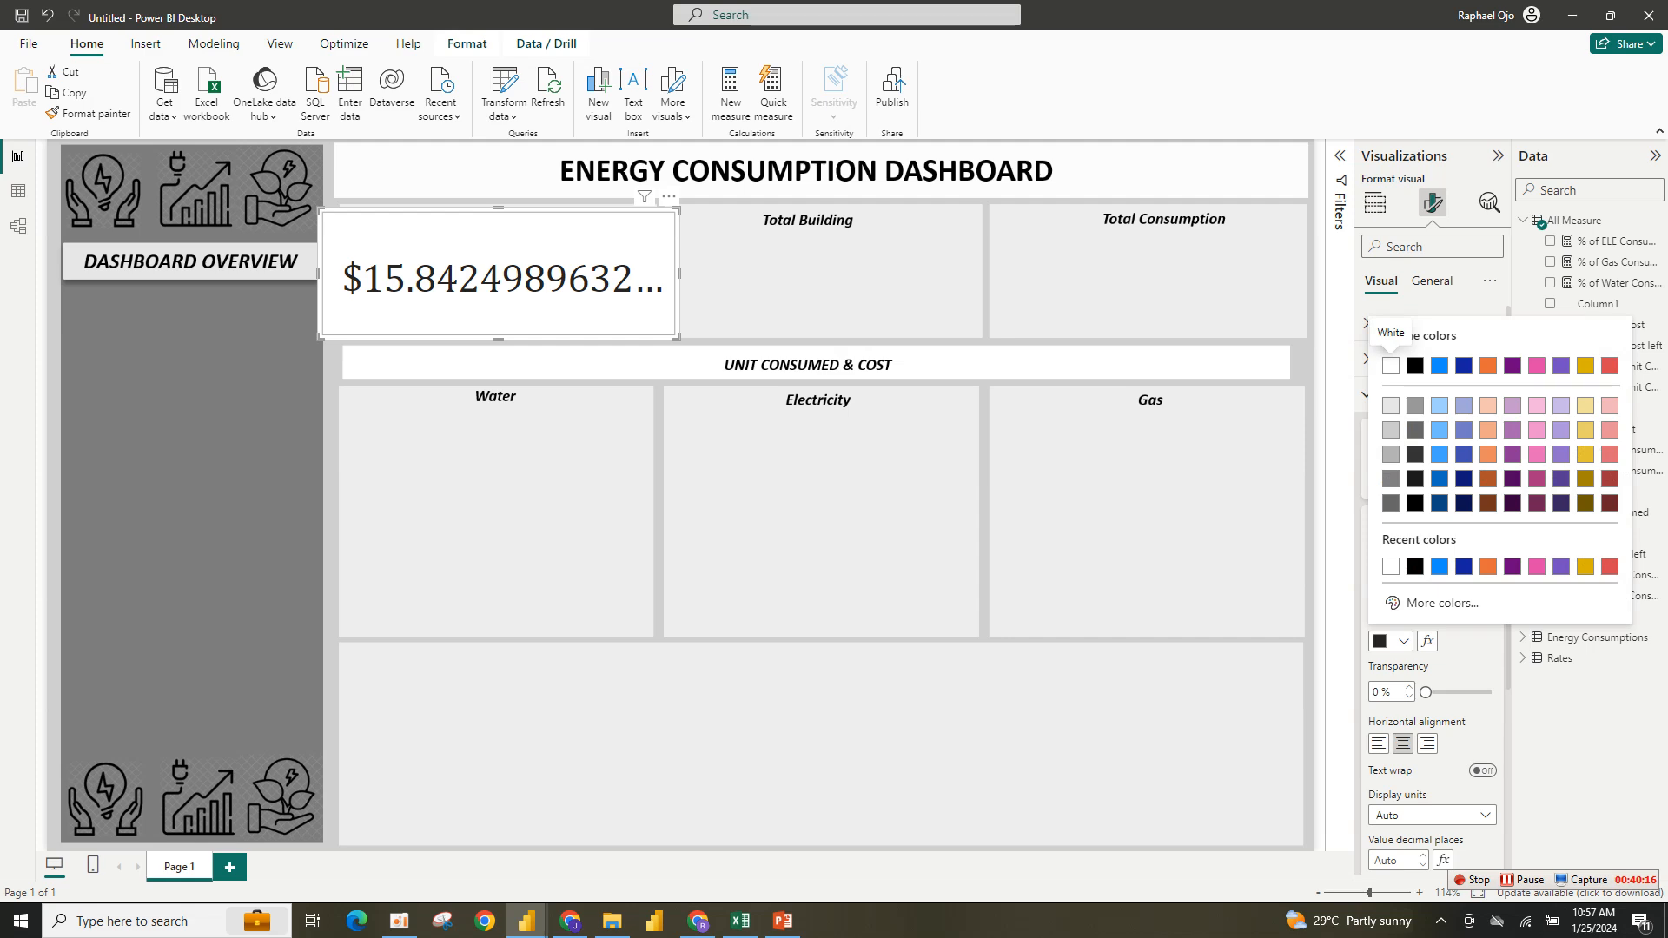
mouse_move(526, 920)
click(430, 834)
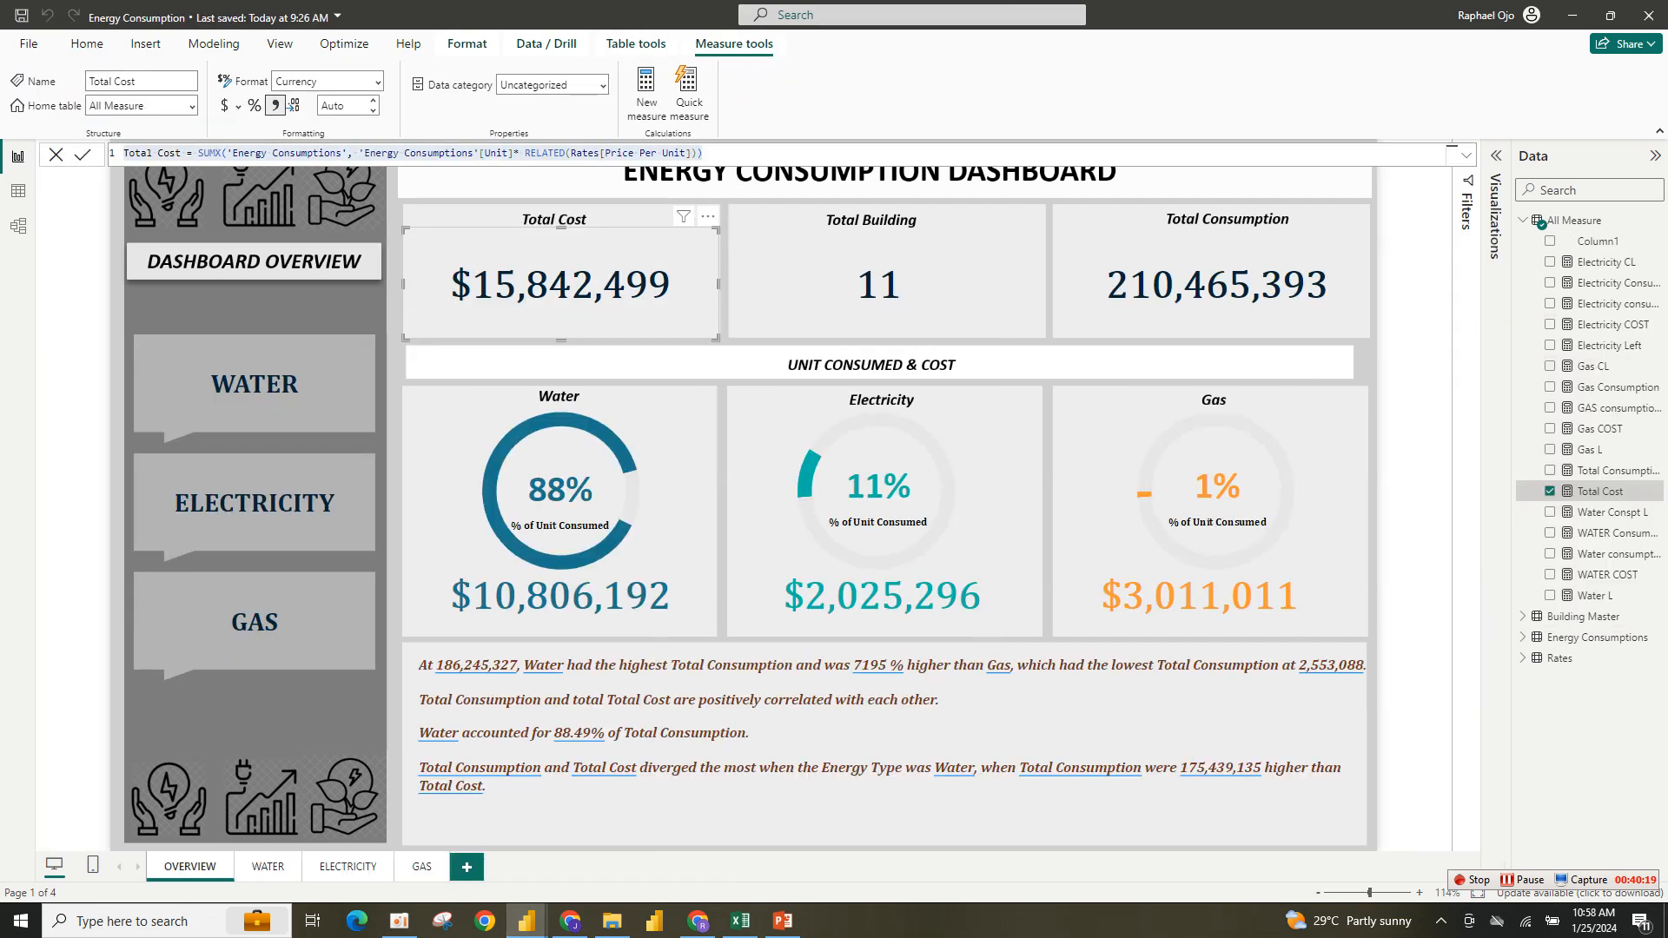
key(ctrl+a)
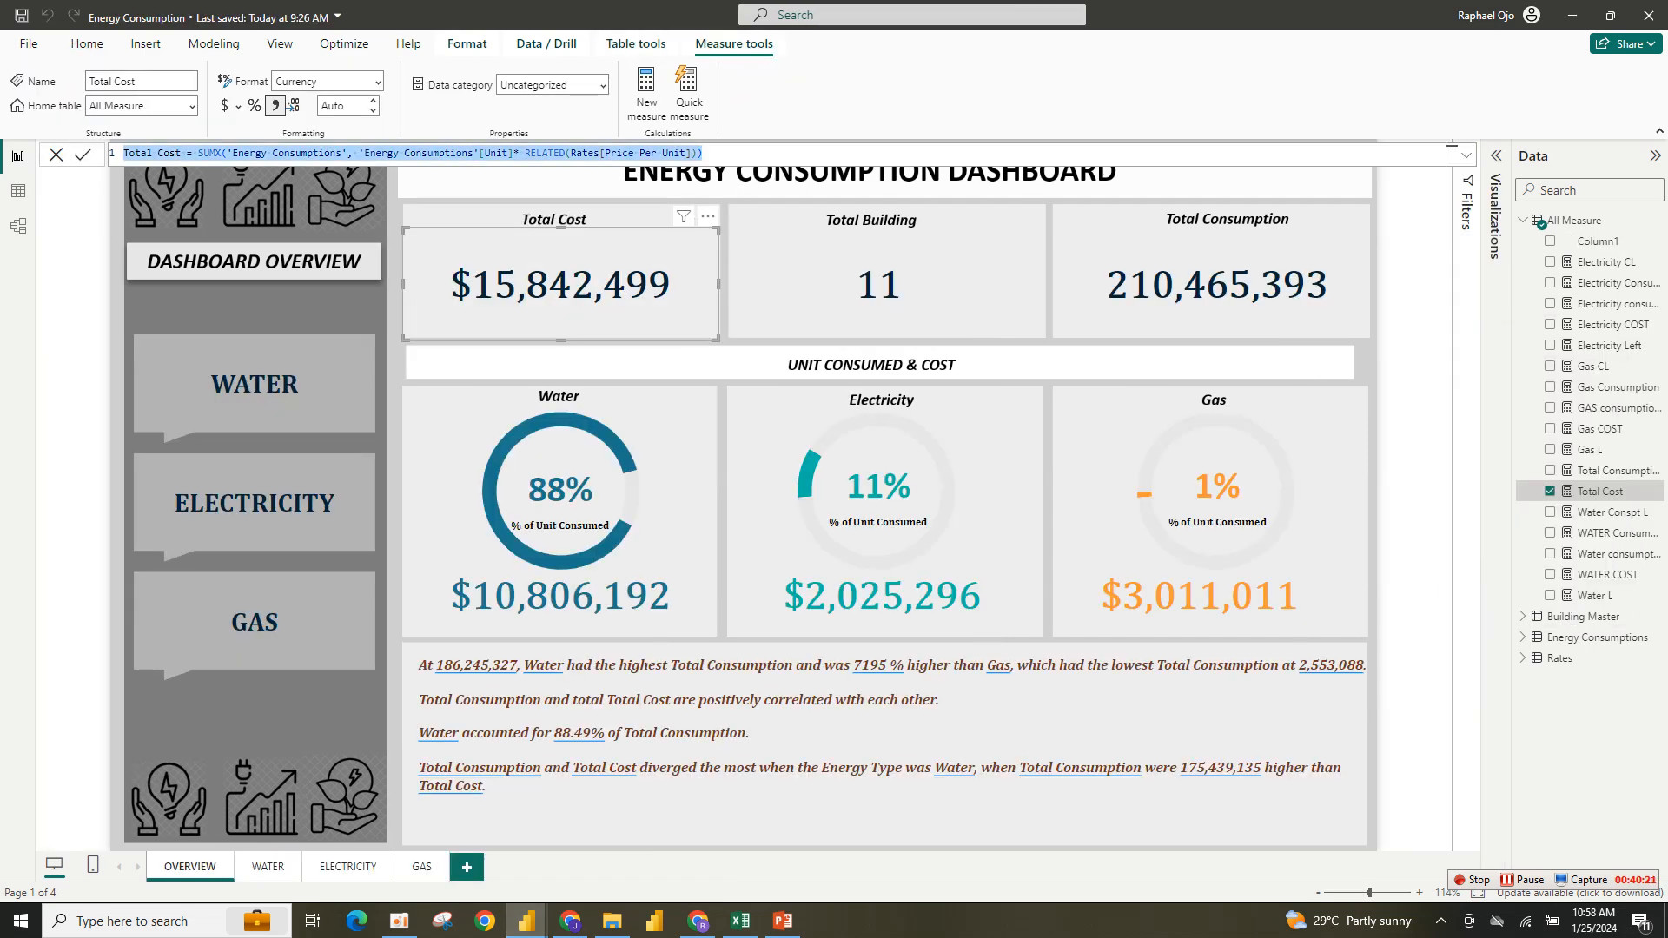
click(527, 921)
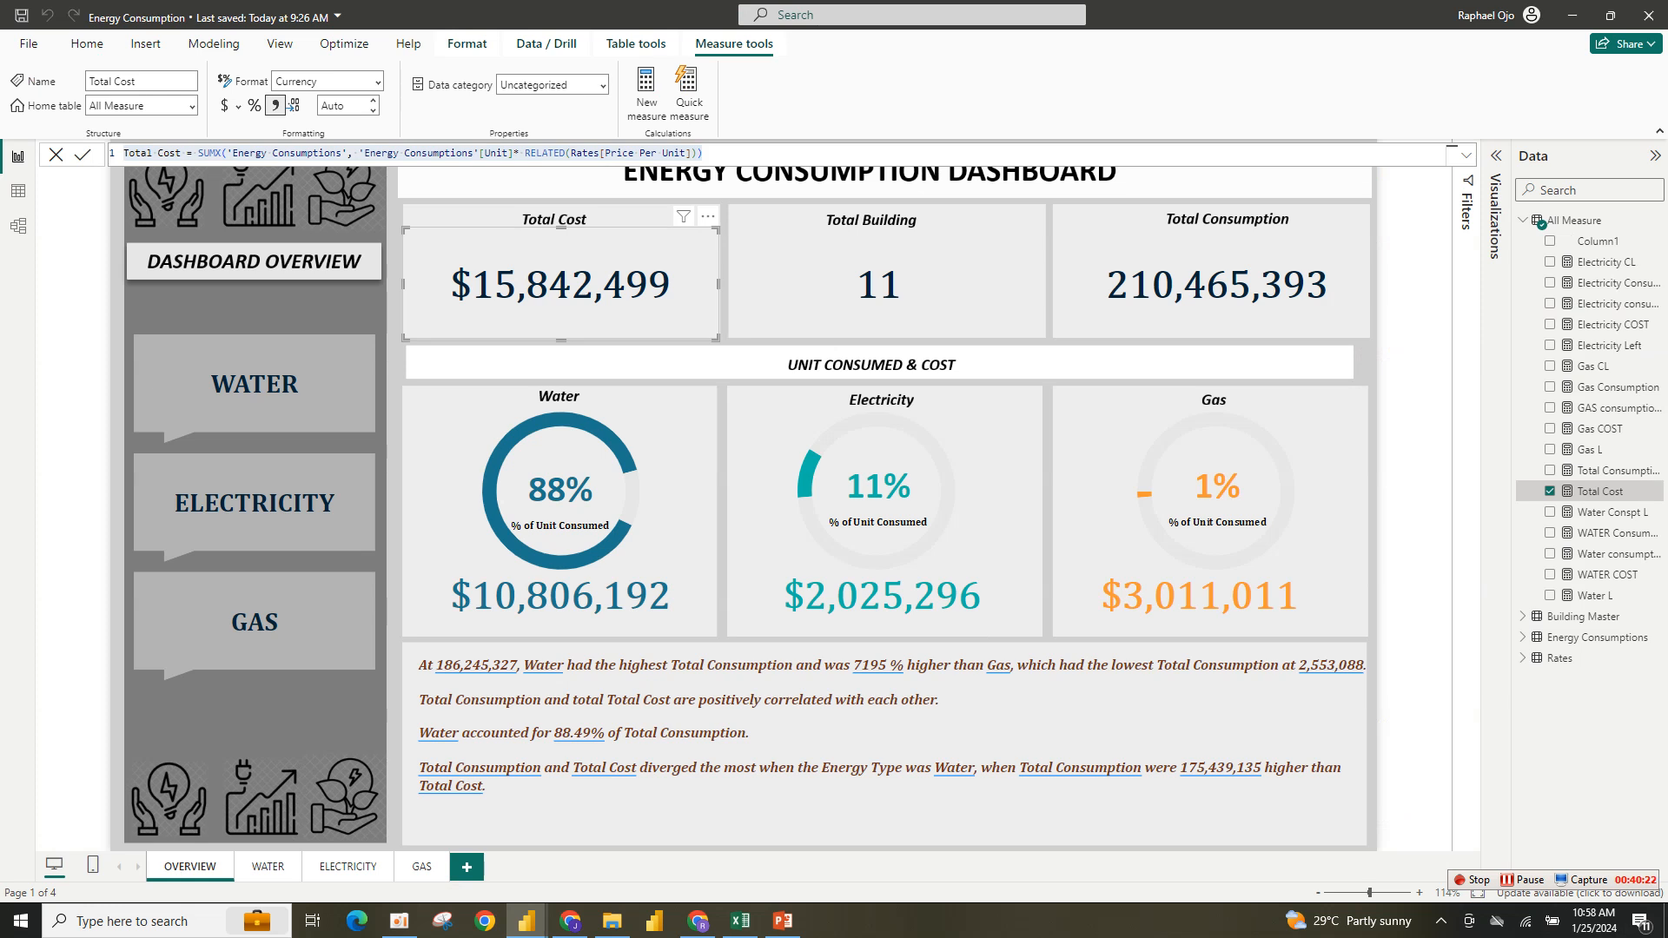
click(1496, 156)
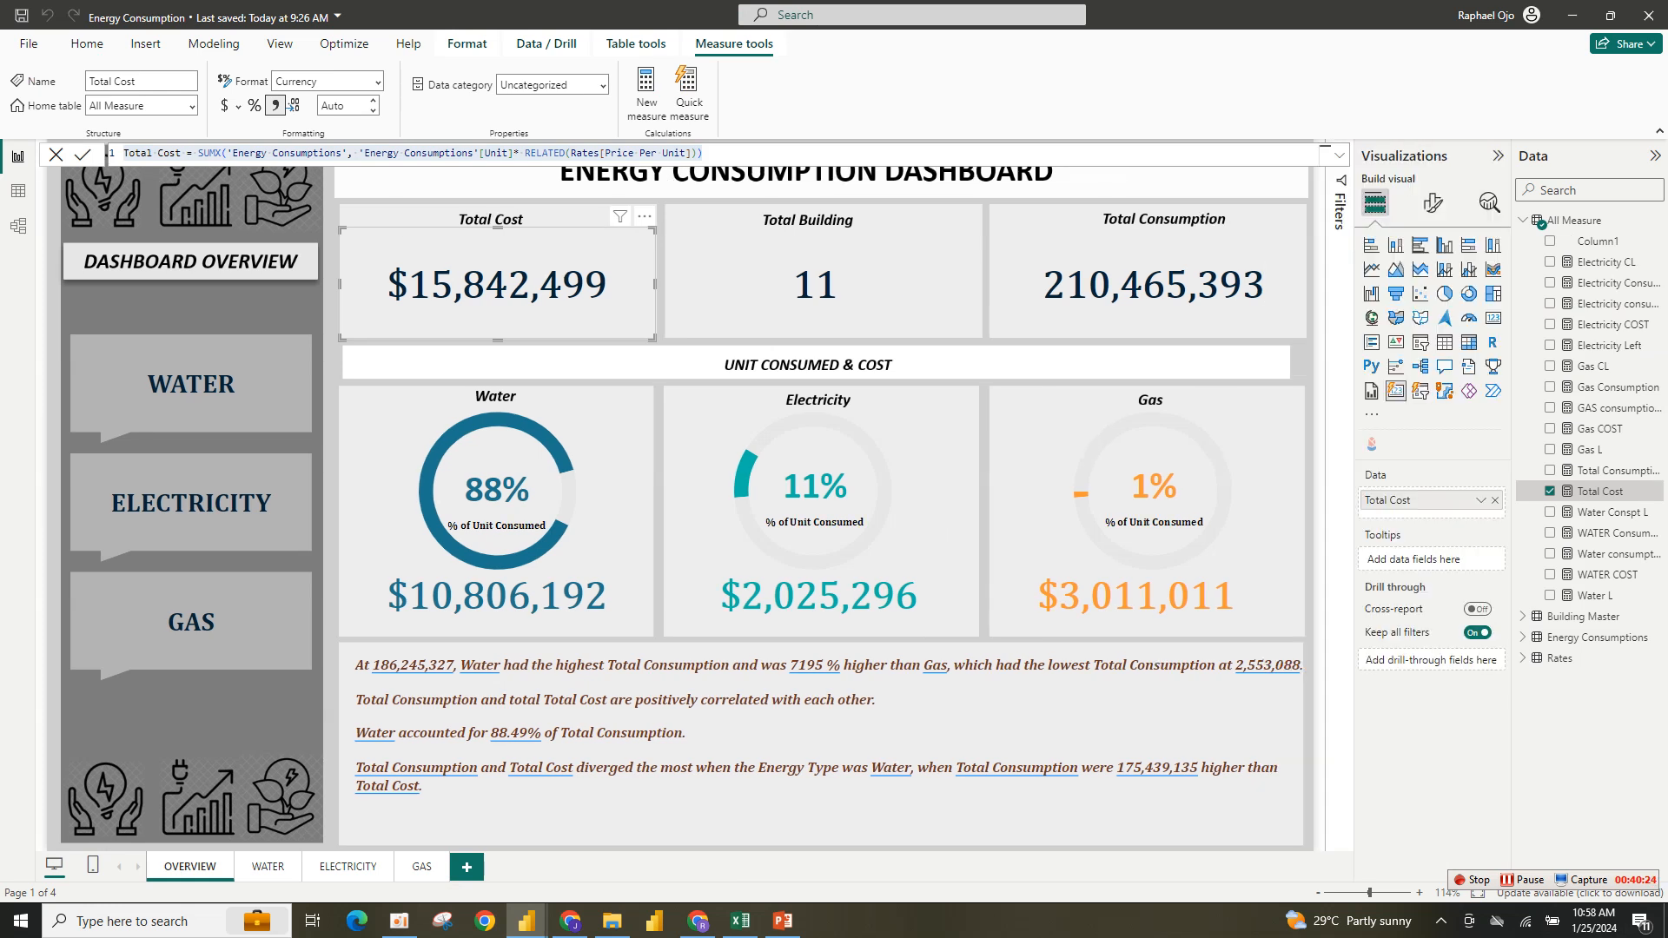
click(1432, 202)
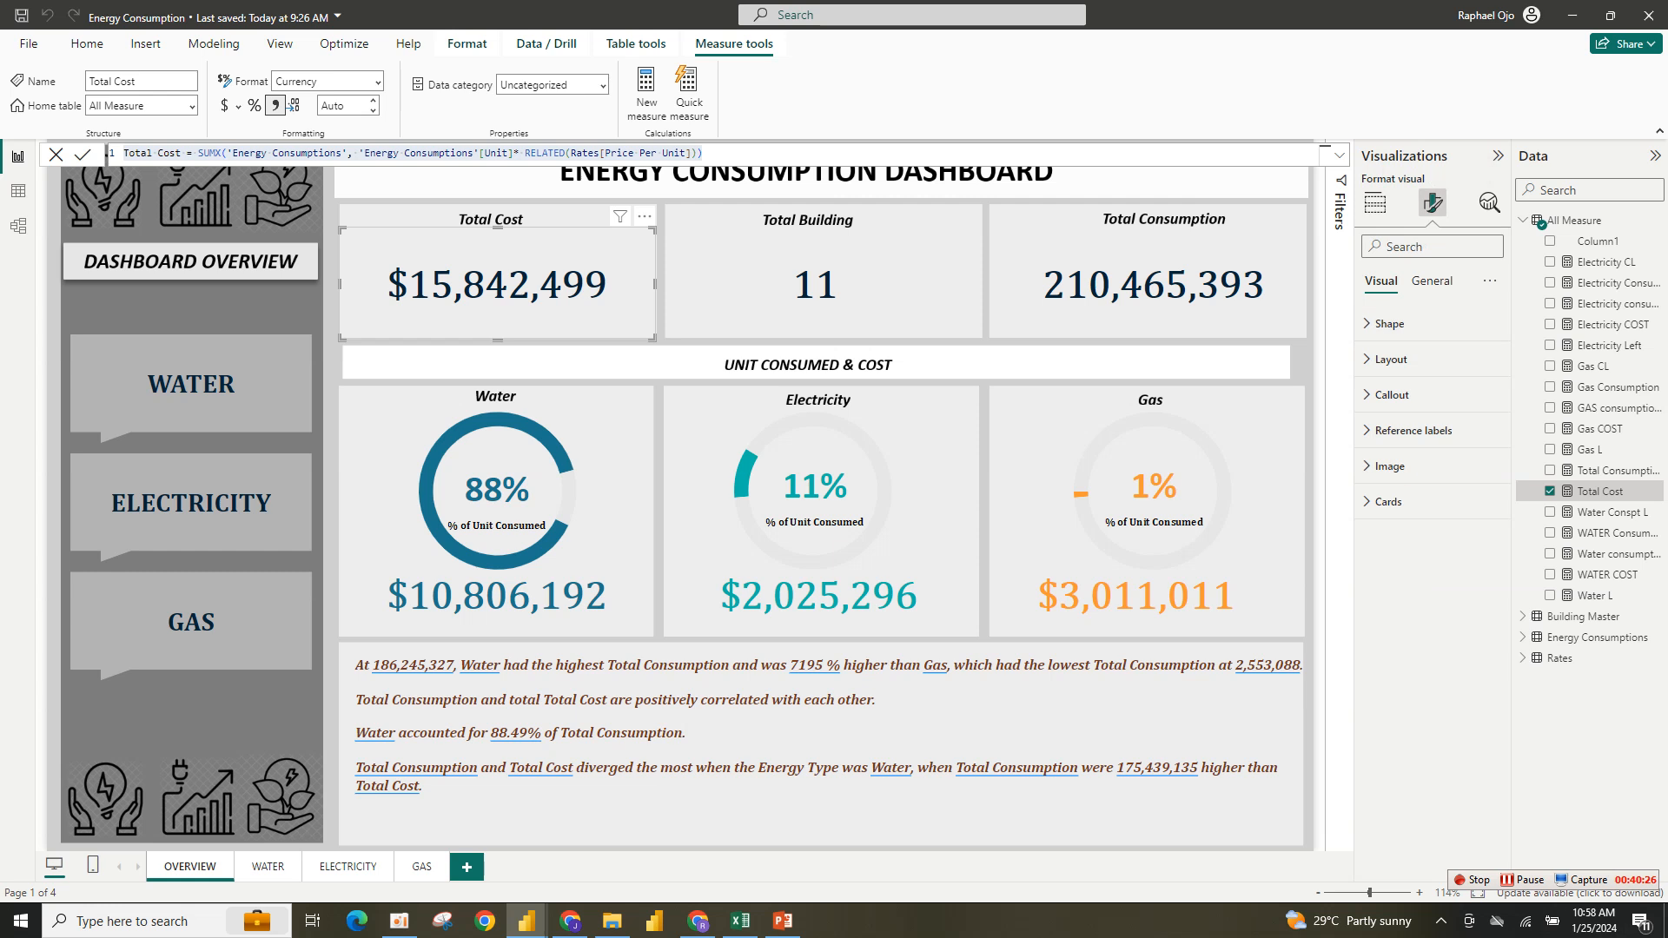
click(1407, 394)
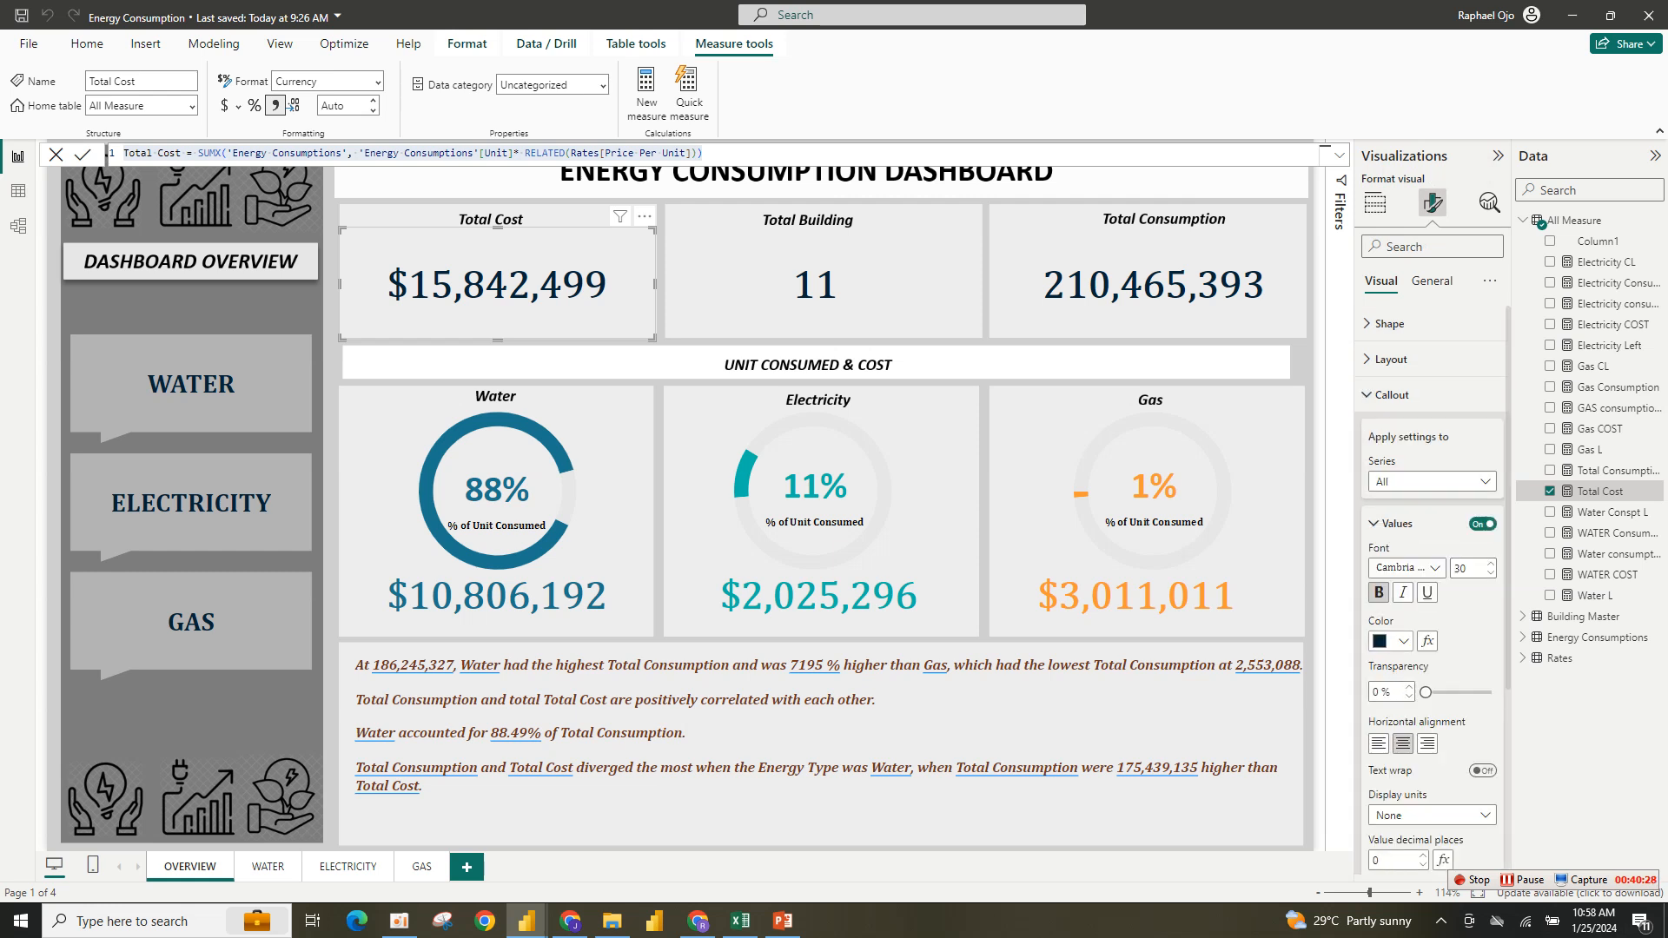
click(1394, 641)
click(1431, 602)
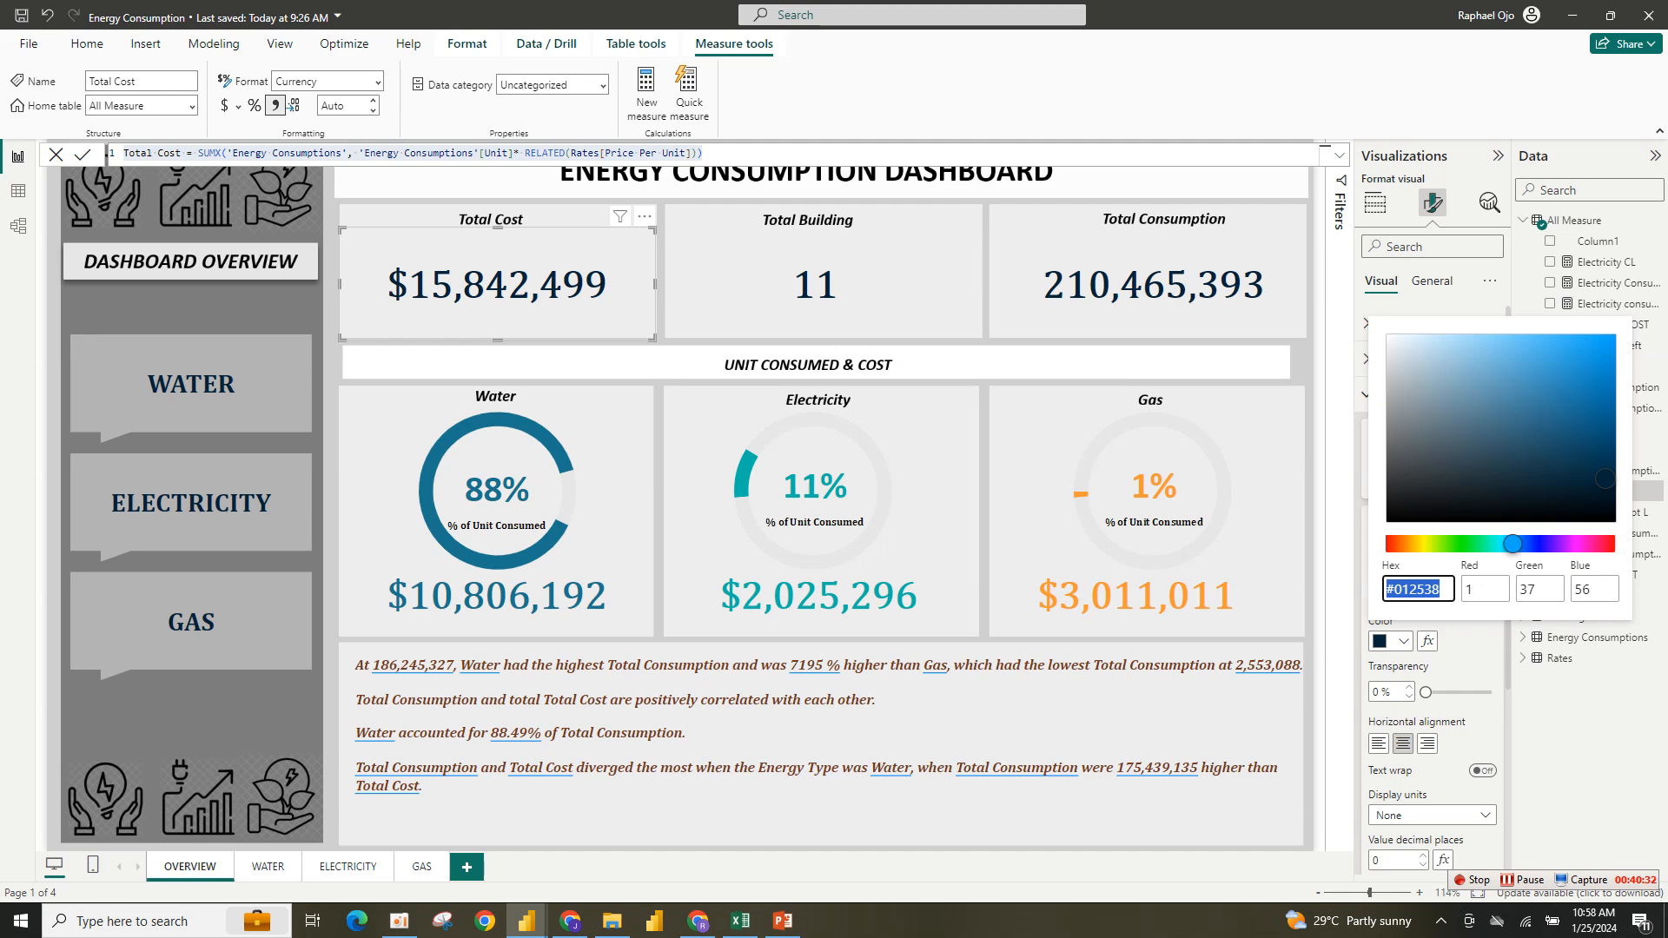
Return to the untitled report and set the Total Cost card's callout value colour to #012538.
mouse_move(526, 921)
click(626, 856)
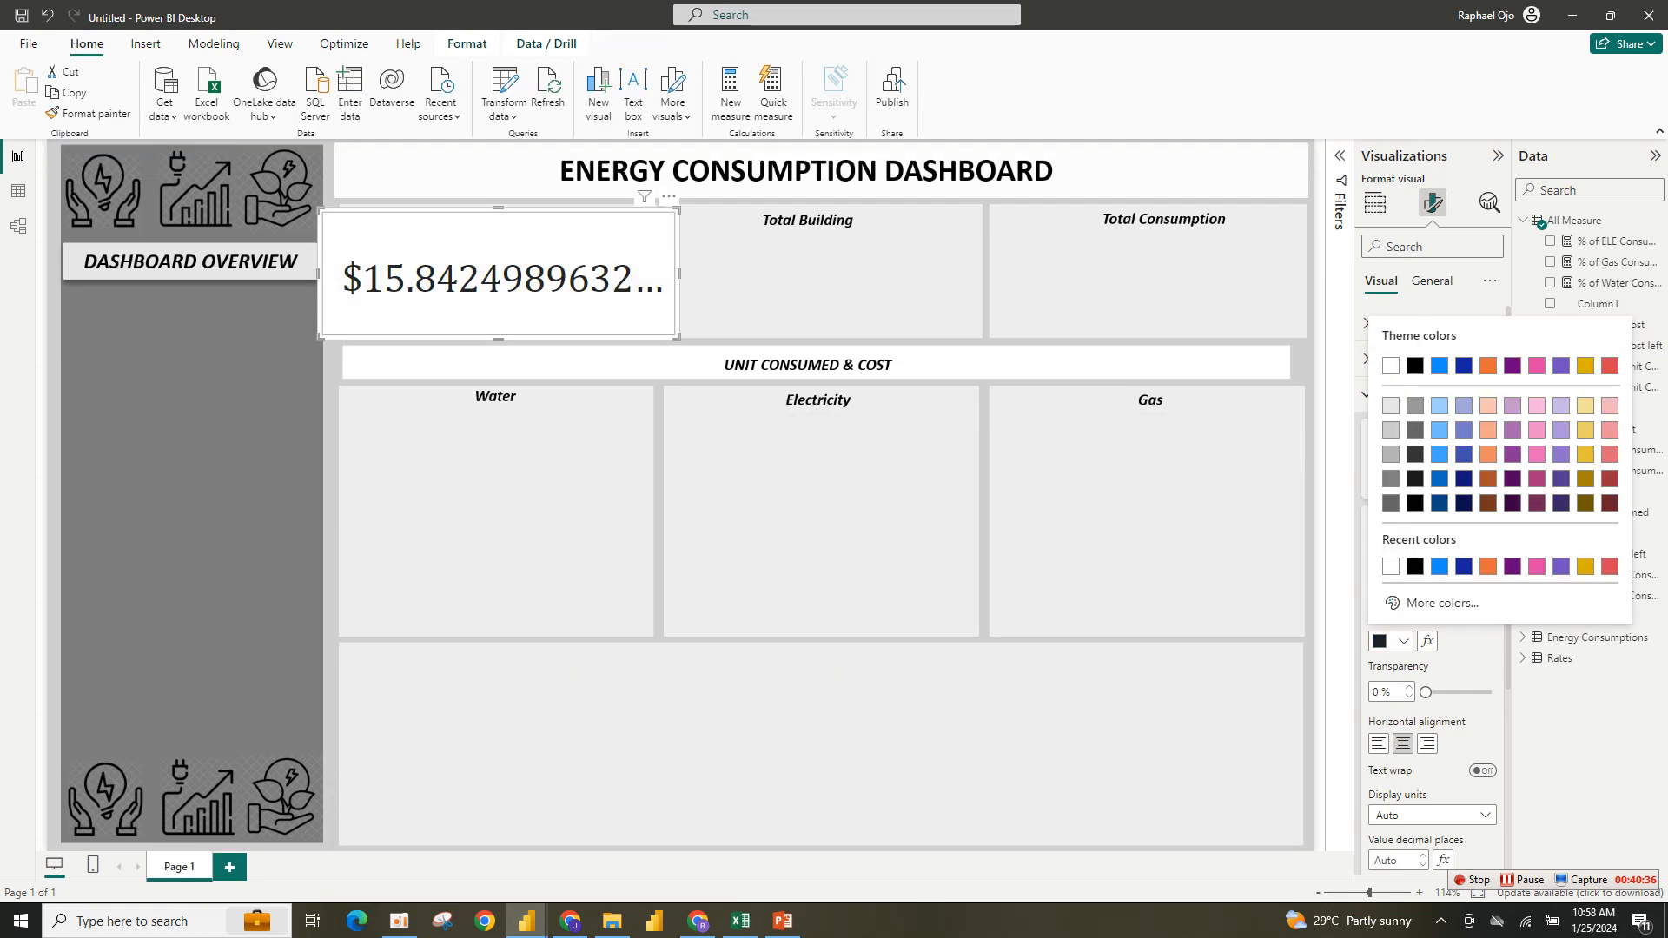
click(1441, 603)
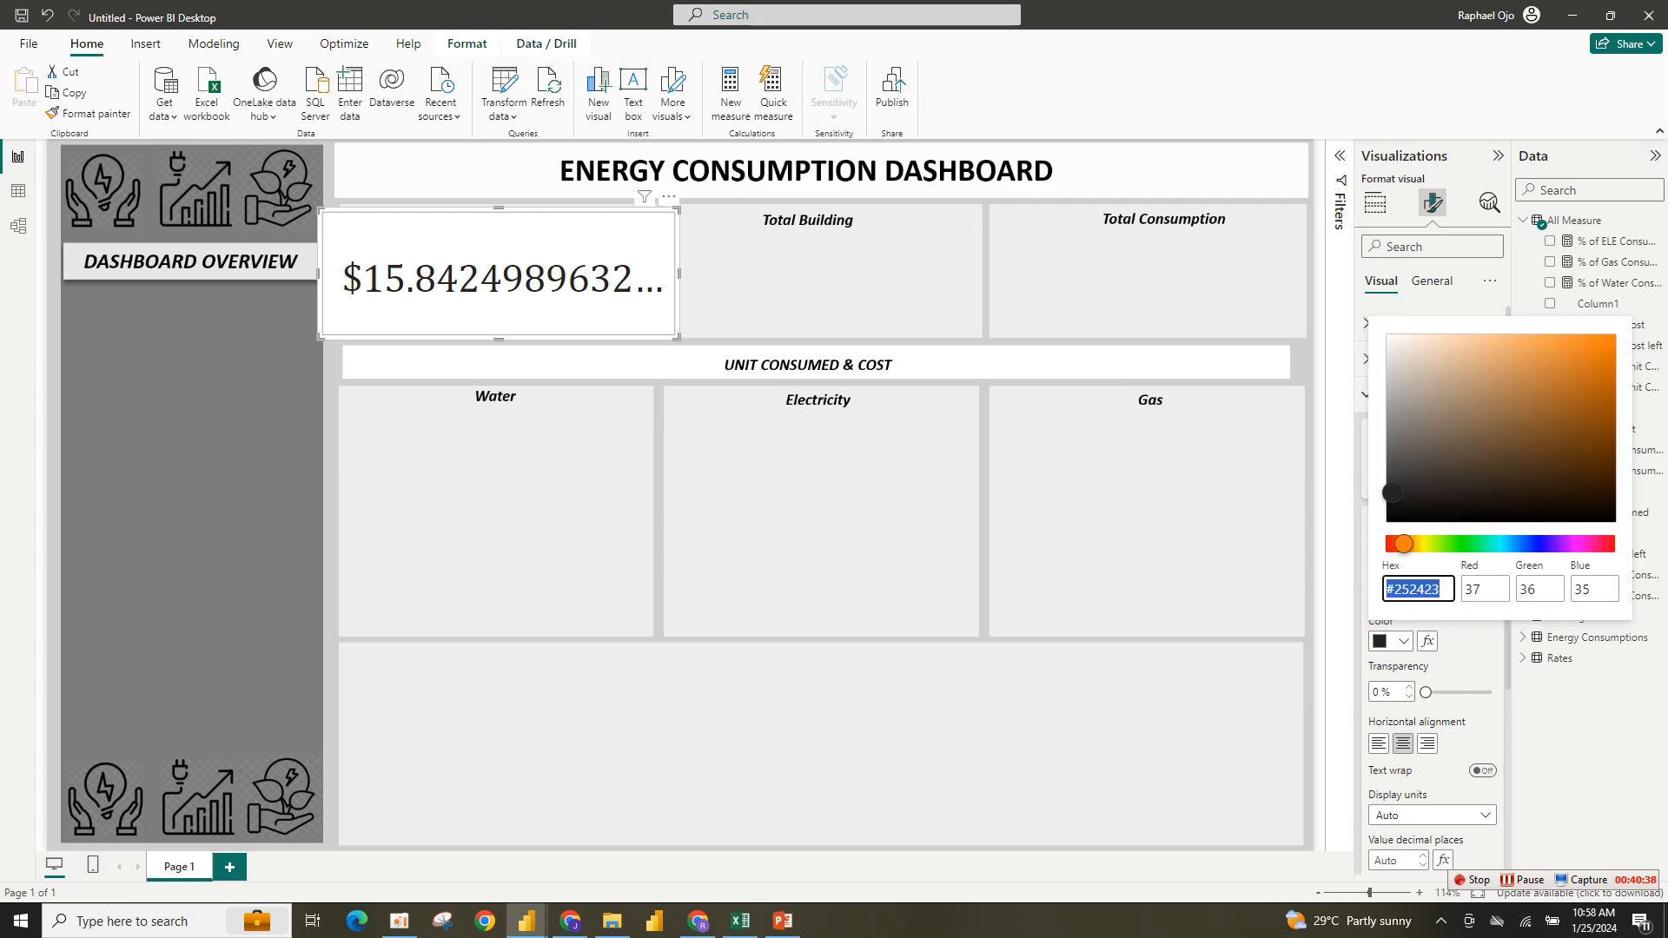
text(#012538)
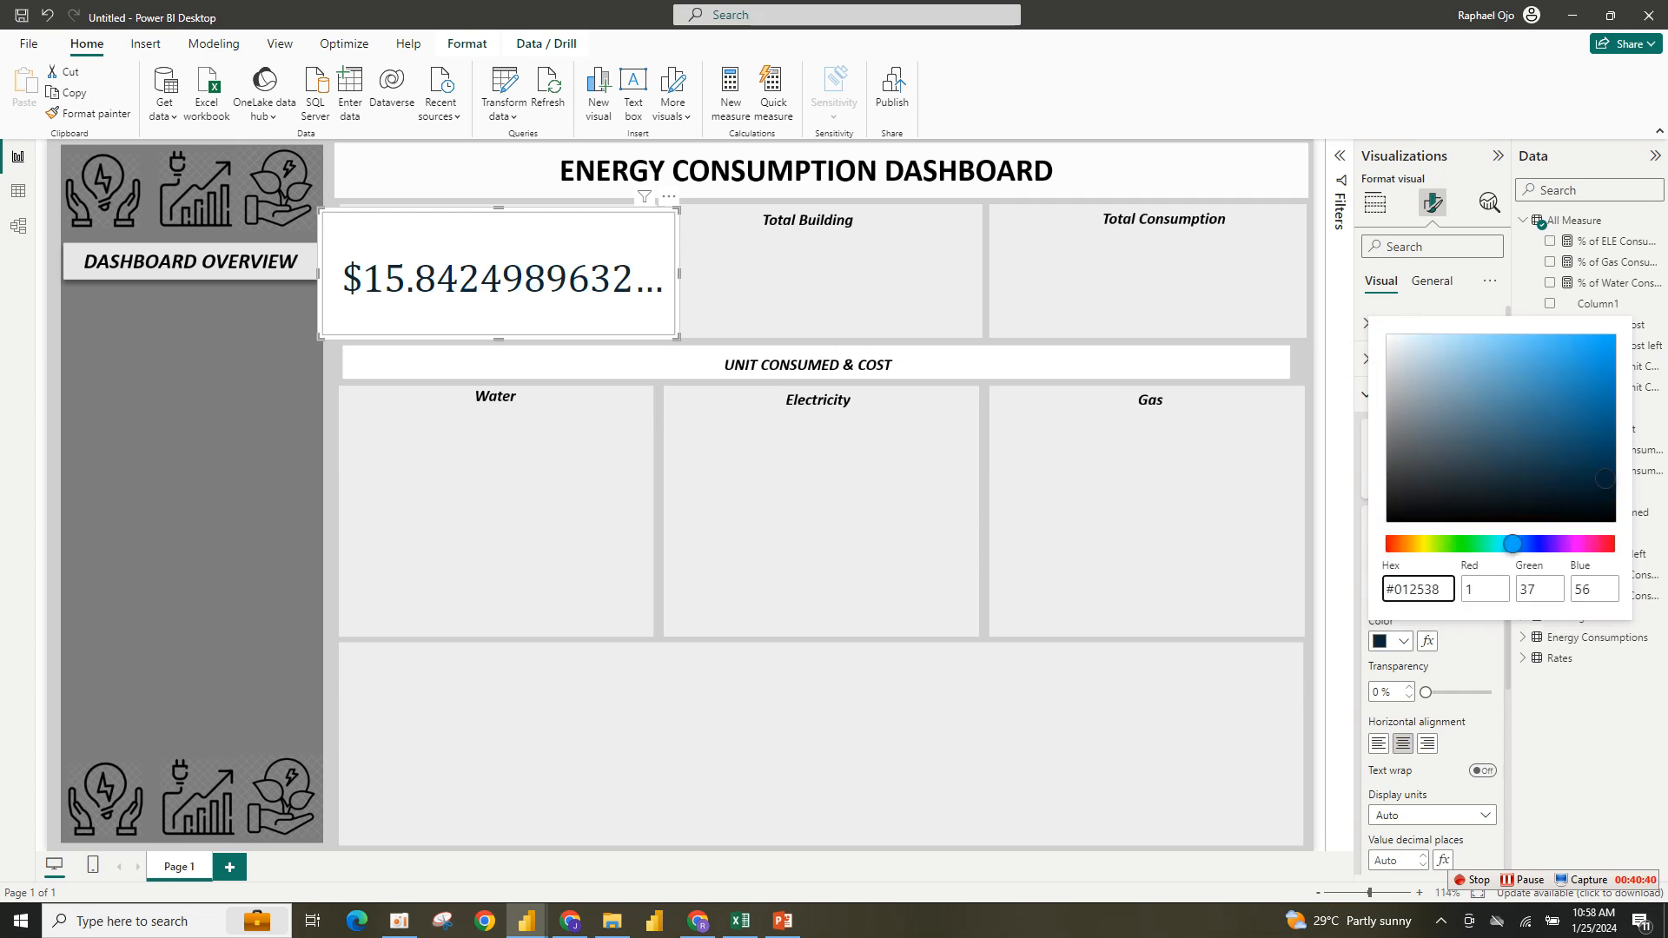
key(Return)
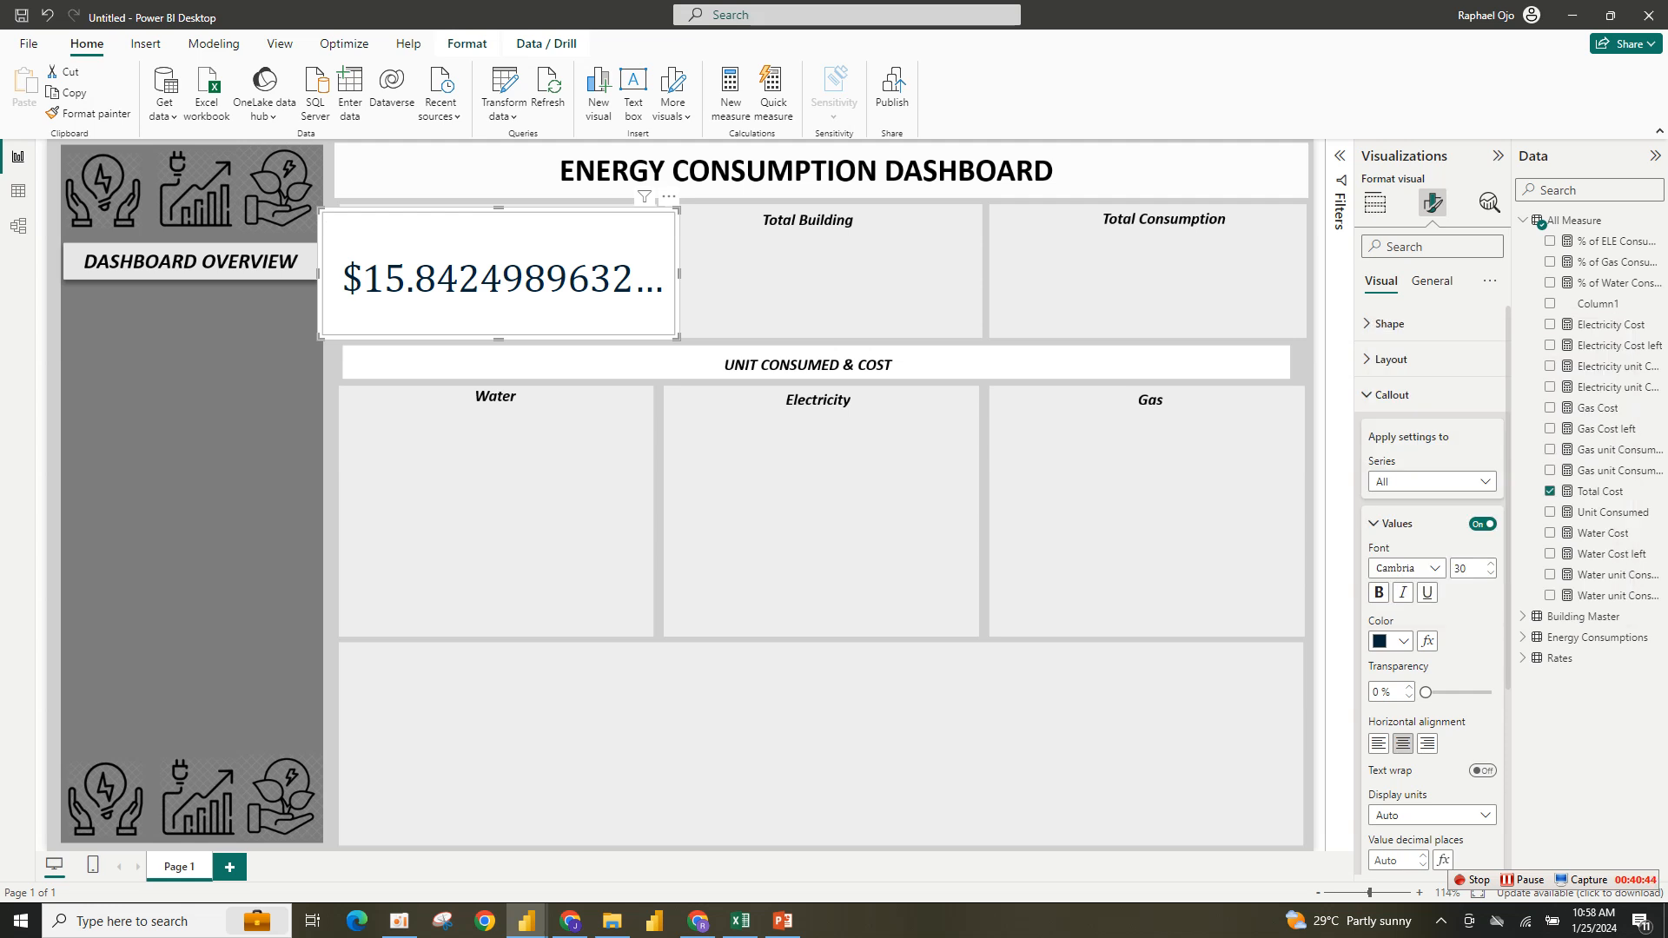
Set the display units of the Total Cost card's callout value to None.
click(1431, 814)
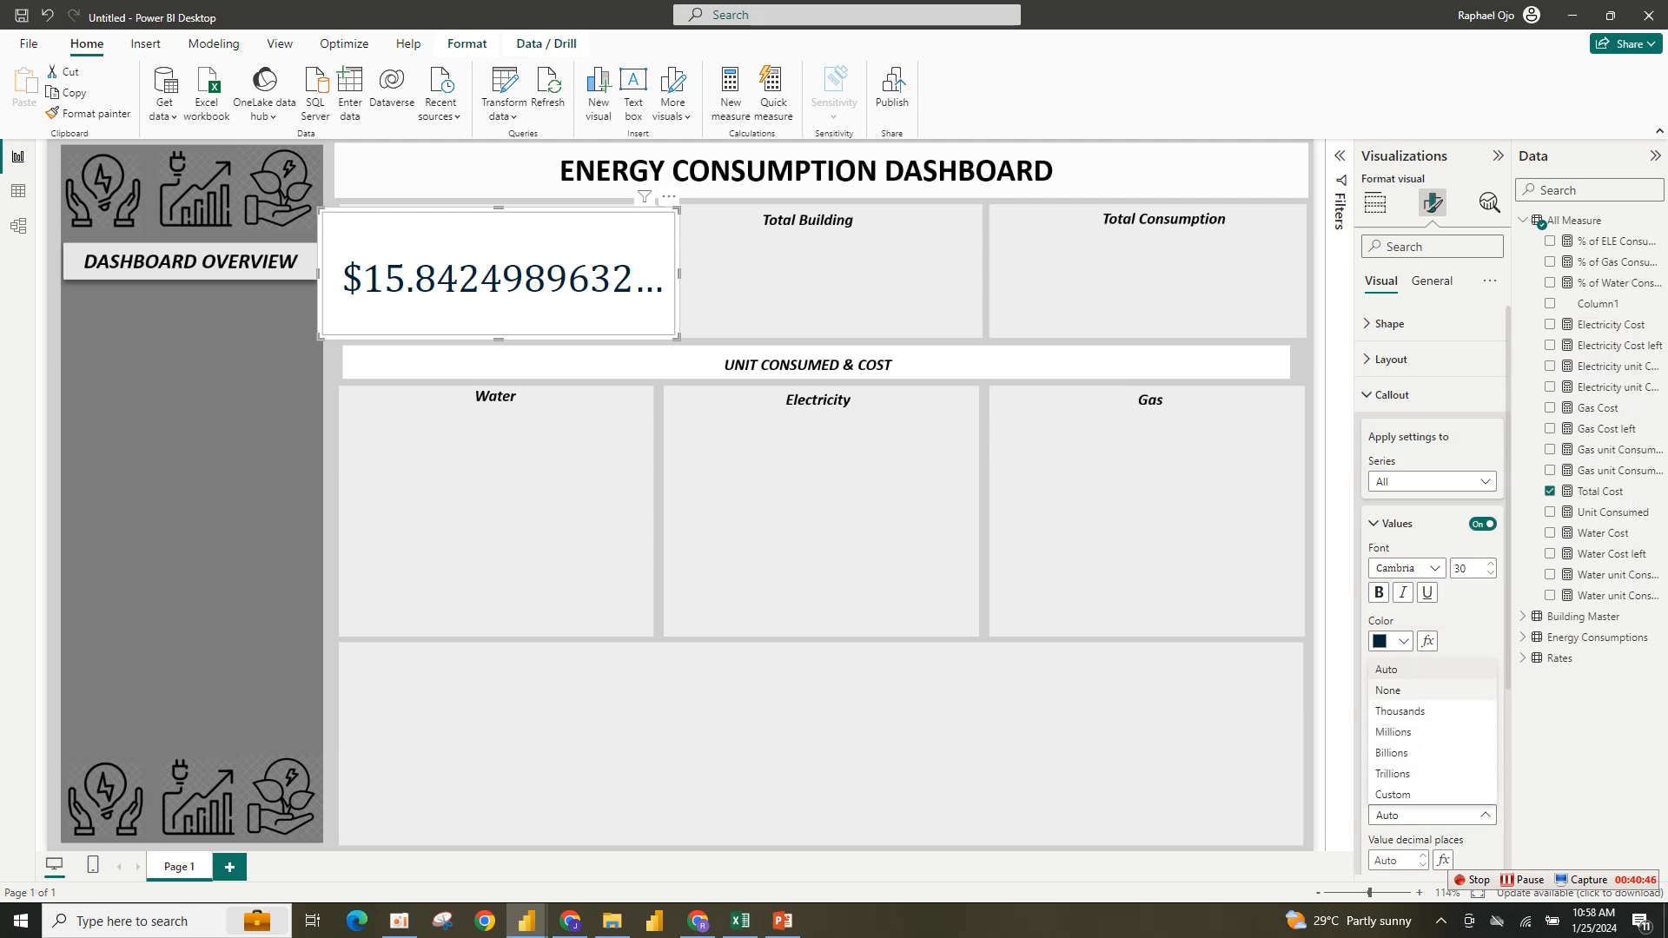
click(1388, 689)
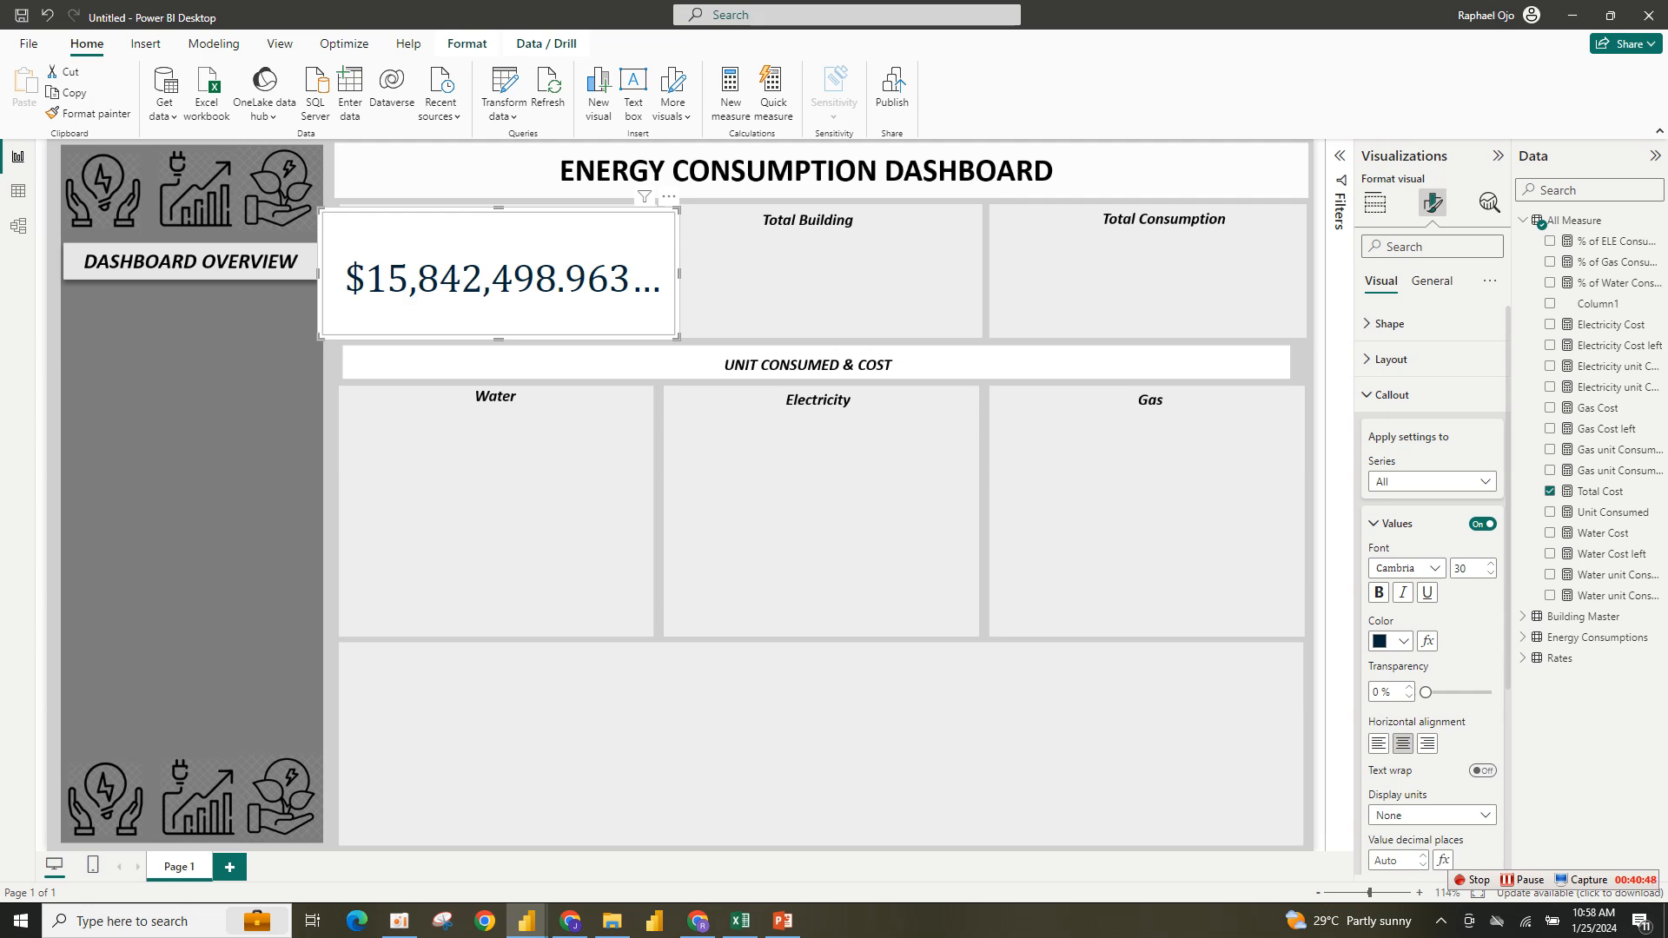
scroll(1432, 591, down, 3)
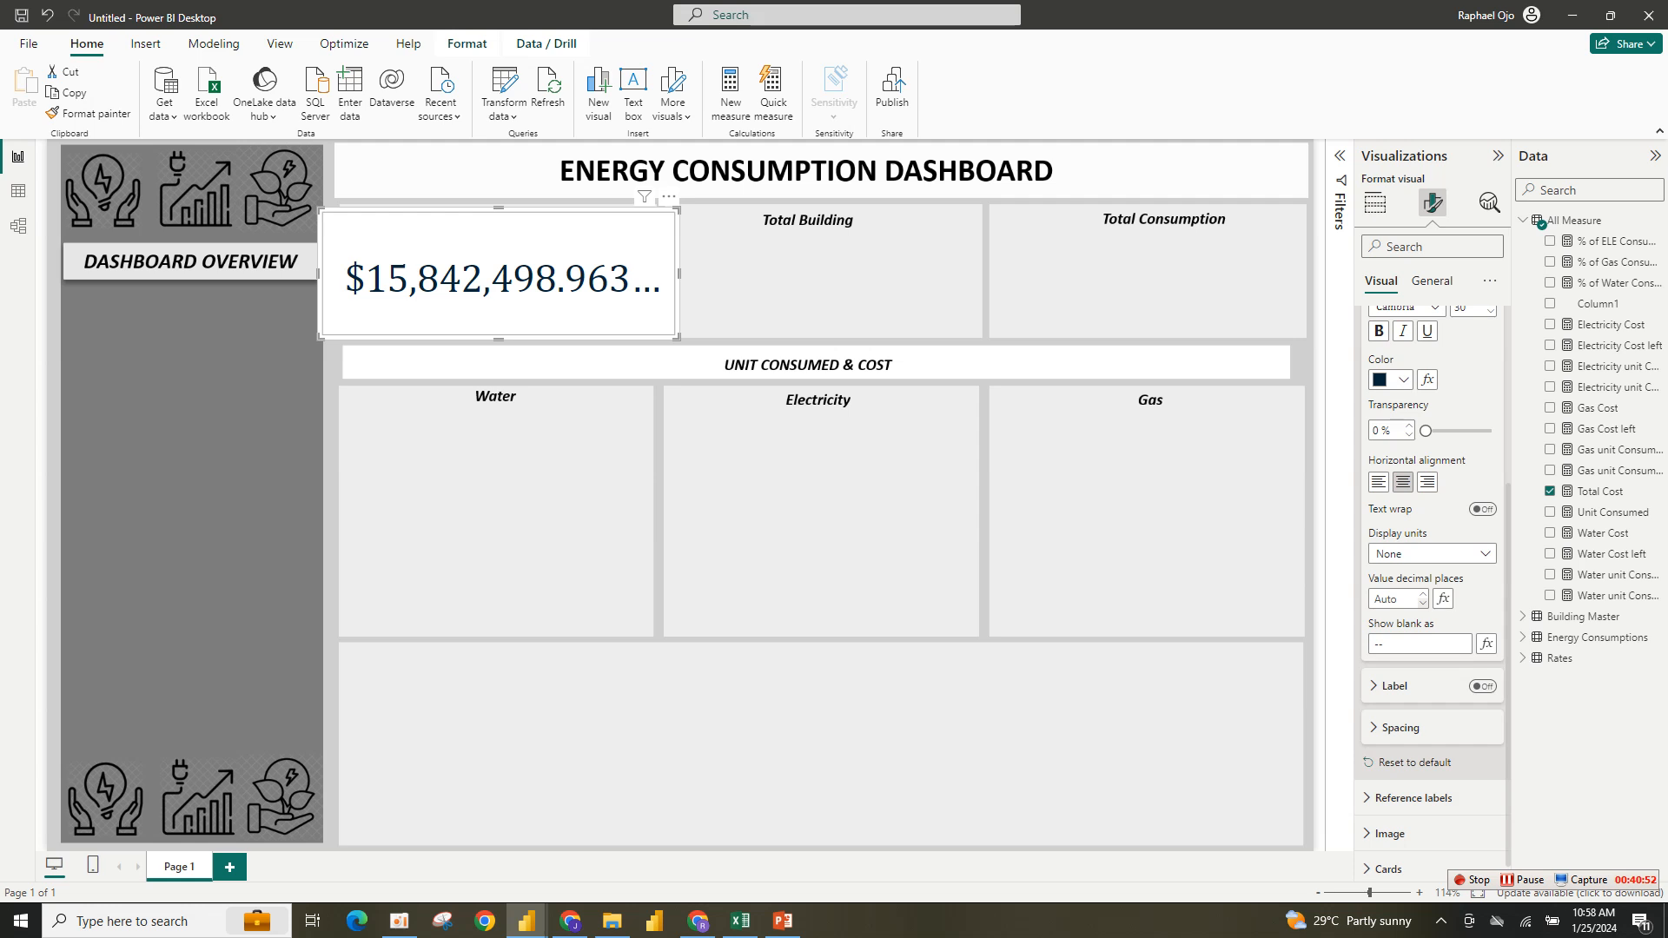
Set the Total Cost card's callout value to 0 decimal places and format it bold at size 28.
text(0)
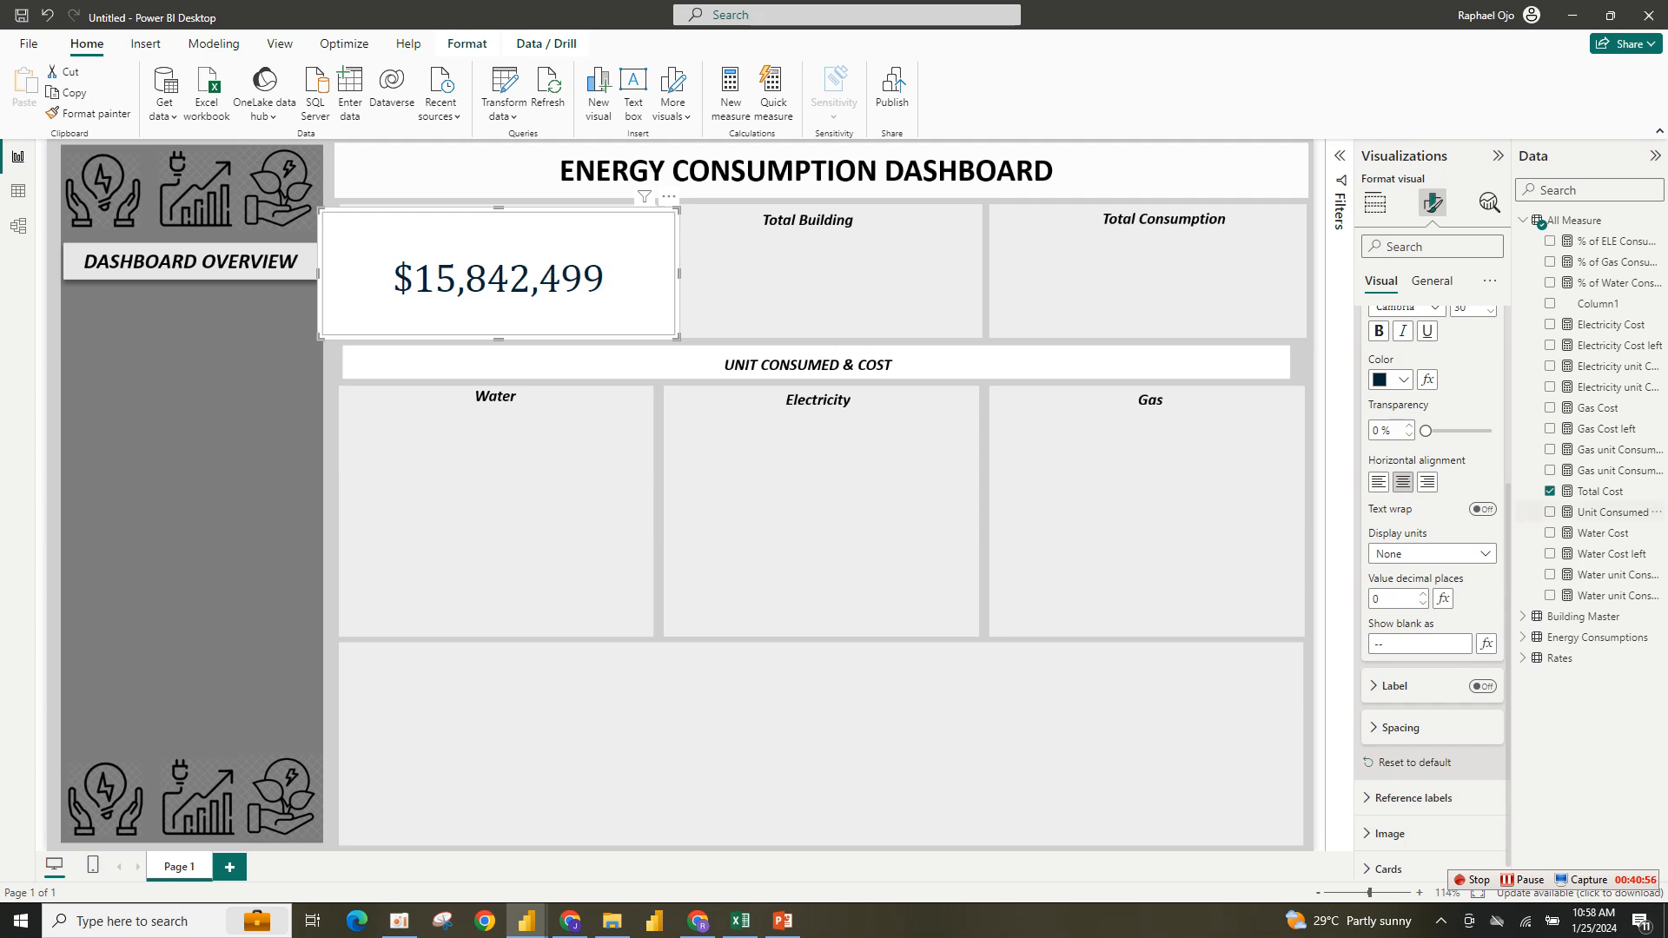
scroll(1407, 504, up, 2)
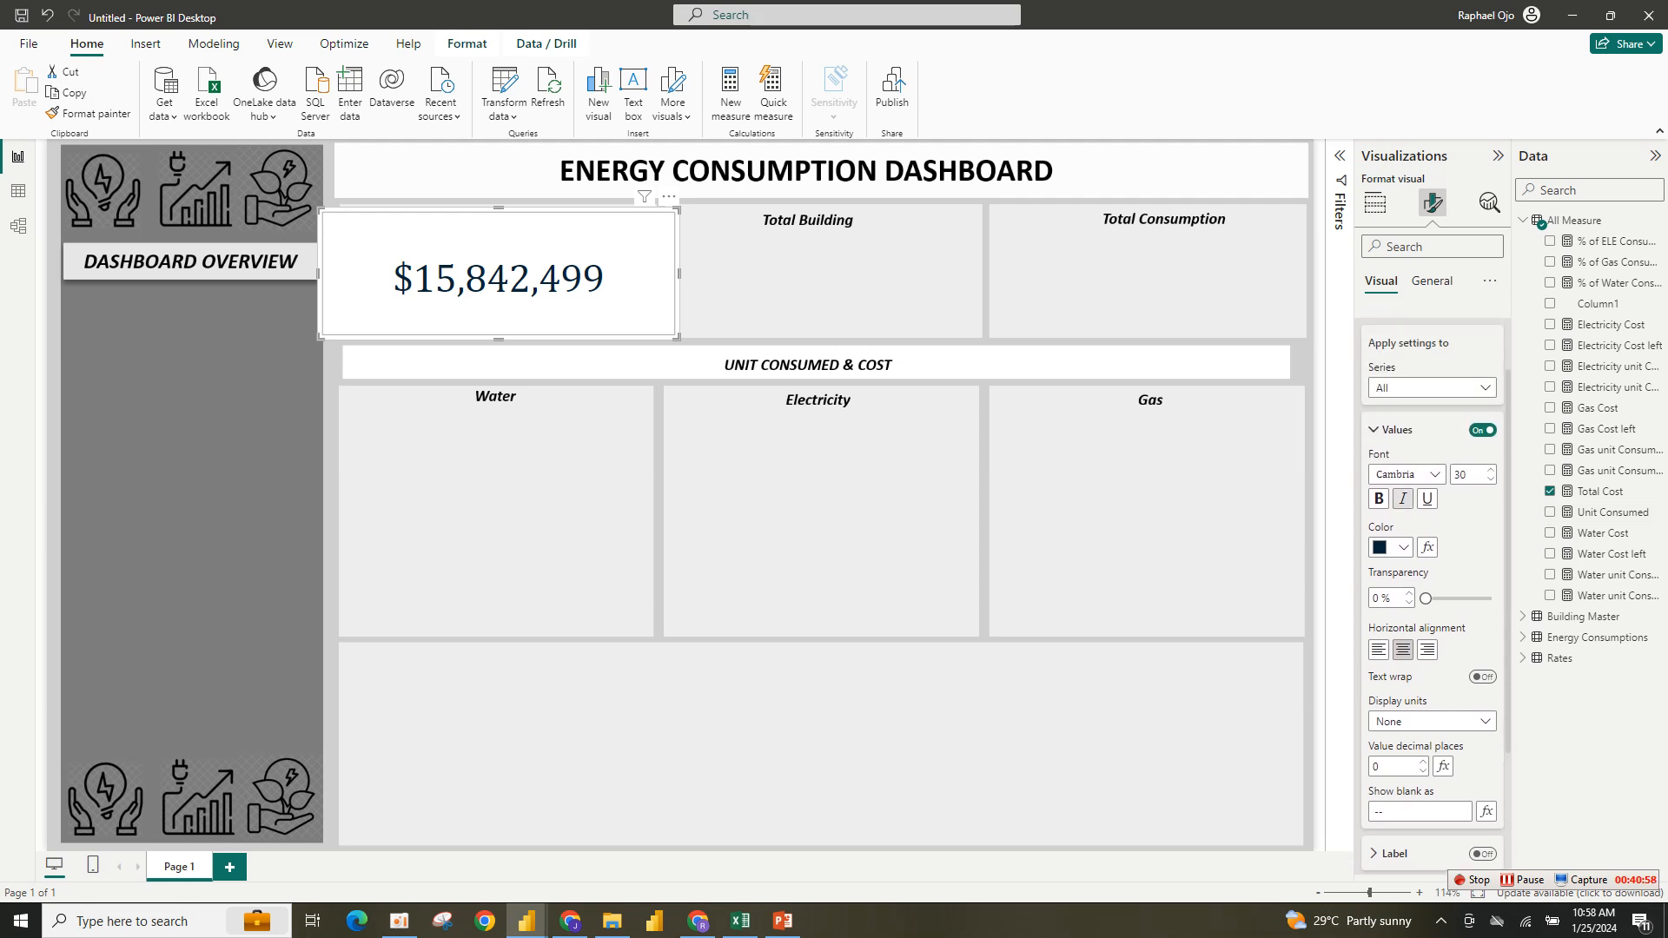
click(1378, 499)
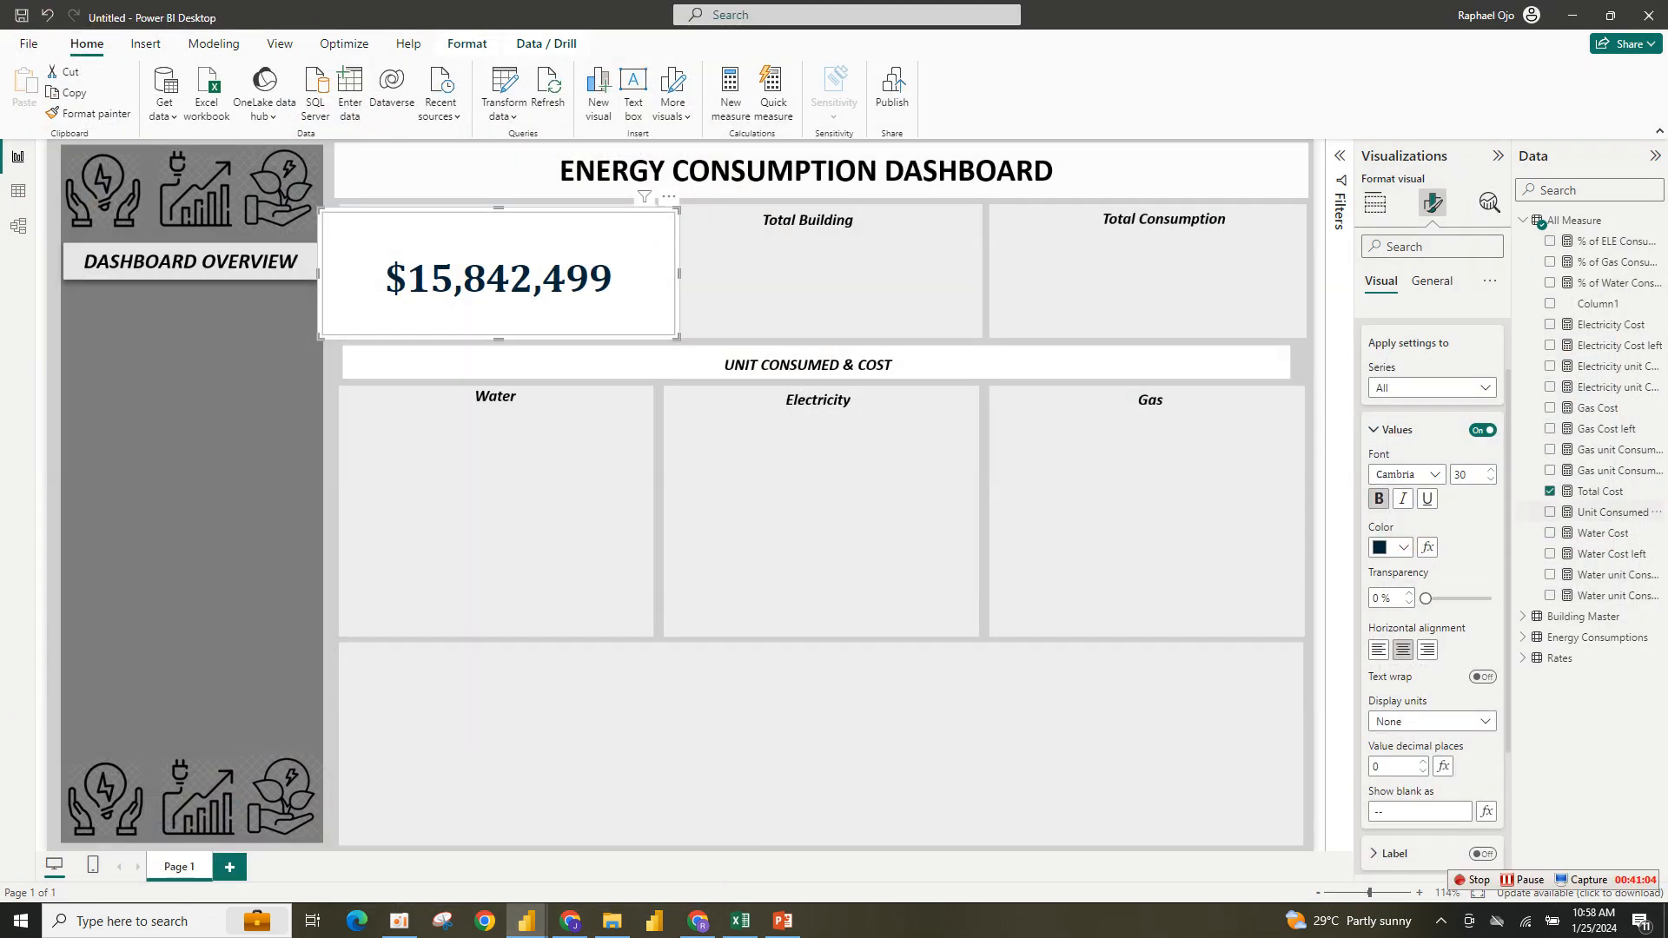
click(1491, 480)
click(1491, 479)
click(1491, 479)
click(1490, 479)
click(1378, 498)
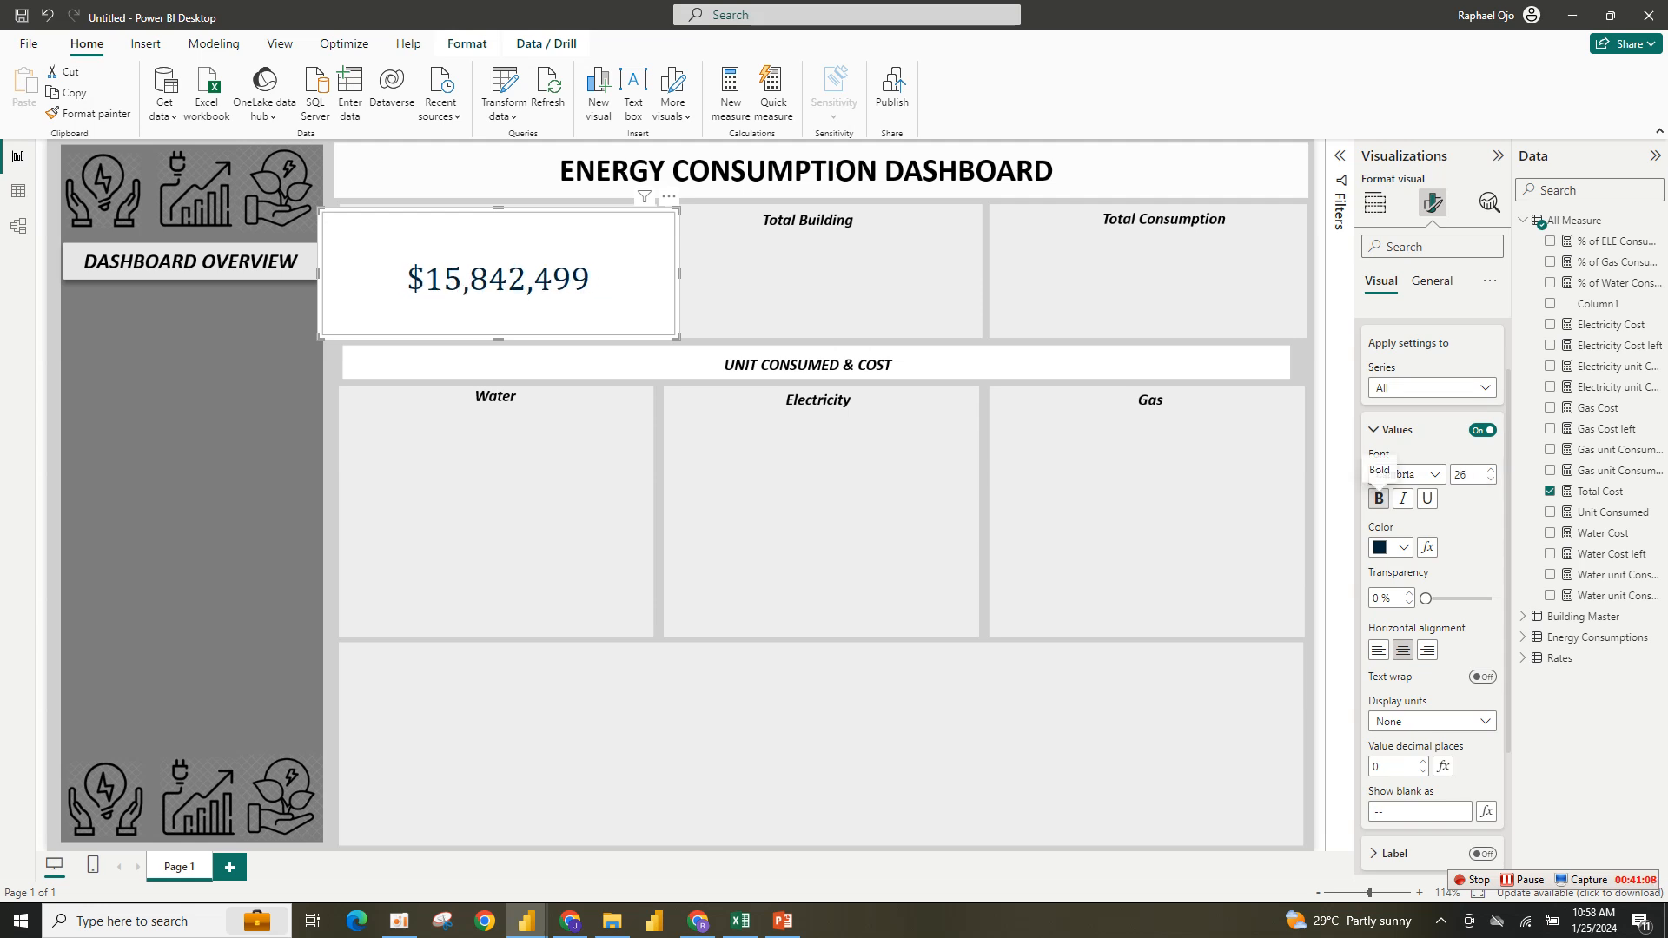
click(1491, 469)
click(1491, 469)
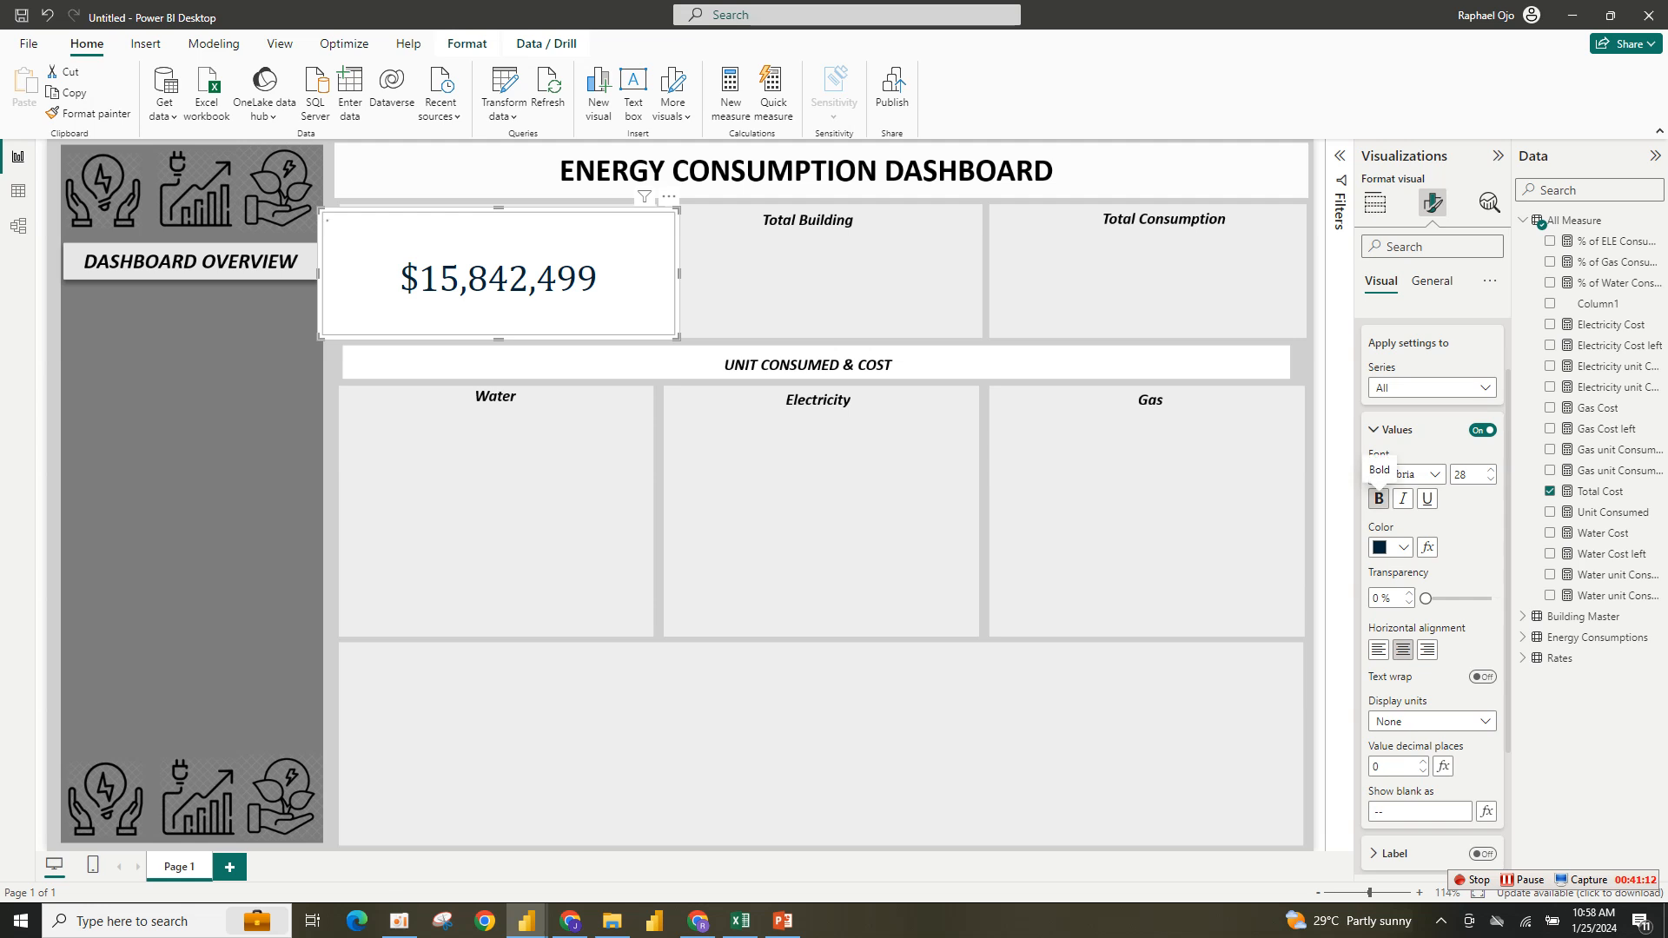
click(1379, 498)
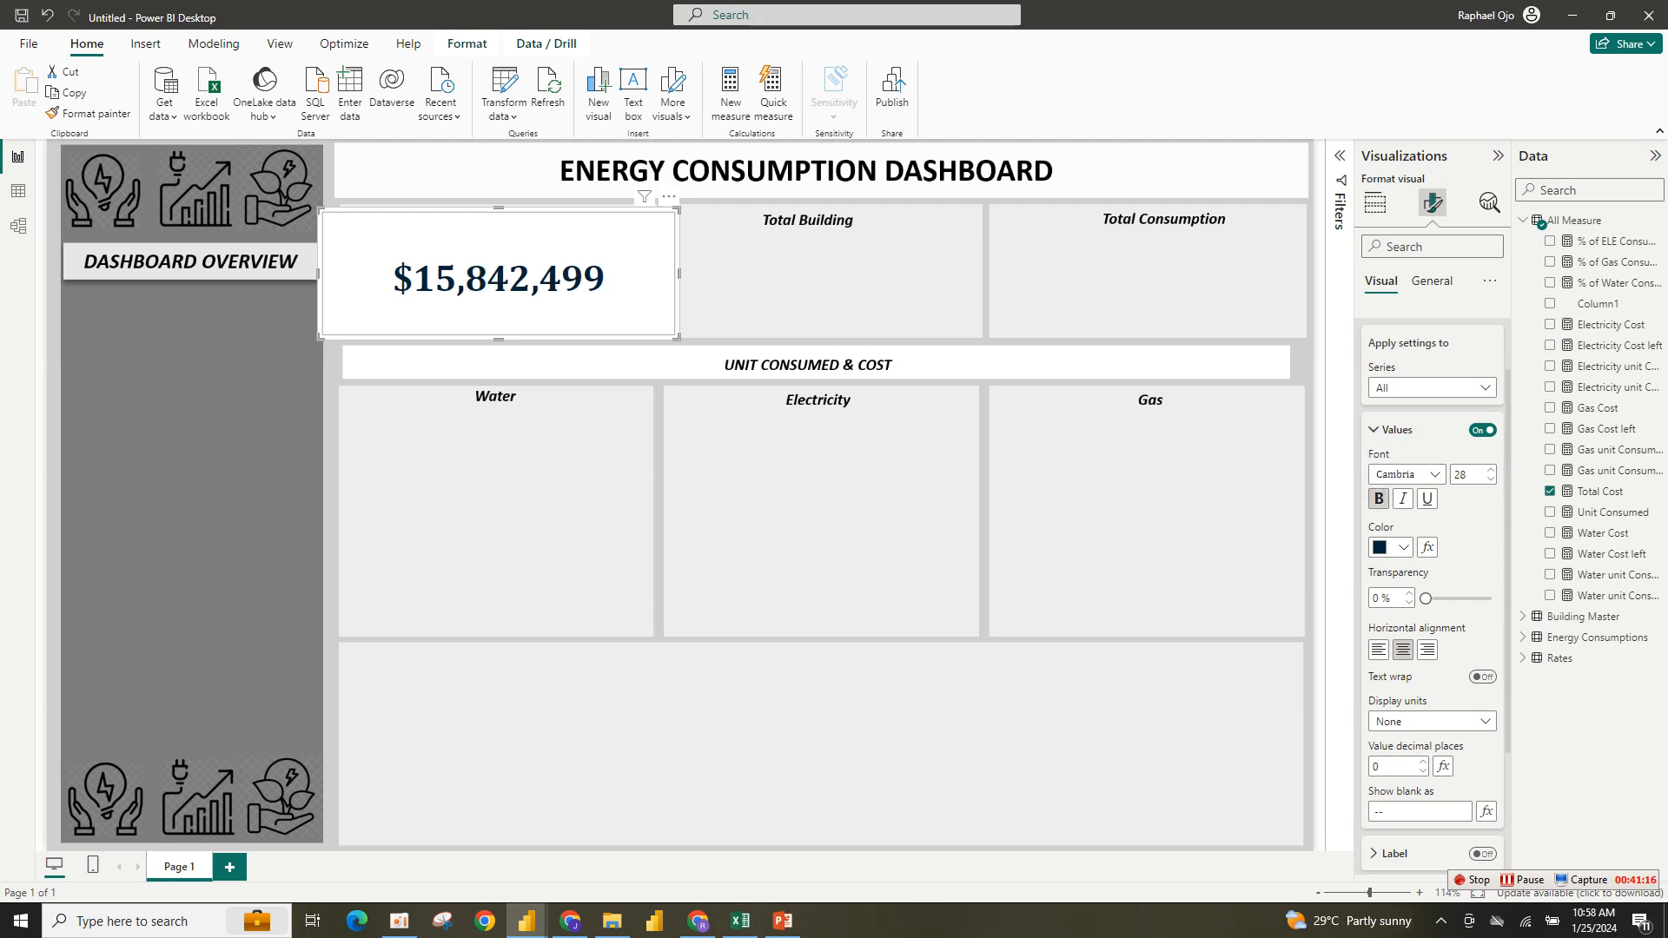
Turn off the Total Cost card's border and fill, and align the card with the left edge of the Total Cost box.
scroll(1432, 400, up, 2)
click(1391, 394)
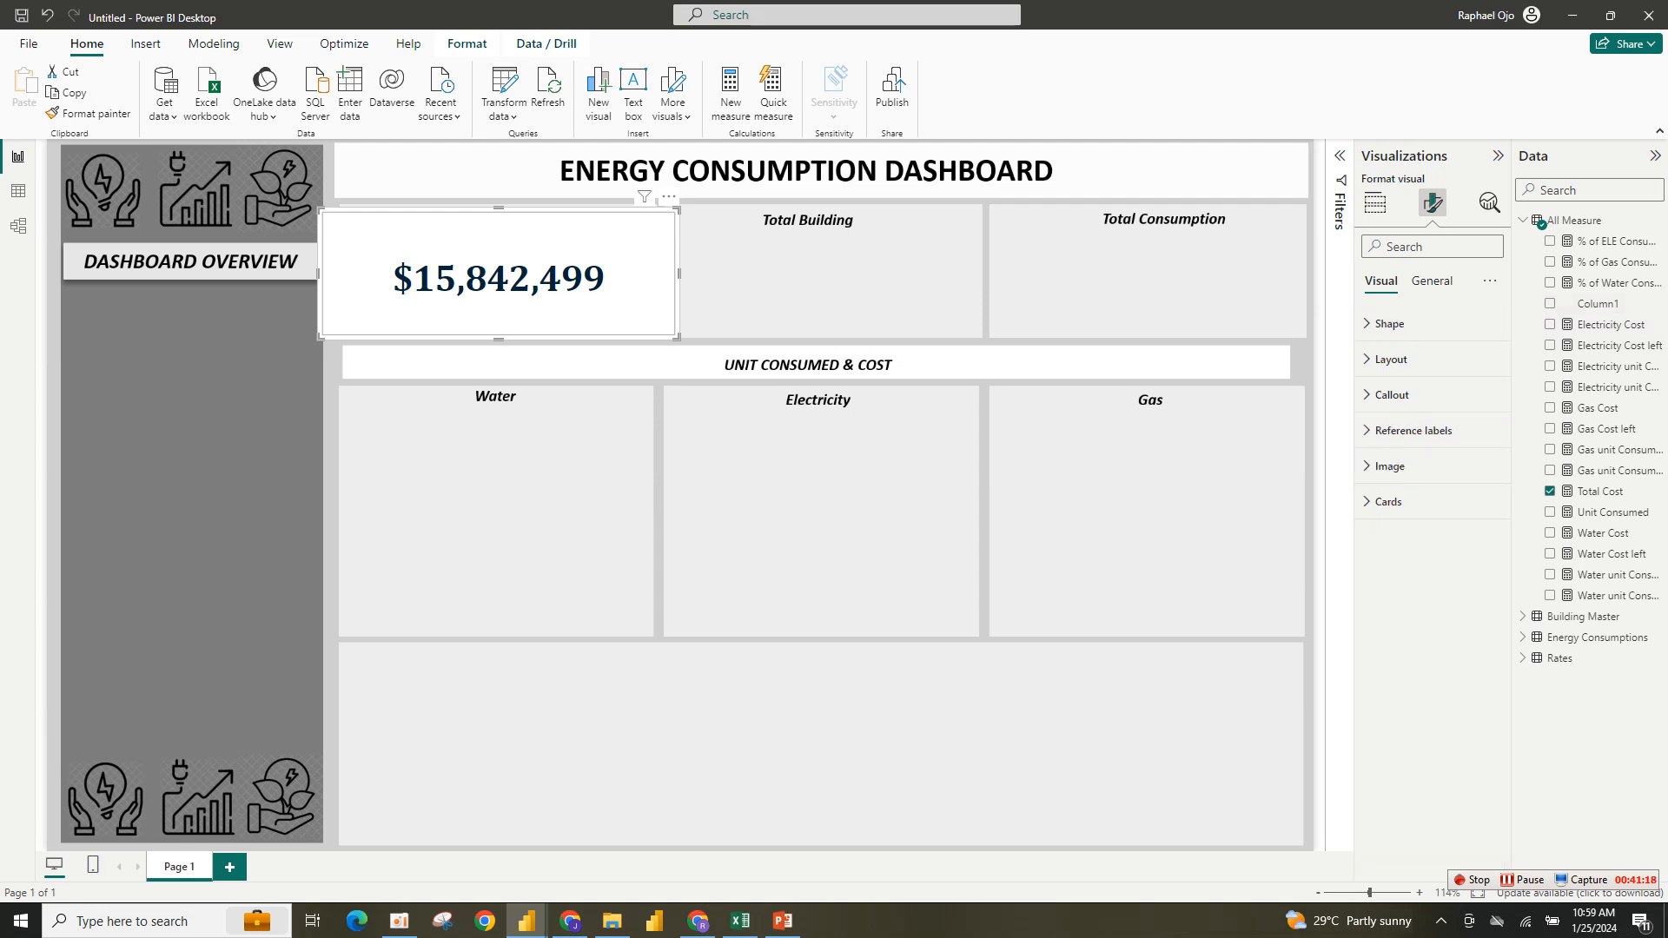
click(1388, 501)
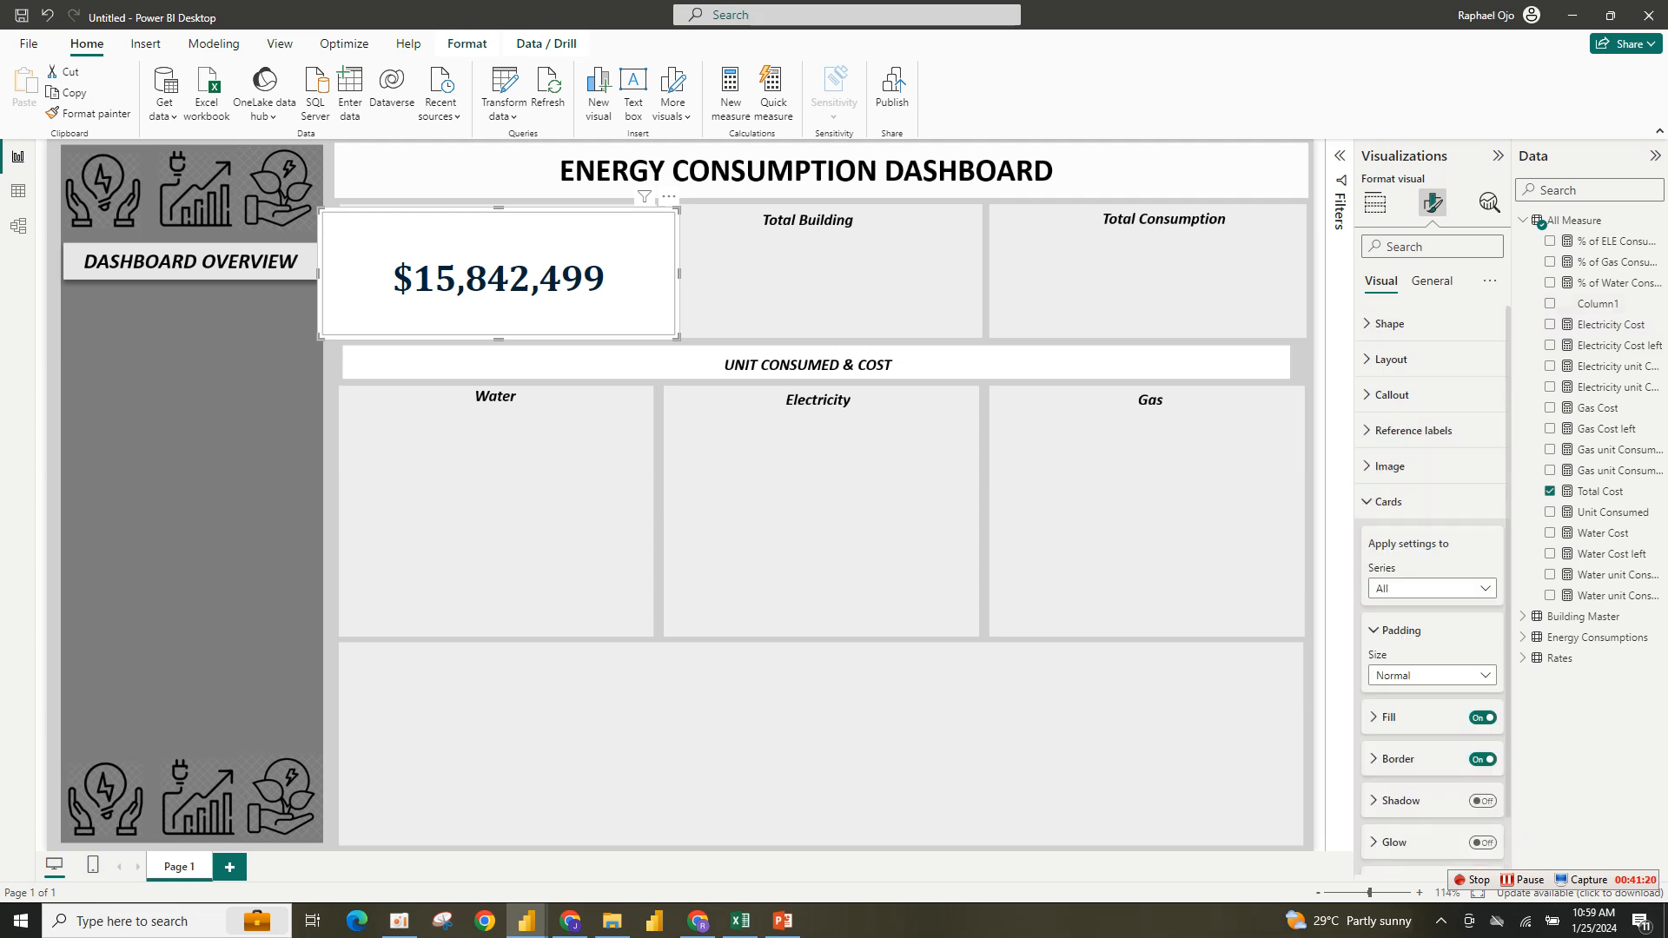
click(1483, 759)
click(1483, 717)
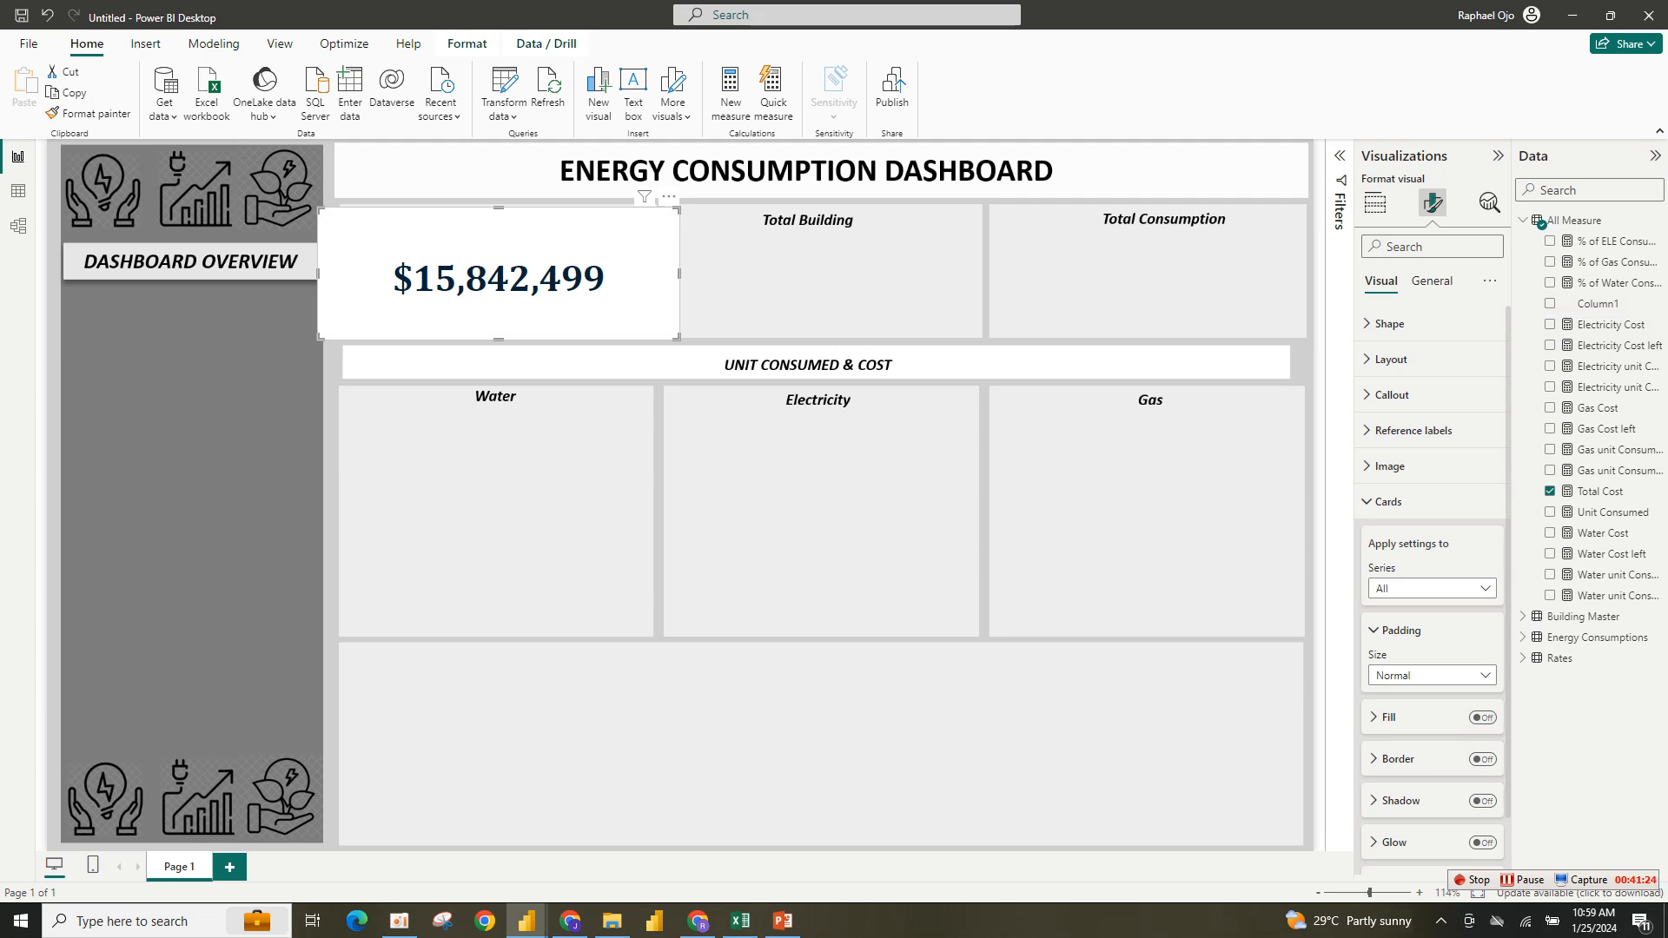
mouse_move(499, 273)
mouse_down()
mouse_move(681, 451)
mouse_move(519, 268)
mouse_up()
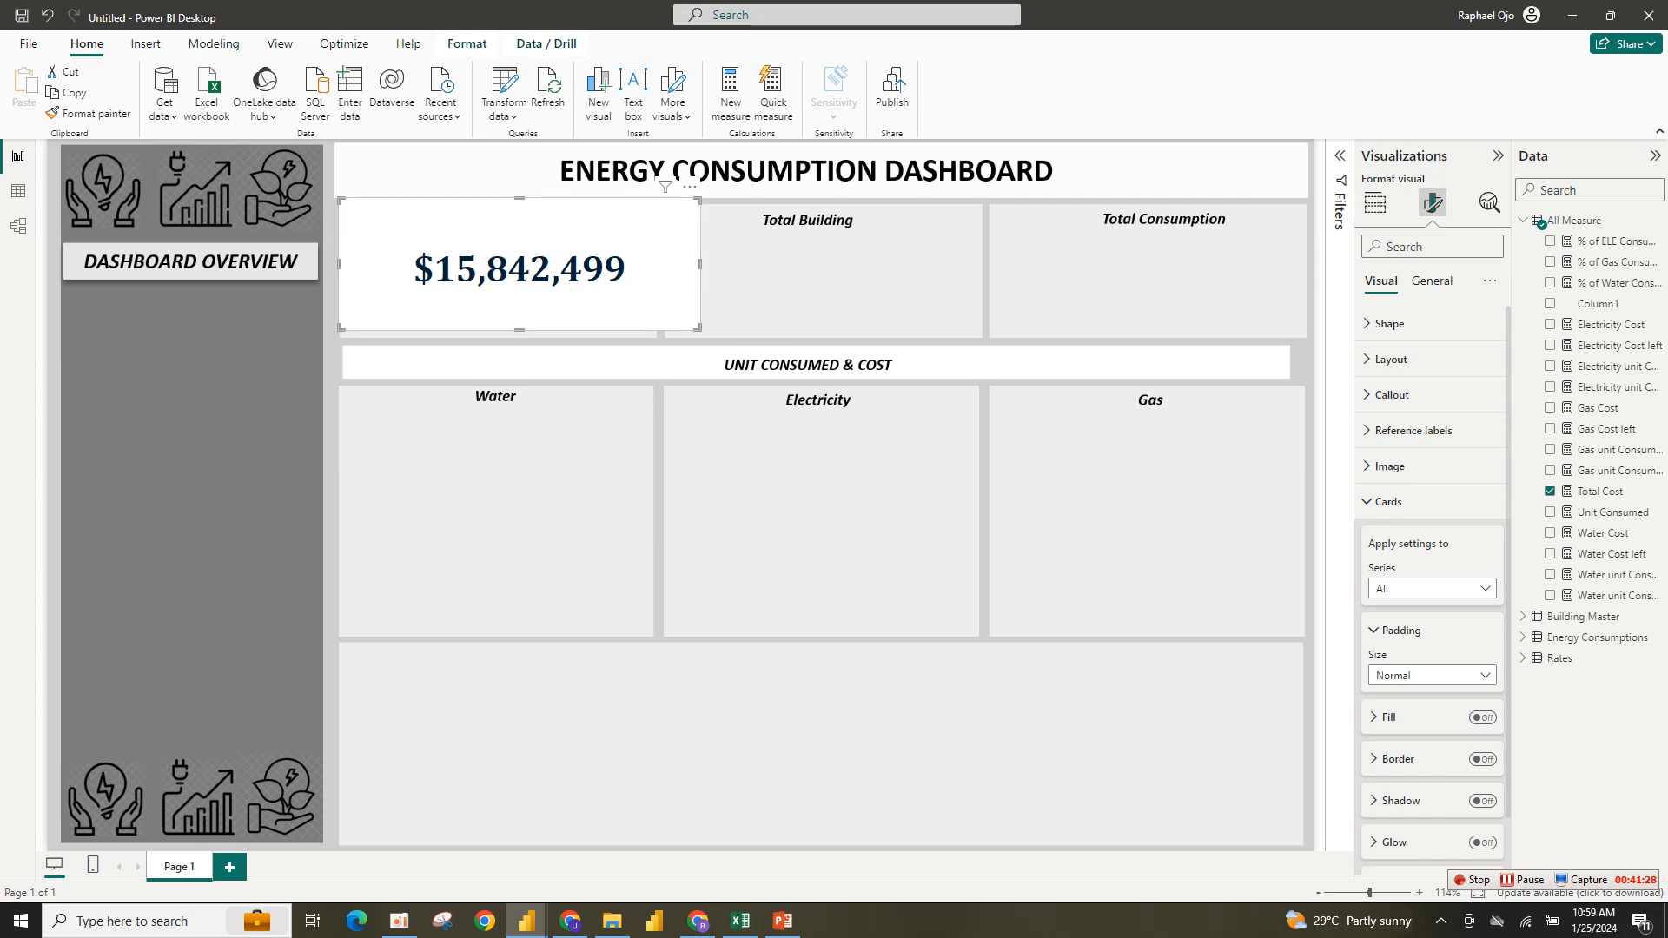
Turn off the Total Cost card's background effect, and resize and reposition the card beneath the Total Cost heading.
click(1388, 502)
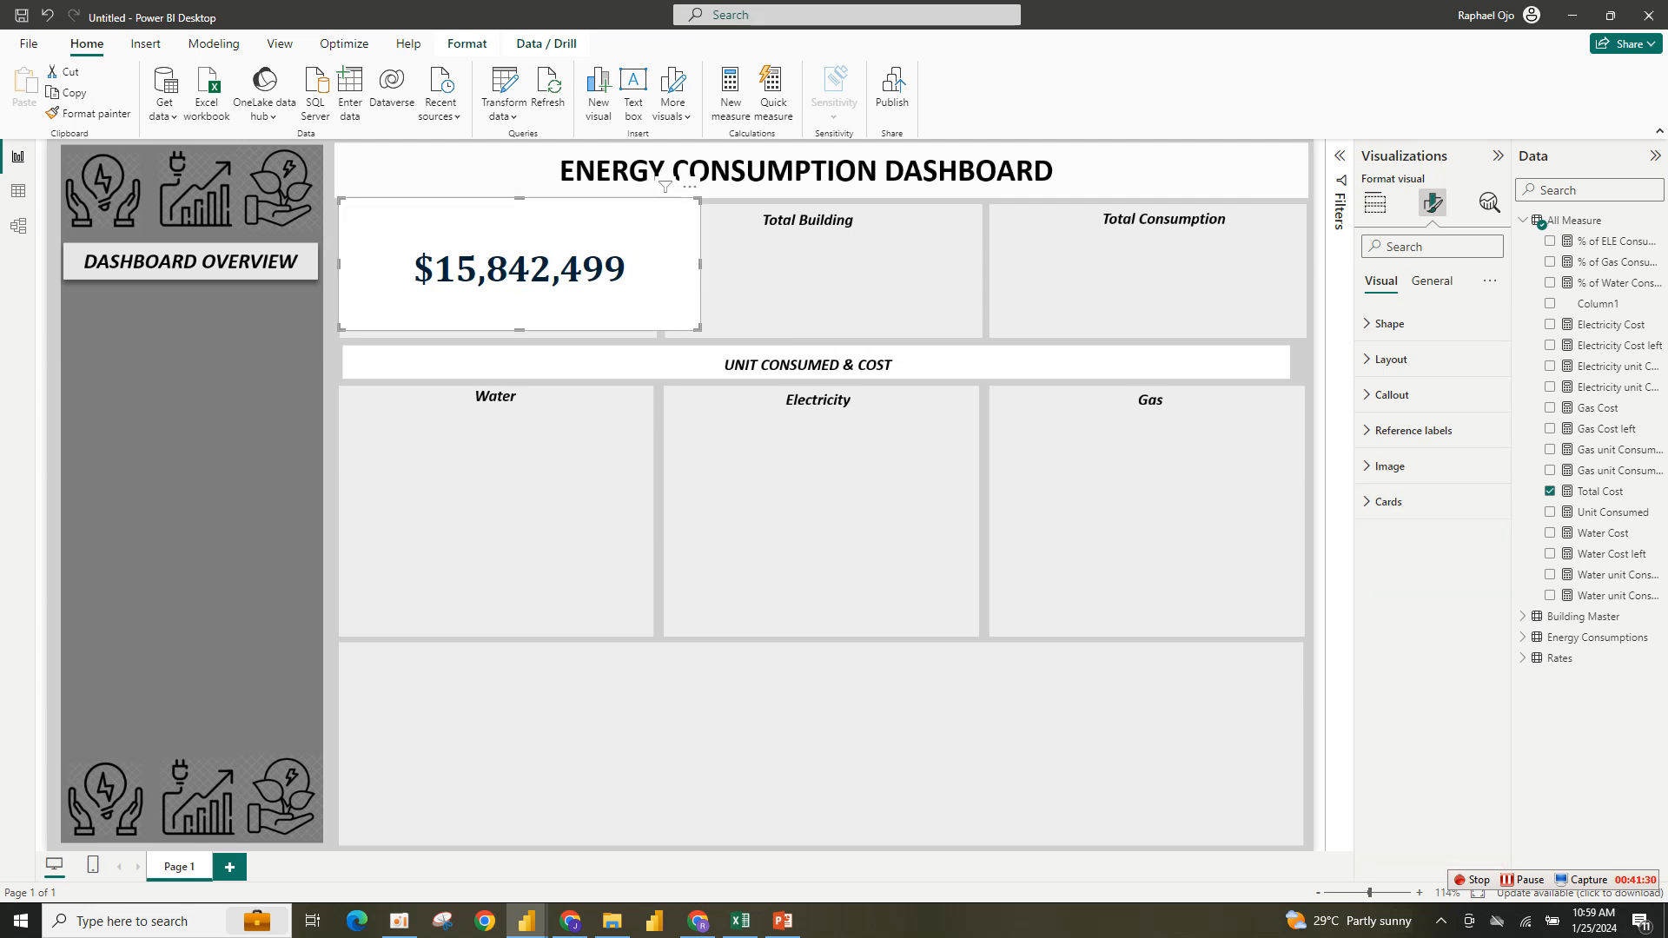
click(1431, 281)
click(1390, 396)
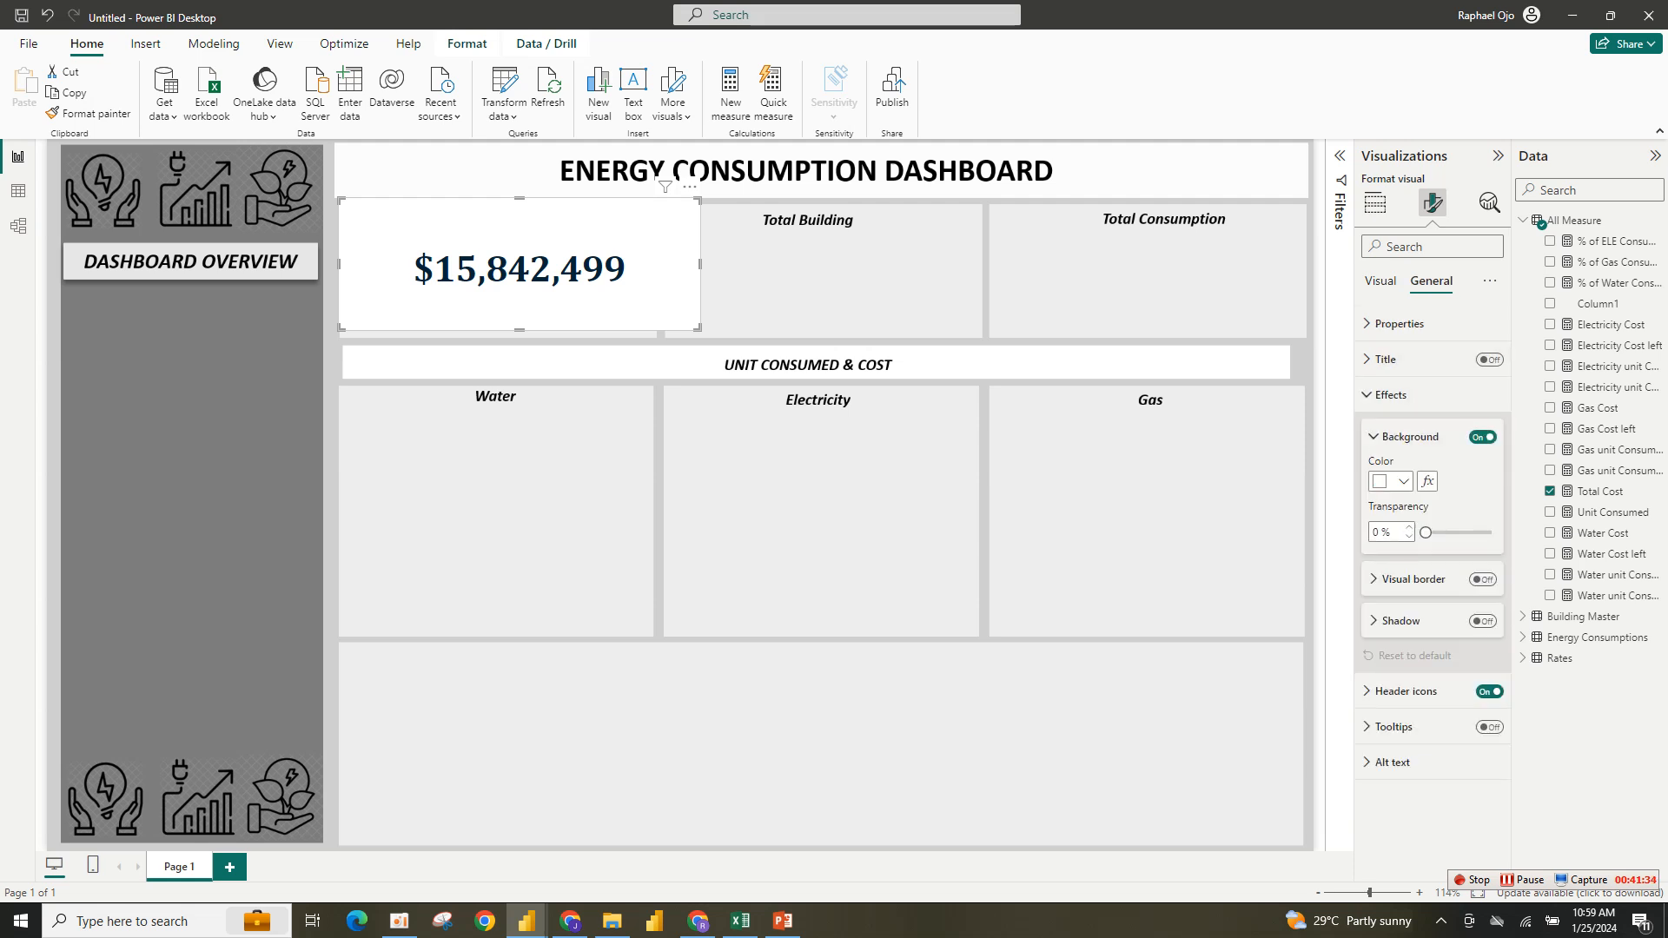
click(1483, 437)
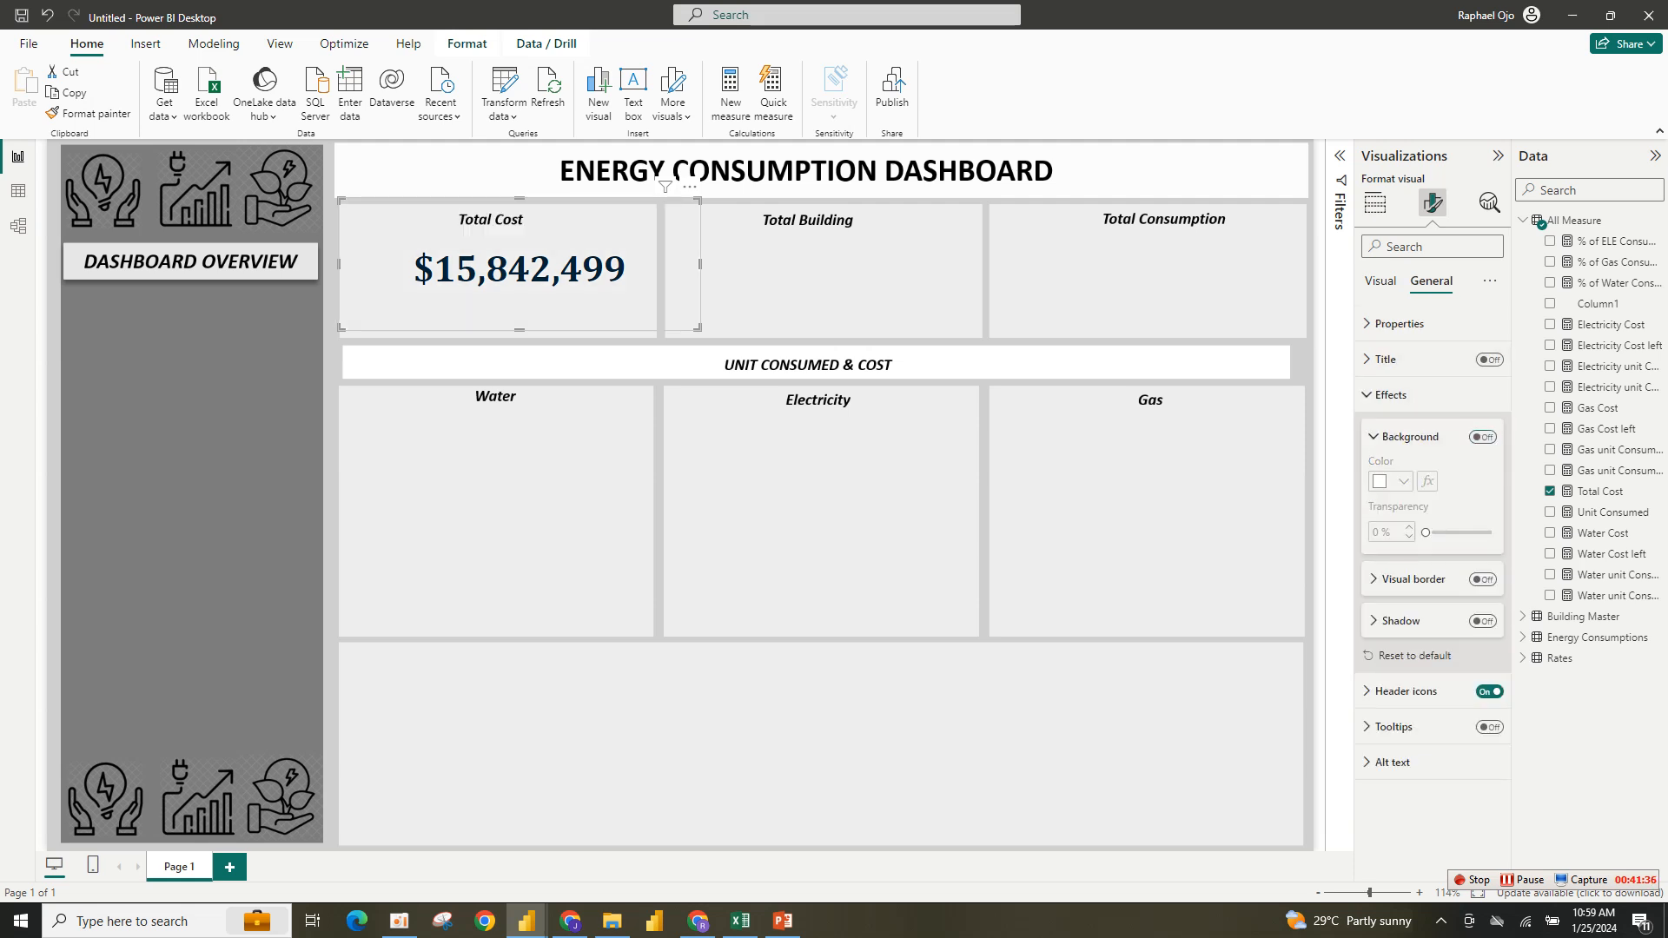
drag(699, 328, 673, 367)
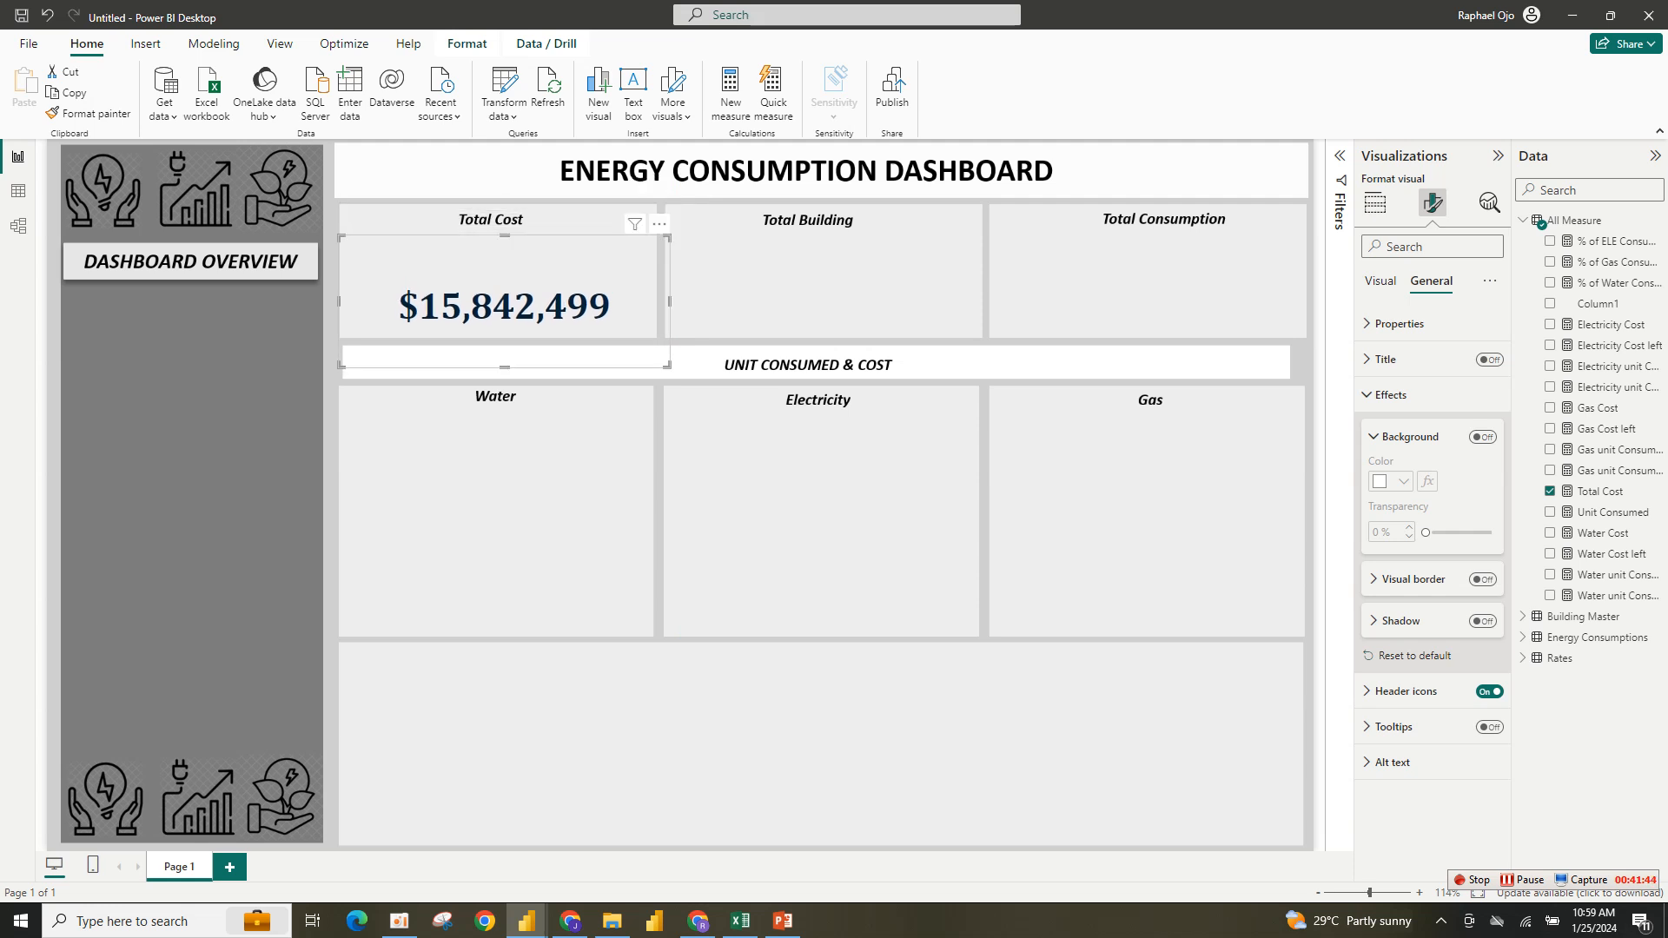
drag(659, 224, 668, 206)
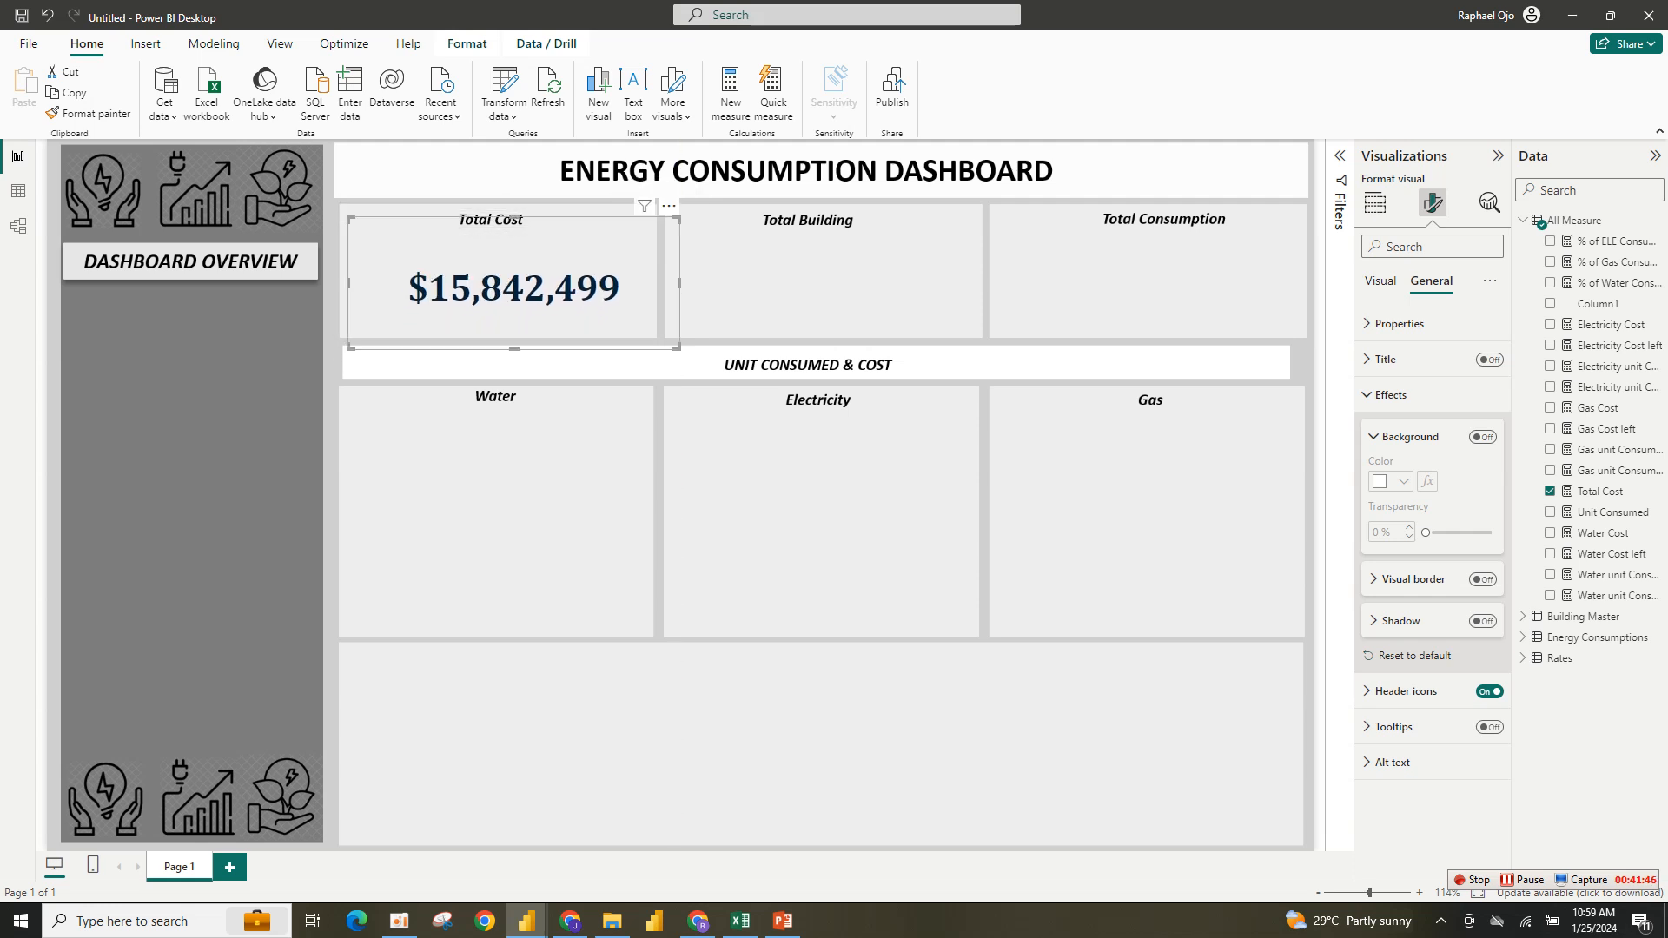
Duplicate the Total Cost card twice, placing the copies in the Total Building and Total Consumption boxes.
key(ctrl+c)
key(ctrl+v)
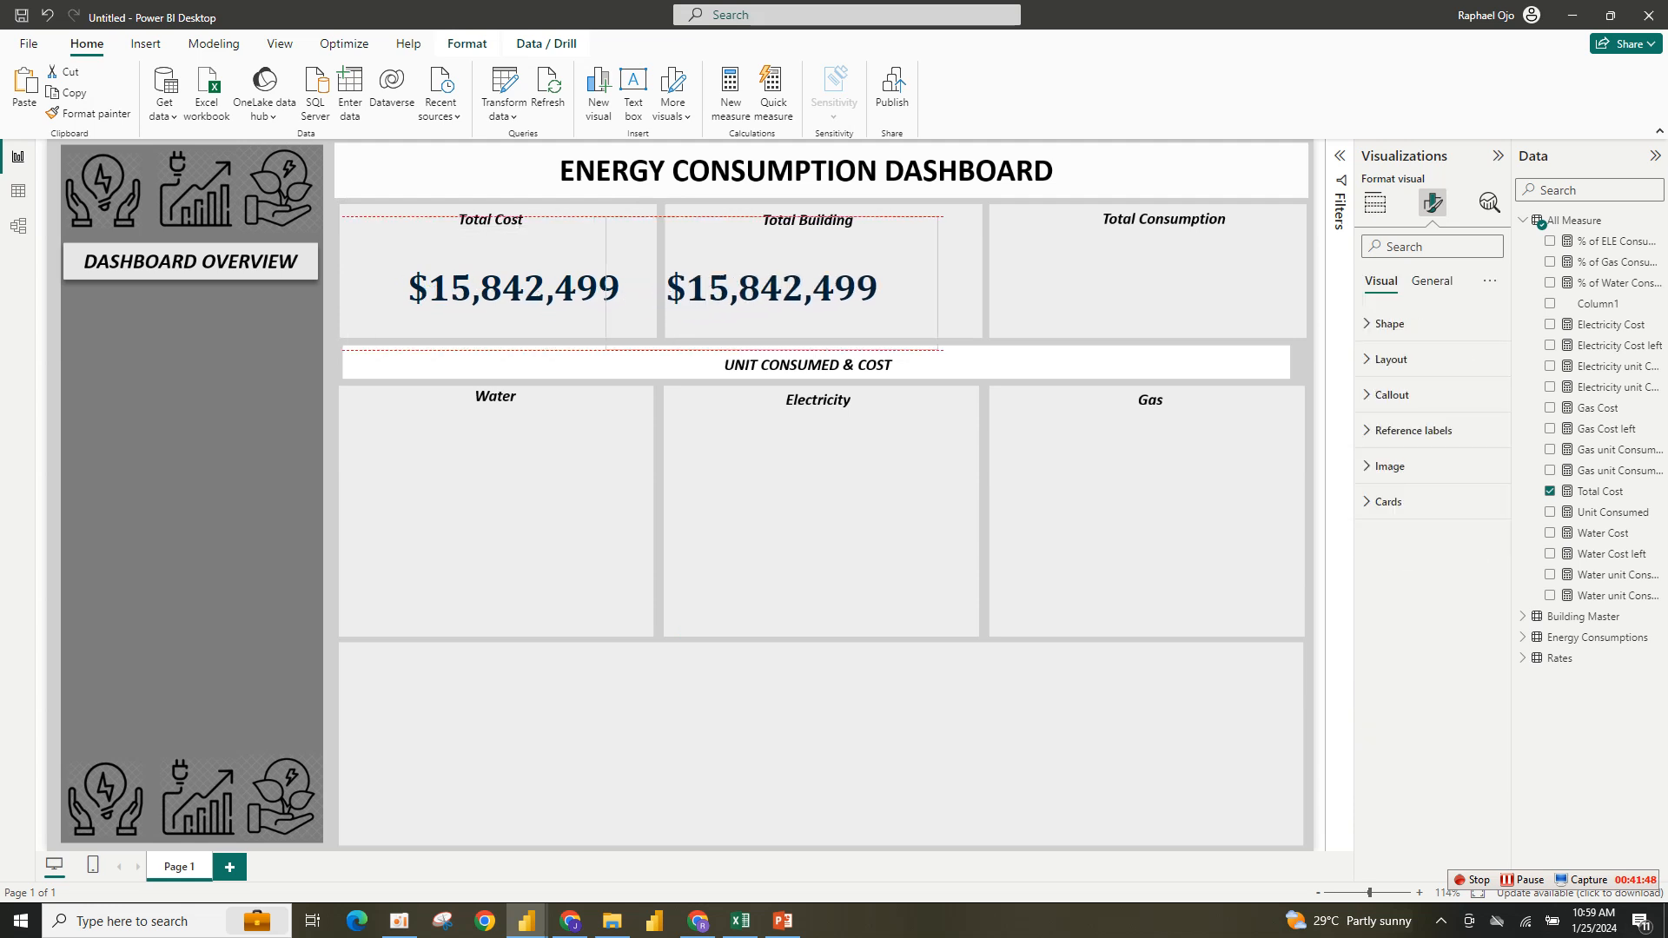
drag(822, 283, 821, 284)
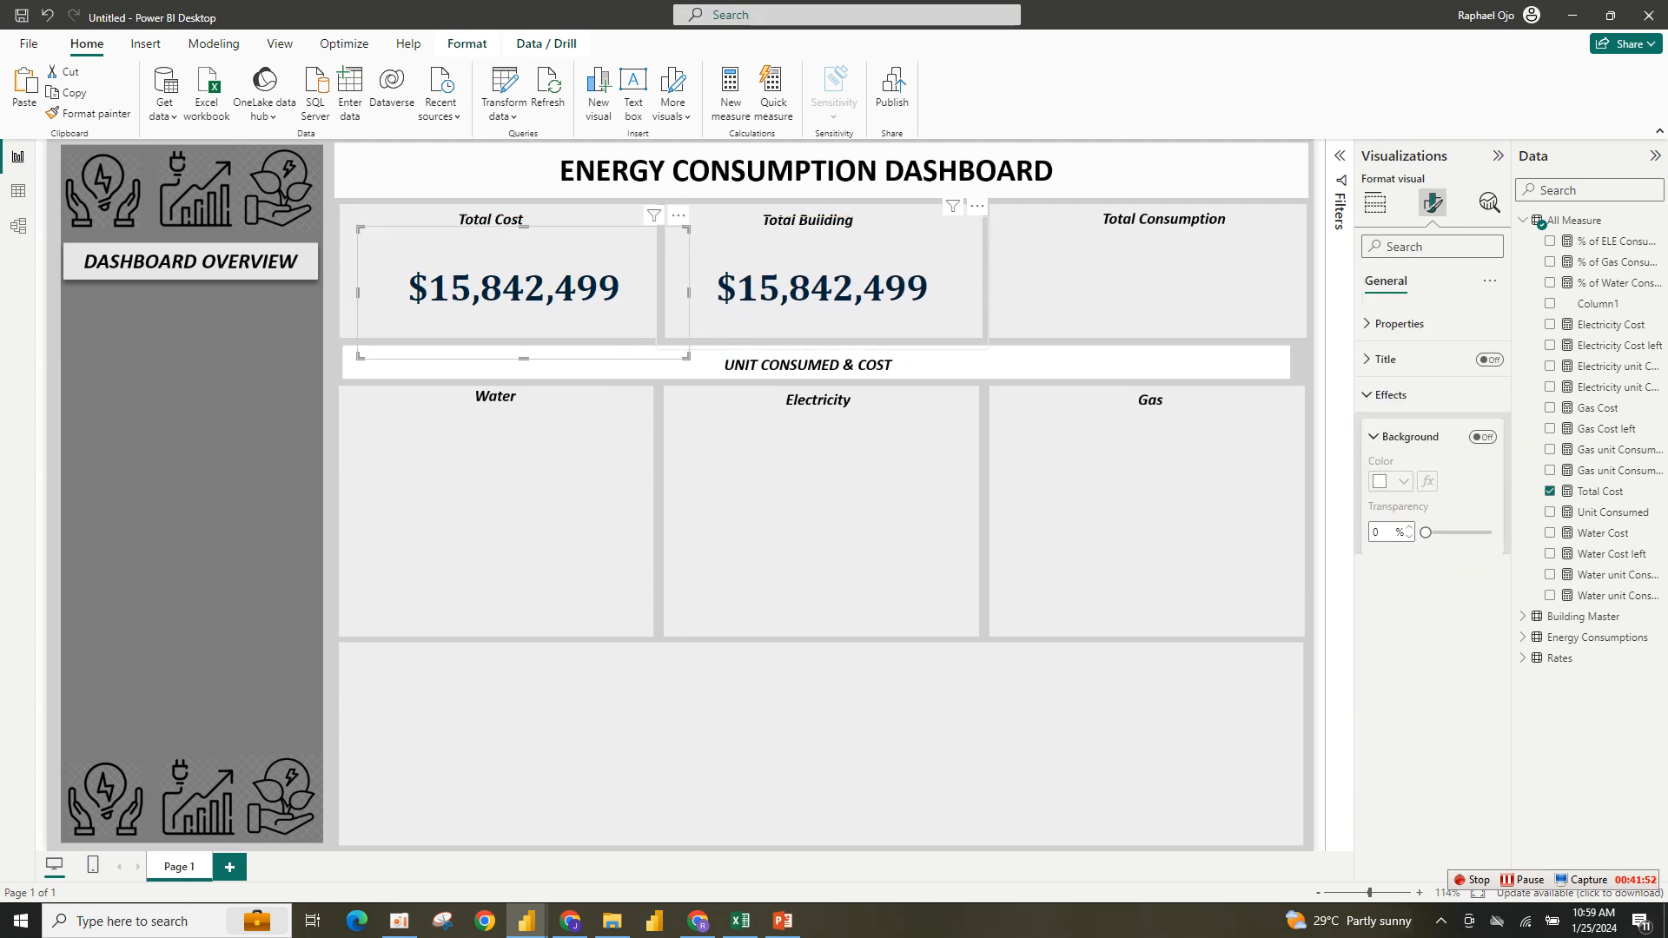
key(ctrl+v)
drag(518, 296, 1143, 287)
Replace the Total Building card's measure with the Building field from Building Master, summarized as a count.
click(822, 220)
click(1549, 491)
click(1581, 615)
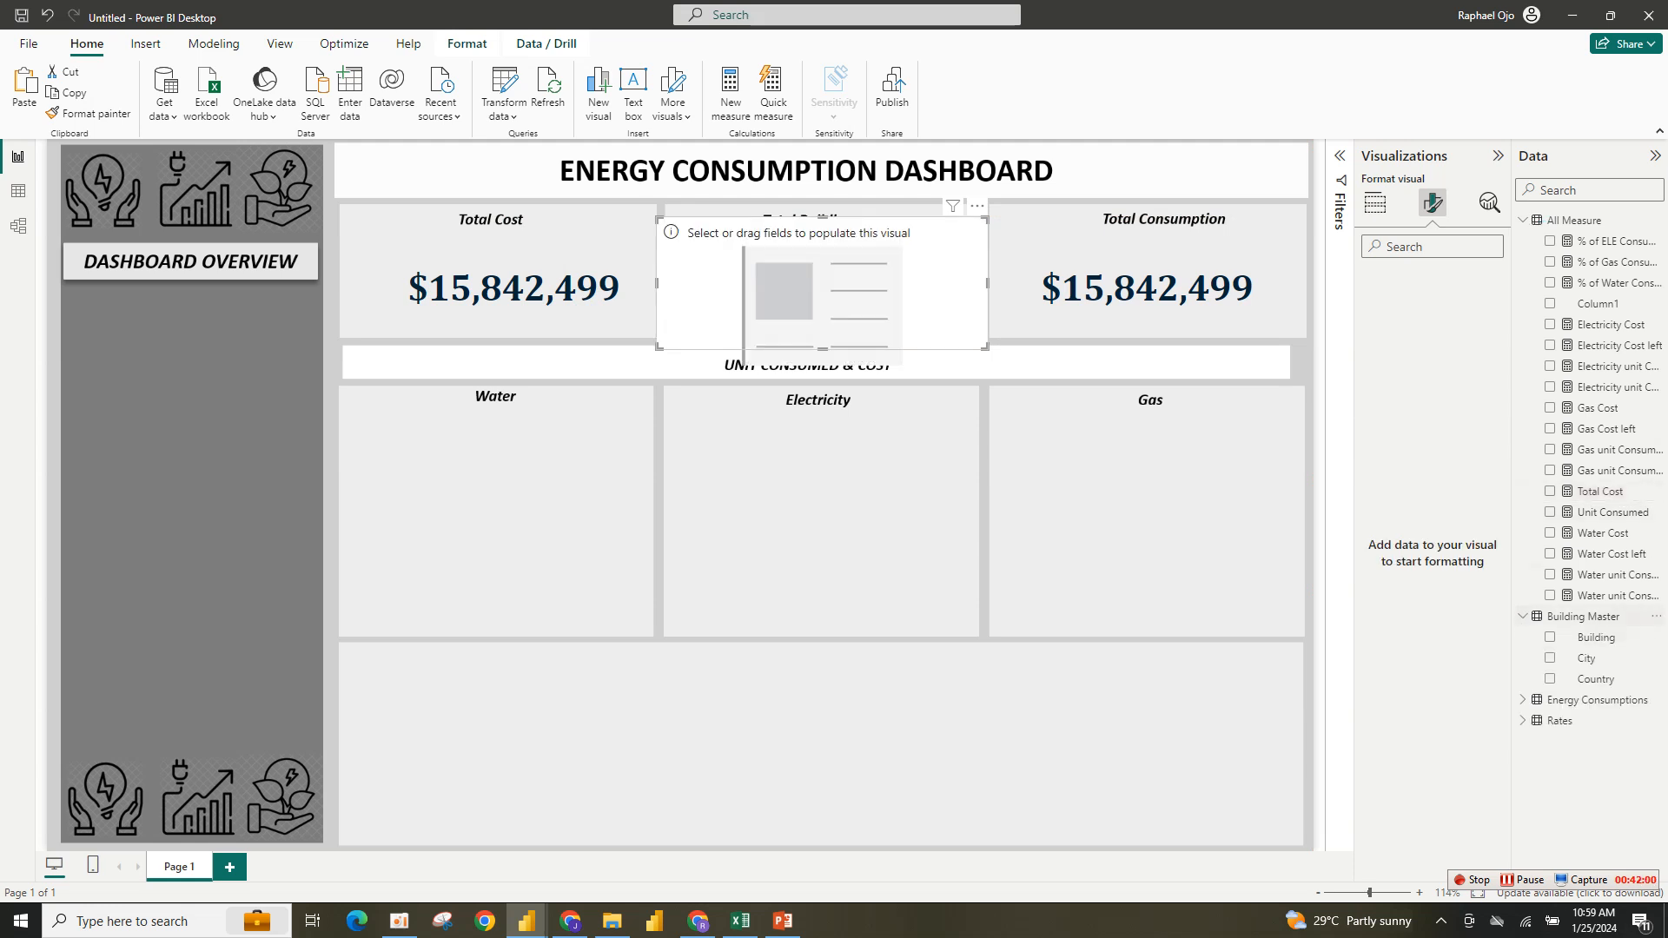
click(1549, 637)
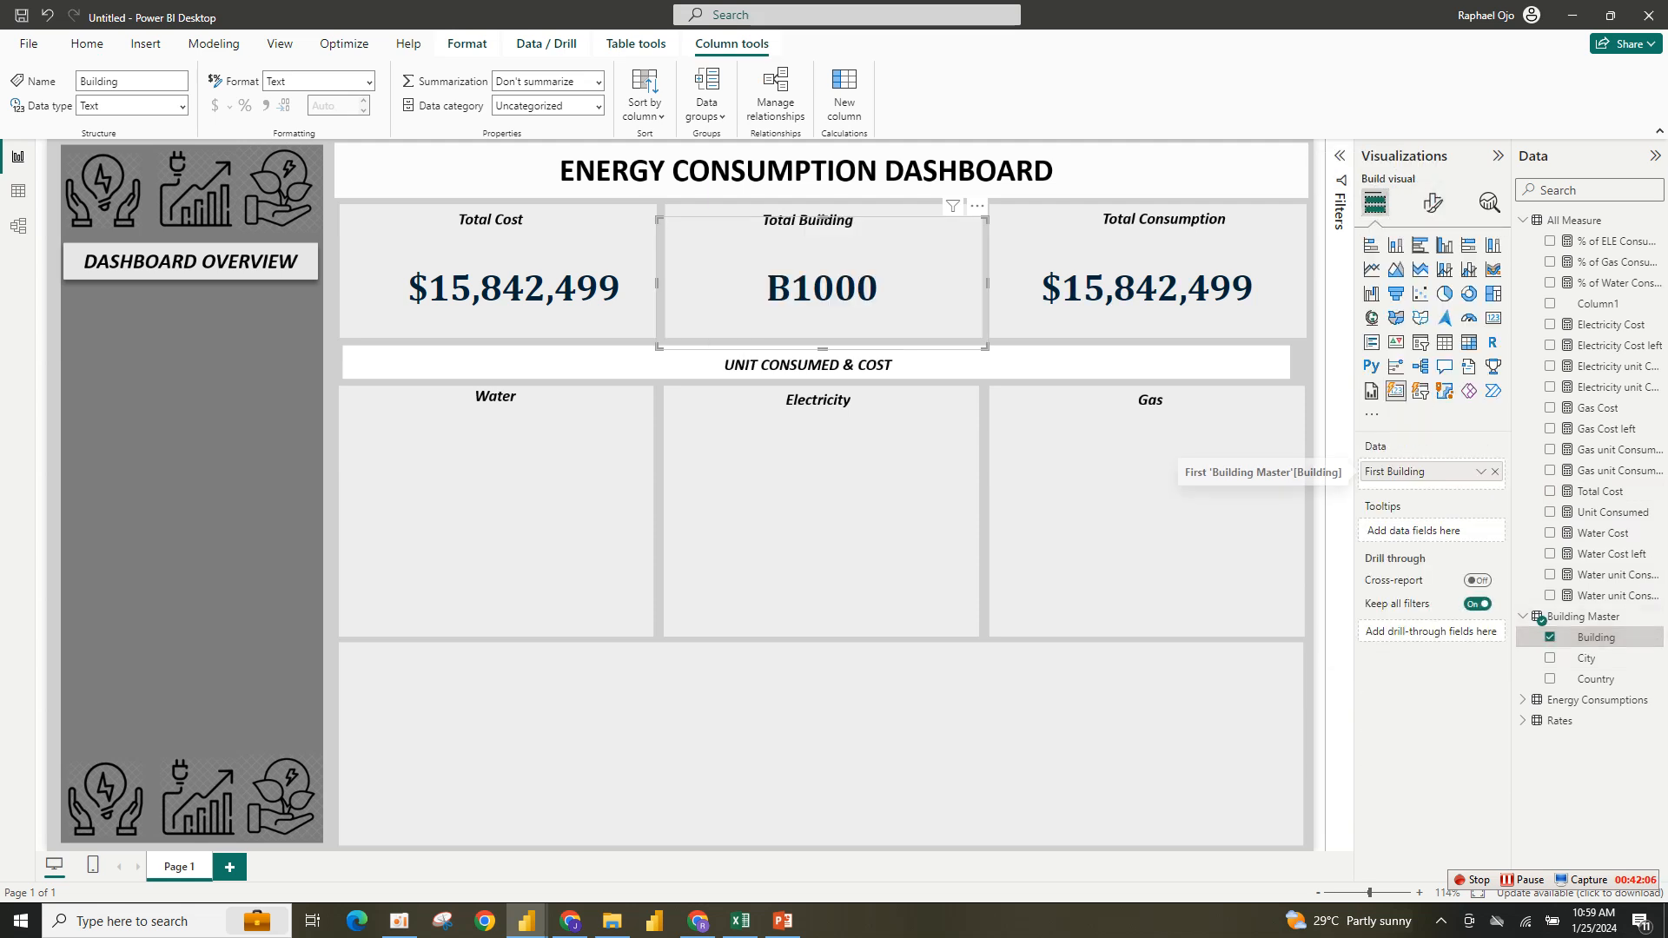
click(1481, 472)
click(1548, 581)
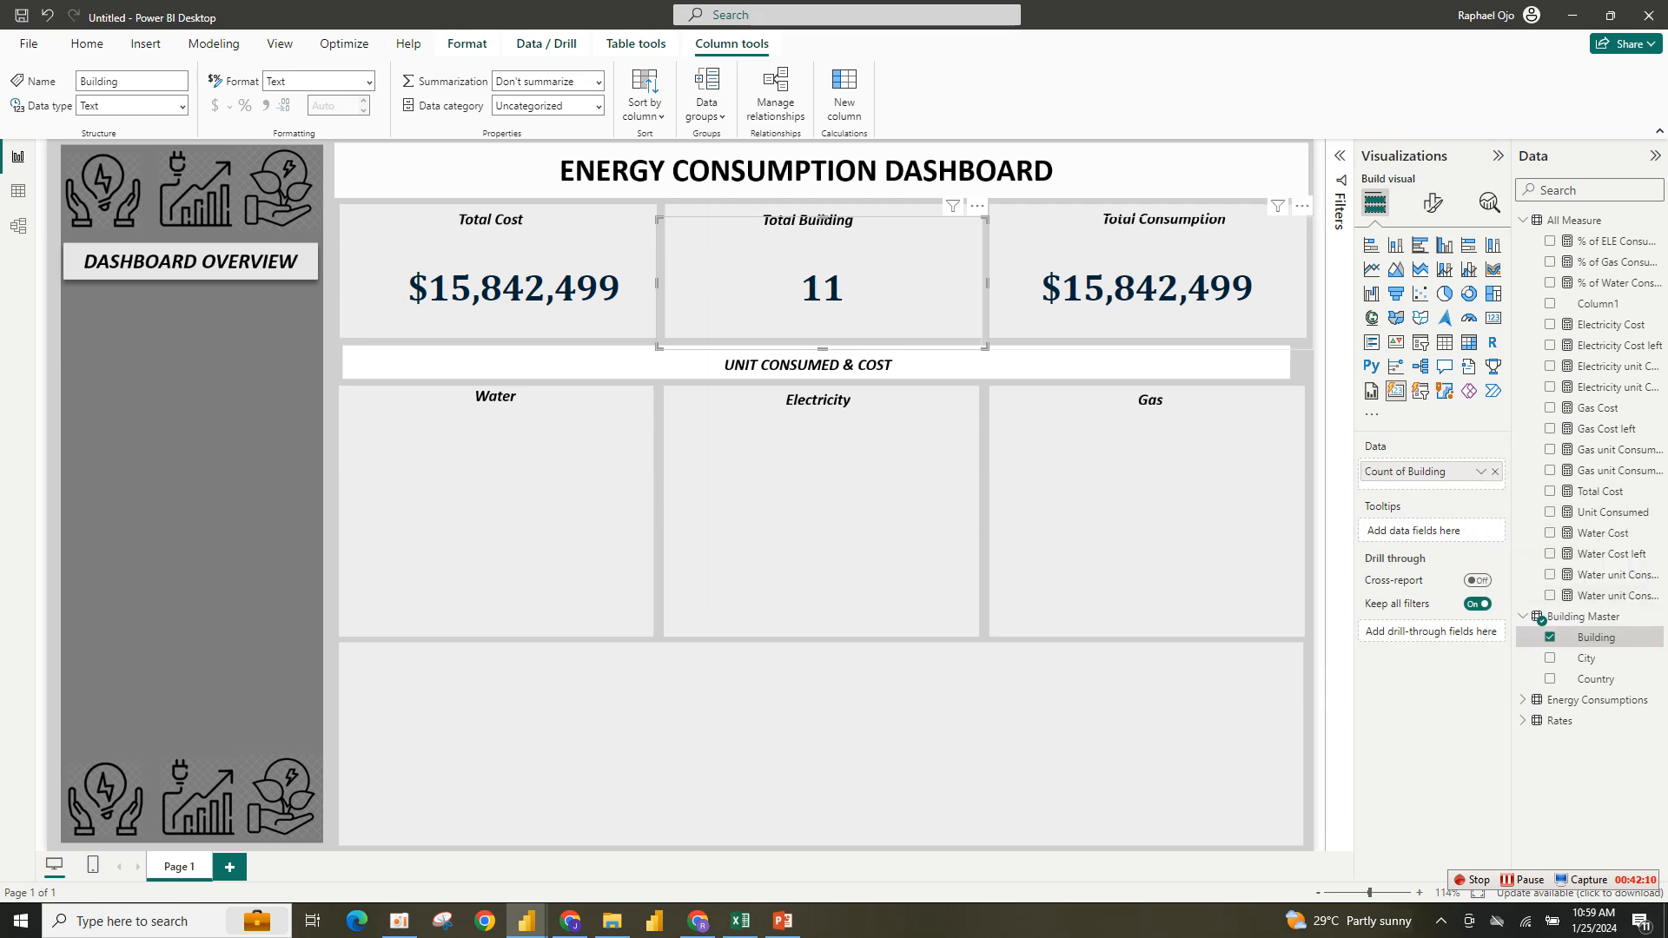
Replace the Total Cost measure in the Total Consumption card with Unit Consumed.
click(1190, 304)
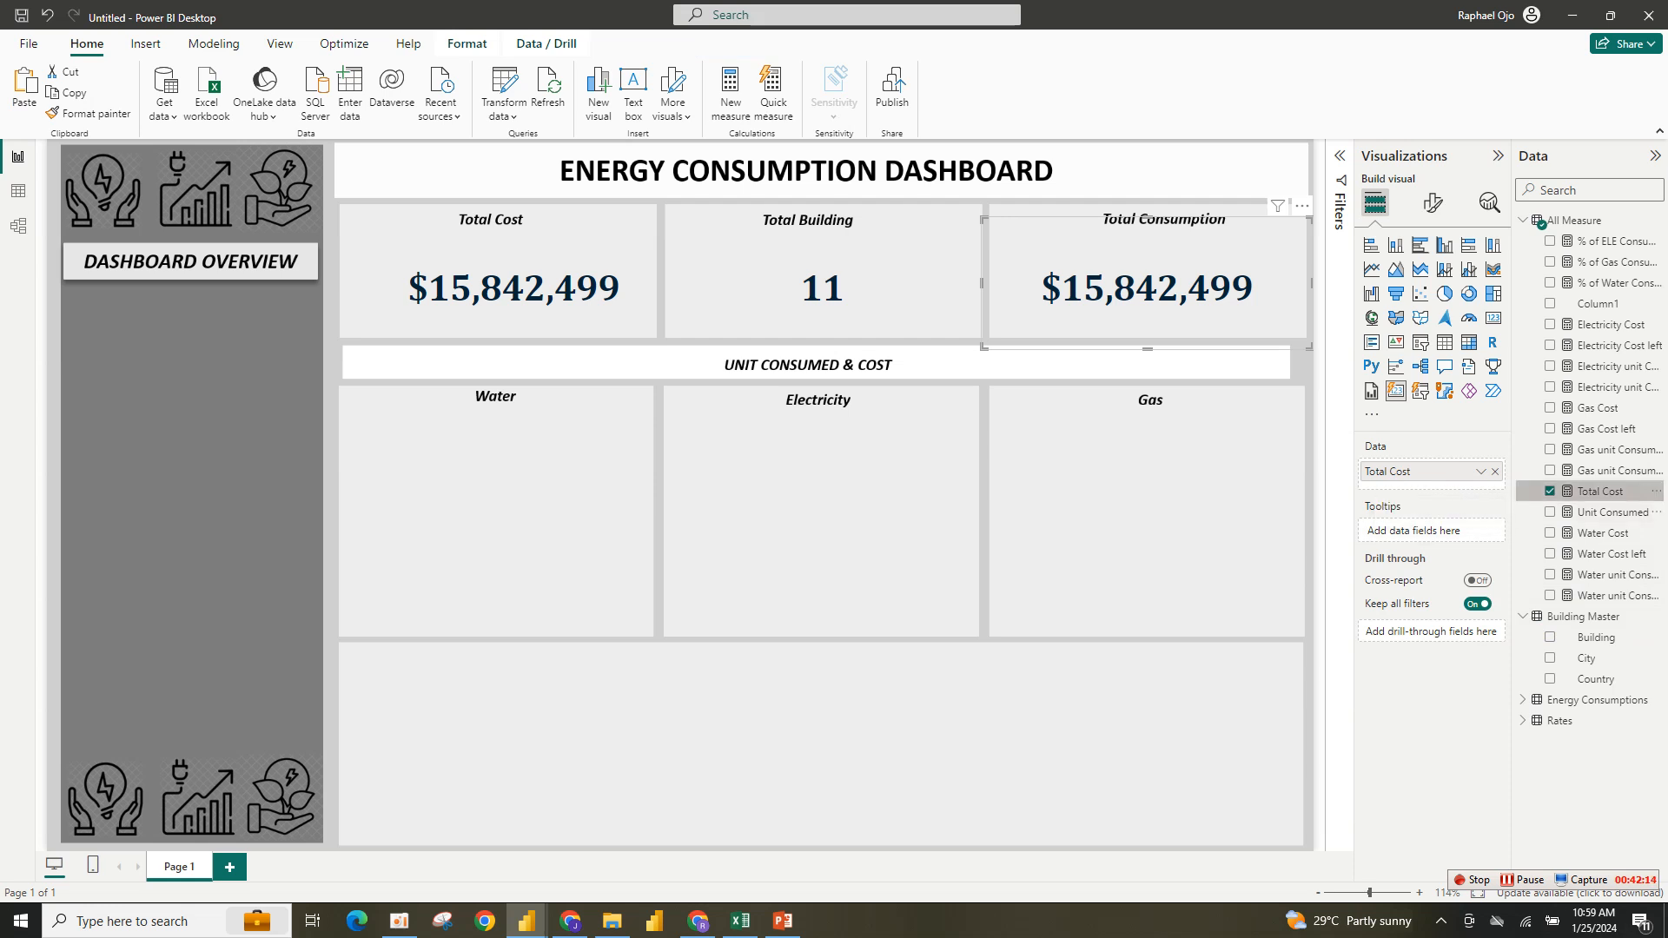
click(1549, 512)
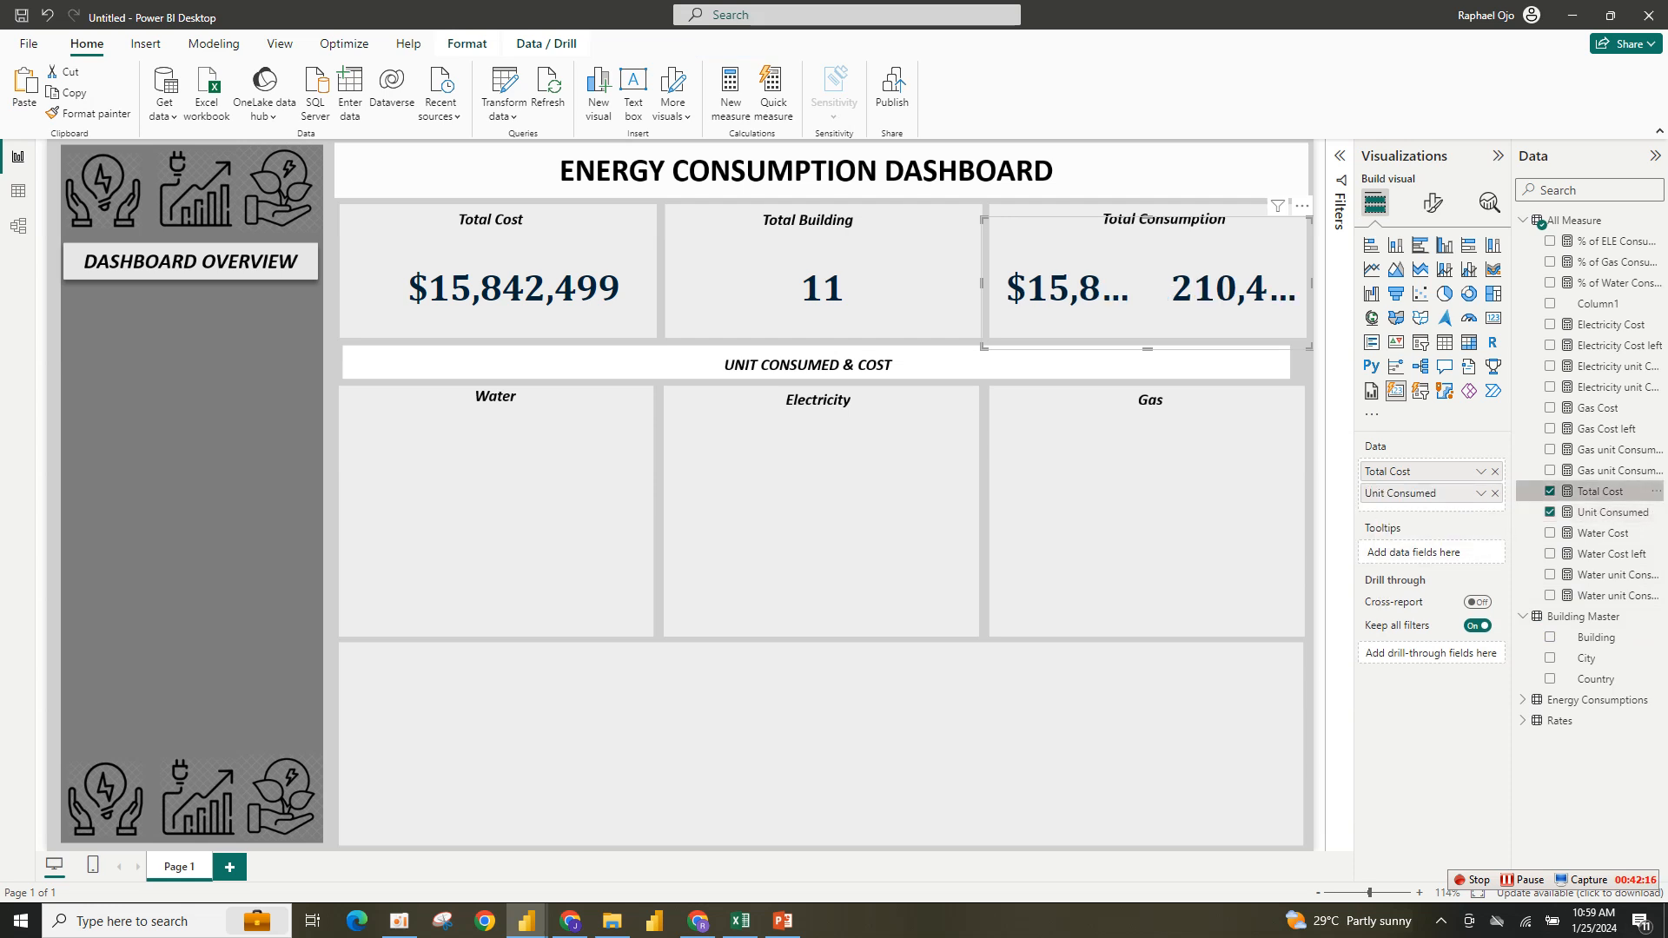
click(1549, 491)
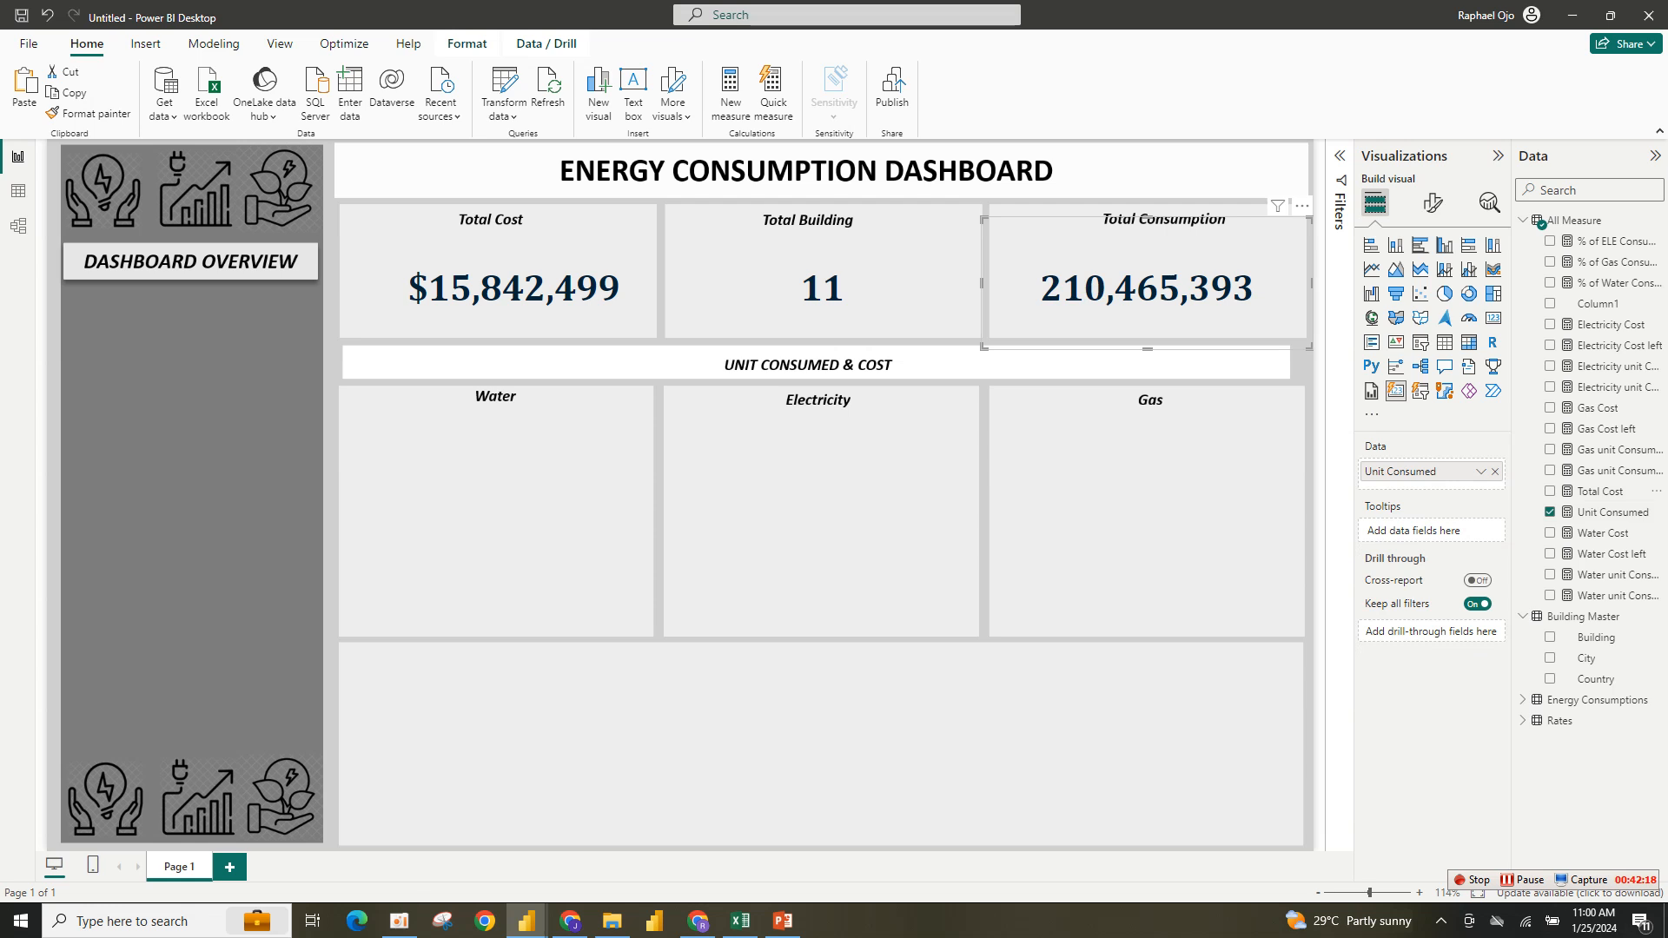
click(1155, 511)
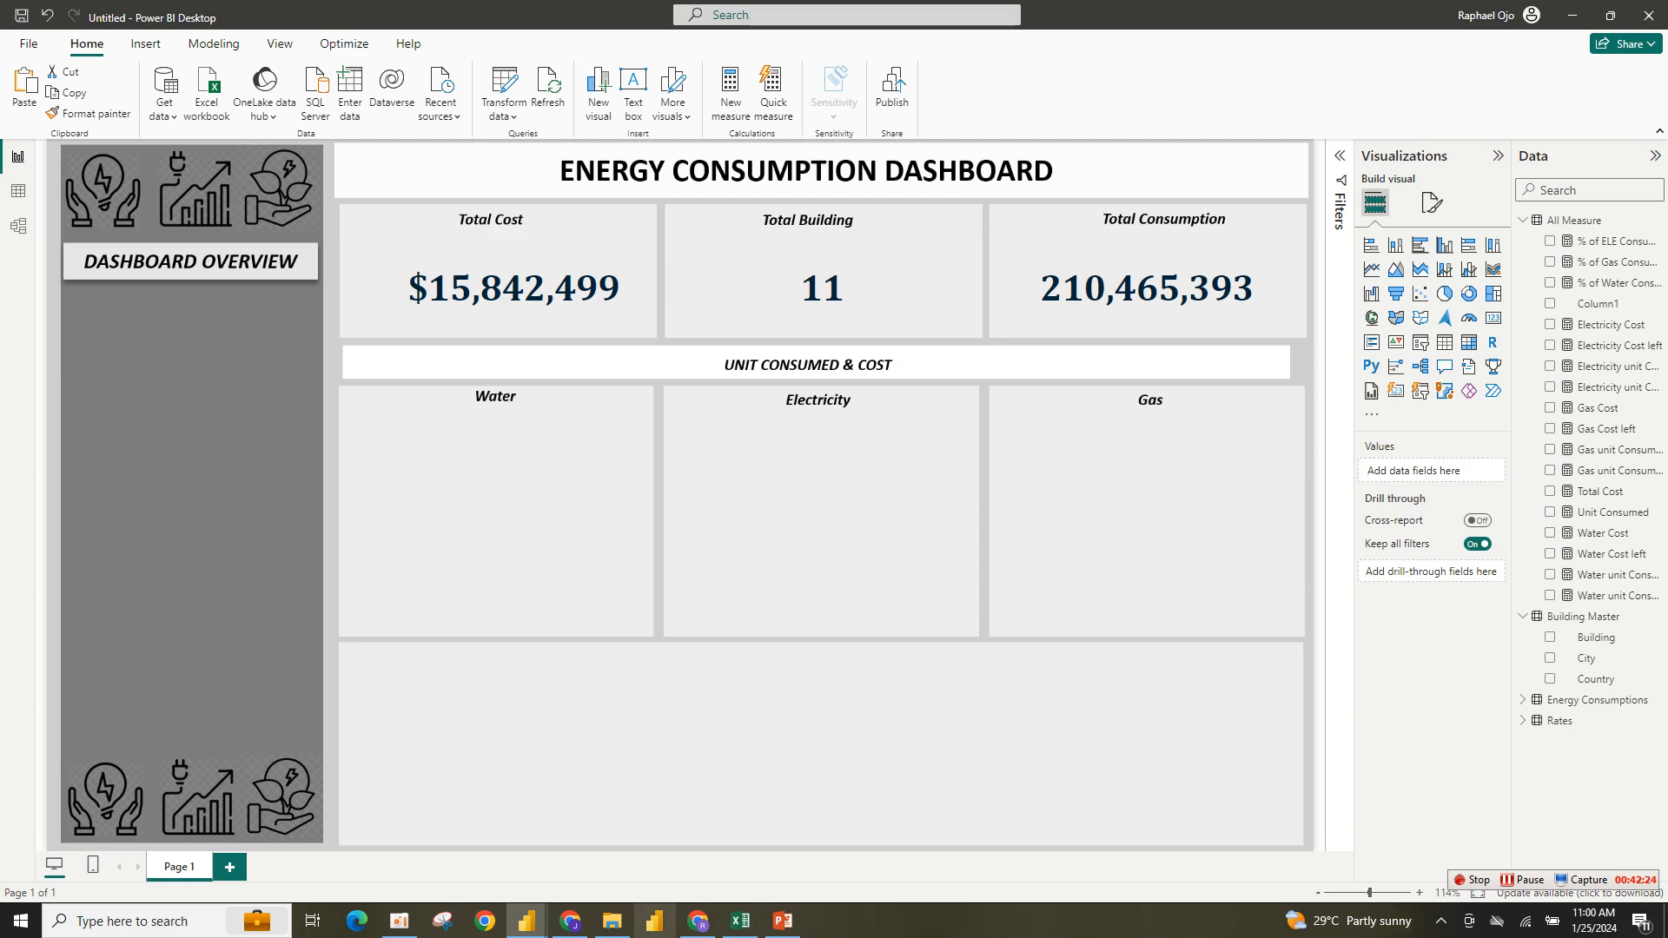
Examine the Water, Electricity and Gas visuals in the finished Energy Consumption report, and return to the untitled report.
mouse_move(526, 920)
click(433, 847)
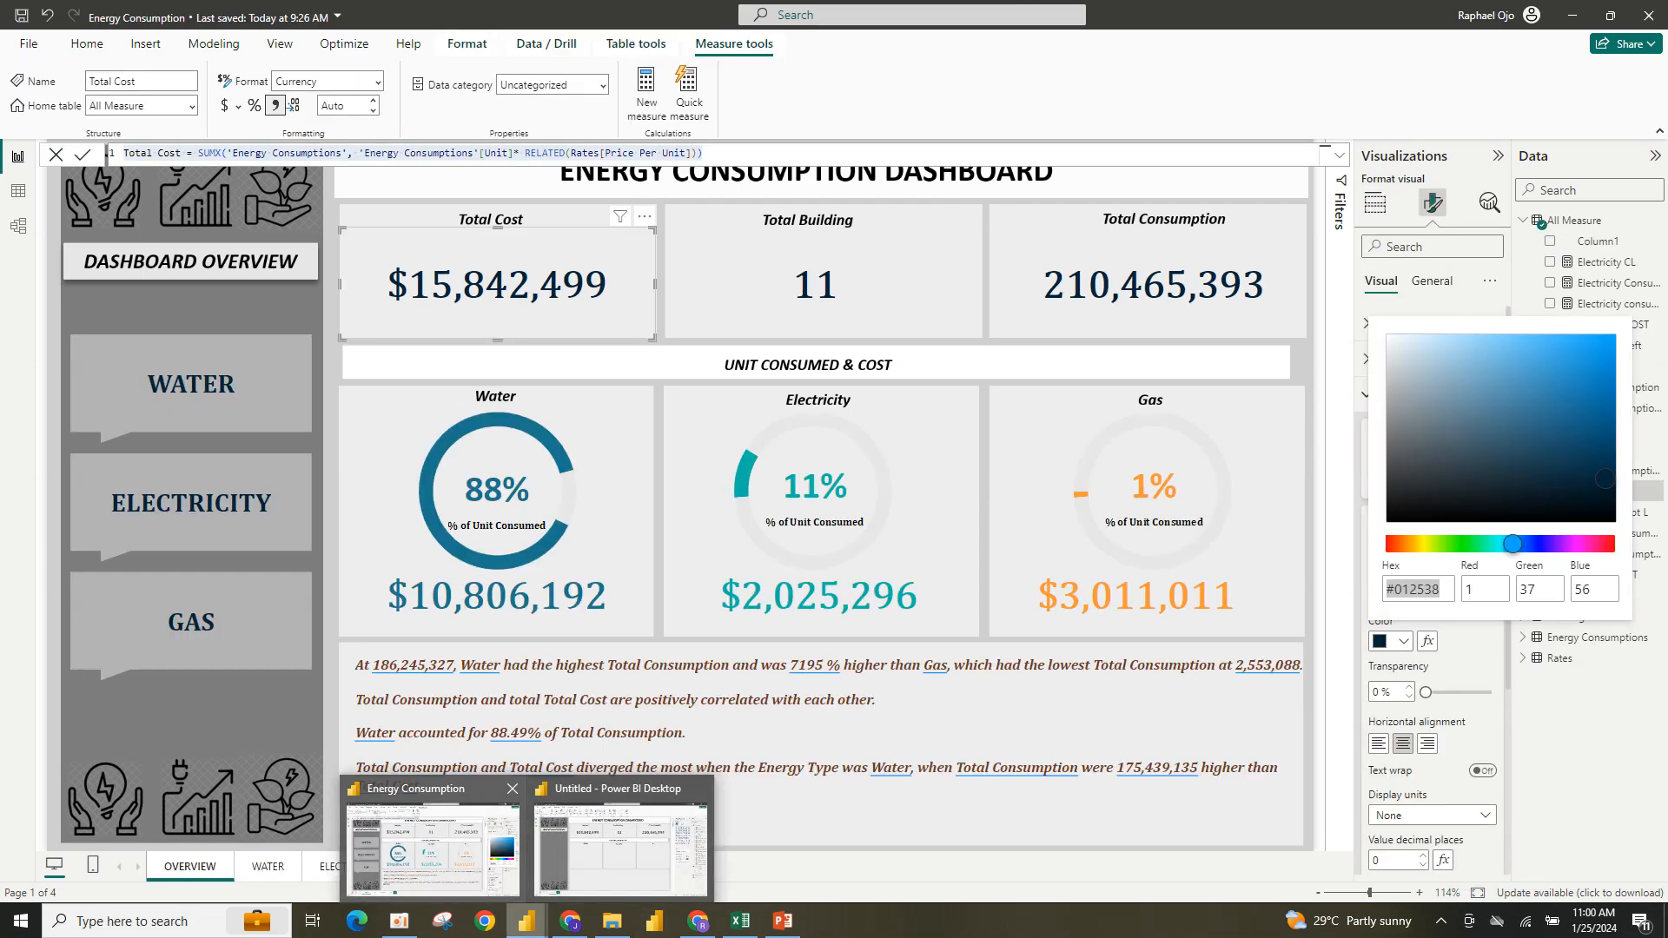
click(620, 846)
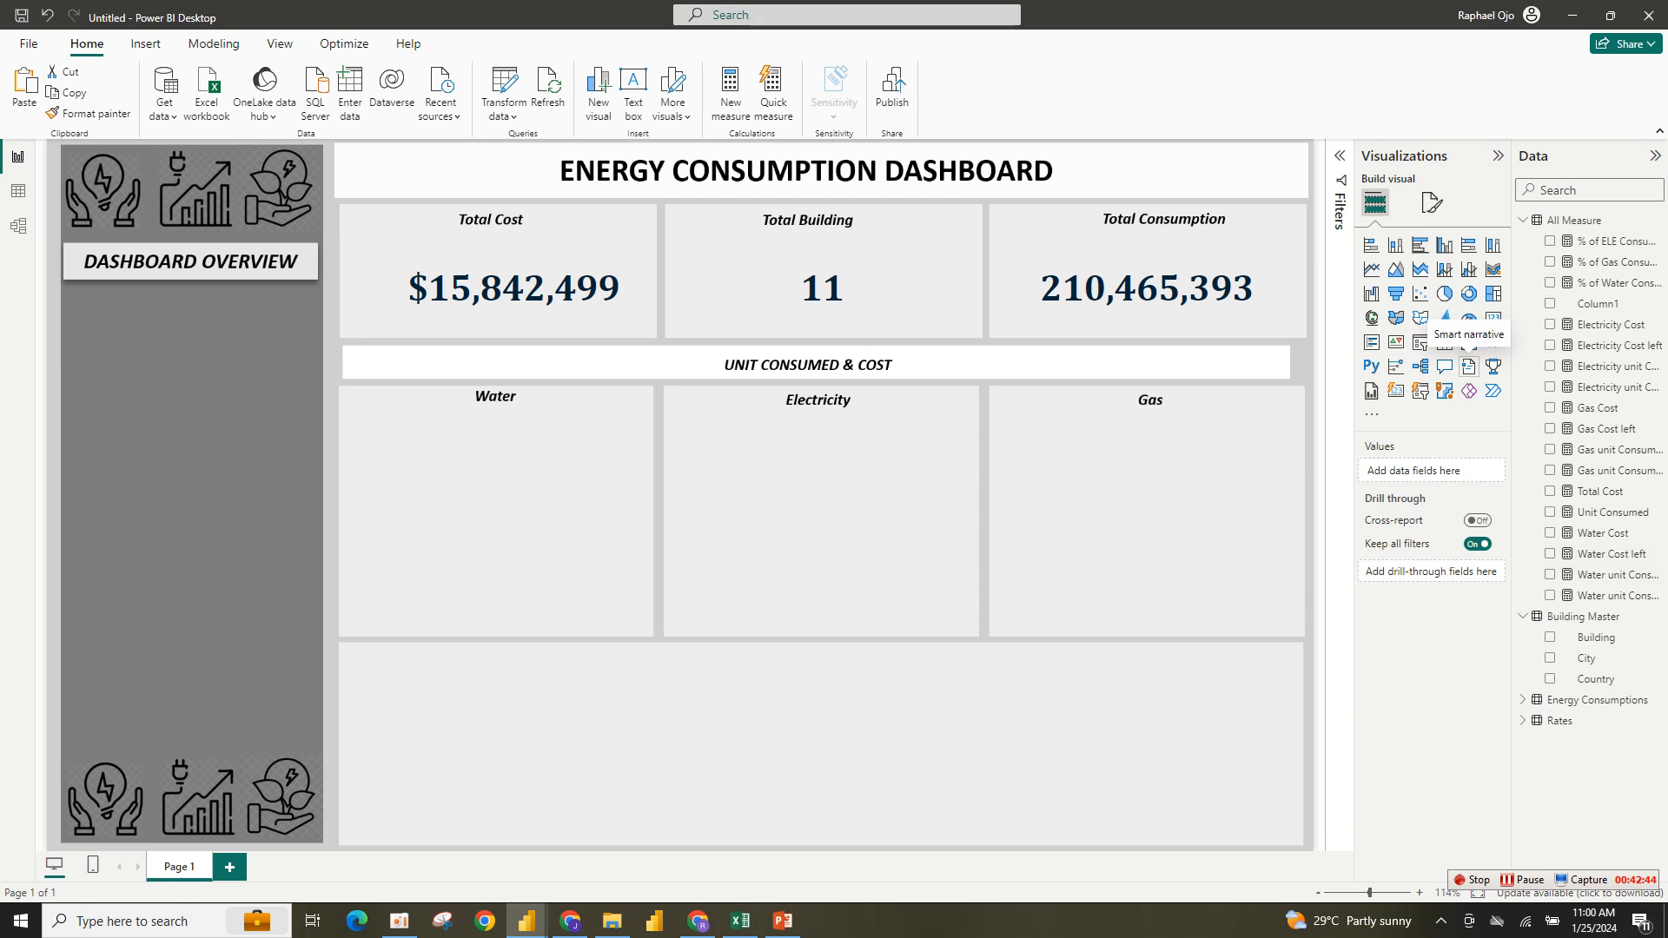
Add a donut chart fitted inside the Water box, with Water unit Consumed and Water unit Consumed Left as values.
click(1468, 294)
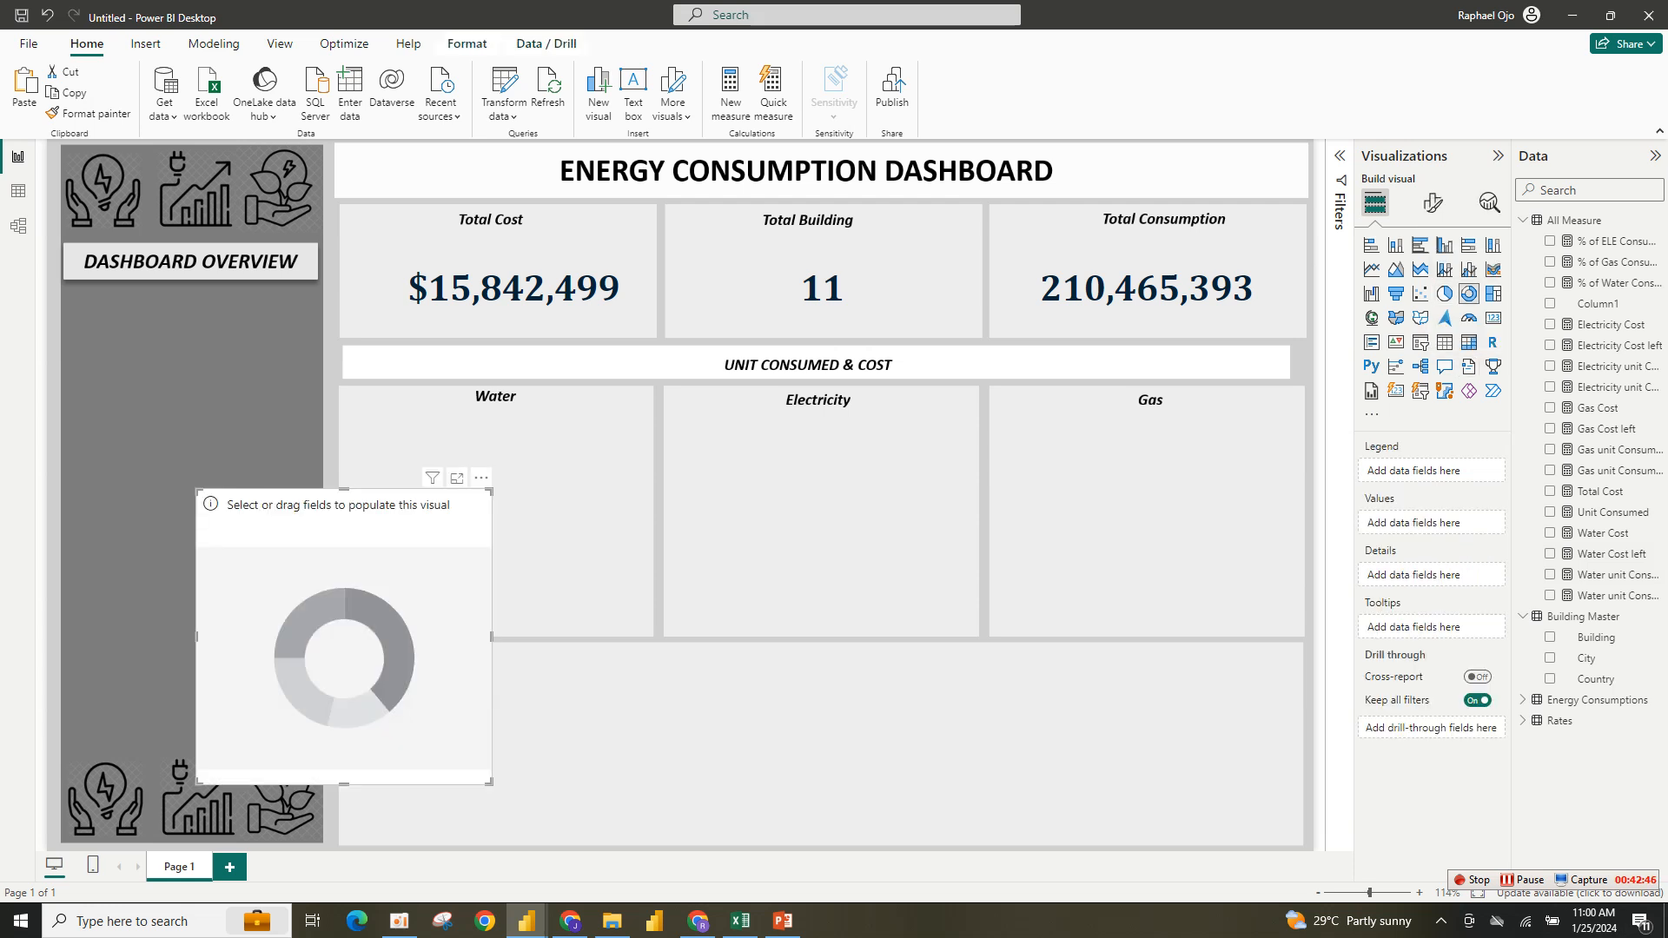
drag(347, 521, 490, 390)
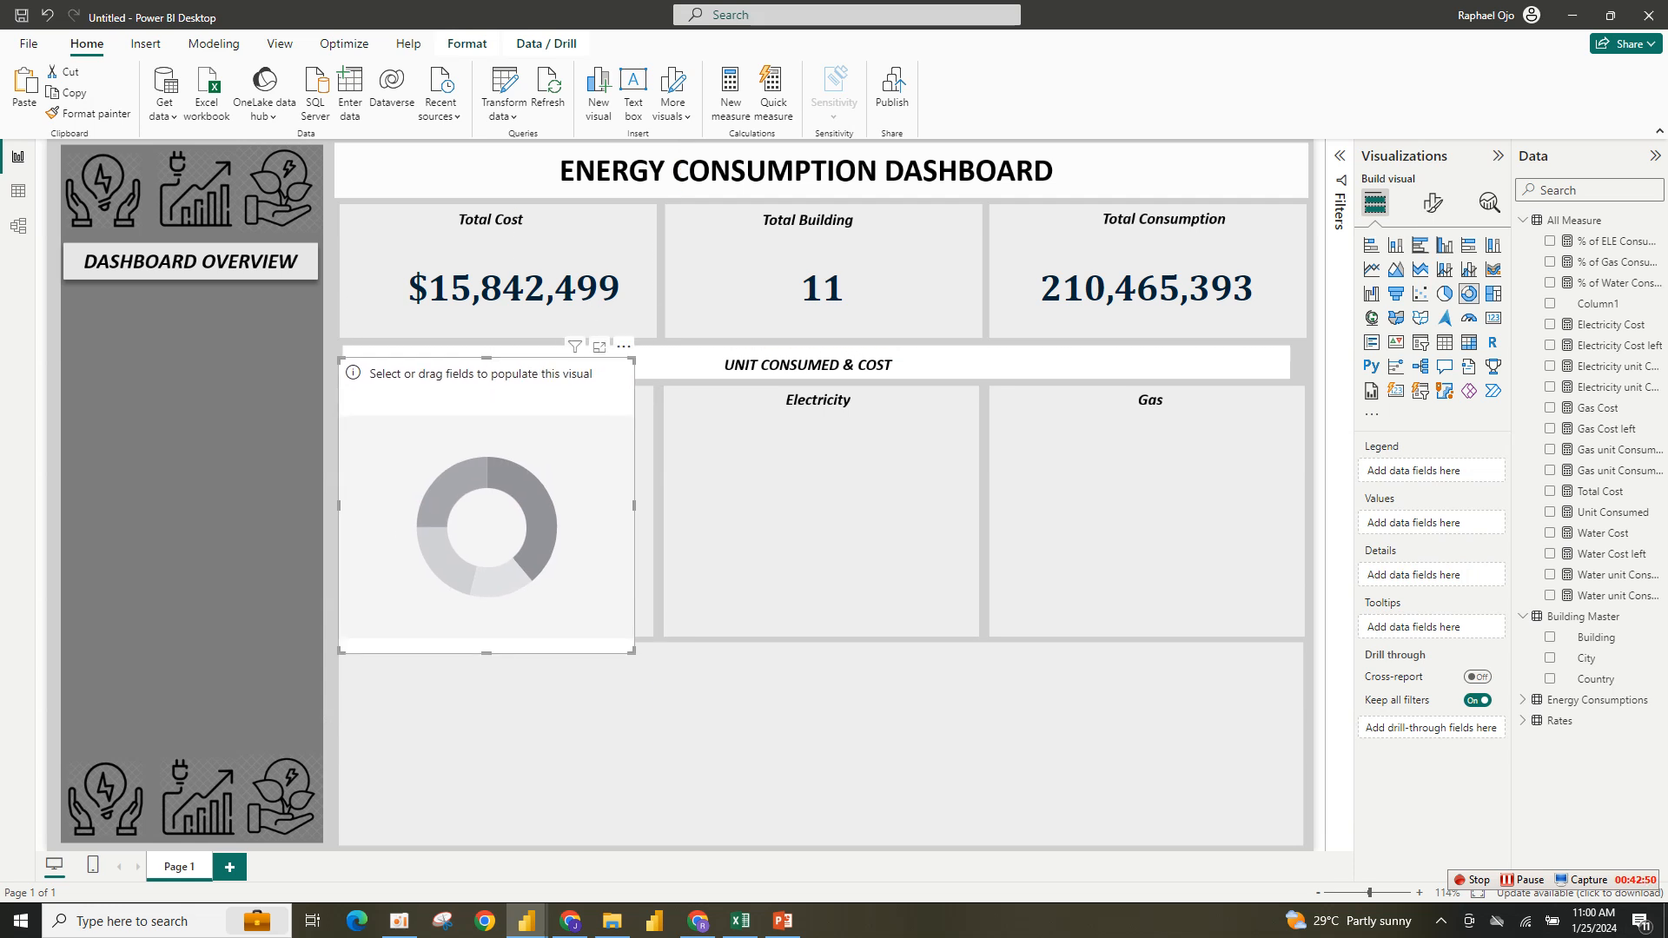
key(ctrl+z)
key(ctrl+y)
key(ctrl+z)
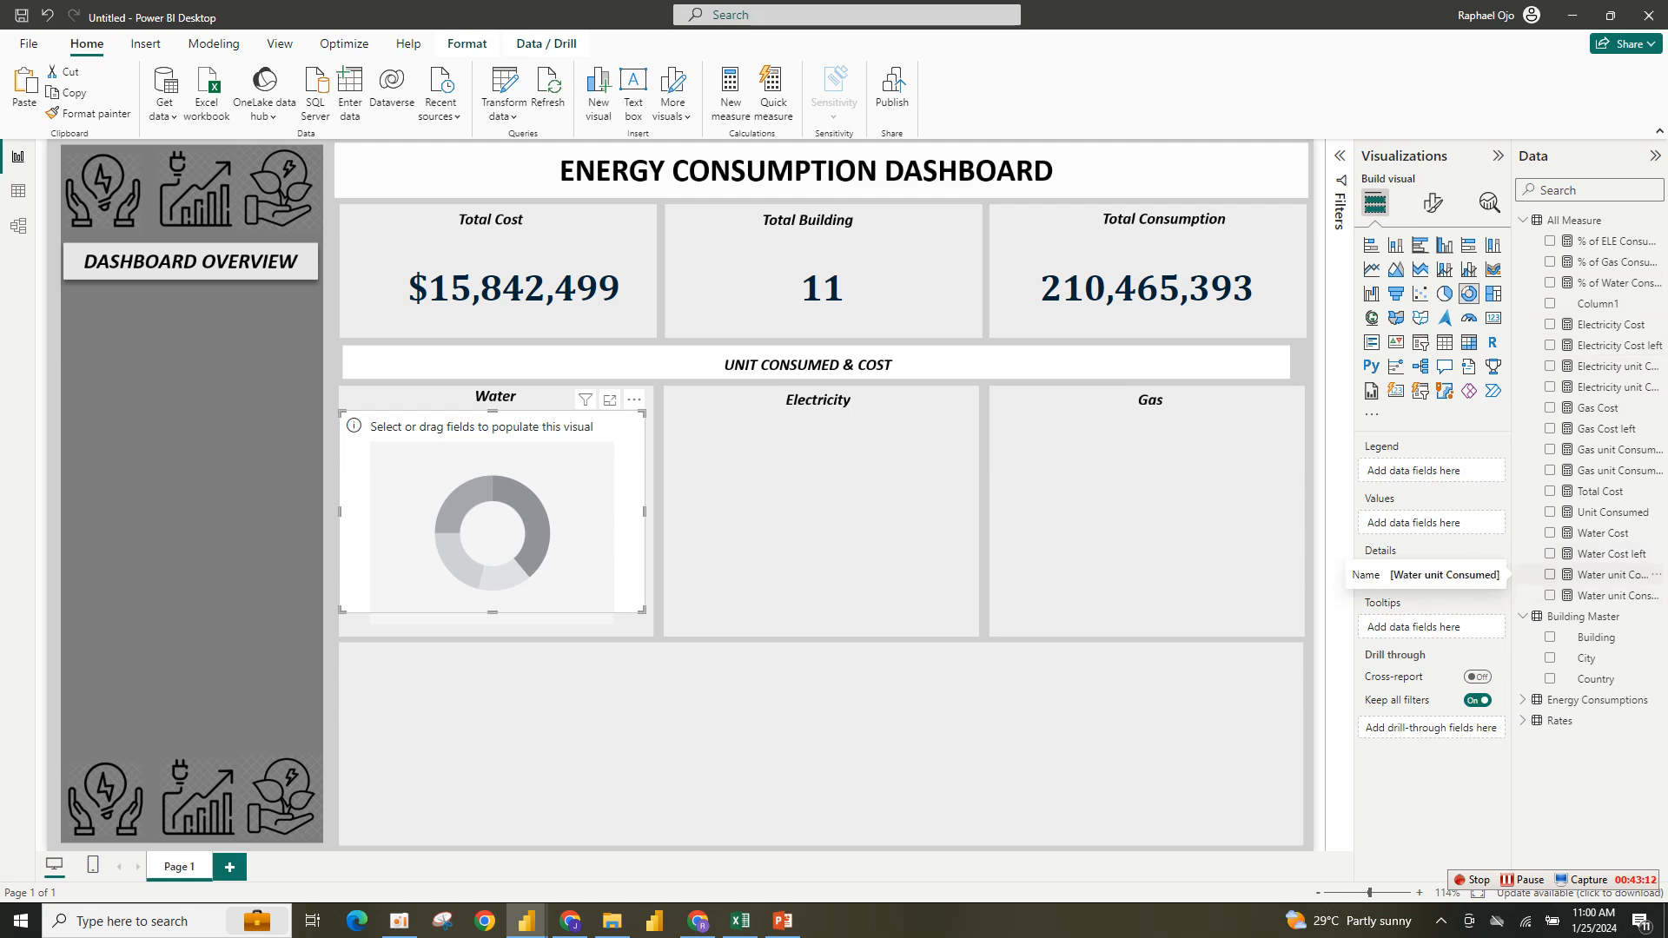
click(1549, 574)
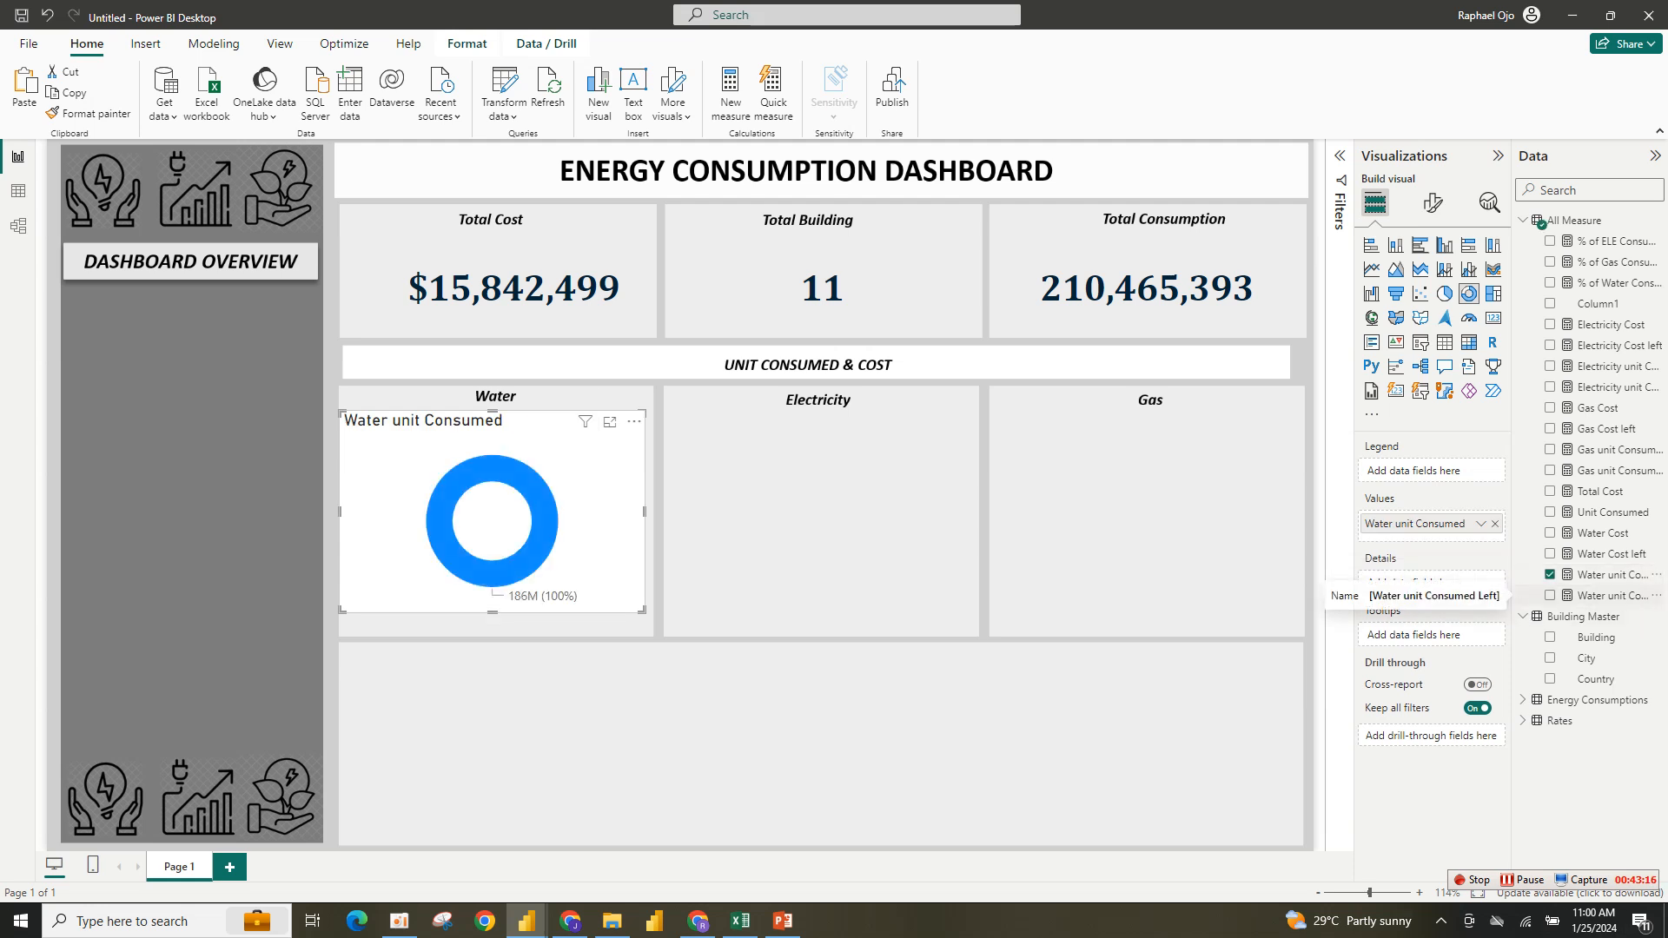
click(1549, 595)
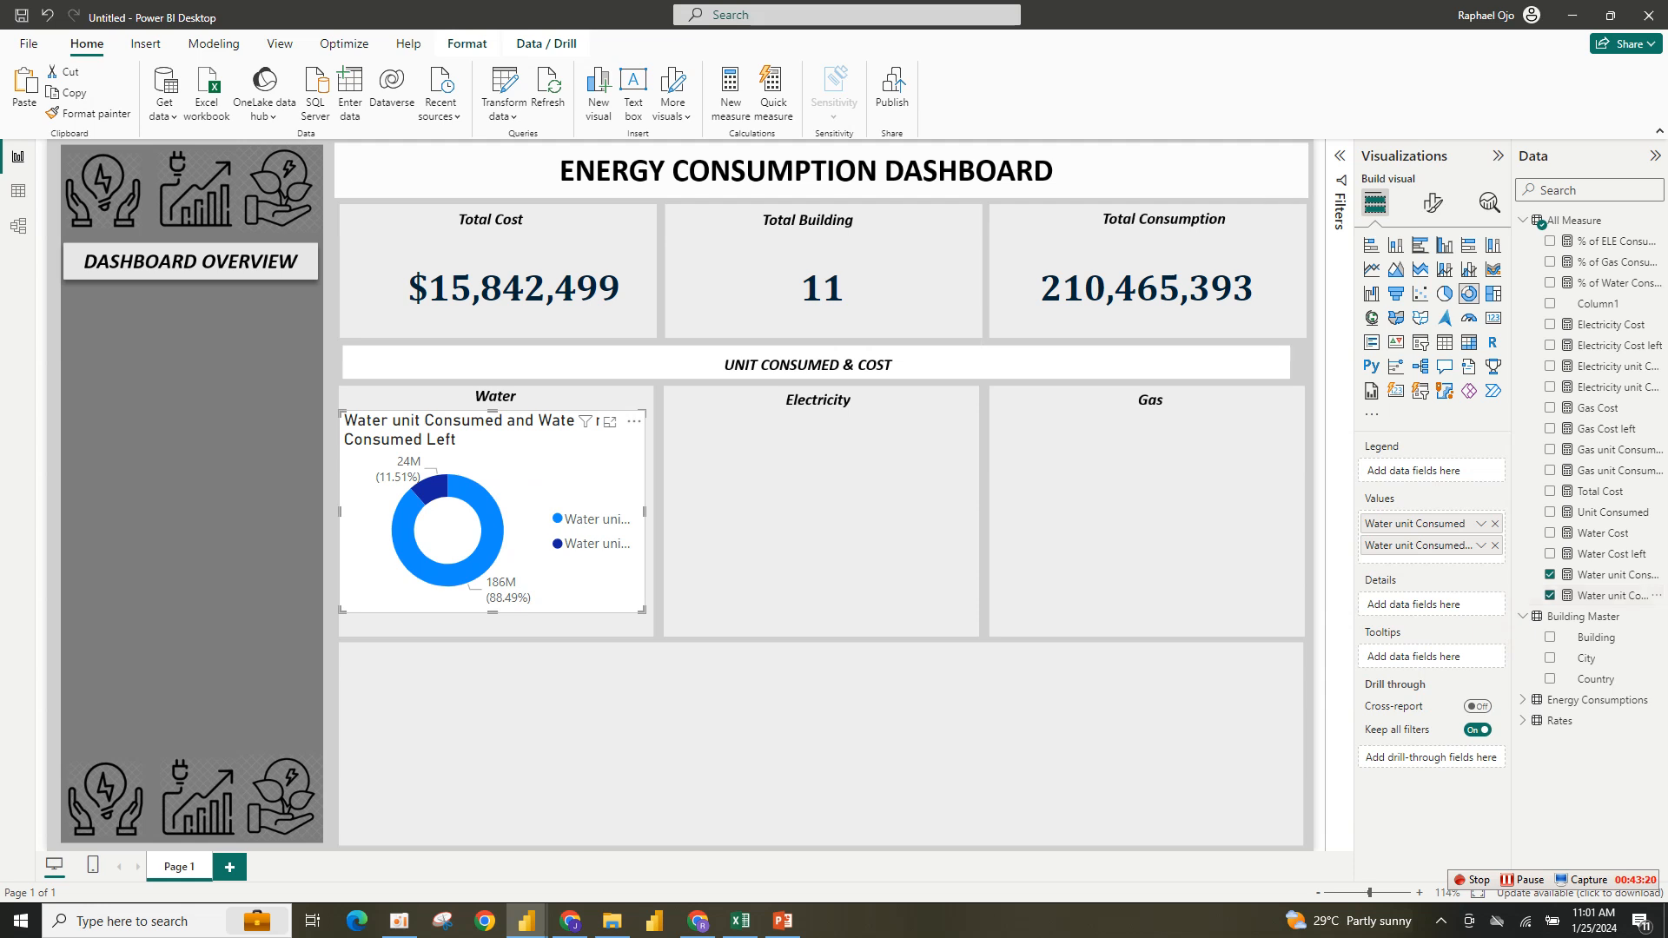
Turn off the Water donut chart's legend and background.
click(1433, 202)
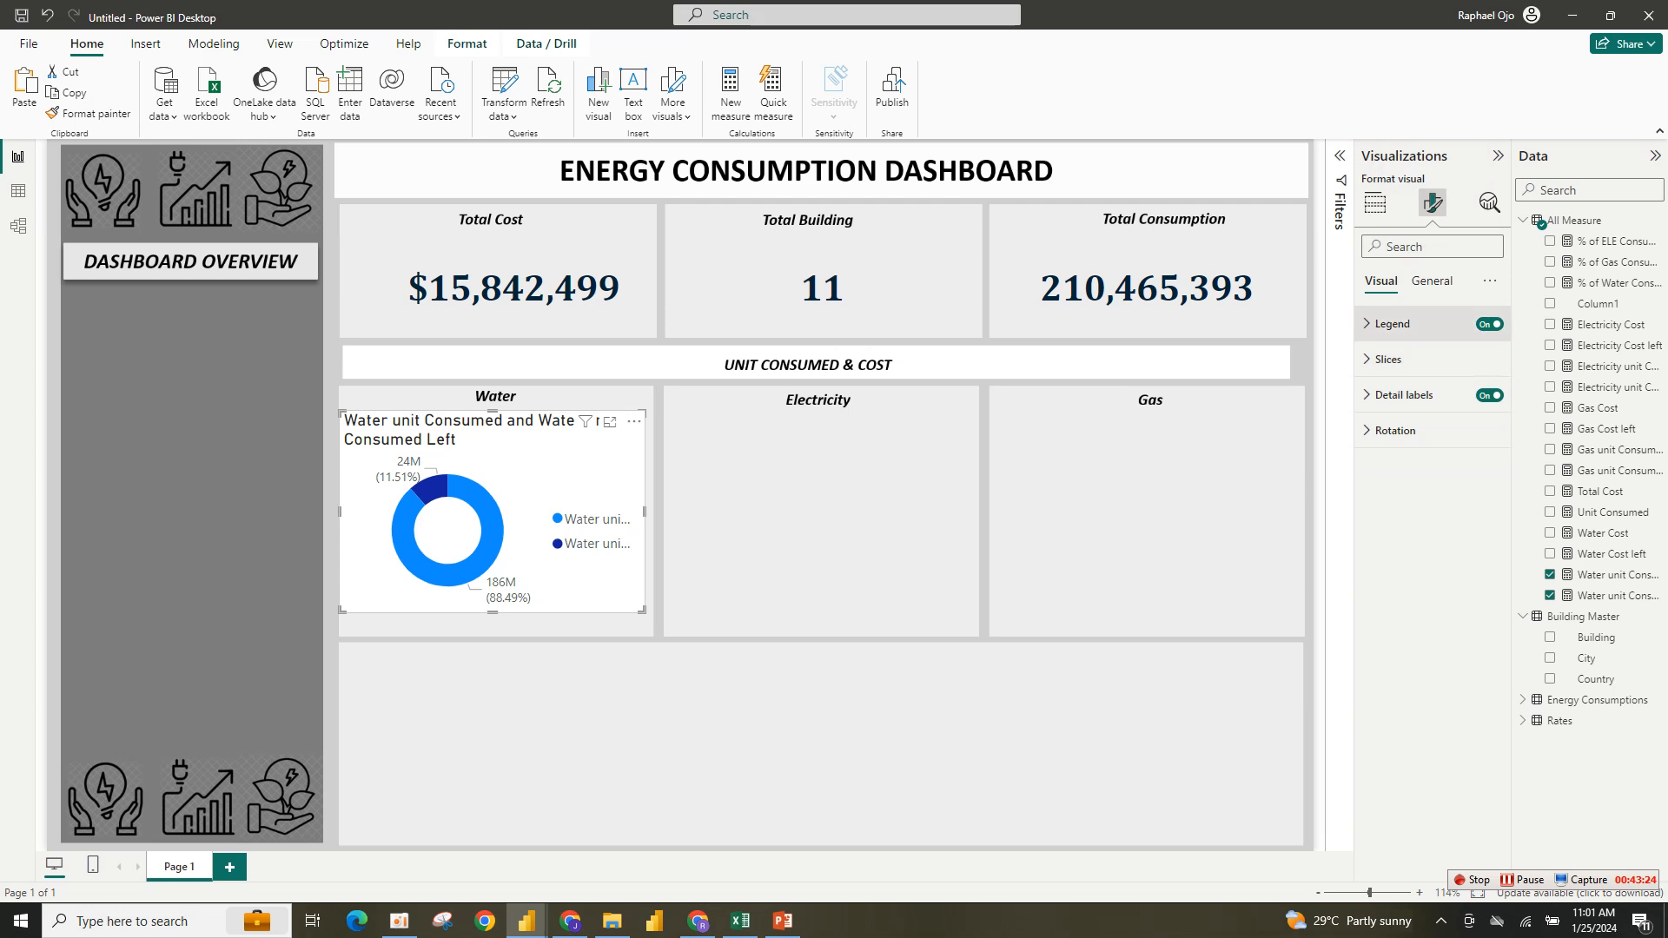
click(1489, 324)
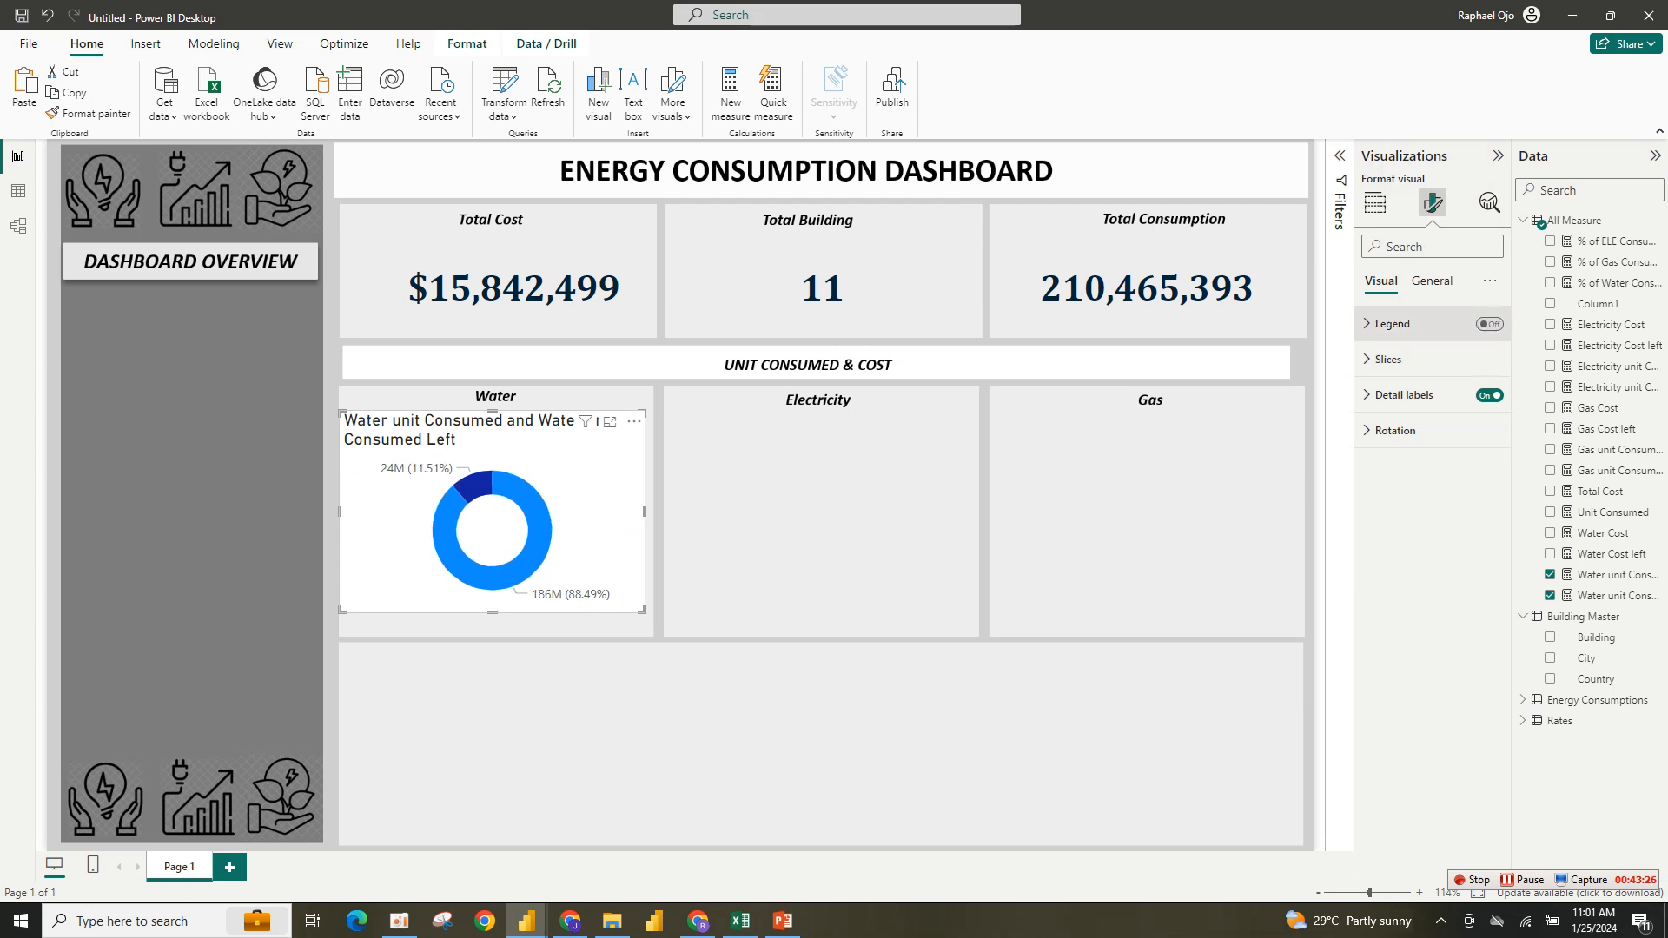
click(1432, 281)
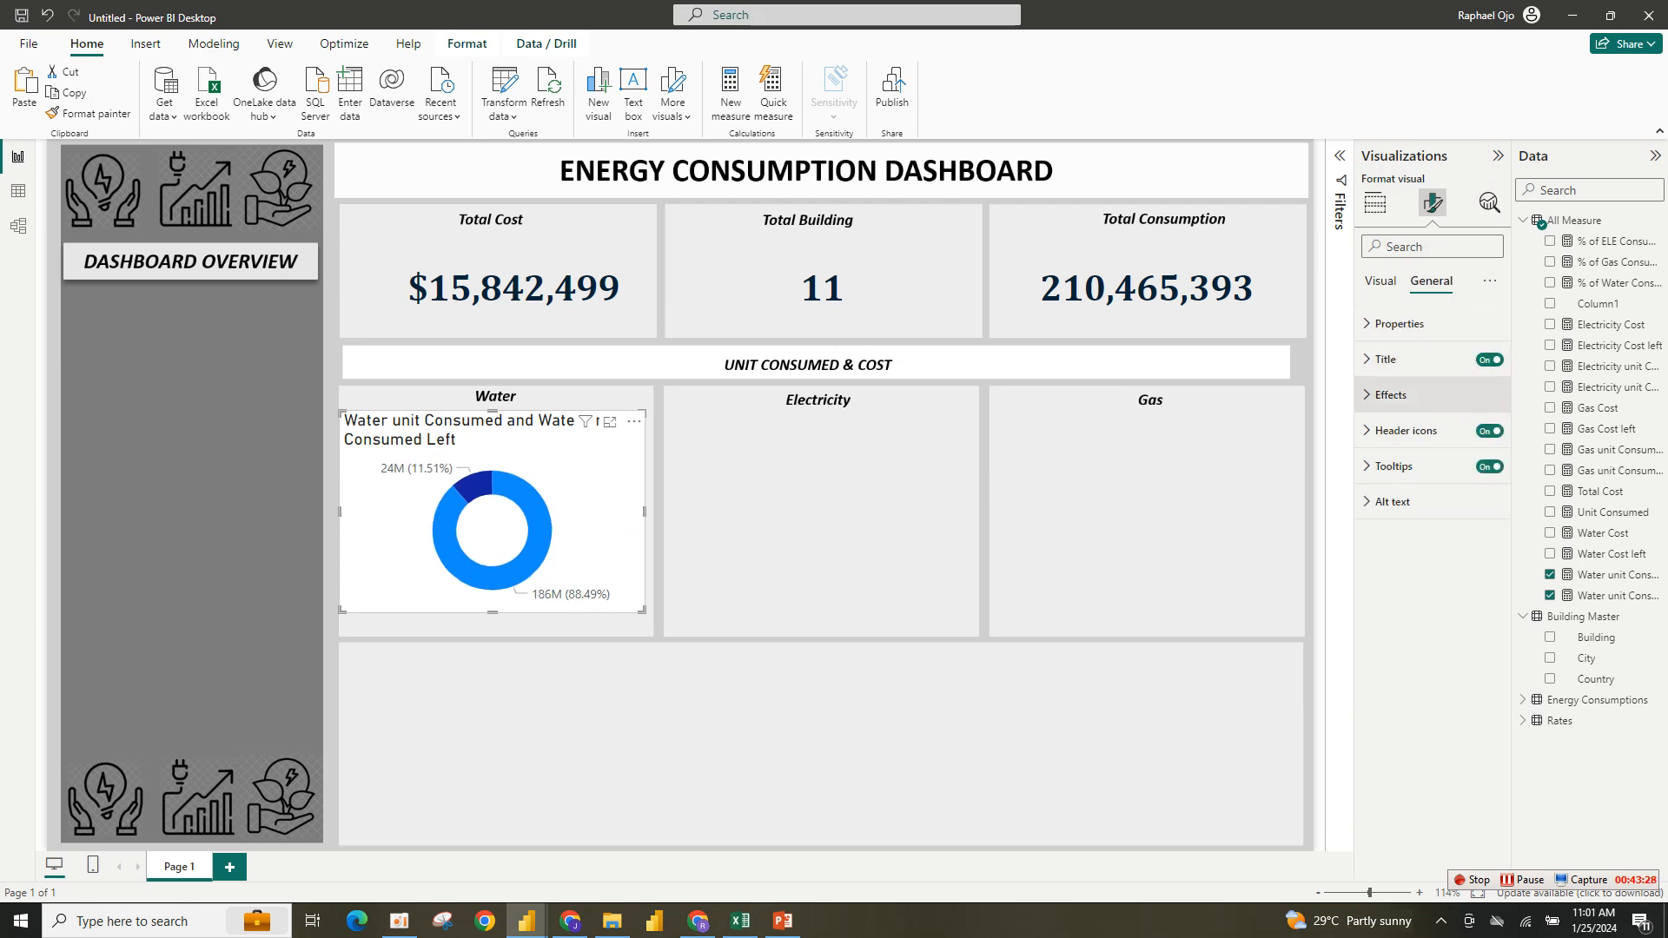
click(1390, 394)
click(1483, 437)
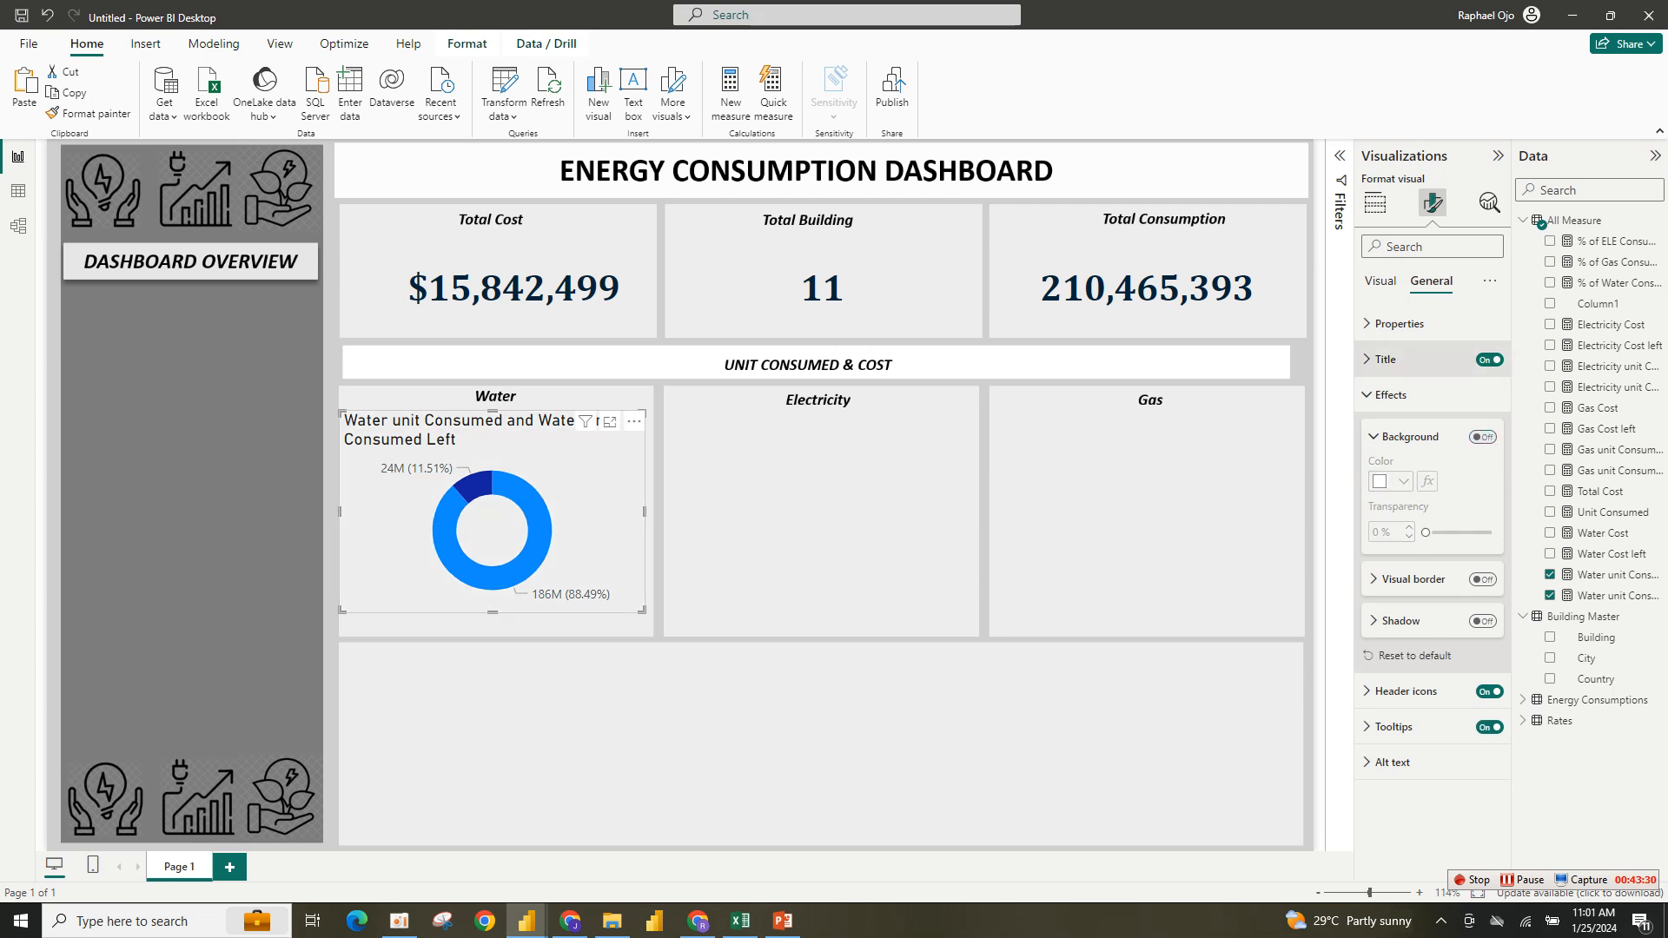
Turn off the title and the detail labels of the Water donut chart.
click(1489, 360)
click(1390, 394)
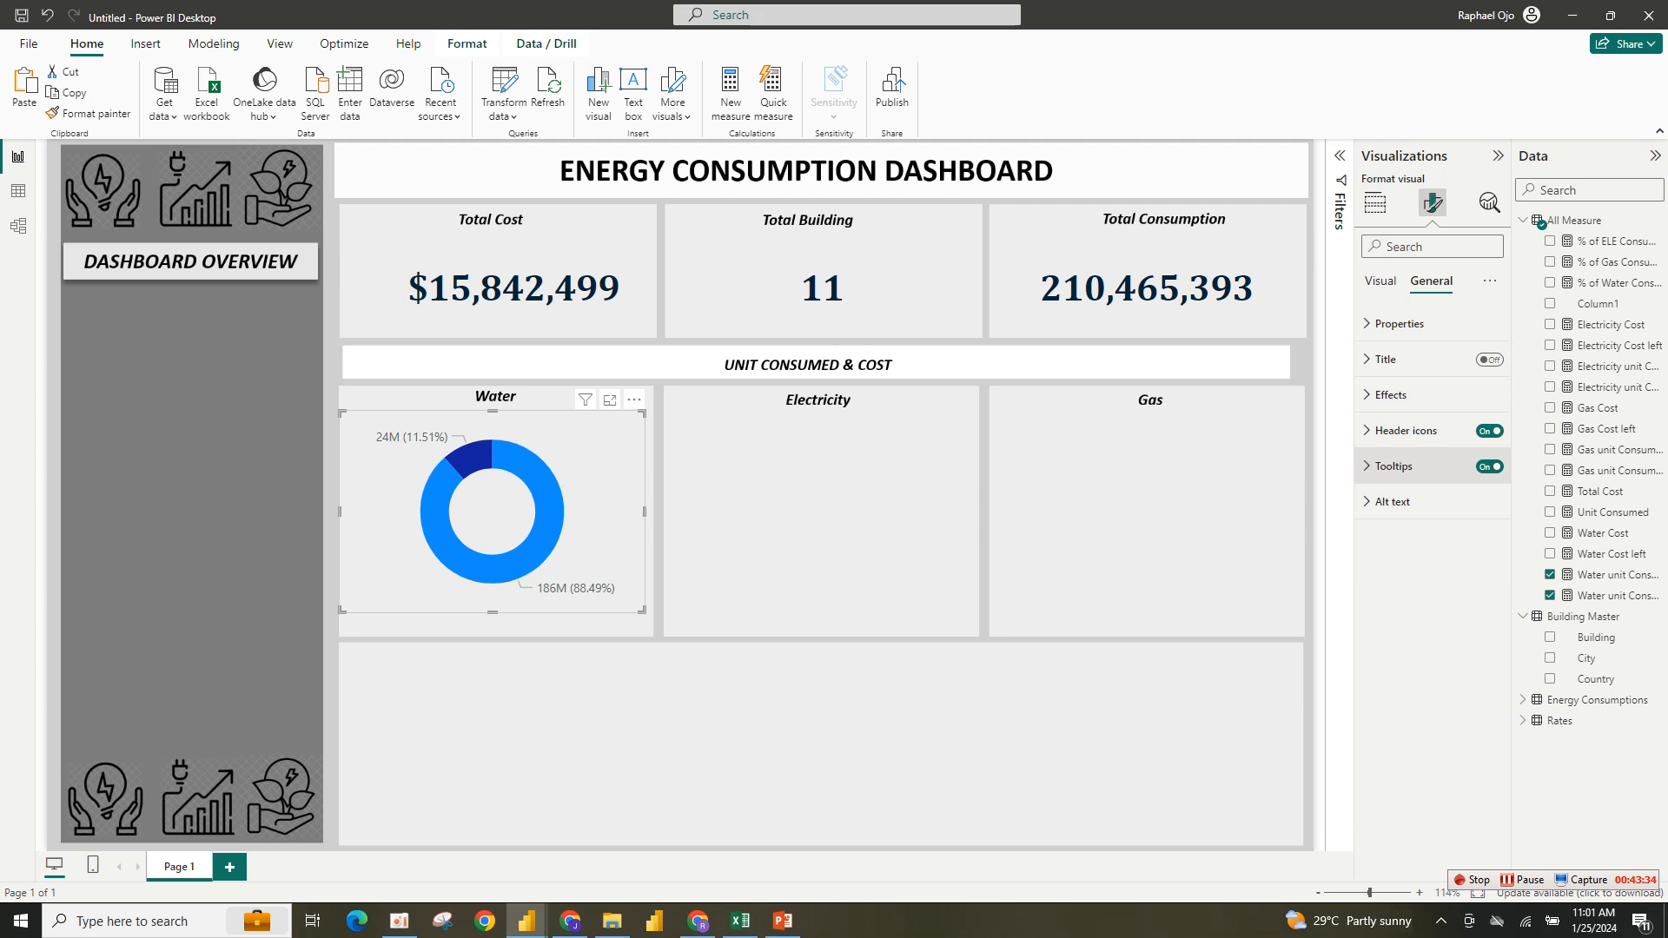
click(1391, 394)
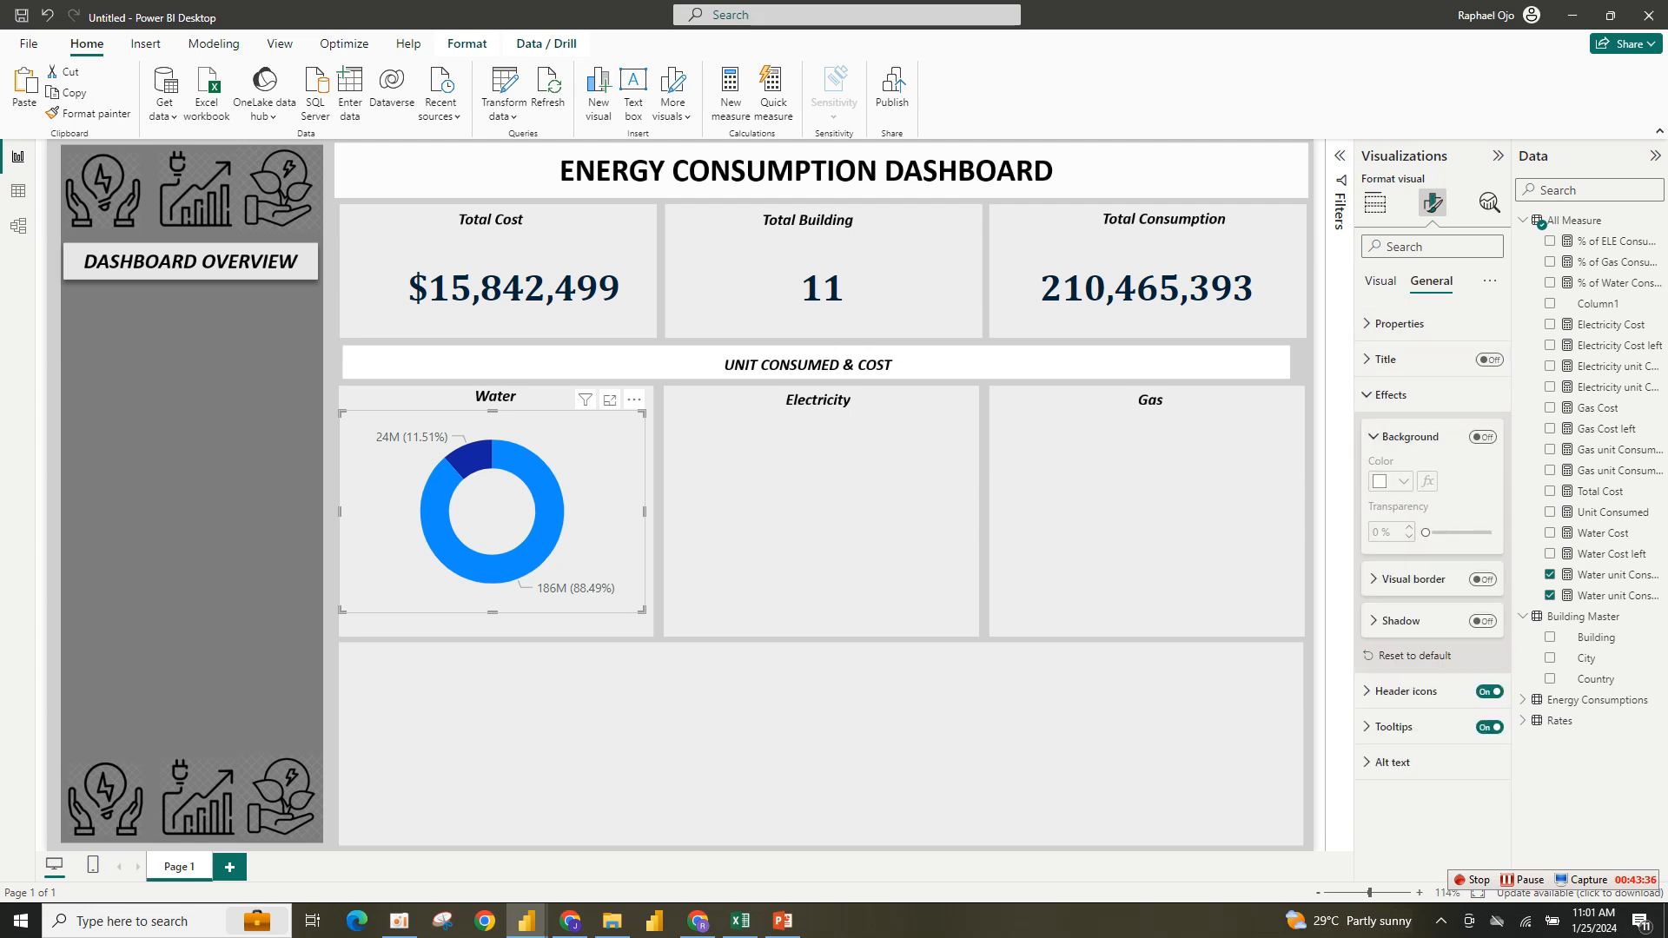
click(1381, 281)
click(1489, 395)
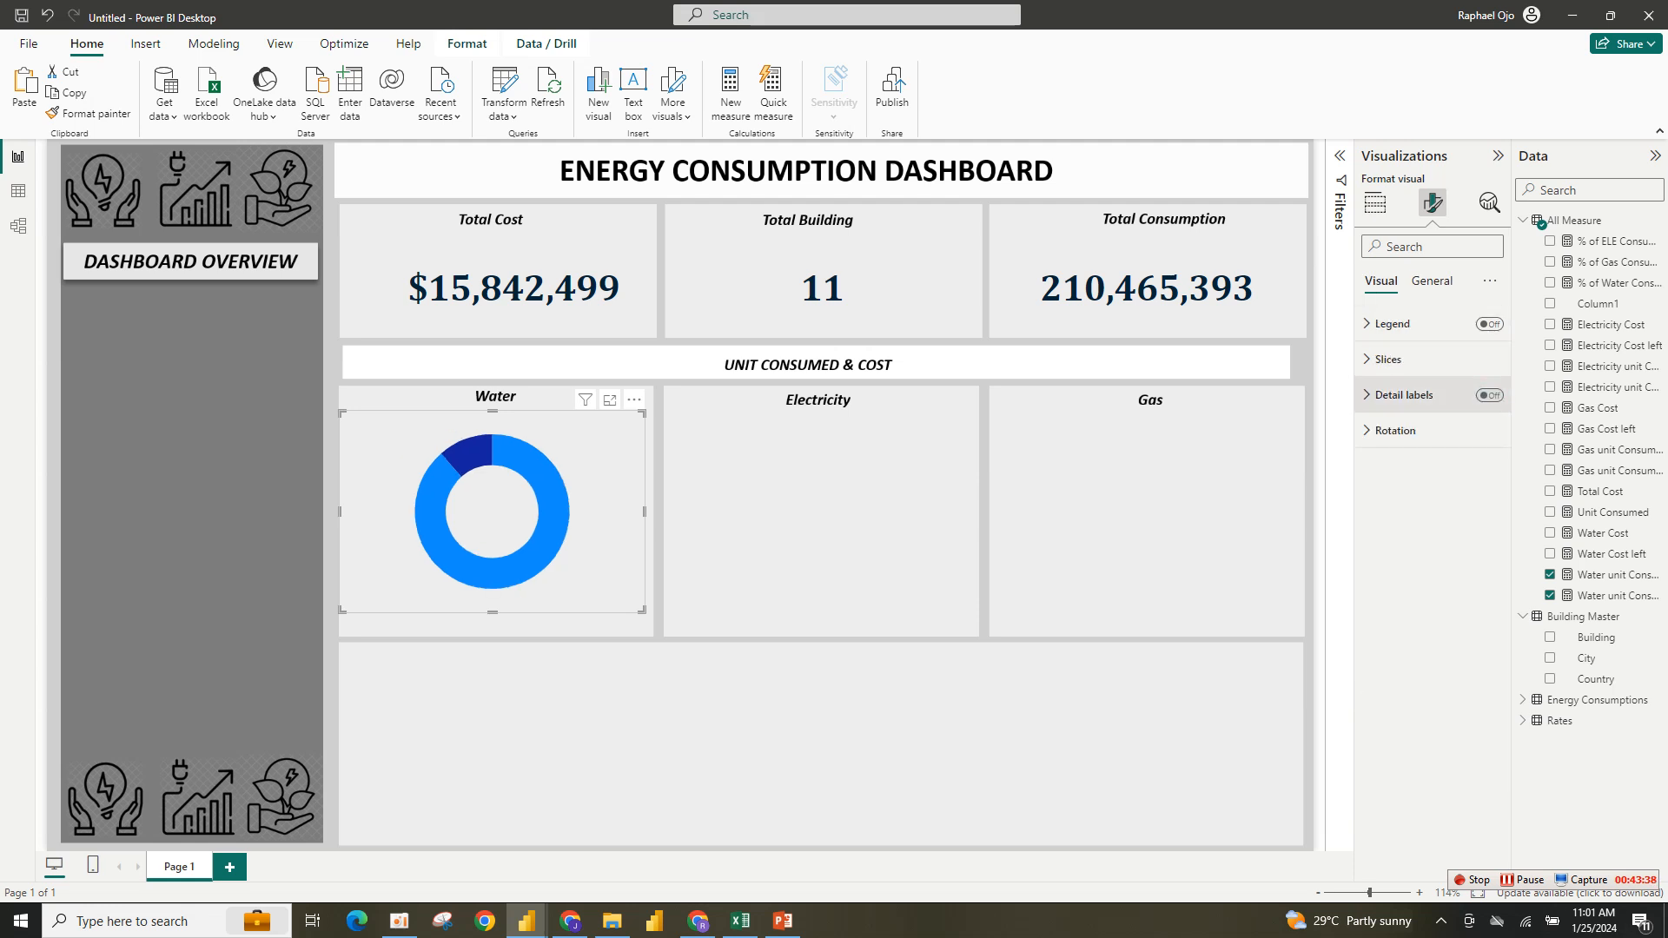
Rotate the Water donut chart so its smaller slice, Water unit Consumed Left, sits on the right-hand side of the ring.
click(1395, 430)
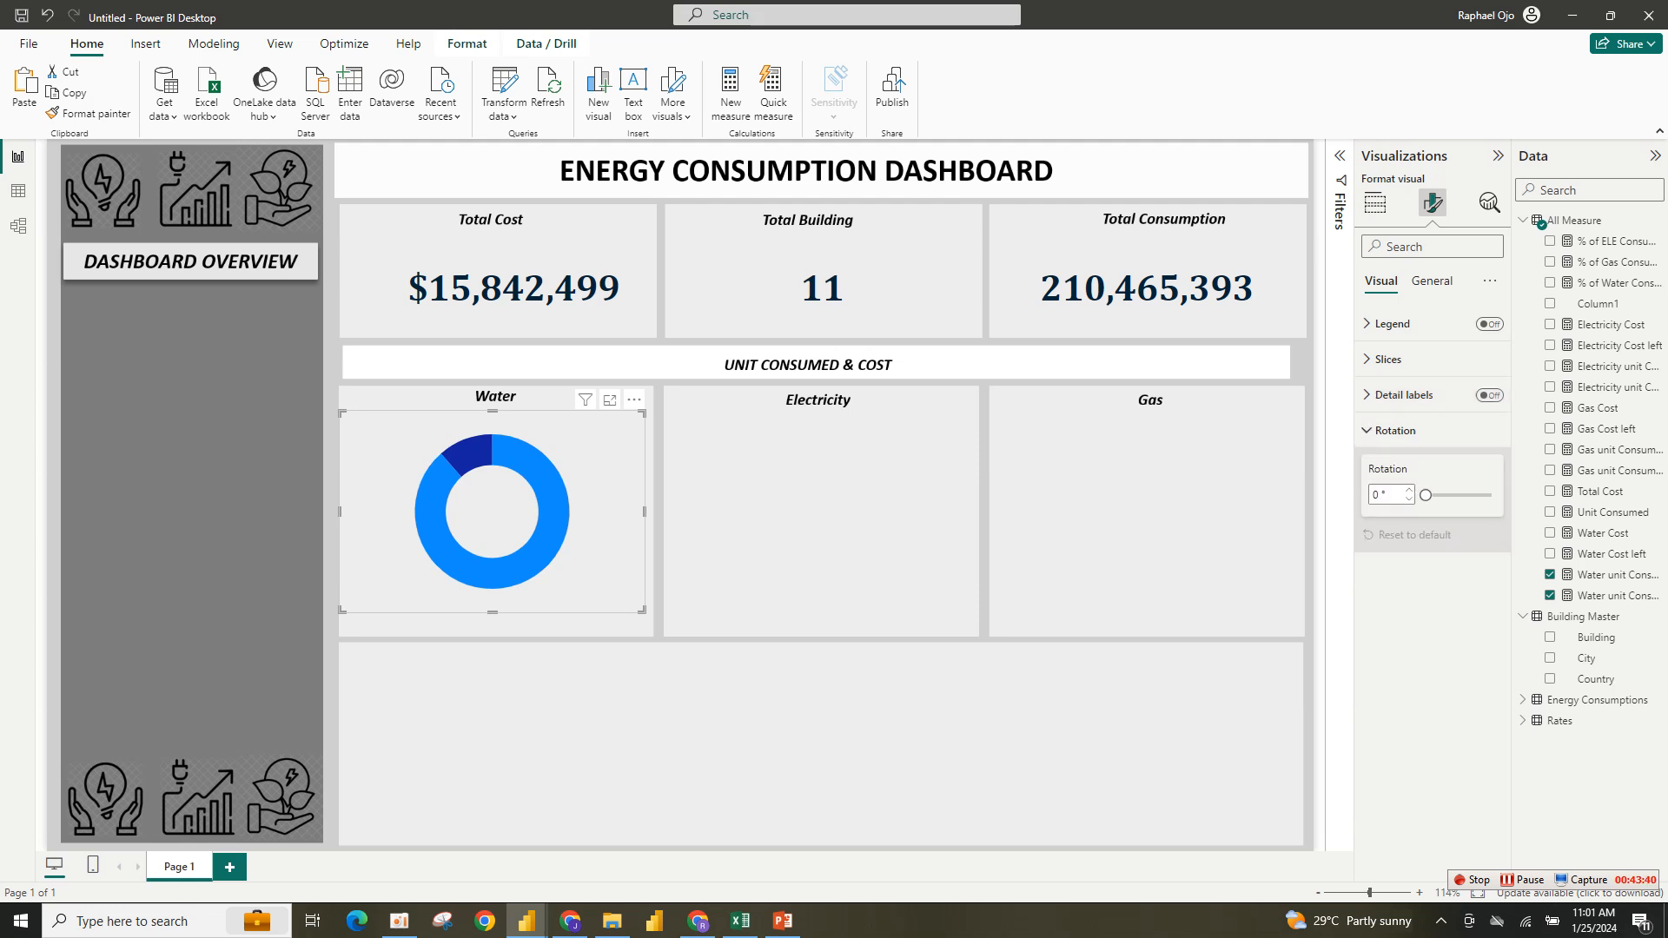
click(1387, 495)
drag(1425, 495, 1454, 496)
click(1409, 500)
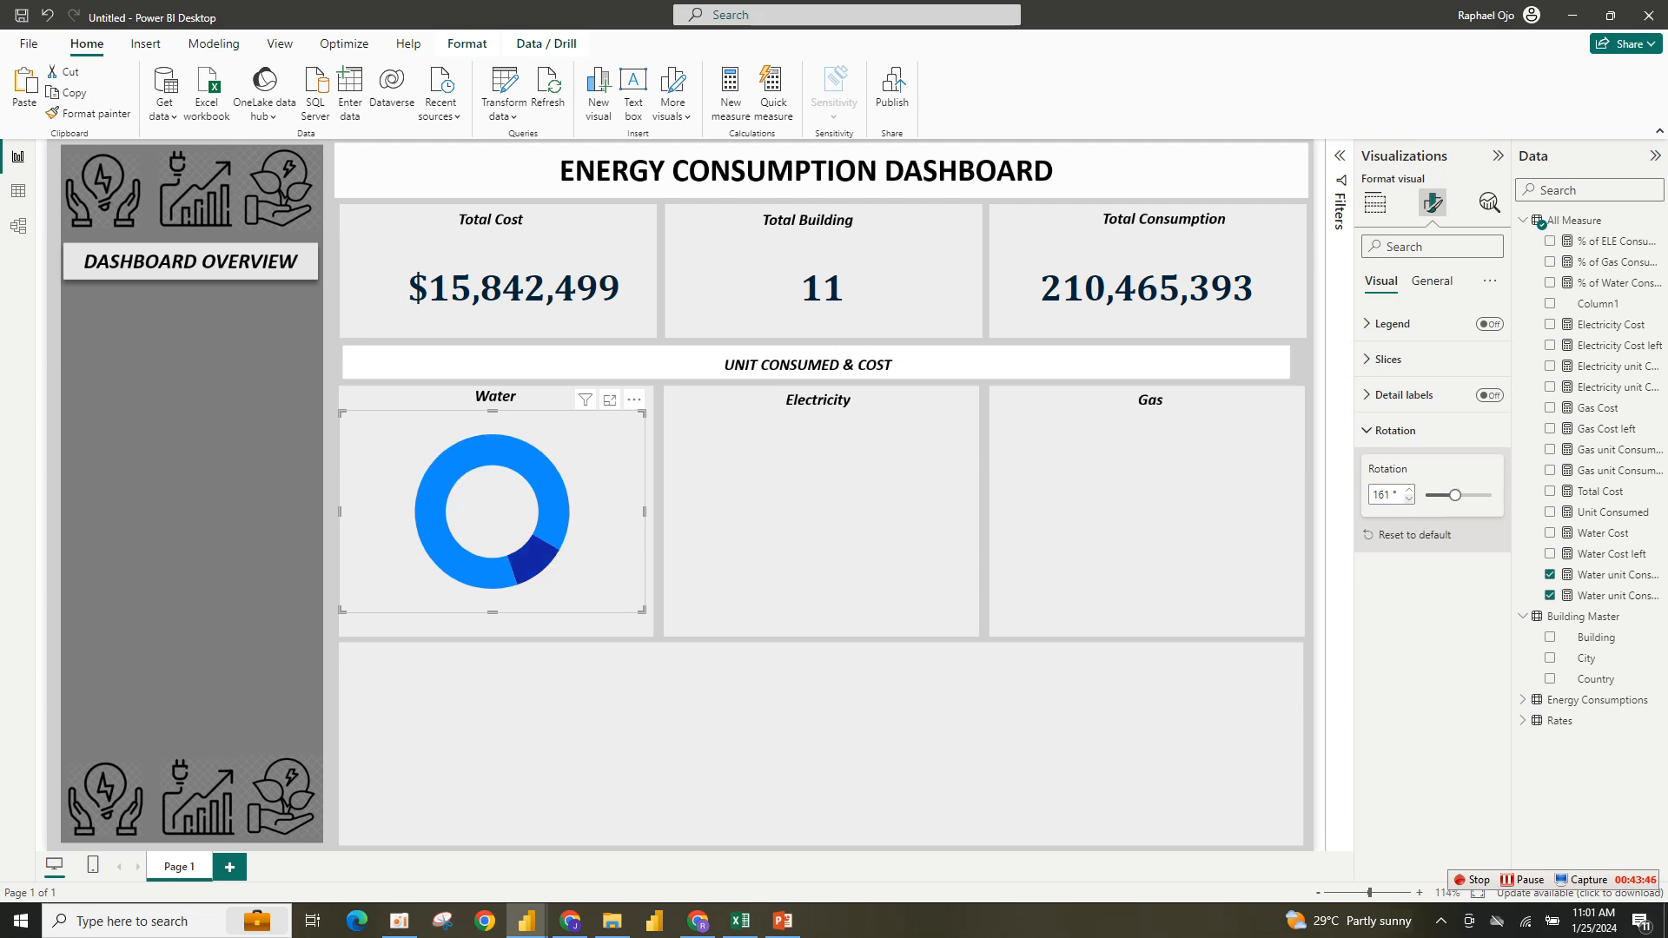
click(1409, 500)
click(1409, 500)
click(1409, 500)
click(1409, 499)
click(1409, 500)
click(1409, 500)
drag(1453, 495, 1448, 495)
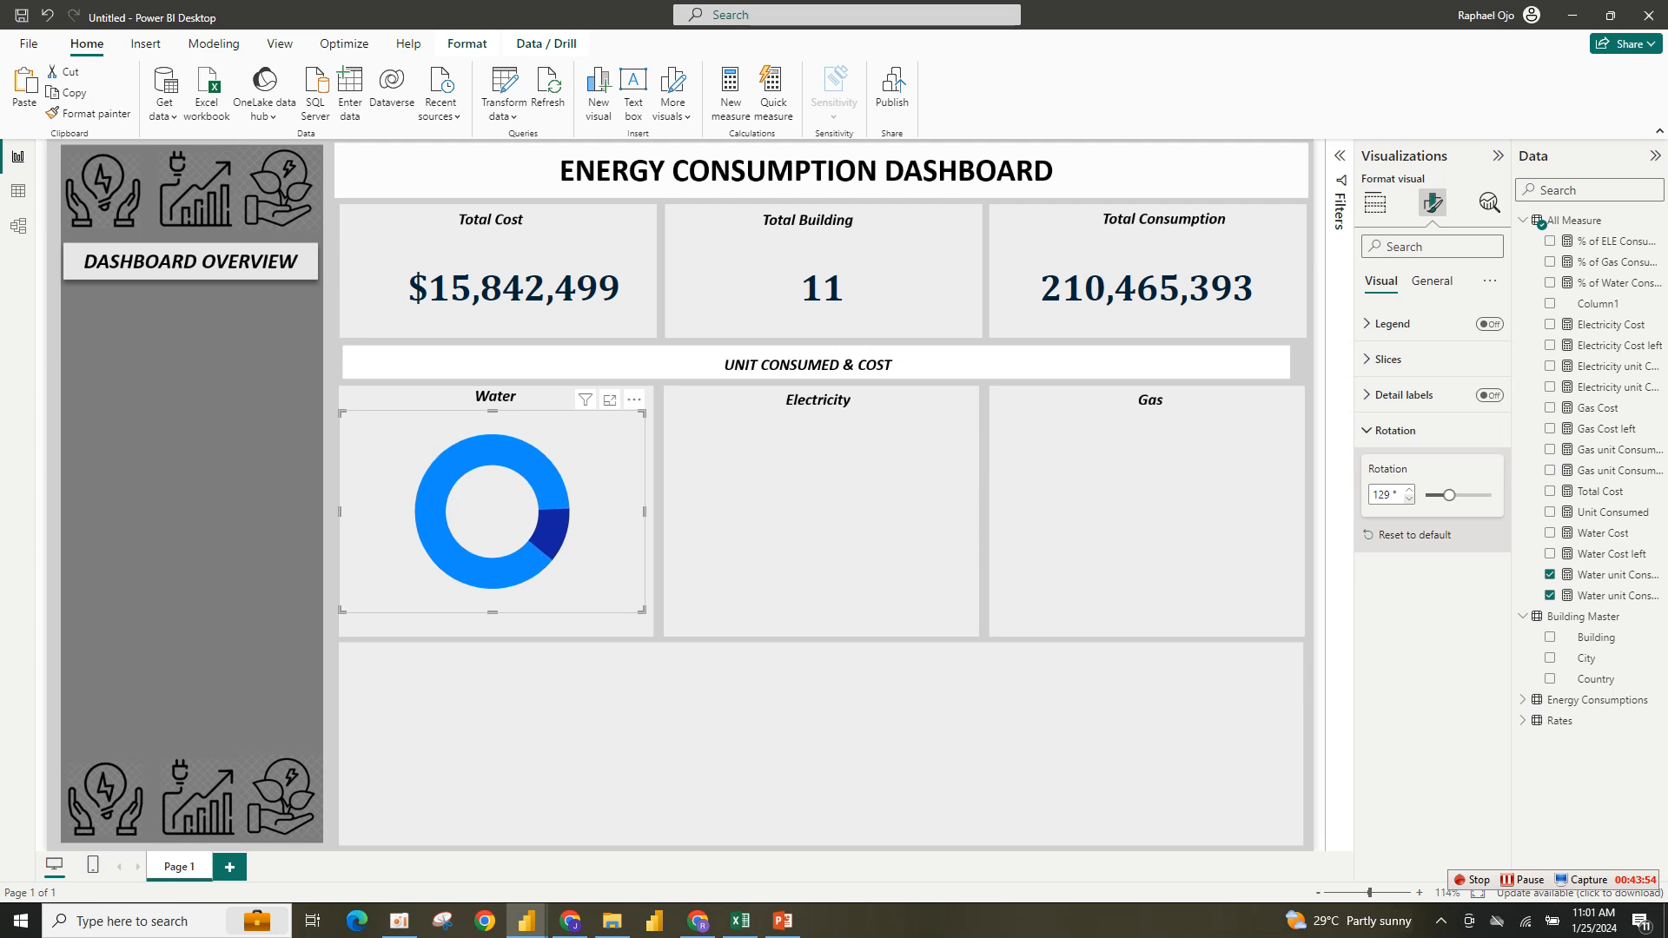
click(1409, 500)
click(1409, 500)
click(1409, 499)
click(1409, 499)
click(1408, 500)
click(1409, 500)
click(1408, 500)
click(1409, 500)
click(1409, 499)
click(1409, 500)
click(1409, 500)
click(1409, 500)
click(1409, 499)
click(1409, 500)
click(1409, 489)
click(1395, 430)
Set the Water unit Consumed Left slice colour to White, 20% darker.
click(1403, 394)
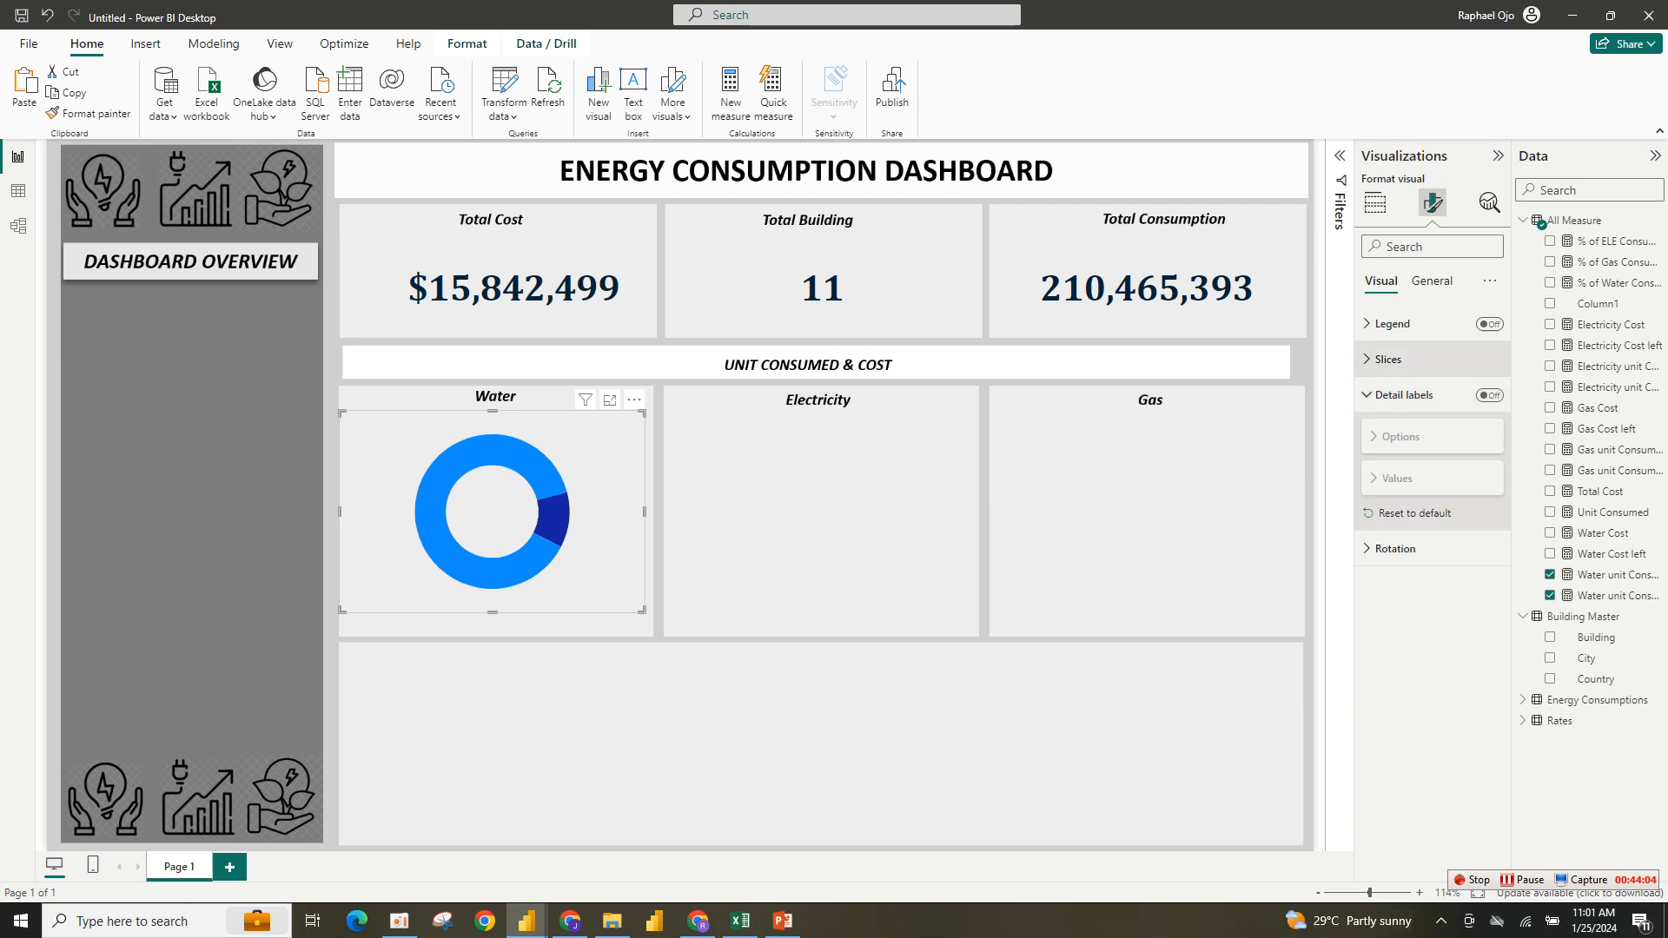
click(1388, 359)
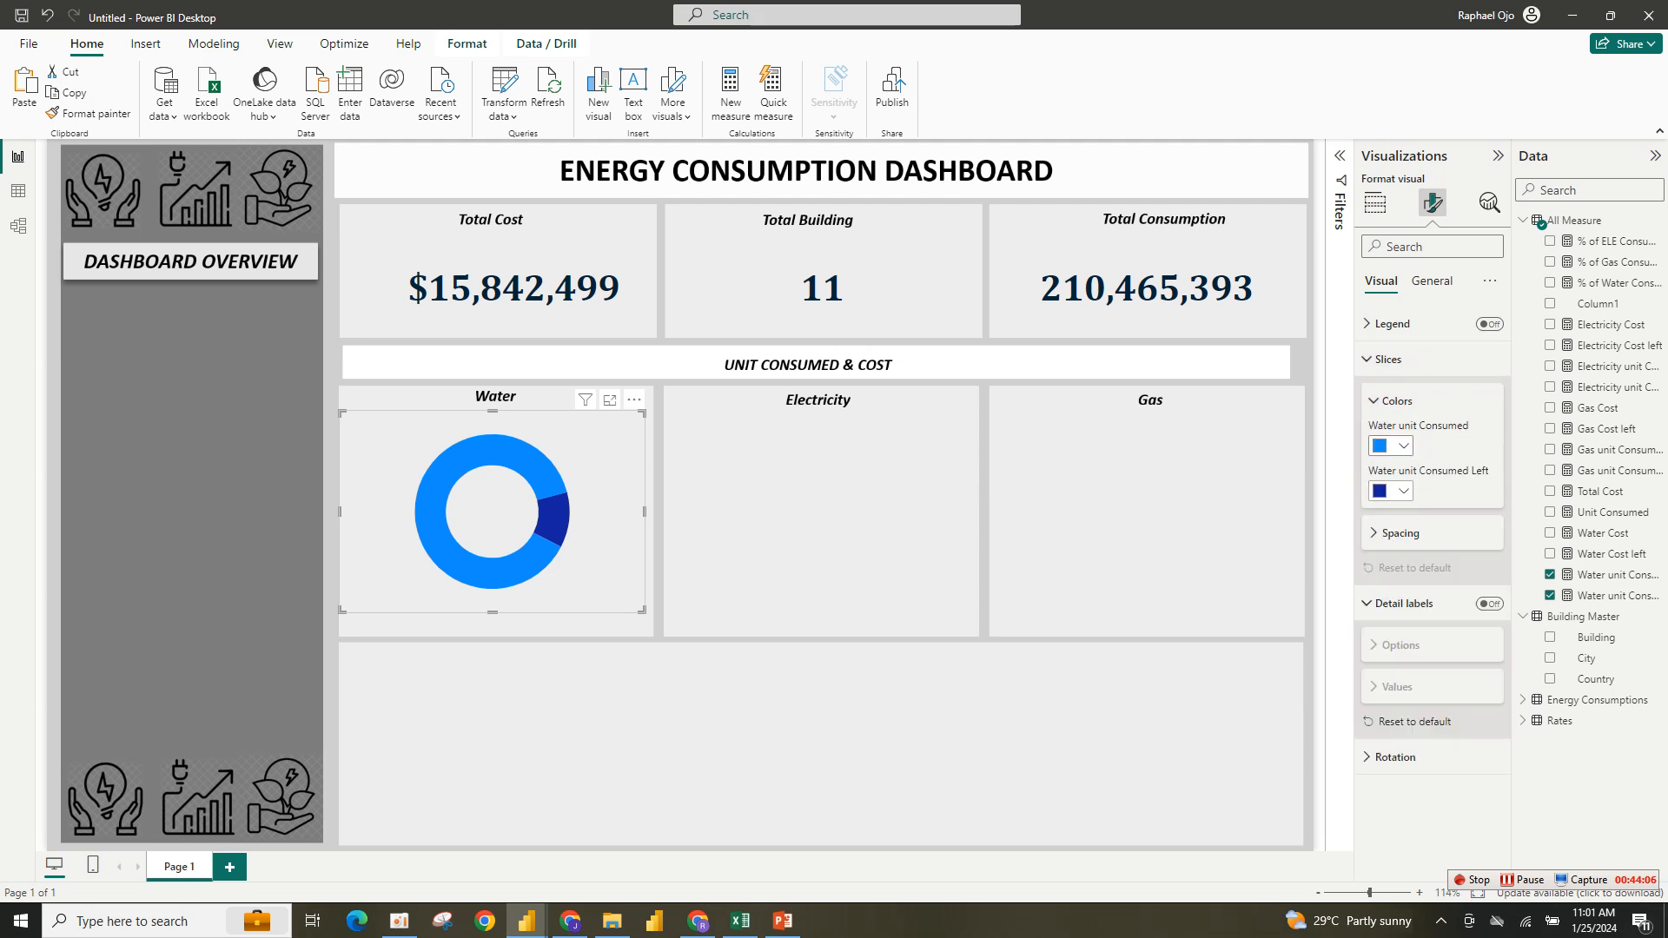
click(1391, 491)
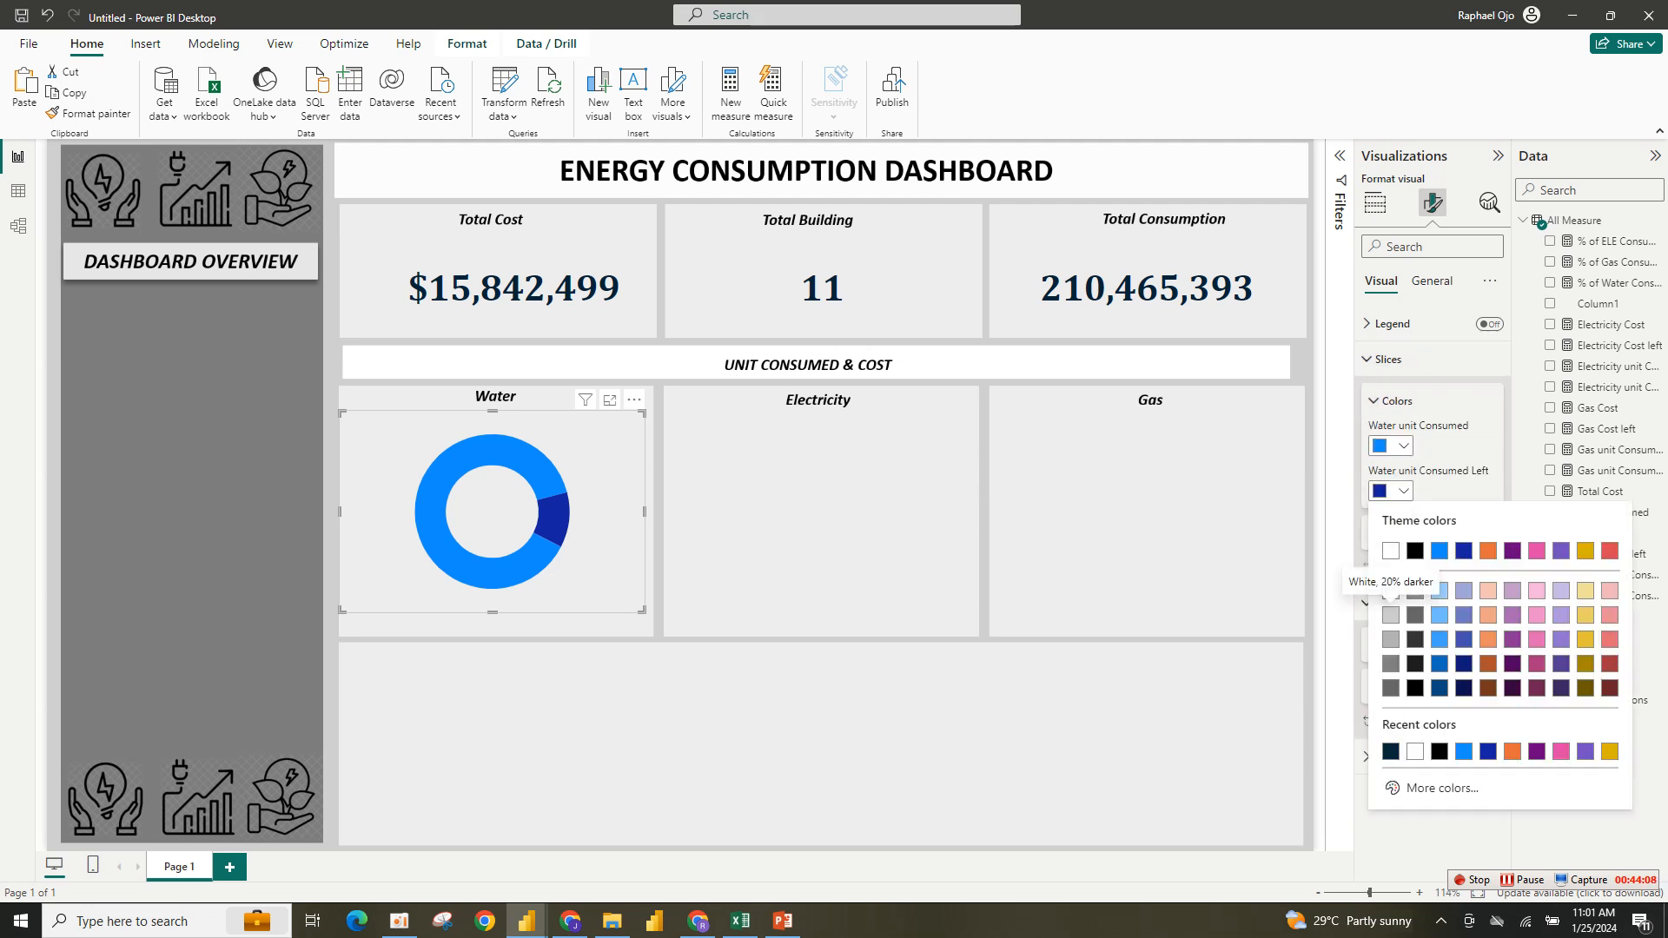
click(1391, 614)
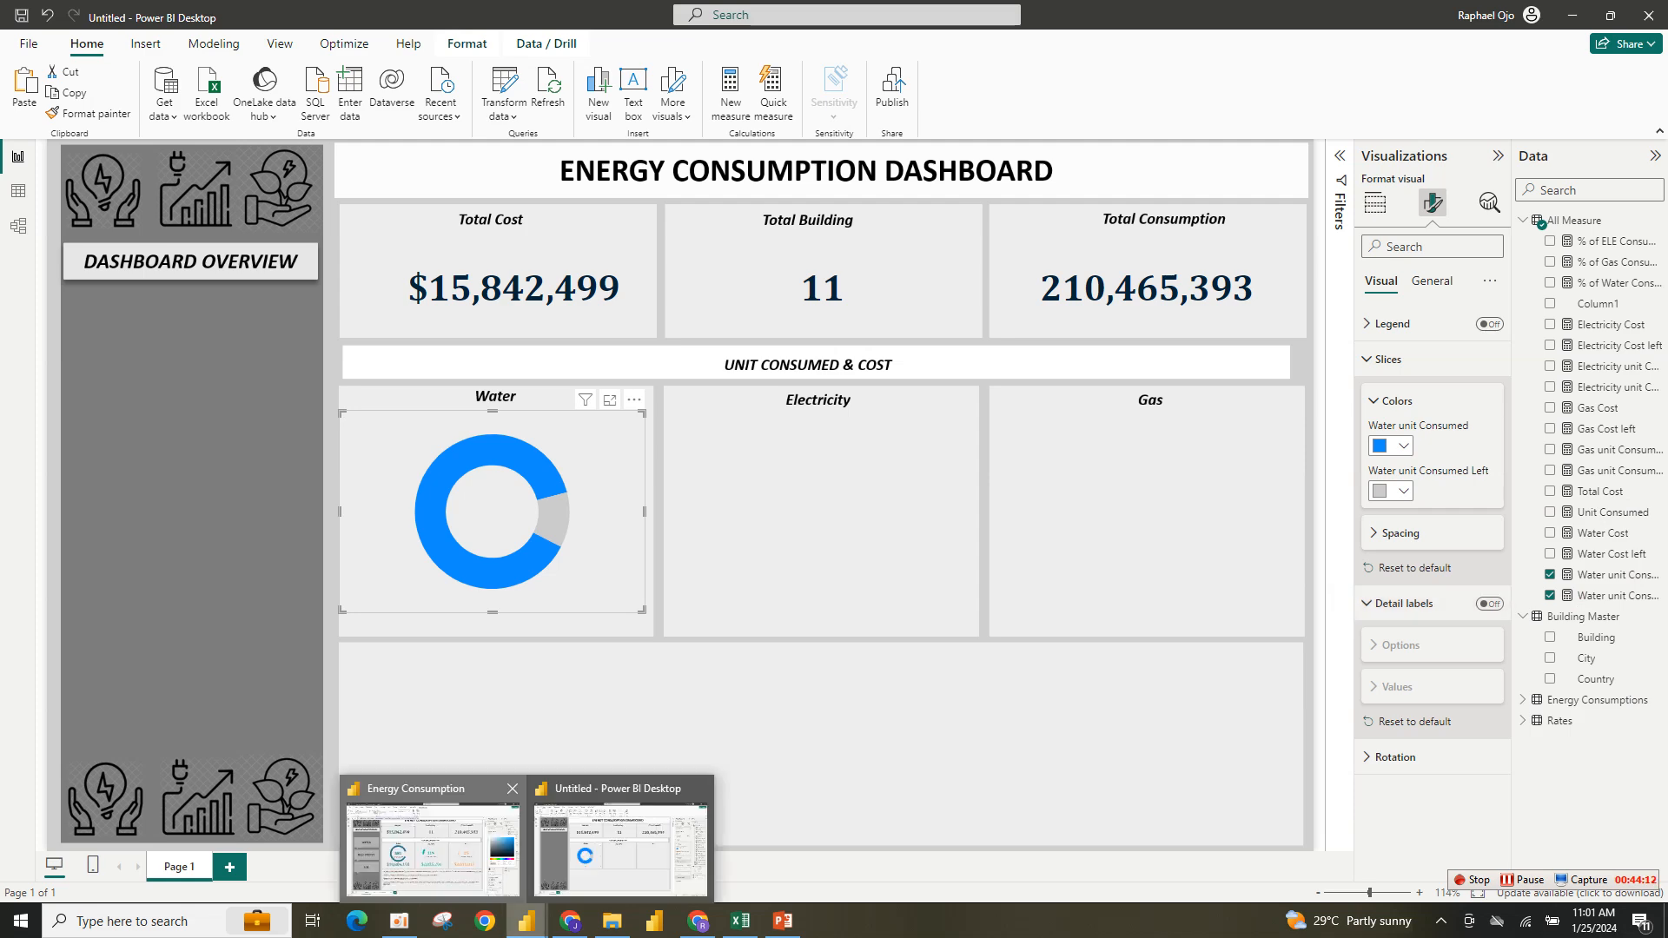
Copy the hex colour of the WATER Consumption slice from the Water donut chart in the finished Energy Consumption report.
key(alt+Tab)
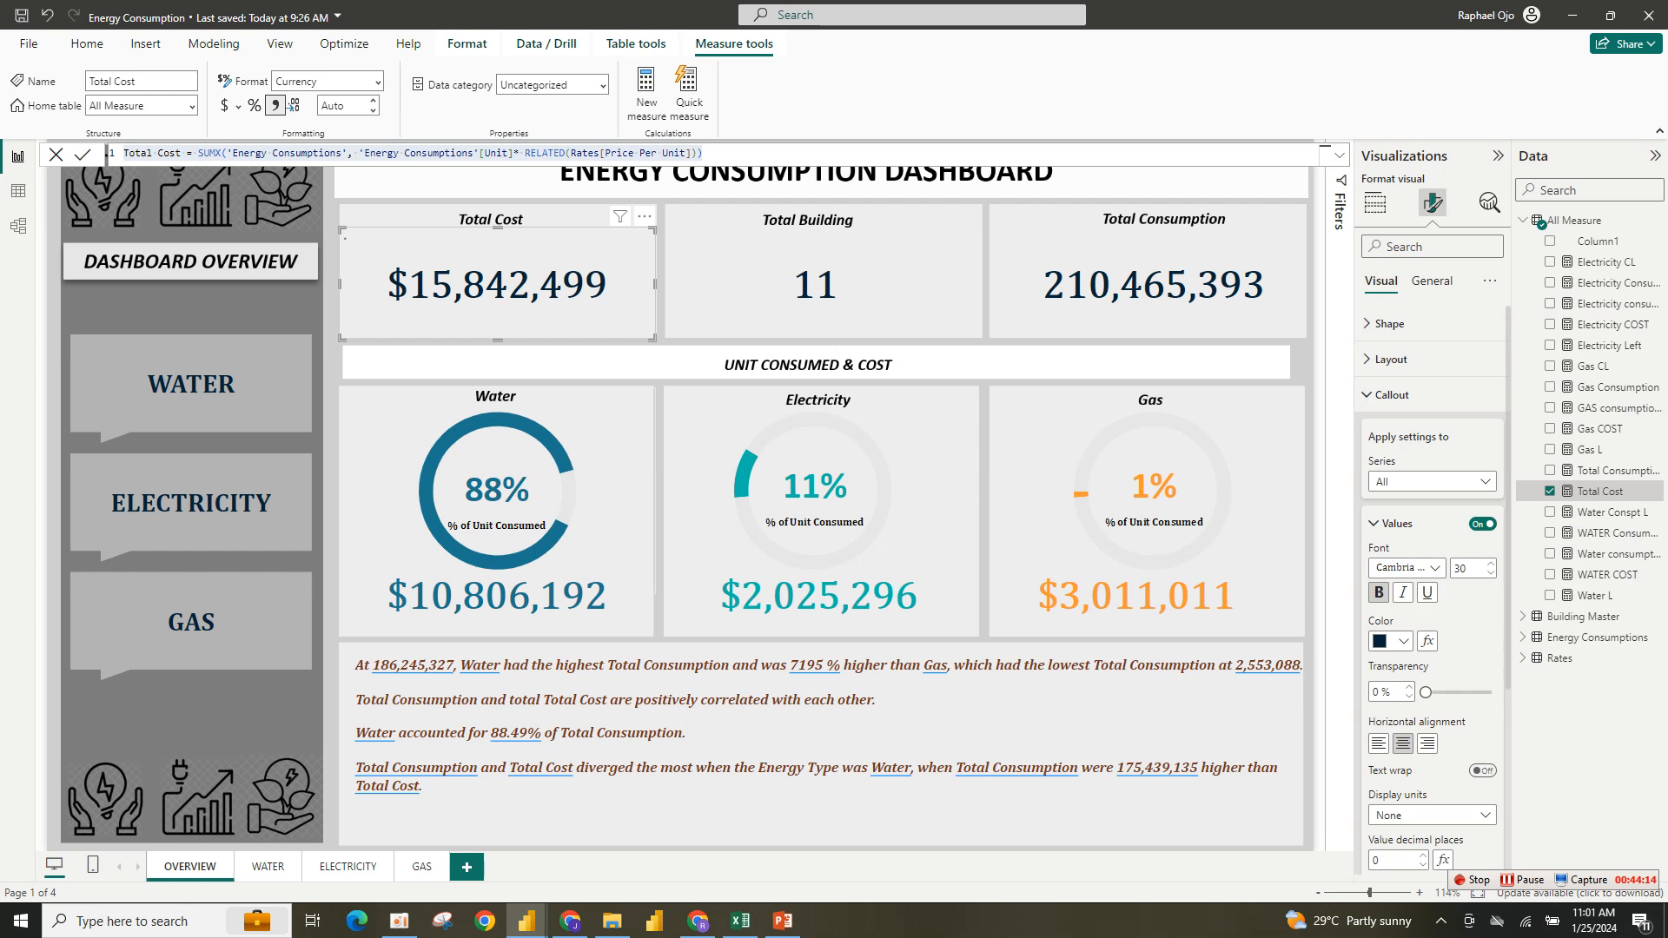
click(605, 473)
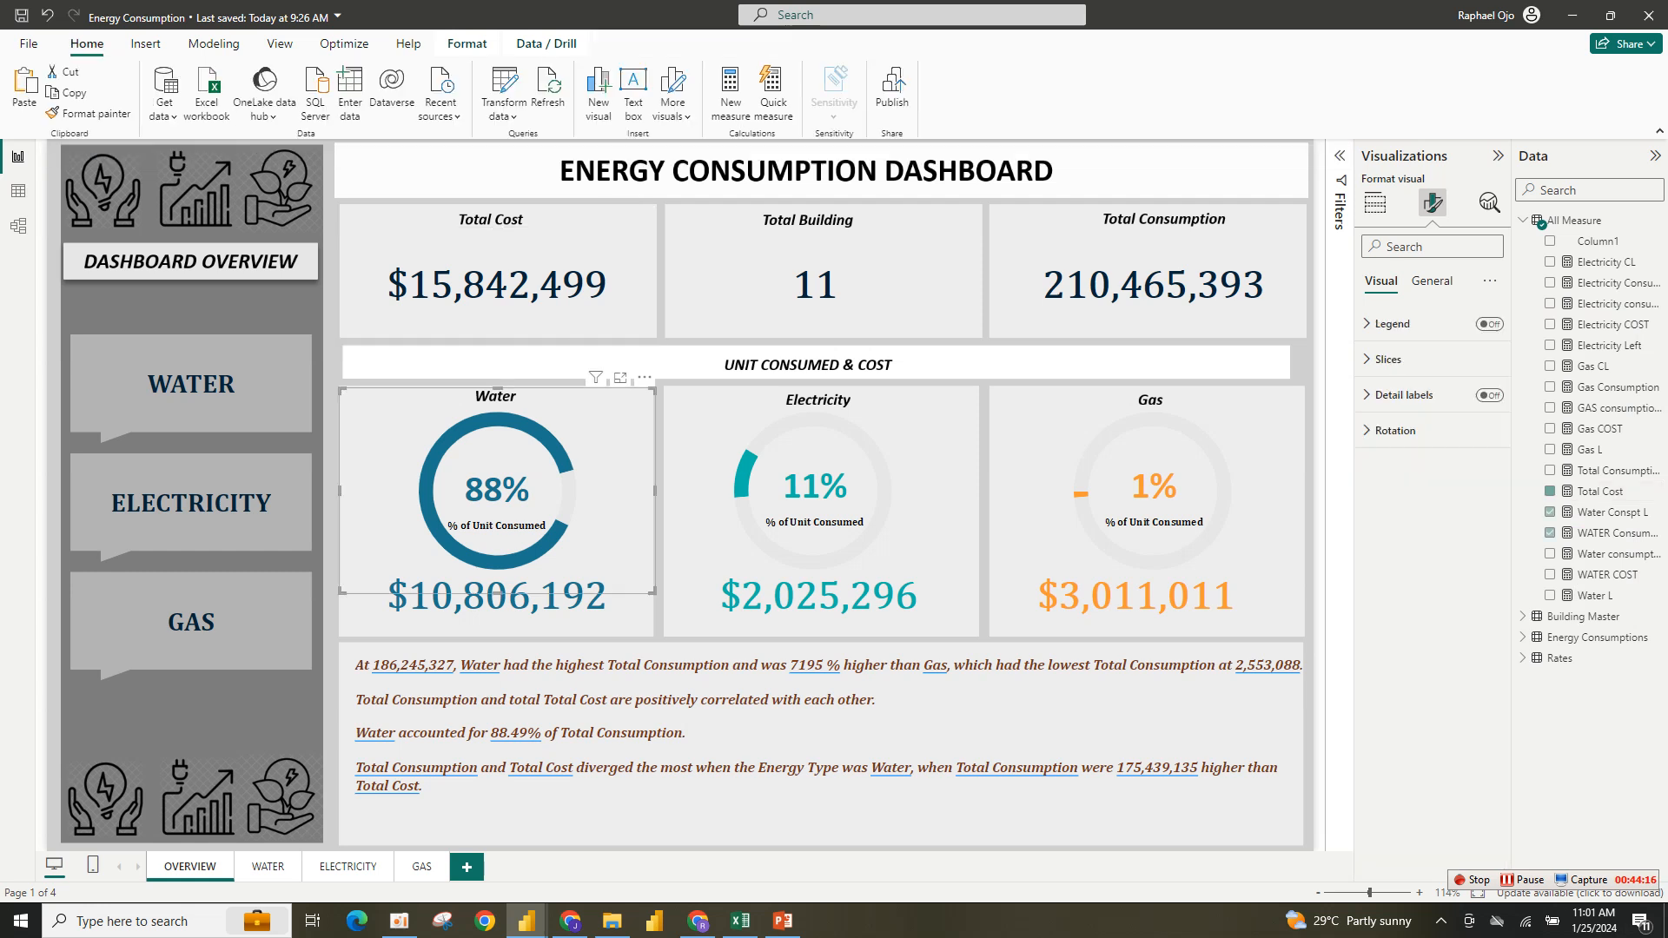
click(1388, 359)
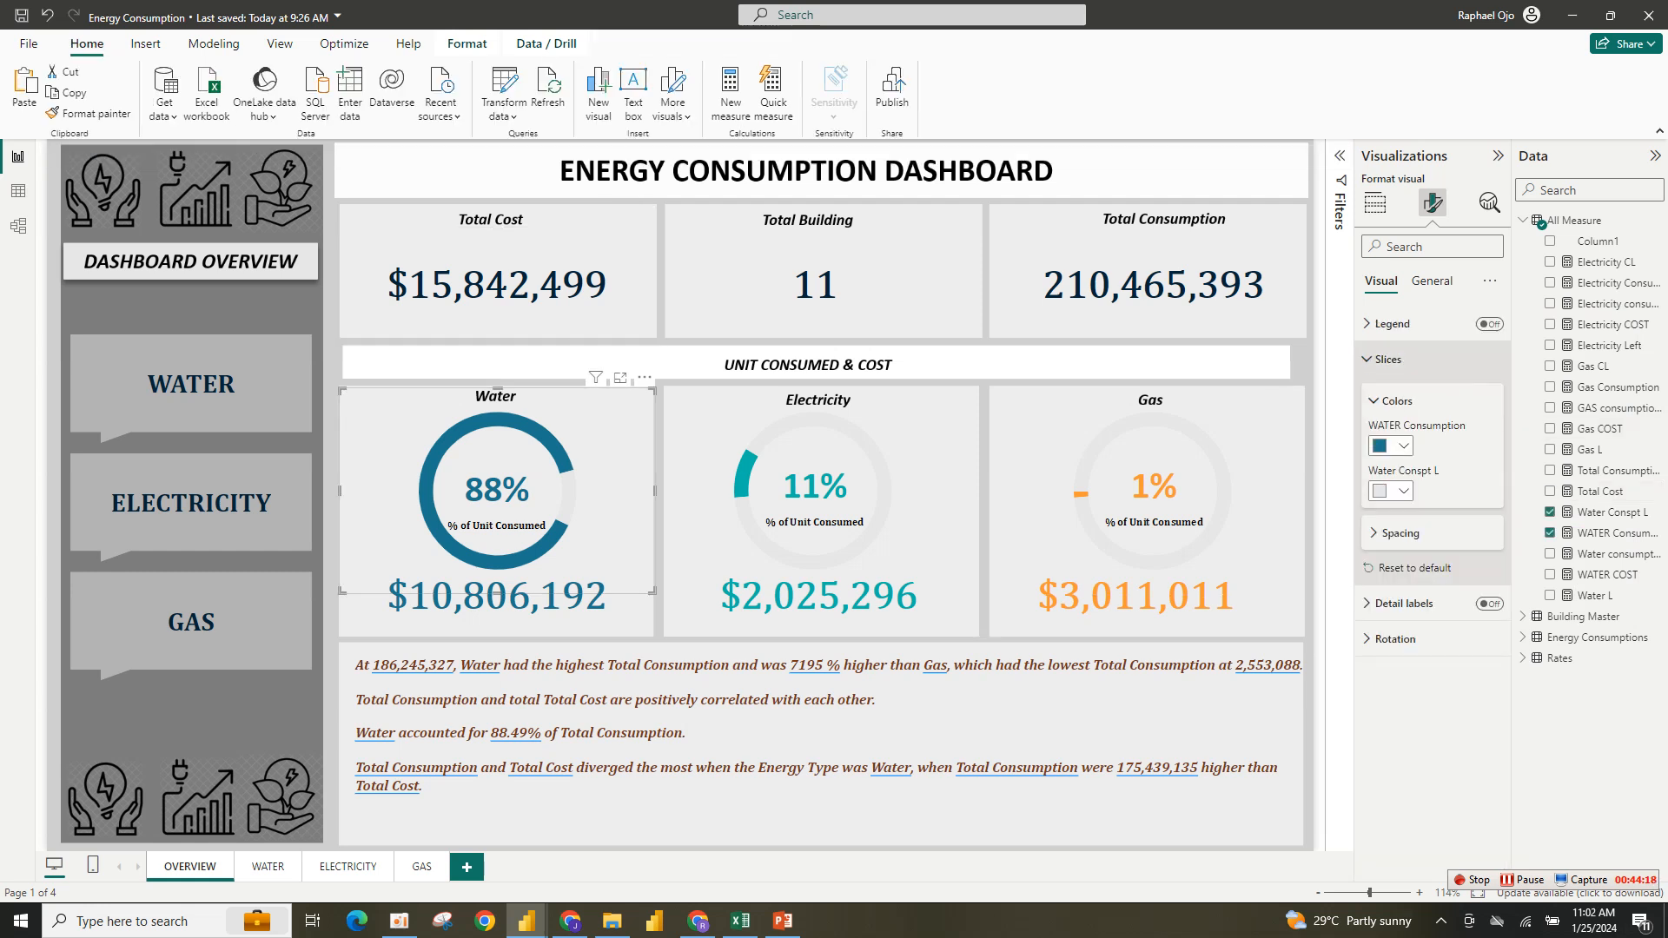
click(1390, 446)
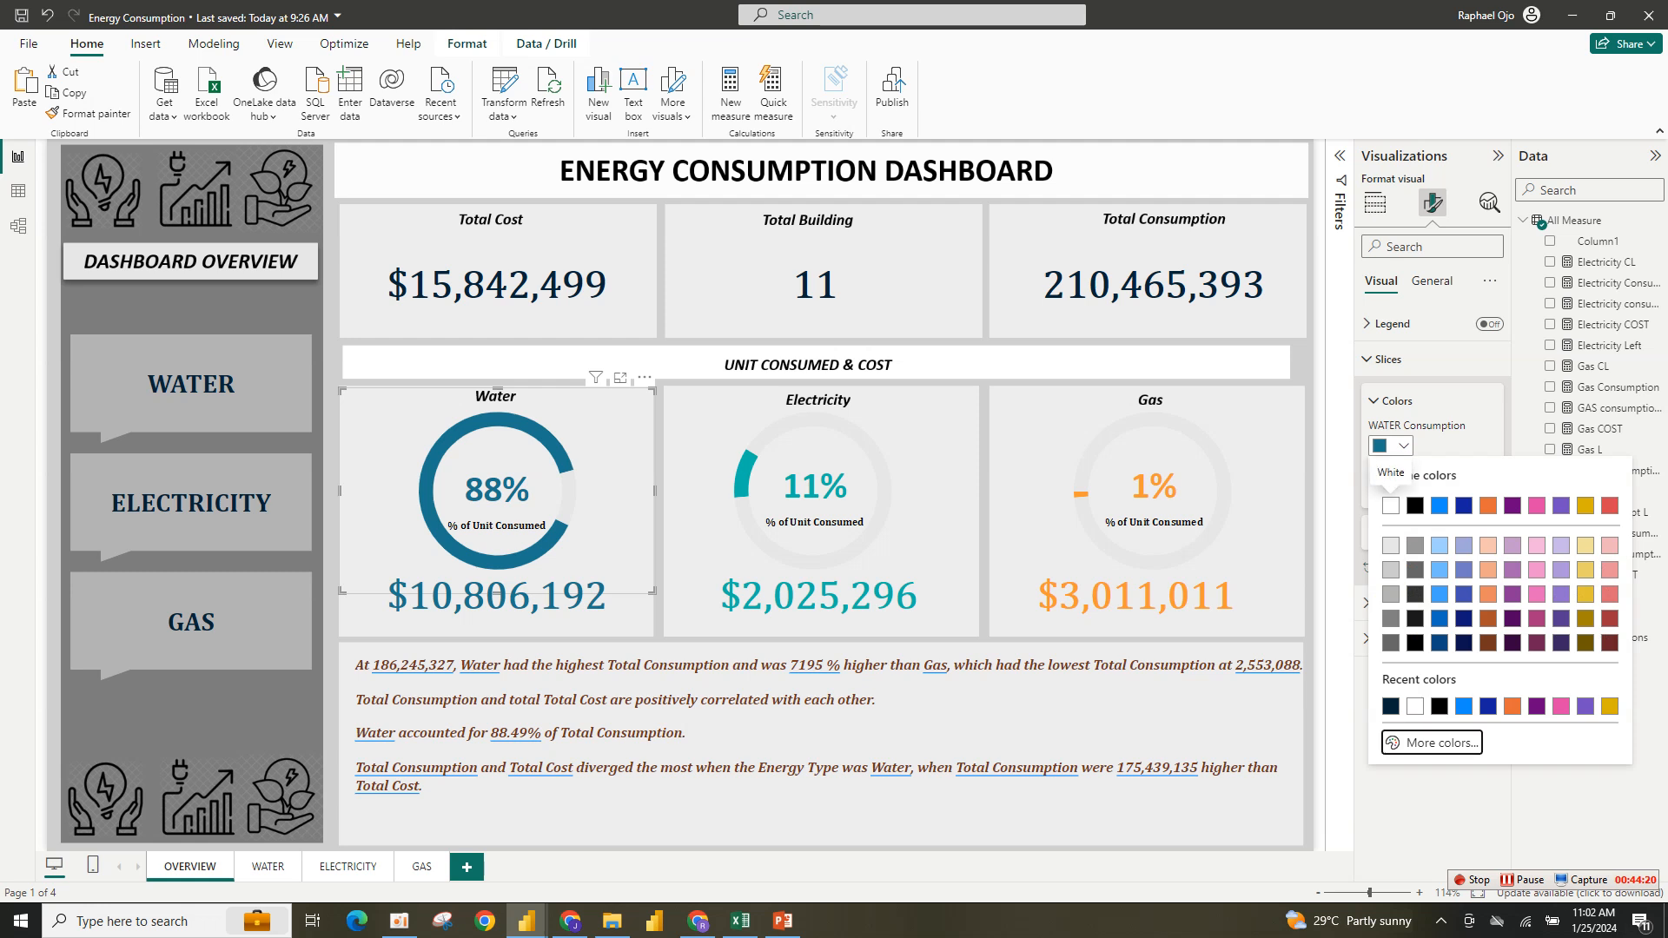
click(1438, 743)
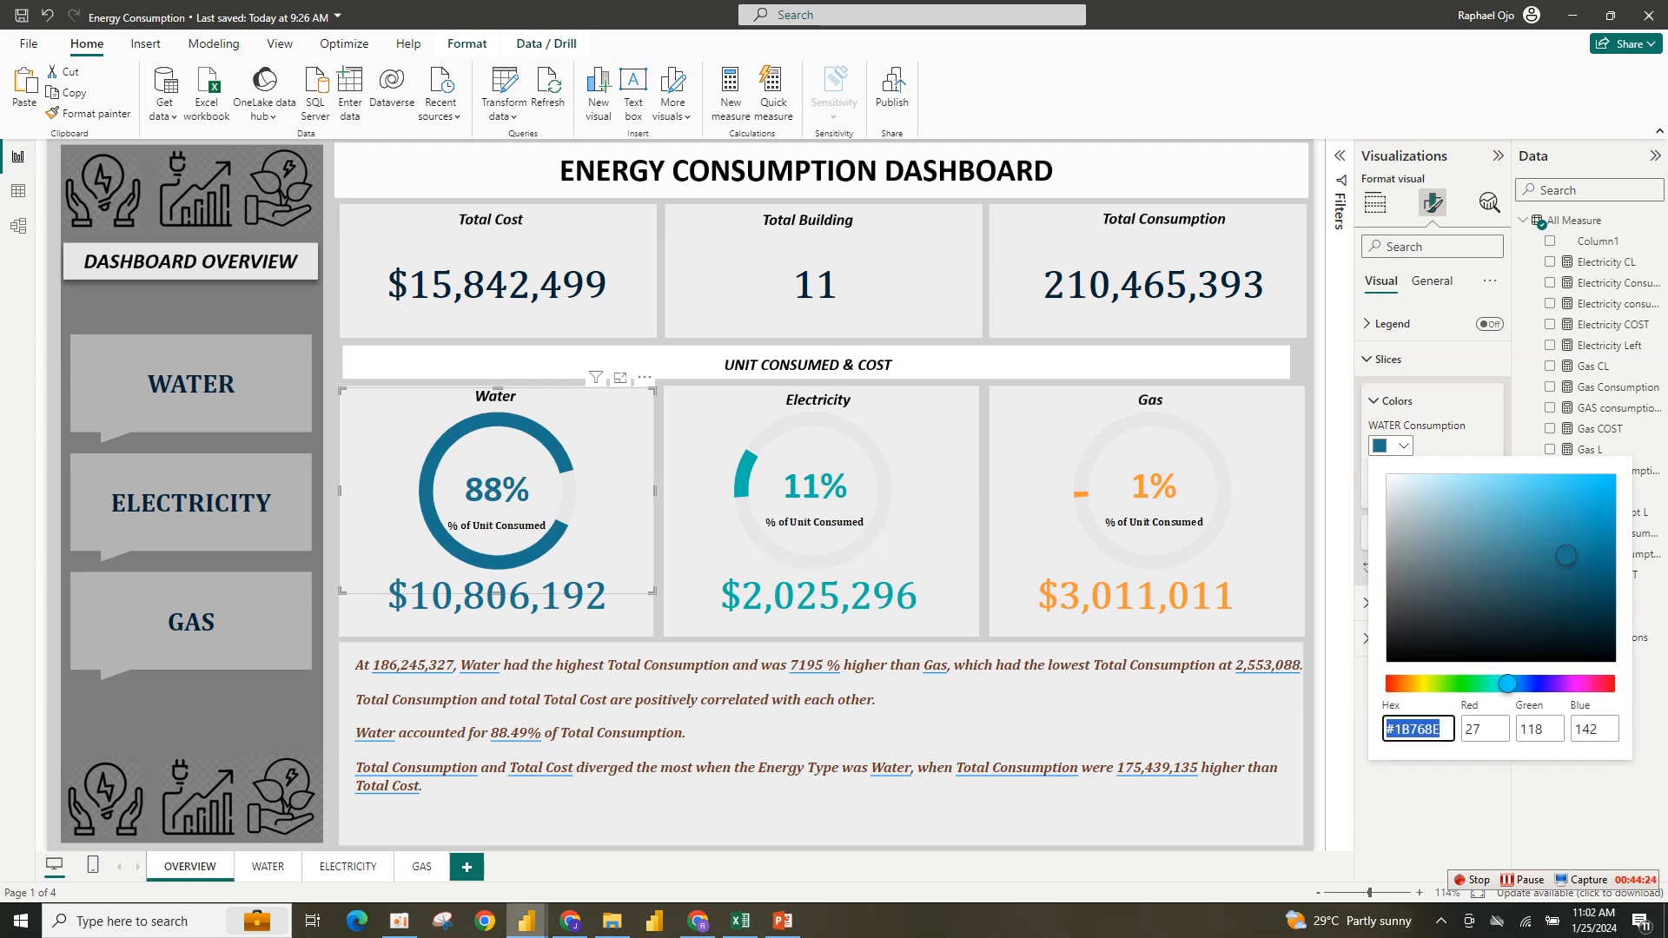
Return to the untitled report and set the Water unit Consumed slice colour to #1B768E.
mouse_move(527, 921)
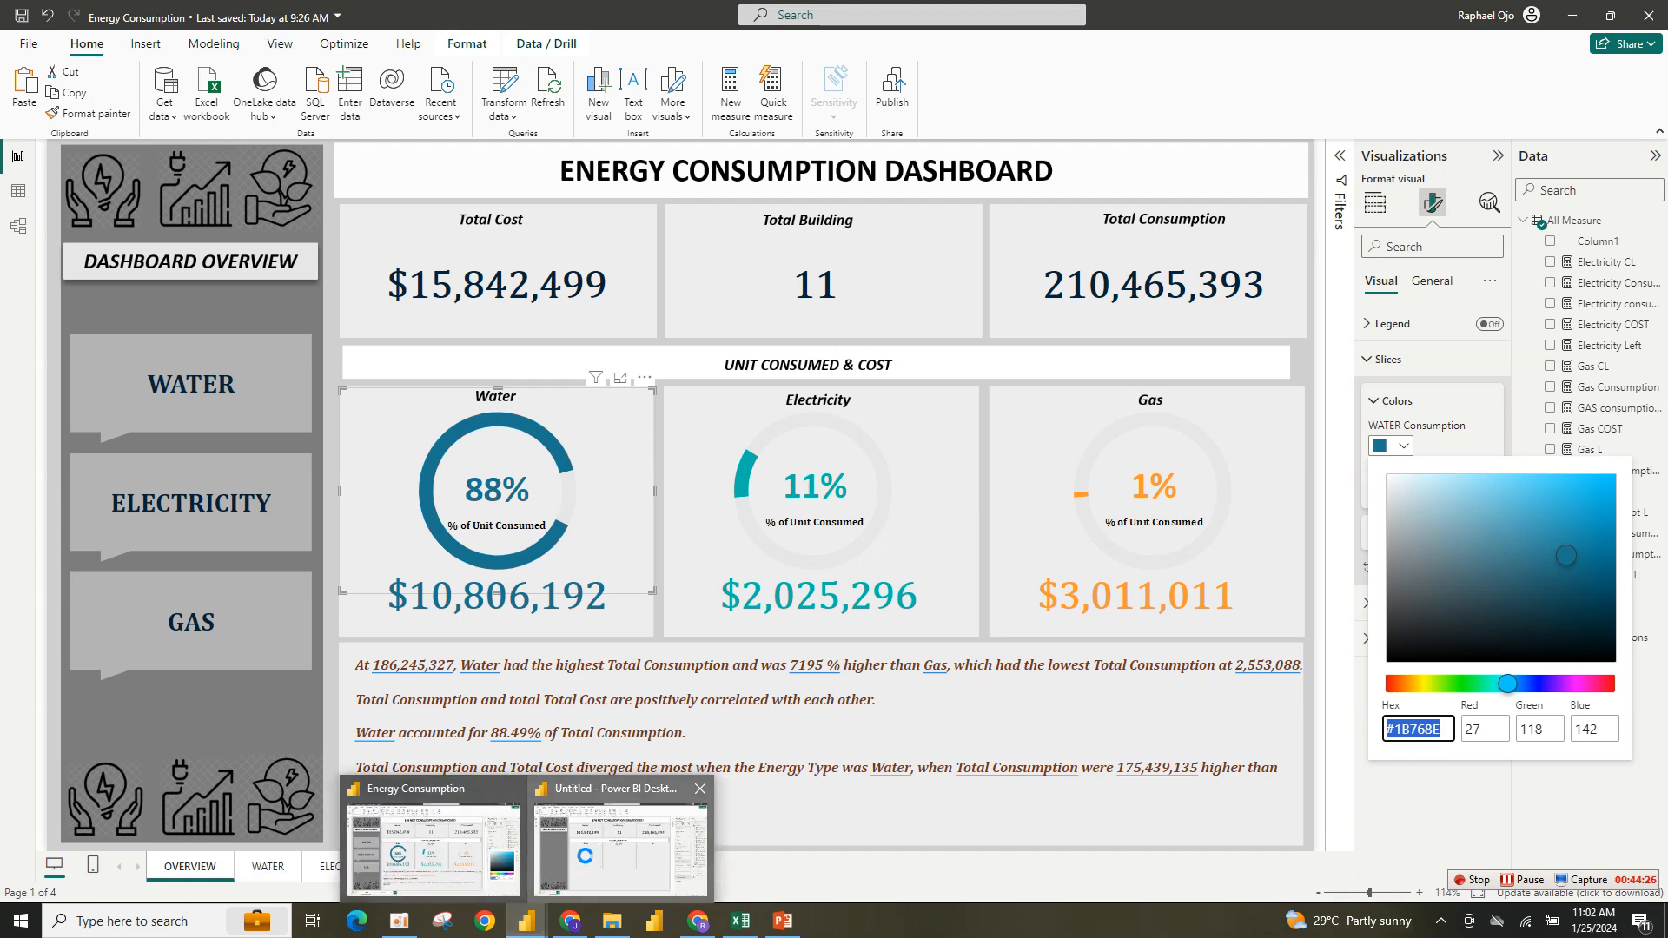
click(620, 834)
click(1394, 445)
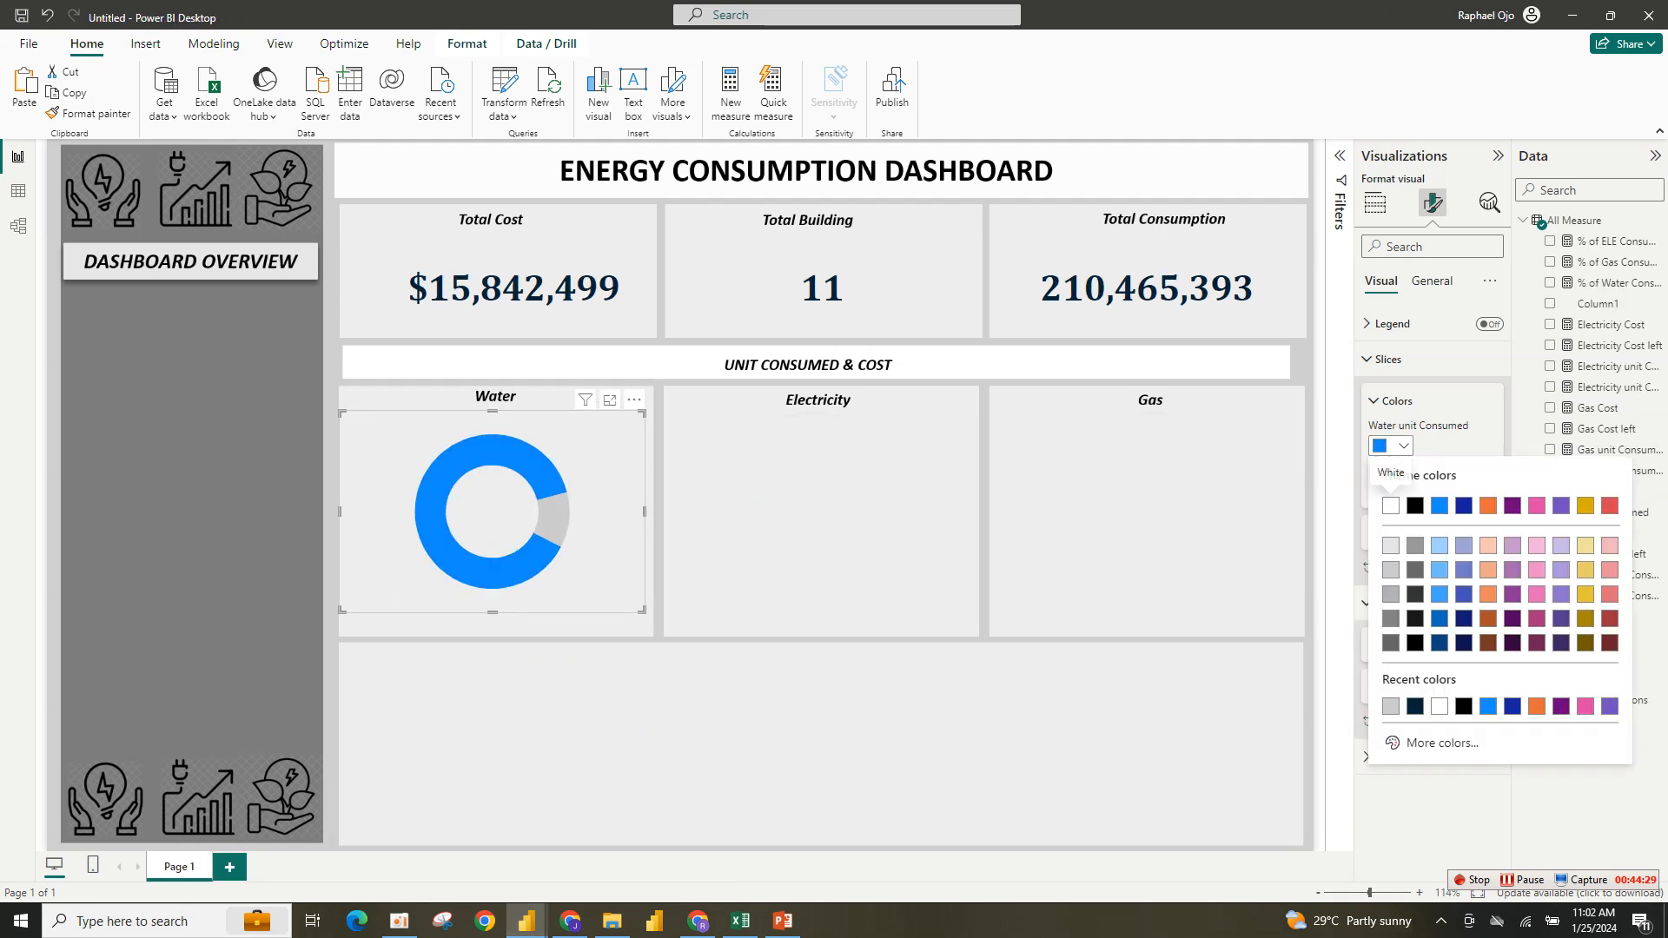
click(1442, 743)
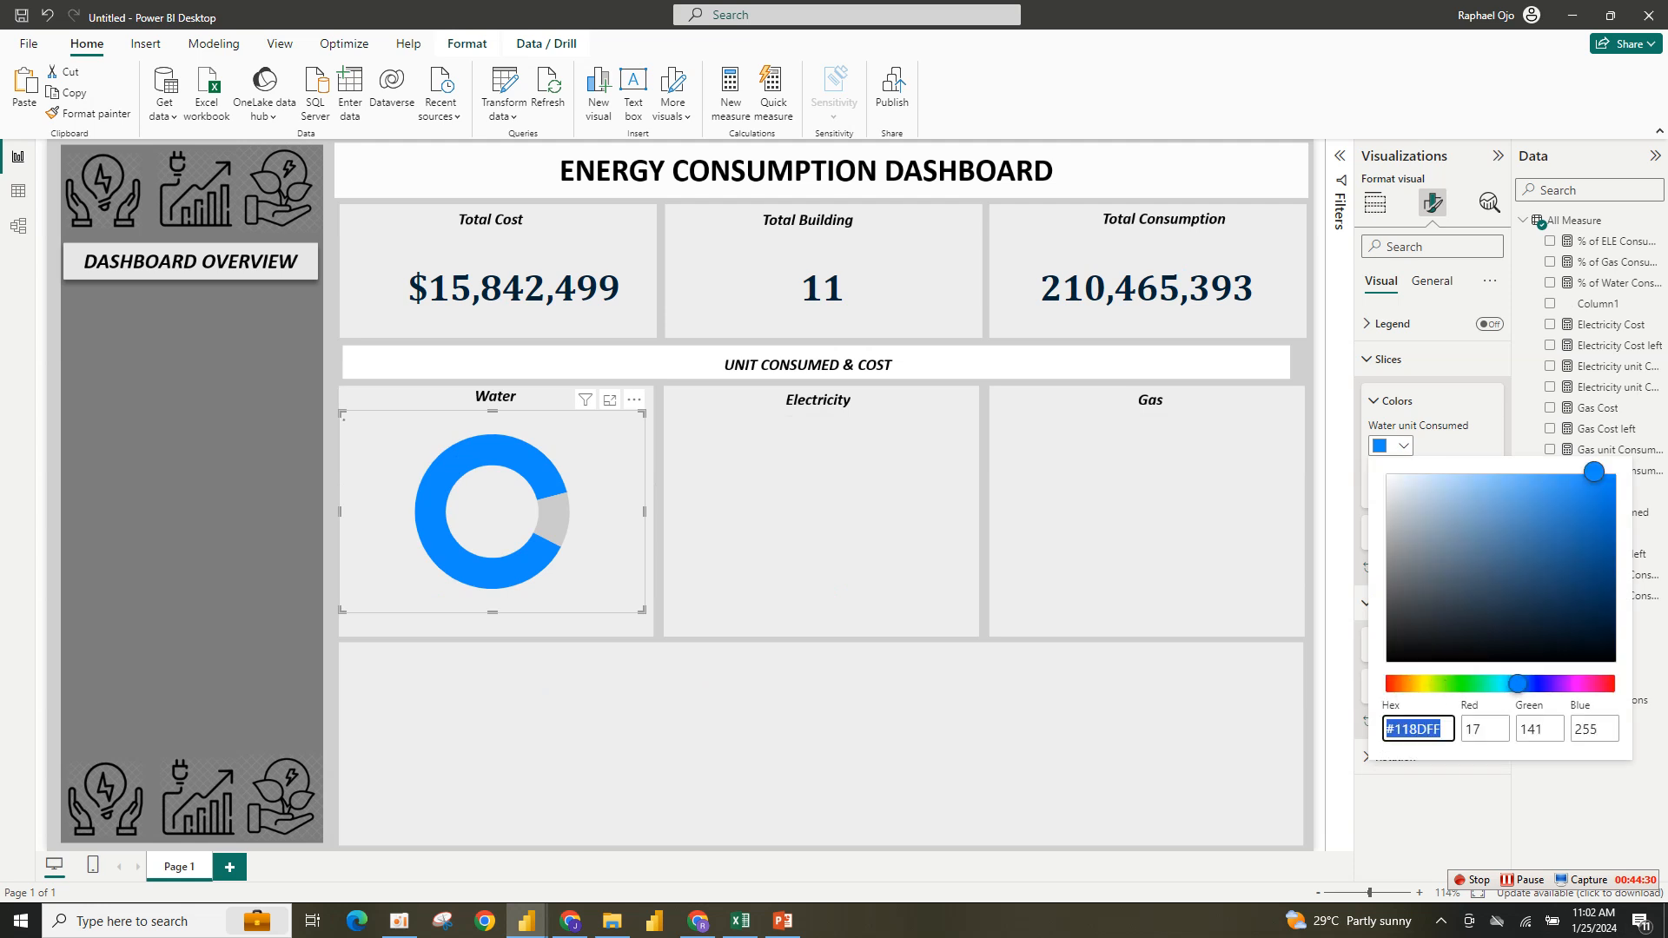
text(#1B768E)
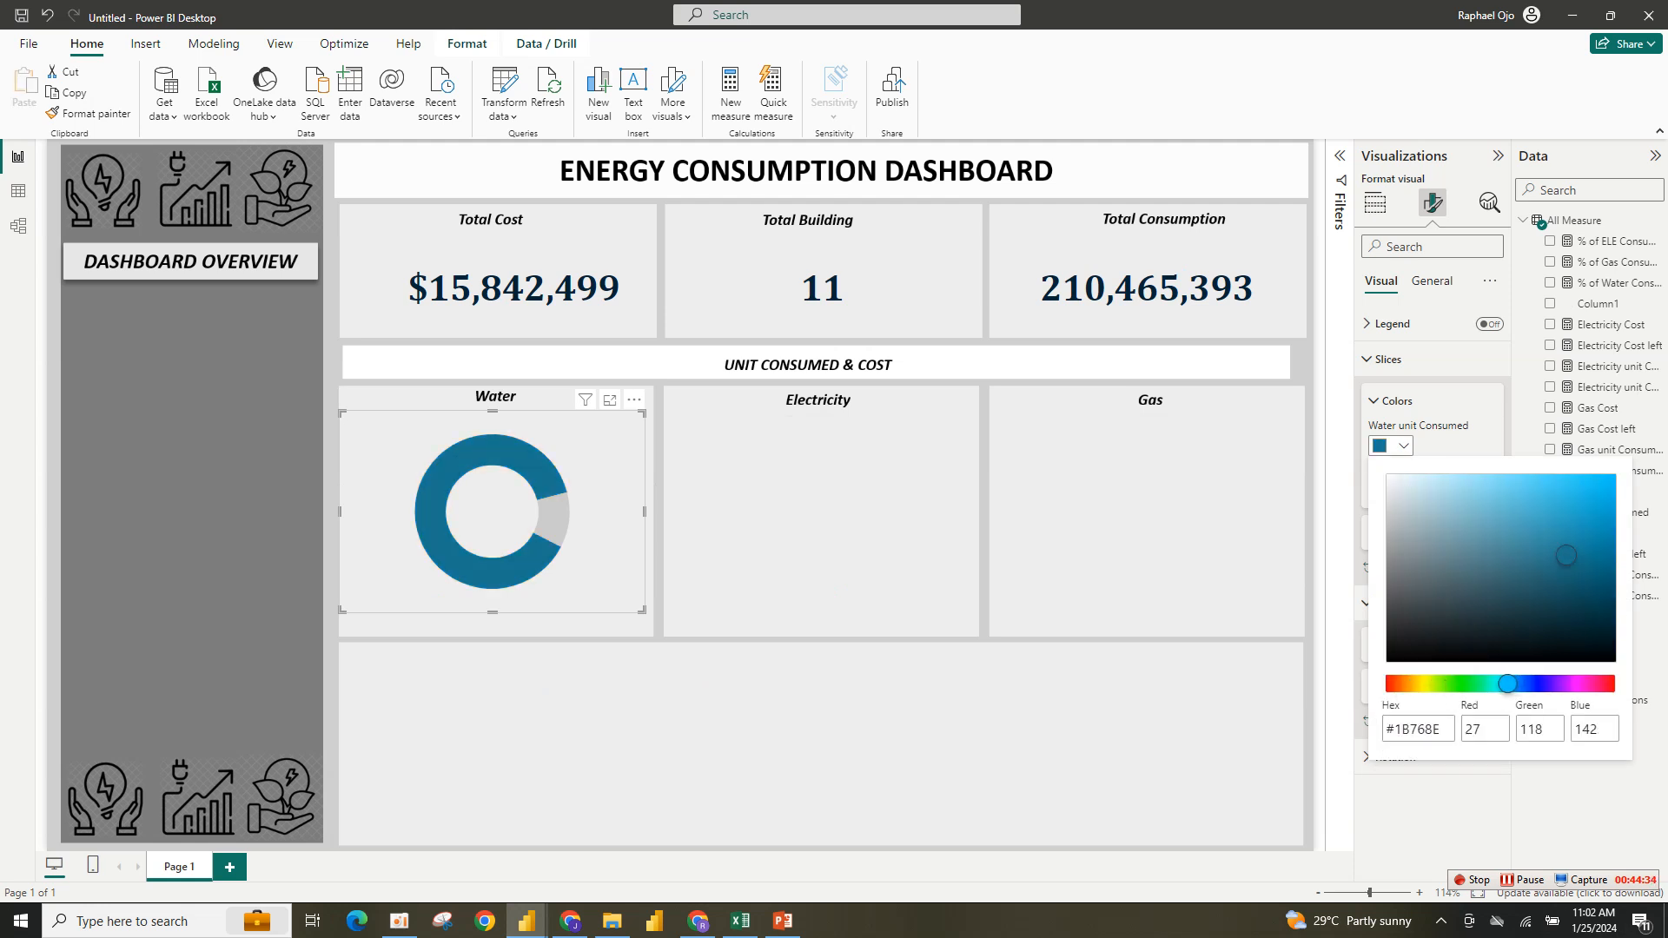
key(Return)
Shrink the Water donut chart slightly, move it up a little, and set its inner radius to 79%.
drag(644, 612, 647, 596)
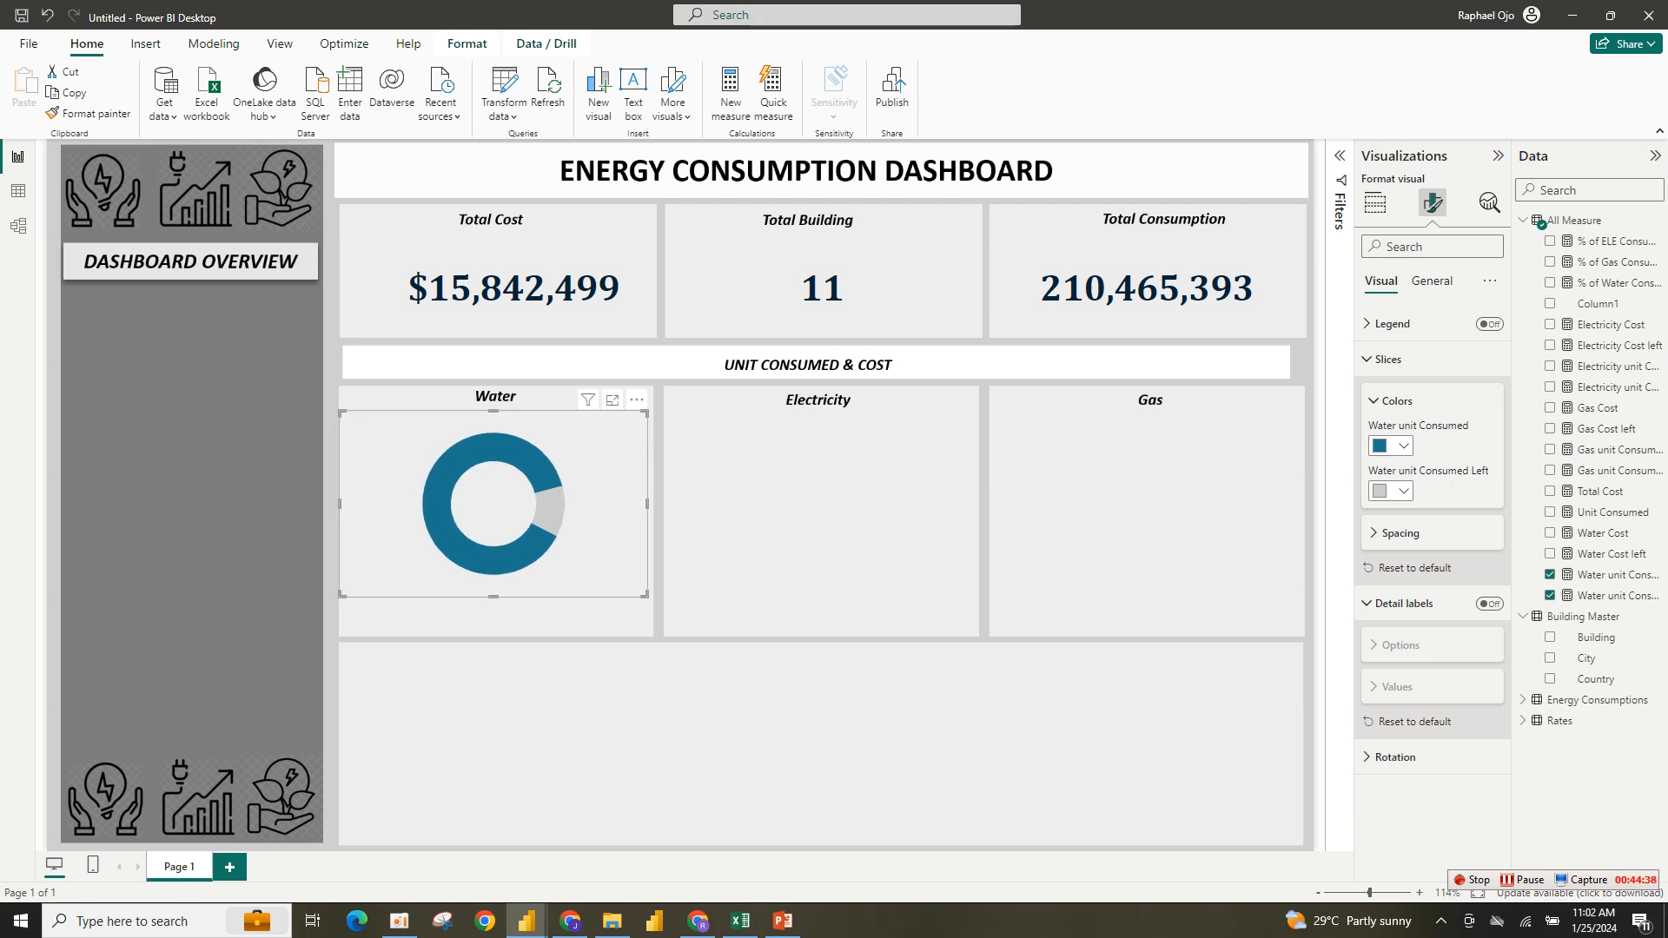
drag(493, 504, 493, 495)
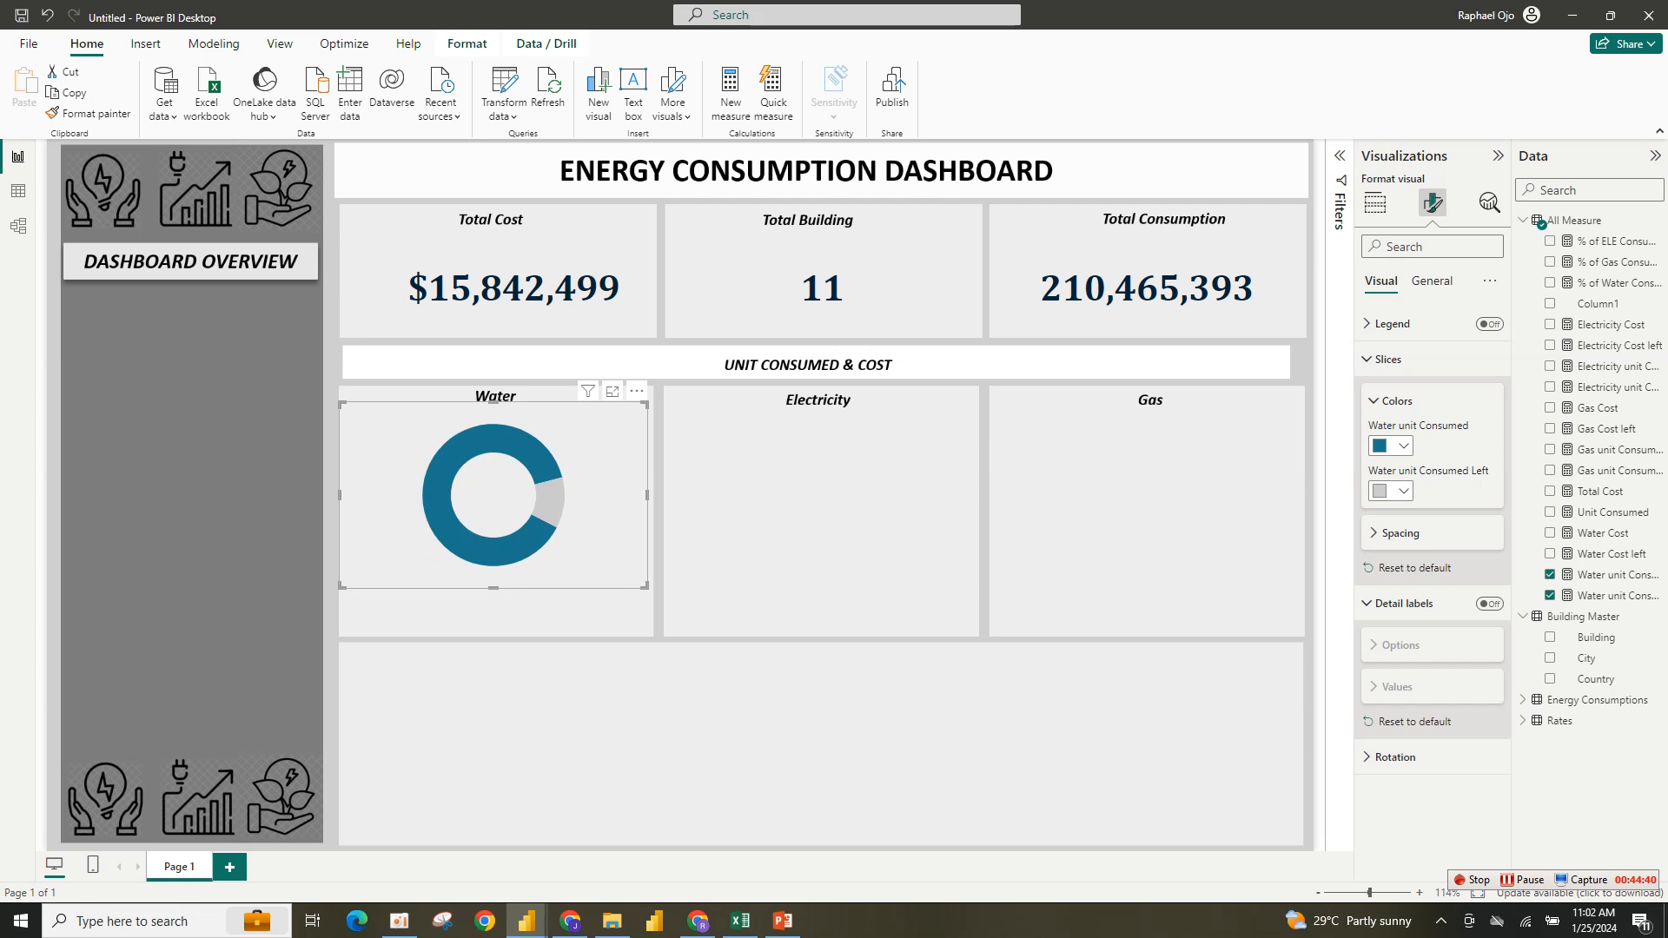
click(1400, 533)
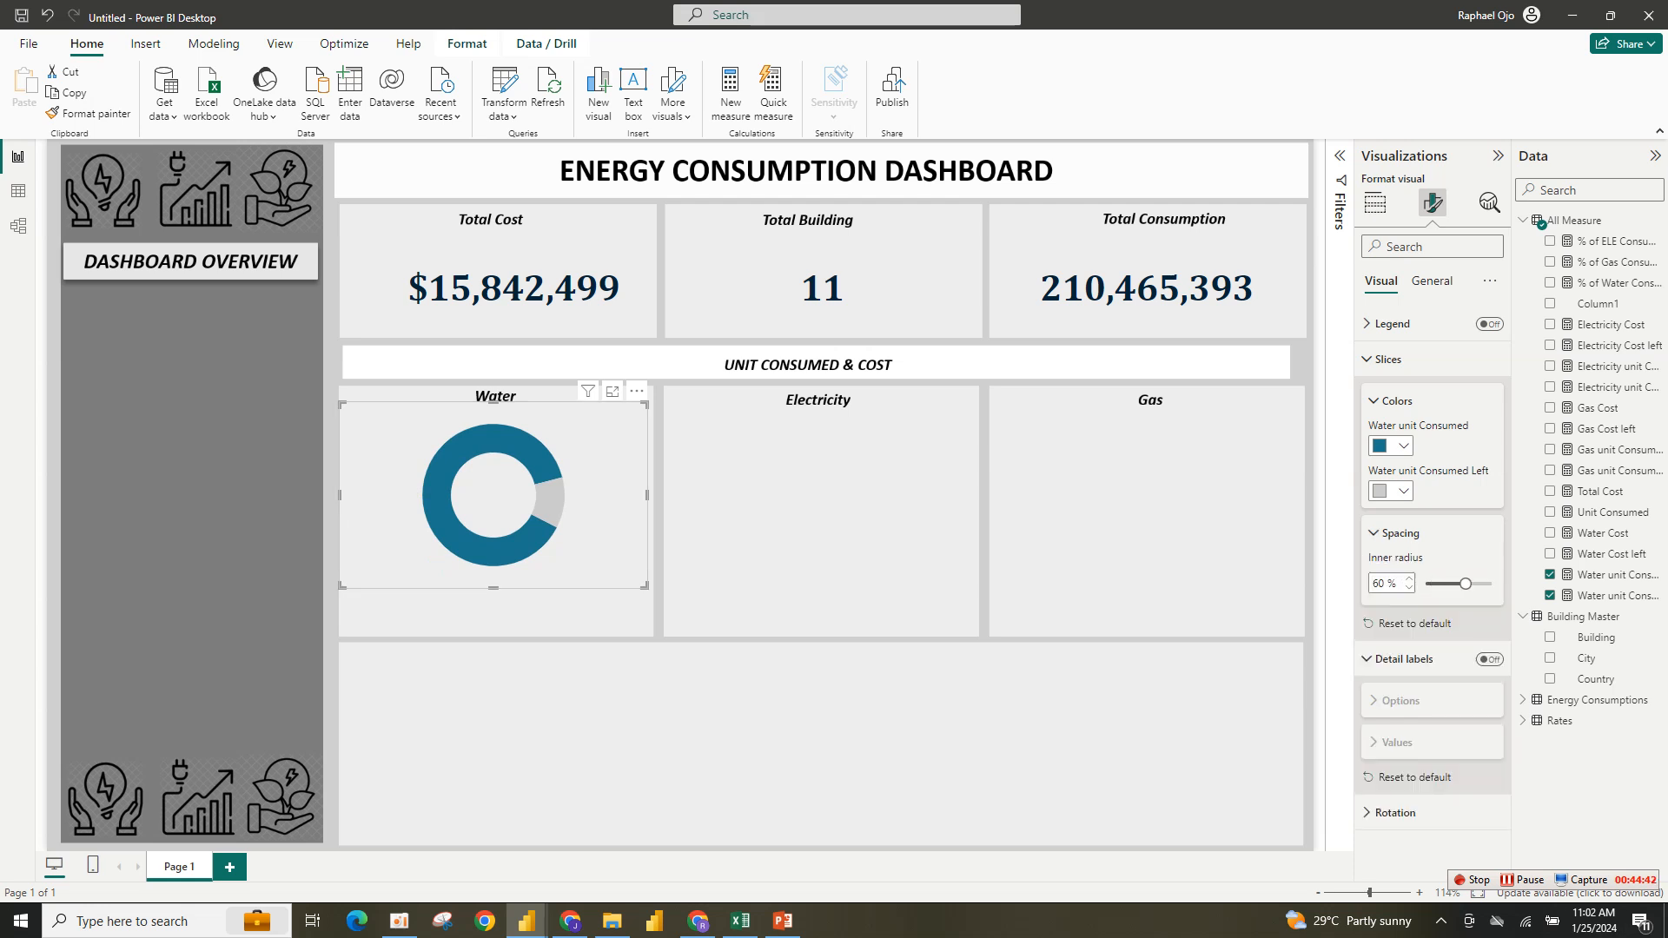
drag(1465, 583, 1478, 583)
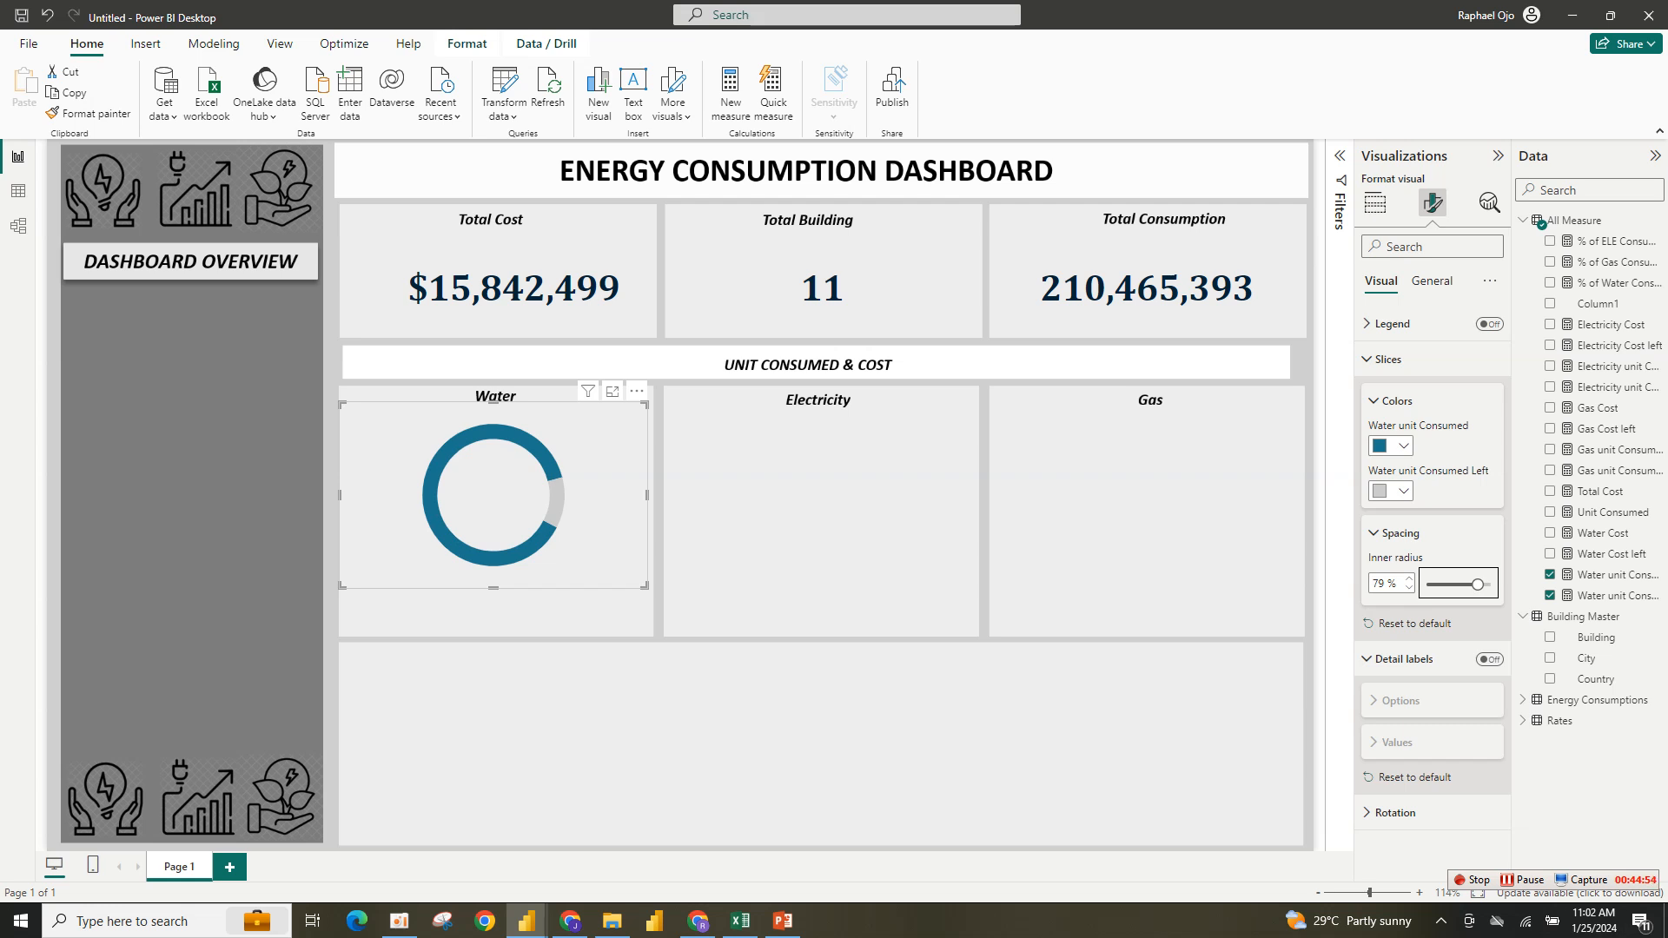
Duplicate the Total Cost card into the lower part of the Water box and replace its measure with Water Cost.
click(514, 287)
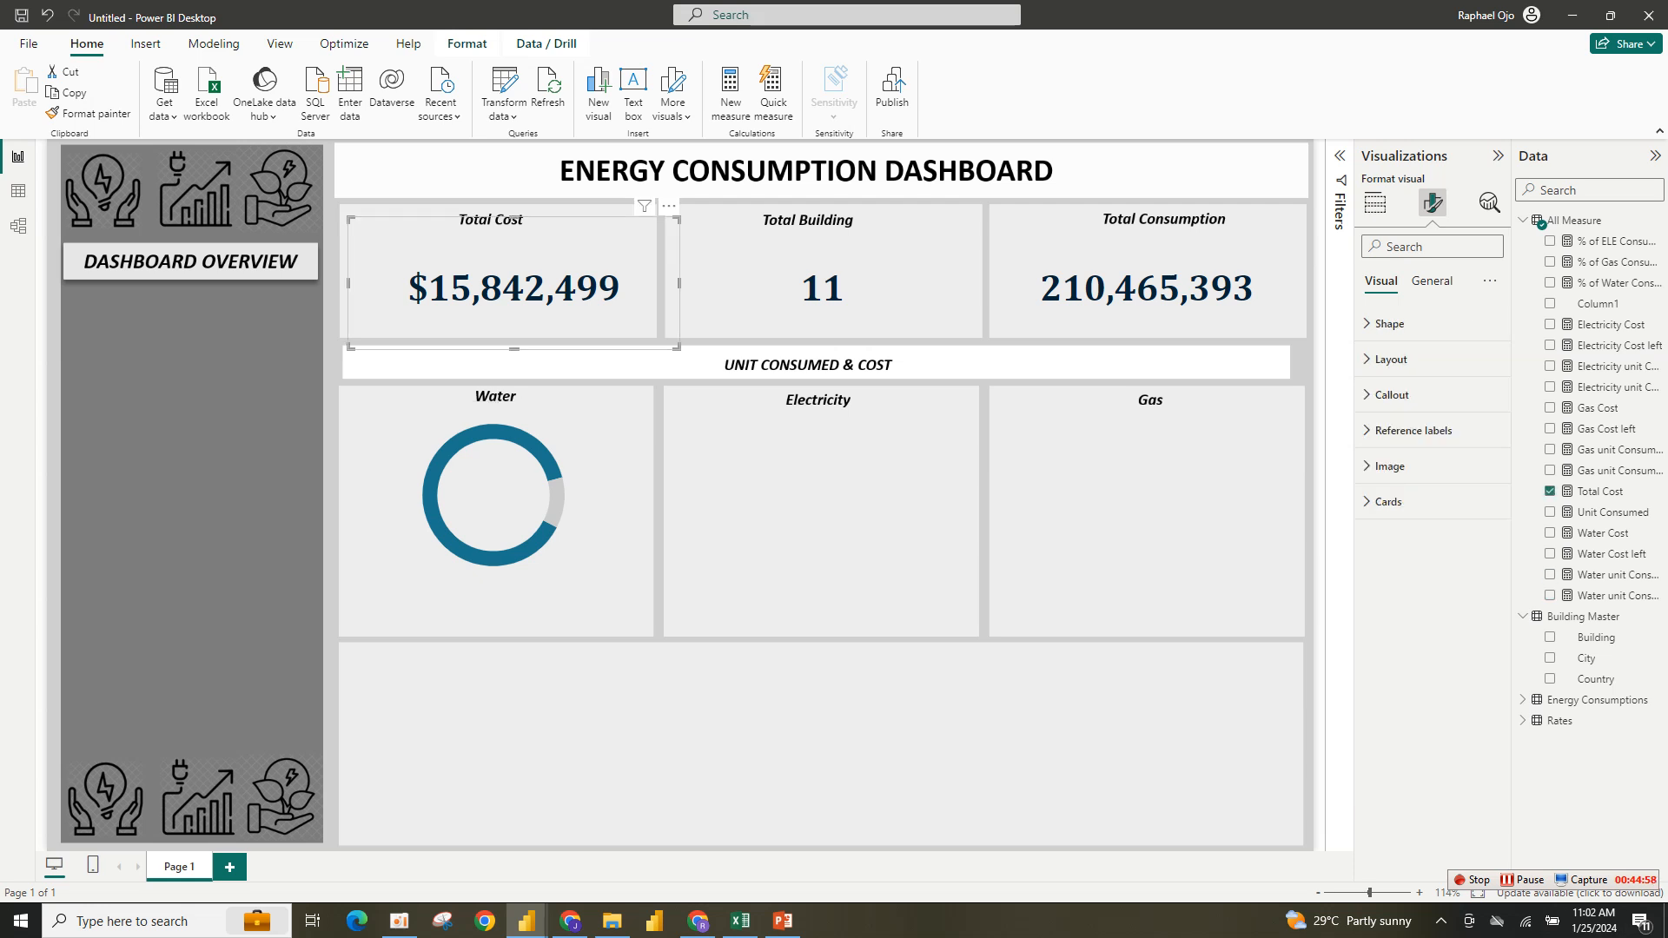
key(ctrl+c)
key(ctrl+v)
drag(514, 286, 505, 599)
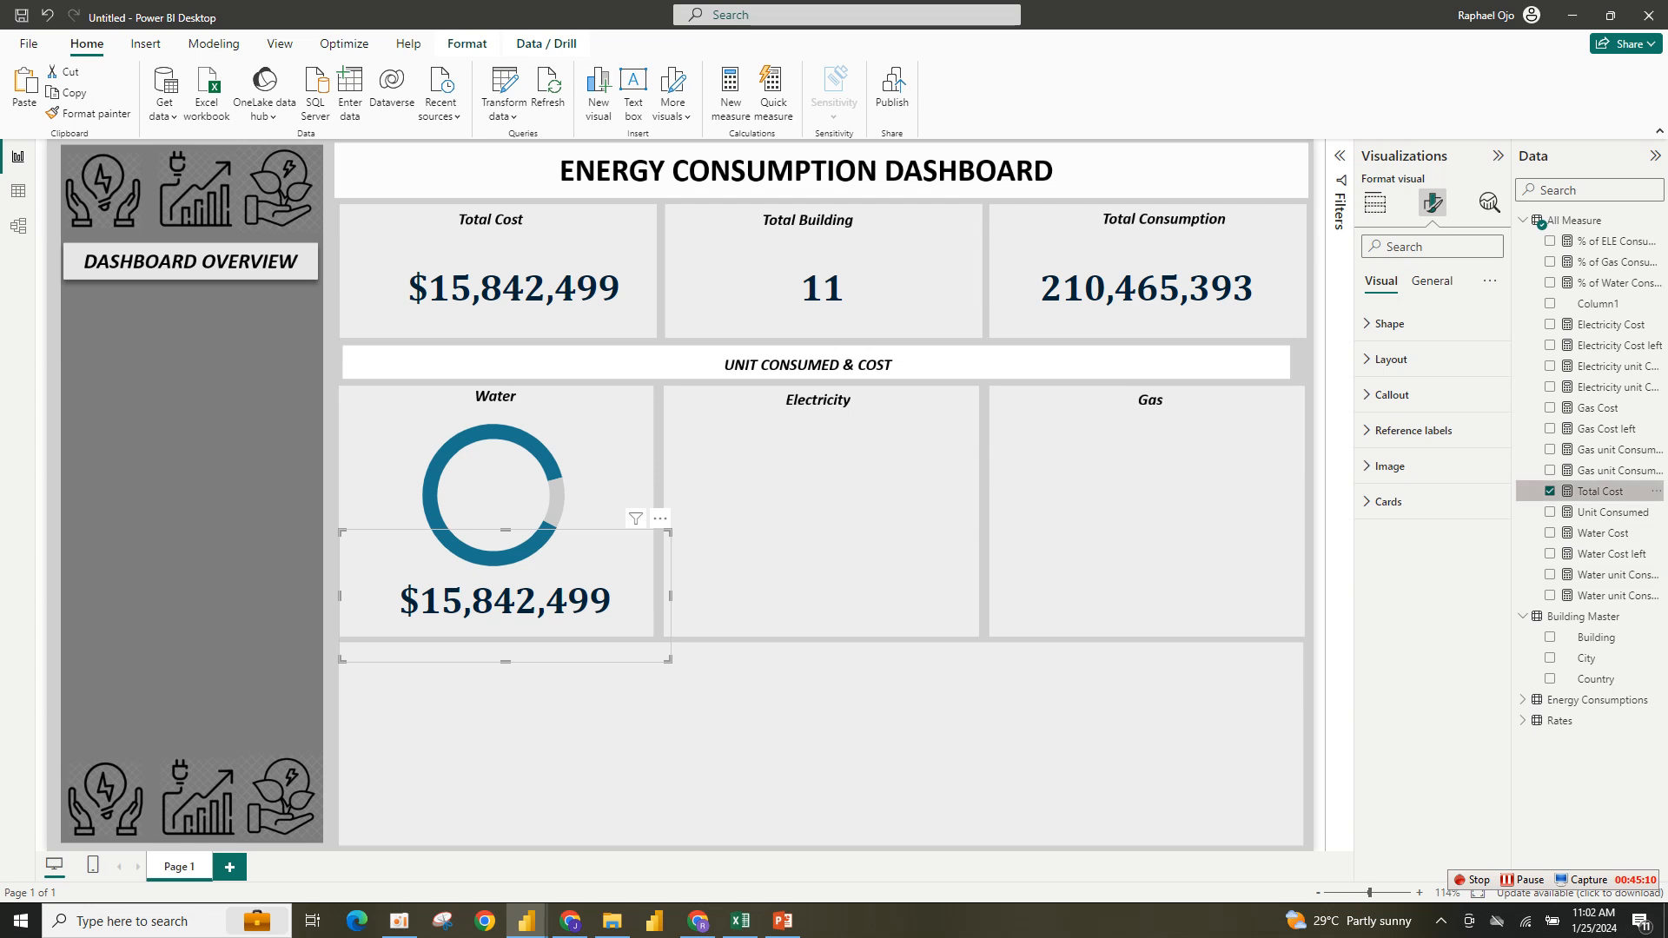
click(1549, 490)
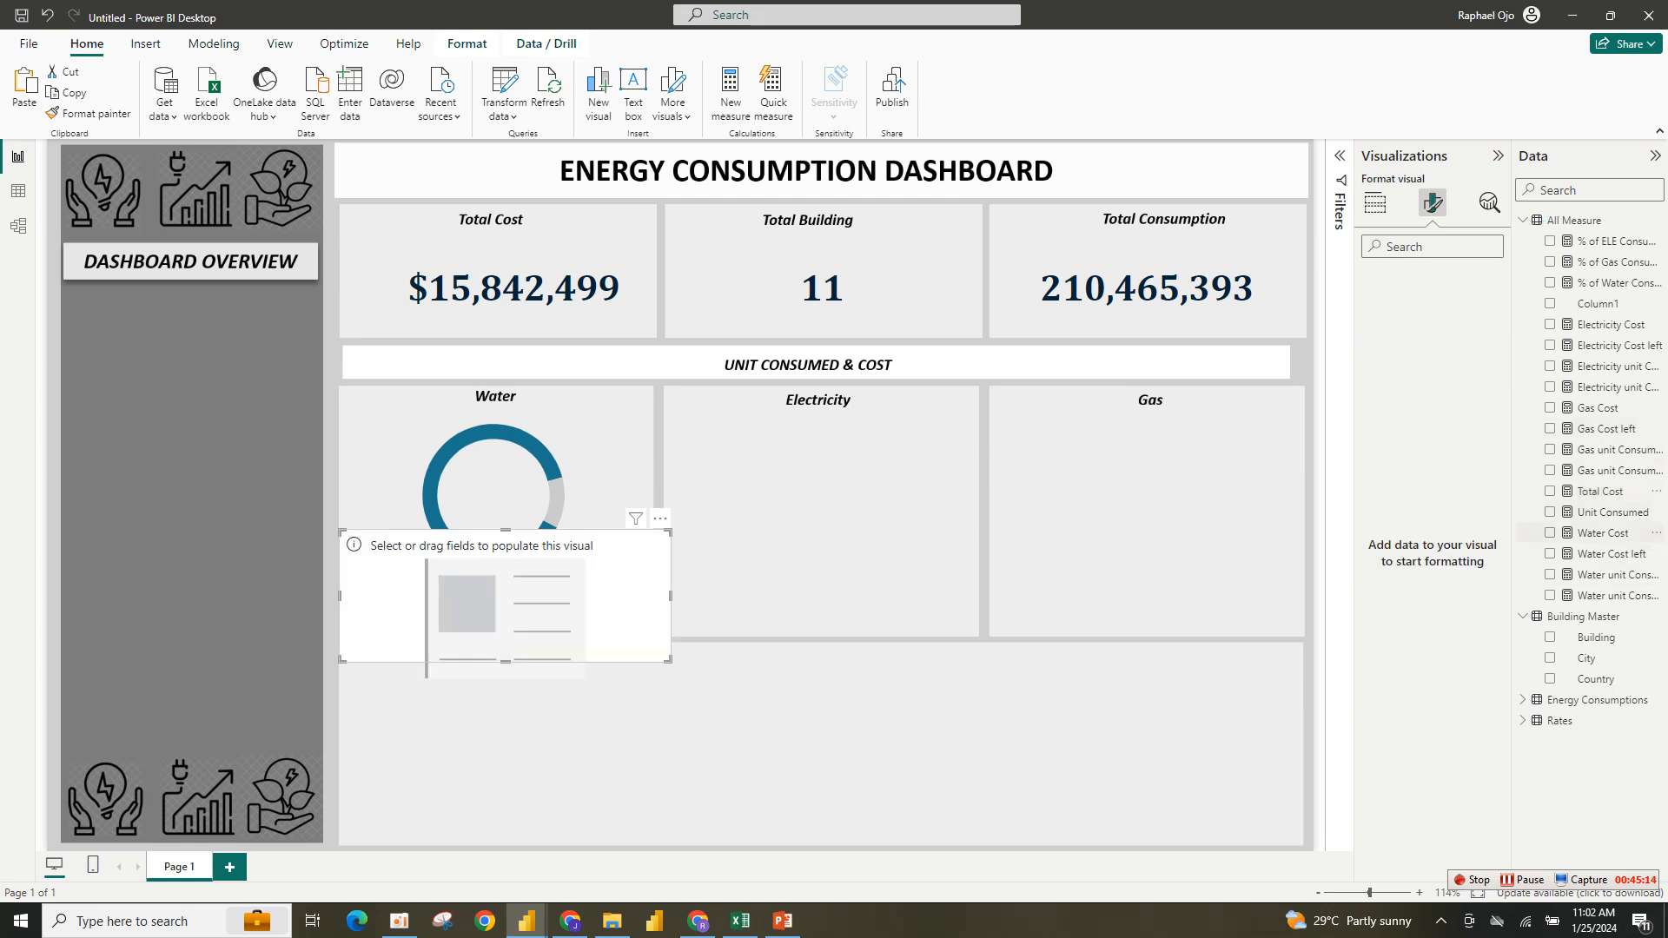
click(1550, 533)
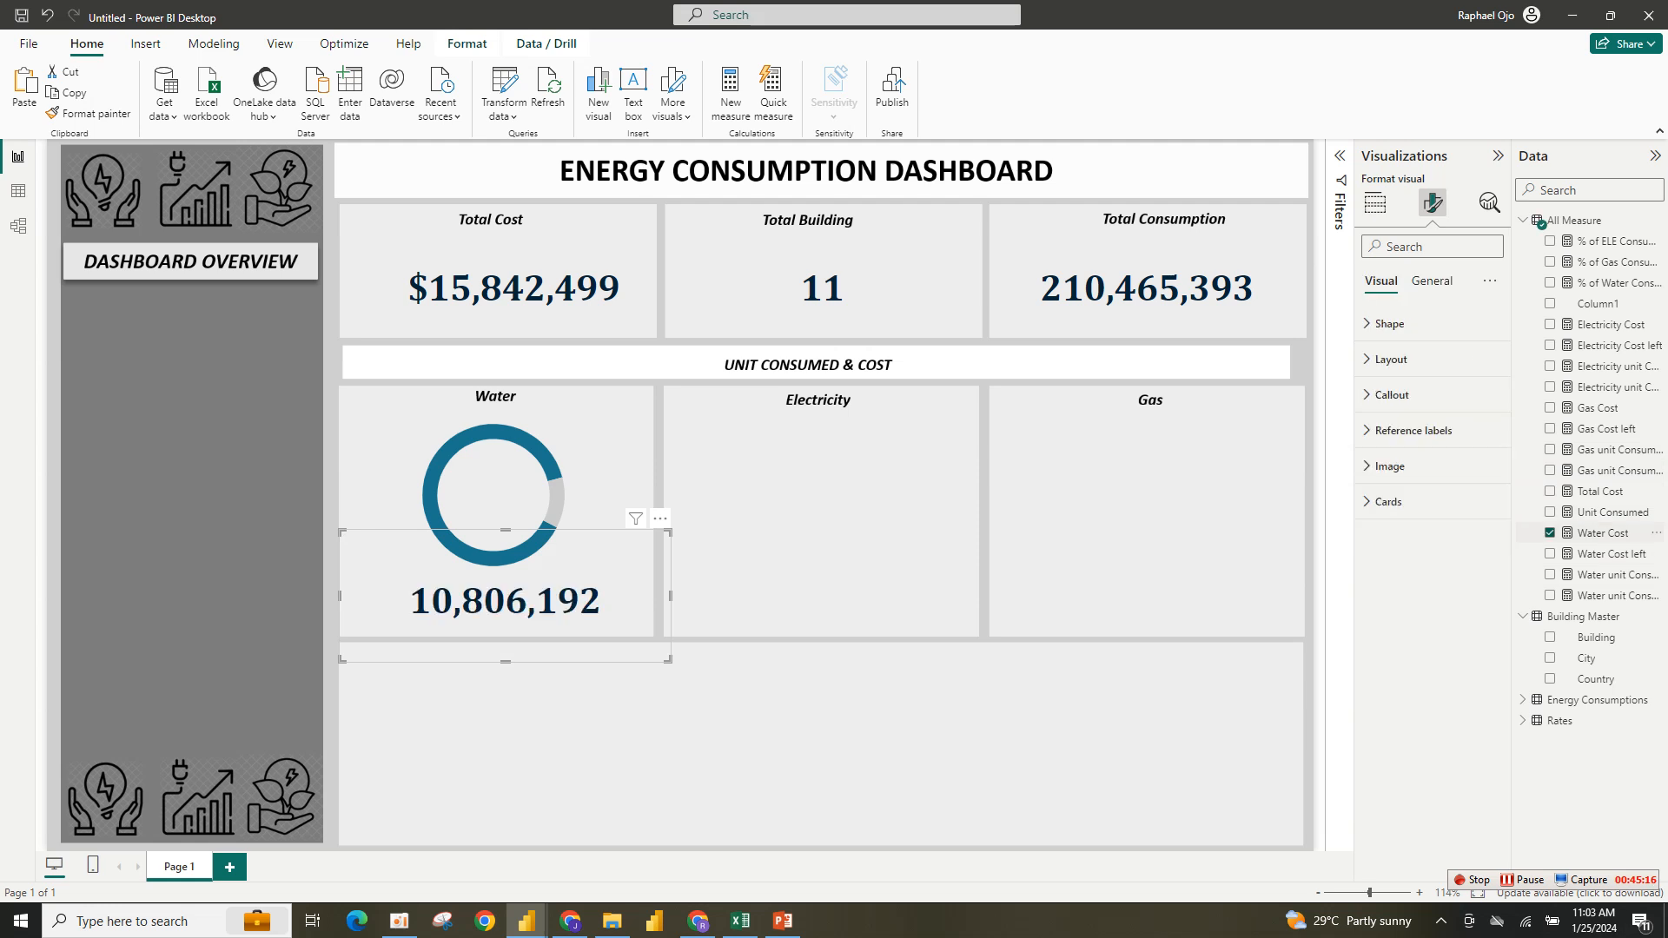
Format the Water Cost measure as currency and lower the top edge of its card slightly.
click(1602, 533)
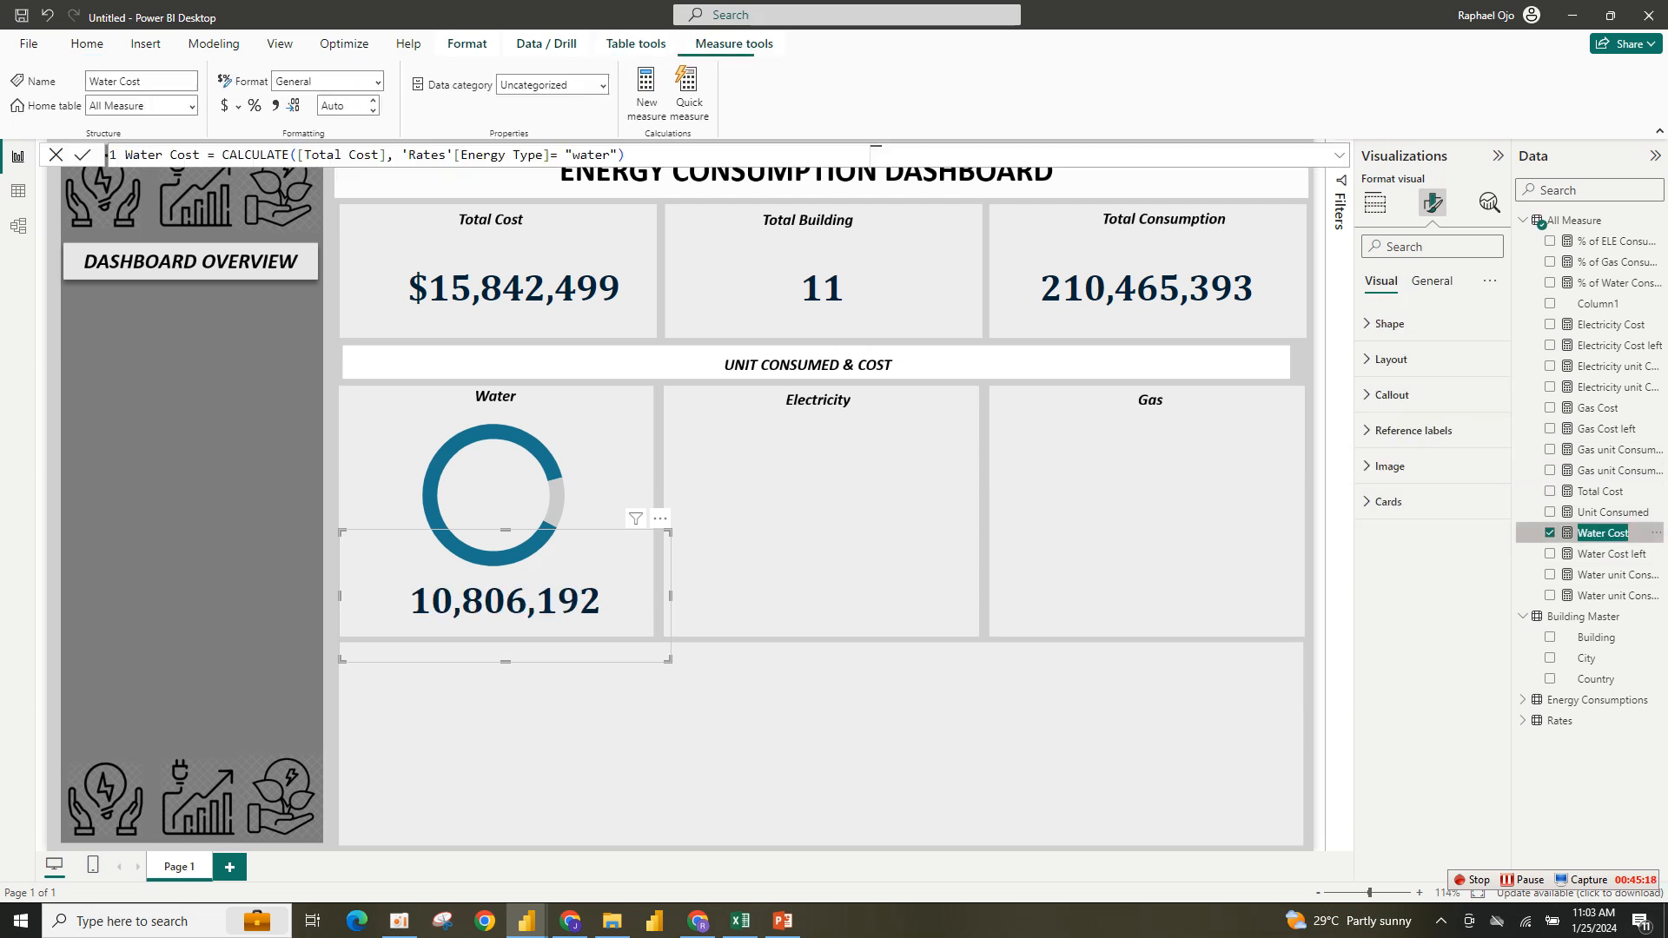
click(224, 105)
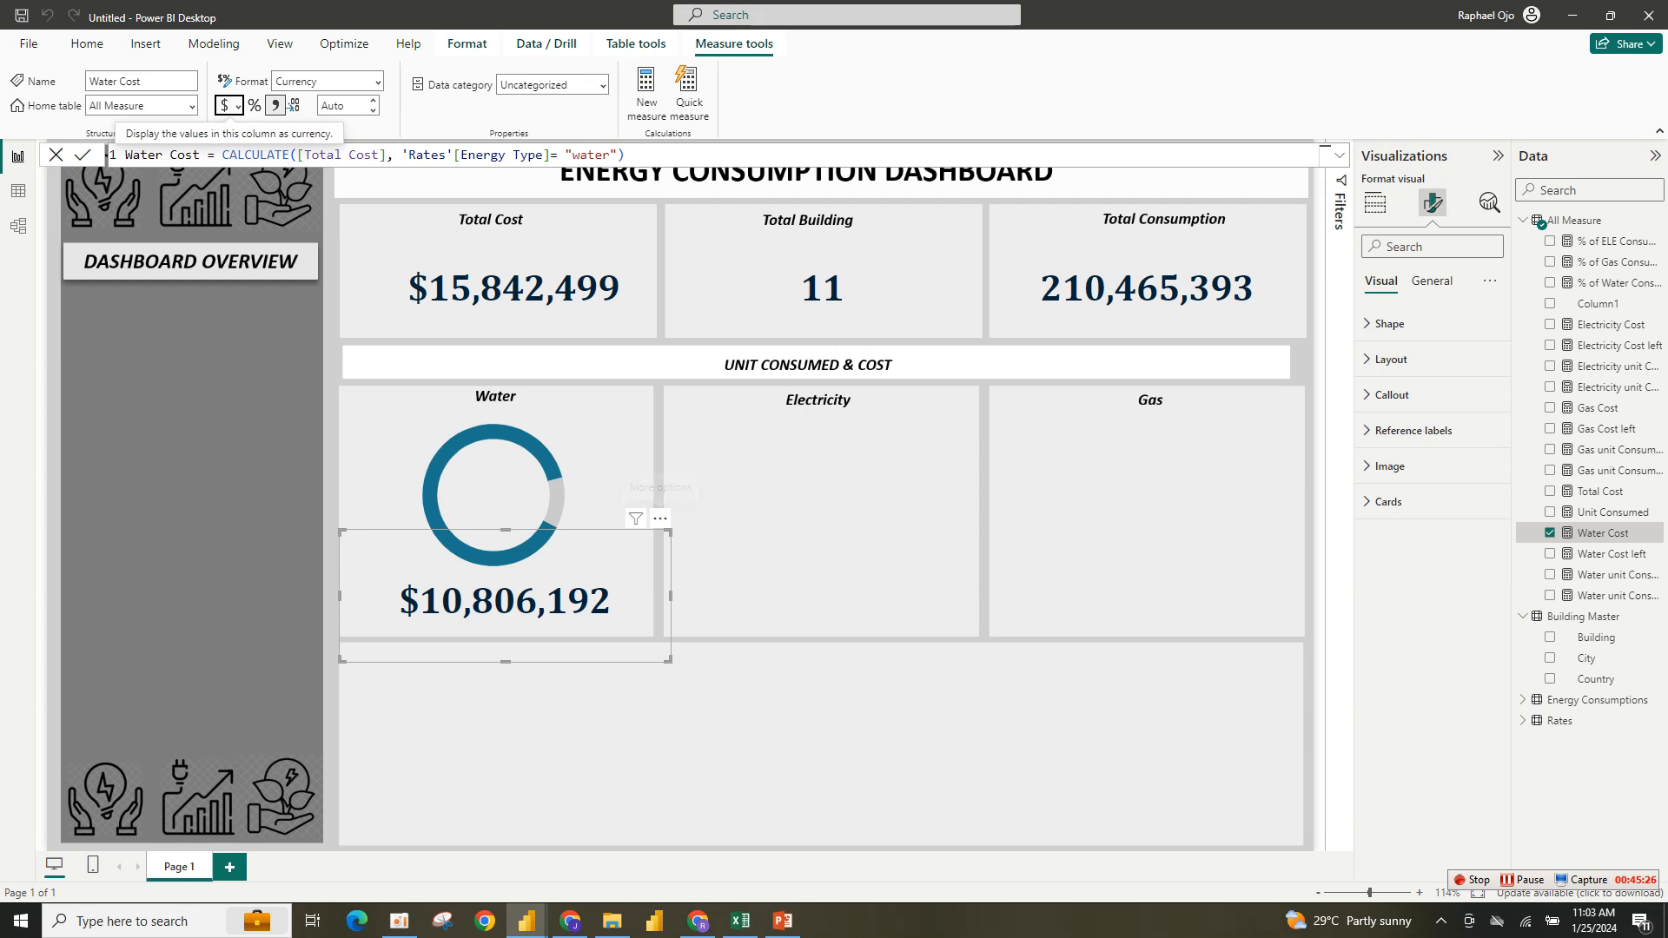
mouse_move(506, 530)
mouse_down()
mouse_move(506, 556)
mouse_move(506, 542)
mouse_up()
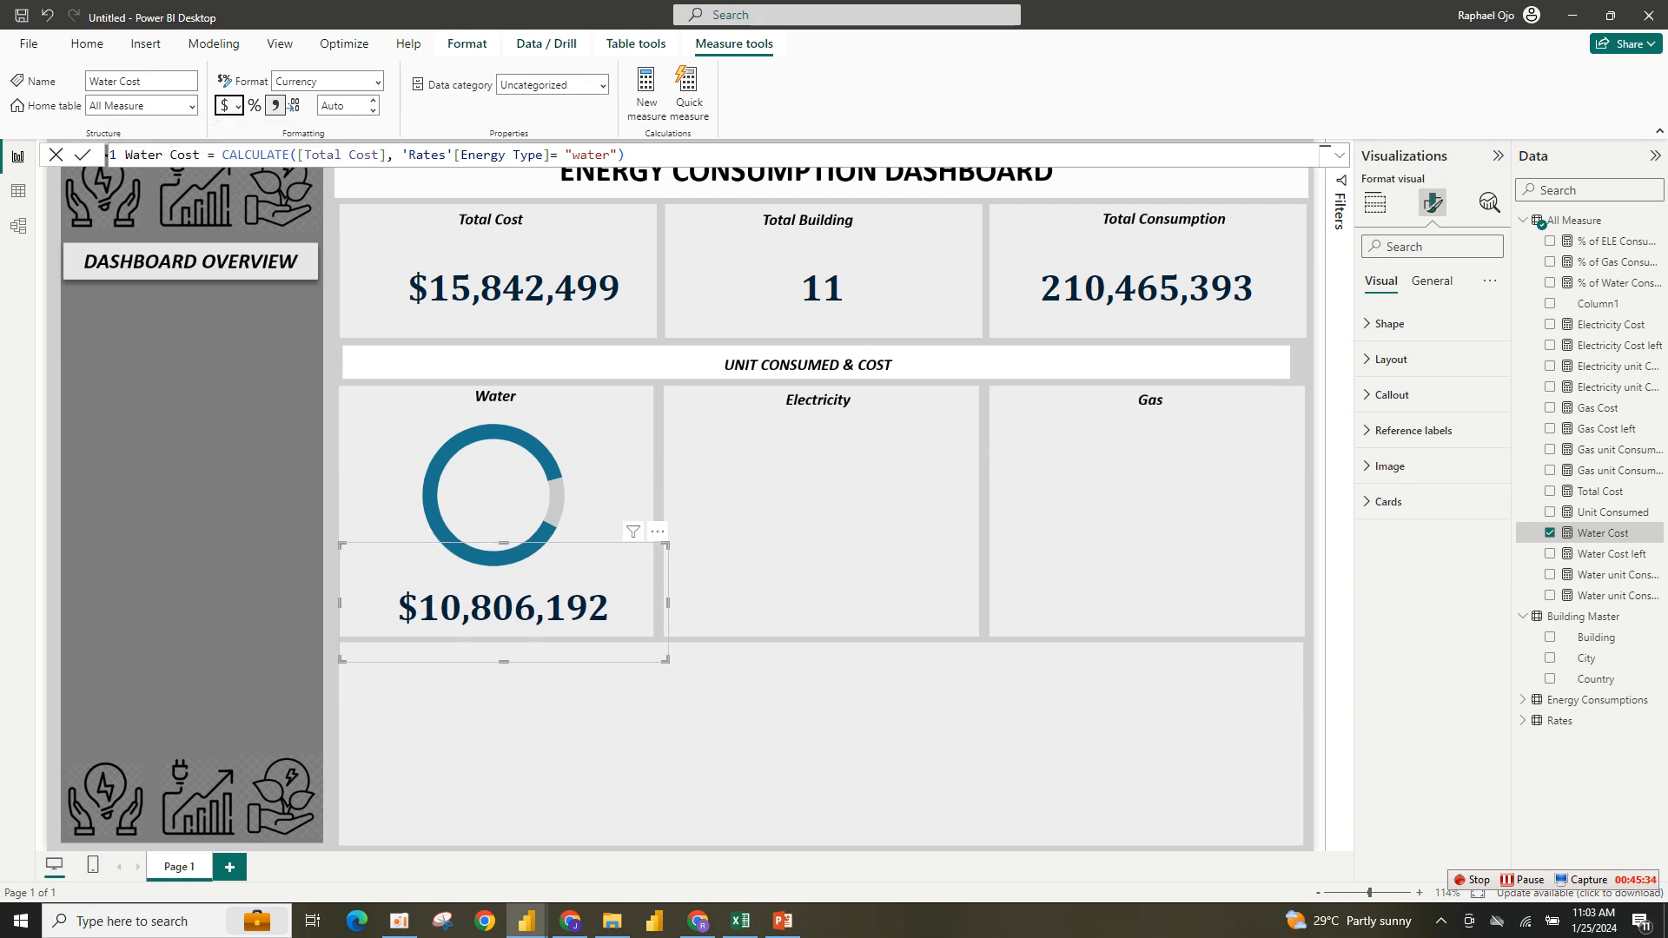
Place a copy of the Water Cost card in the empty box below and replace its measure with % of Water Consumed.
key(ctrl+v)
drag(511, 610, 658, 747)
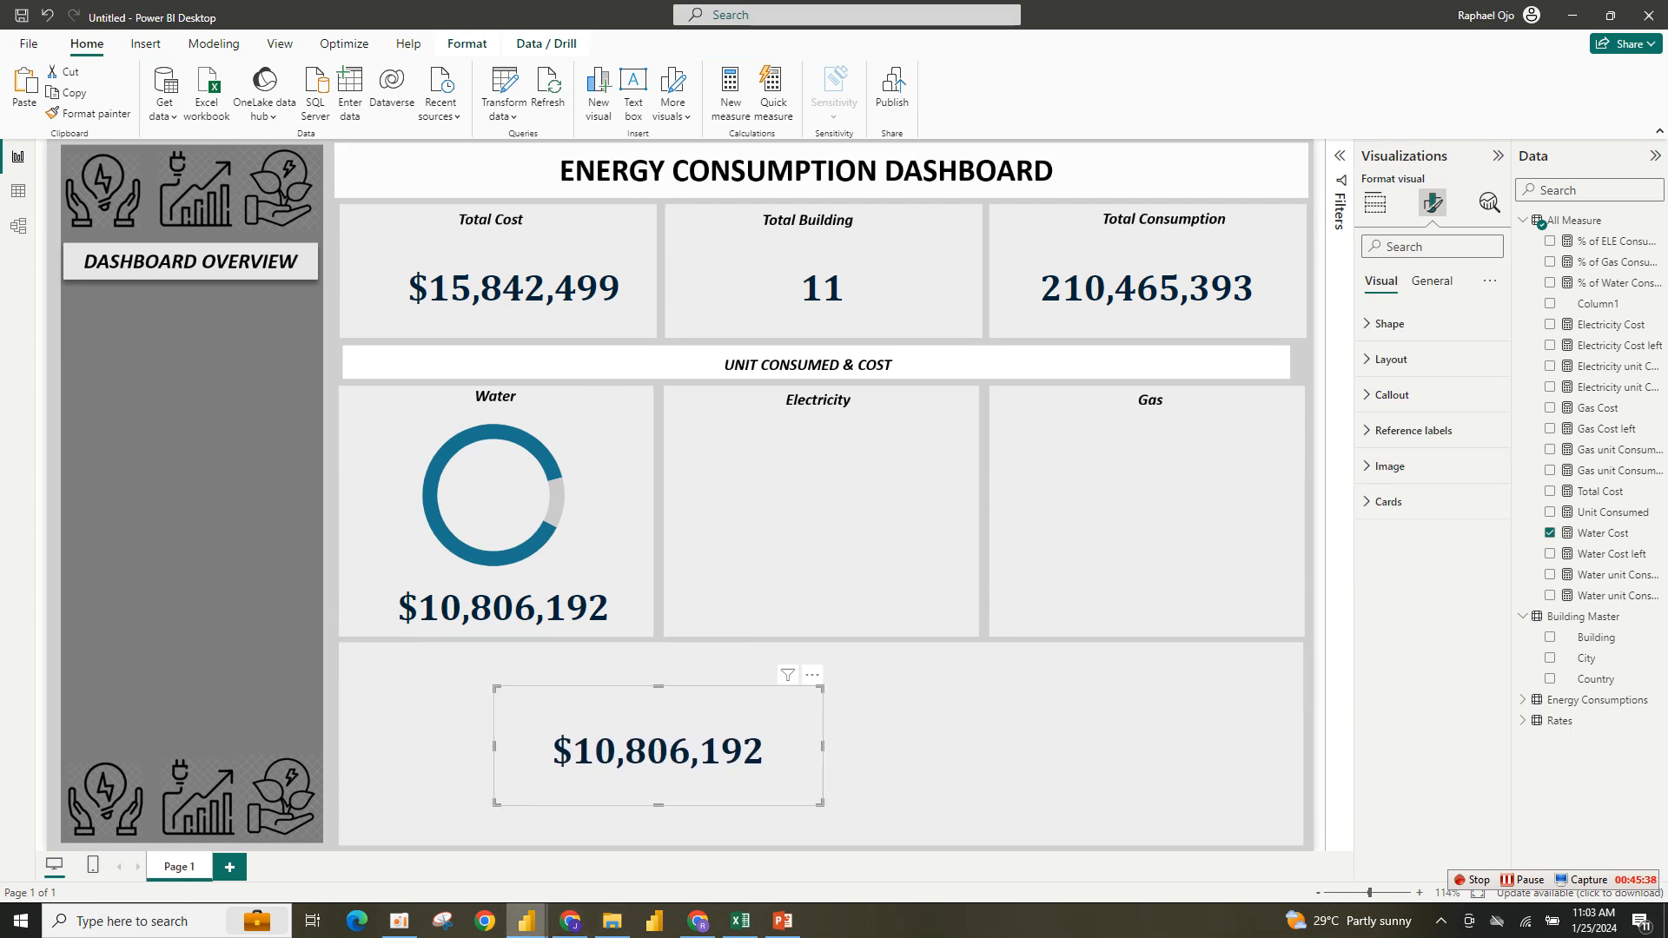
mouse_move(527, 921)
click(1549, 283)
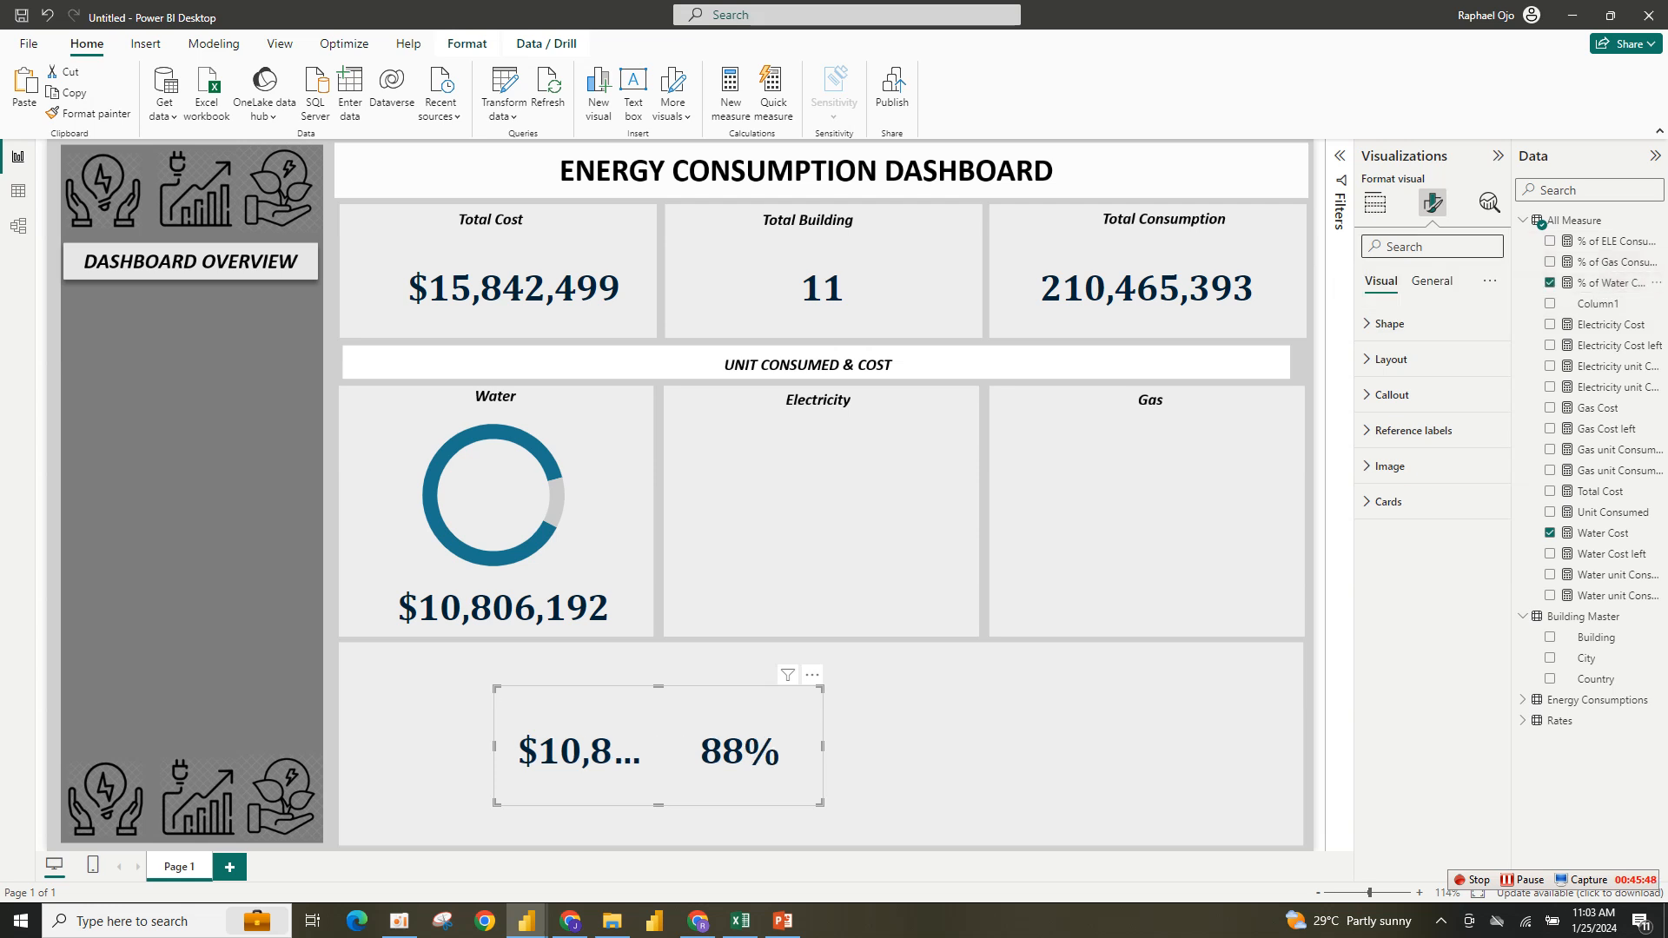
click(1375, 202)
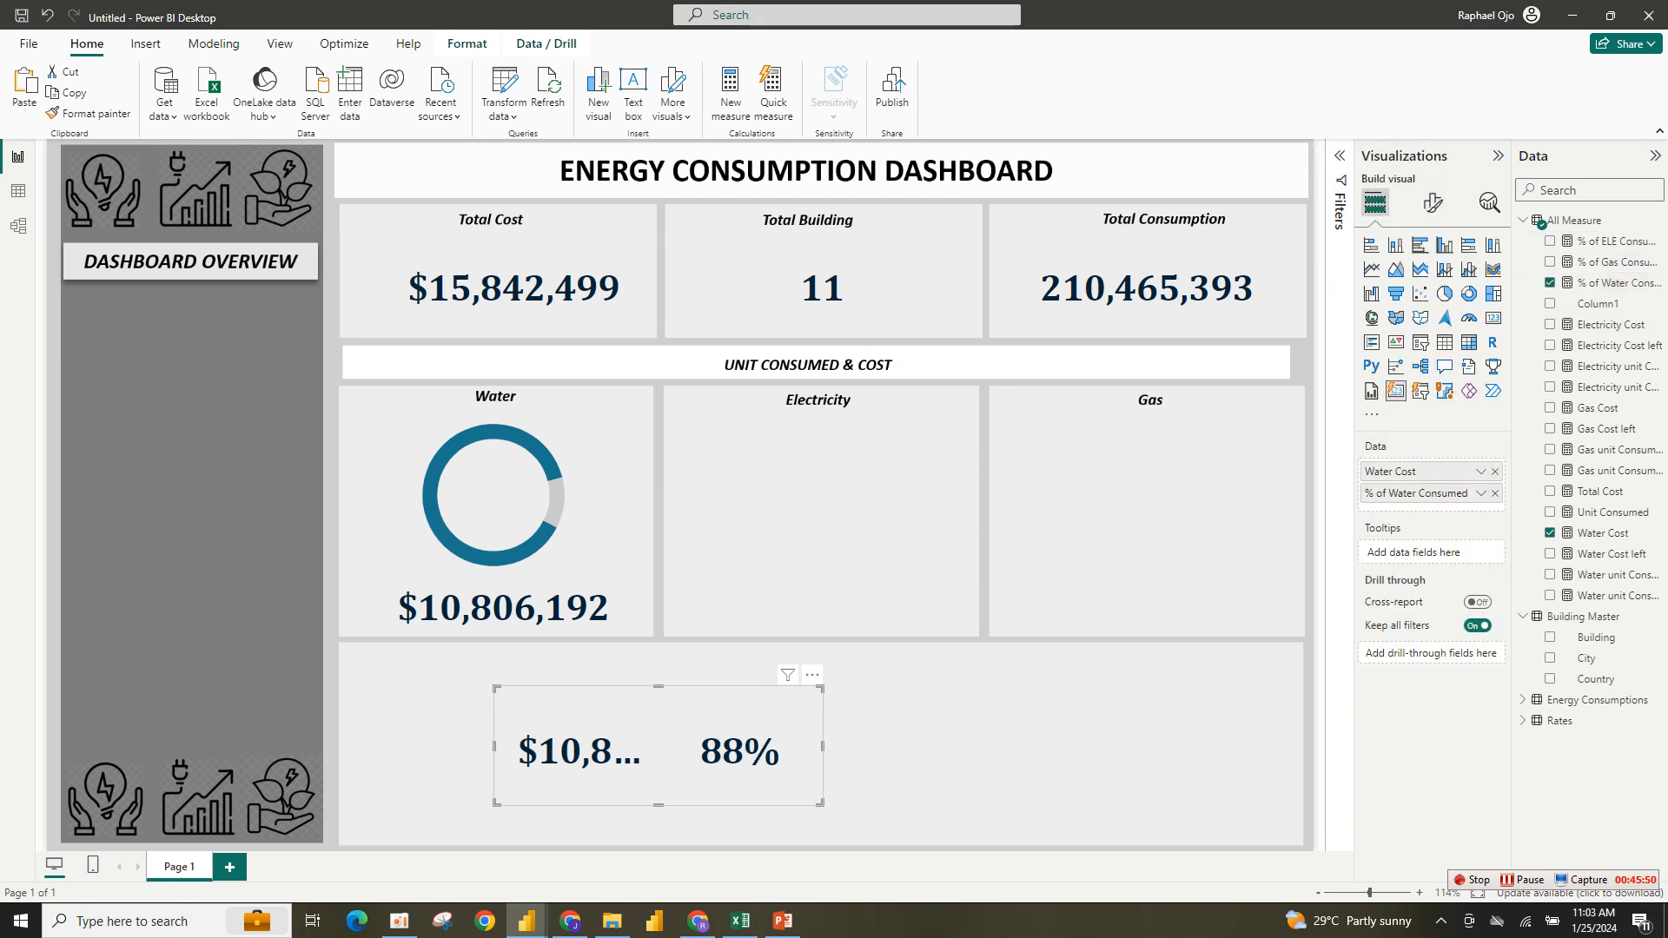
click(1495, 471)
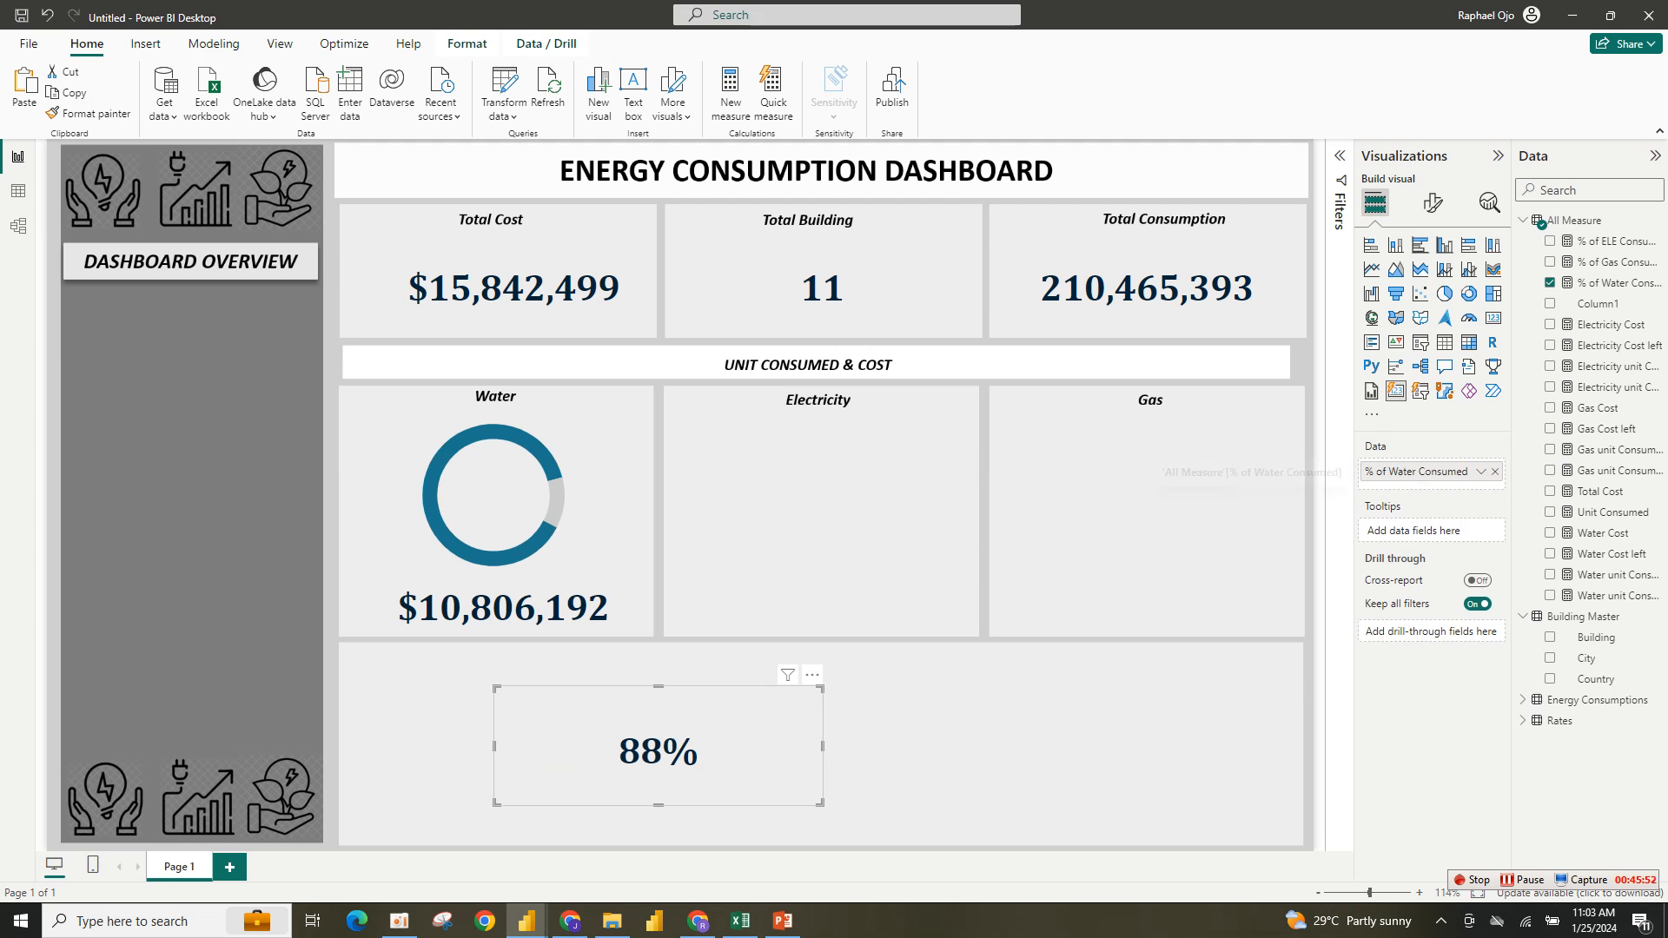
Rename the % of Water Consumed field on the percentage card to "% Unit Consumed".
double_click(1416, 471)
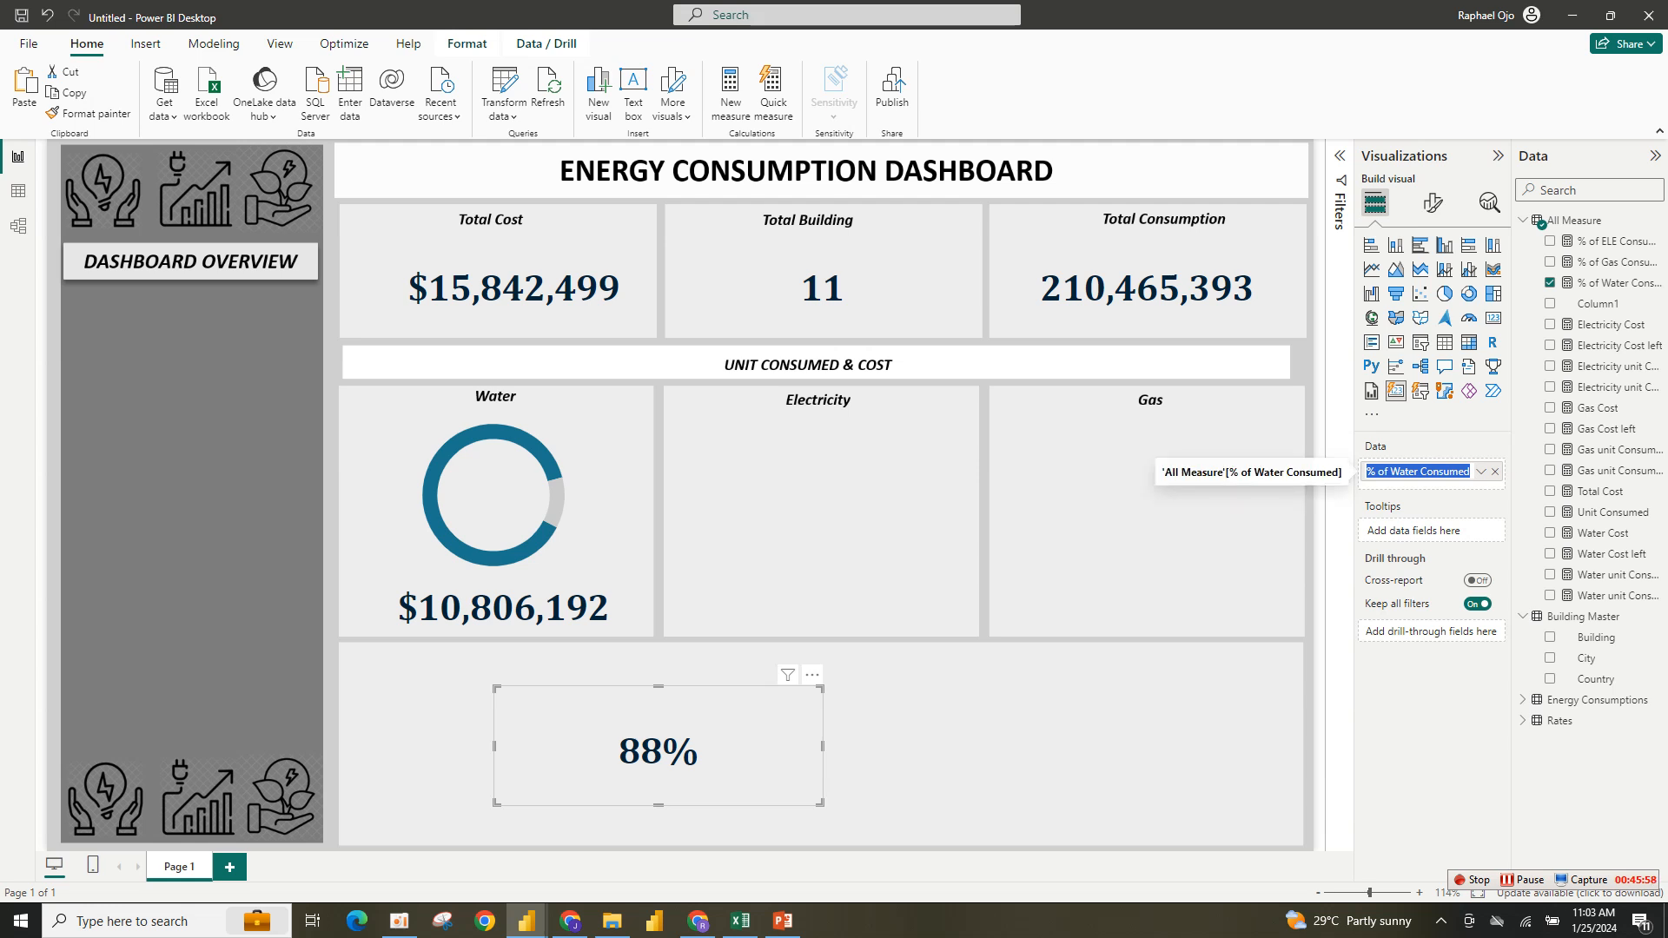
key(Home)
key(Right)
key(Right)
key(ctrl+shift+Right)
key(ctrl+shift+Right)
key(ctrl+shift+Right)
text(Uni)
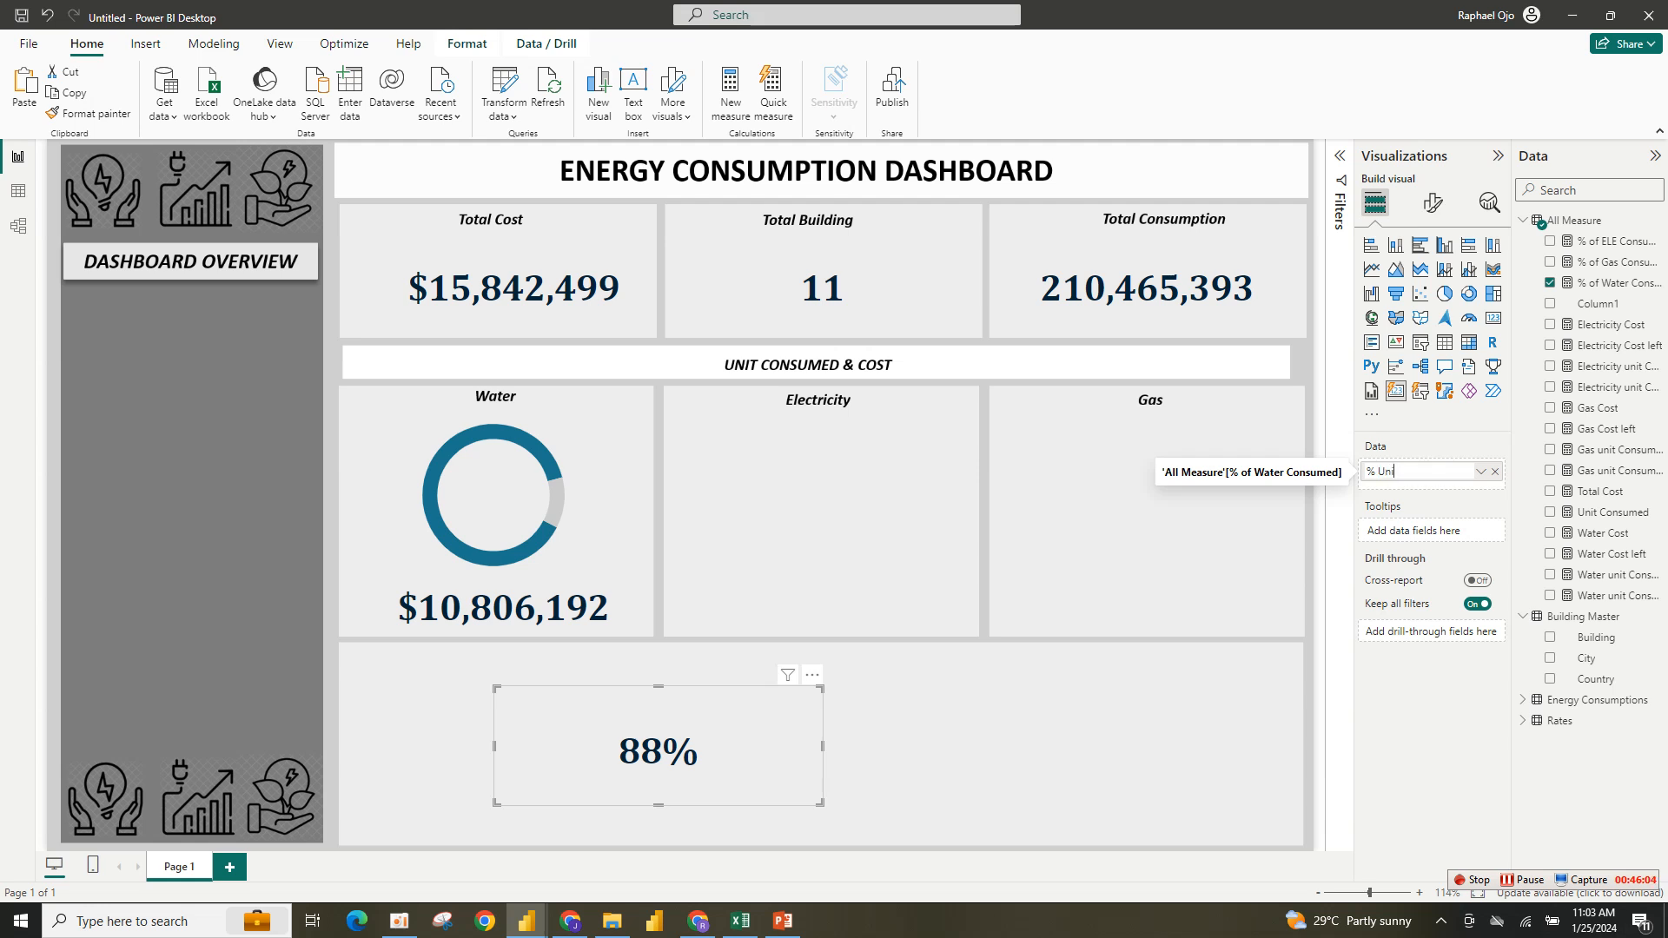
text(t Cons)
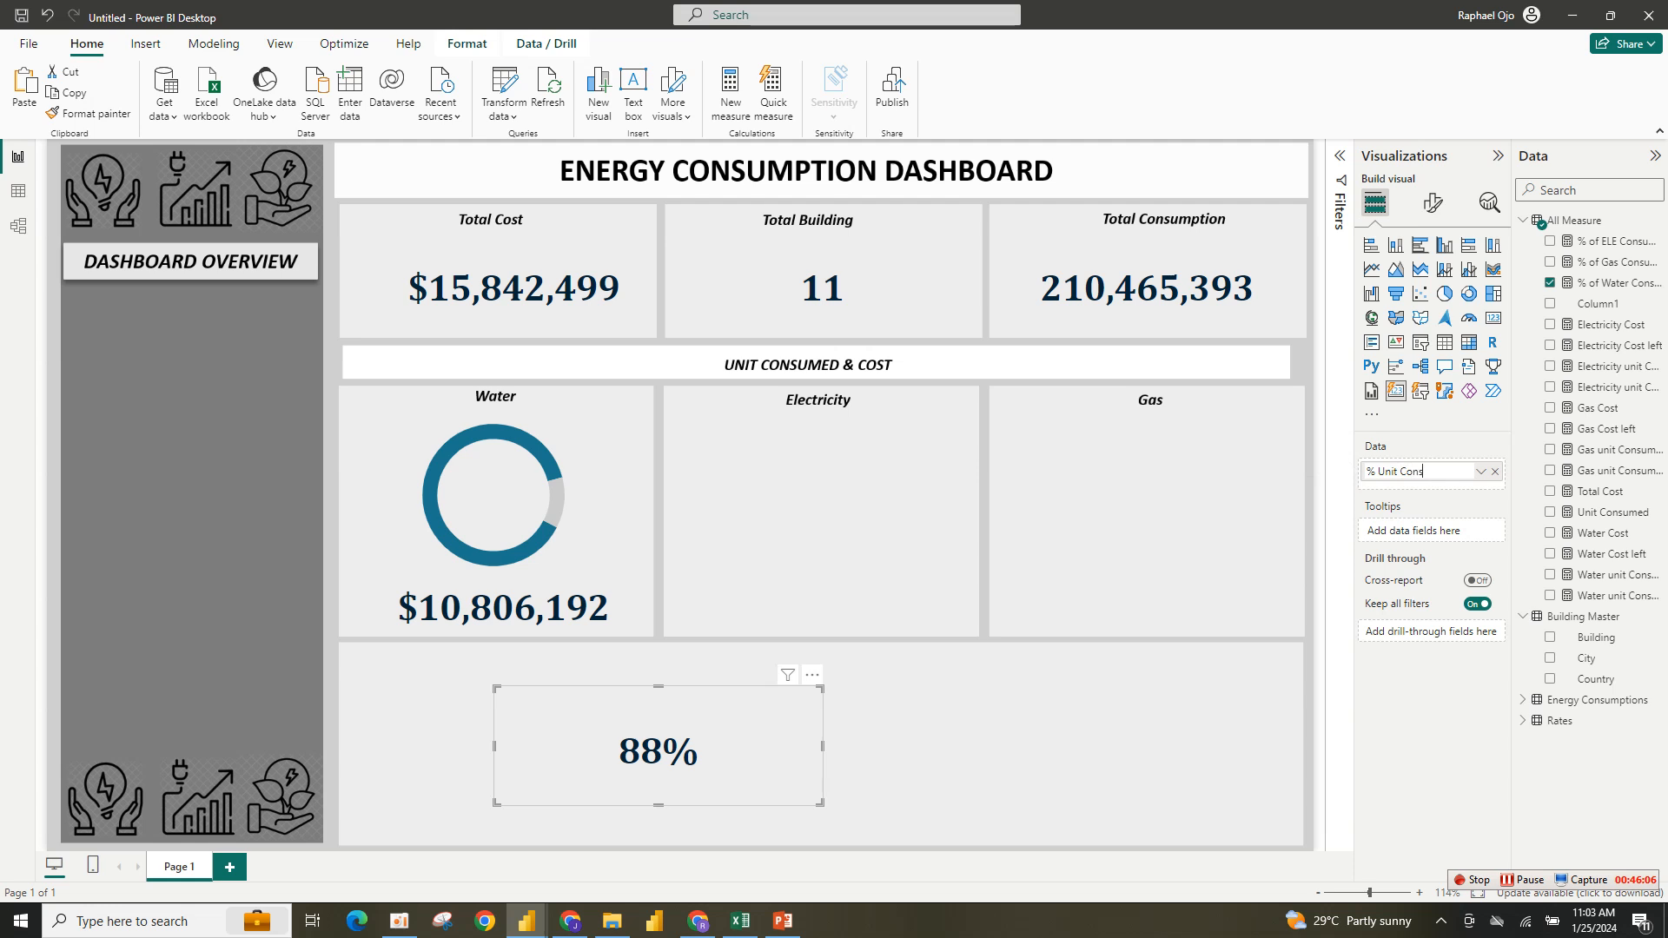
text(umed)
key(Return)
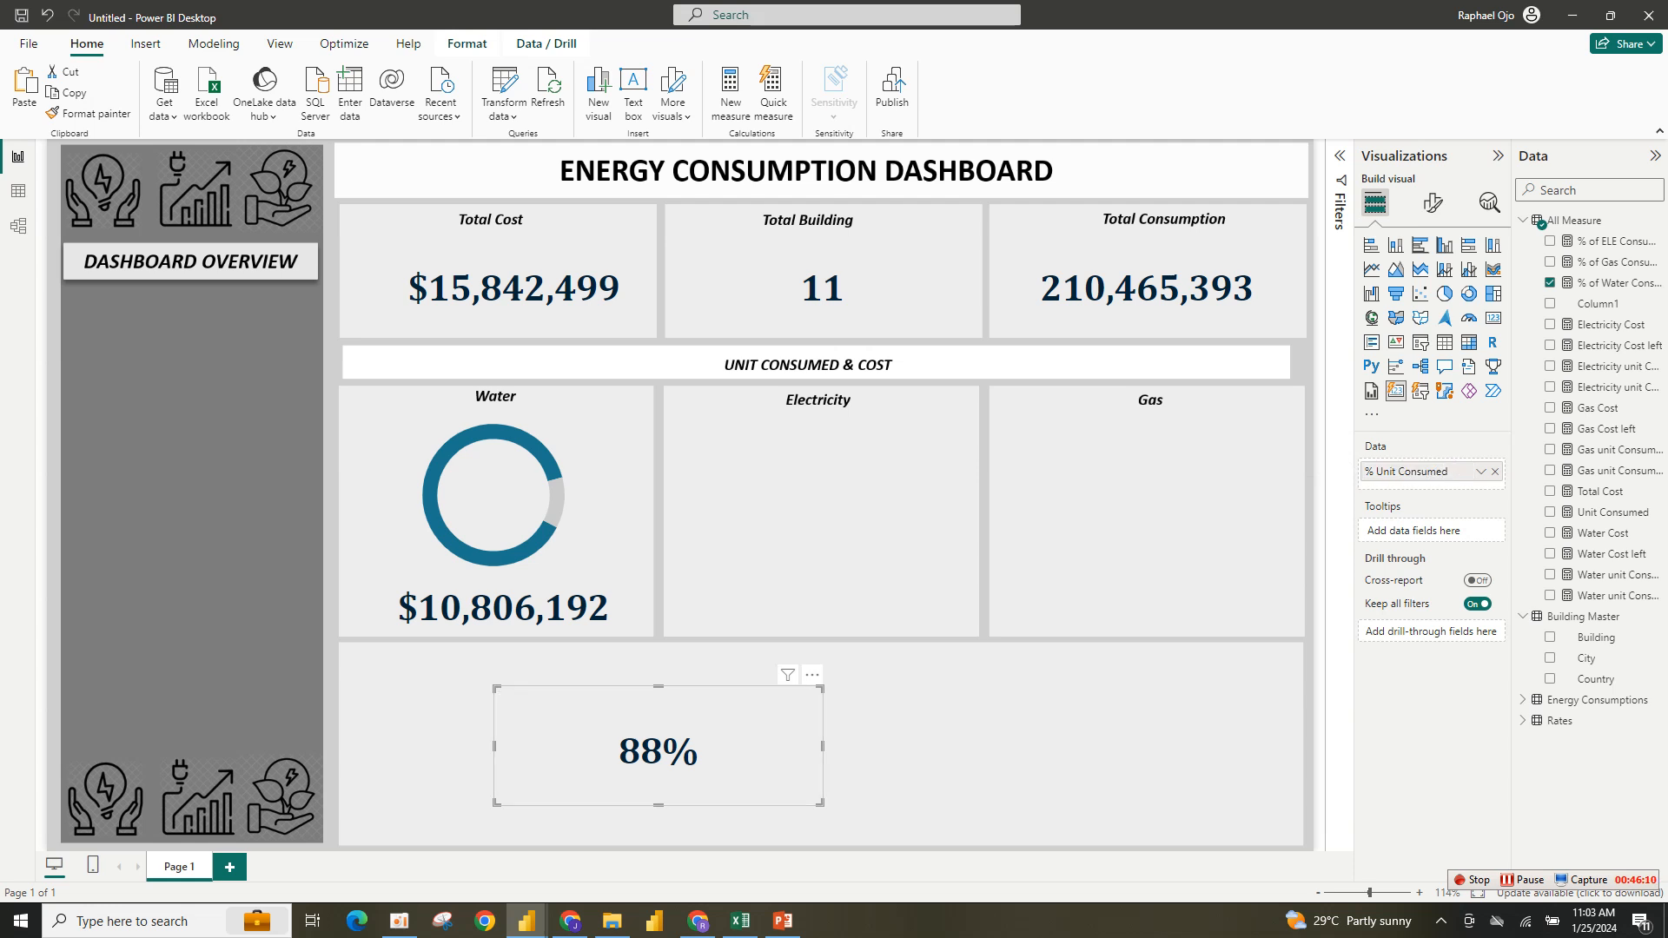
Show the callout label on the percentage card and position it below the value.
click(1433, 203)
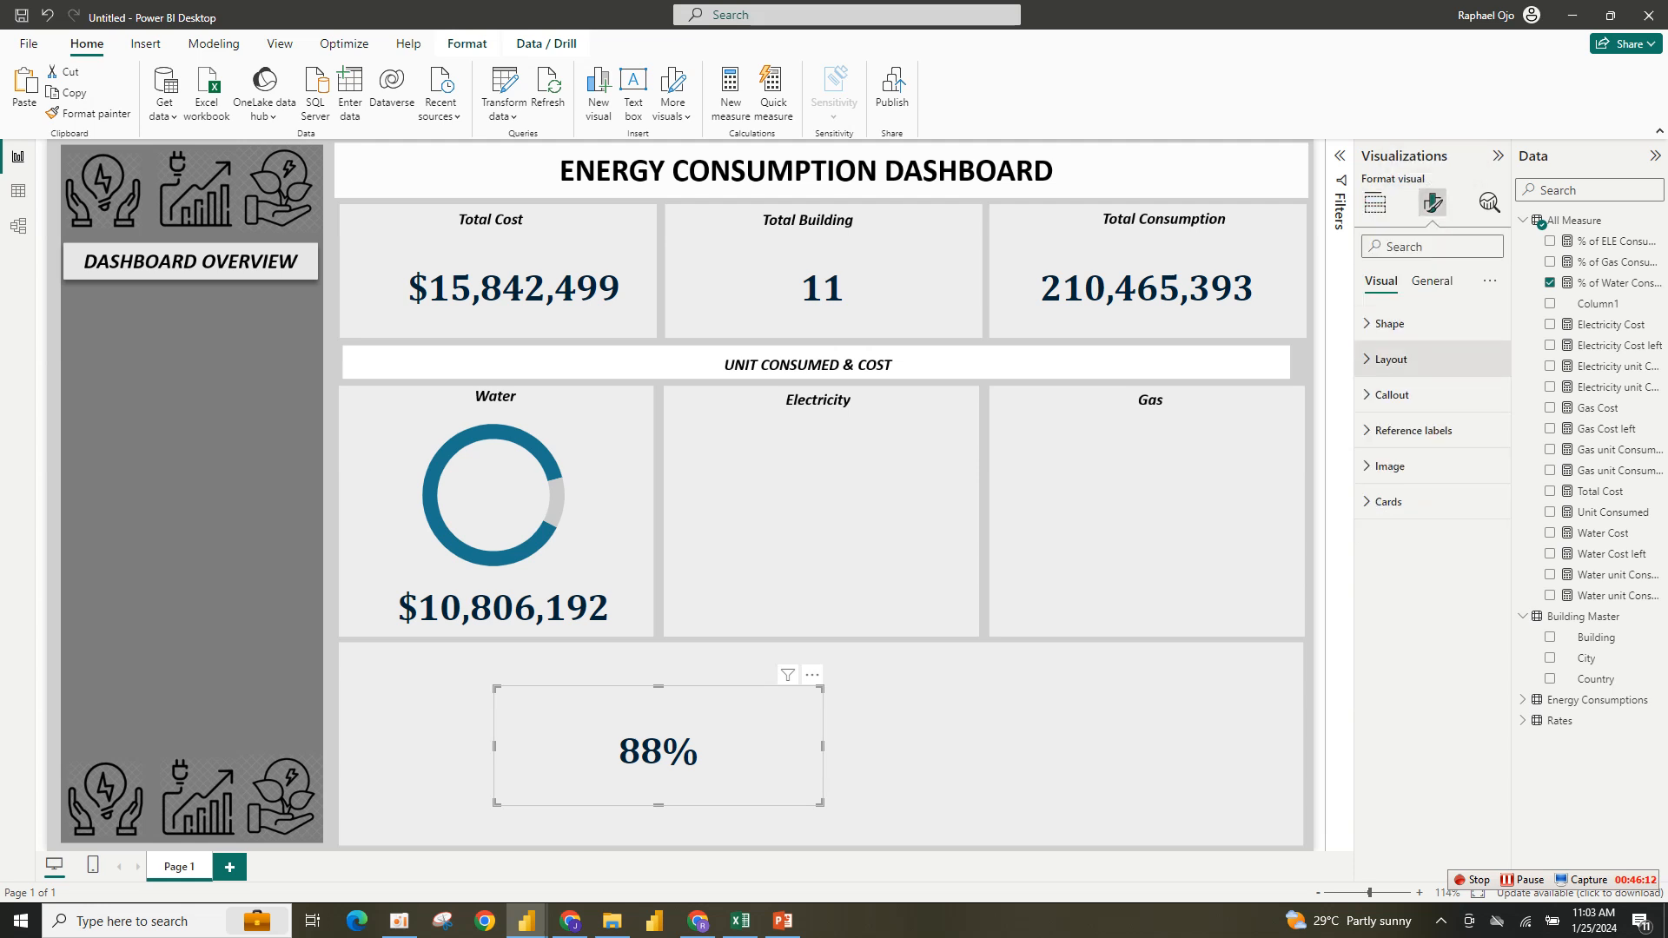
click(1392, 395)
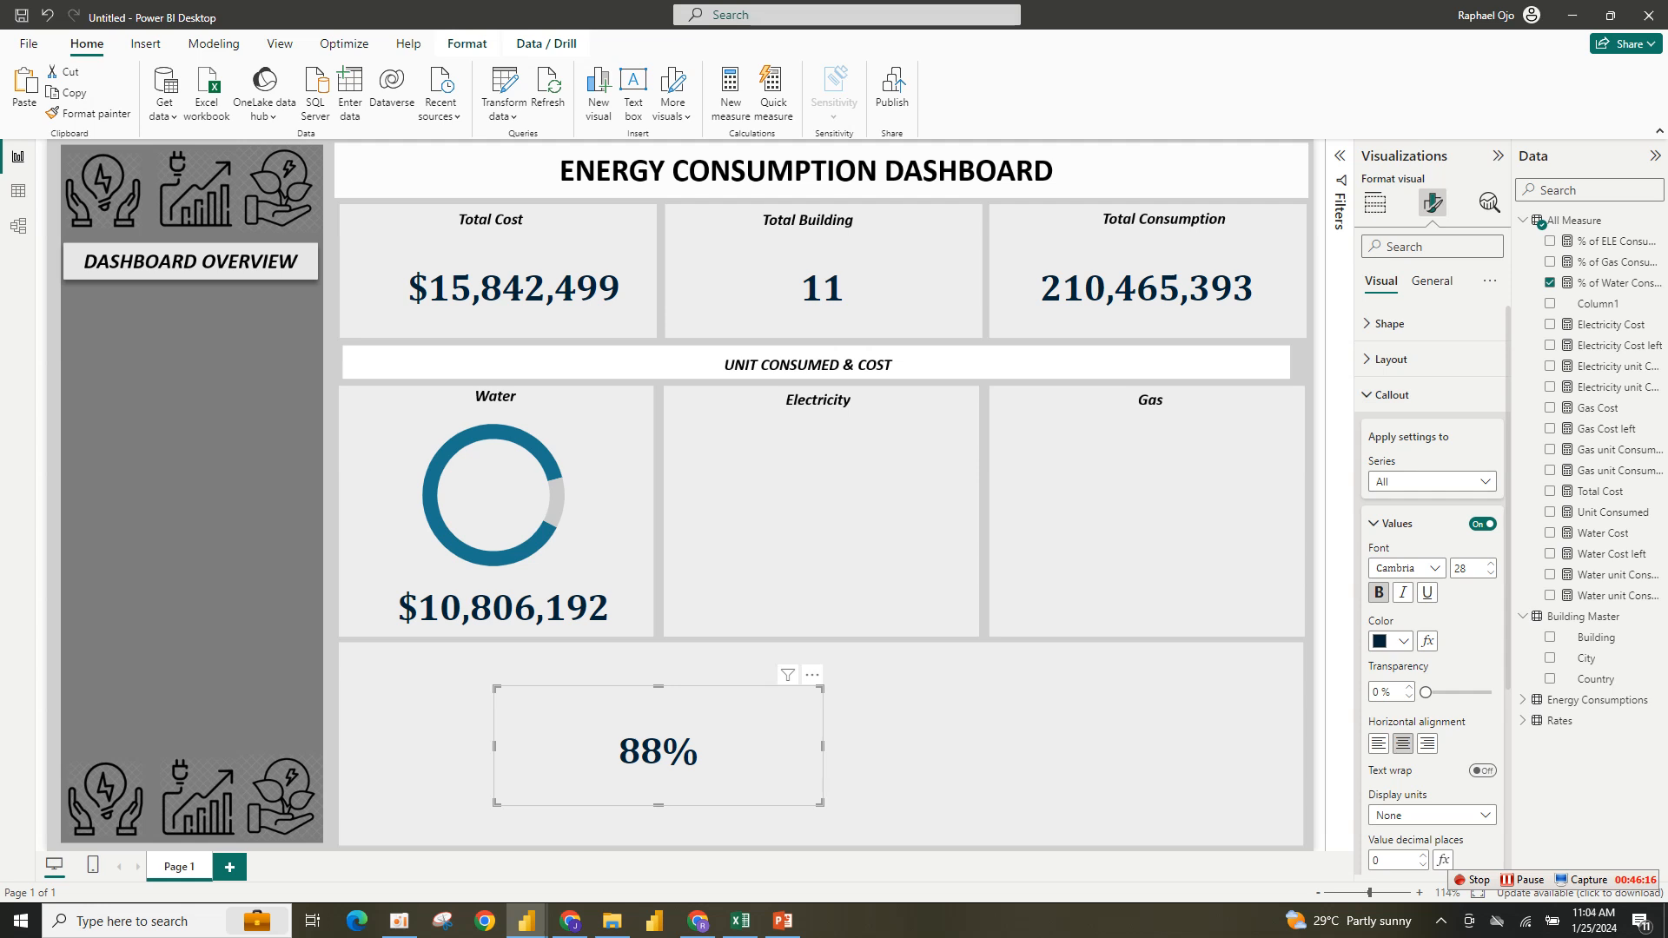
scroll(1433, 695, down, 3)
click(1396, 319)
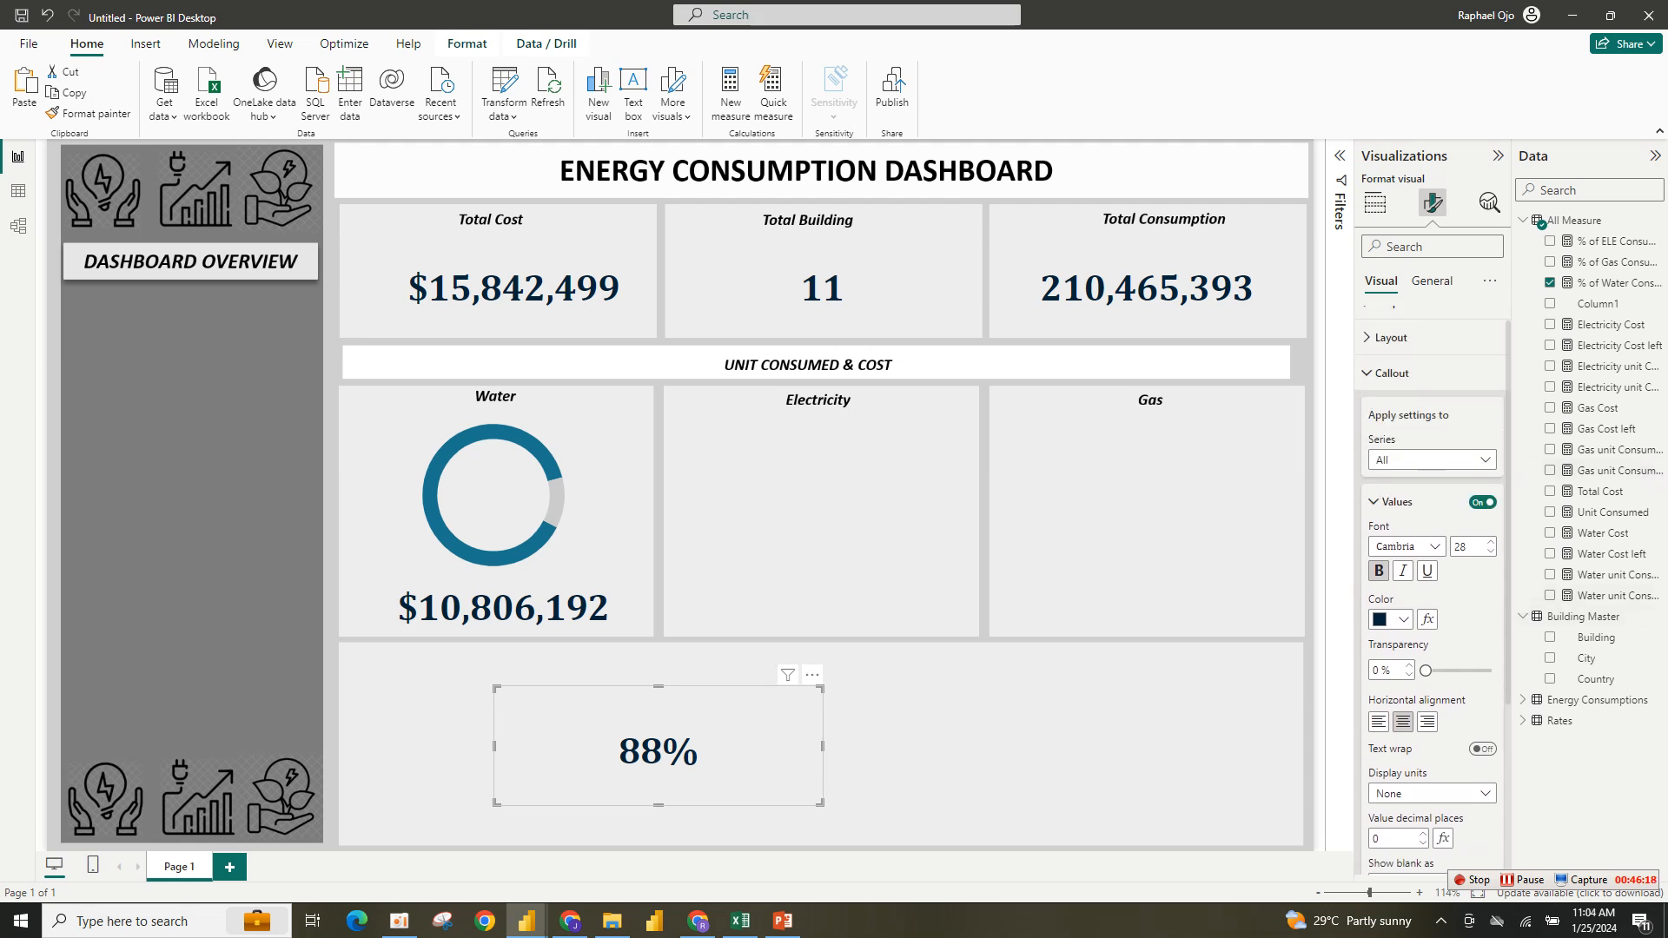
click(1482, 565)
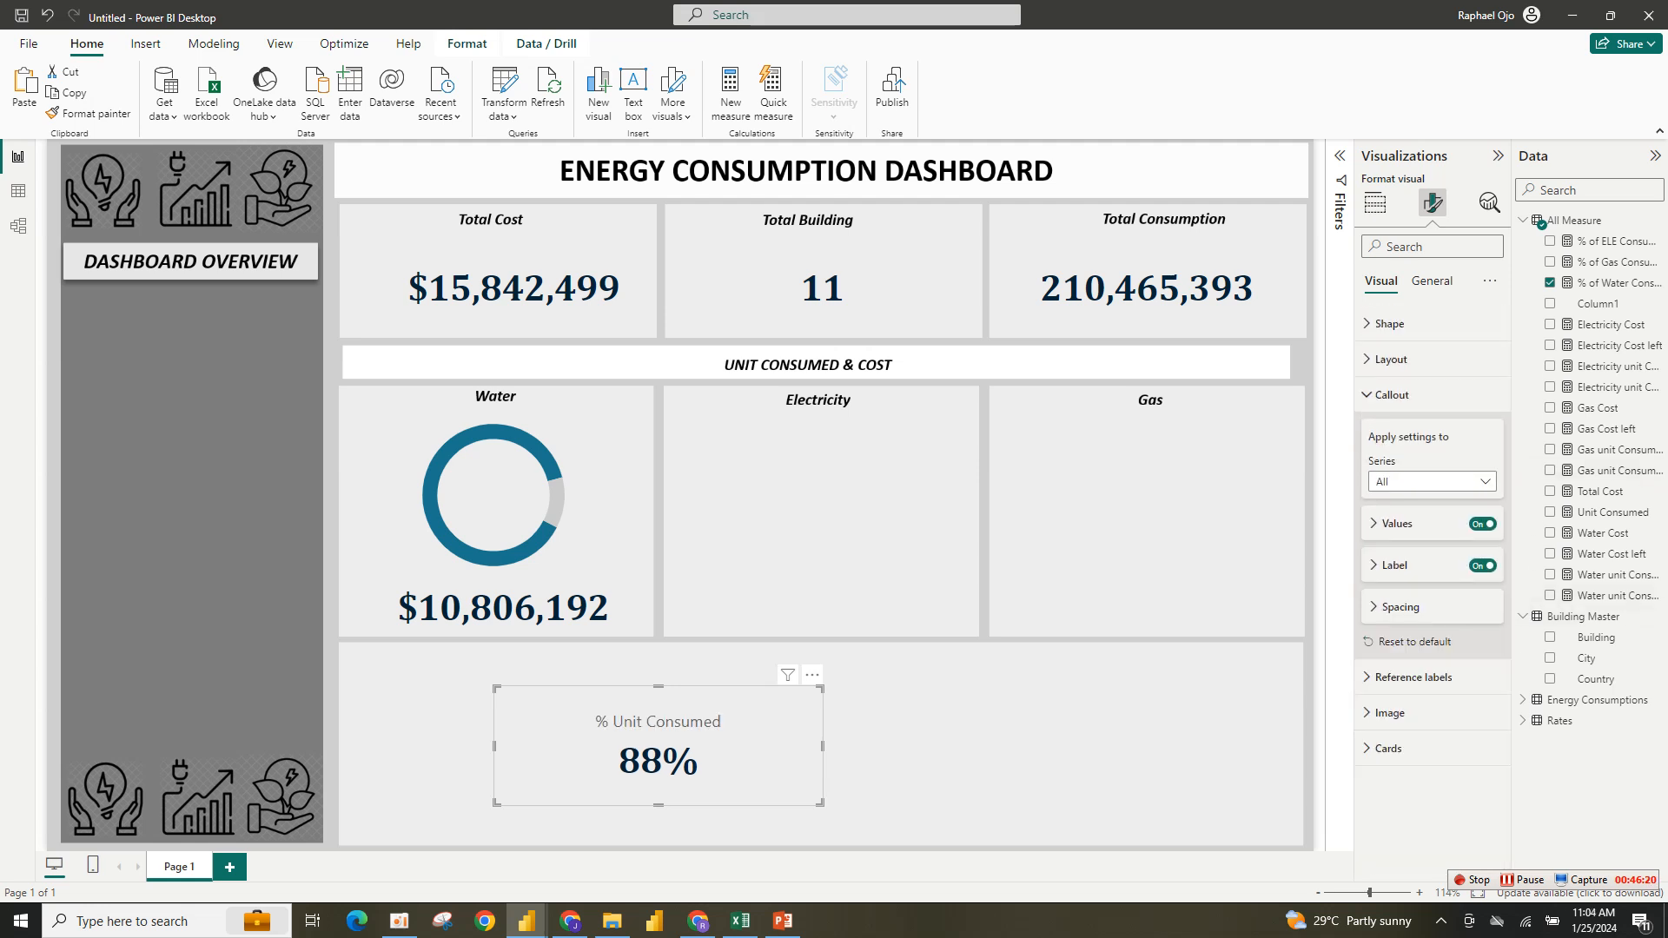
click(1394, 565)
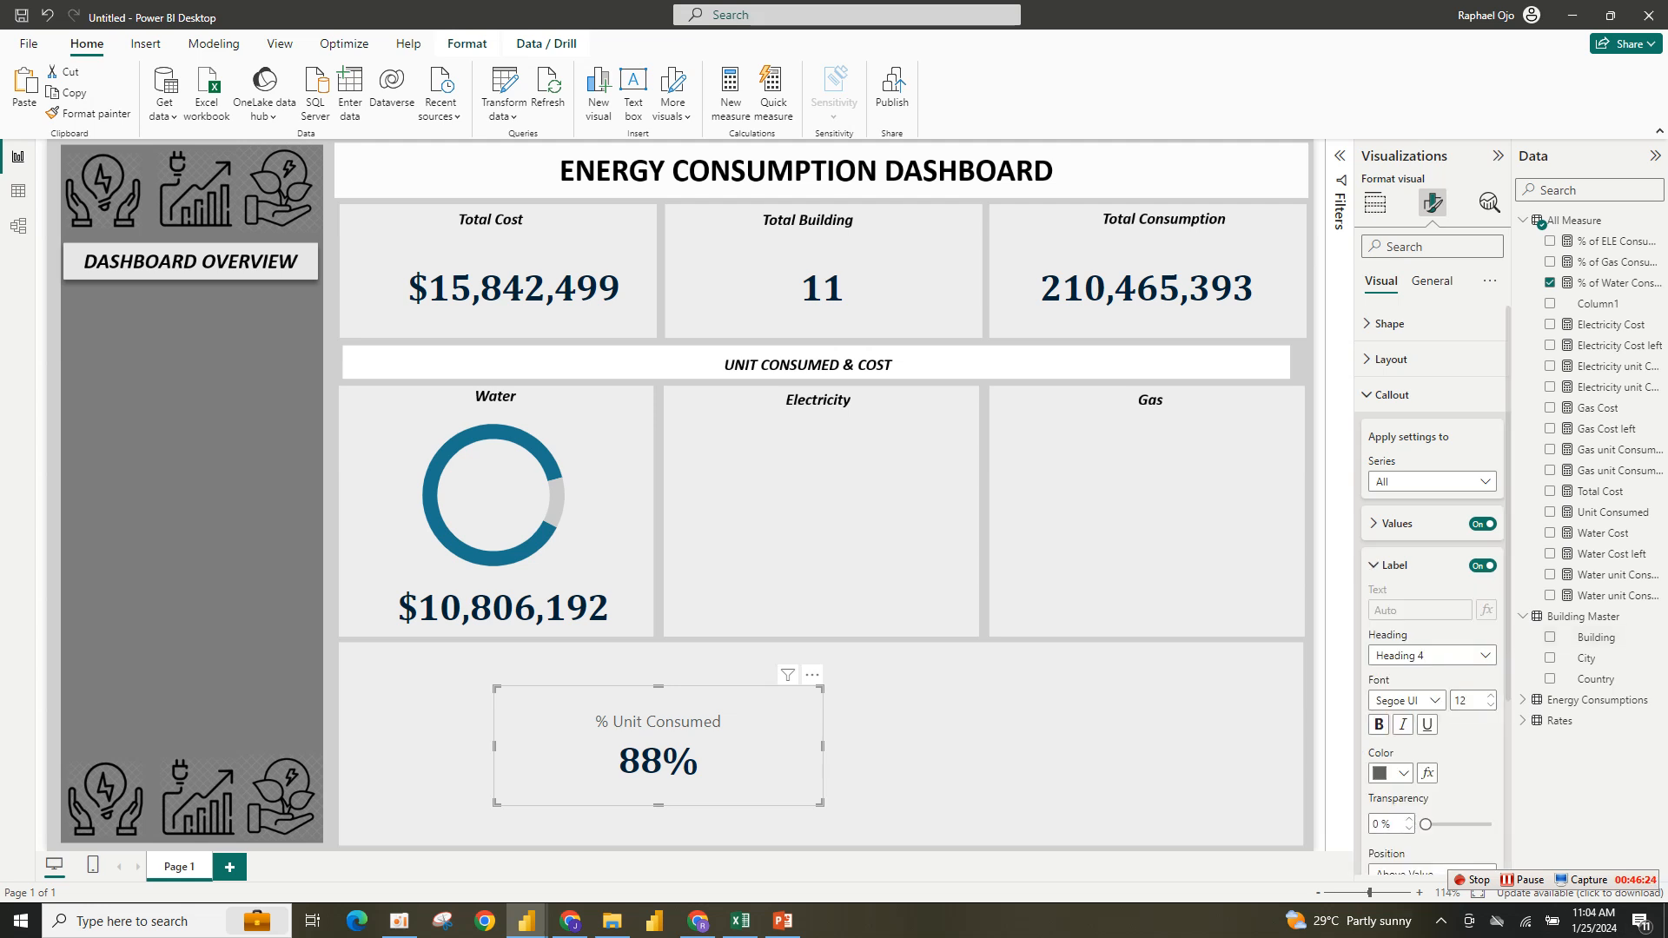
scroll(1431, 591, down, 4)
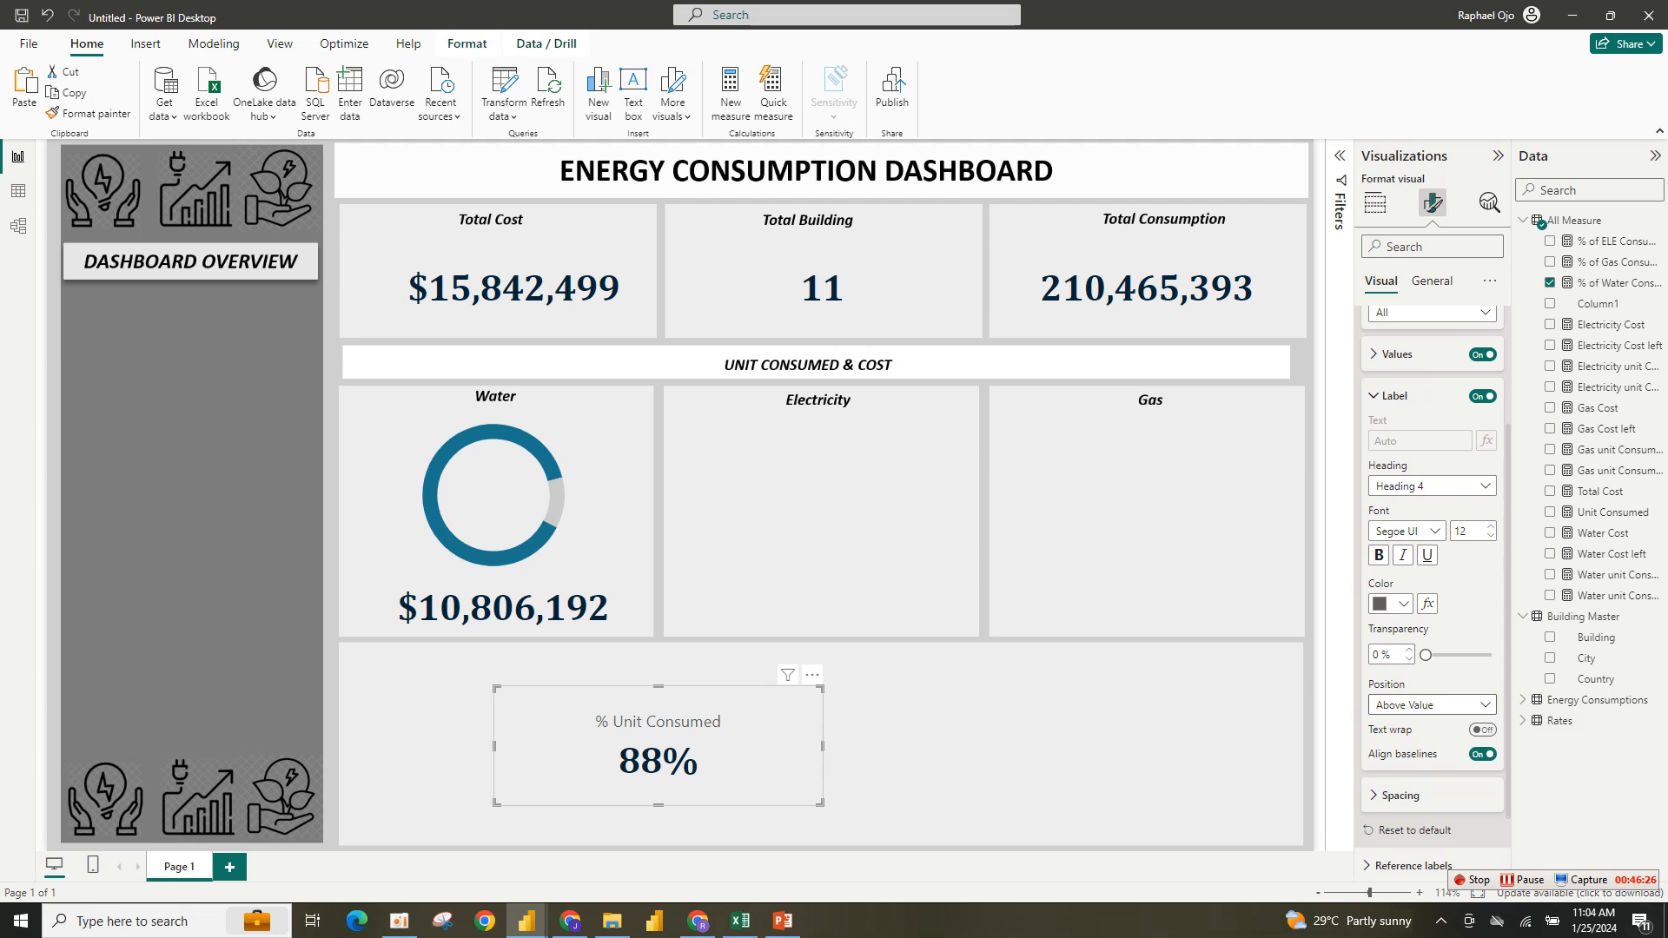
click(1432, 705)
click(1431, 704)
click(1432, 704)
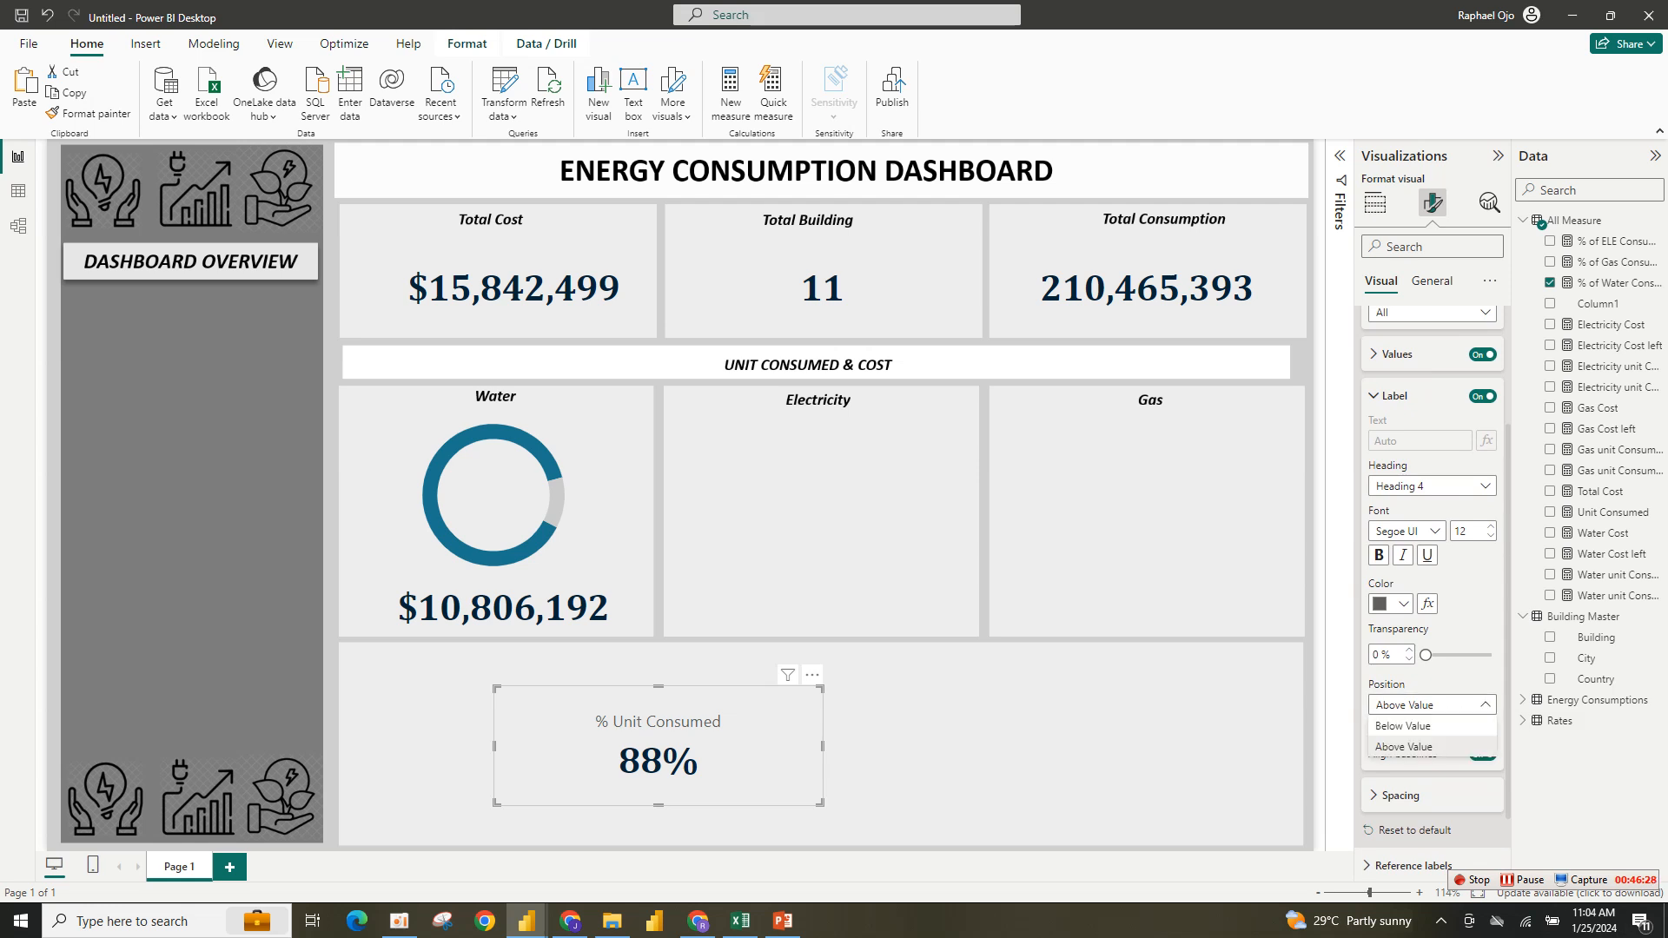
click(1403, 725)
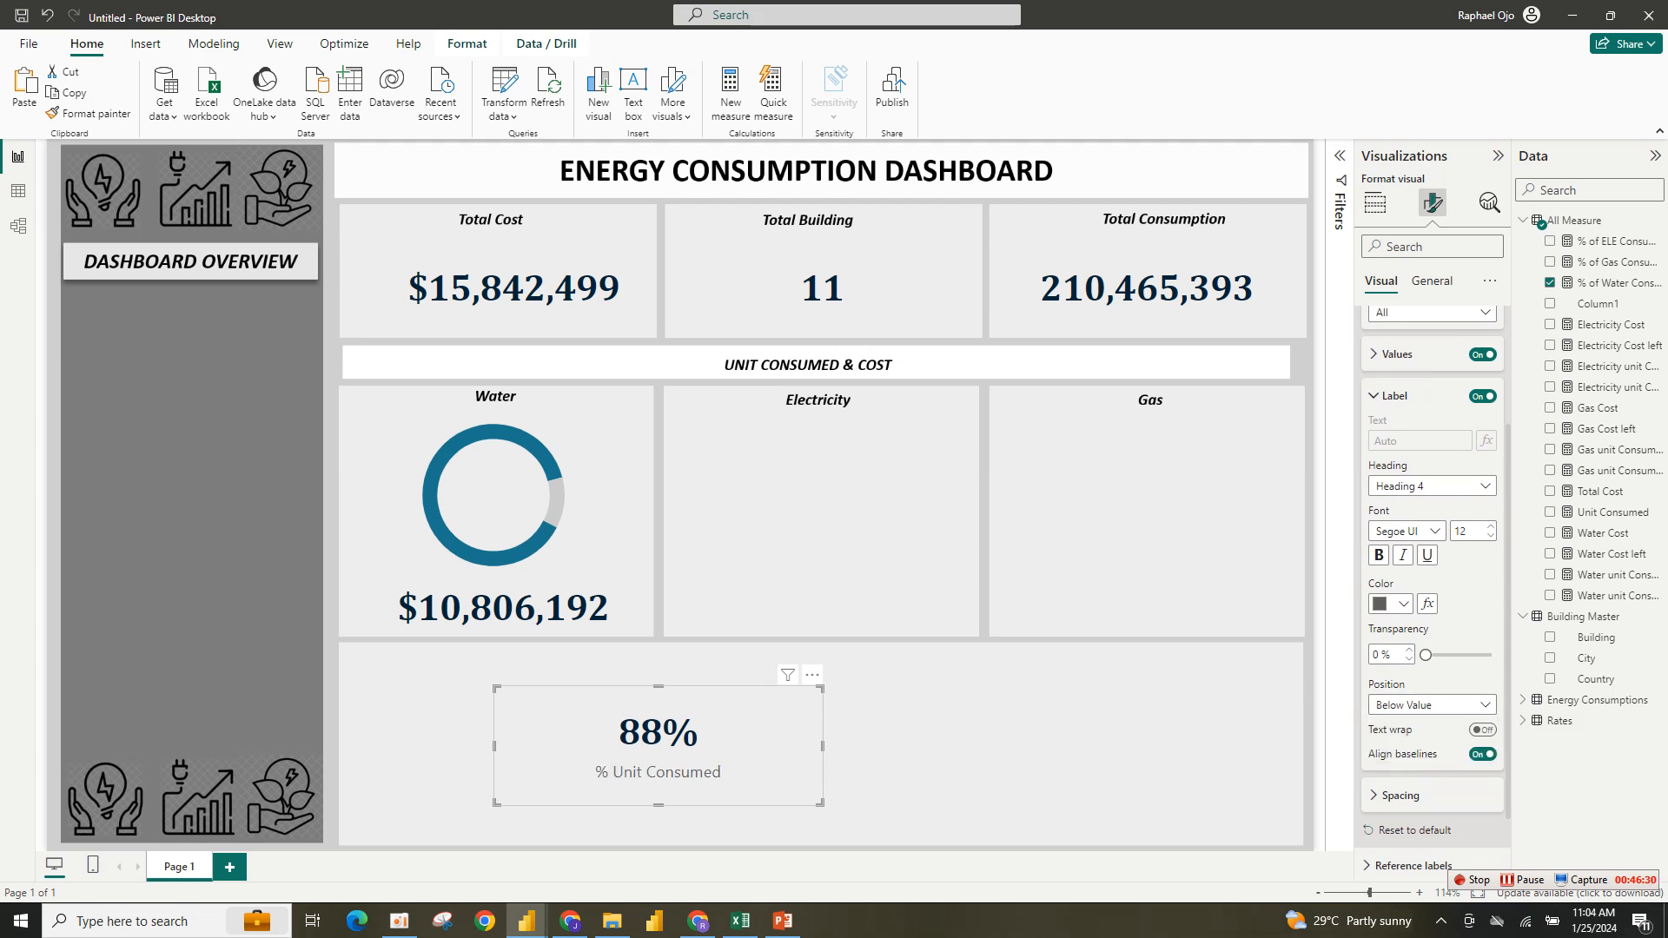
Format the percentage card's callout label as bold Cambria, size 9, in dark navy with 0% transparency.
click(1390, 602)
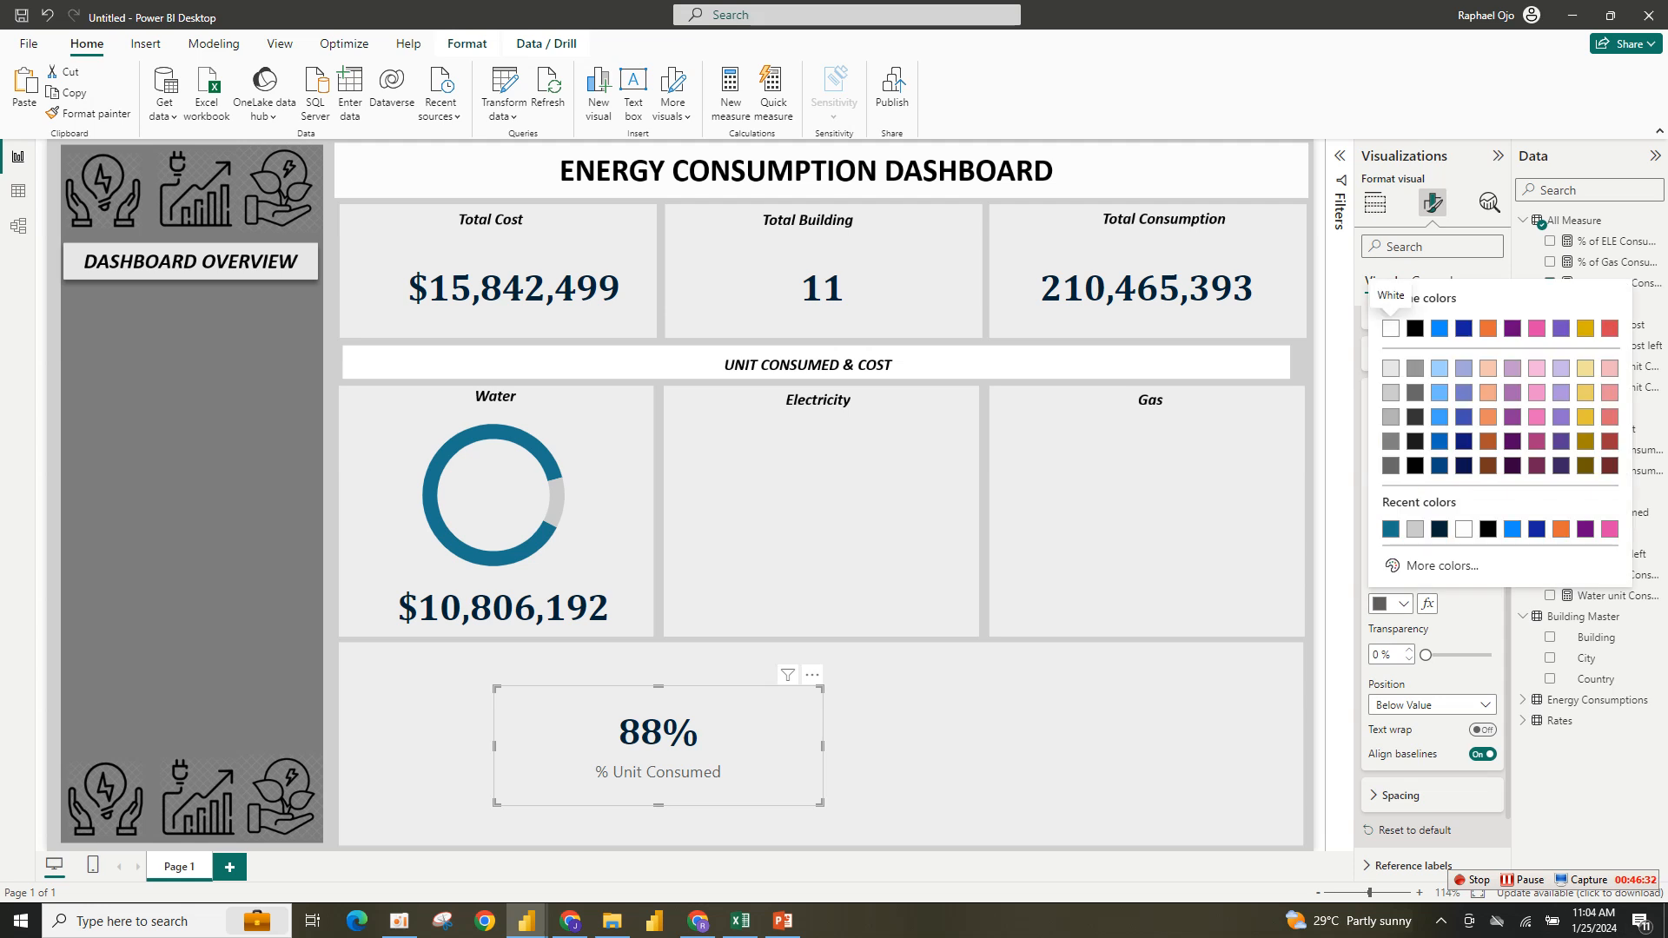
click(1439, 528)
click(1377, 554)
click(1407, 531)
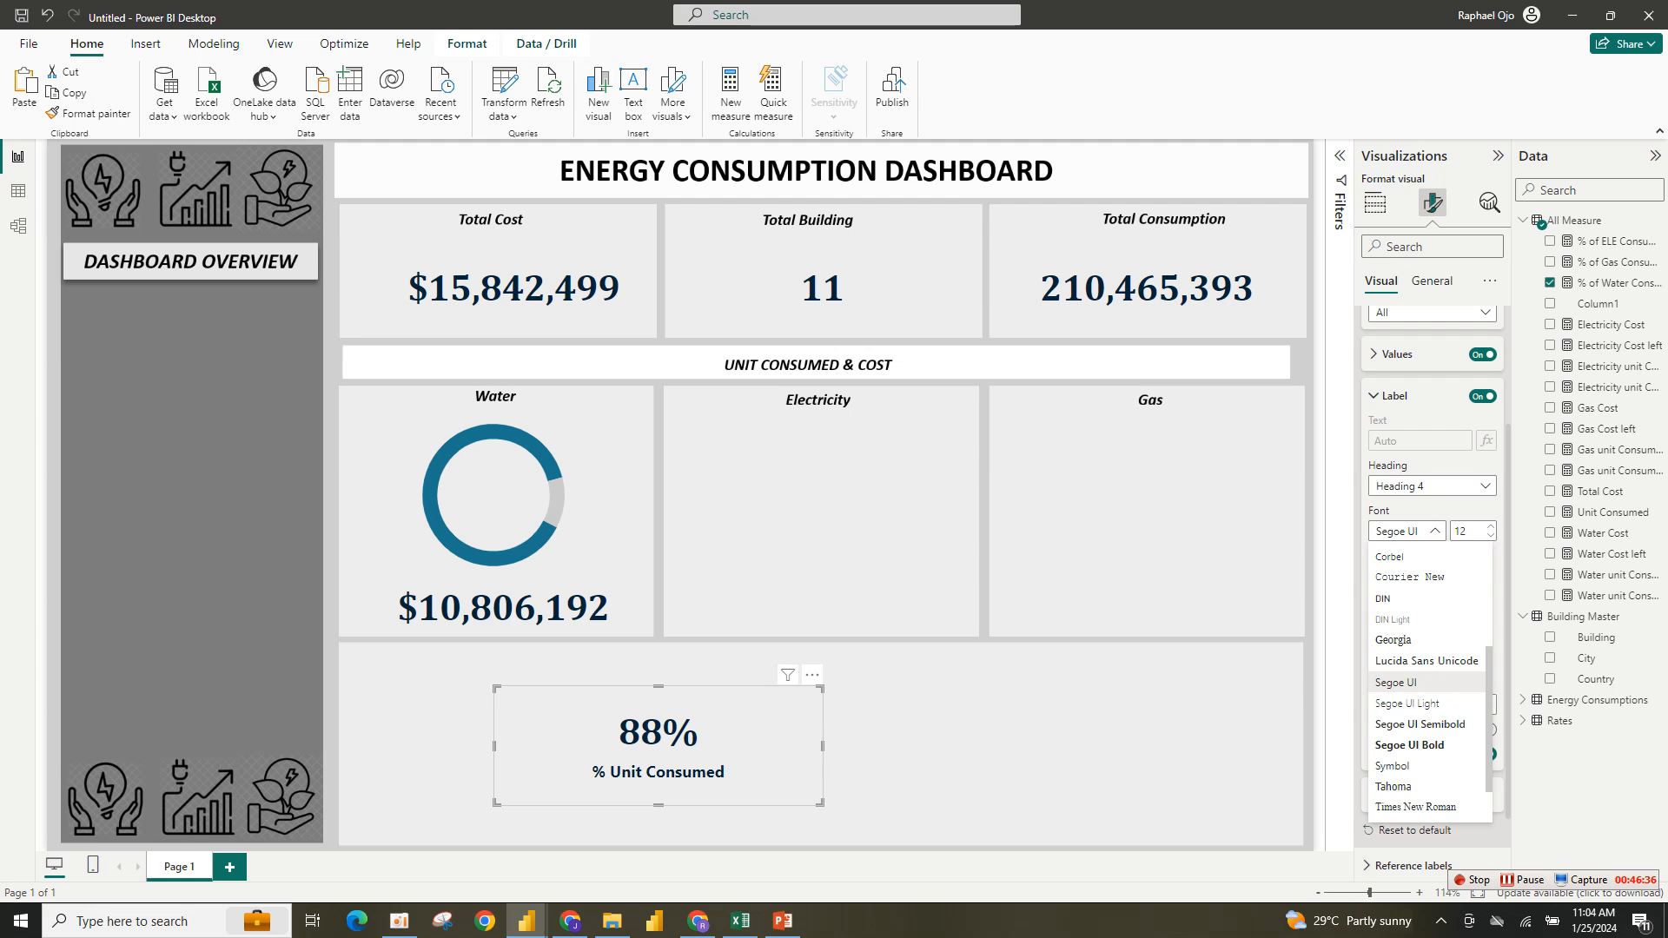
scroll(1425, 635, up, 4)
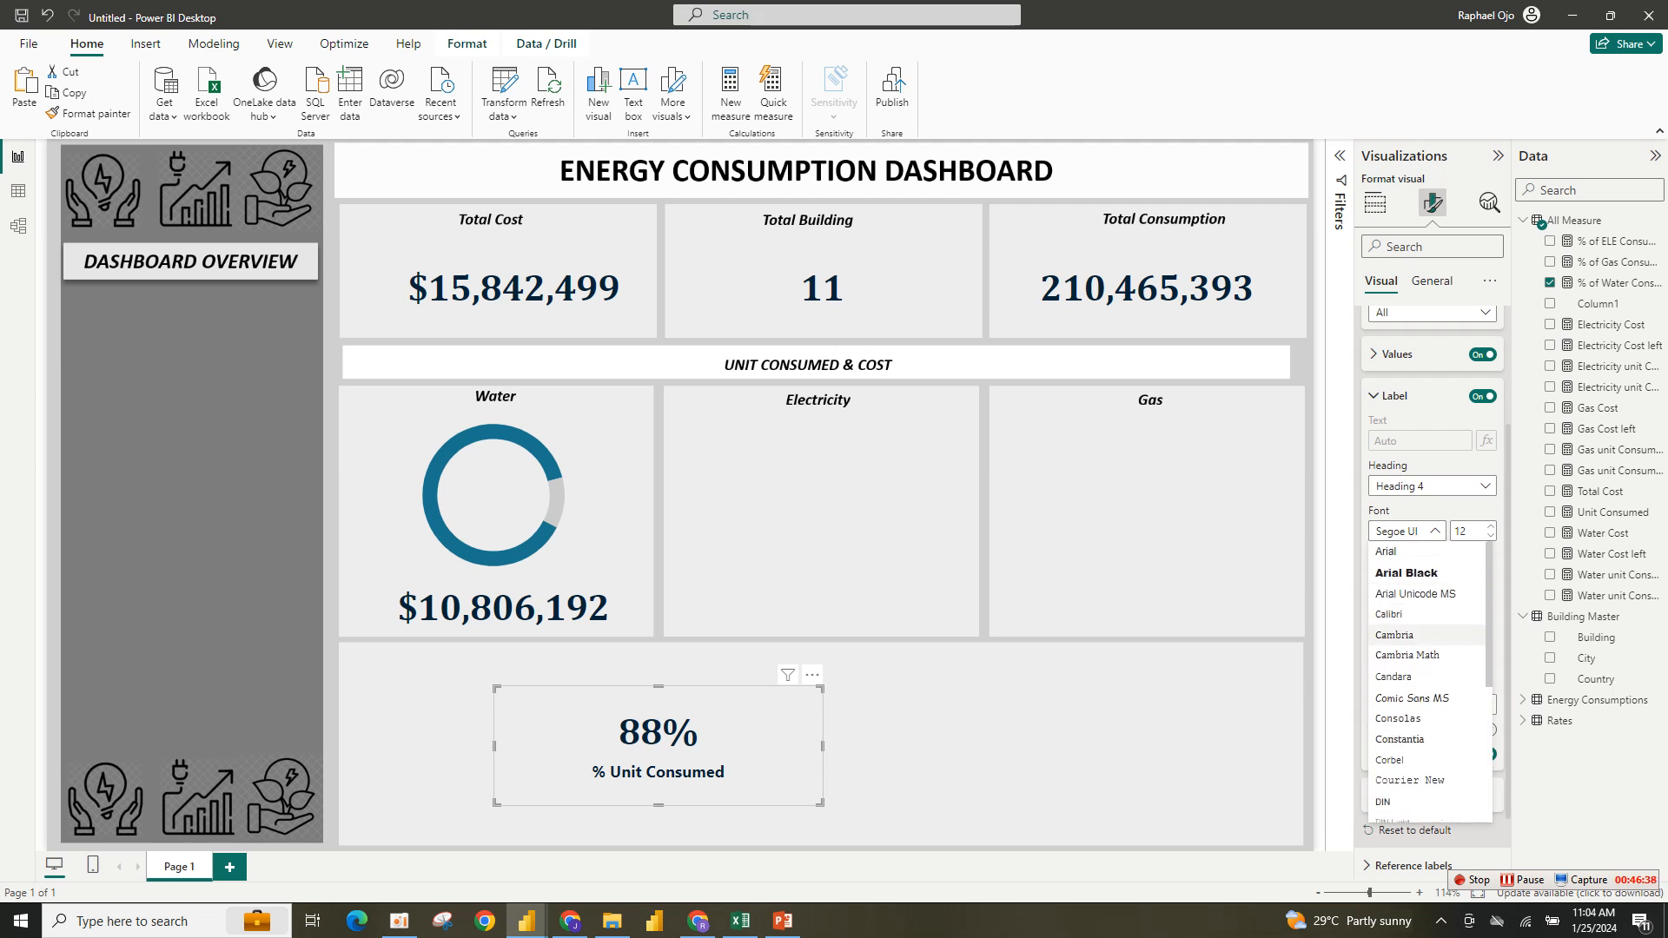
click(1407, 635)
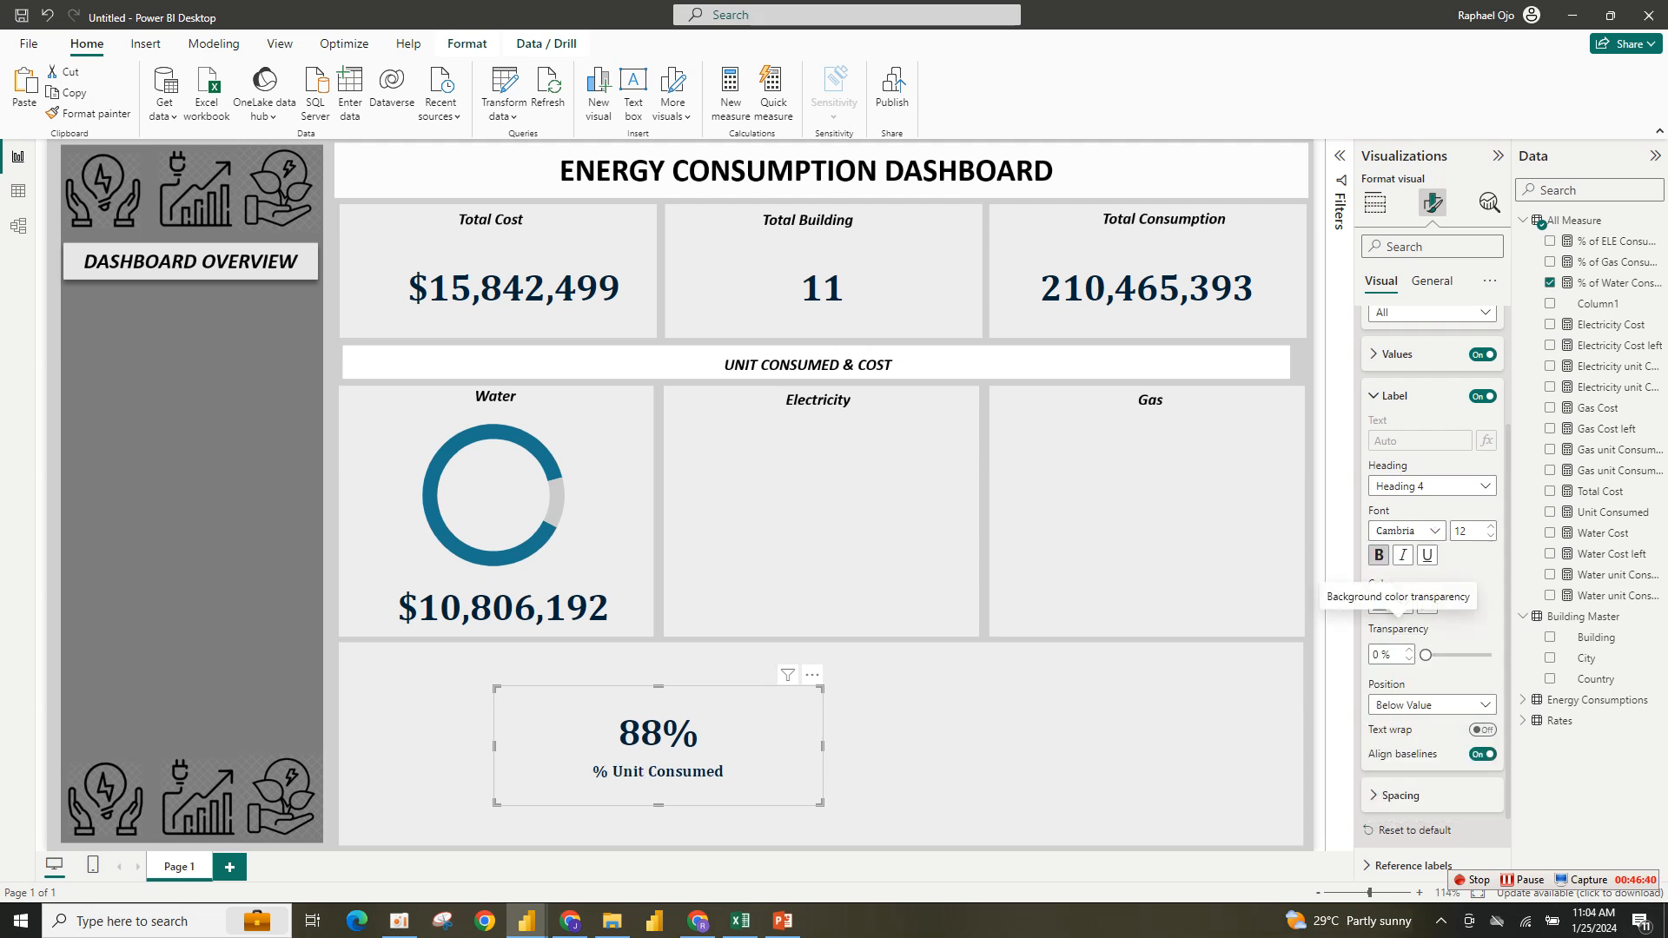
drag(1426, 655, 1491, 655)
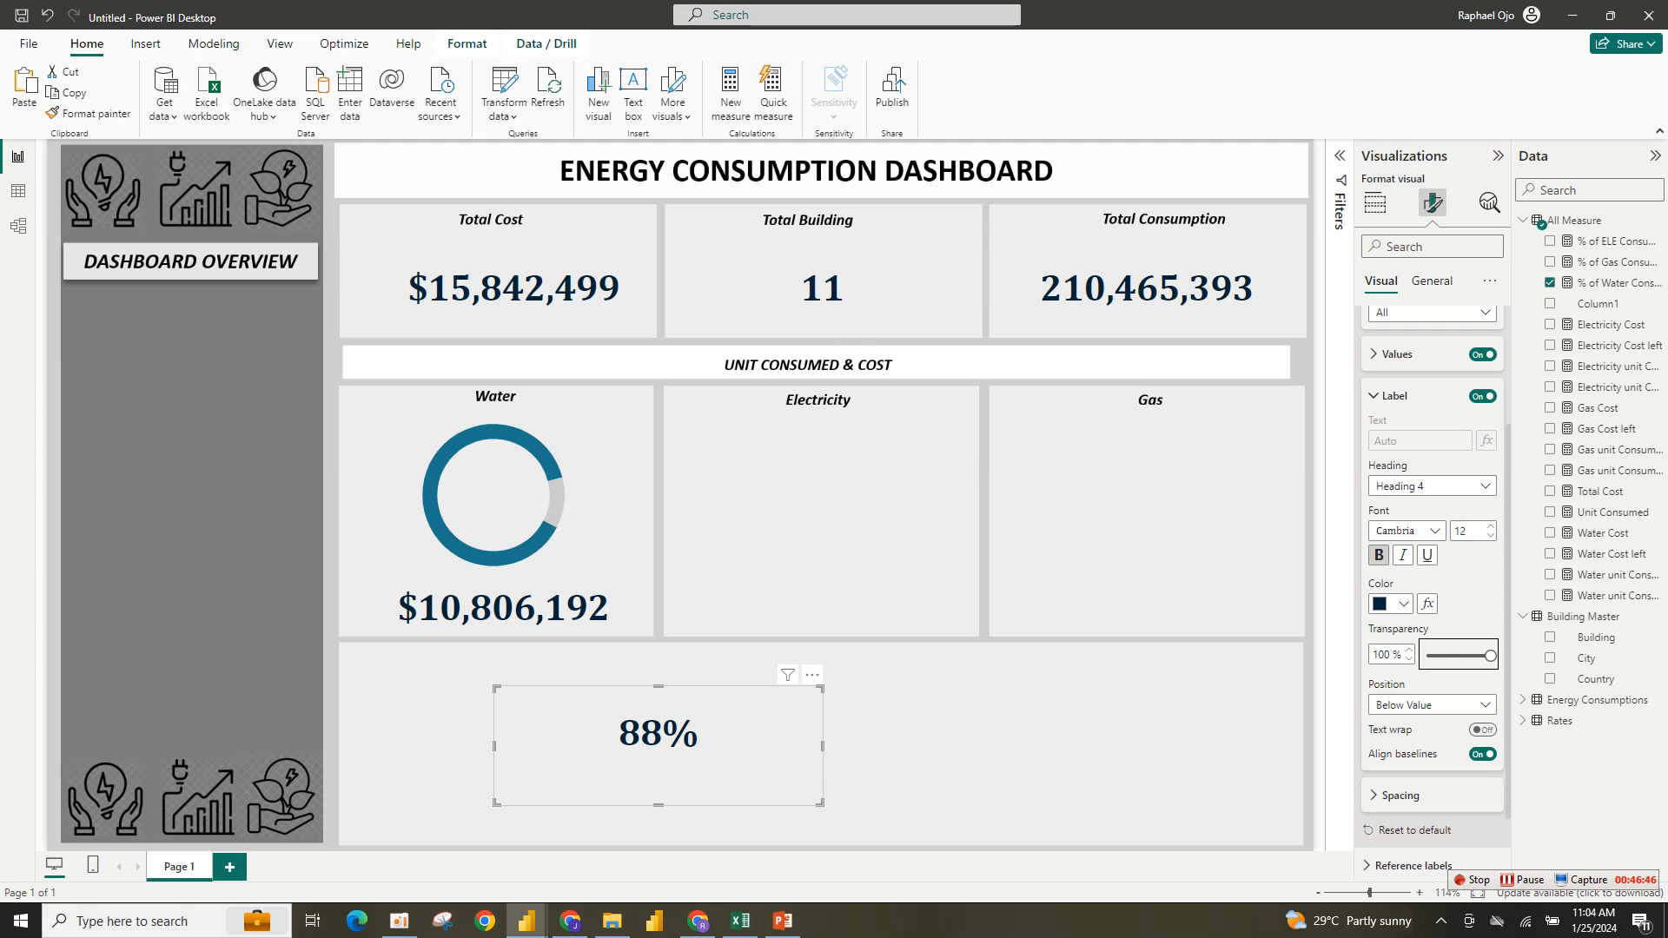
drag(1490, 655, 1425, 655)
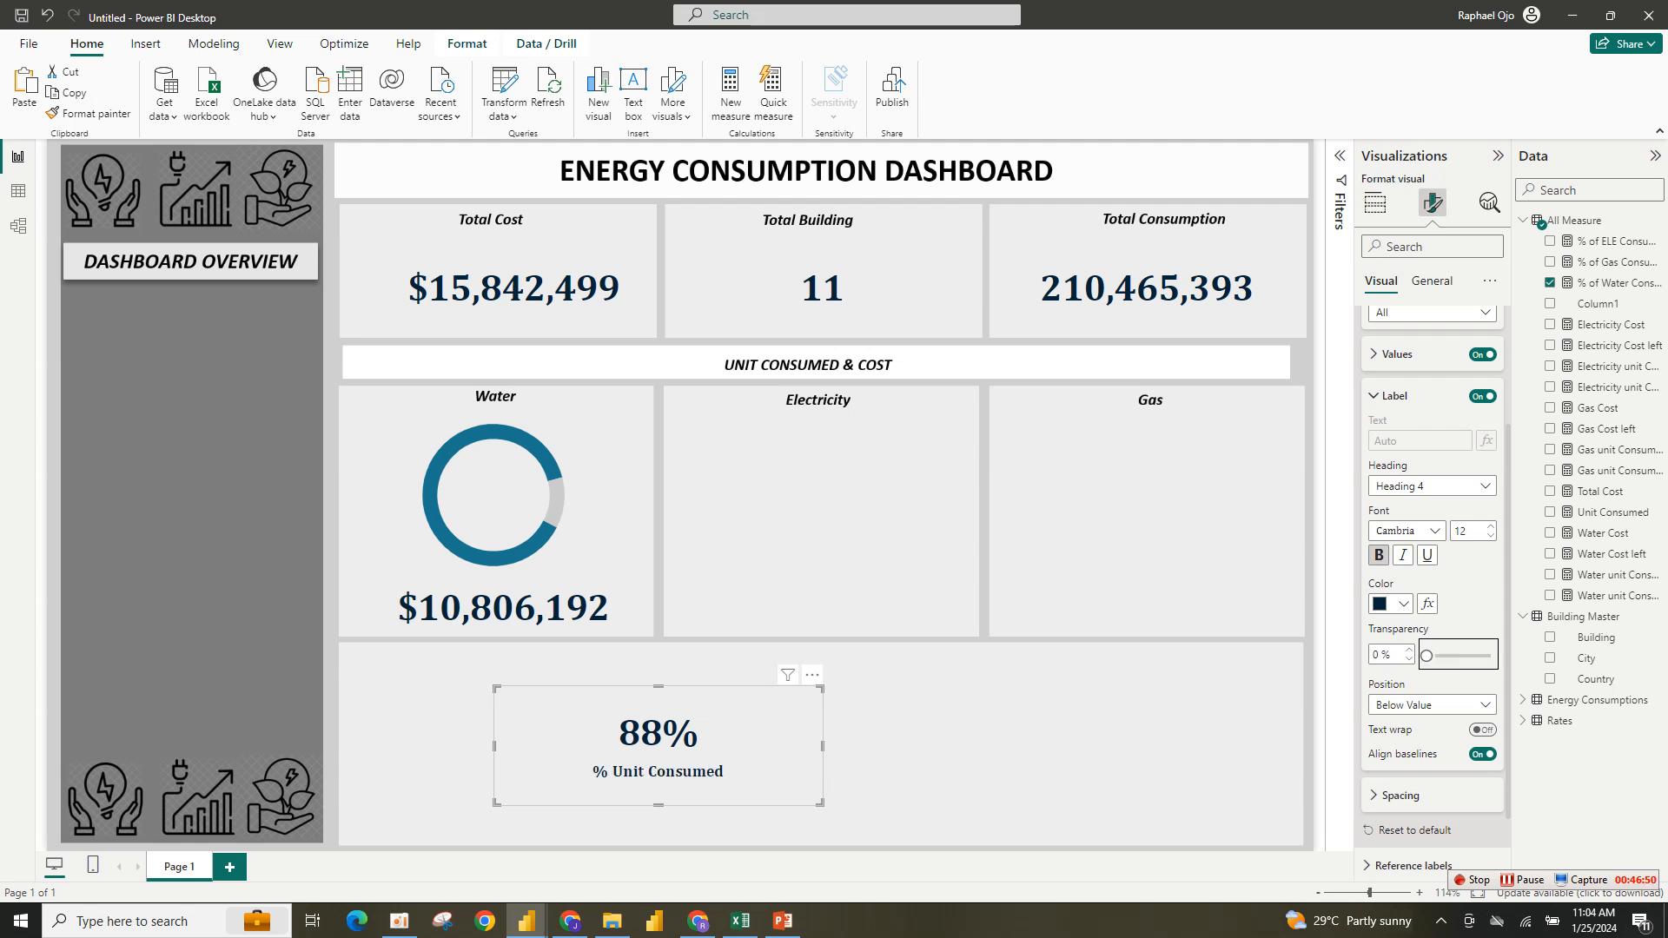
click(1491, 536)
click(1491, 536)
click(1490, 536)
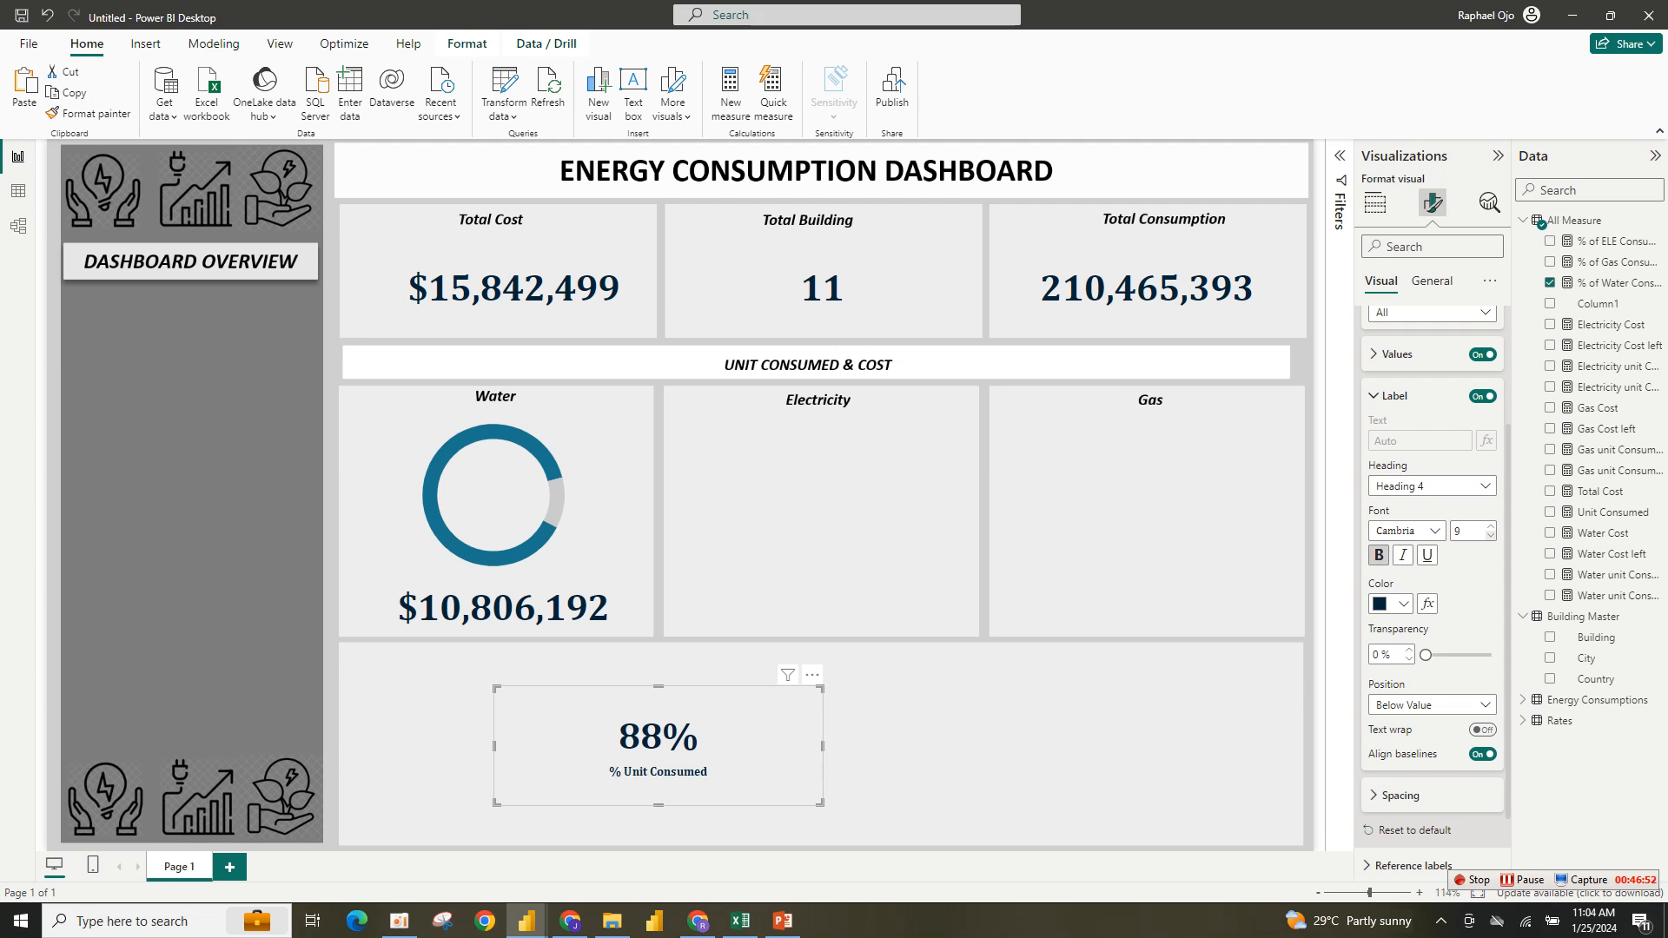
Set the percentage card's callout value to the donut's teal colour and font size 30.
click(1375, 396)
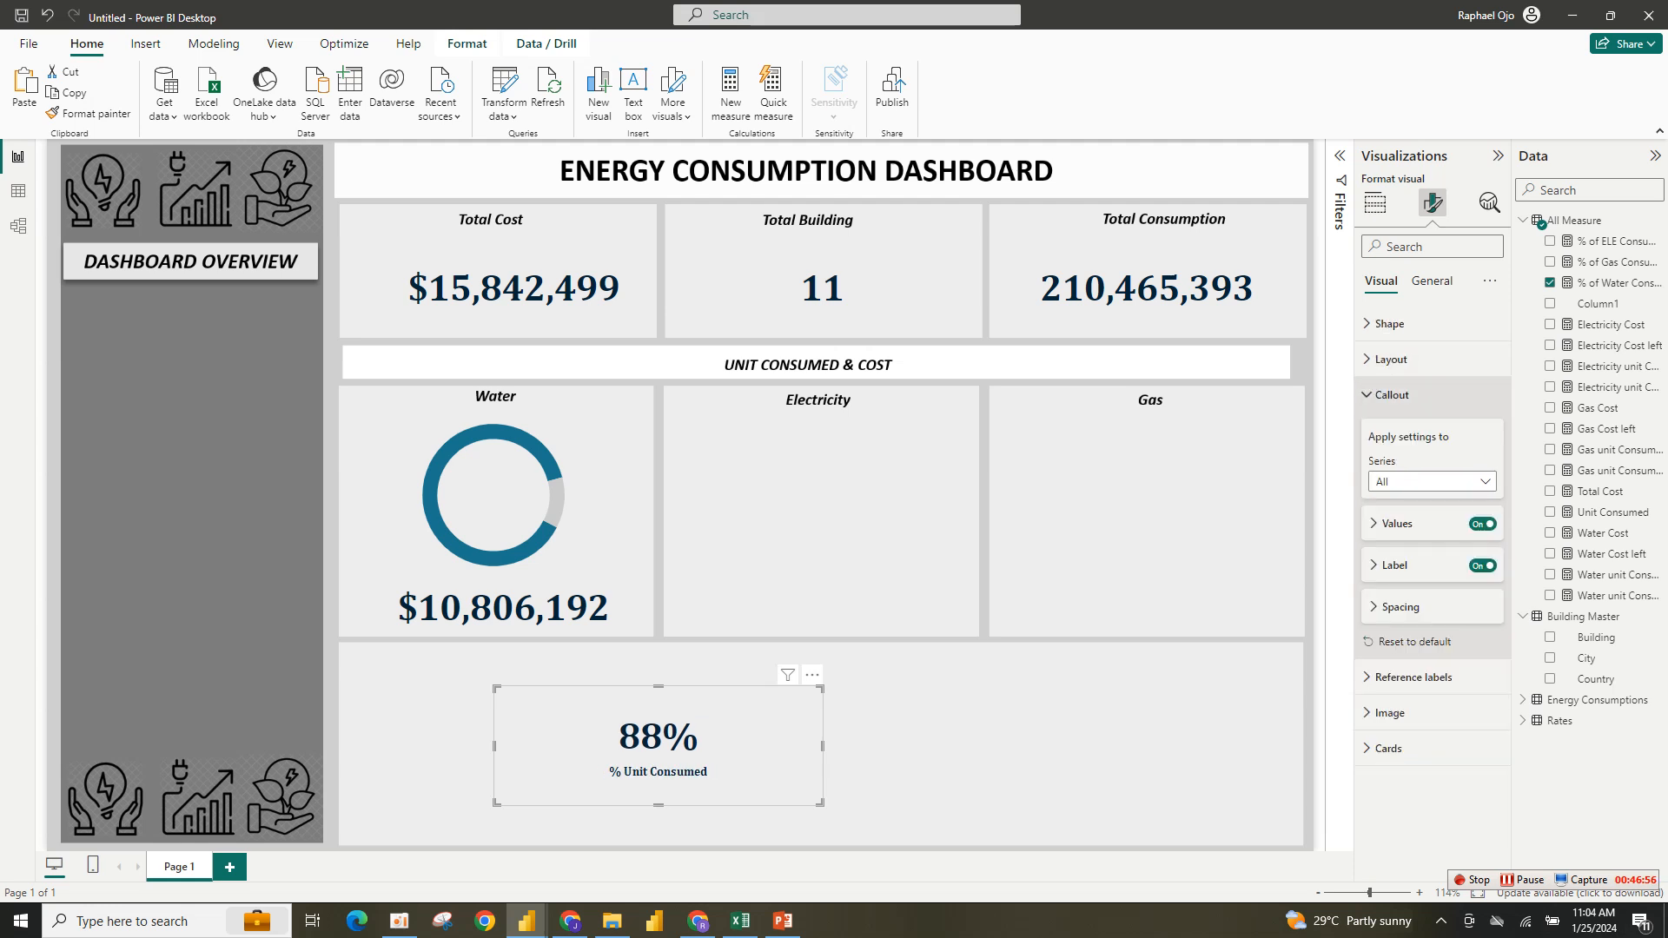
click(1396, 523)
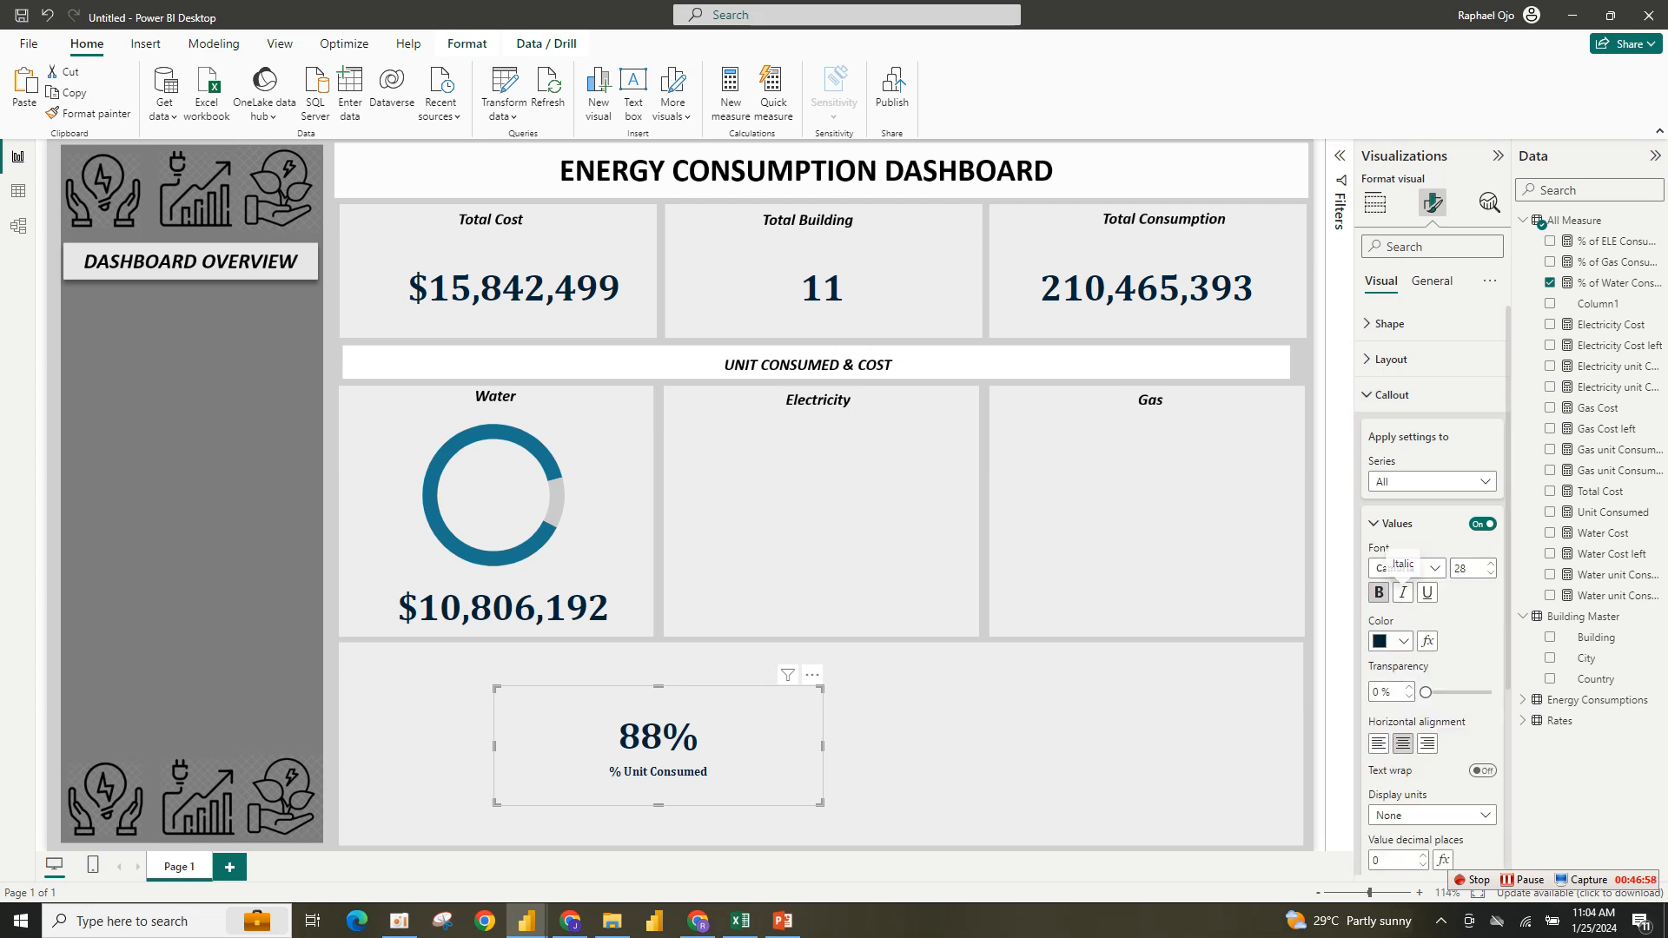
click(1396, 641)
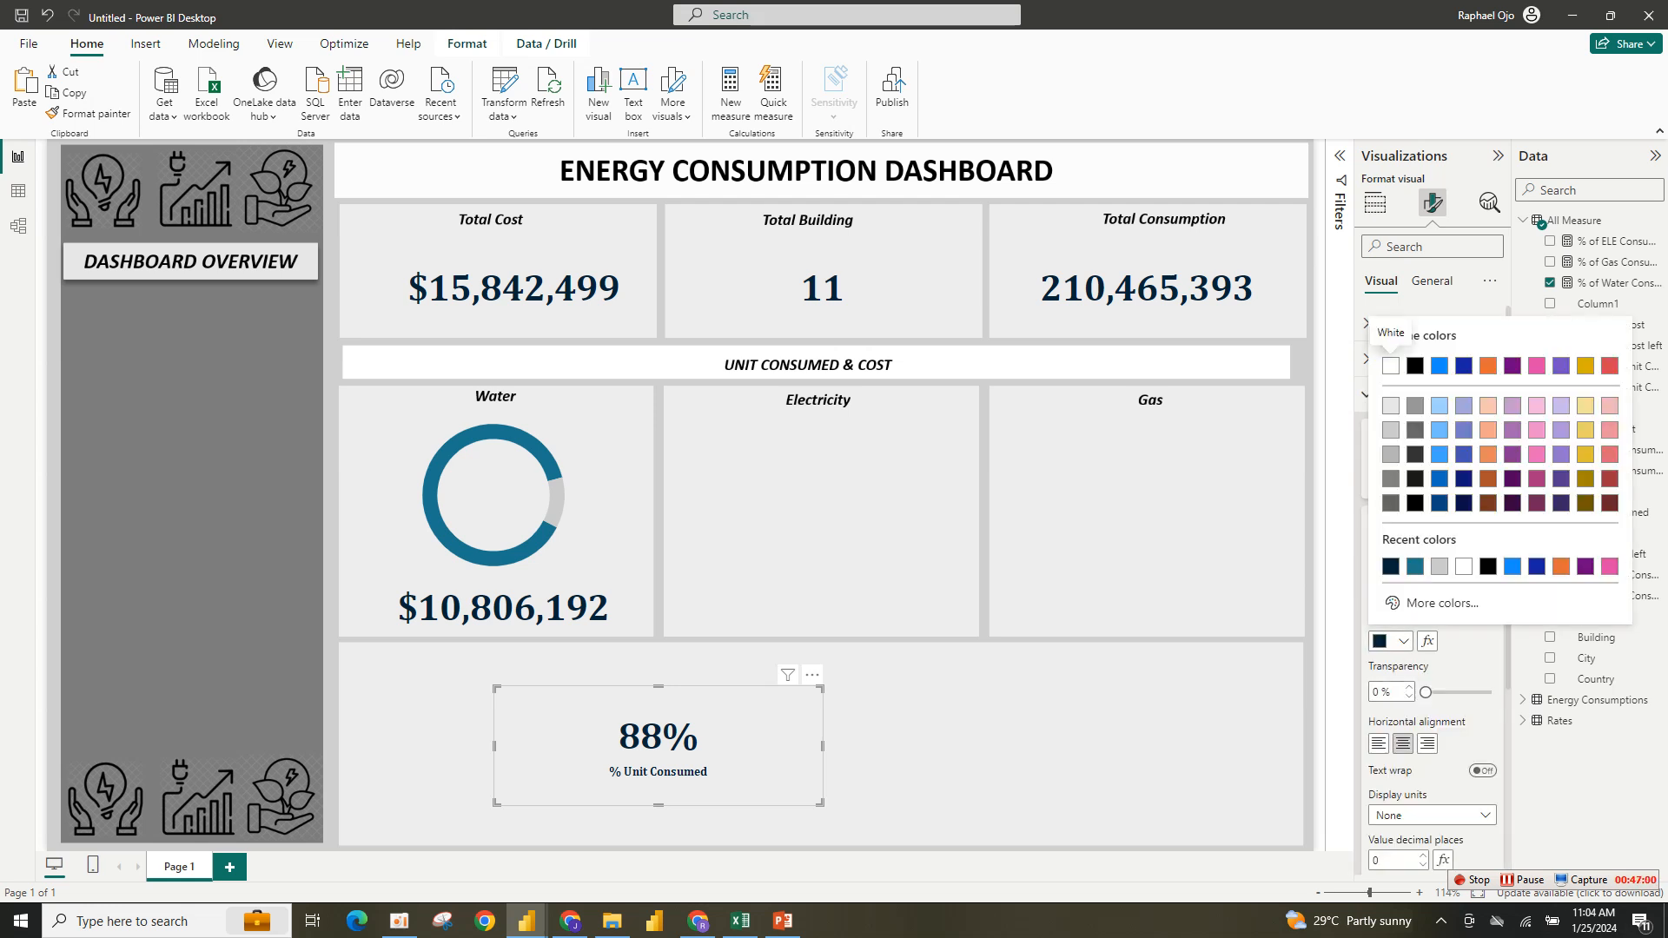
click(1415, 565)
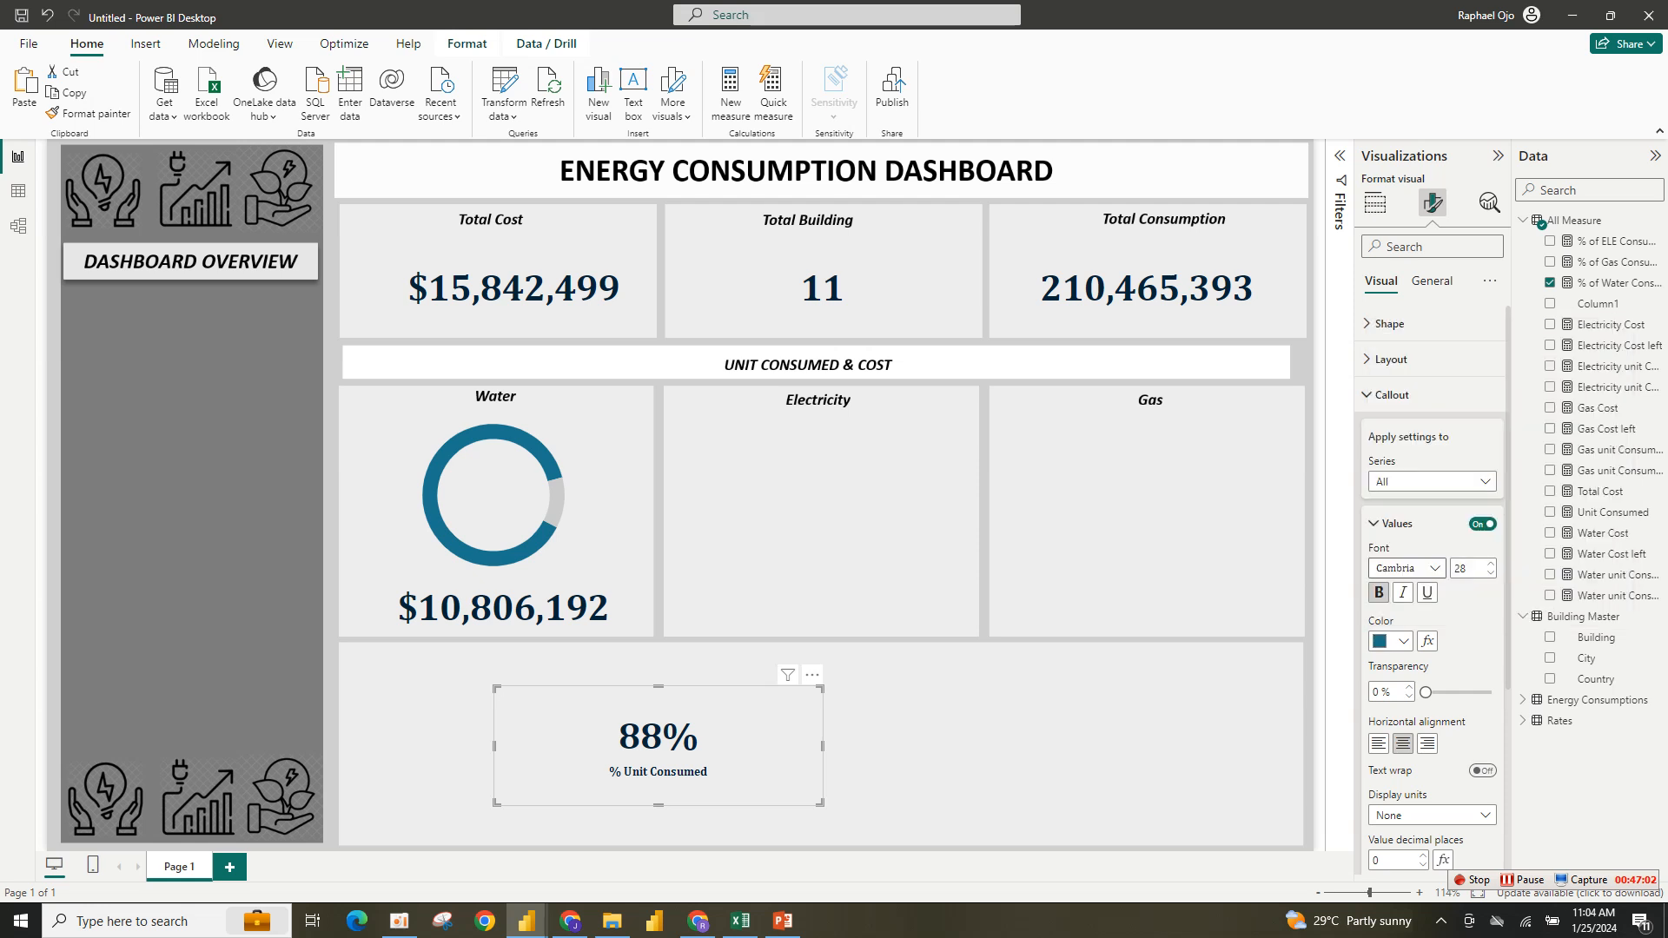
click(1491, 572)
click(1490, 572)
click(1491, 563)
click(1491, 563)
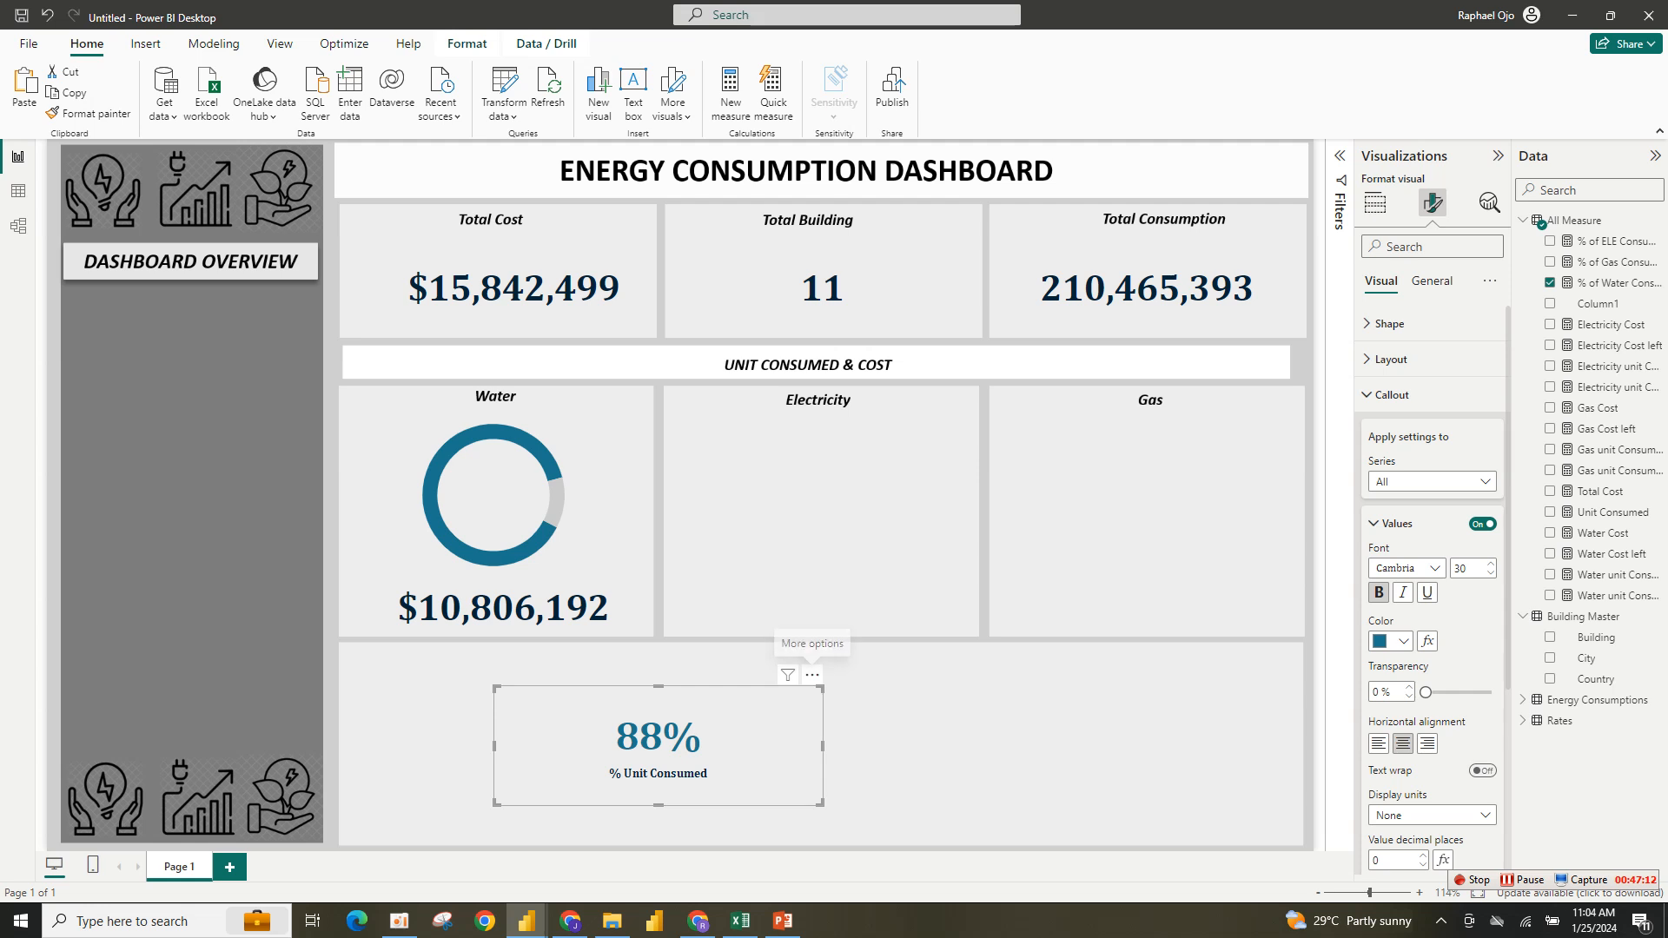
Duplicate the % Unit Consumed card and place the copy to the right of the original.
key(ctrl+v)
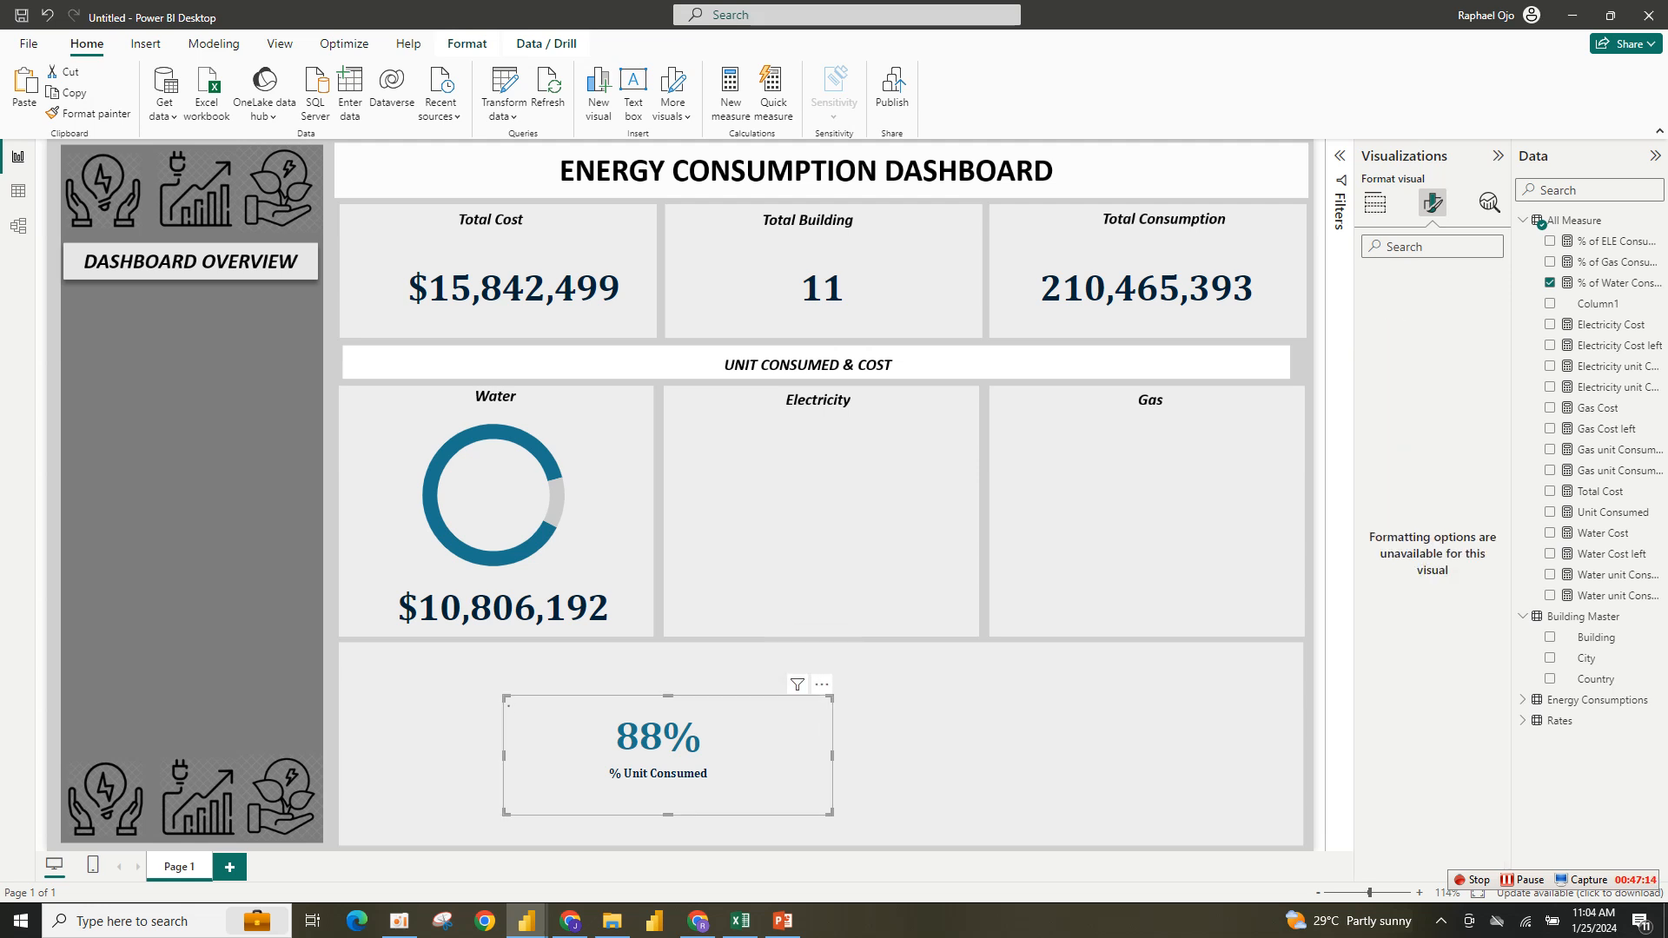
drag(669, 756, 981, 736)
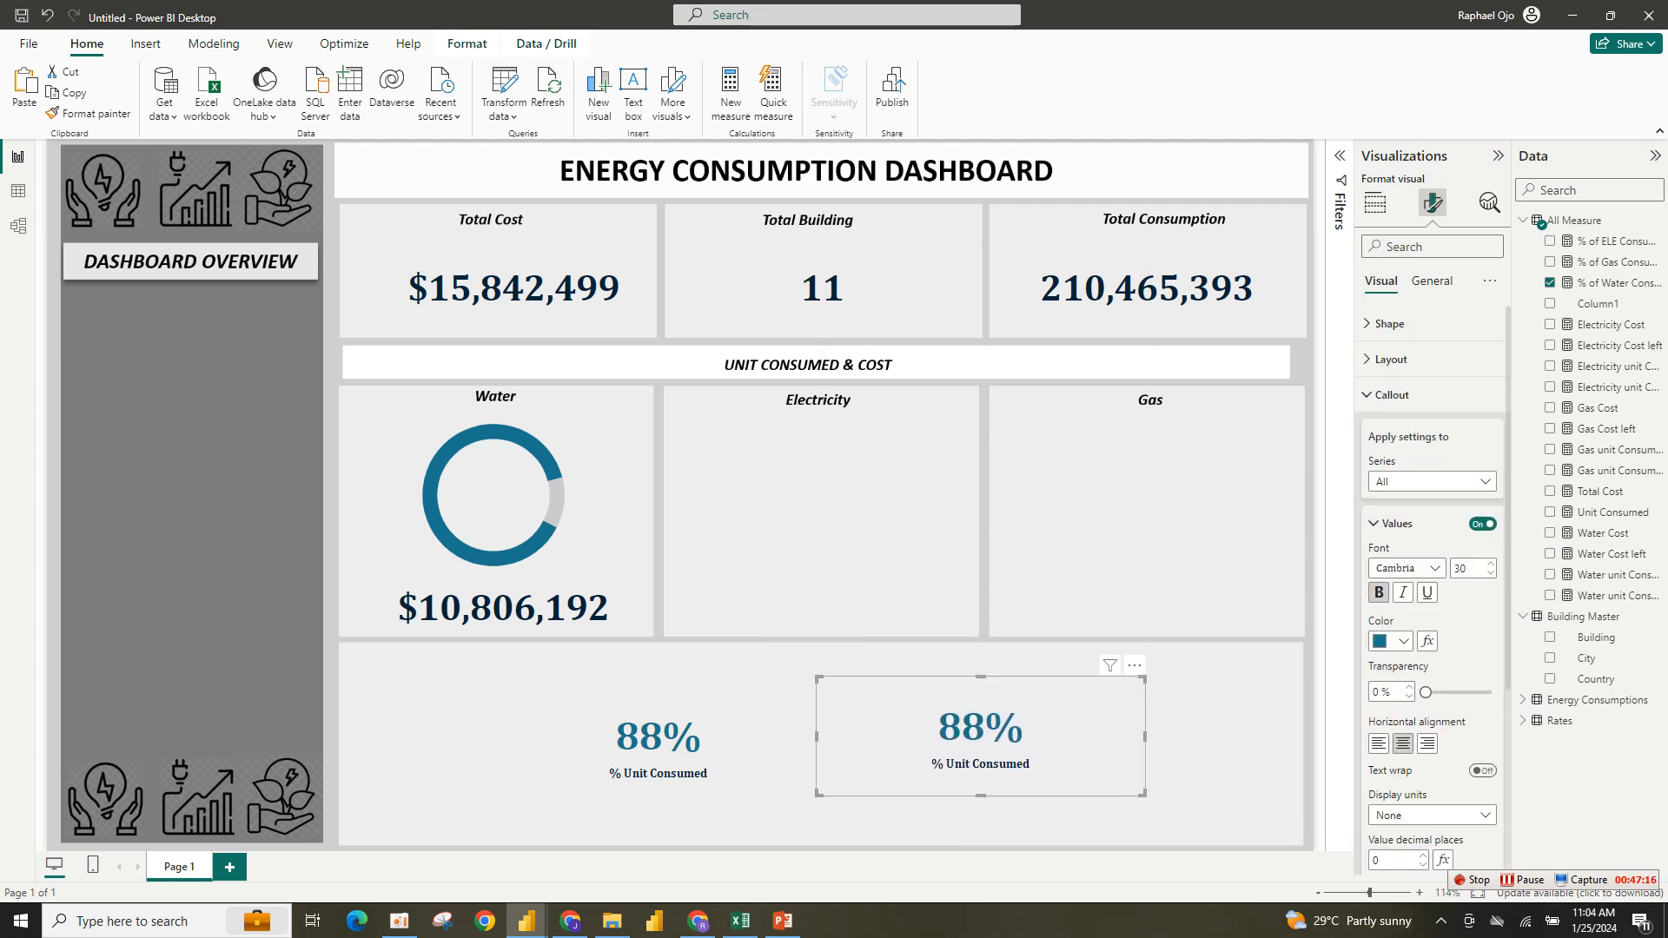
Duplicate the Water donut chart twice, placing one copy in the Electricity box and one in the Gas box.
click(494, 495)
key(ctrl+v)
drag(505, 507, 822, 495)
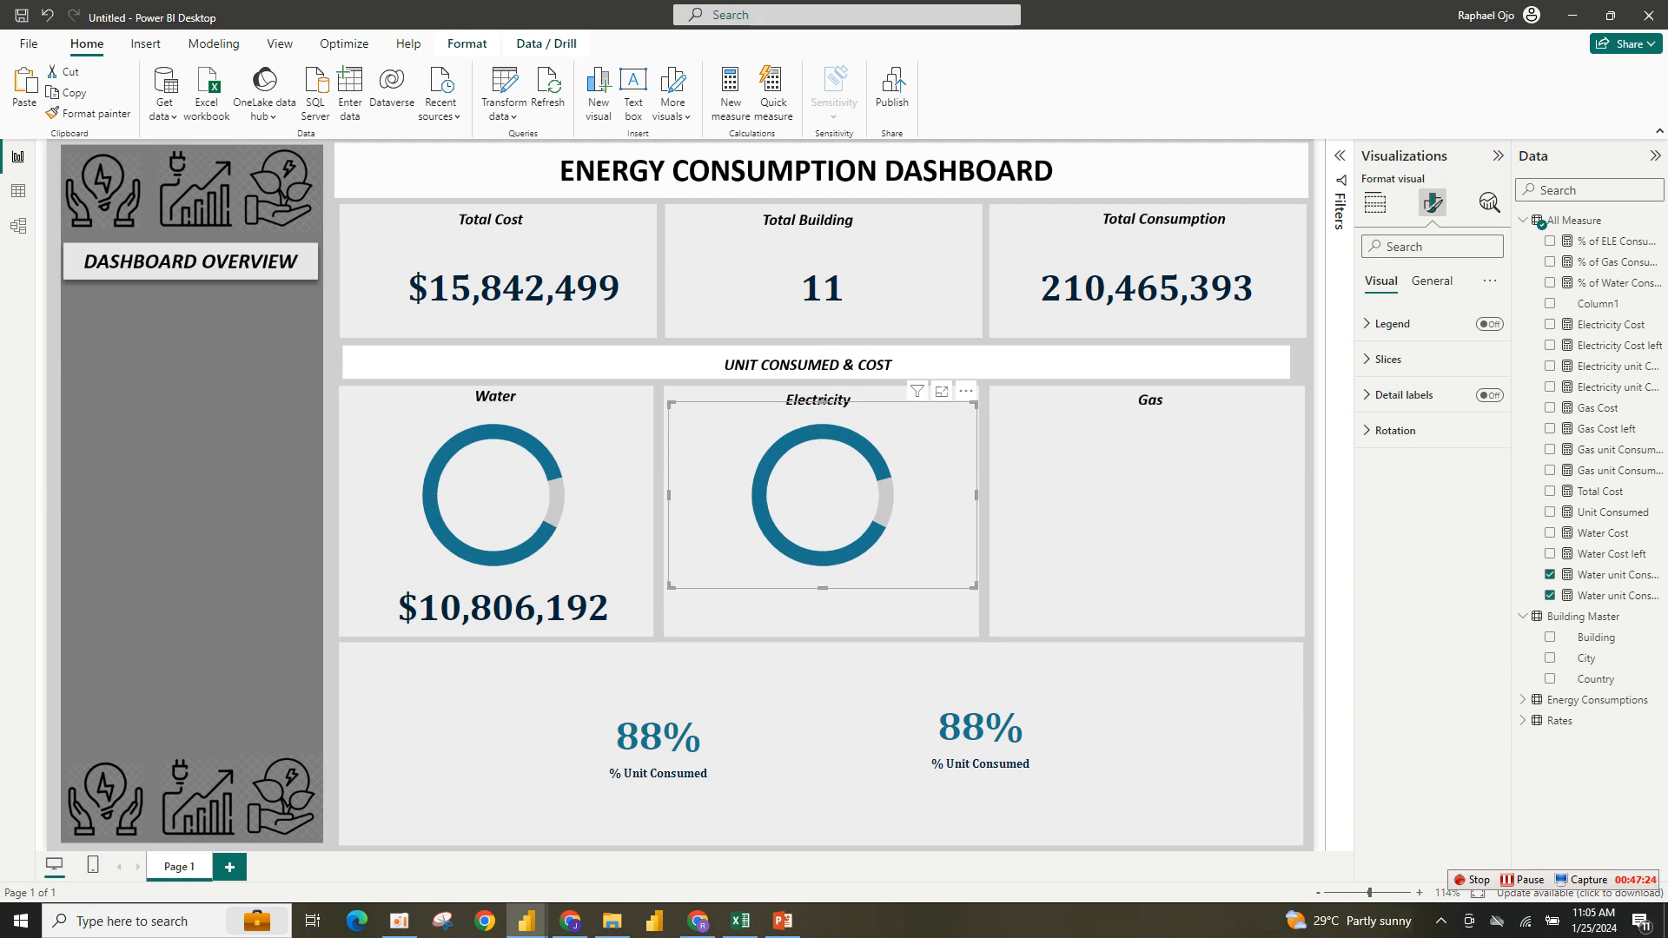
key(ctrl+v)
drag(832, 506, 1159, 496)
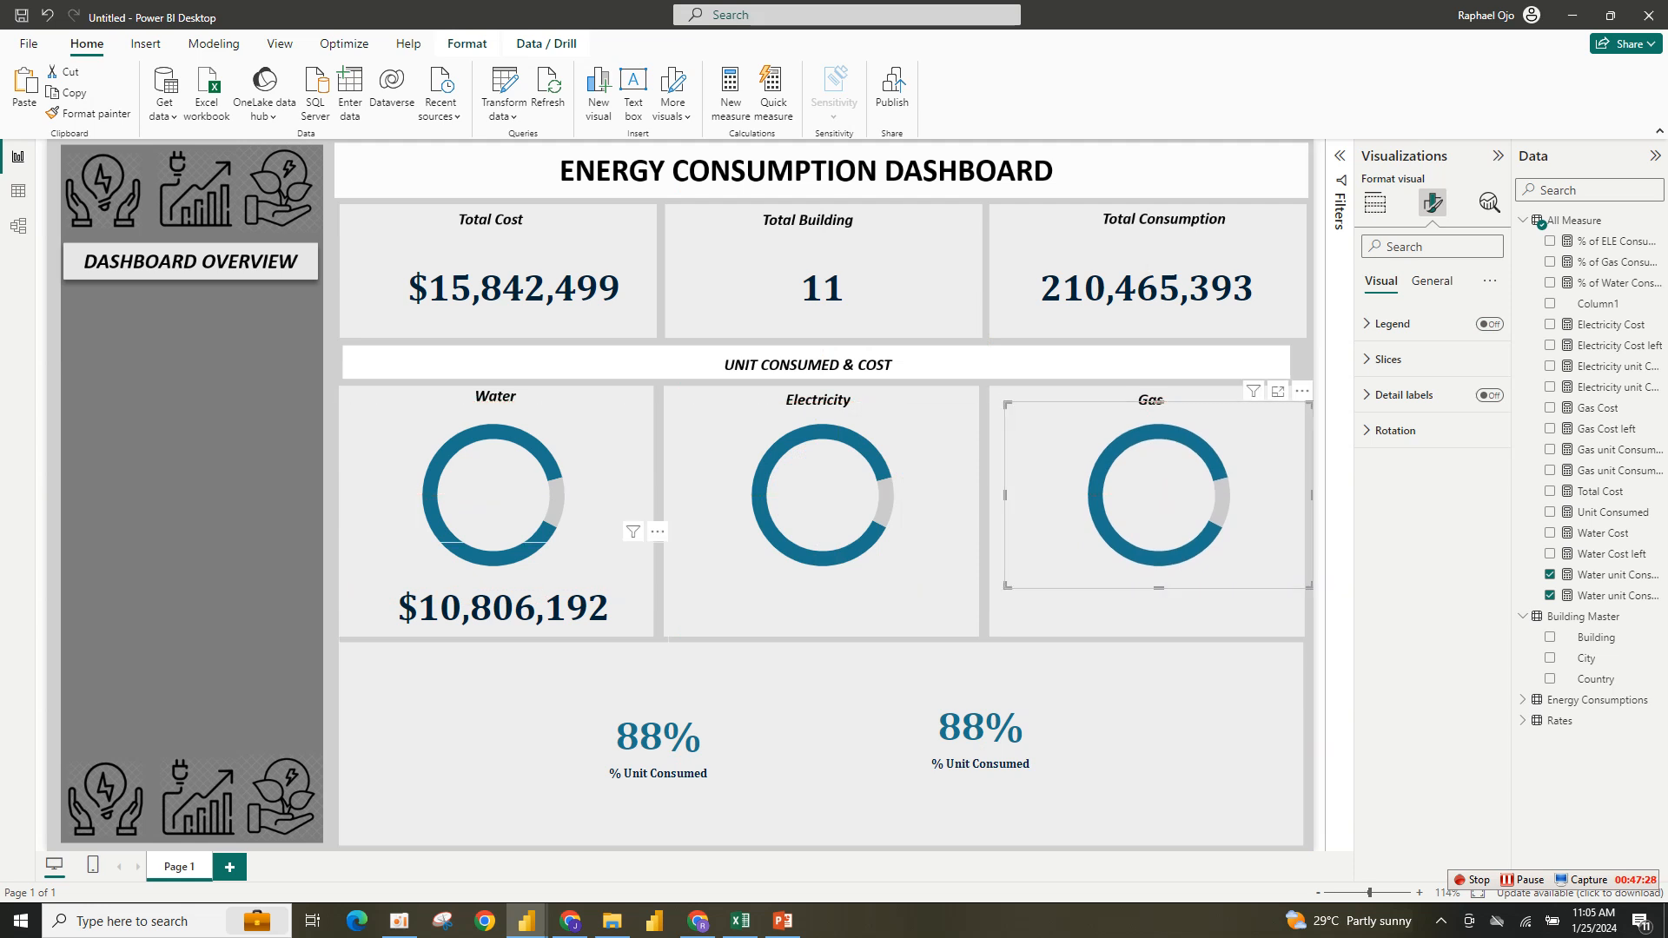
Copy the Water Cost card below the donut charts in the Electricity and Gas boxes.
click(504, 608)
key(ctrl+c)
key(ctrl+v)
drag(513, 613, 833, 598)
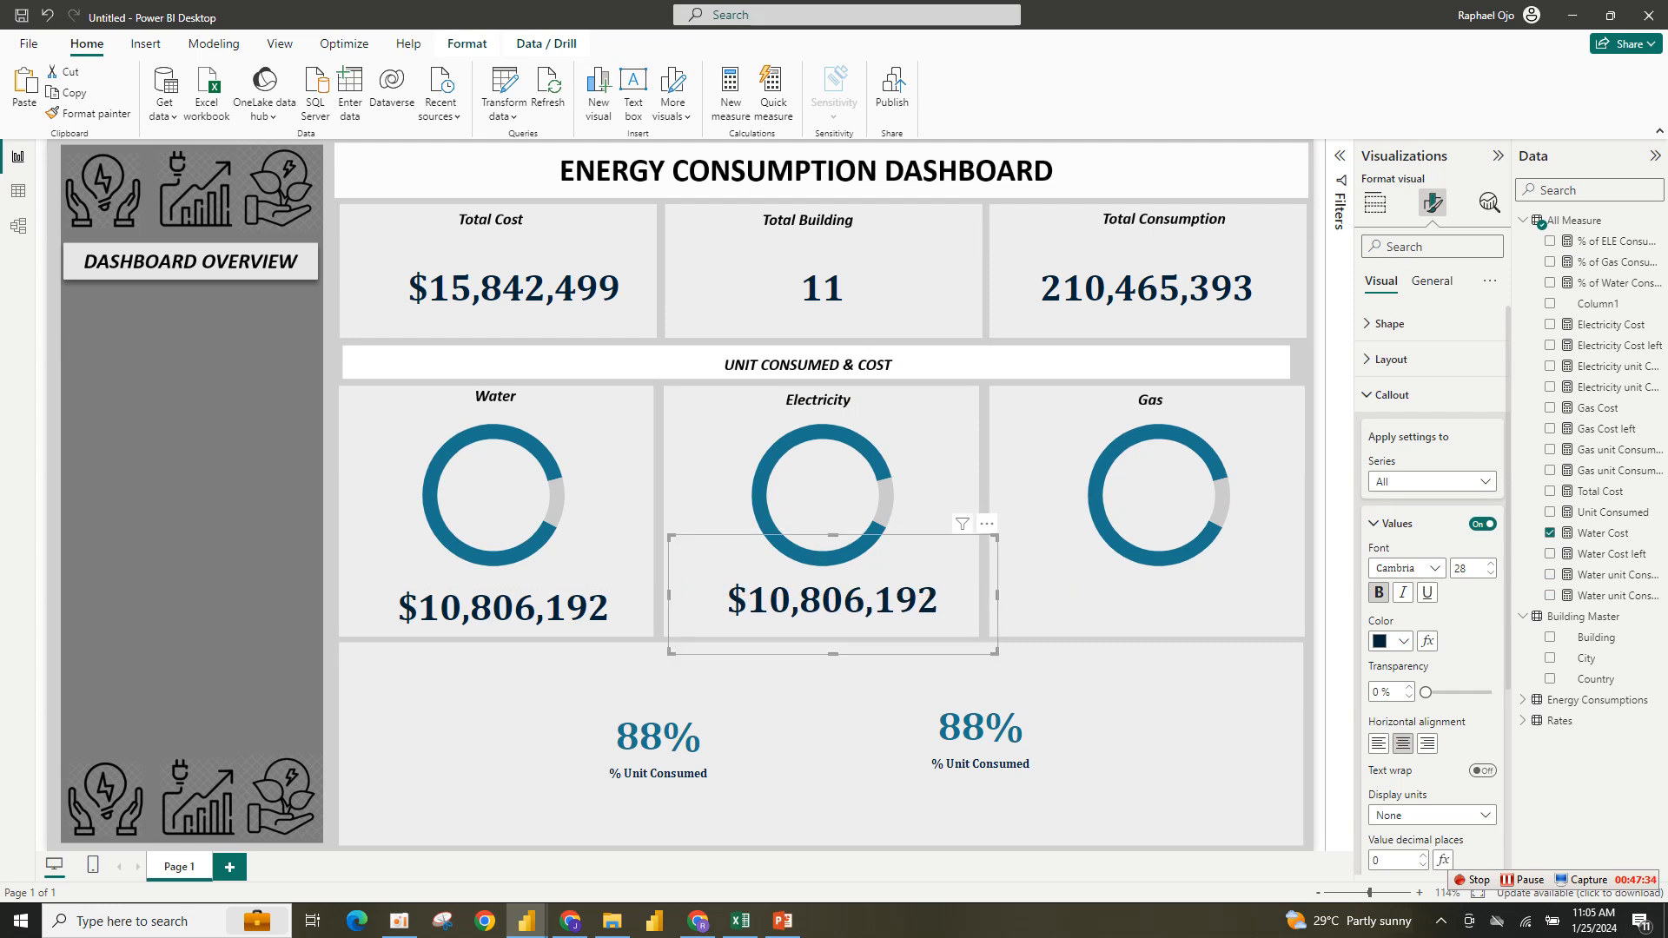
key(ctrl+v)
drag(833, 599, 1145, 599)
click(833, 599)
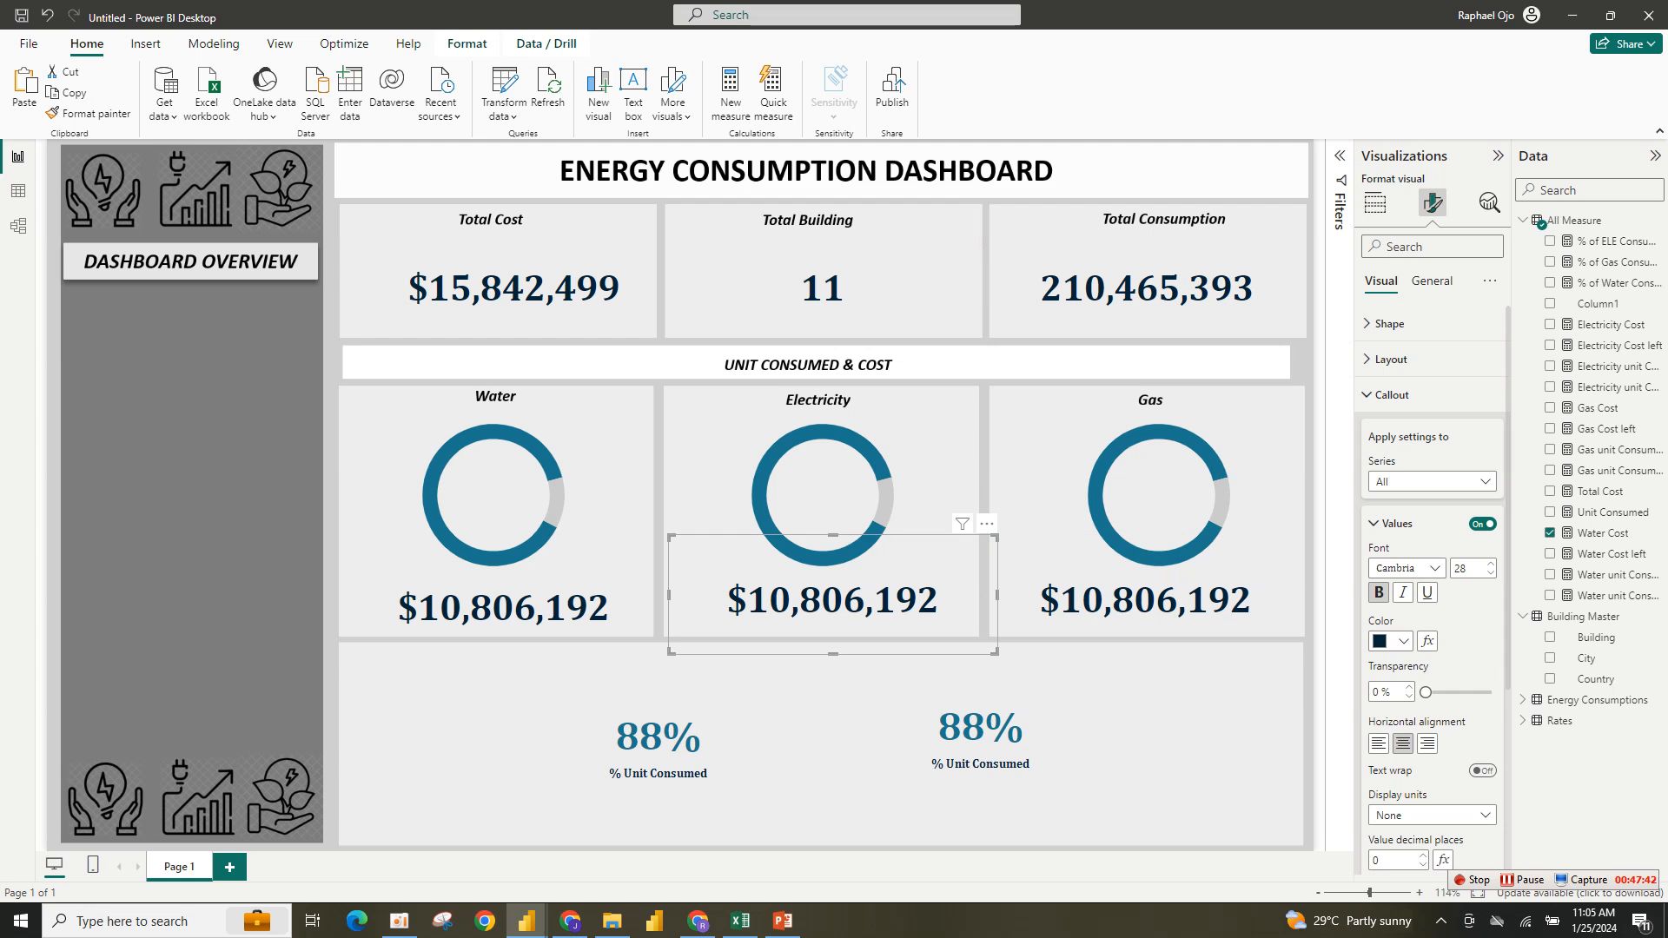
Move the original % Unit Consumed card down and to the left, and enlarge the Water donut chart slightly.
click(493, 497)
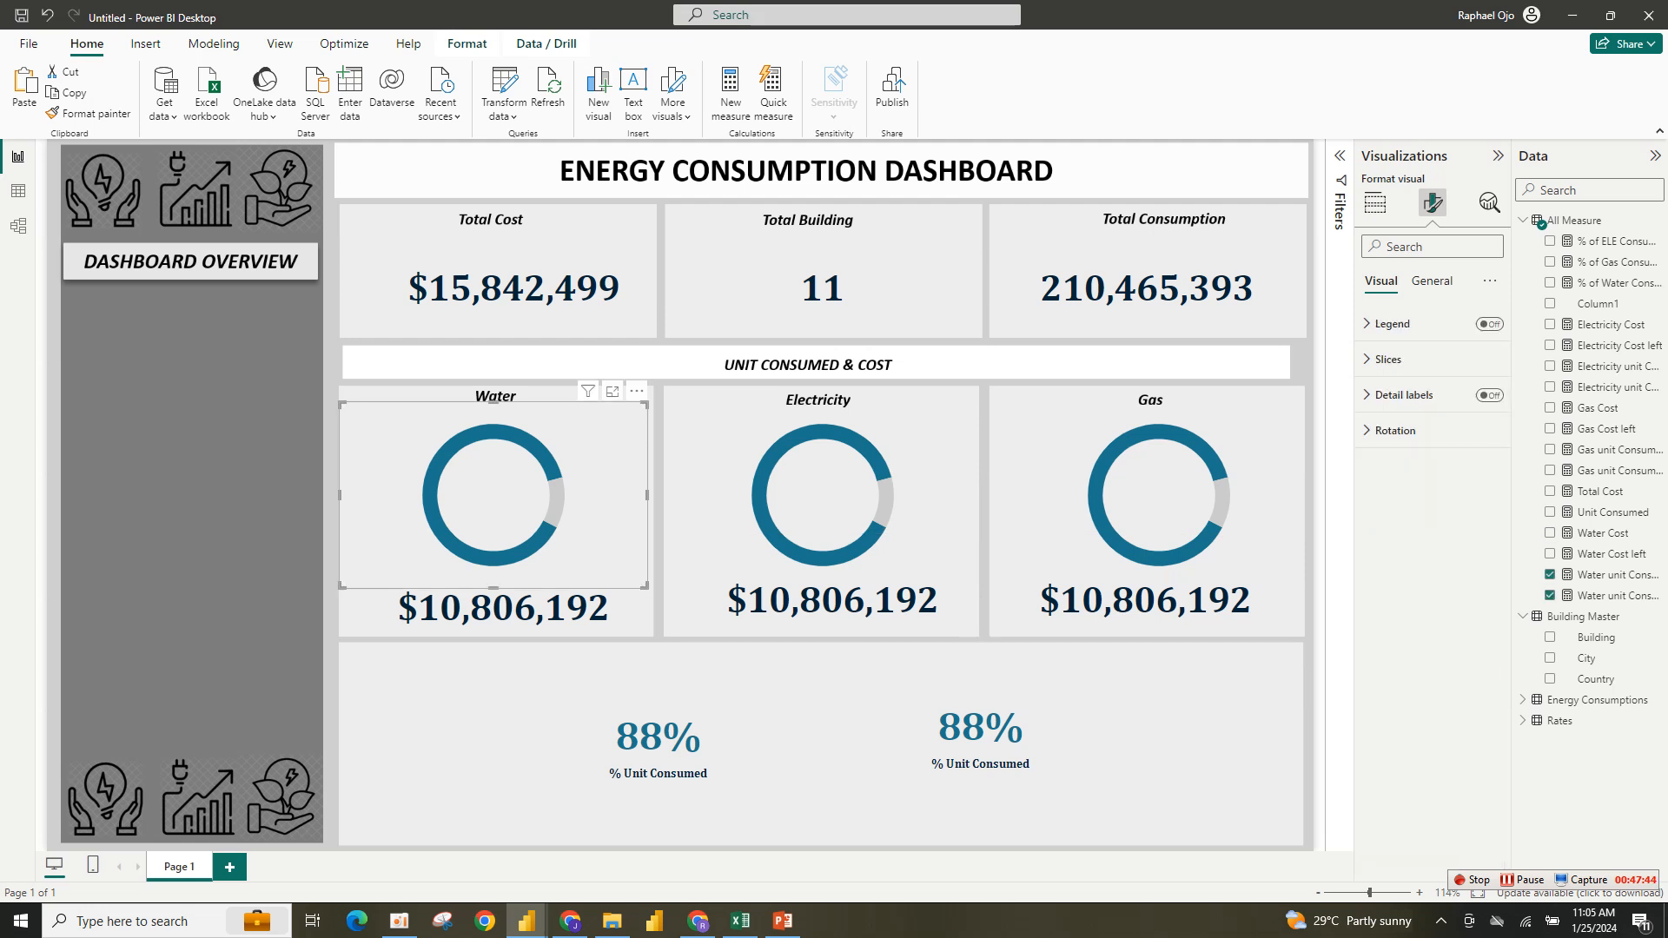
drag(657, 737, 579, 782)
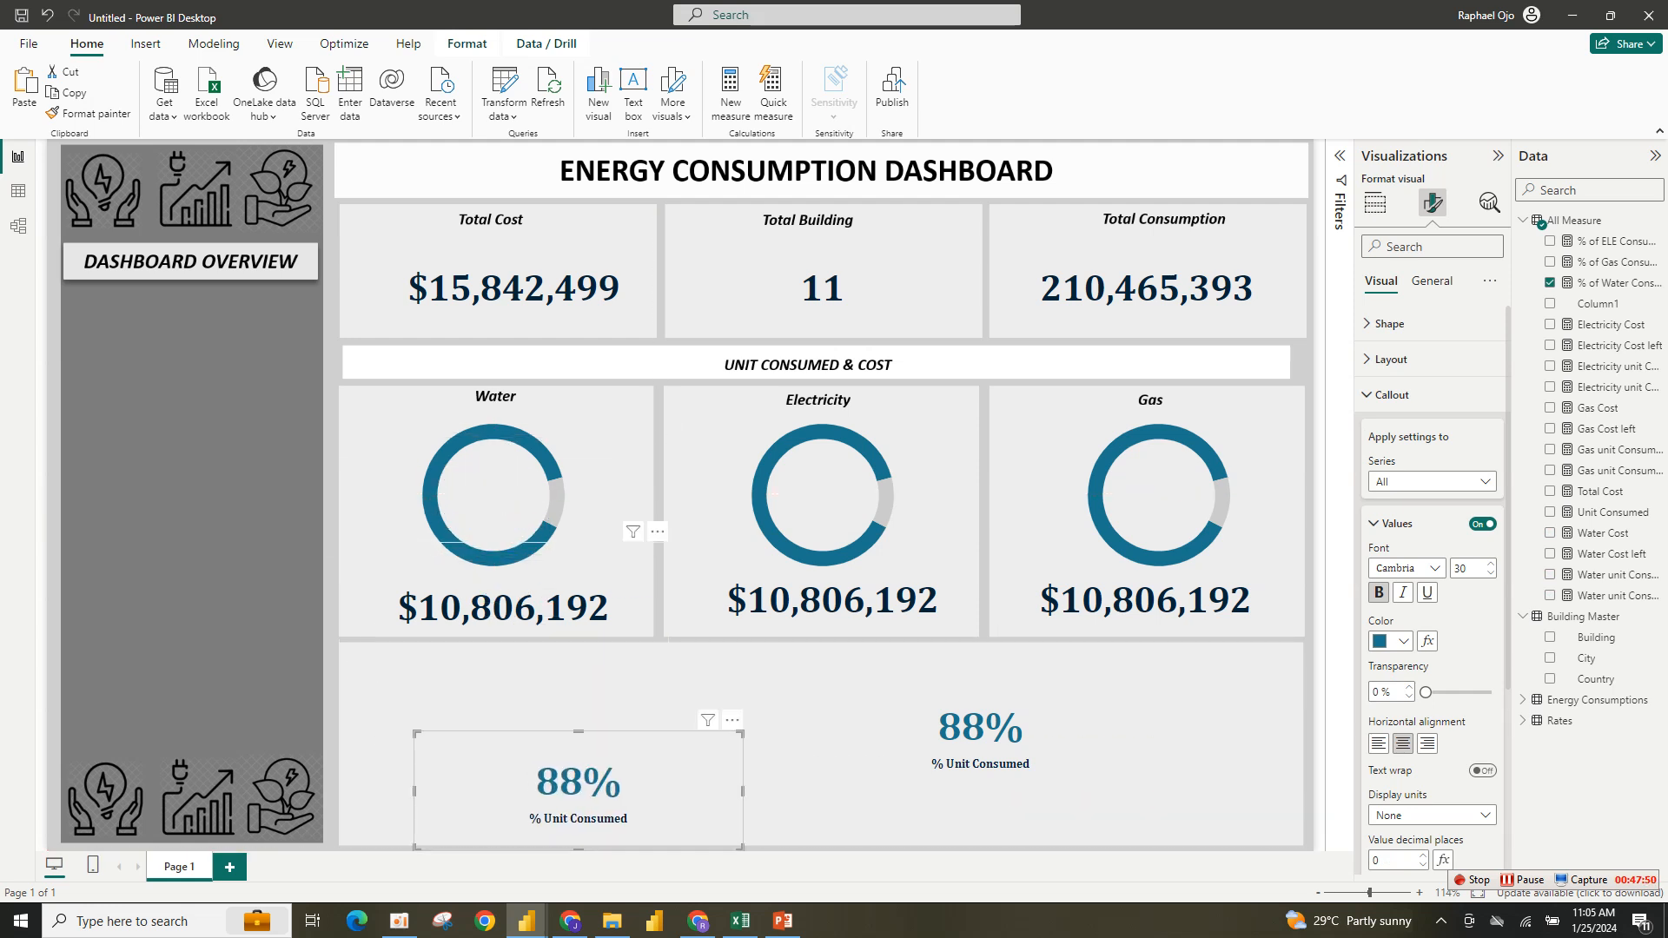
click(625, 521)
drag(645, 586, 665, 599)
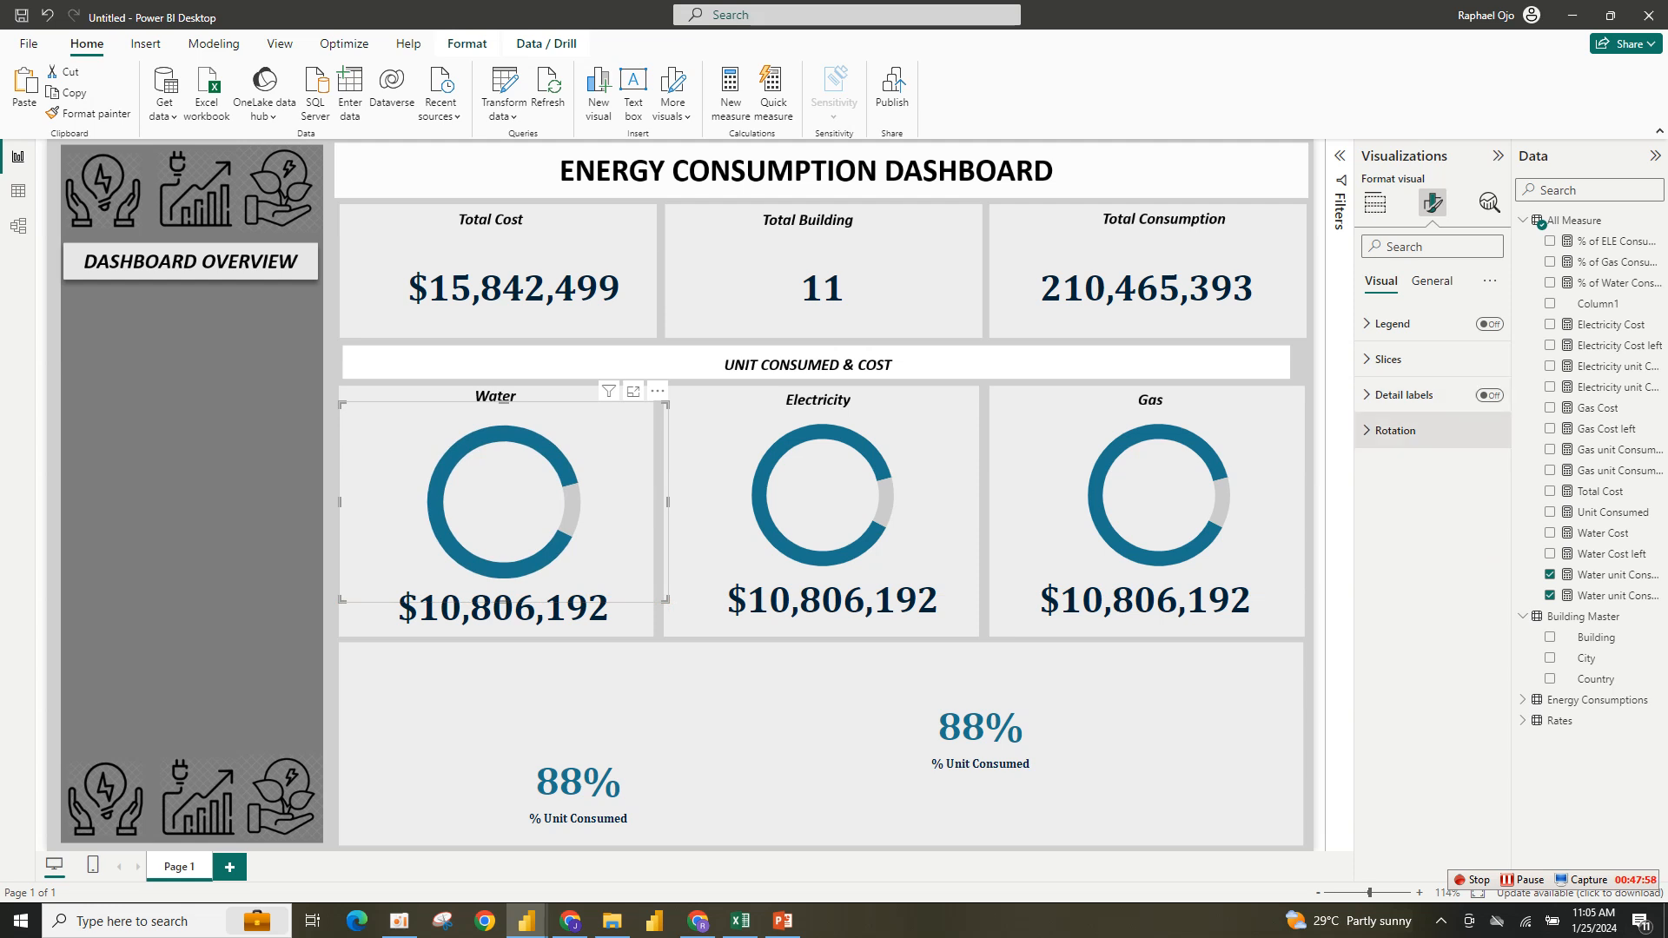
Set the Water donut chart's inner radius to 91%.
click(1395, 430)
click(1395, 430)
click(1388, 360)
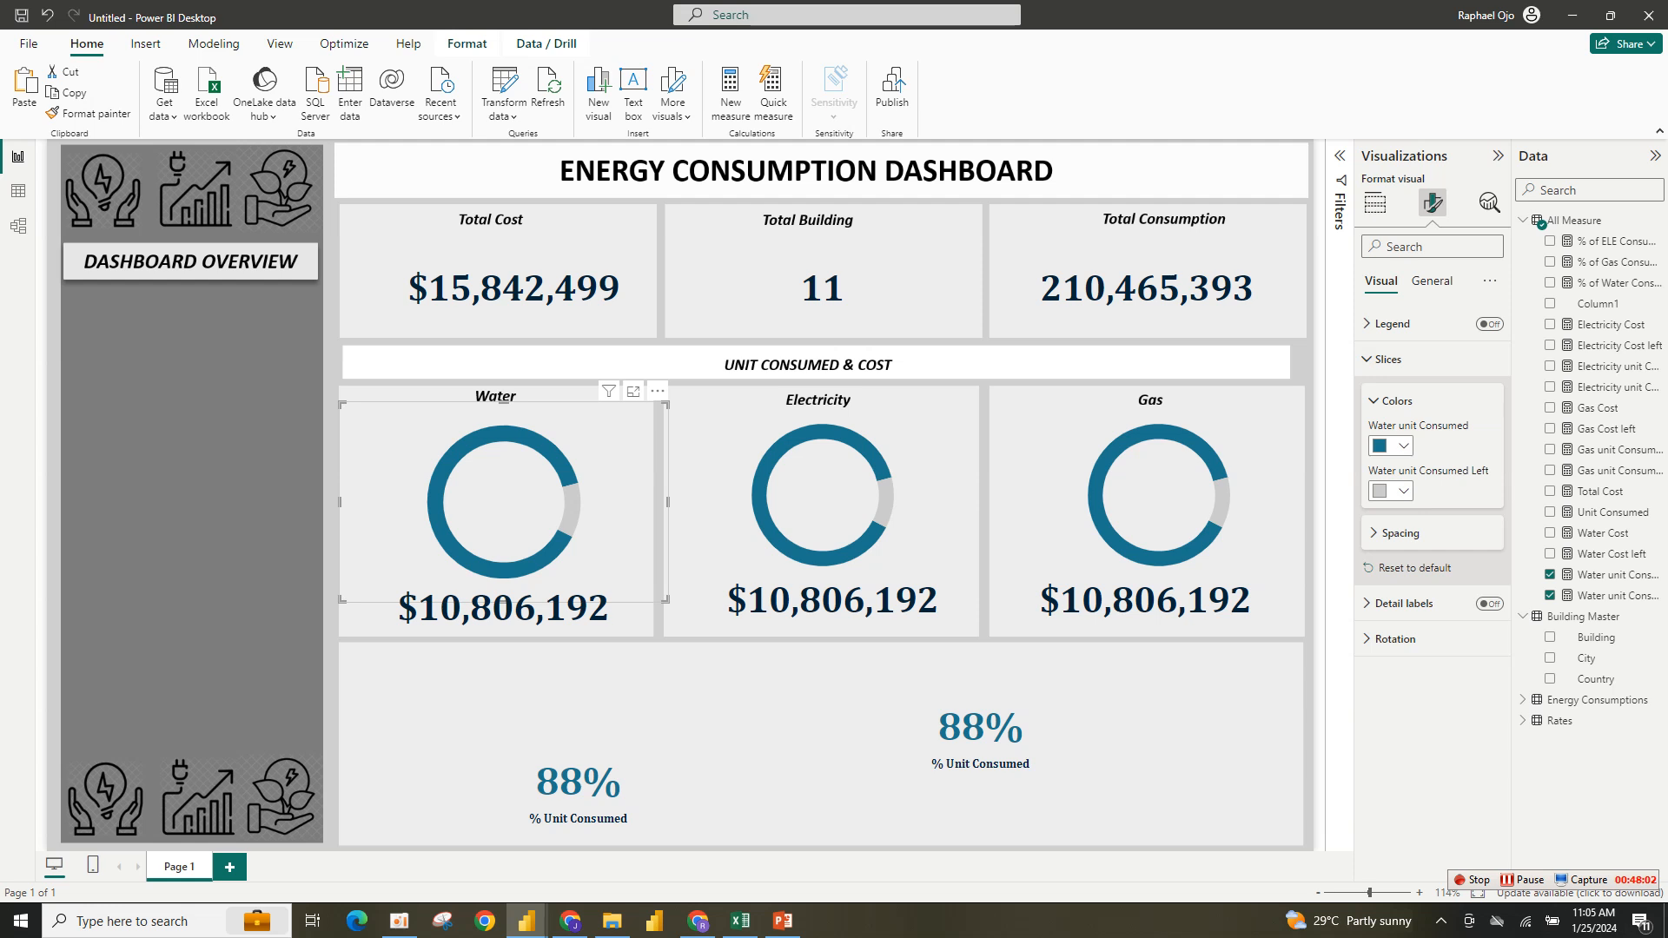
click(1400, 533)
drag(1483, 584, 1485, 584)
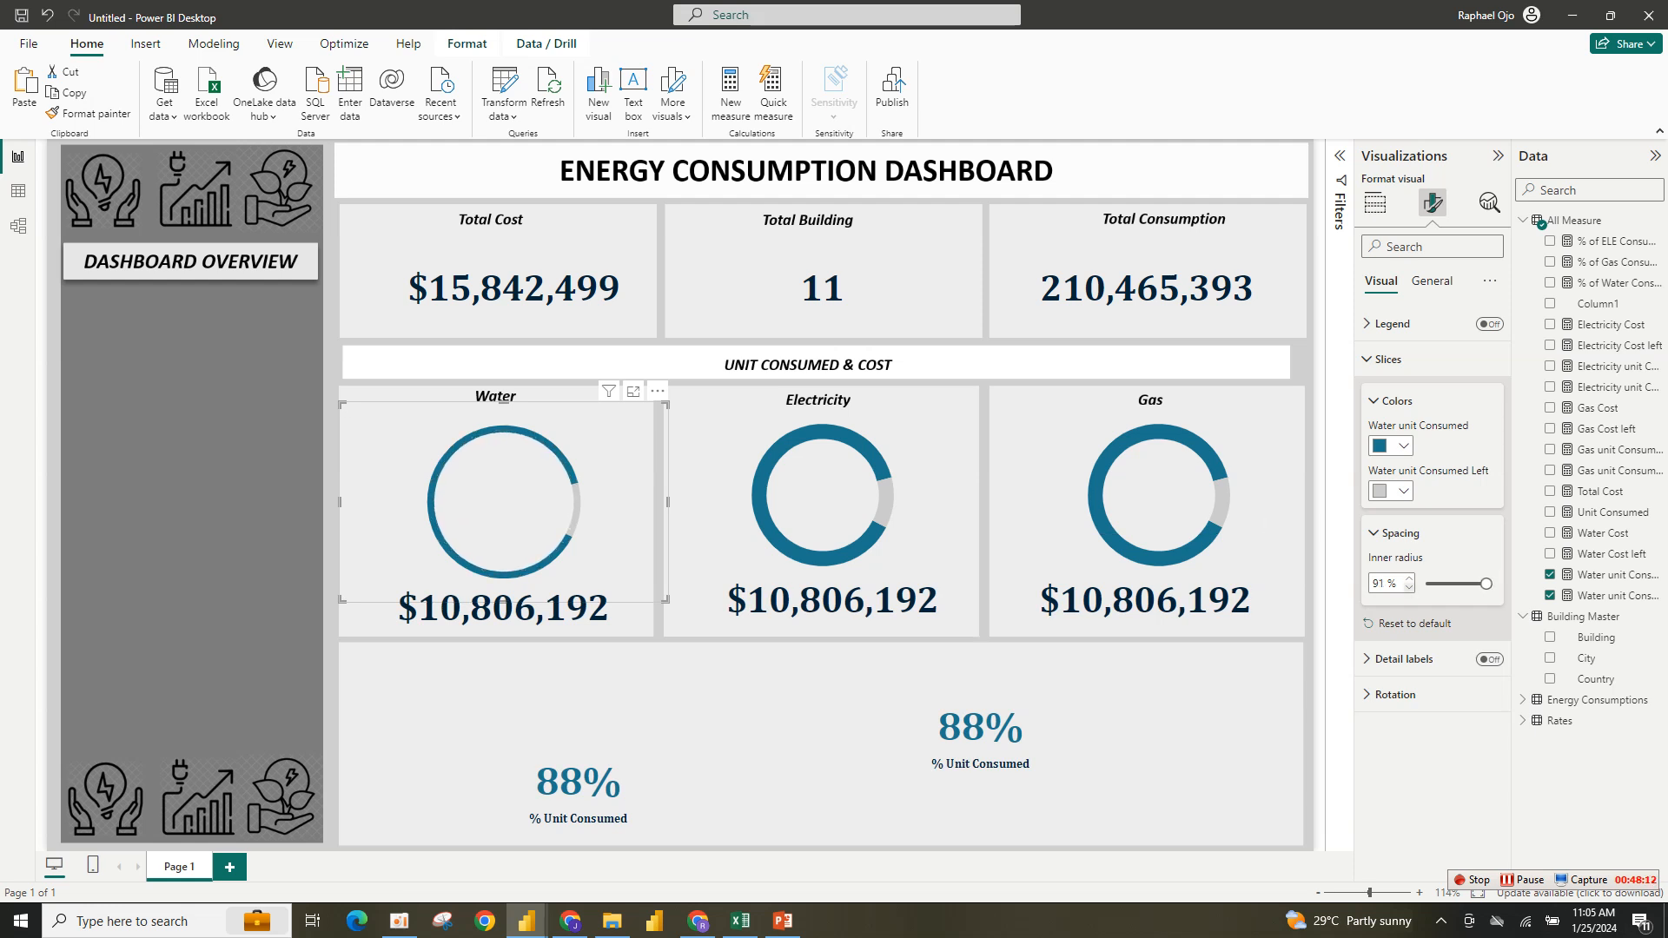
Set the Water donut chart's inner radius to 88% and place a copy of the chart in the empty box below.
drag(1487, 583, 1484, 583)
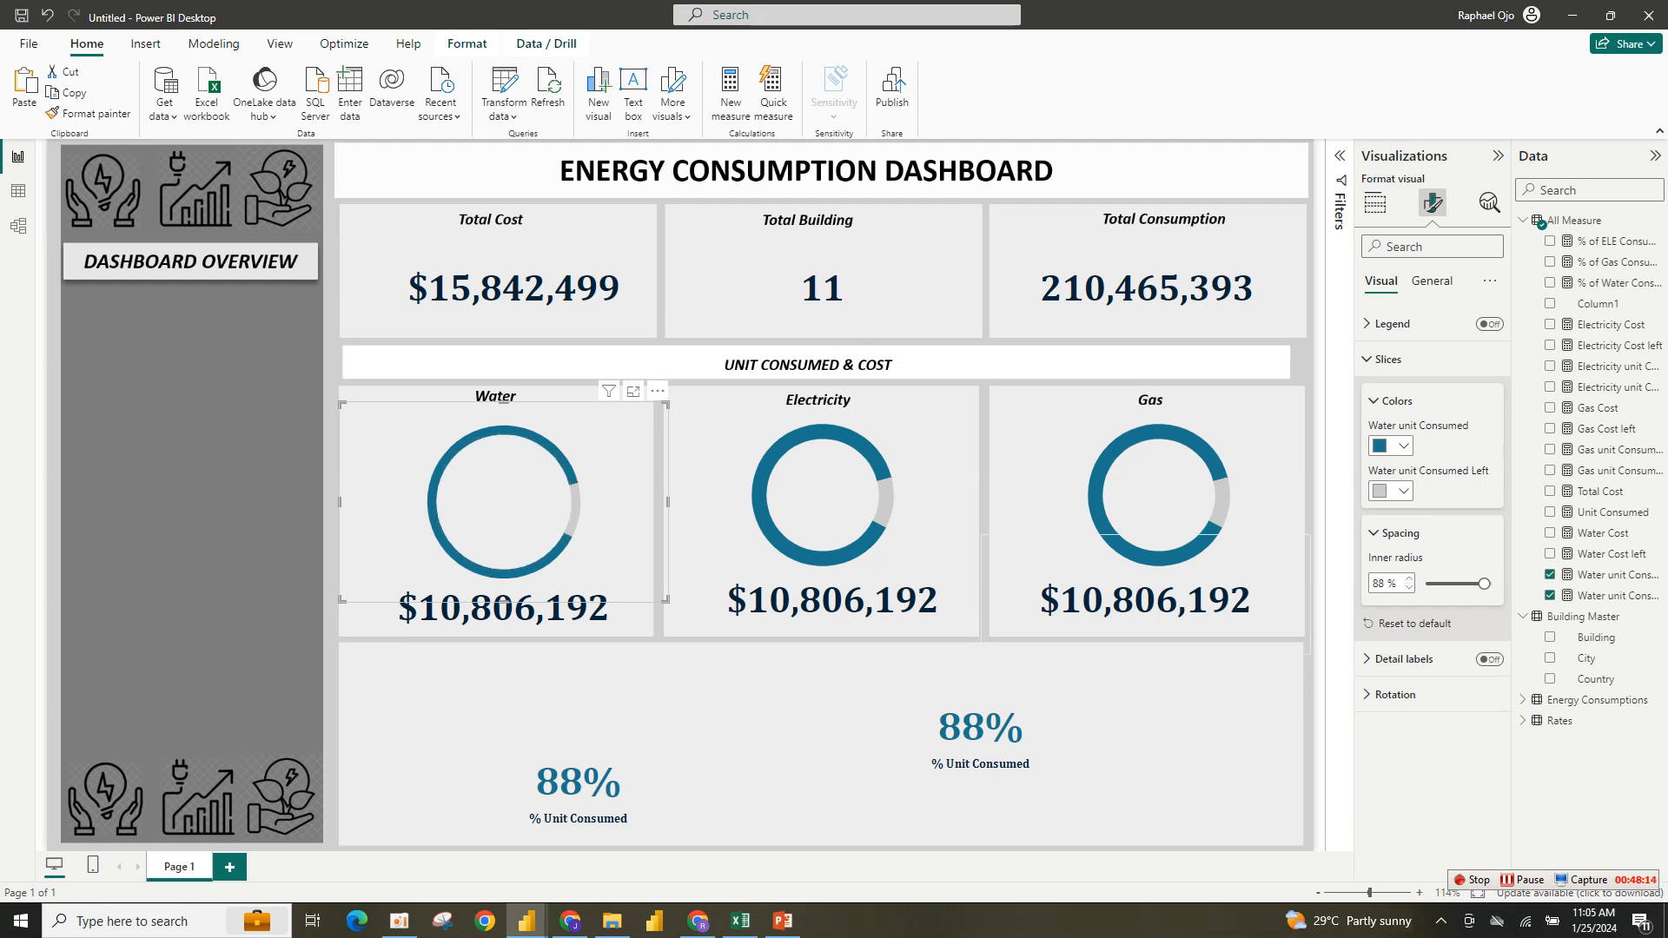
click(578, 786)
mouse_move(577, 786)
mouse_down()
mouse_move(567, 611)
mouse_move(512, 497)
mouse_move(577, 786)
mouse_up()
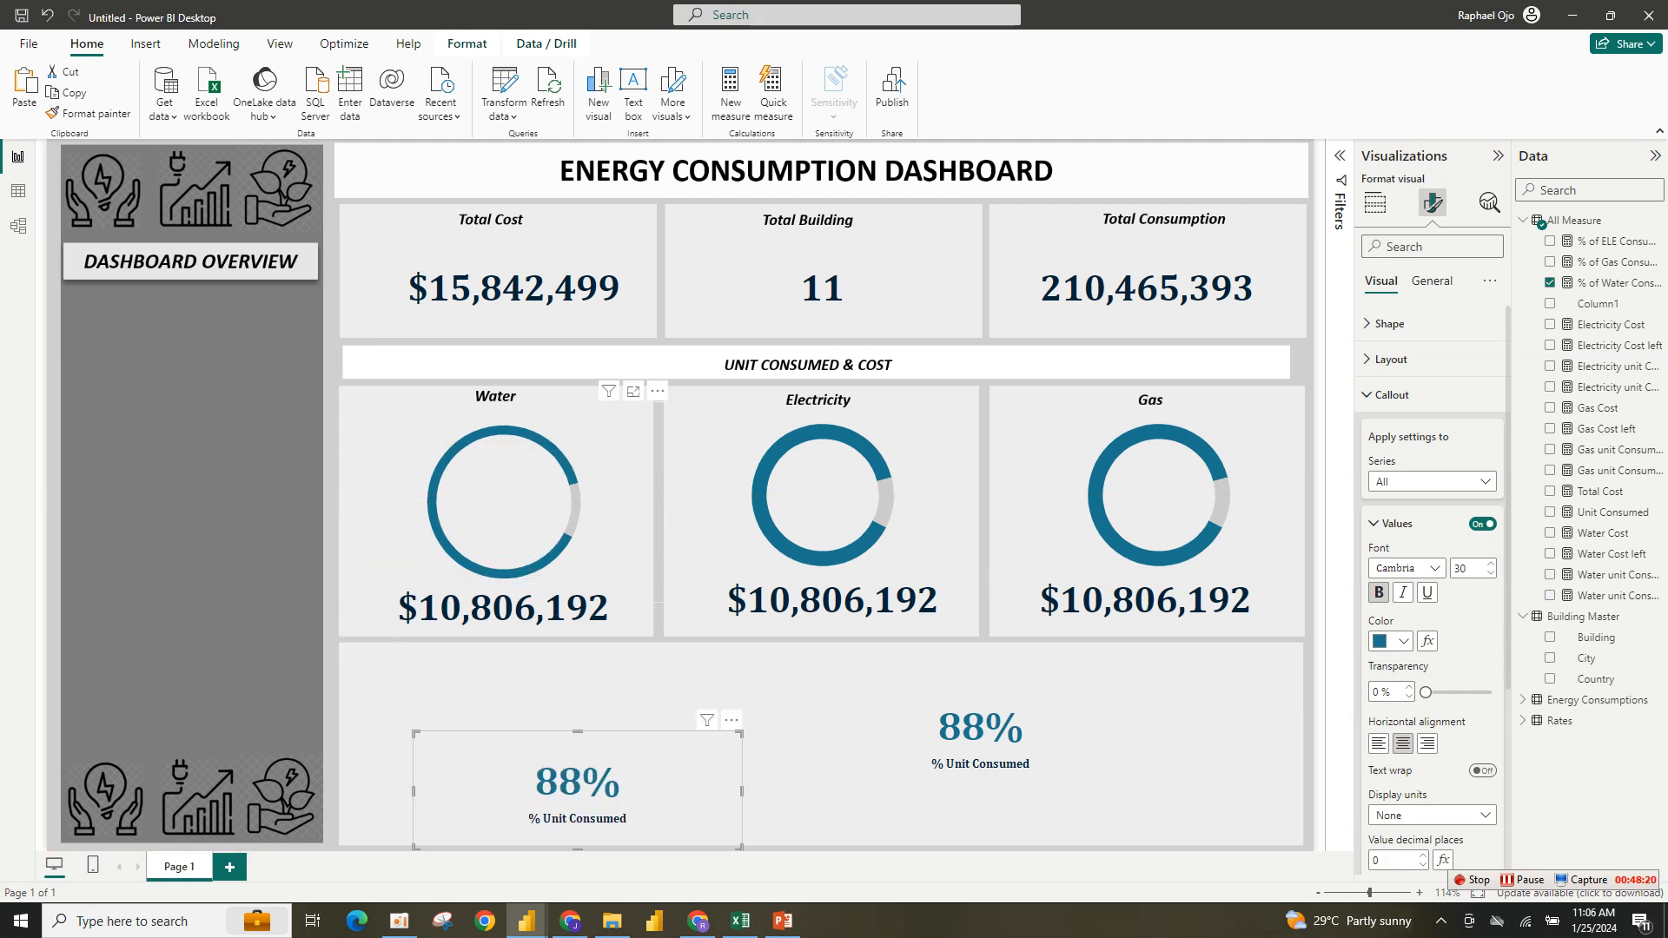
click(520, 521)
key(ctrl+v)
drag(519, 521, 783, 757)
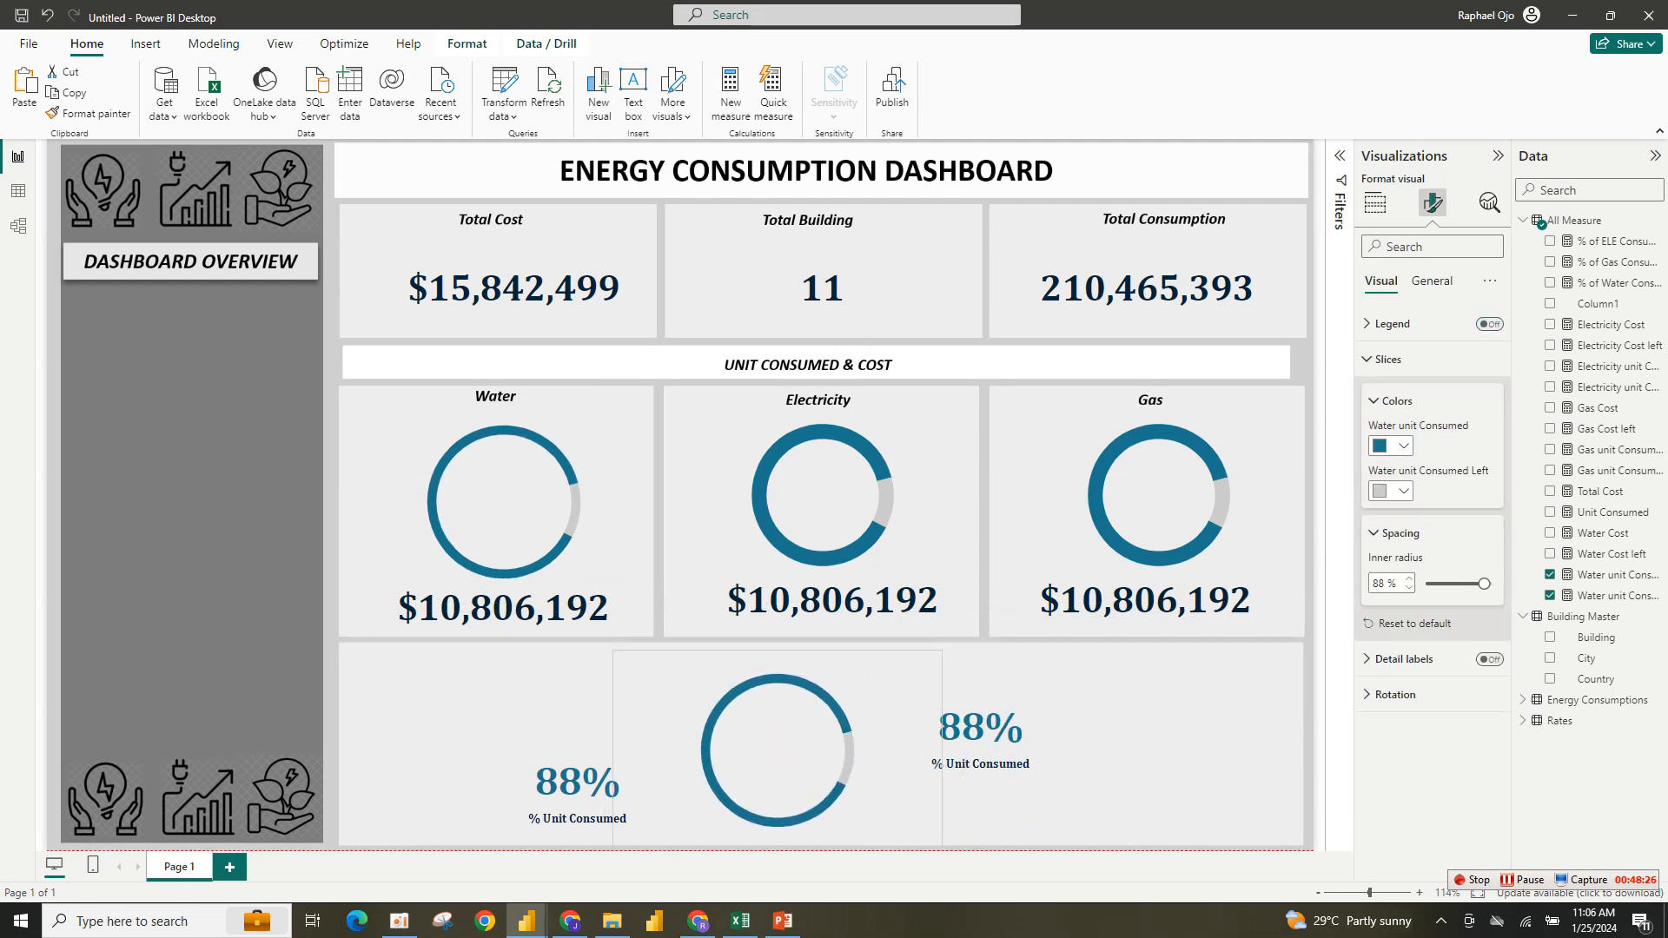
Remove the old donut charts from the Electricity and Gas boxes, and move the thinner-ringed copy into the Electricity box.
click(951, 413)
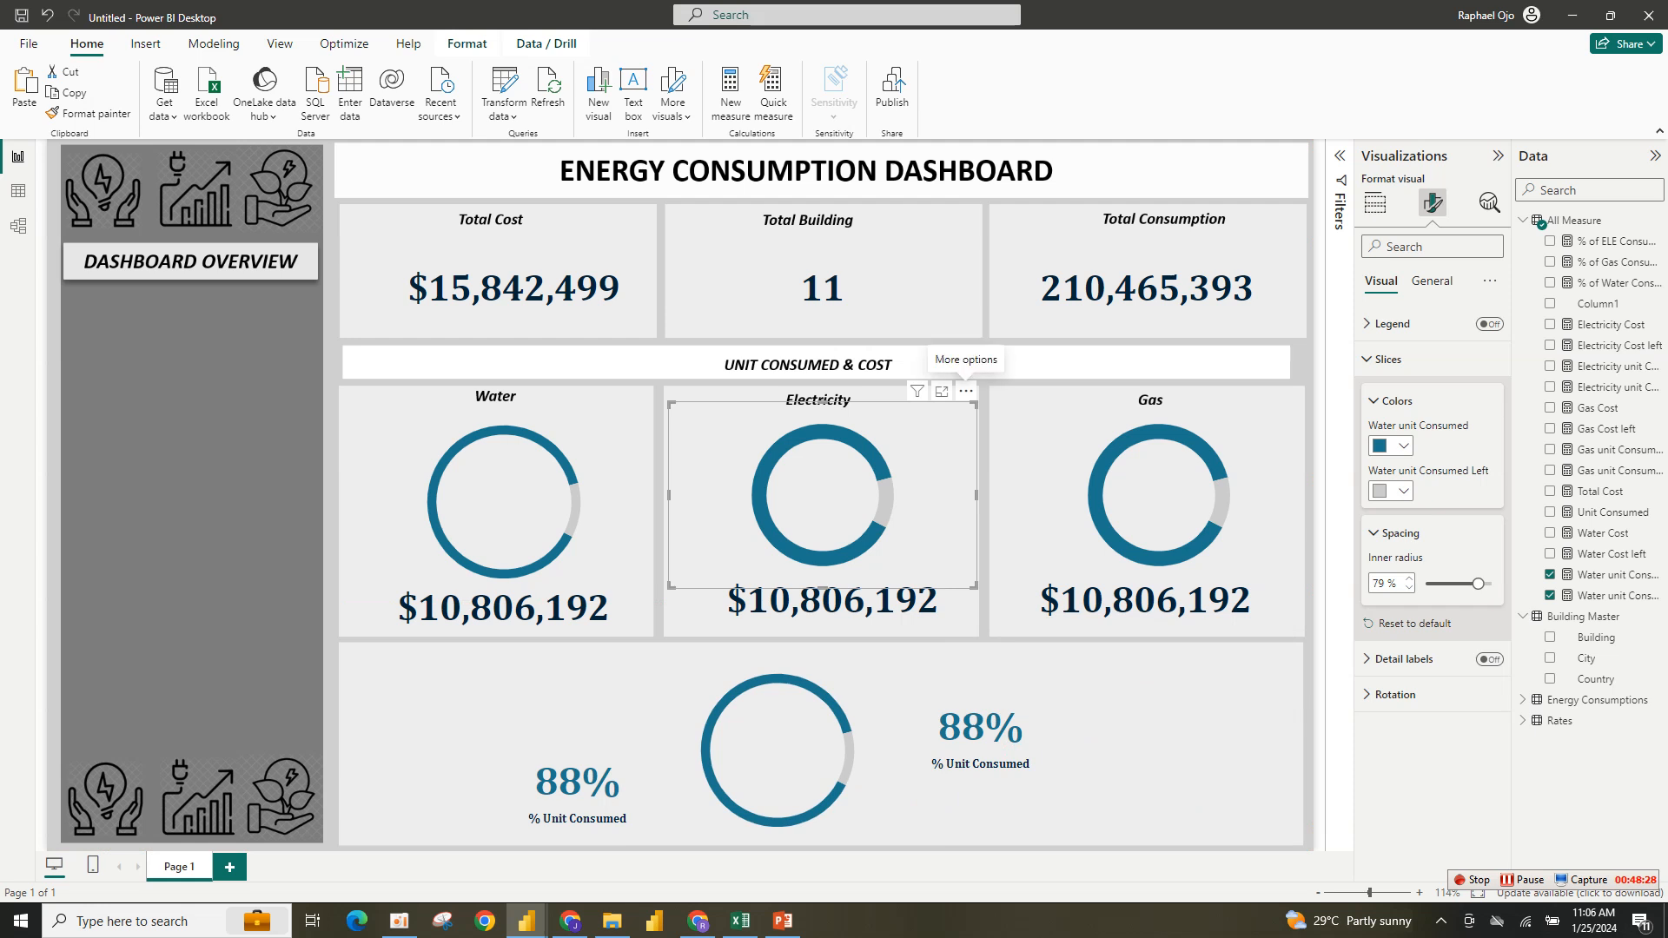
click(965, 391)
click(1017, 453)
click(1277, 413)
click(1301, 391)
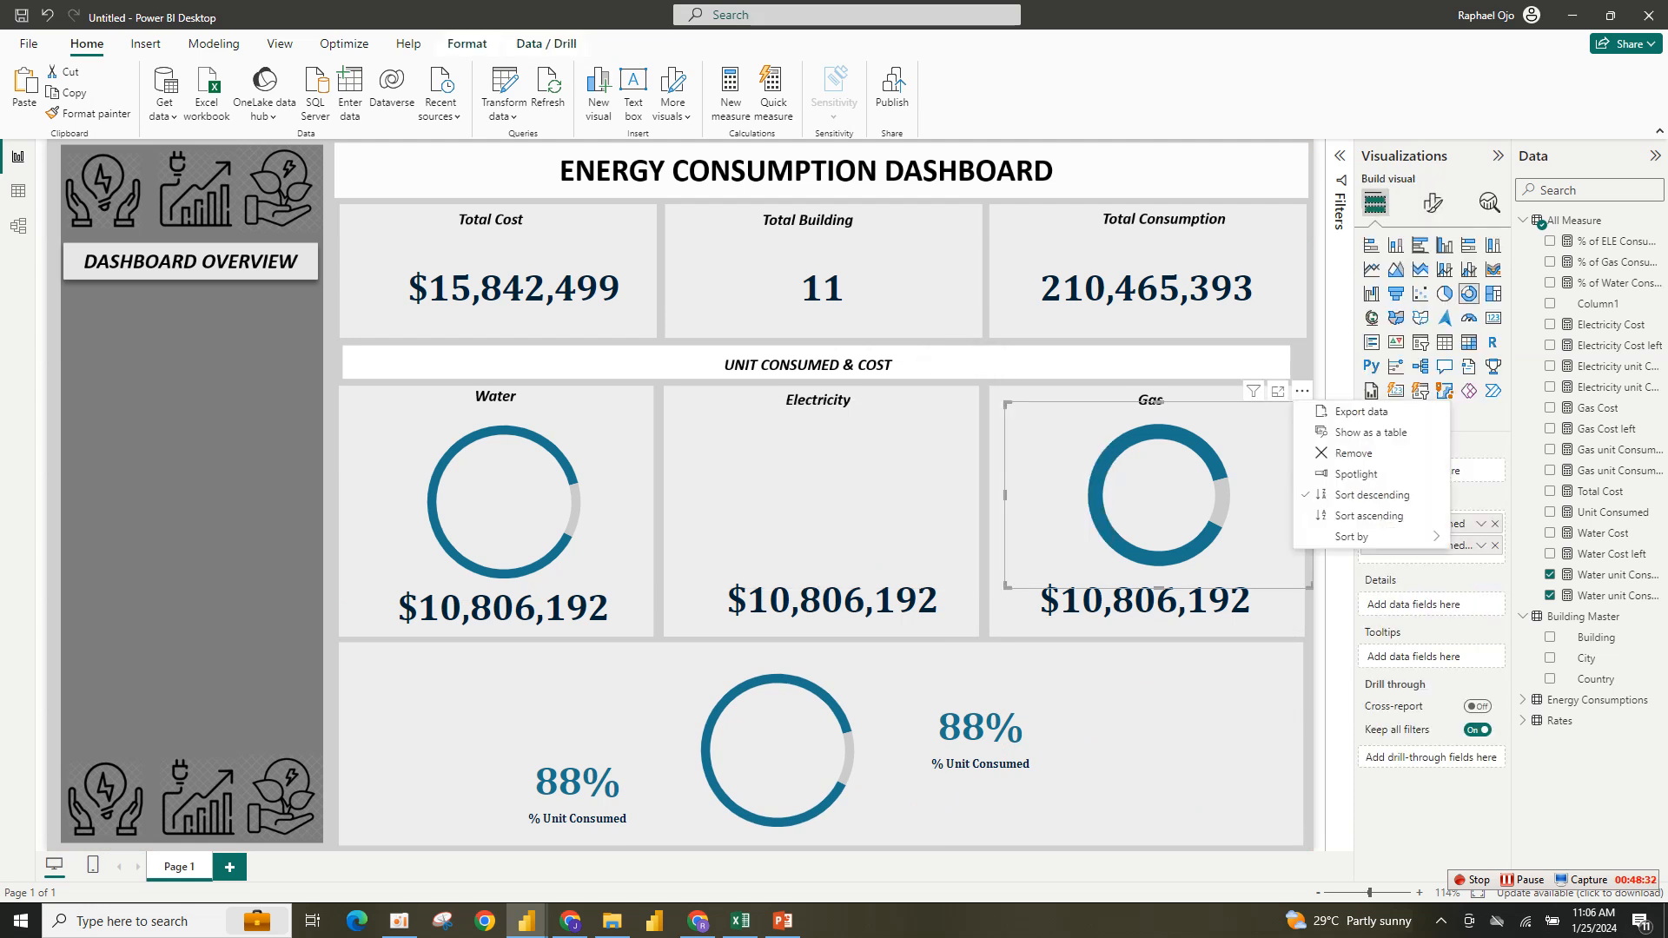
click(1354, 453)
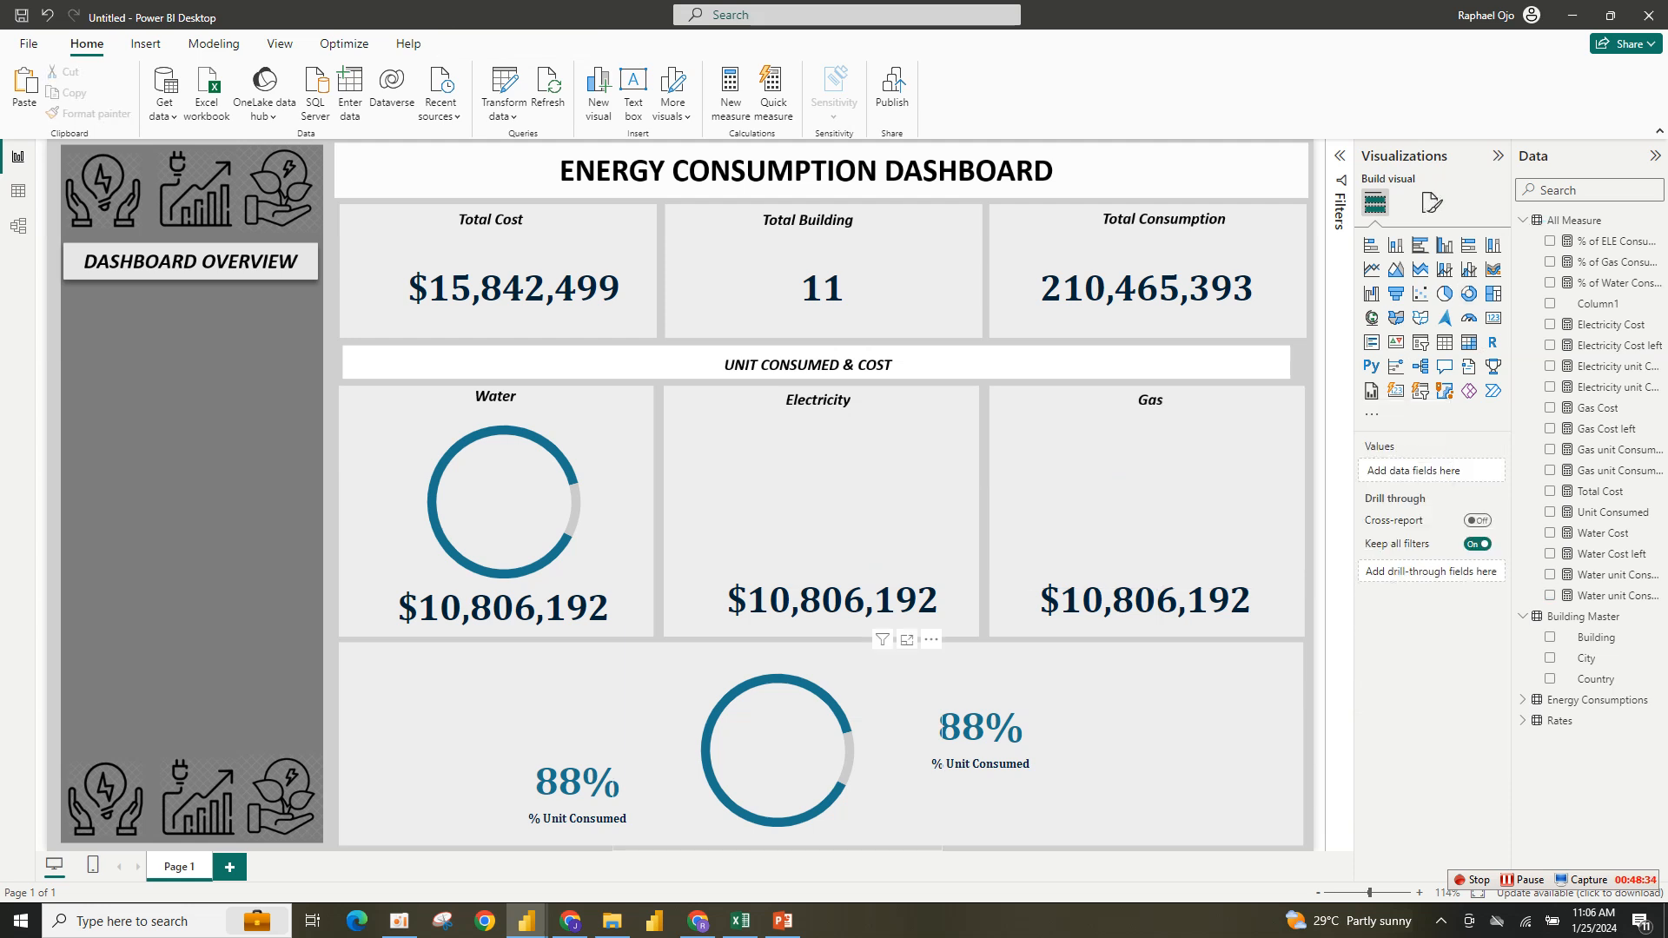
drag(777, 751, 823, 494)
Narrow and centre the % Unit Consumed card inside the Water donut ring, and place a copy of it in the bottom box.
click(521, 497)
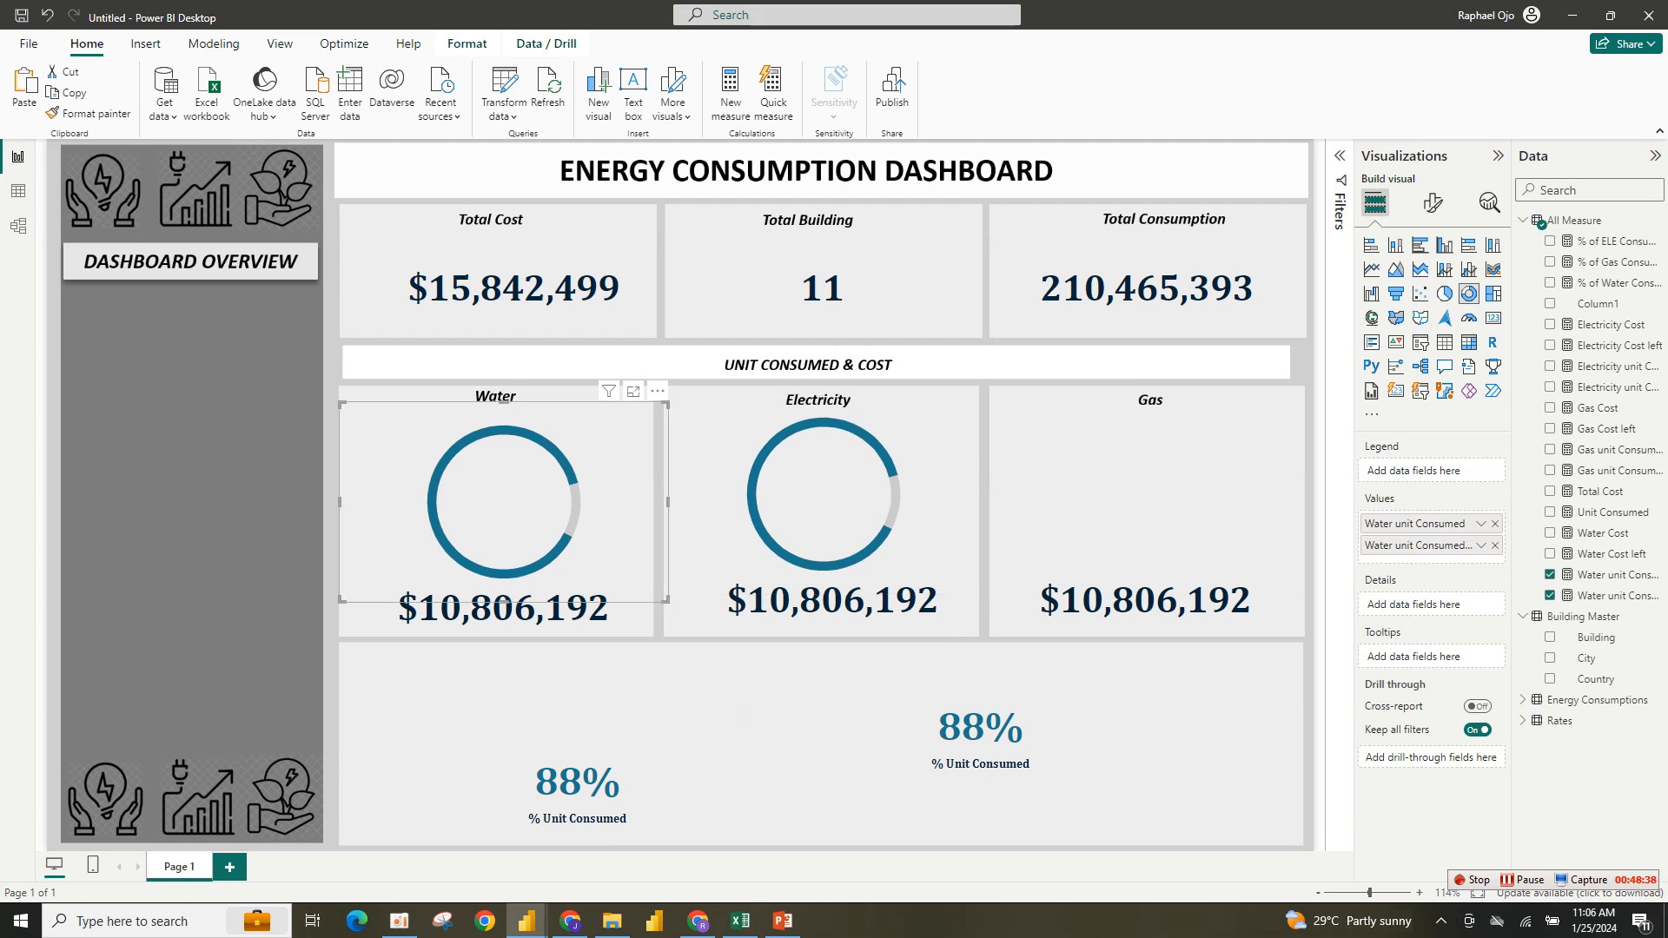
click(578, 789)
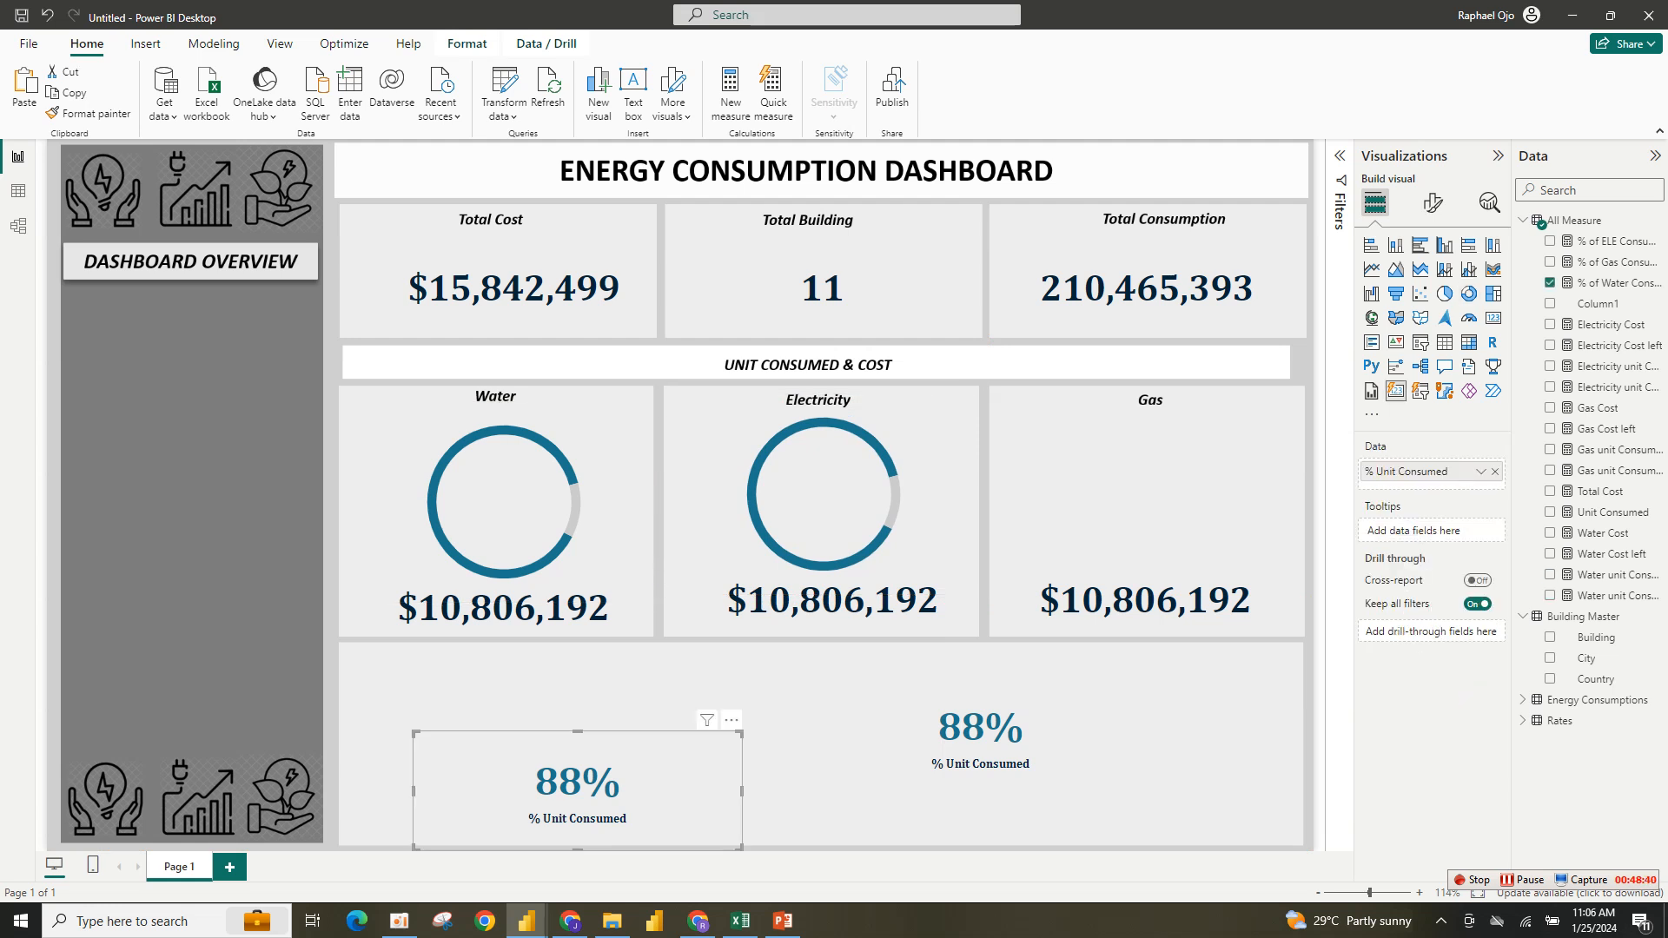
drag(578, 788, 504, 507)
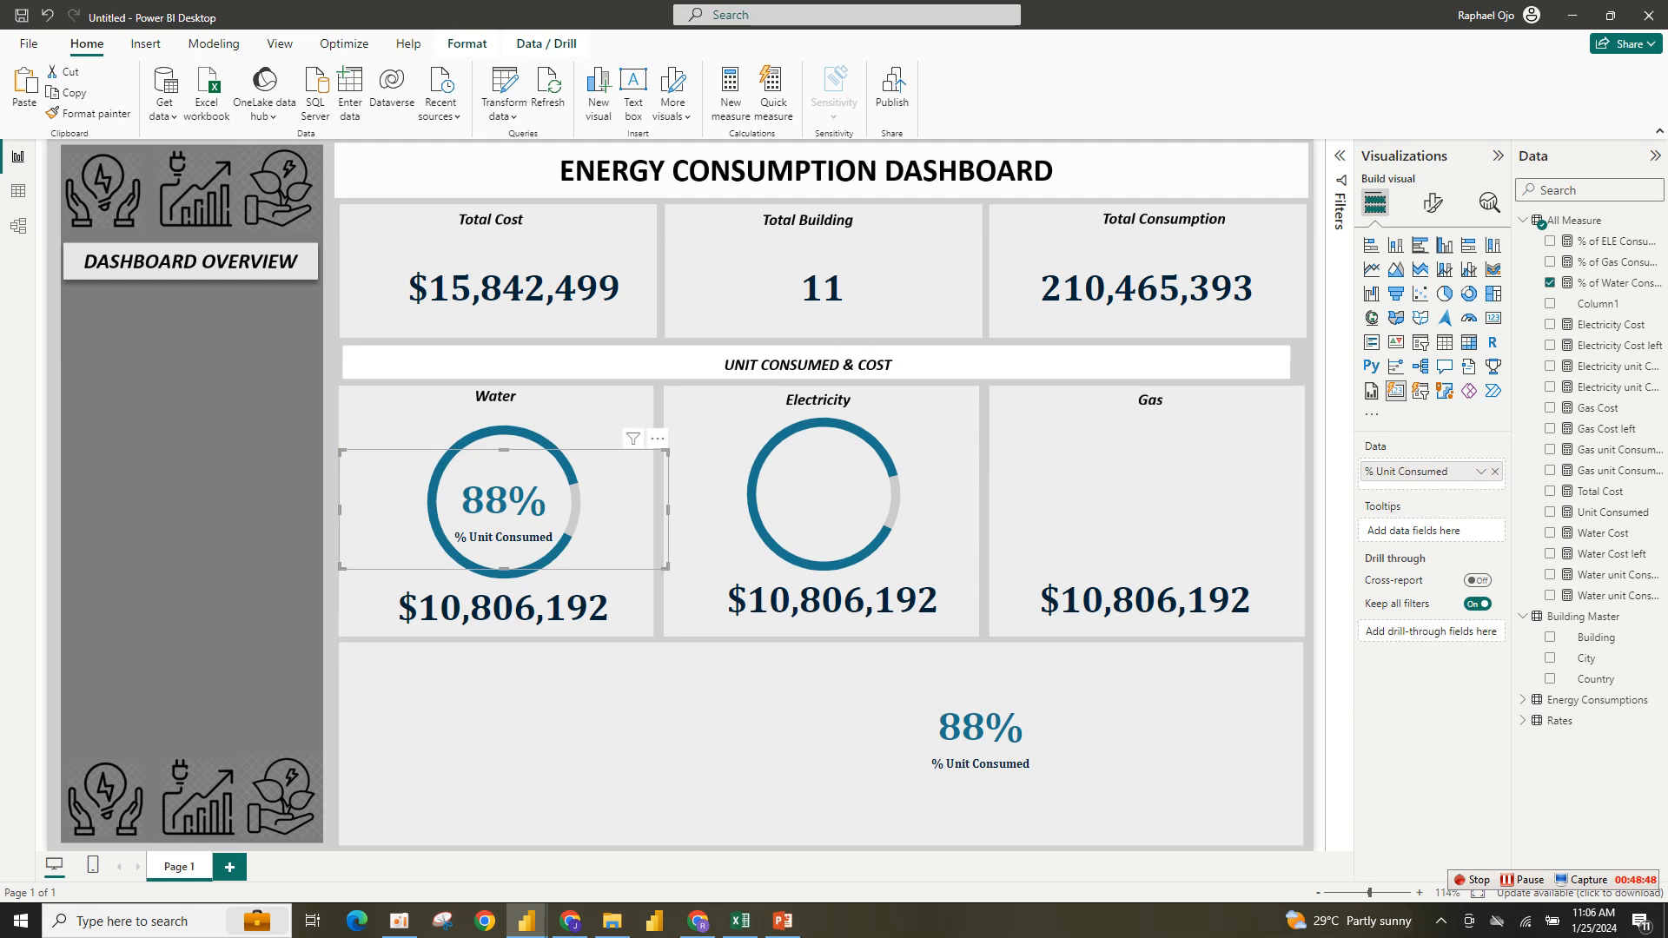
click(564, 729)
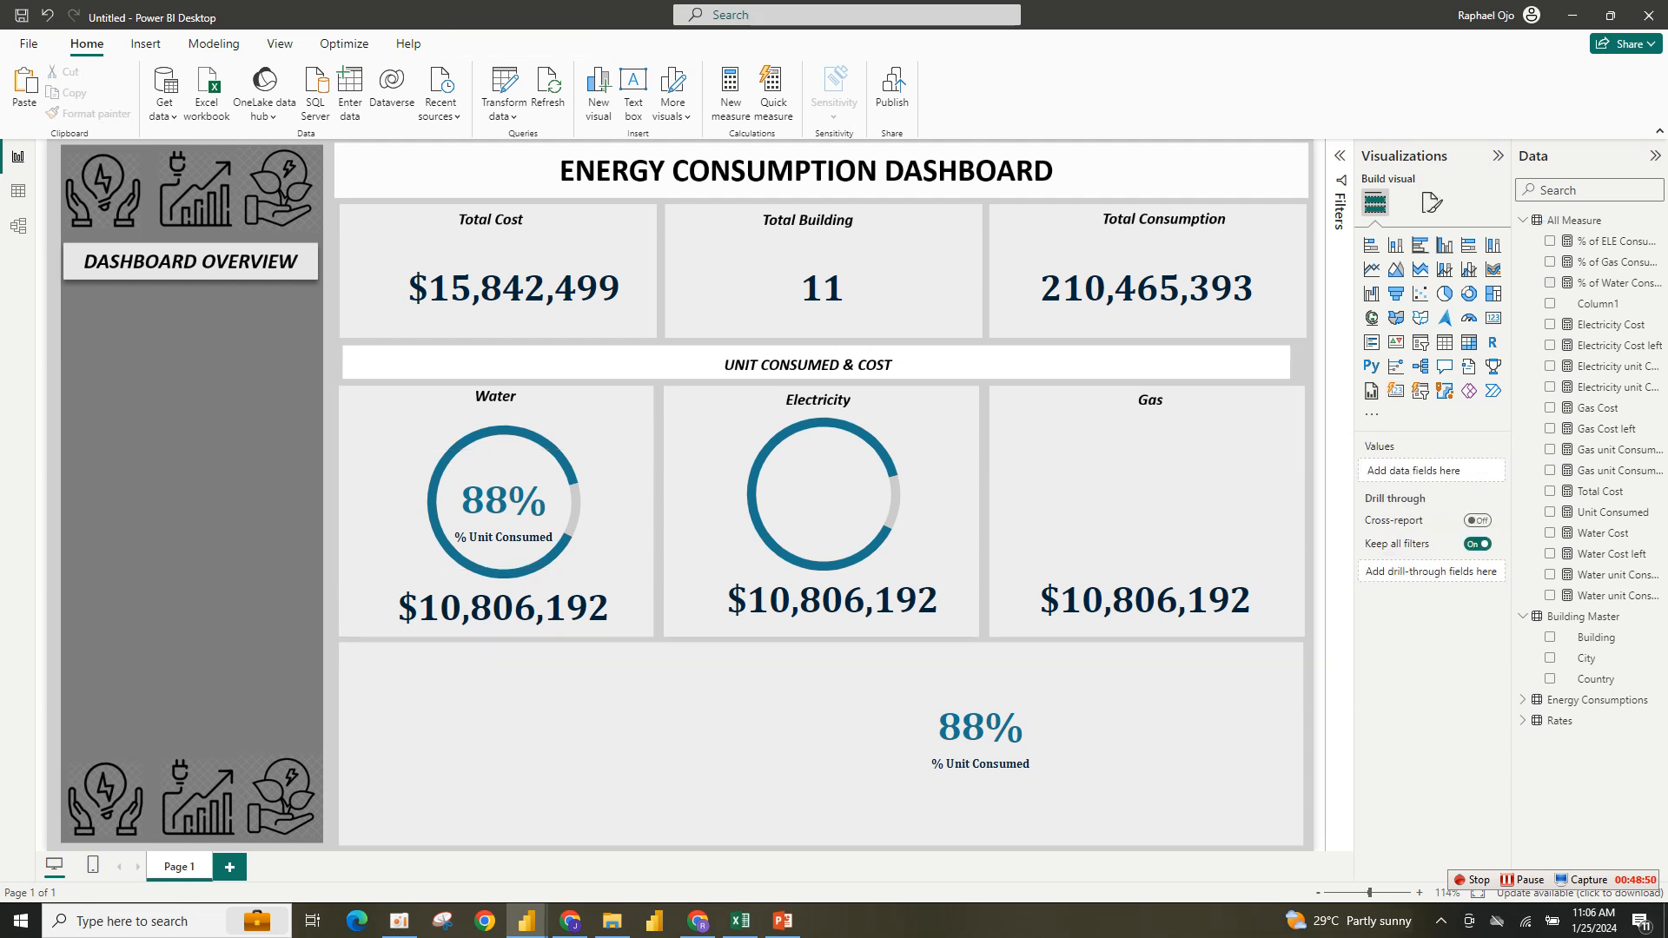
click(504, 507)
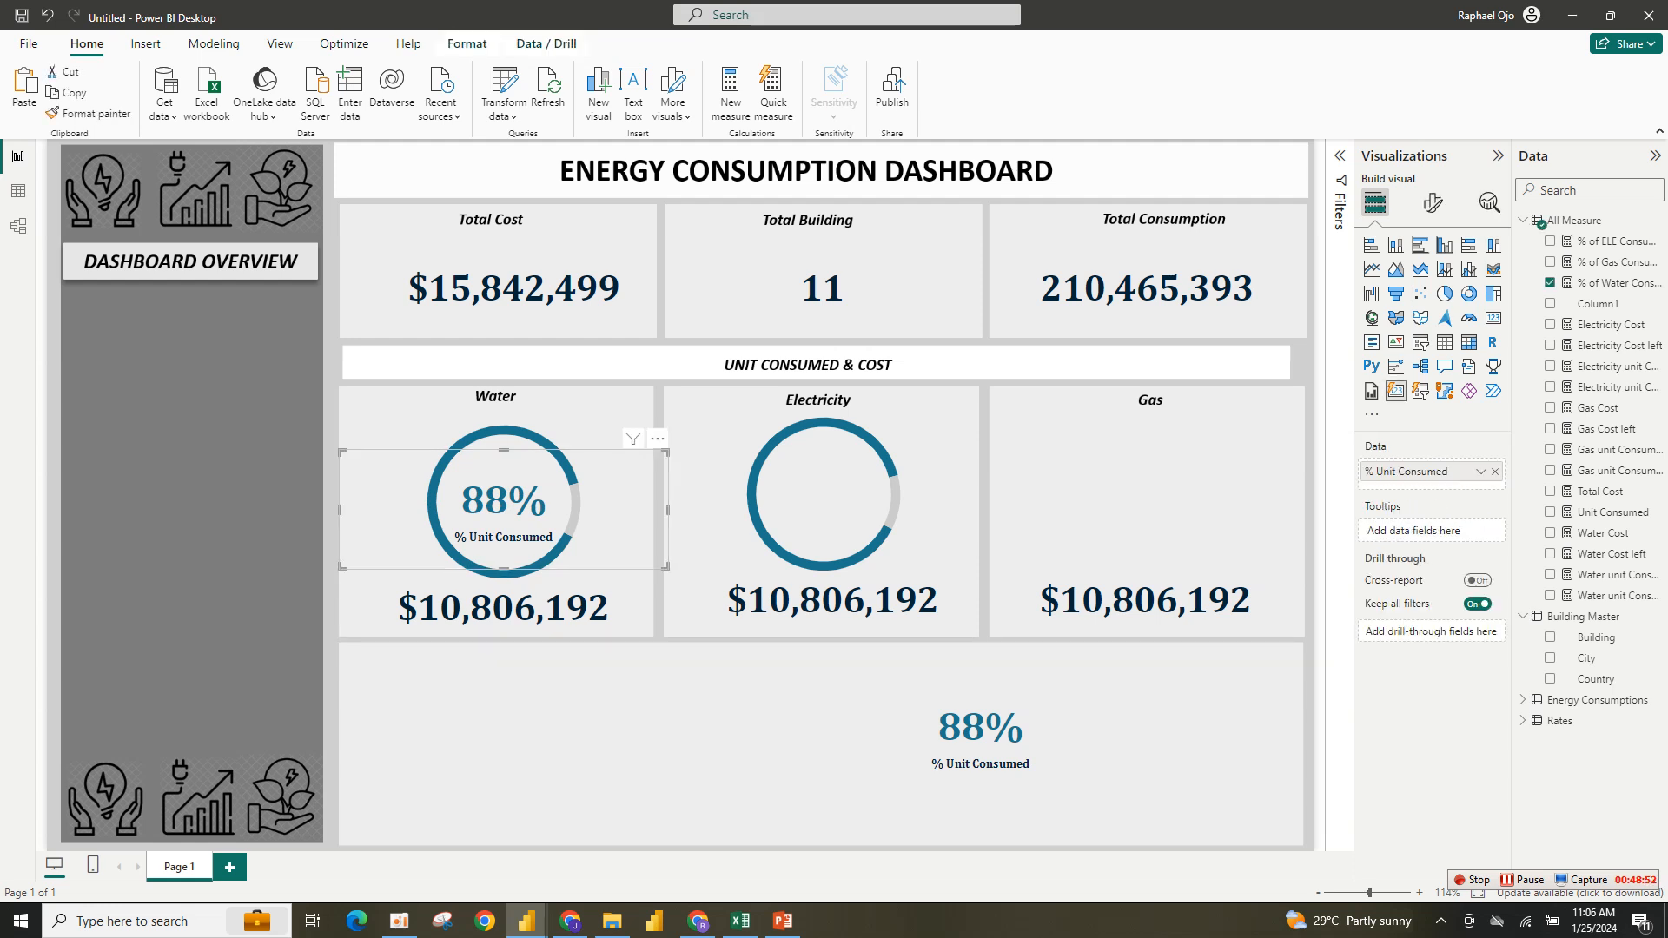
drag(504, 508, 426, 507)
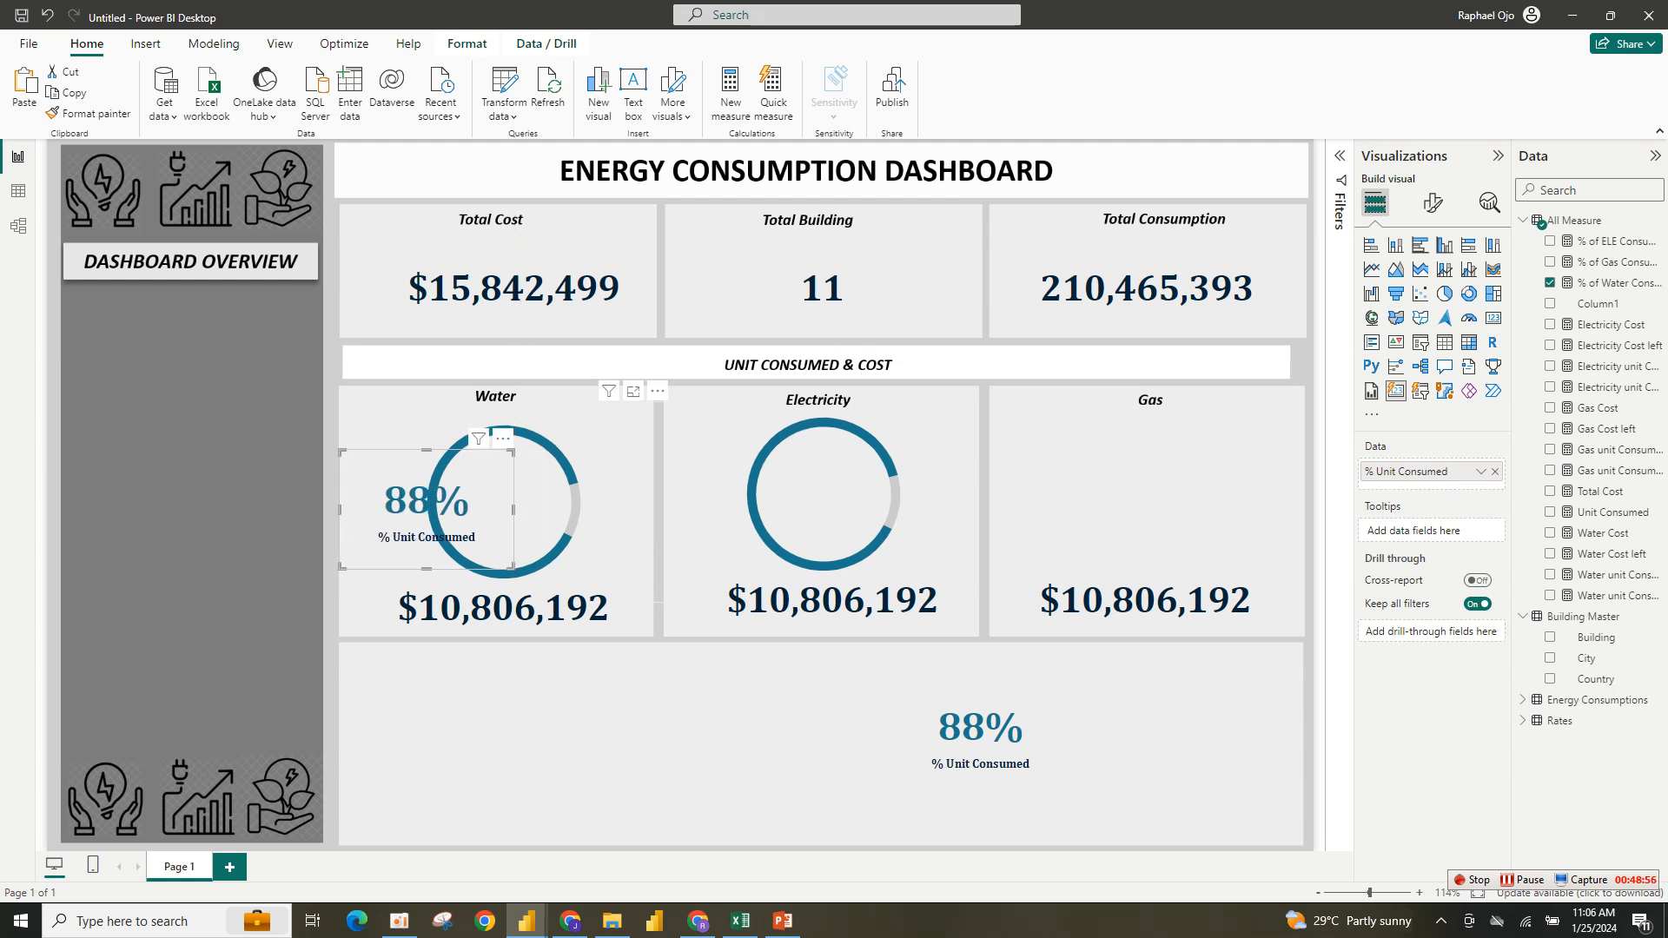
drag(427, 450, 514, 504)
drag(504, 509, 504, 508)
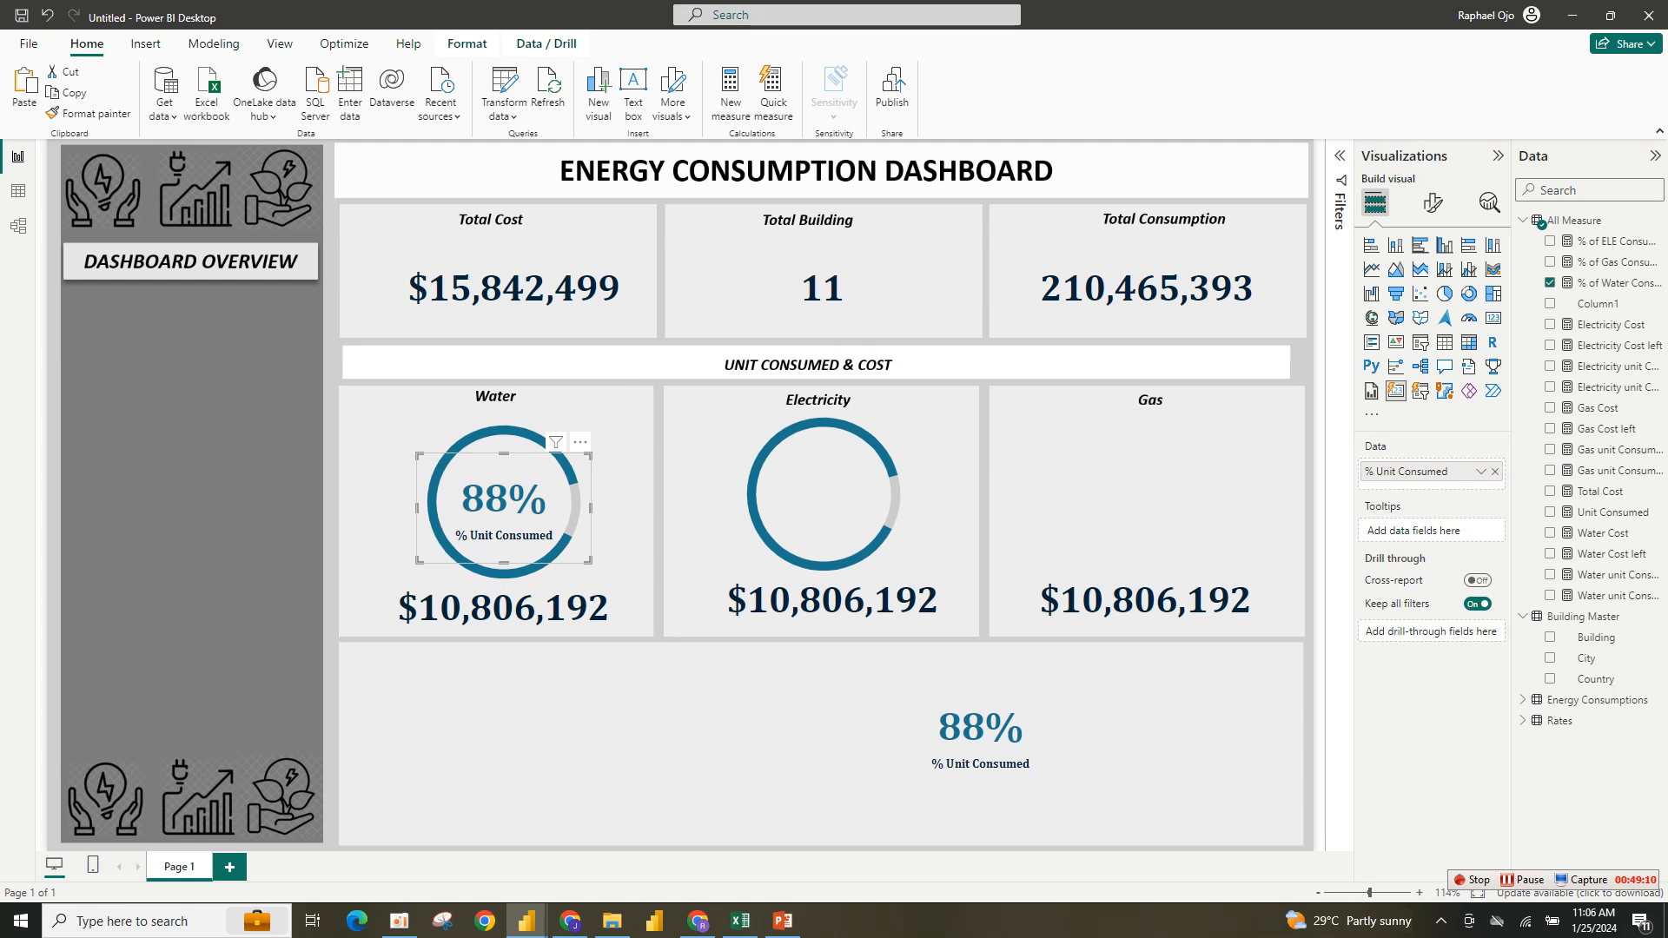
drag(503, 508, 711, 749)
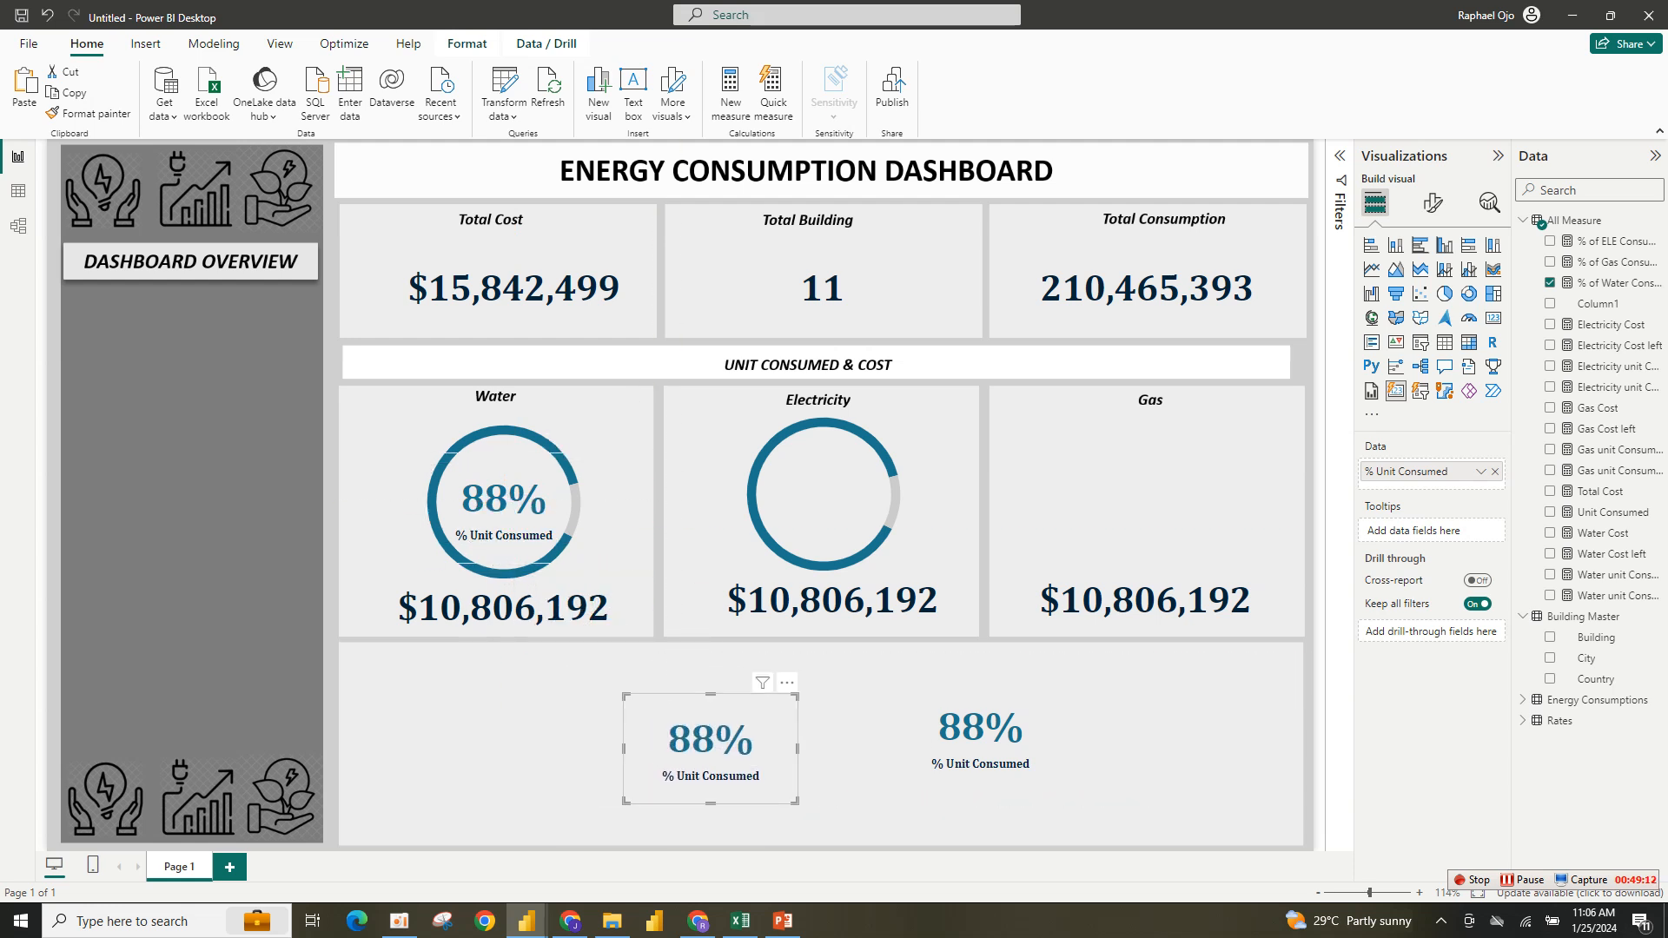
Group the Water donut chart, its % Unit Consumed card and its cost card into one object.
click(504, 503)
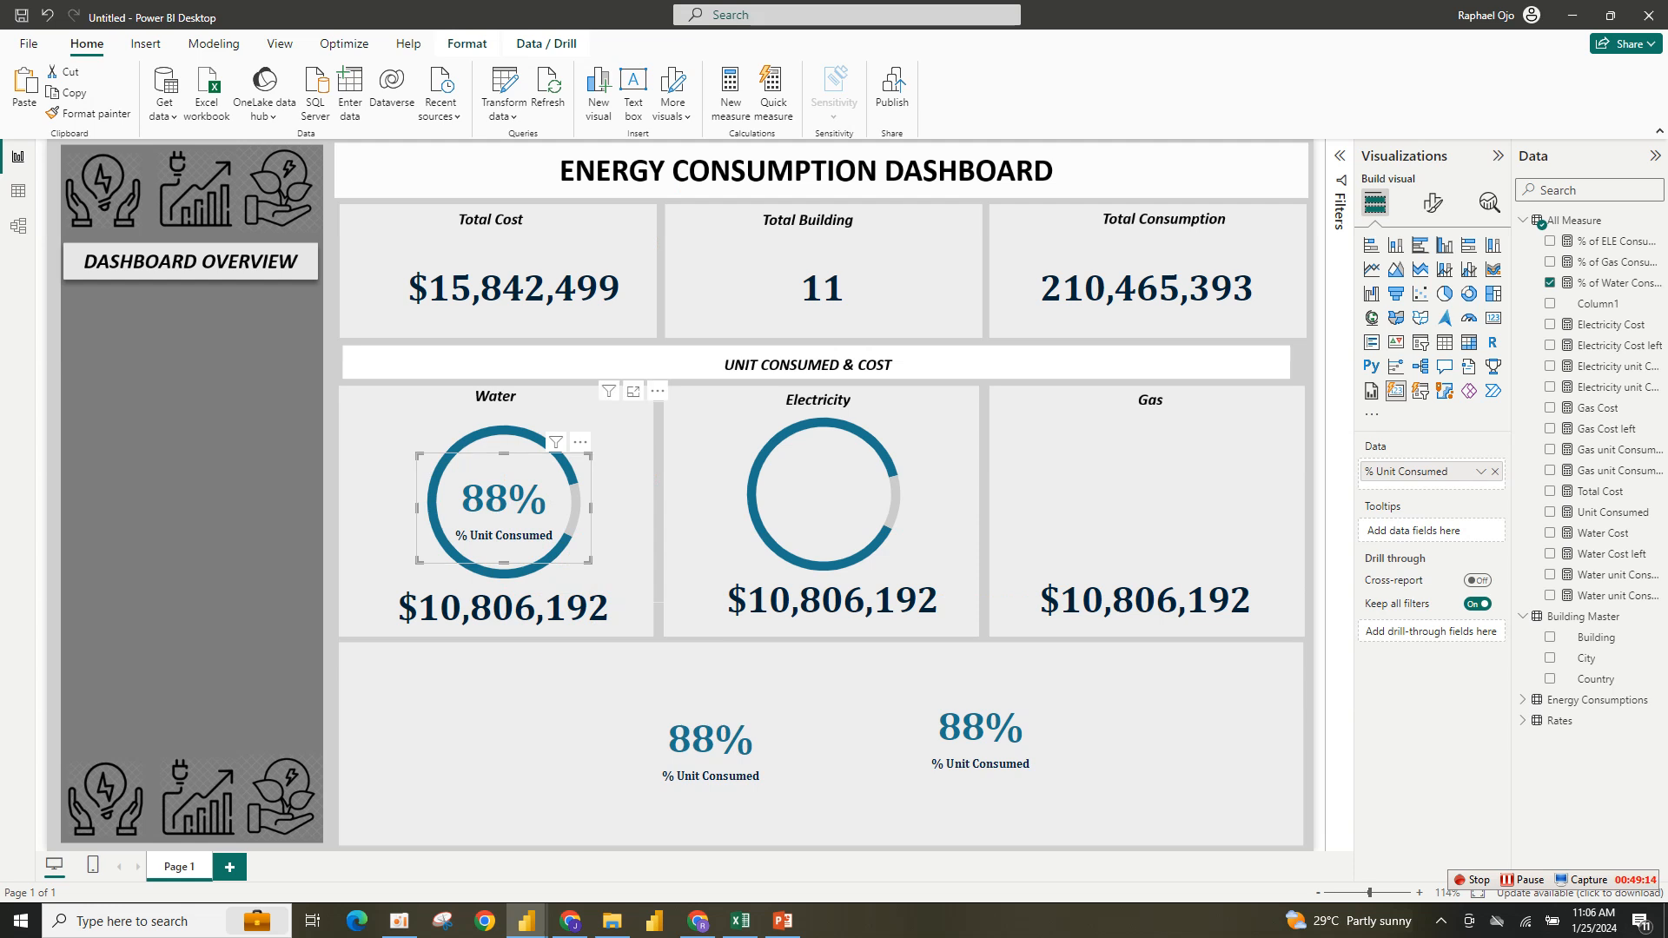
ctrl+click(537, 430)
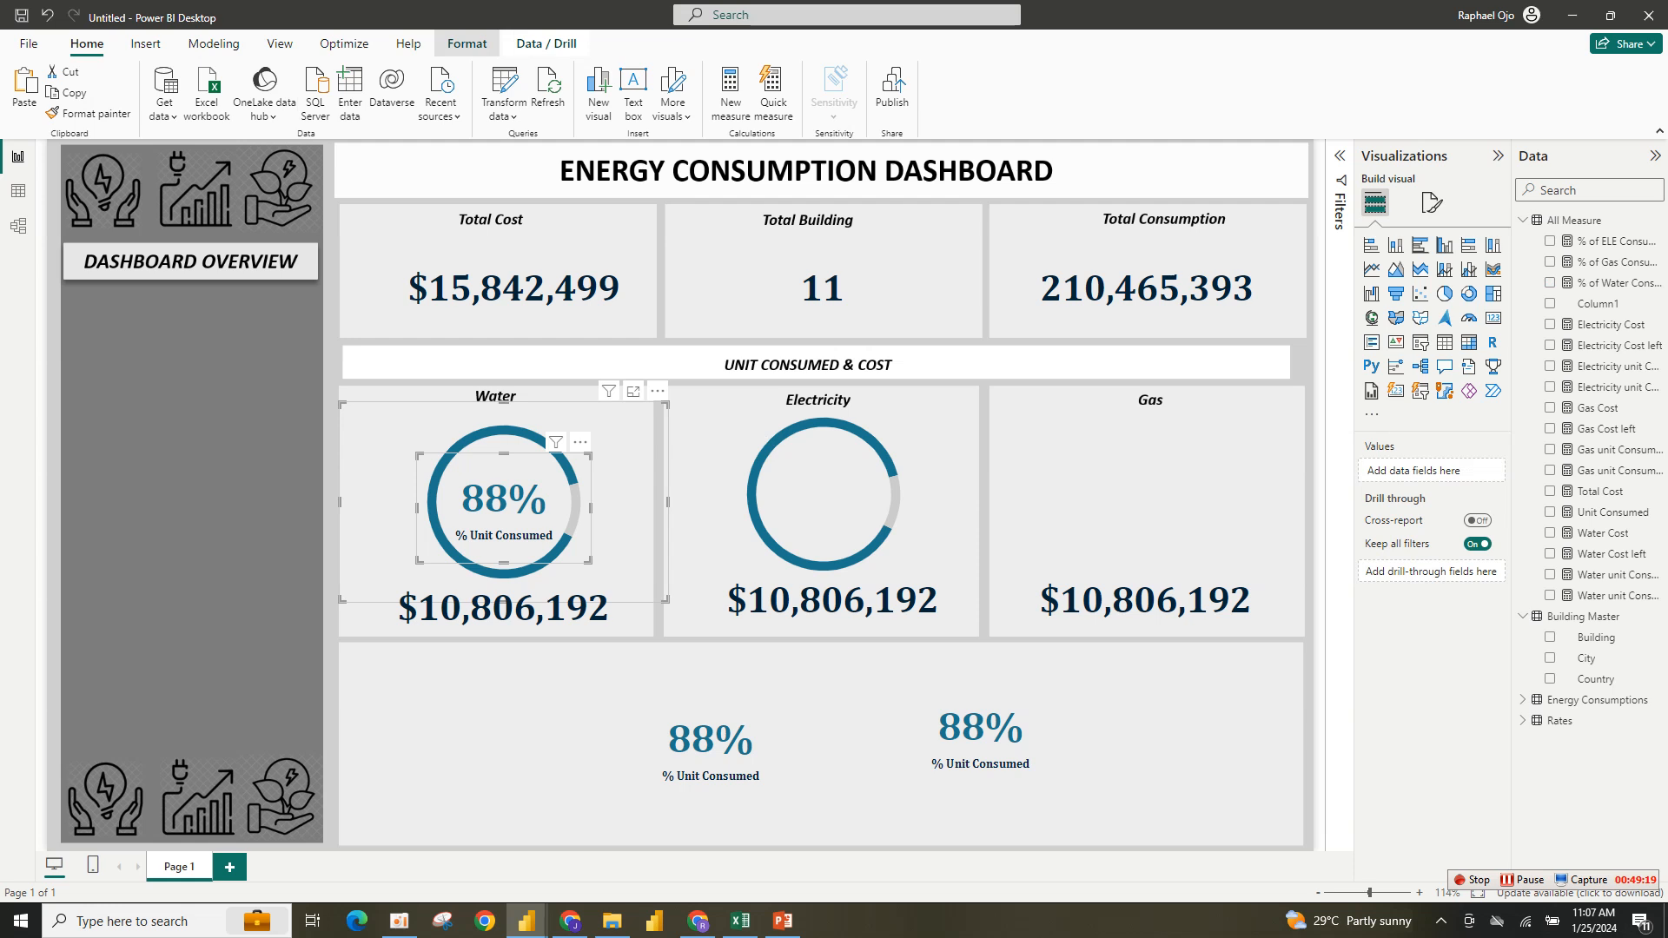
click(468, 44)
click(412, 96)
key(Return)
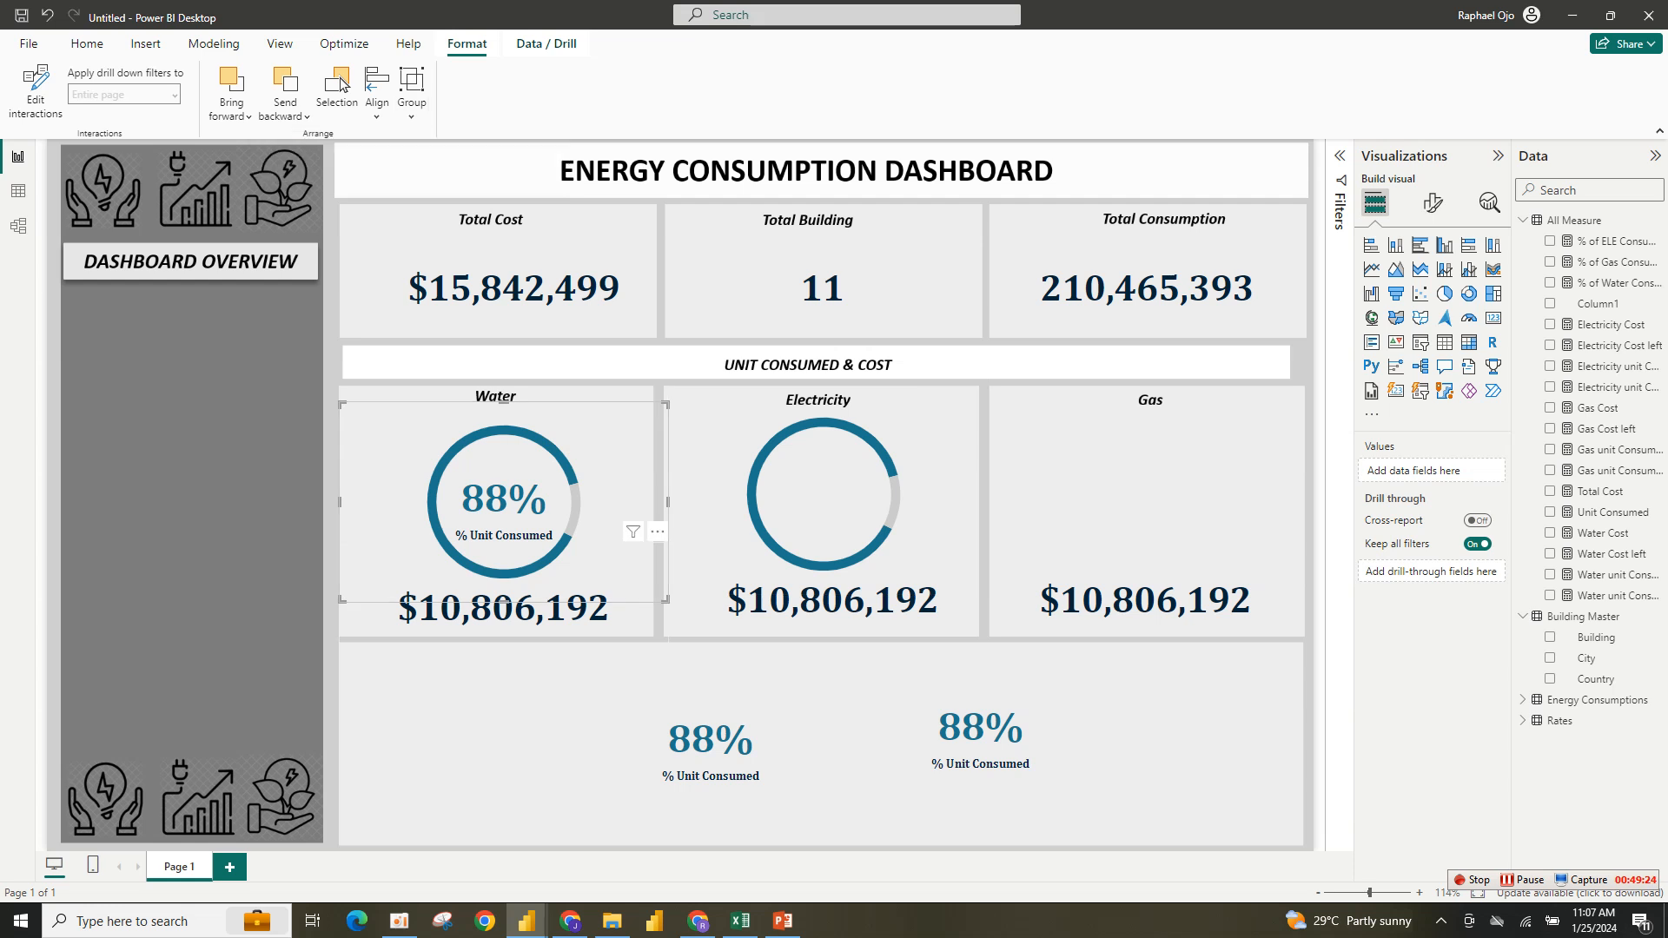
key(Tab)
key(Tab)
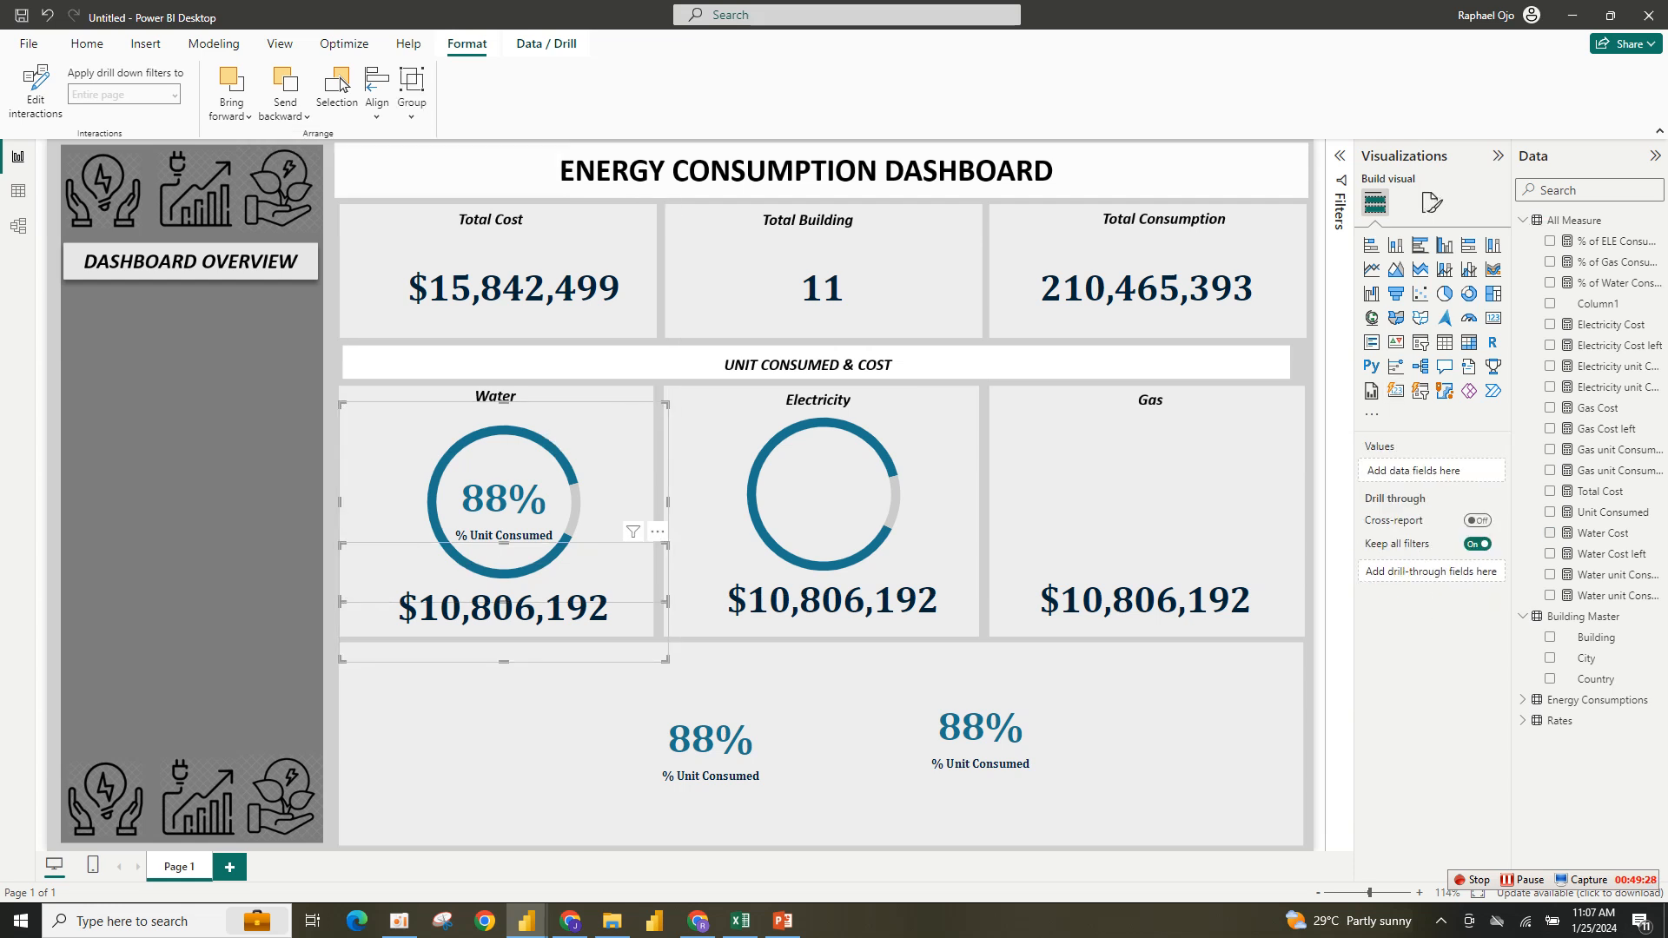
key(Return)
key(Return)
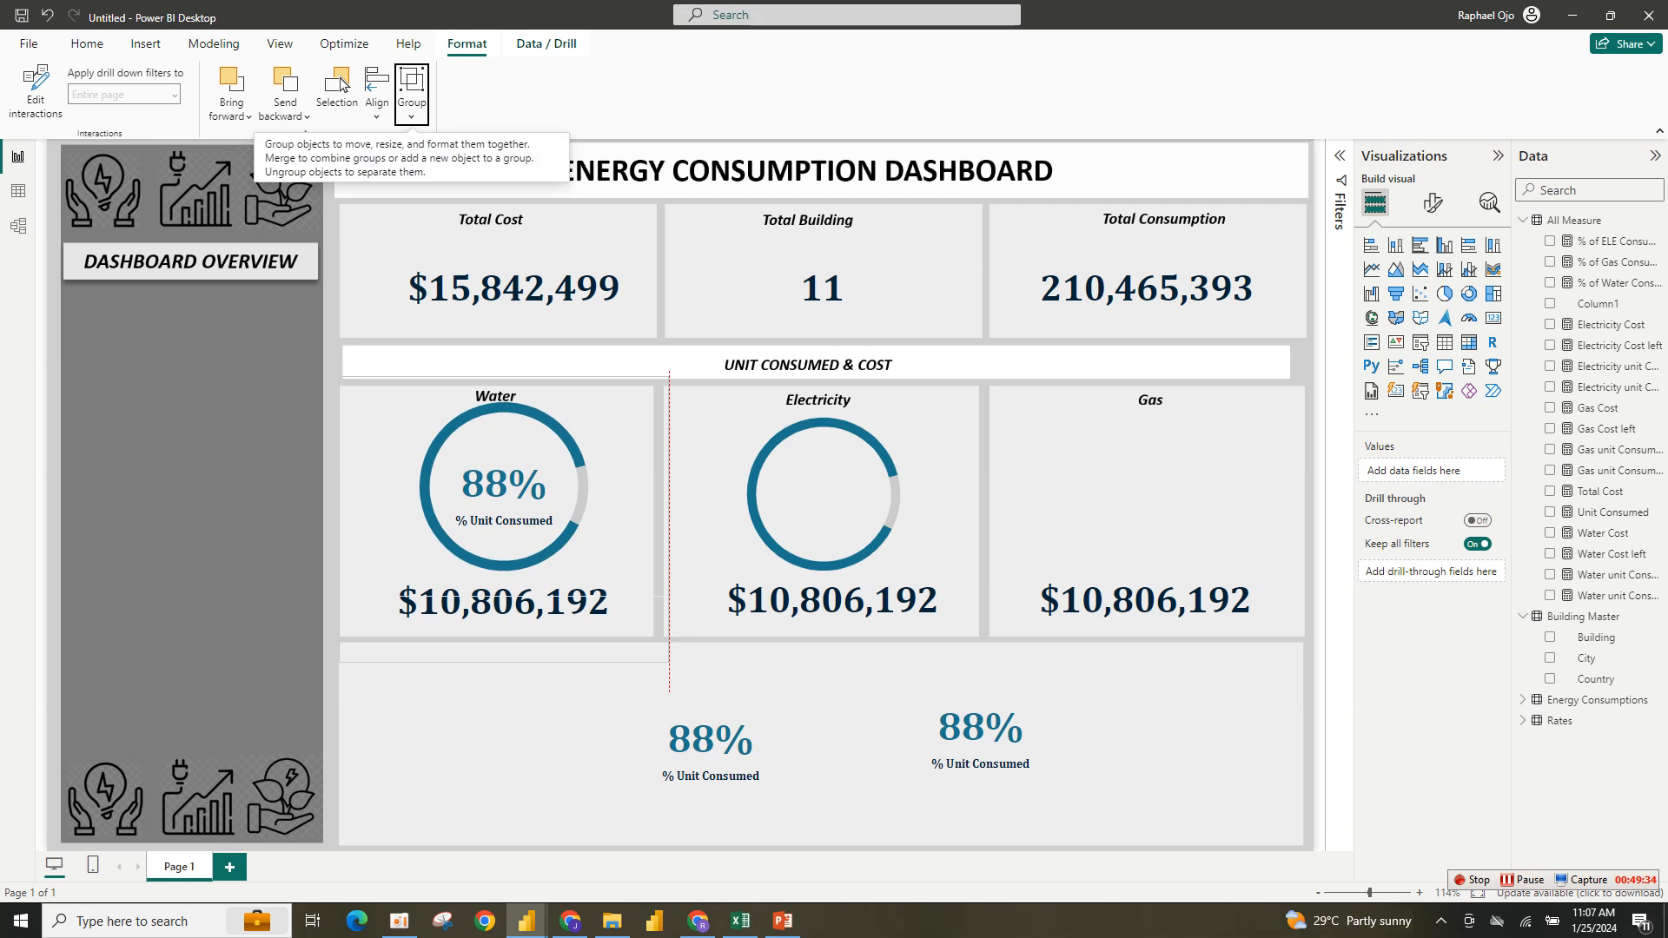
Undo the enlargement of the Water group and position the group below the Water heading.
key(Escape)
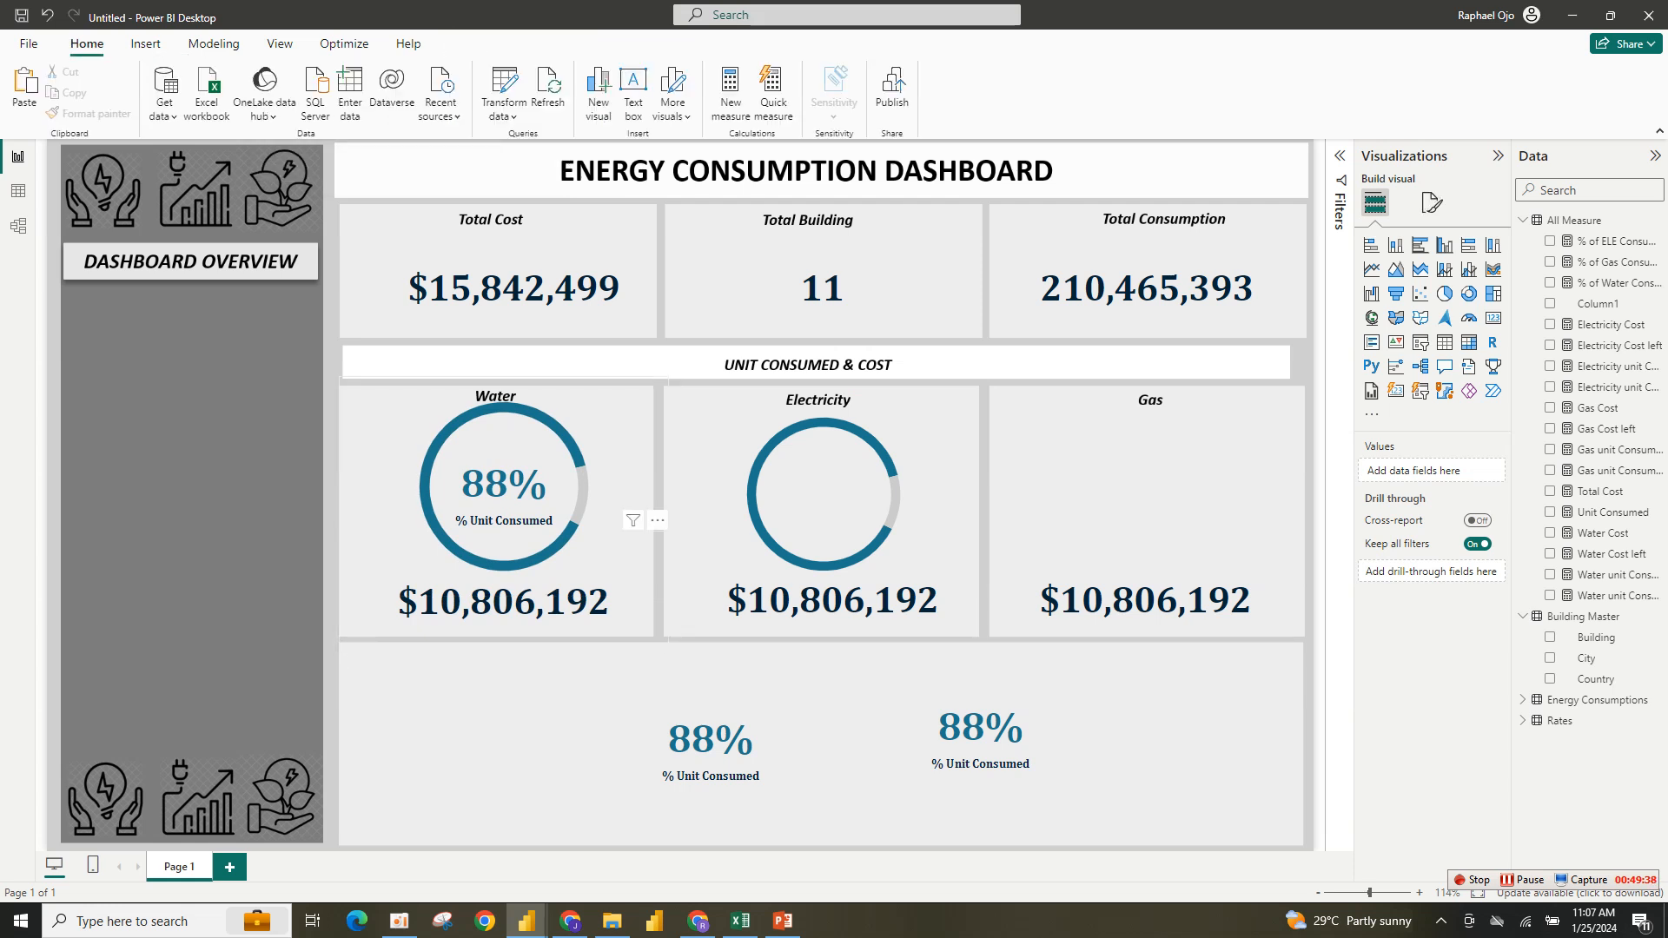
click(601, 587)
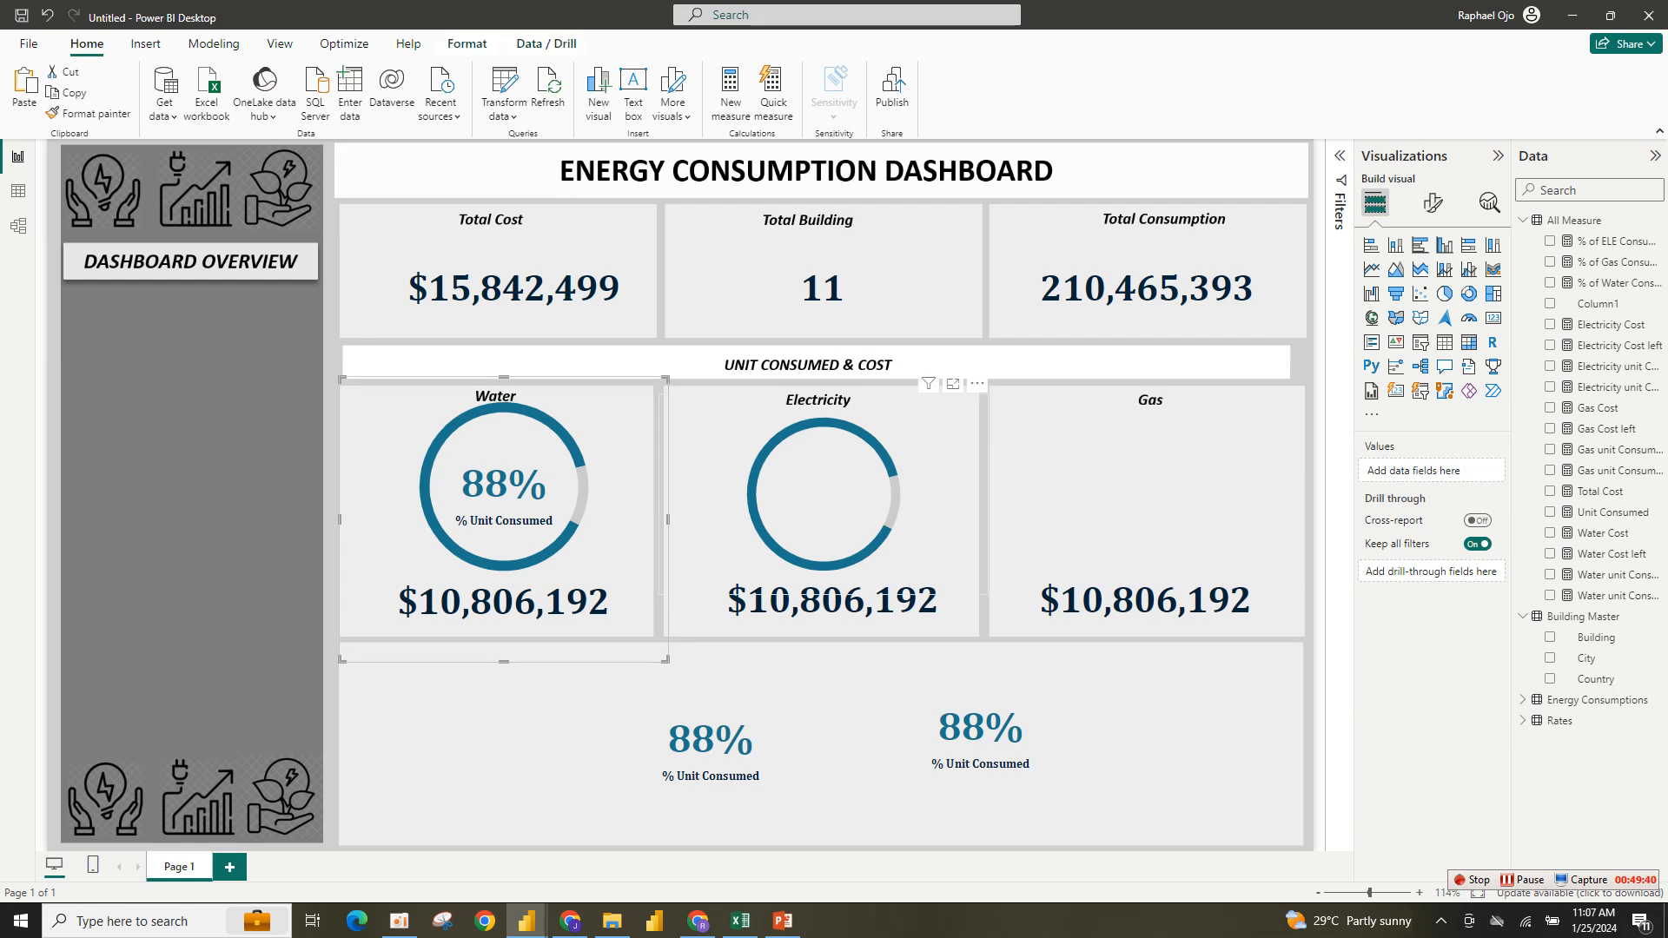
click(658, 521)
key(Escape)
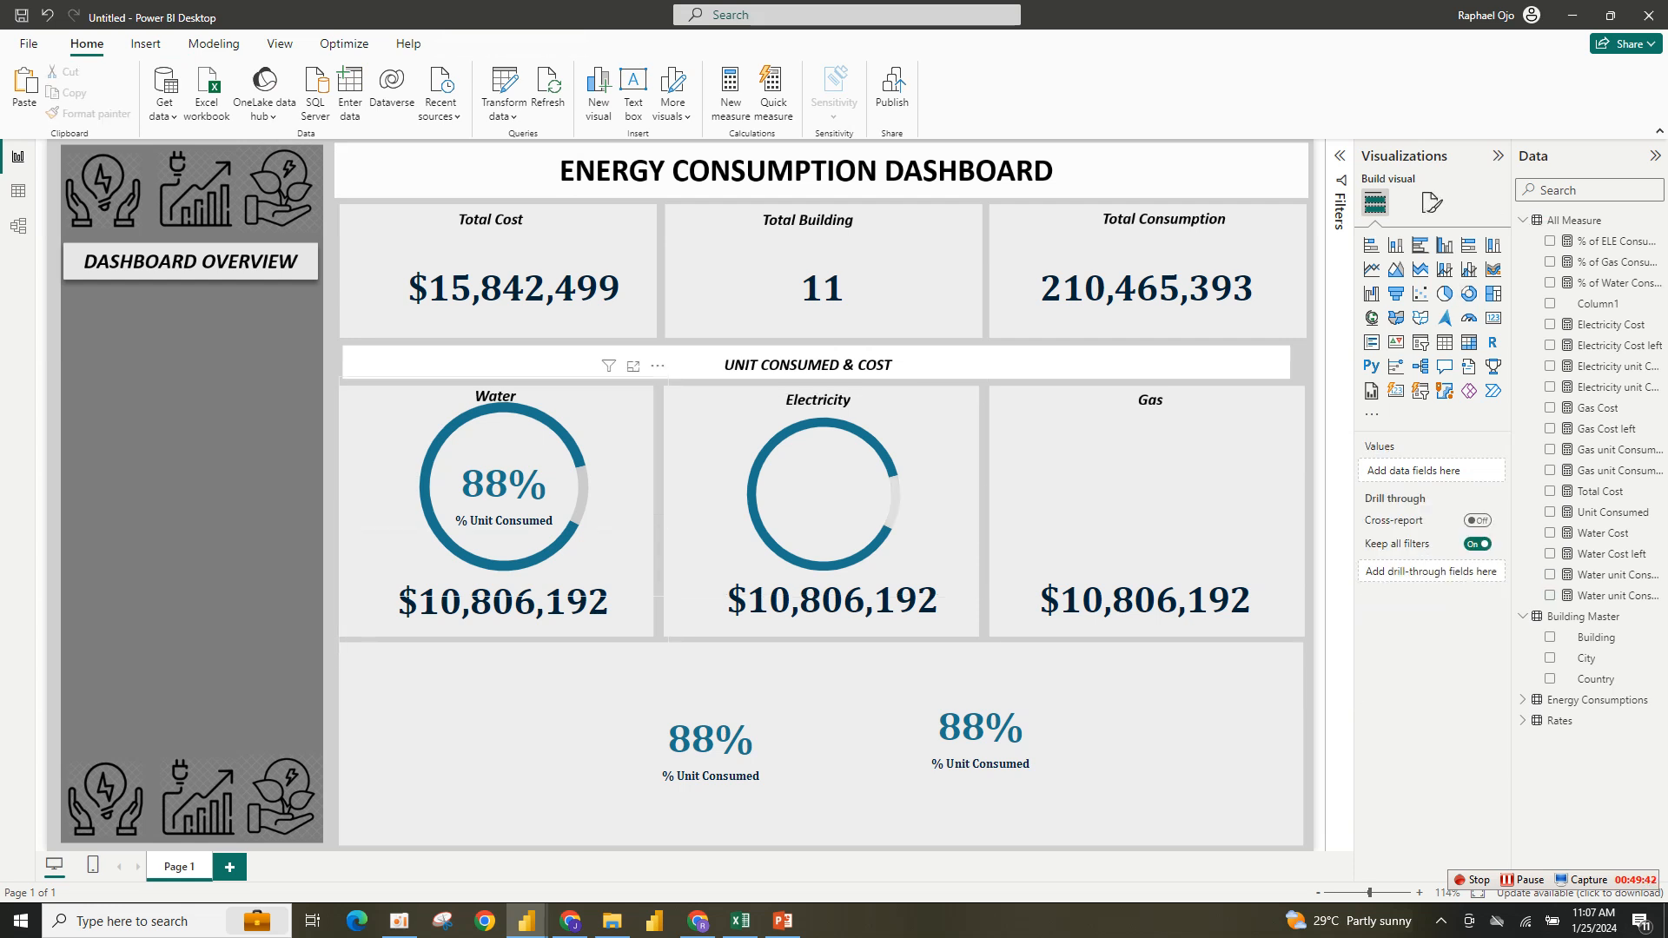
click(47, 15)
click(47, 15)
click(74, 15)
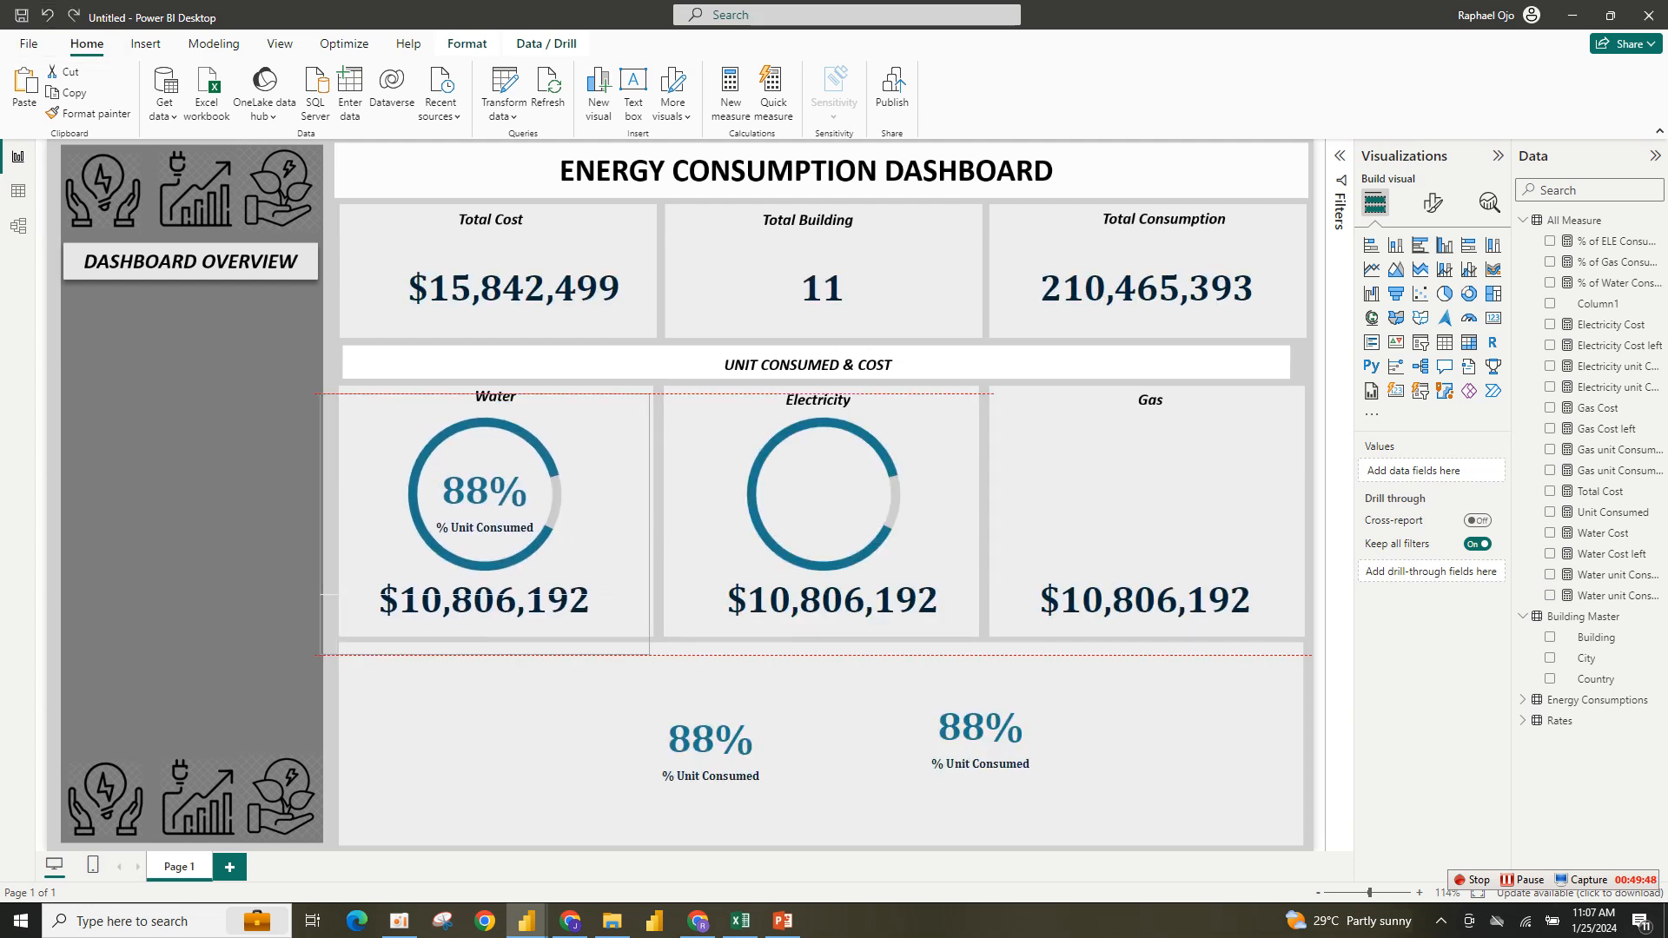
key(ctrl+y)
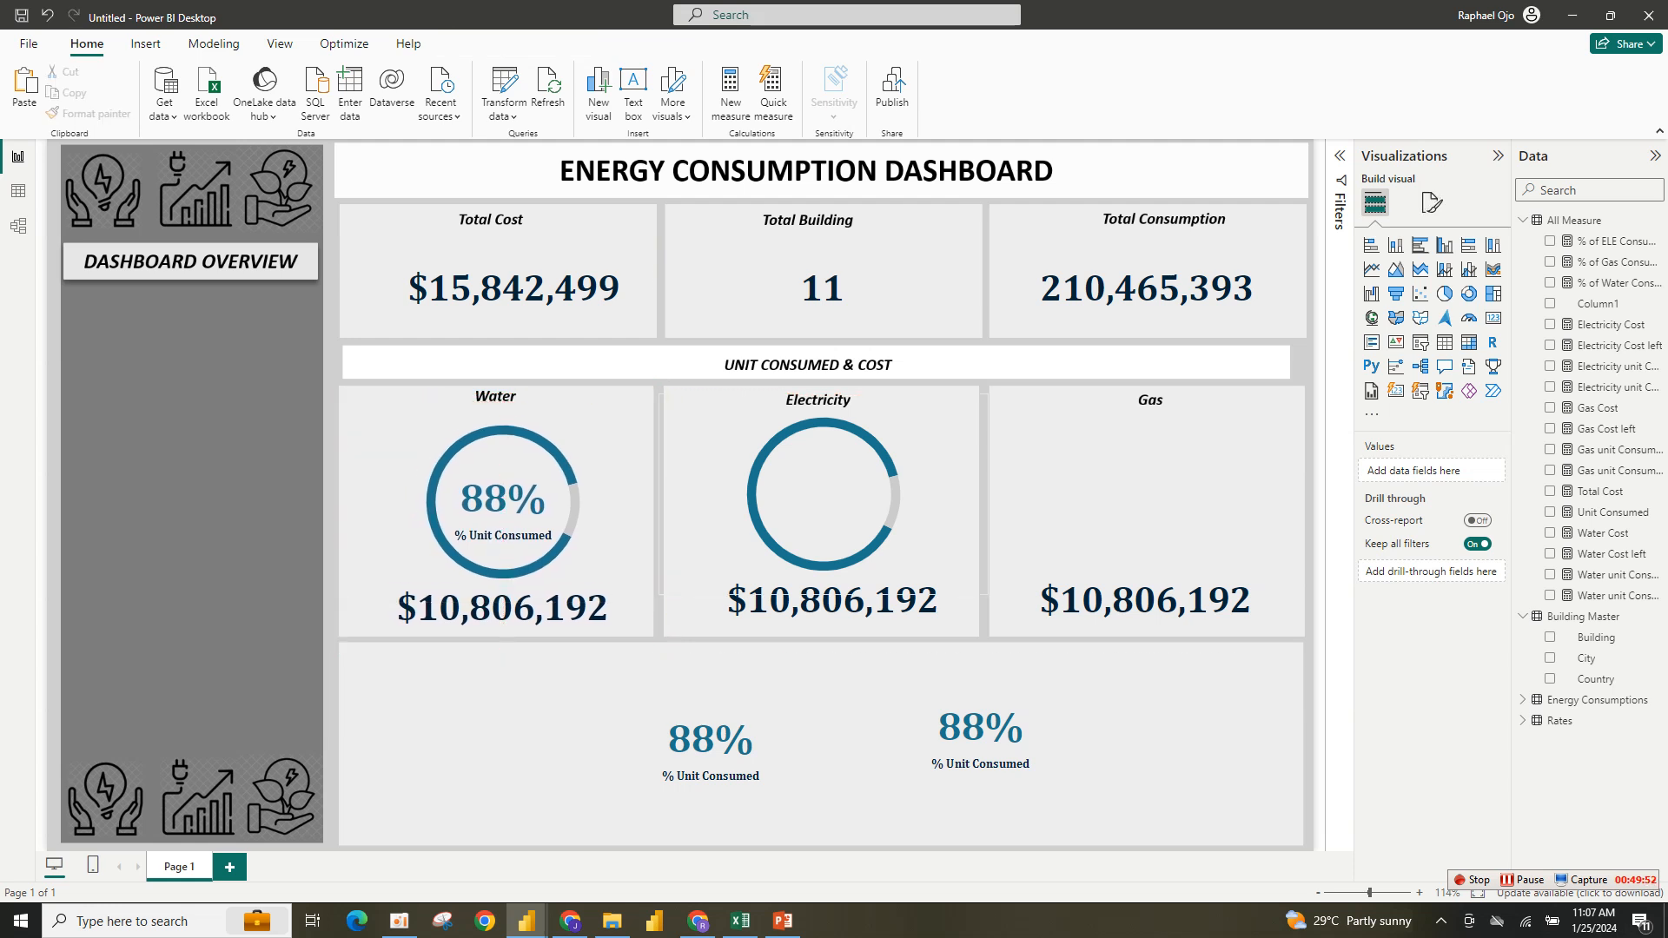
Replace the Electricity donut's two Water measures with Electricity unit Consumed and the other Electricity unit measure.
click(824, 494)
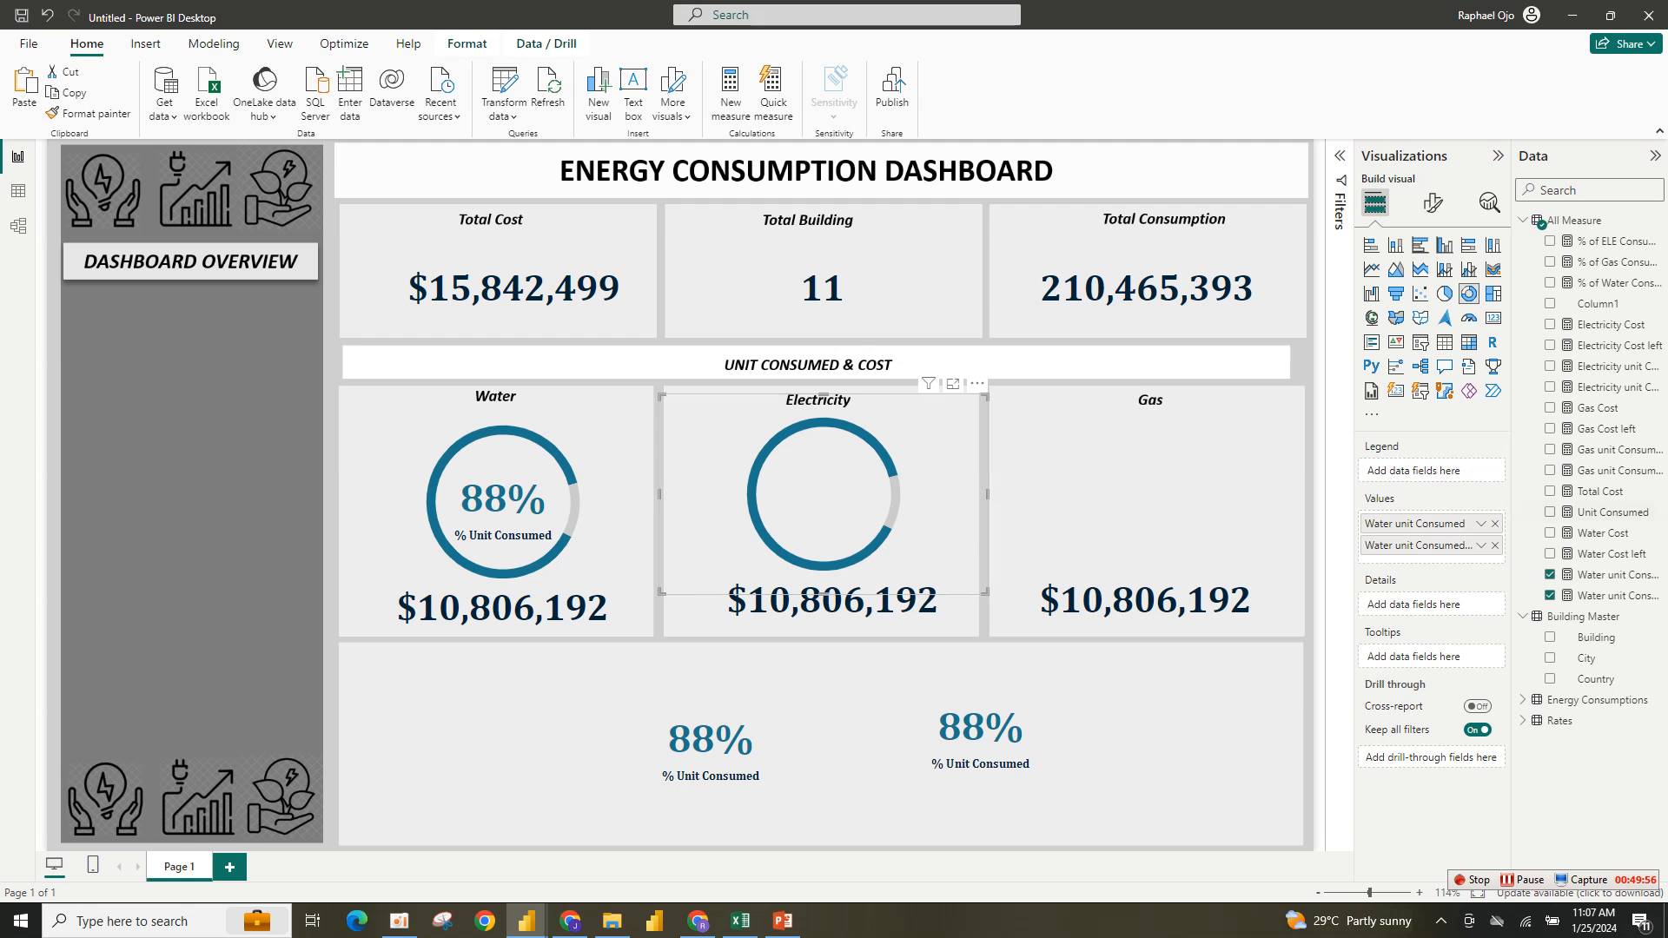
click(1494, 545)
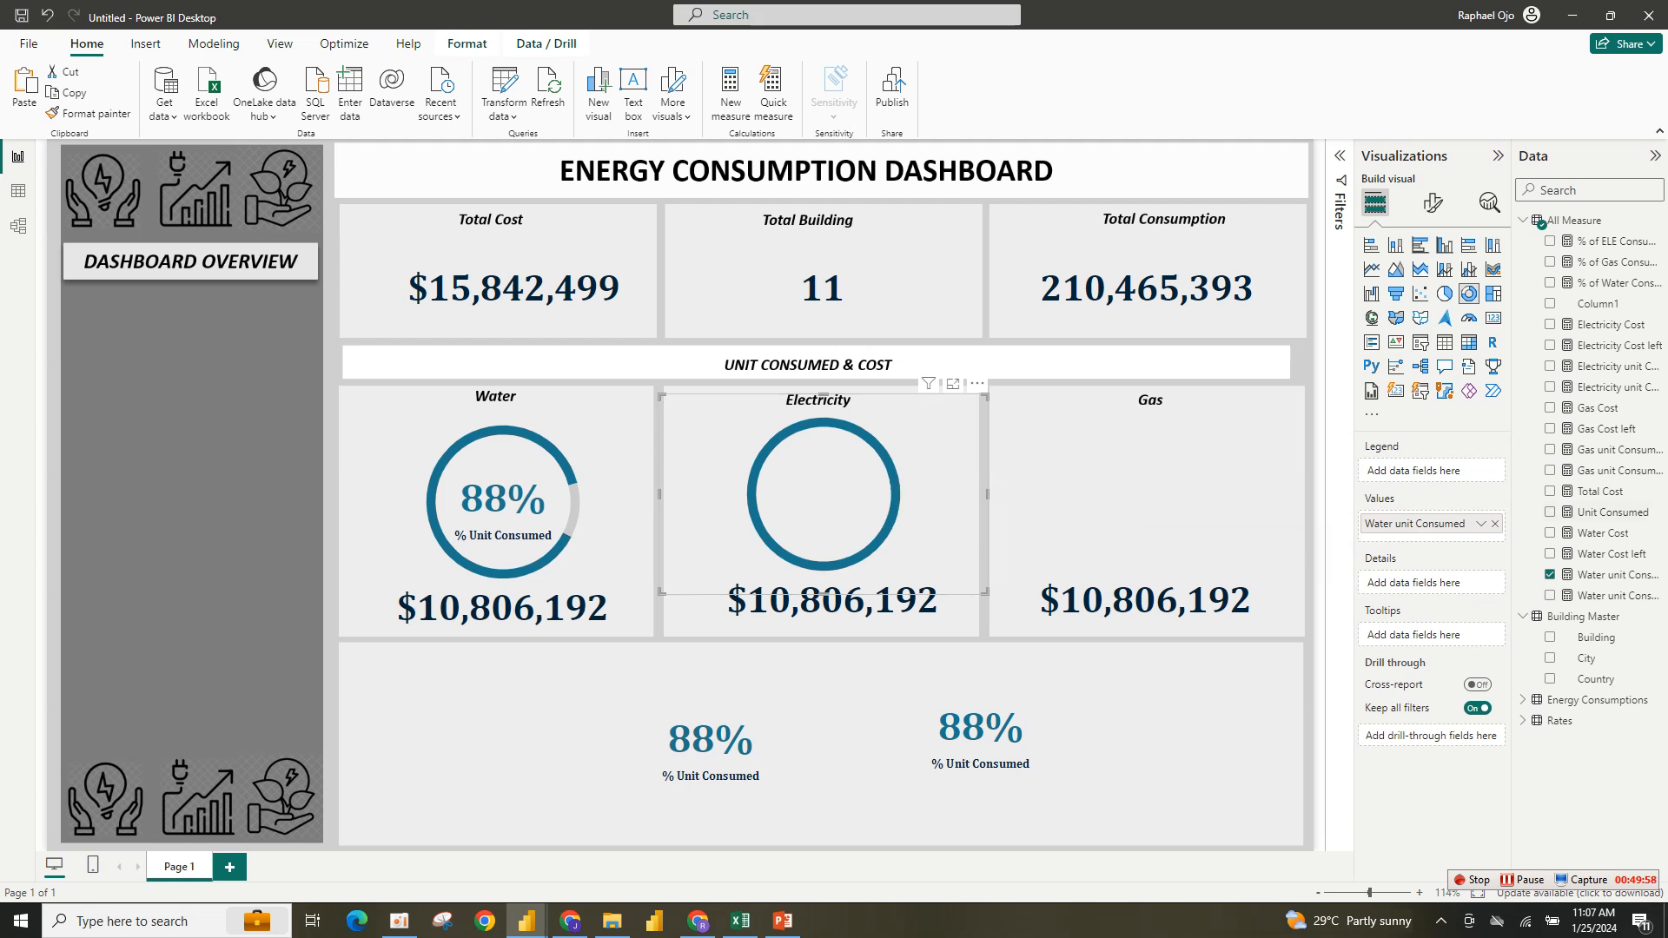
click(1494, 523)
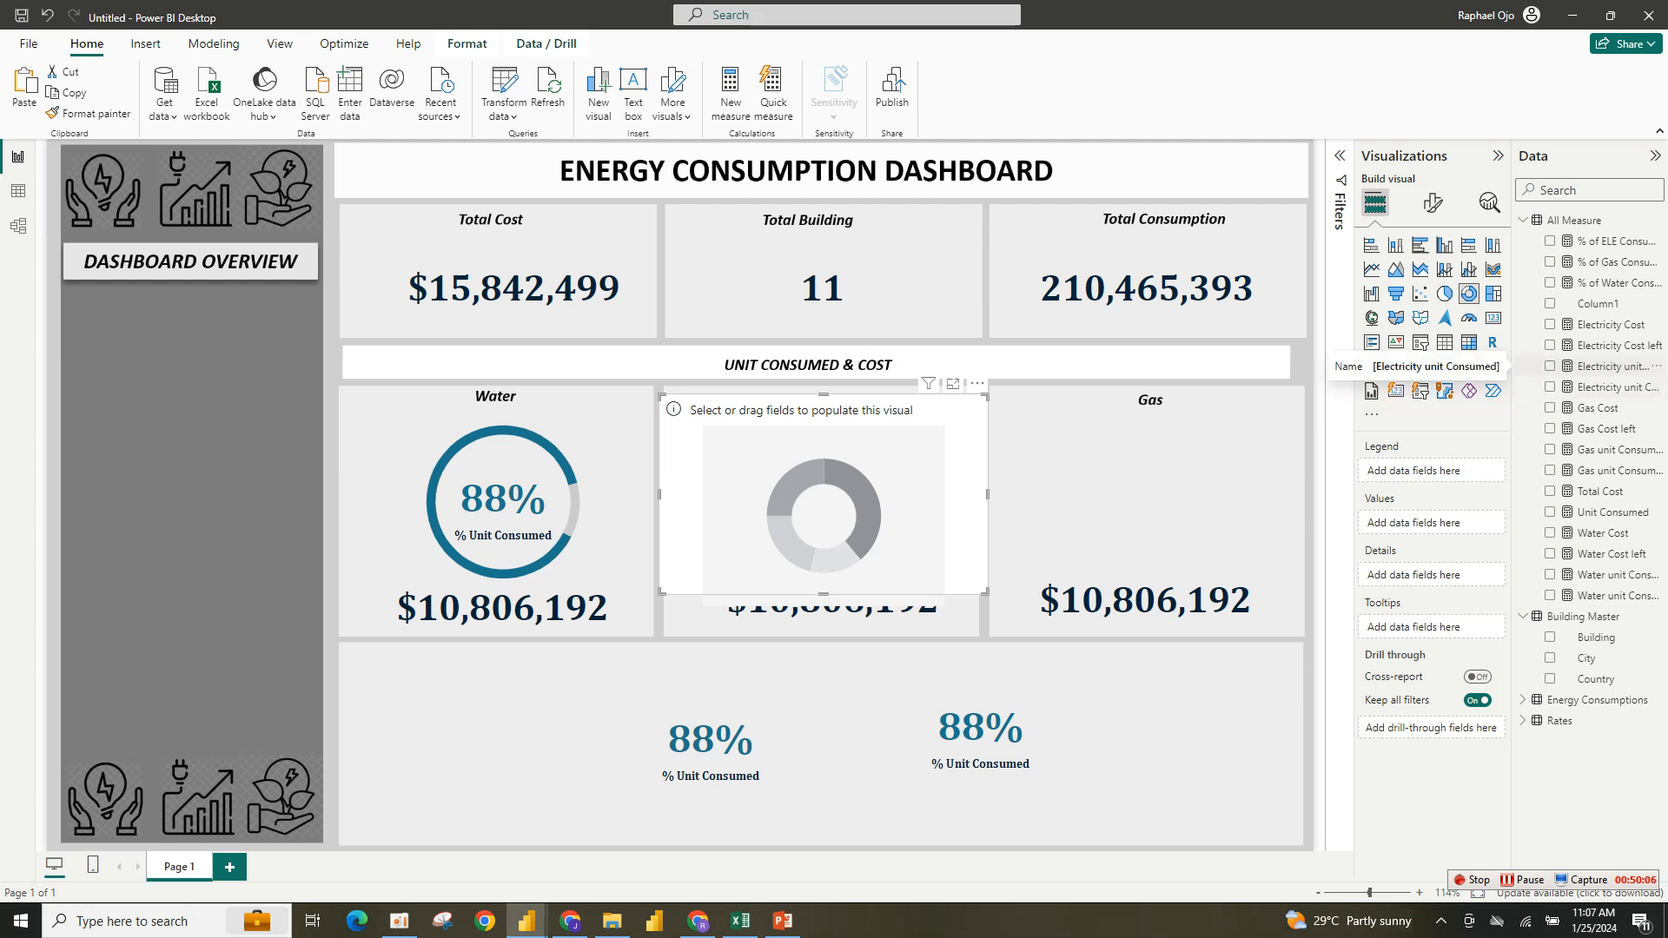
click(1550, 365)
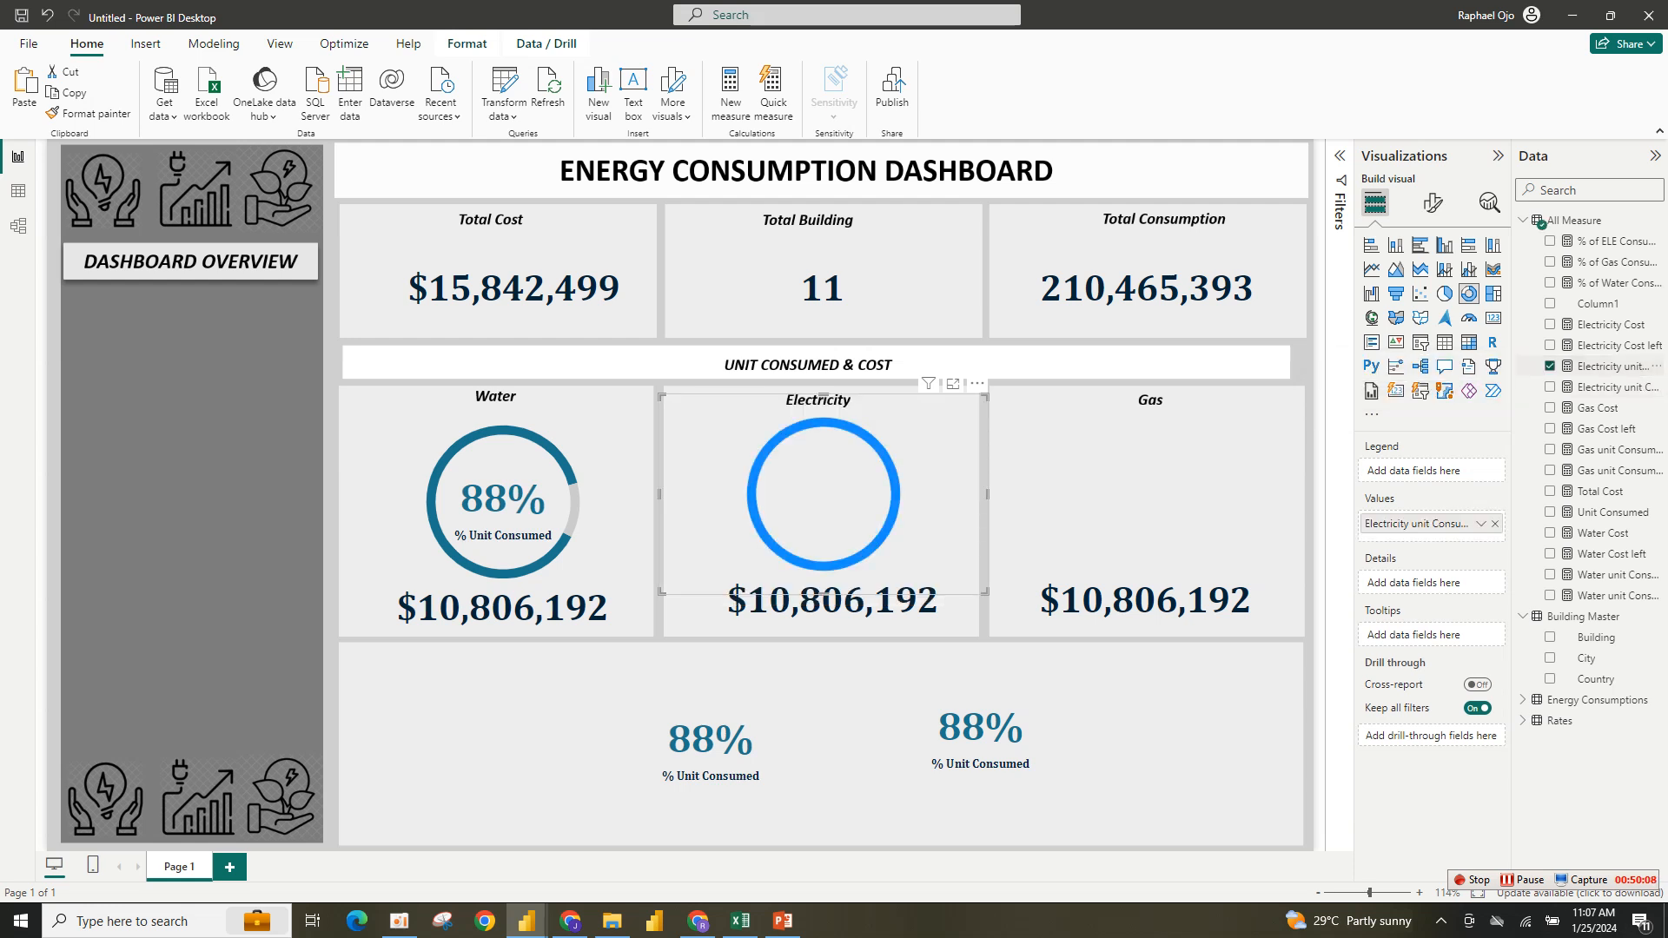
click(1550, 386)
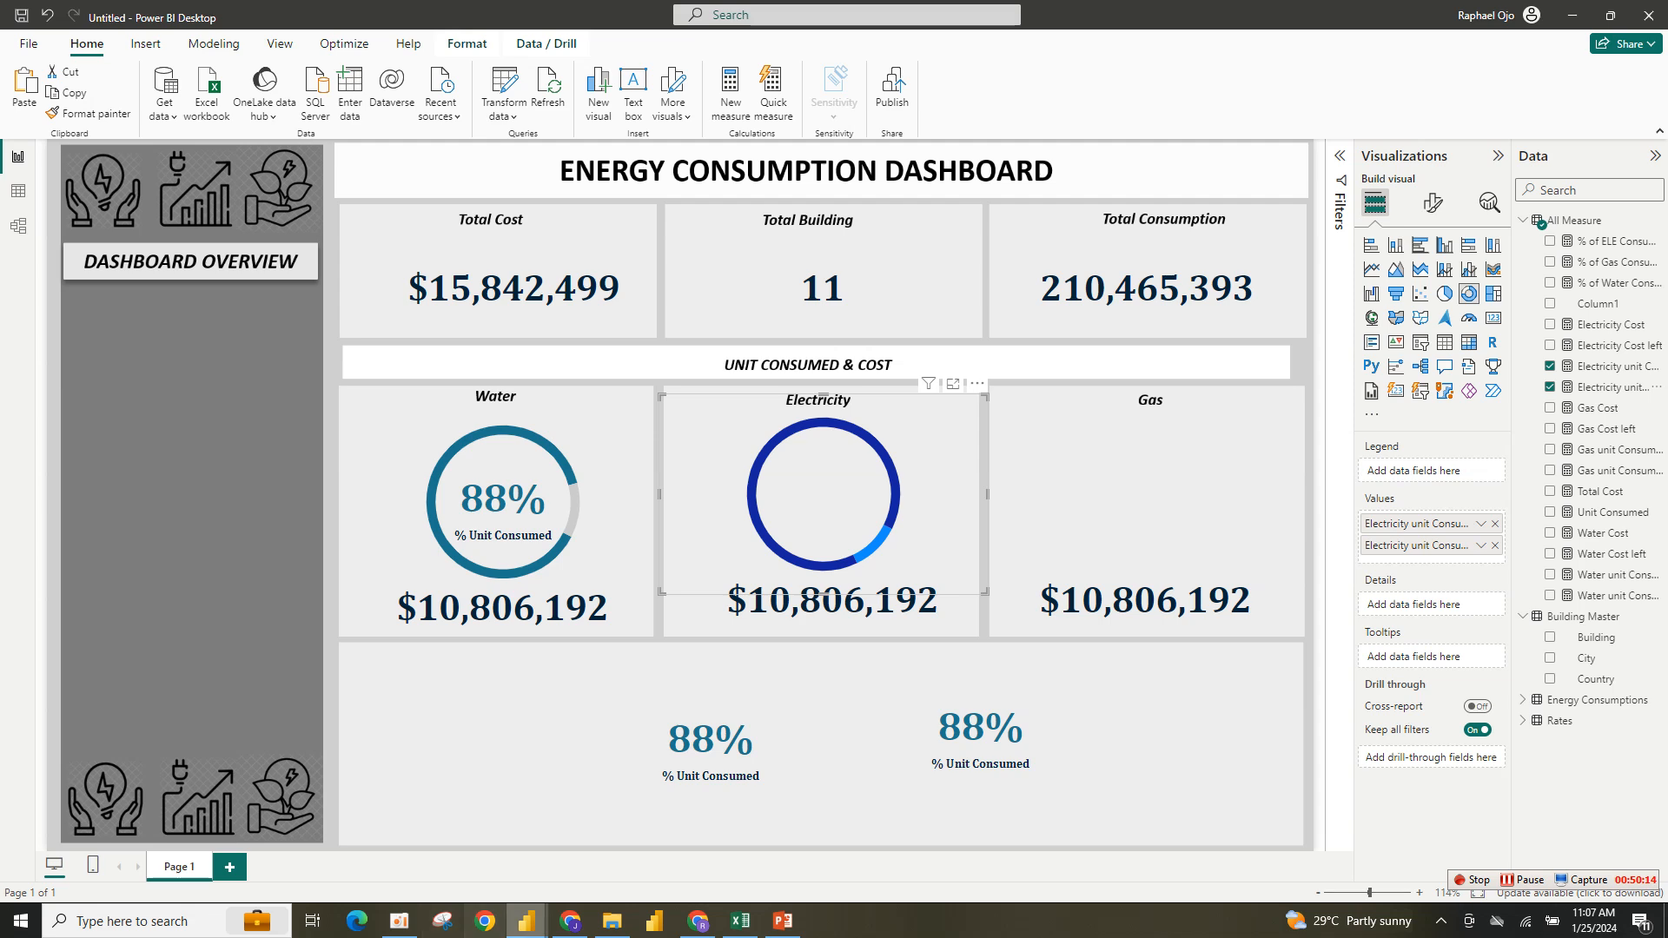
Copy the Electricity Consumption slice's hex colour #01B8AA from the finished Energy Consumption report, and return to the untitled report.
mouse_move(527, 921)
click(432, 838)
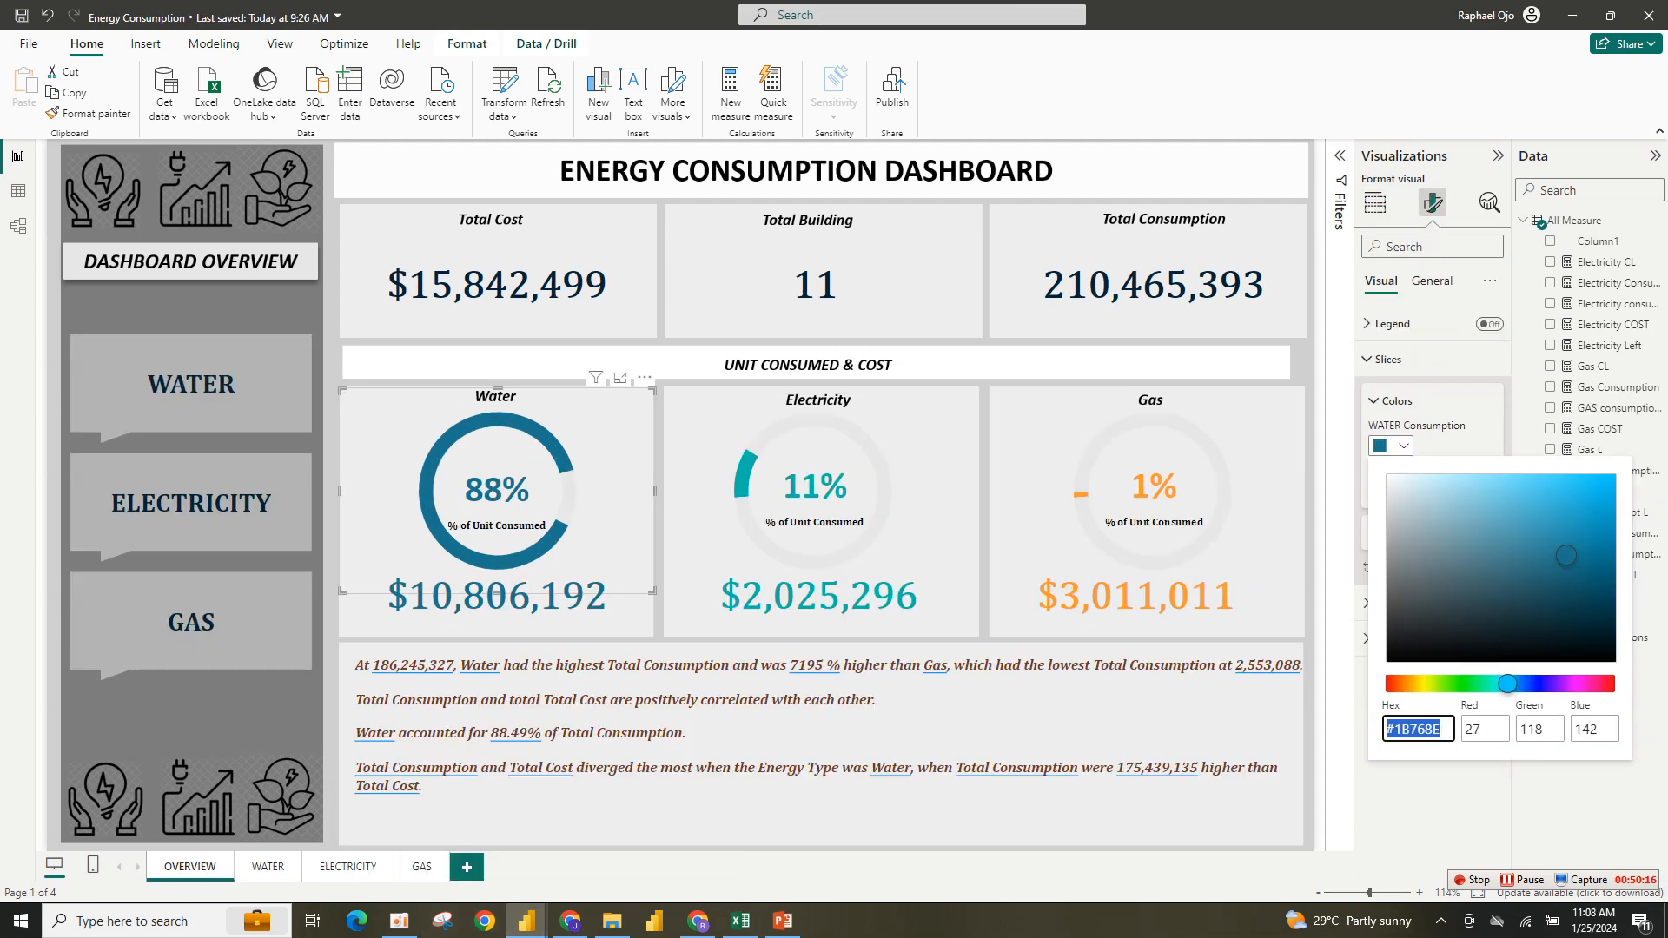
click(435, 700)
click(780, 549)
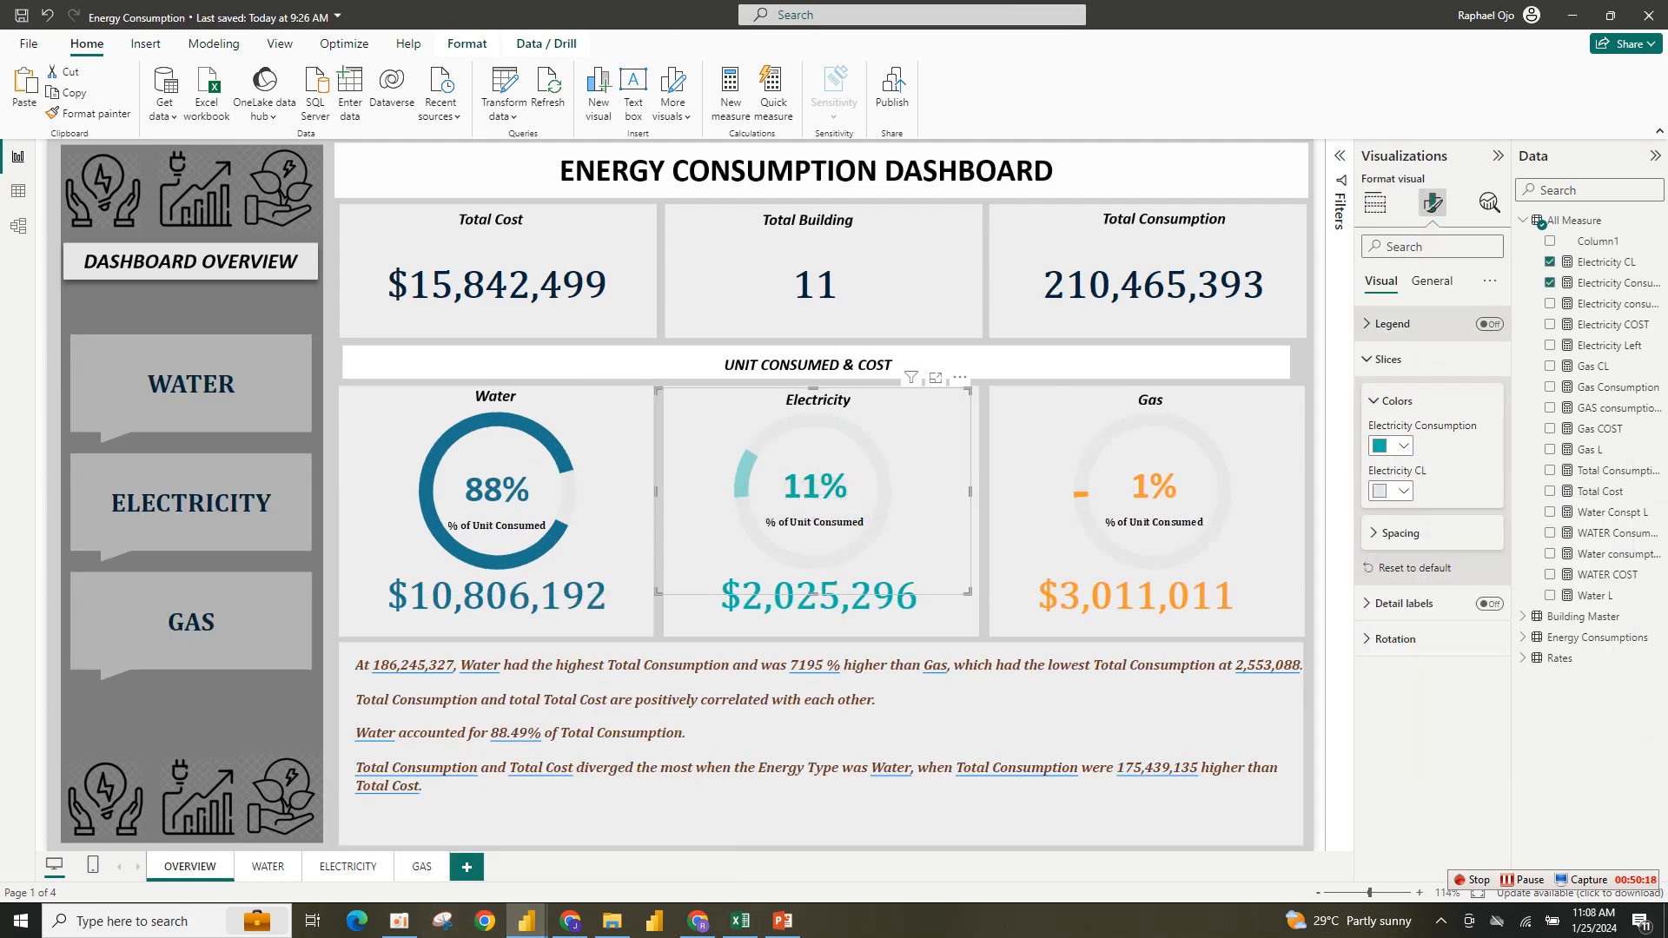
click(1391, 446)
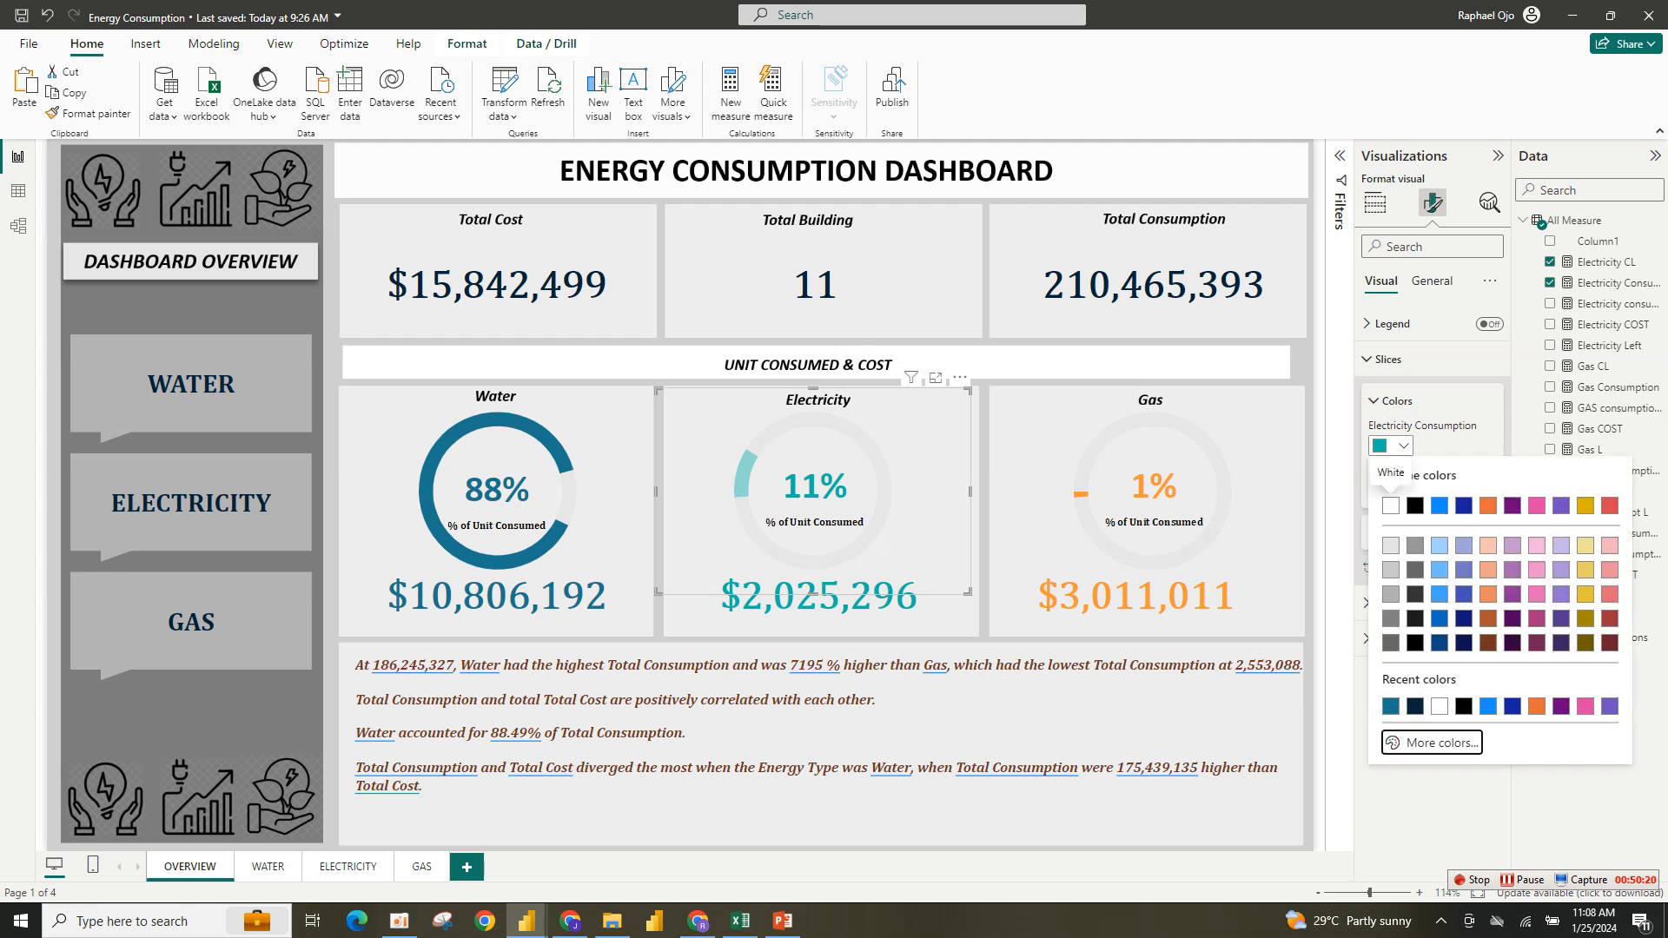
click(1431, 743)
key(BackSpace)
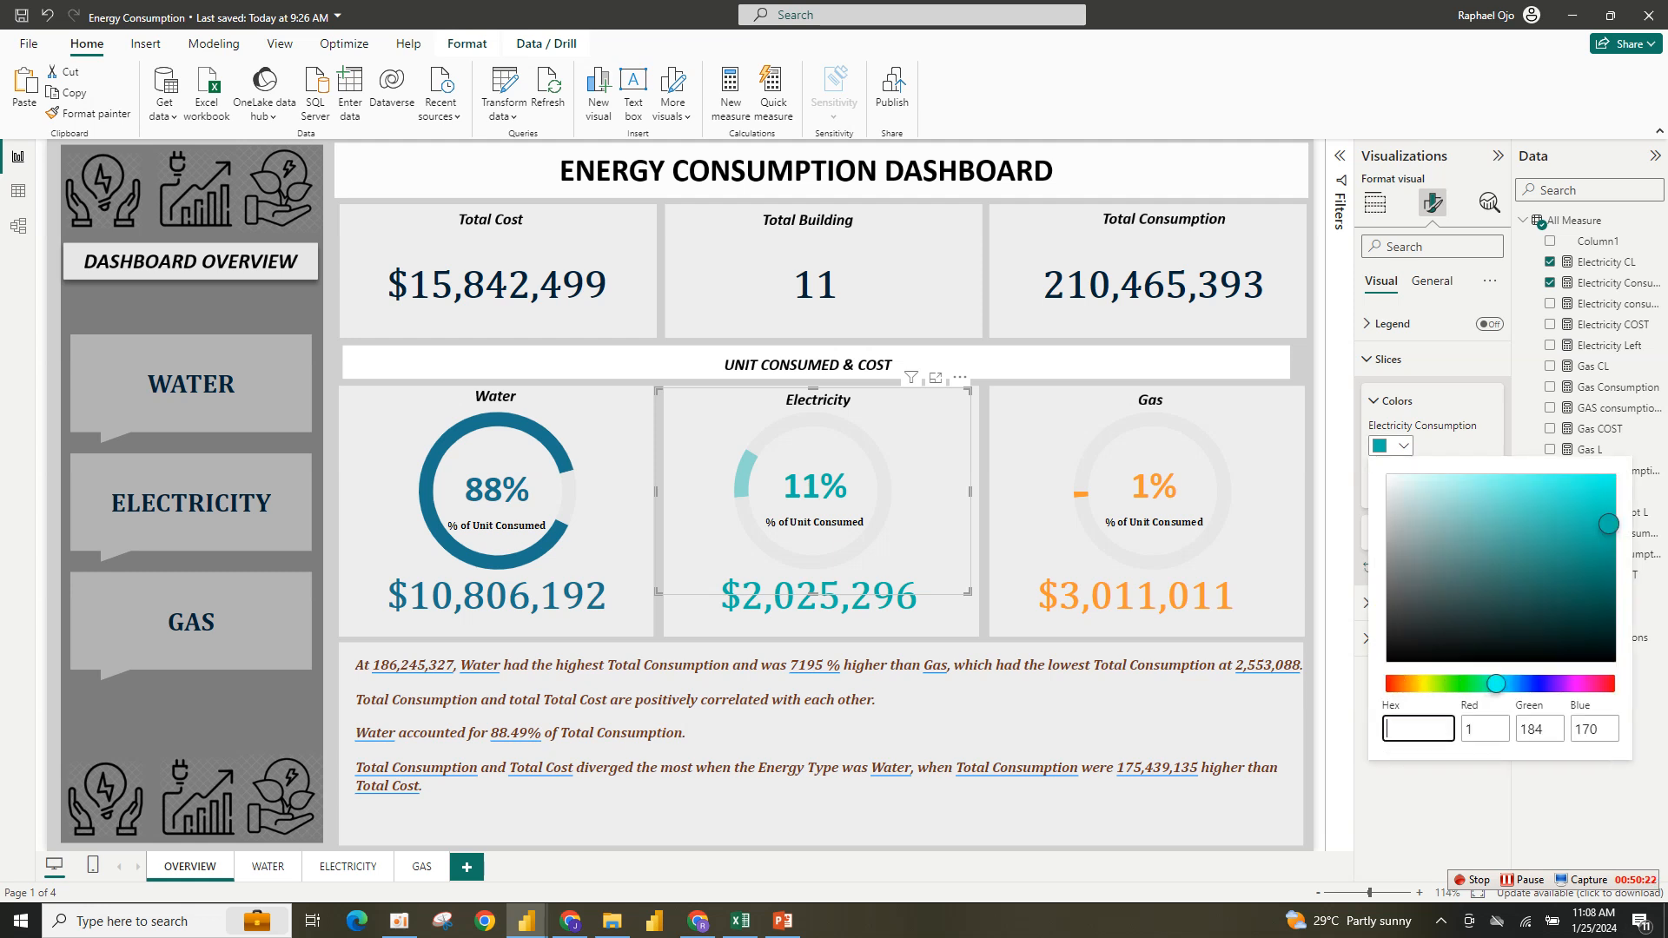
key(ctrl+z)
key(ctrl+c)
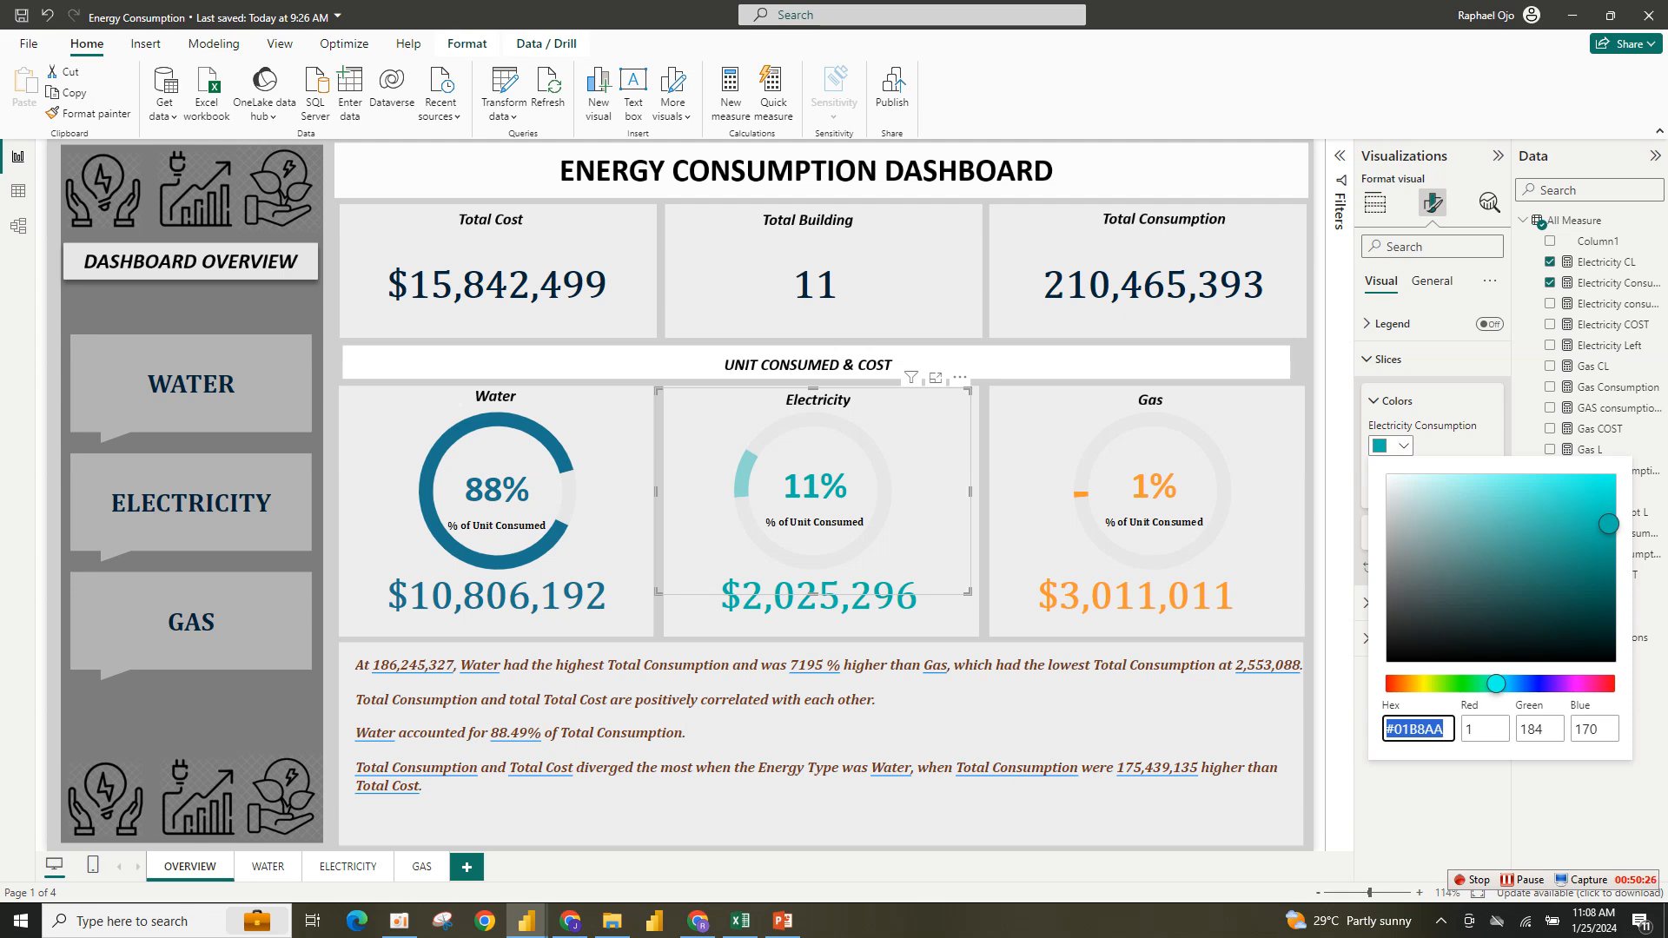
mouse_move(526, 920)
click(639, 833)
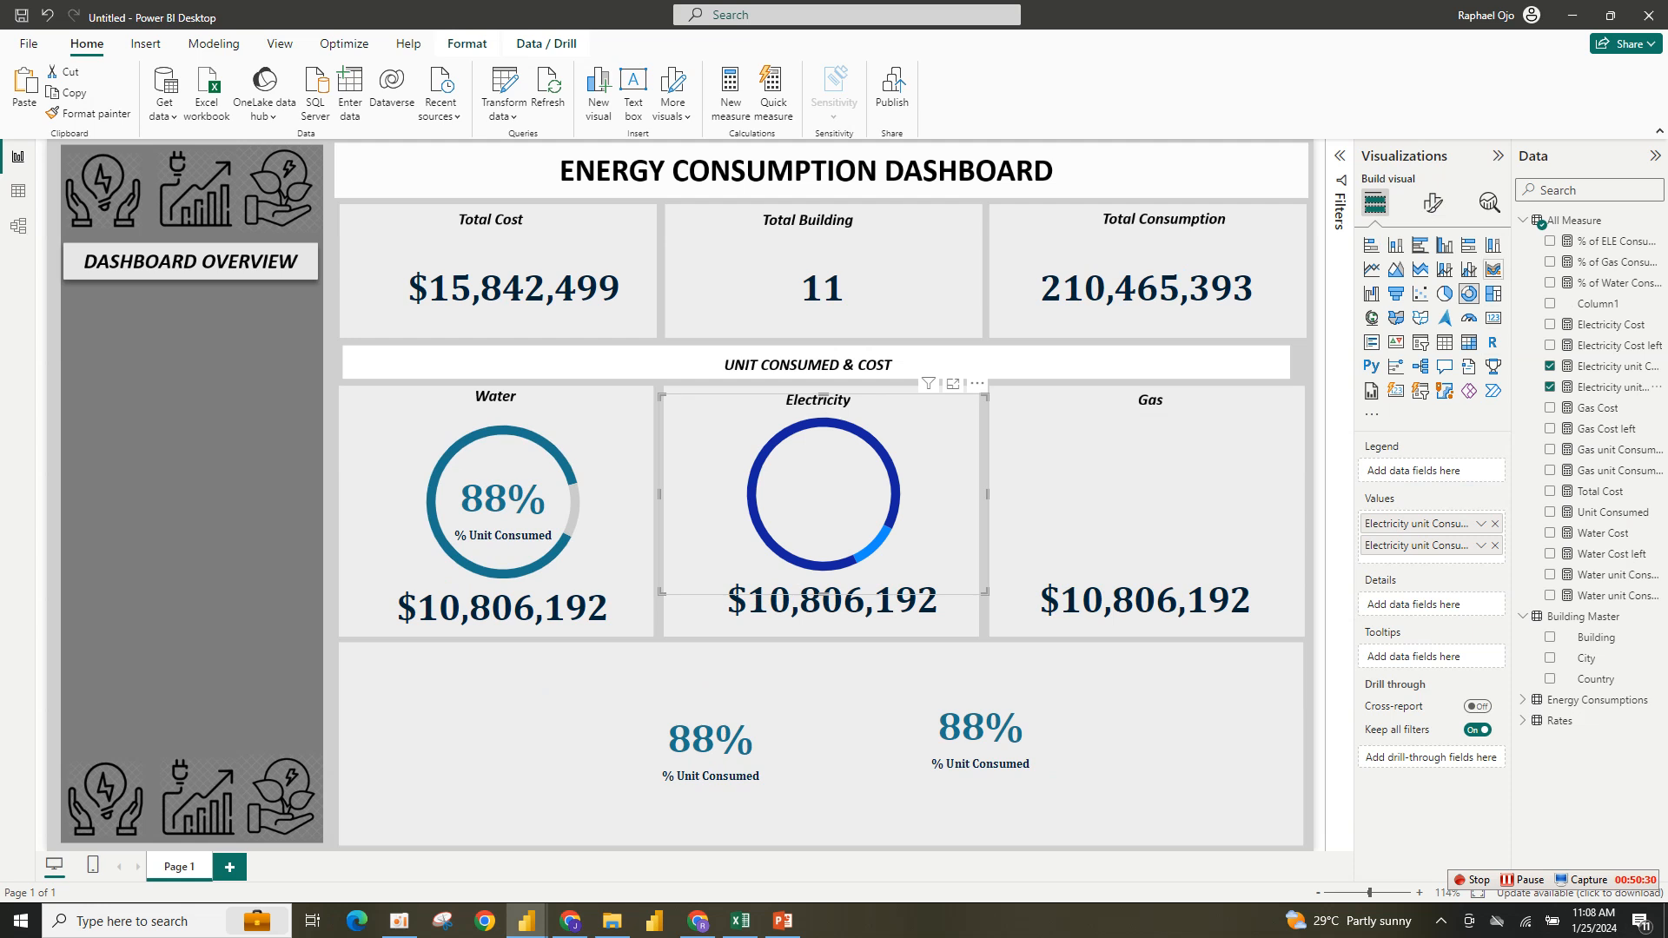
Colour the Electricity donut's Electricity unit Consumed slice #01B8AA and its Electricity unit Consumed Left slice light grey.
click(1432, 202)
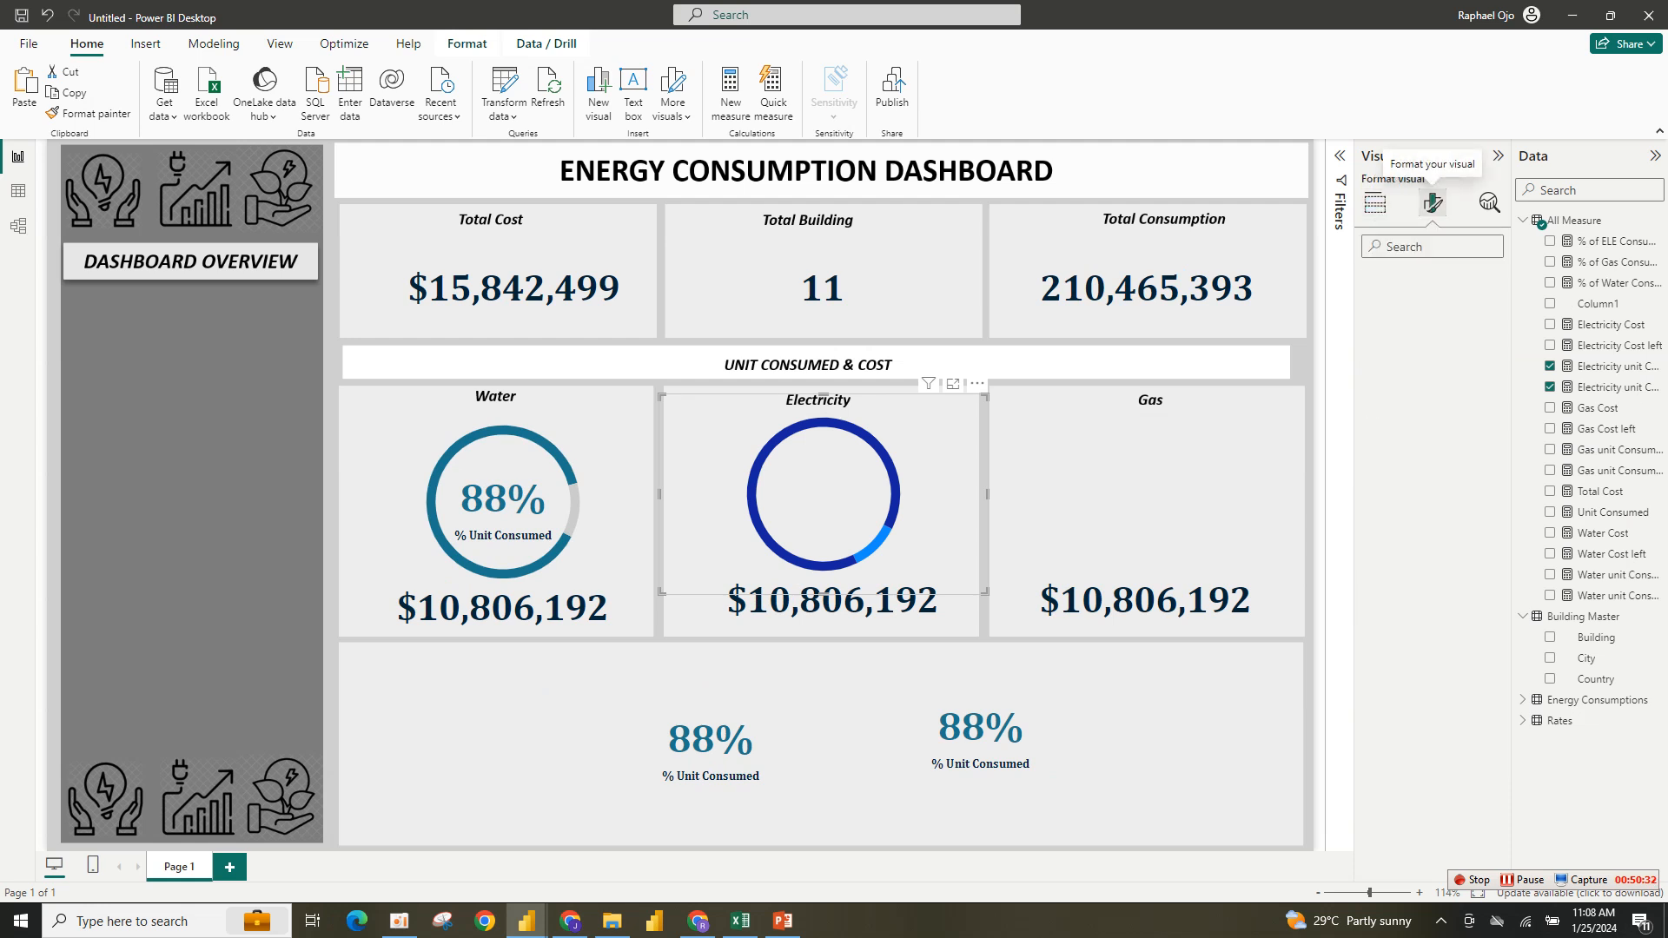
click(1388, 358)
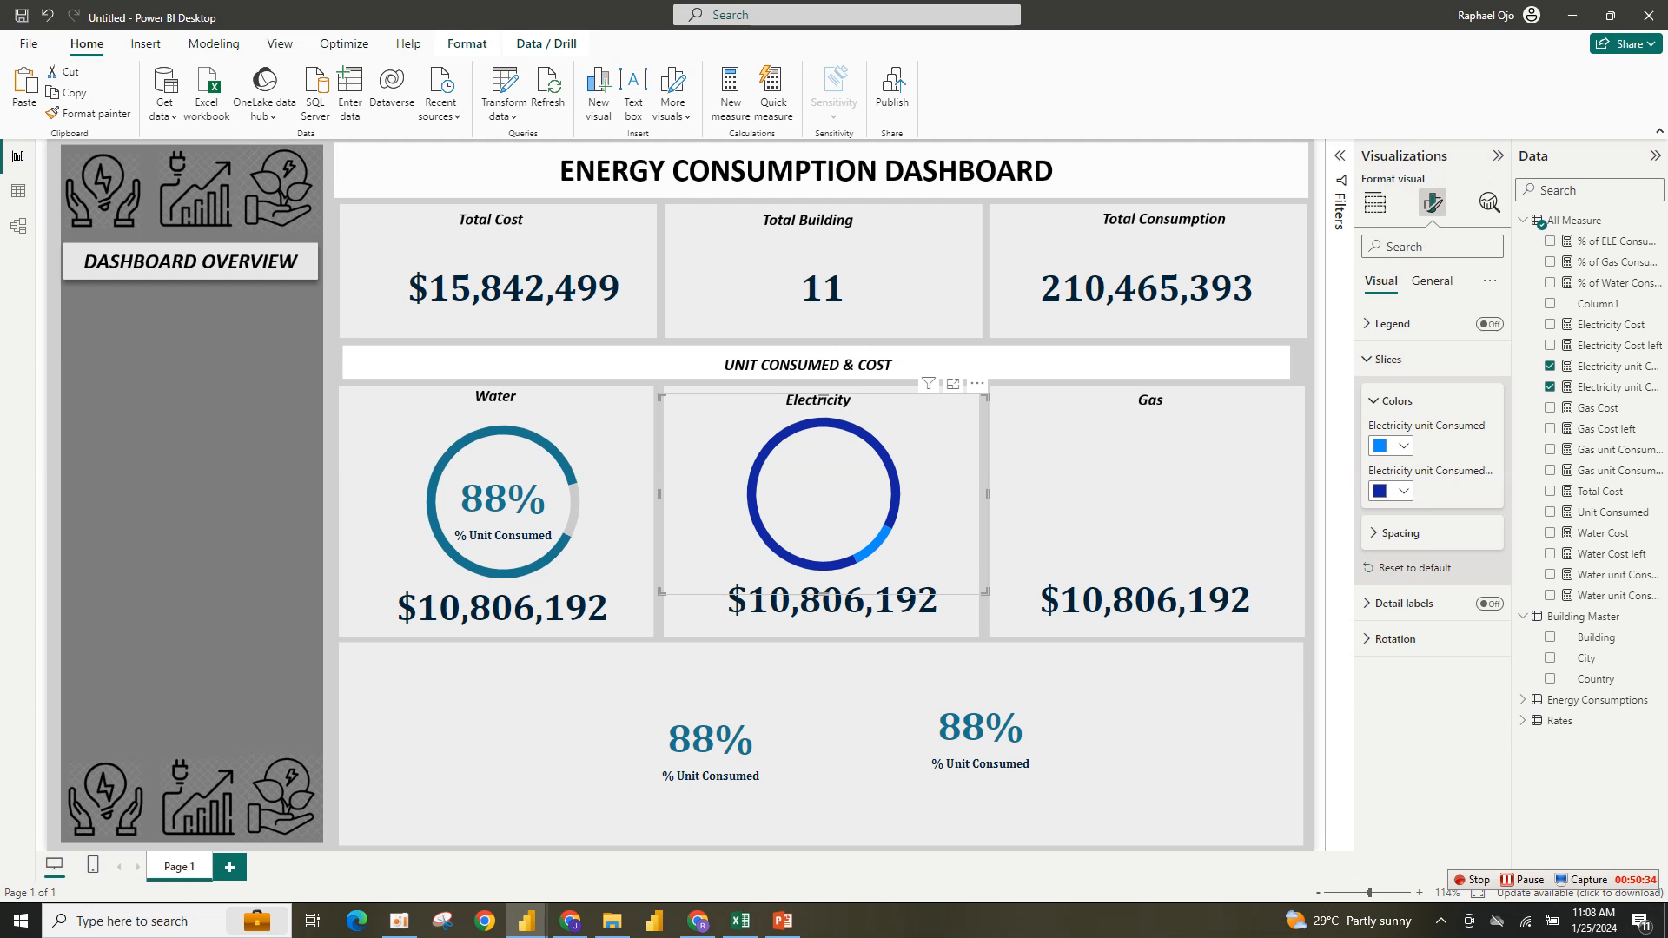
click(1390, 445)
click(1433, 743)
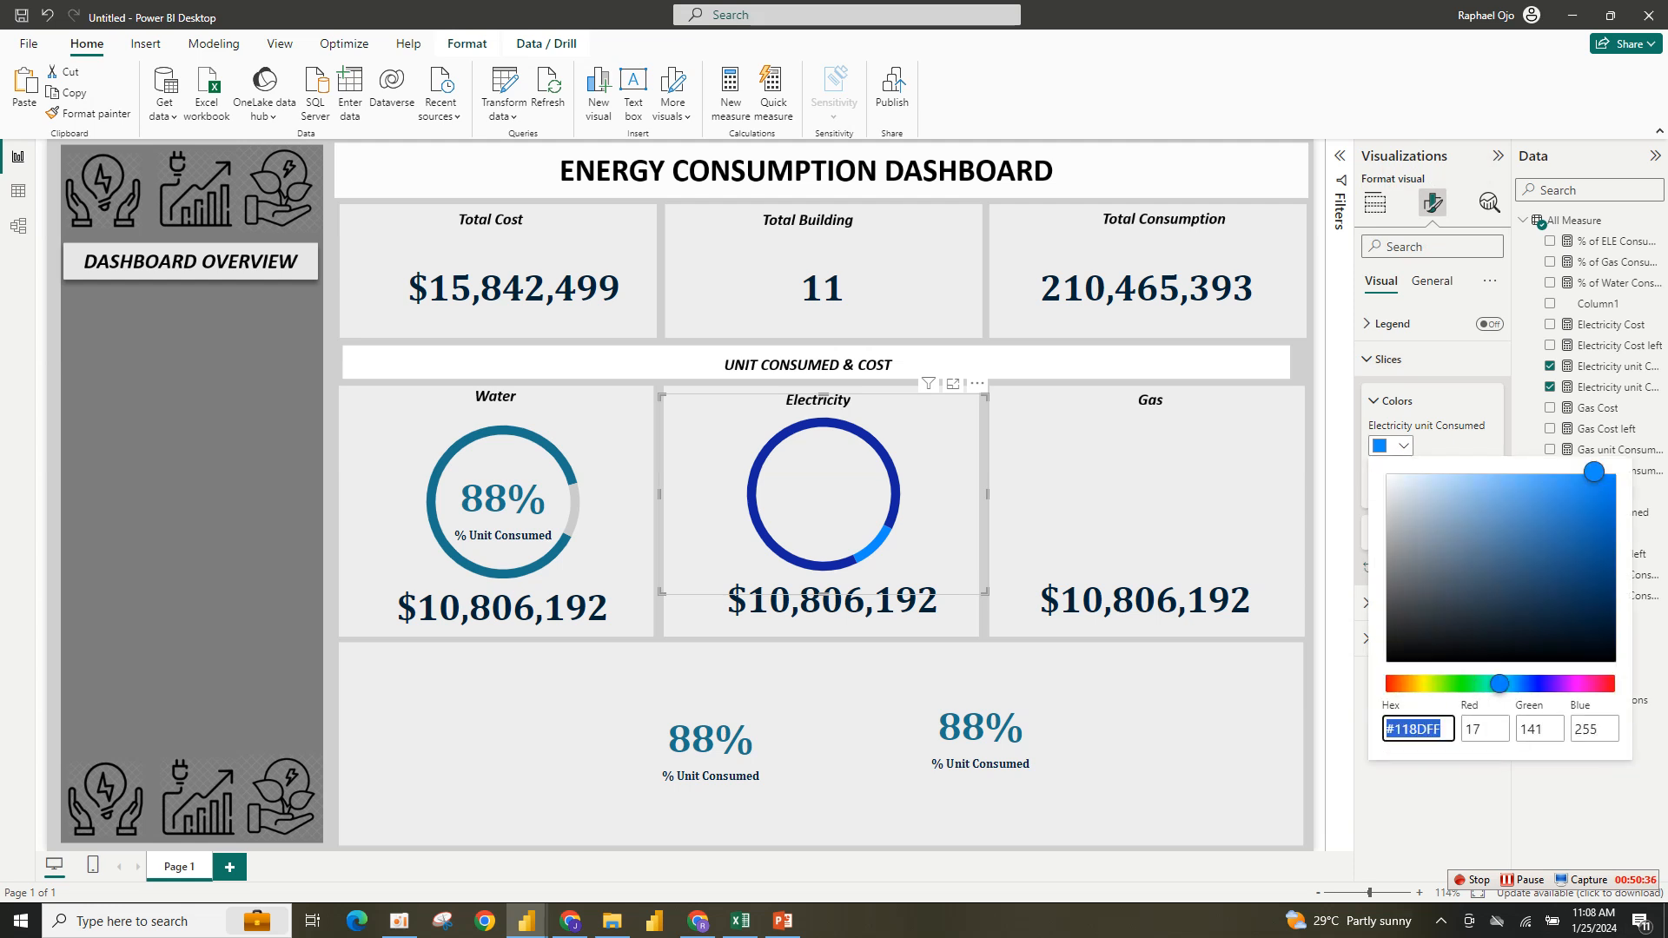
key(ctrl+v)
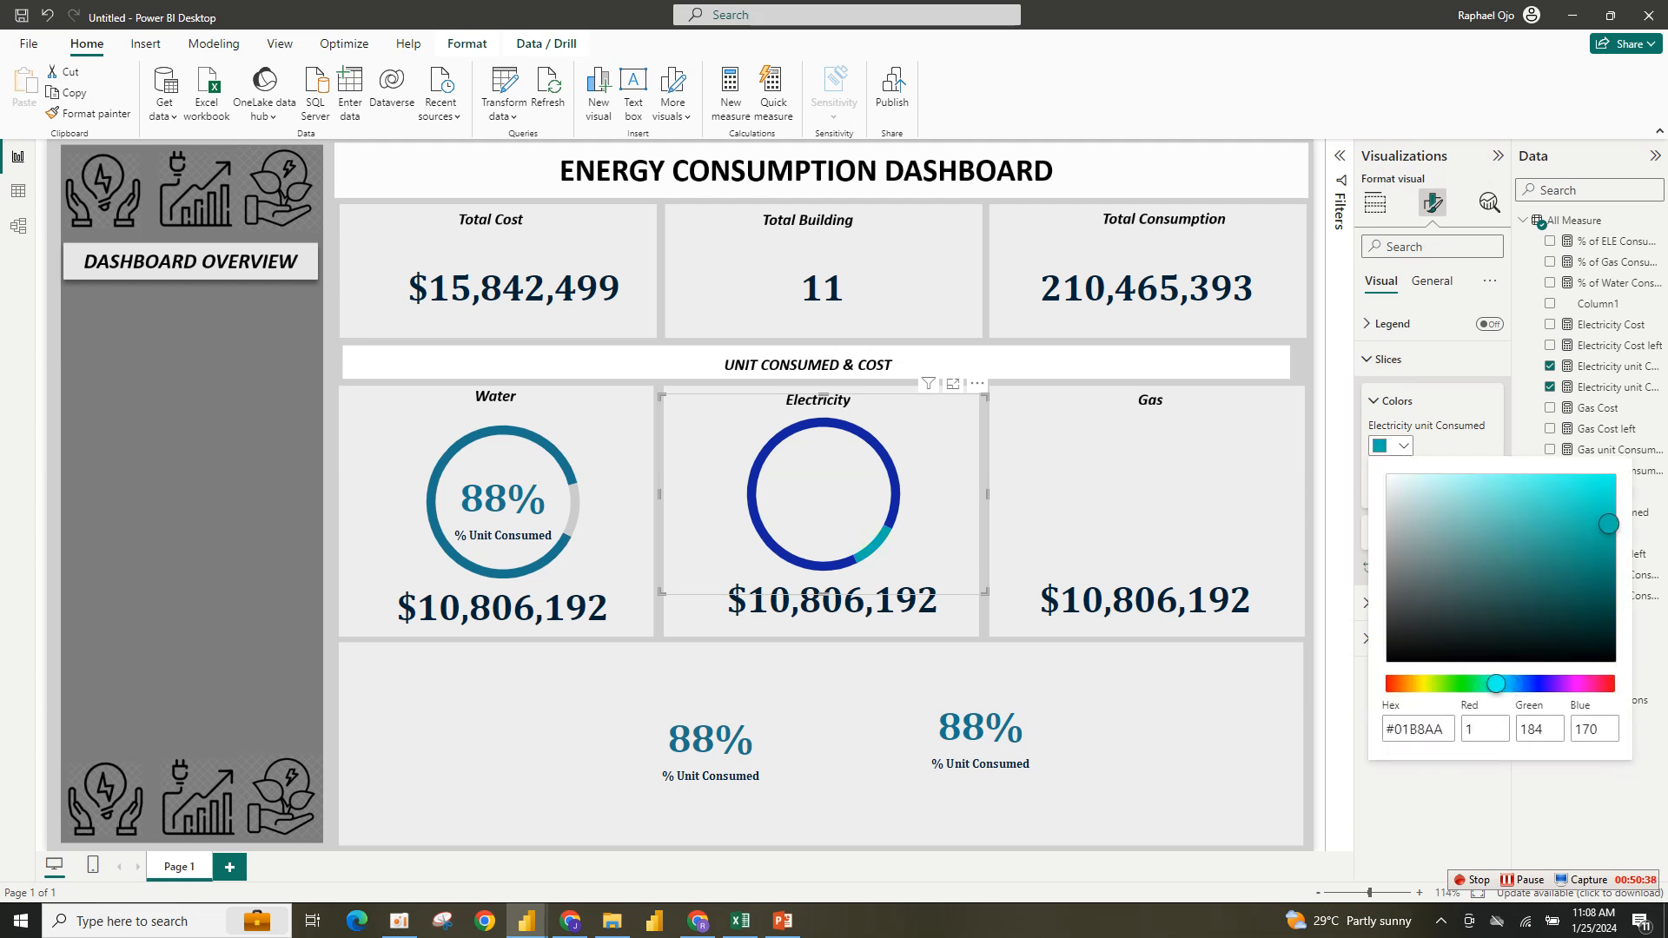
key(Return)
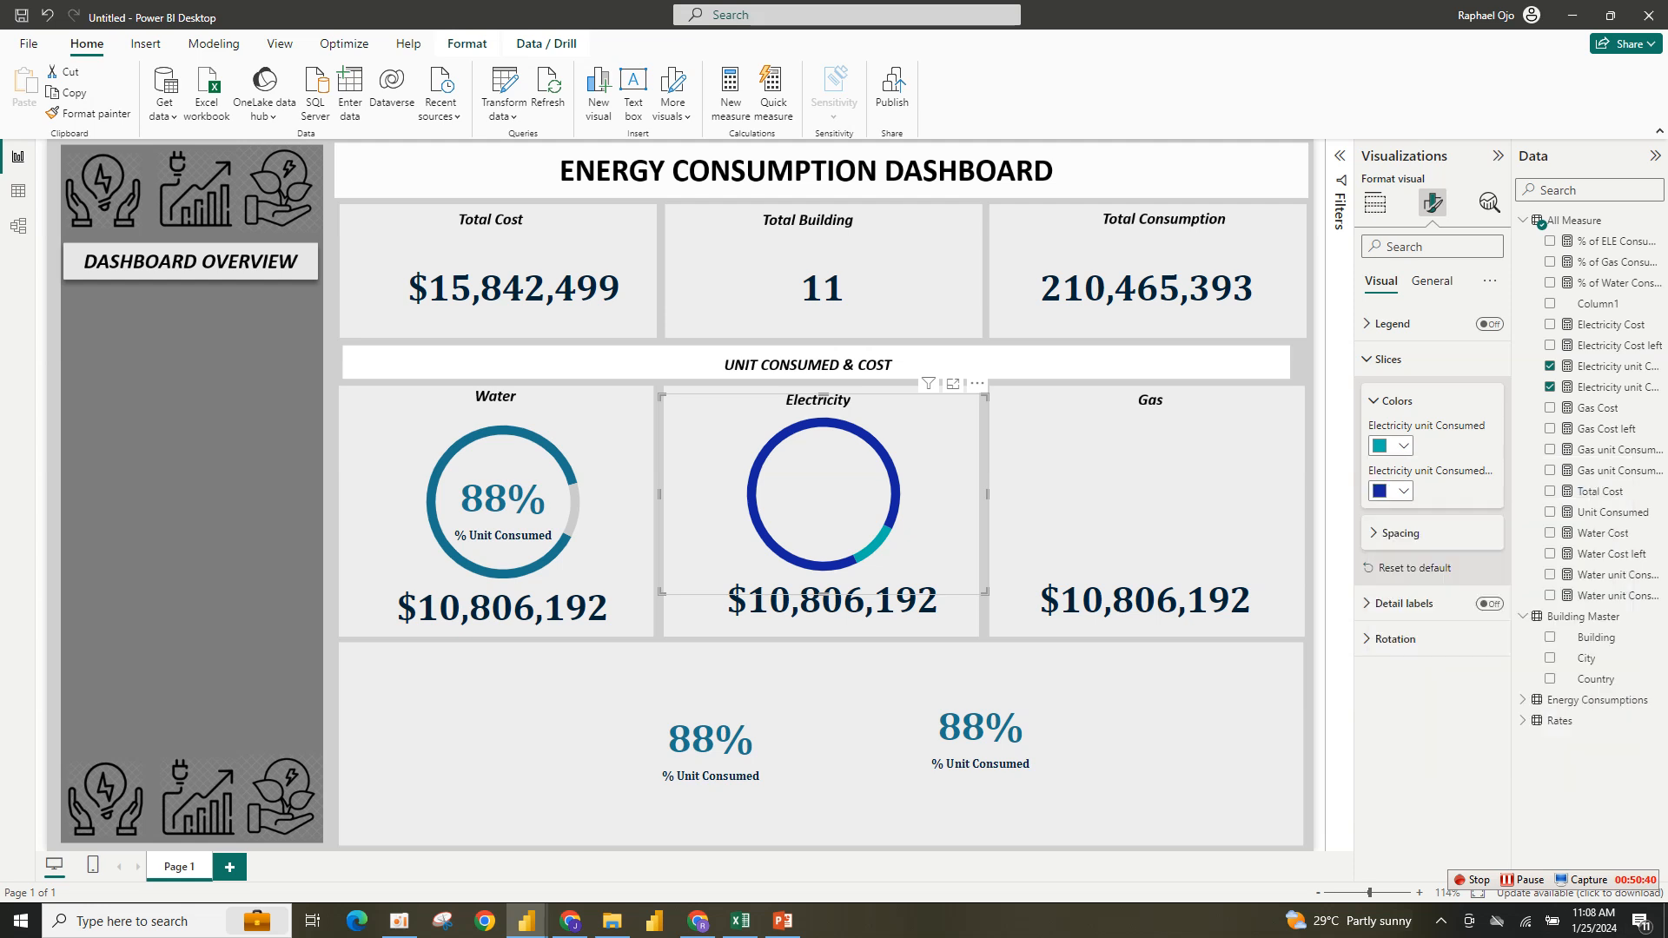
click(1392, 491)
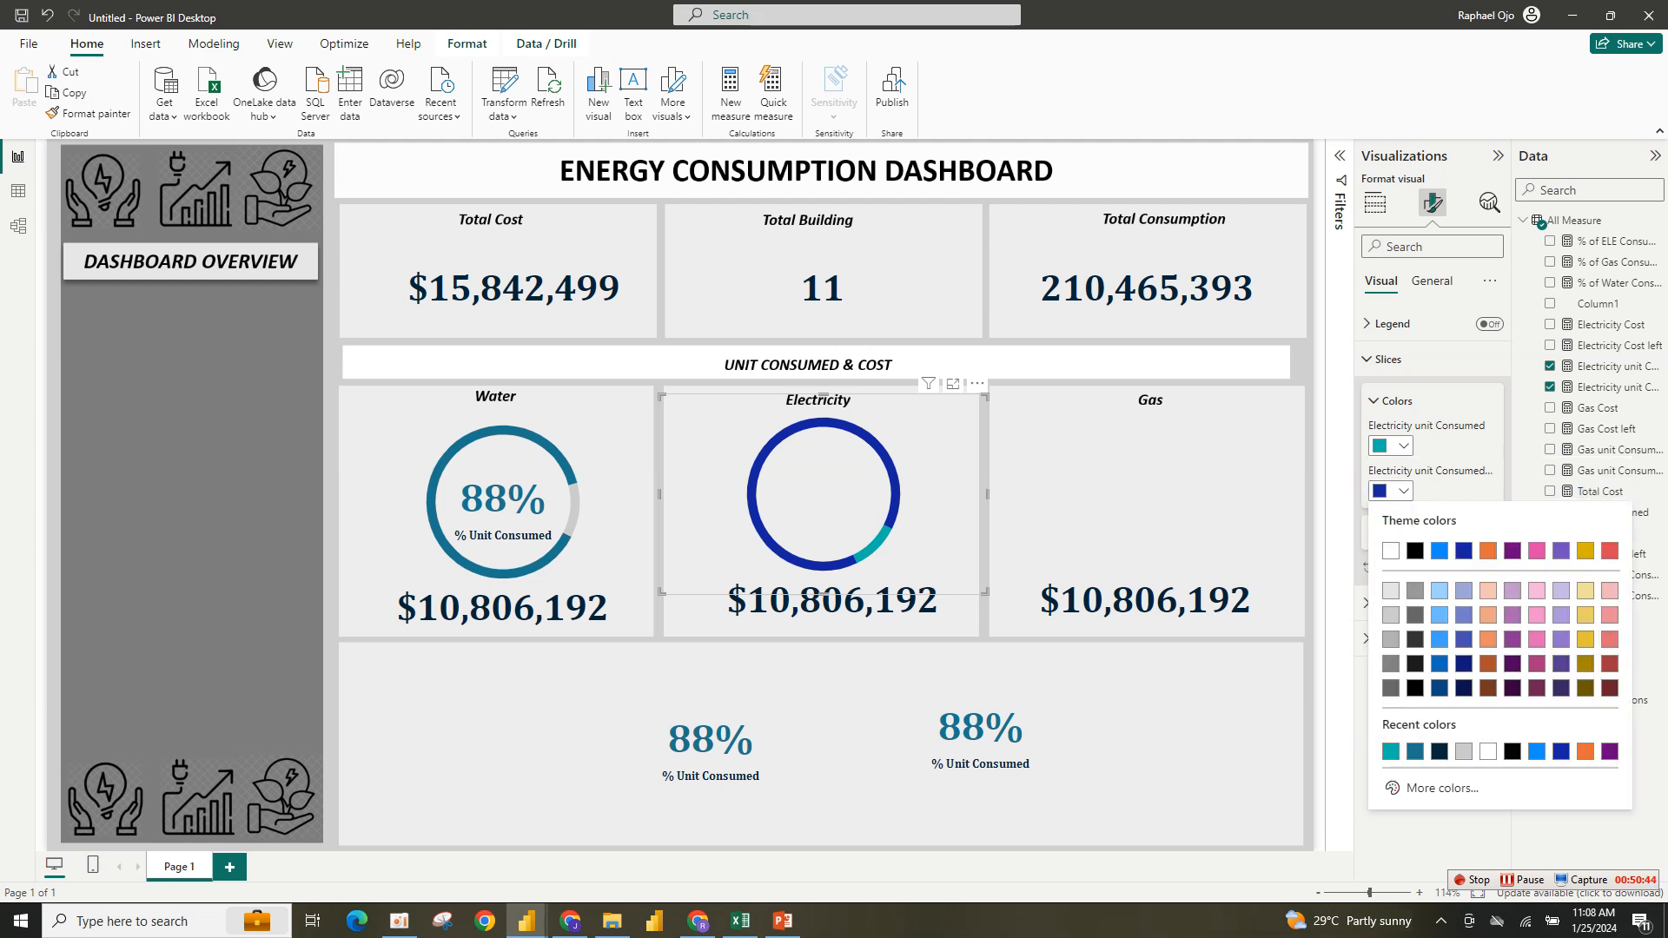
click(1464, 751)
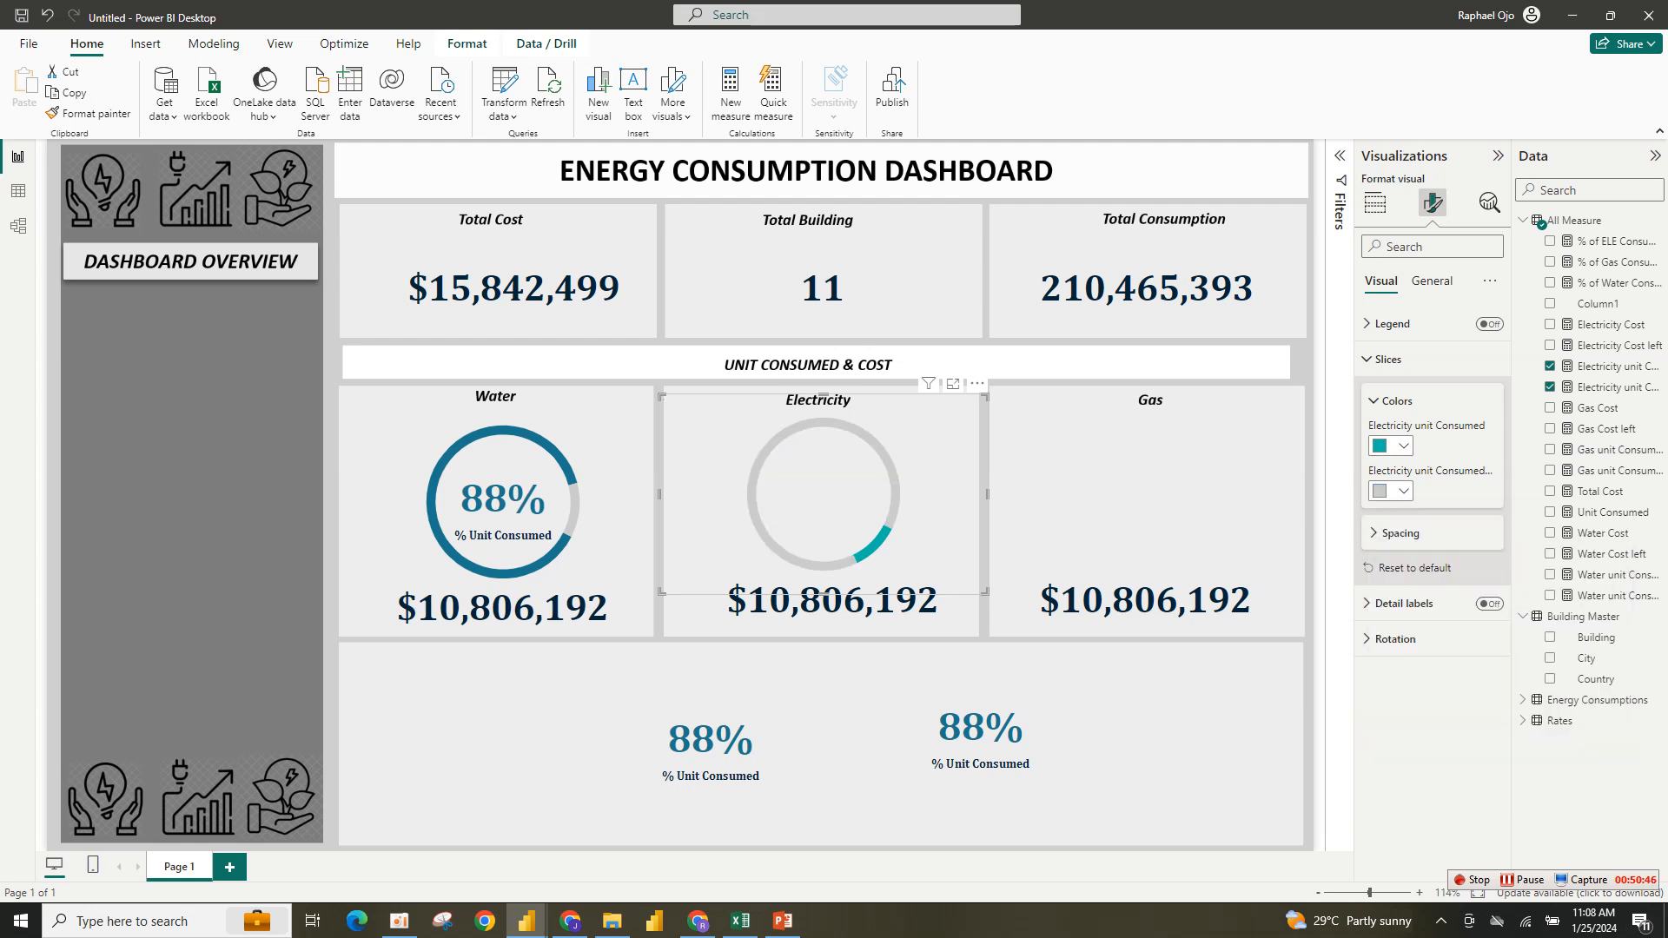
Adjust the Electricity donut's rotation so the teal consumed slice is centred on the ring's left side.
click(1400, 532)
click(1395, 639)
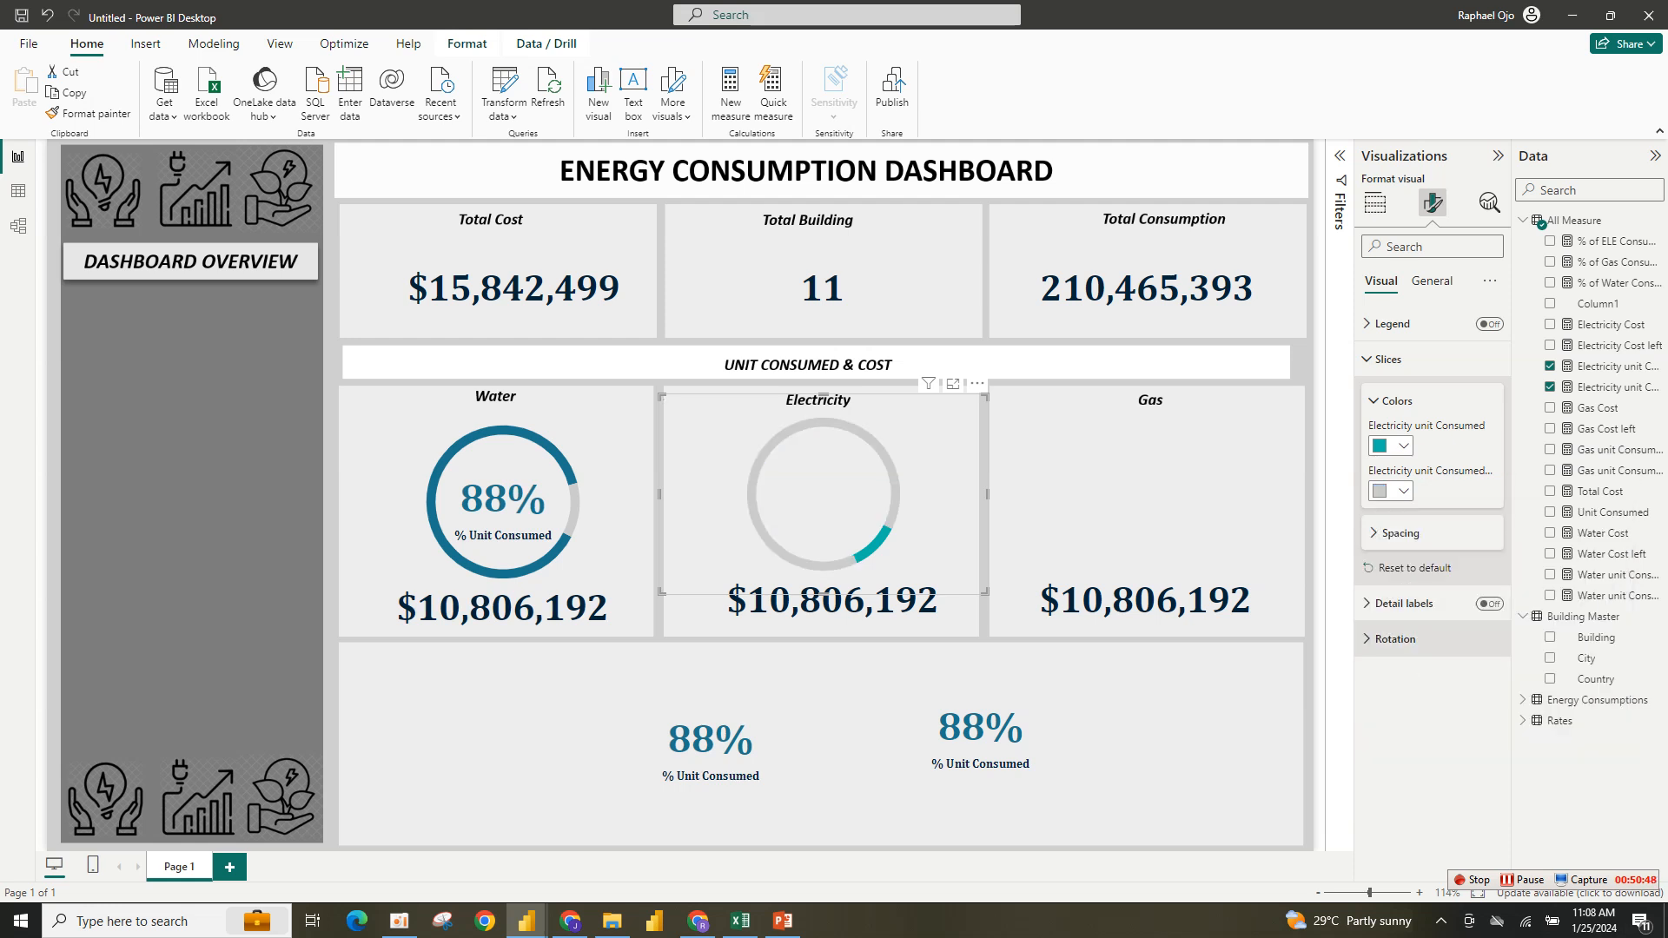
double_click(1381, 704)
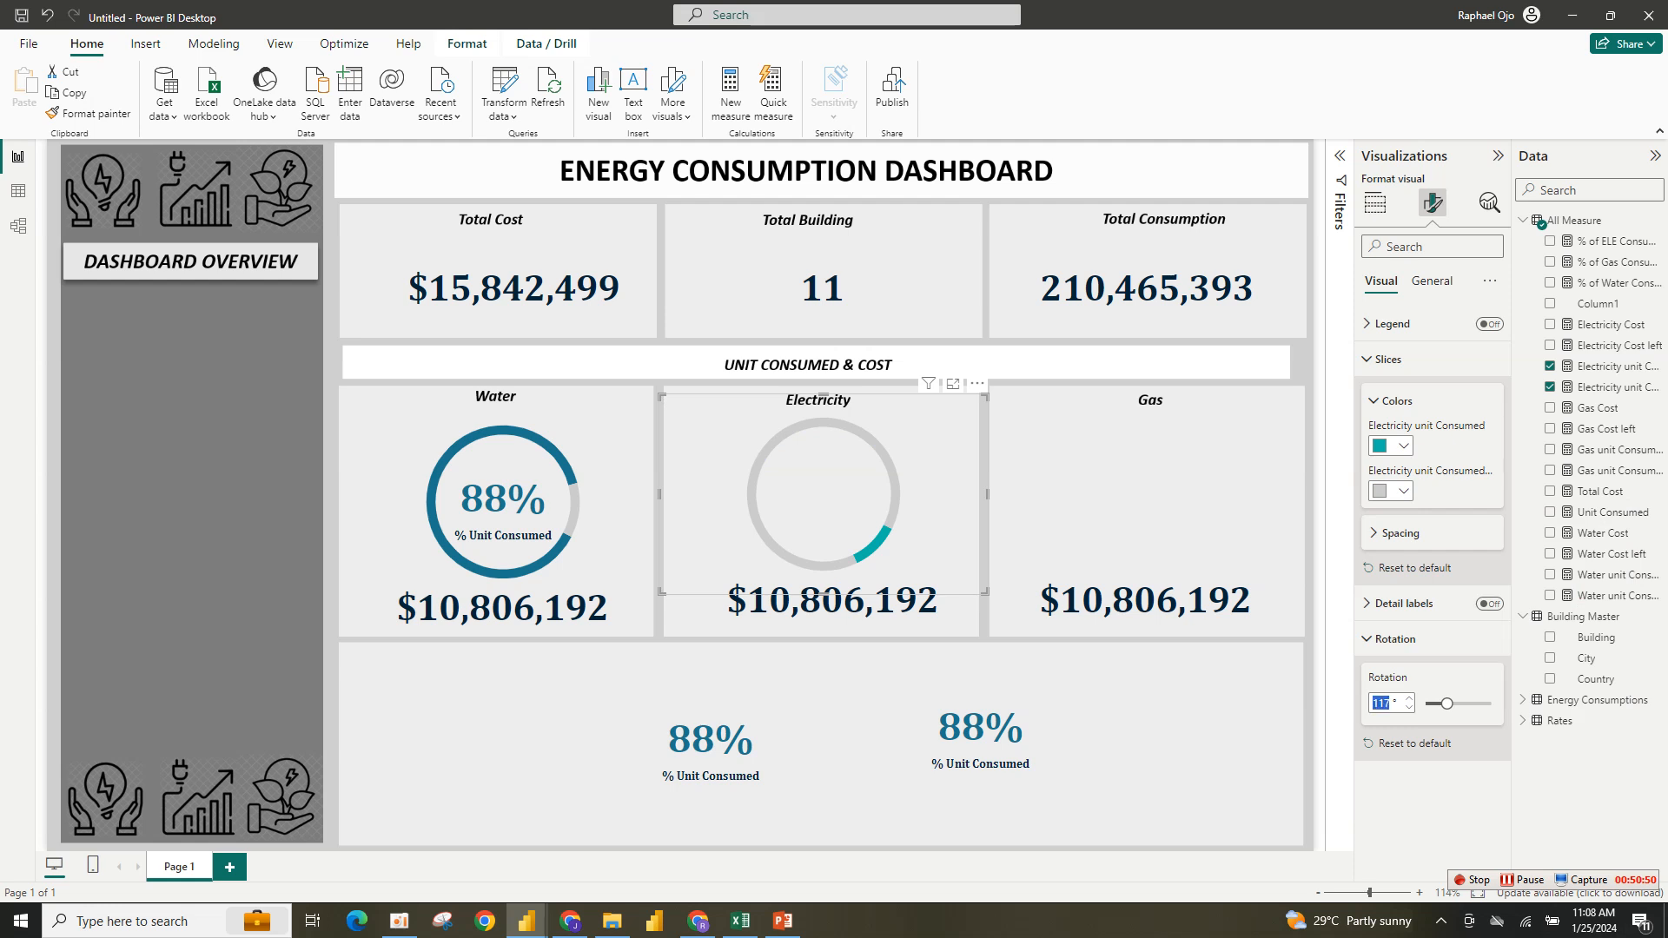
text(270)
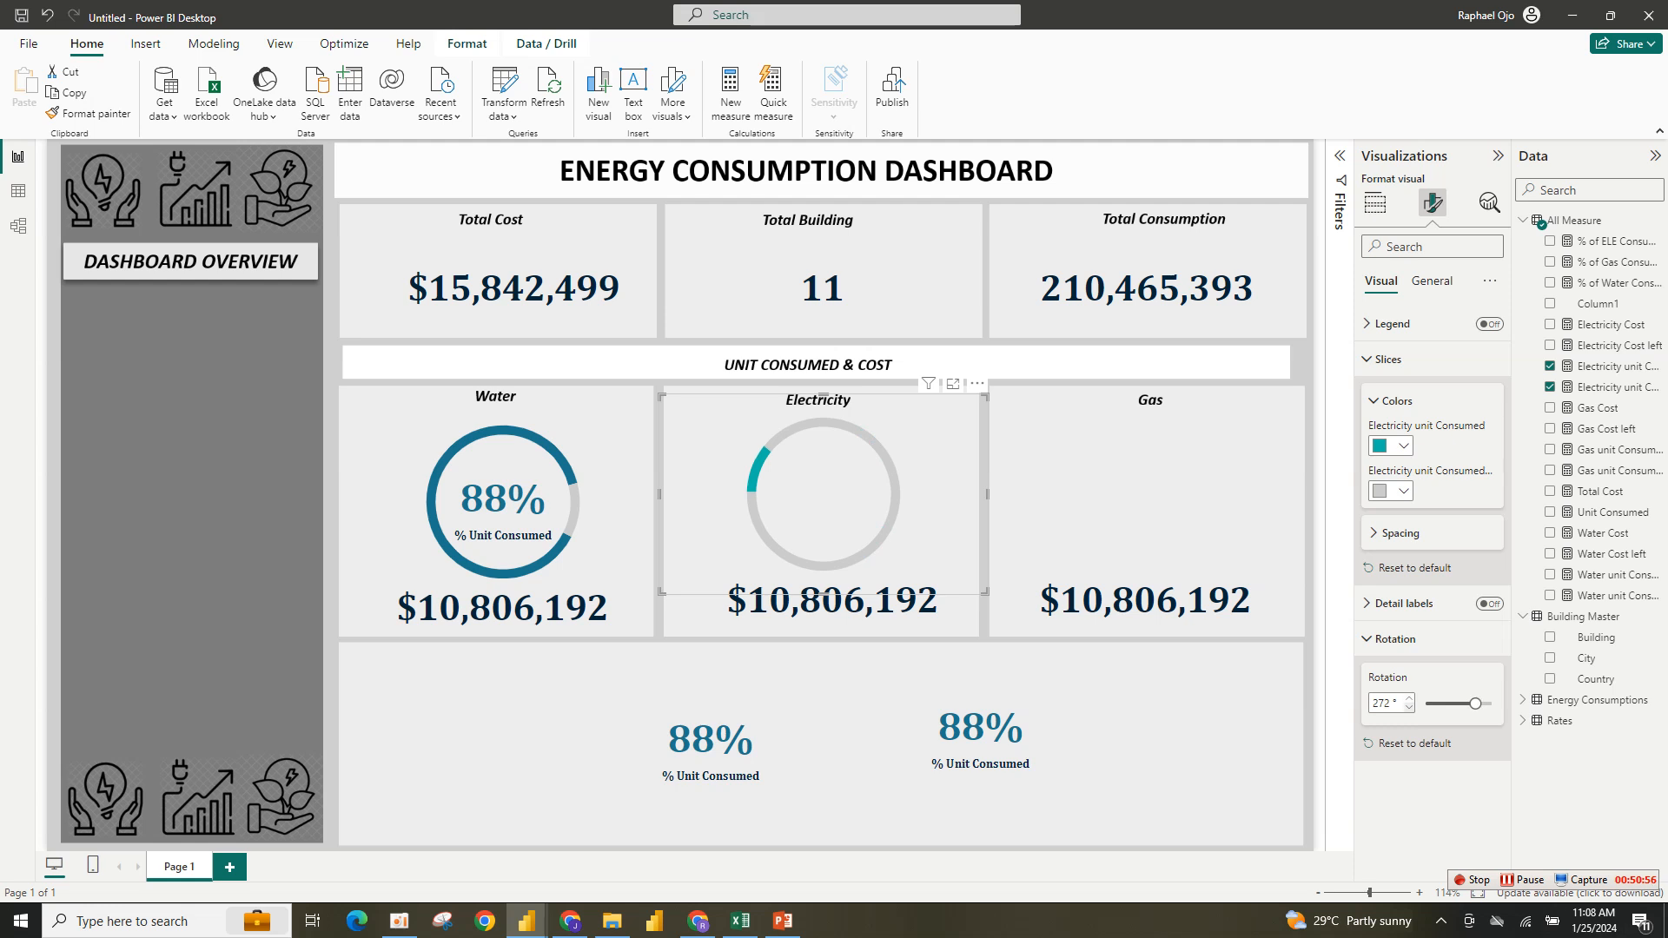
click(1409, 708)
click(1409, 708)
Duplicate the Electricity donut and place the copy below the Gas heading, above the Gas cost card.
key(ctrl+c)
key(ctrl+v)
drag(834, 505, 1149, 494)
Replace Water Cost with Electricity Cost in the Electricity cost card and format the measure as dollar currency.
click(832, 601)
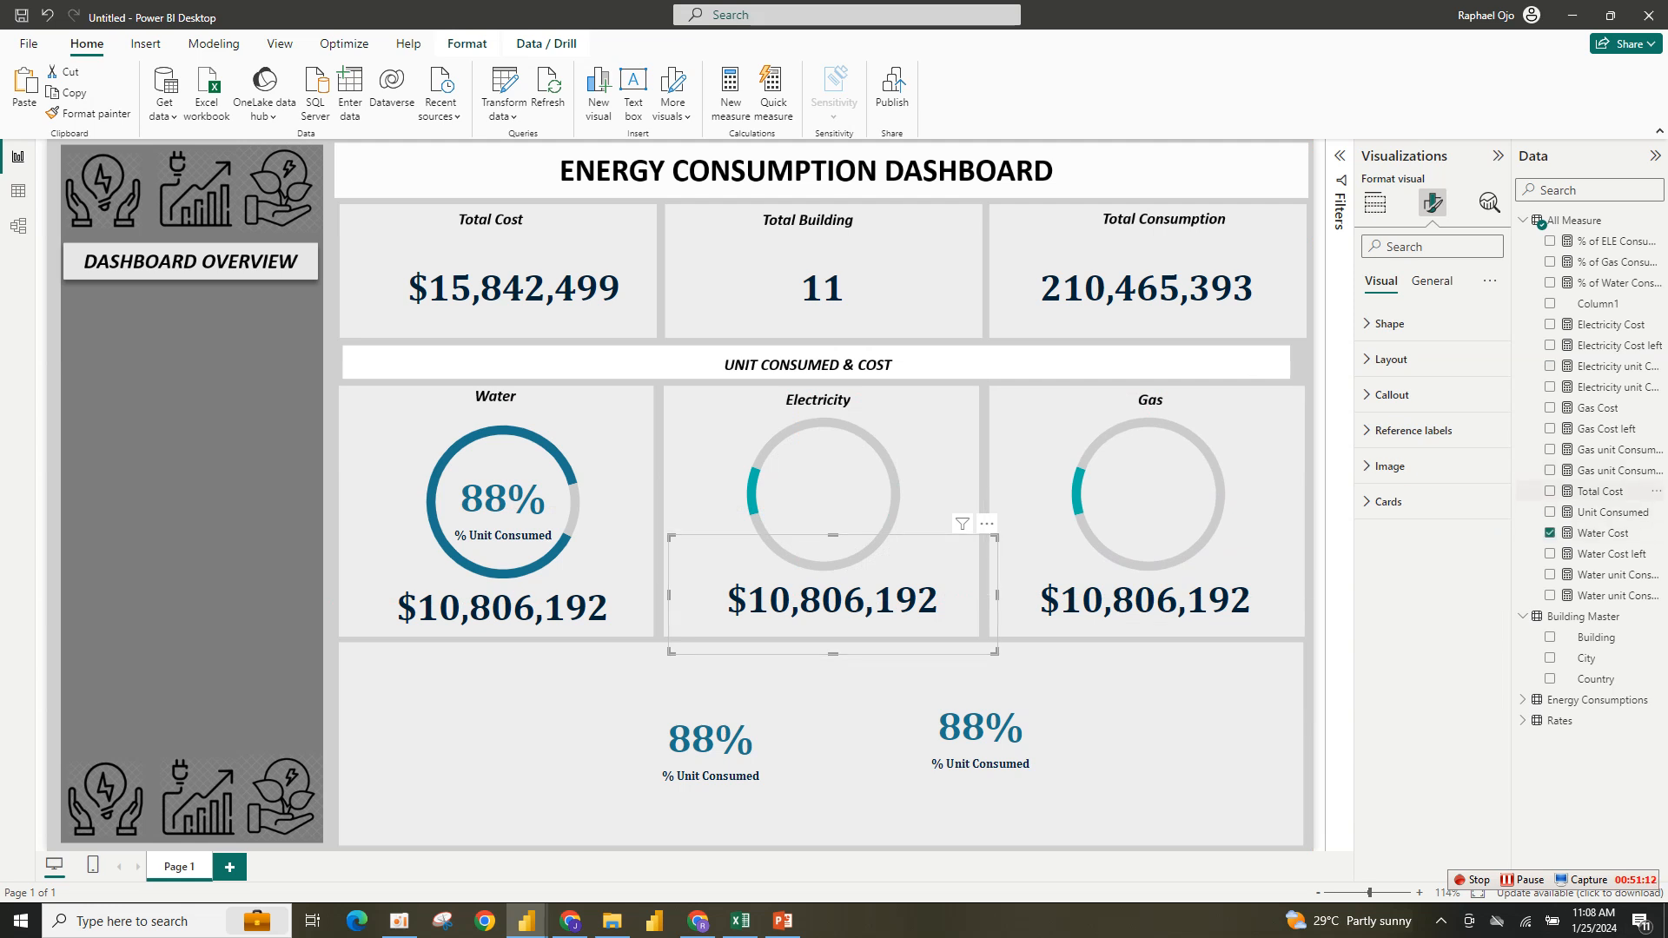
click(1550, 533)
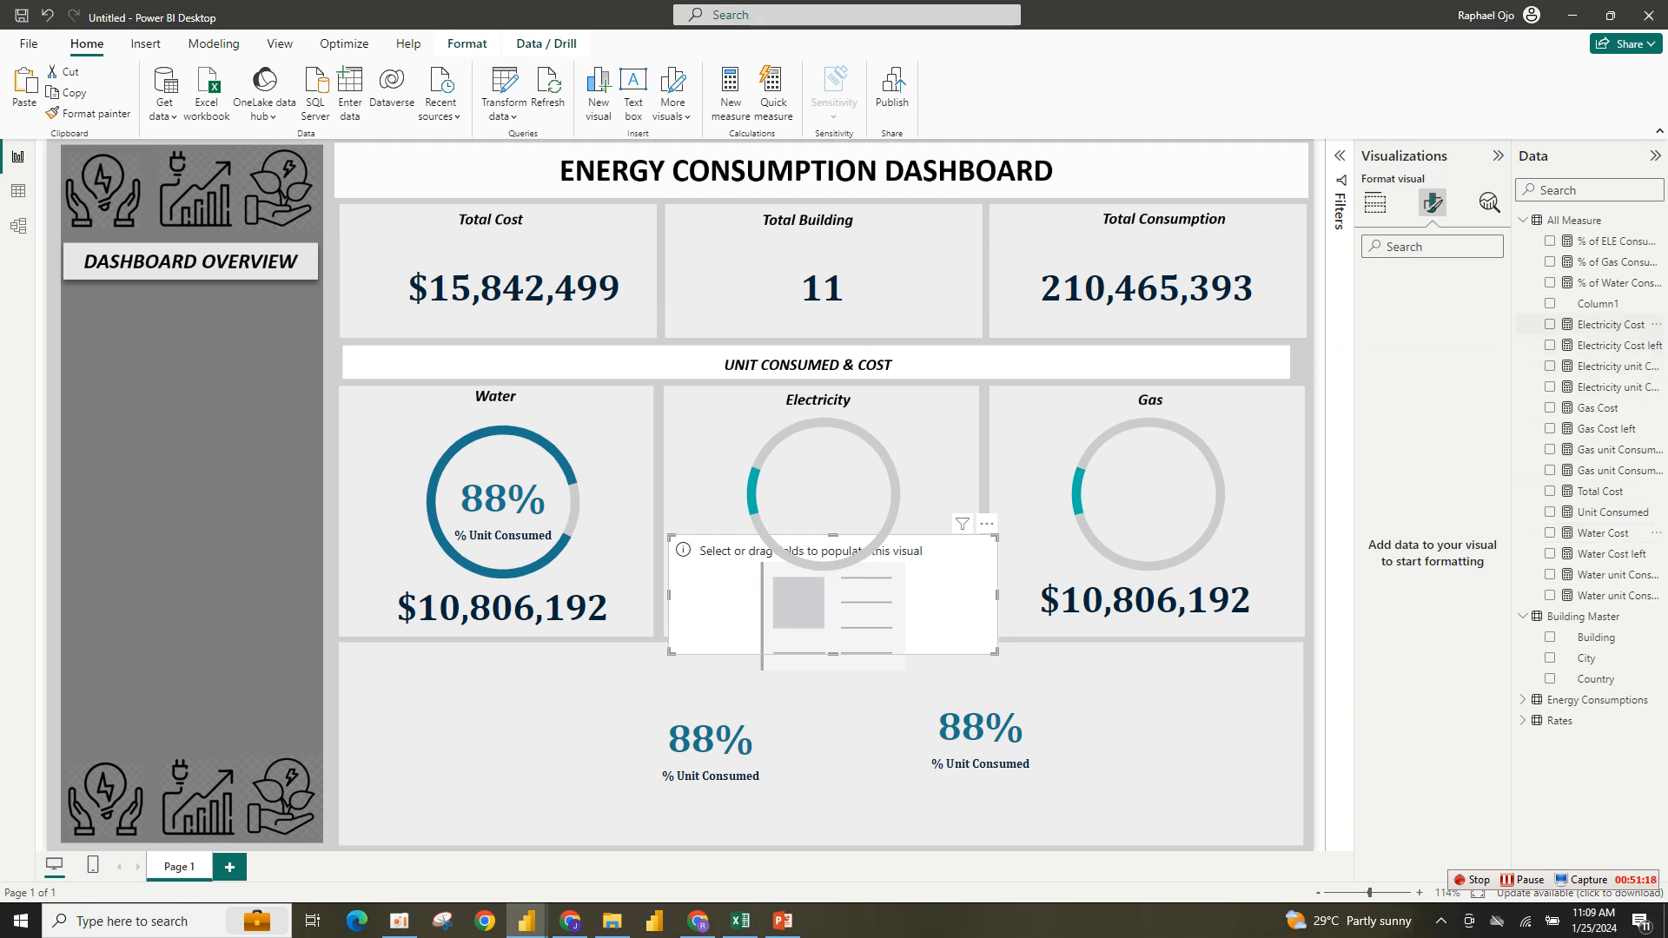
click(1549, 324)
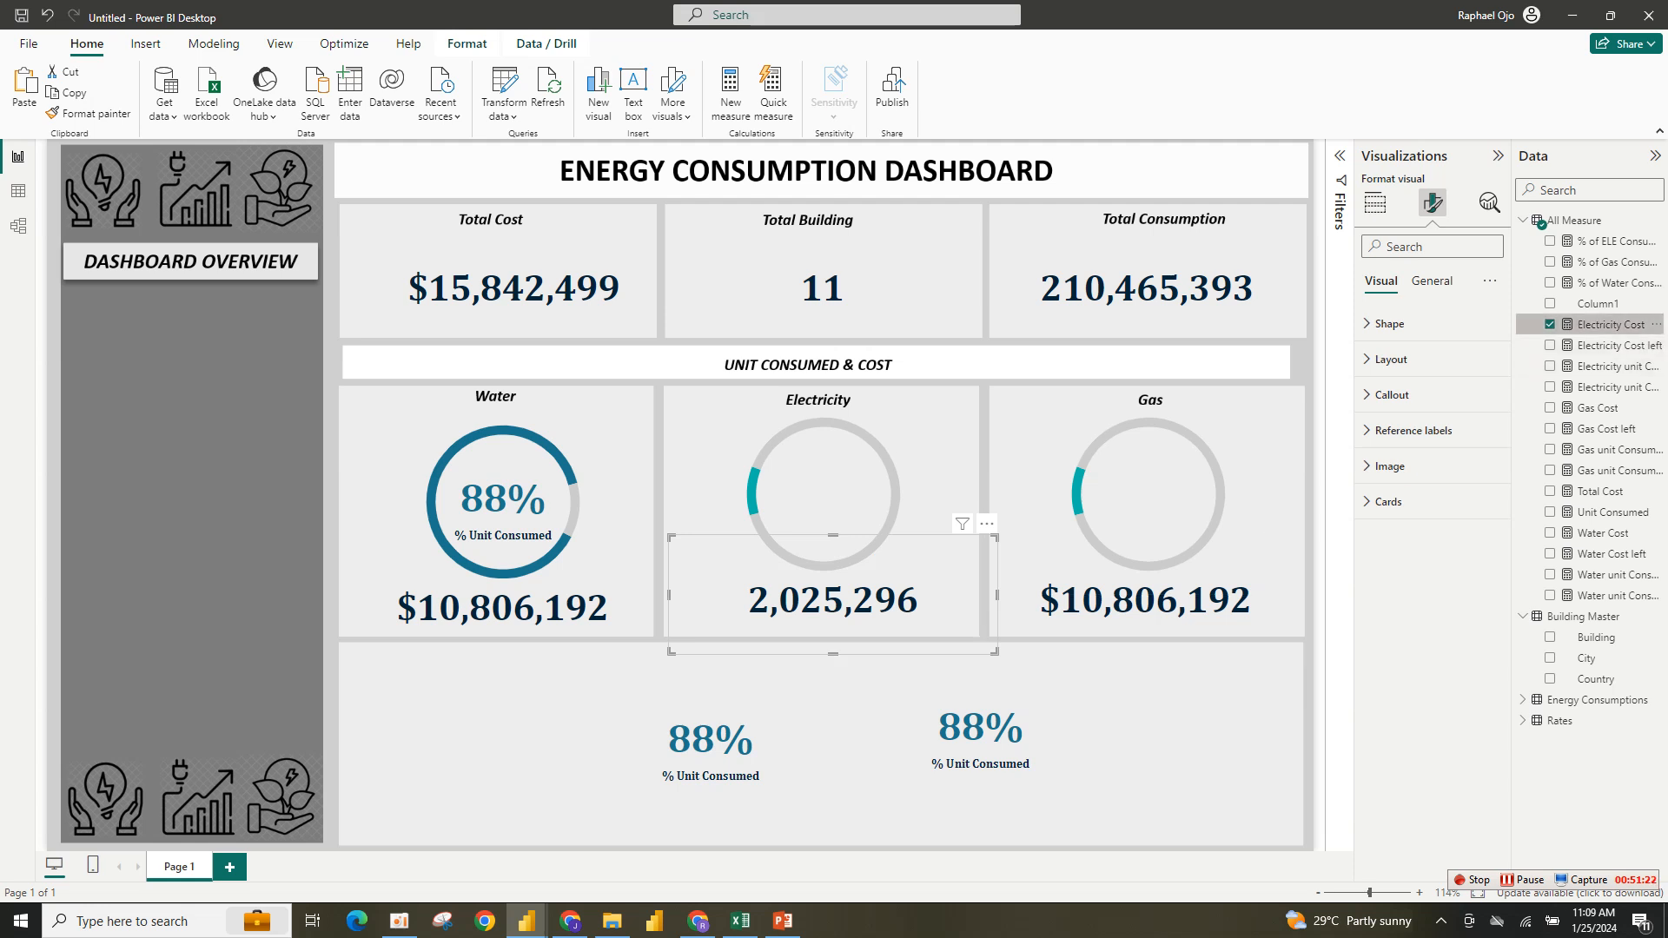
click(1607, 324)
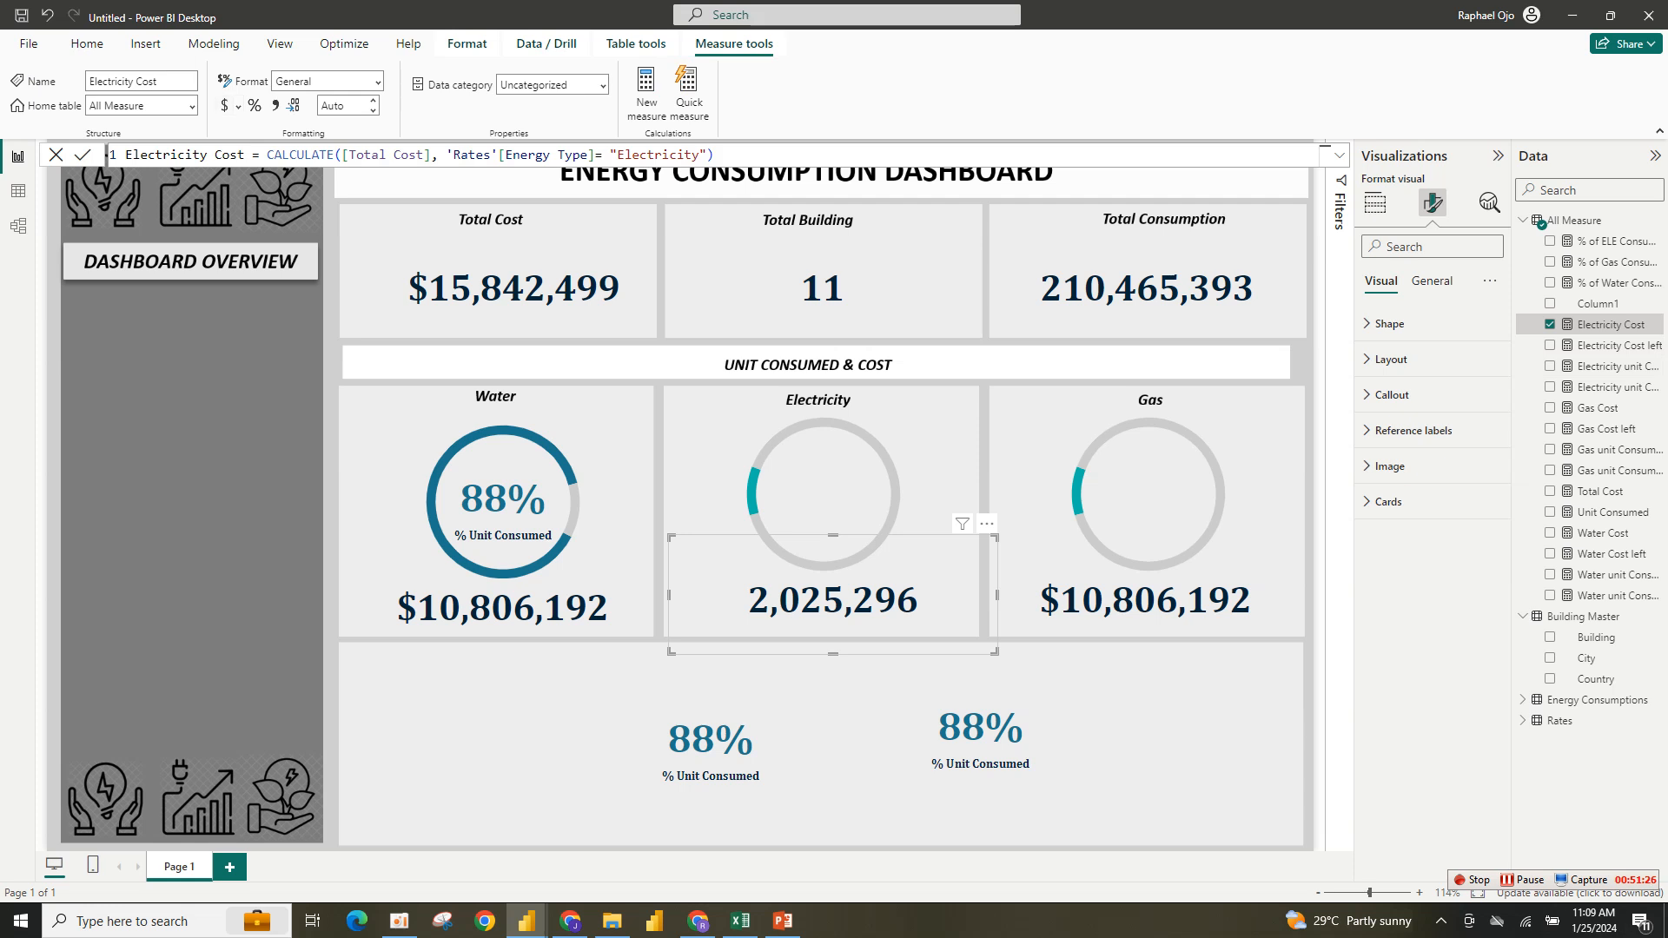
click(224, 106)
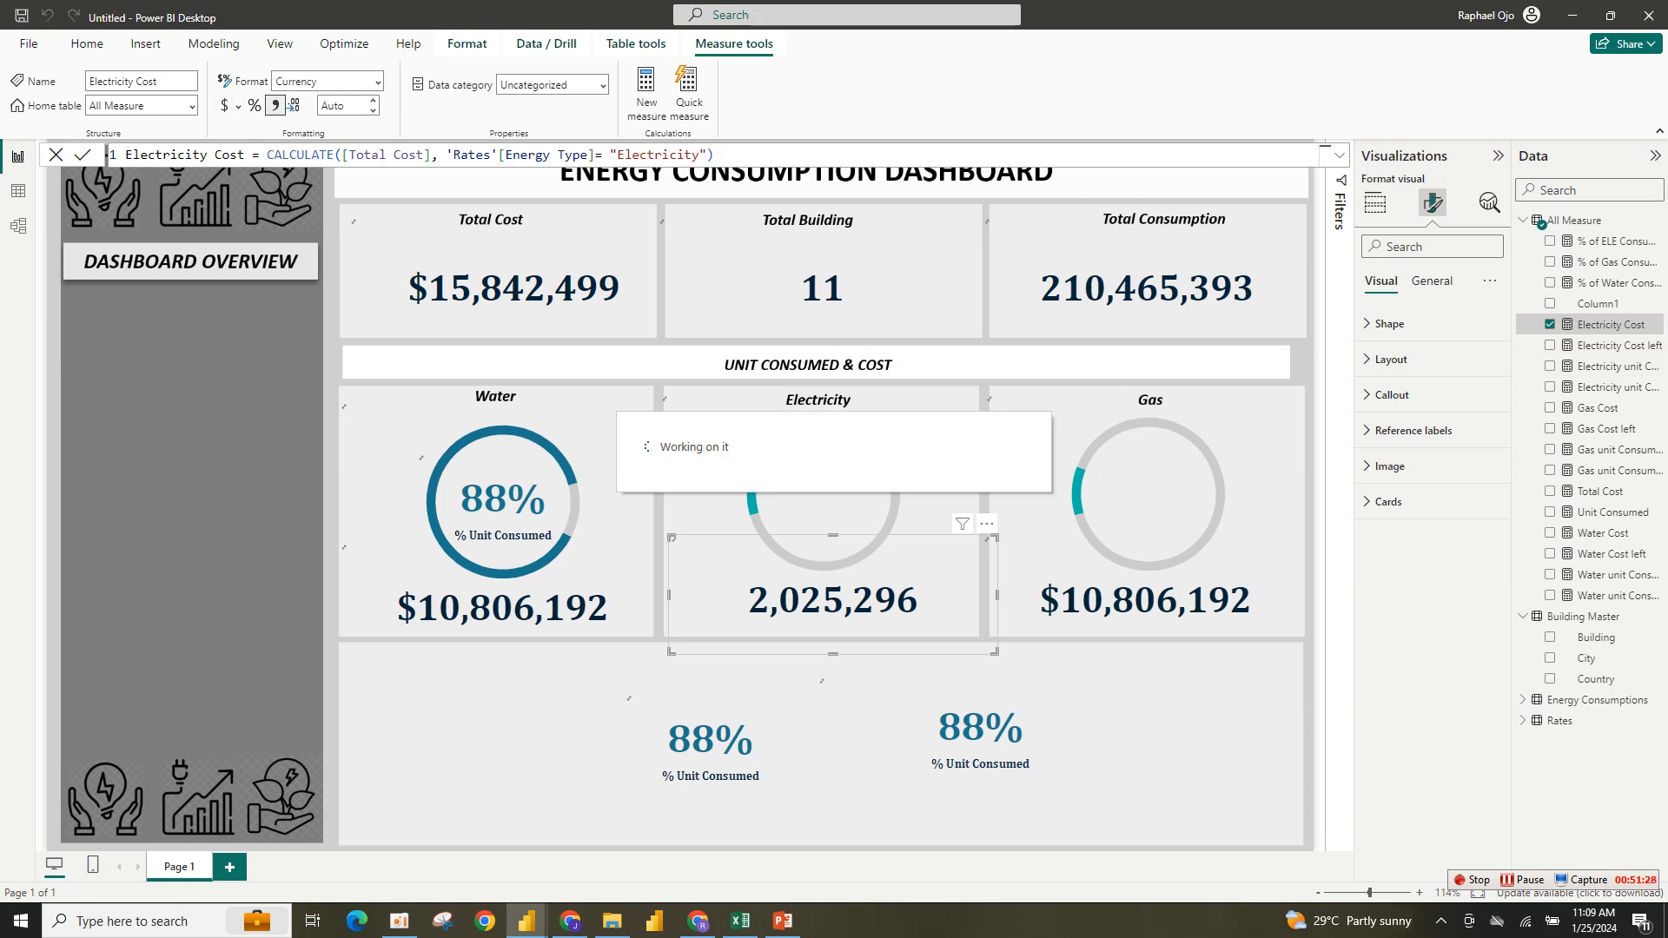
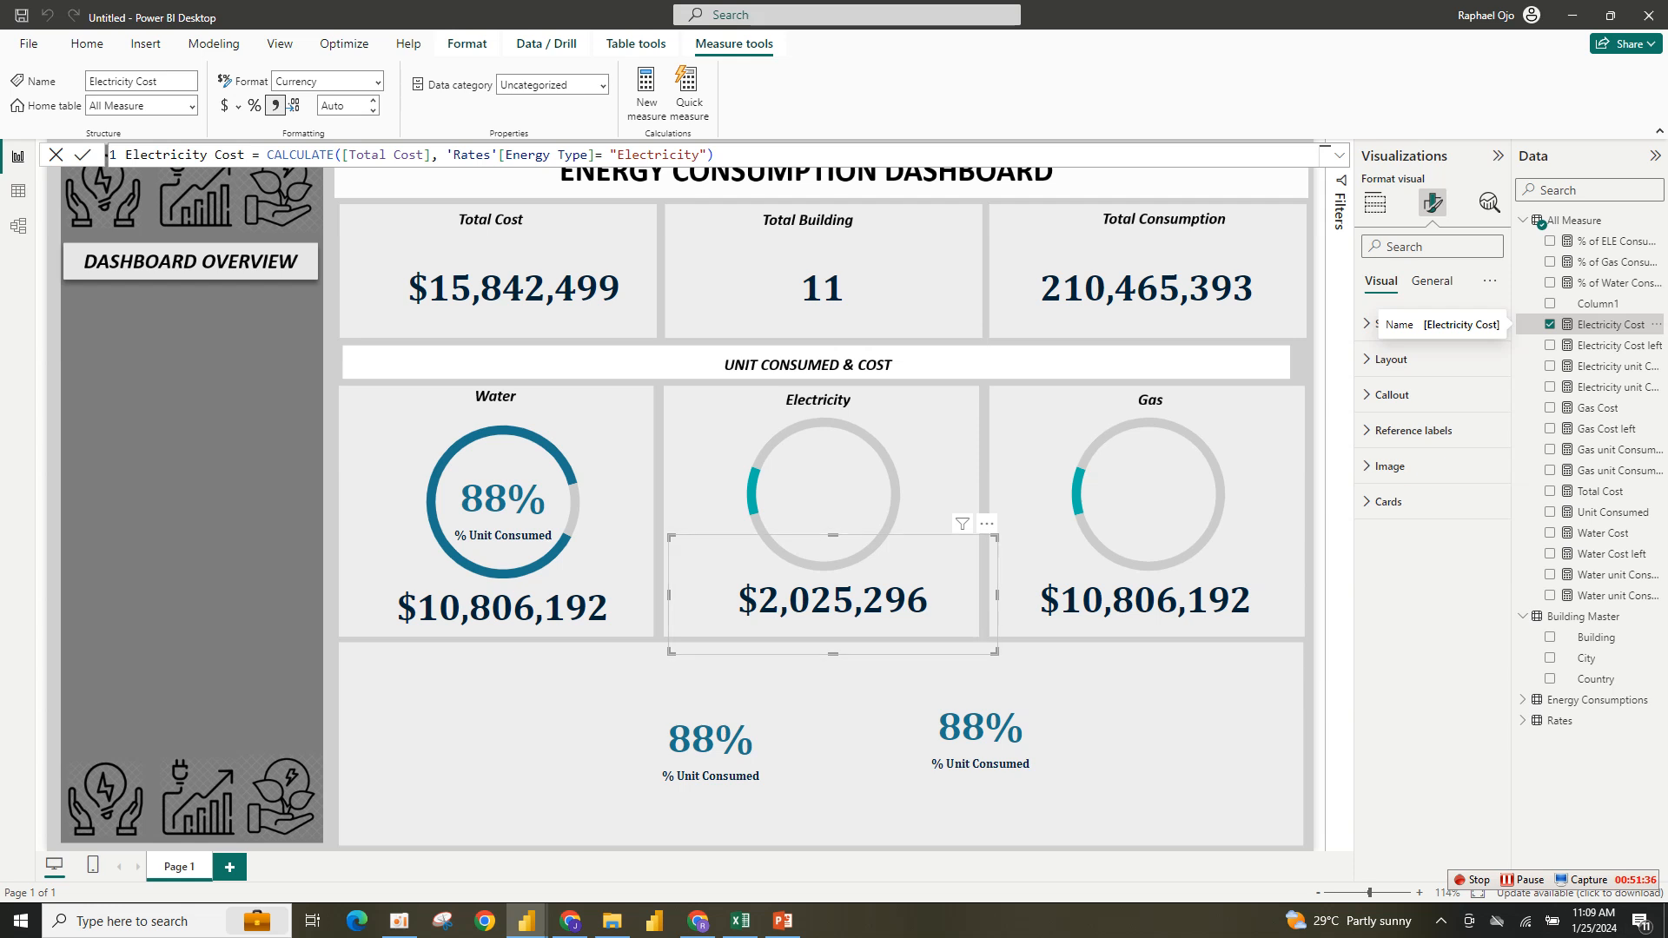
Swap the first spare percentage card's Water measure for % of ELE Consumed and colour its callout value teal.
click(711, 749)
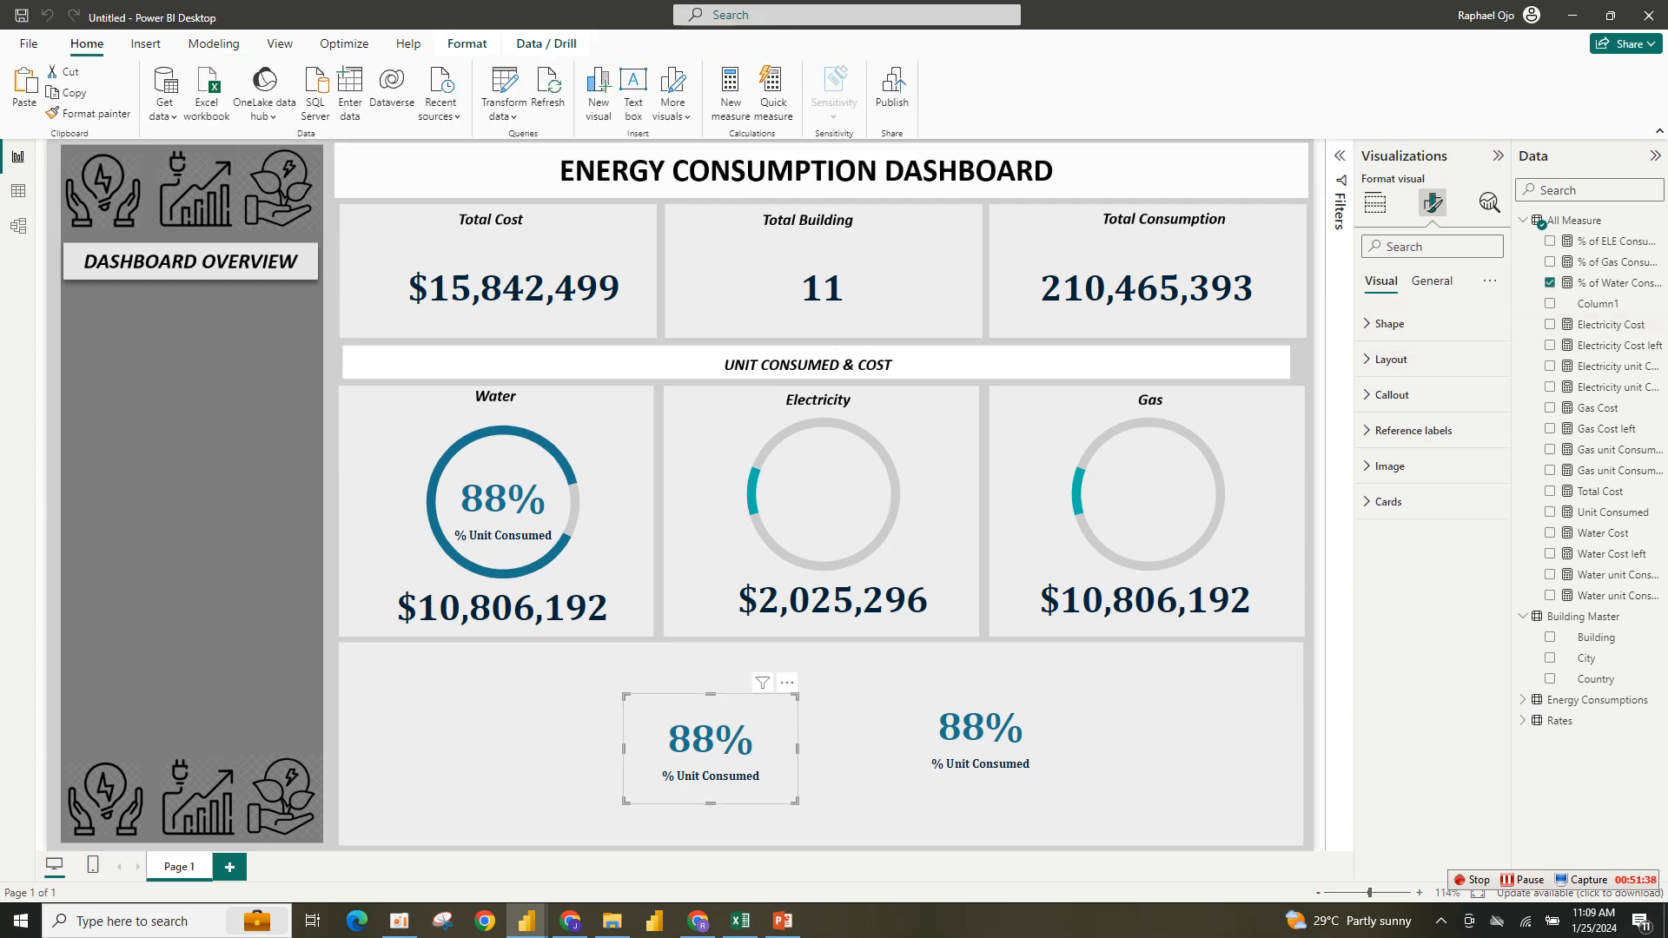
click(1549, 282)
click(1549, 240)
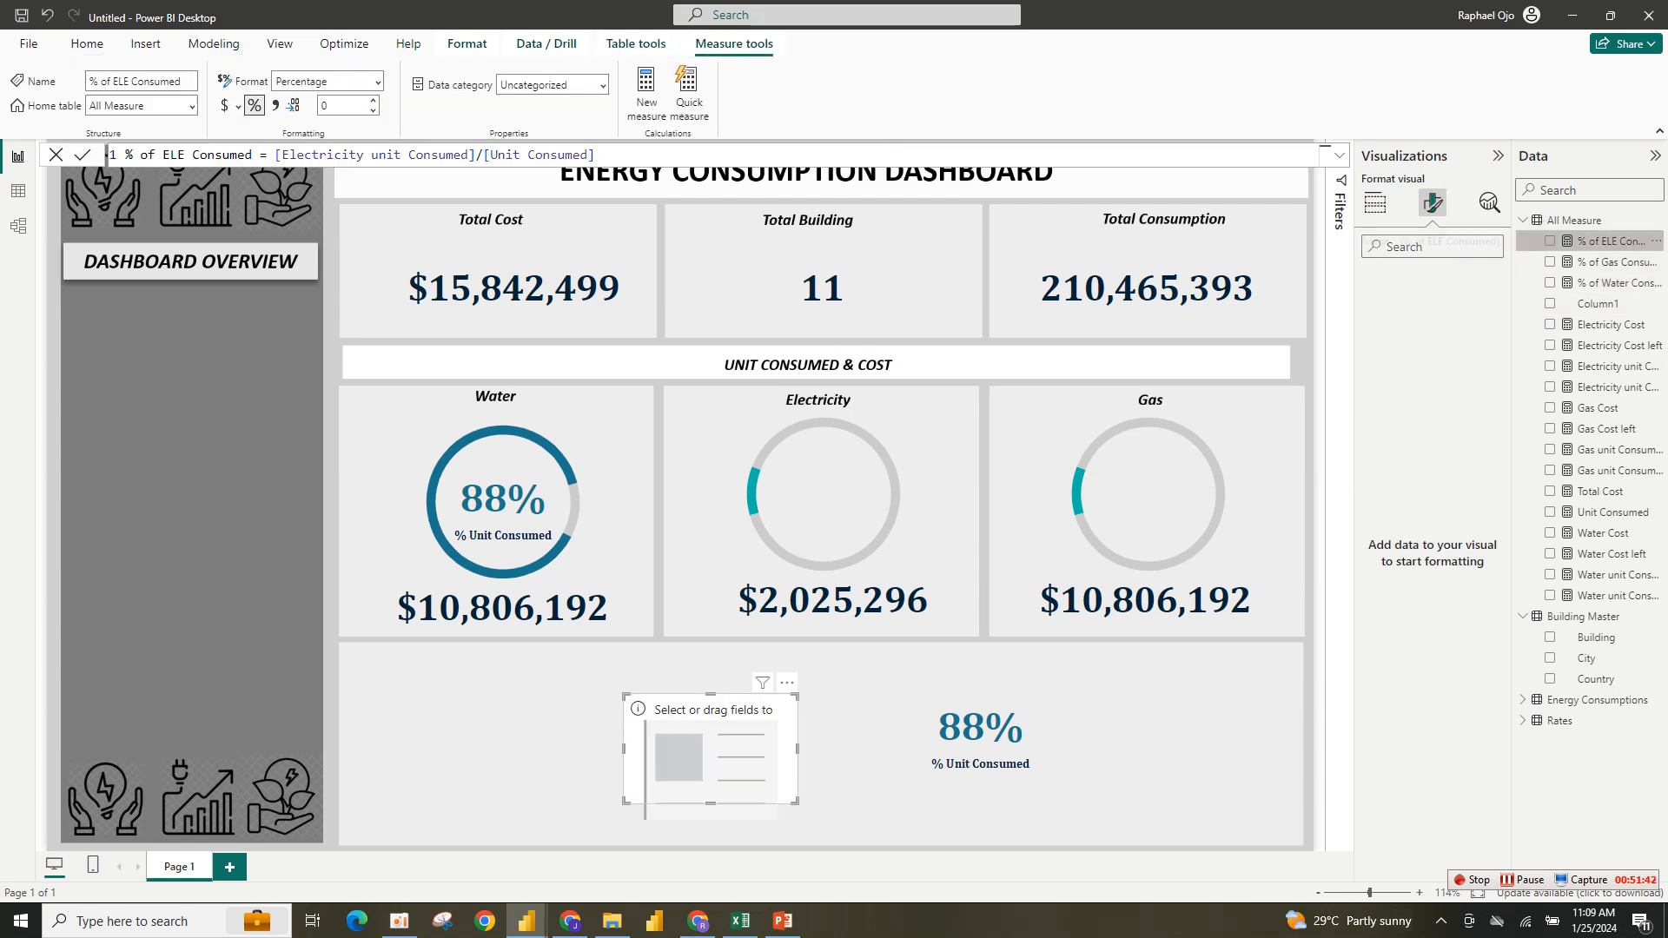
click(1550, 241)
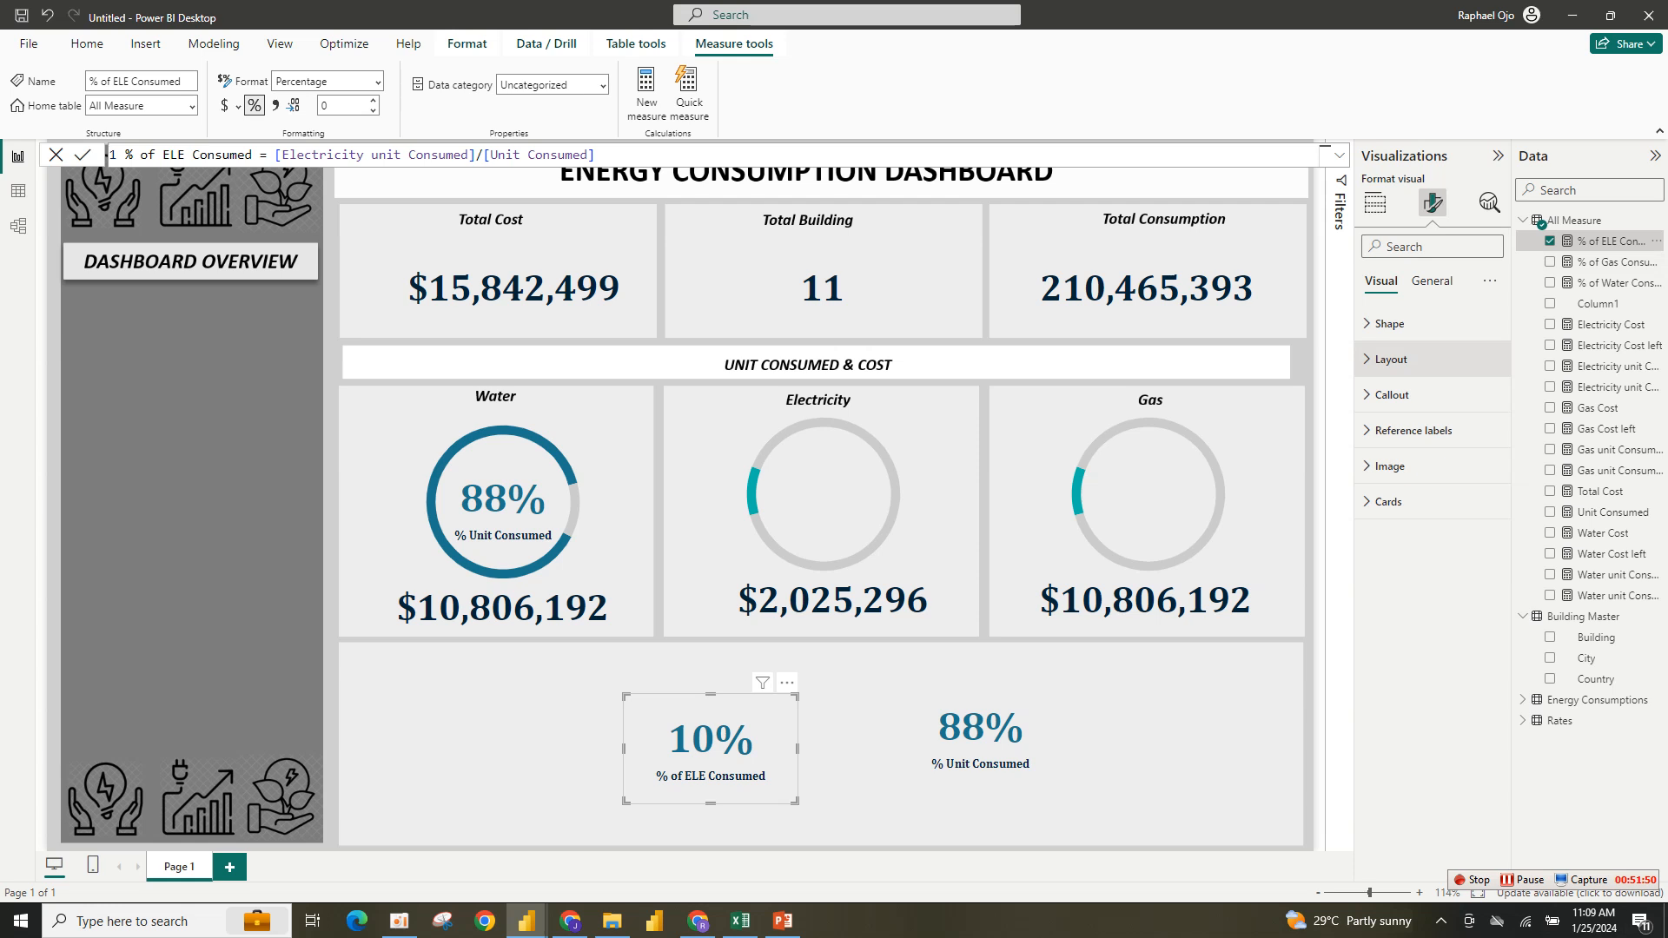
click(1391, 394)
click(1391, 641)
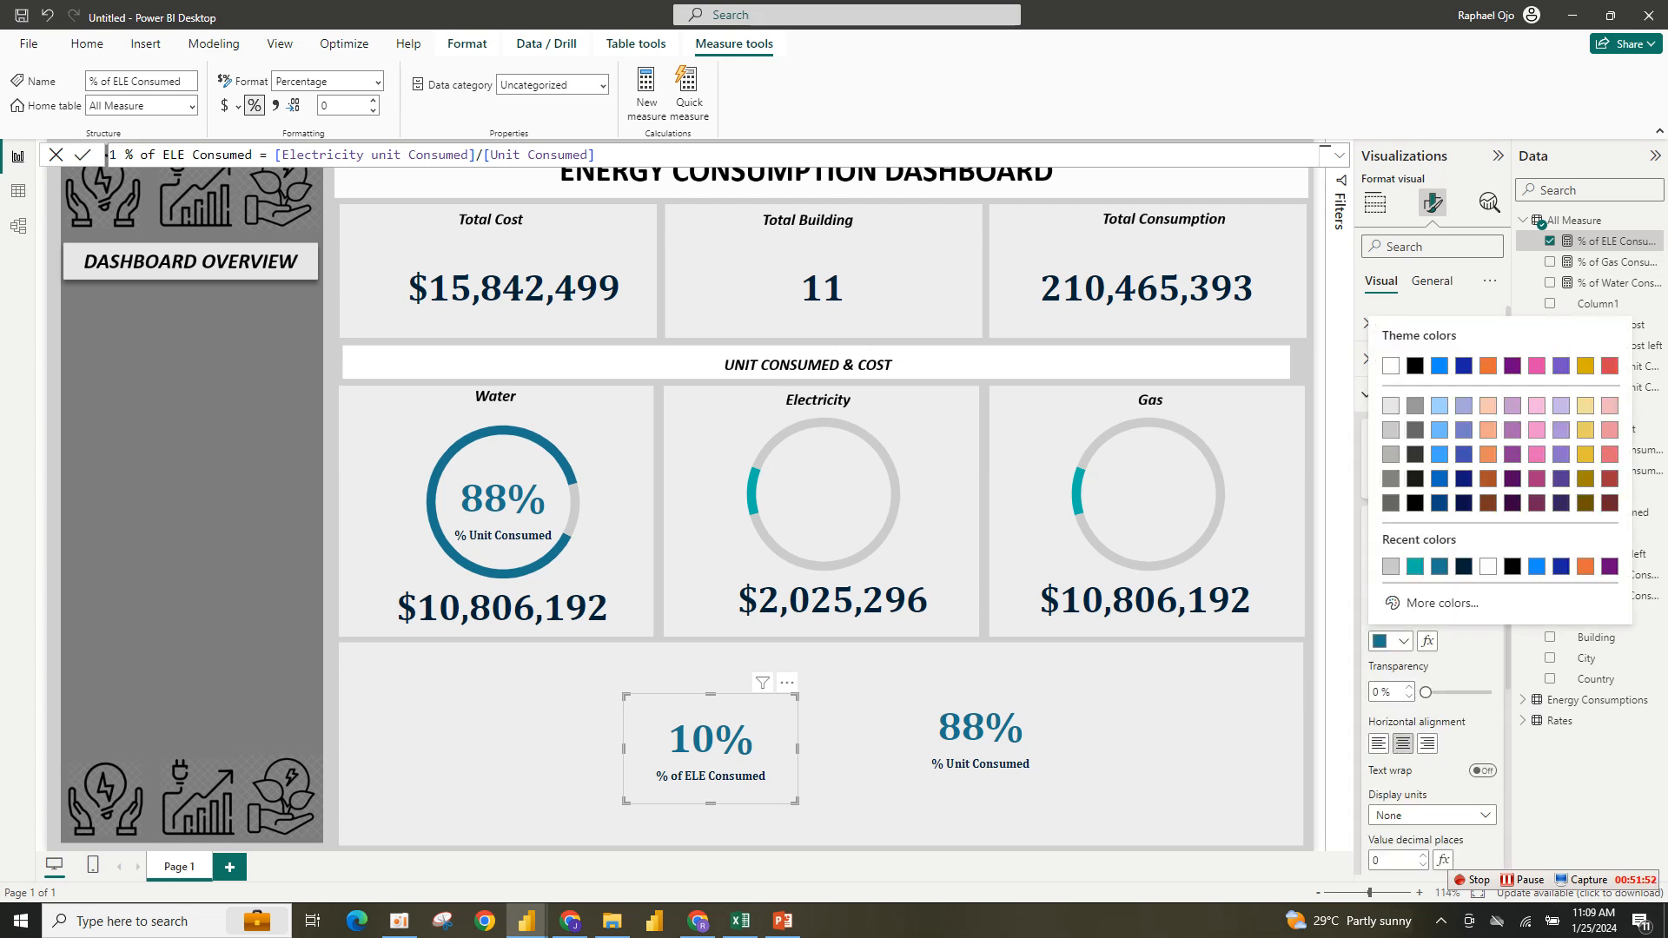
click(1415, 566)
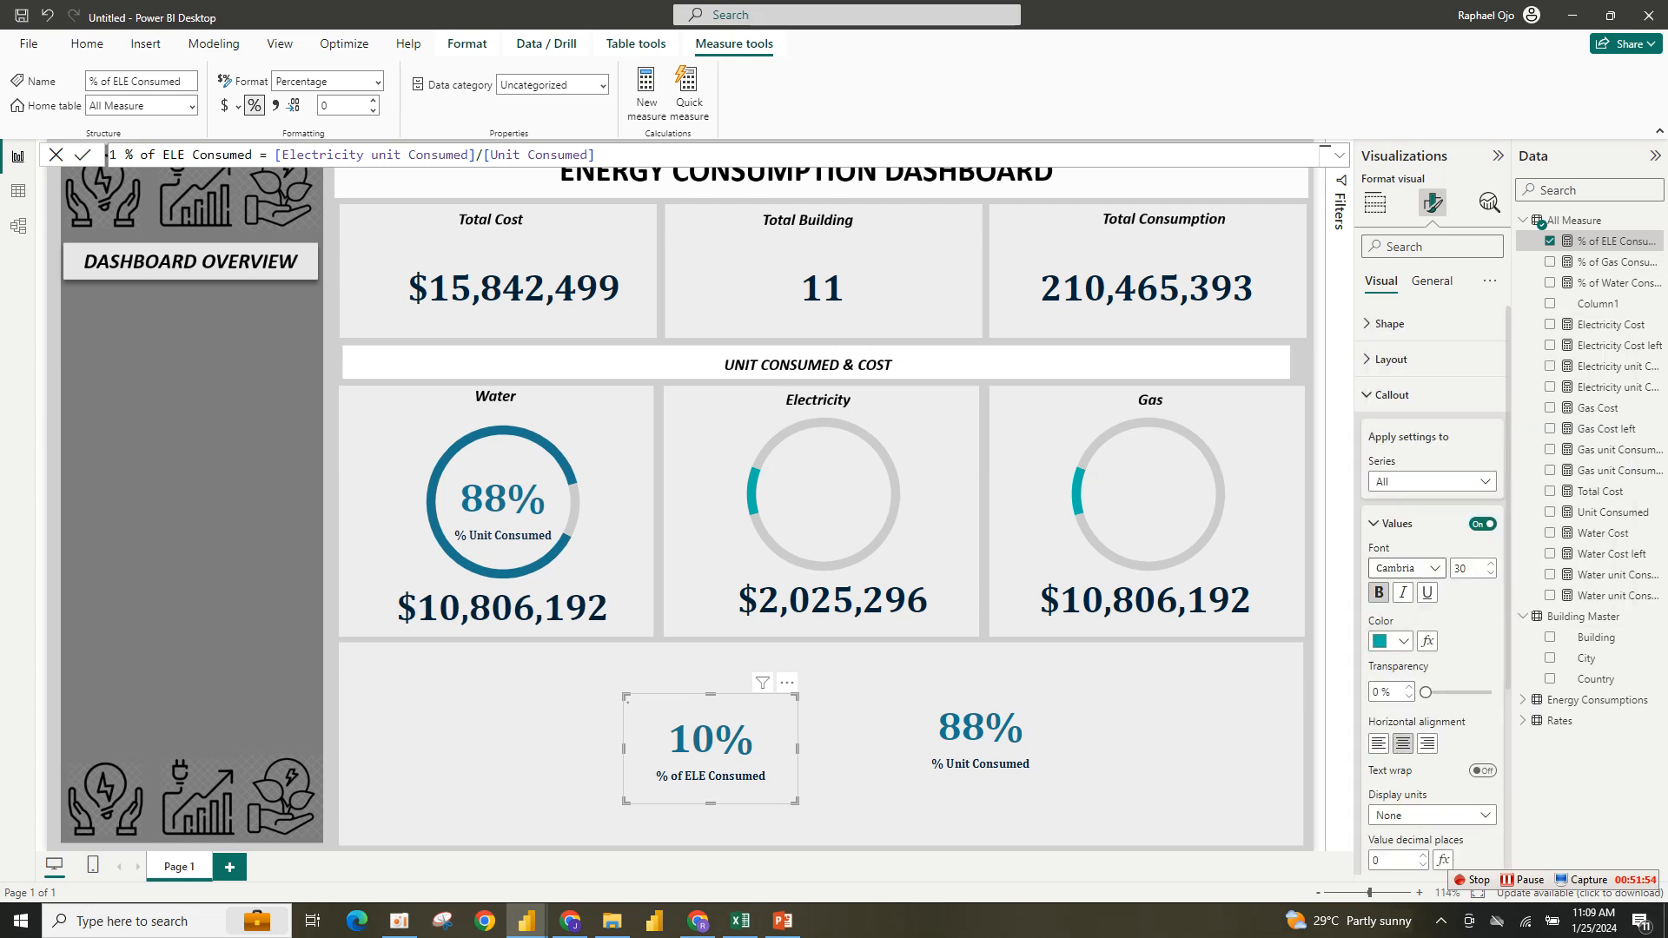
Rename the % of ELE Consumed field on the teal percentage card as % Unit Consumed.
click(1374, 203)
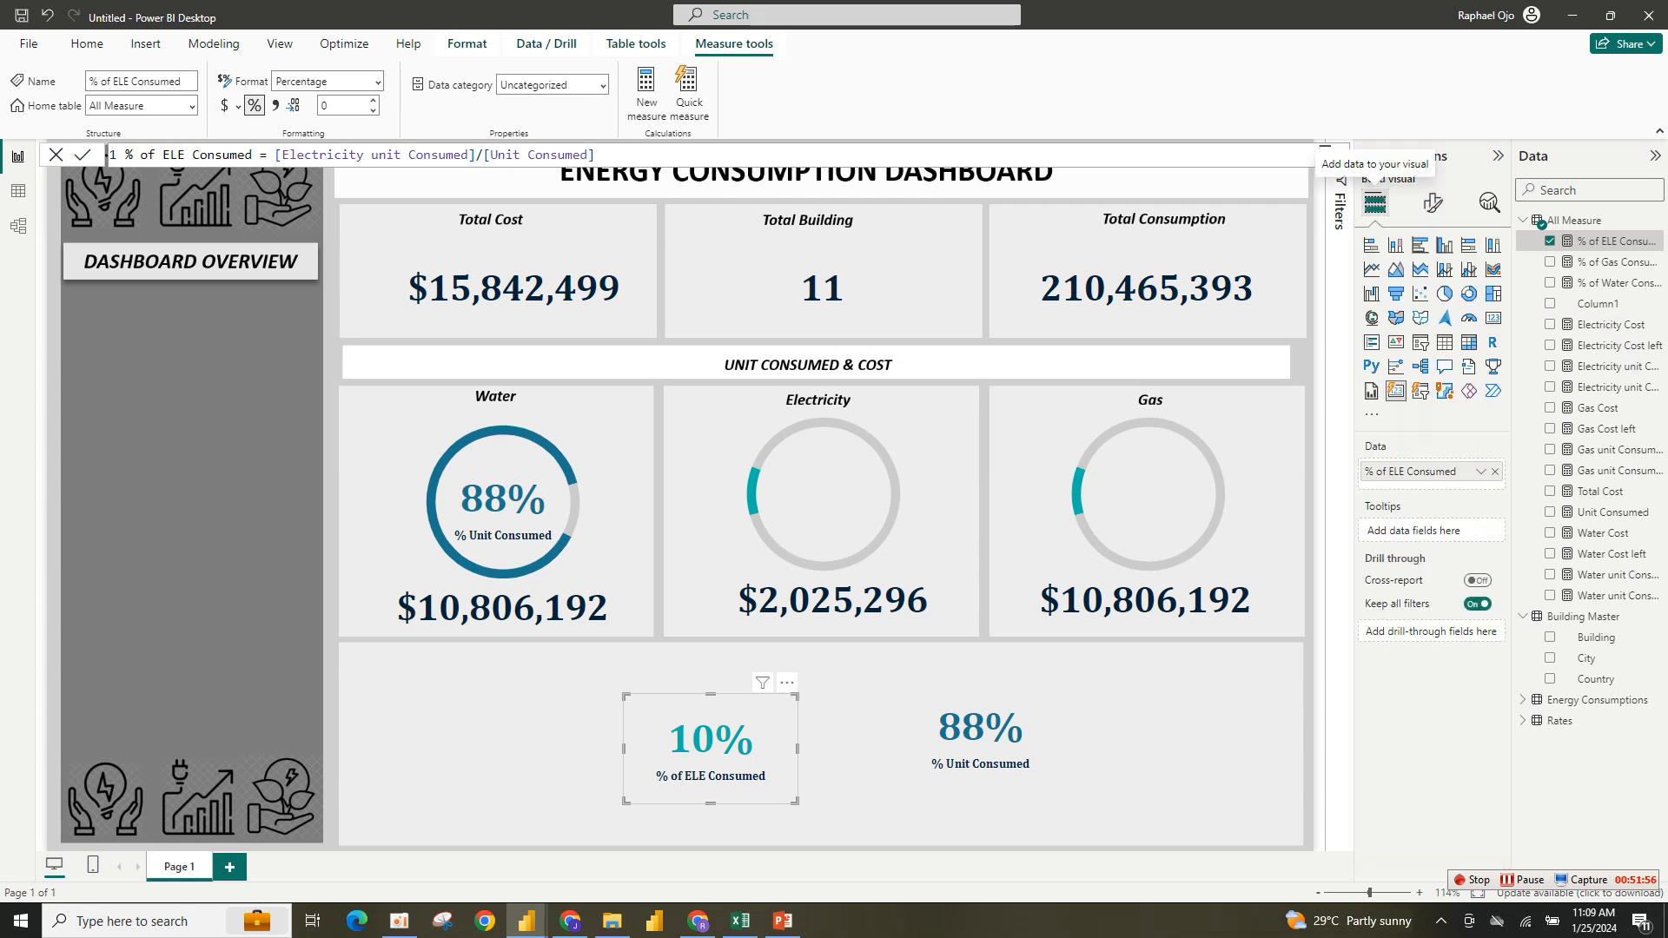
double_click(1410, 472)
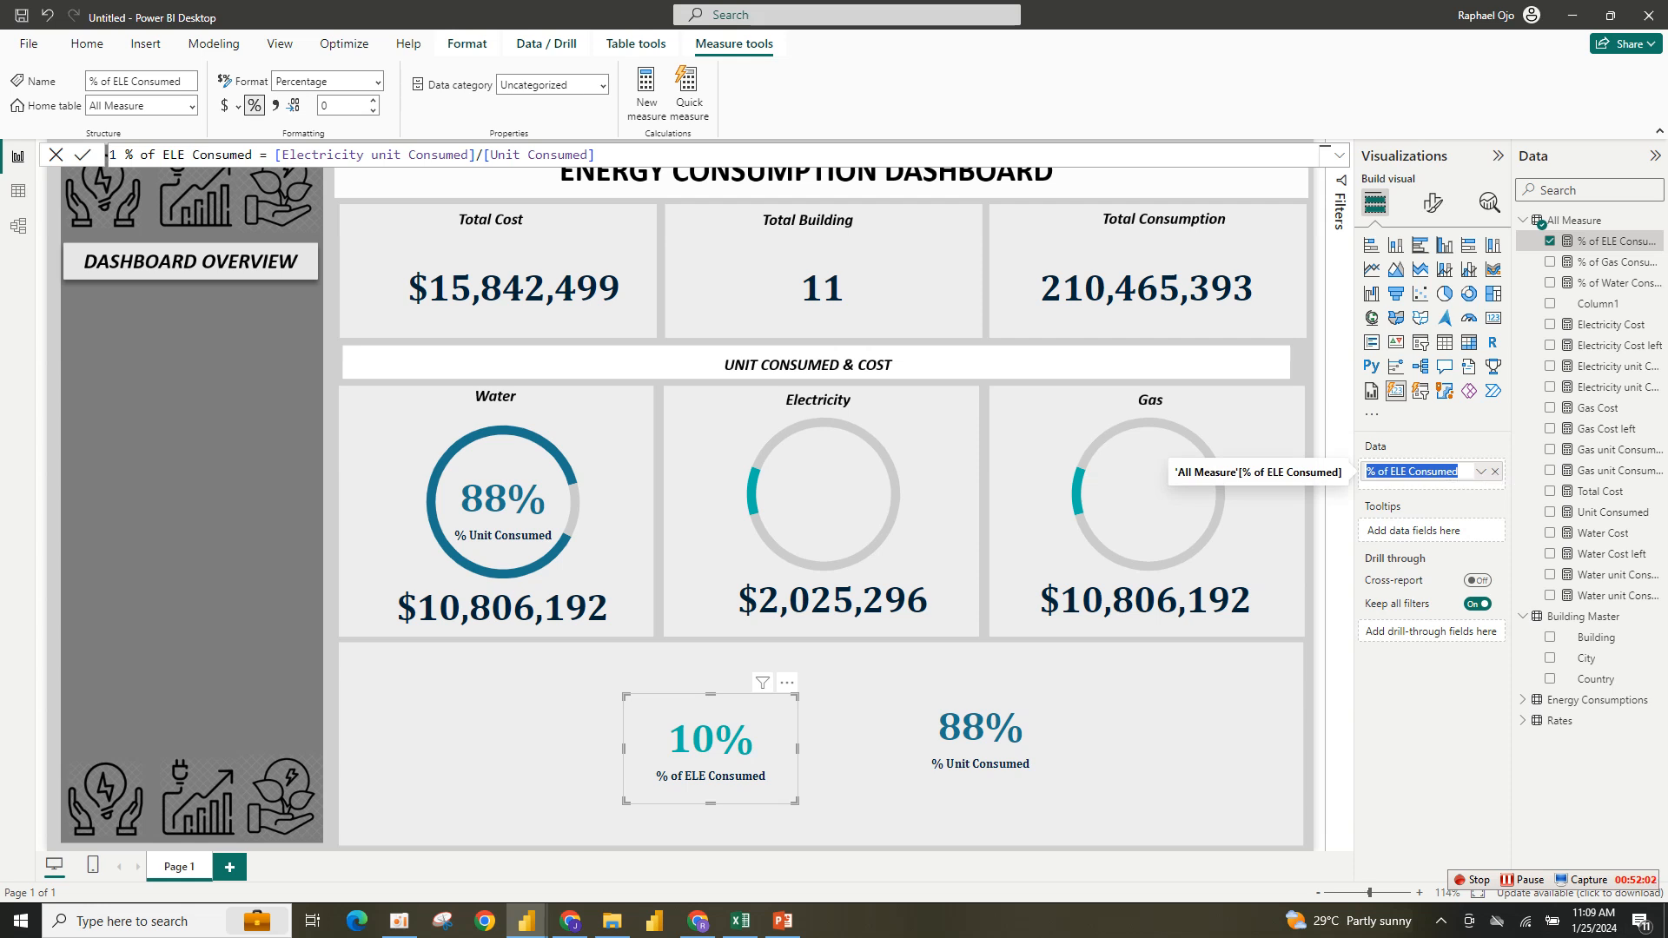
click(1380, 472)
drag(1377, 471, 1460, 472)
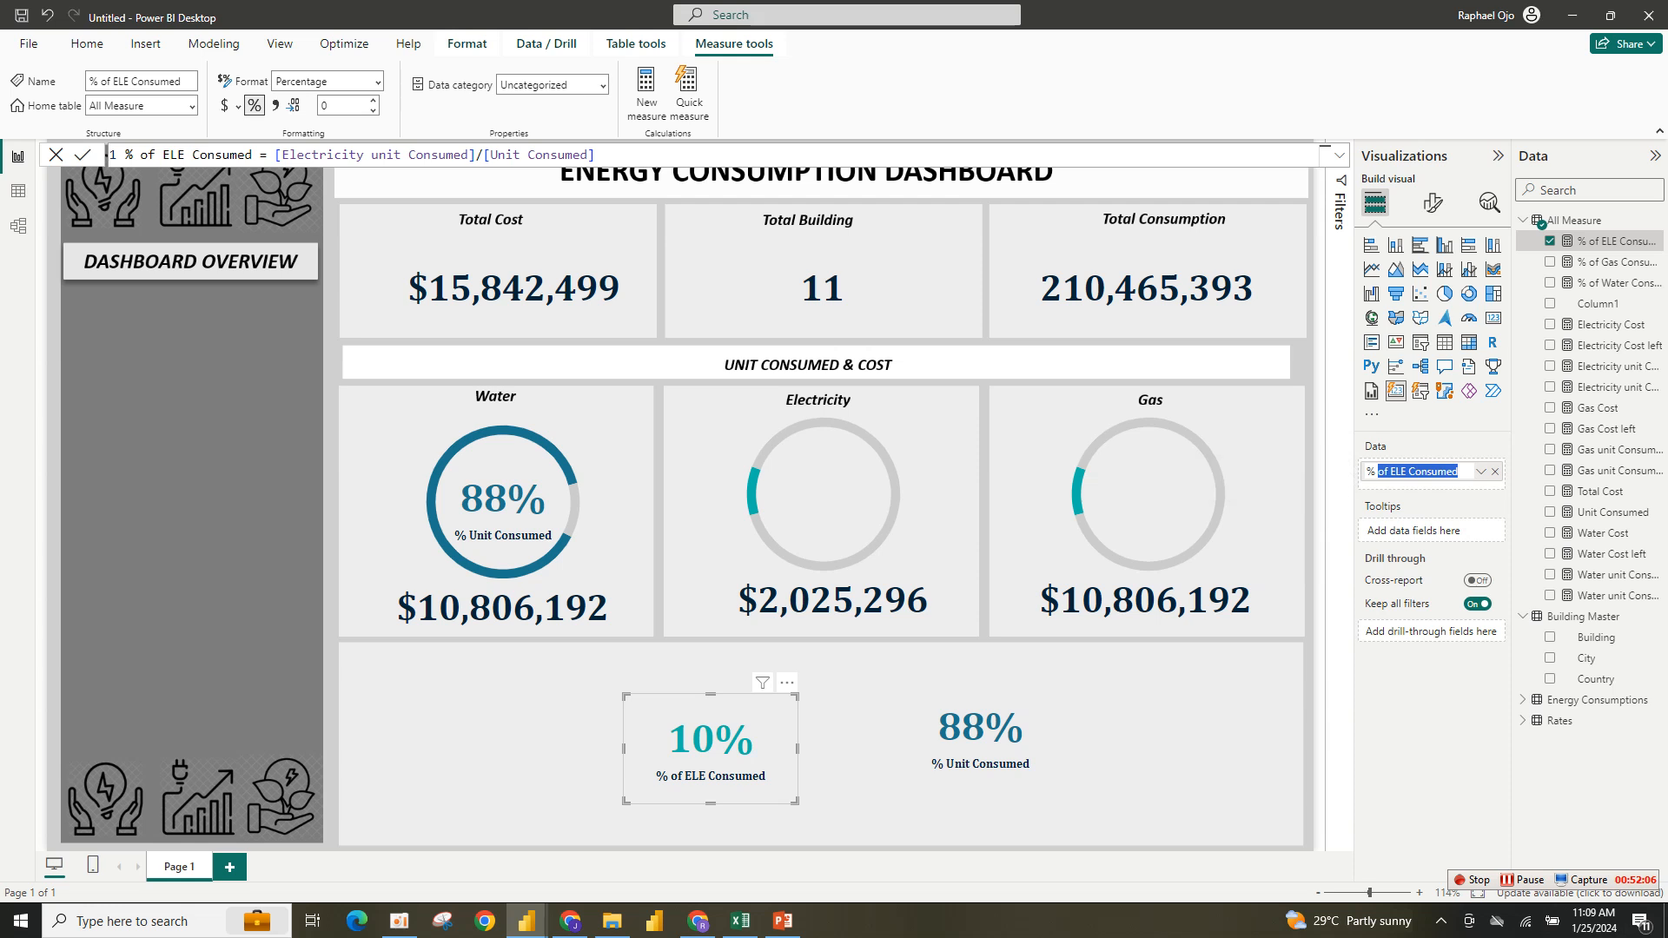
click(1409, 472)
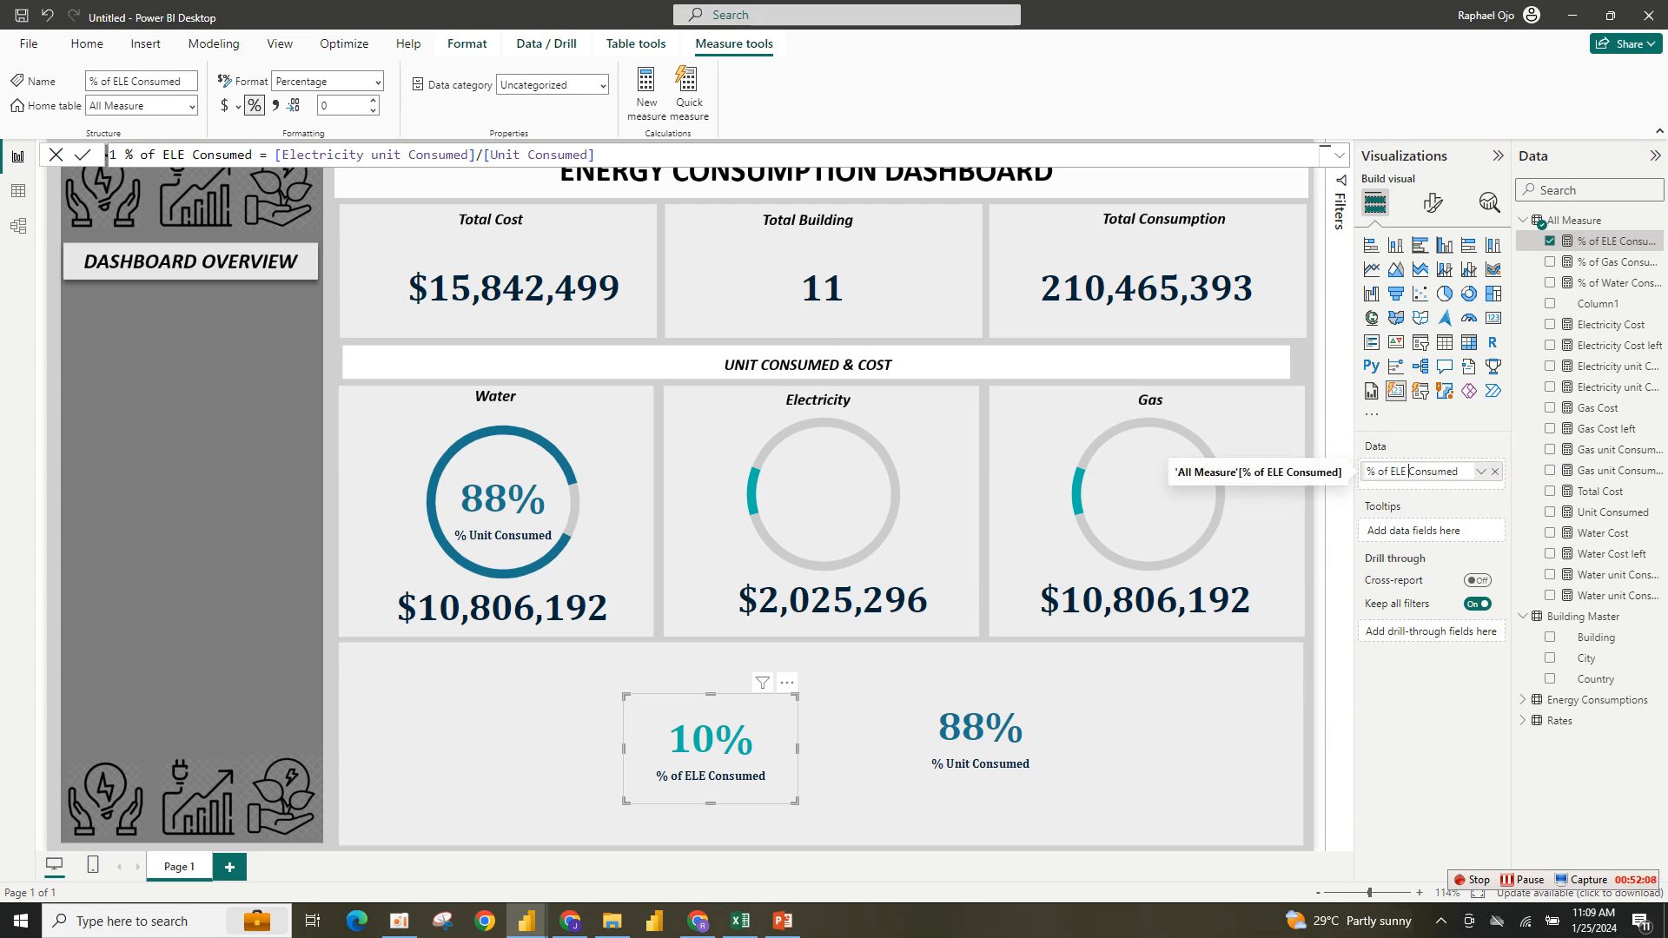
drag(1409, 472, 1378, 471)
text(Unit)
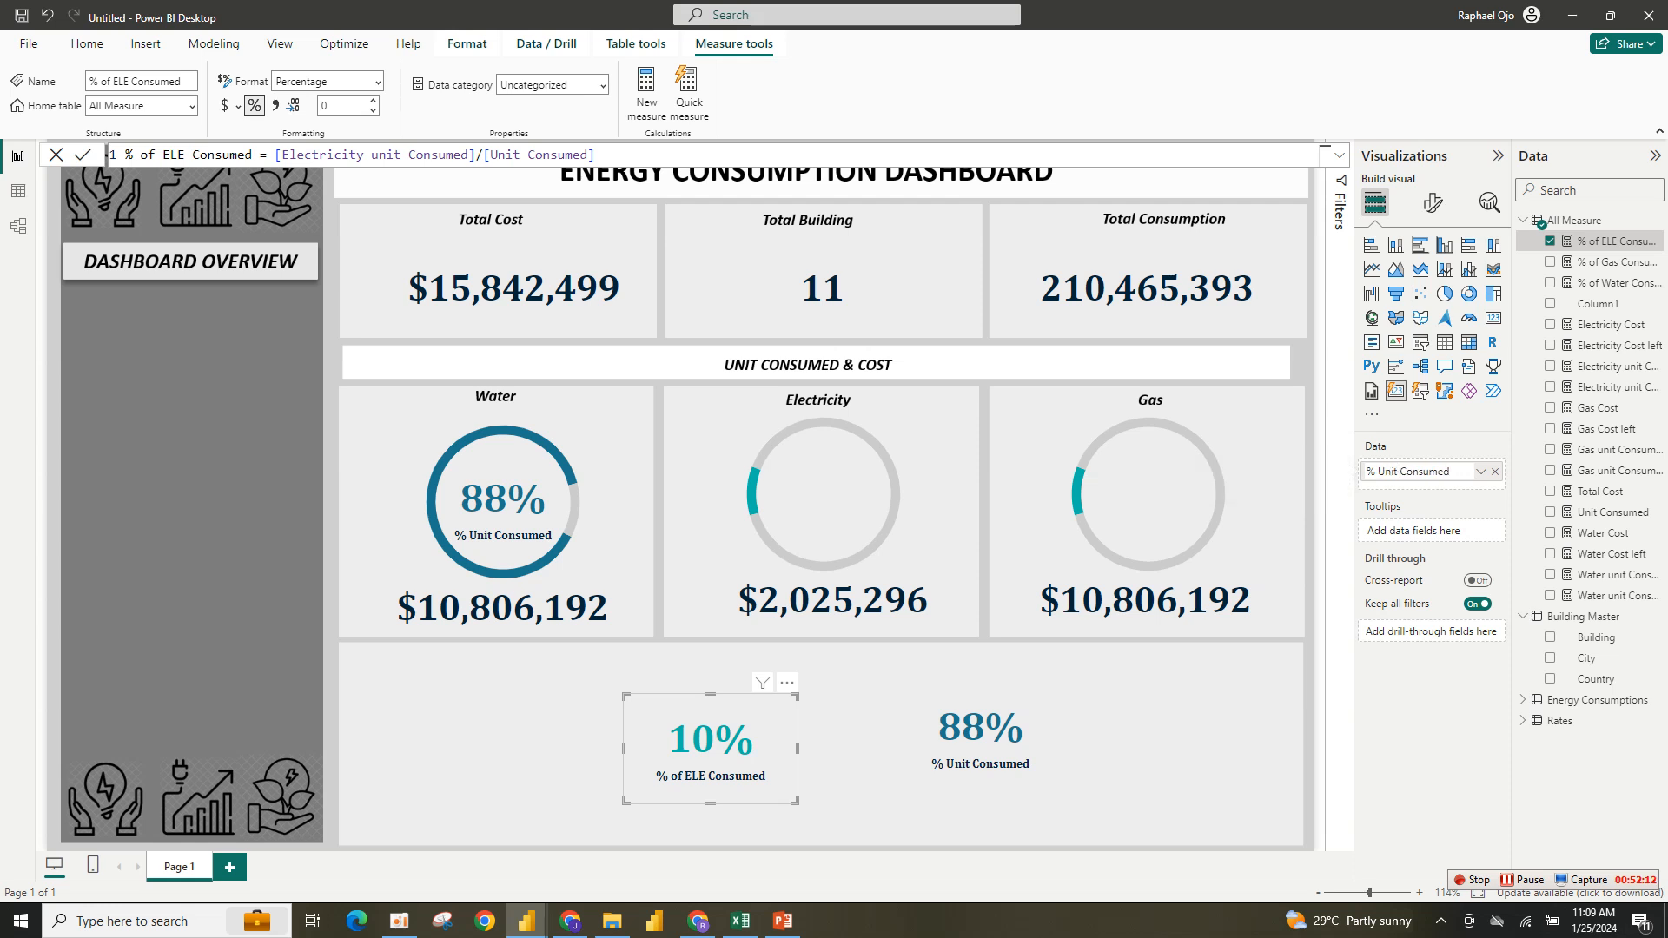
key(Return)
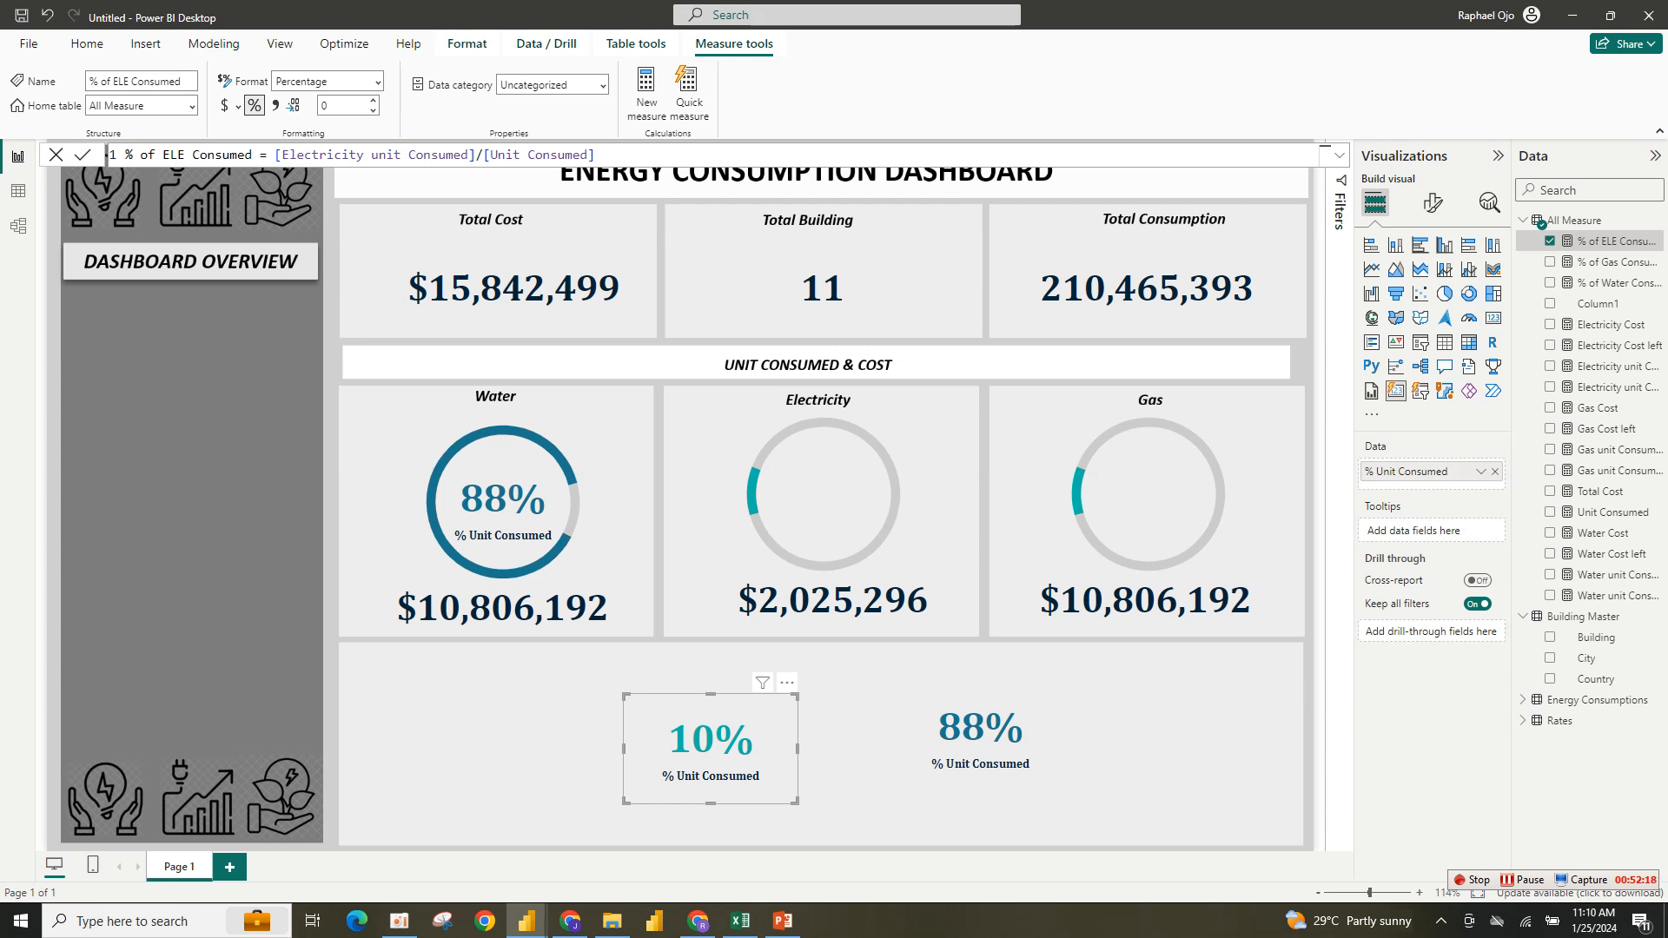
Duplicate the teal % Unit Consumed card beside the spare 88% card, and move the original inside the Electricity donut.
click(721, 740)
key(ctrl+c)
key(ctrl+v)
drag(721, 740, 1200, 692)
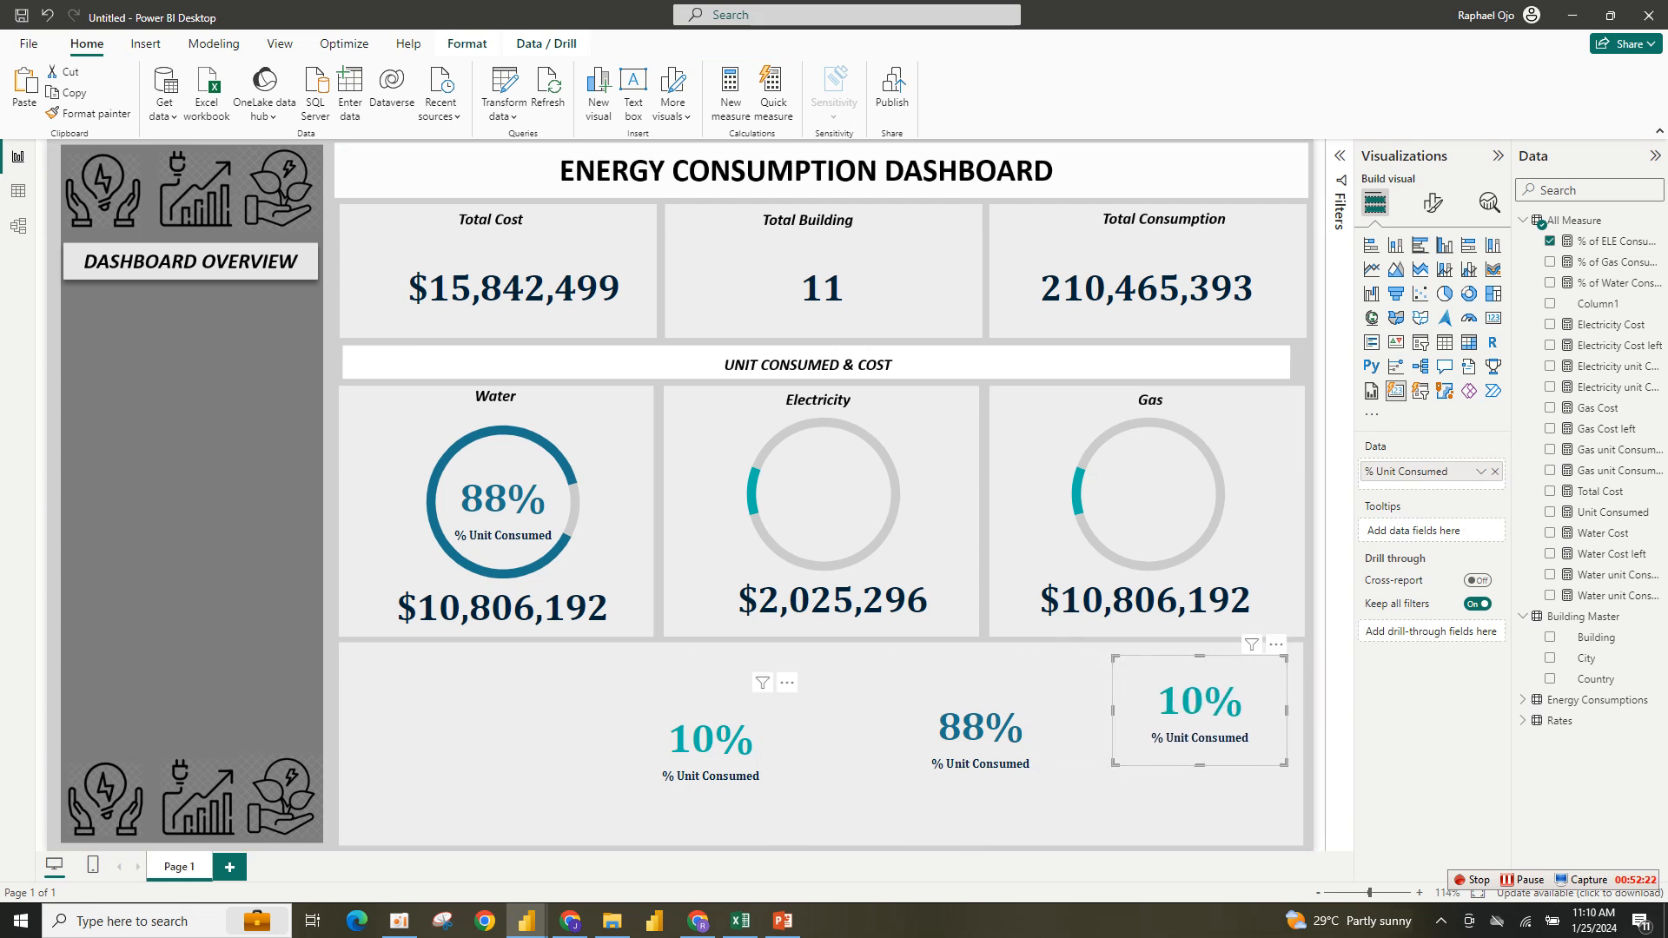
click(712, 744)
drag(791, 607, 826, 500)
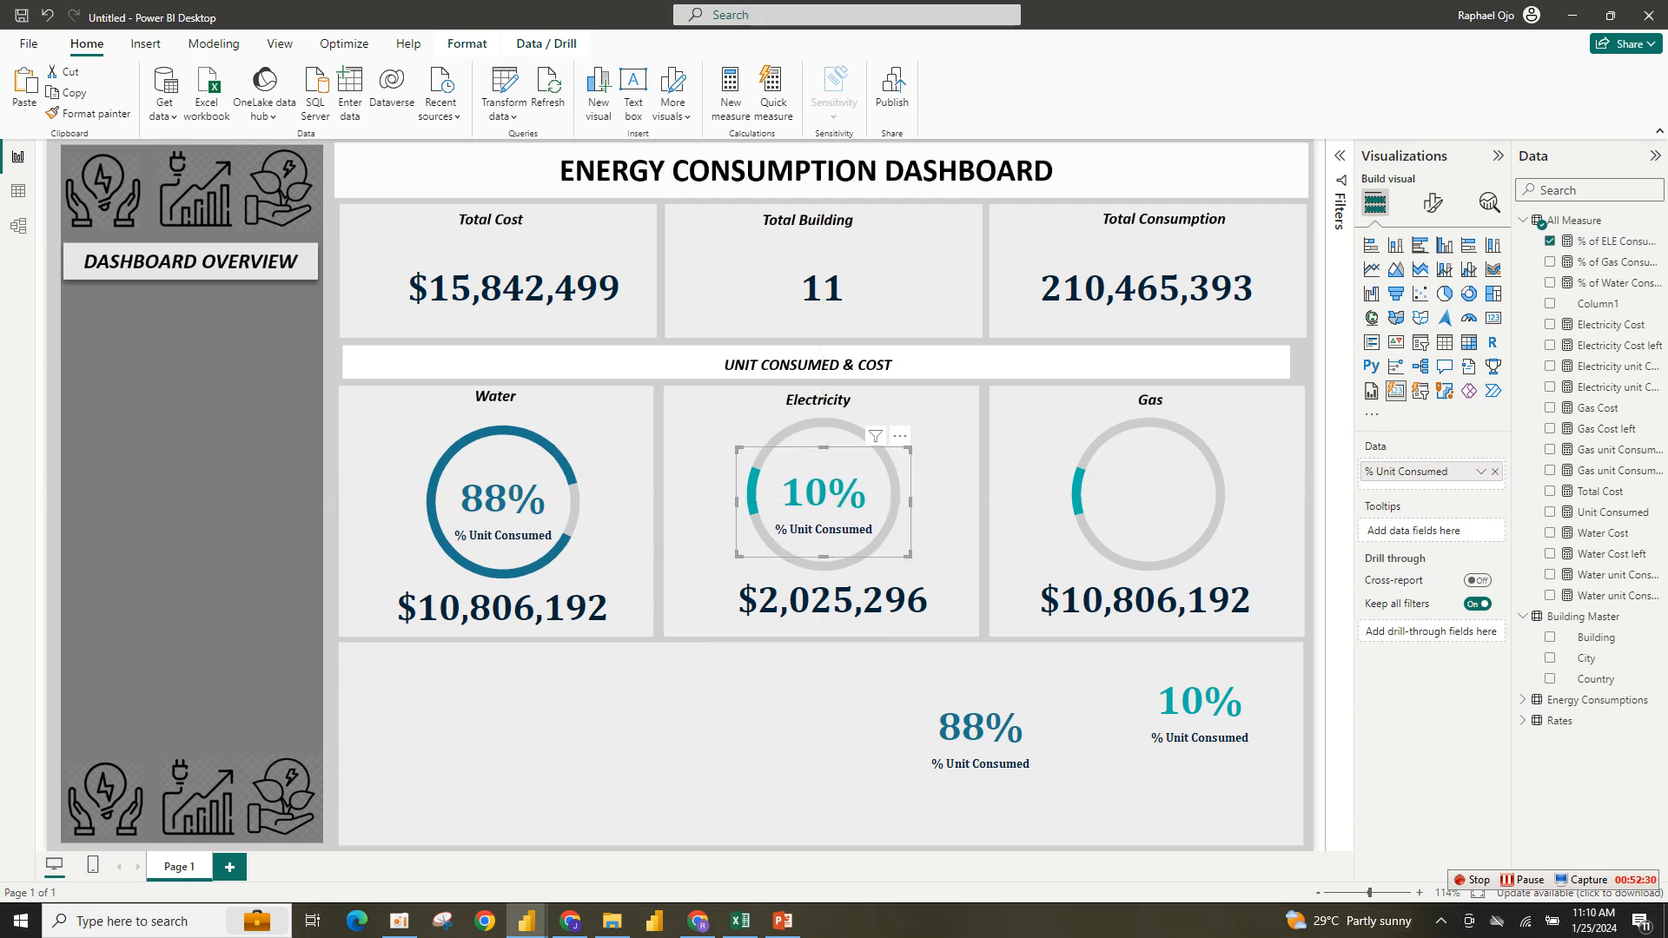
Replace the Gas donut's two Electricity measures with Gas unit Consumed and Gas unit Consumed Left.
click(1143, 592)
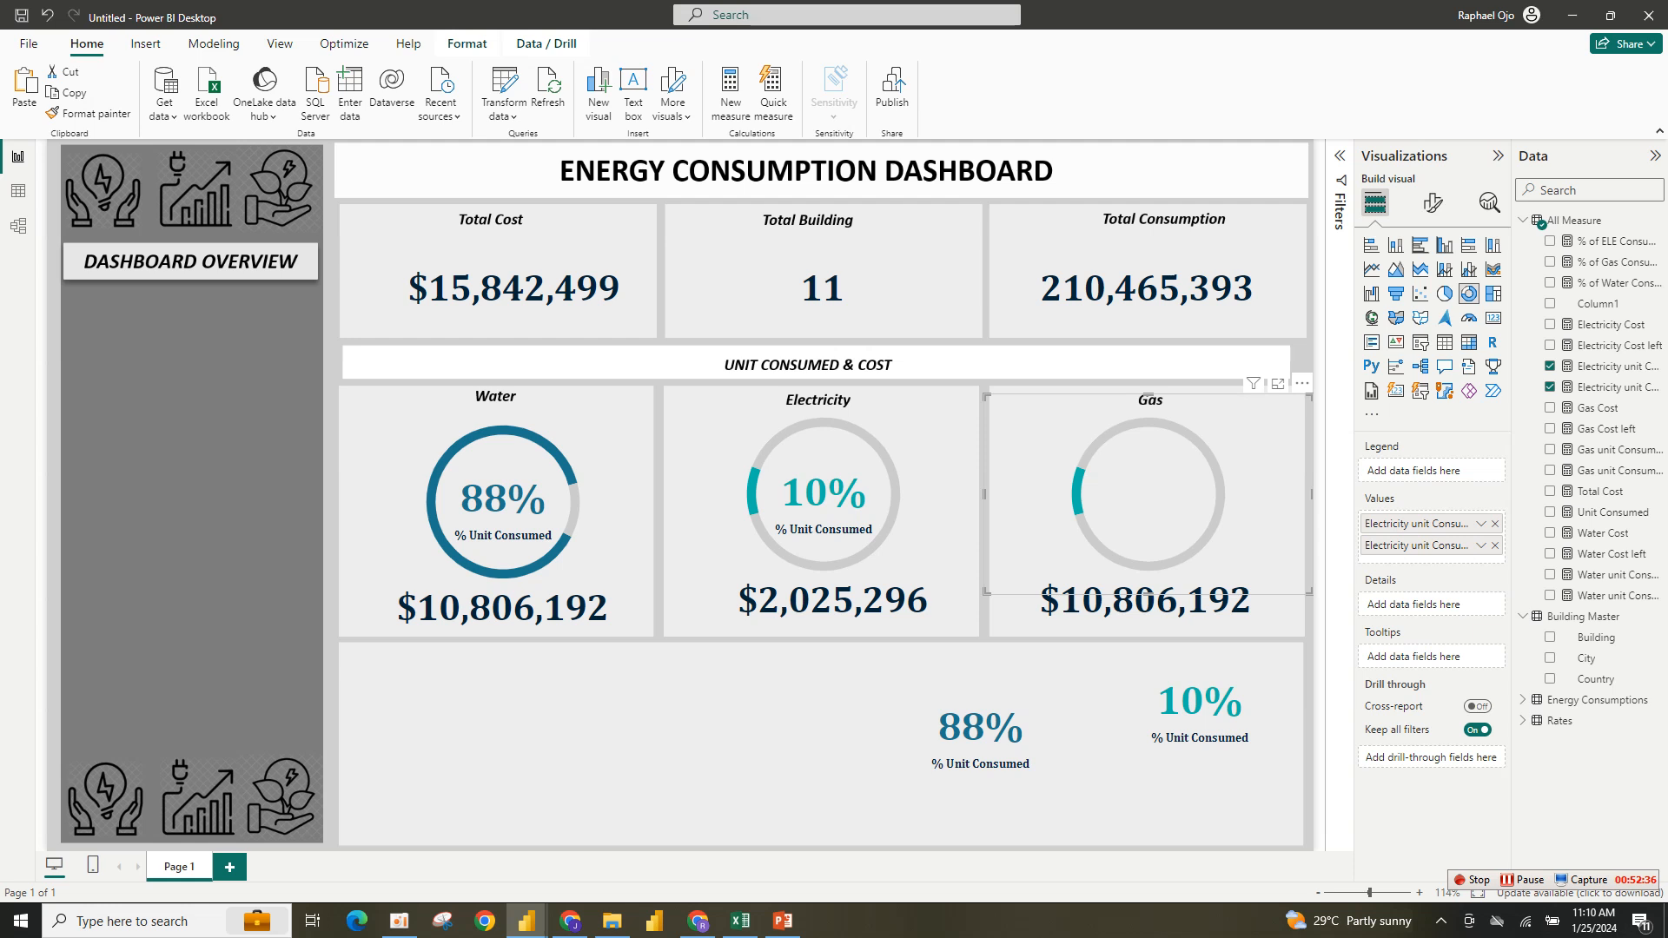
click(1494, 523)
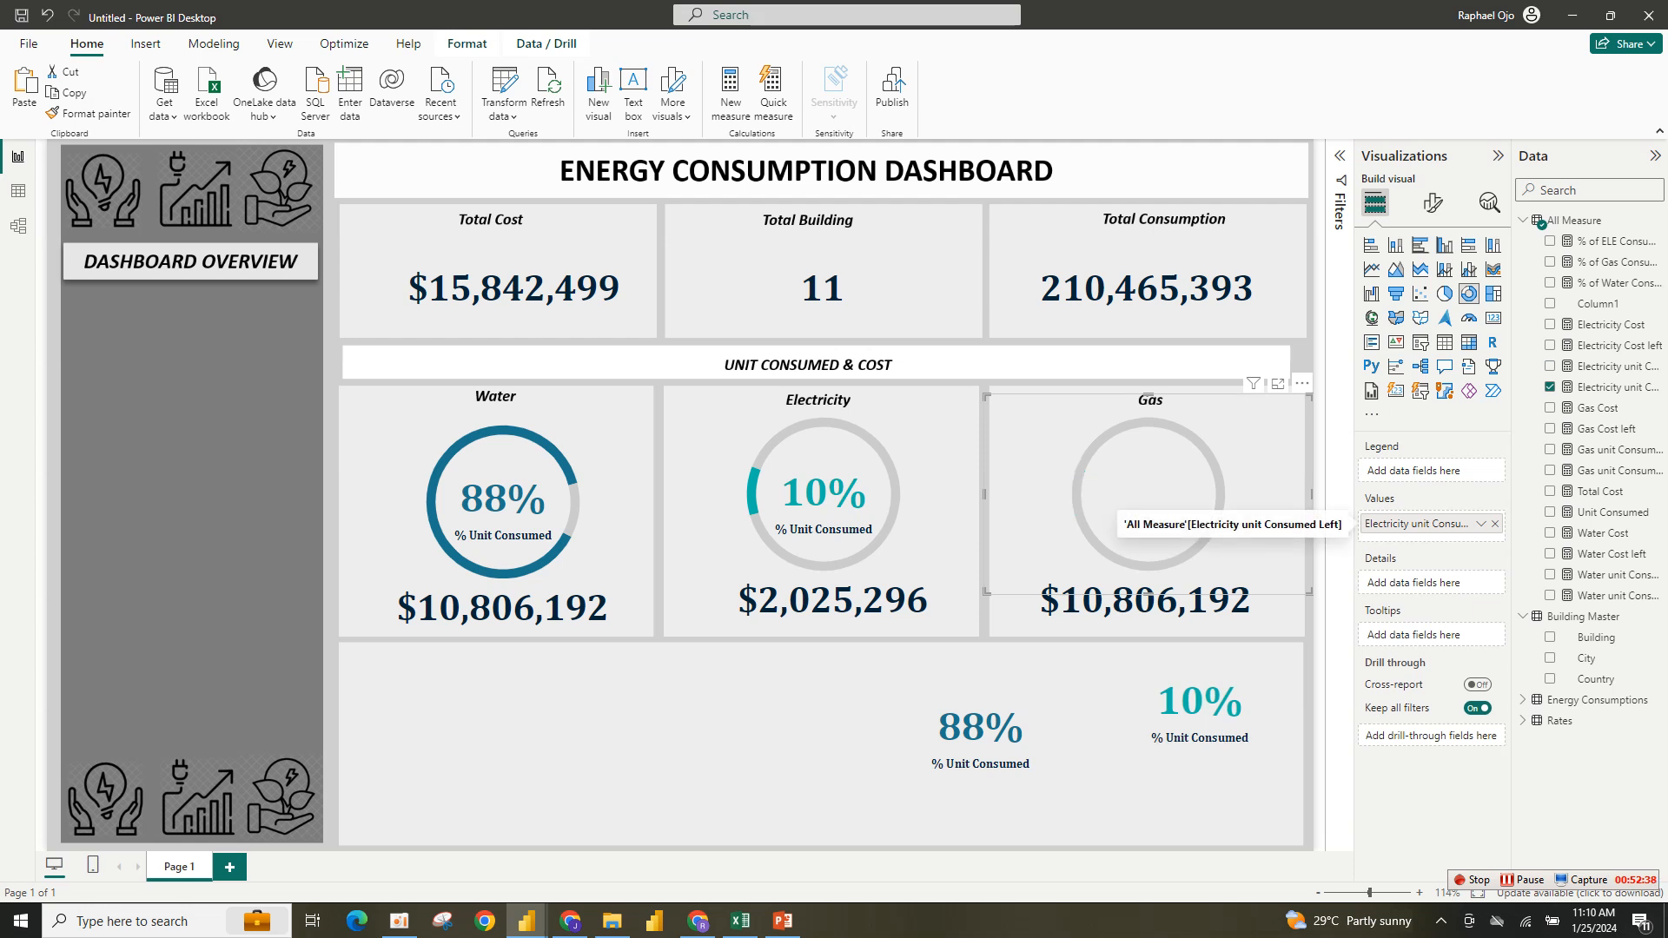
click(1494, 523)
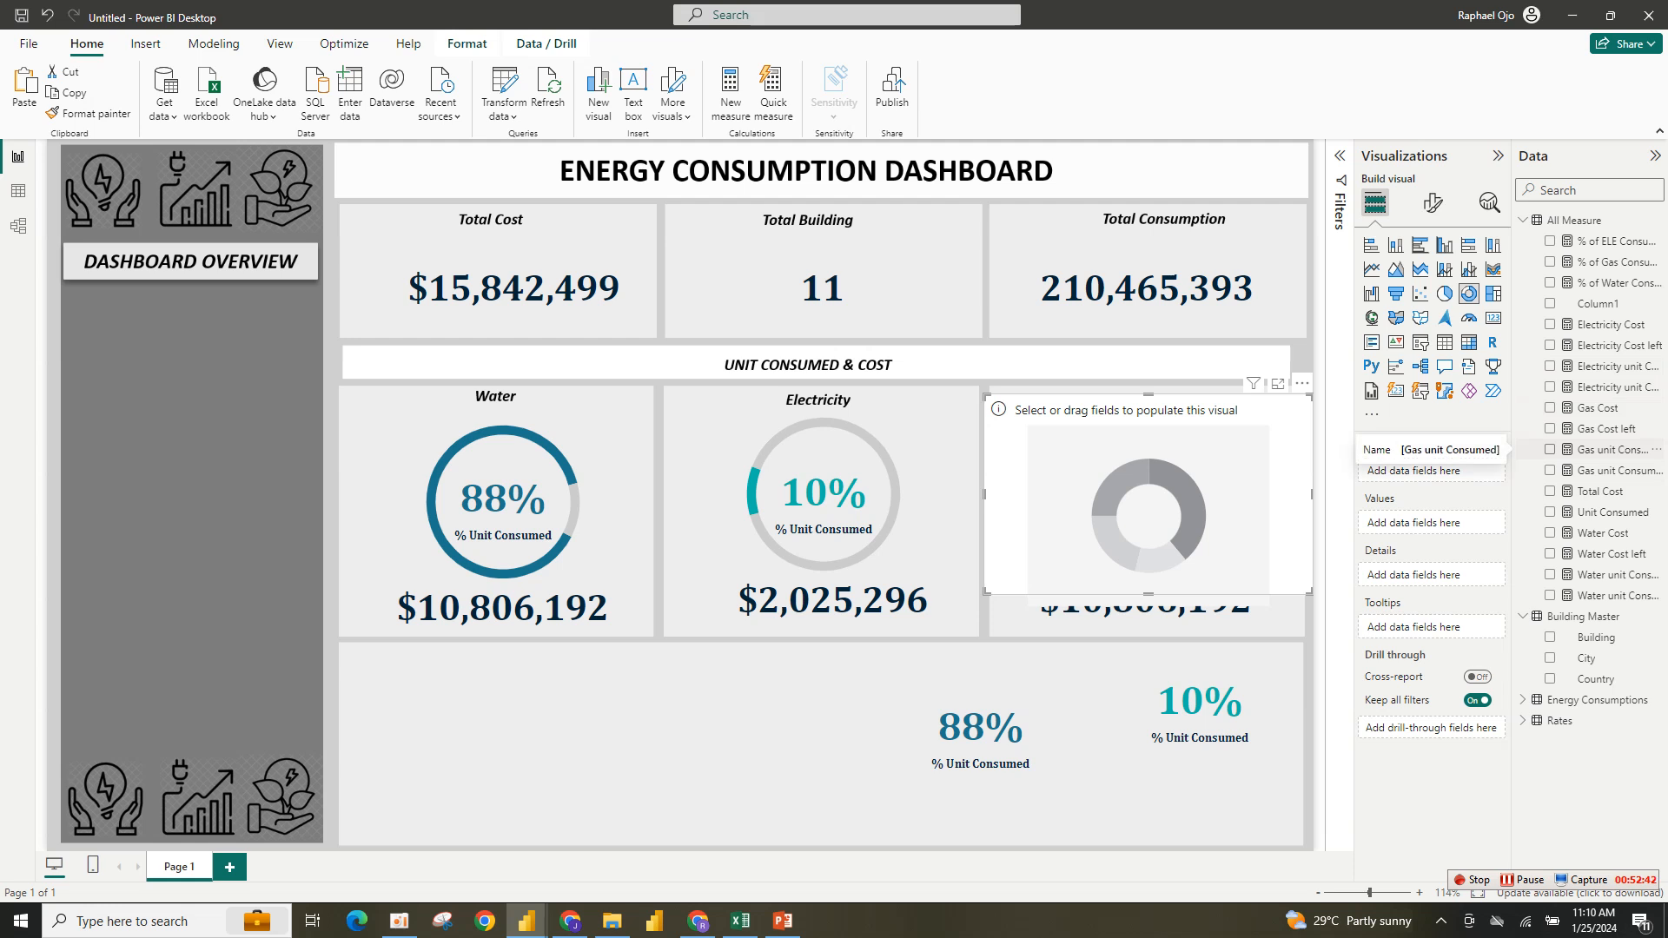
click(1550, 449)
click(1550, 469)
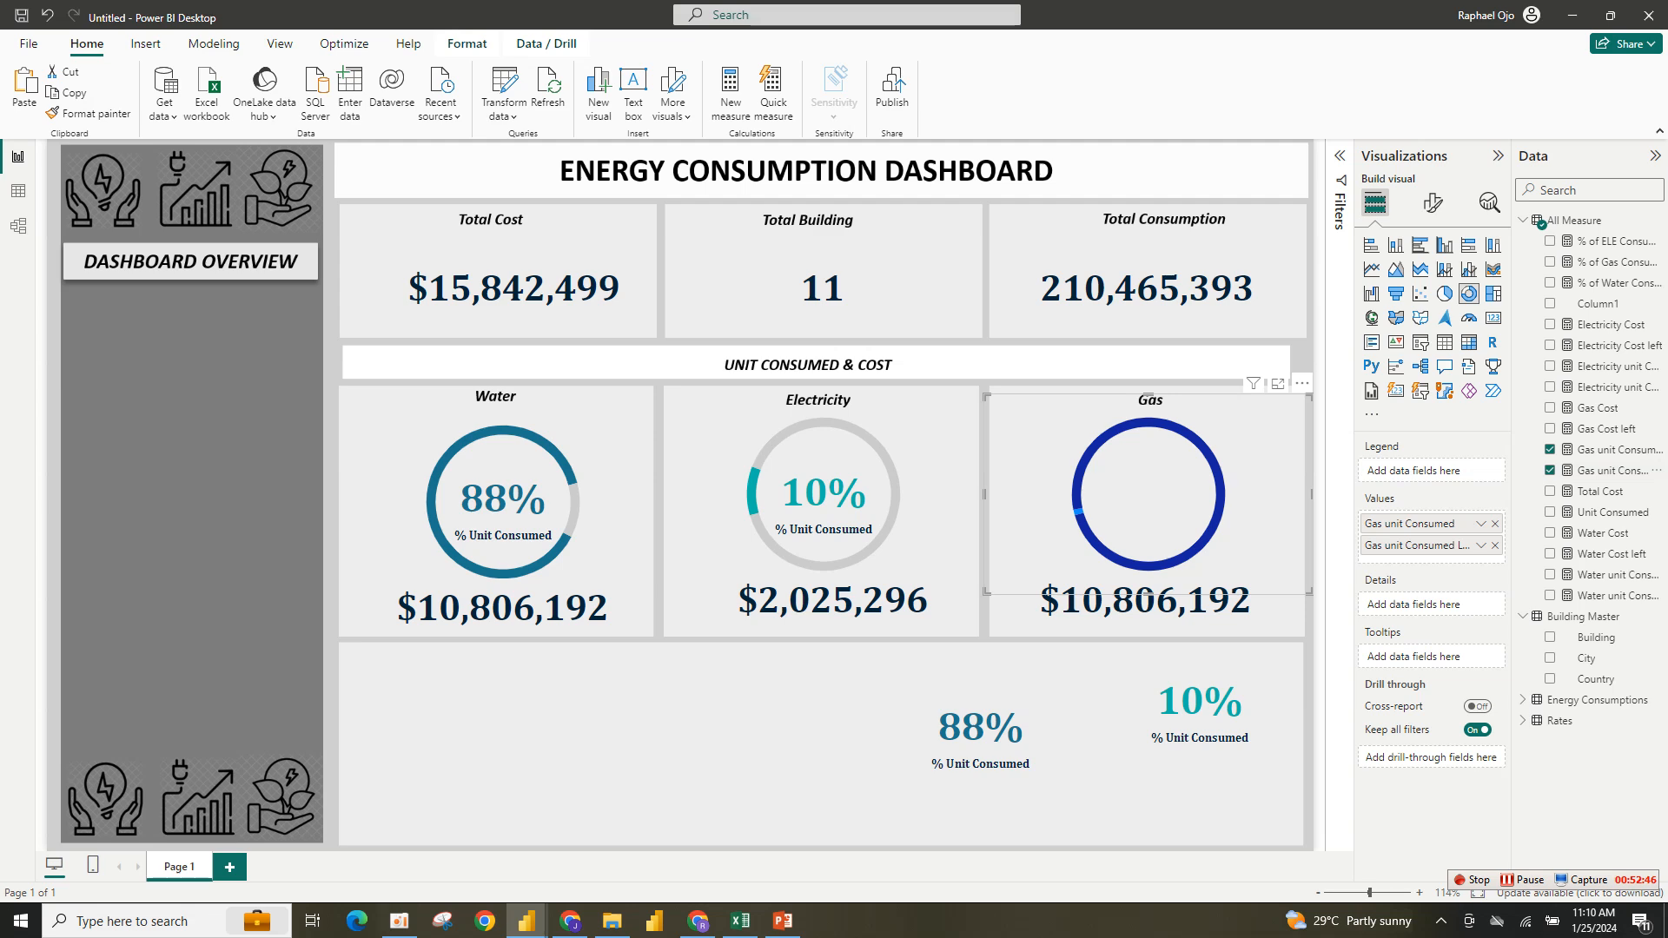
Copy the Gas Consumption slice's orange hex colour #FB9833 from the finished Energy Consumption report and switch back to the untitled report.
mouse_move(526, 921)
click(424, 838)
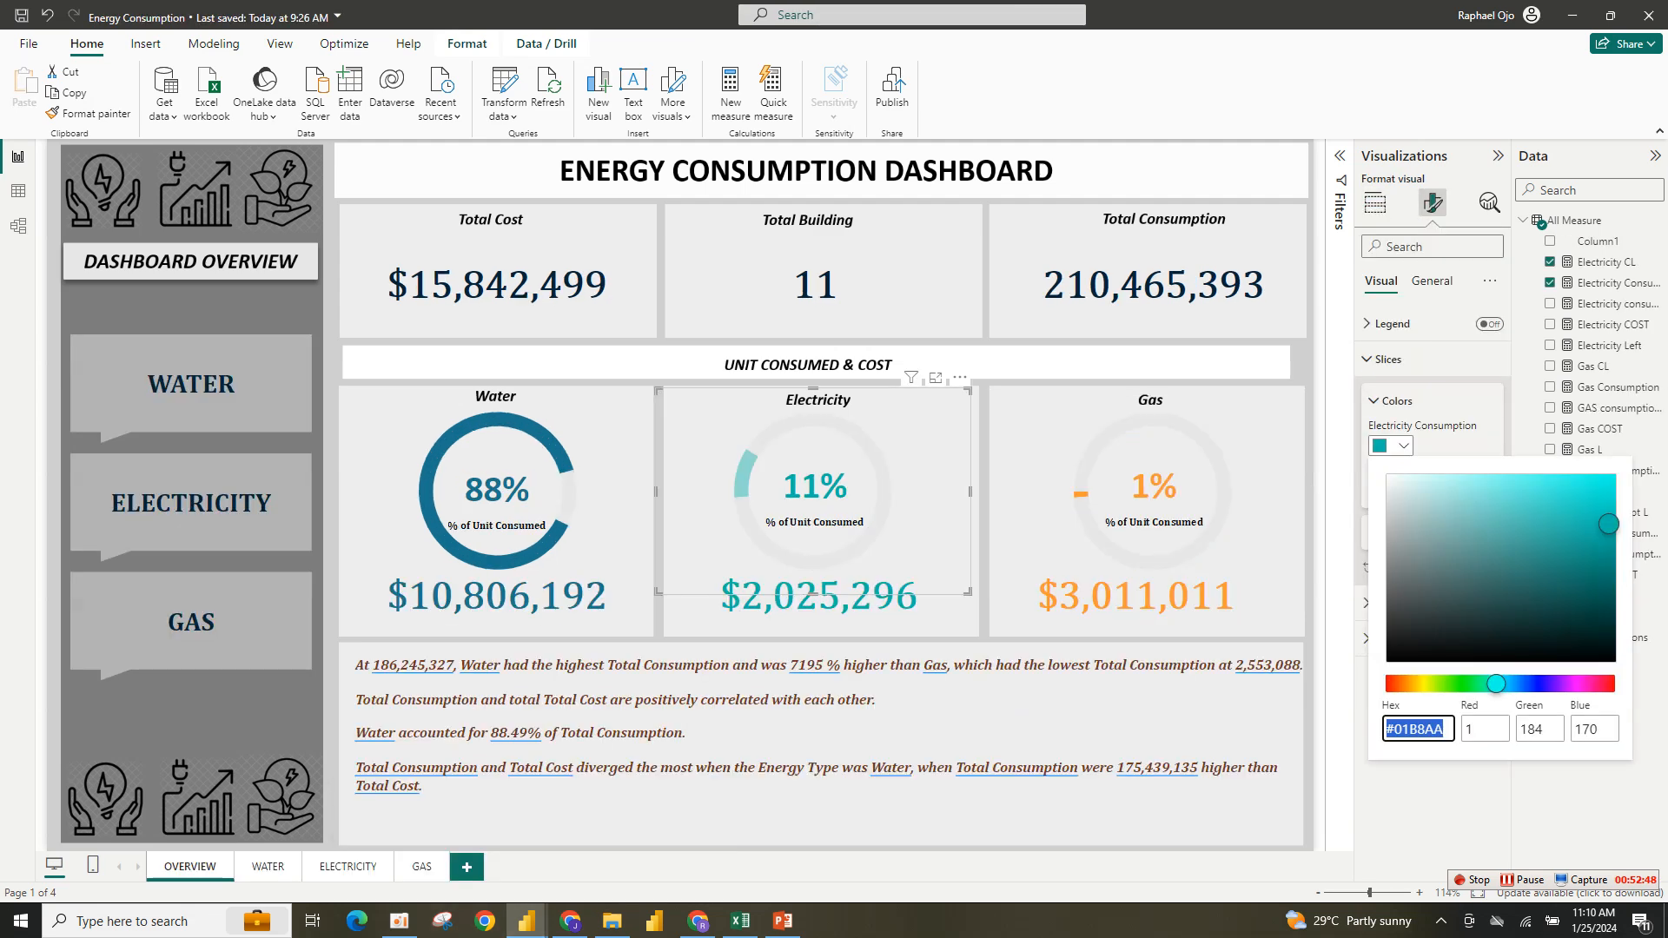
key(Escape)
click(1151, 452)
click(1391, 446)
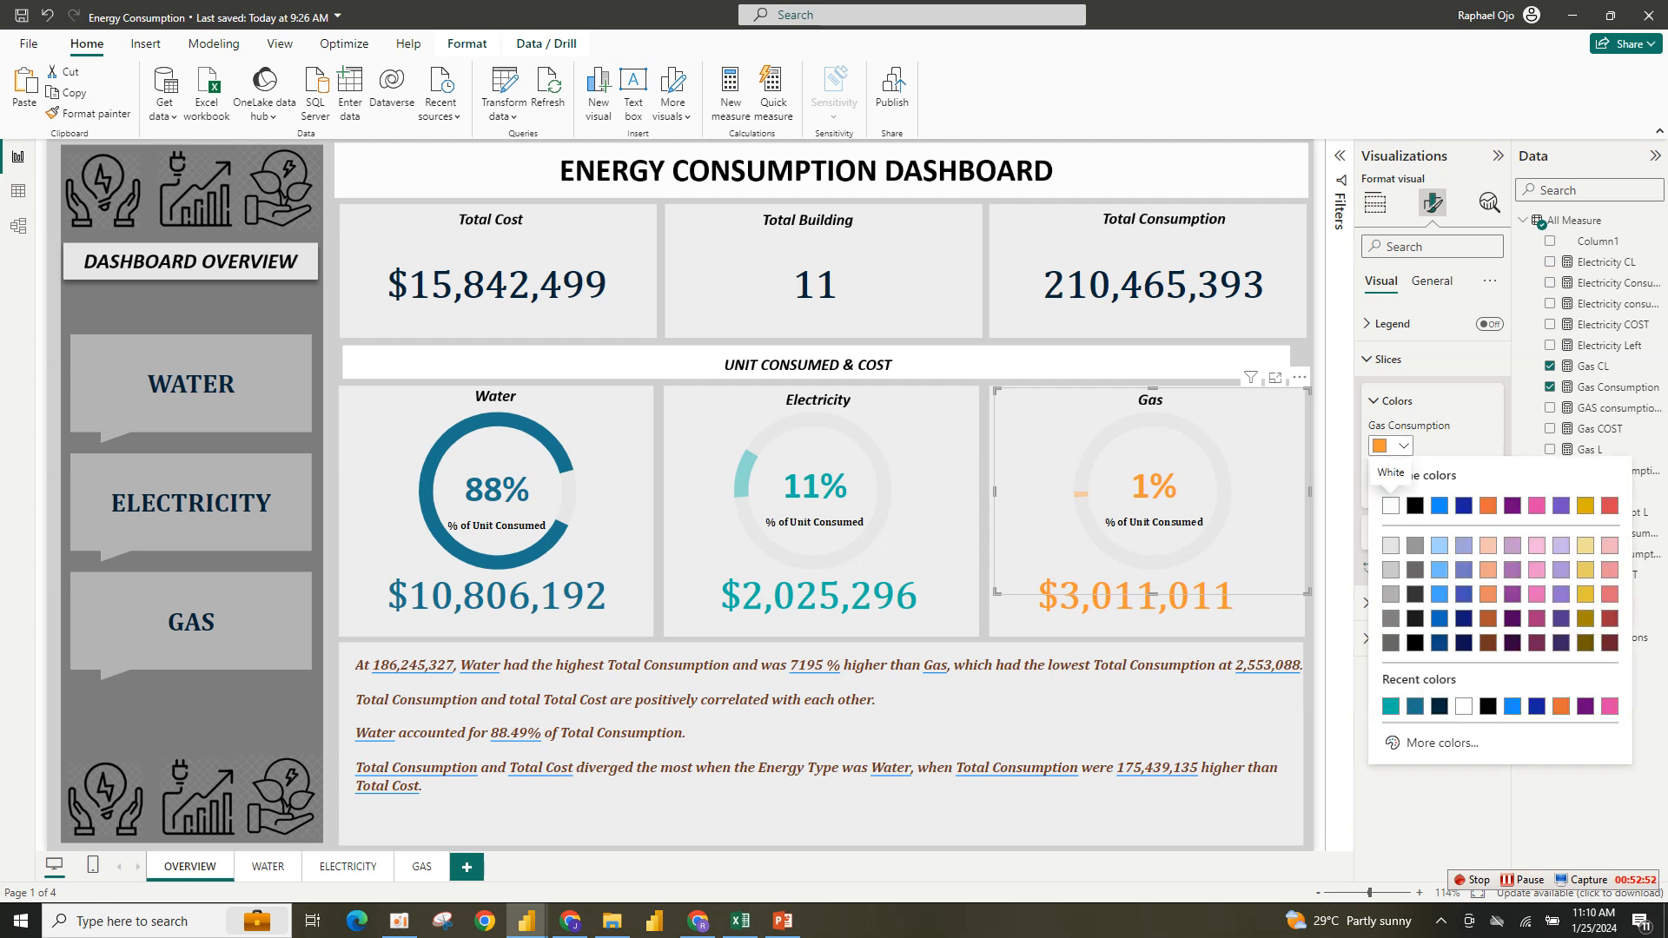
click(1442, 742)
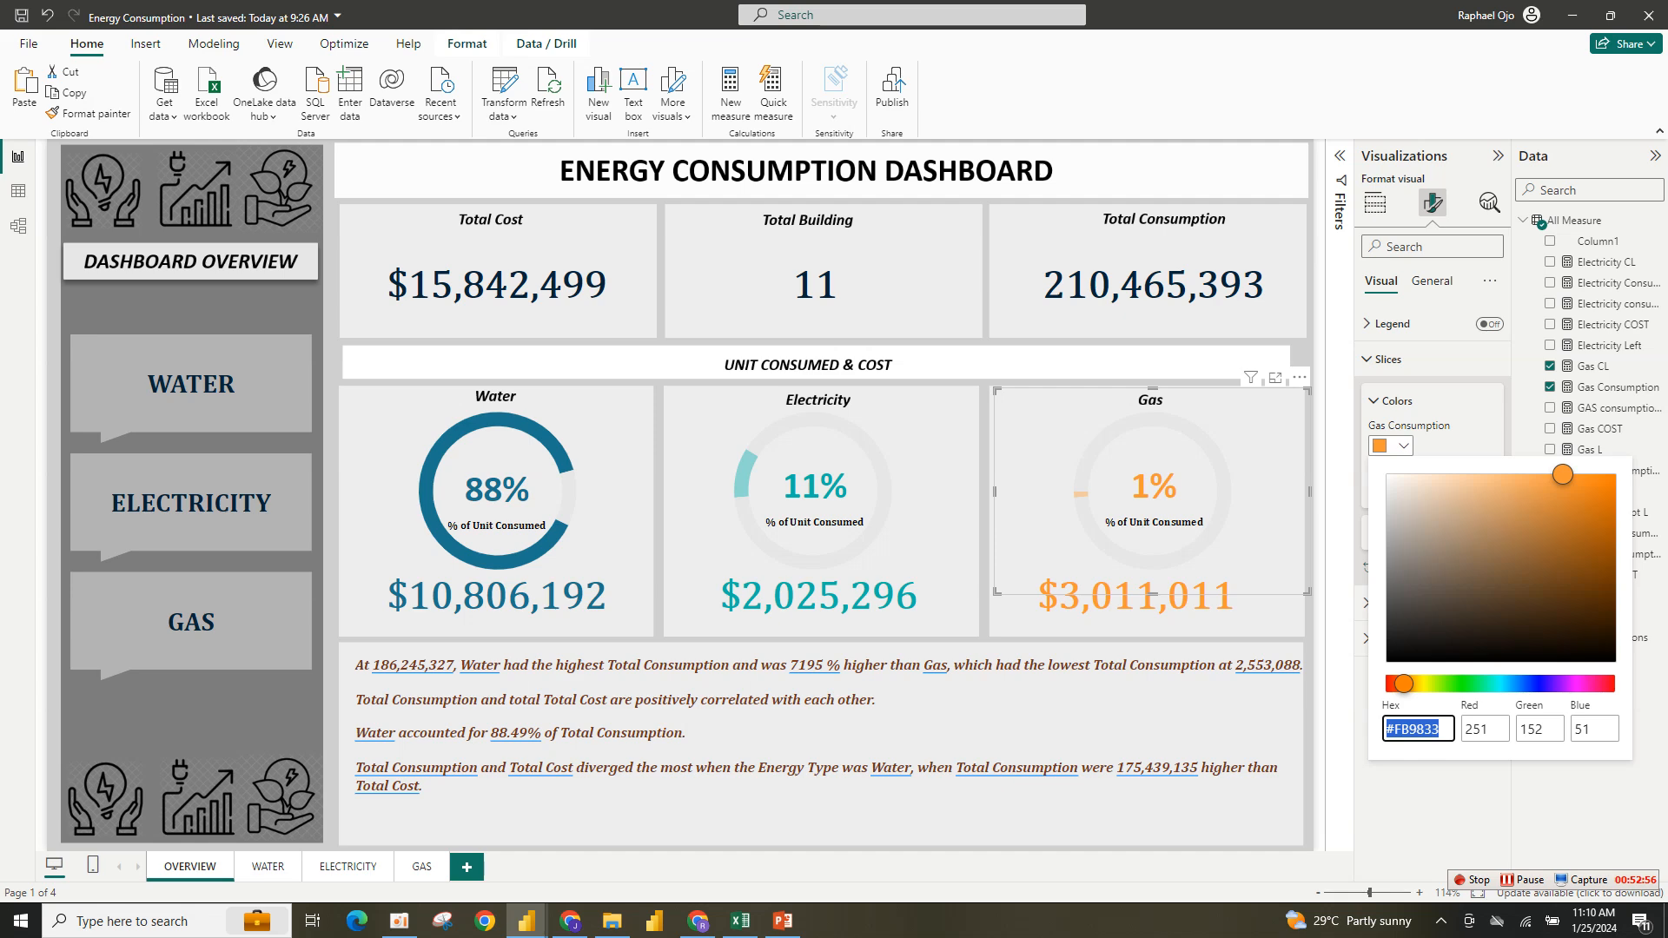
mouse_move(527, 921)
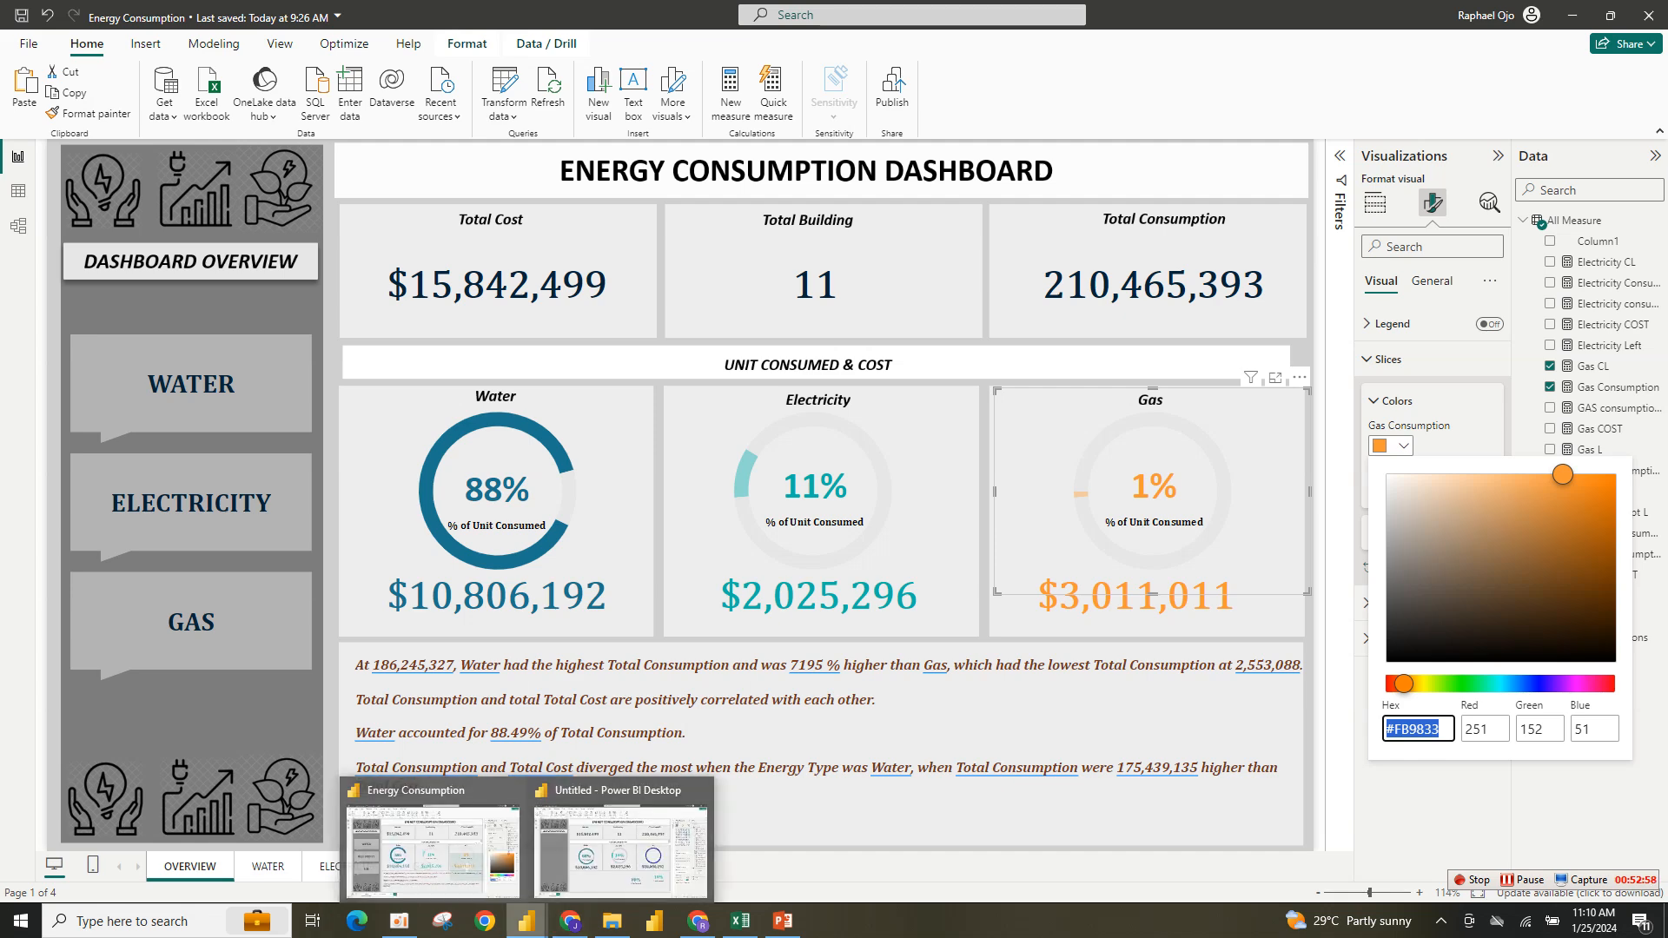
click(608, 834)
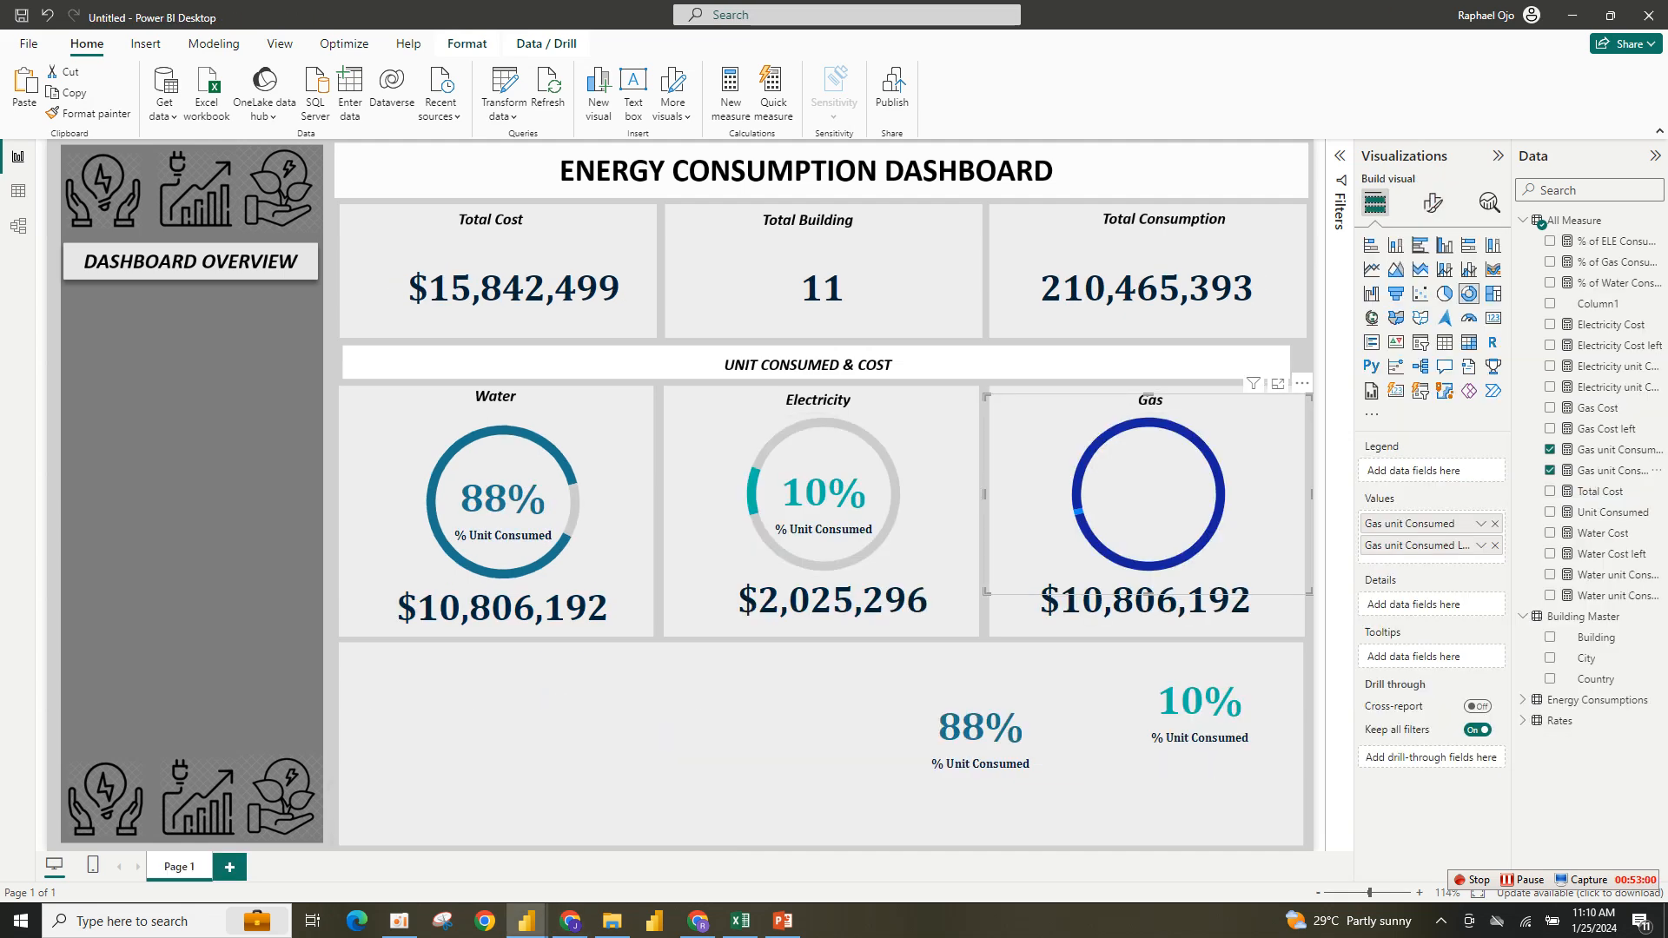
Colour the Gas donut's Gas unit Consumed Left slice light grey and its Gas unit Consumed slice orange #FB9833.
click(1432, 203)
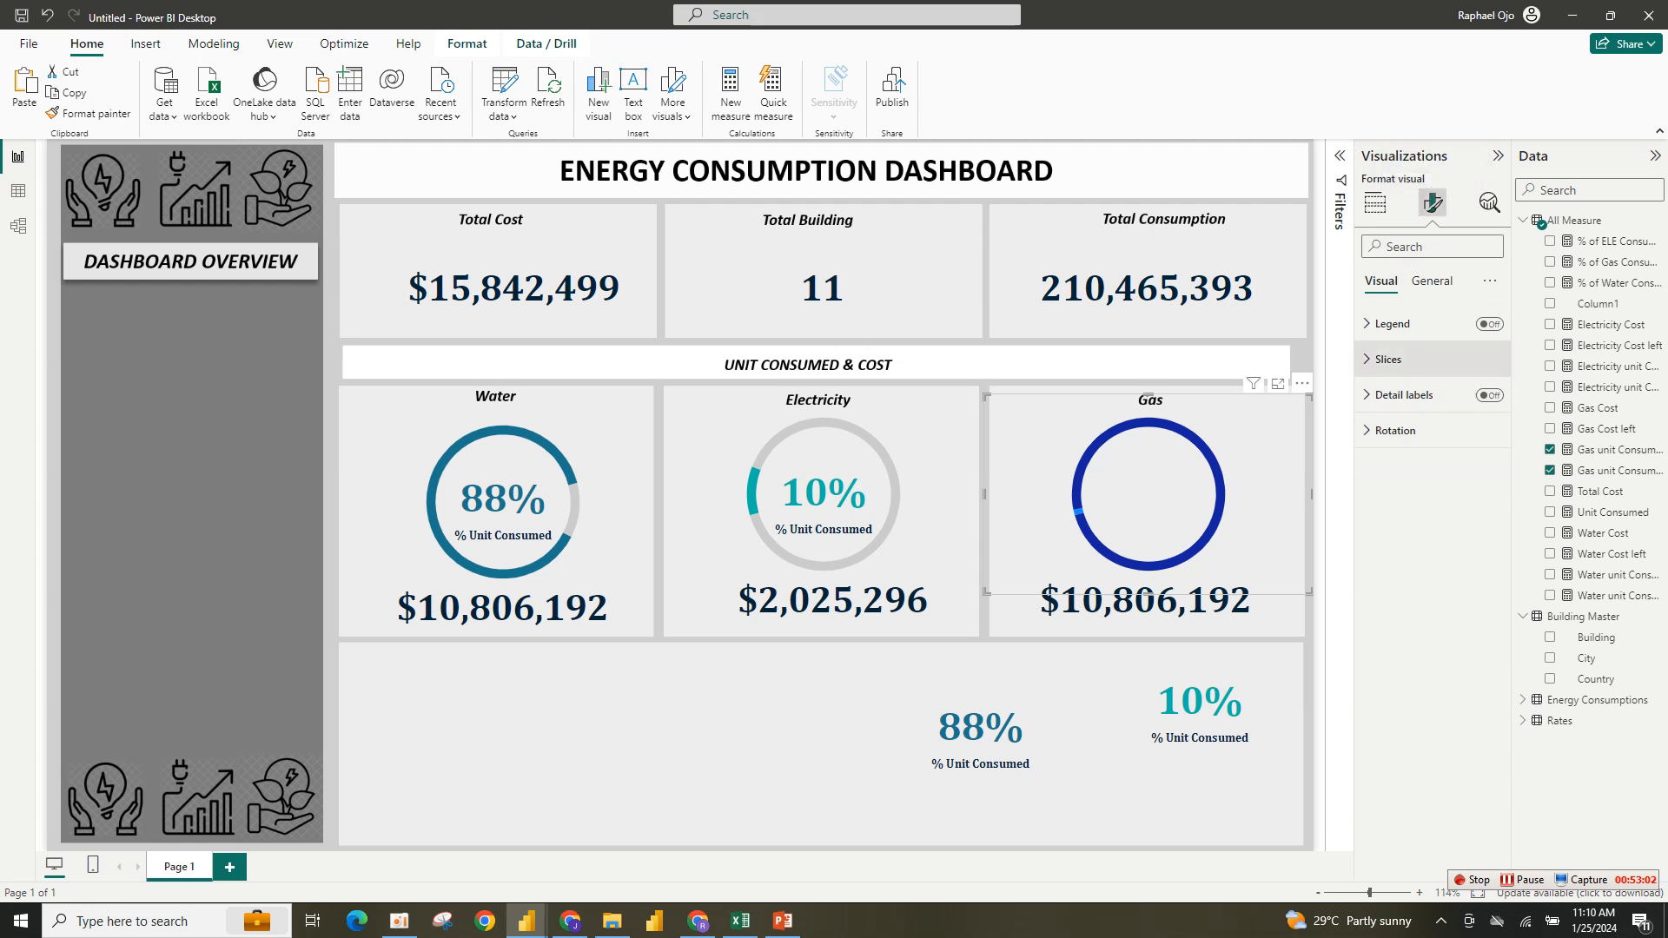
click(1388, 359)
click(1391, 491)
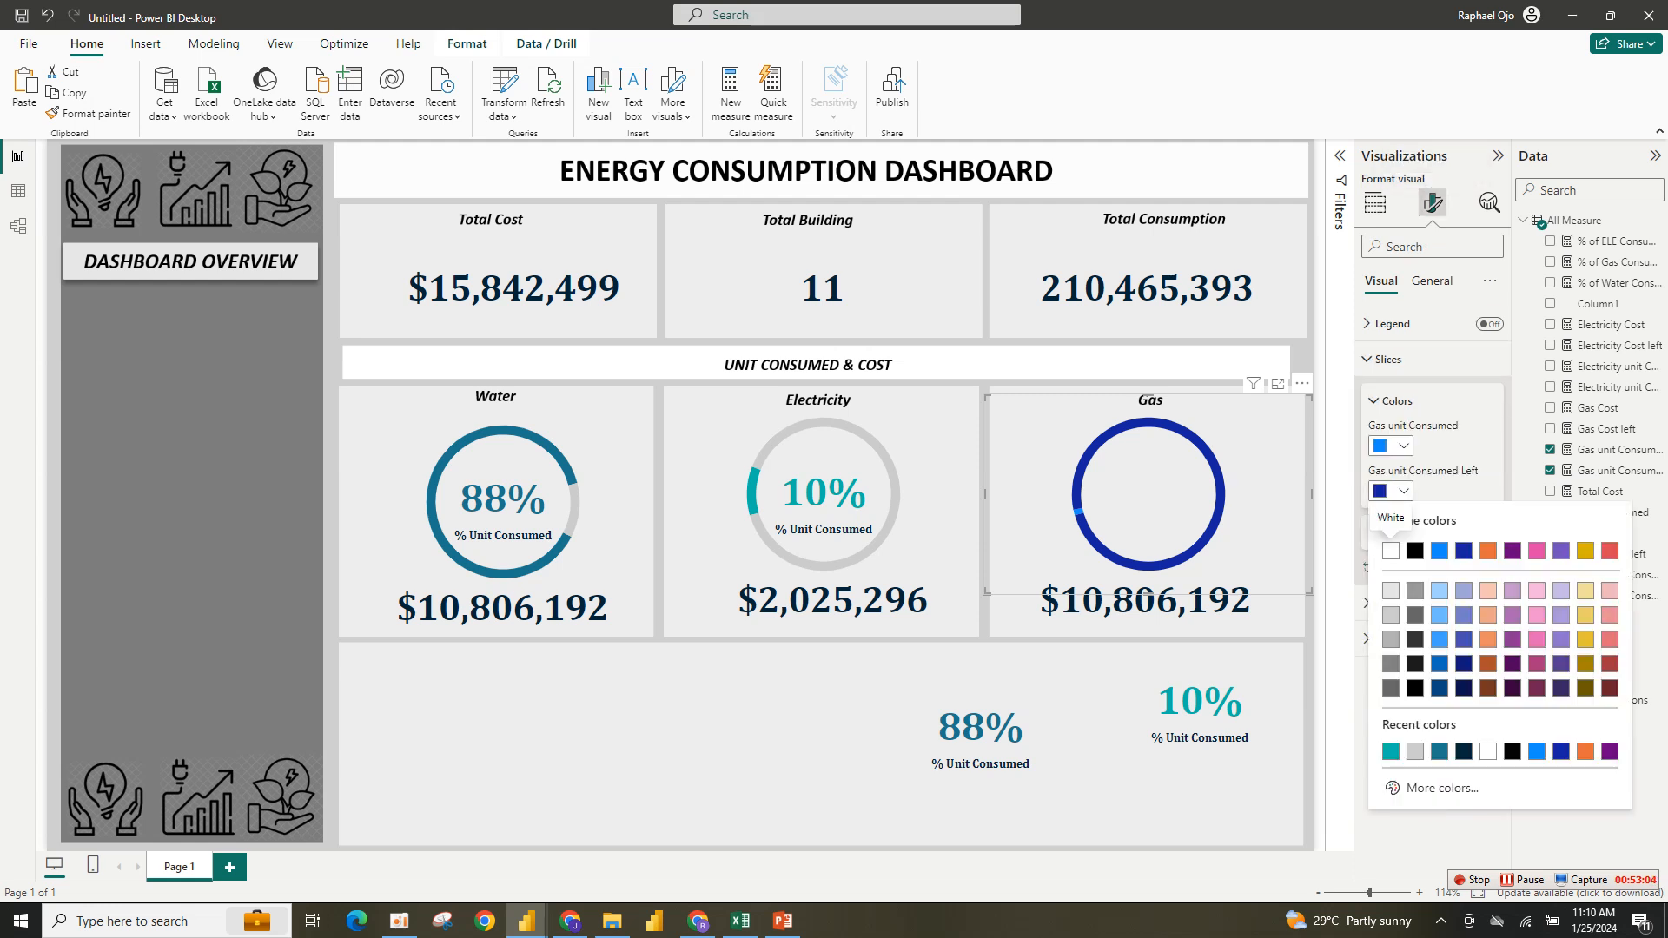
click(1415, 751)
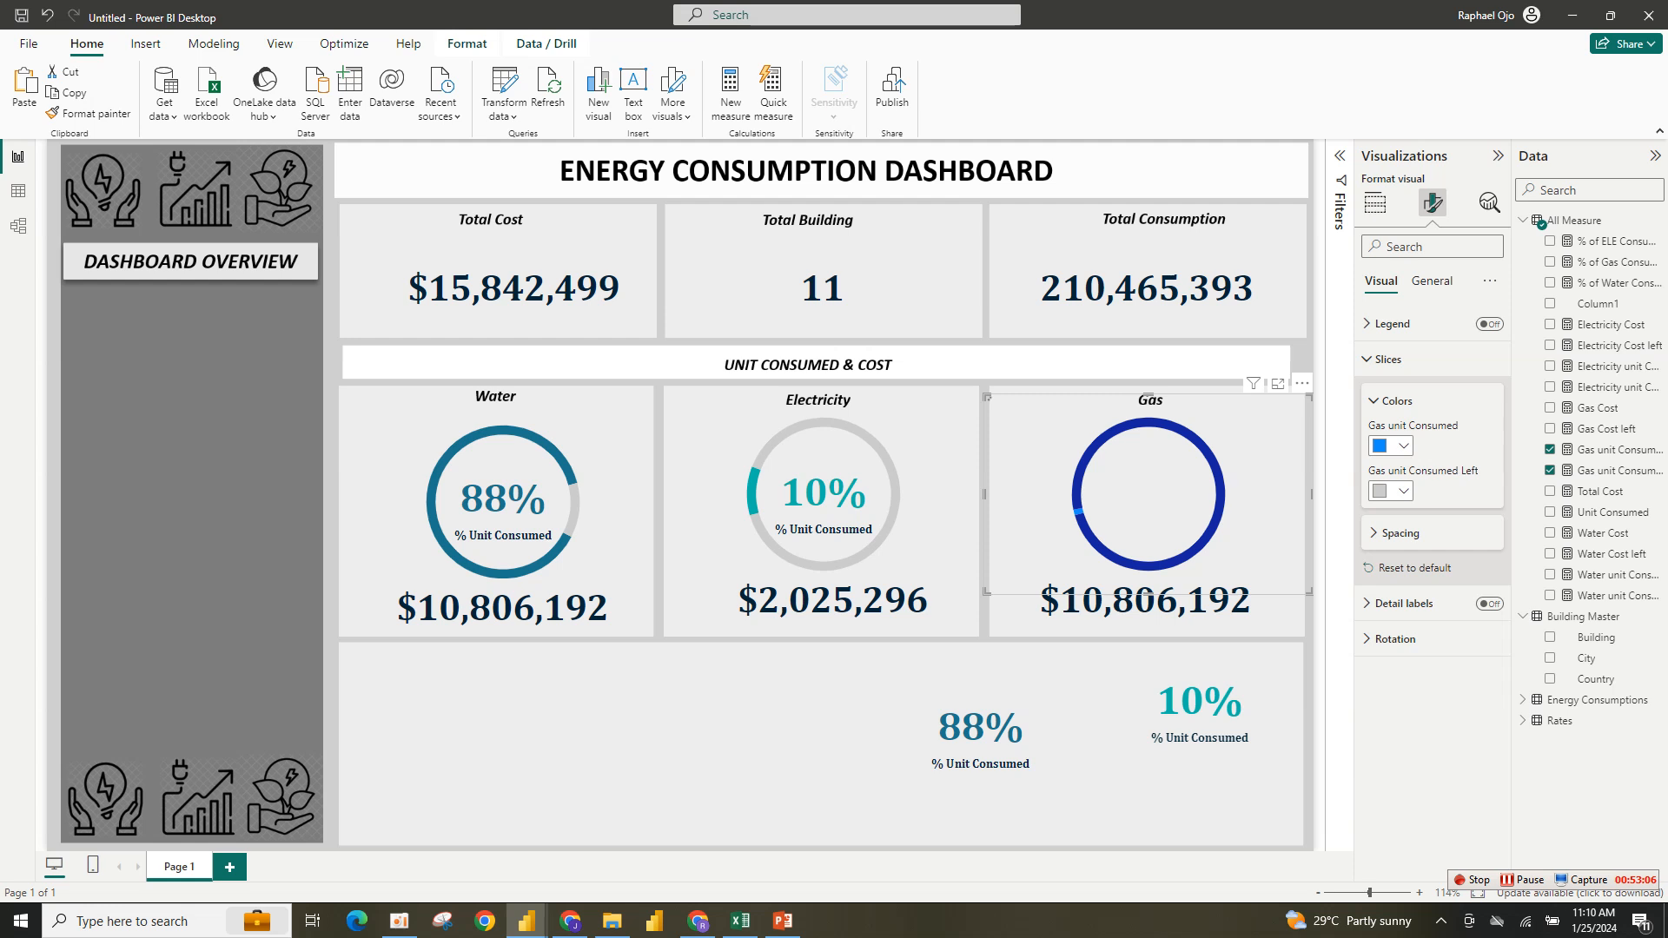
click(1391, 445)
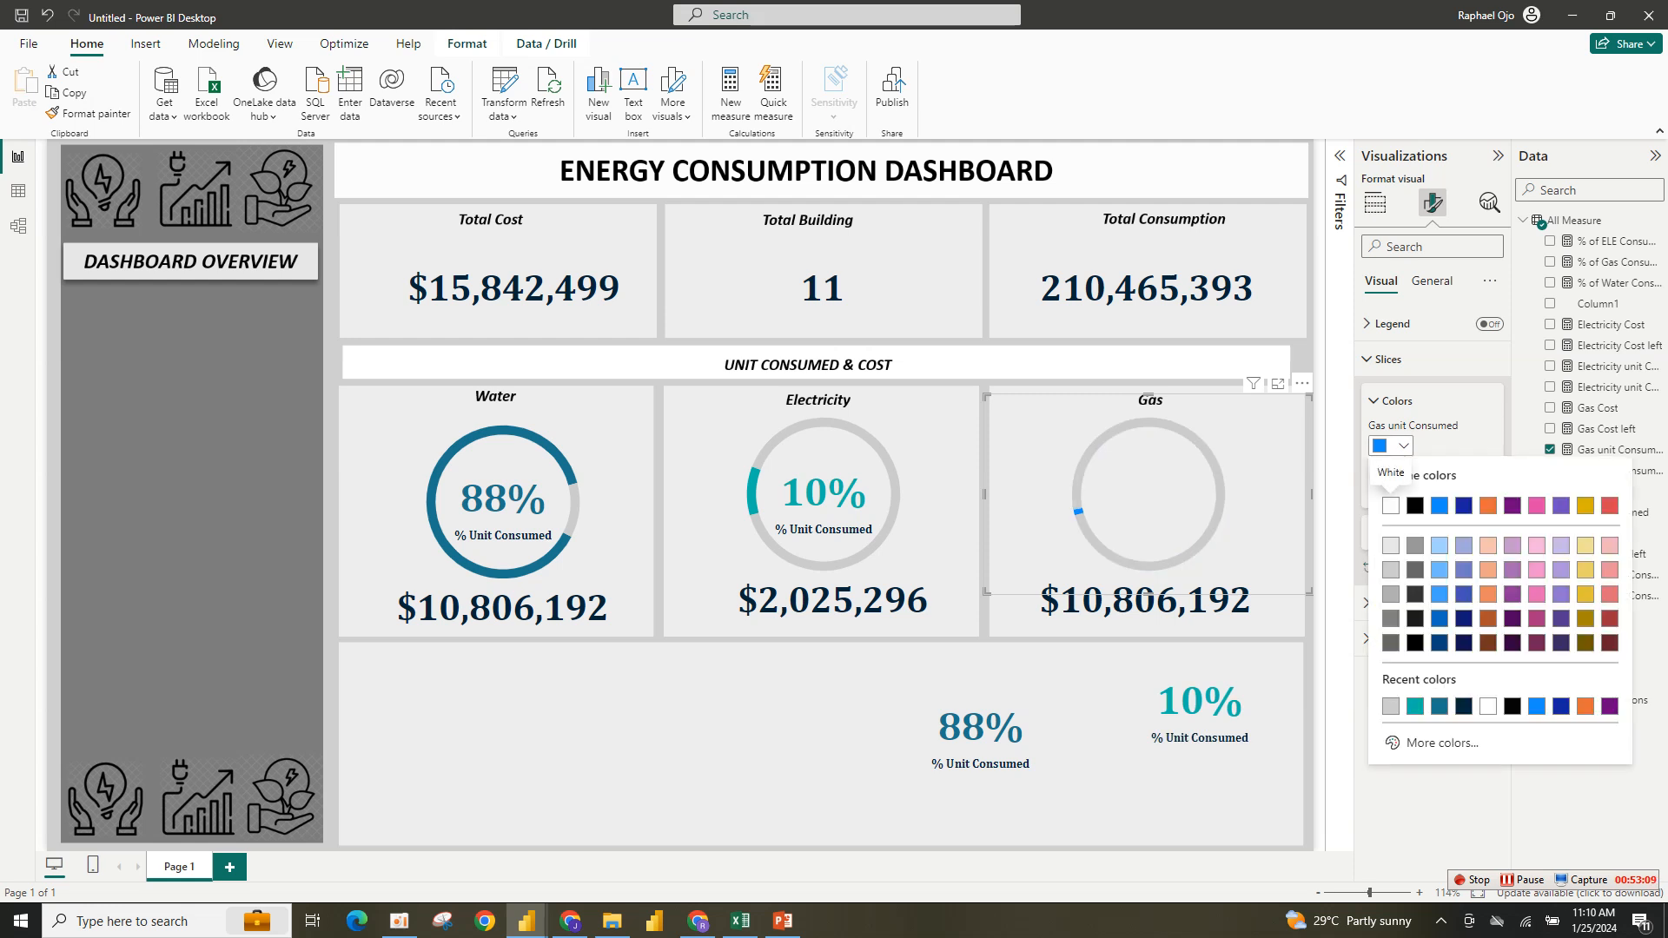
click(1442, 743)
click(1419, 728)
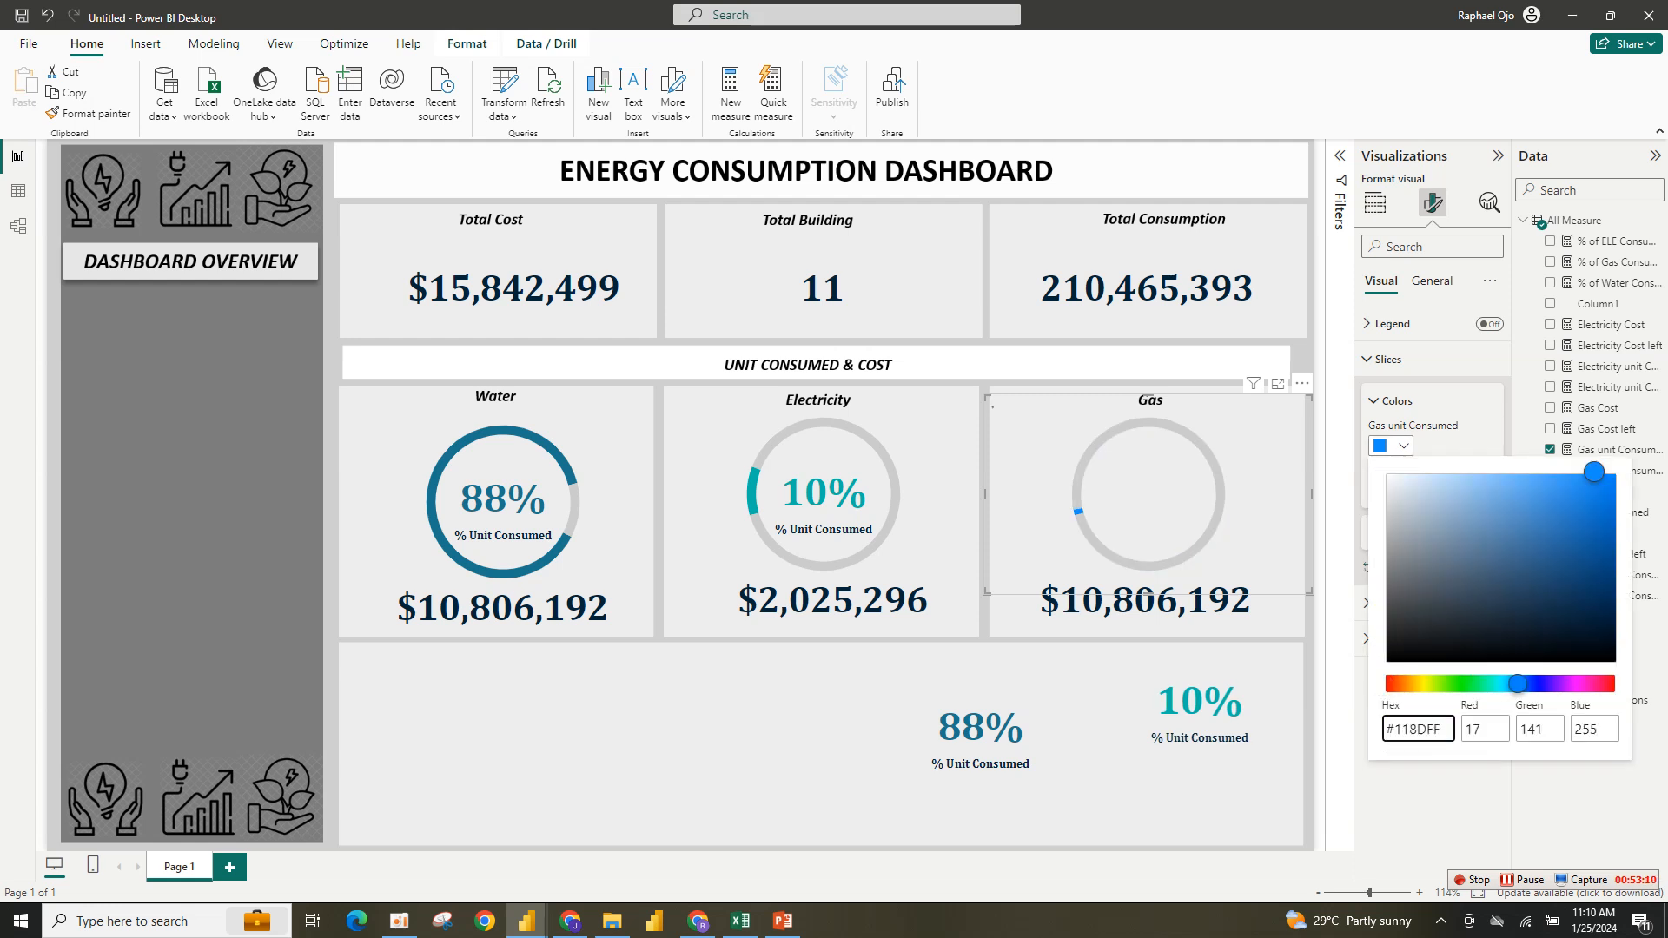
key(ctrl+a)
key(ctrl+v)
Swap the spare 88% card's Water measure for % of Gas Consumed.
click(980, 737)
click(980, 737)
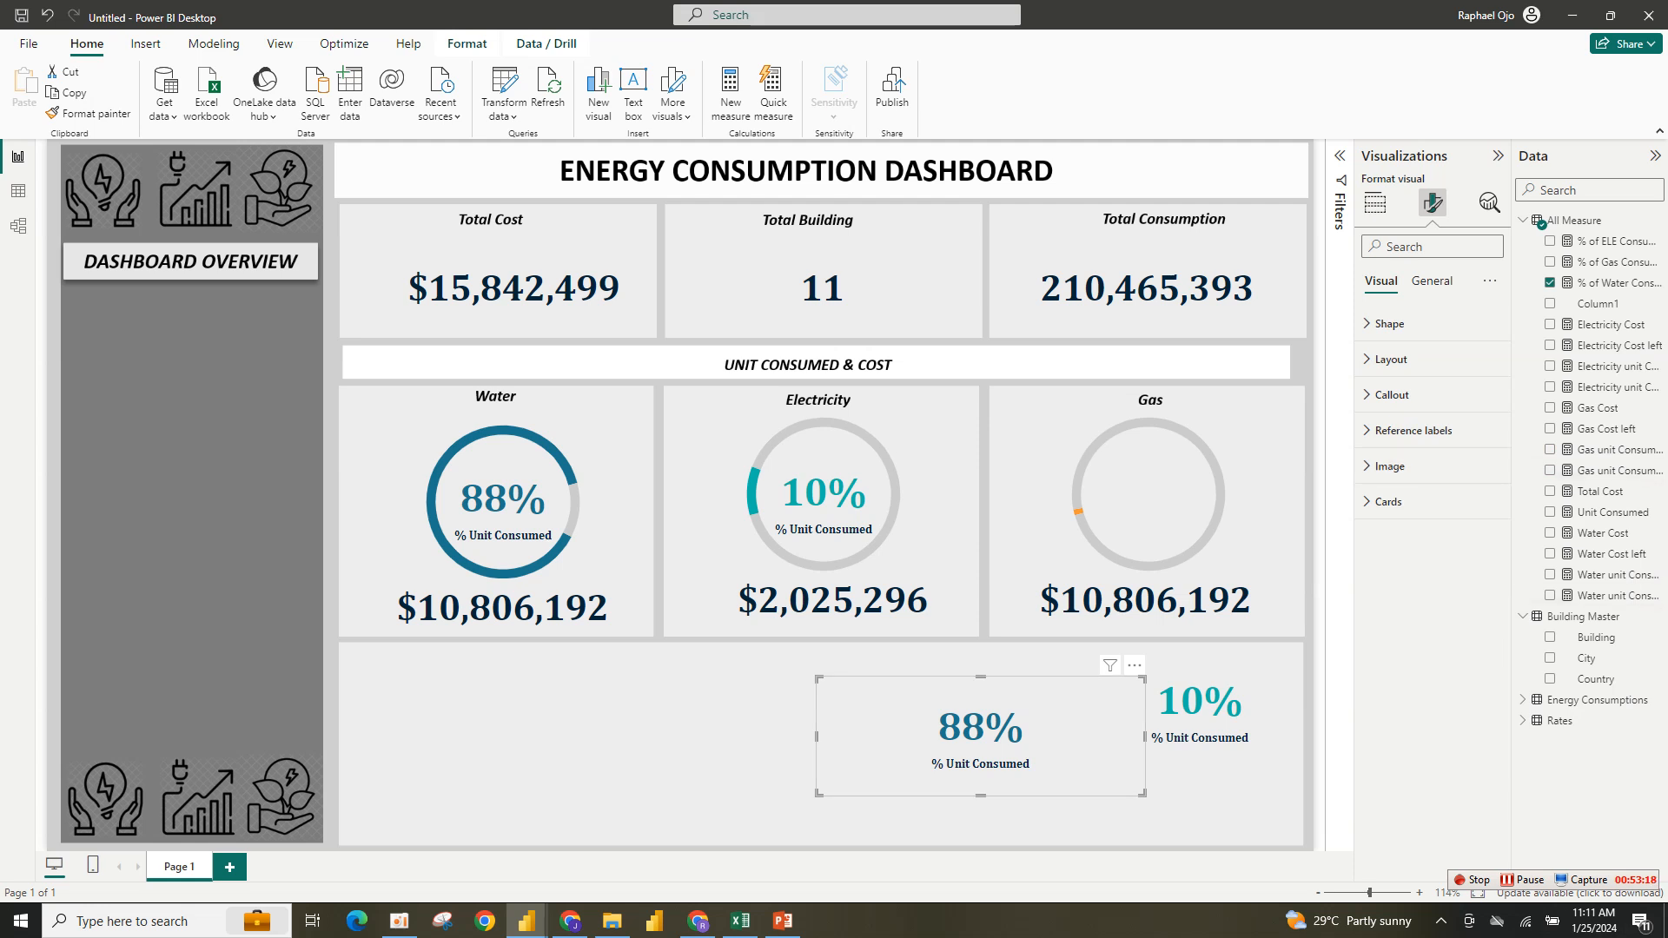
click(1374, 202)
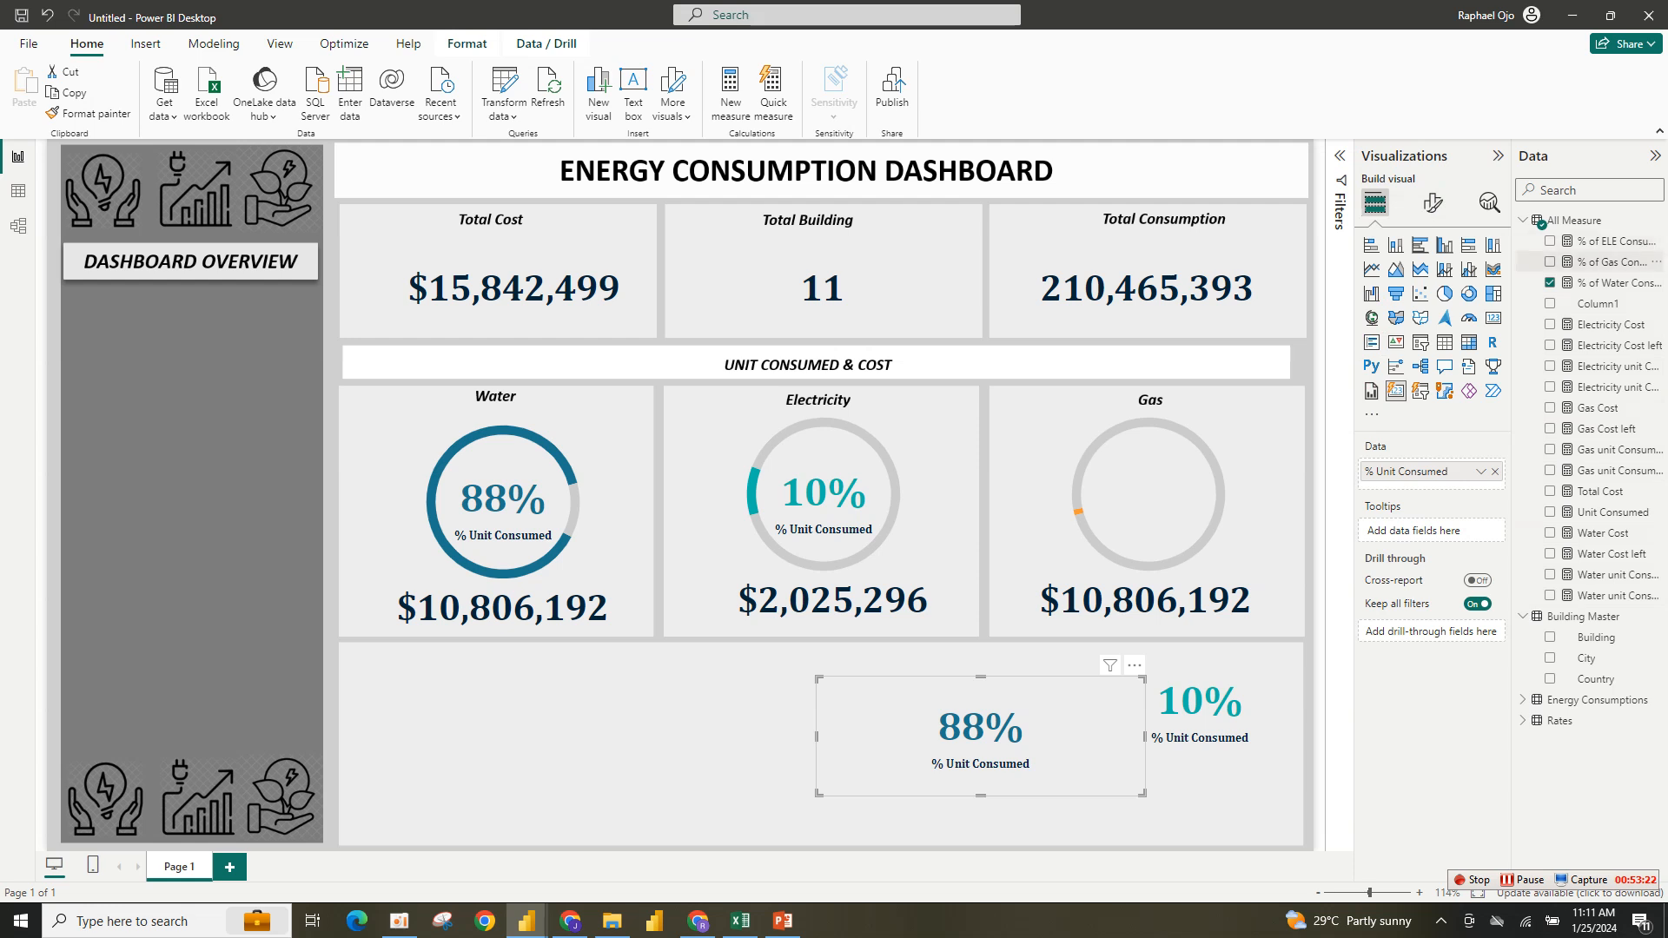
click(1550, 261)
click(1549, 283)
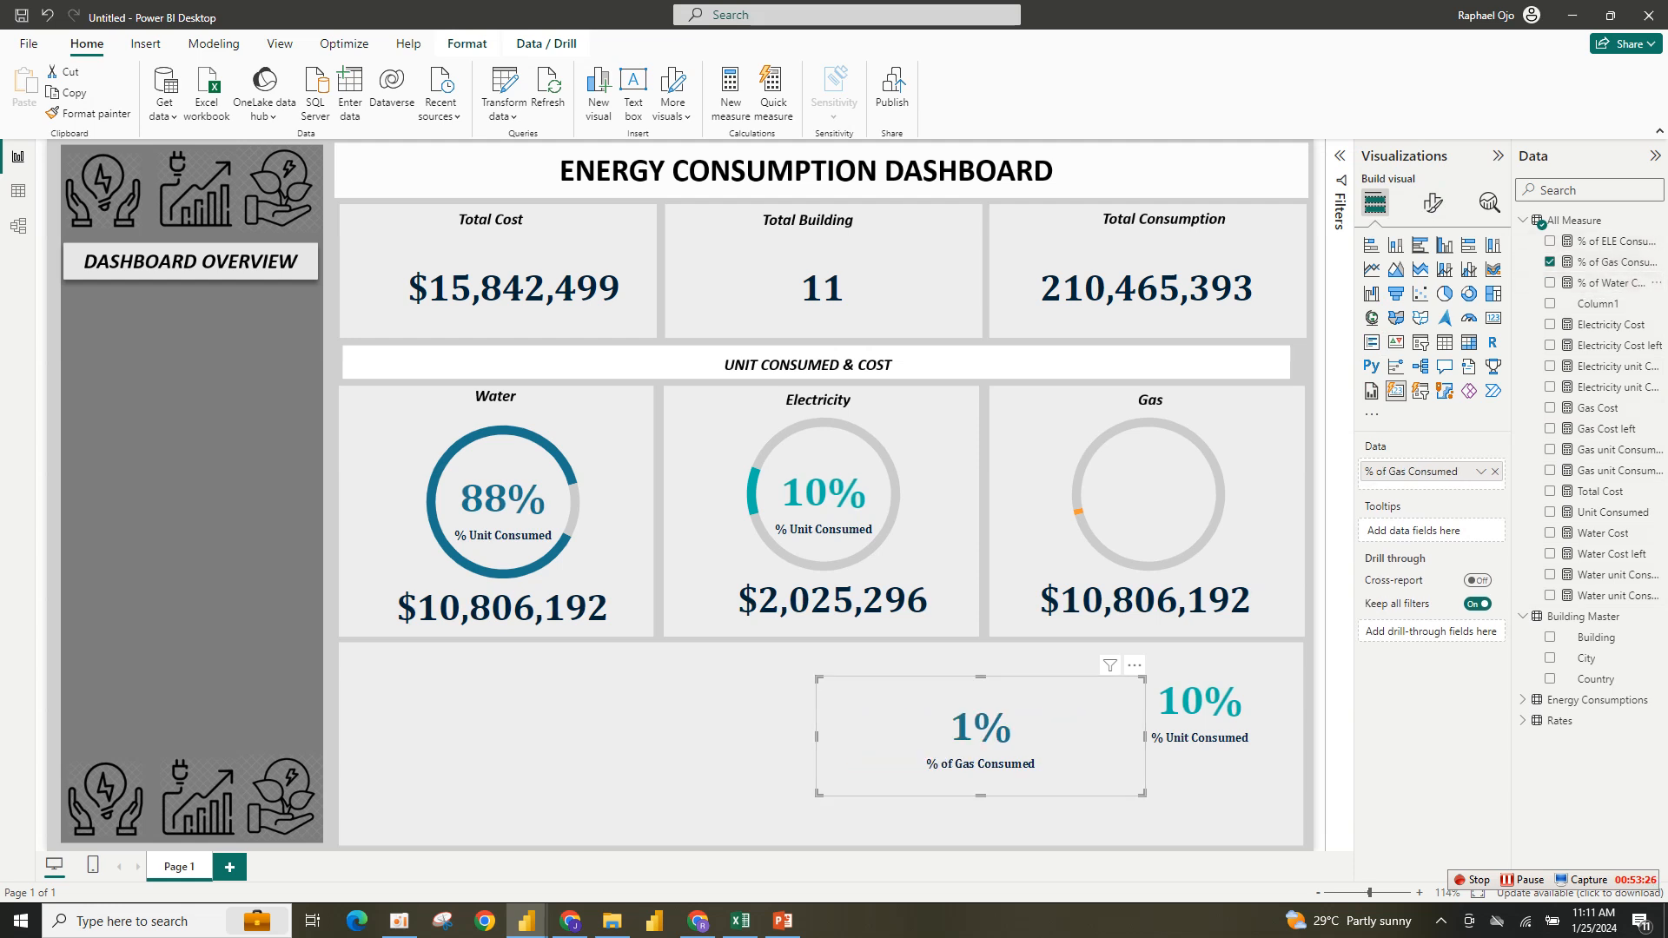
Replace the spare teal card's % of ELE Consumed measure with % of Gas Consumed, and move the blue spare card away from it.
click(1207, 713)
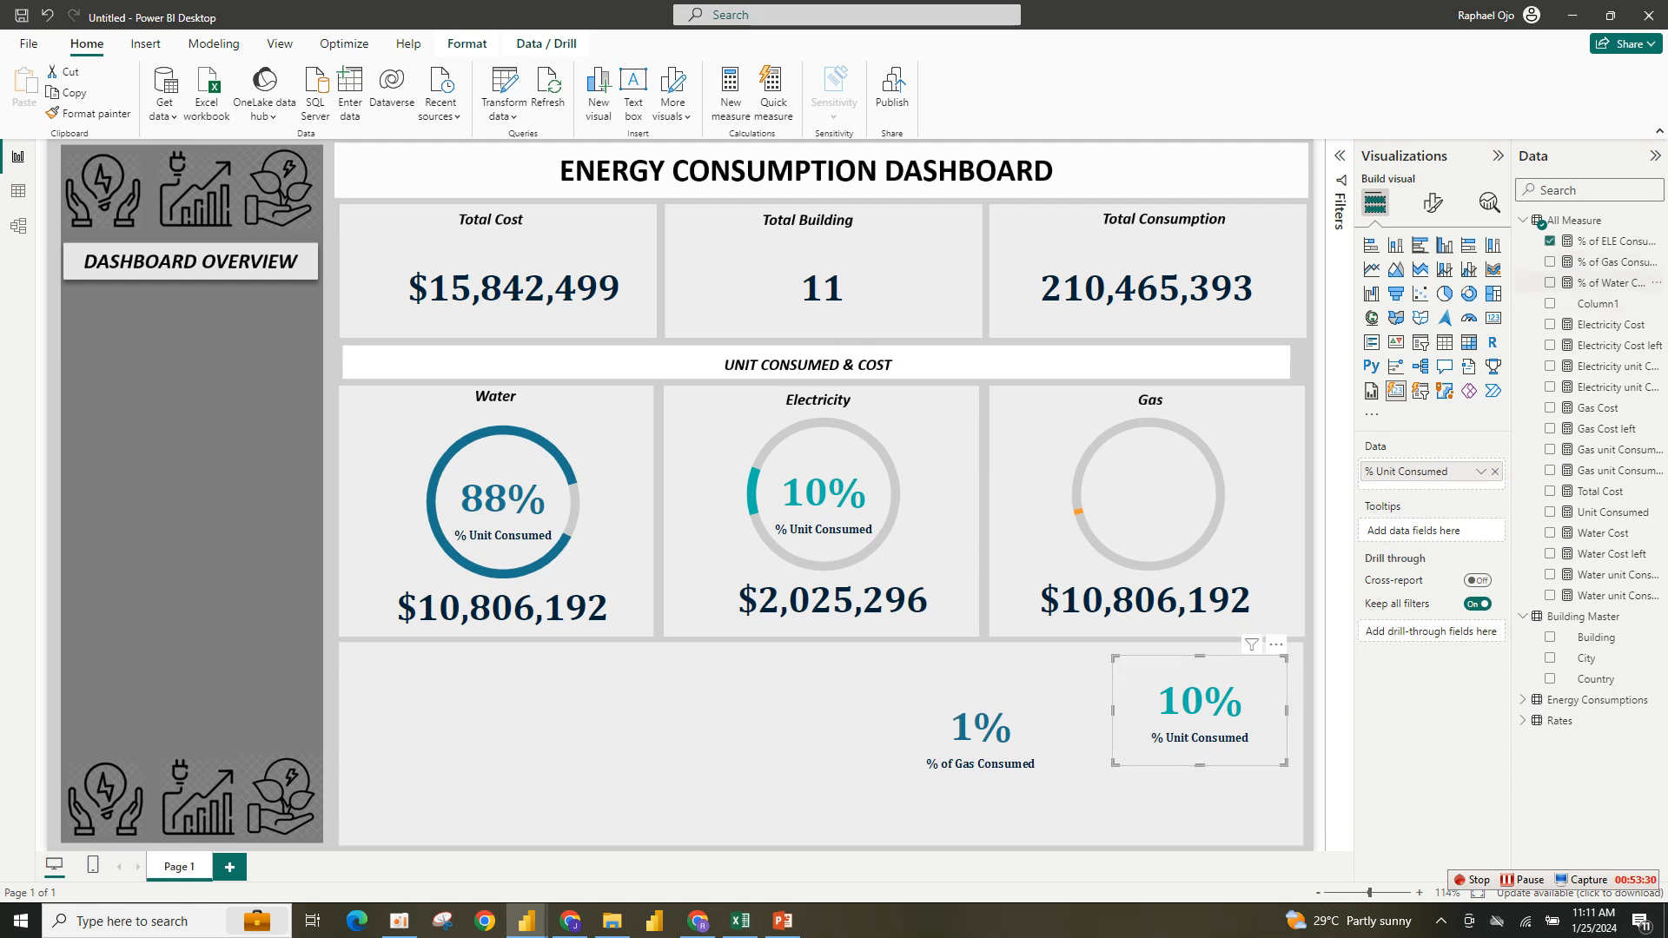
click(1550, 262)
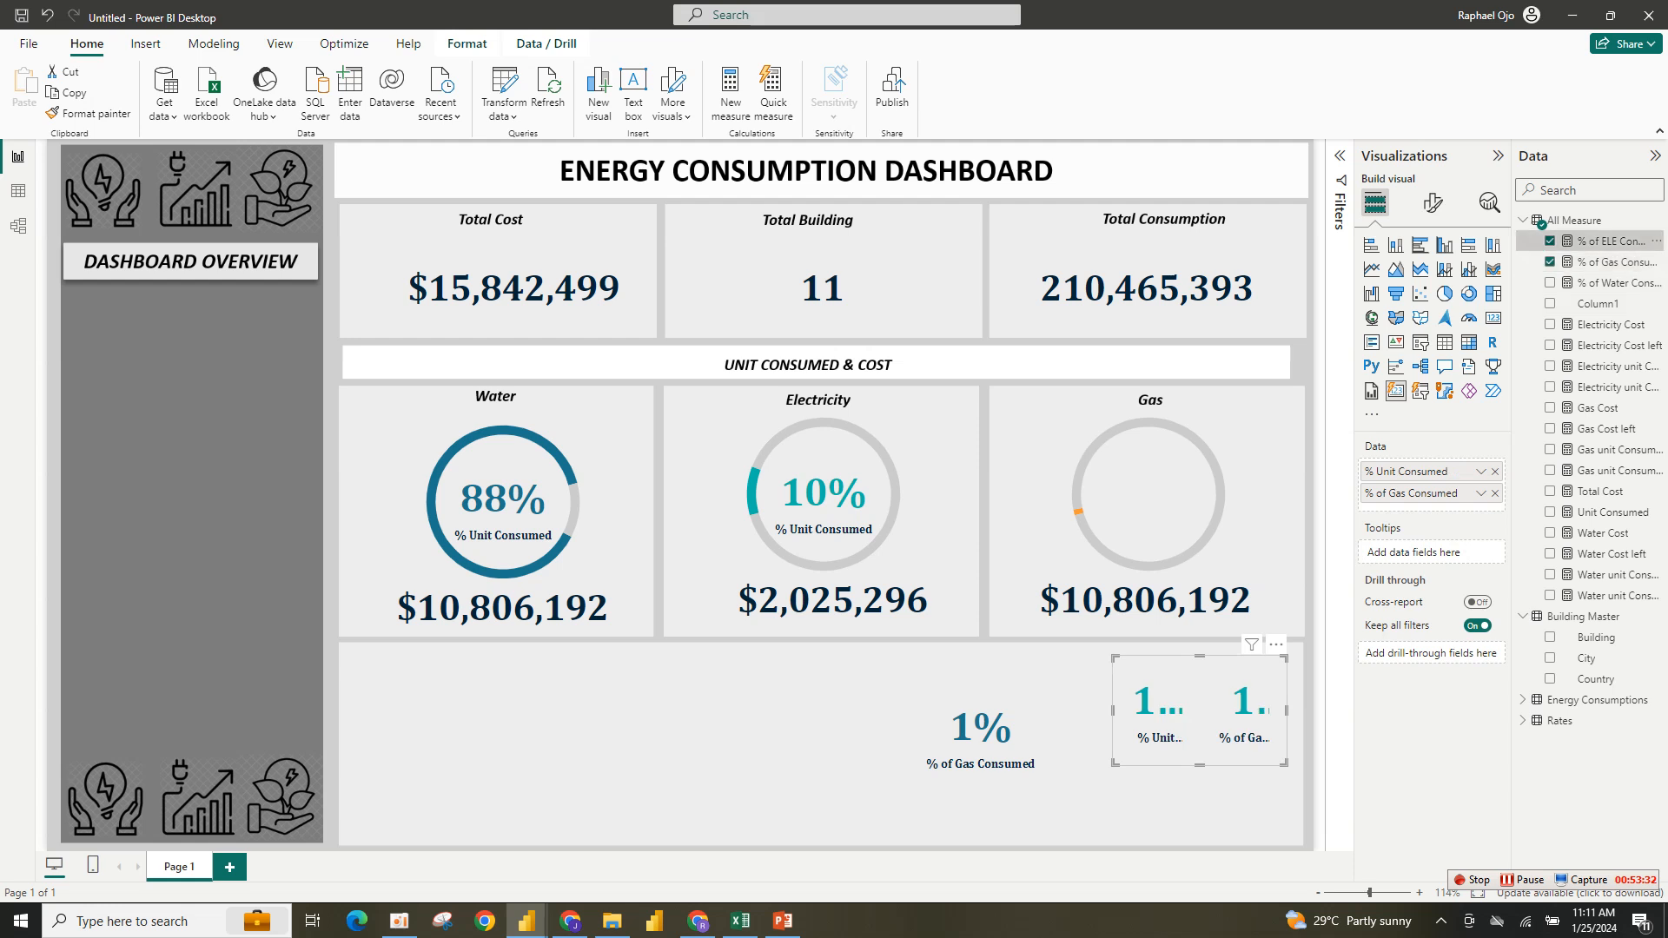
click(1549, 240)
click(980, 736)
drag(981, 737, 644, 778)
drag(1200, 706, 1164, 700)
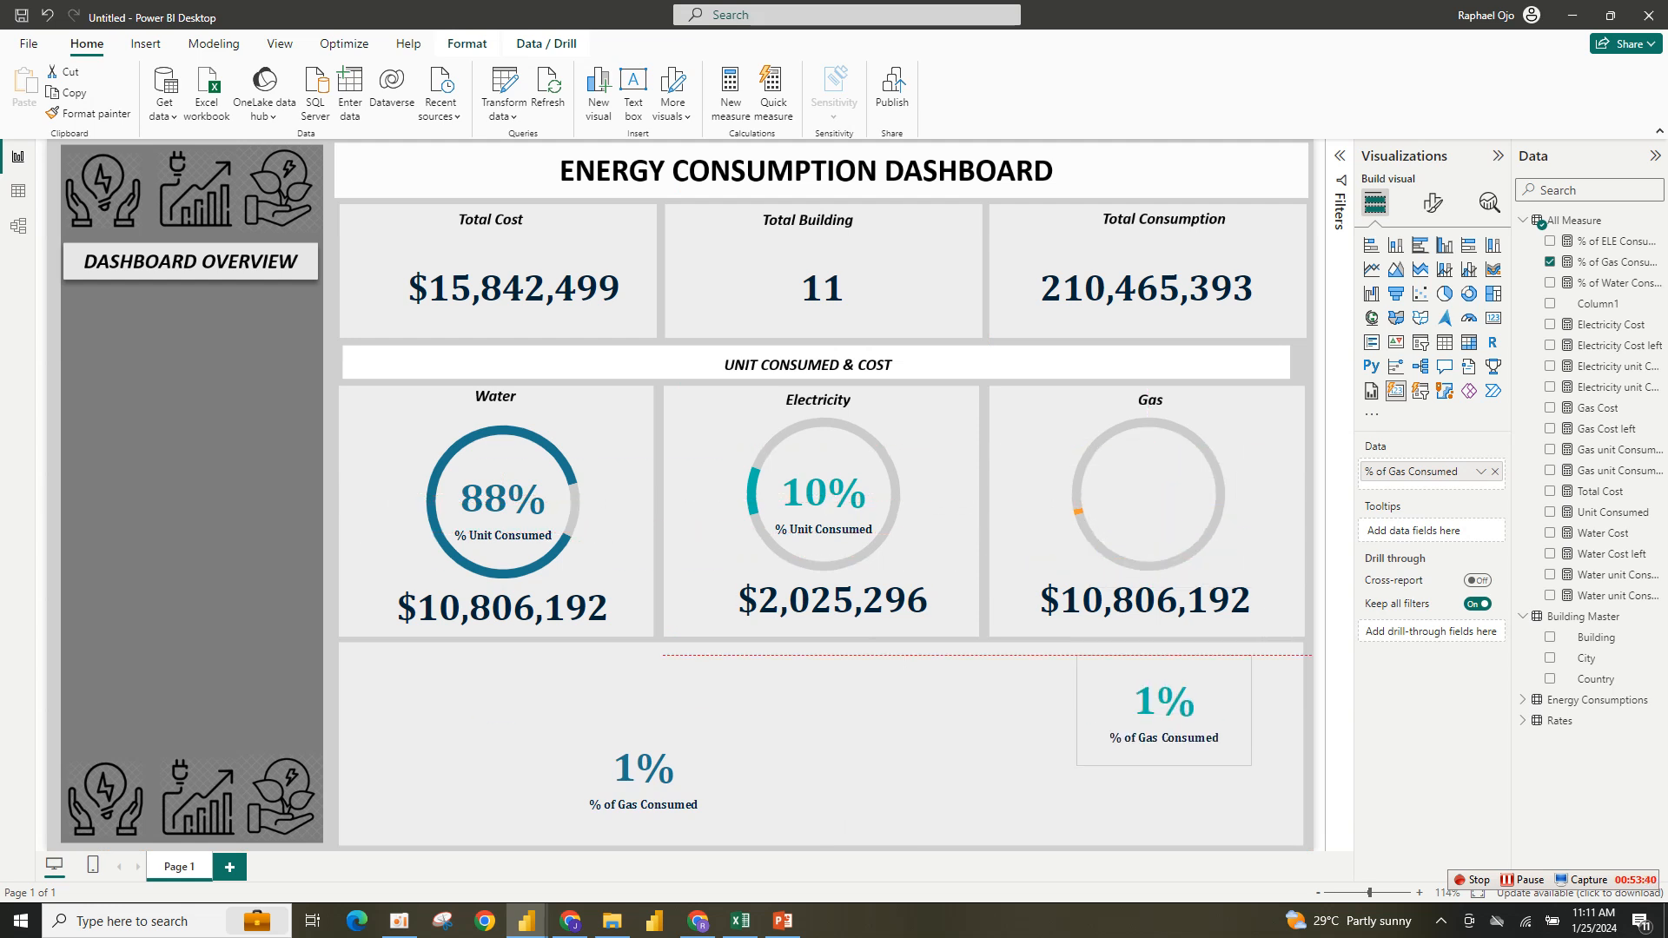
Colour the callout value of the teal % of Gas Consumed card orange.
click(1432, 203)
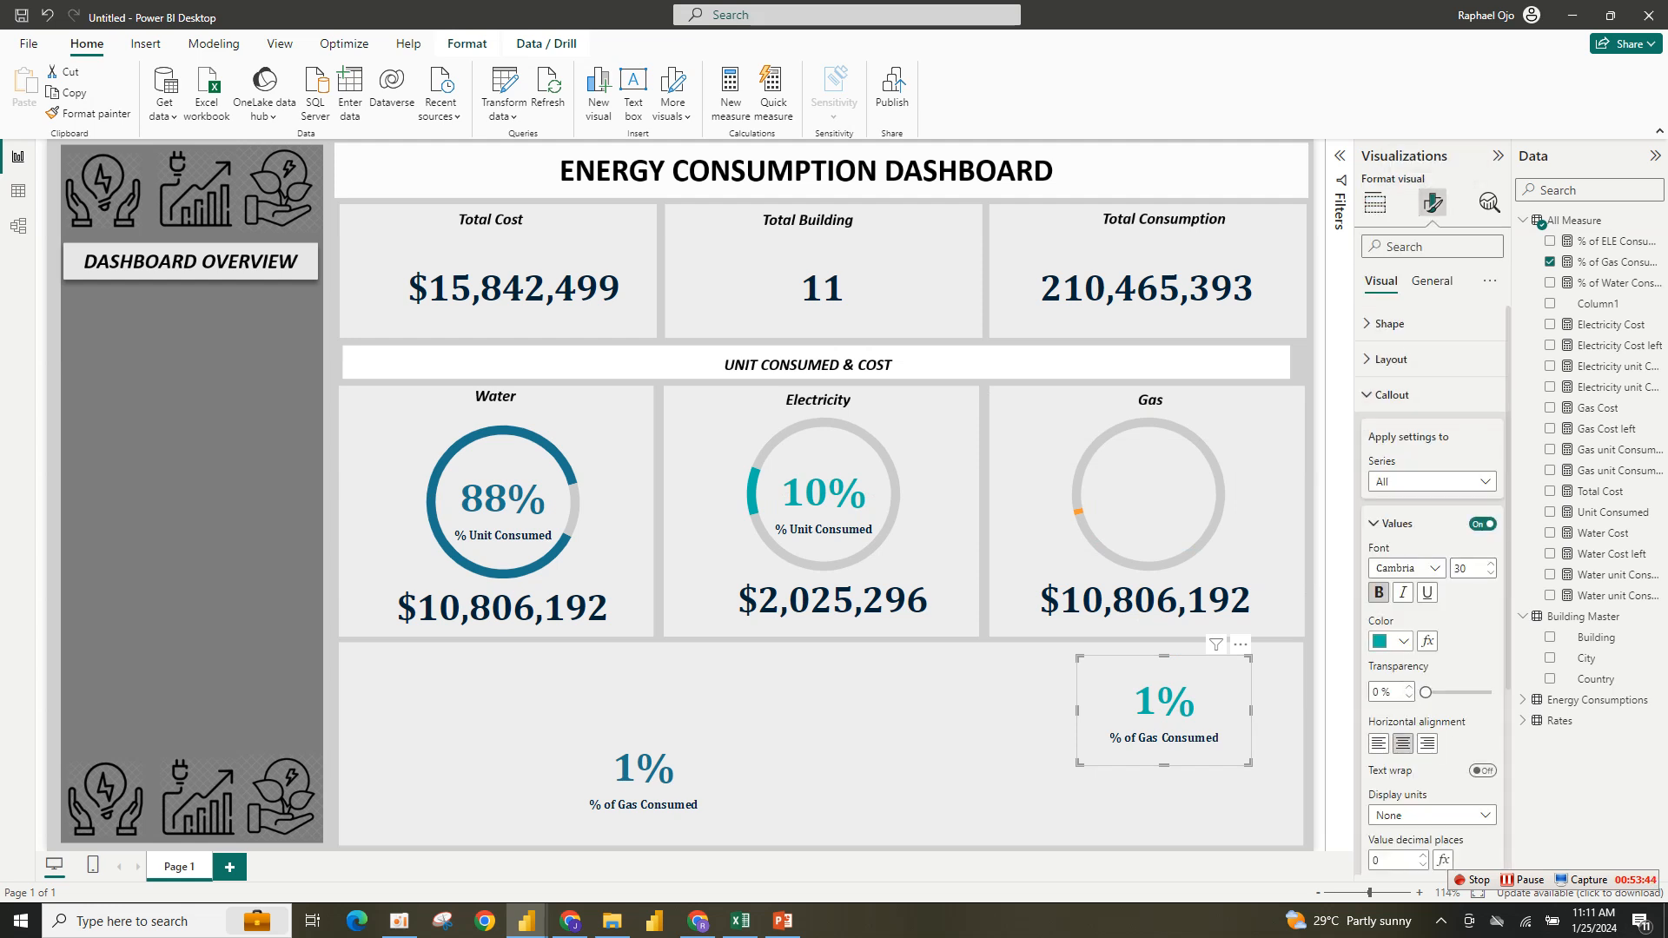
click(1402, 642)
click(1389, 566)
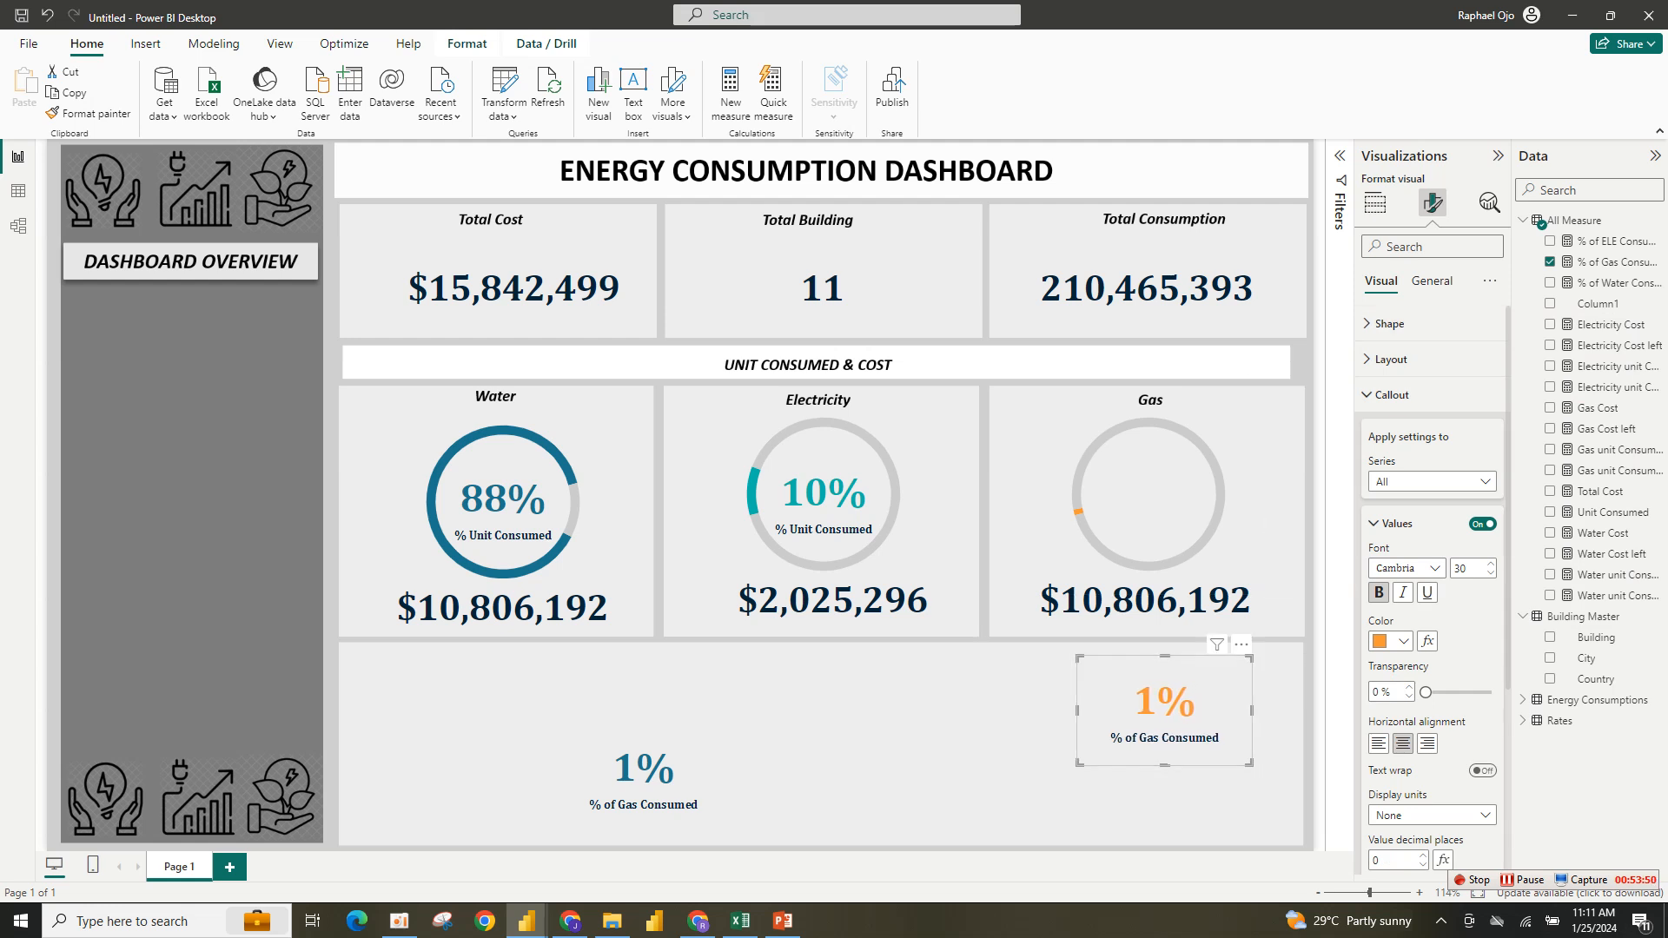
Rename the % of Gas Consumed field on the orange percentage card as % Unit Consumed.
click(1375, 203)
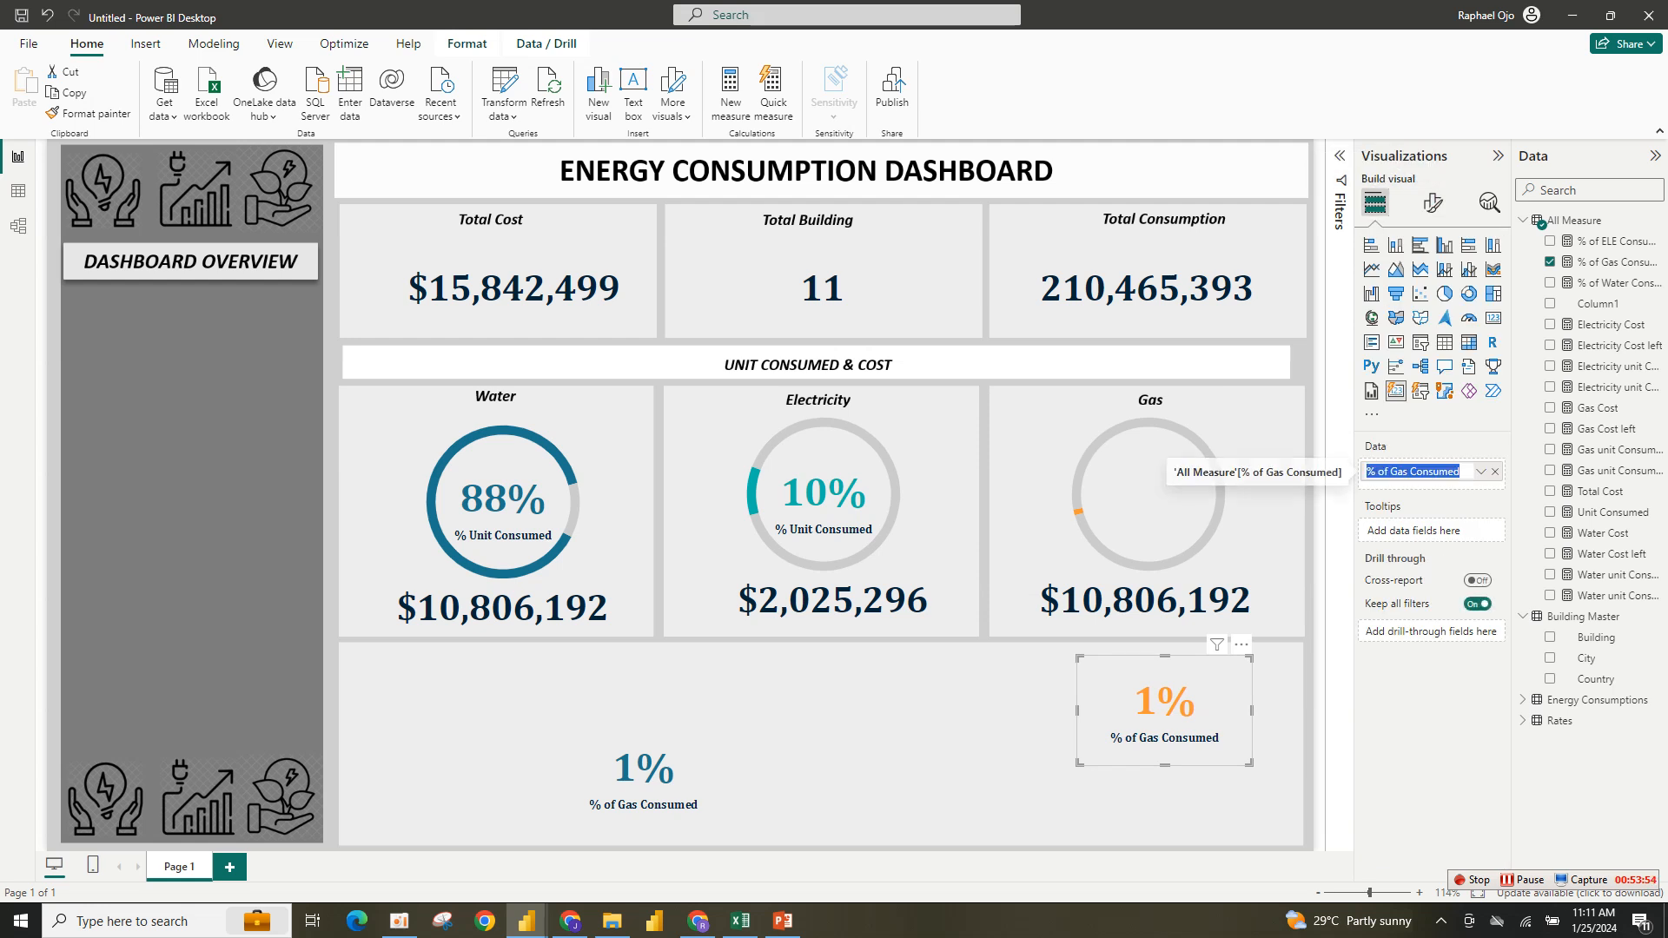
drag(1408, 471, 1376, 471)
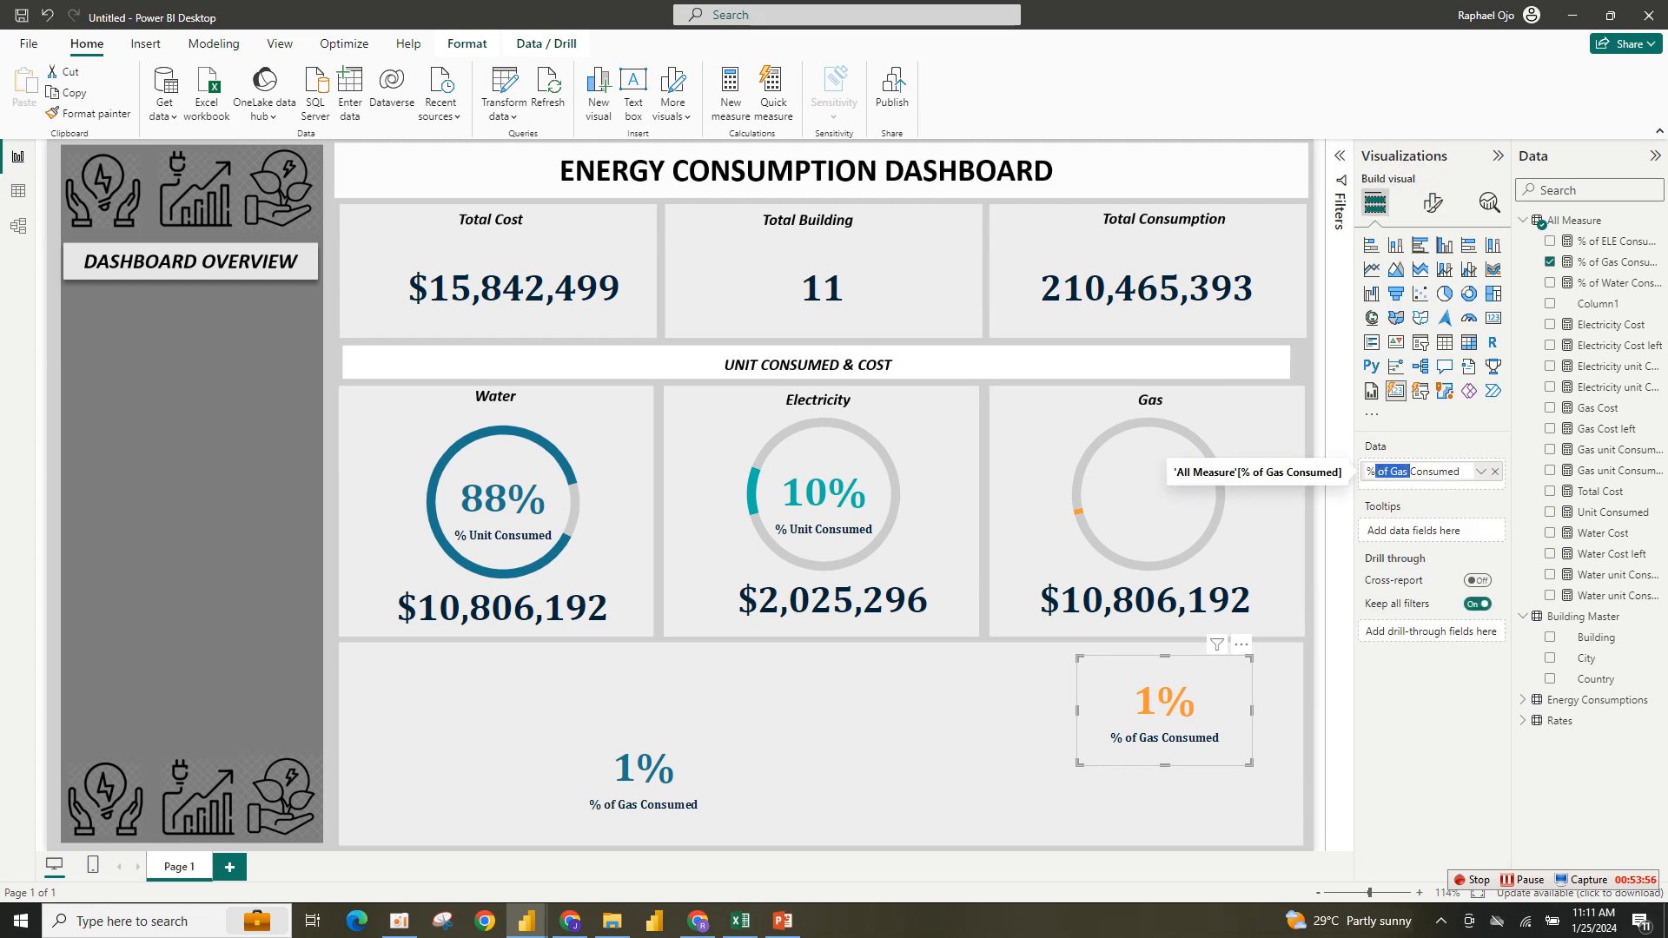
text(Unit)
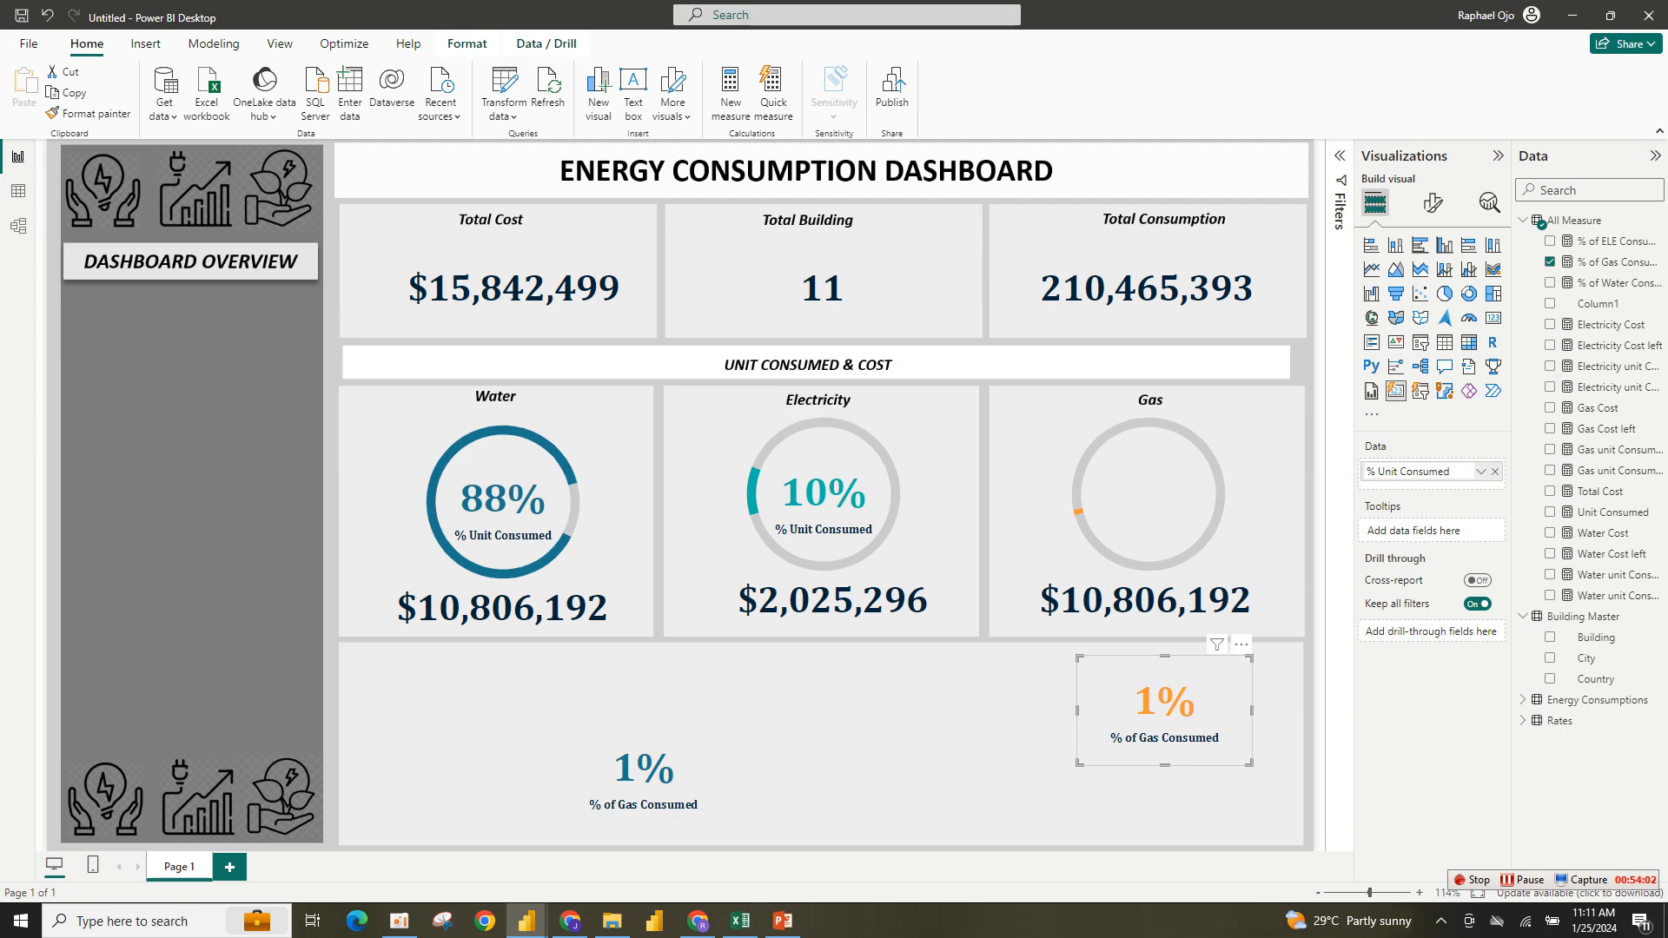
scroll(679, 495, up, 5)
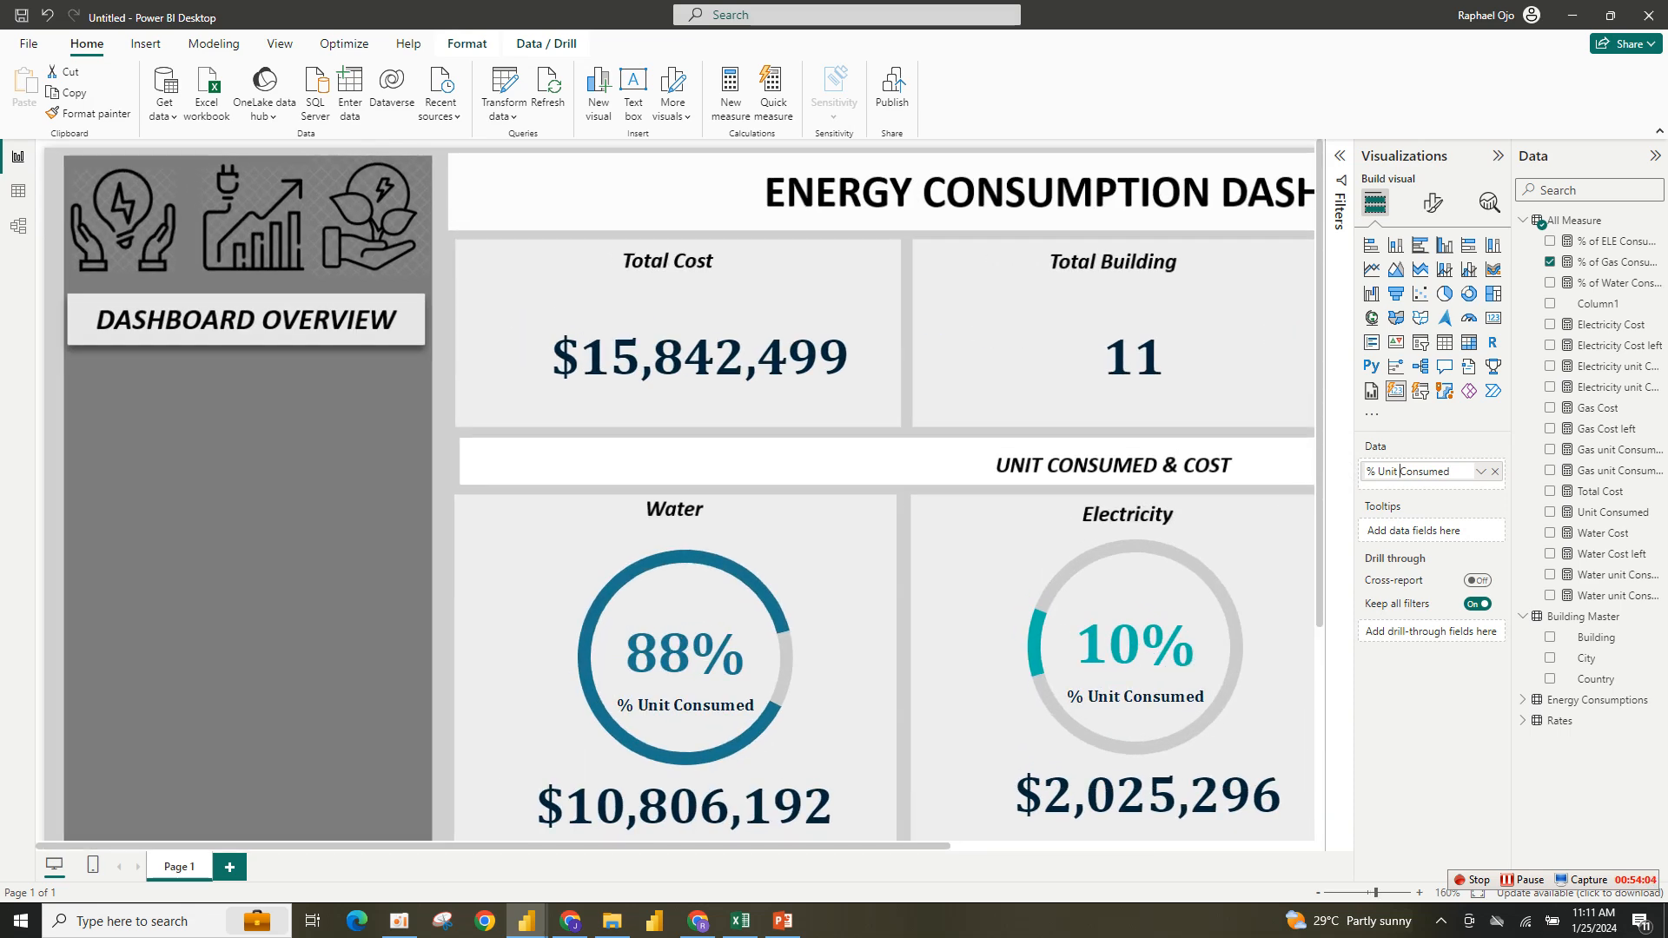
scroll(680, 495, down, 6)
drag(1363, 893, 1368, 893)
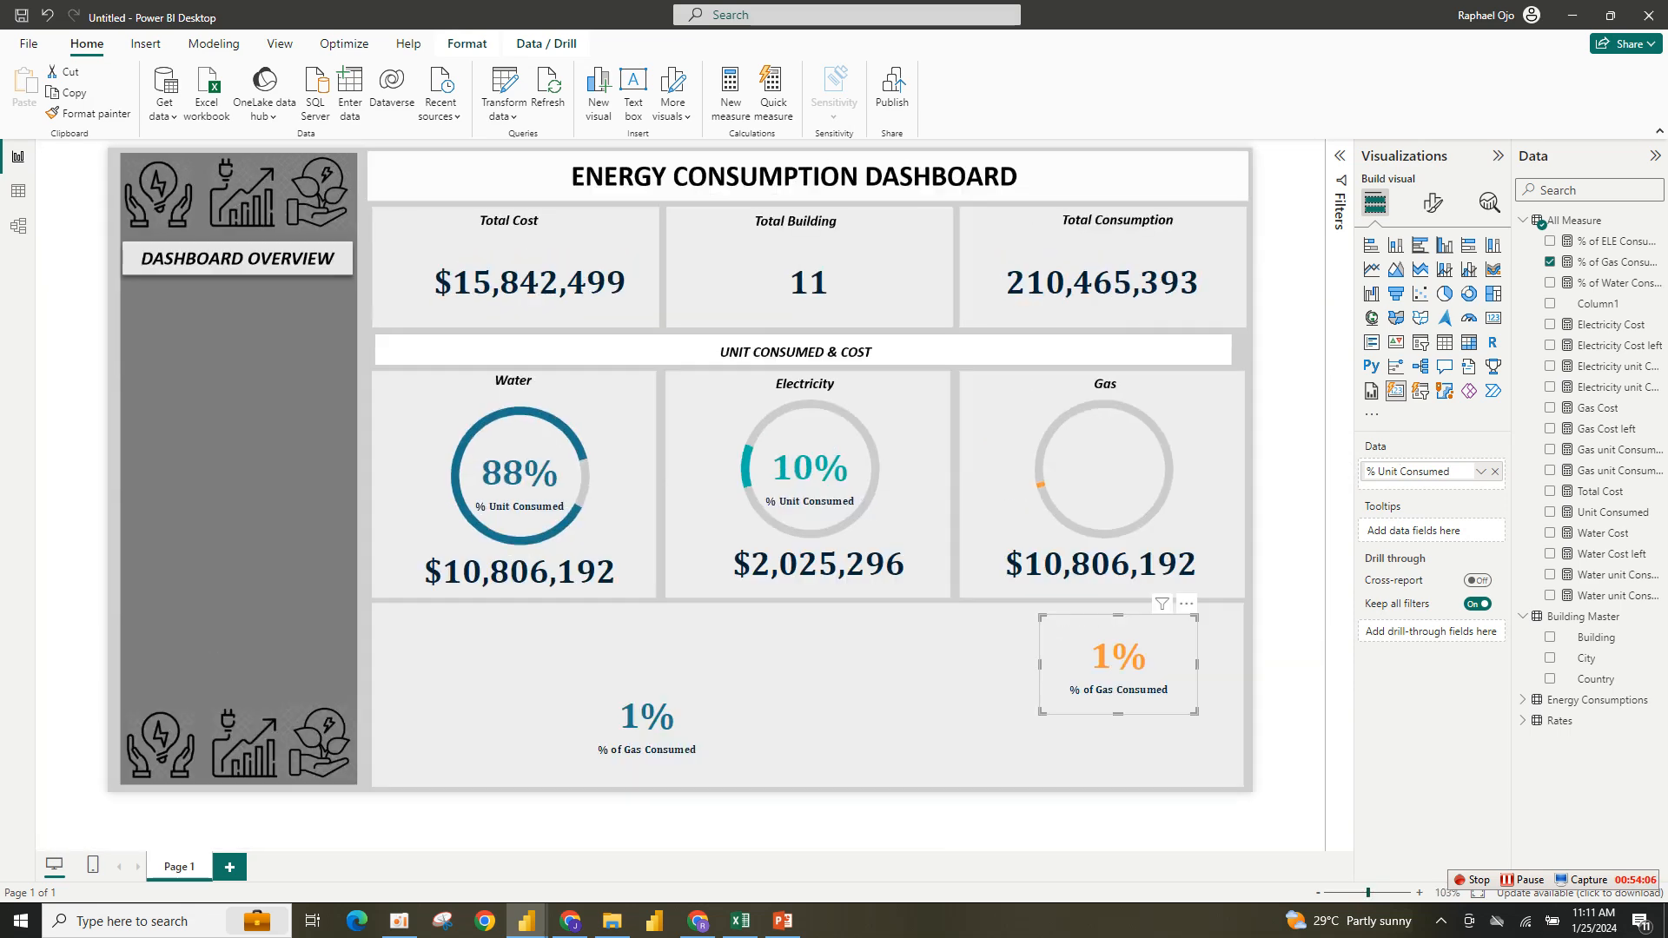
key(Return)
Move the orange percentage card inside the Gas donut and remove the leftover blue % of Gas Consumed card.
drag(1118, 664, 1103, 476)
click(647, 725)
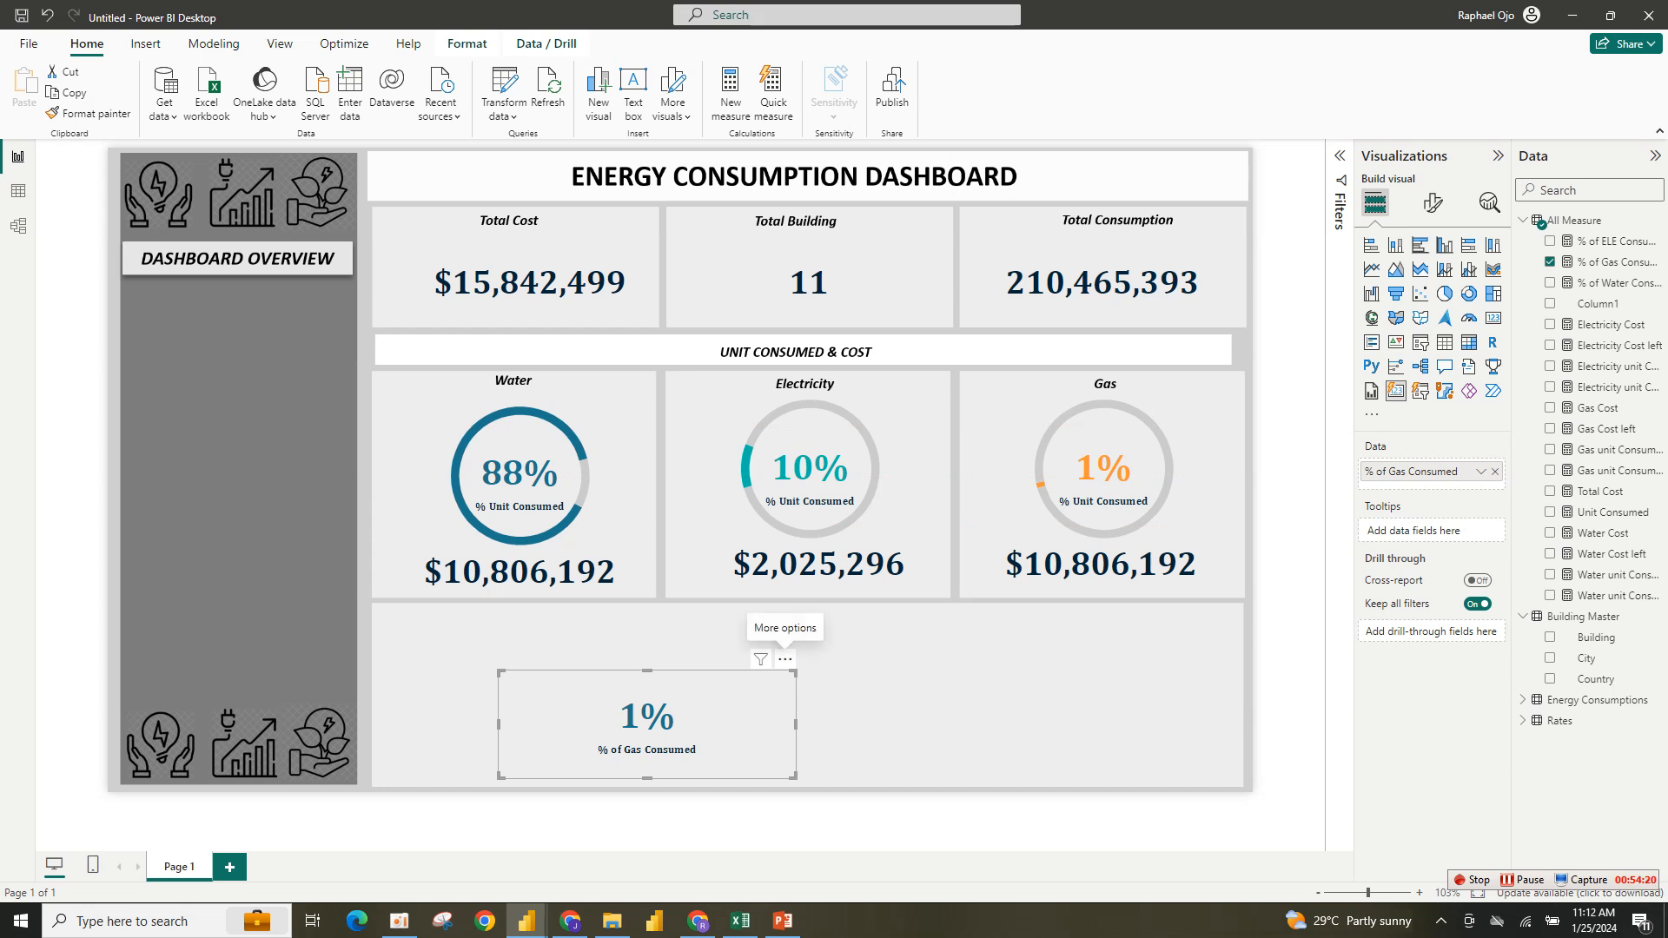
click(785, 659)
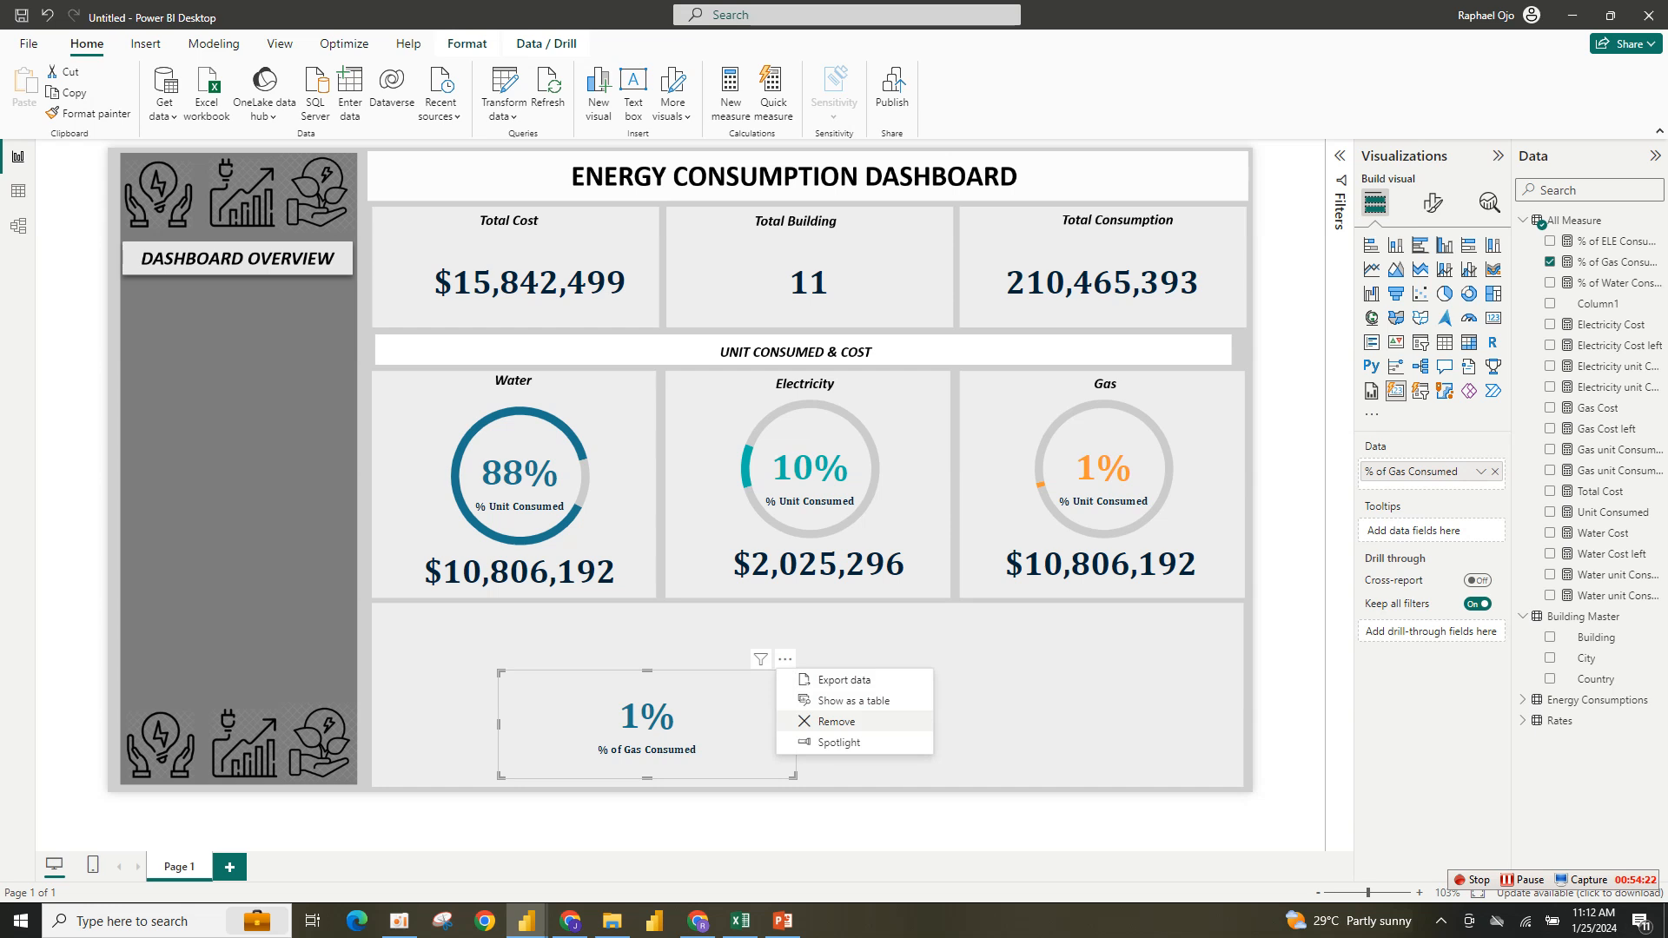
click(834, 722)
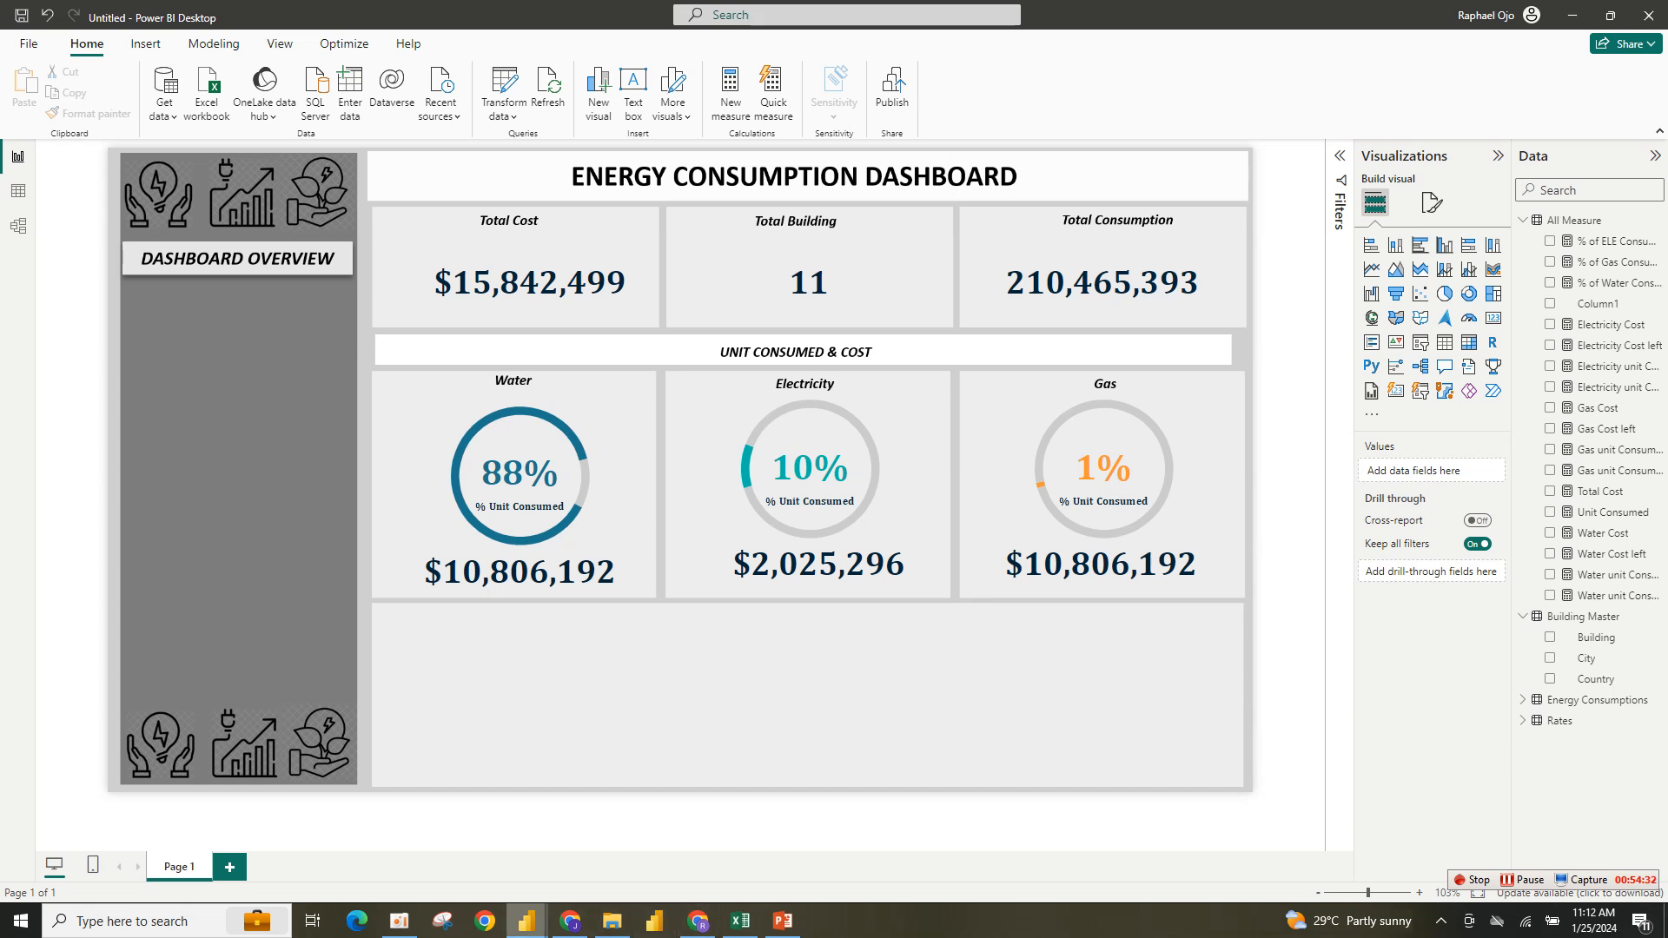
Compare the finished Energy Consumption report's overview page and its narrative text area with the untitled report, ending in the untitled report.
mouse_move(527, 920)
click(433, 847)
click(486, 808)
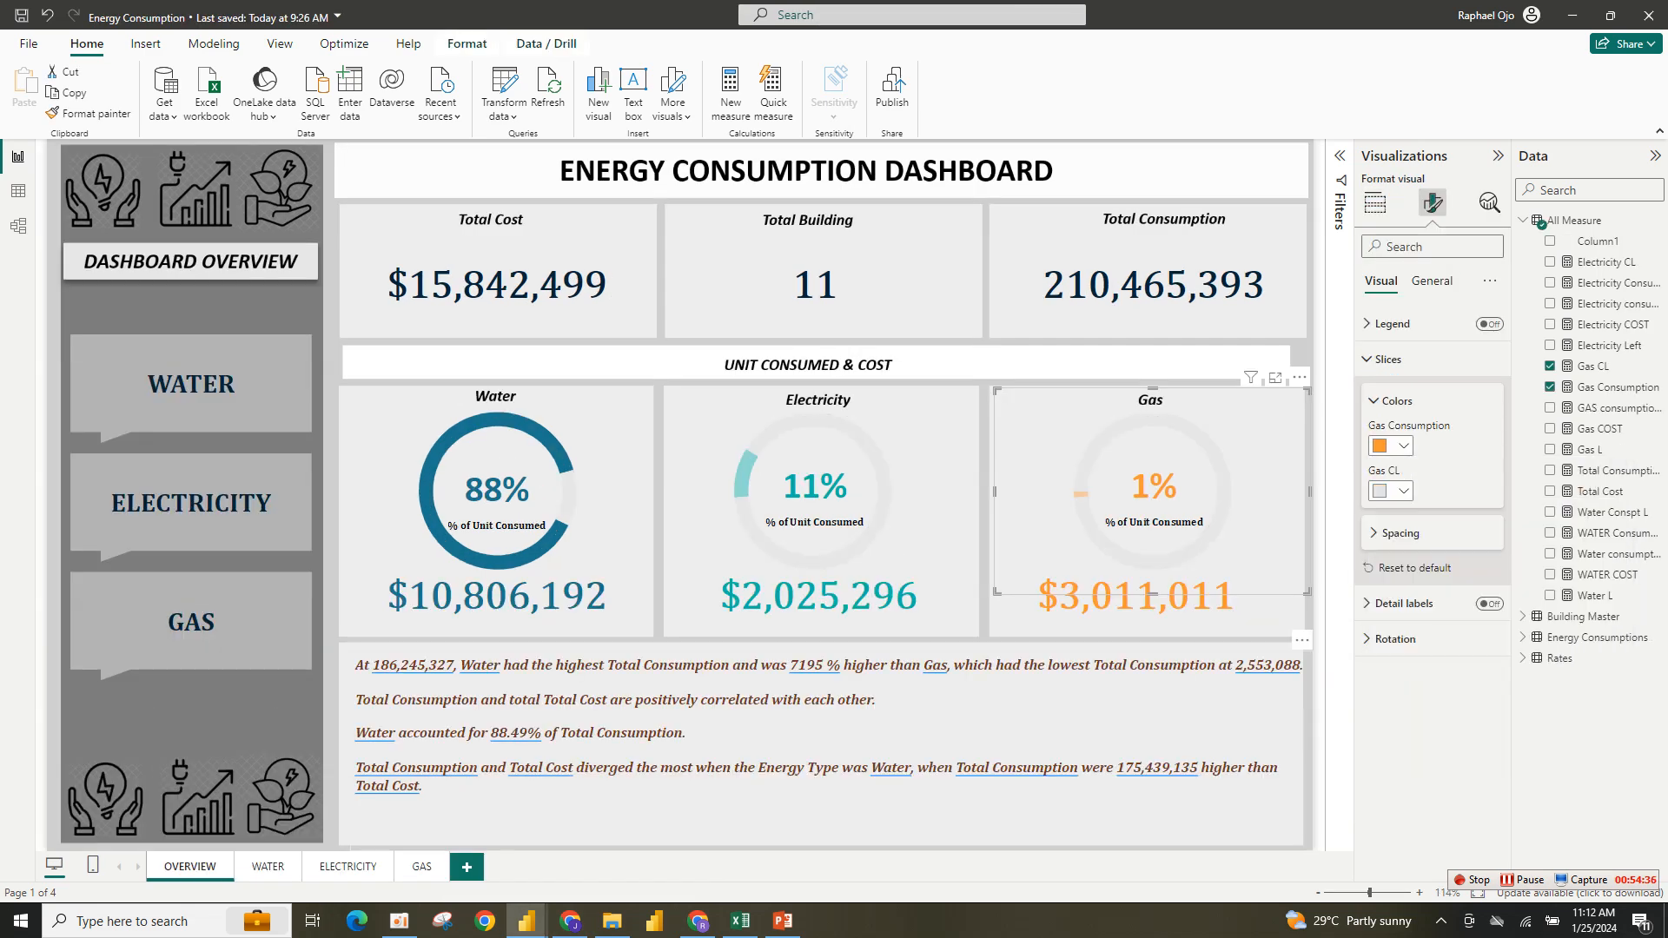
click(1375, 201)
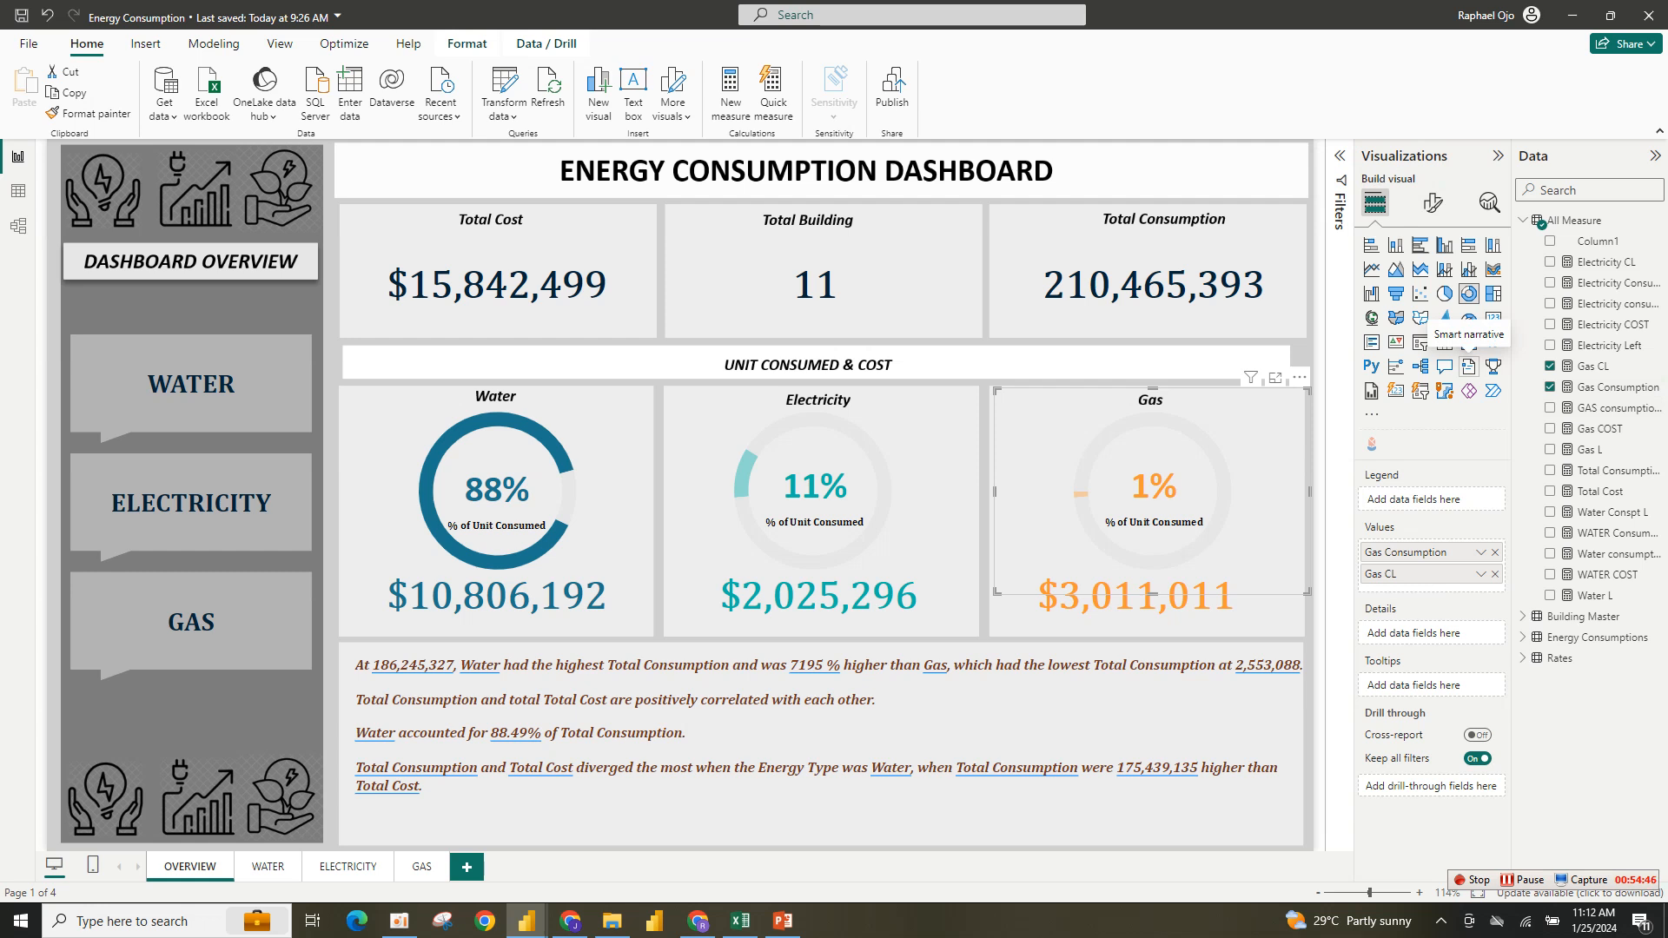
mouse_move(740, 921)
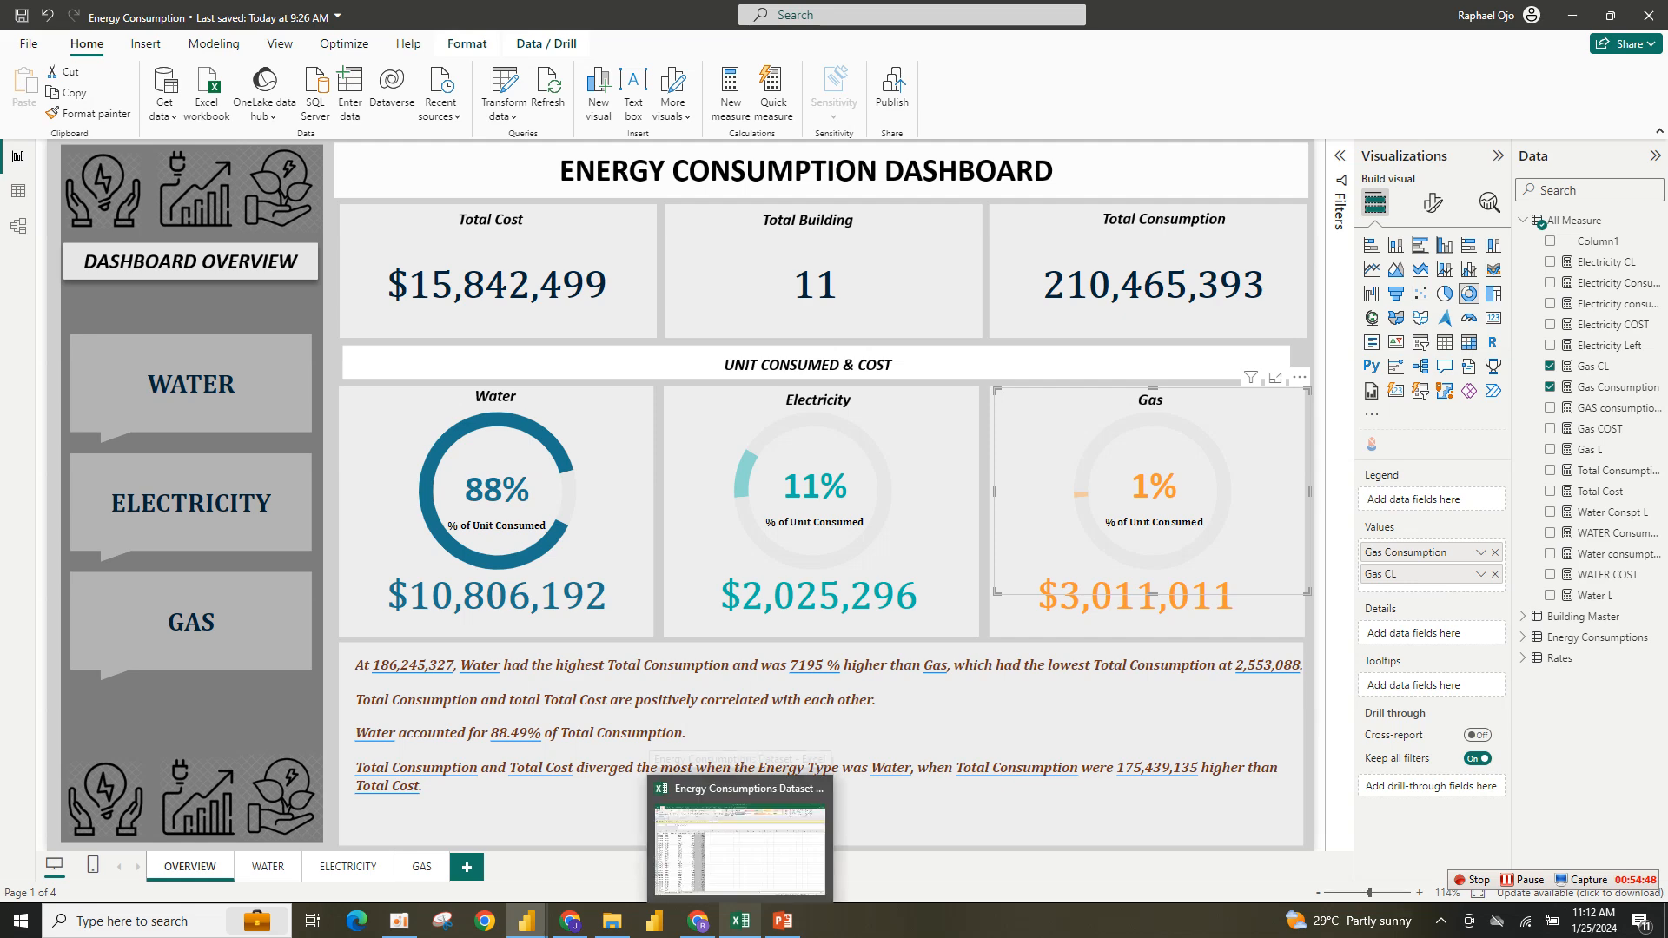
mouse_move(526, 921)
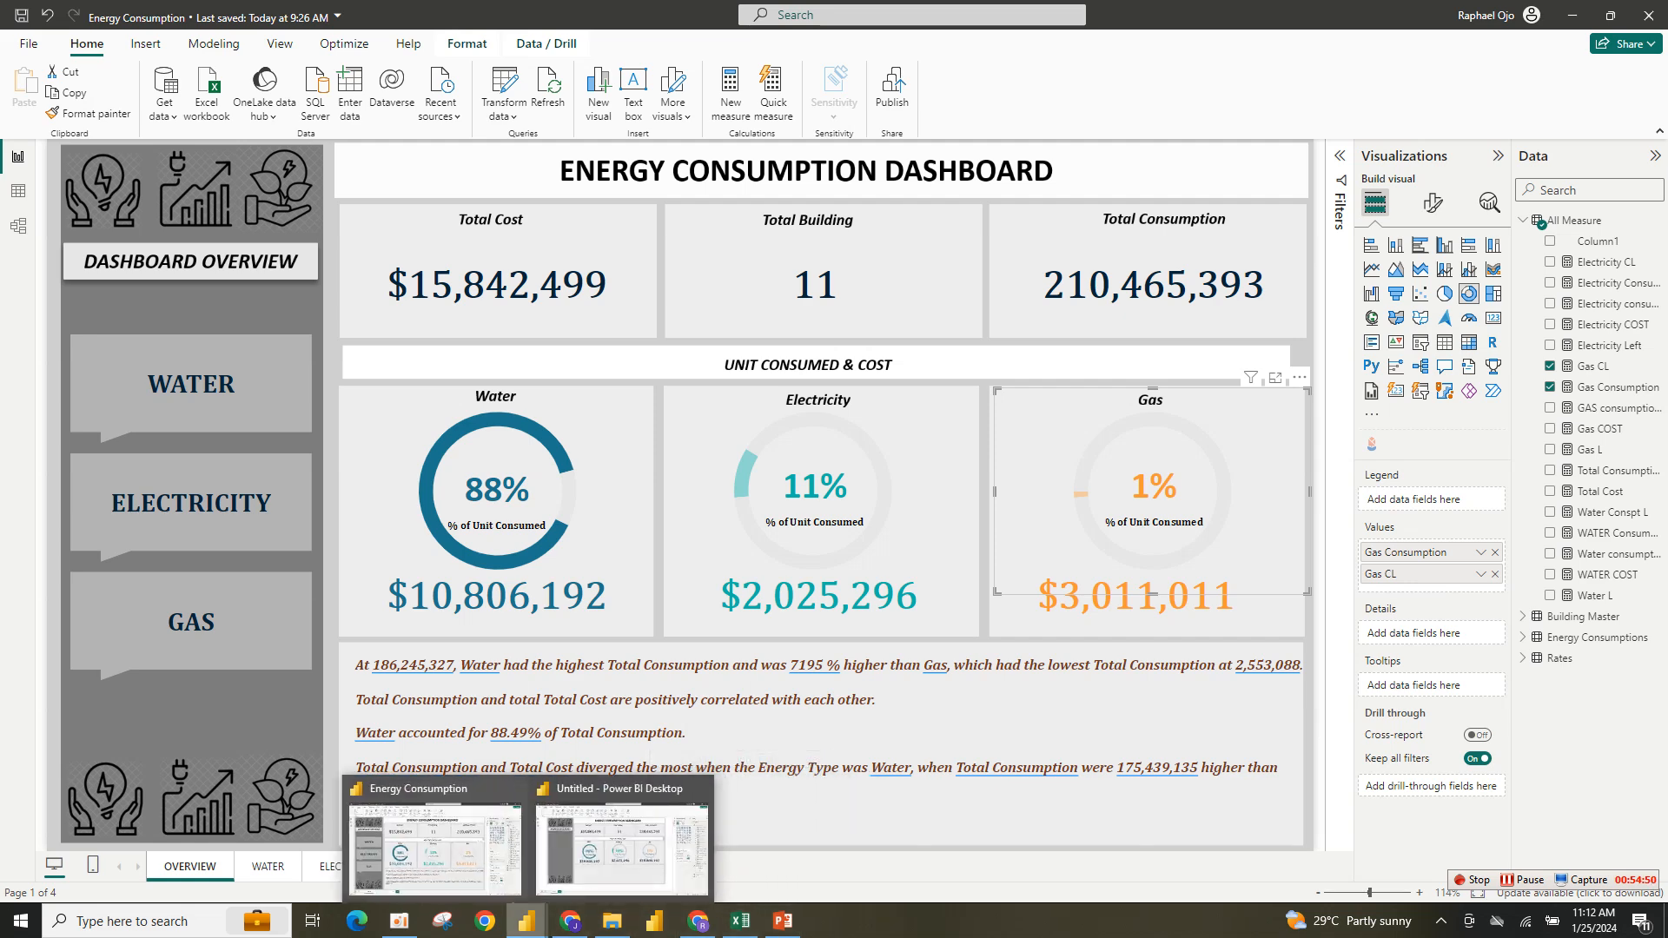
click(620, 843)
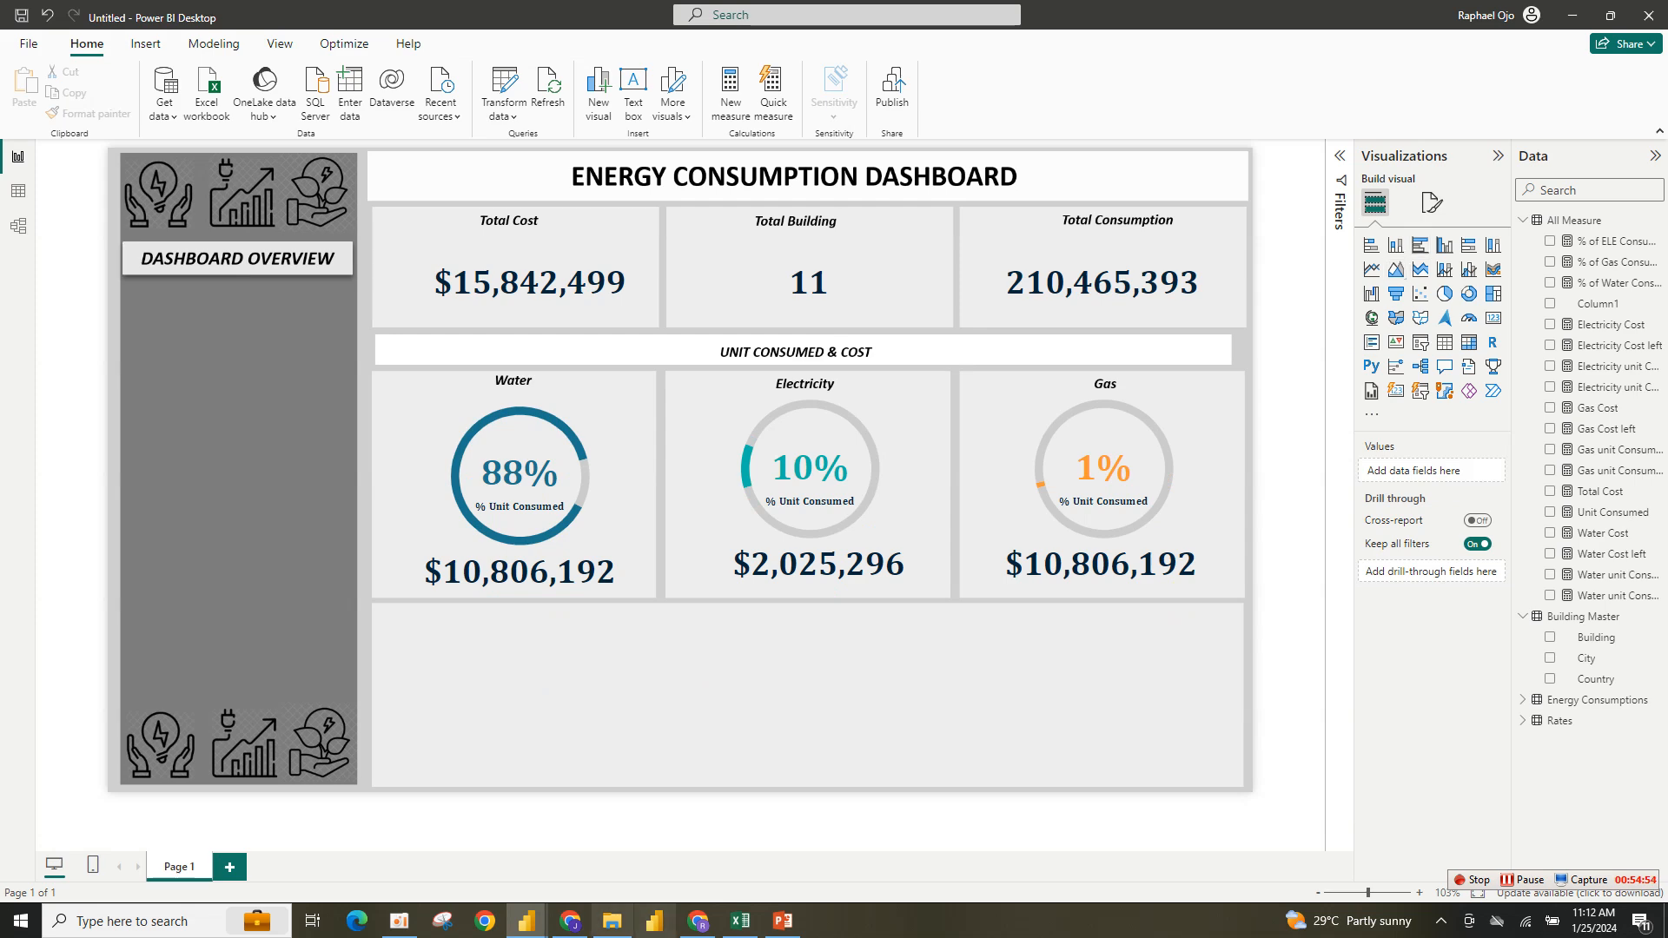
mouse_move(526, 921)
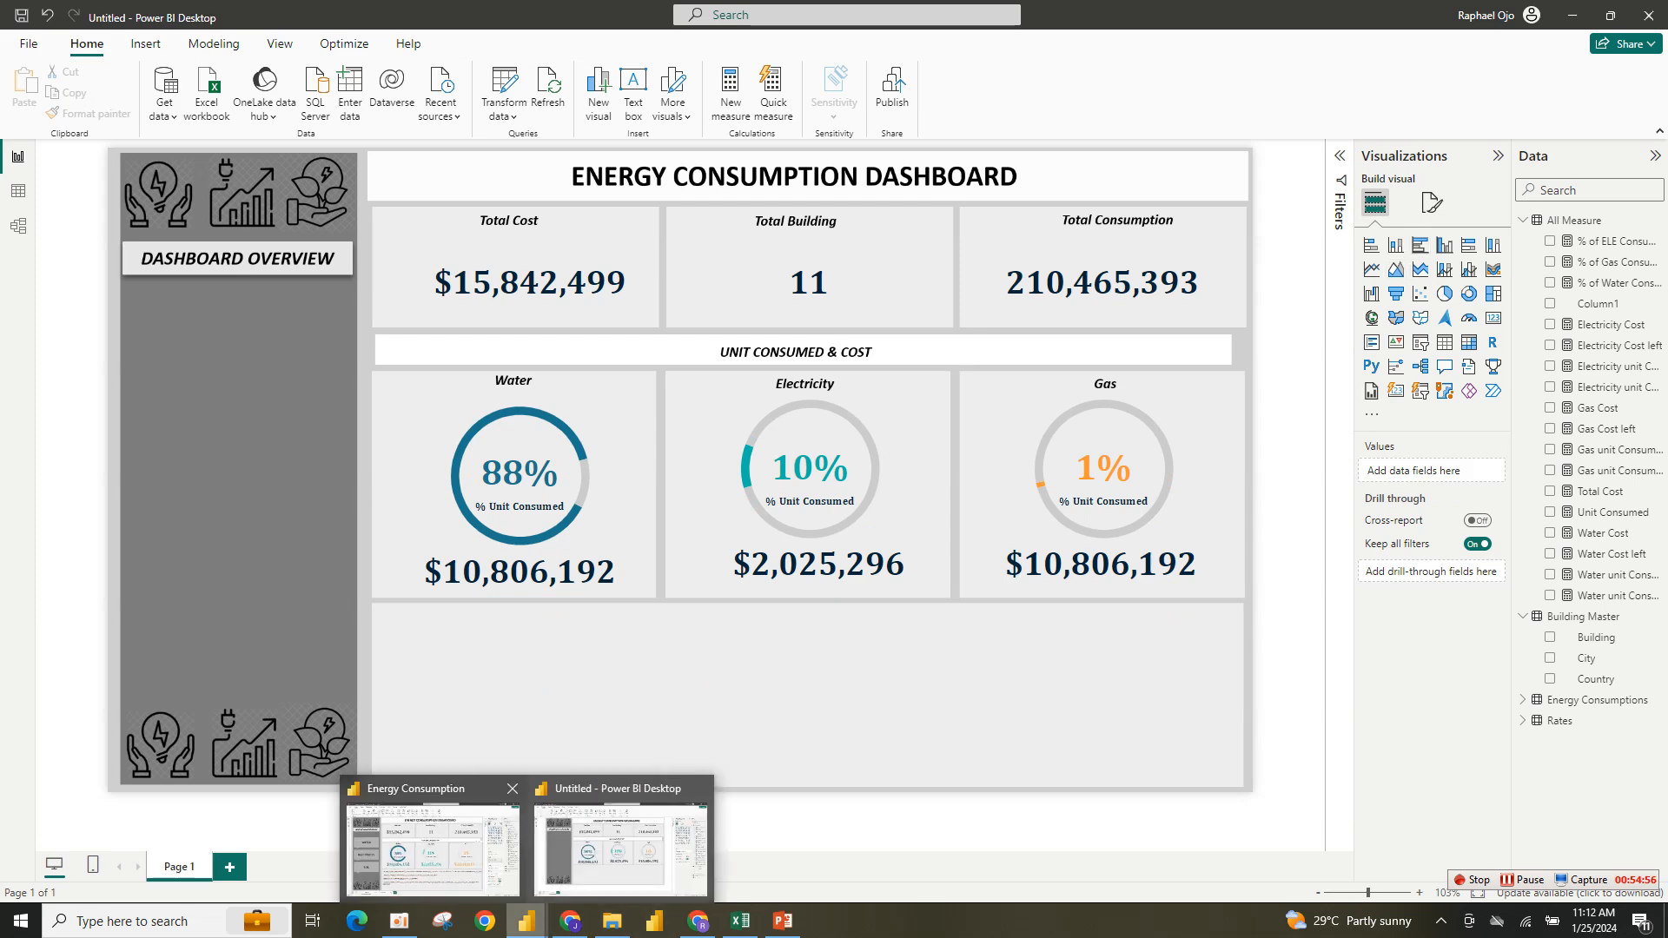
click(433, 847)
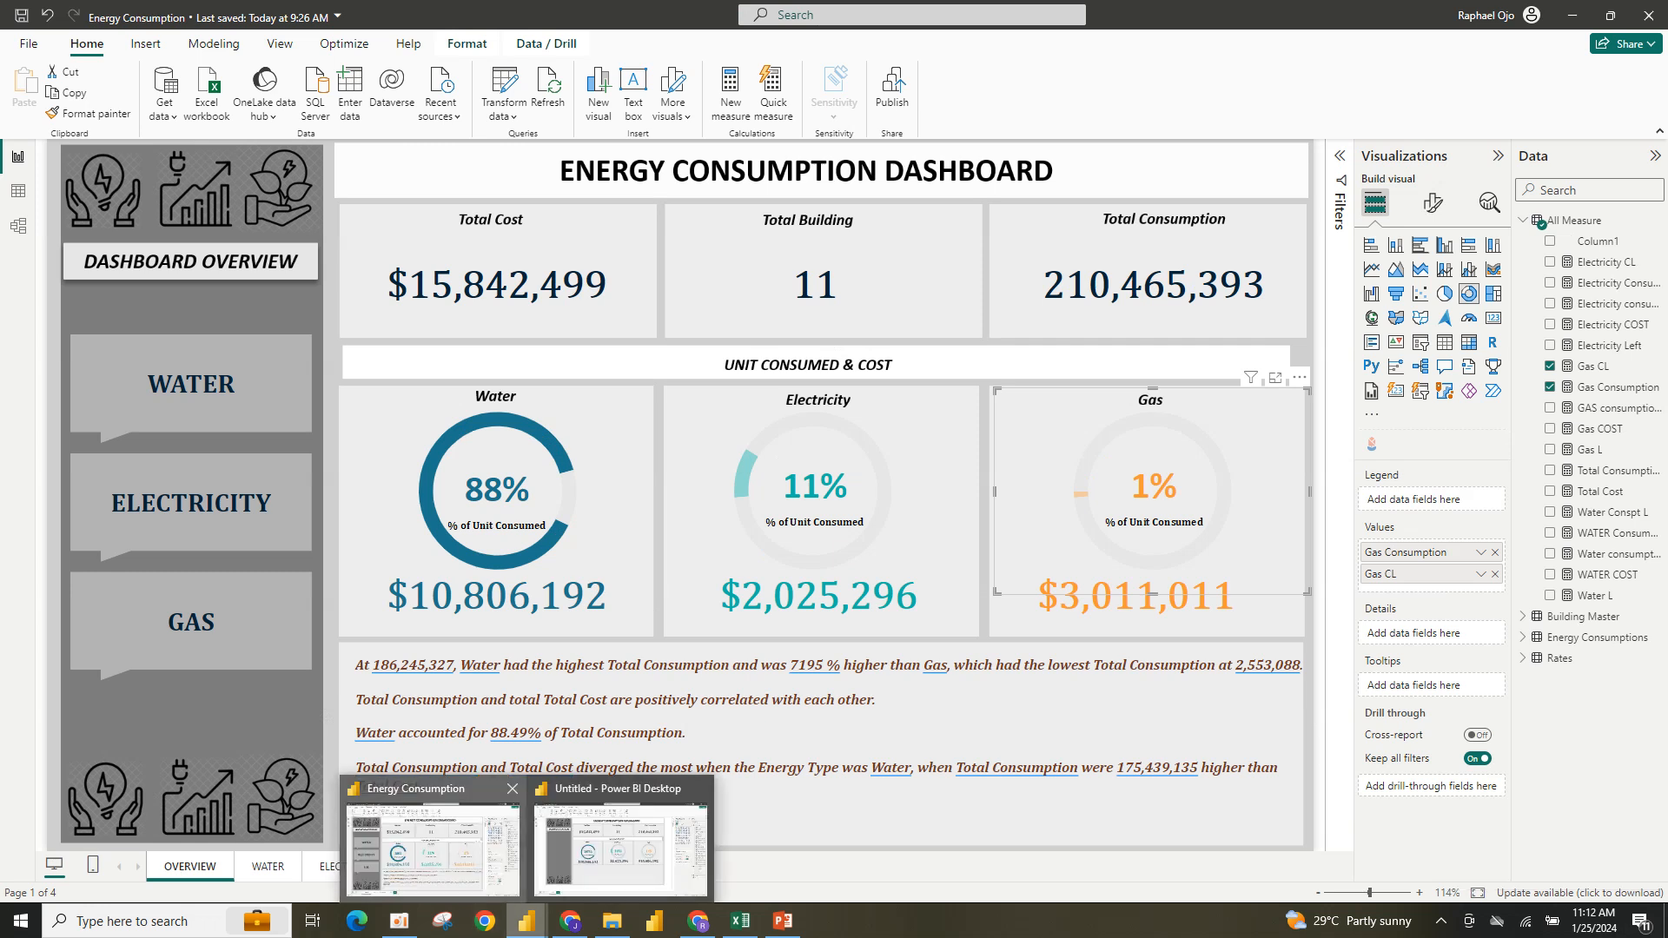
mouse_move(526, 919)
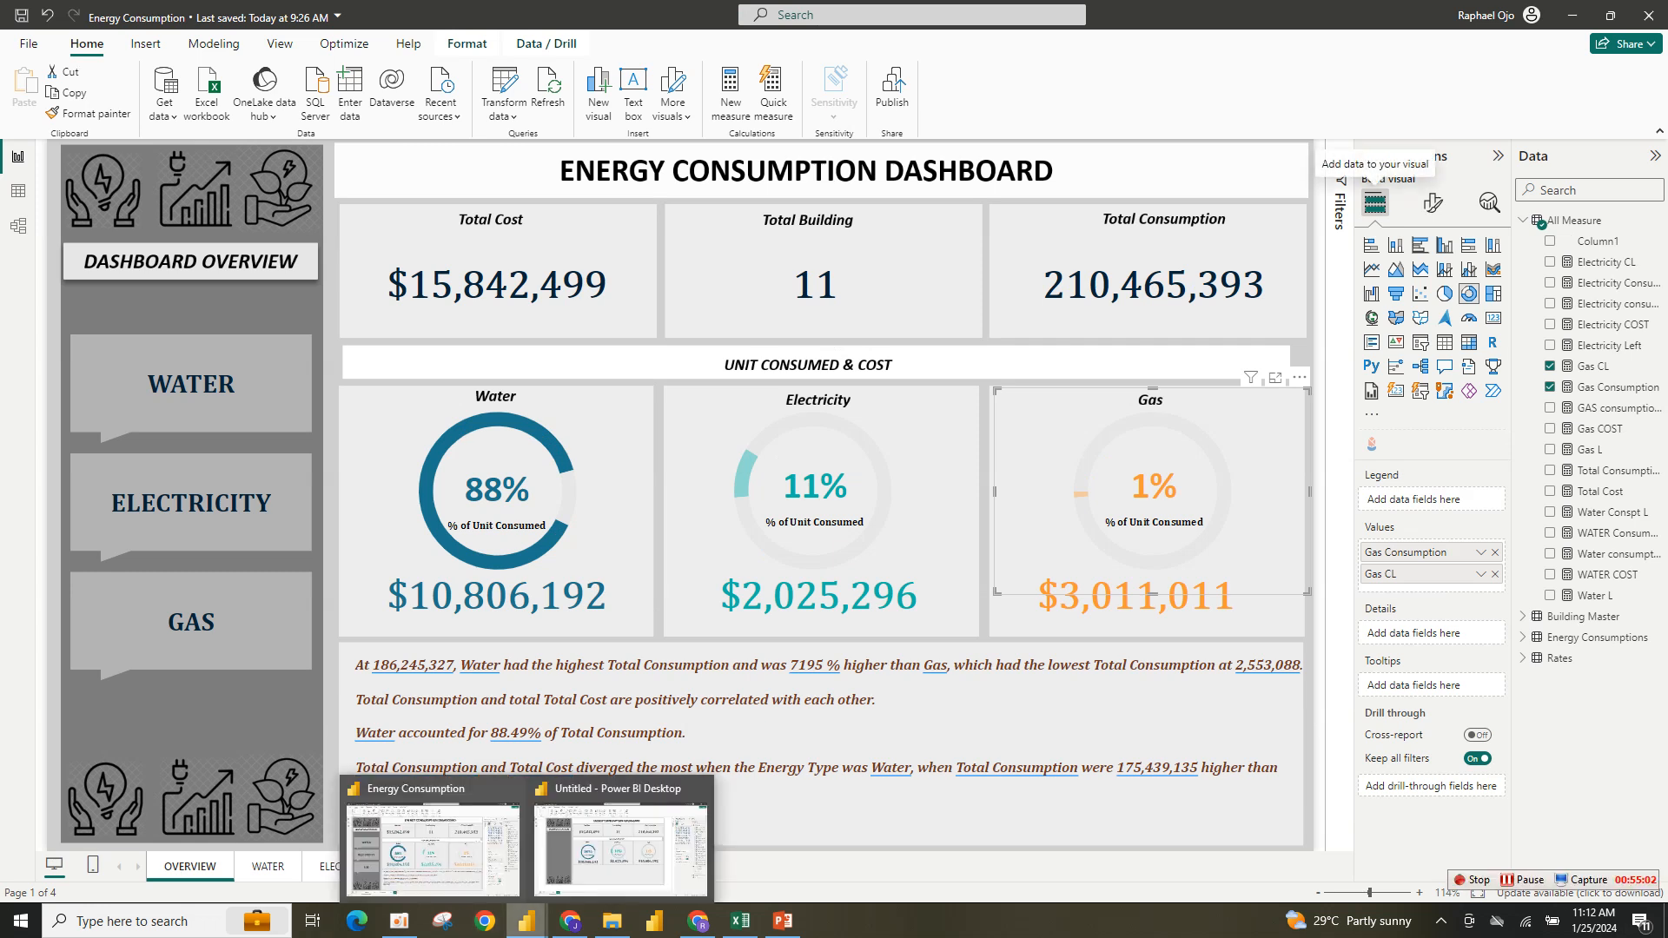
click(621, 847)
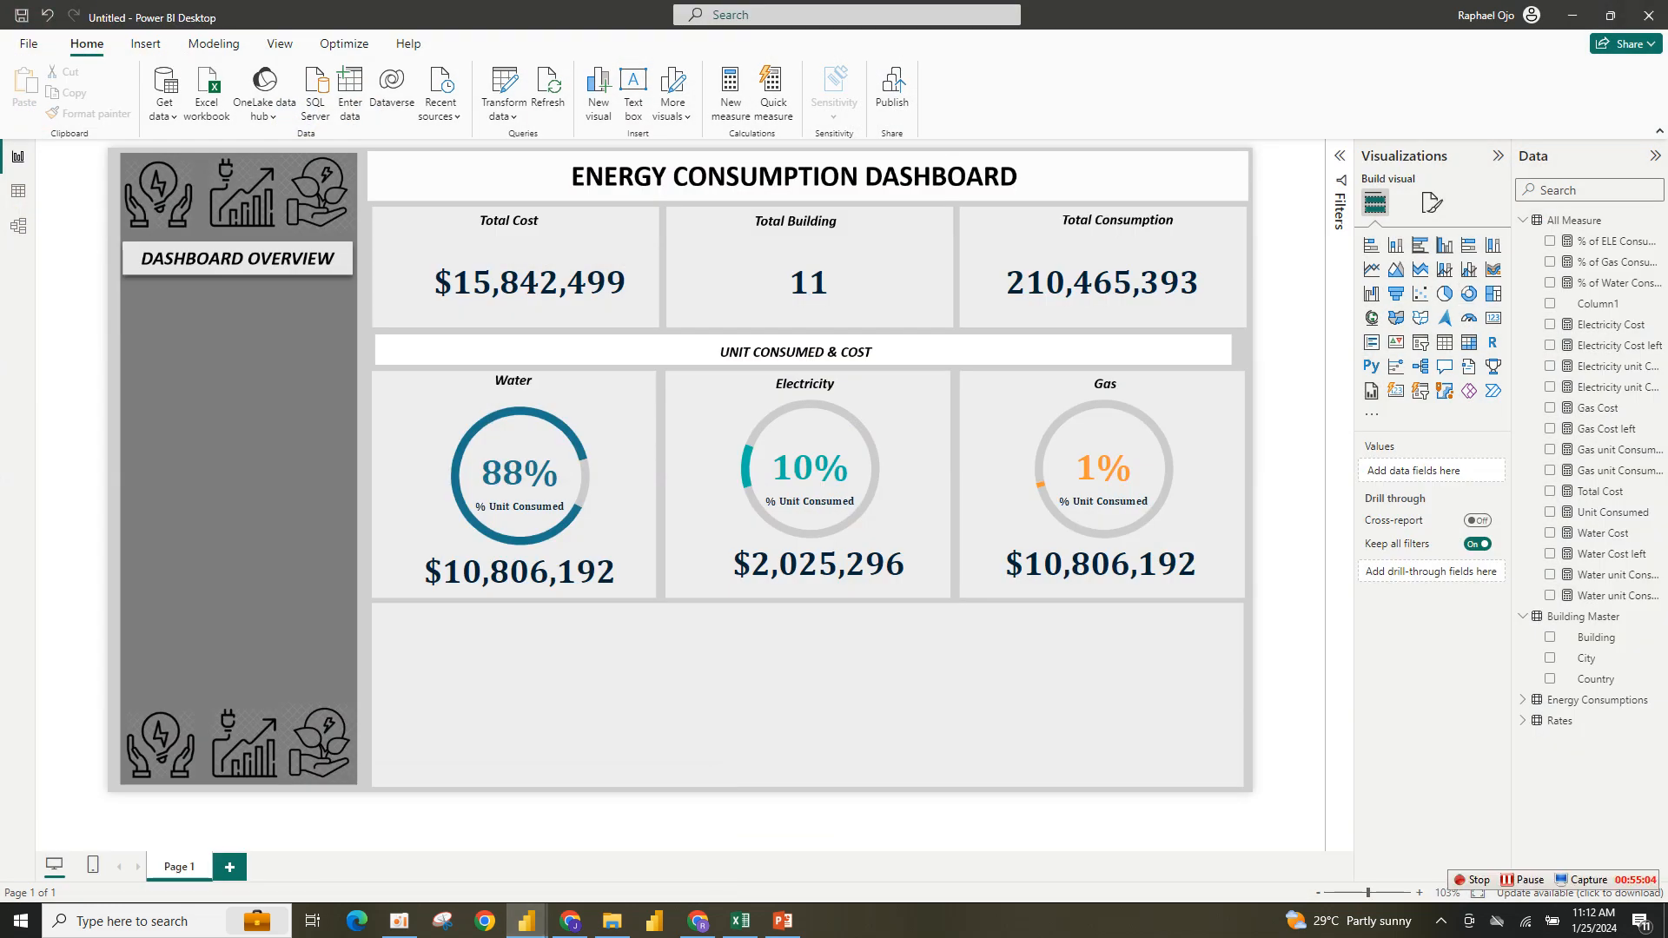
click(1371, 268)
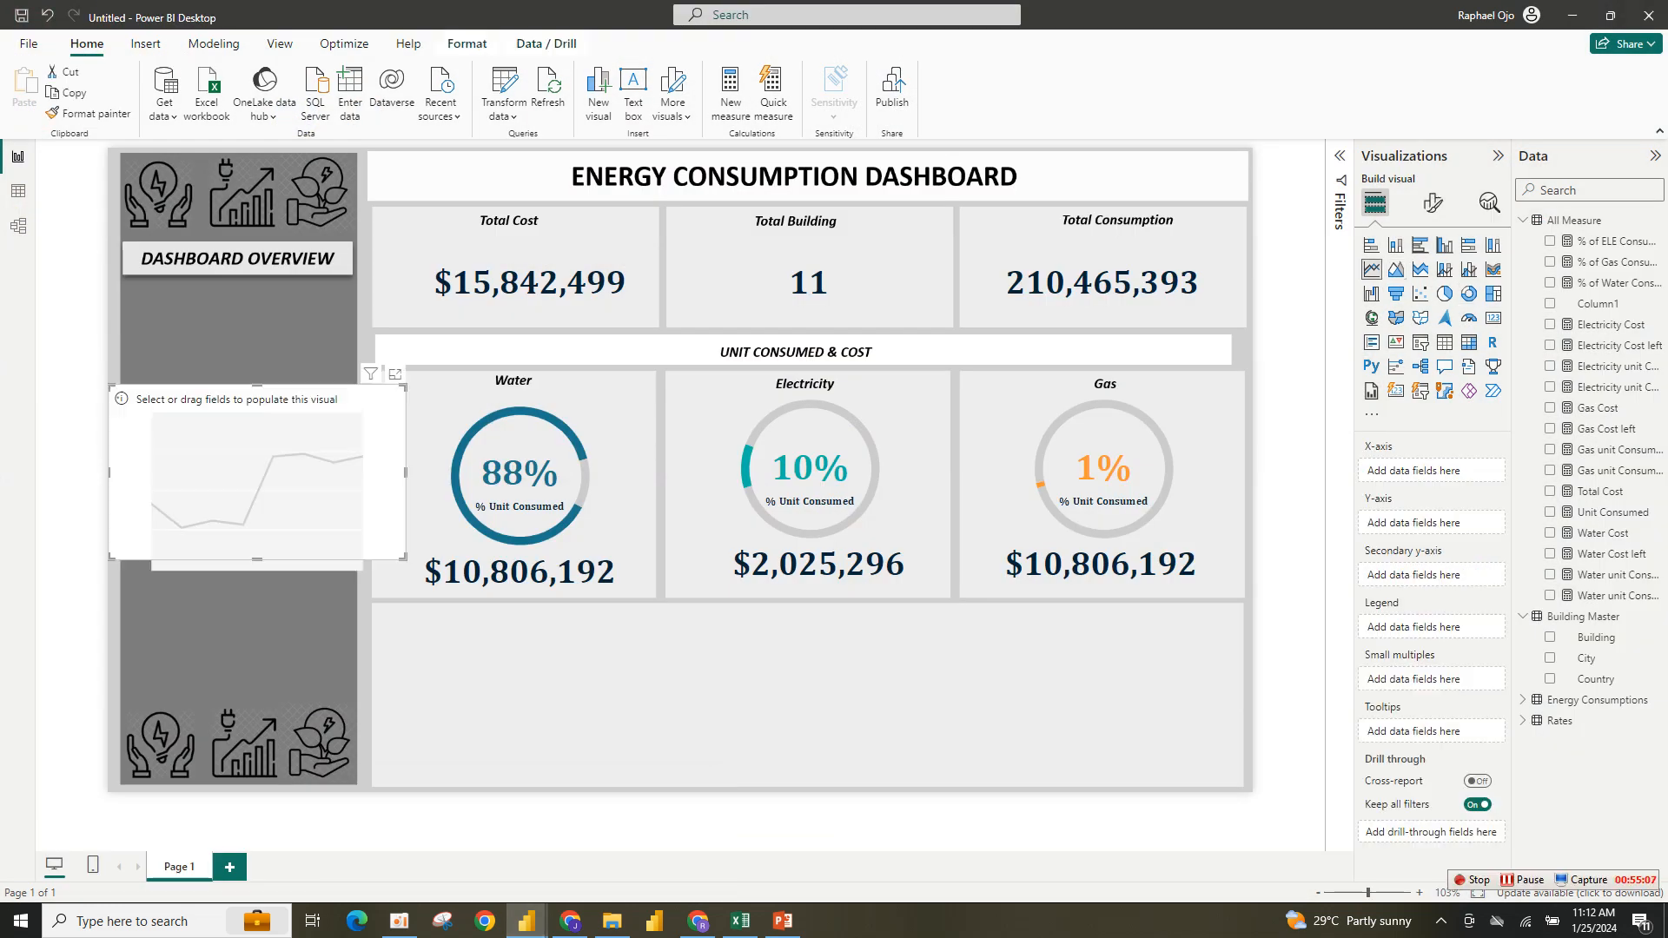
click(1371, 245)
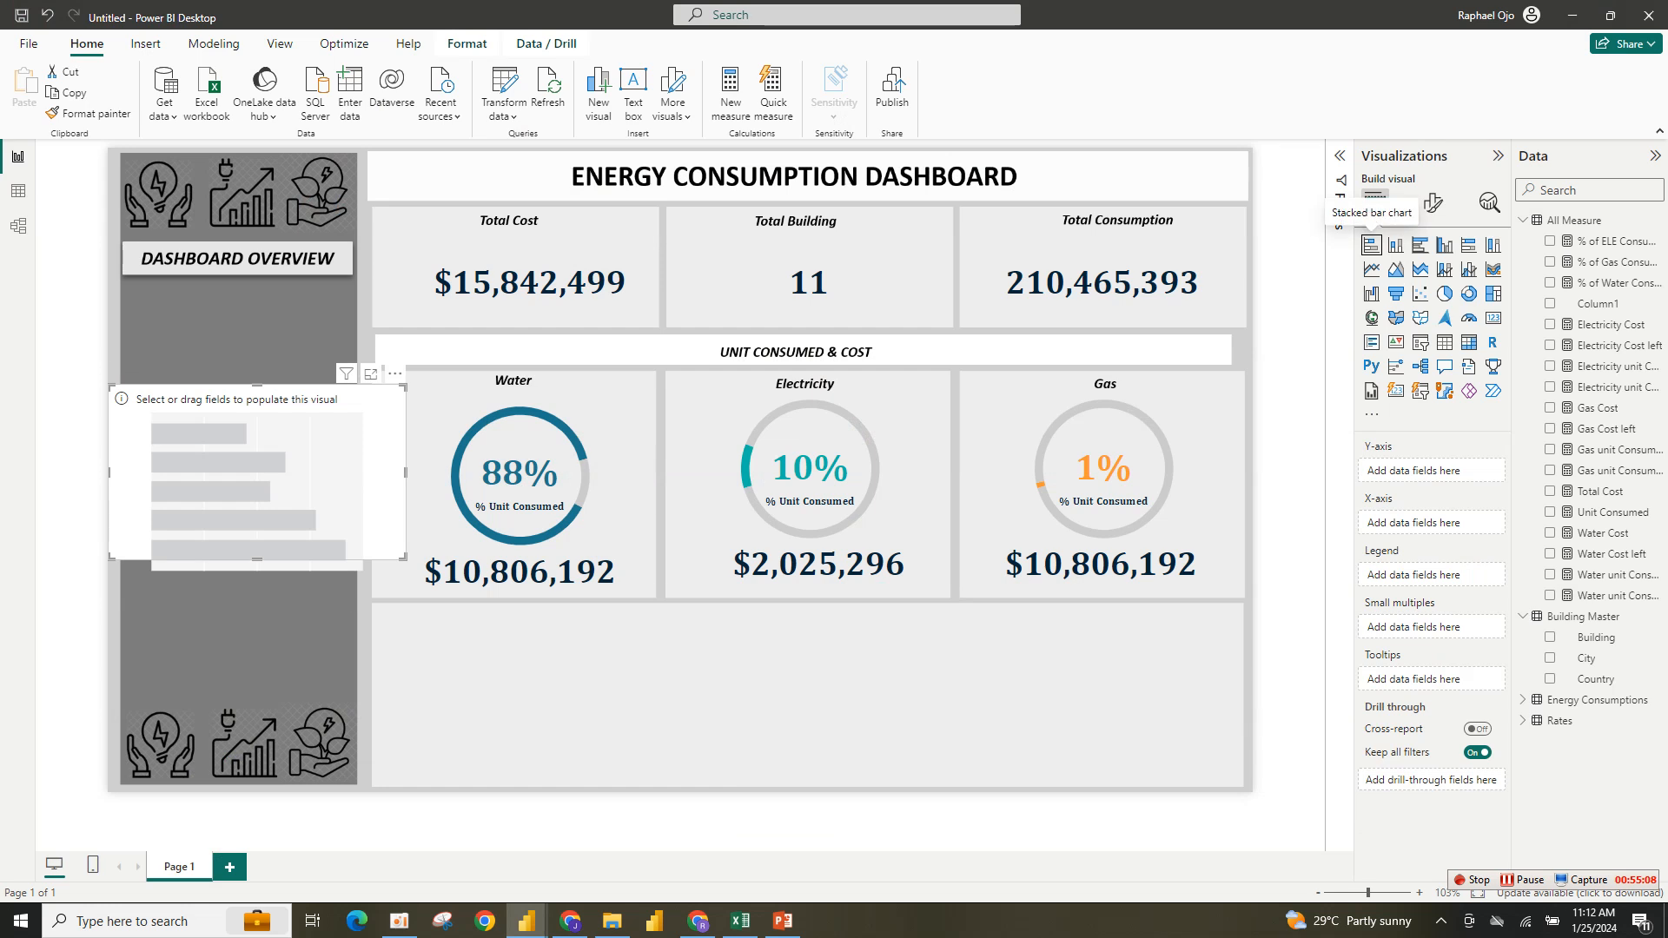
drag(330, 474, 672, 705)
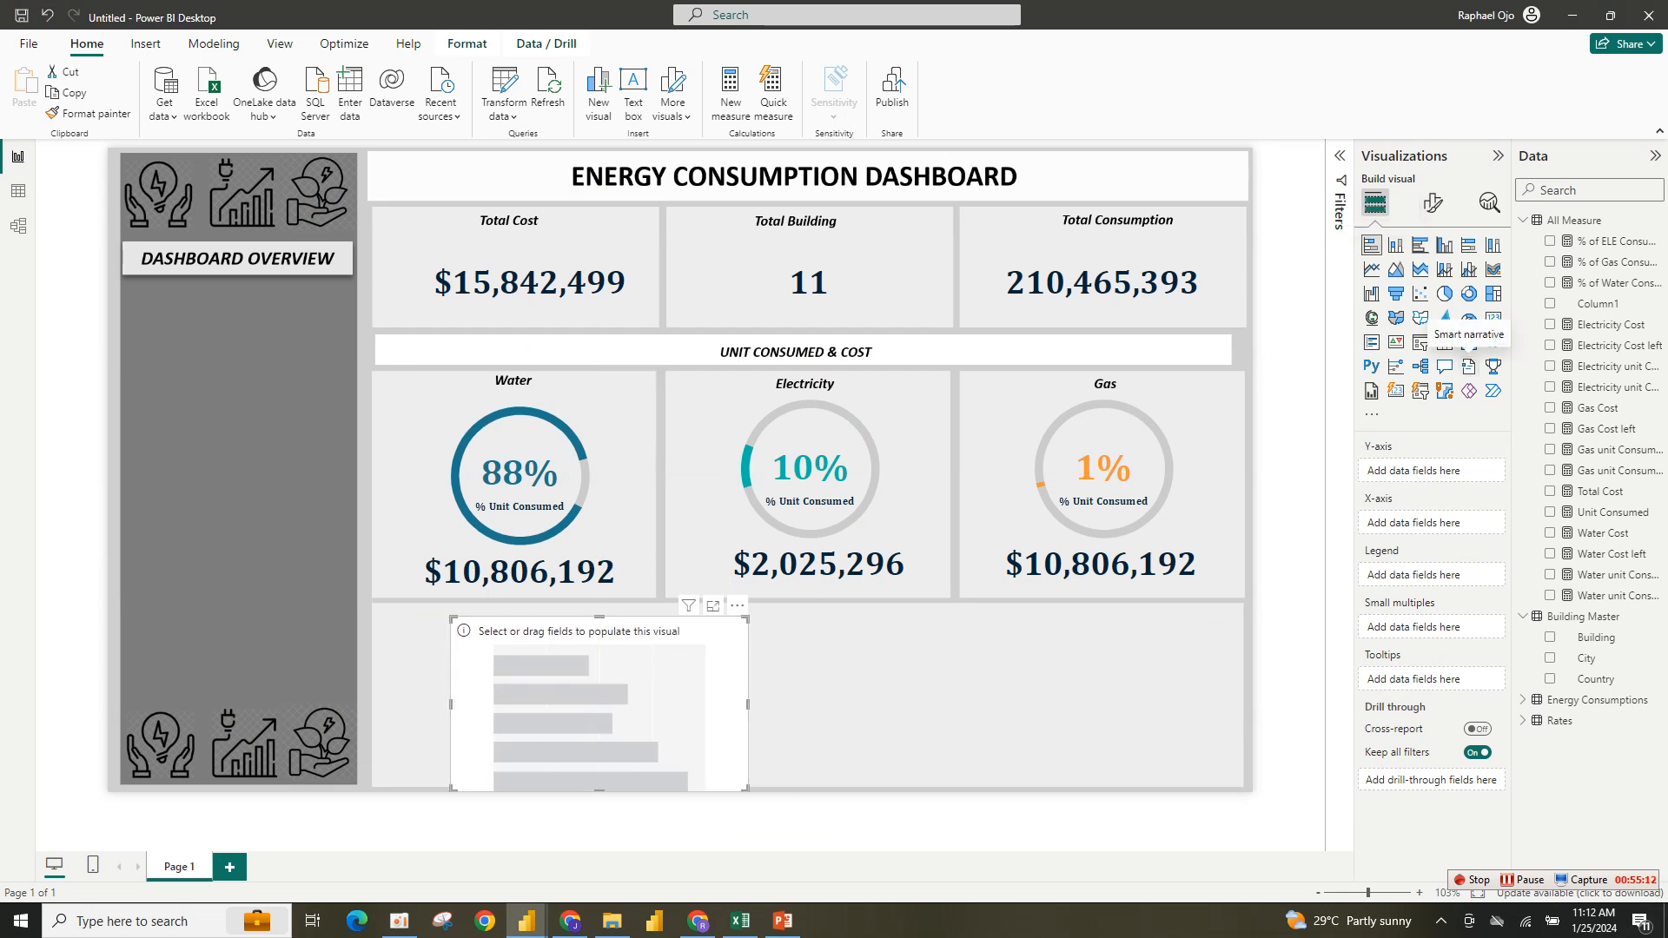
click(1468, 365)
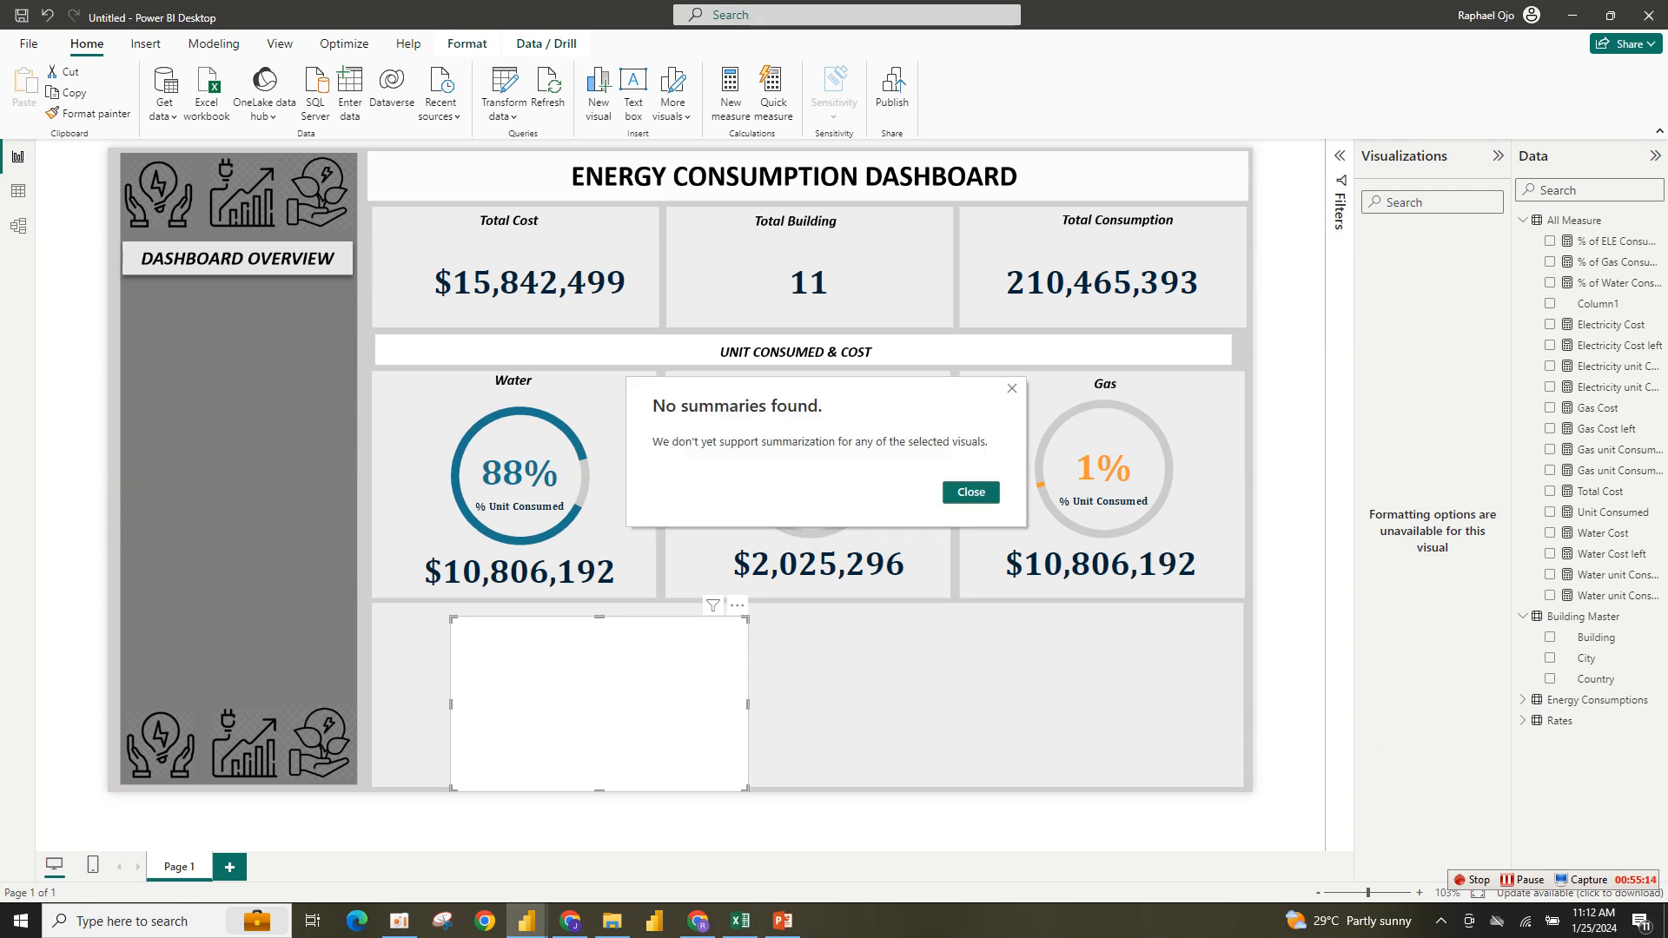
click(971, 492)
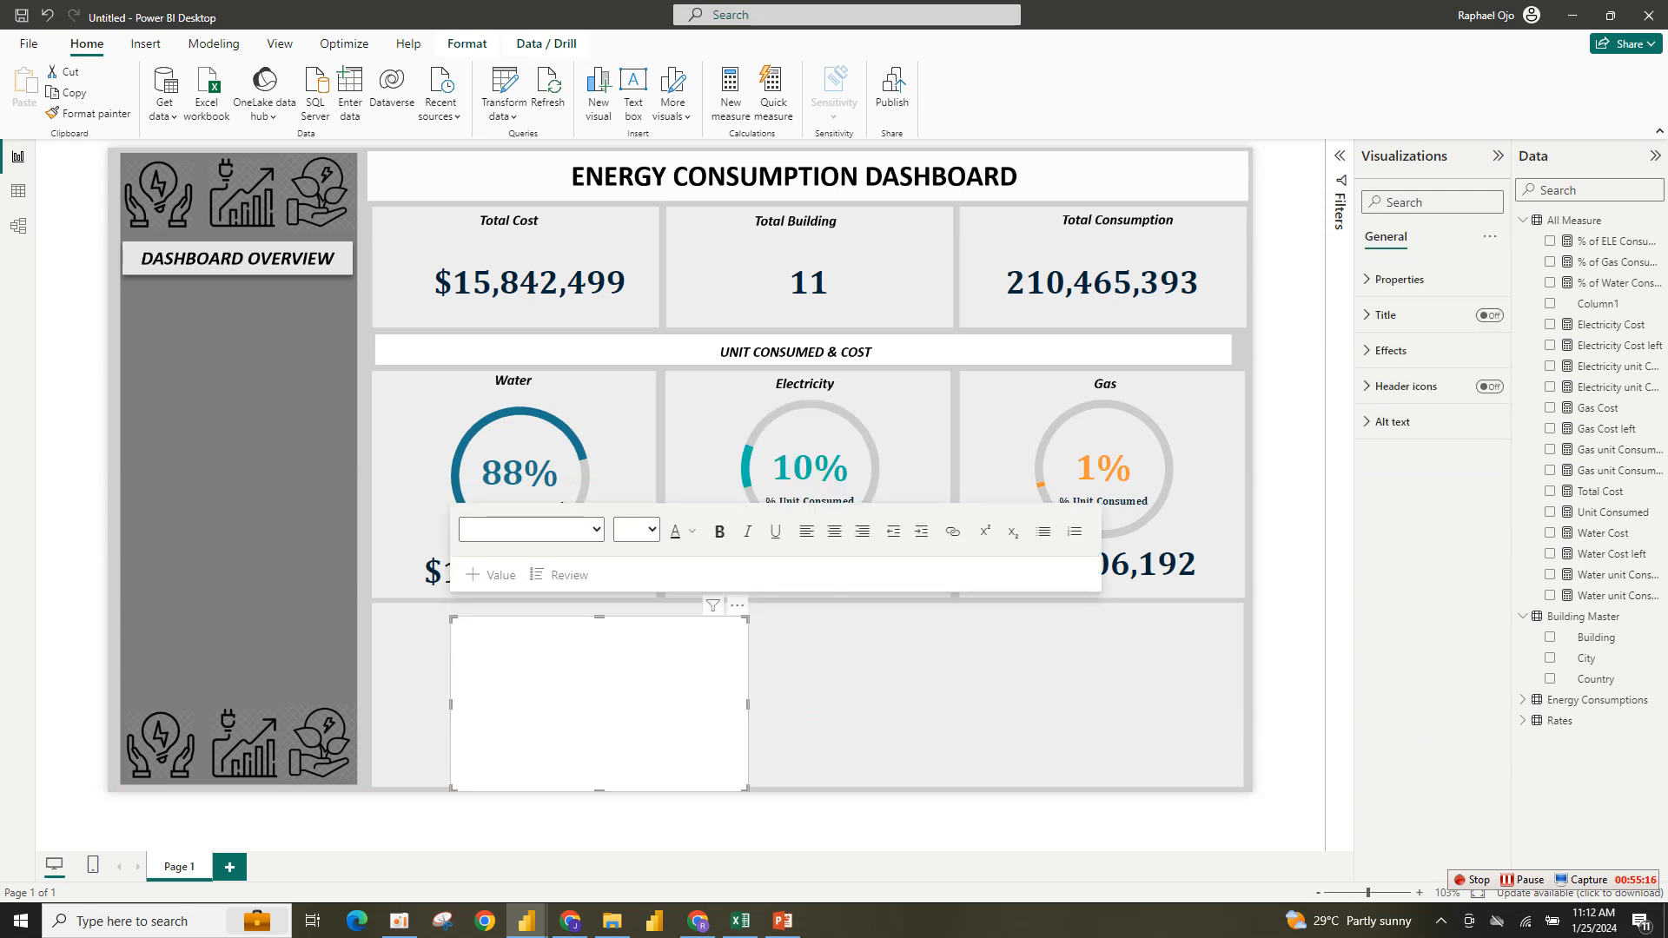
click(737, 606)
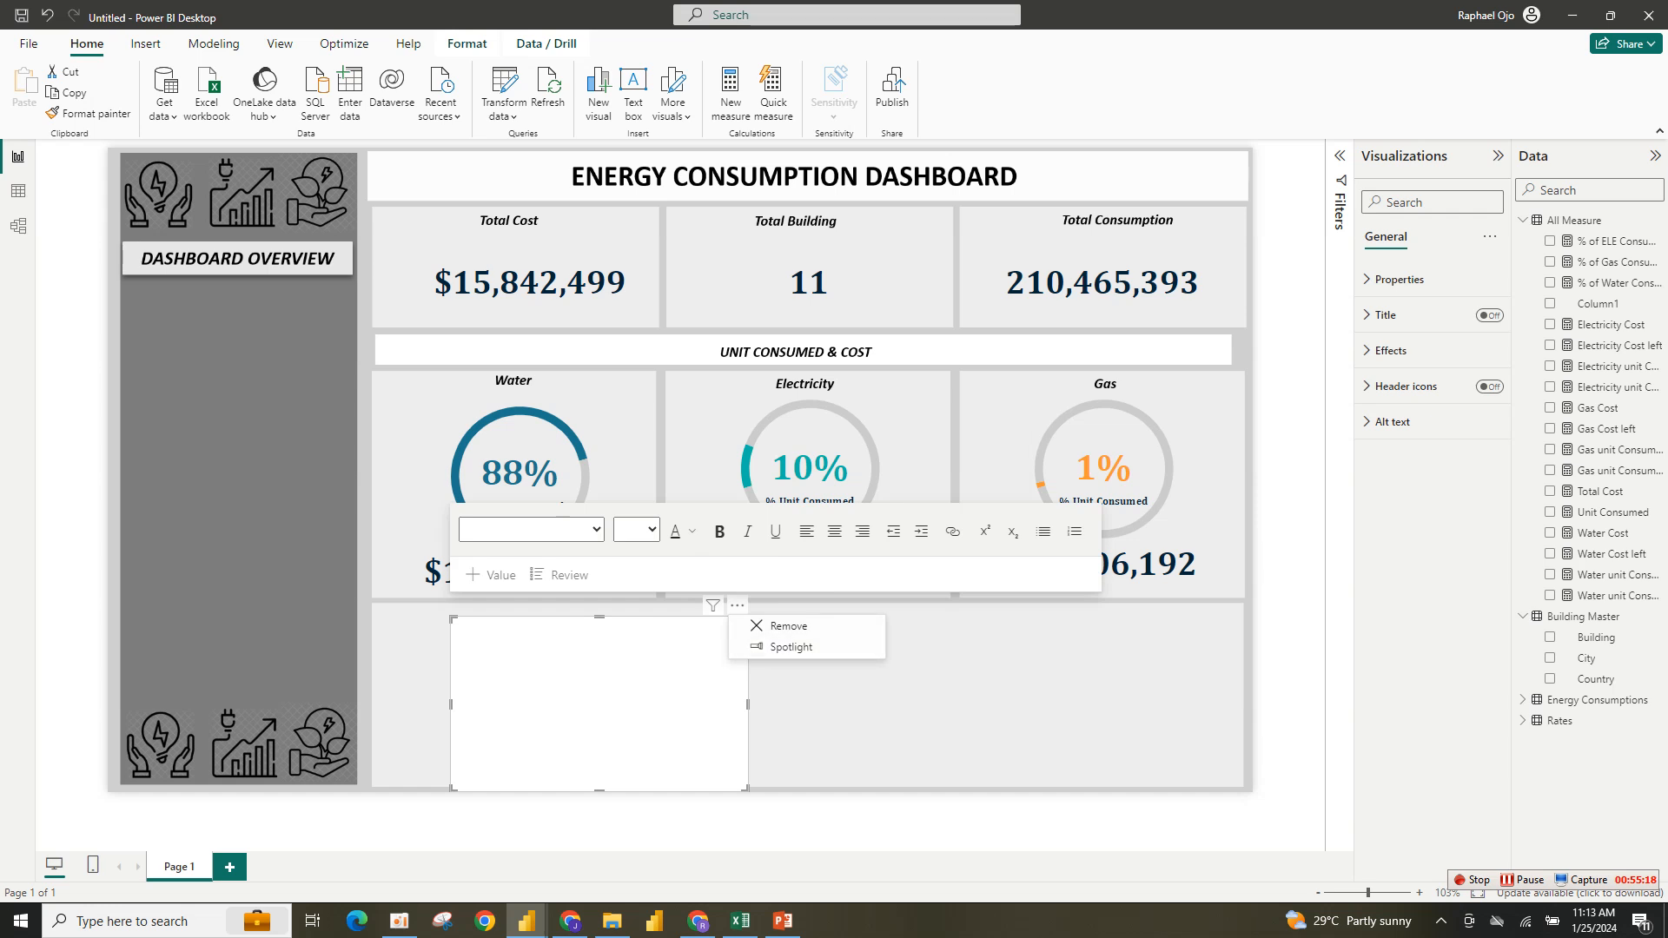
click(787, 626)
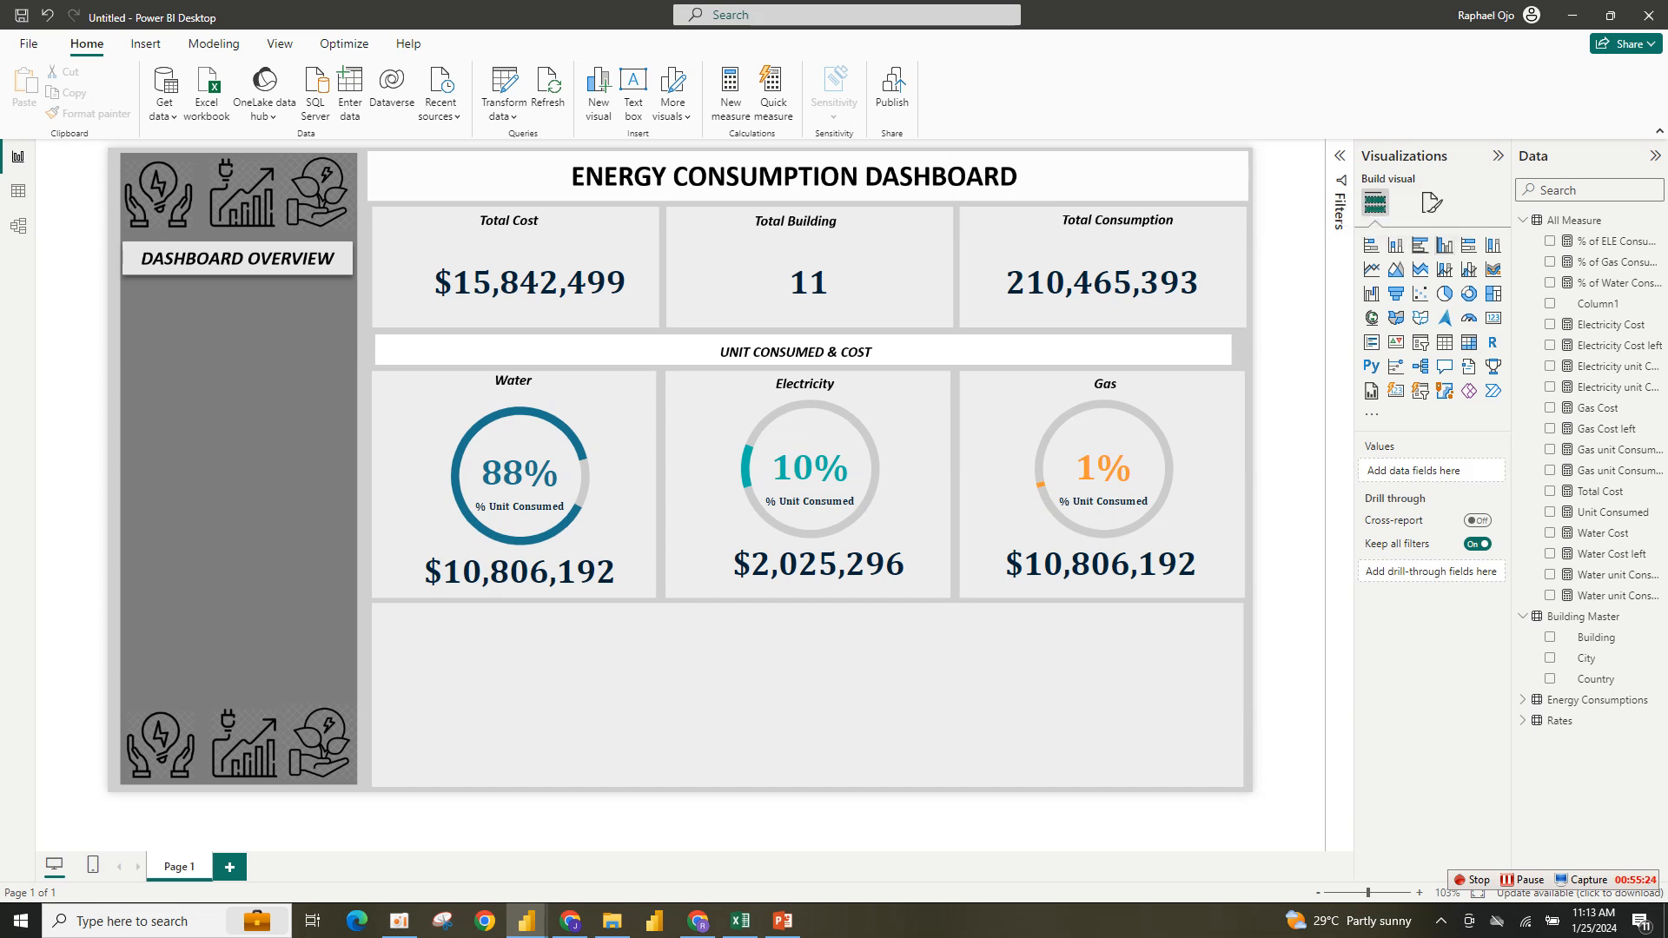
Insert a clustered column chart of Total Cost and Unit Consumed by Energy Type, sized to span the empty panel below the donuts.
click(1444, 245)
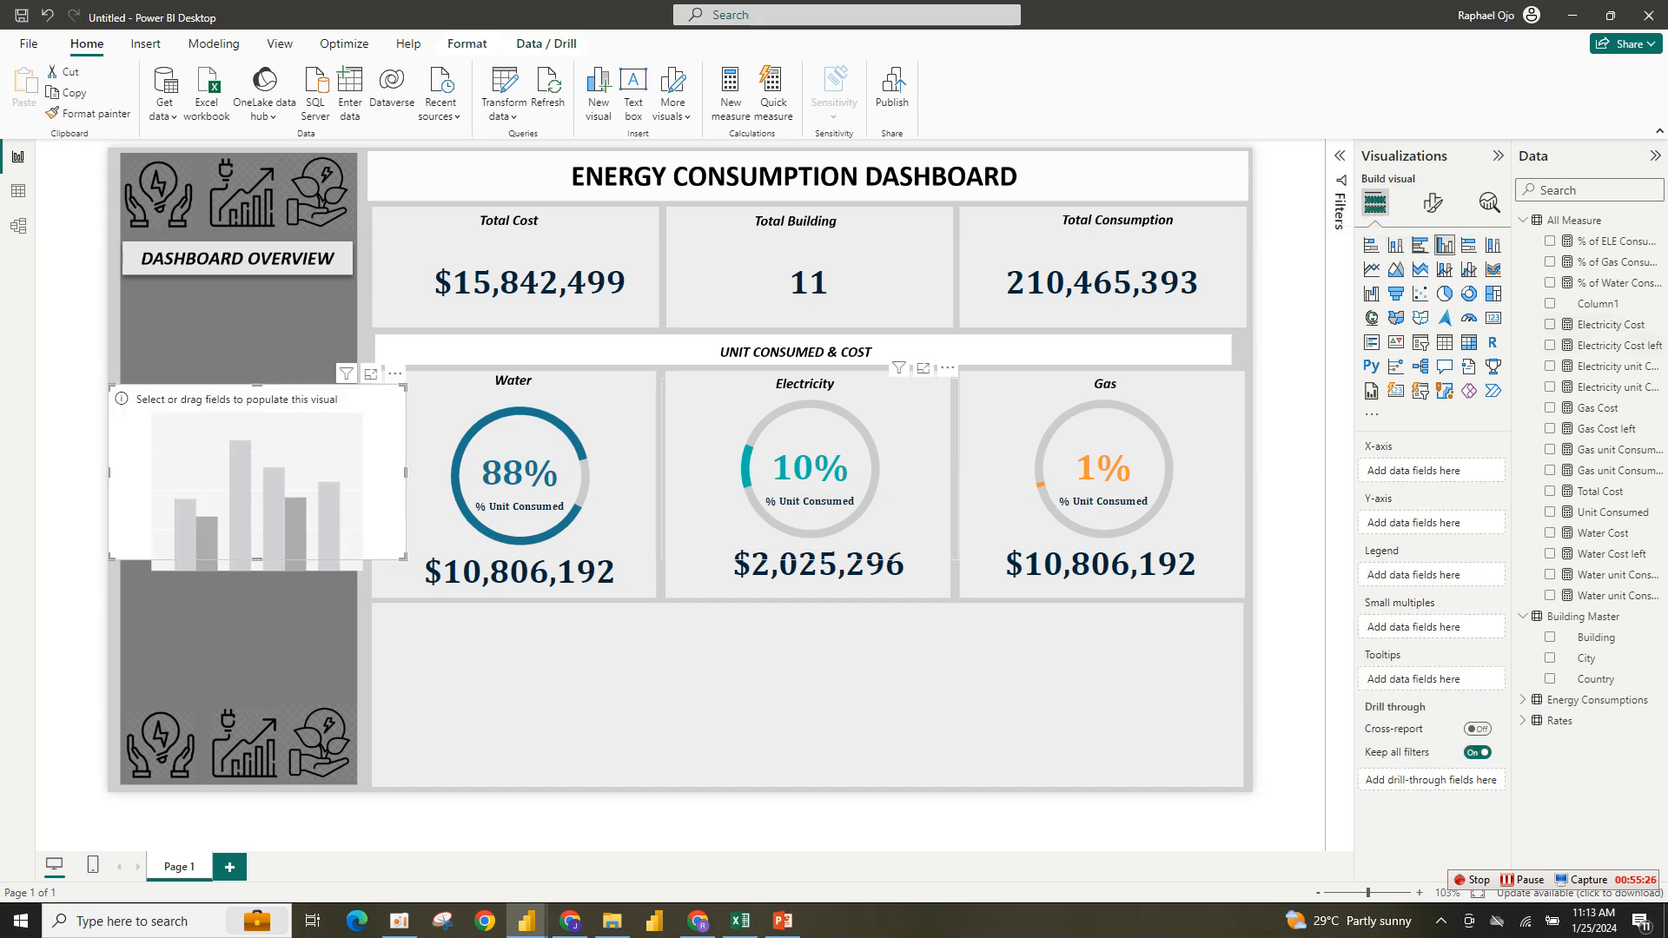
drag(256, 477, 561, 687)
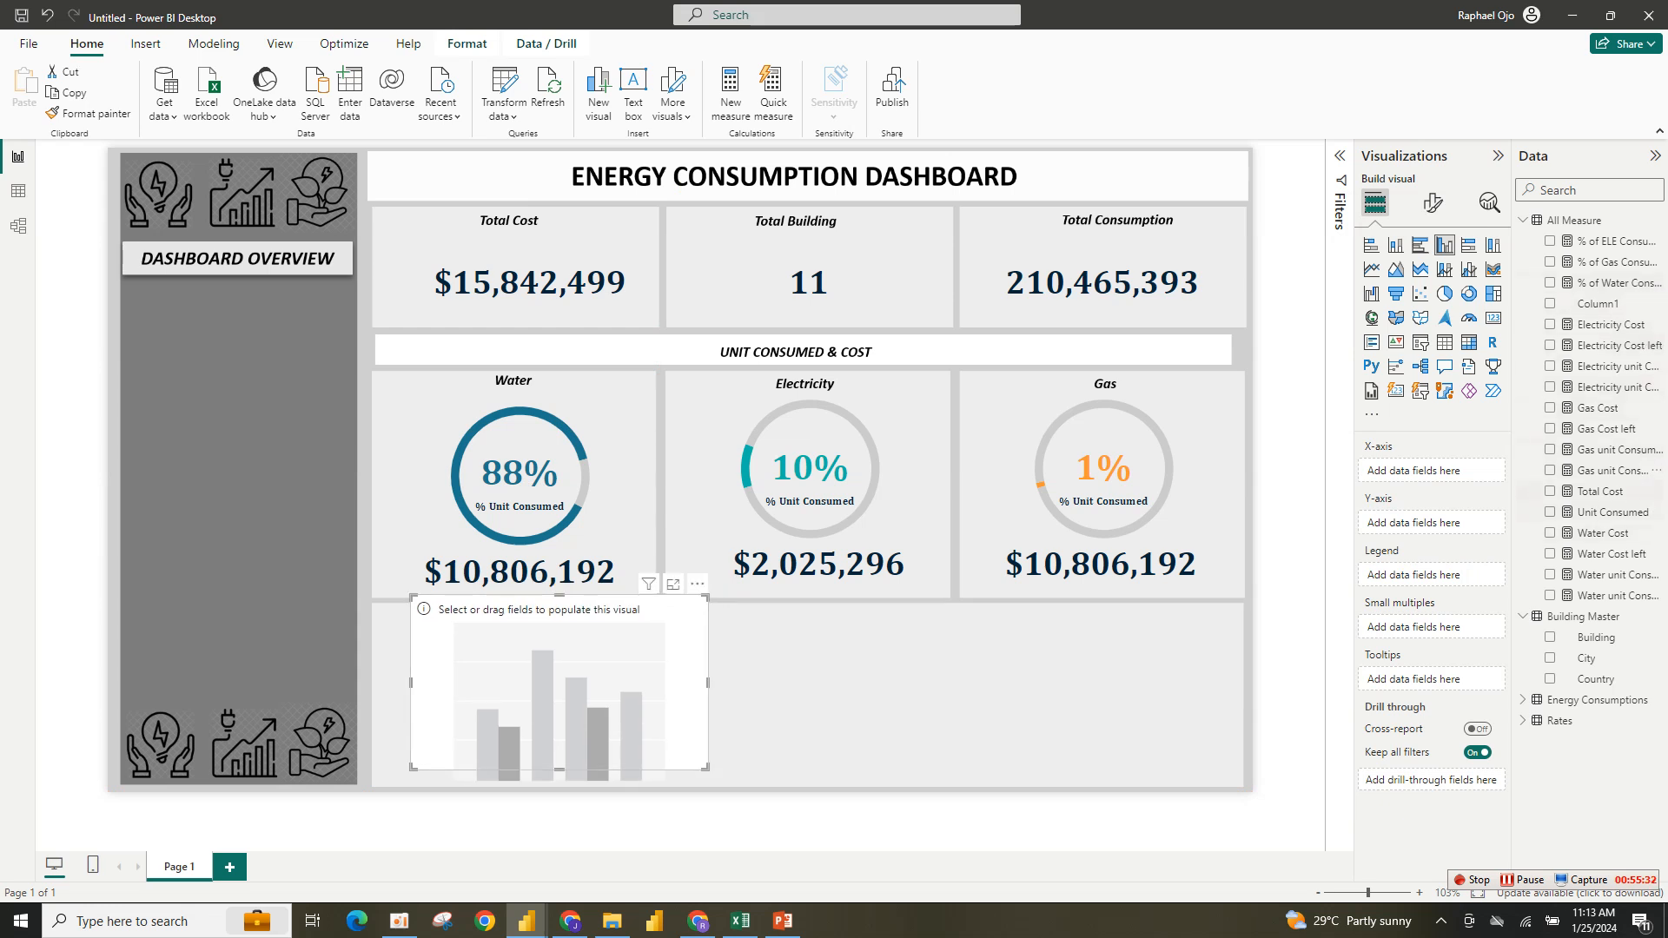
click(1549, 491)
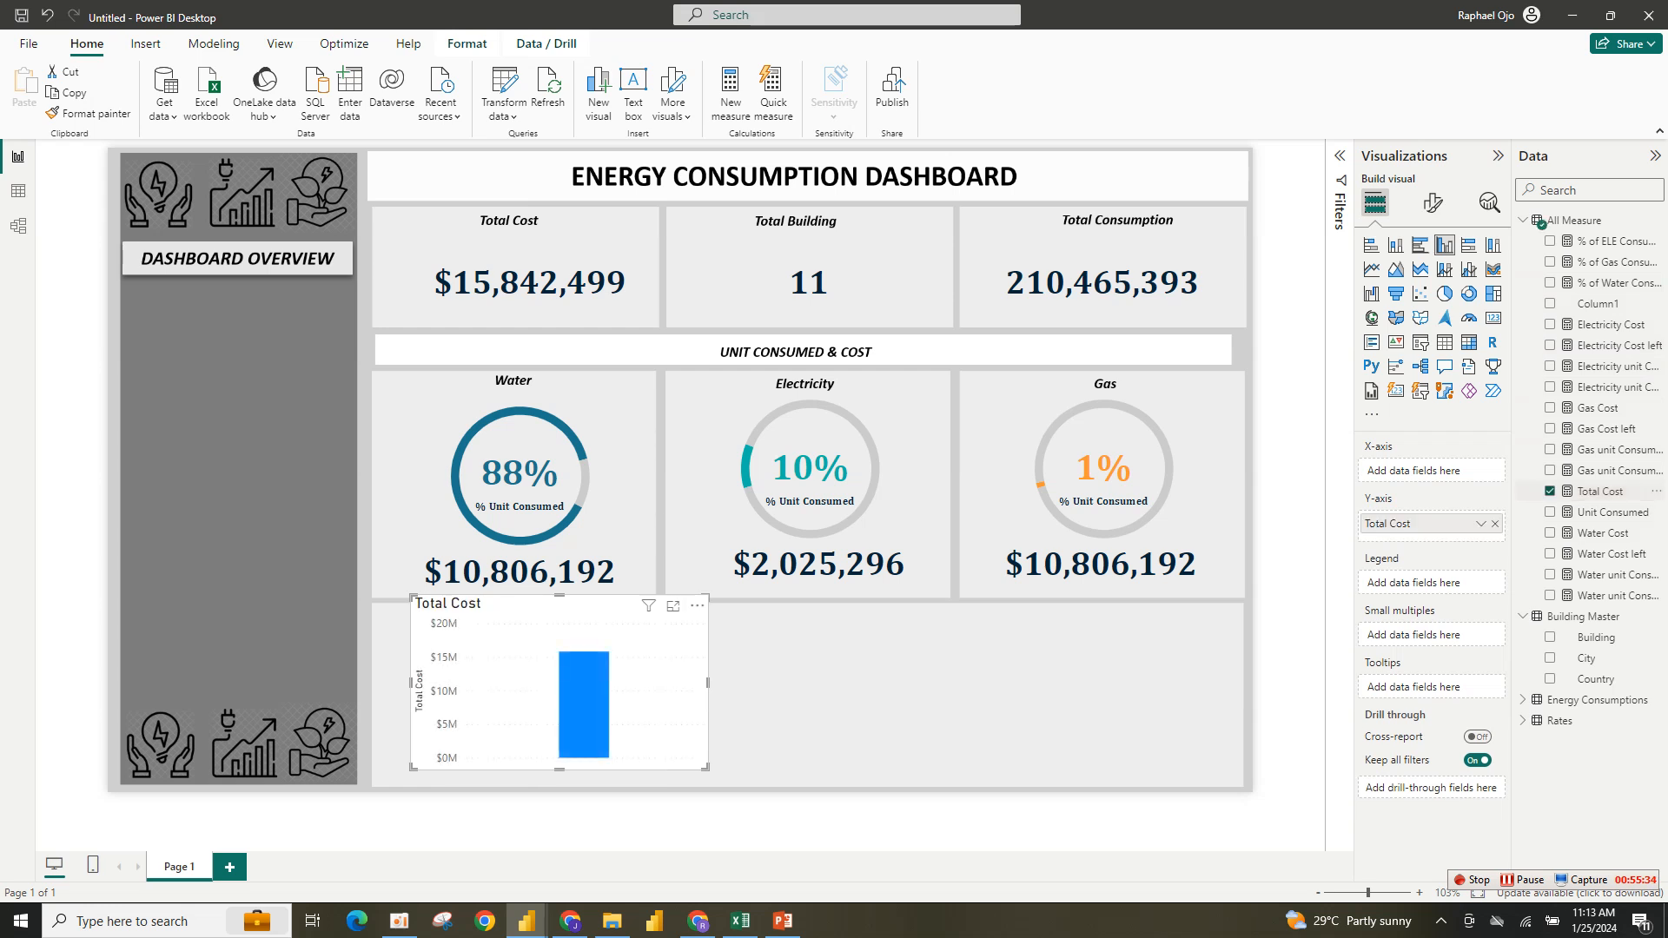
drag(1612, 511, 1424, 538)
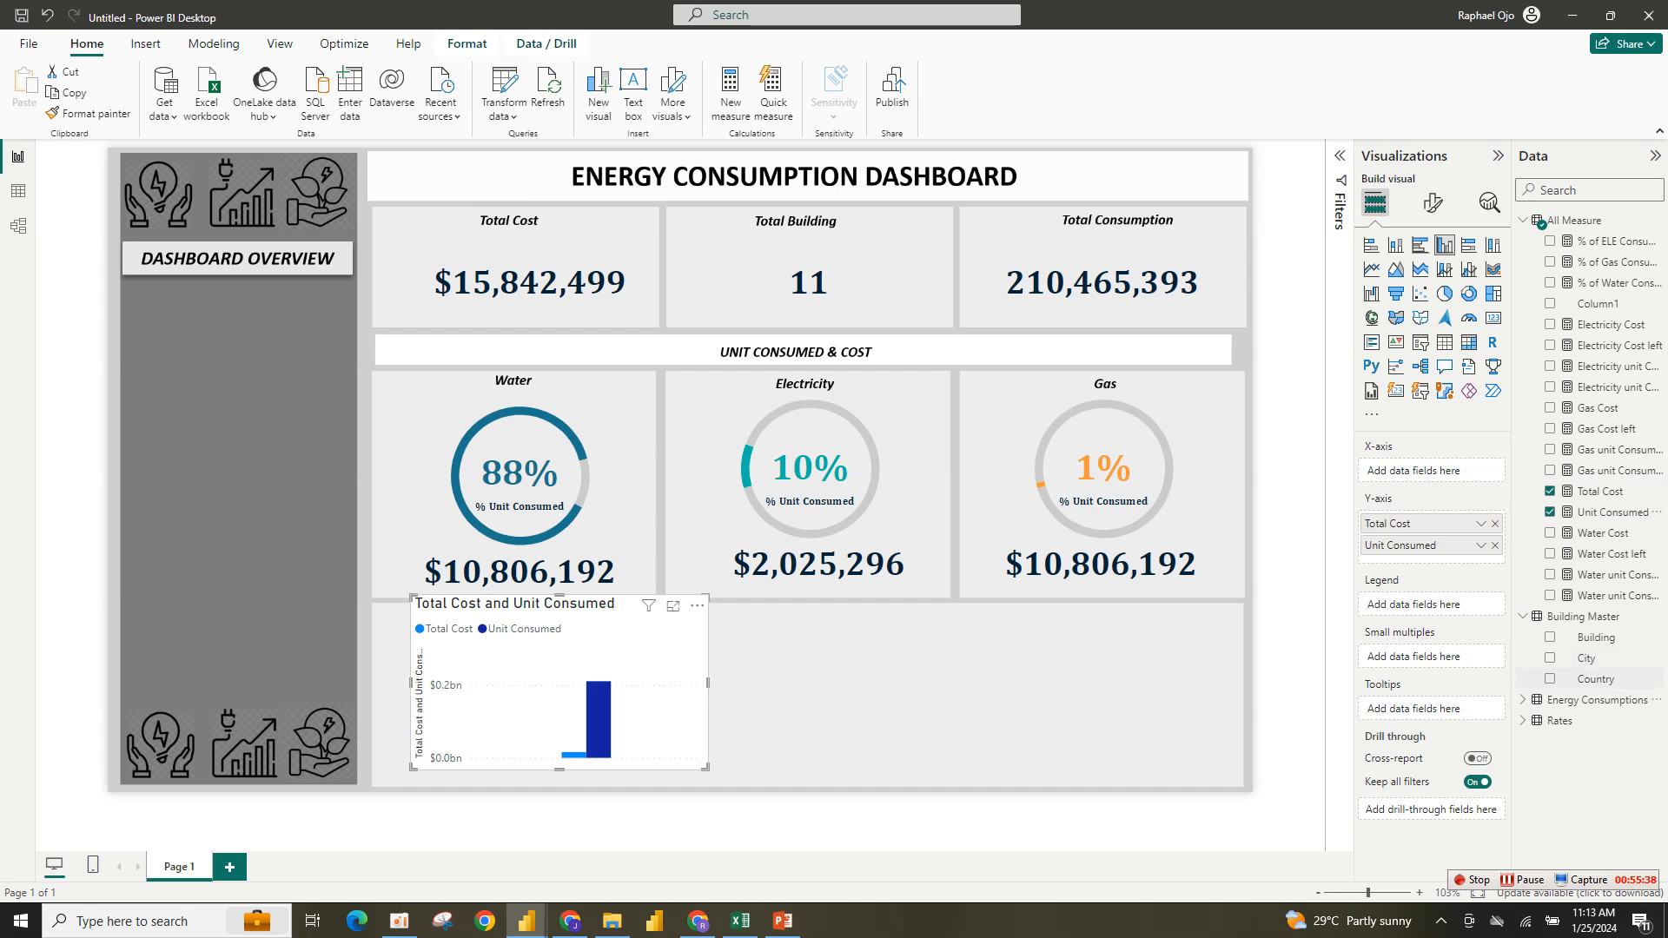
click(1560, 720)
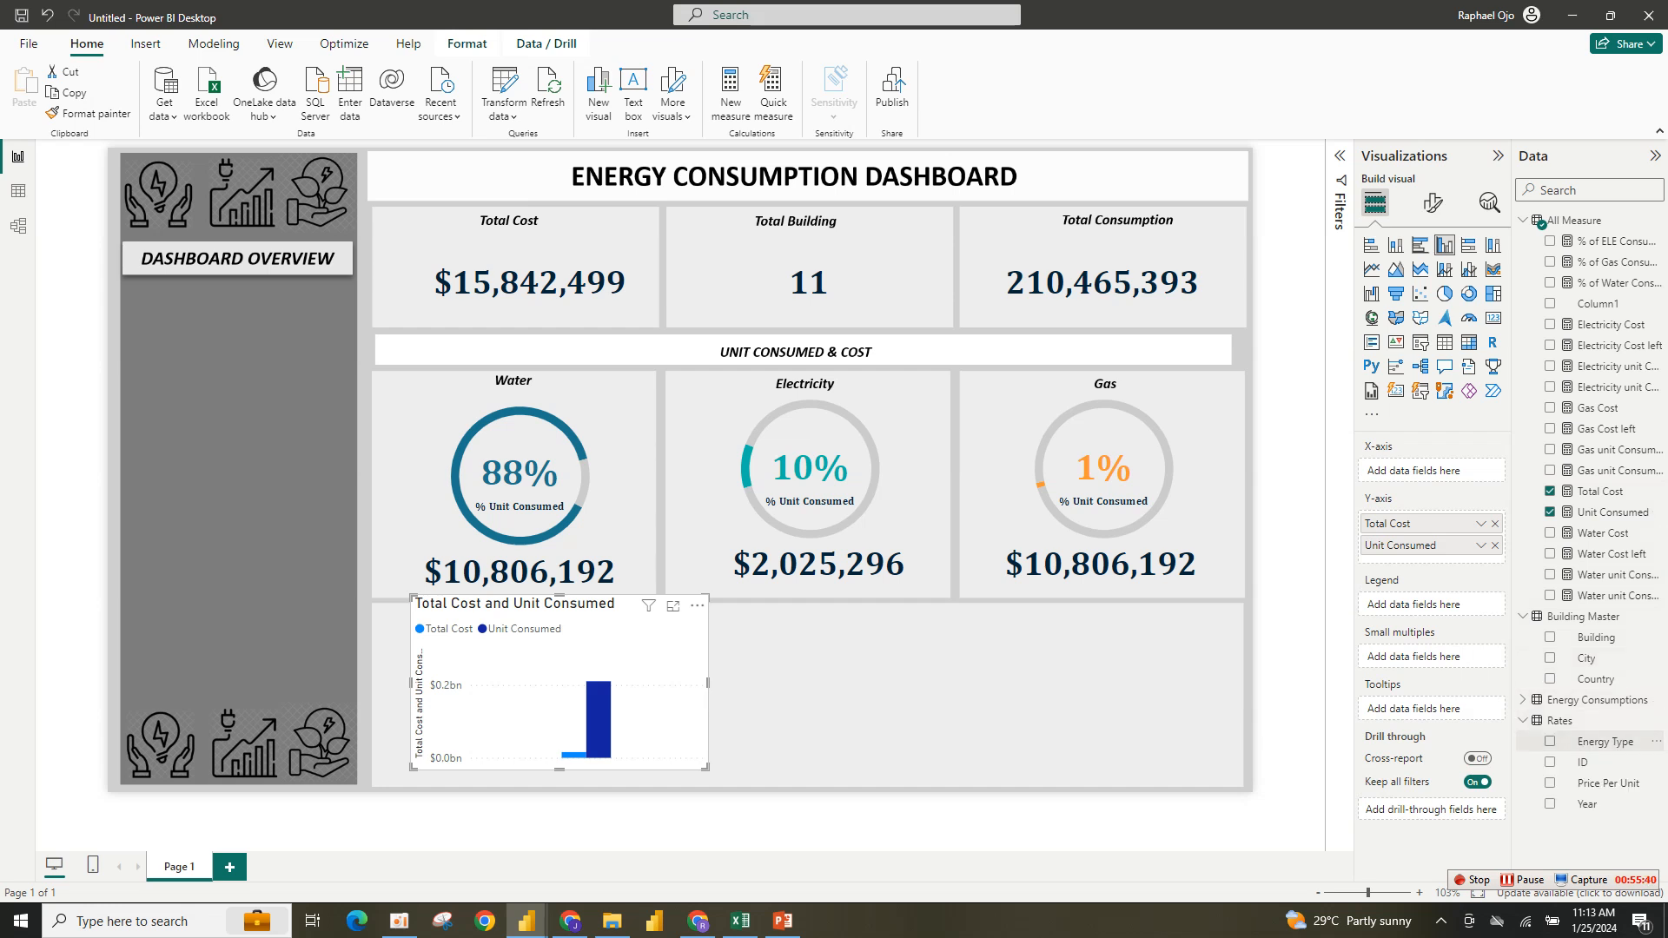
click(1550, 741)
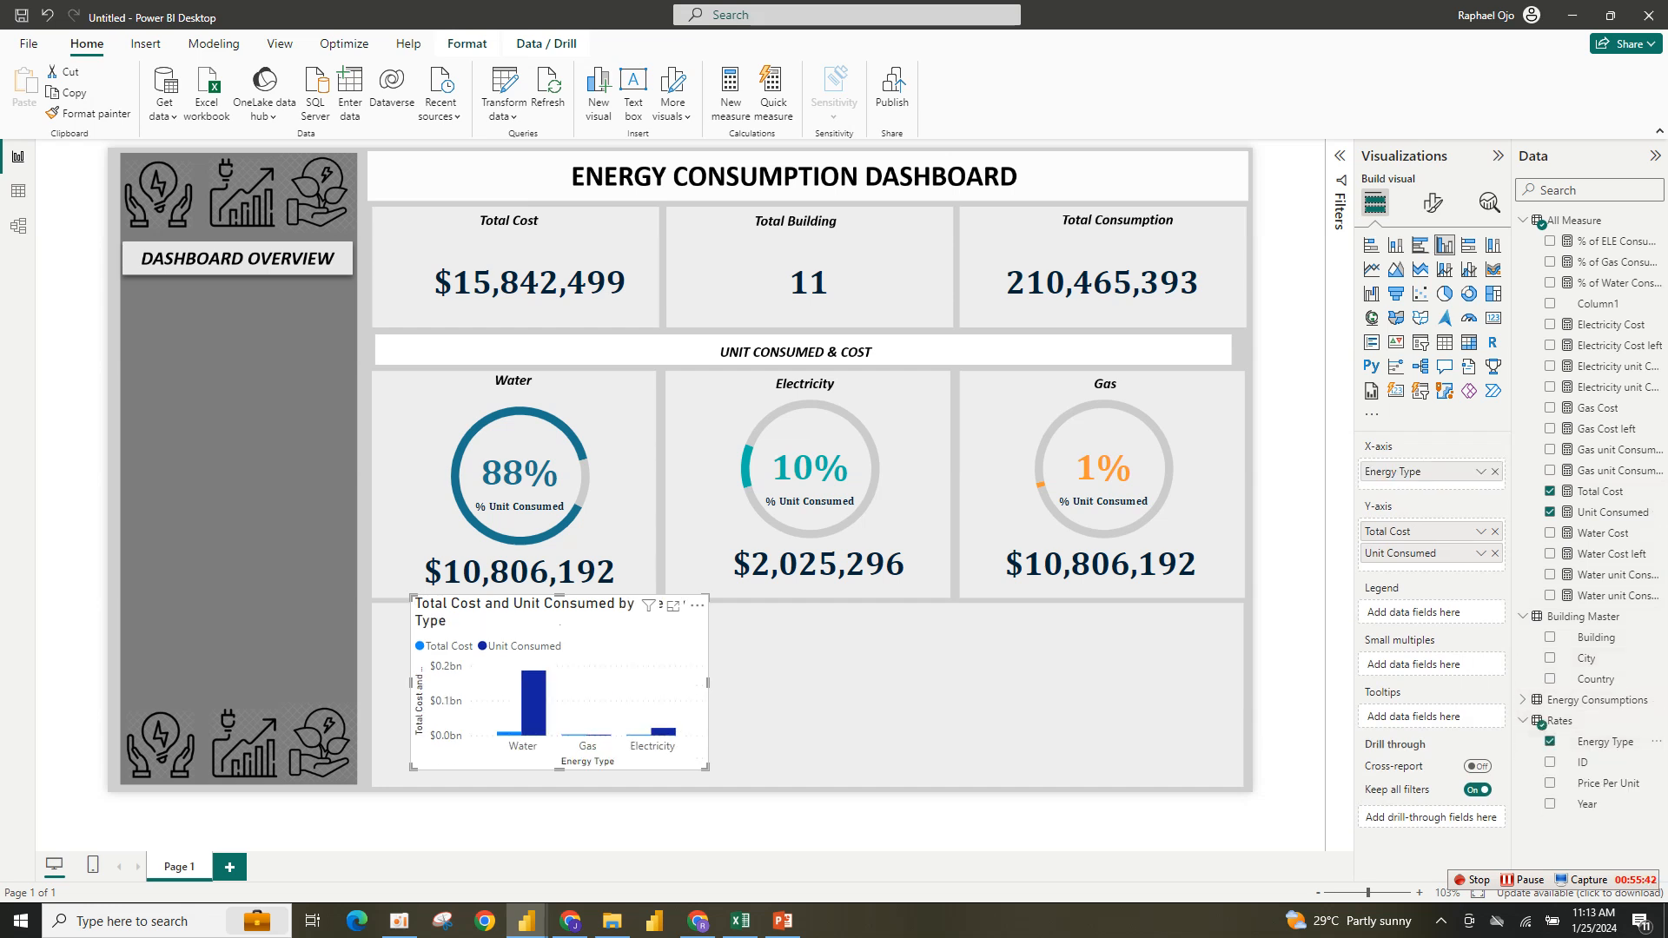
drag(1111, 748, 1238, 789)
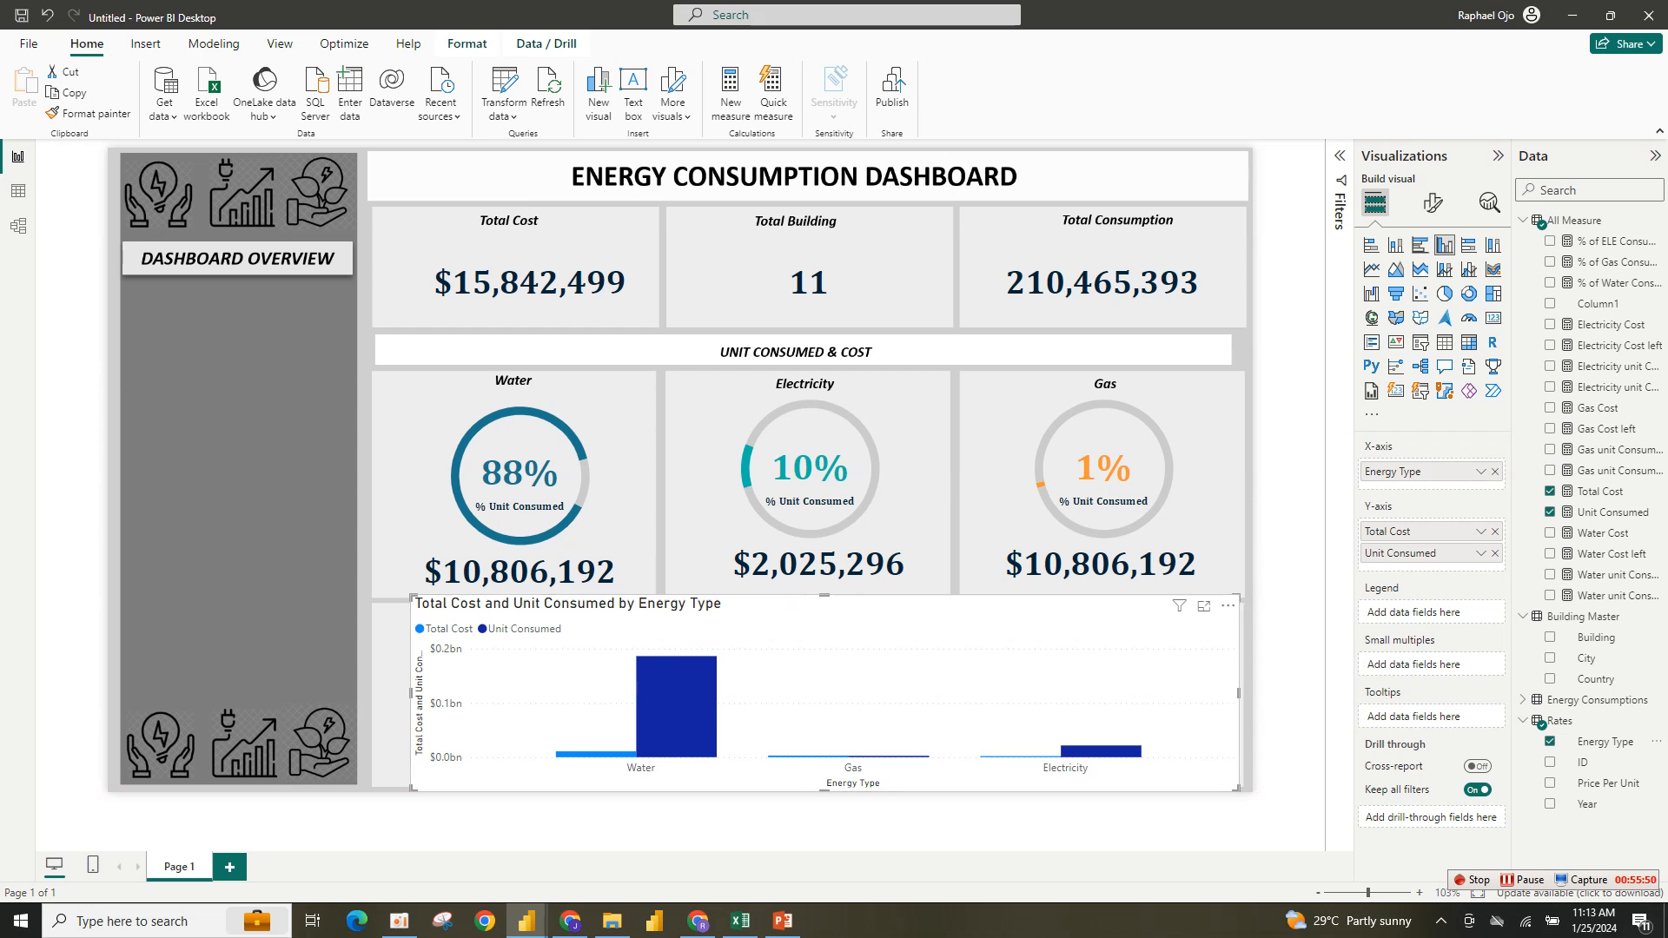
drag(825, 595, 822, 621)
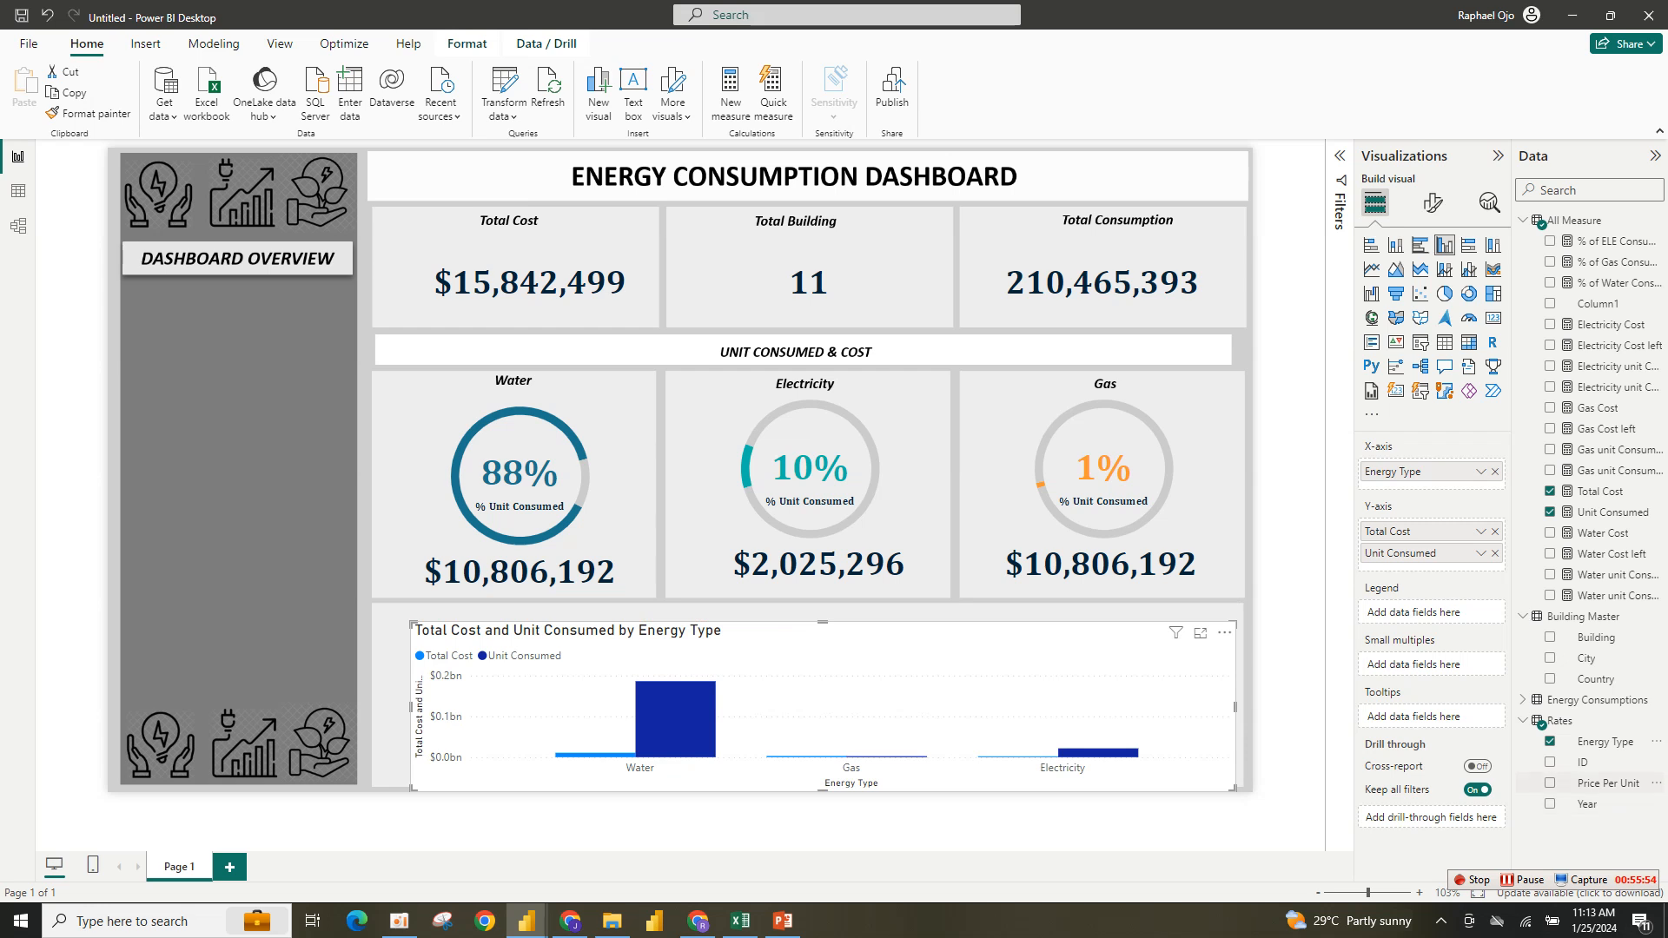
drag(1587, 804, 1431, 664)
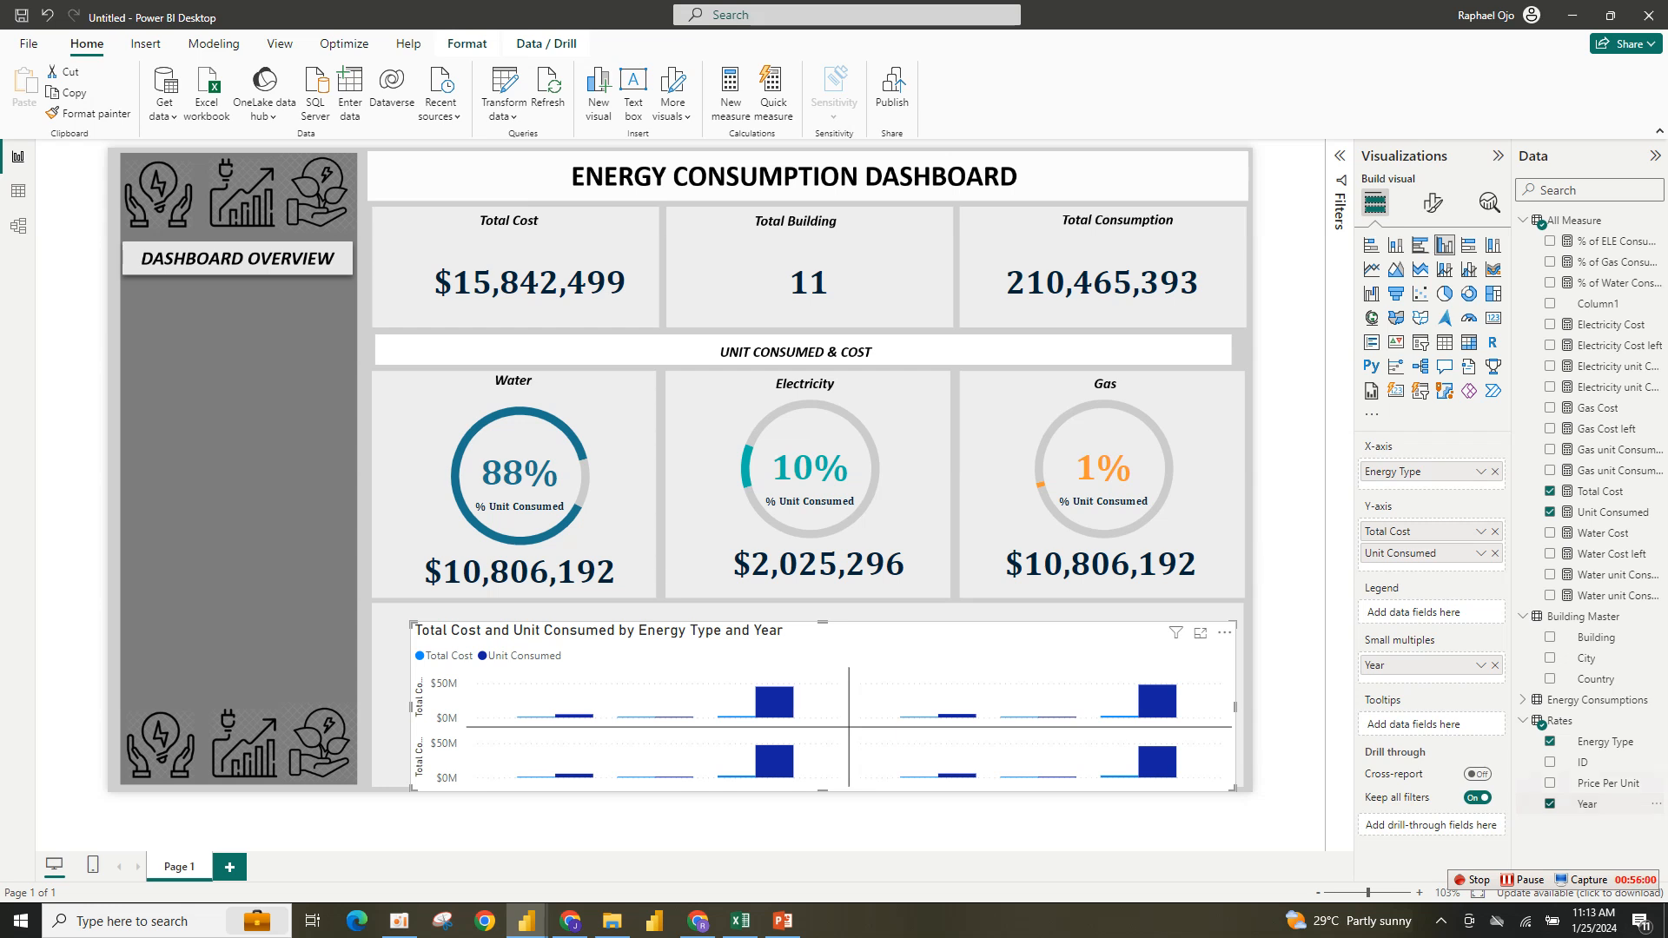
click(1468, 365)
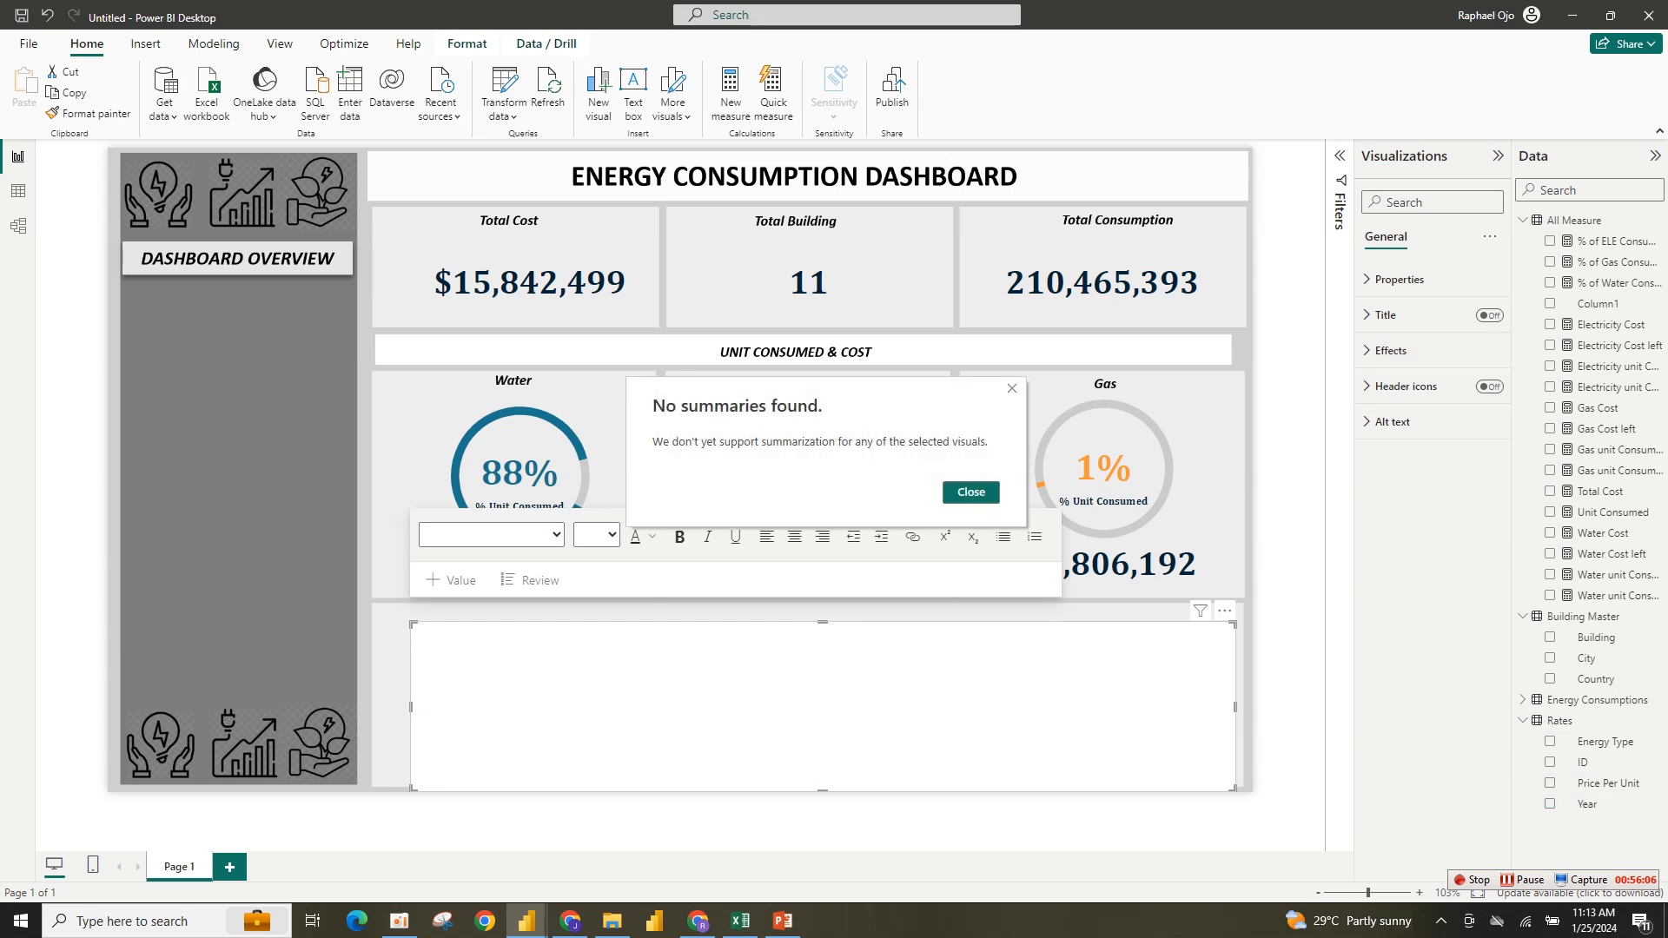
click(970, 491)
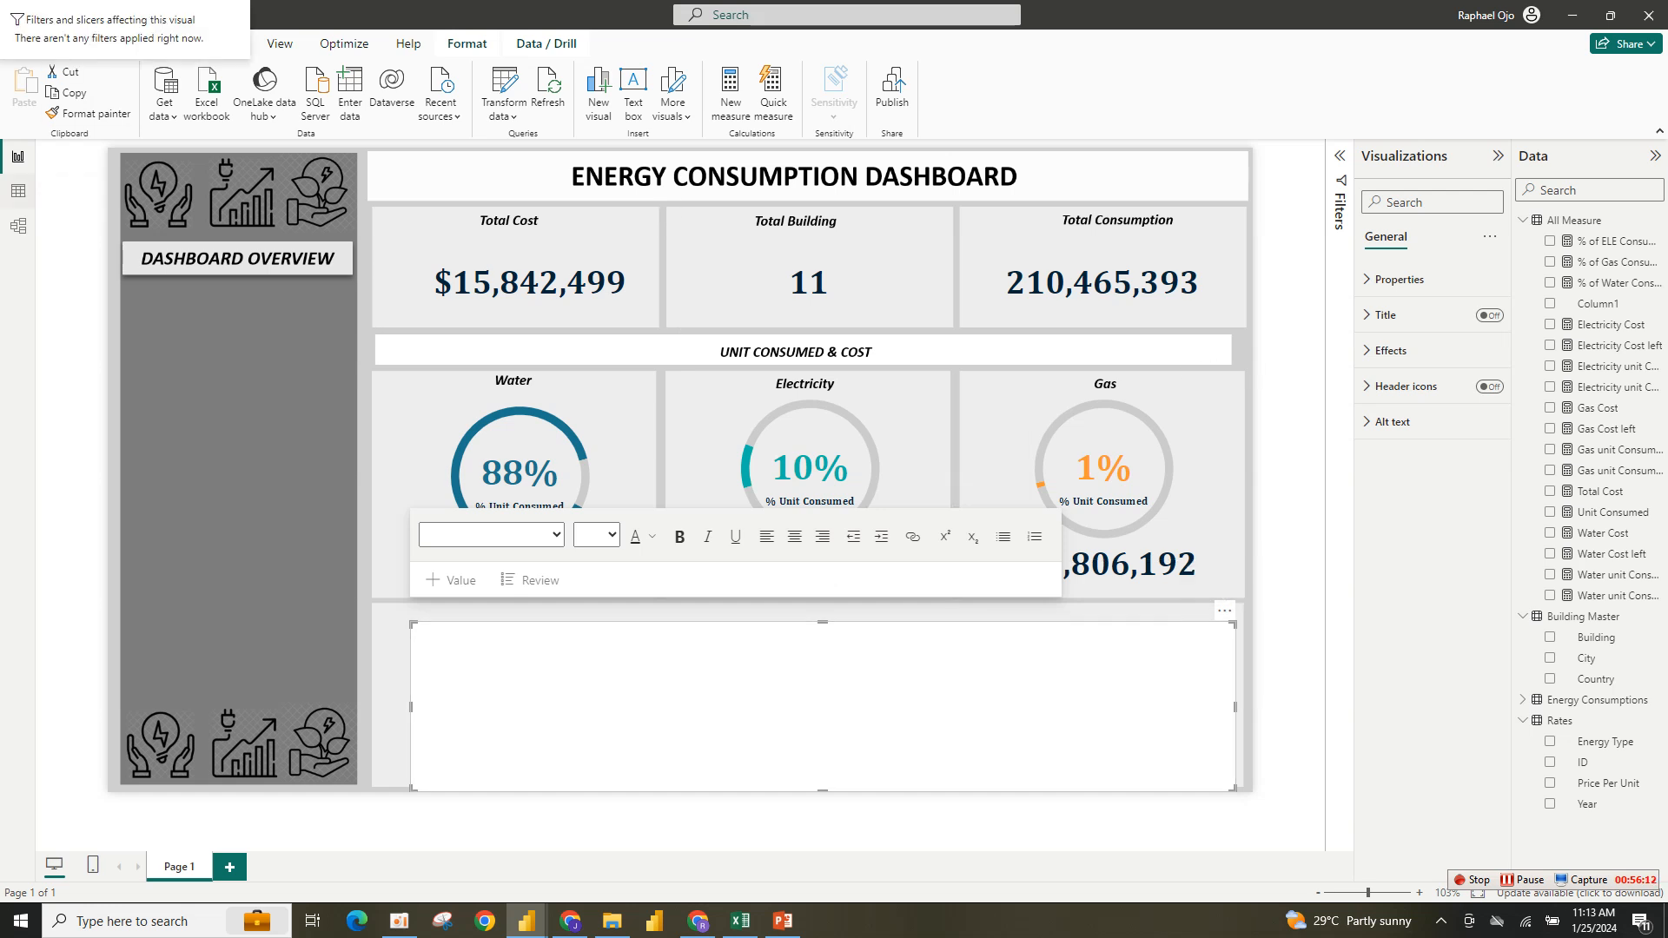
click(18, 191)
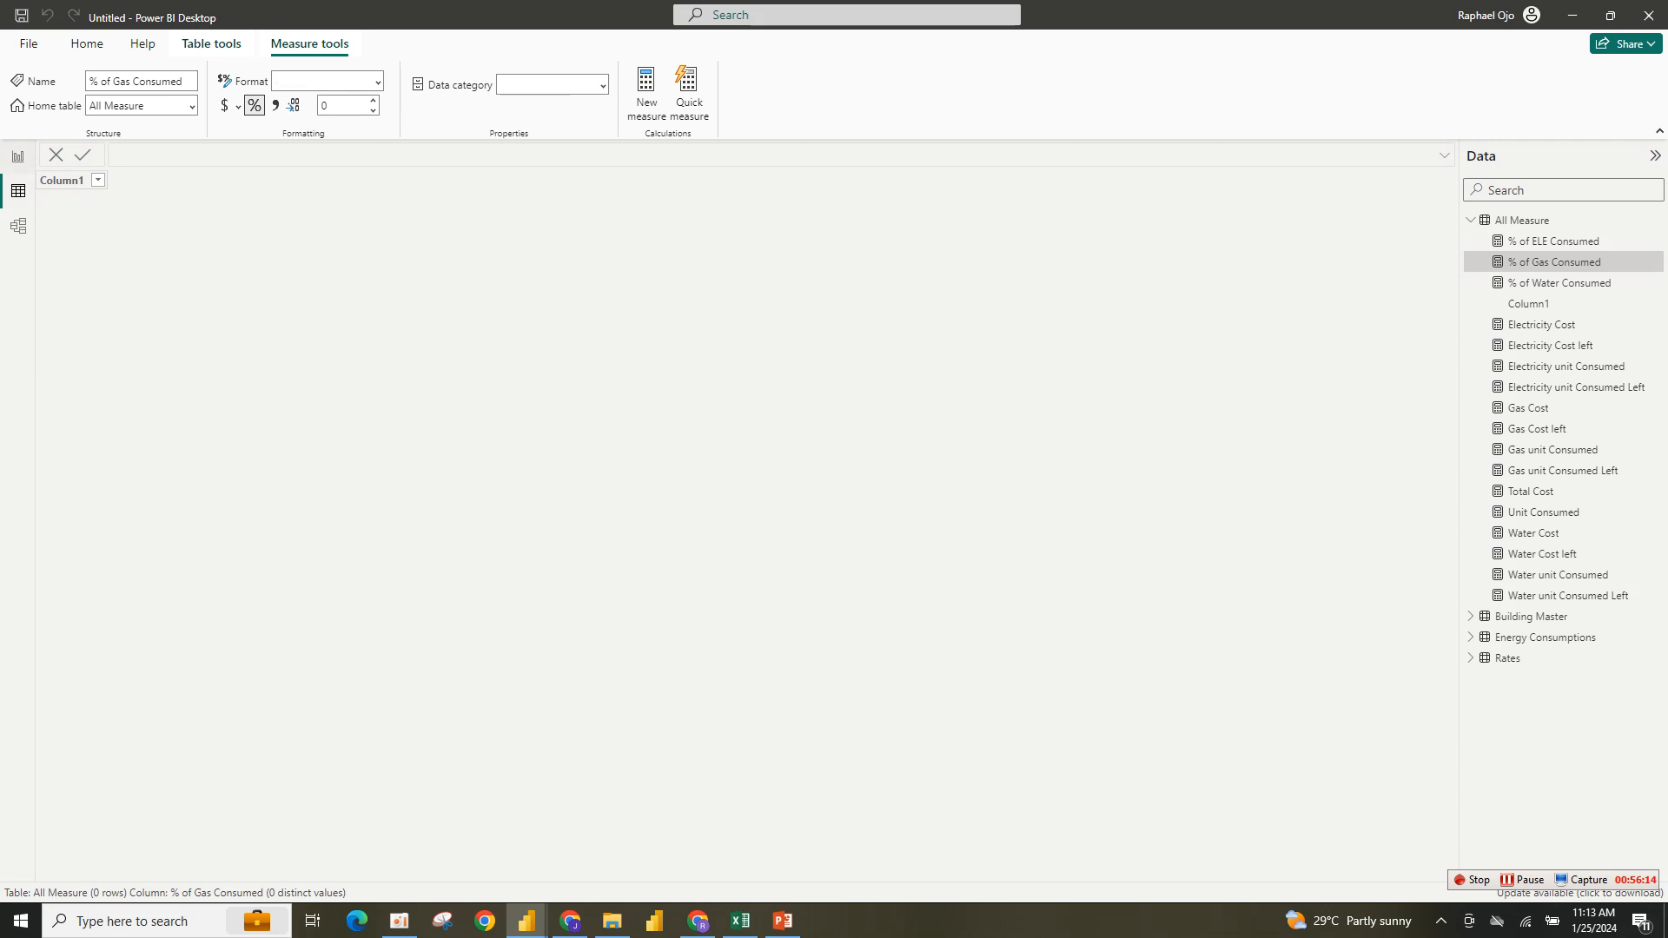
click(17, 156)
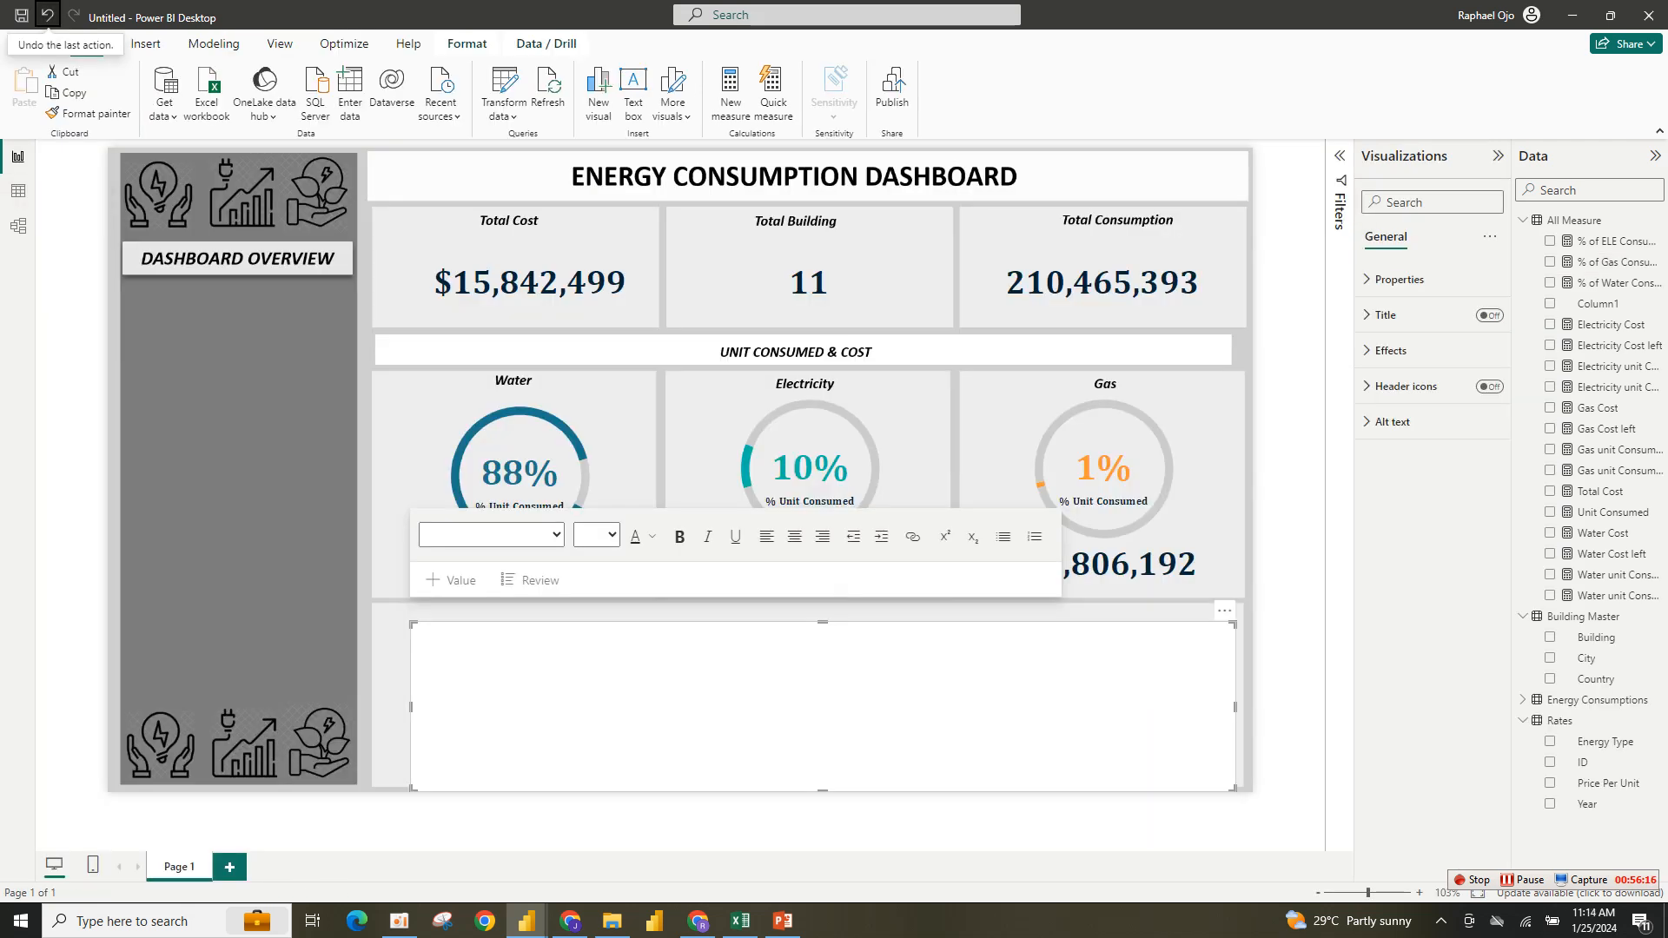
click(47, 15)
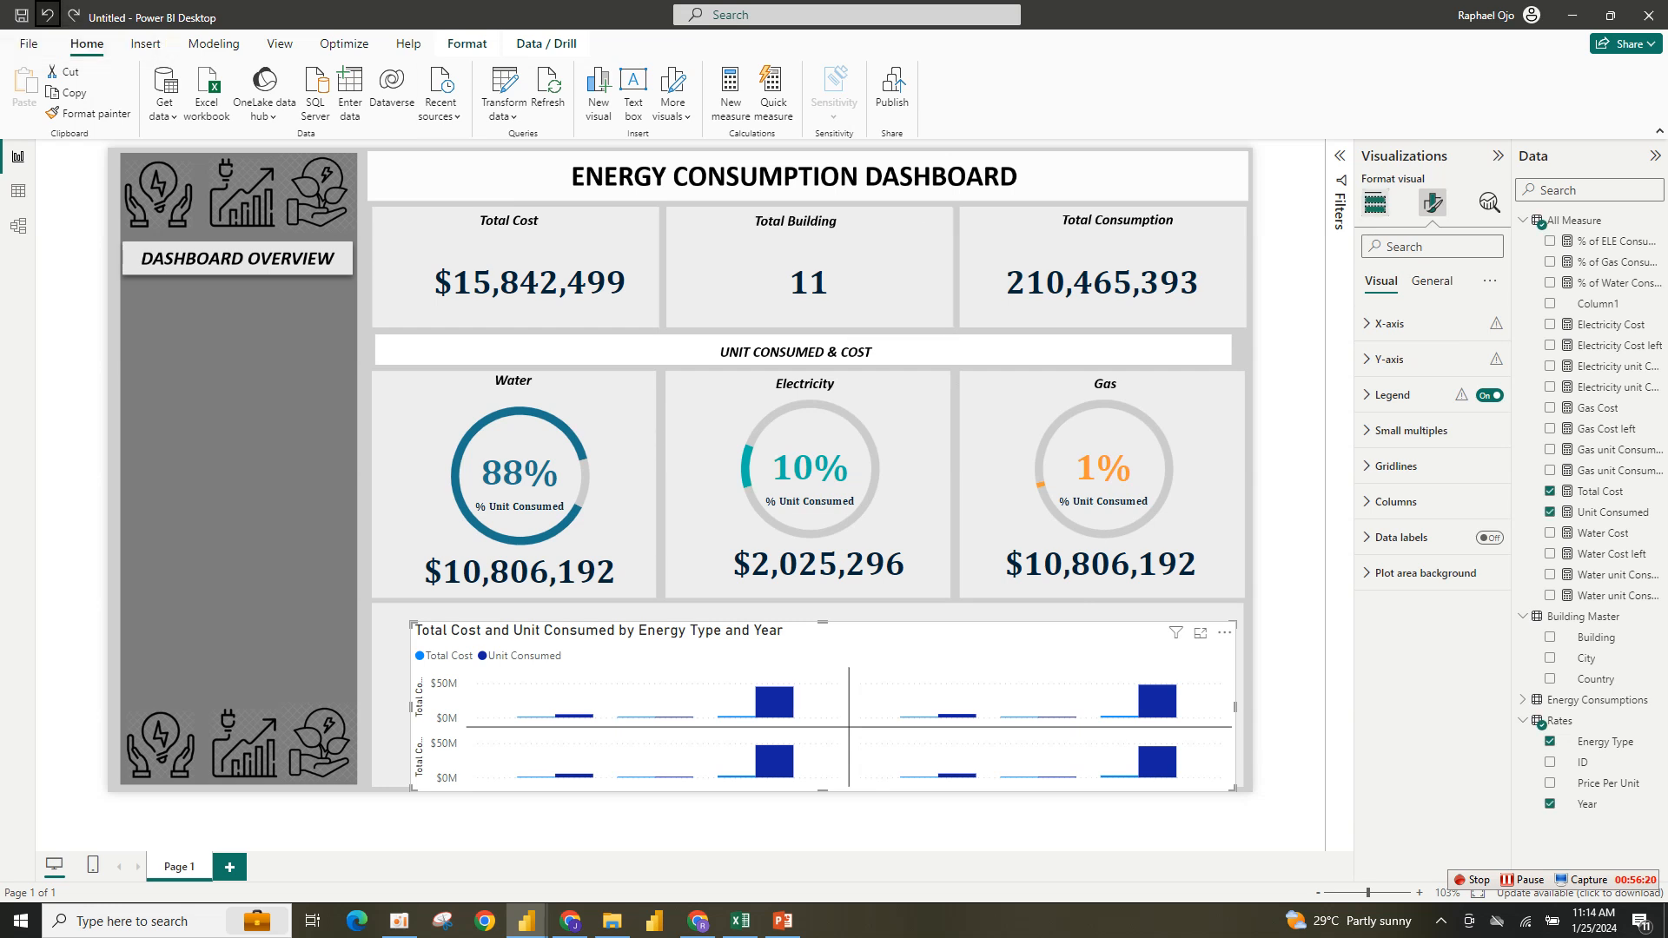
click(1375, 203)
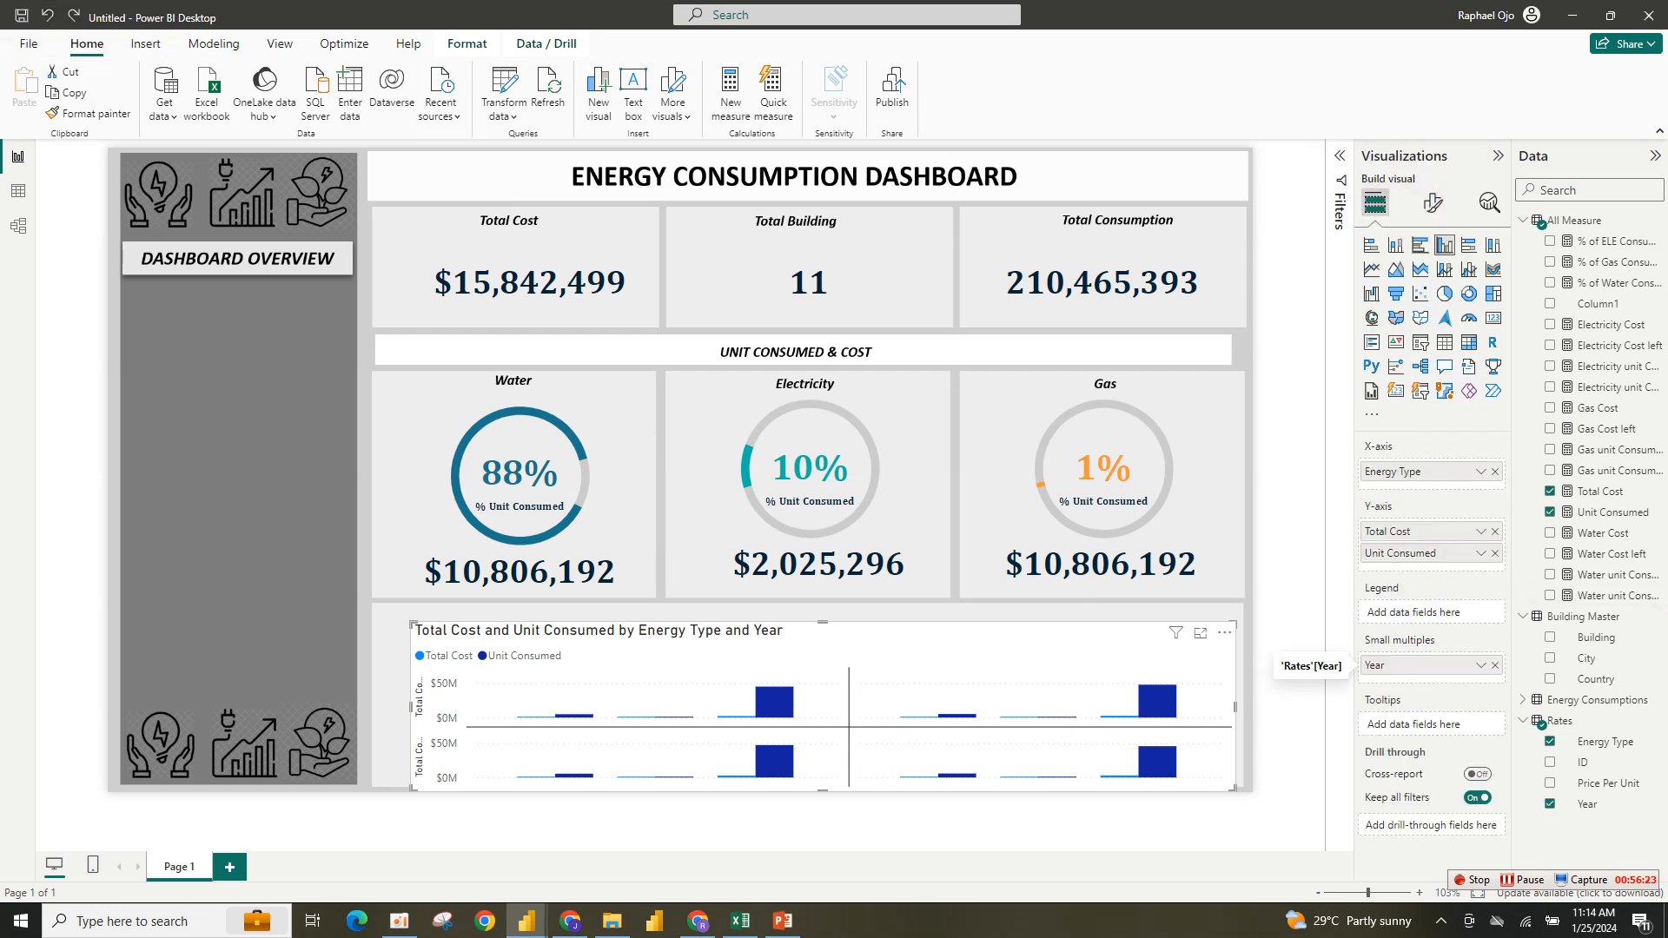
click(1494, 665)
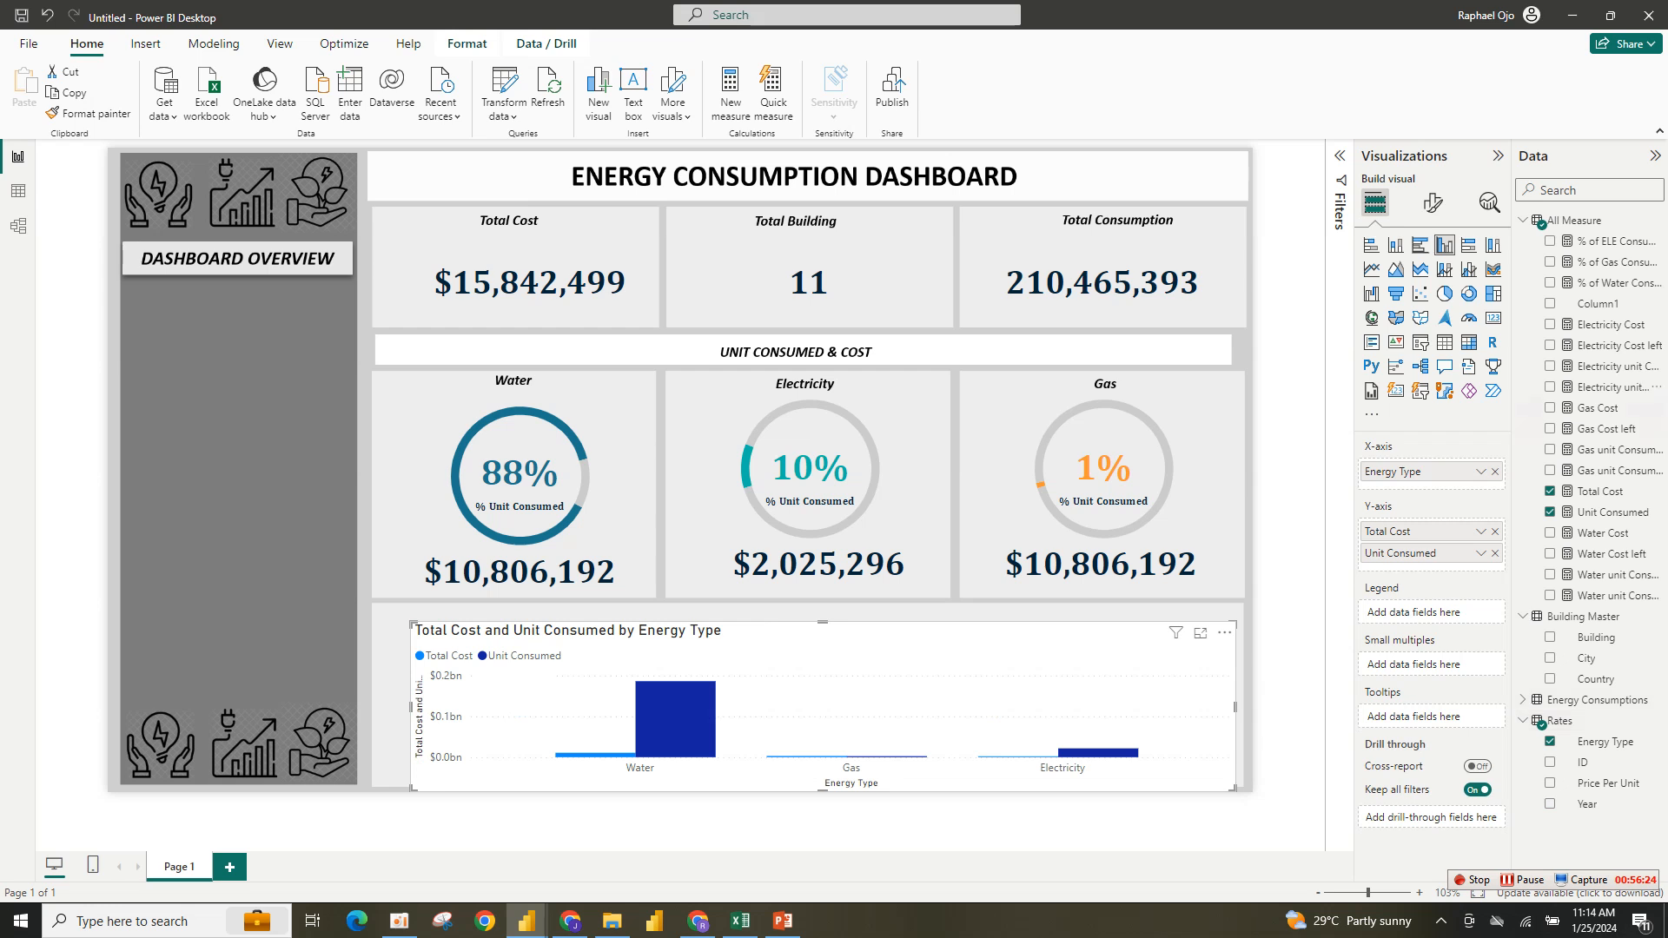
Convert the column chart to a smart narrative and shift it slightly up and left within its panel.
click(1468, 365)
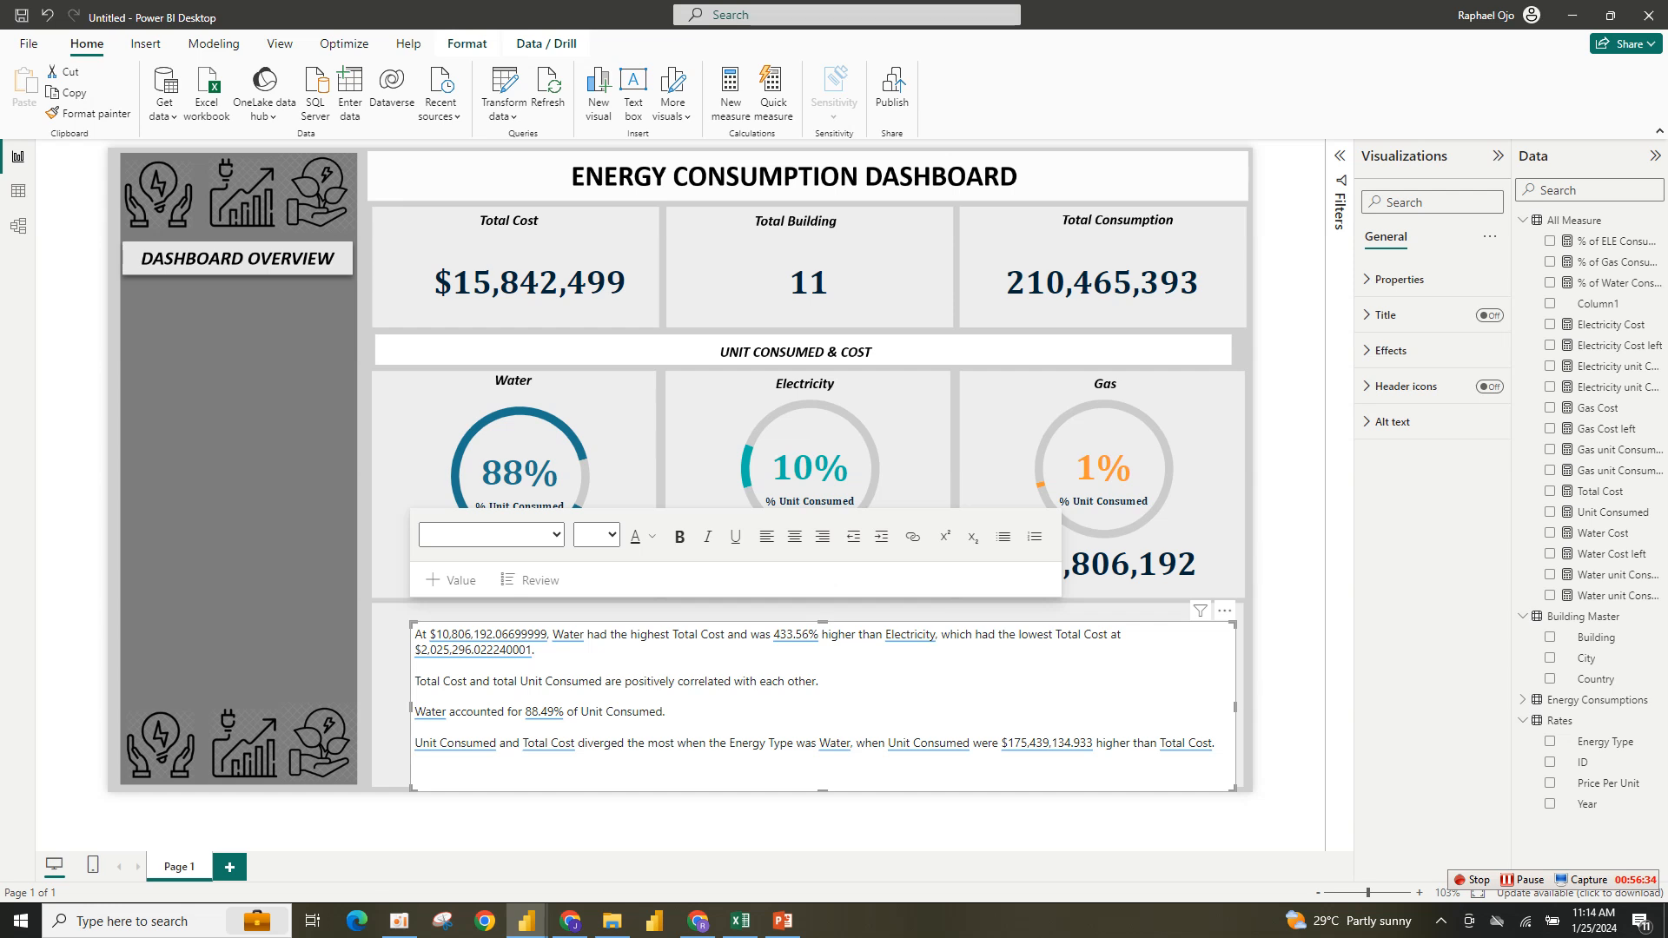
mouse_move(1225, 611)
mouse_down()
mouse_move(1196, 596)
mouse_move(1211, 603)
mouse_up()
Check the finished Energy Consumption report's narrative, then format all the untitled report's narrative text in dark brown #73361c, Cambria and bold.
mouse_move(527, 921)
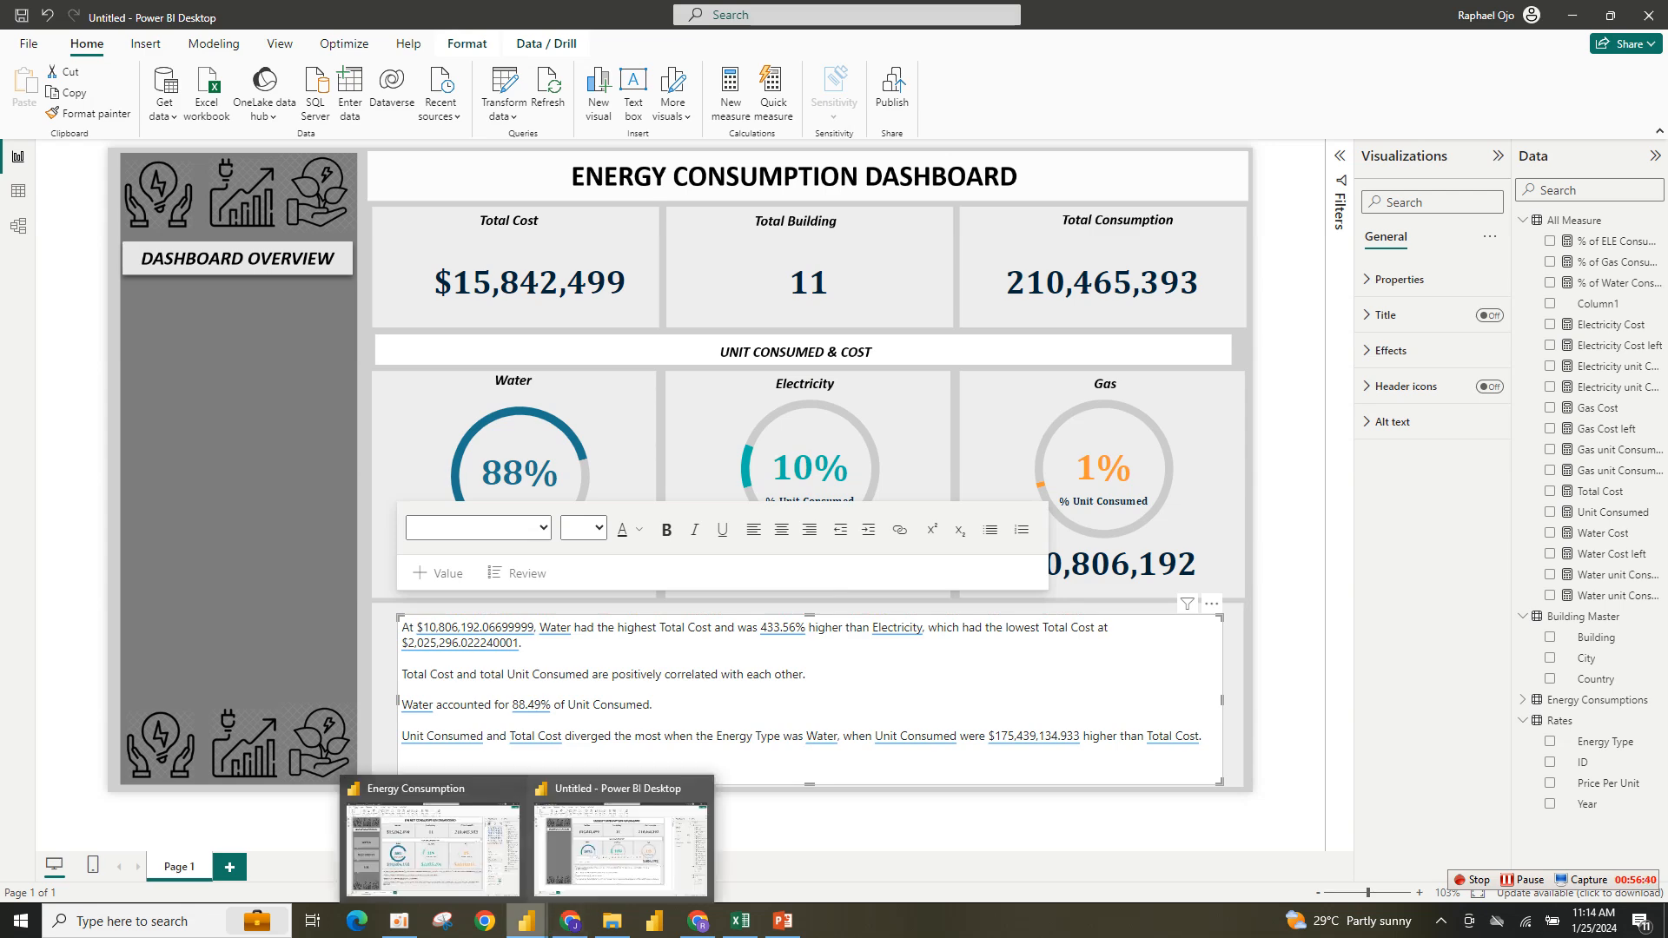
click(432, 846)
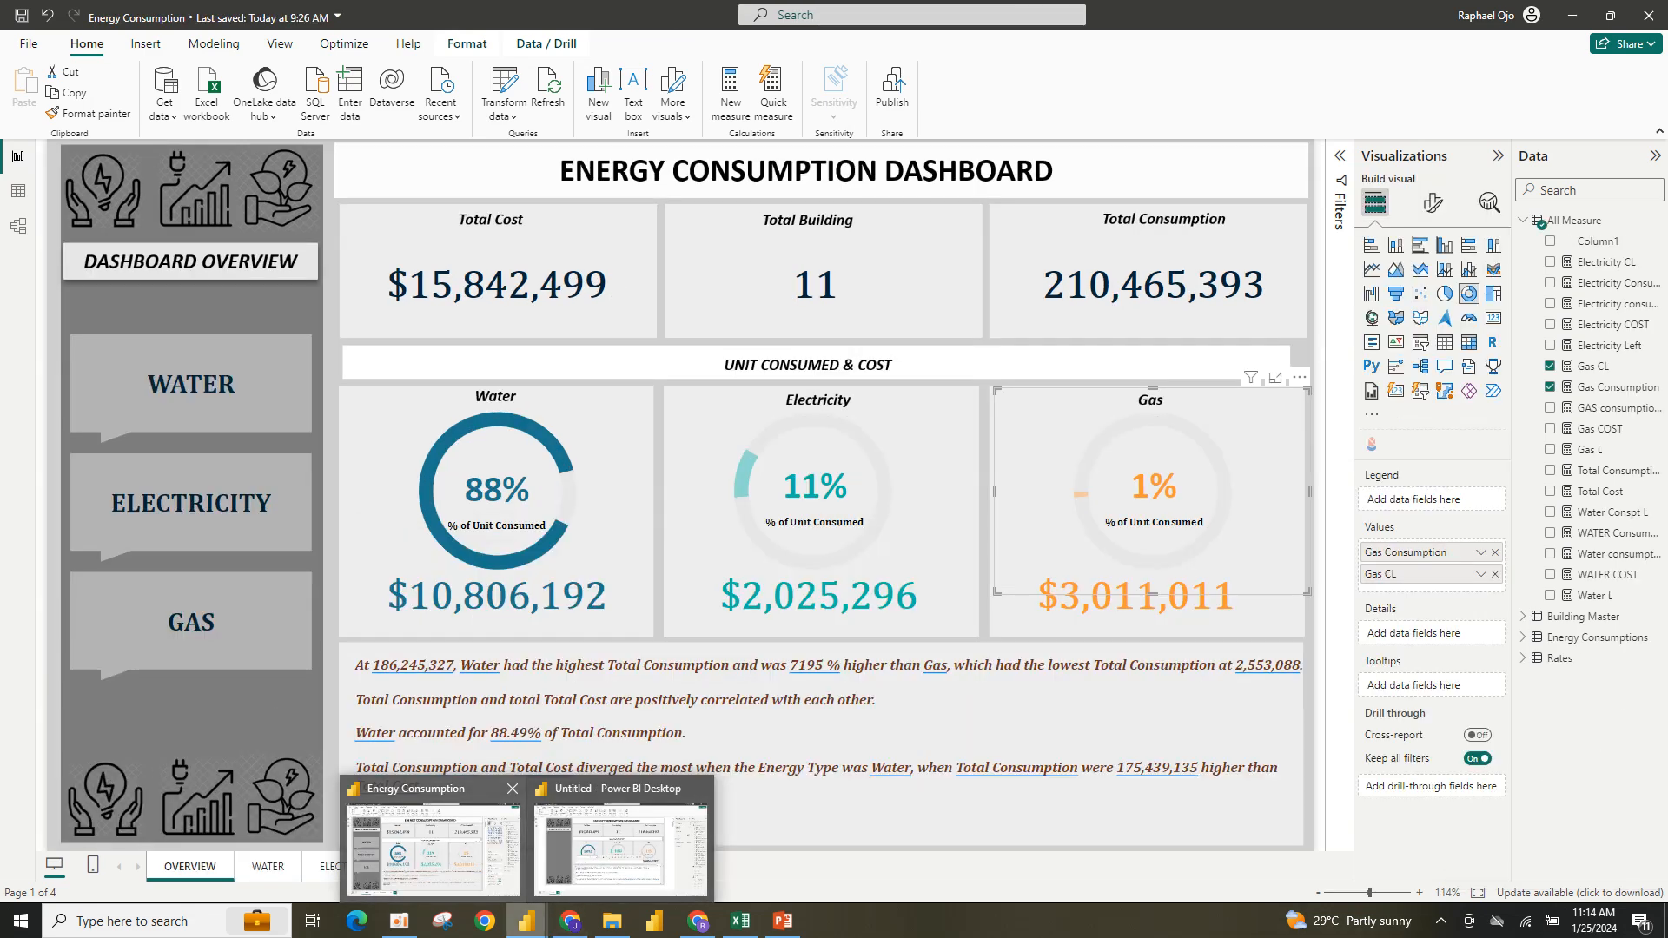
click(620, 846)
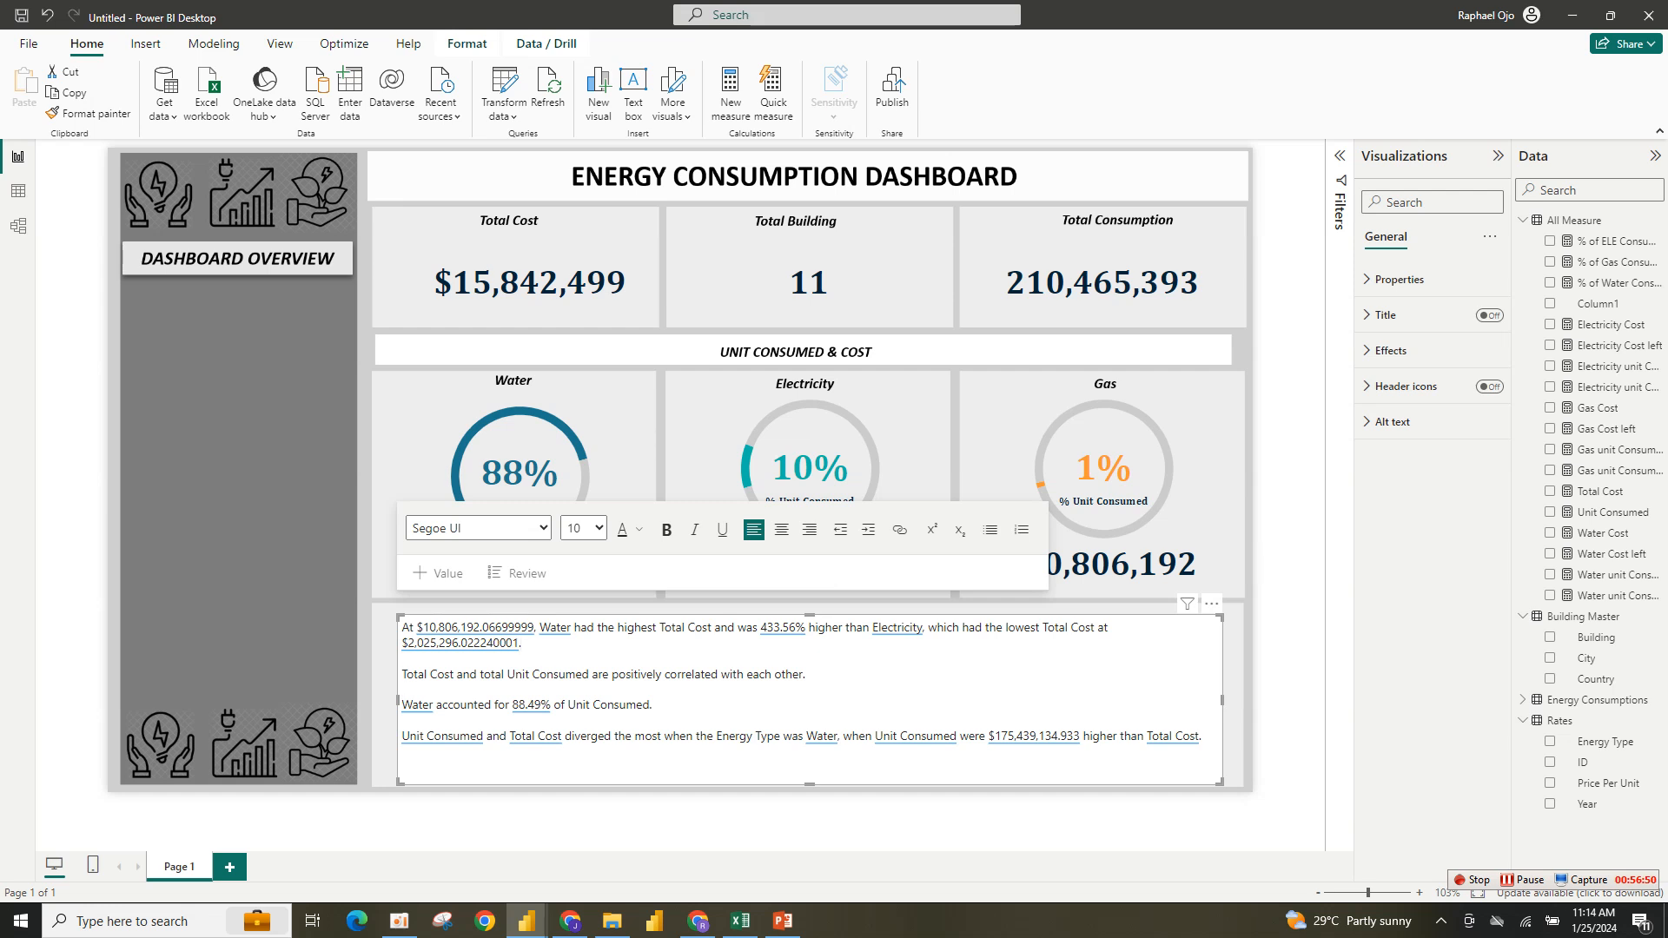
key(ctrl+a)
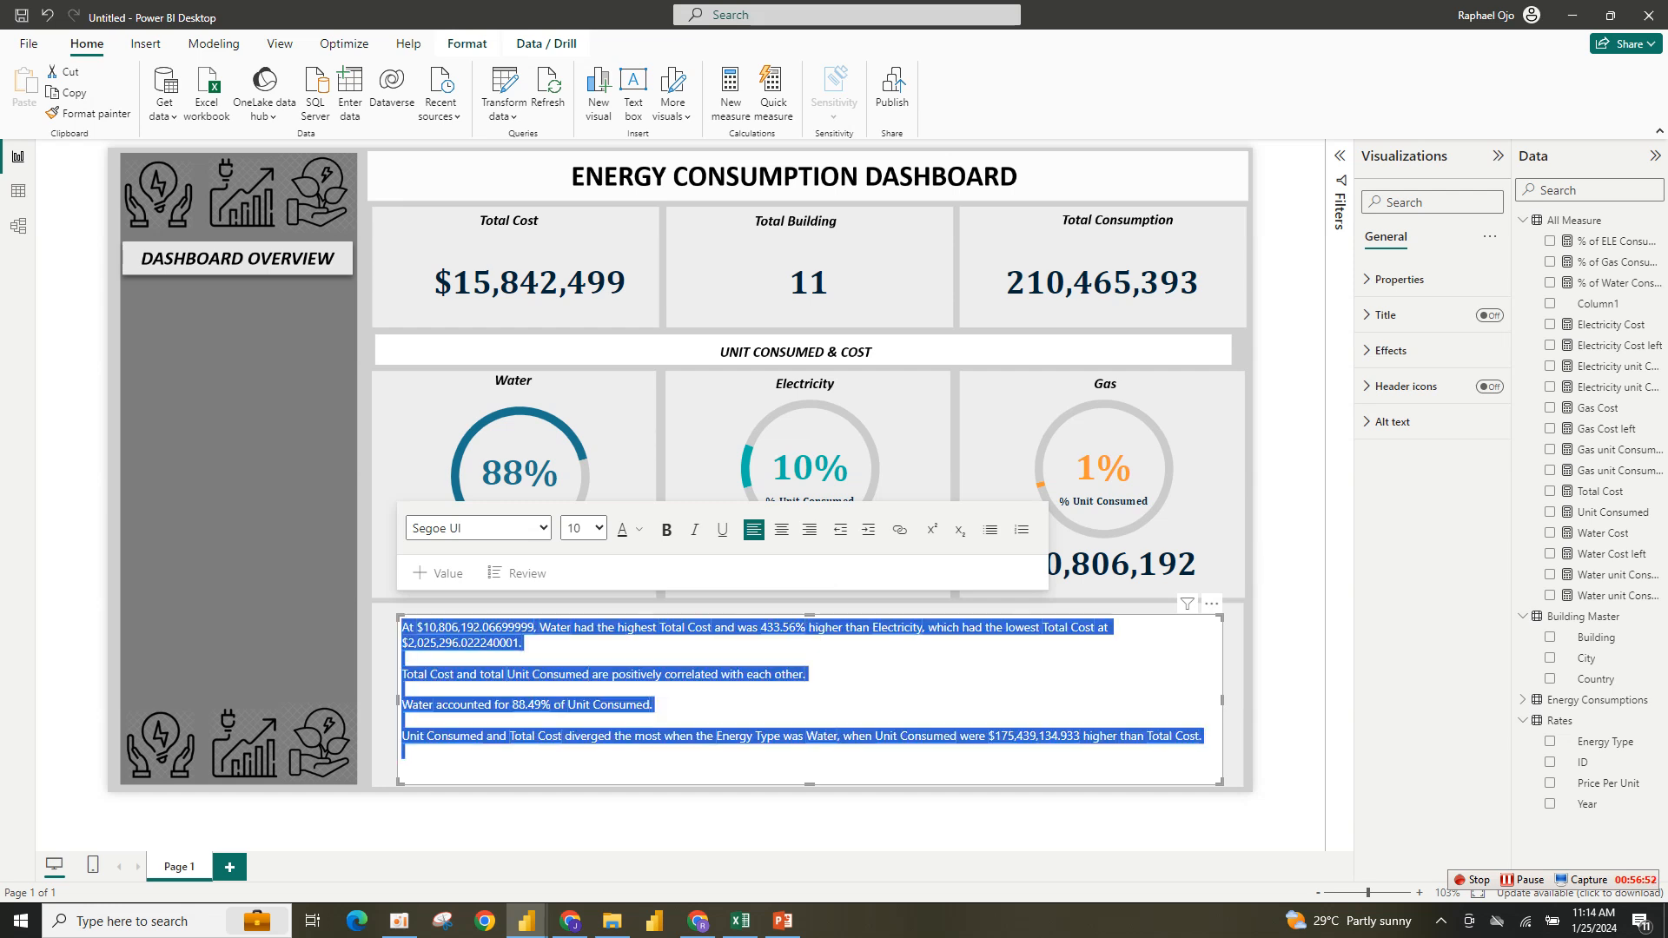
click(638, 529)
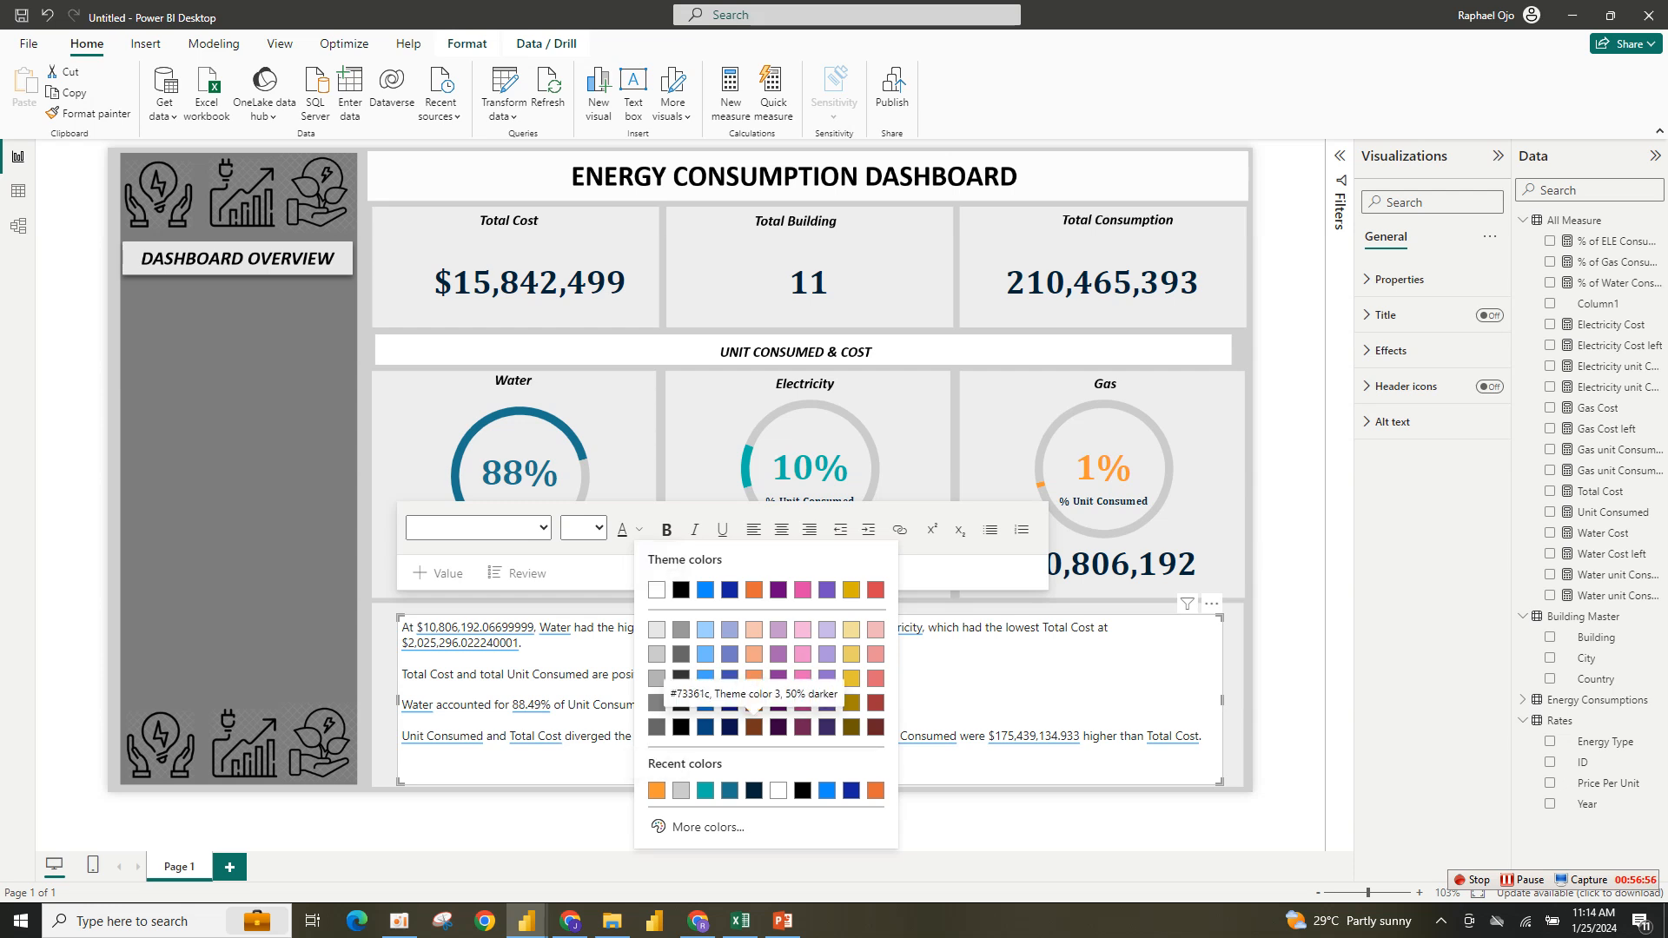
click(754, 726)
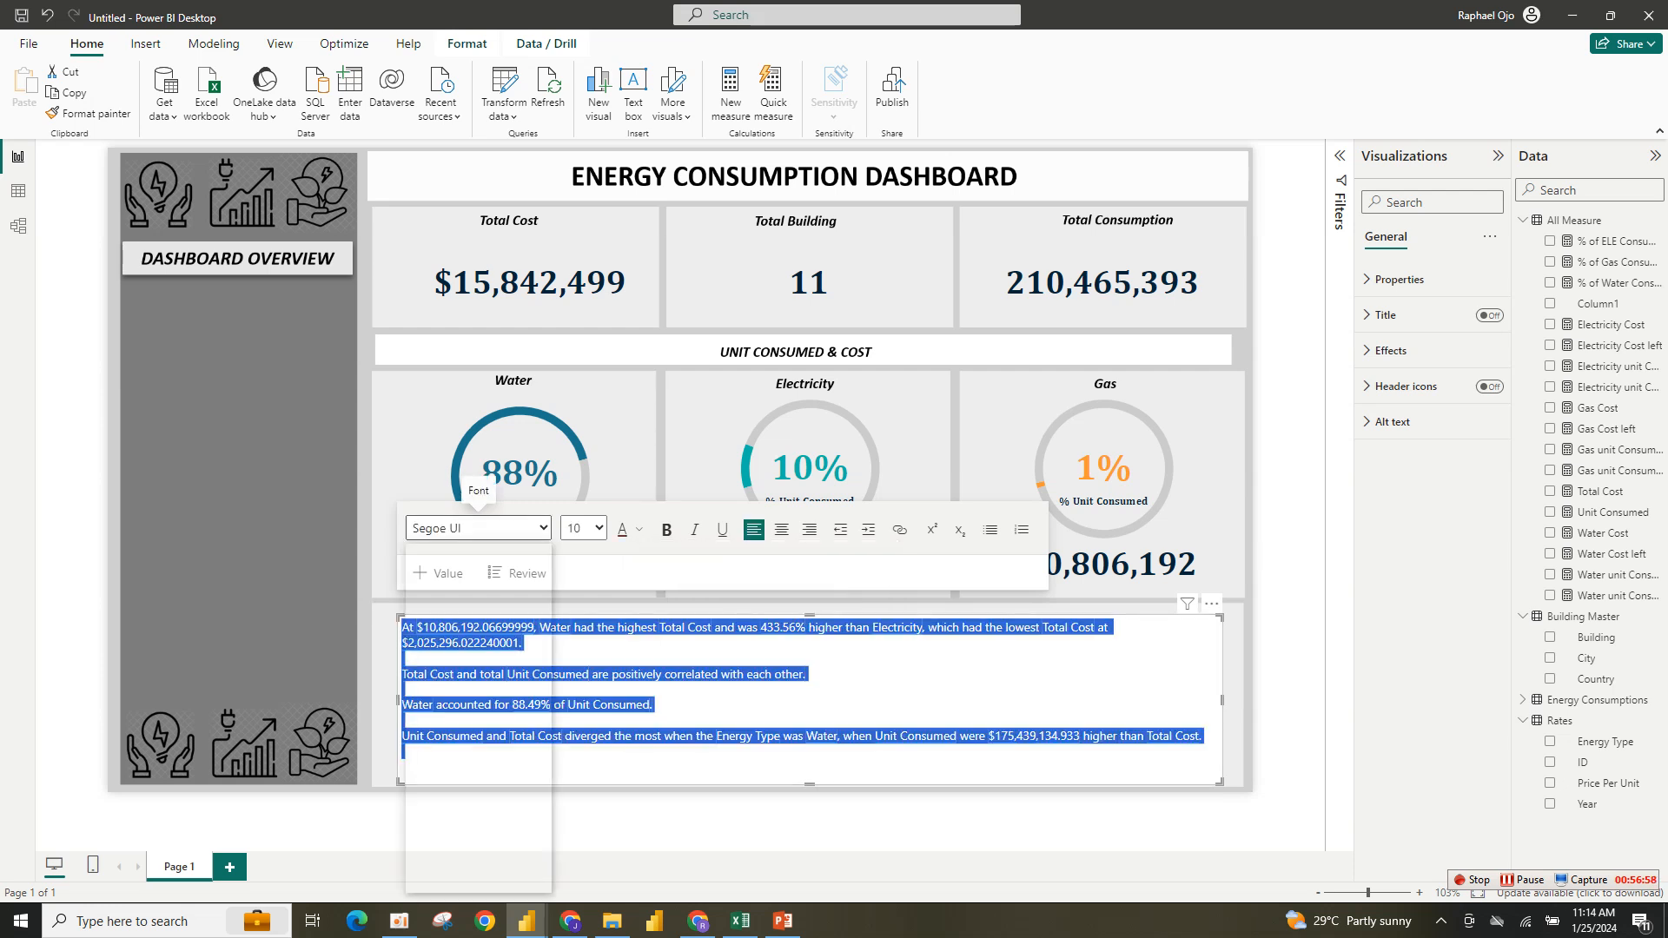
click(478, 528)
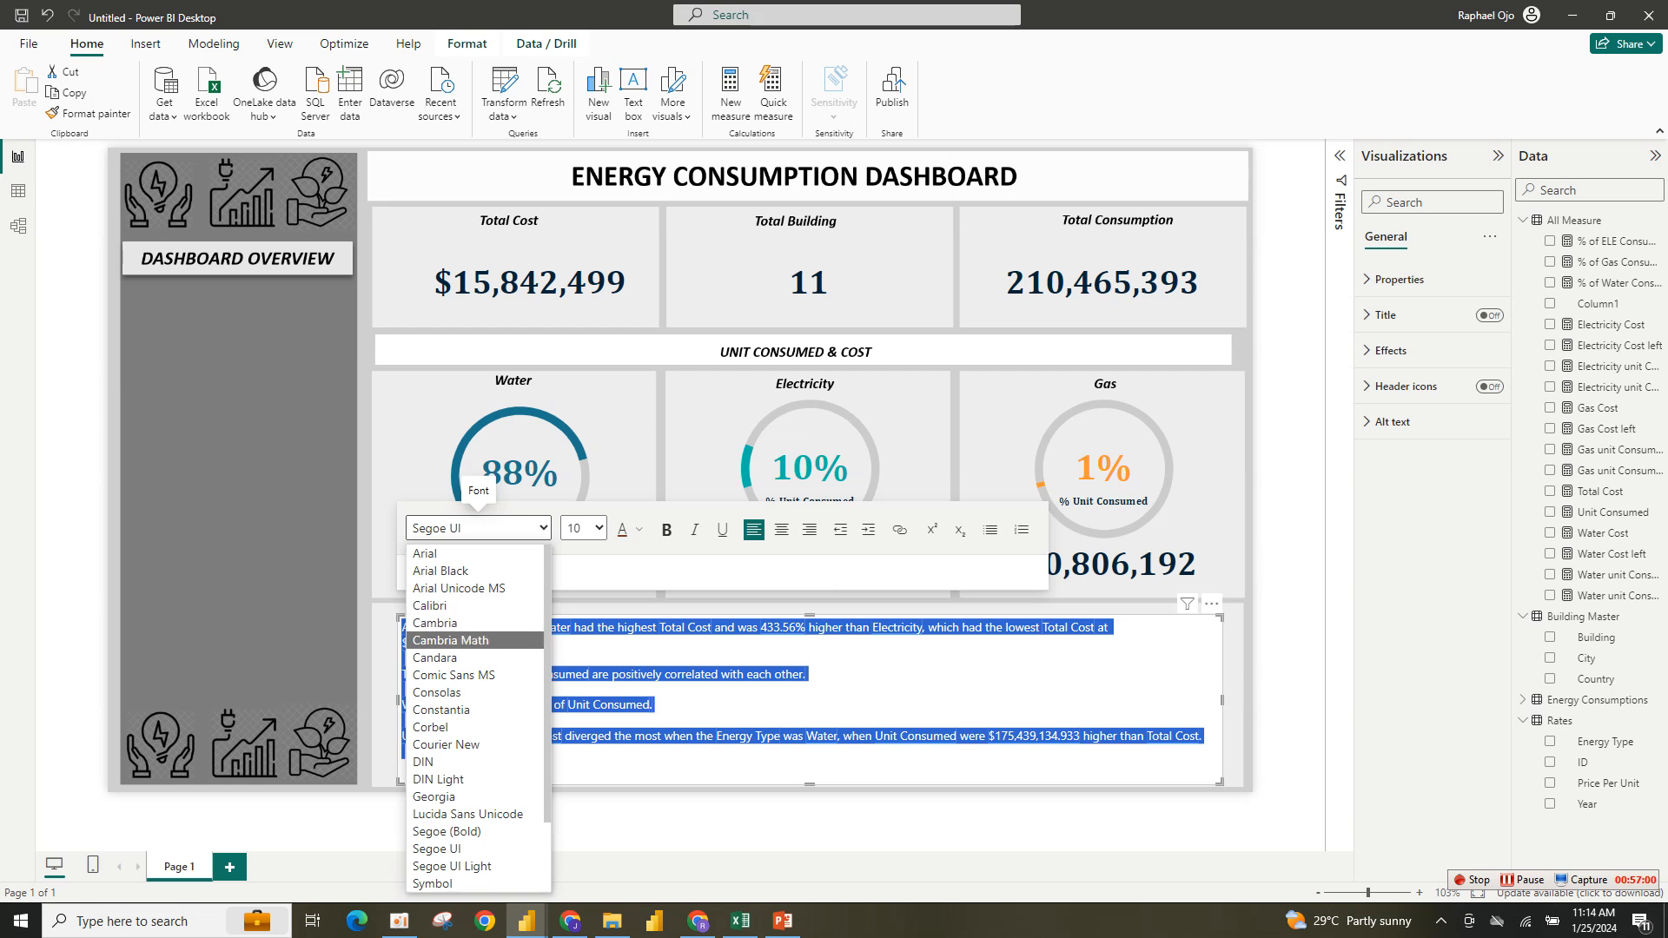
click(438, 623)
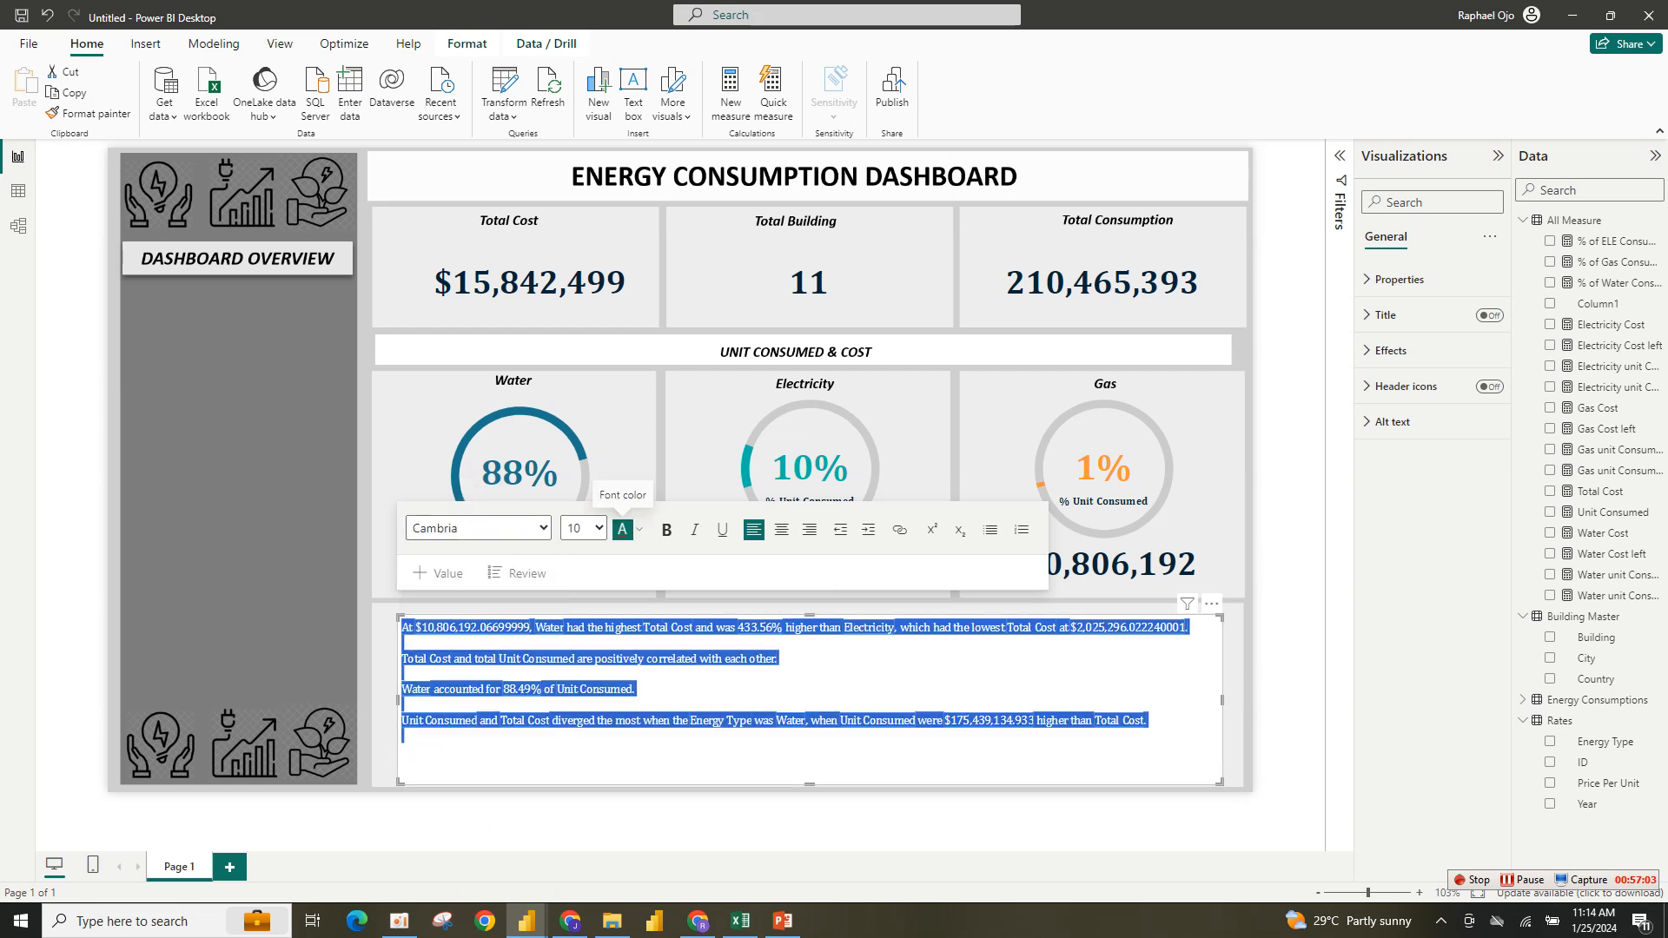
click(666, 530)
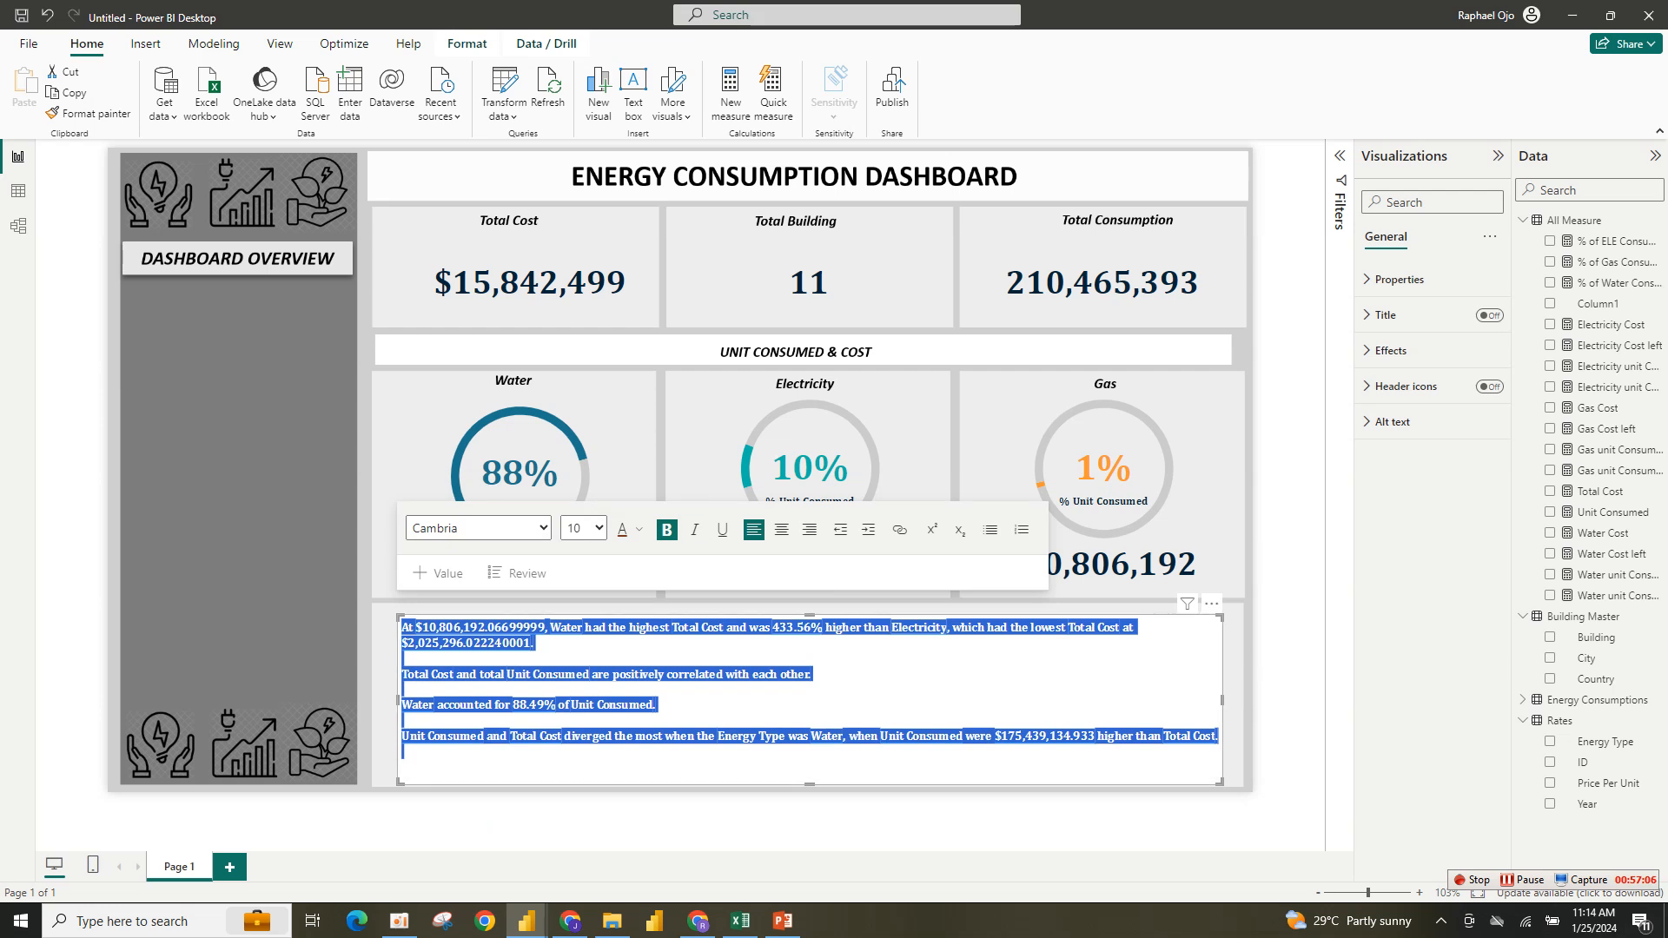
Turn off the smart narrative's background.
click(1389, 350)
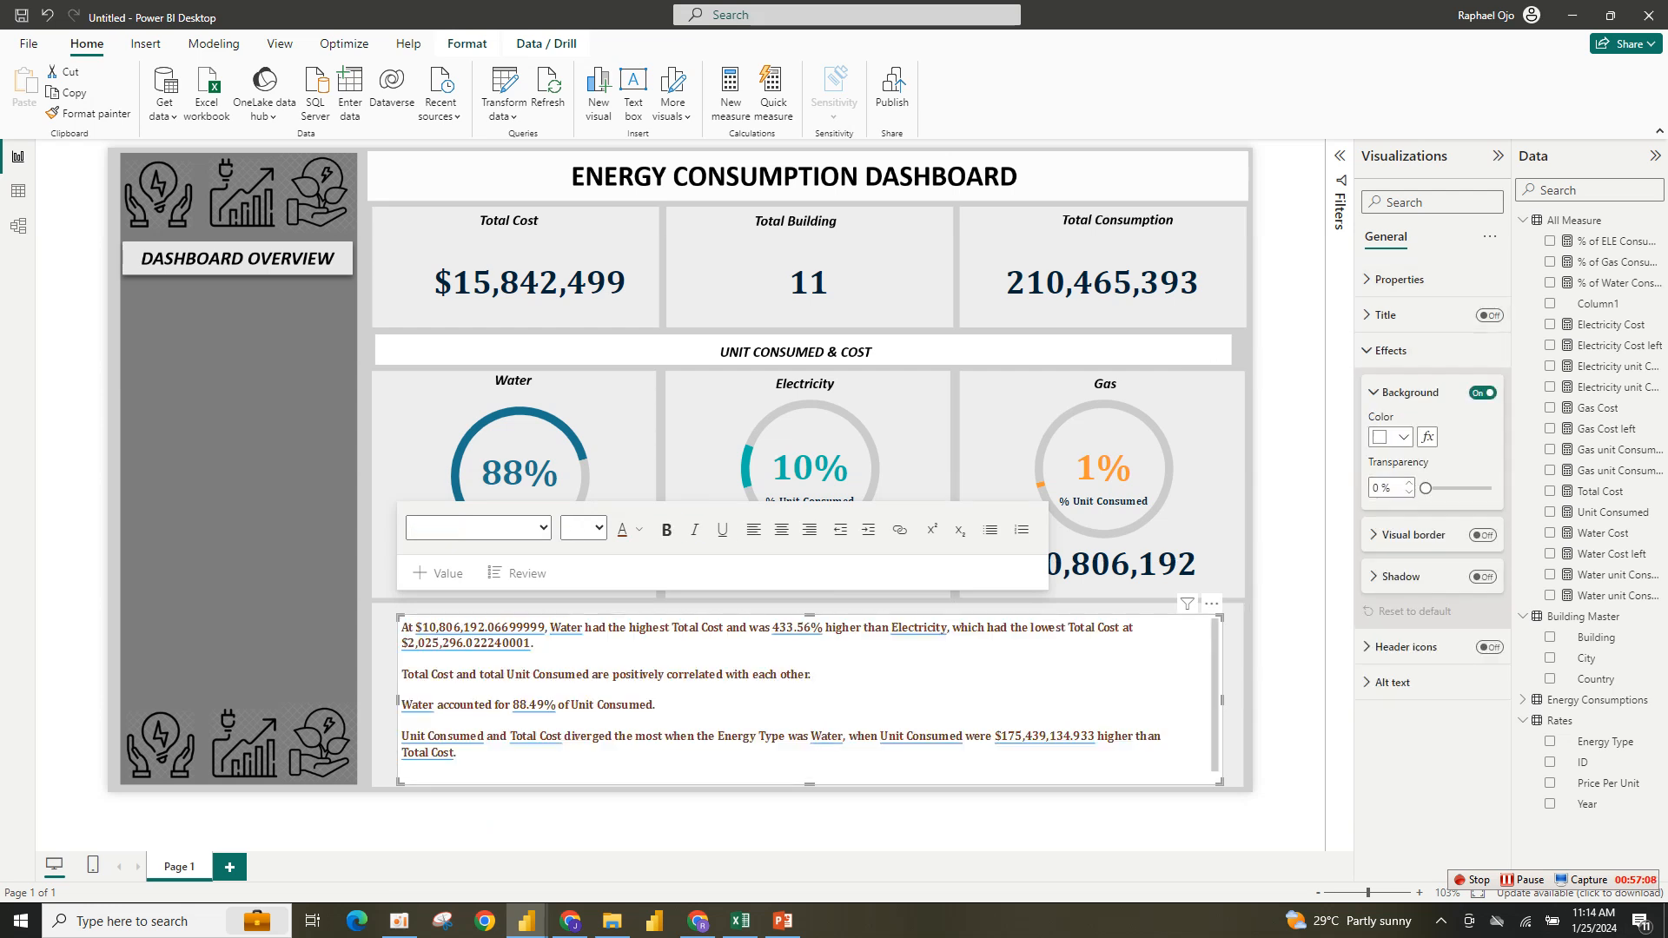
click(1482, 392)
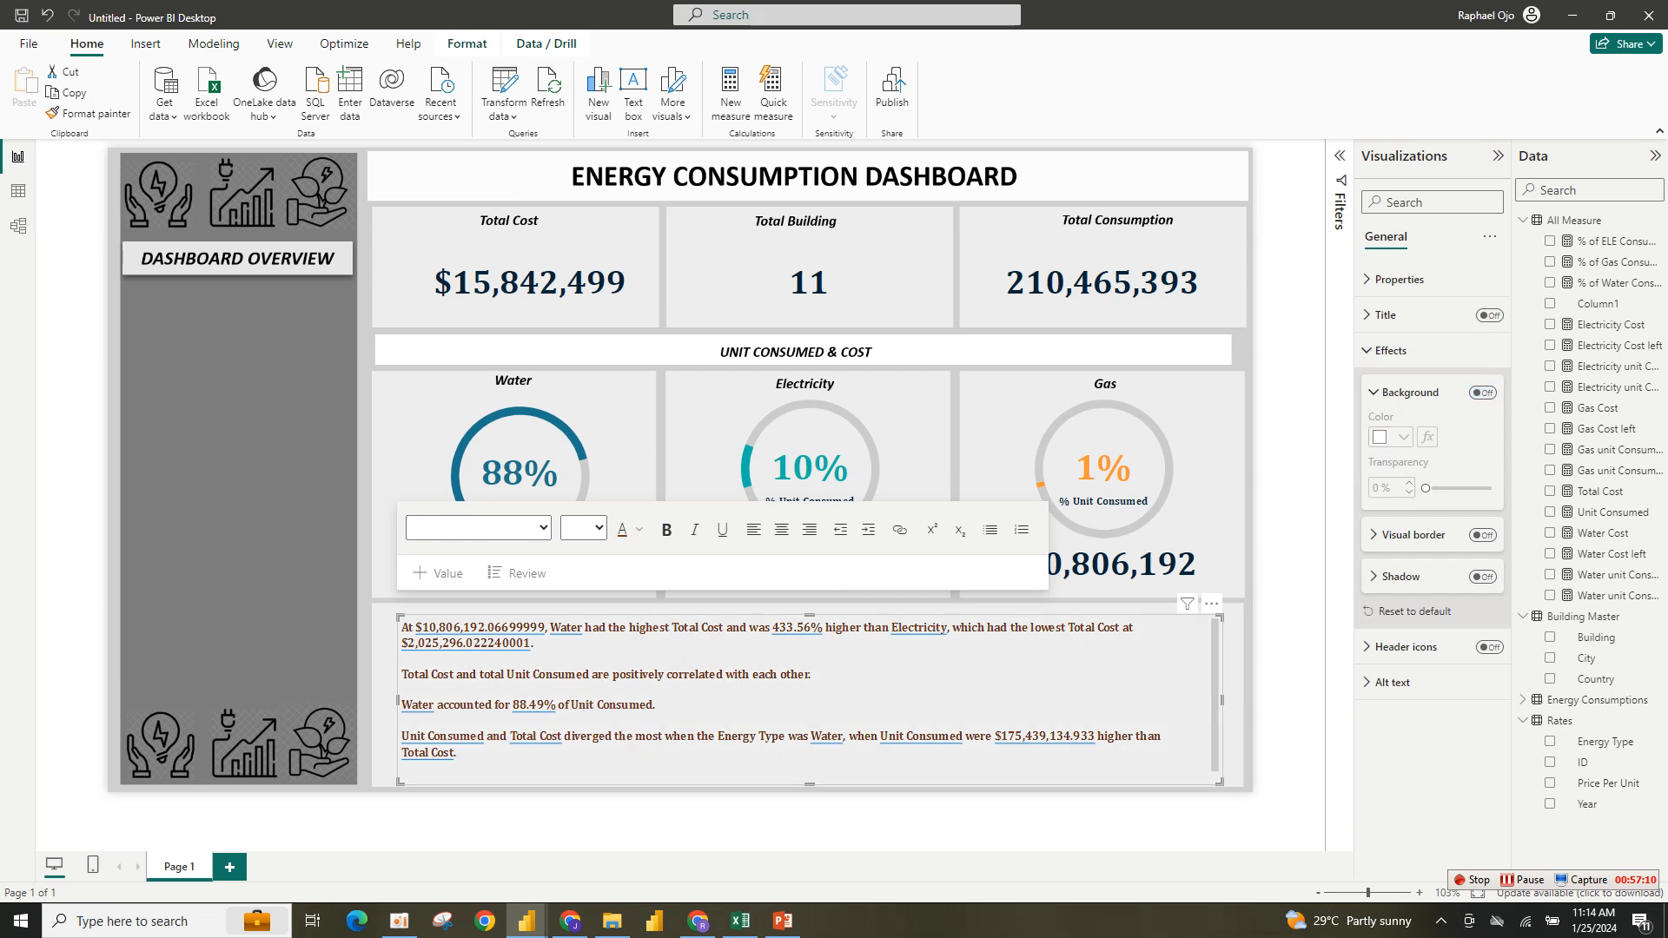
Widen the smart narrative to span its panel nearly to the panel's outer edge and deselect it.
drag(1221, 782, 1241, 784)
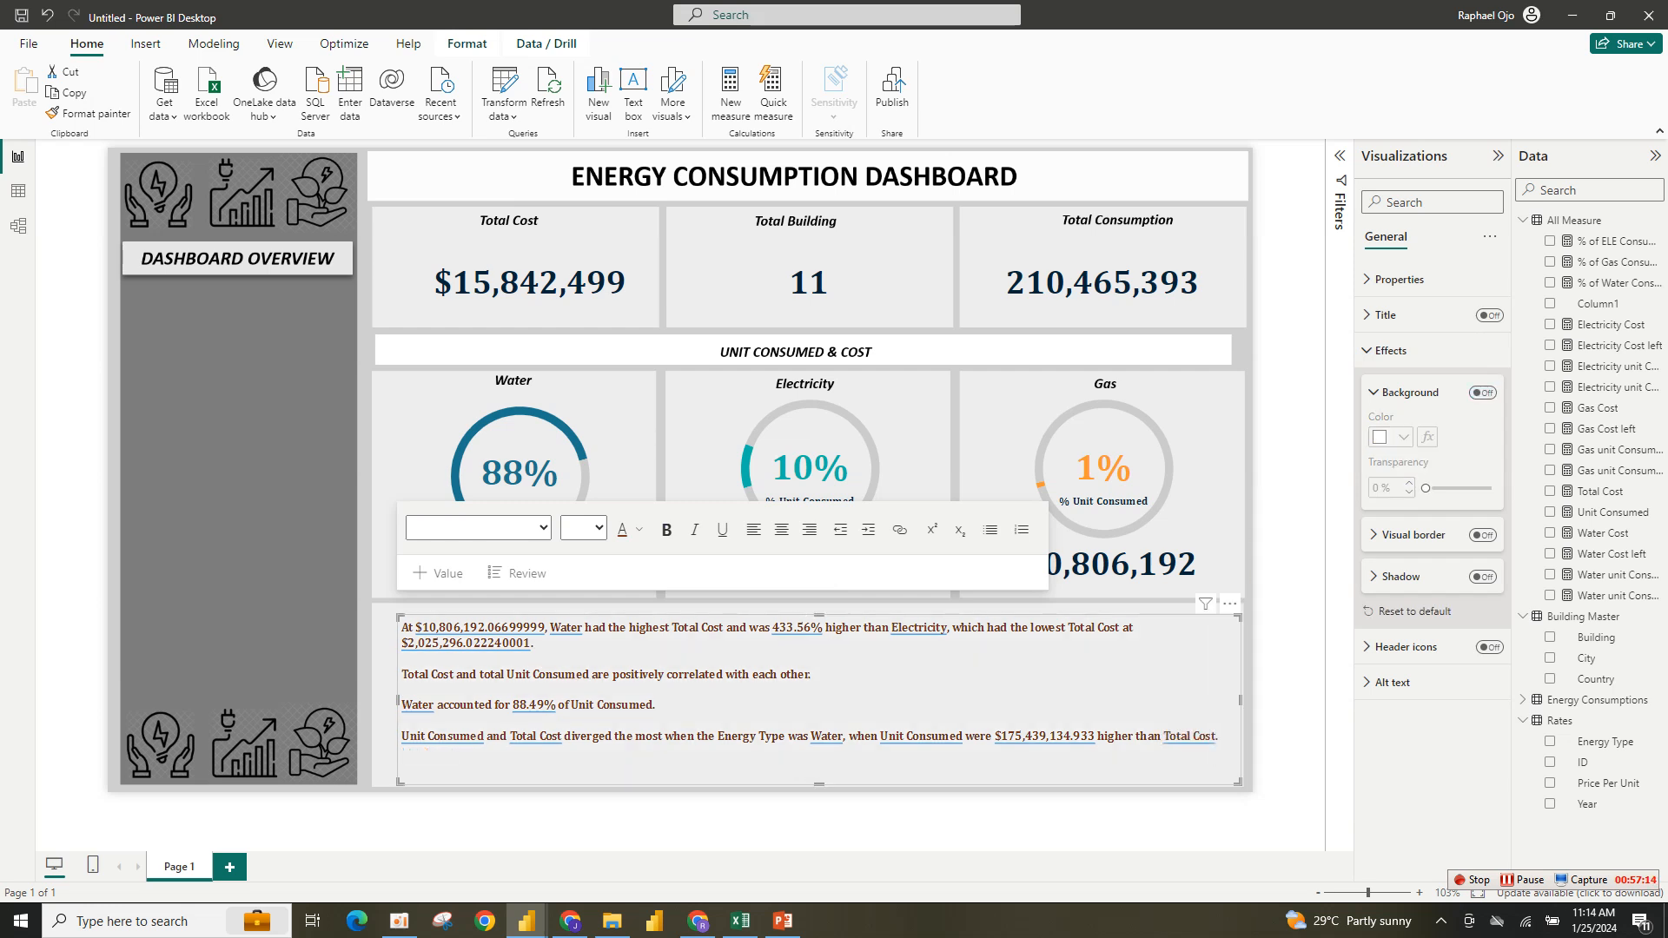
click(1288, 753)
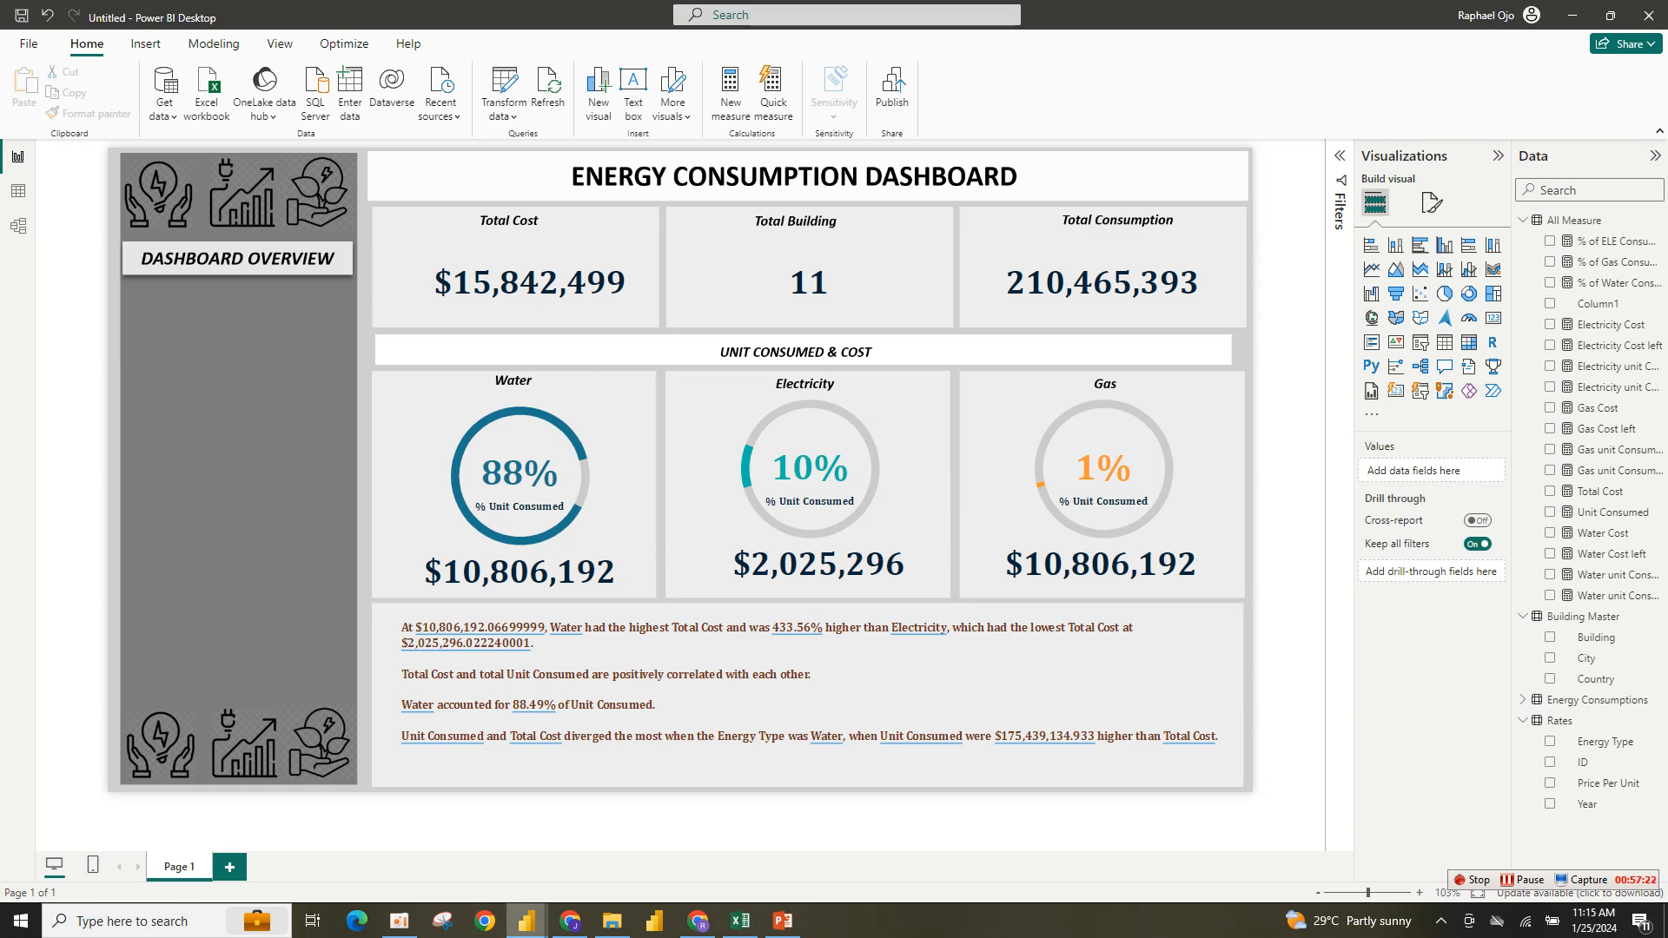
Review the finished Energy Consumption report's Overview, Water, Electricity and Gas pages and their page navigation, and return to the untitled report.
mouse_move(526, 920)
click(435, 847)
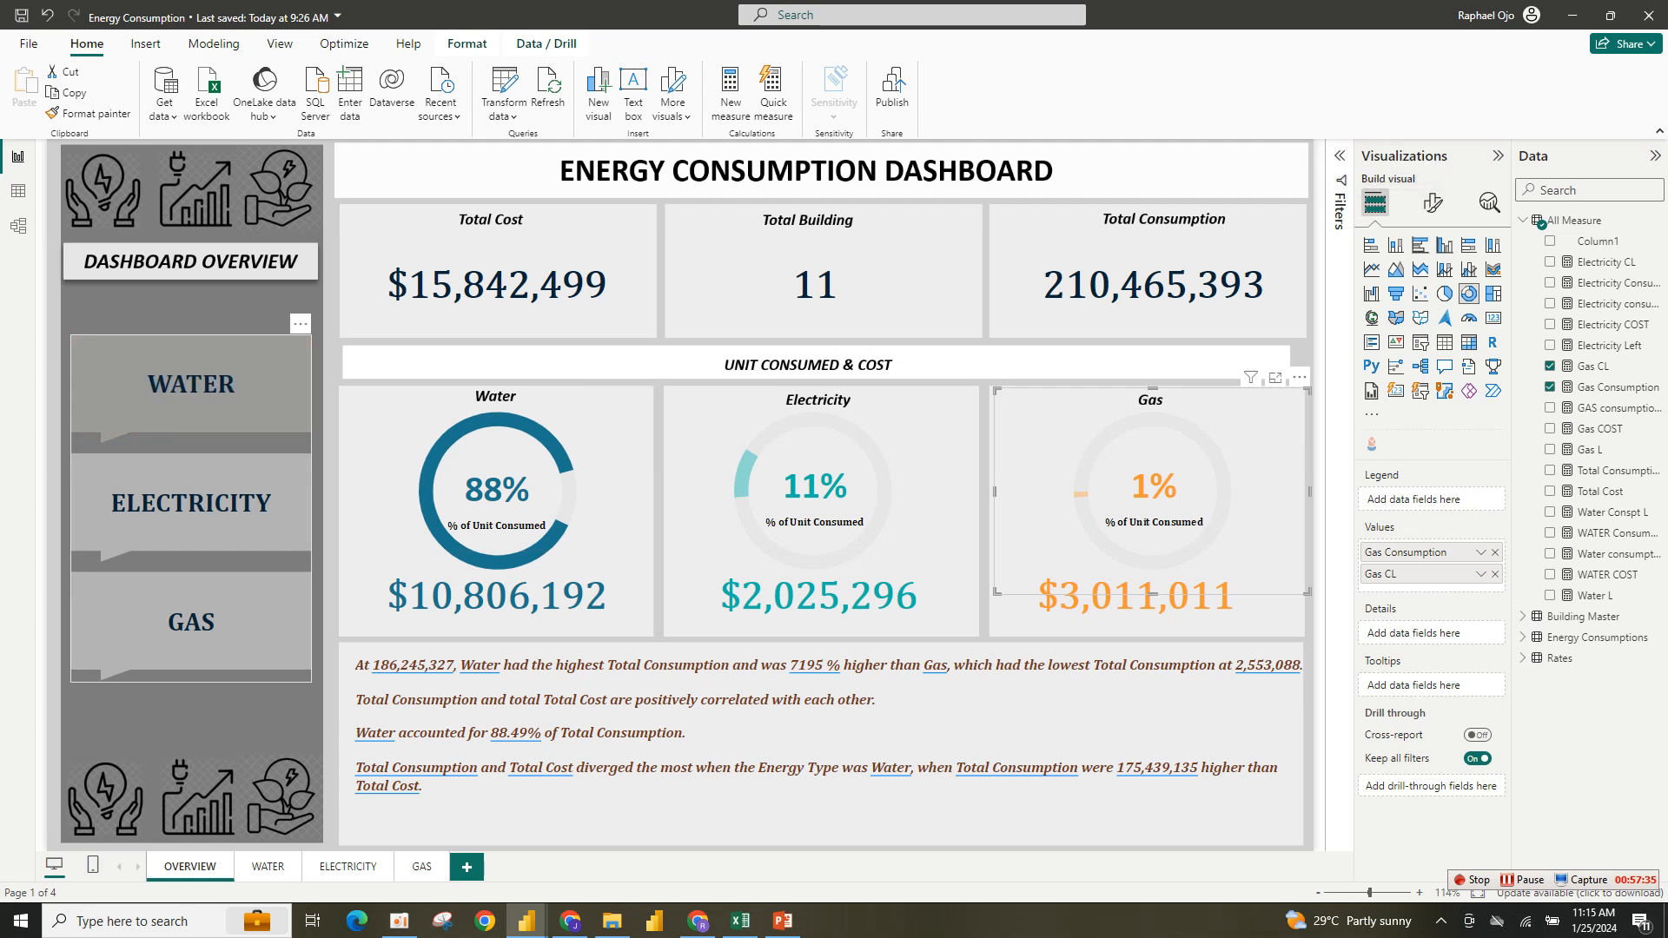
ctrl+click(191, 384)
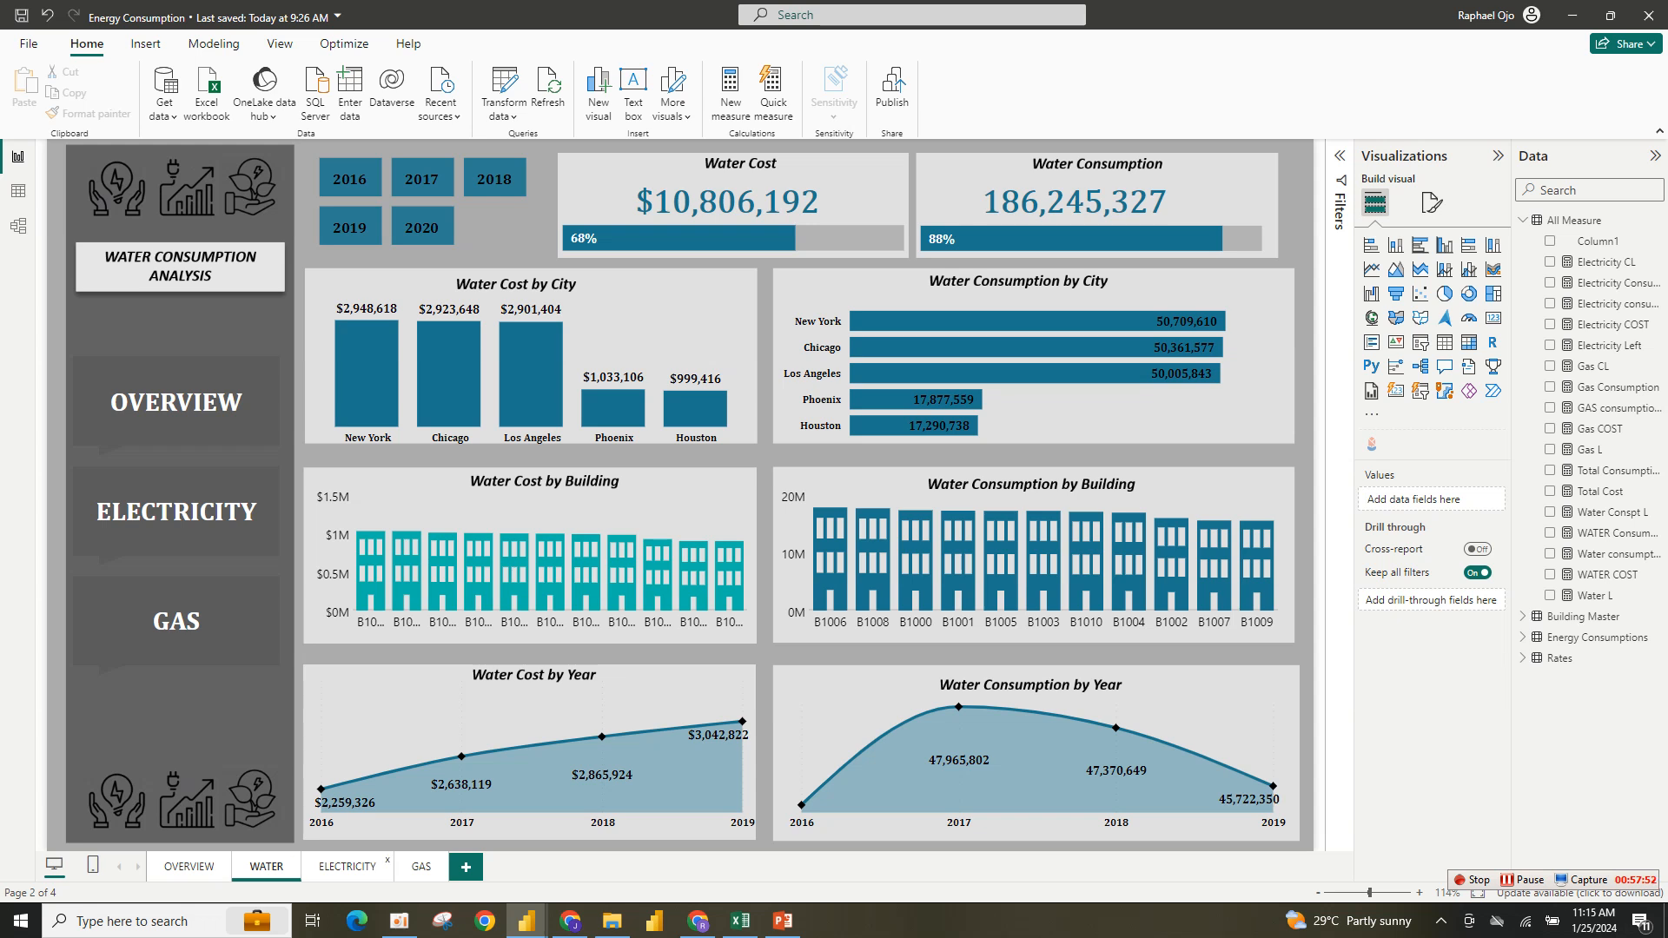
click(346, 866)
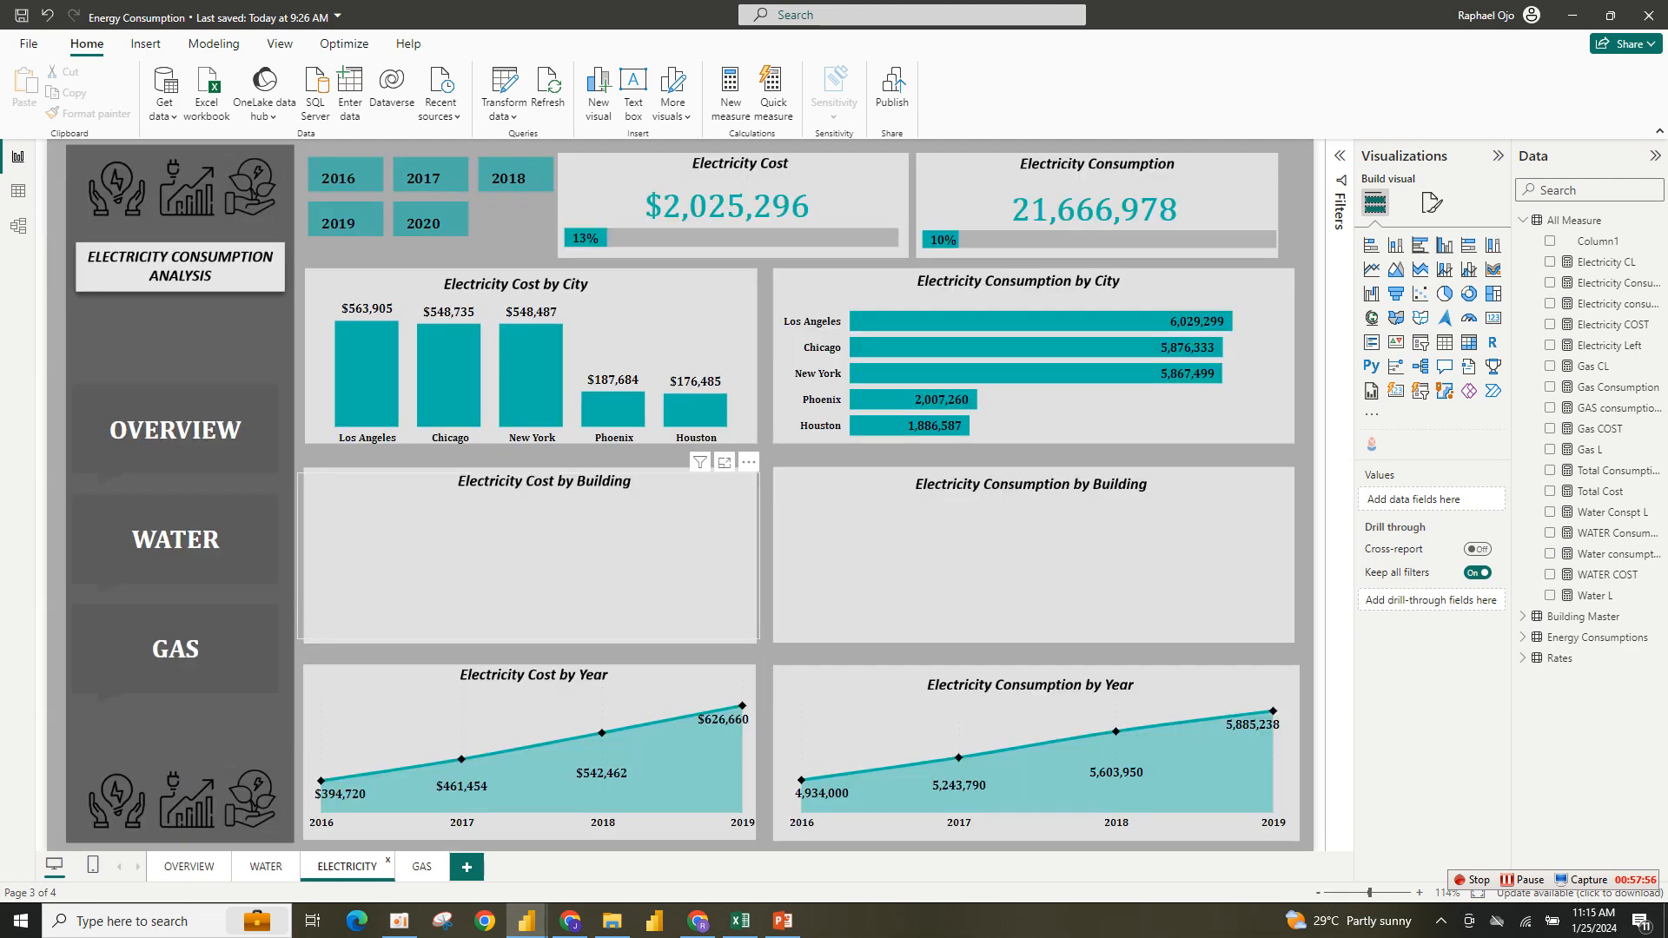
ctrl+click(176, 650)
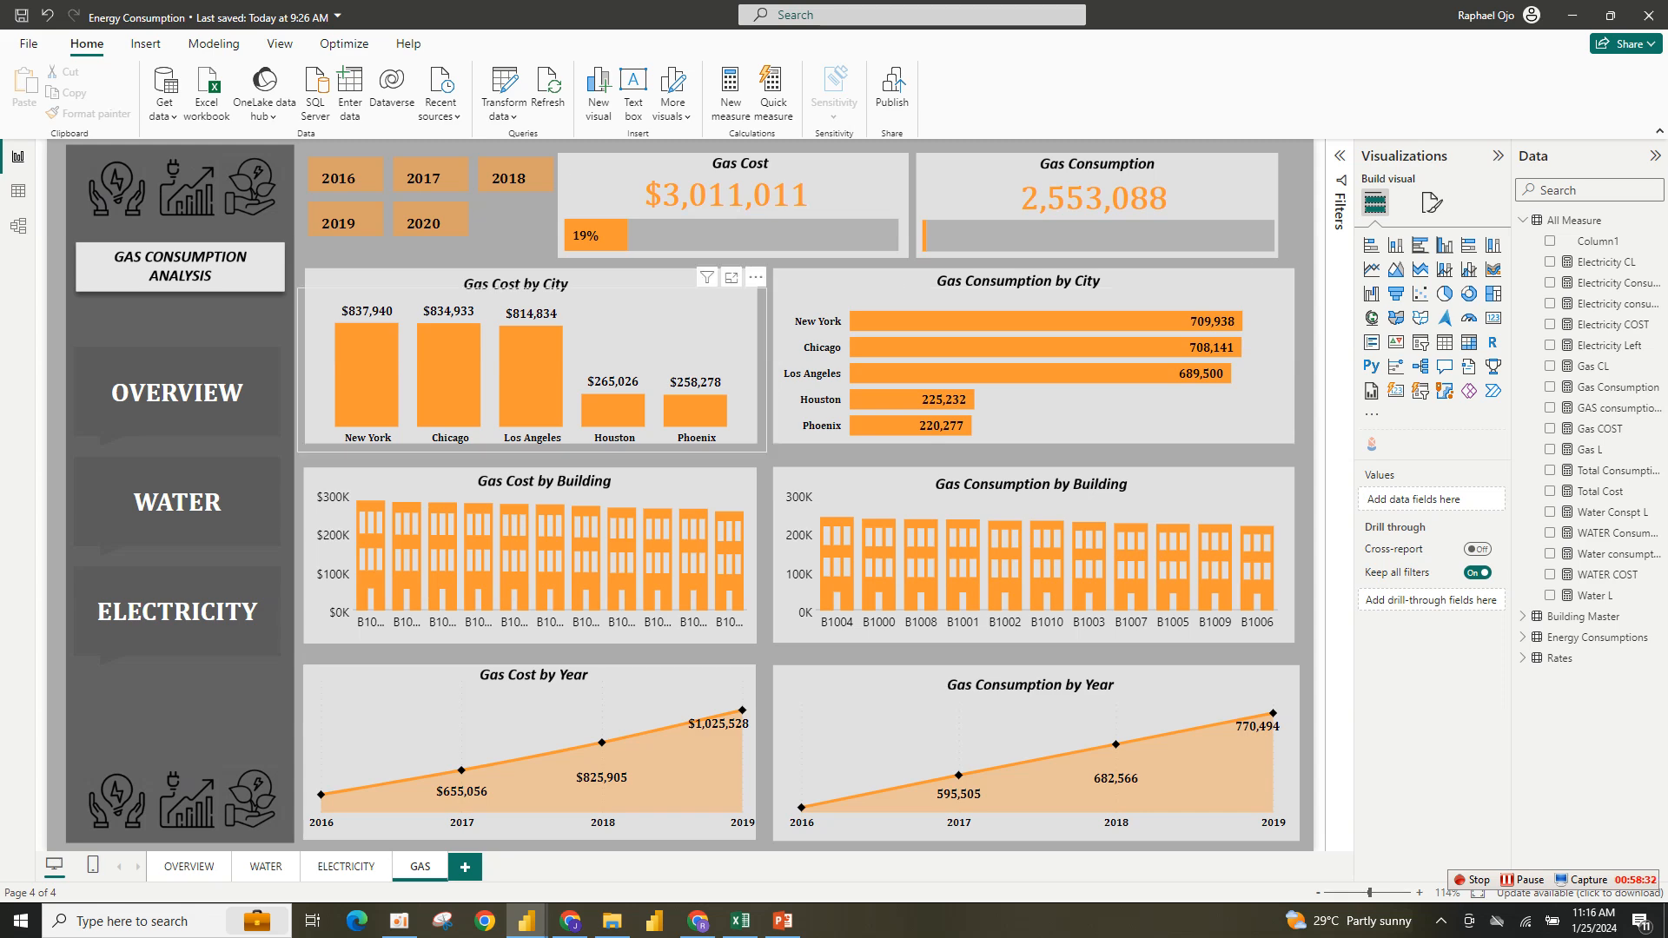
ctrl+click(178, 393)
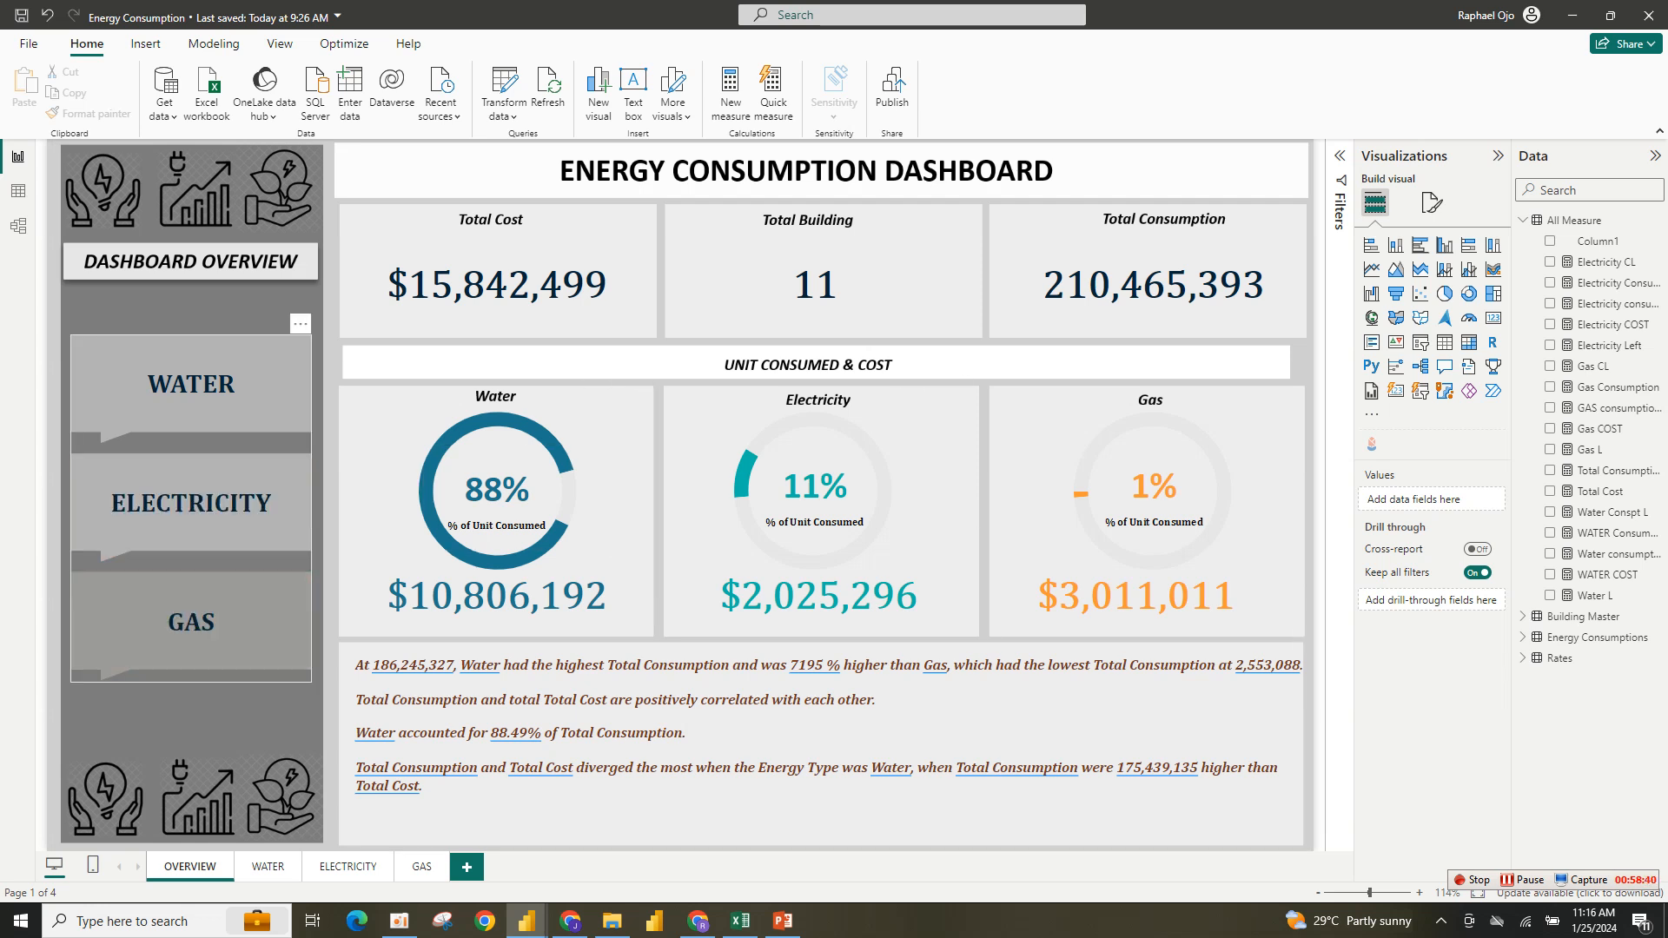
click(191, 622)
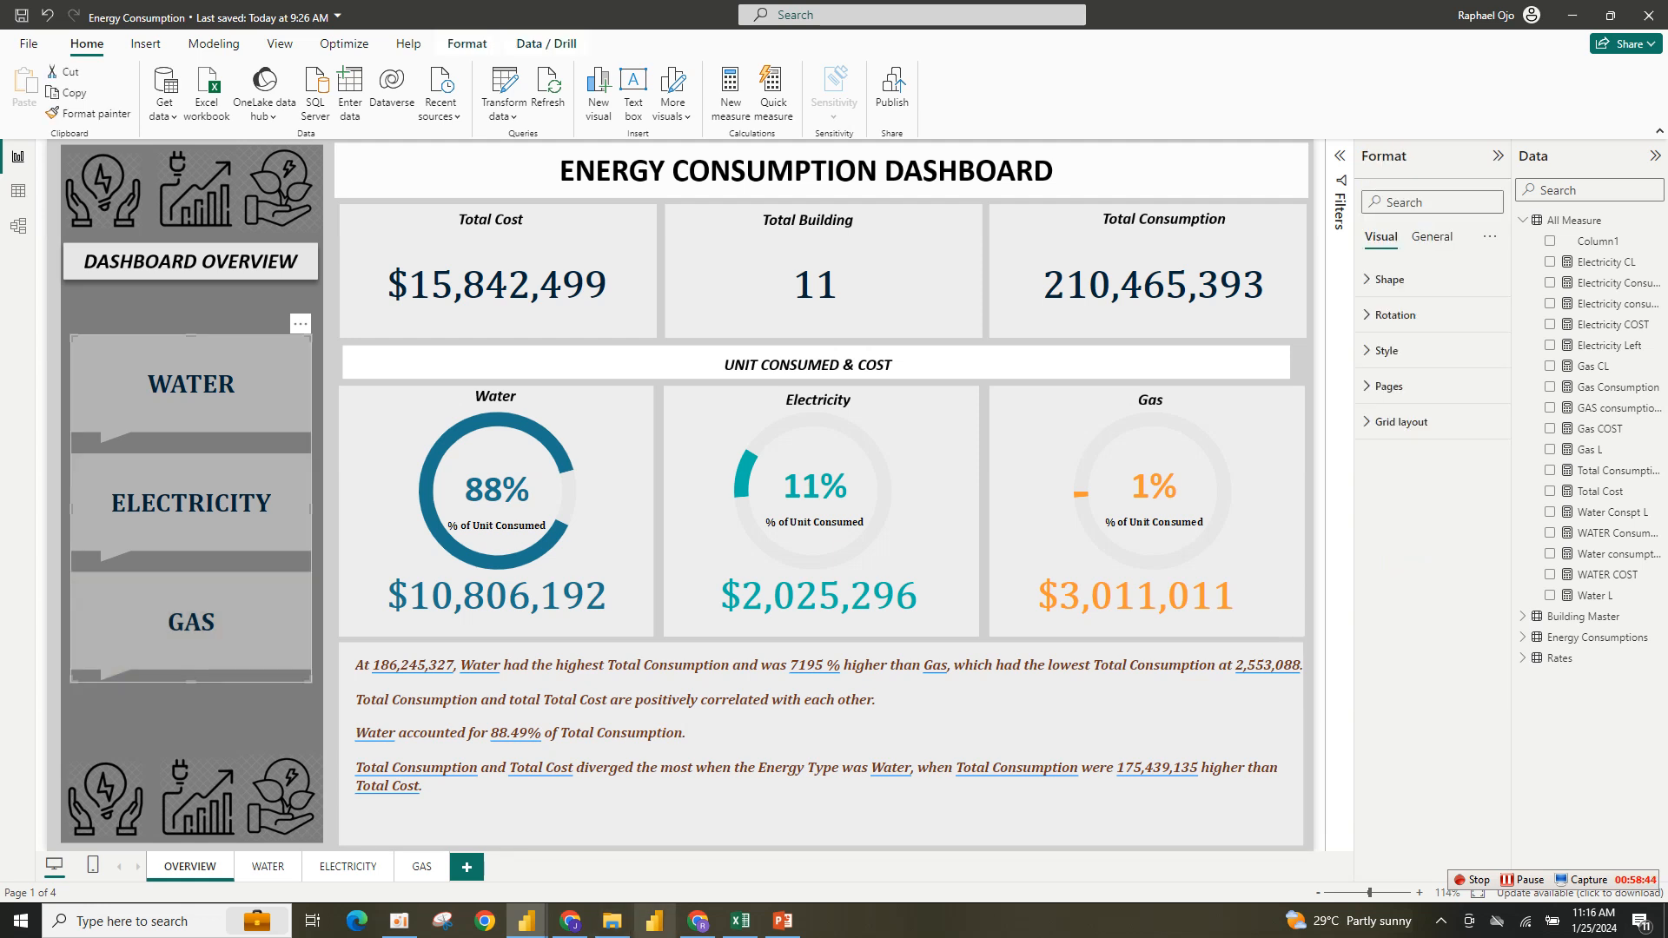
mouse_move(527, 920)
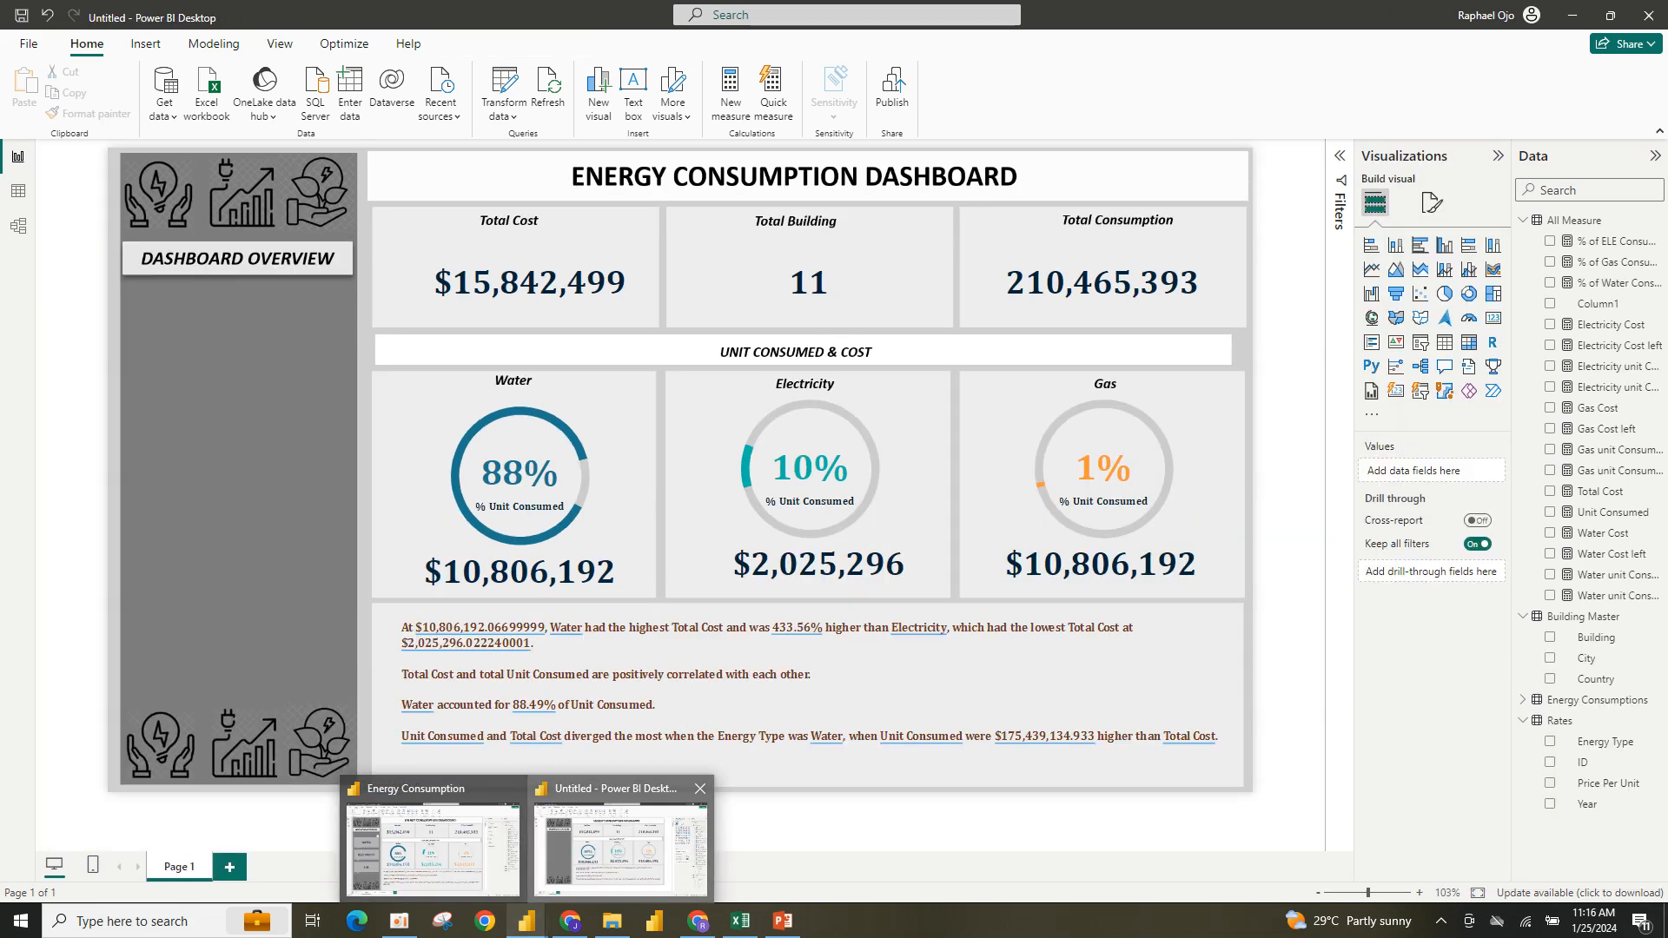
click(627, 839)
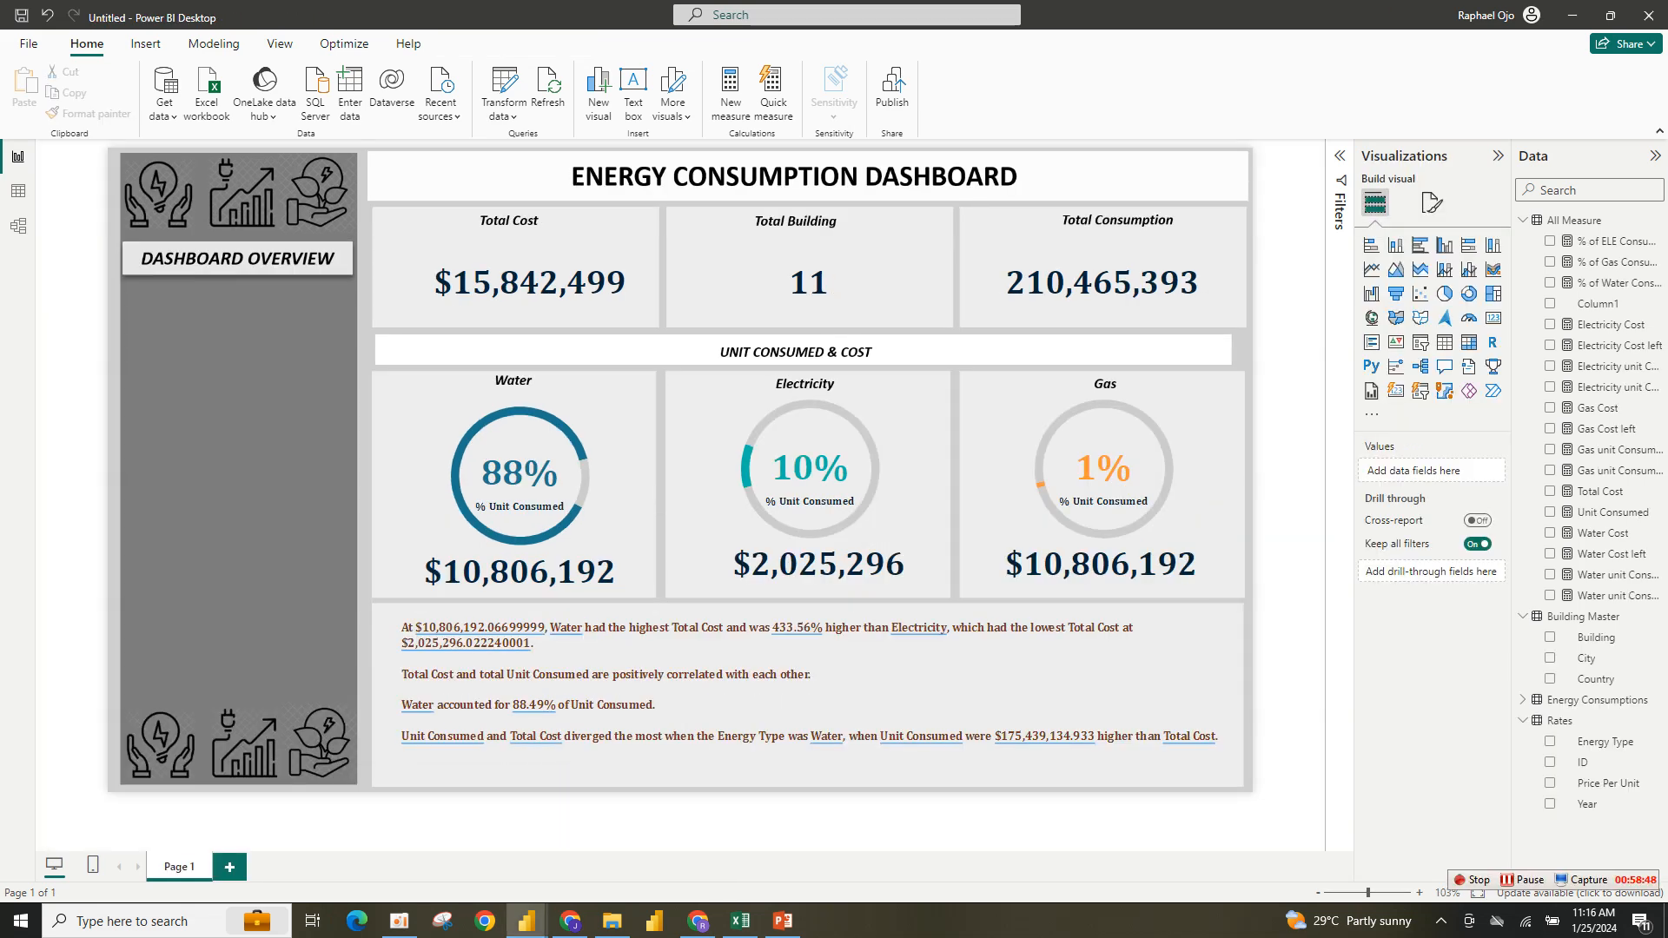